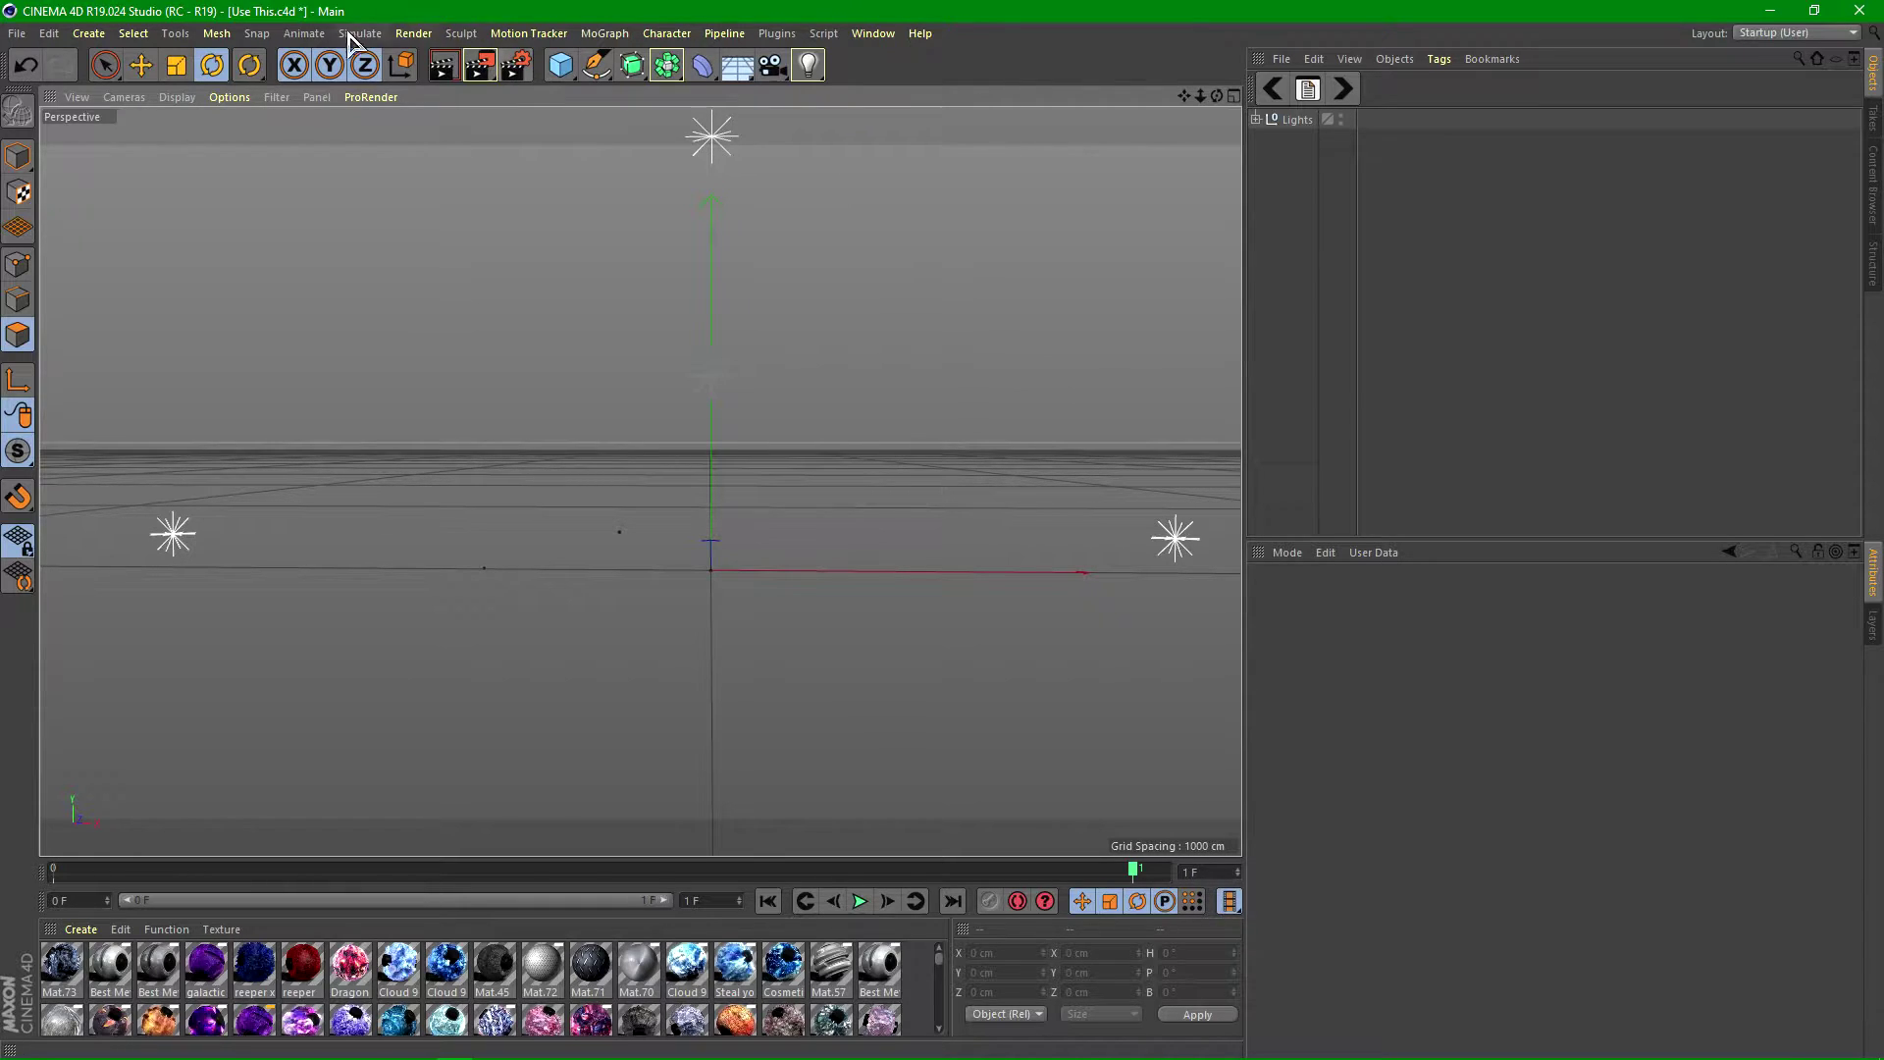
- Import the FaZe Logo Fix.ai file at a scale of 1 centimetre with Connect Splines enabled
{"action": "left_click", "coordinate": [15, 33]}
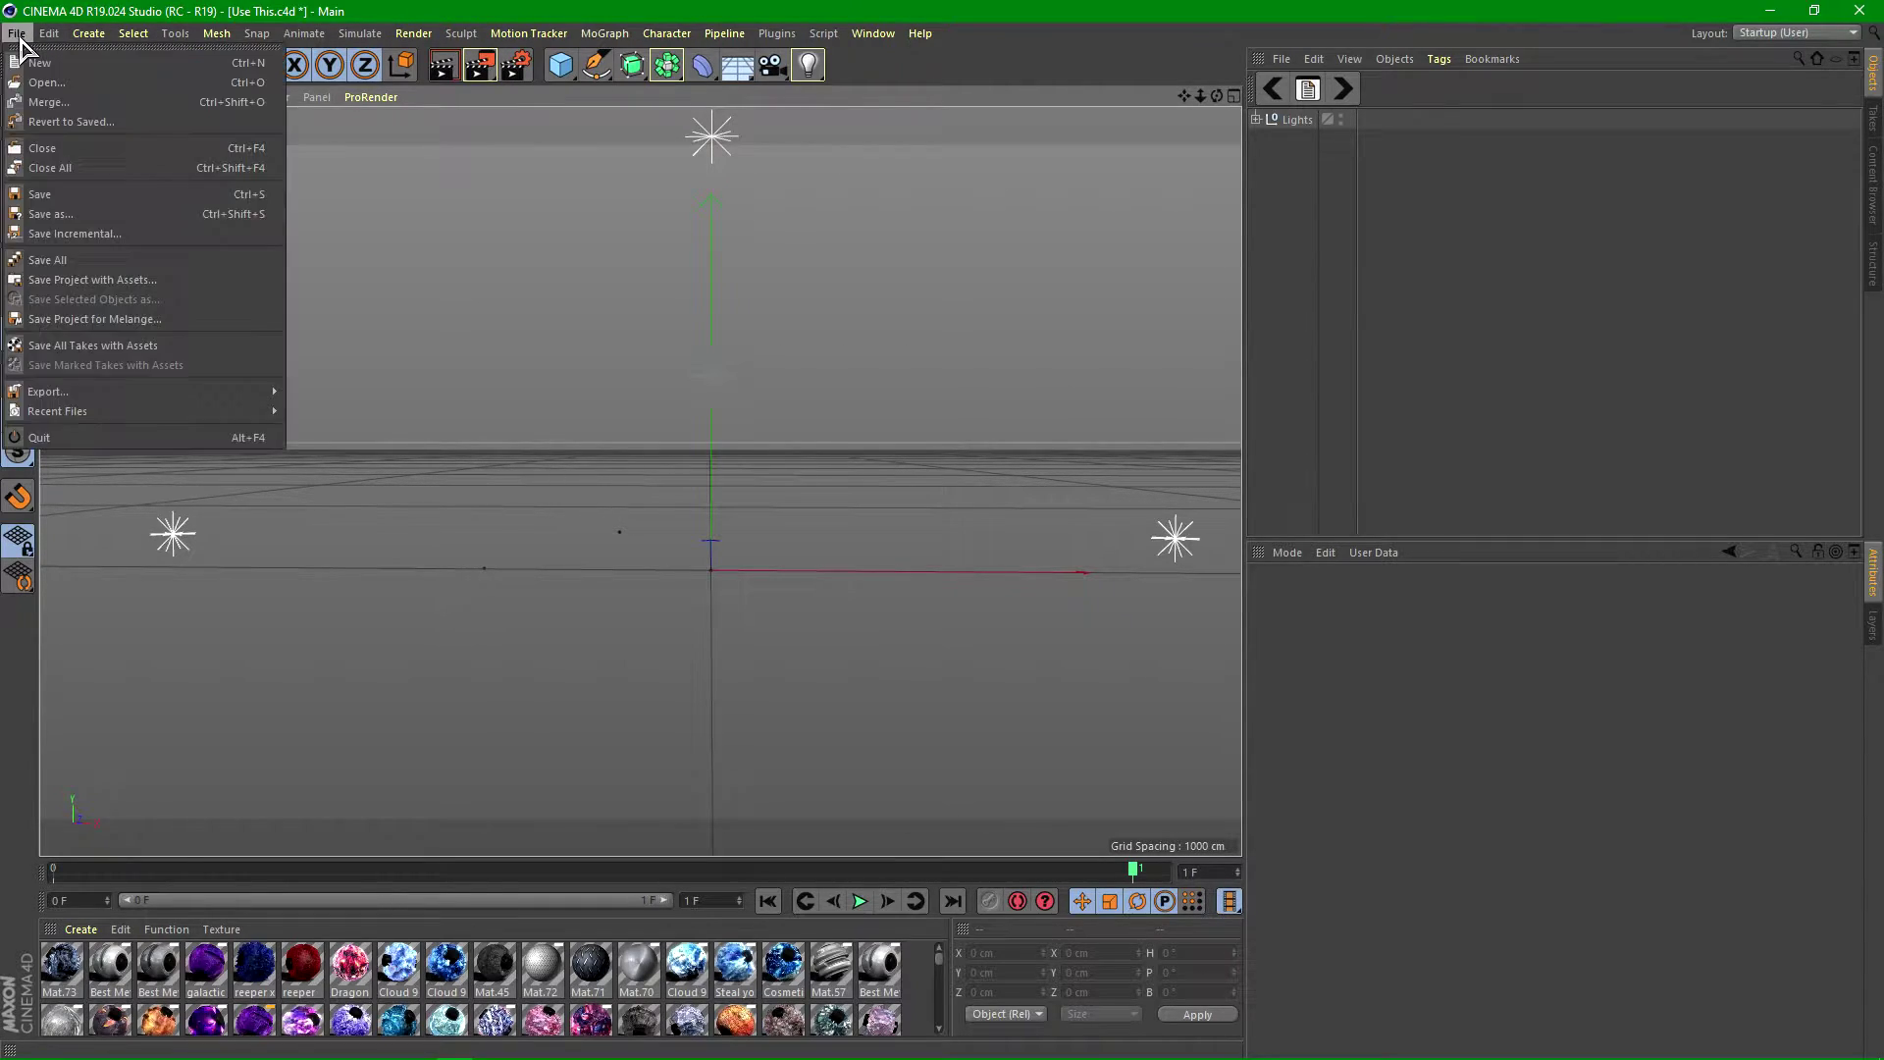
{"action": "left_click", "coordinate": [58, 104]}
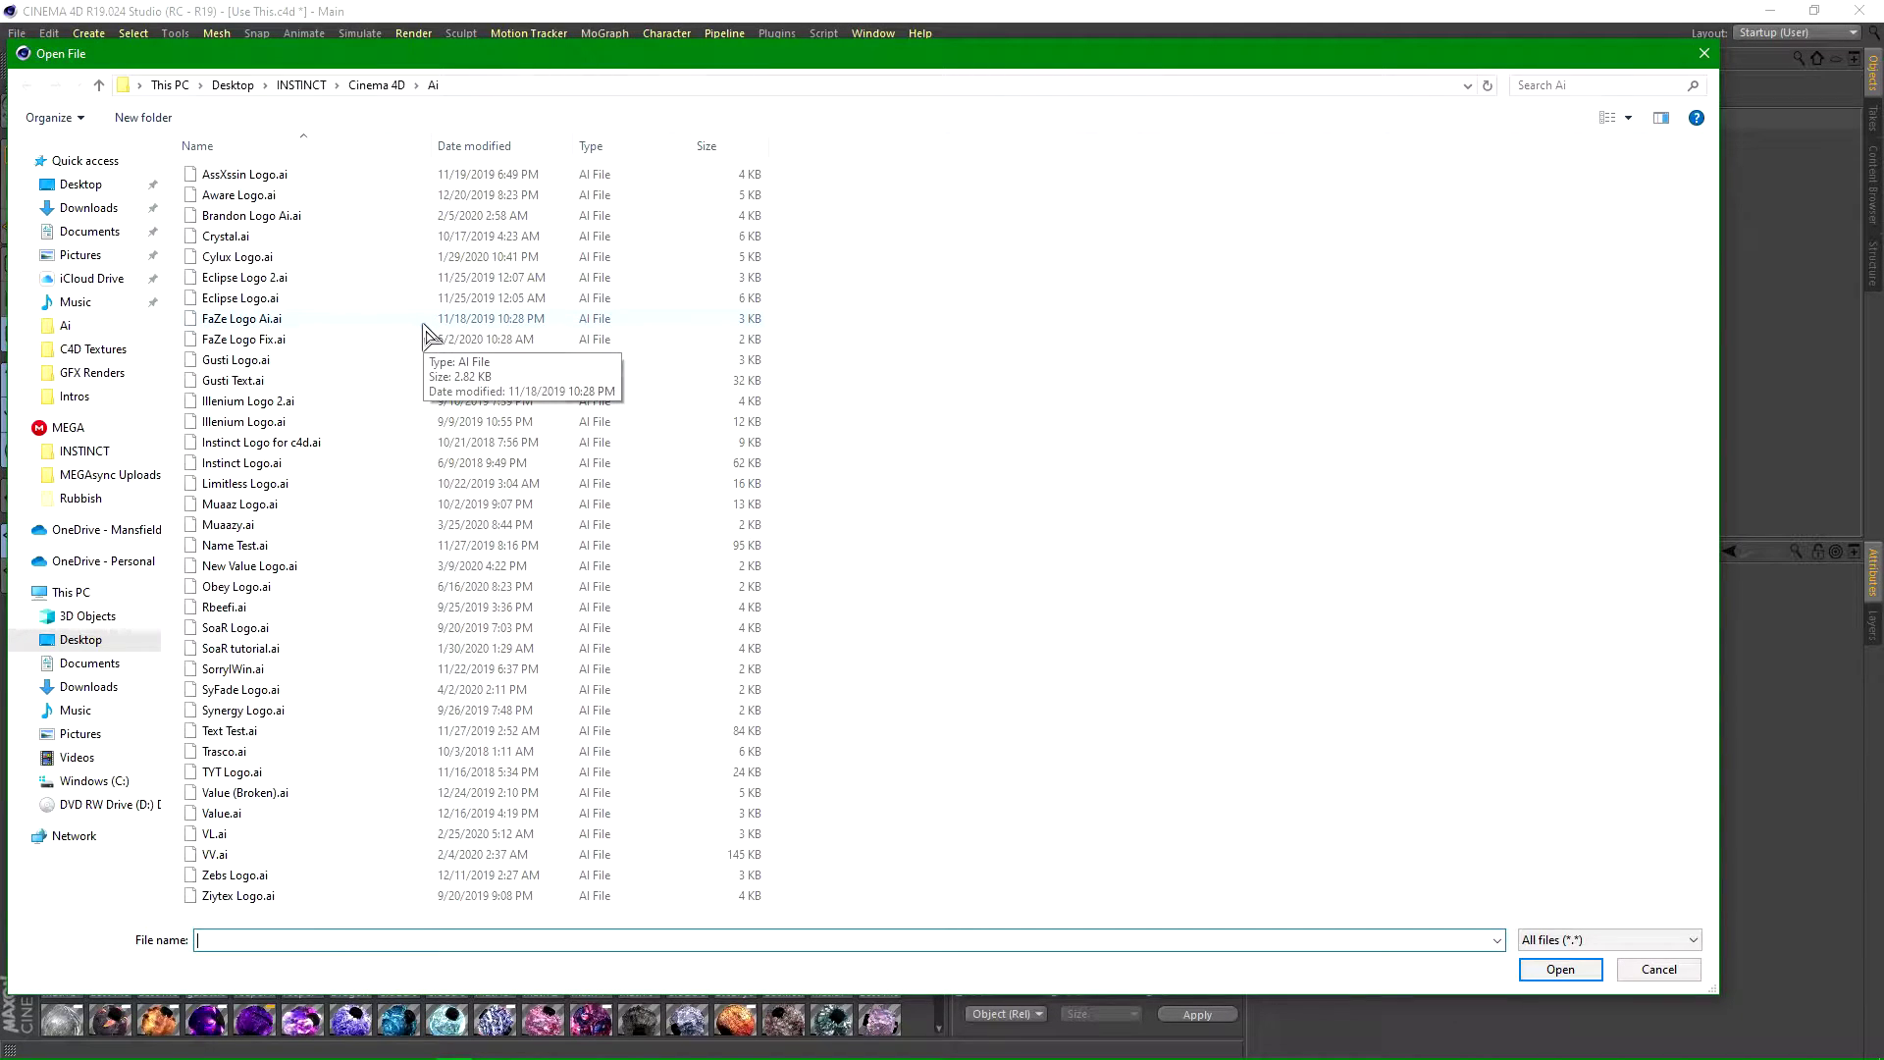
{"action": "double_click", "coordinate": [234, 341]}
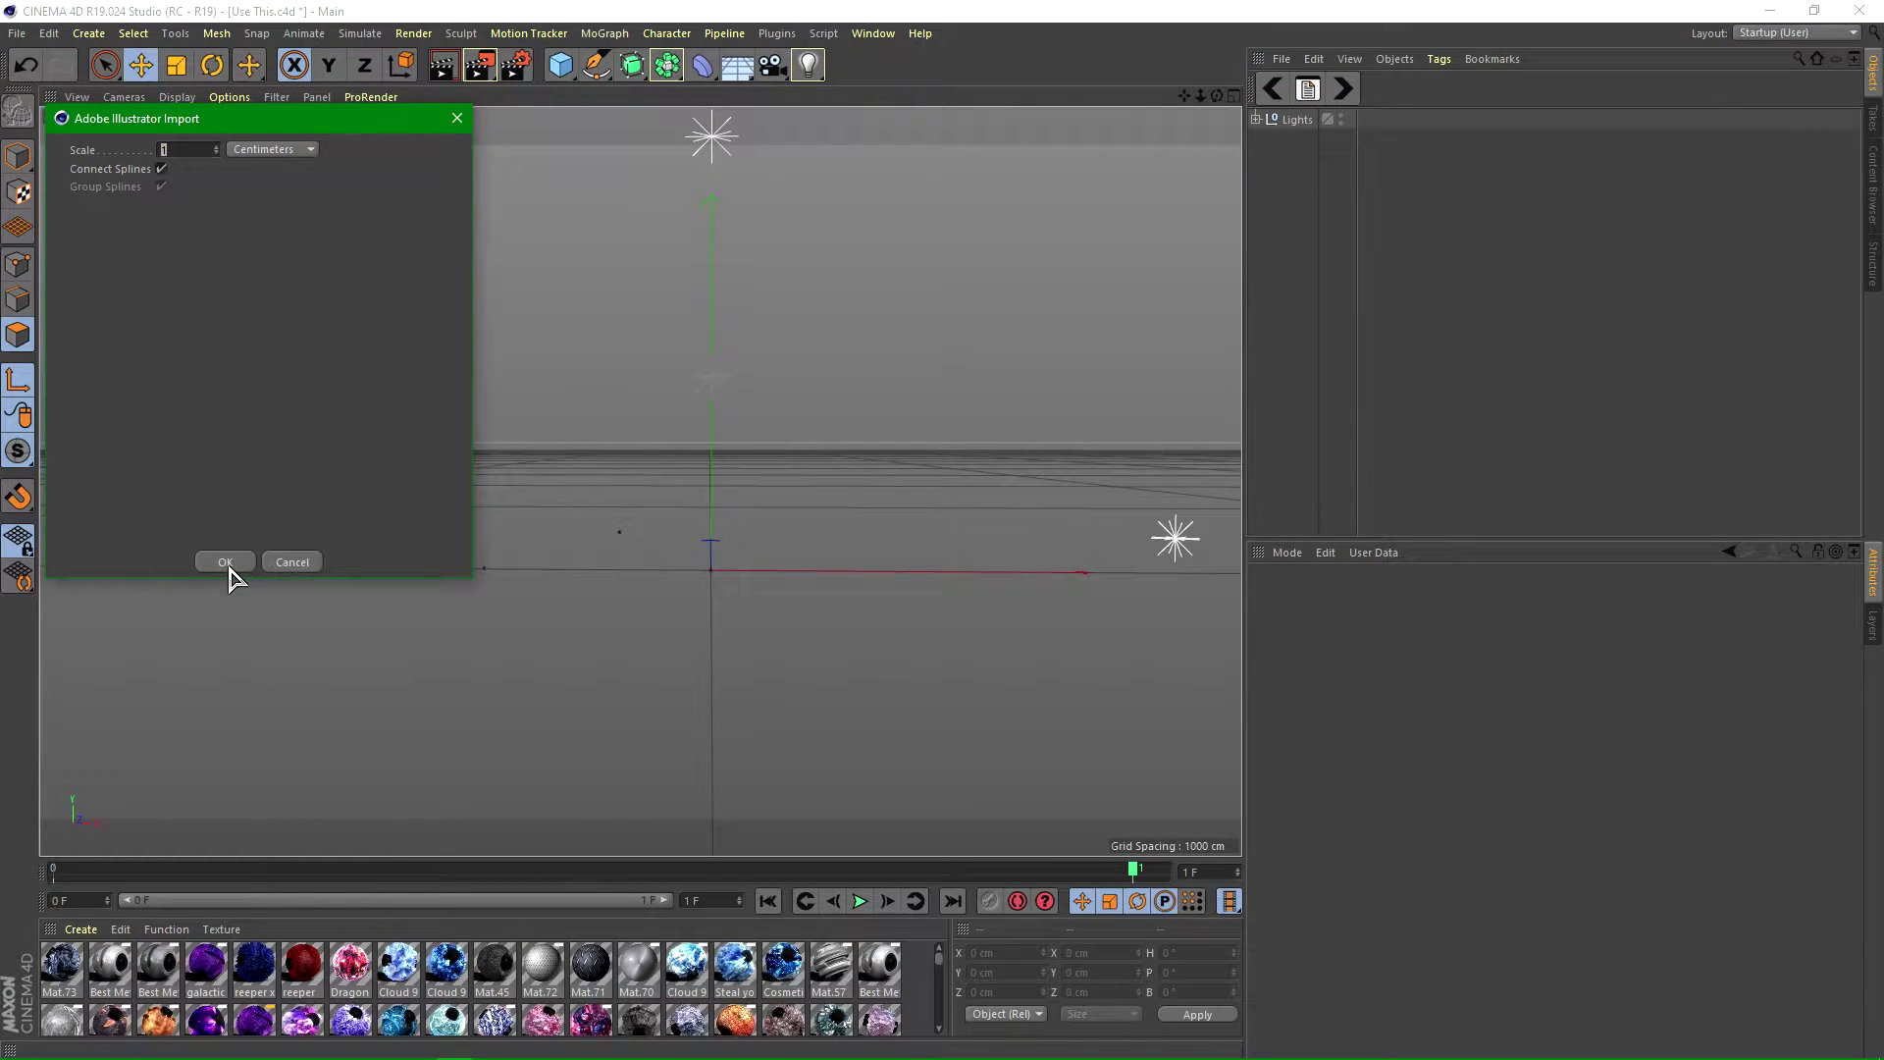
{"action": "left_click", "coordinate": [224, 564]}
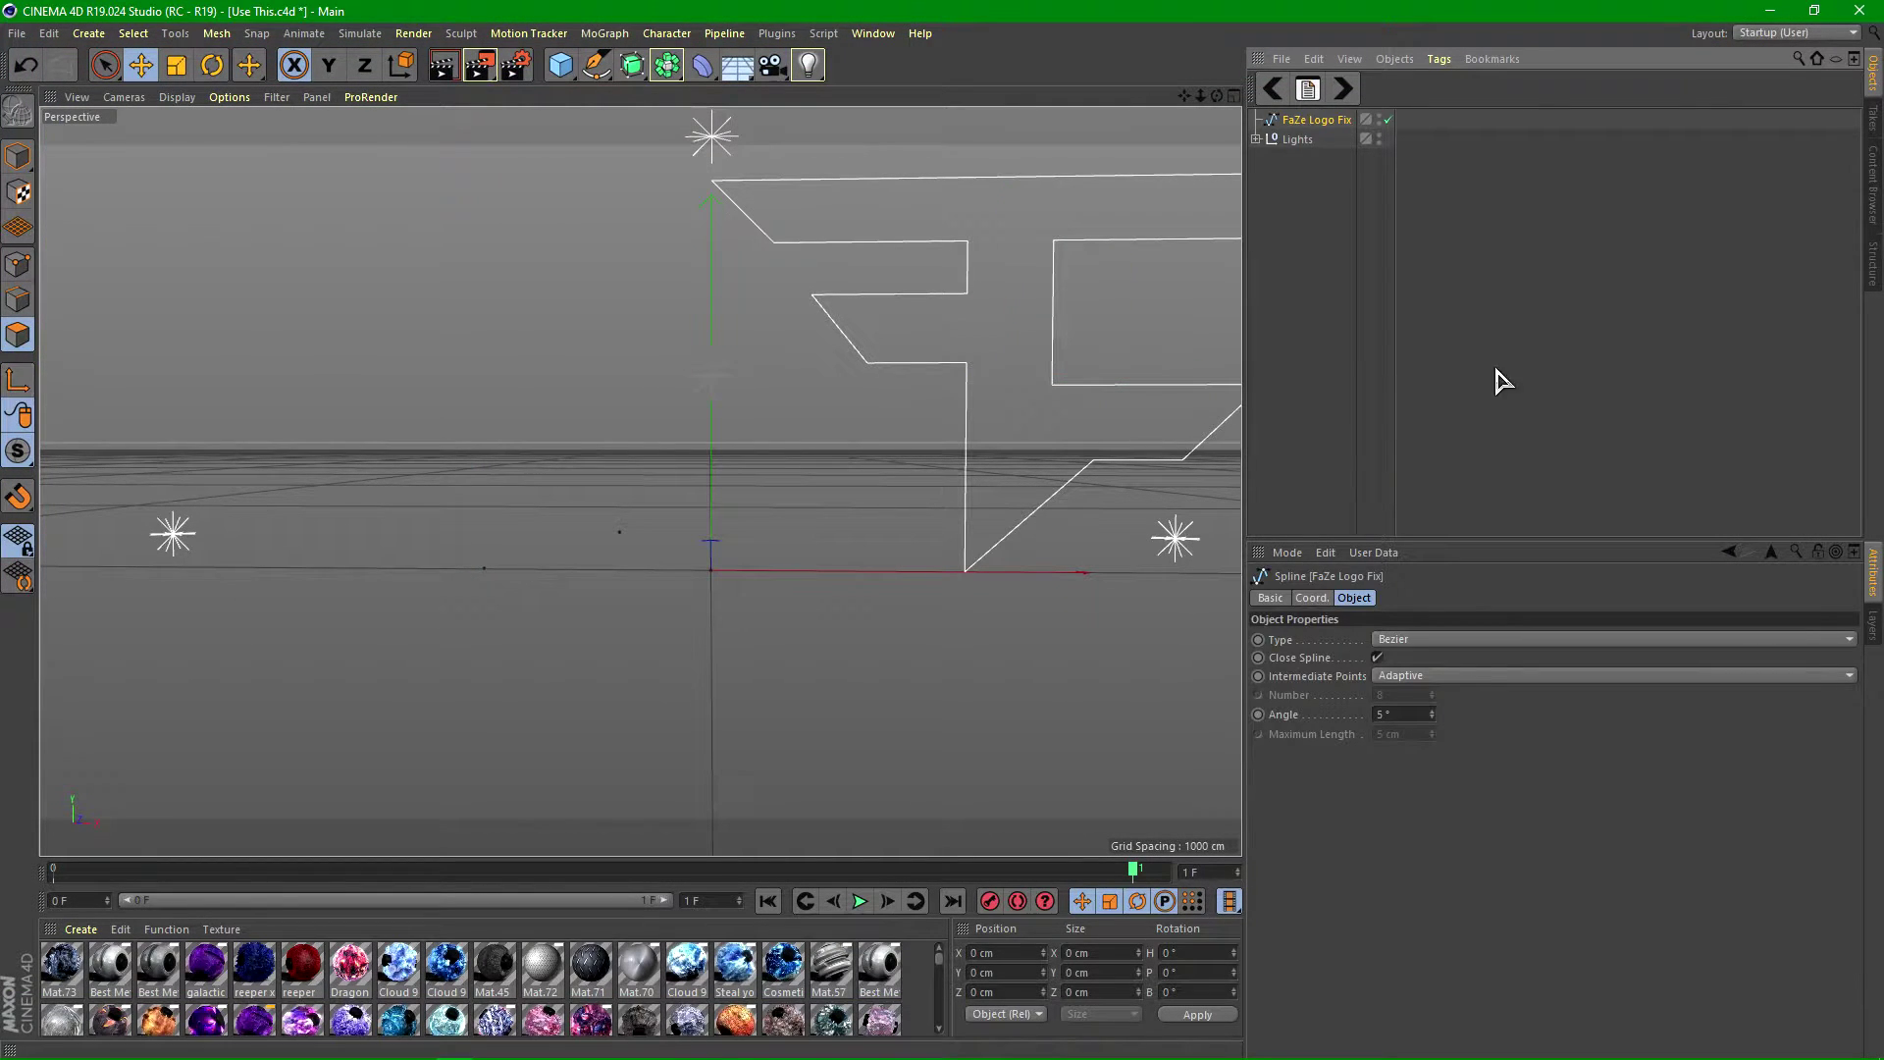
- Add an Extrude generator and make the FaZe Logo Fix spline its child
{"action": "left_click", "coordinate": [1298, 140]}
{"action": "left_click", "coordinate": [1304, 123]}
{"action": "left_click", "coordinate": [143, 66]}
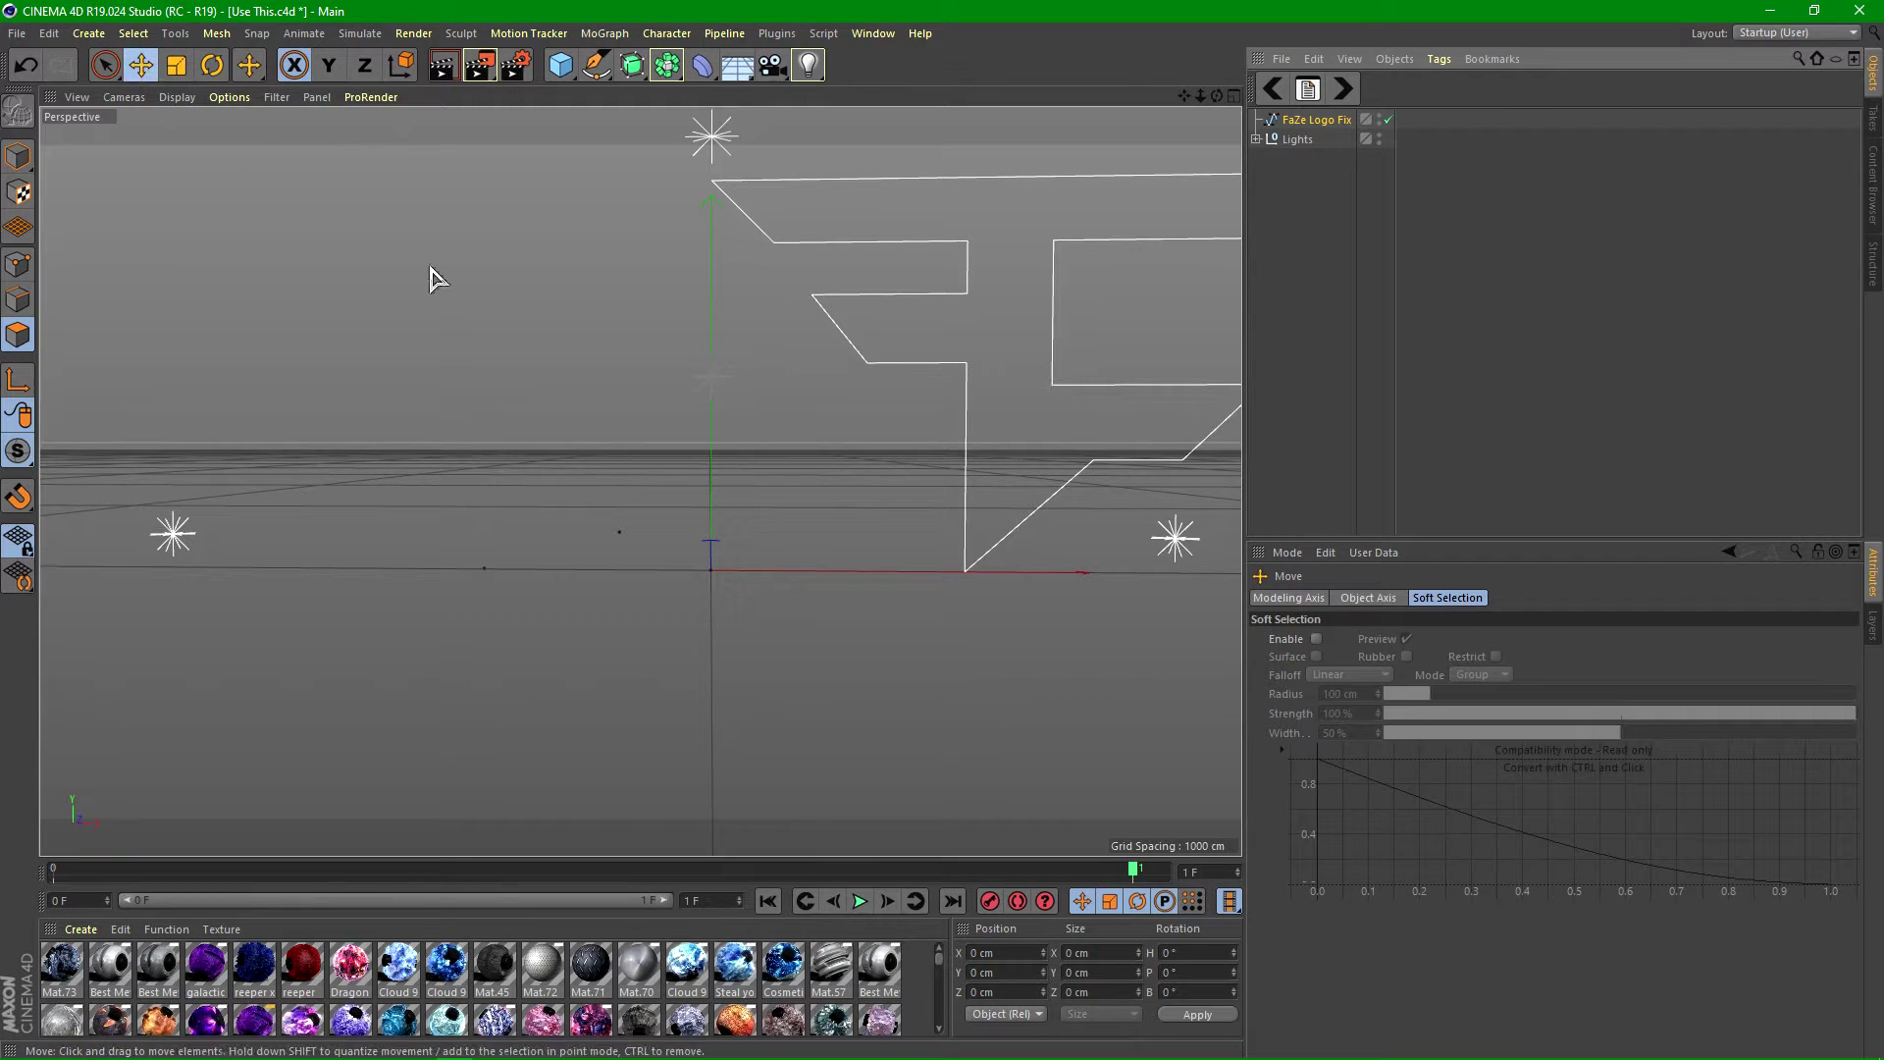
{"action": "left_click", "coordinate": [634, 69]}
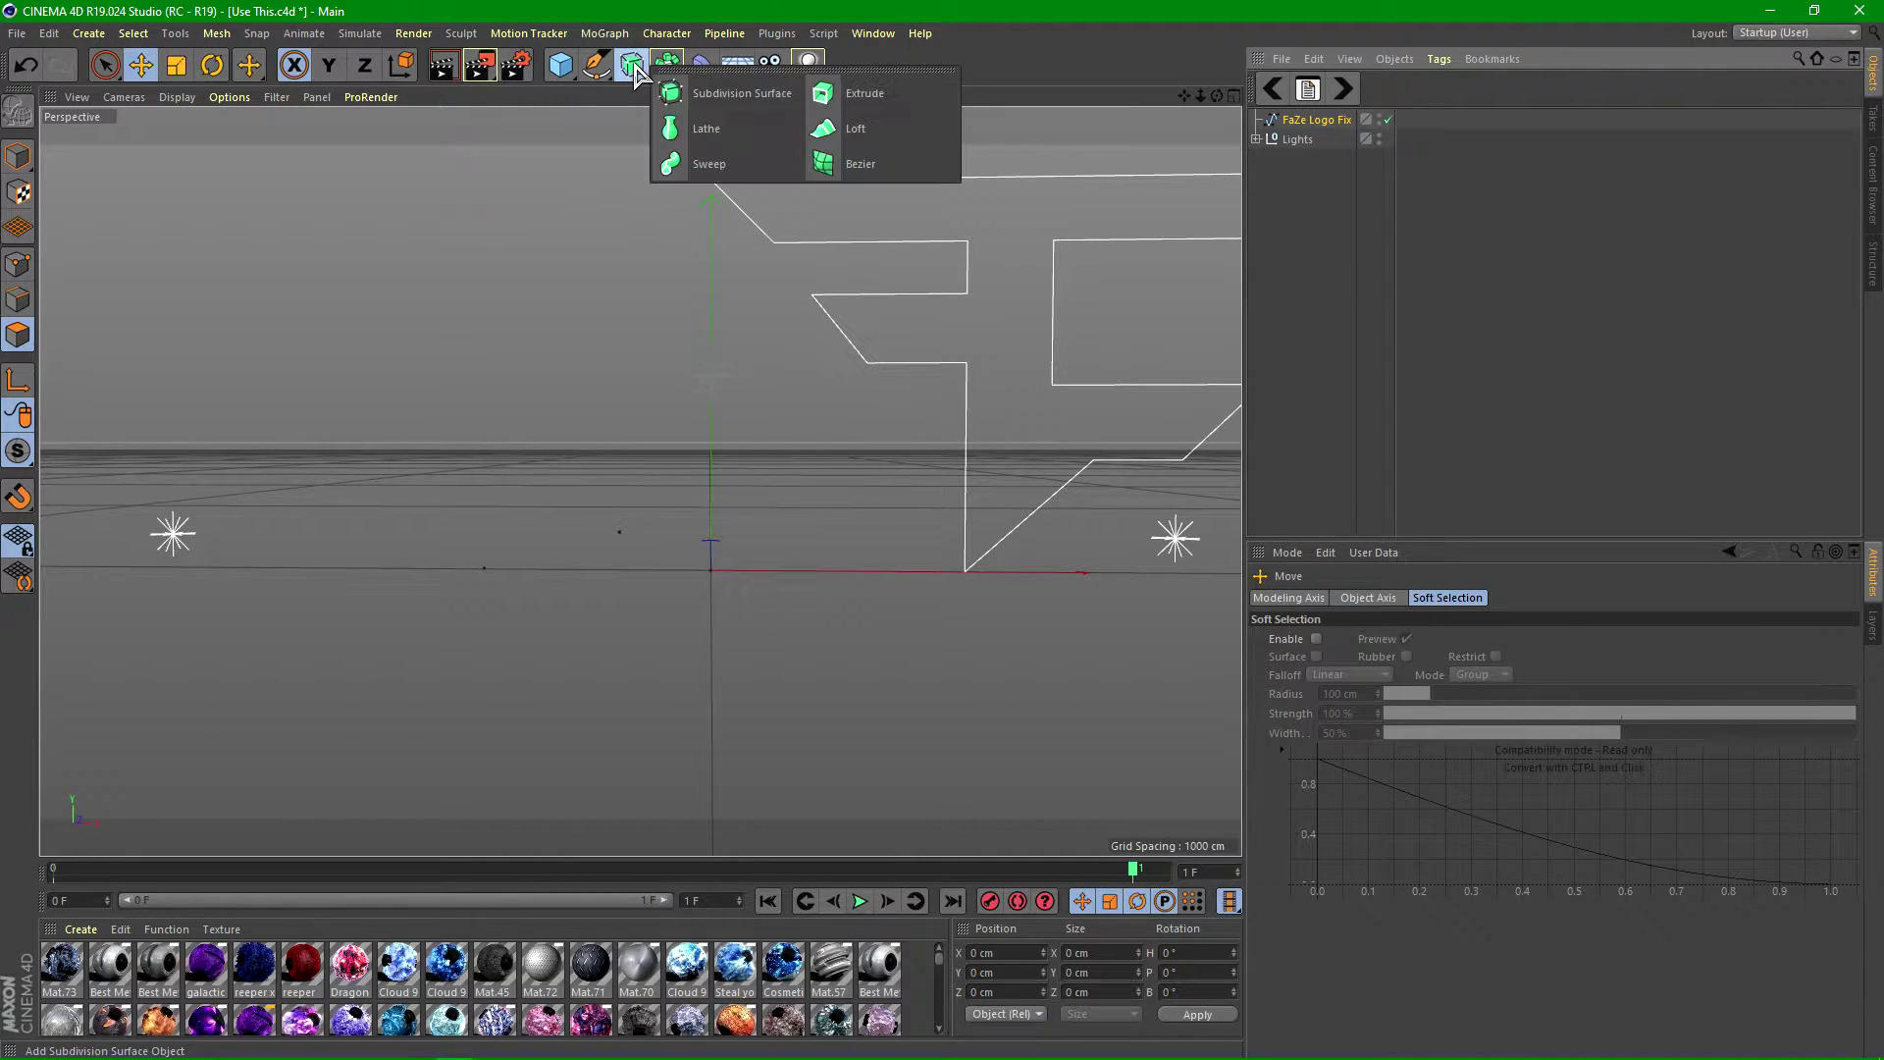
{"action": "left_click", "coordinate": [864, 100]}
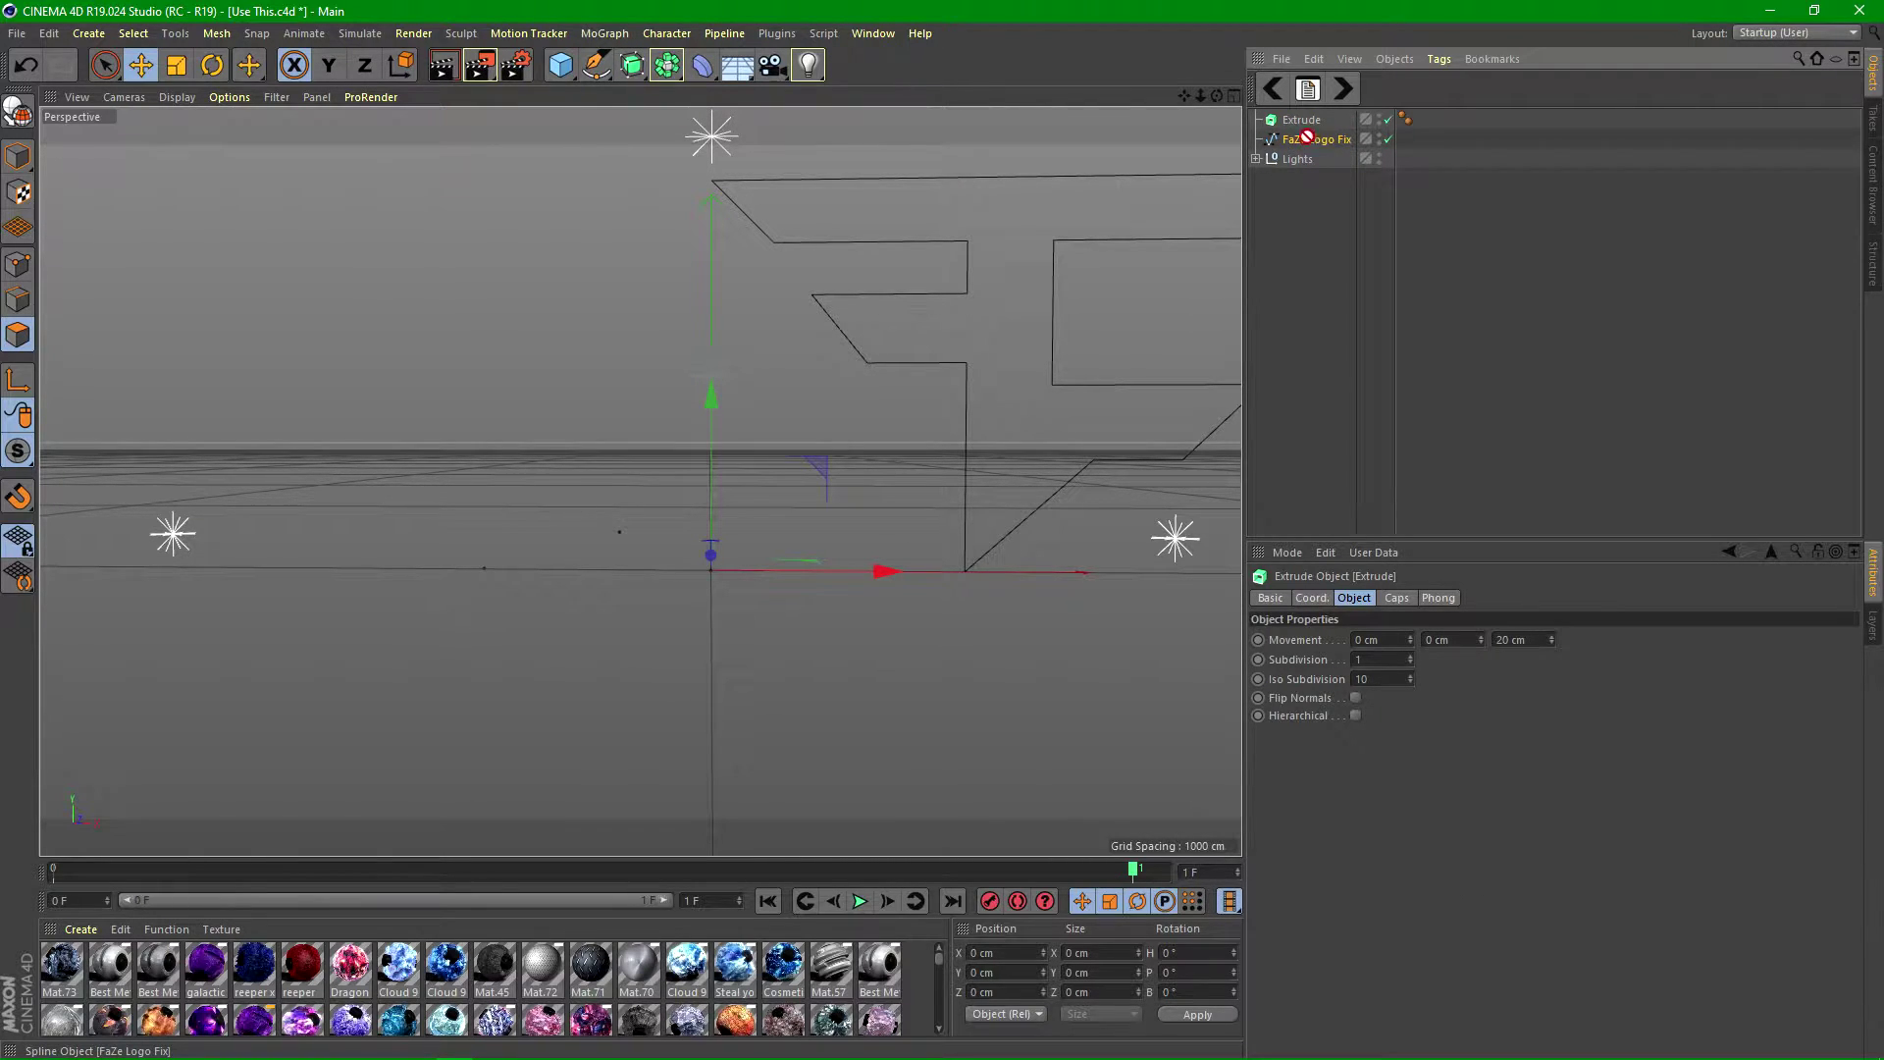
{"action": "left_click_drag", "start_coordinate": [1304, 120], "coordinate": [1305, 122]}
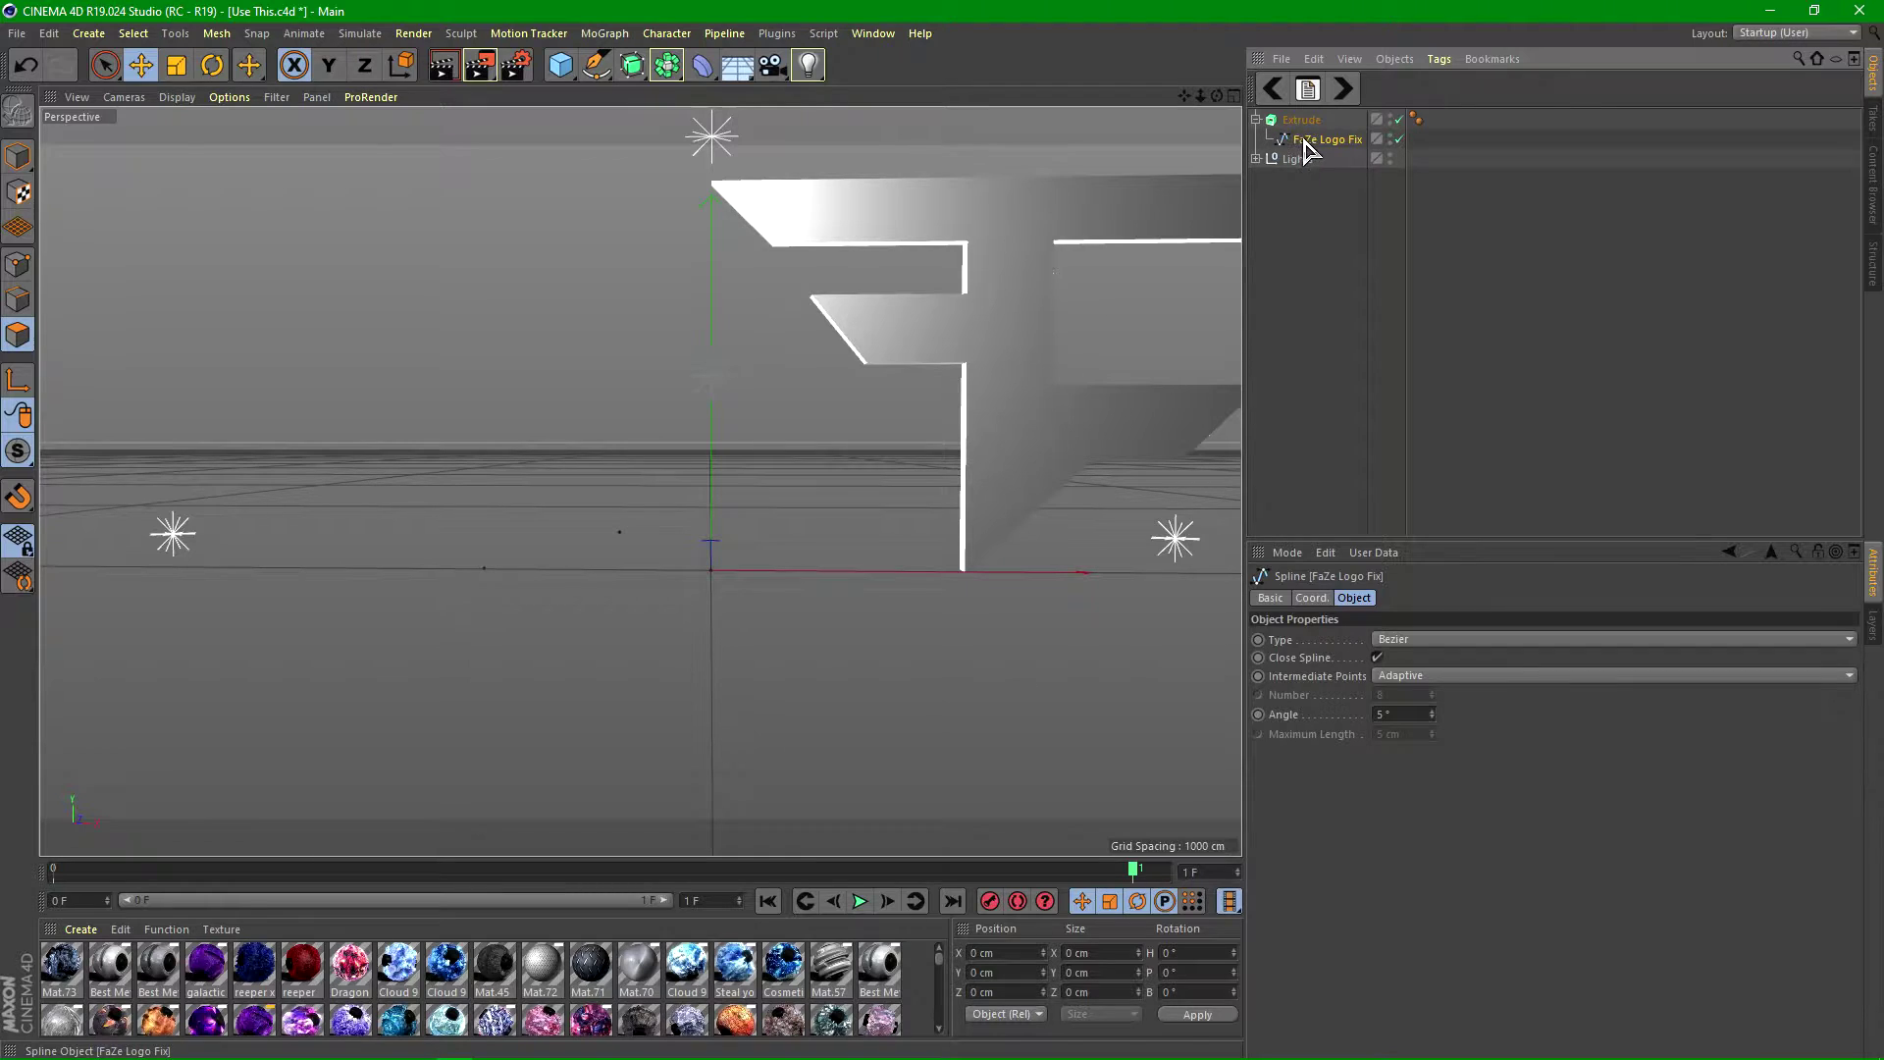
{"action": "left_click", "coordinate": [1313, 247]}
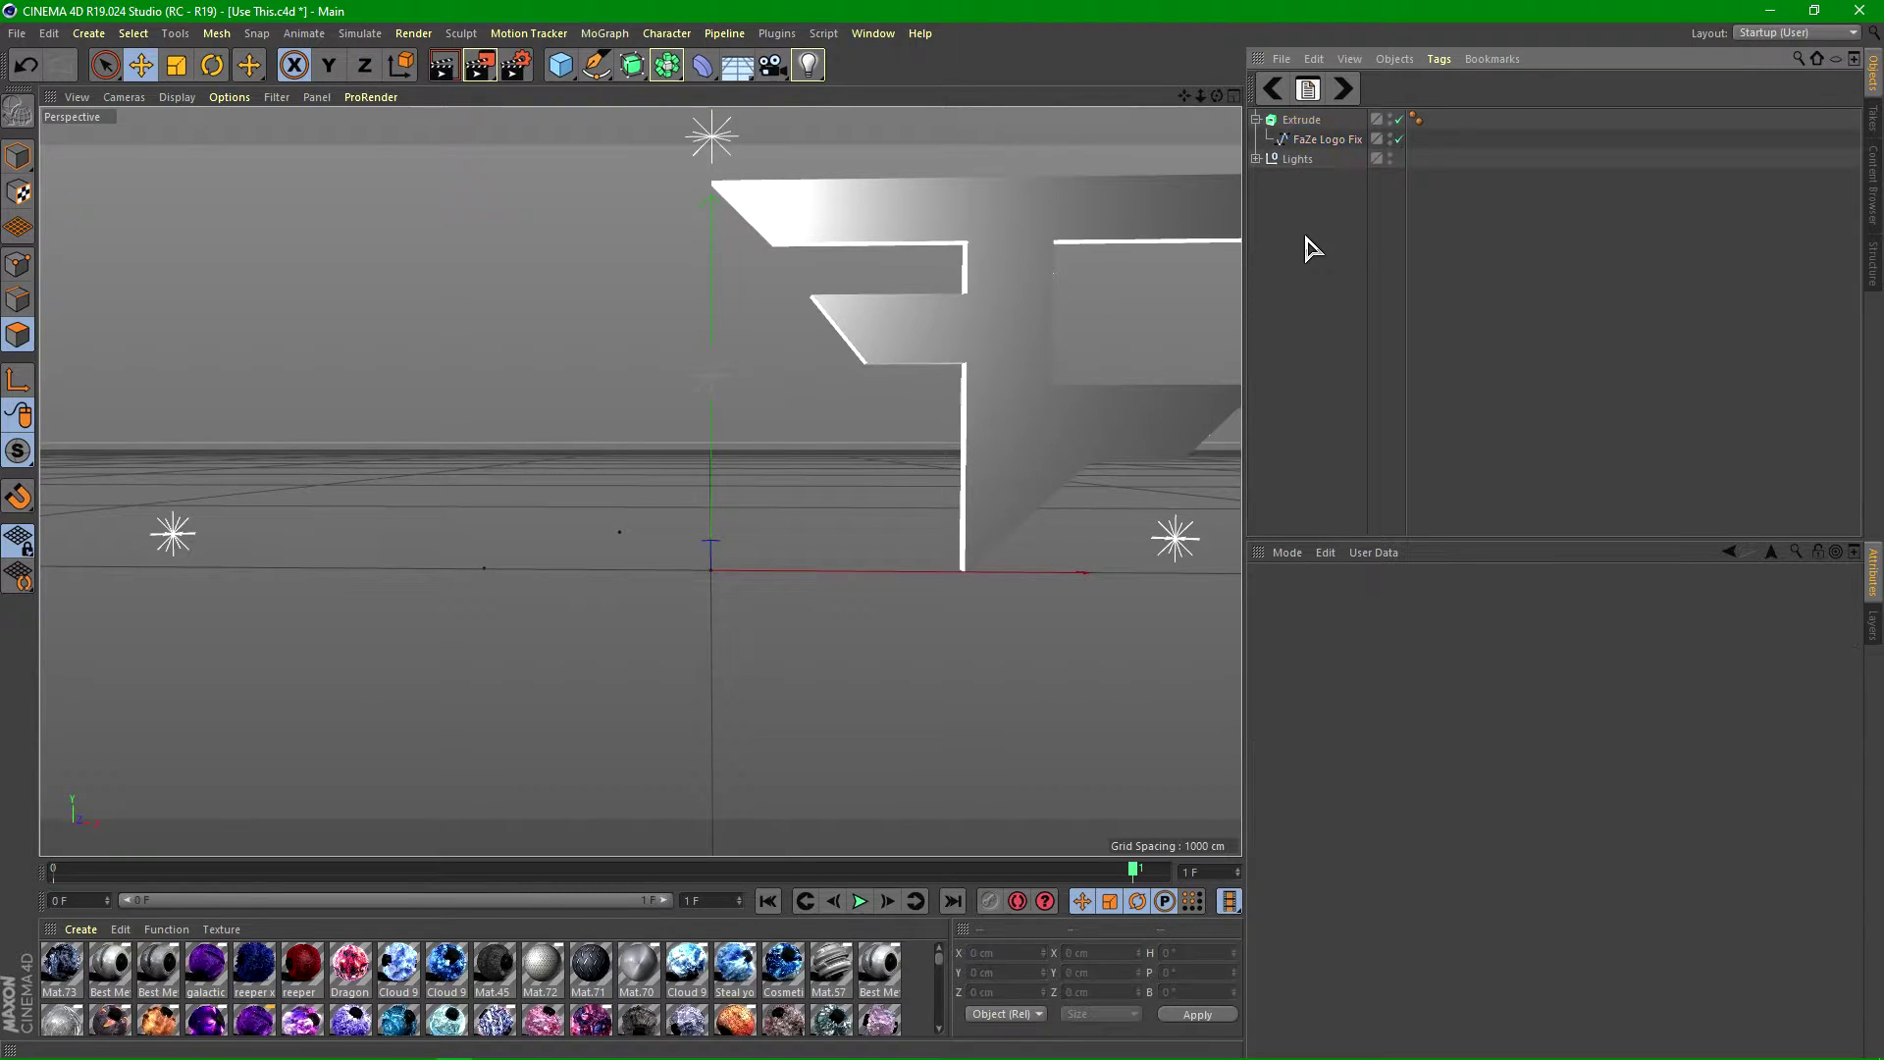
{"action": "left_click", "coordinate": [1321, 138]}
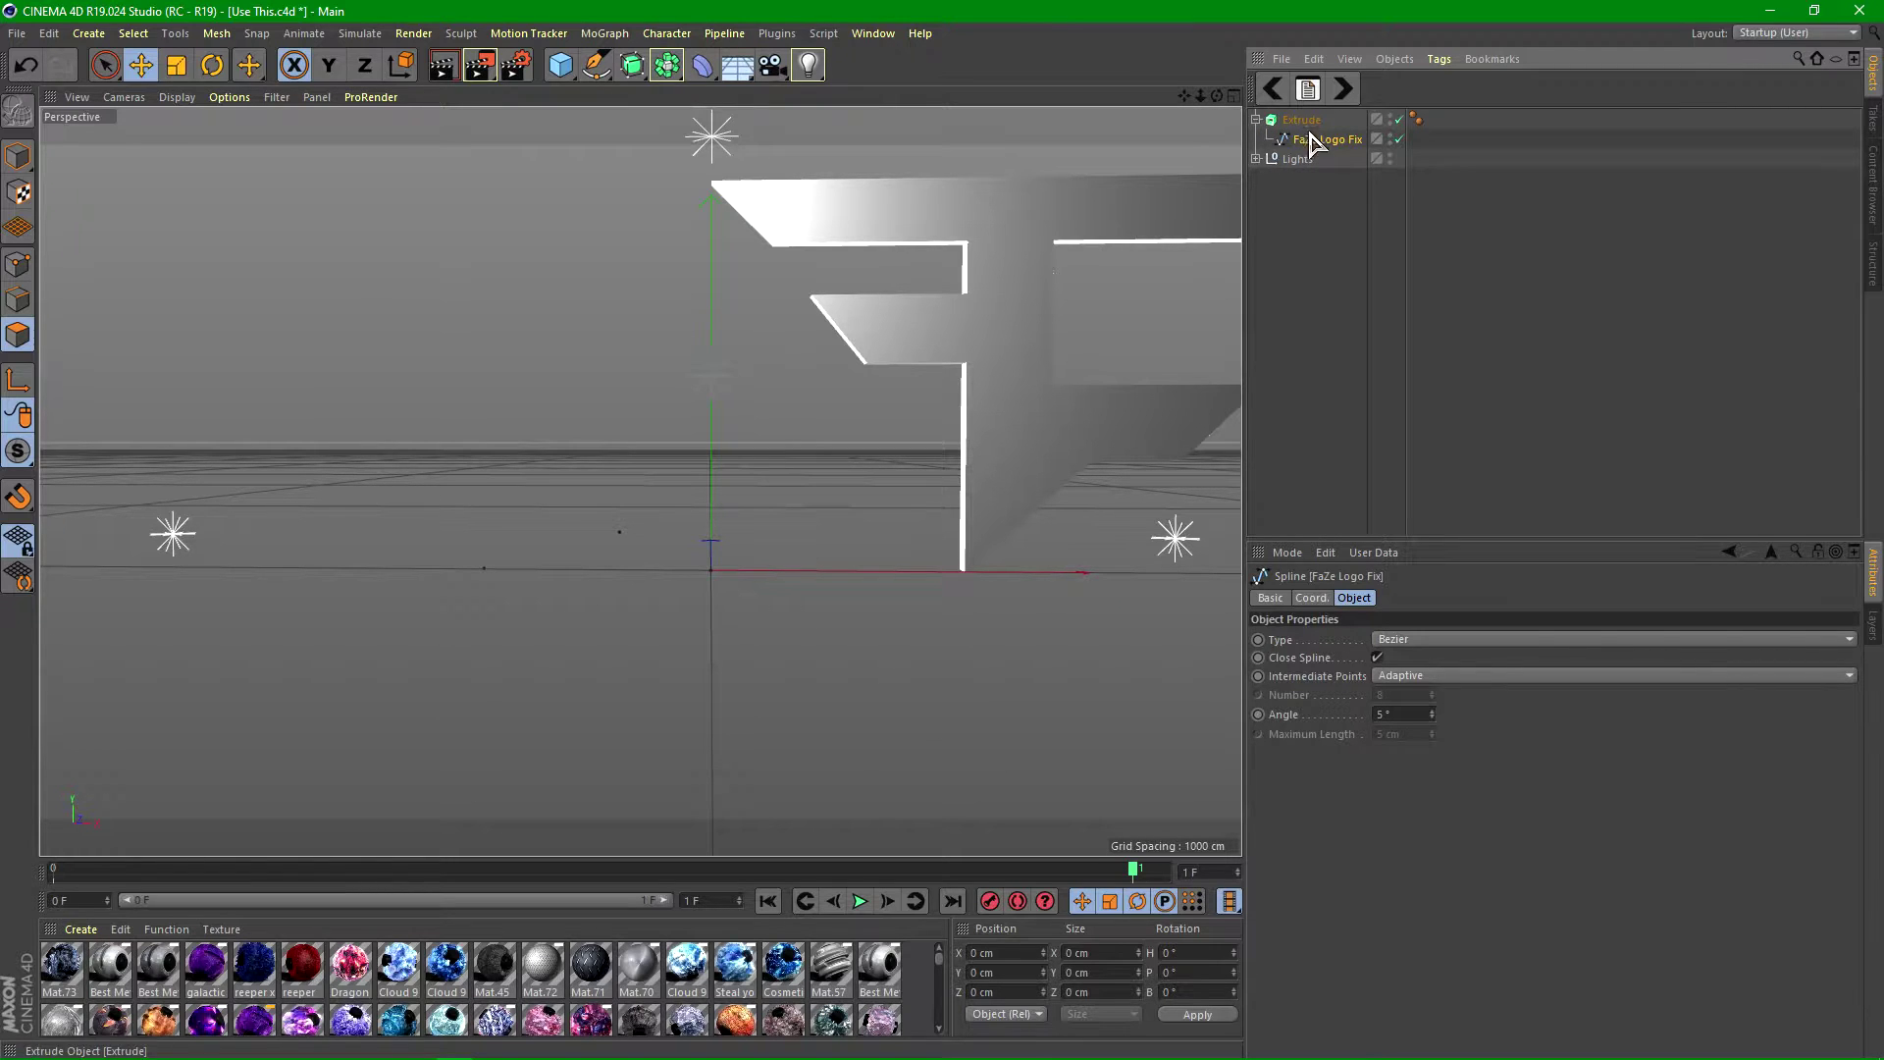
{"action": "left_click", "coordinate": [1295, 210]}
{"action": "left_click", "coordinate": [1308, 139]}
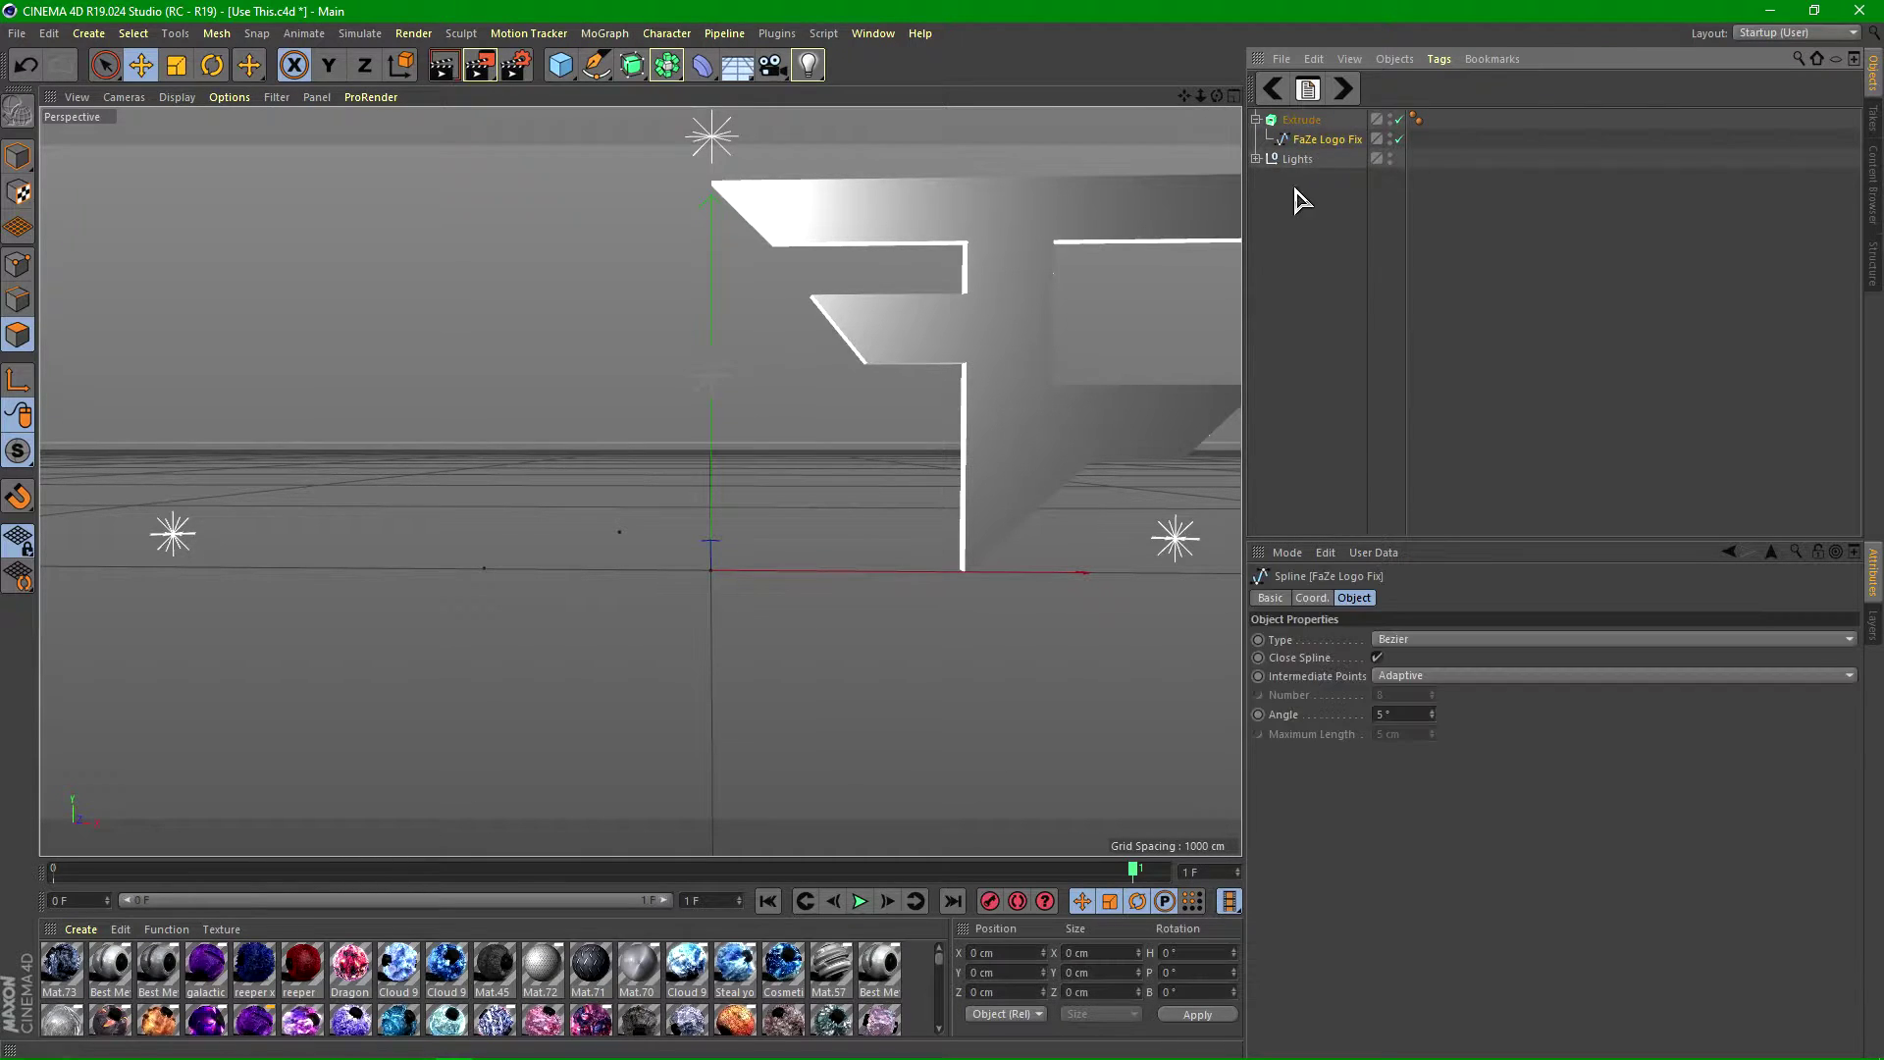
- Reposition the Extrude object's axis to the middle of the logo's width and height, and undo the last axis adjustment
{"action": "left_click", "coordinate": [1256, 120]}
{"action": "left_click", "coordinate": [1304, 122]}
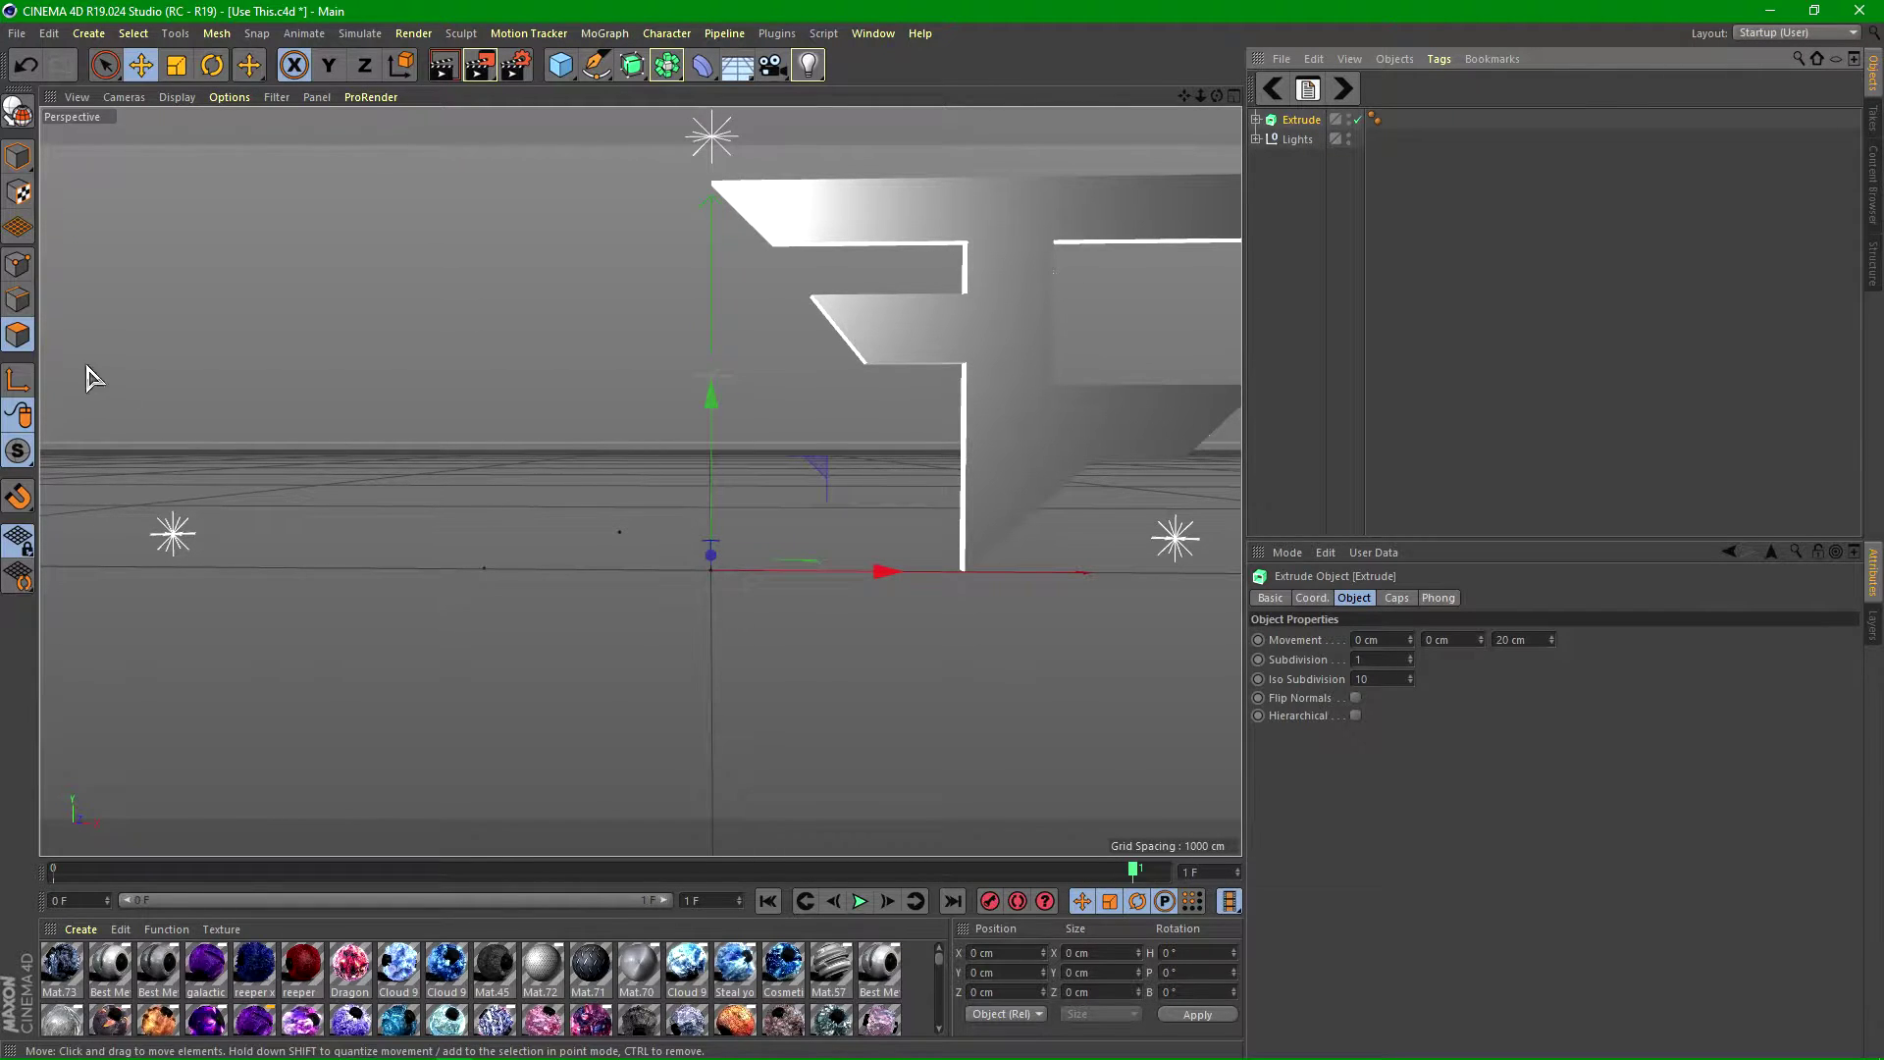
{"action": "left_click", "coordinate": [15, 383]}
{"action": "left_click_drag", "start_coordinate": [708, 404], "coordinate": [751, 196]}
{"action": "left_click_drag", "start_coordinate": [898, 356], "coordinate": [1202, 351]}
{"action": "left_click_drag", "start_coordinate": [1021, 181], "coordinate": [1018, 167]}
{"action": "left_click_drag", "start_coordinate": [497, 657], "coordinate": [776, 664], "text": "alt"}
{"action": "scroll", "coordinate": [602, 412], "scroll_direction": "up", "scroll_amount": 5}
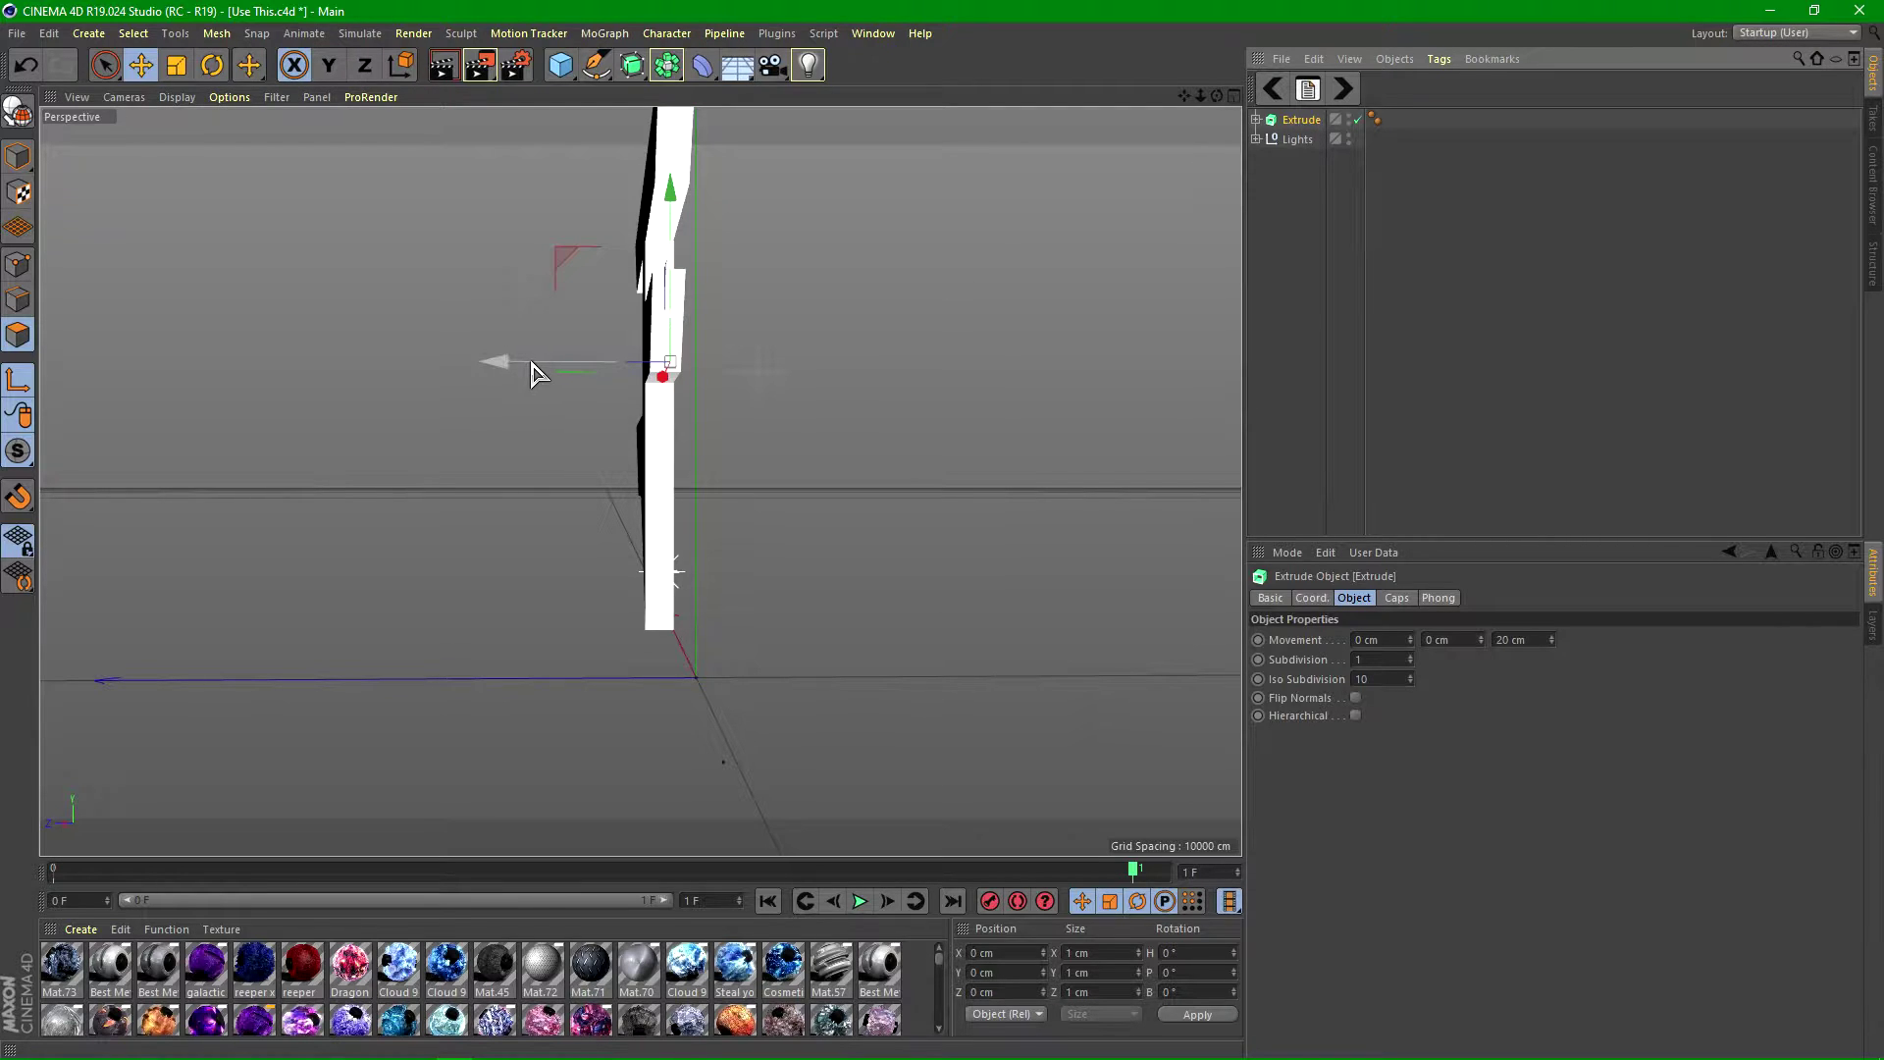
{"action": "key", "text": "ctrl+z"}
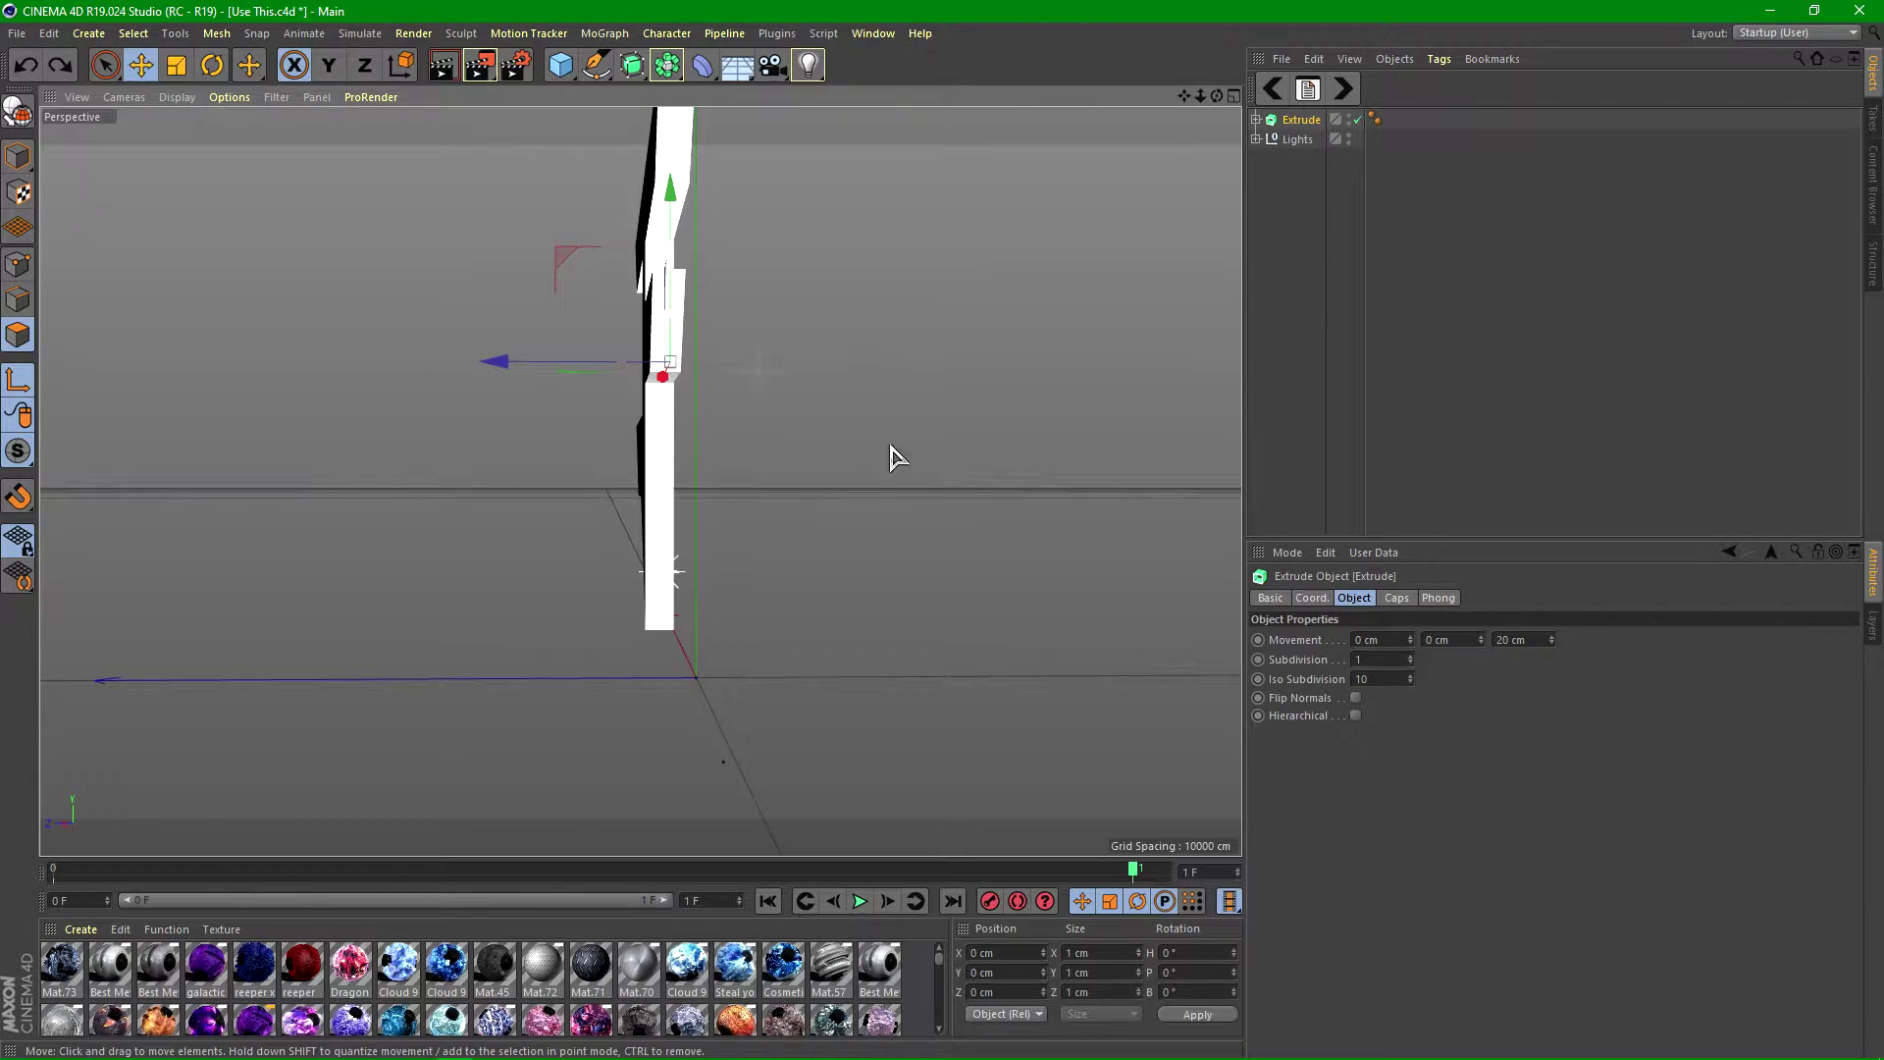
{"action": "mouse_move", "coordinate": [963, 462]}
{"action": "left_mouse_down", "text": "alt"}
{"action": "mouse_move", "coordinate": [930, 497]}
{"action": "mouse_move", "coordinate": [938, 481]}
{"action": "left_mouse_up", "text": "alt"}
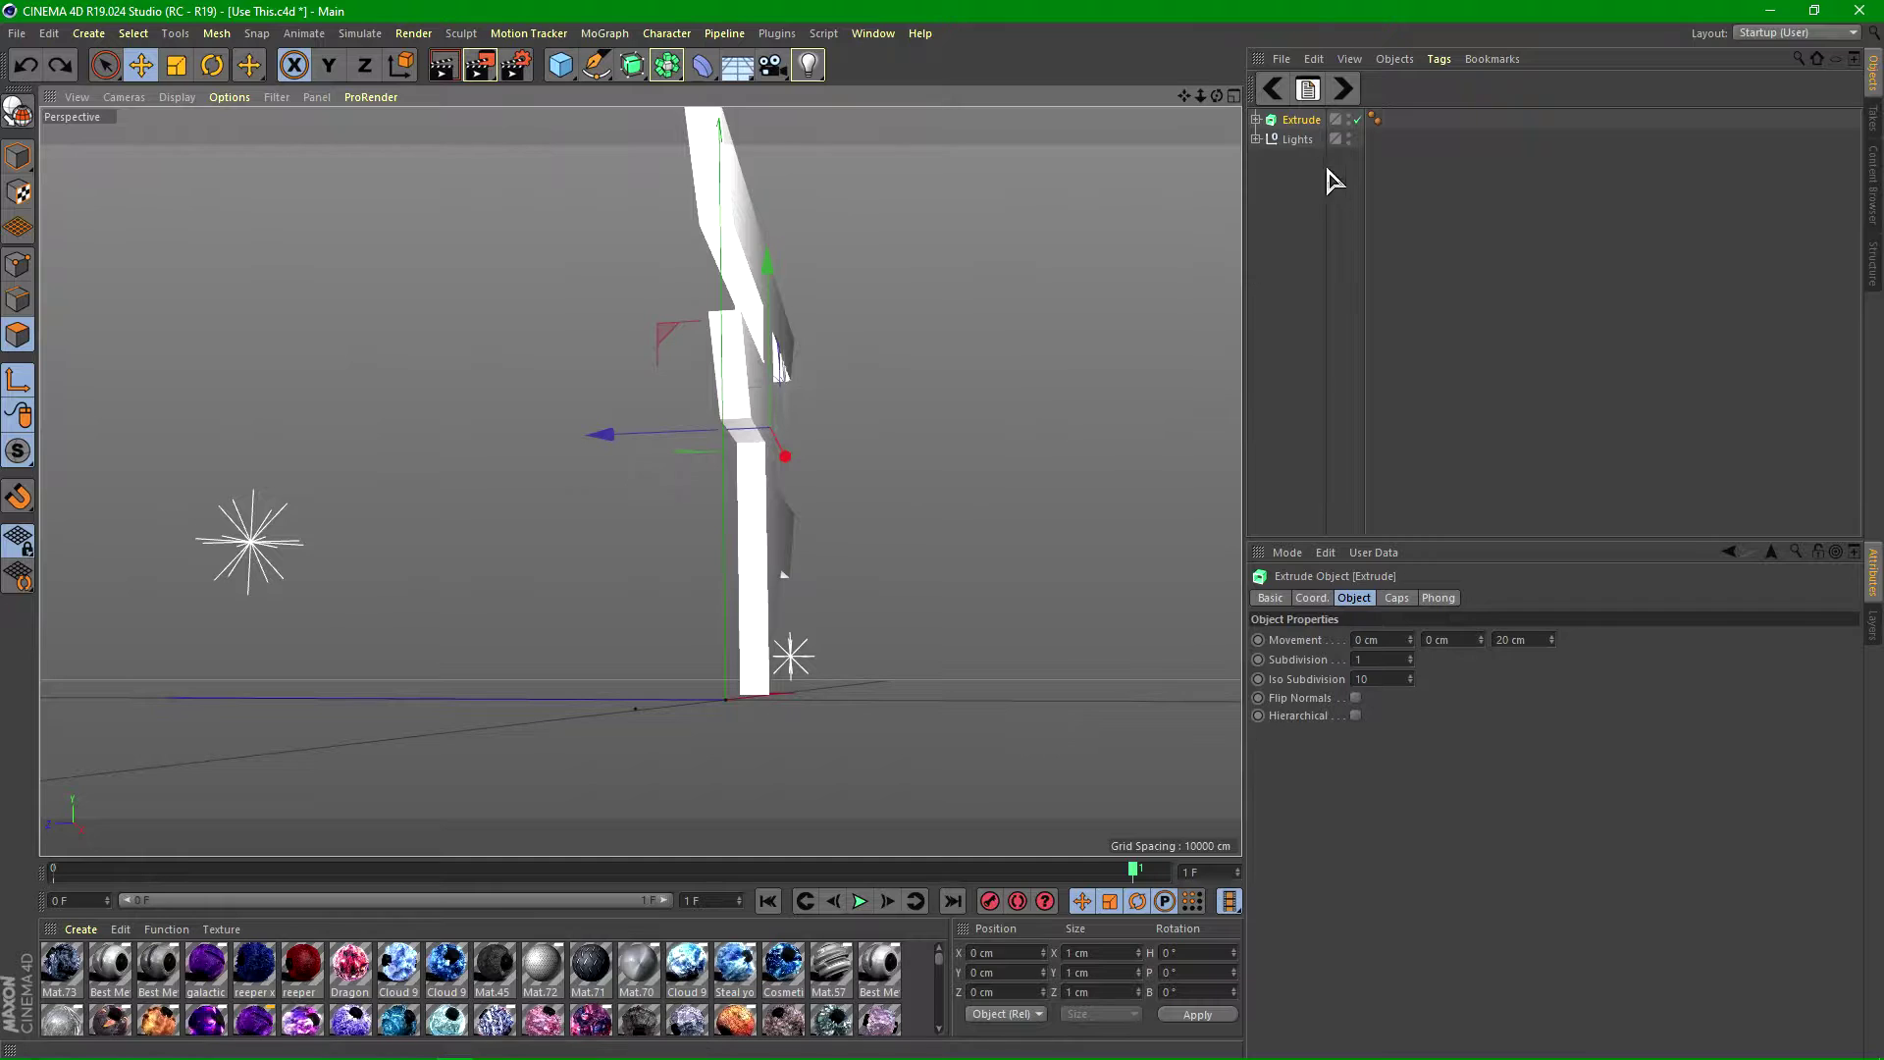
- Set the Extrude object's Z movement to 60 cm
{"action": "left_click", "coordinate": [1255, 119]}
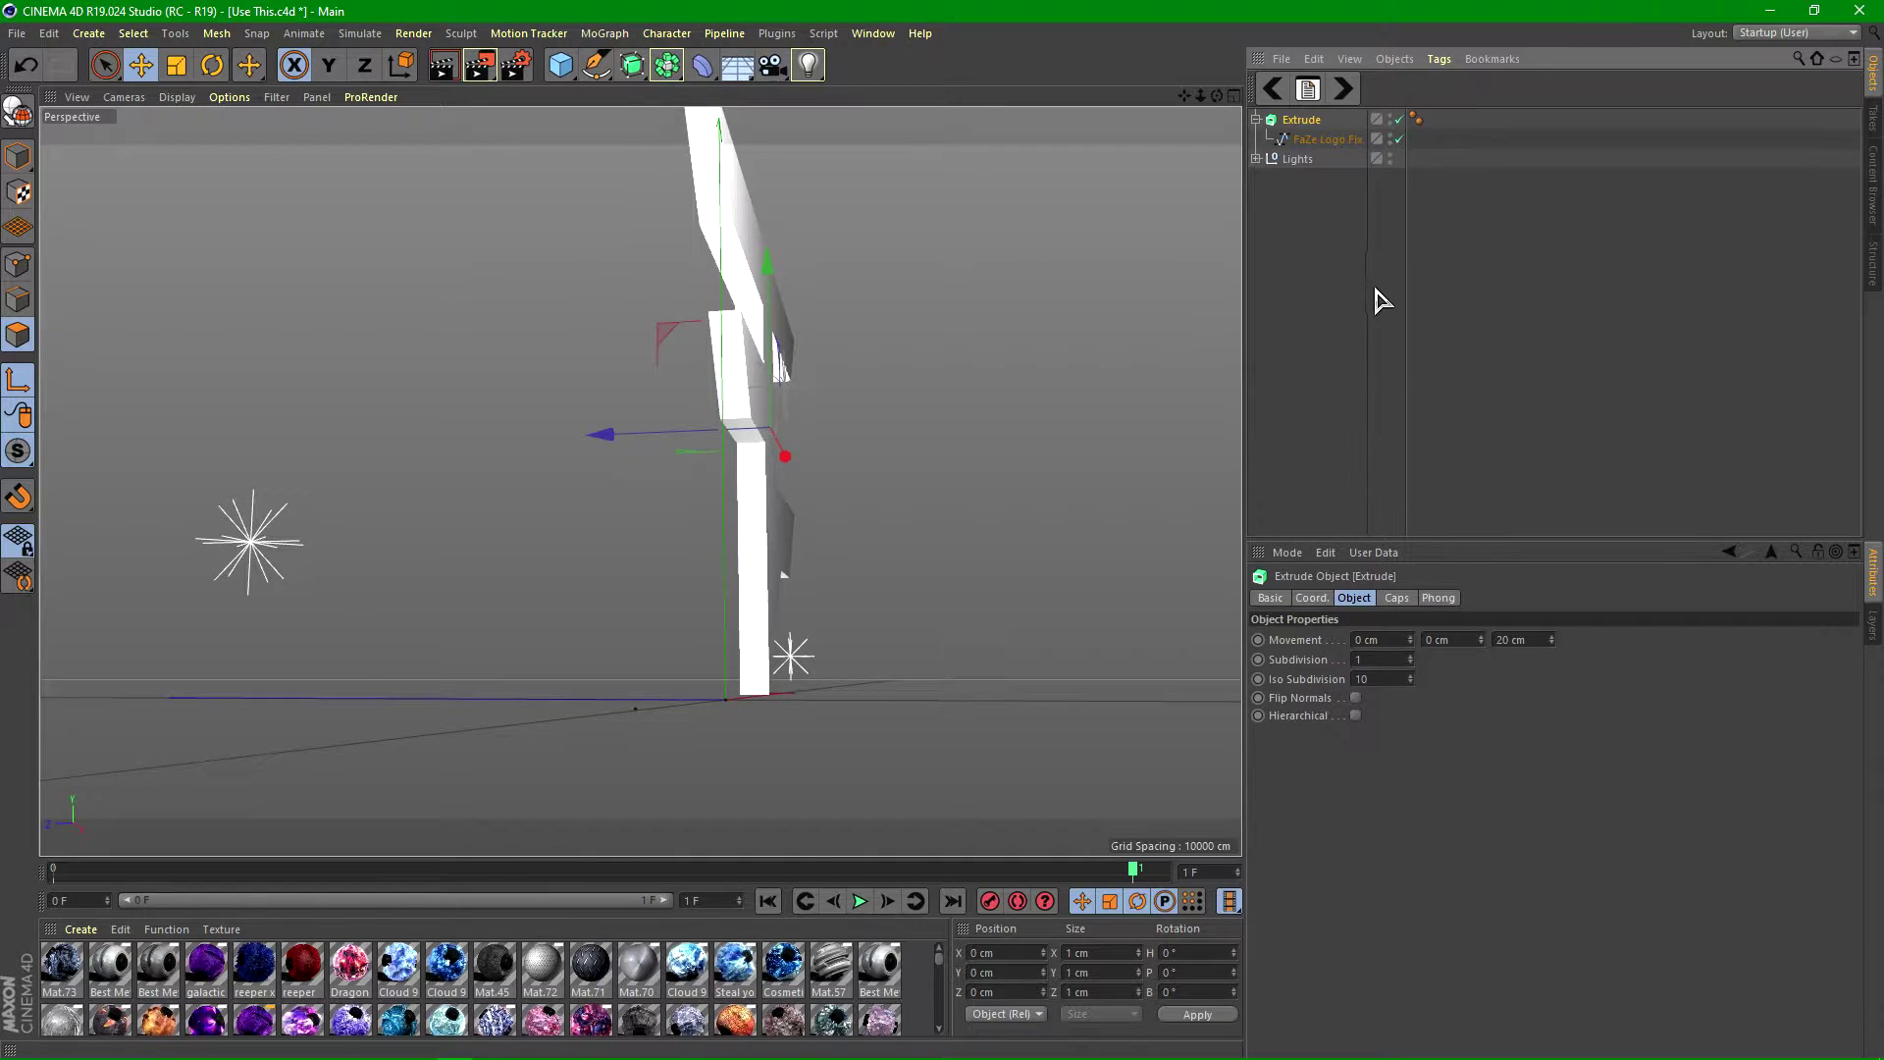
{"action": "left_click", "coordinate": [1507, 640]}
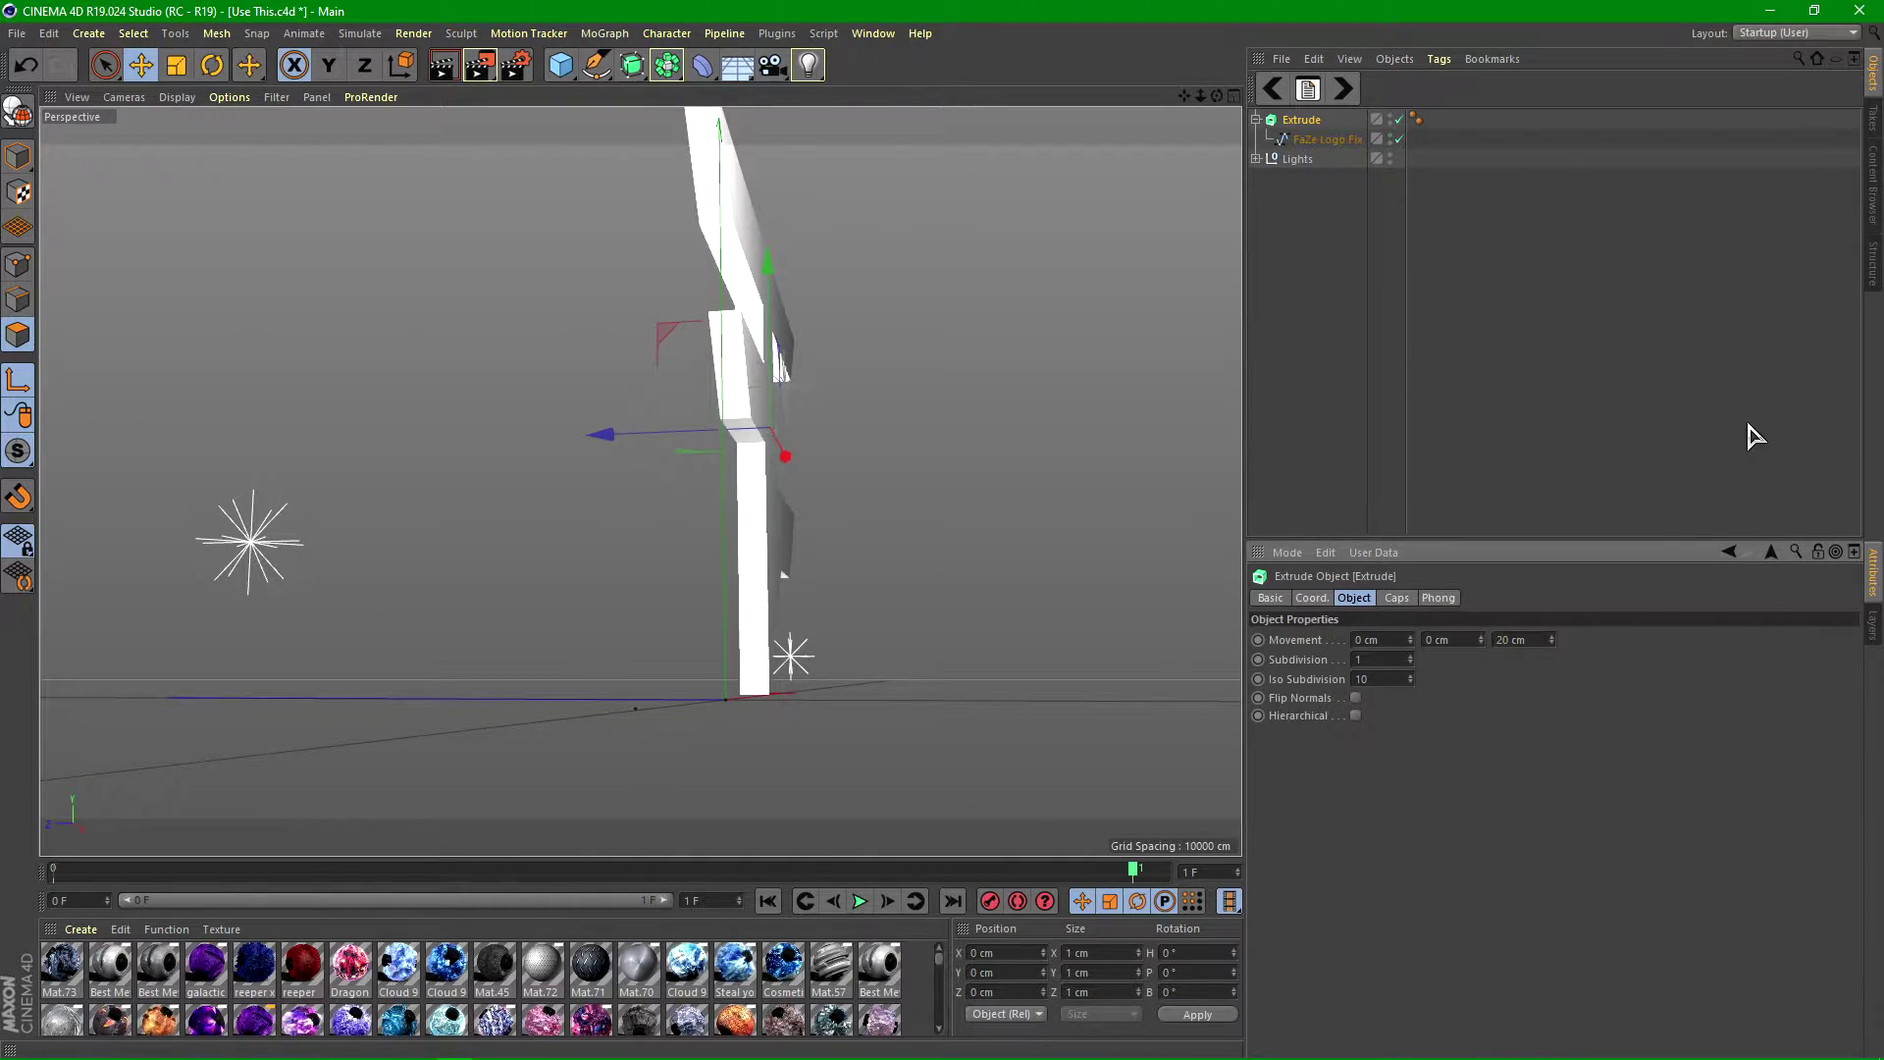
{"action": "key", "text": "Return"}
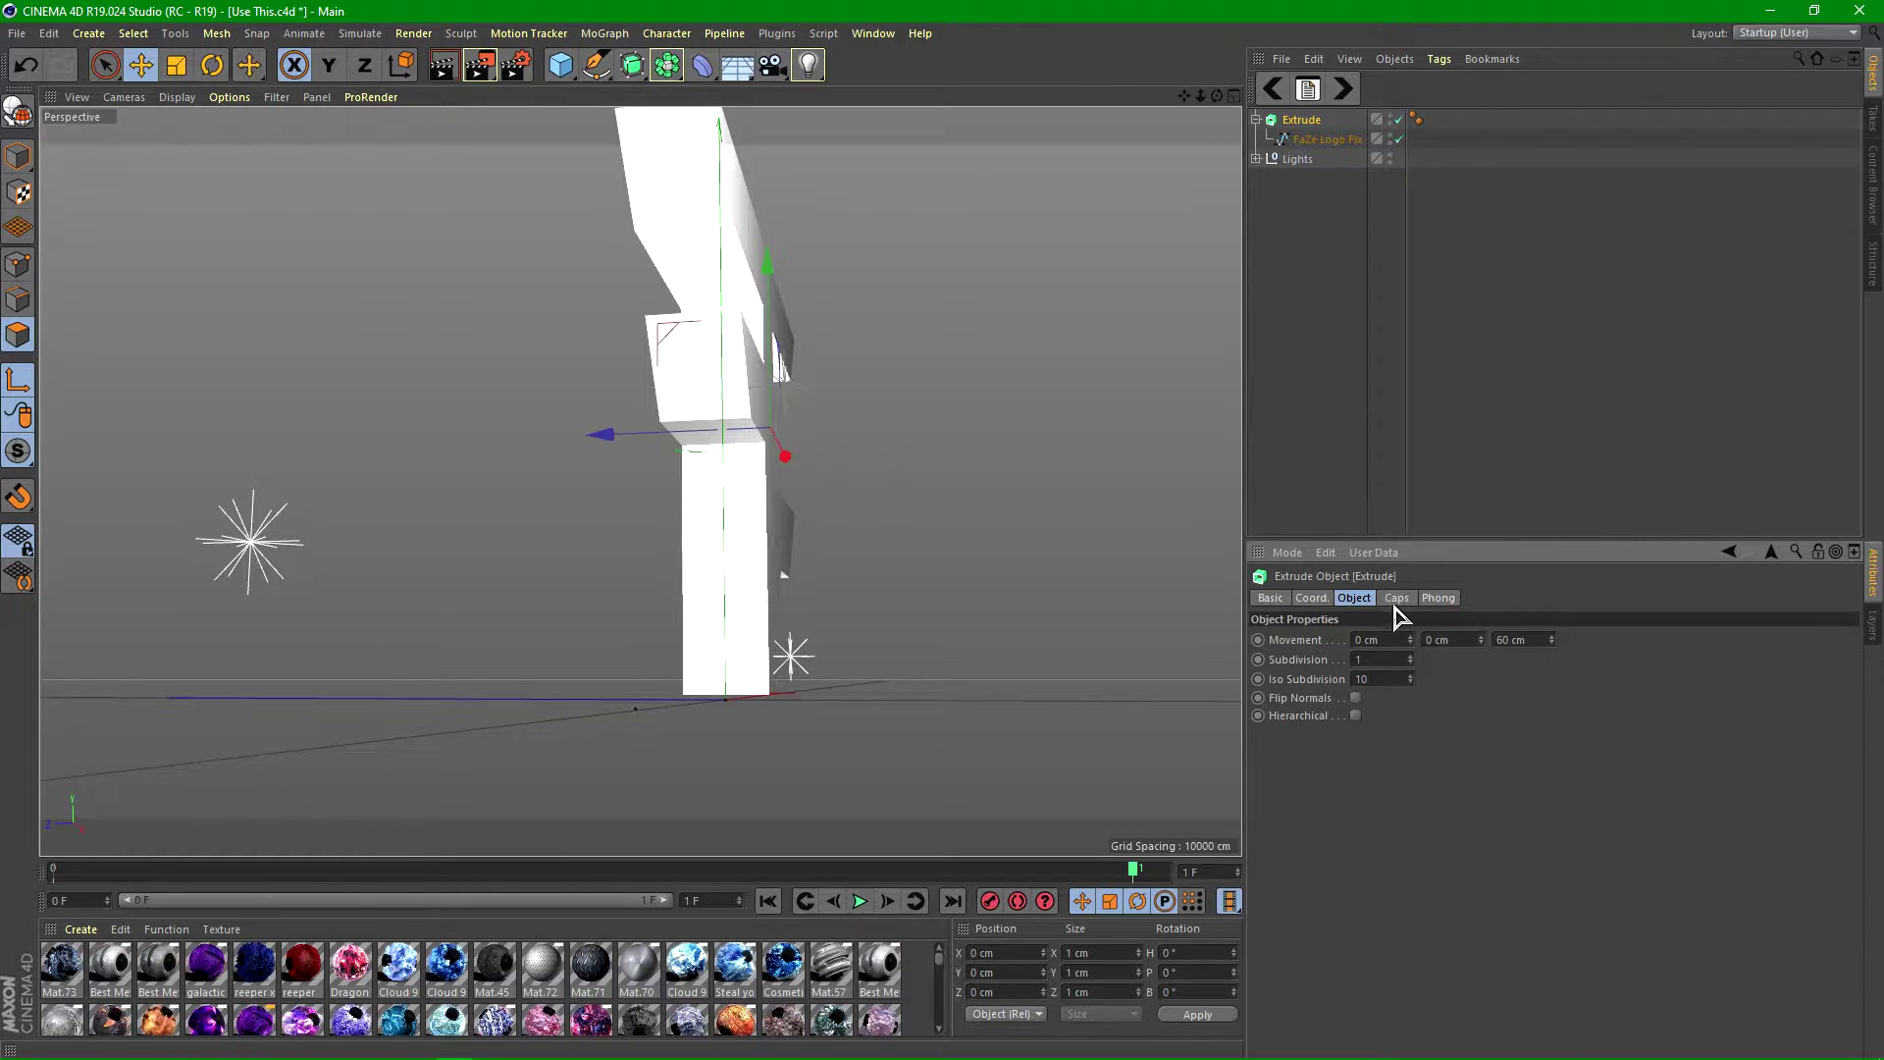
- Shift the Extrude object's axis along Z to the middle of the logo's depth and leave axis editing
{"action": "mouse_move", "coordinate": [880, 616]}
{"action": "left_mouse_down", "text": "alt"}
{"action": "mouse_move", "coordinate": [913, 628]}
{"action": "mouse_move", "coordinate": [913, 609]}
{"action": "left_mouse_up", "text": "alt"}
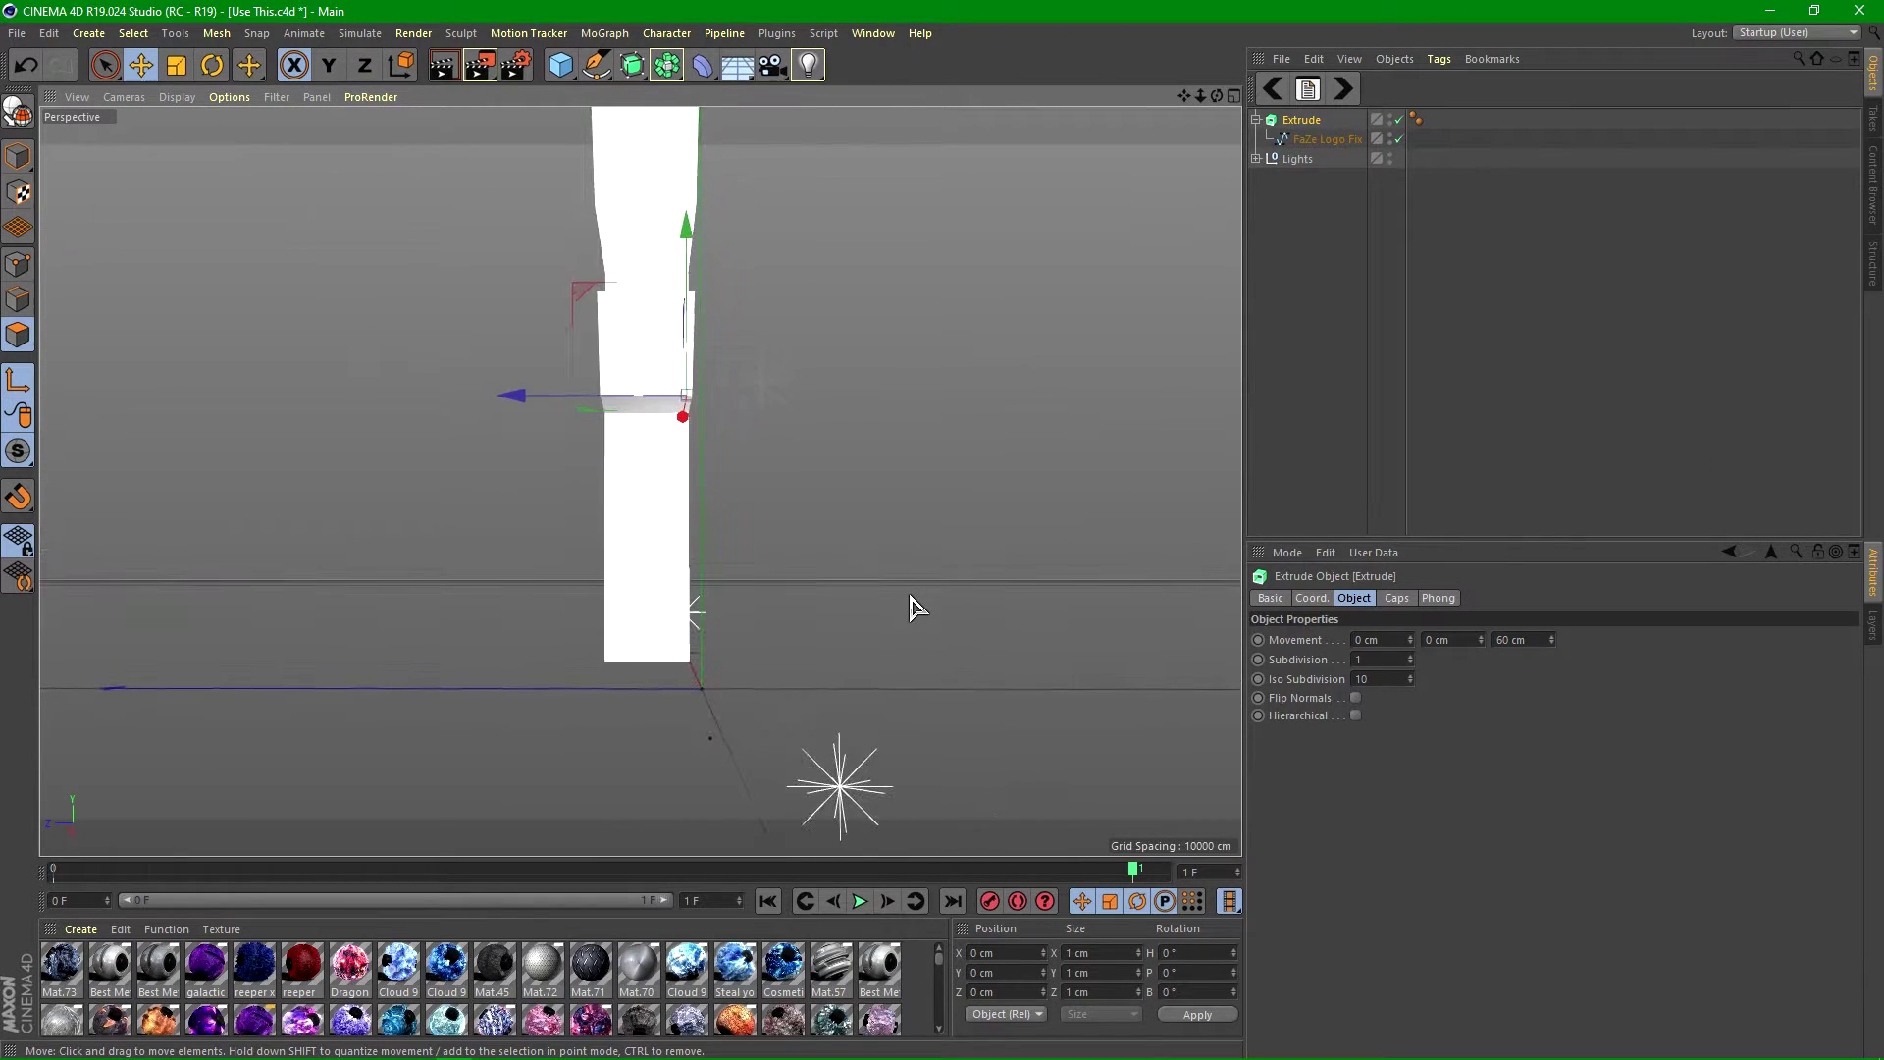
{"action": "left_click_drag", "start_coordinate": [509, 398], "coordinate": [472, 392]}
{"action": "left_click", "coordinate": [24, 380]}
- Try to move the logo along the X axis past the scene's origin, and undo the move
{"action": "left_click_drag", "start_coordinate": [944, 539], "coordinate": [586, 579], "text": "alt"}
{"action": "scroll", "coordinate": [703, 677], "scroll_direction": "down", "scroll_amount": 2}
{"action": "scroll", "coordinate": [715, 663], "scroll_direction": "down", "scroll_amount": 2}
{"action": "left_click_drag", "start_coordinate": [850, 624], "coordinate": [855, 557], "text": "alt"}
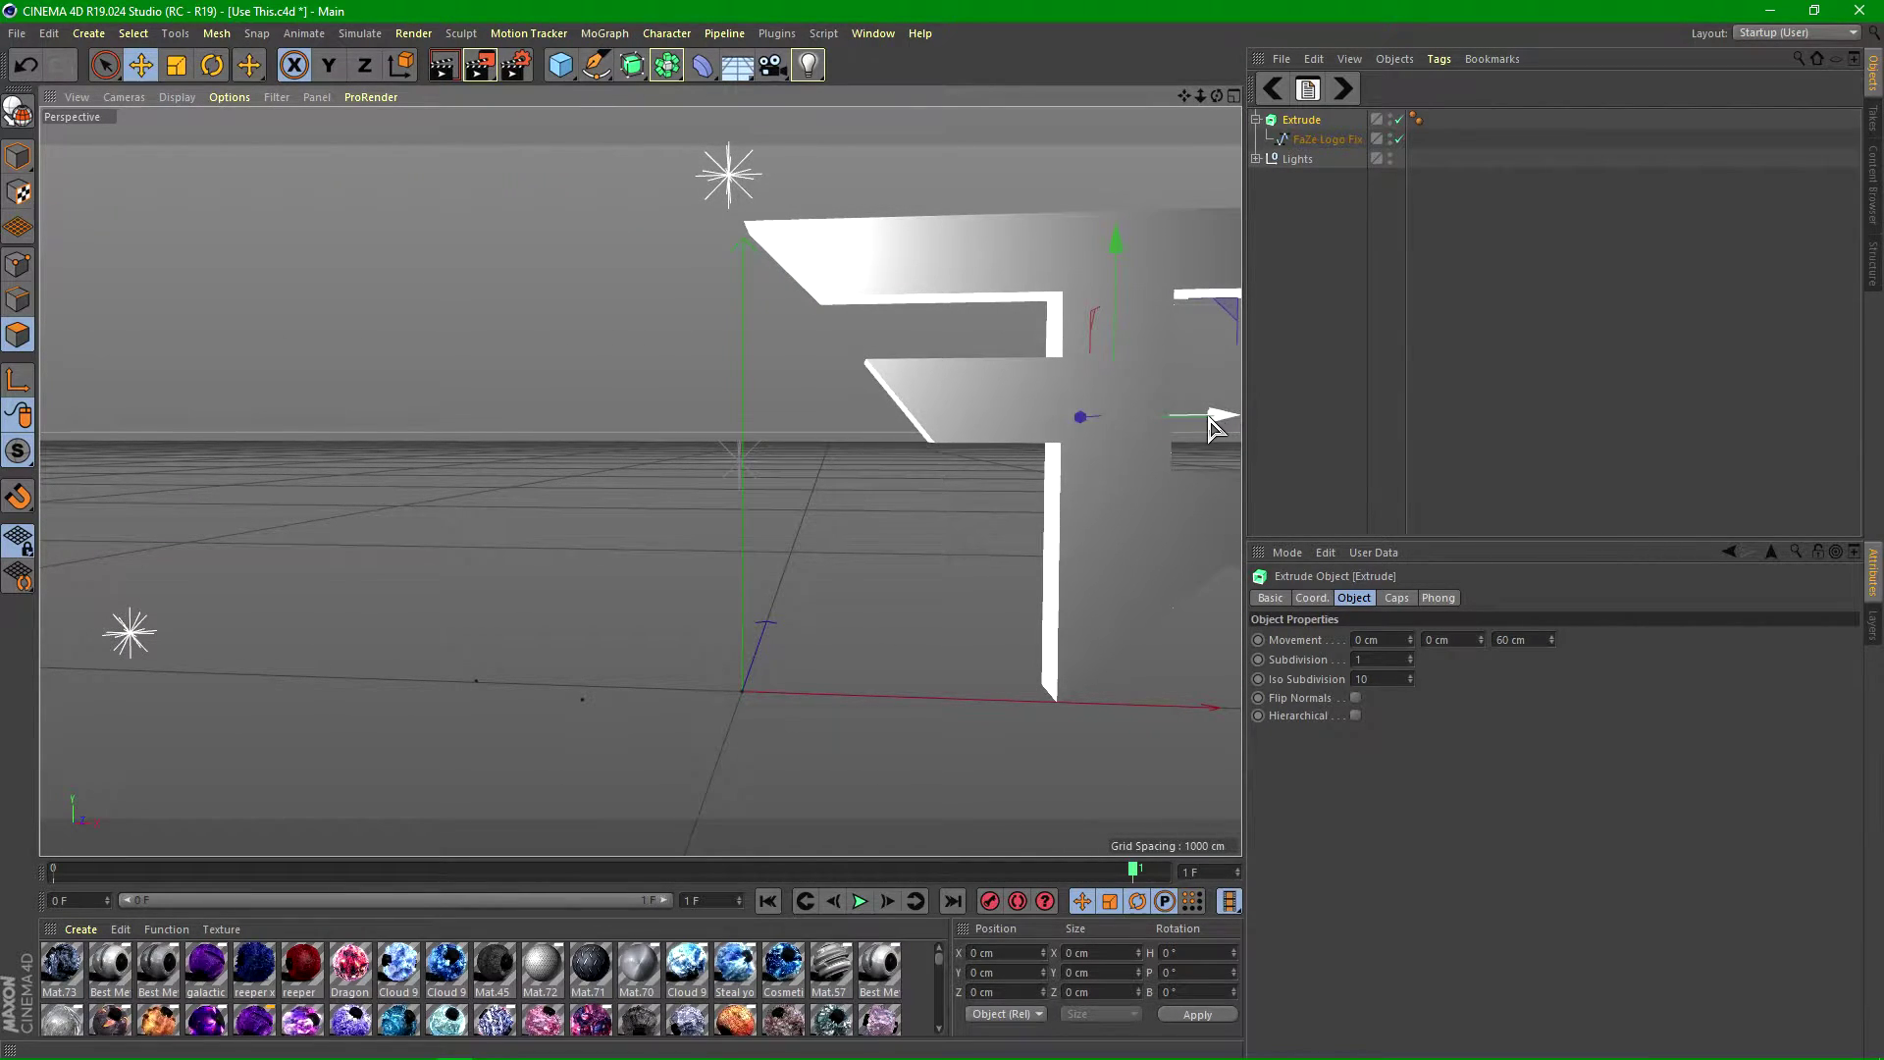
{"action": "left_click_drag", "start_coordinate": [1215, 417], "coordinate": [654, 498]}
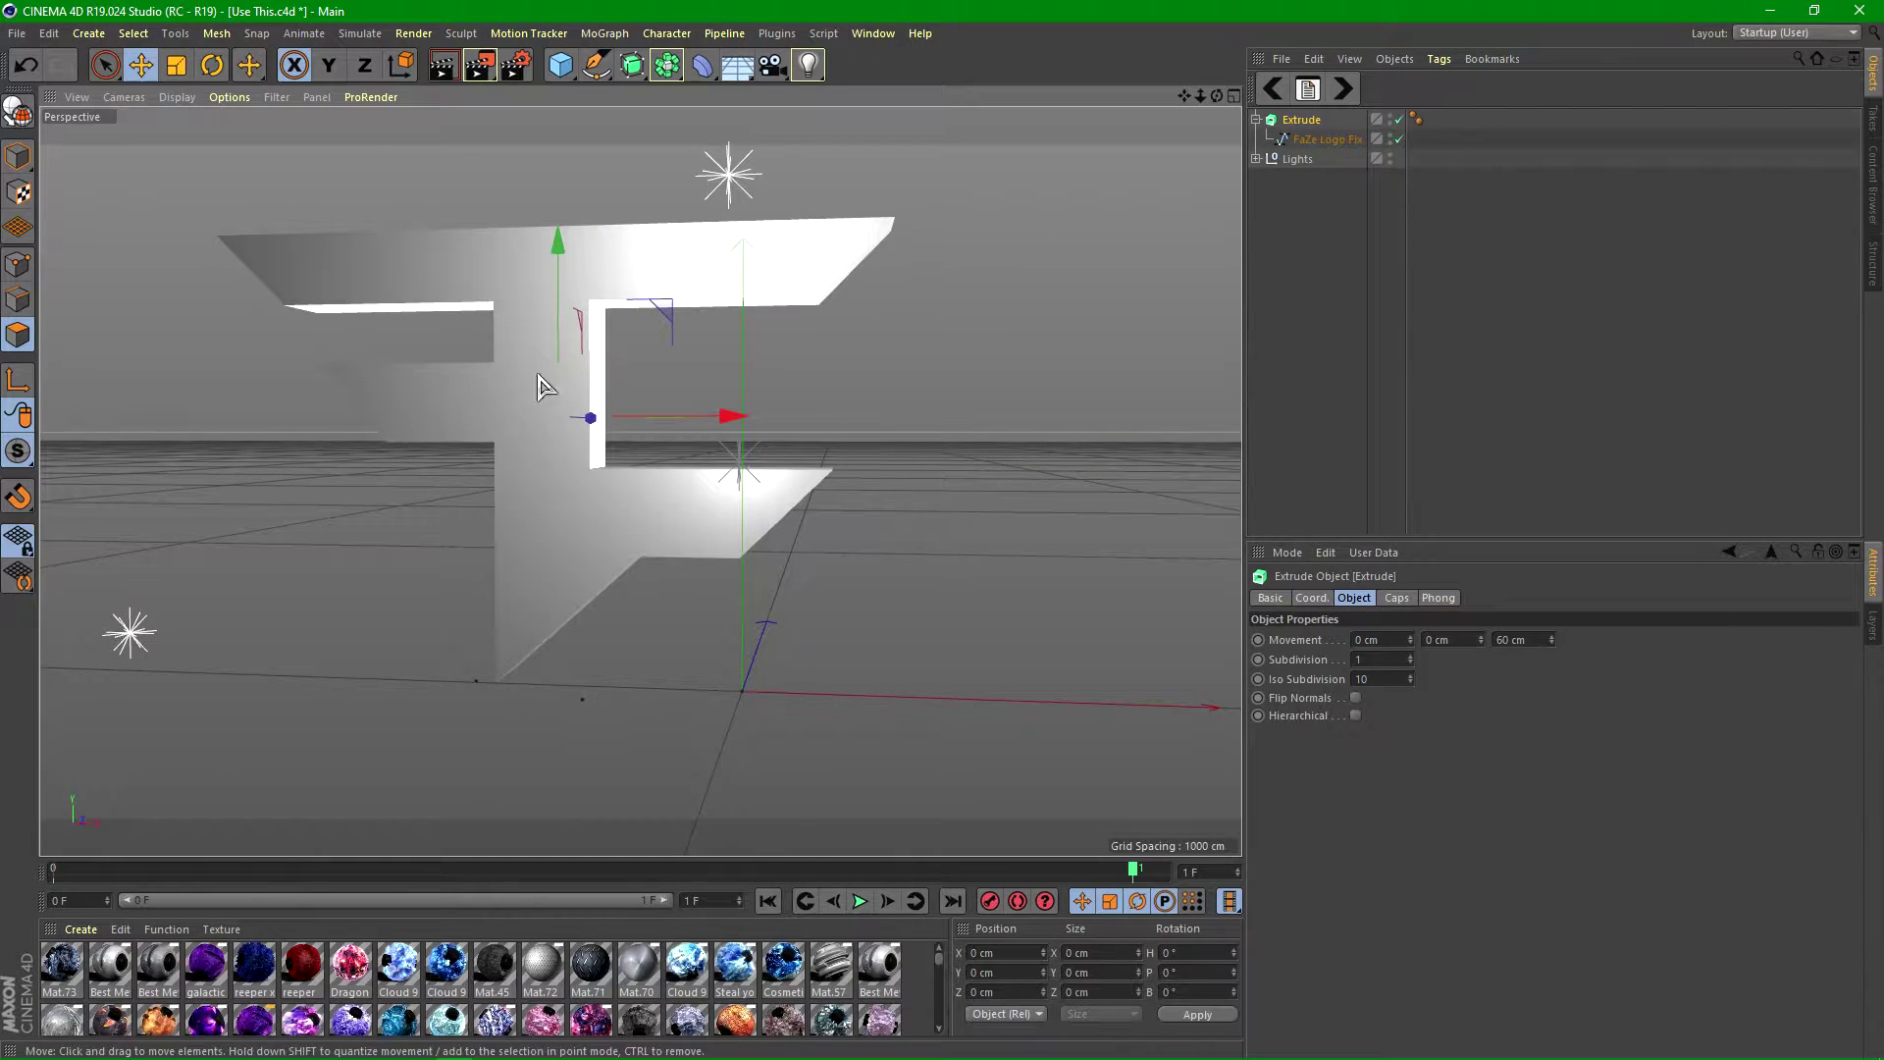
{"action": "key", "text": "ctrl+z"}
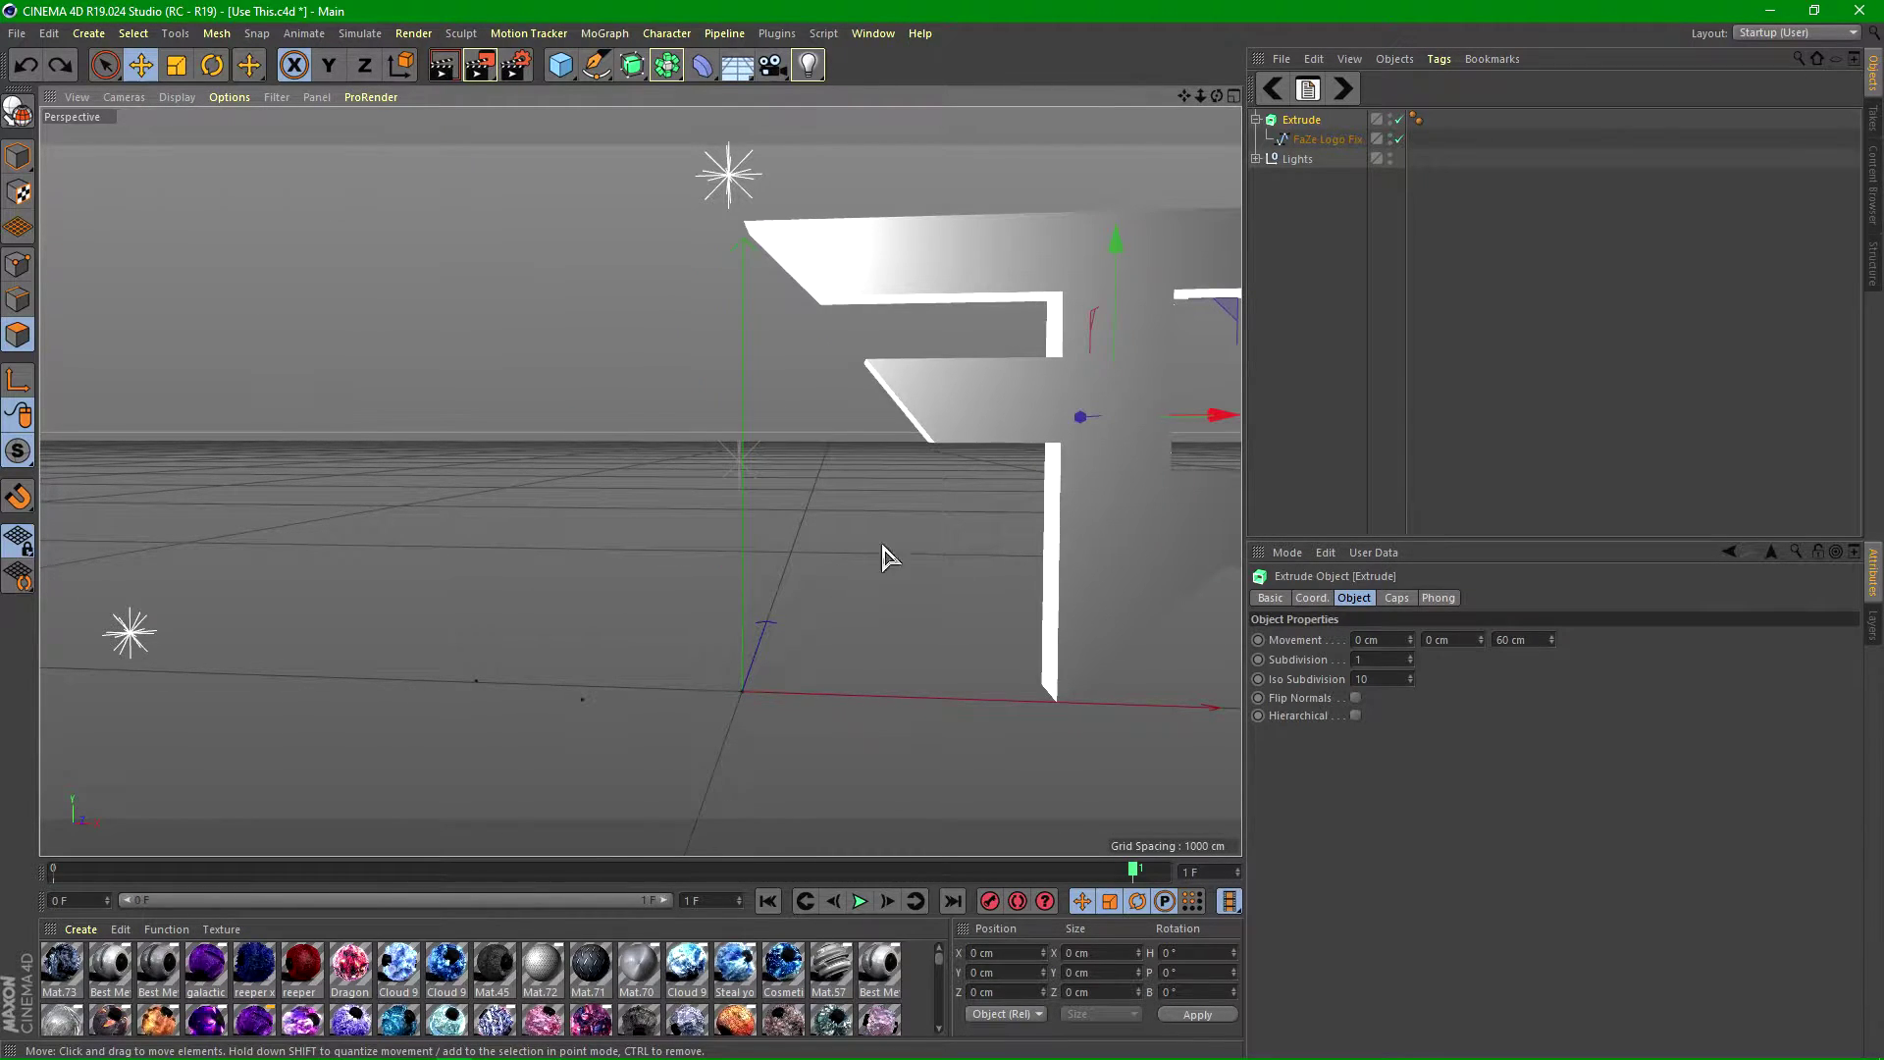
- Set both the start and end caps of the Extrude object to Fillet Cap
{"action": "scroll", "coordinate": [677, 518], "scroll_direction": "down", "scroll_amount": 3}
{"action": "scroll", "coordinate": [661, 625], "scroll_direction": "up", "scroll_amount": 1}
{"action": "mouse_move", "coordinate": [733, 610]}
{"action": "left_mouse_down", "text": "alt"}
{"action": "mouse_move", "coordinate": [759, 615]}
{"action": "mouse_move", "coordinate": [744, 611]}
{"action": "left_mouse_up", "text": "alt"}
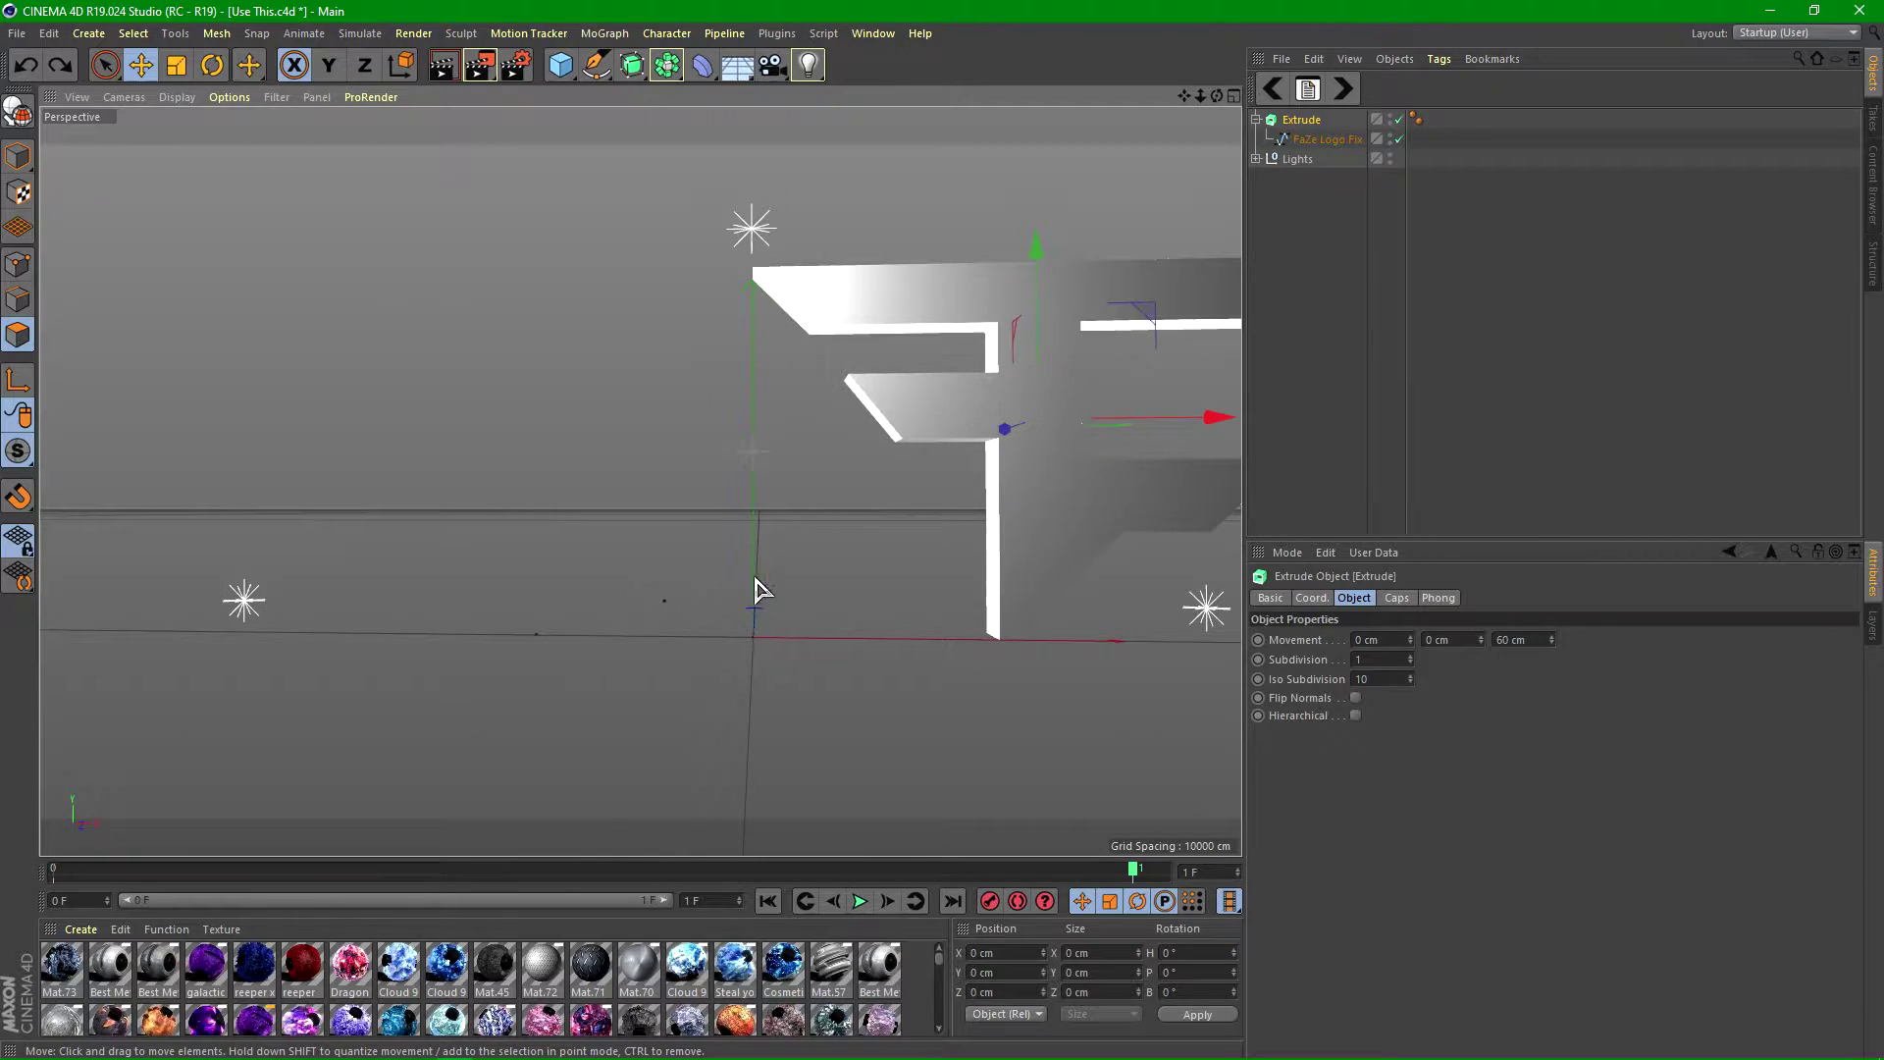
{"action": "left_click", "coordinate": [1256, 119]}
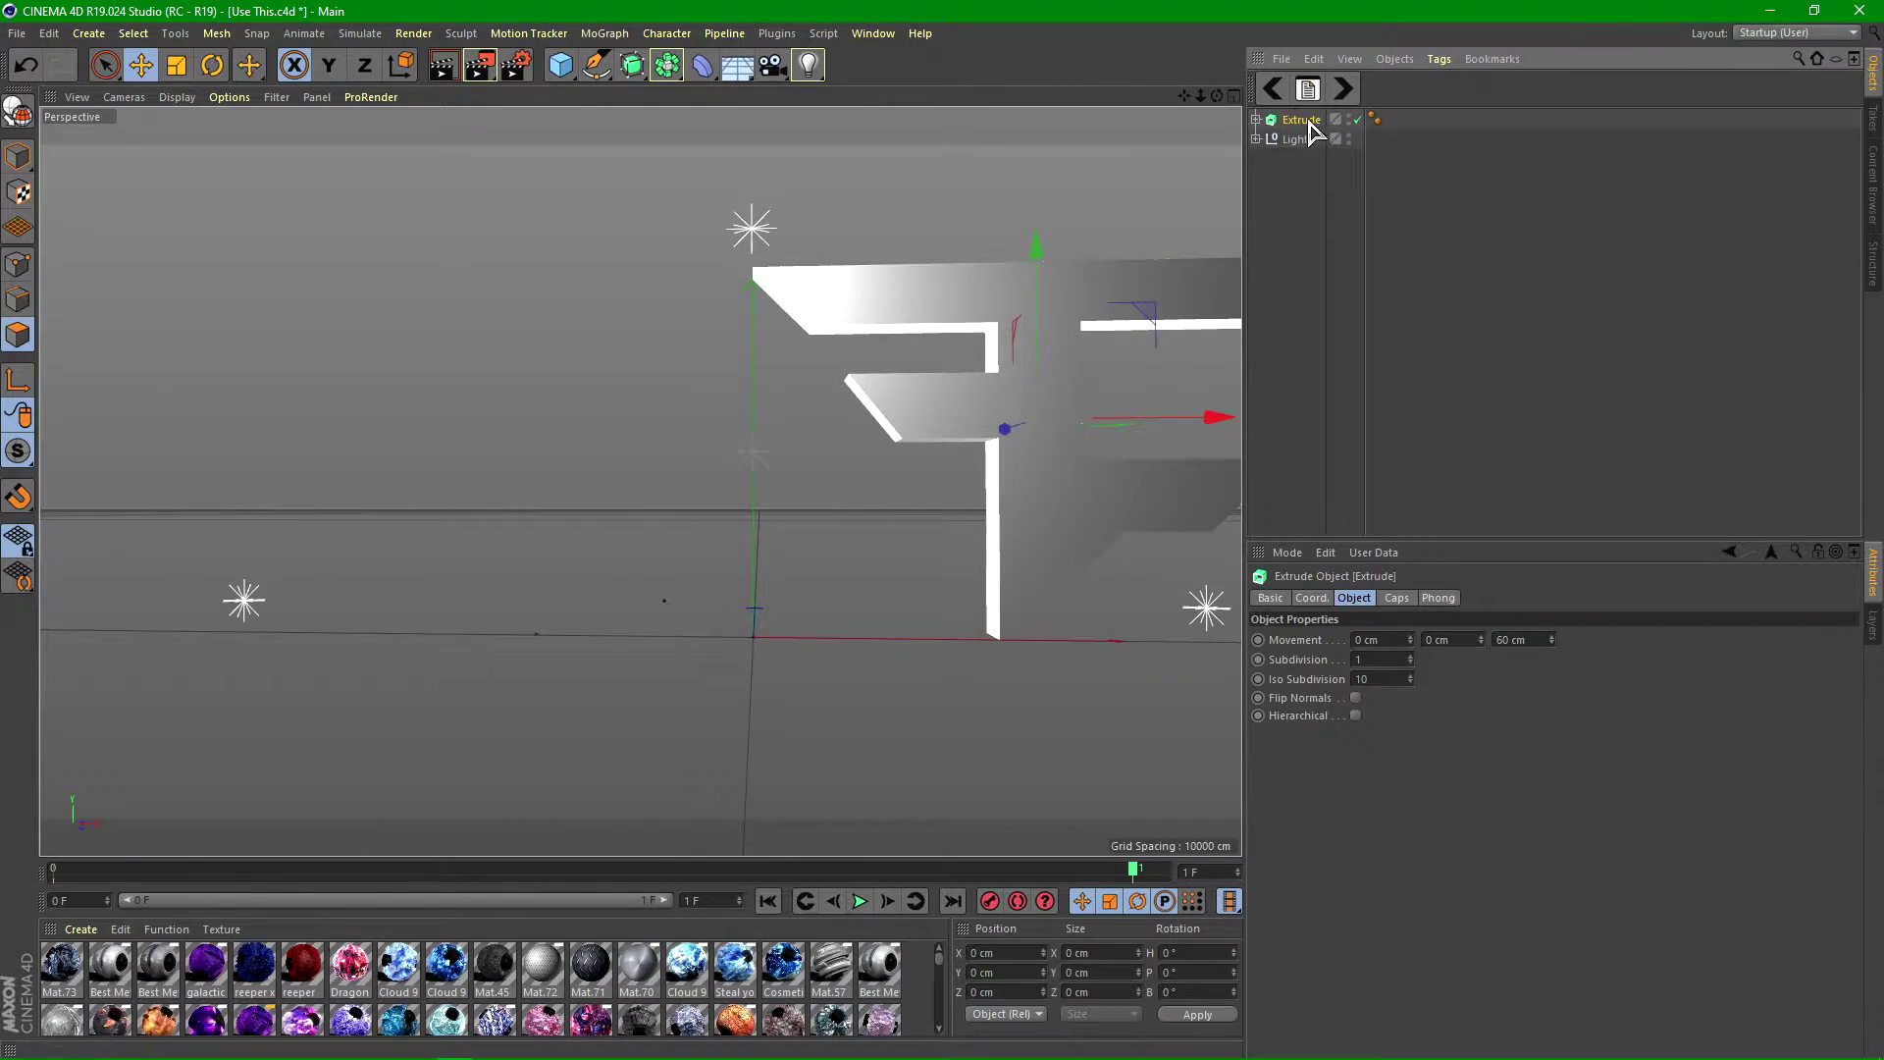
{"action": "left_click", "coordinate": [1397, 598]}
{"action": "left_click", "coordinate": [1453, 640]}
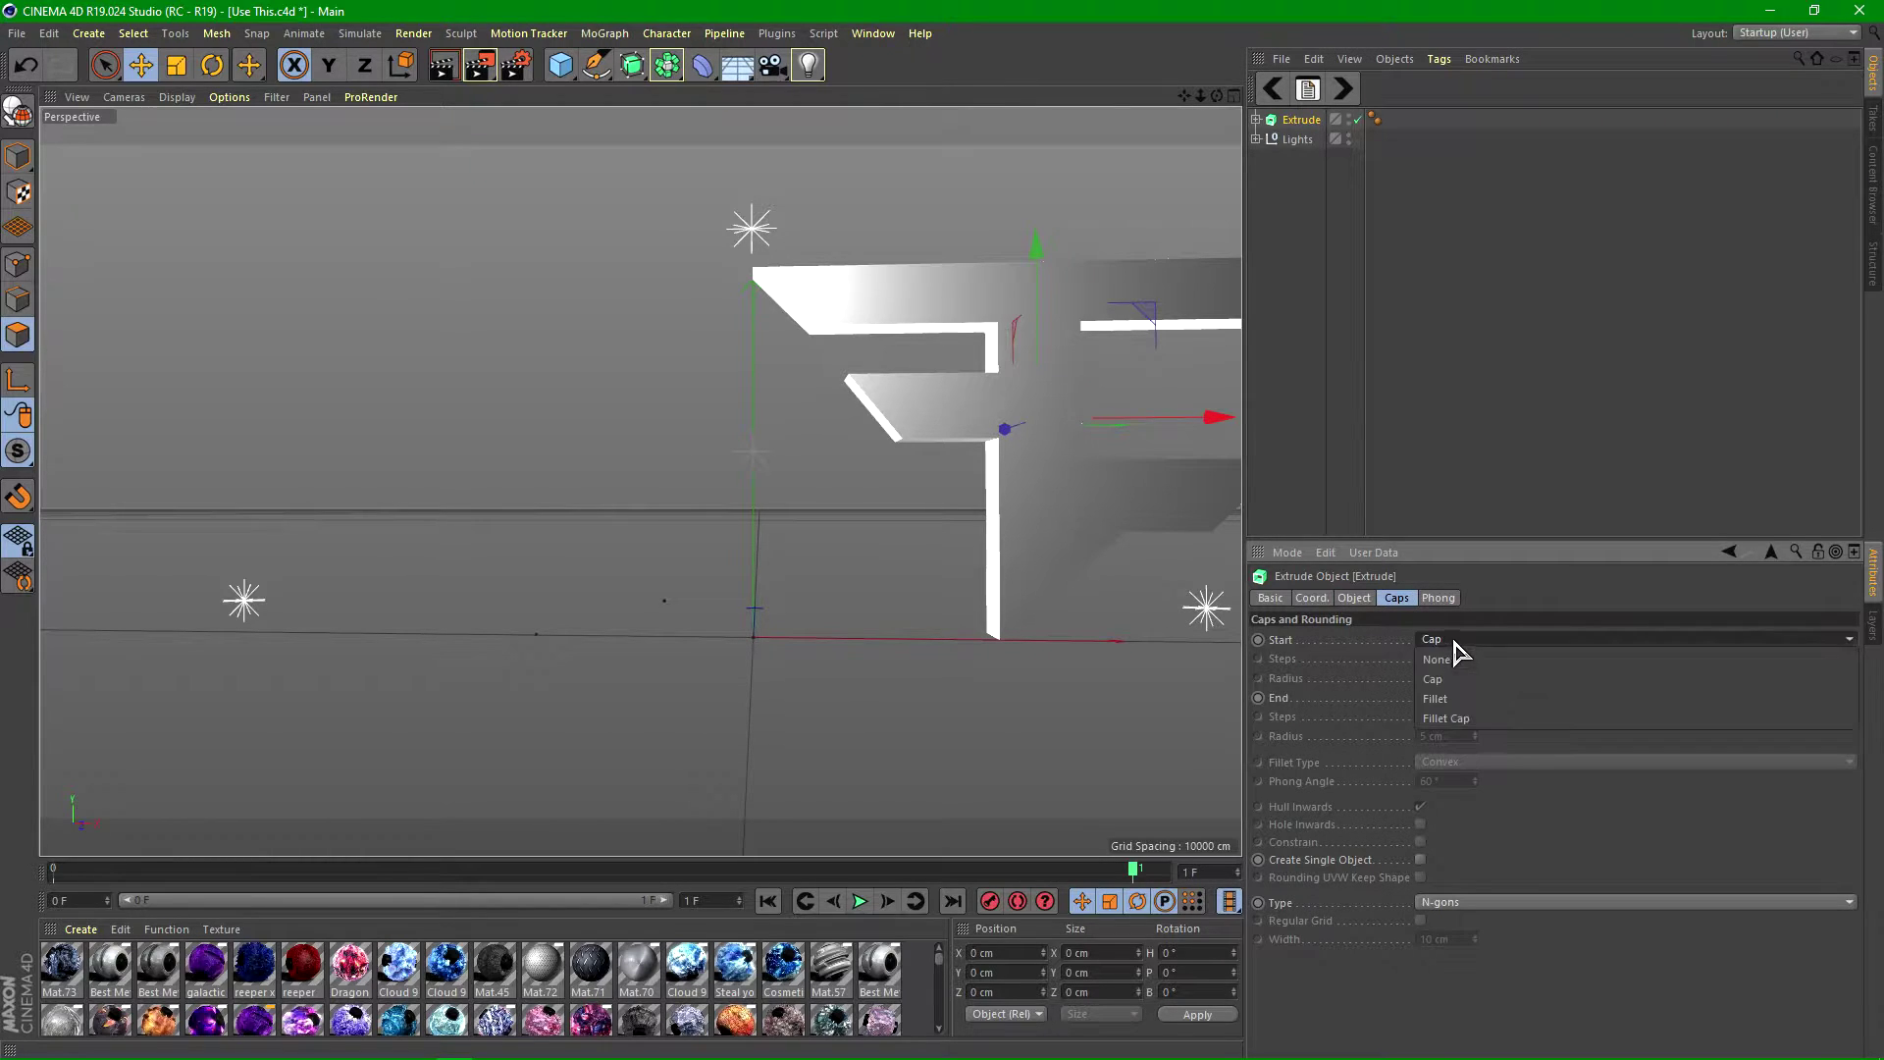
{"action": "left_click", "coordinate": [1452, 722]}
{"action": "left_click", "coordinate": [1431, 697]}
{"action": "left_click", "coordinate": [1442, 780]}
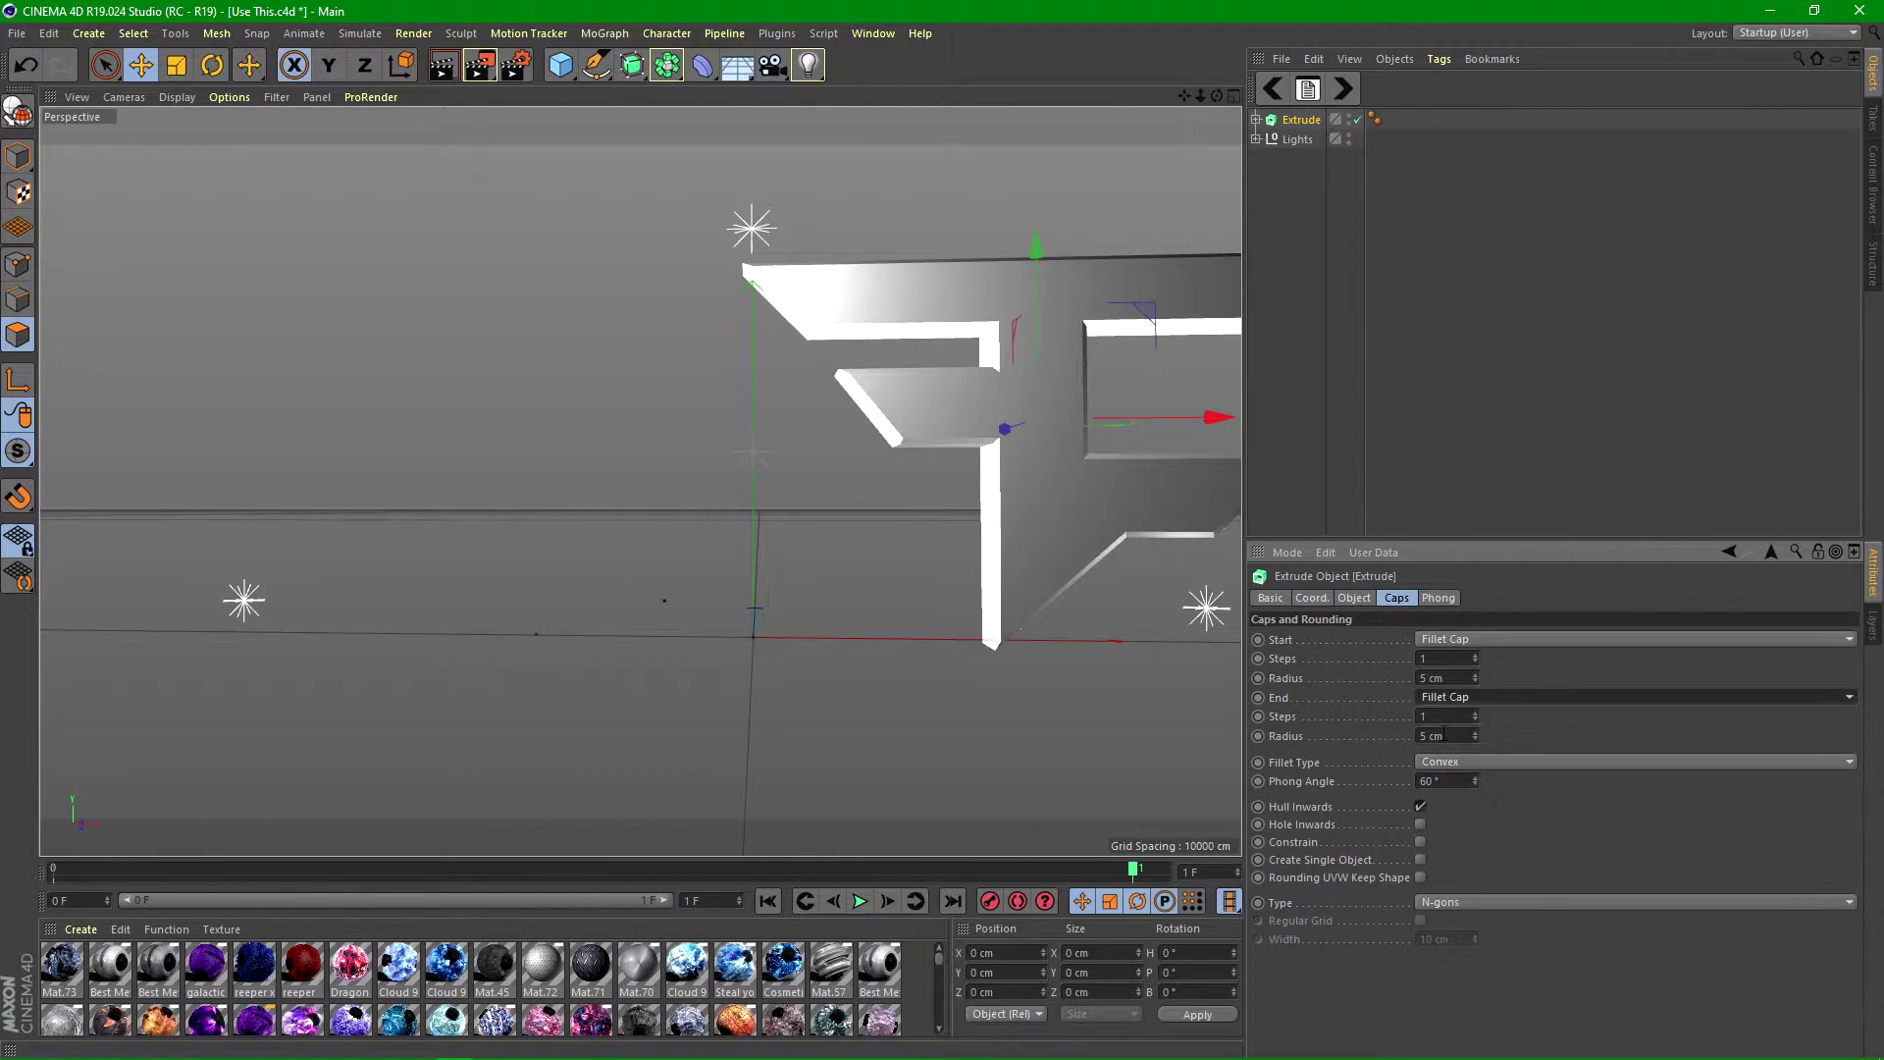
- Set the start and end fillets to a radius of 2 cm with 10 steps each
{"action": "left_click", "coordinate": [1426, 736]}
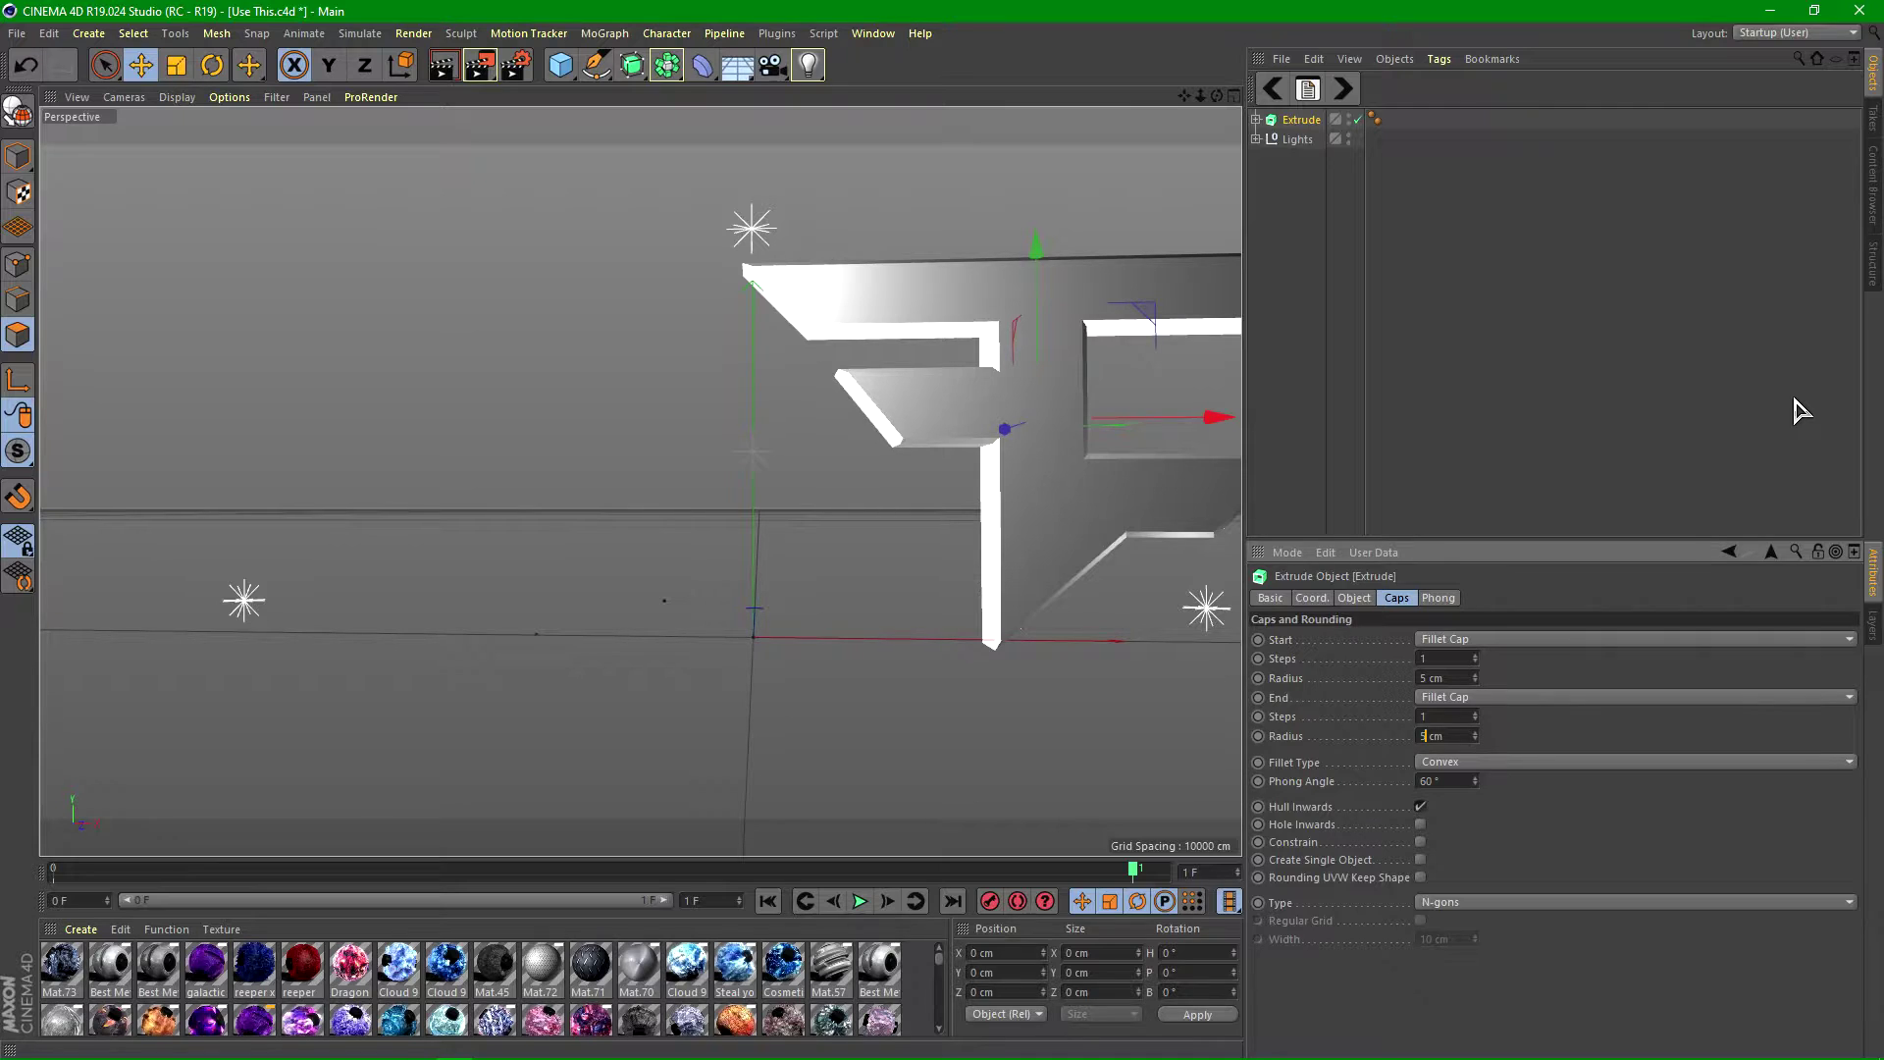
{"action": "type", "text": "2"}
{"action": "key", "text": "Return"}
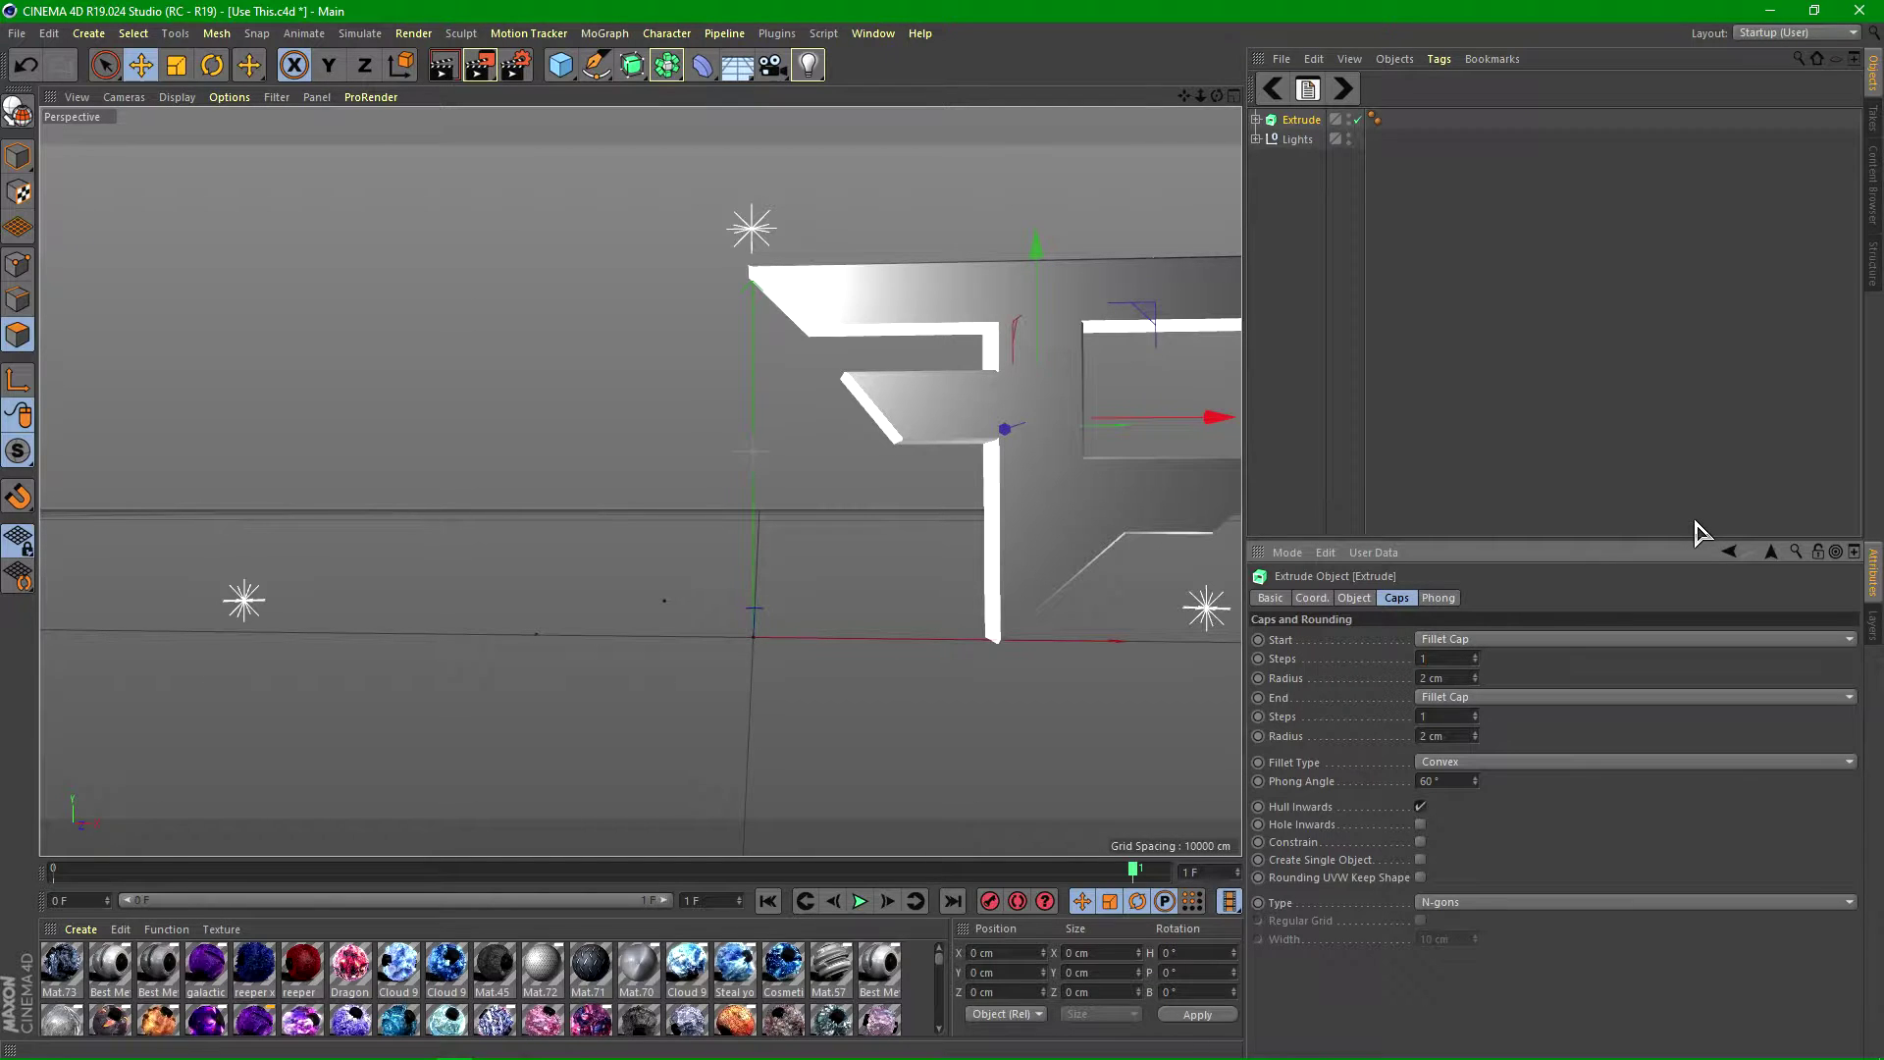
{"action": "type", "text": "10"}
{"action": "key", "text": "Return"}
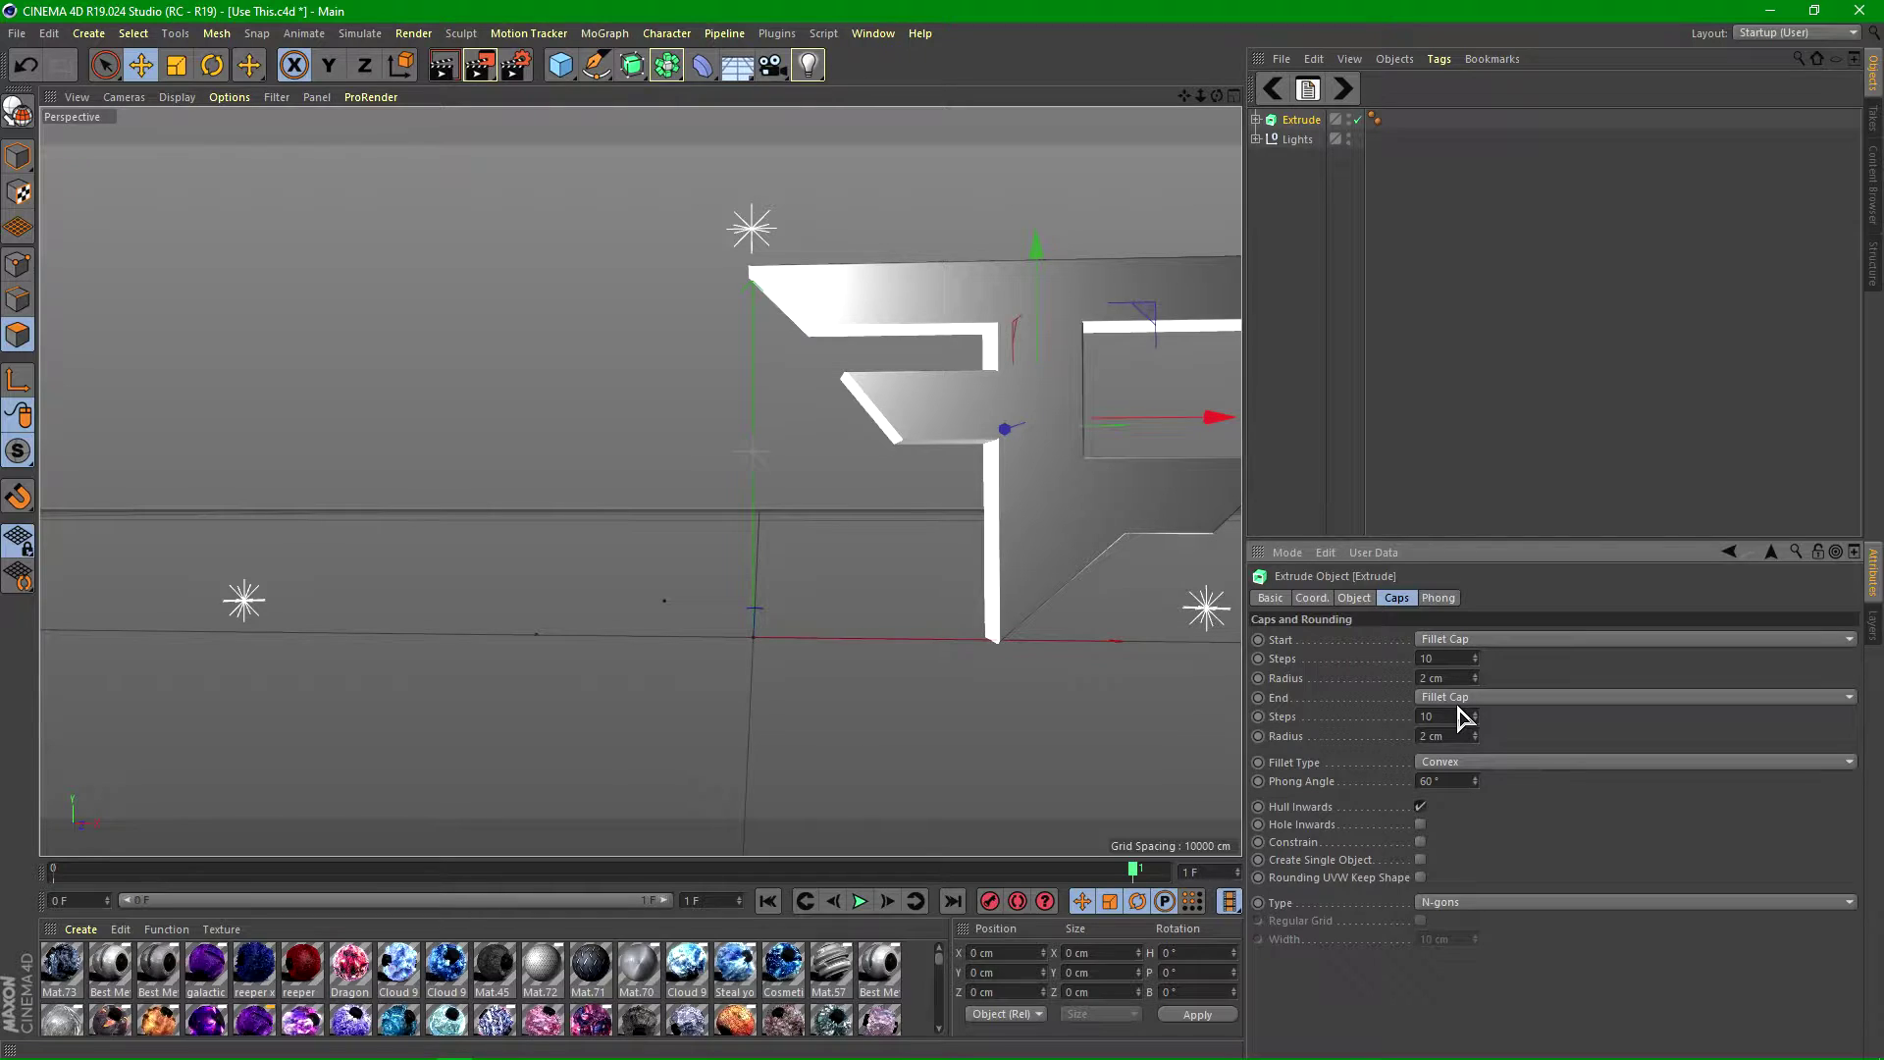
- Move the logo along the X axis close to the scene's origin and set both fillet radii to 3 cm
{"action": "left_click_drag", "start_coordinate": [1217, 420], "coordinate": [954, 464]}
{"action": "left_click", "coordinate": [1424, 736]}
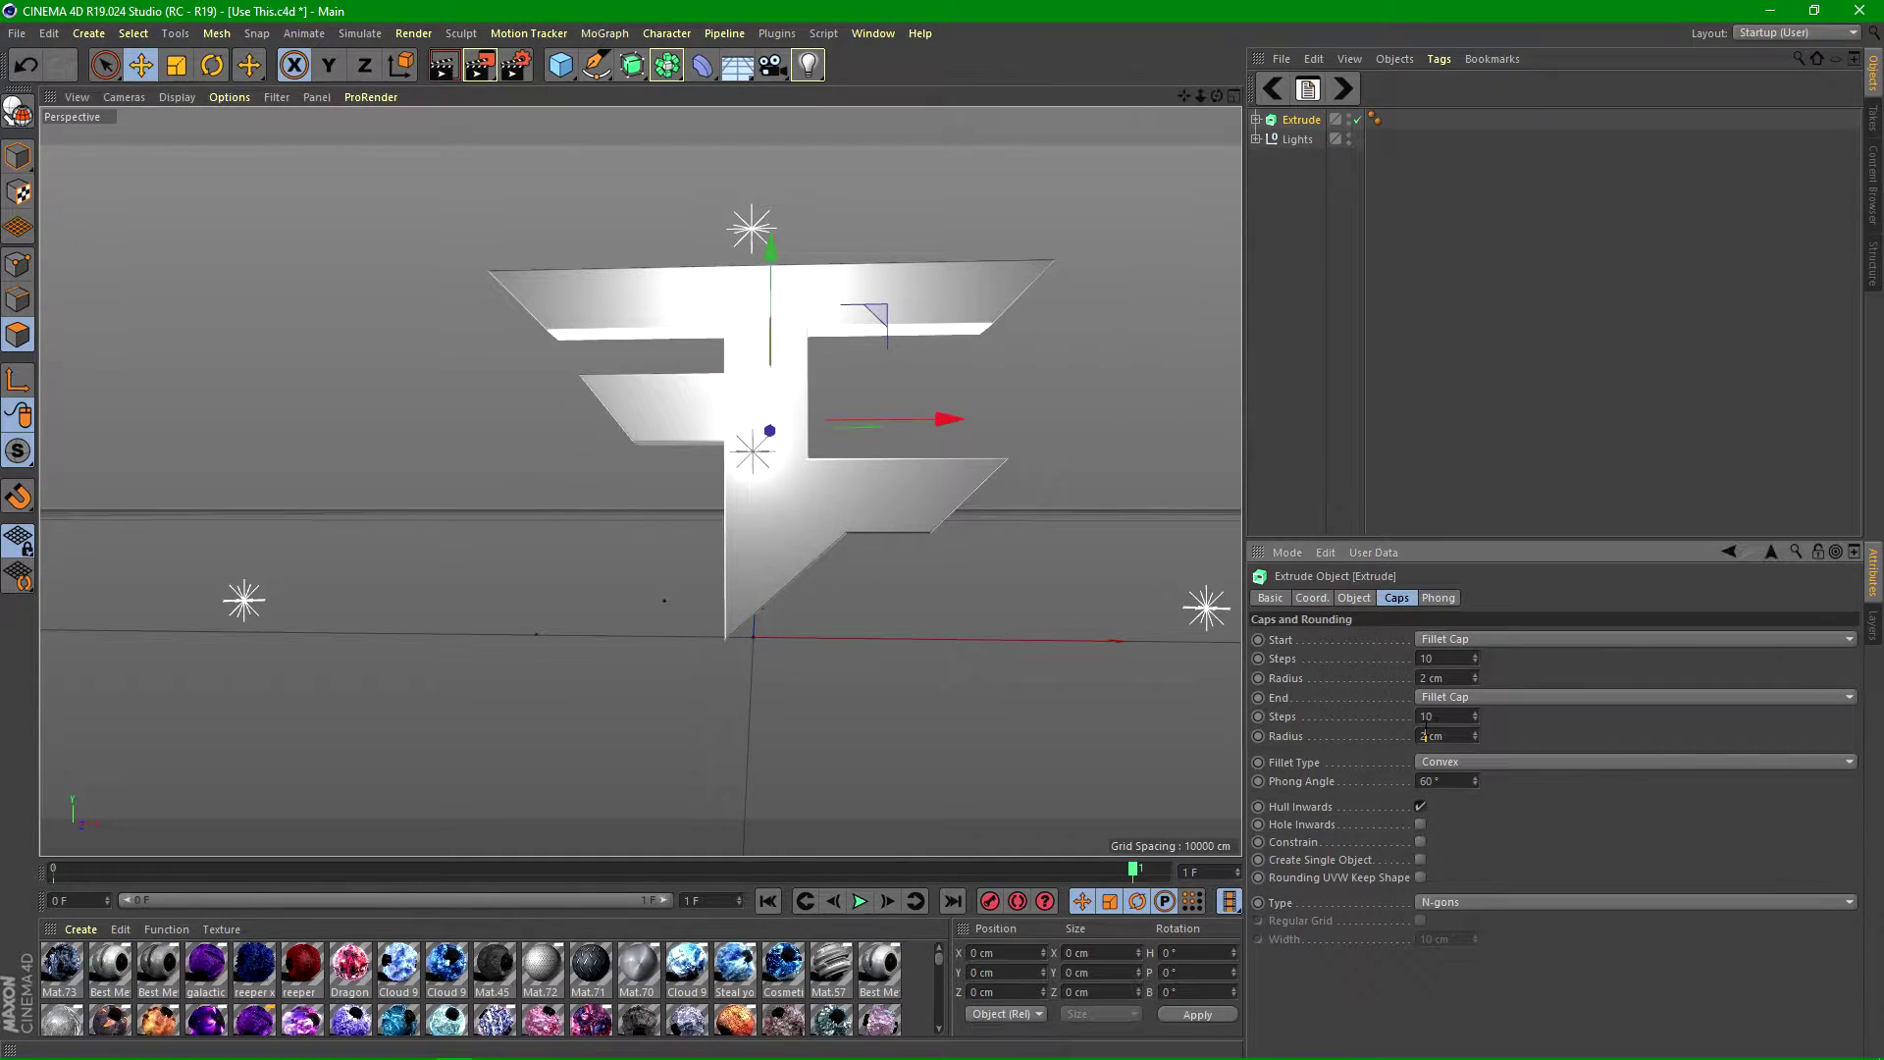
{"action": "key", "text": "Return"}
{"action": "type", "text": "3"}
{"action": "key", "text": "Return"}
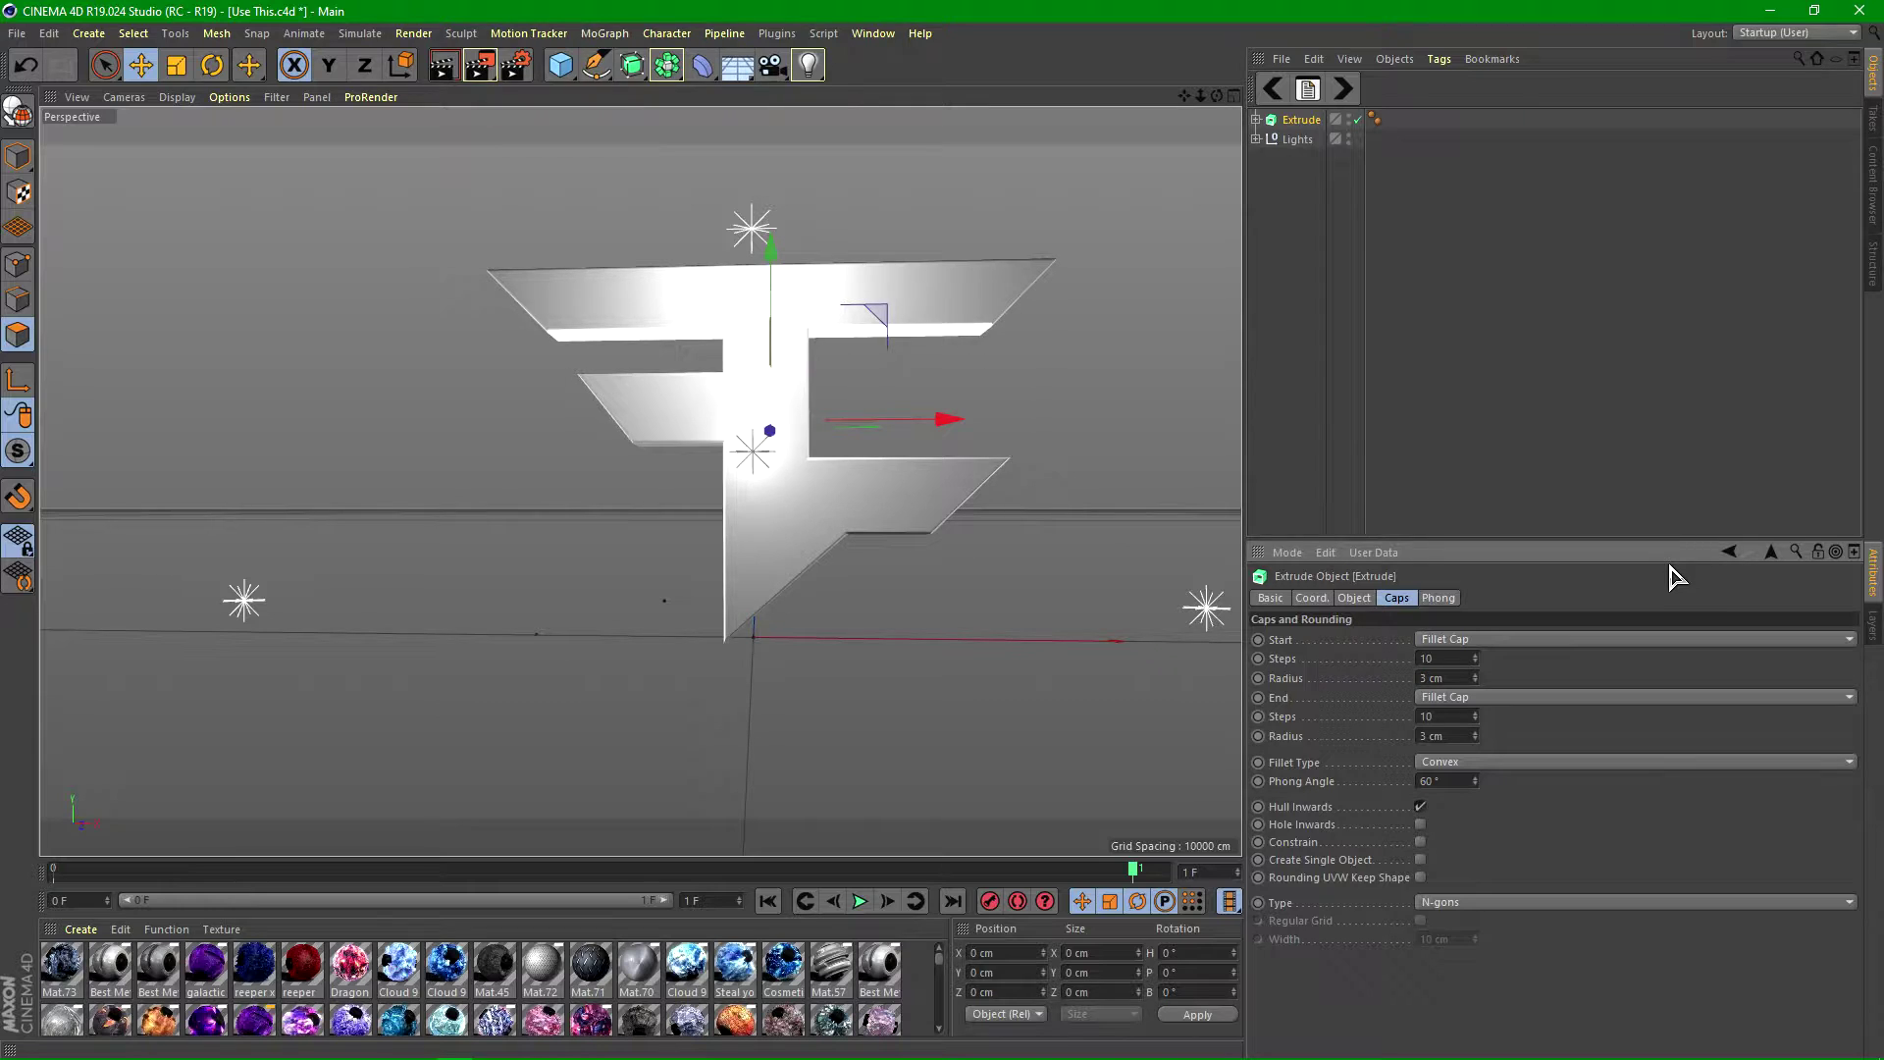
- Set the Extrude object's X position to 0 cm
{"action": "left_click", "coordinate": [1294, 272]}
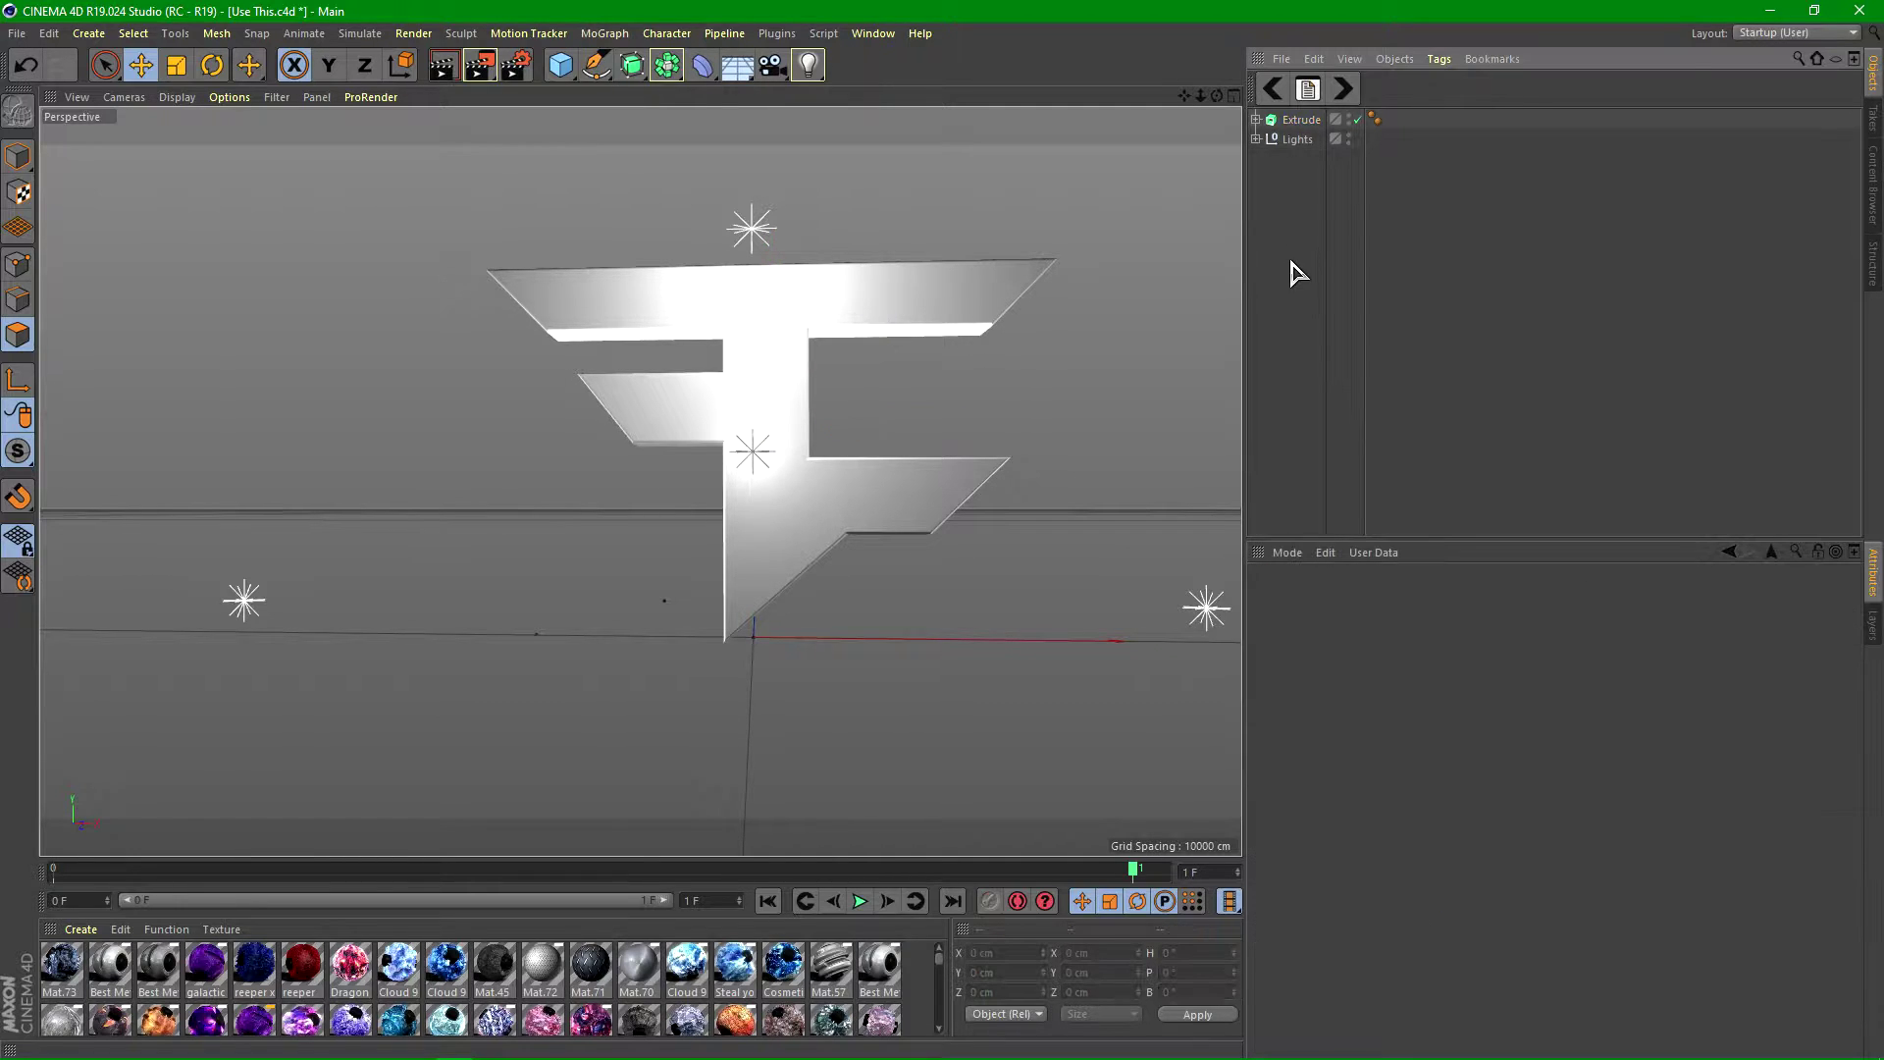
{"action": "left_click", "coordinate": [1293, 121]}
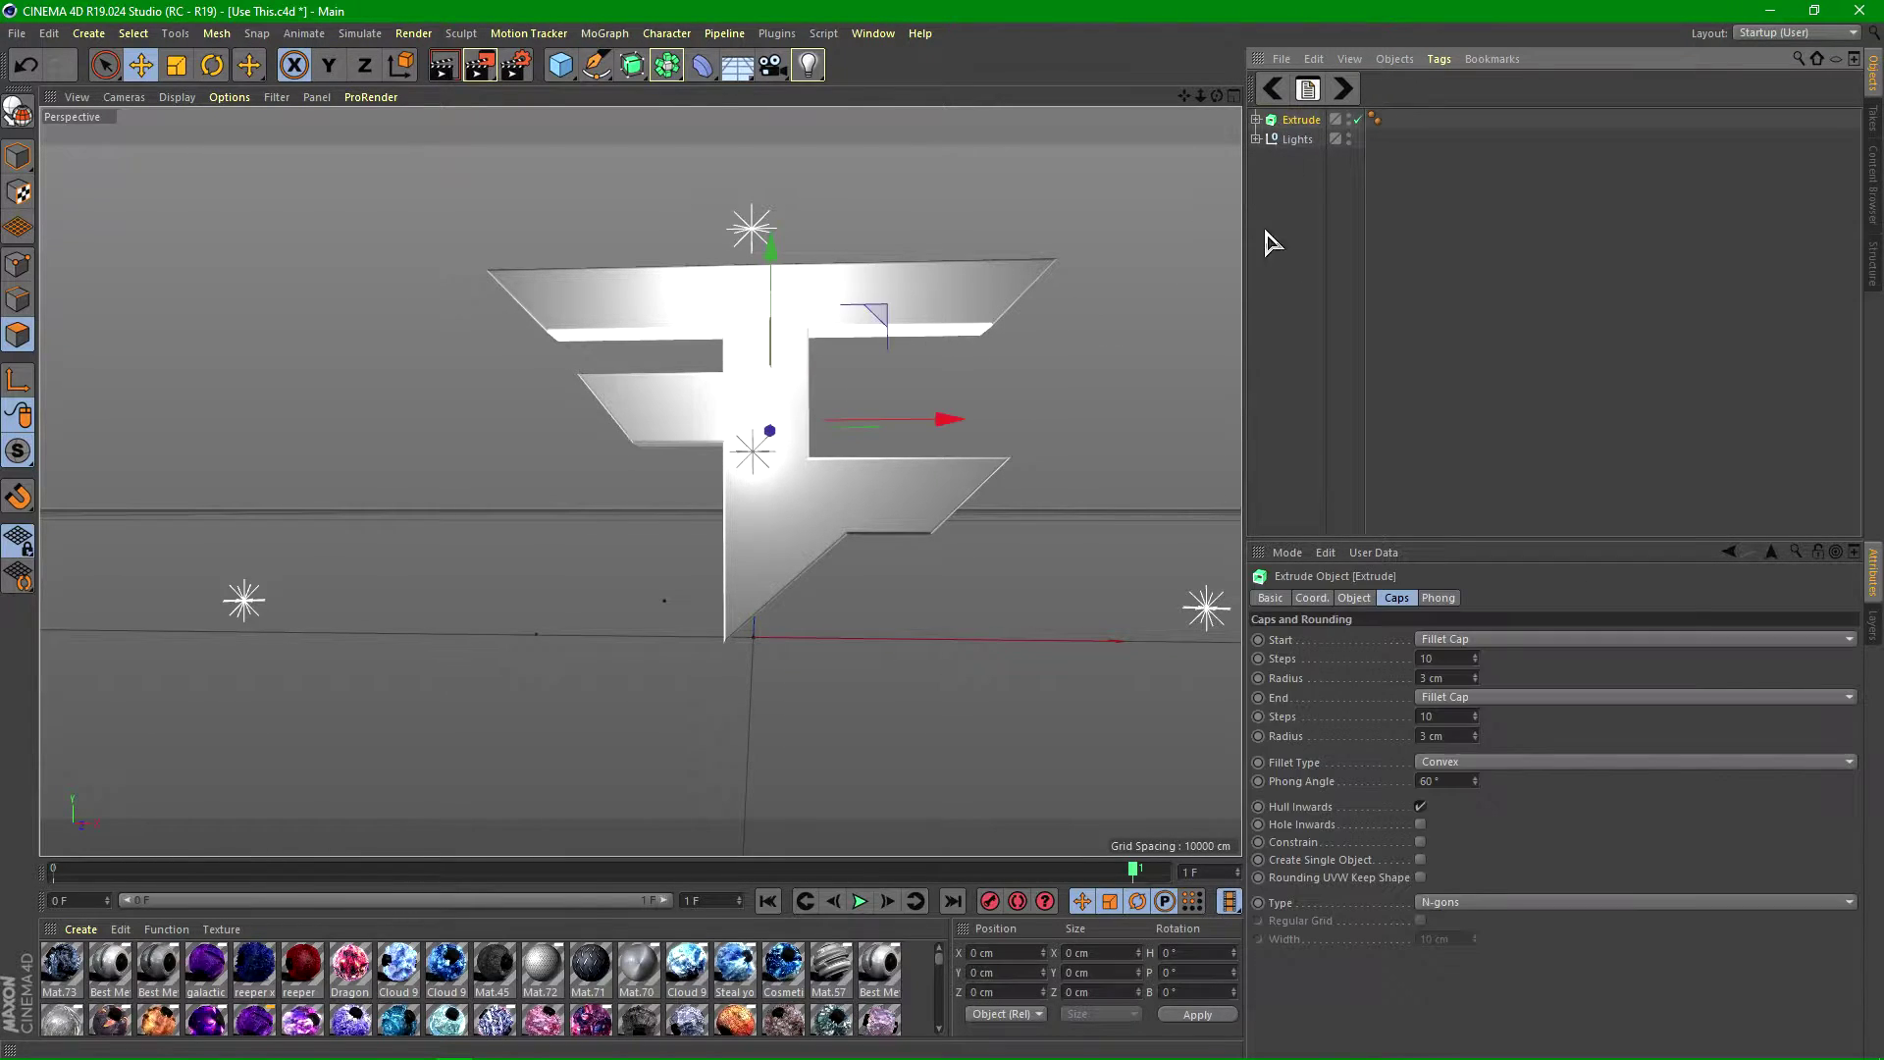
{"action": "left_click", "coordinate": [1312, 598]}
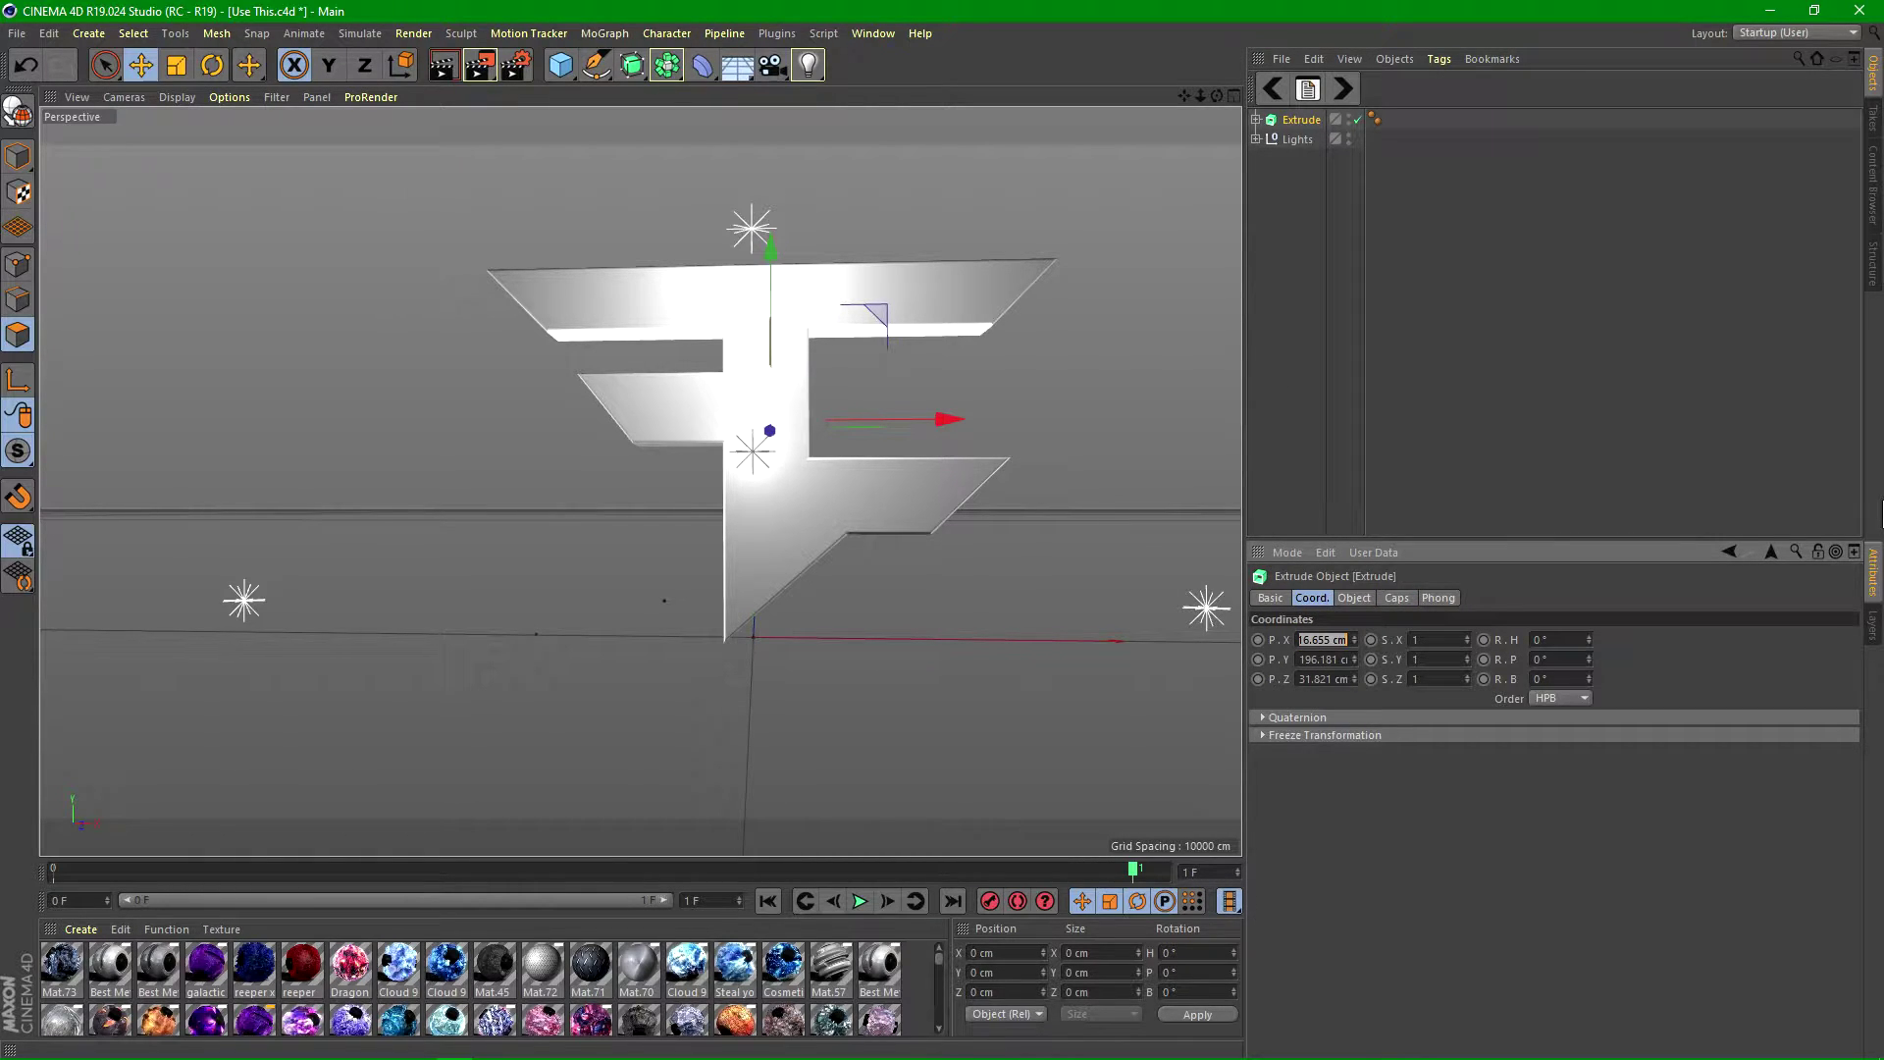
{"action": "key", "text": "Return"}
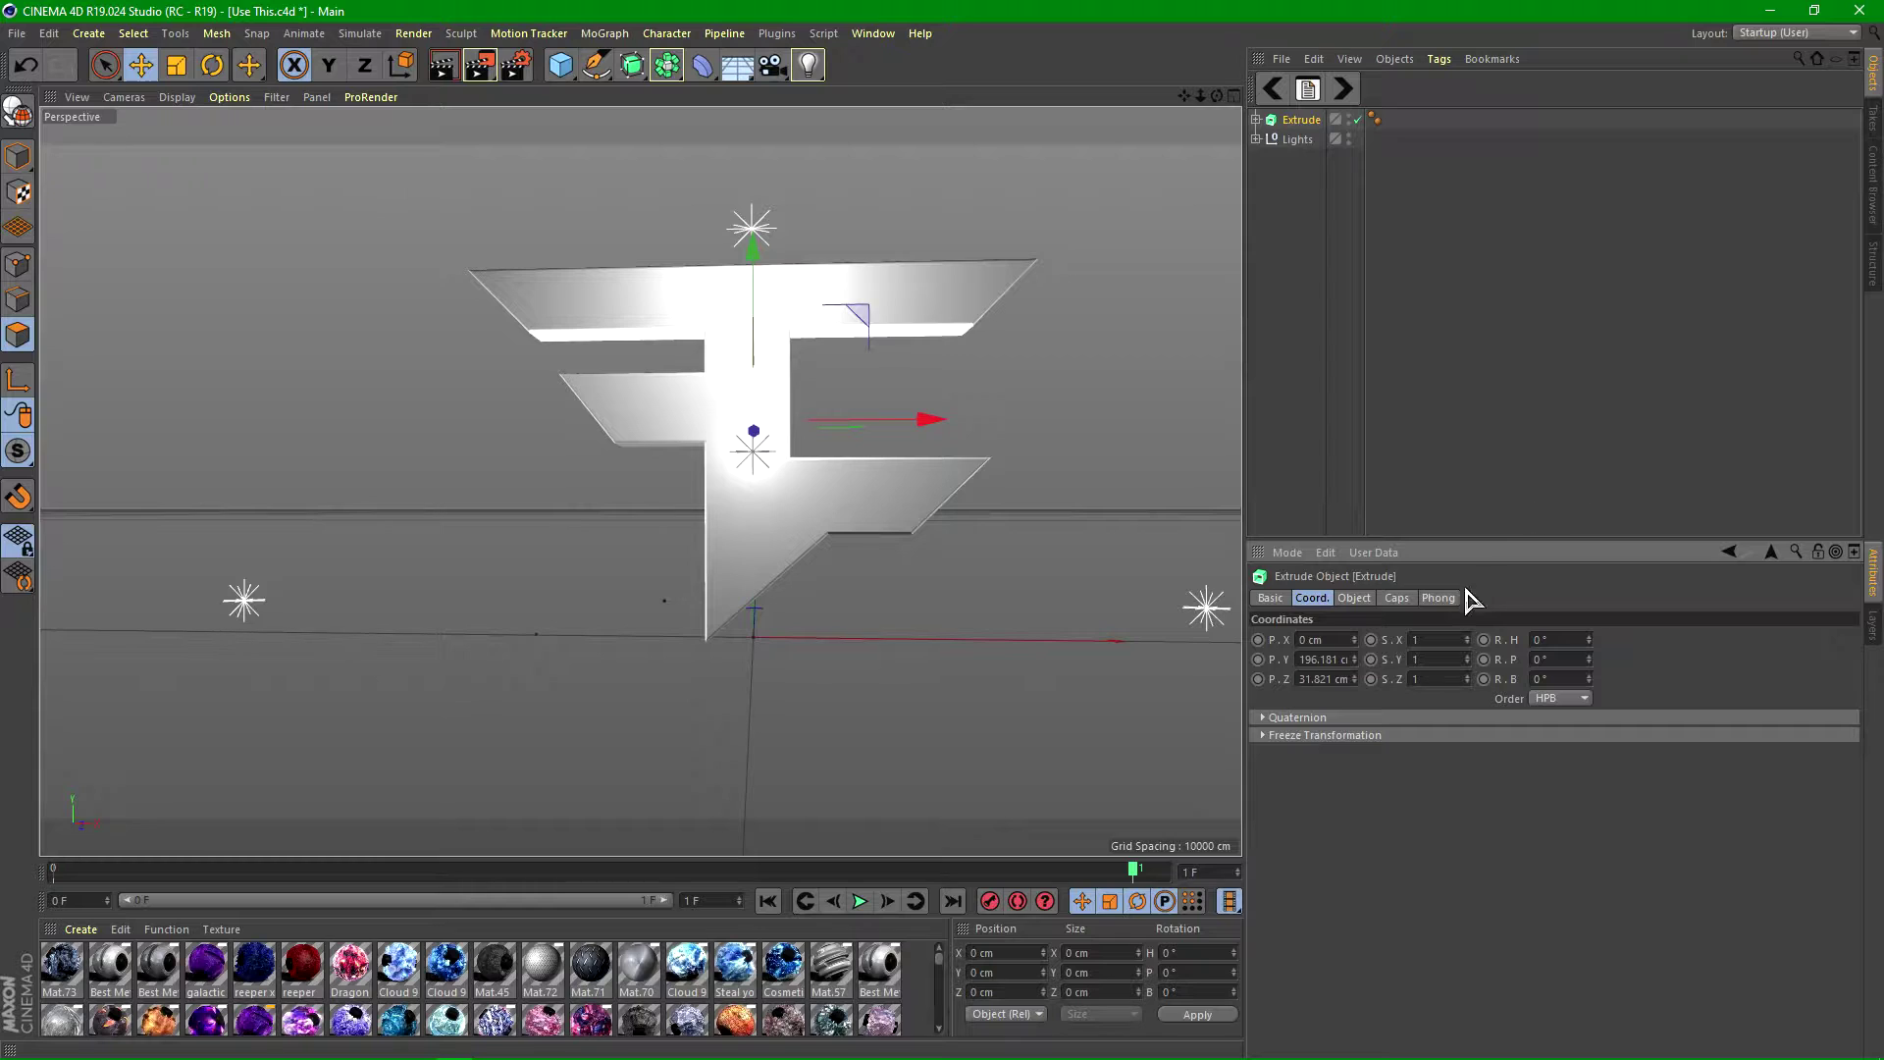
- Set the Extrude object's Y and Z positions to 0 cm and check its placement in the four-view layout
{"action": "type", "text": "0"}
{"action": "key", "text": "Return"}
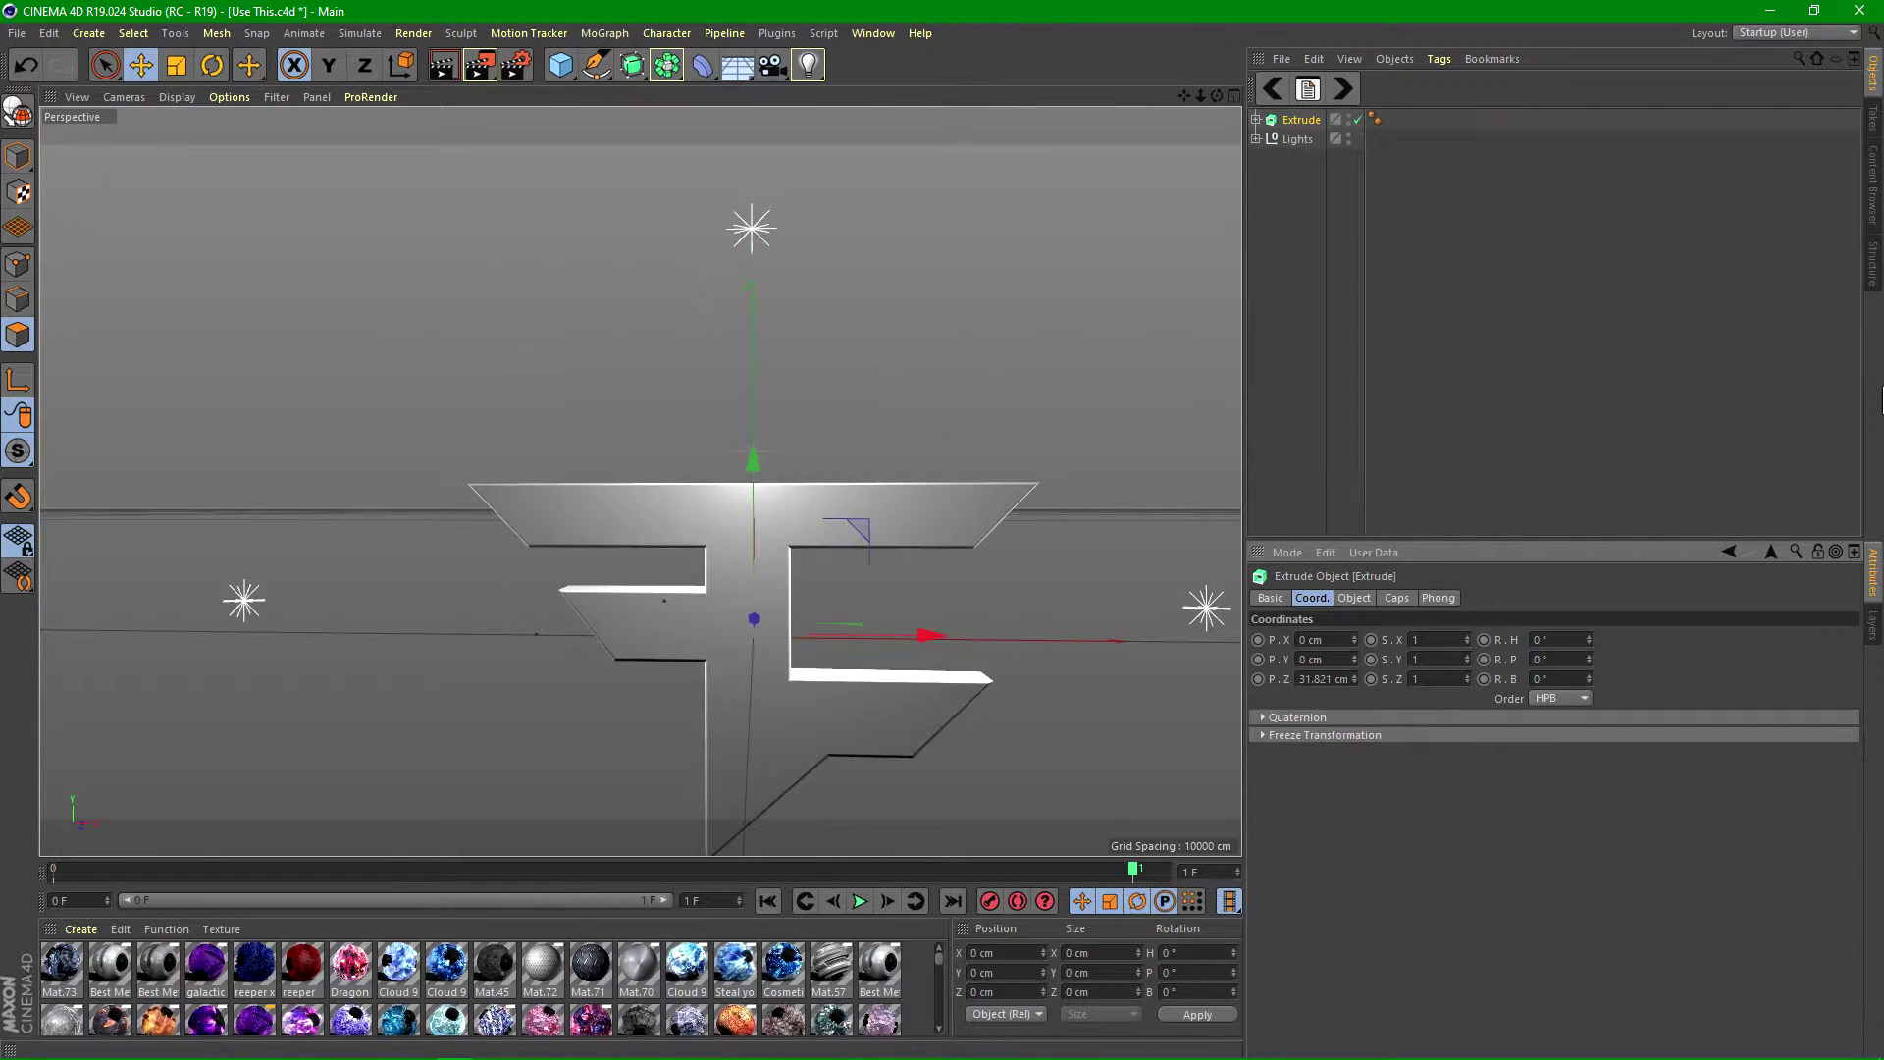
{"action": "double_click", "coordinate": [1297, 679]}
{"action": "type", "text": "0"}
{"action": "key", "text": "Return"}
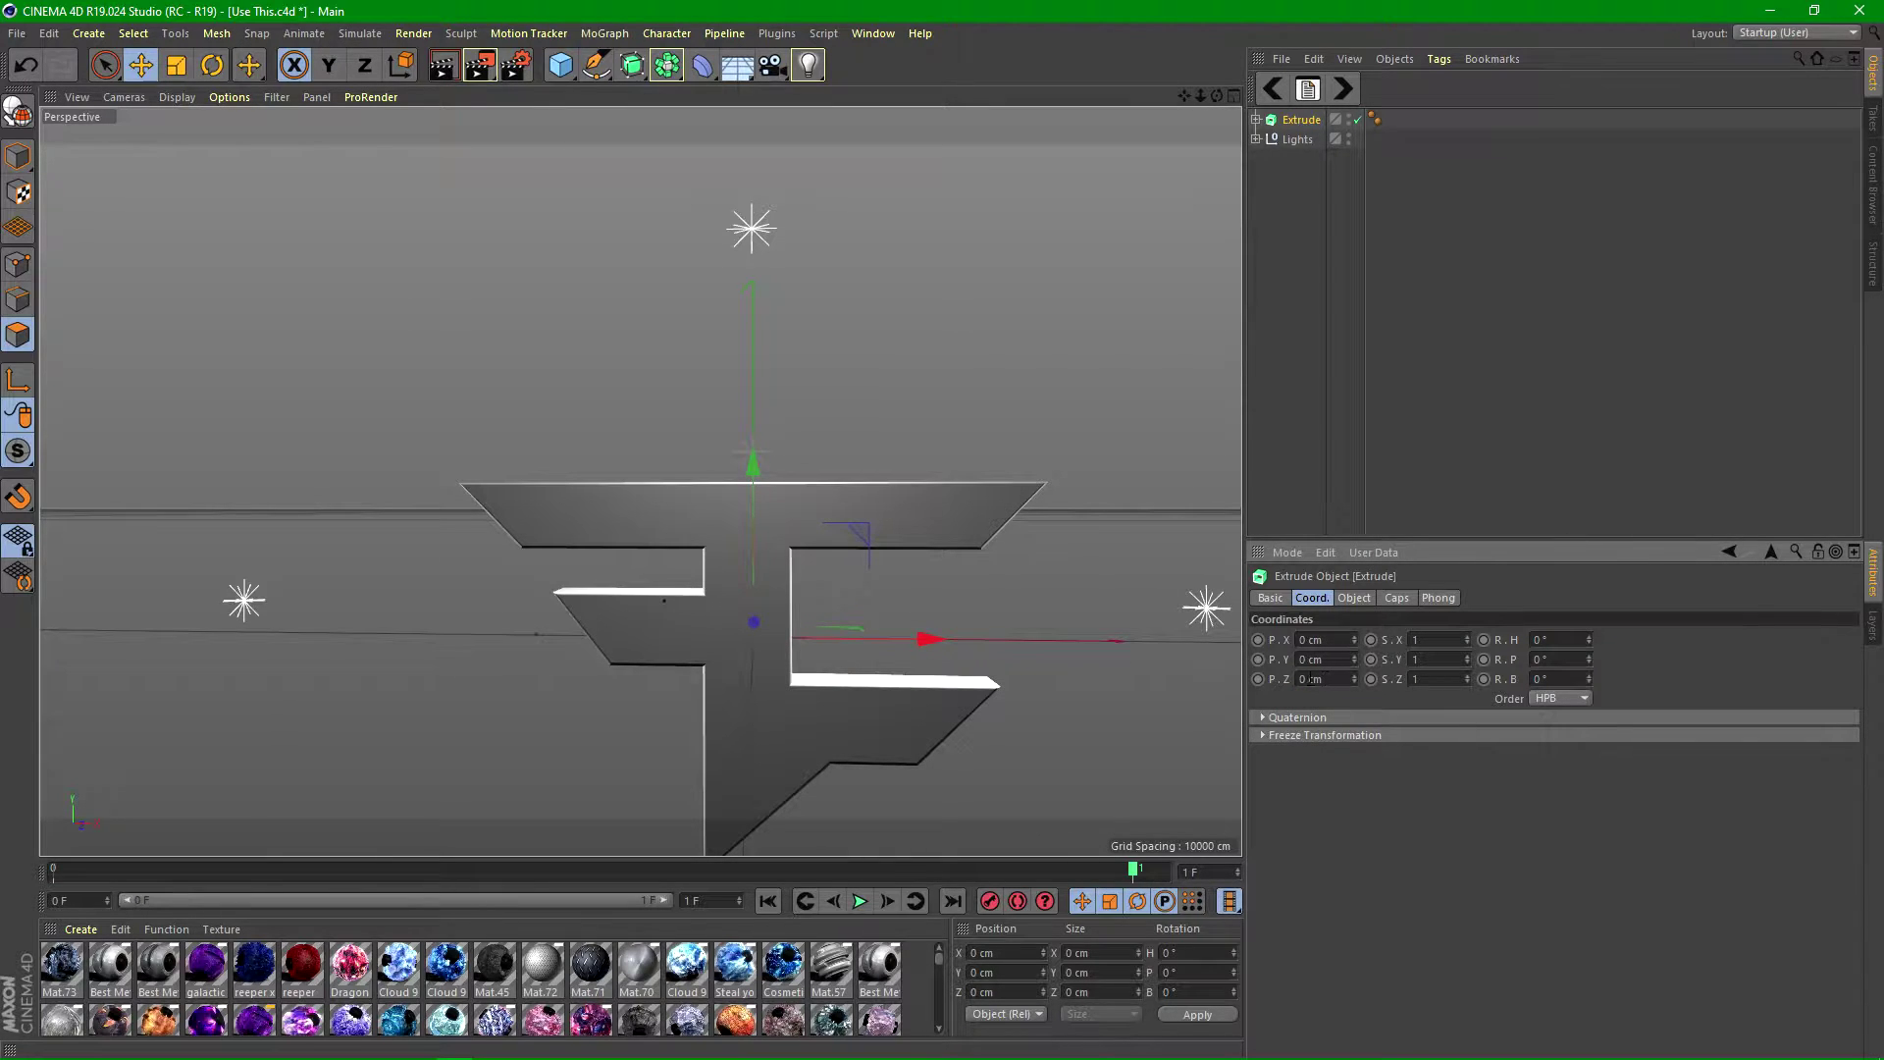
{"action": "left_click", "coordinate": [1234, 96]}
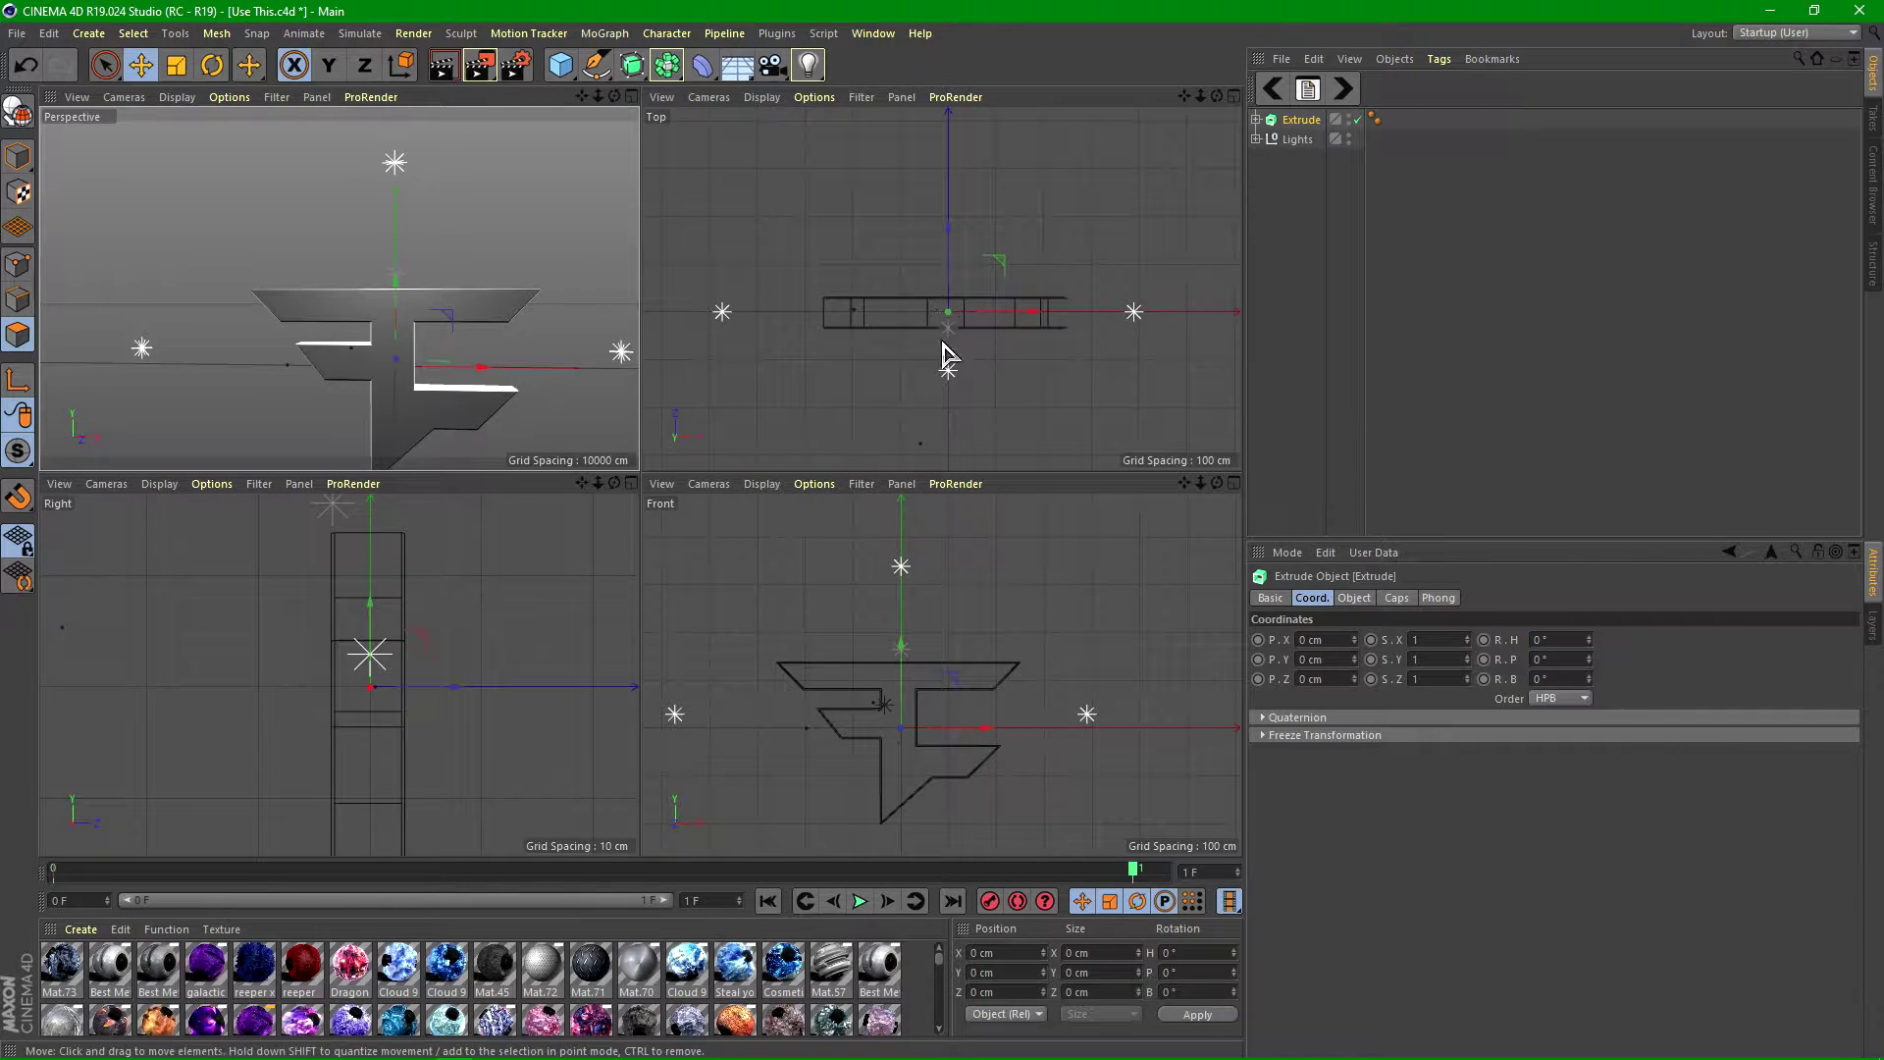
{"action": "left_click", "coordinate": [631, 96]}
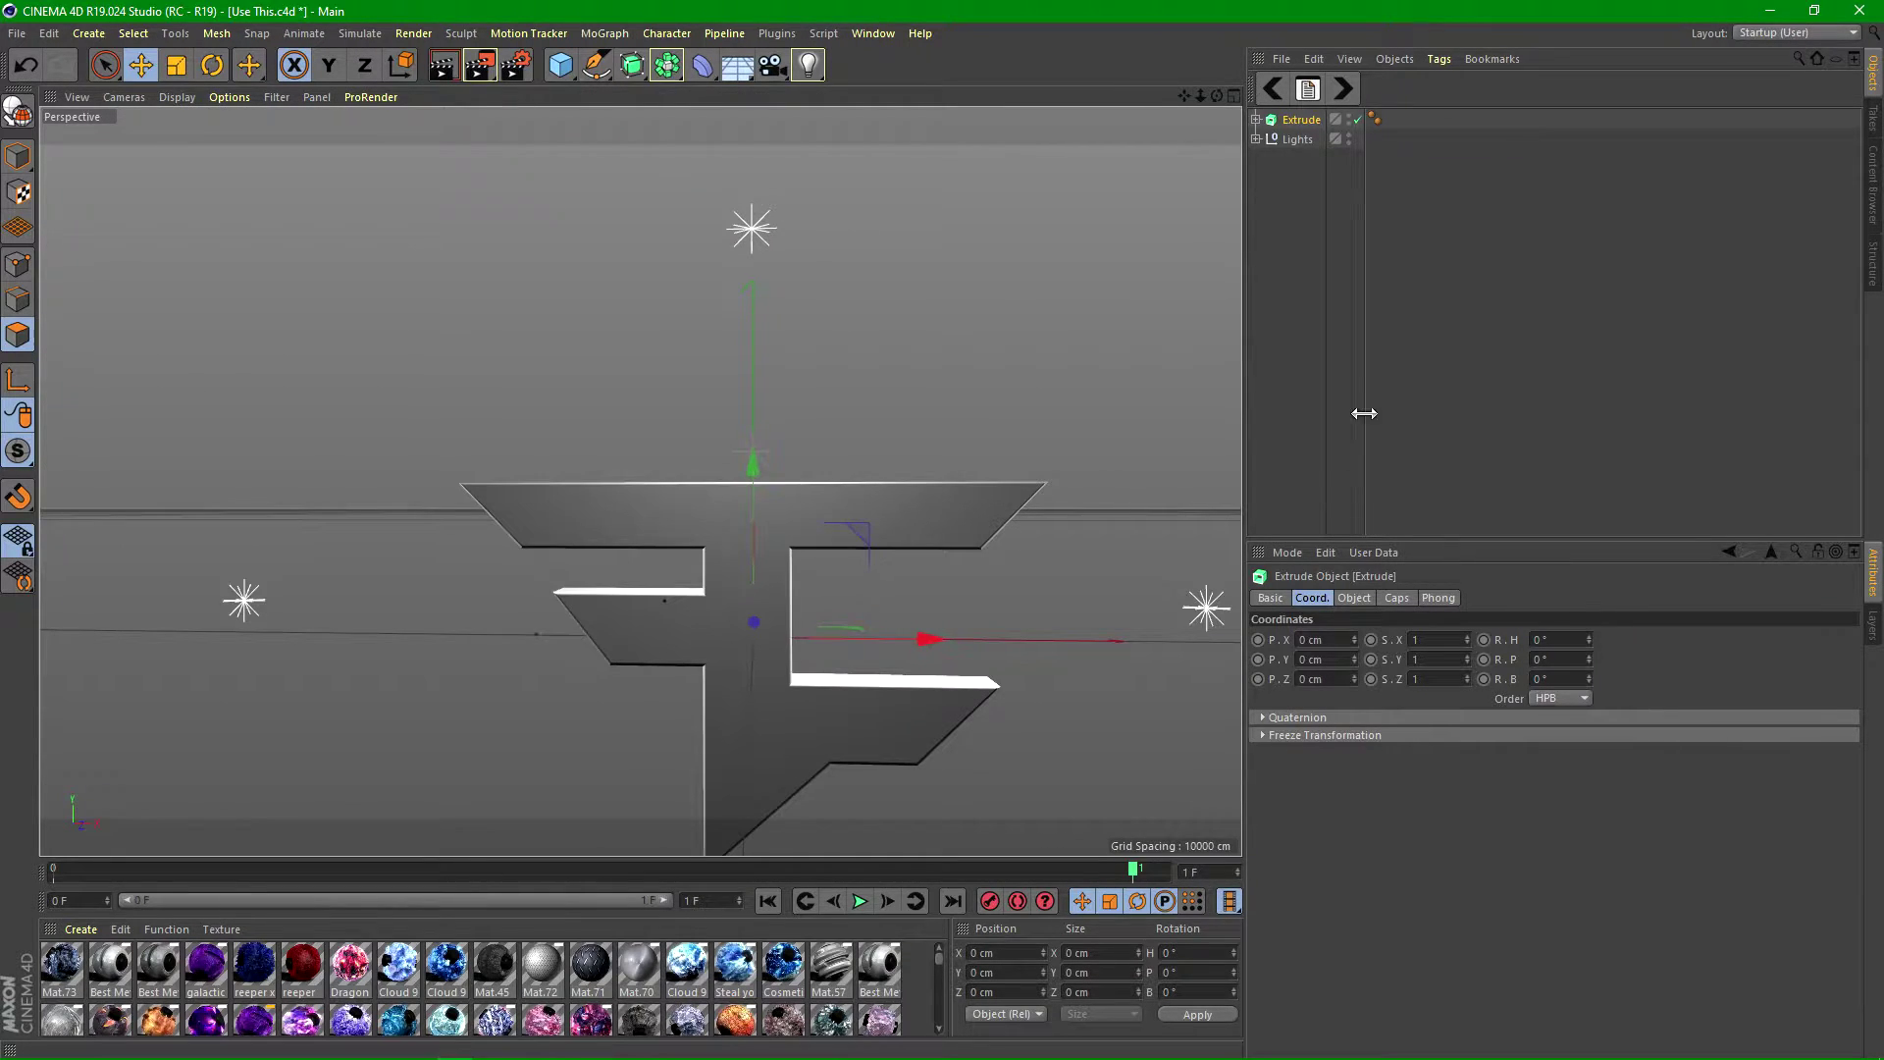
- Scale the extruded logo down uniformly and raise it along the Y axis to about 72 cm
{"action": "left_click_drag", "start_coordinate": [760, 500], "coordinate": [756, 412]}
{"action": "key", "text": "ctrl+z"}
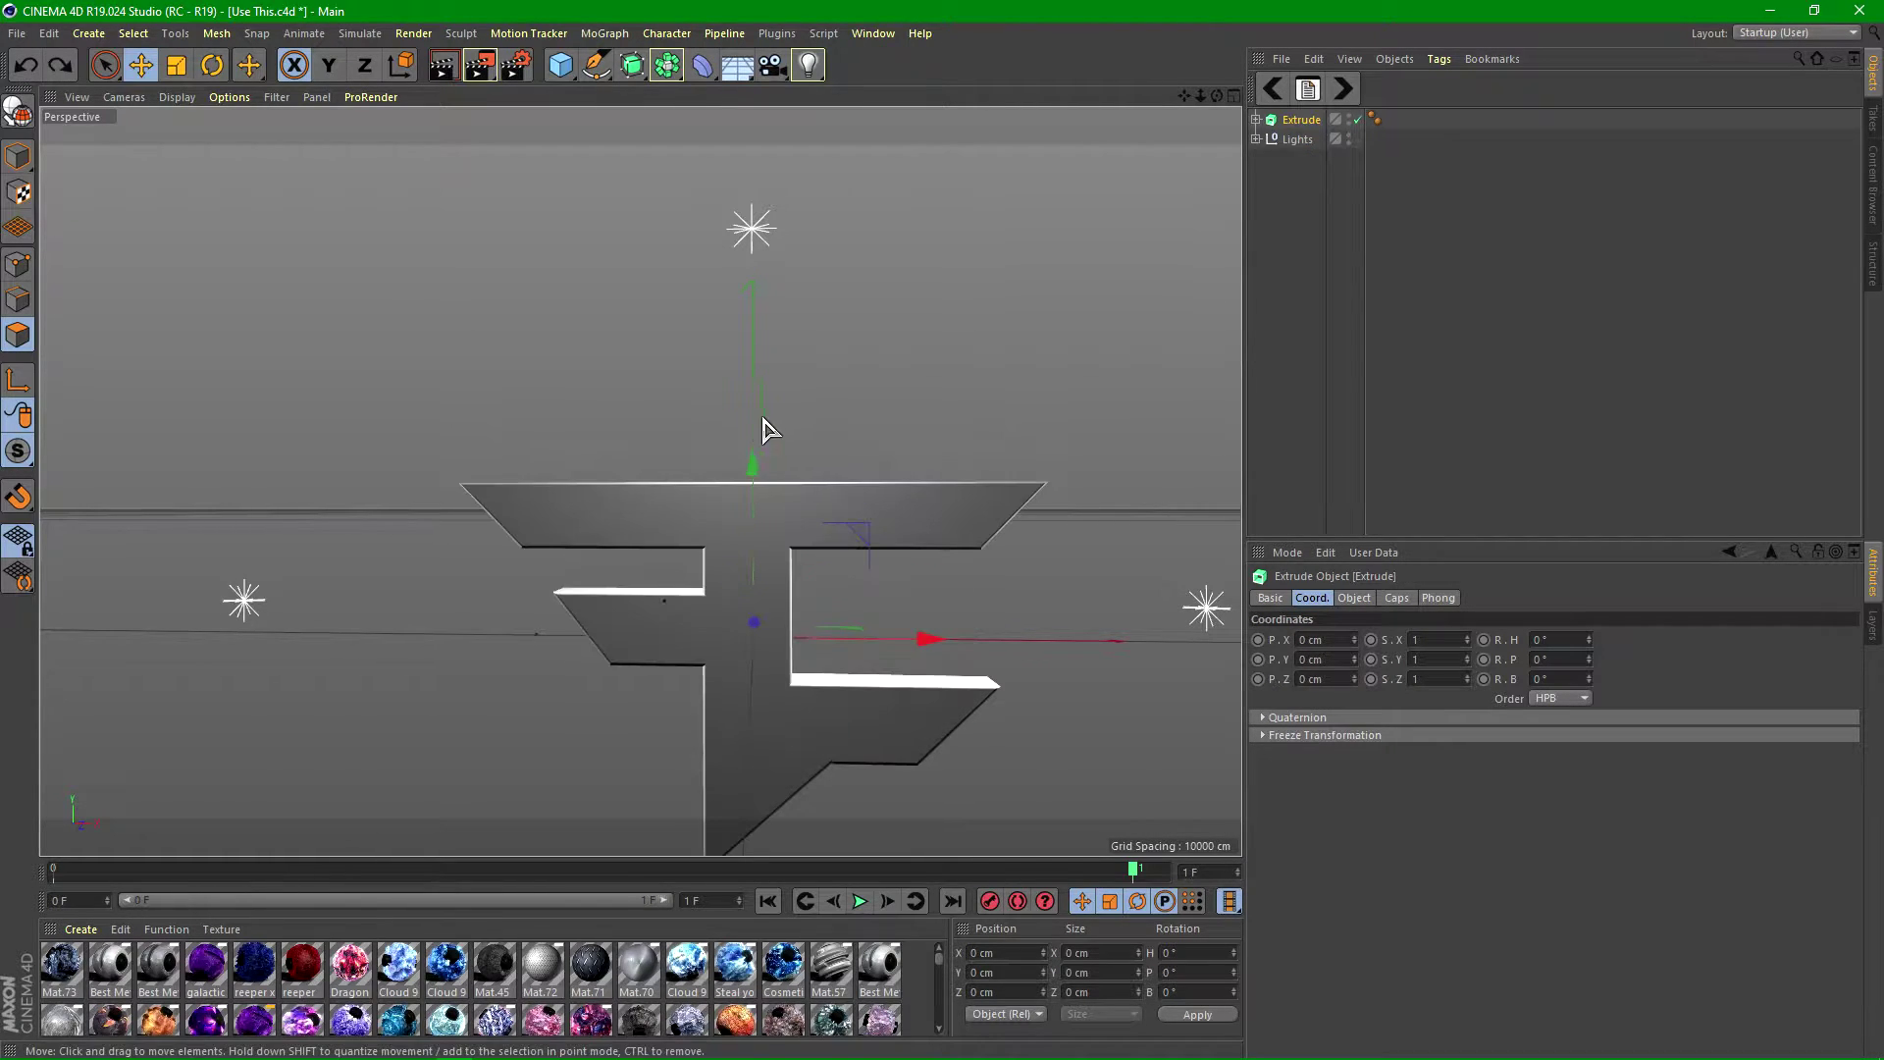
{"action": "left_click", "coordinate": [175, 66]}
{"action": "left_click_drag", "start_coordinate": [996, 457], "coordinate": [859, 496]}
{"action": "left_click", "coordinate": [141, 66]}
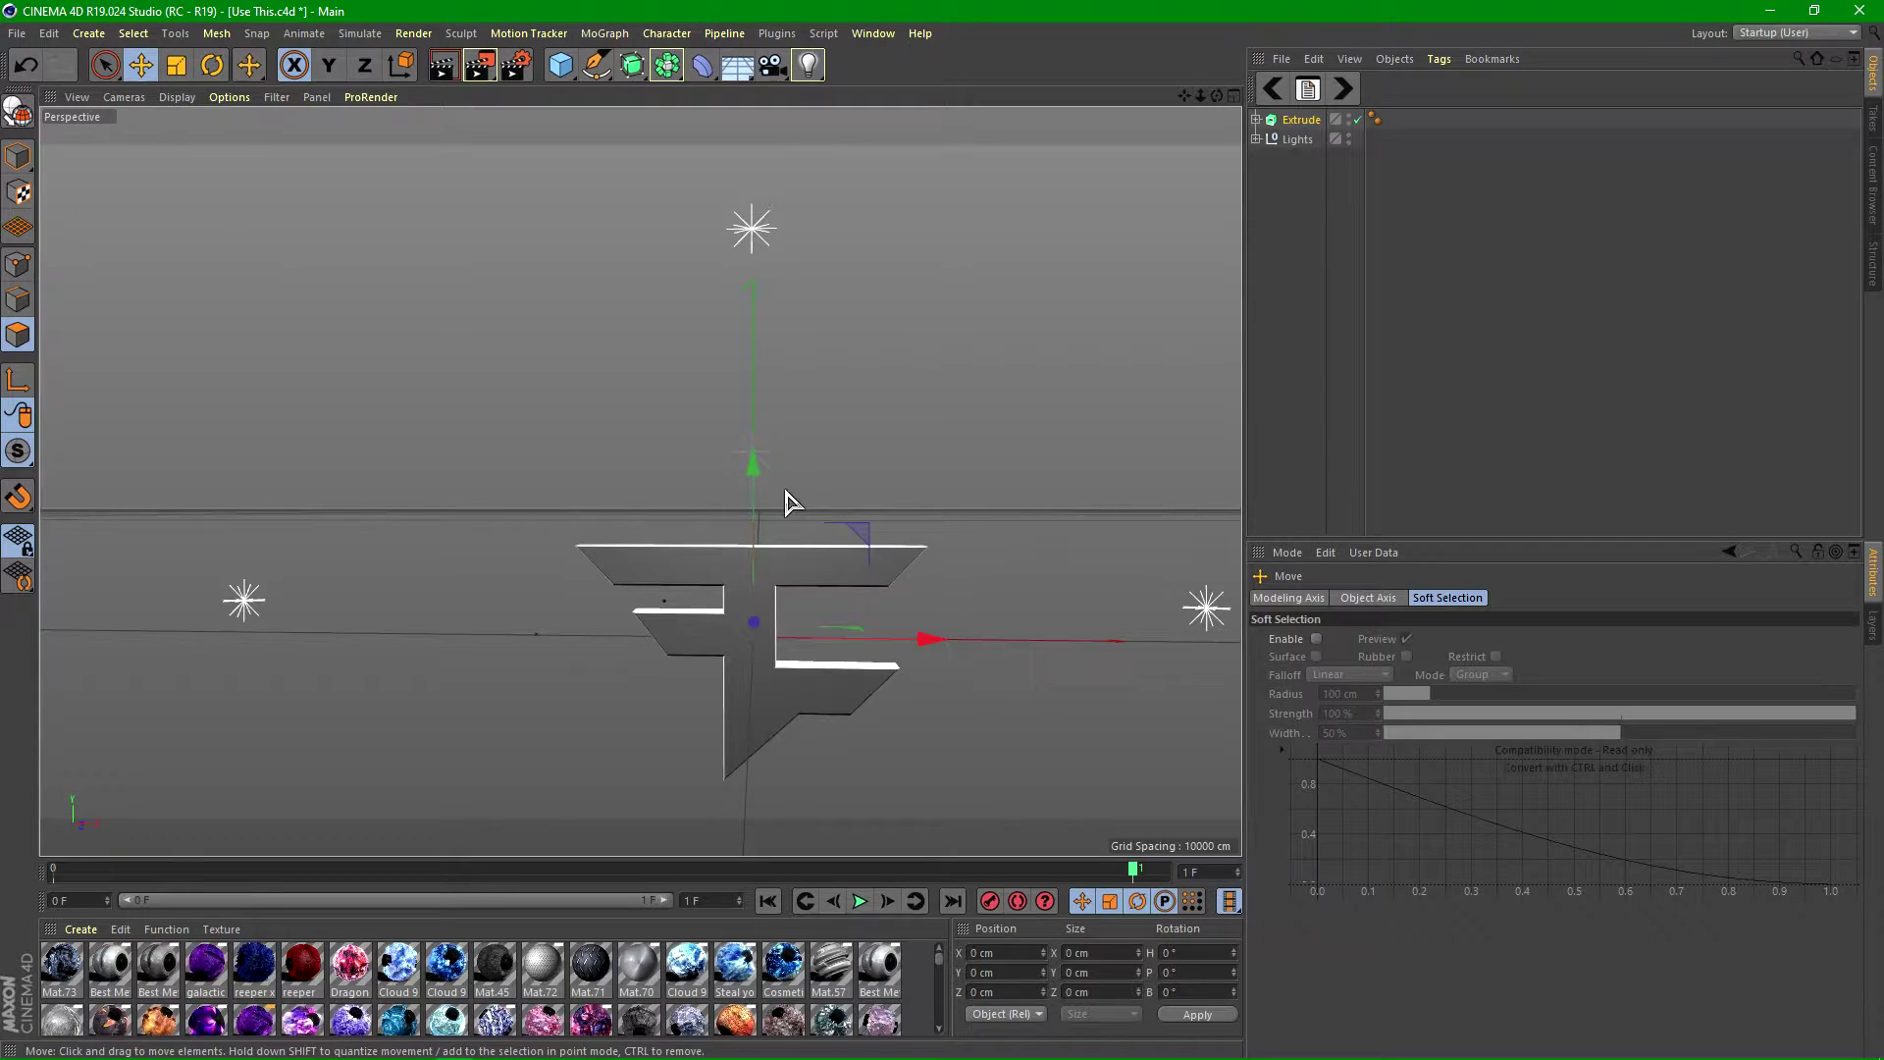
{"action": "left_click_drag", "start_coordinate": [753, 471], "coordinate": [751, 425]}
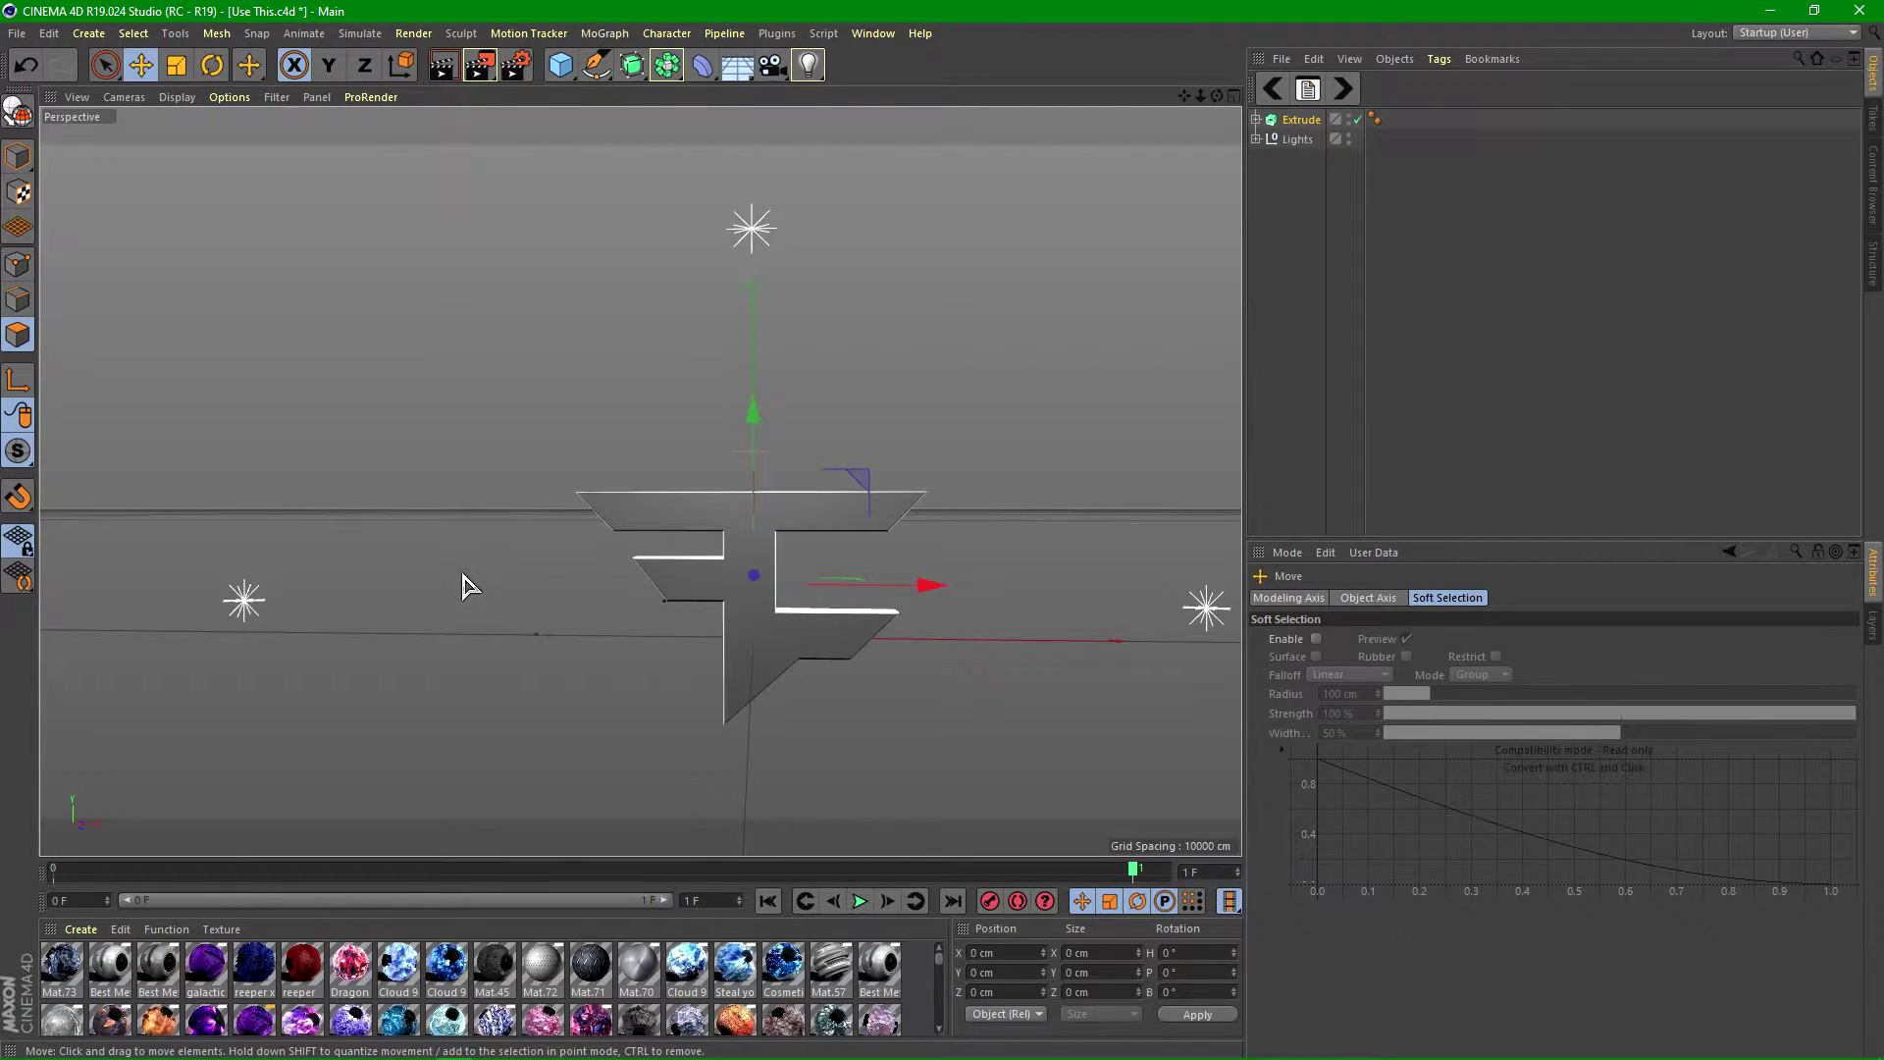
{"action": "mouse_move", "coordinate": [753, 421]}
{"action": "left_mouse_down"}
{"action": "mouse_move", "coordinate": [758, 439]}
{"action": "mouse_move", "coordinate": [757, 396]}
{"action": "left_mouse_up"}
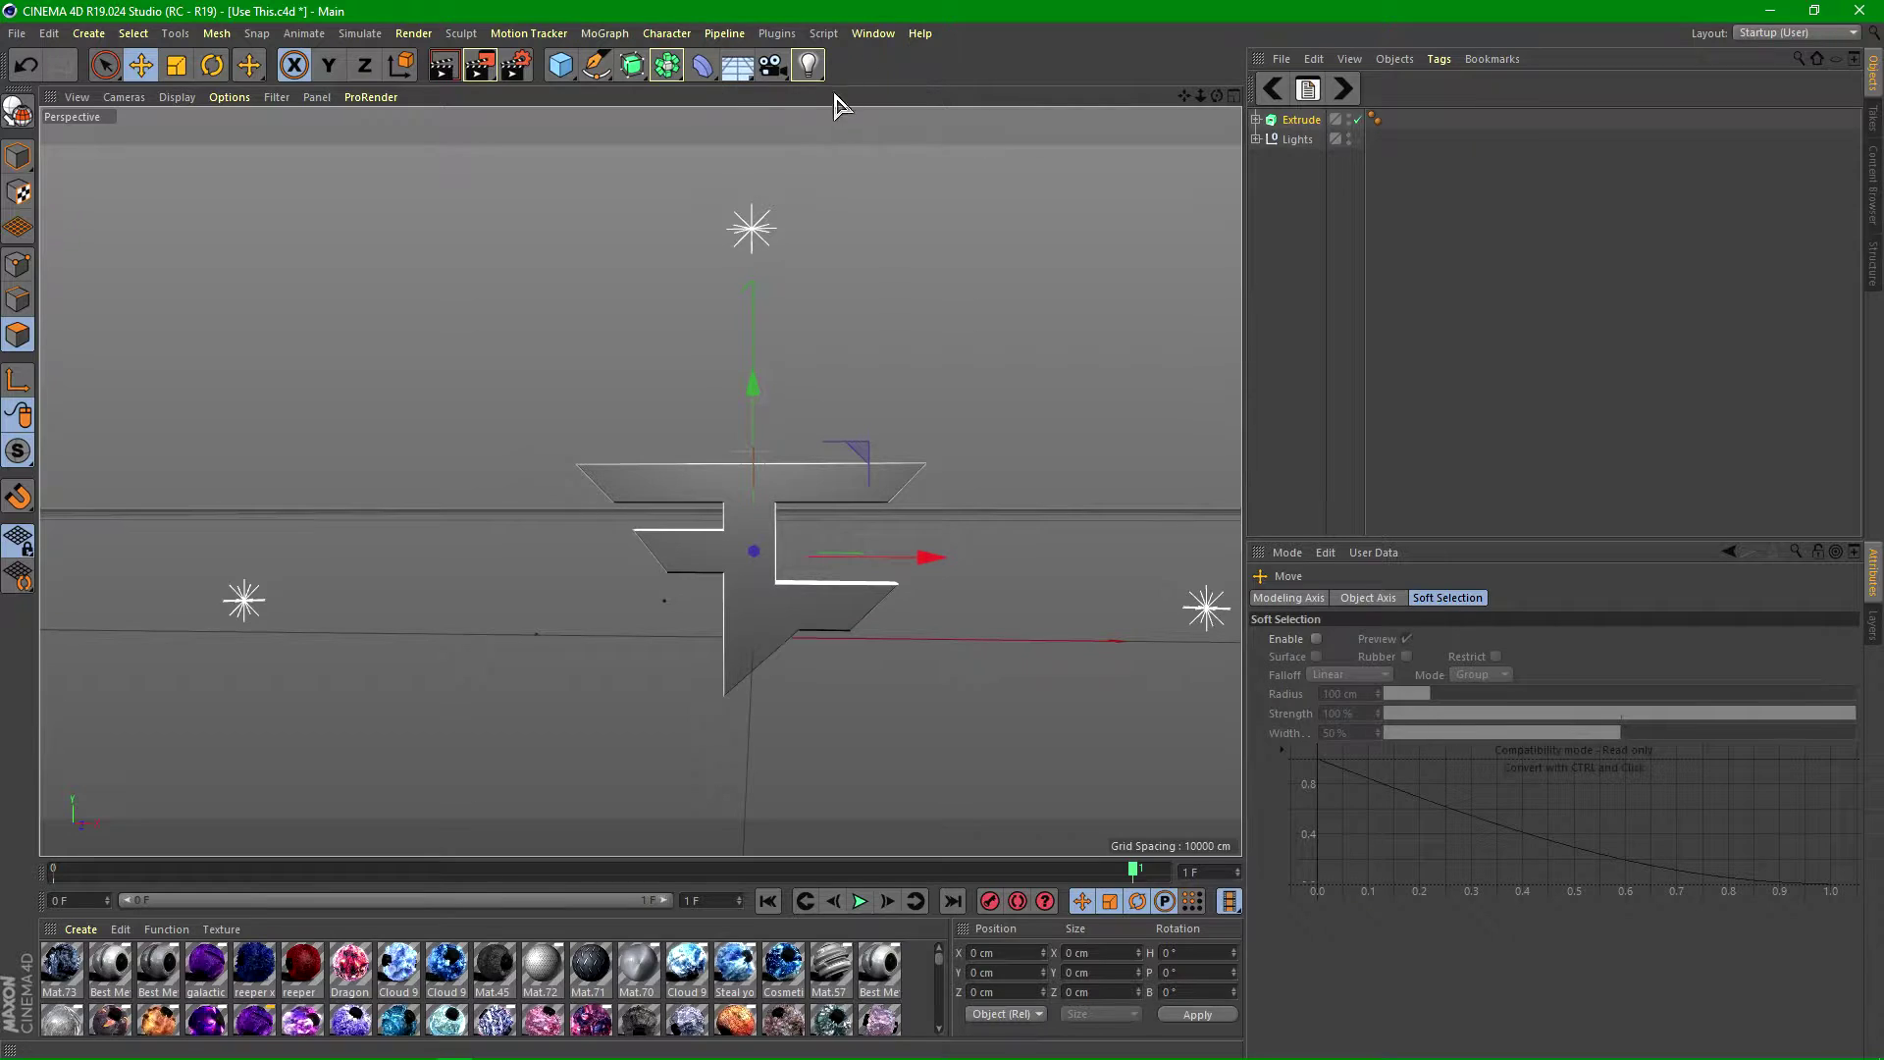
- Add a camera at the current perspective view and inspect its frame from outside
{"action": "left_click", "coordinate": [772, 69]}
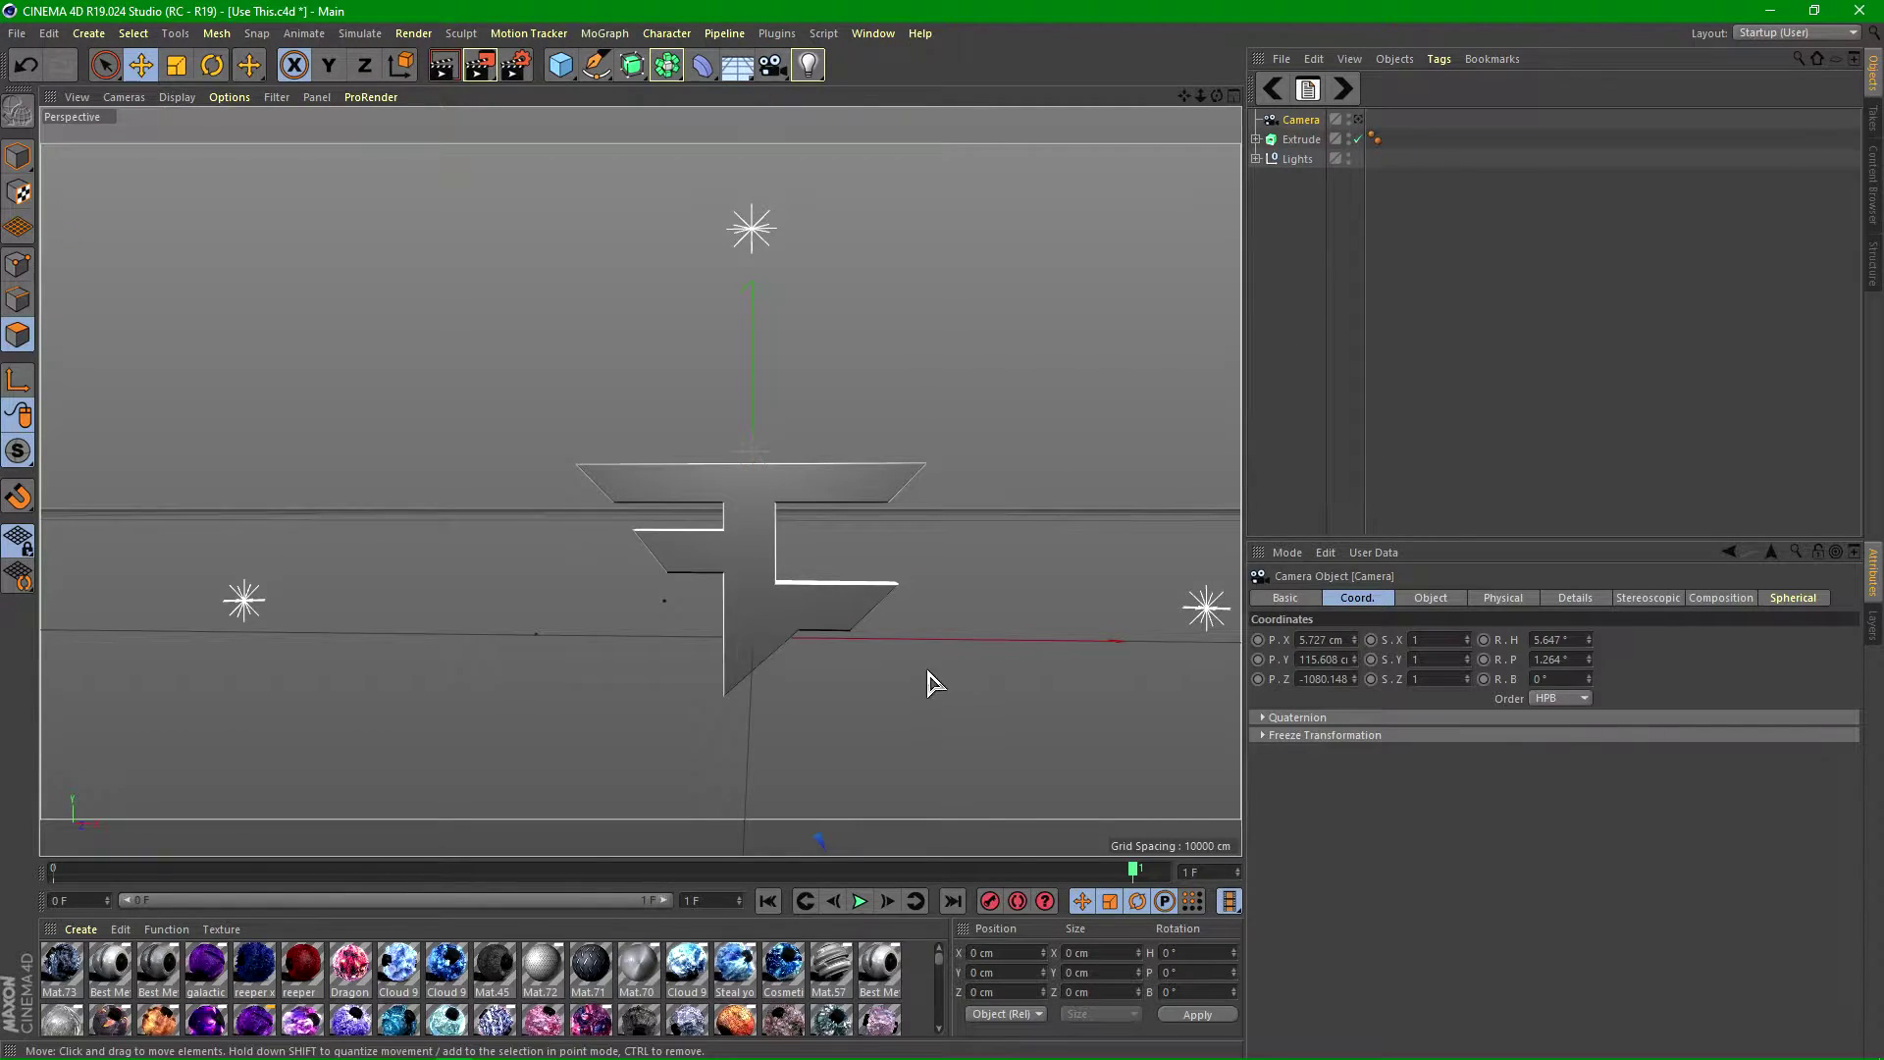
{"action": "scroll", "coordinate": [674, 624], "scroll_direction": "down", "scroll_amount": 5}
{"action": "scroll", "coordinate": [673, 589], "scroll_direction": "up", "scroll_amount": 1}
{"action": "left_click_drag", "start_coordinate": [437, 602], "coordinate": [533, 557], "text": "alt"}
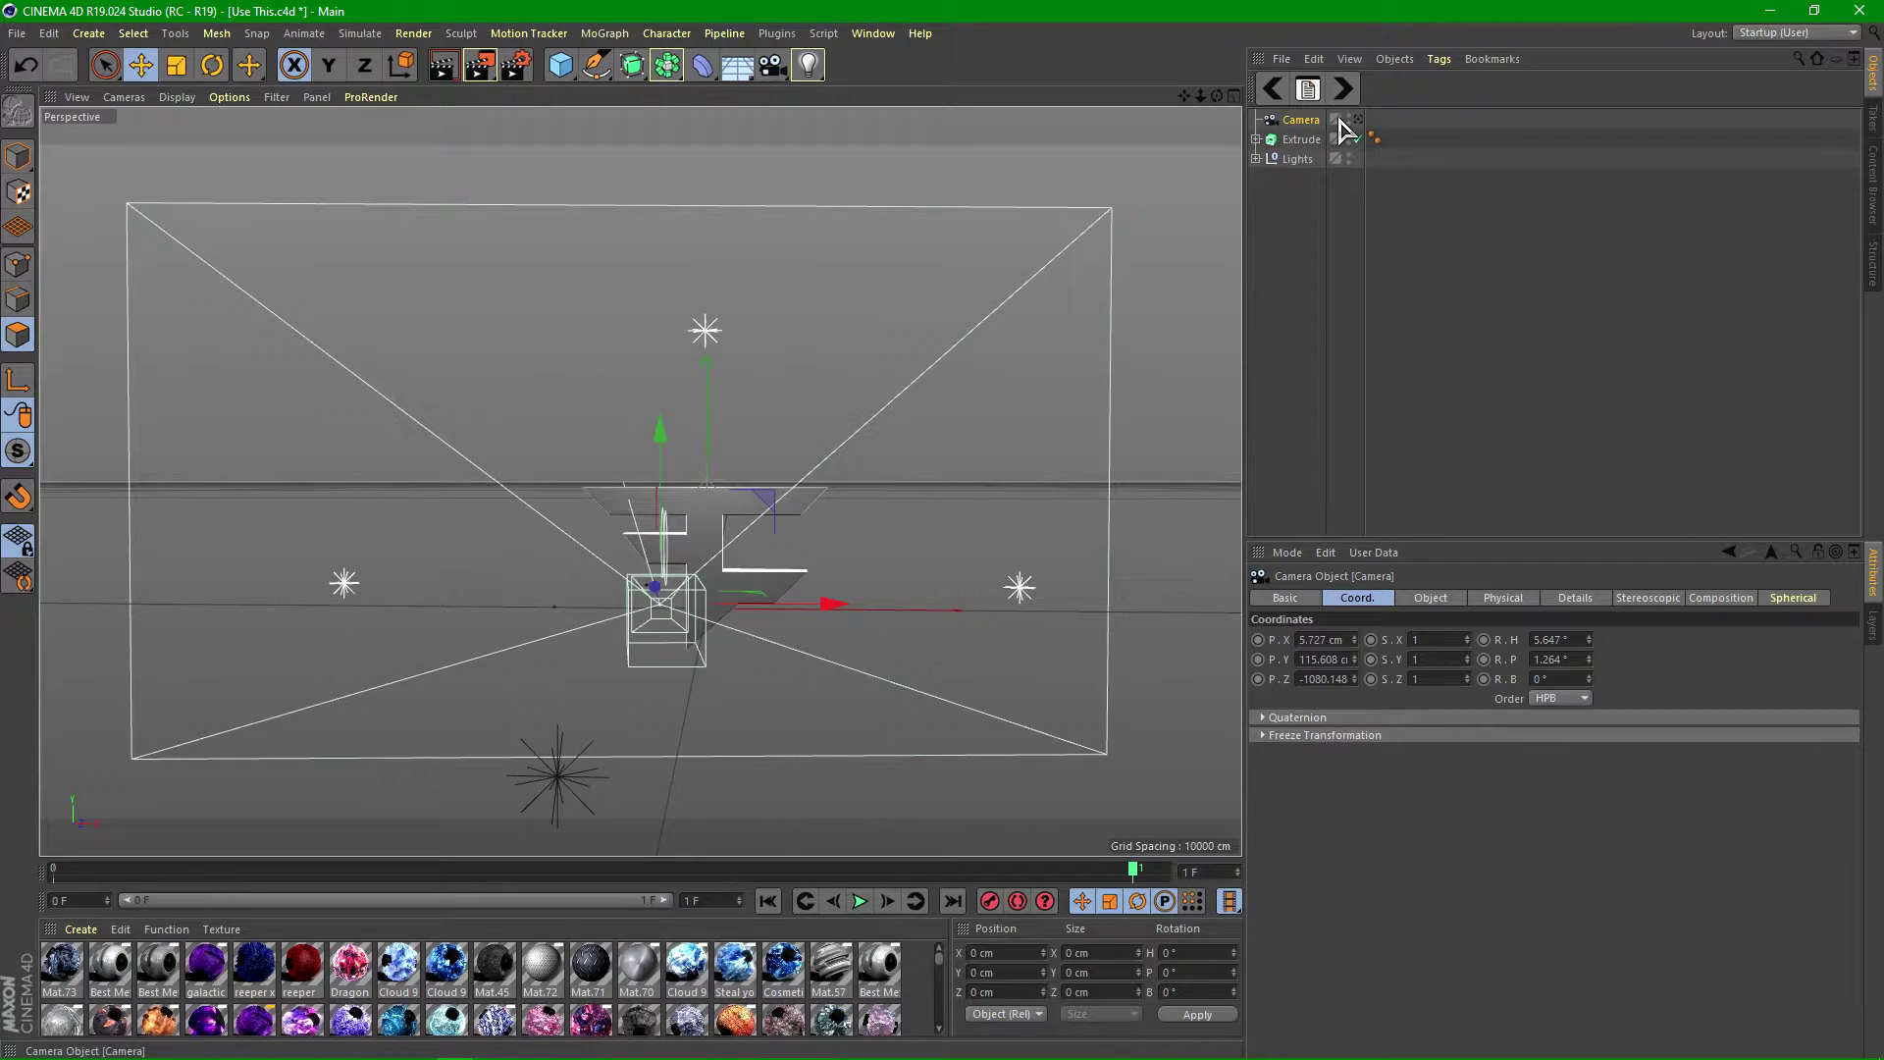
{"action": "left_click_drag", "start_coordinate": [1079, 593], "coordinate": [942, 525], "text": "alt"}
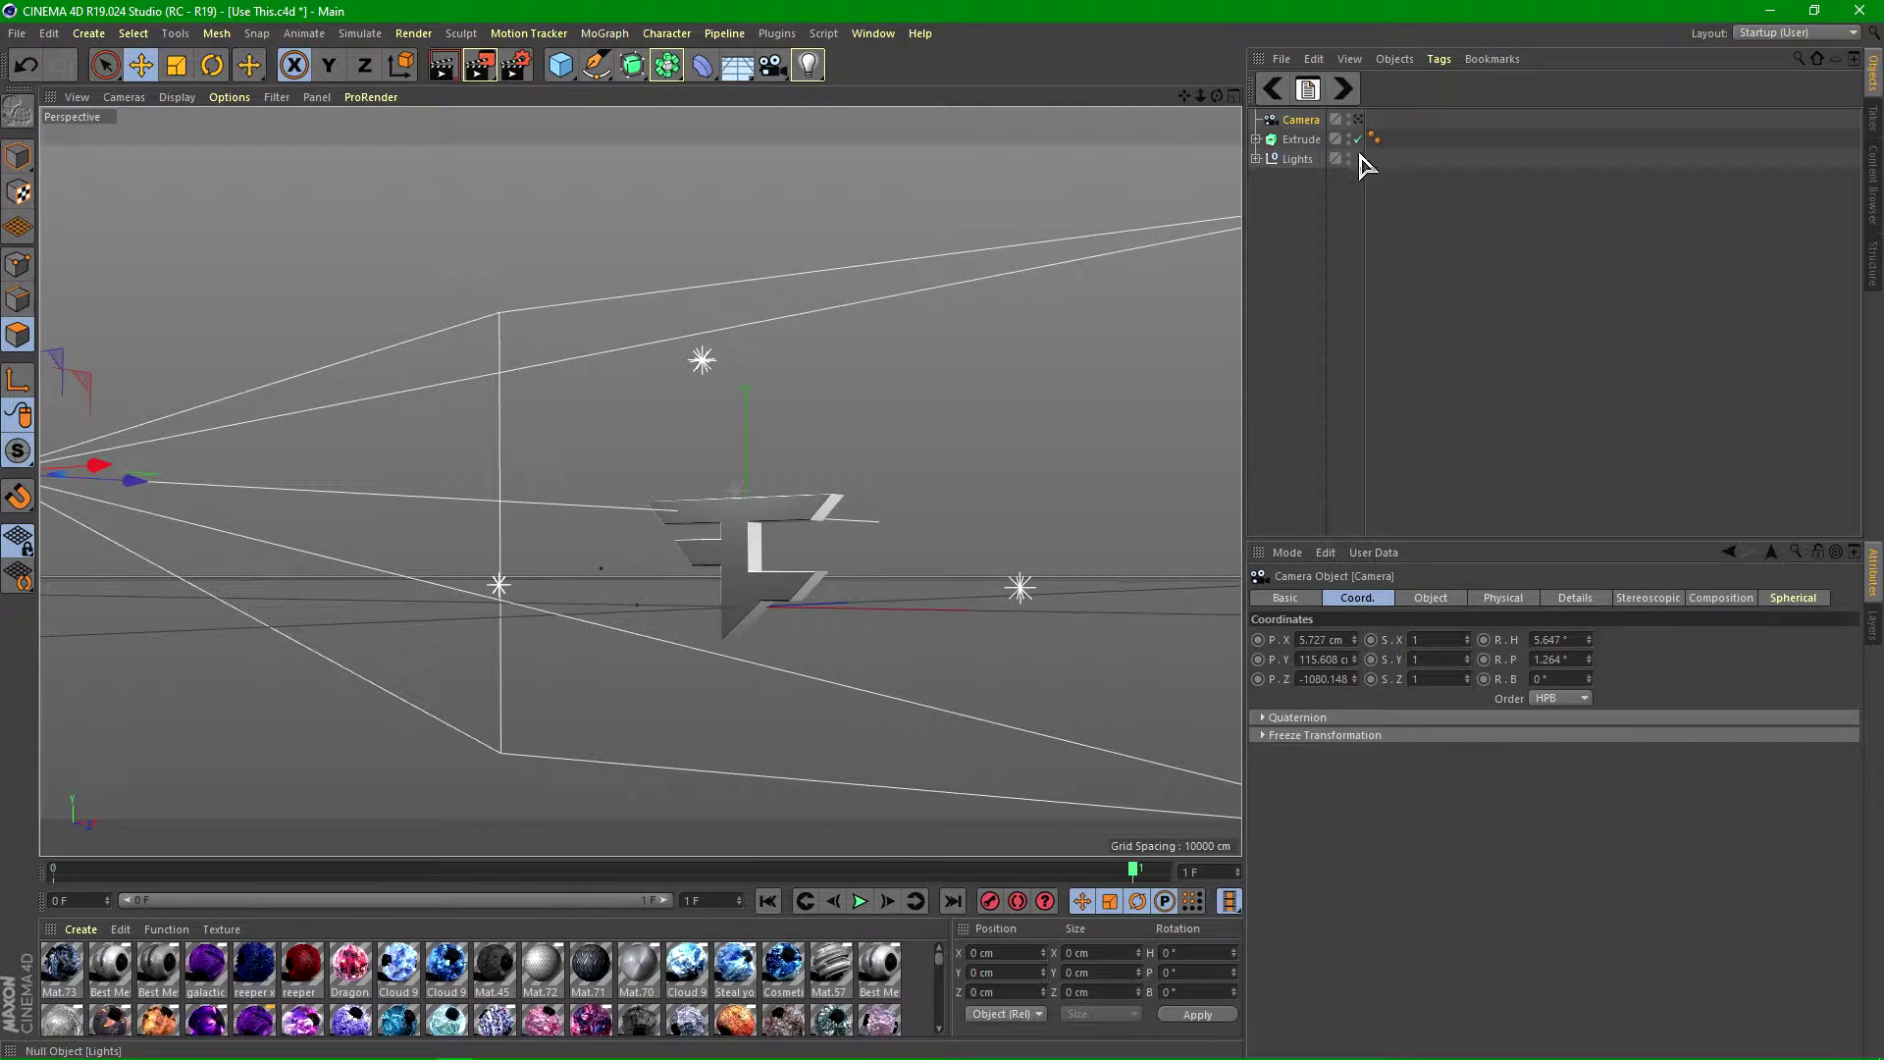
{"action": "left_click", "coordinate": [1359, 119]}
{"action": "left_click", "coordinate": [1359, 120]}
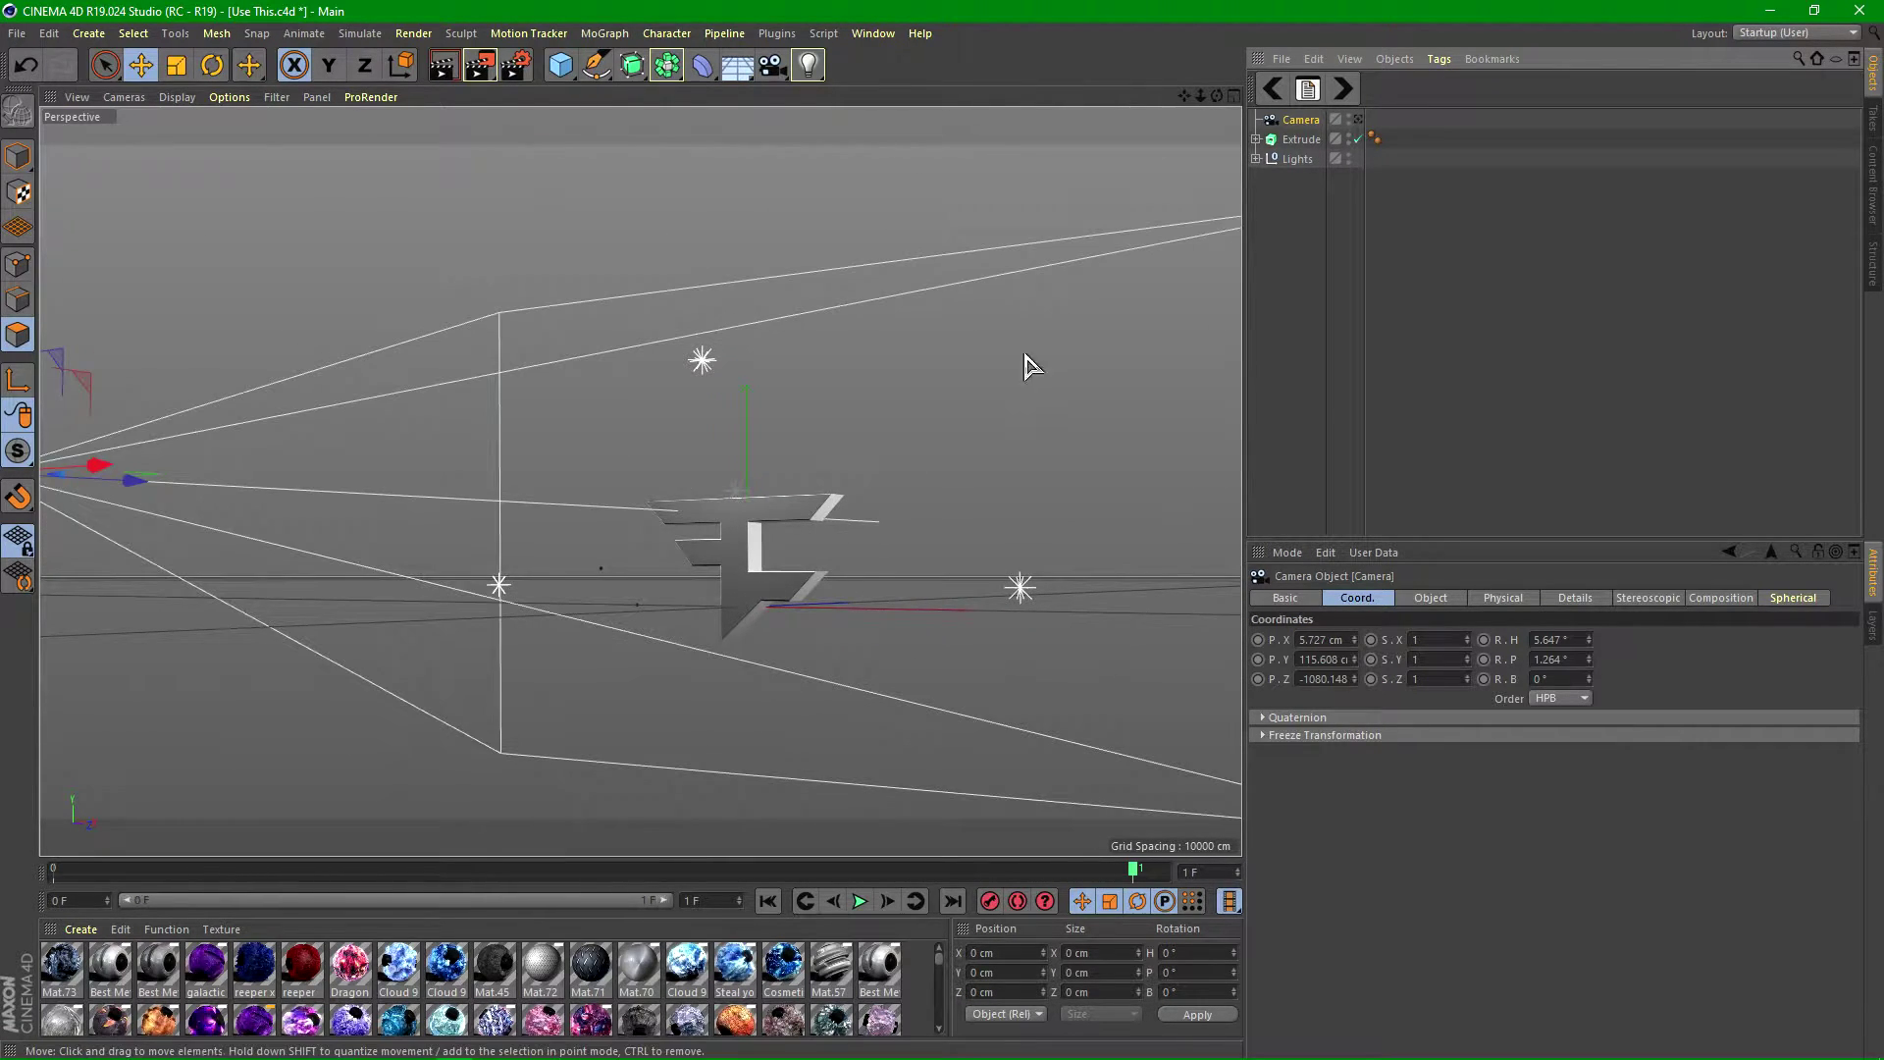
- Set the camera's X and Y positions to 0 cm
{"action": "scroll", "coordinate": [630, 612], "scroll_direction": "down", "scroll_amount": 4}
{"action": "left_click_drag", "start_coordinate": [402, 631], "coordinate": [464, 580], "text": "alt"}
{"action": "left_click_drag", "start_coordinate": [1299, 640], "coordinate": [1403, 624]}
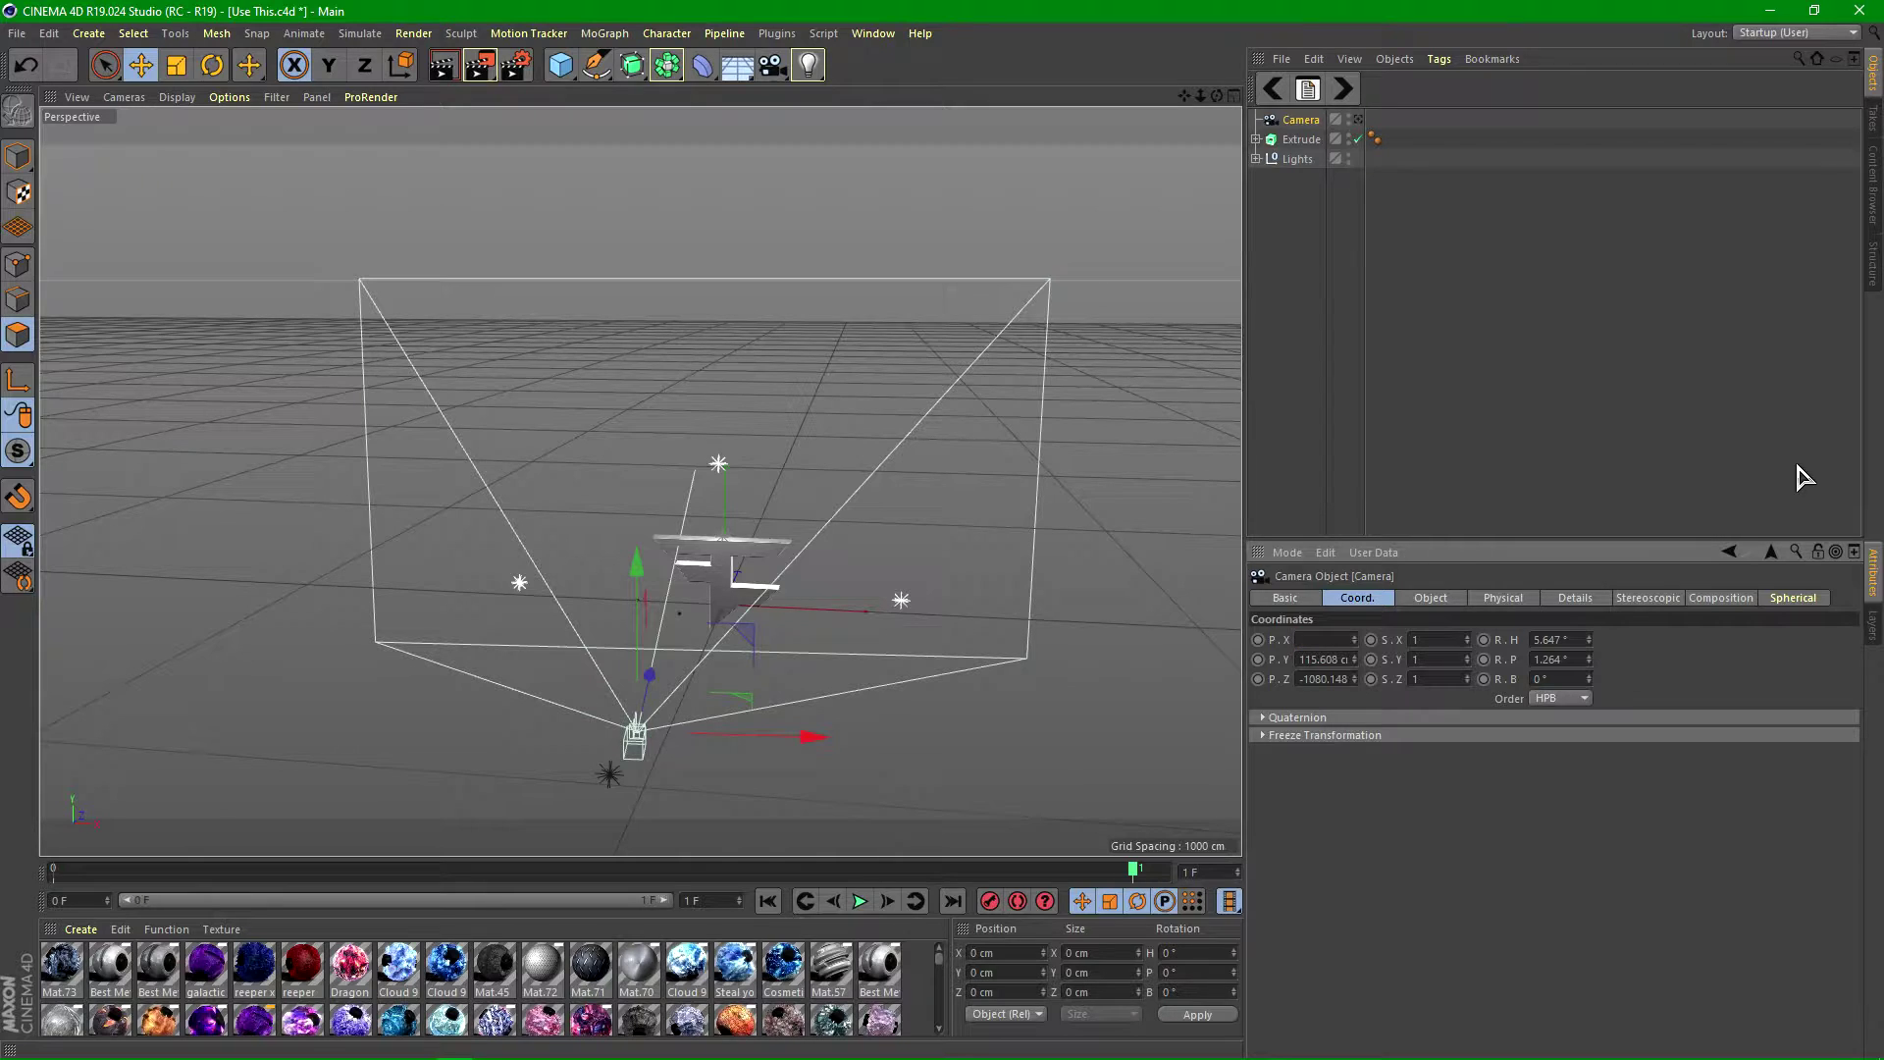
{"action": "key", "text": "Return"}
{"action": "left_click", "coordinate": [1432, 600]}
{"action": "left_click", "coordinate": [1524, 601]}
{"action": "left_click", "coordinate": [1636, 597]}
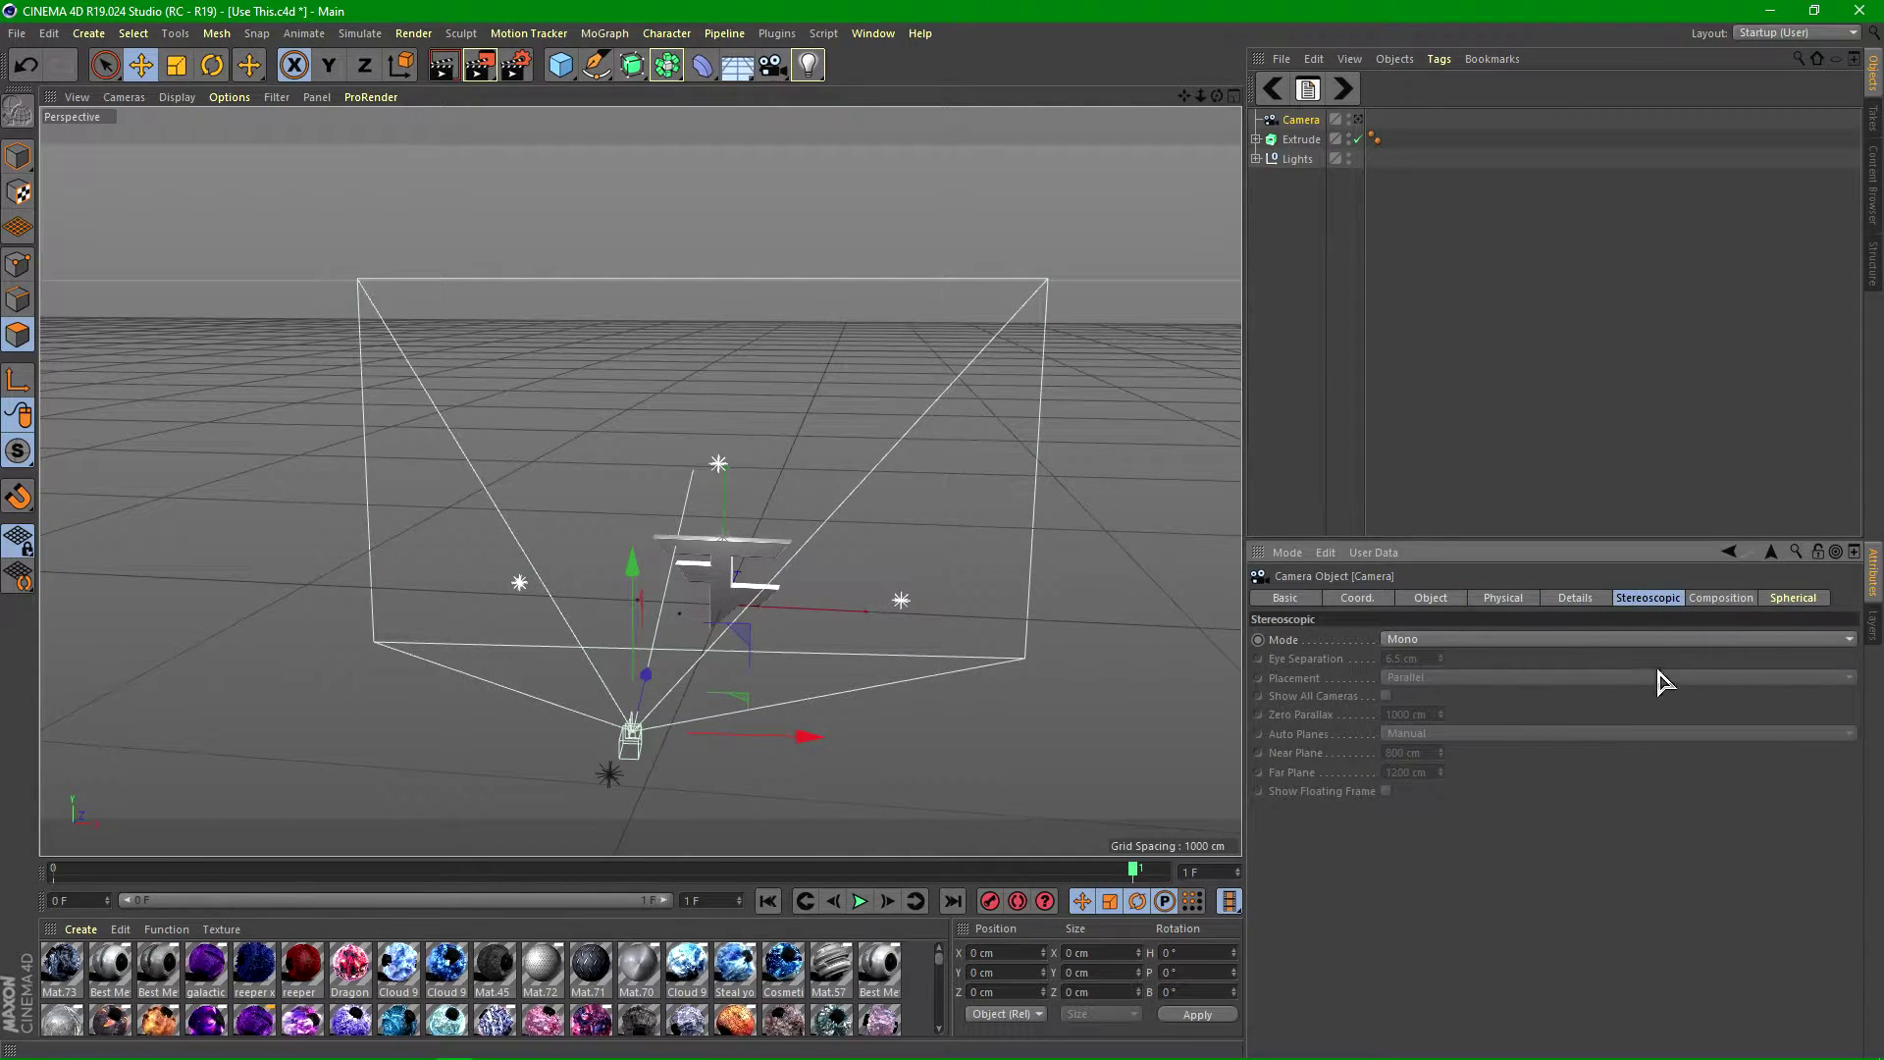
{"action": "left_click", "coordinate": [1361, 598]}
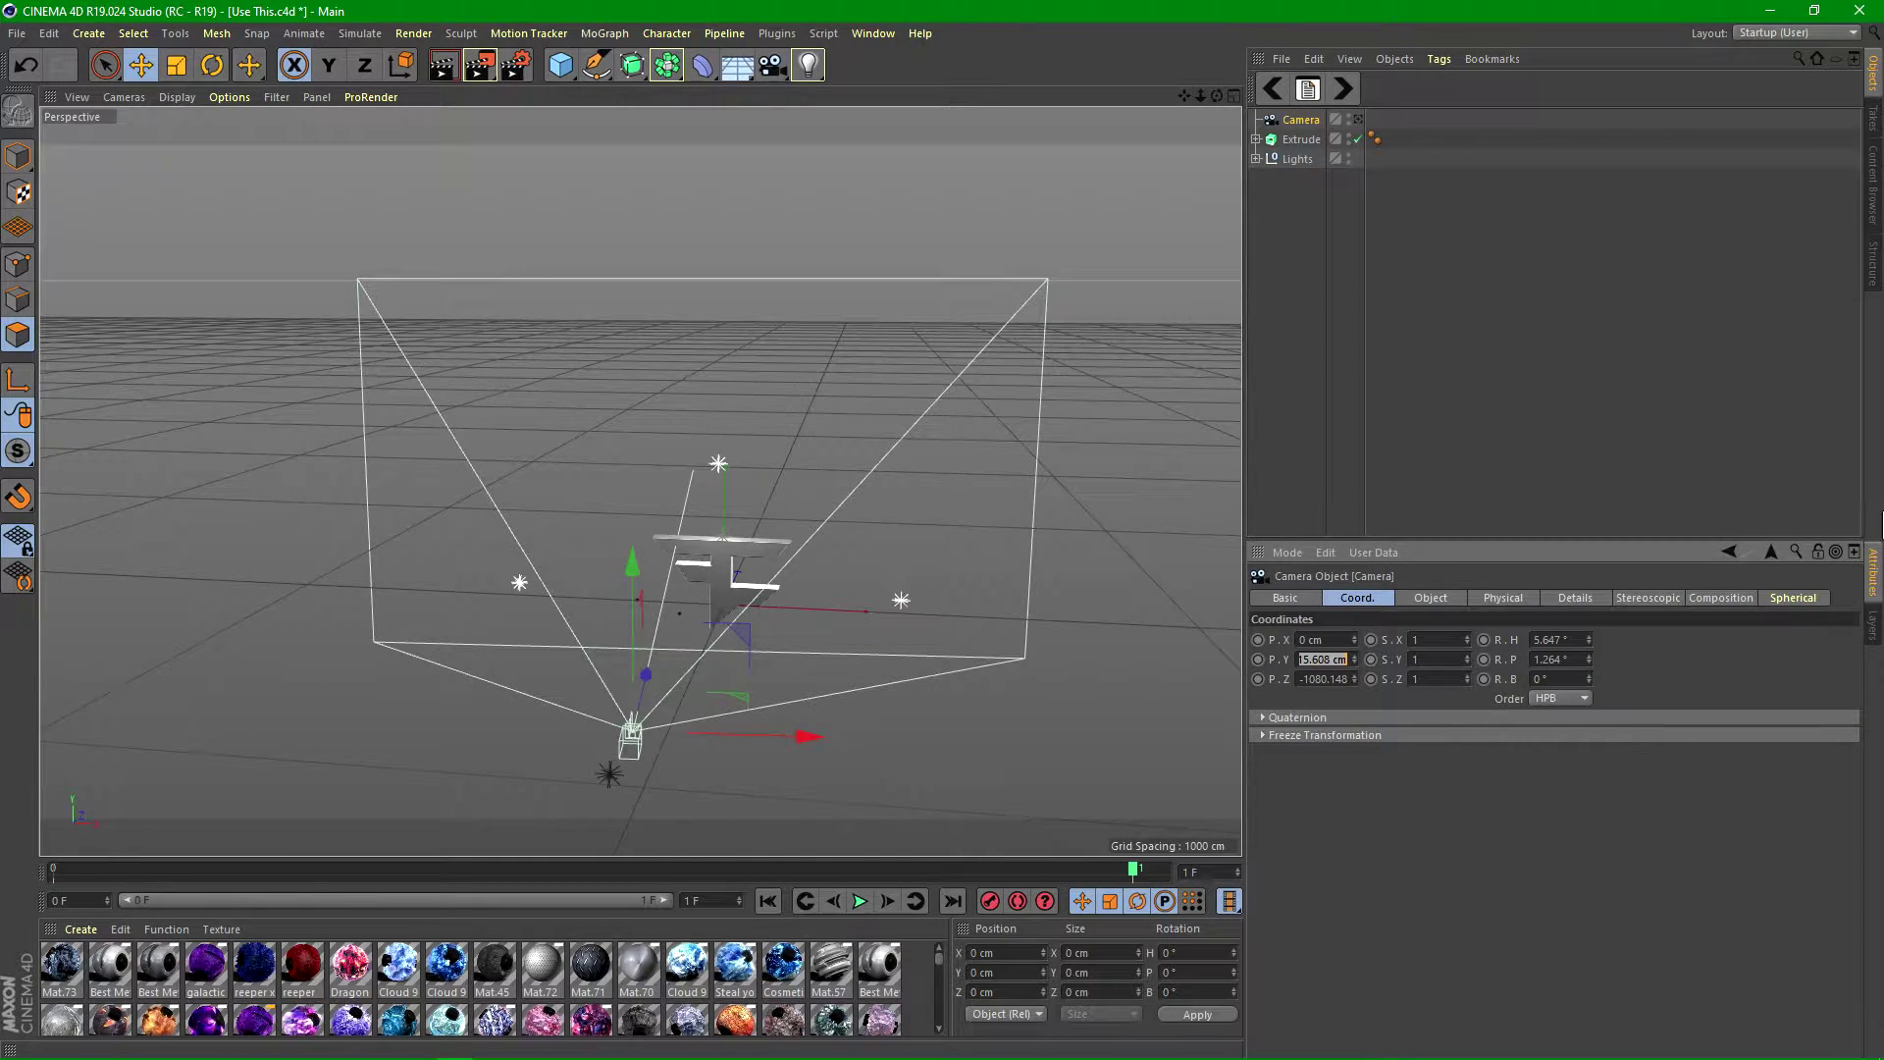
{"action": "type", "text": "0"}
{"action": "key", "text": "Return"}
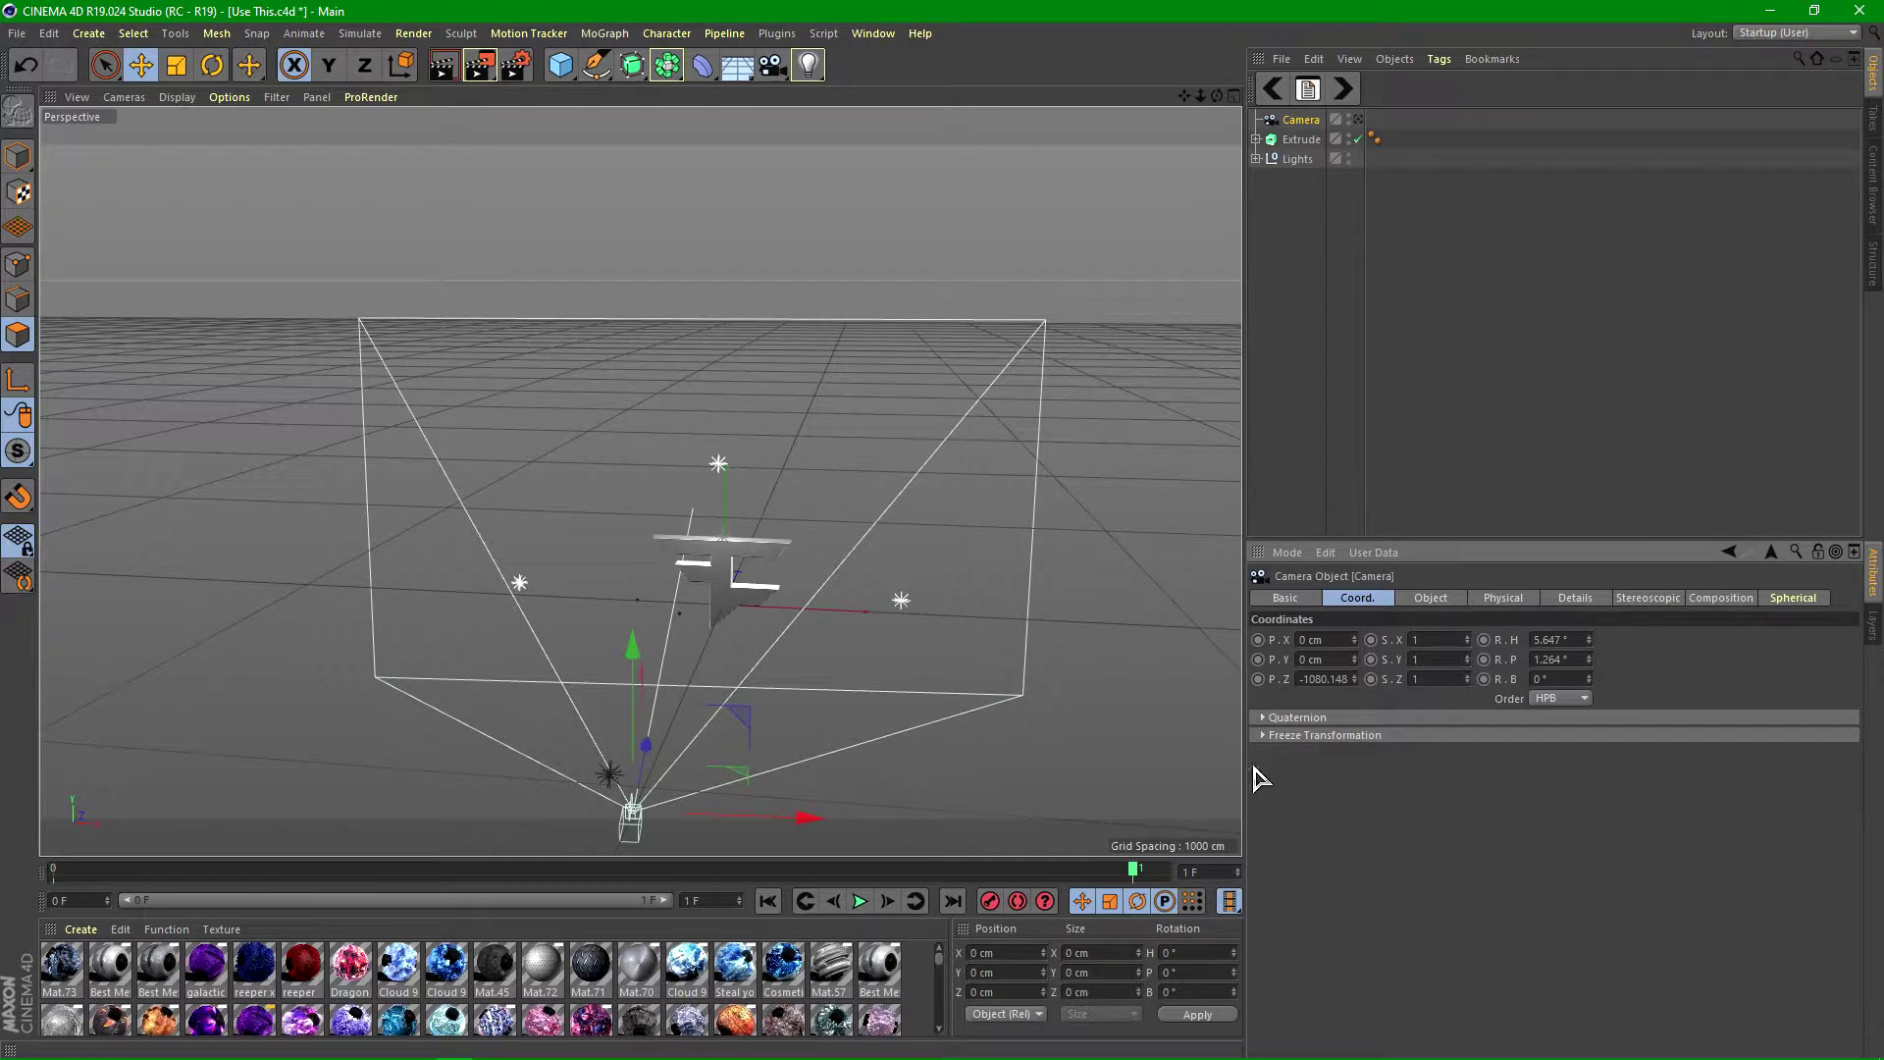
- Set the camera's heading and pitch rotation to 0°
{"action": "left_click_drag", "start_coordinate": [1568, 641], "coordinate": [1220, 617]}
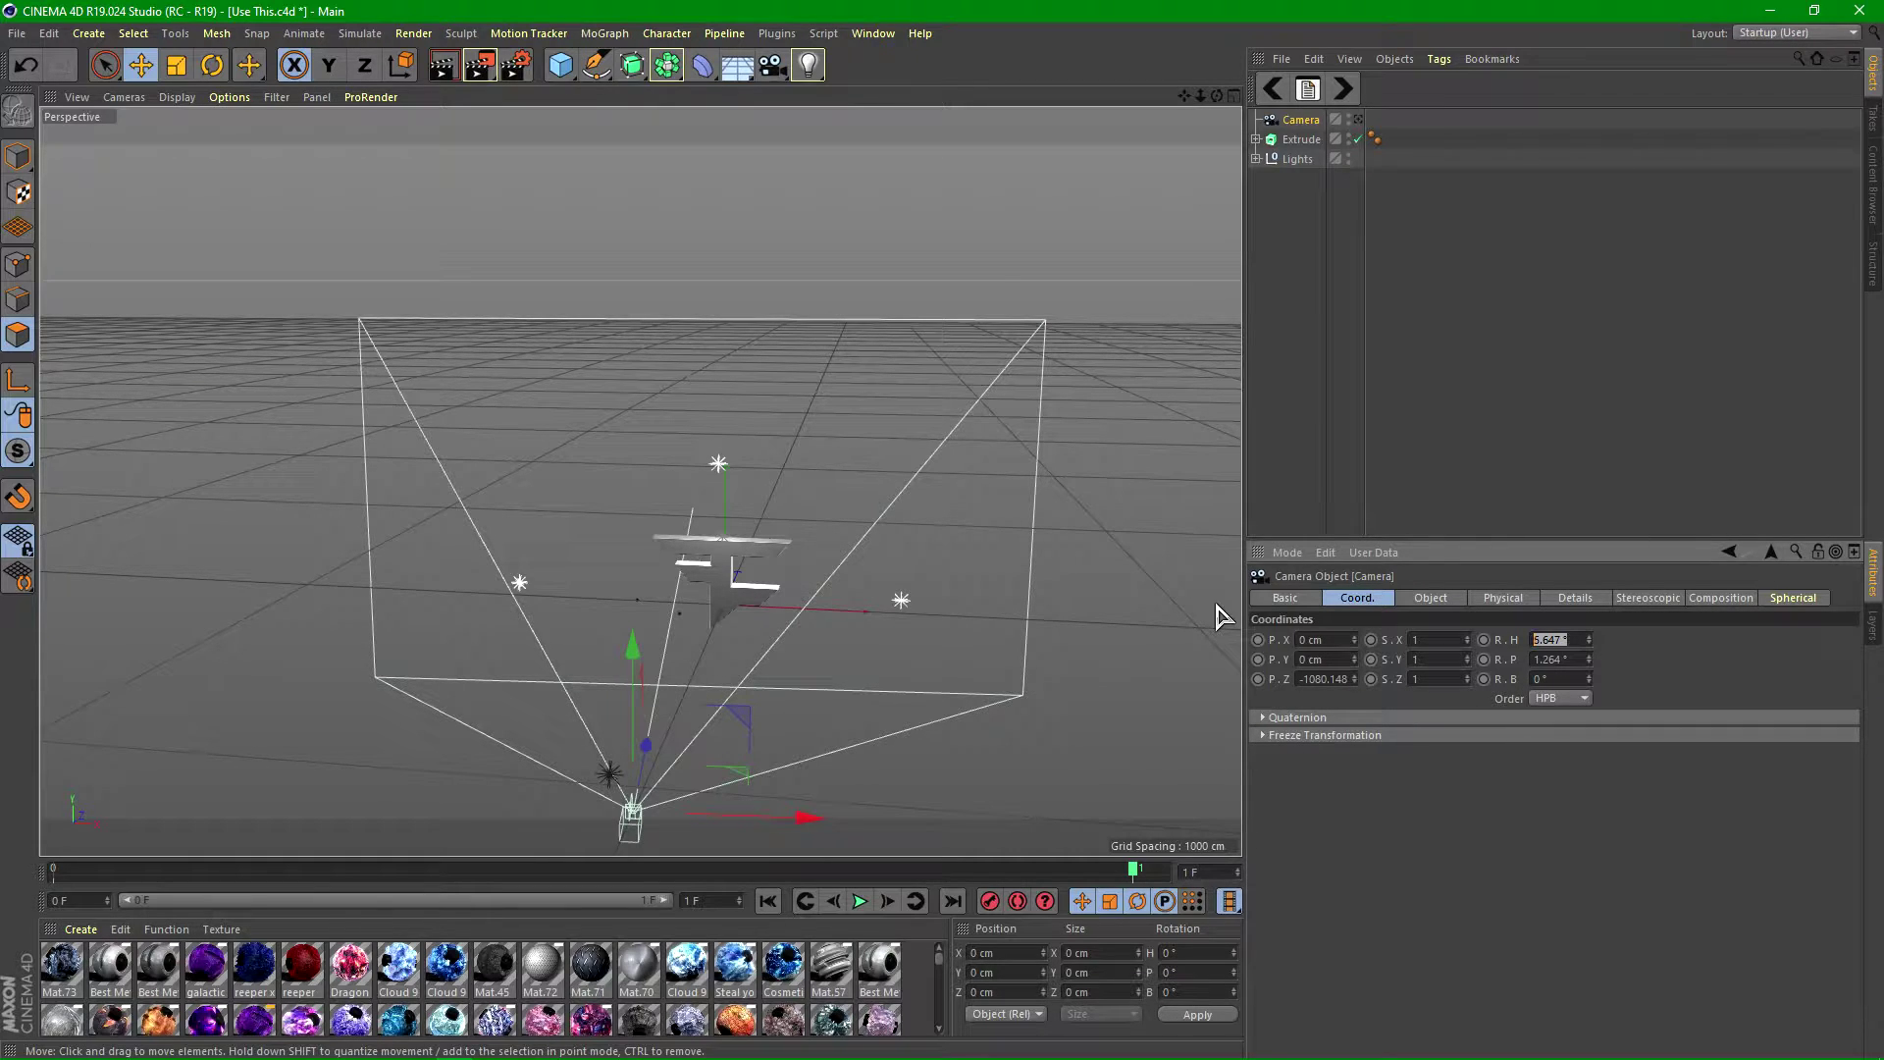
{"action": "key", "text": "Return"}
{"action": "left_click_drag", "start_coordinate": [1560, 660], "coordinate": [1046, 620]}
{"action": "type", "text": "0"}
{"action": "key", "text": "Return"}
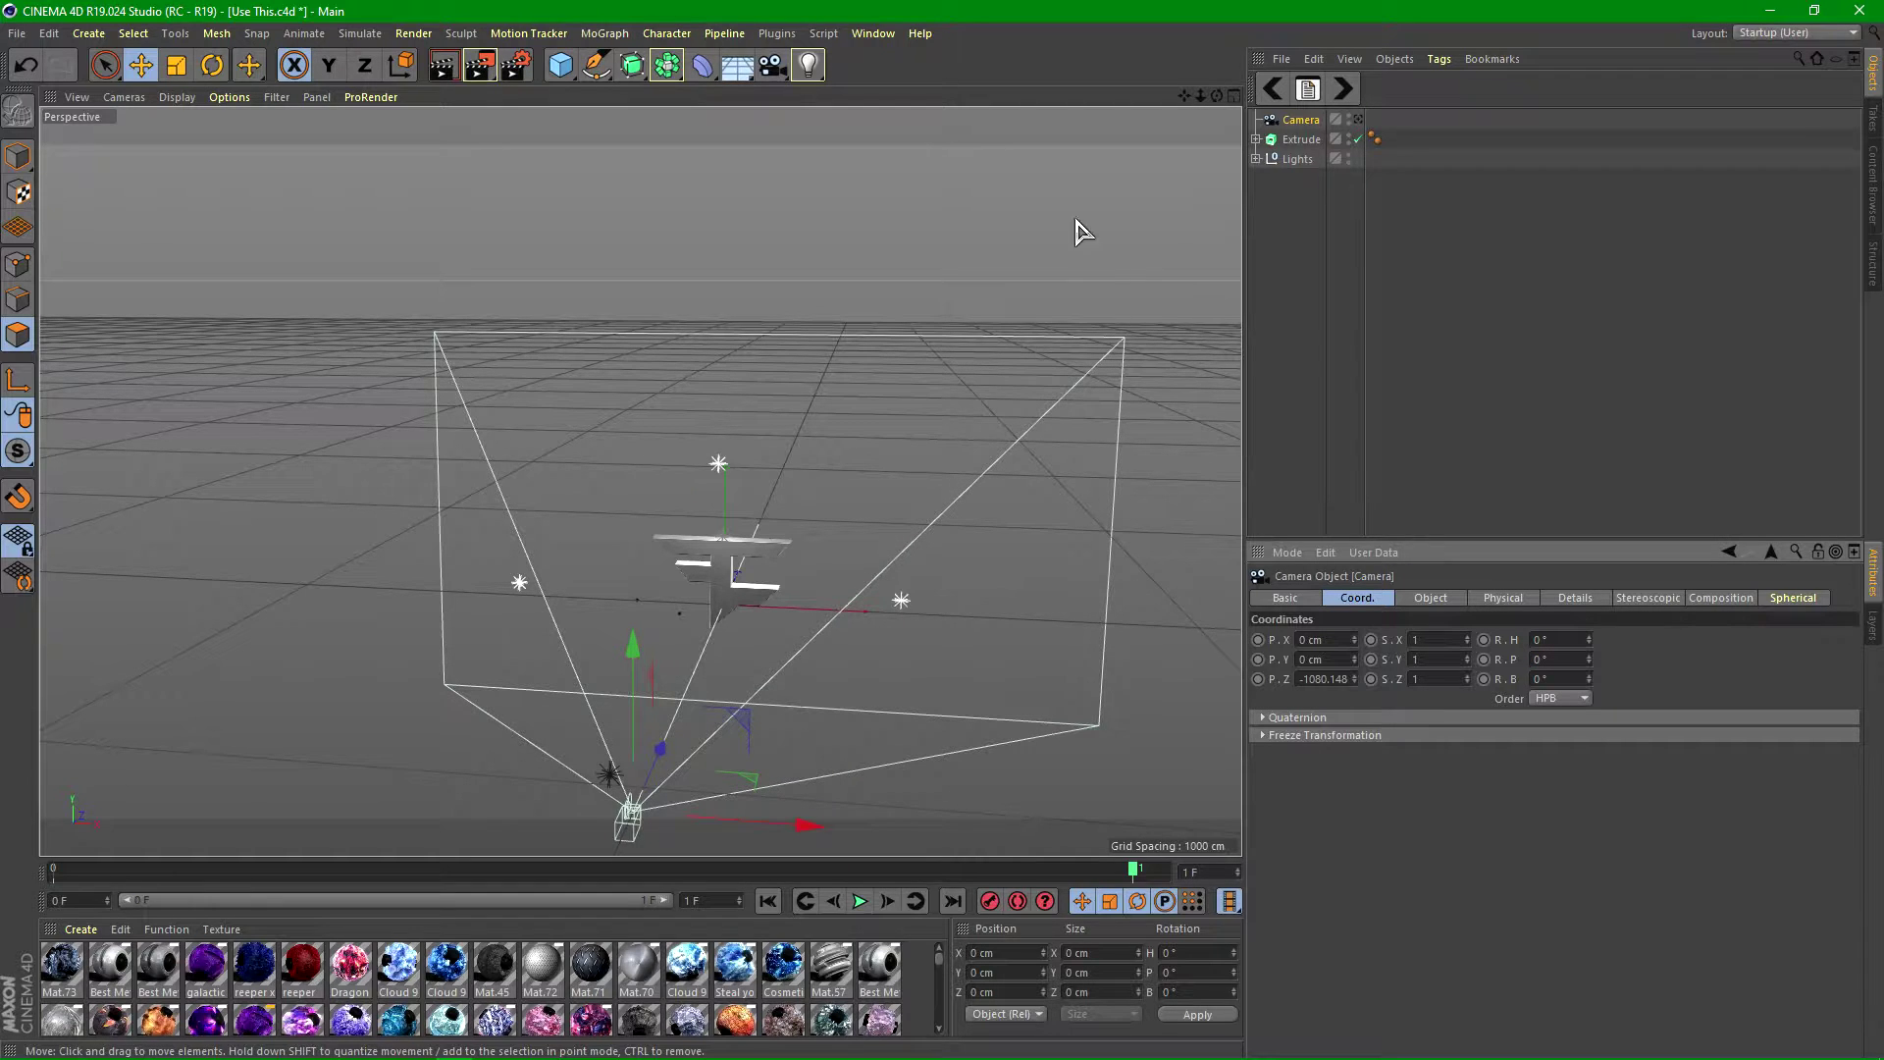
- Look through the camera and frame the logo by setting the camera's Y position to 66 cm and Z to about -885 cm
{"action": "left_click", "coordinate": [1358, 120]}
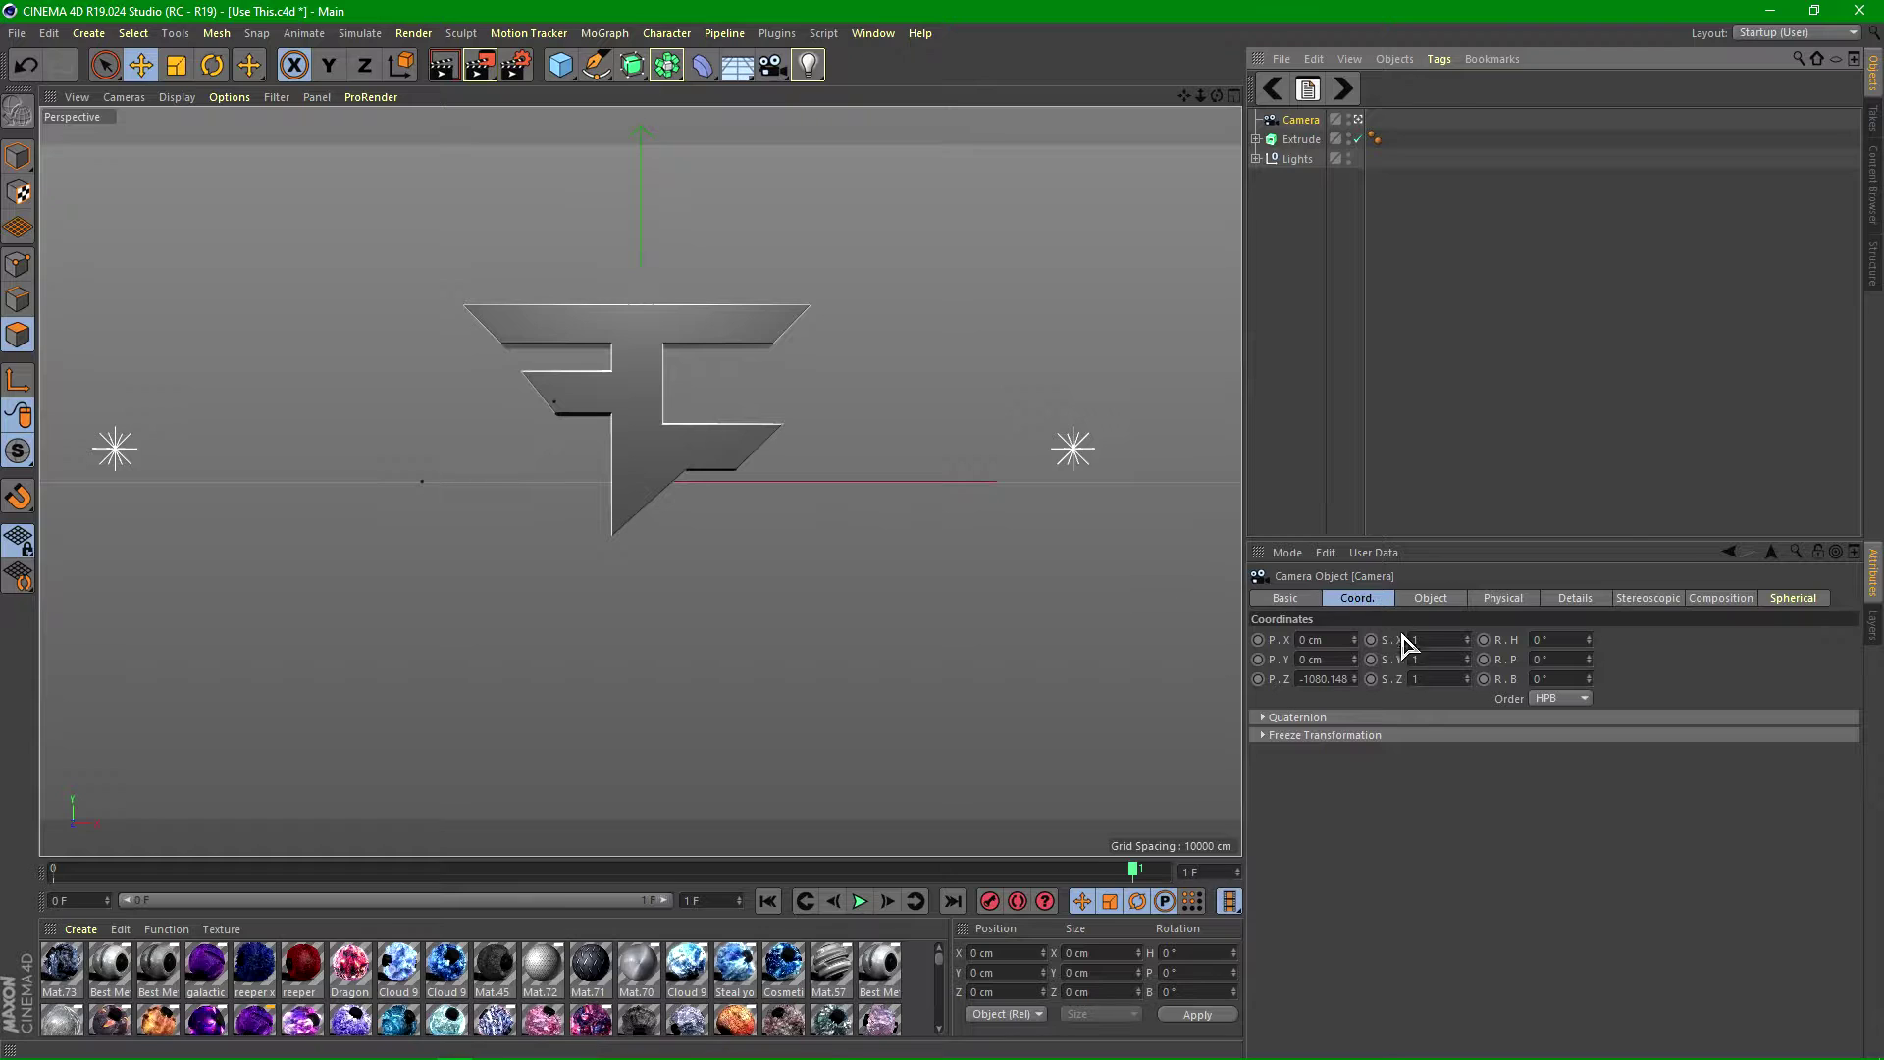
{"action": "left_click_drag", "start_coordinate": [1356, 660], "coordinate": [1355, 594]}
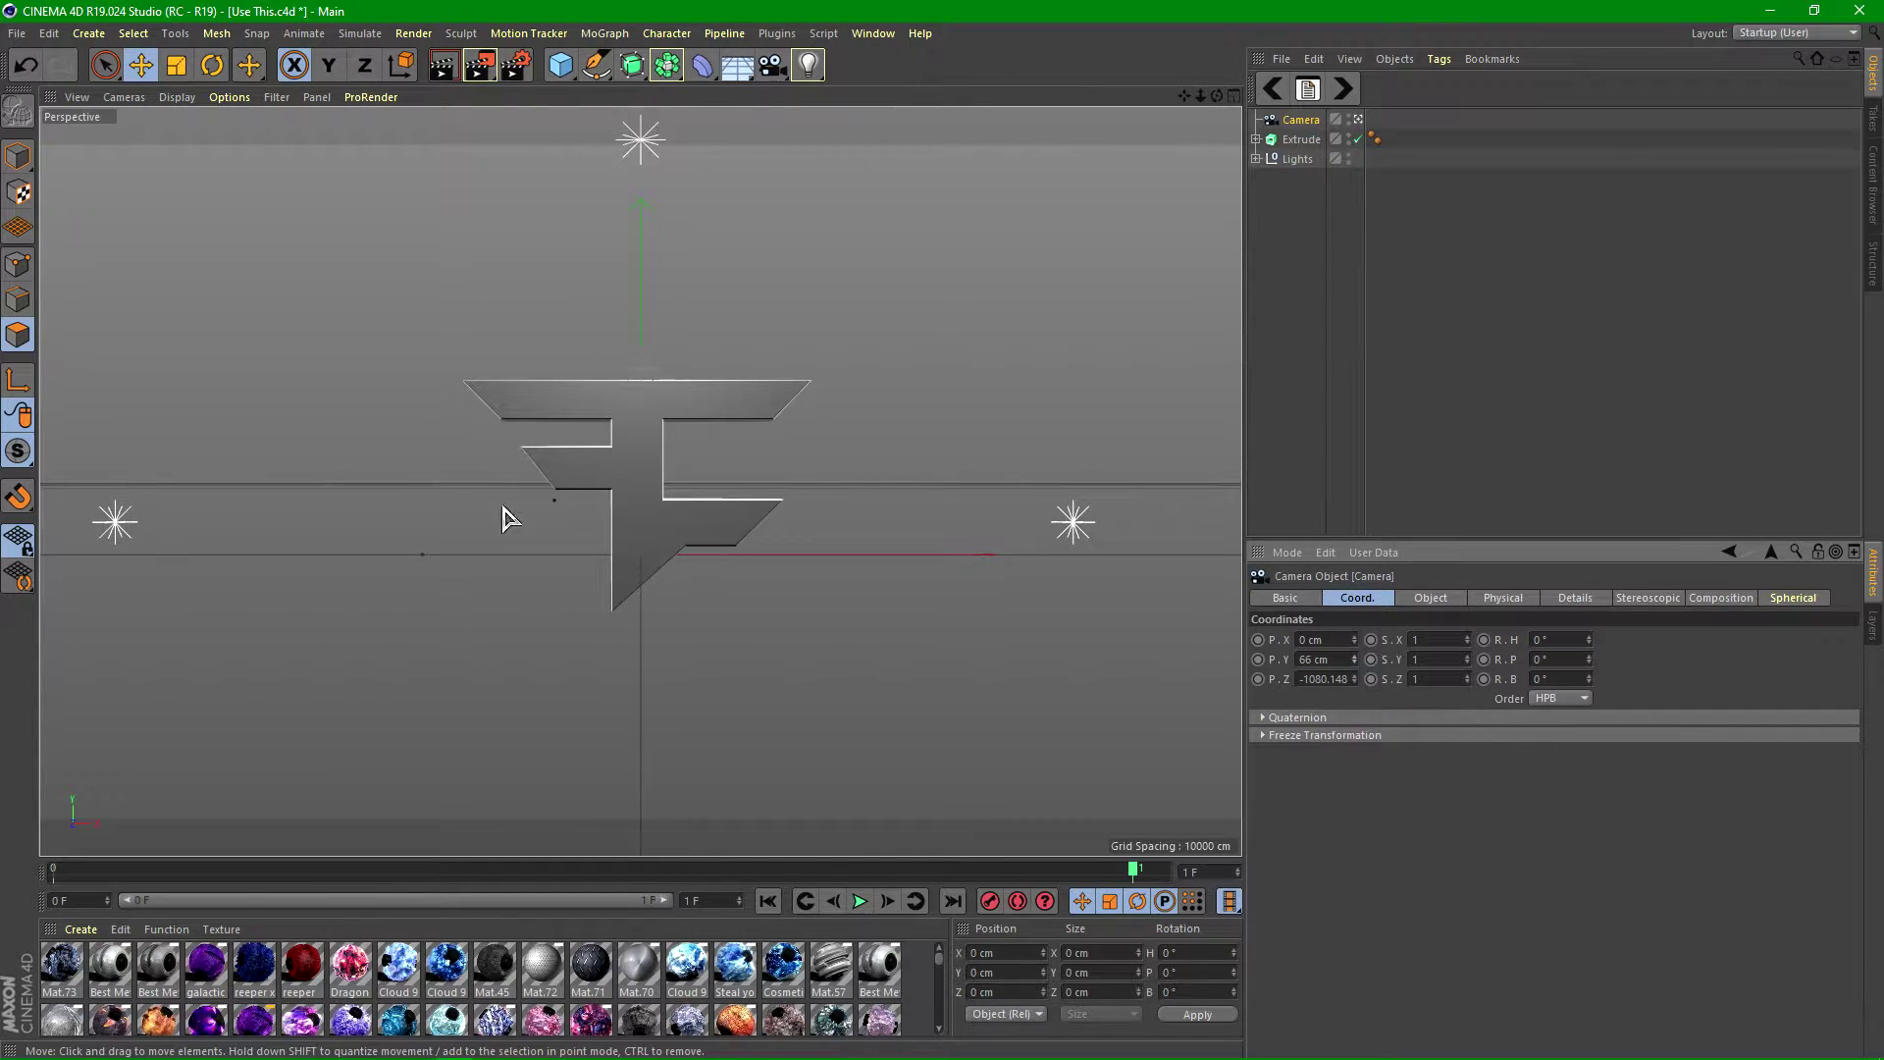
{"action": "left_click_drag", "start_coordinate": [1355, 679], "coordinate": [1356, 606]}
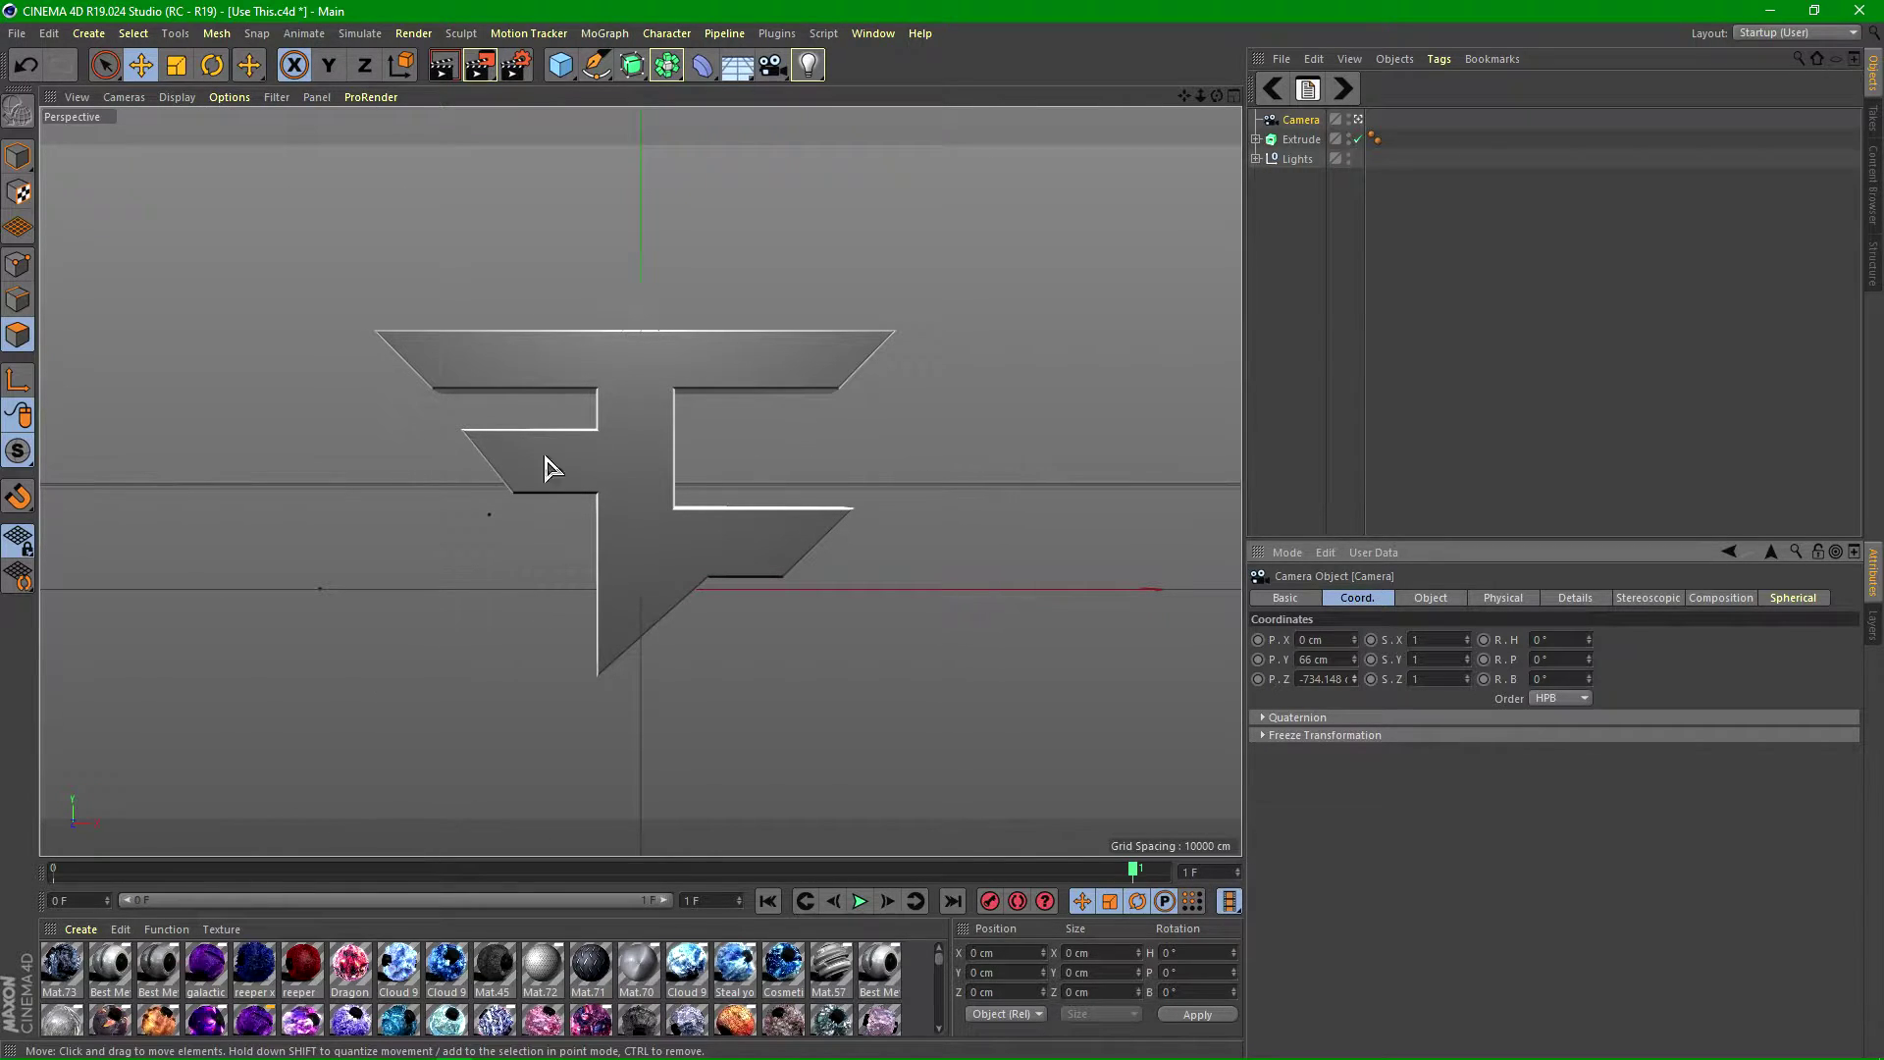
{"action": "left_click_drag", "start_coordinate": [1355, 679], "coordinate": [1354, 746]}
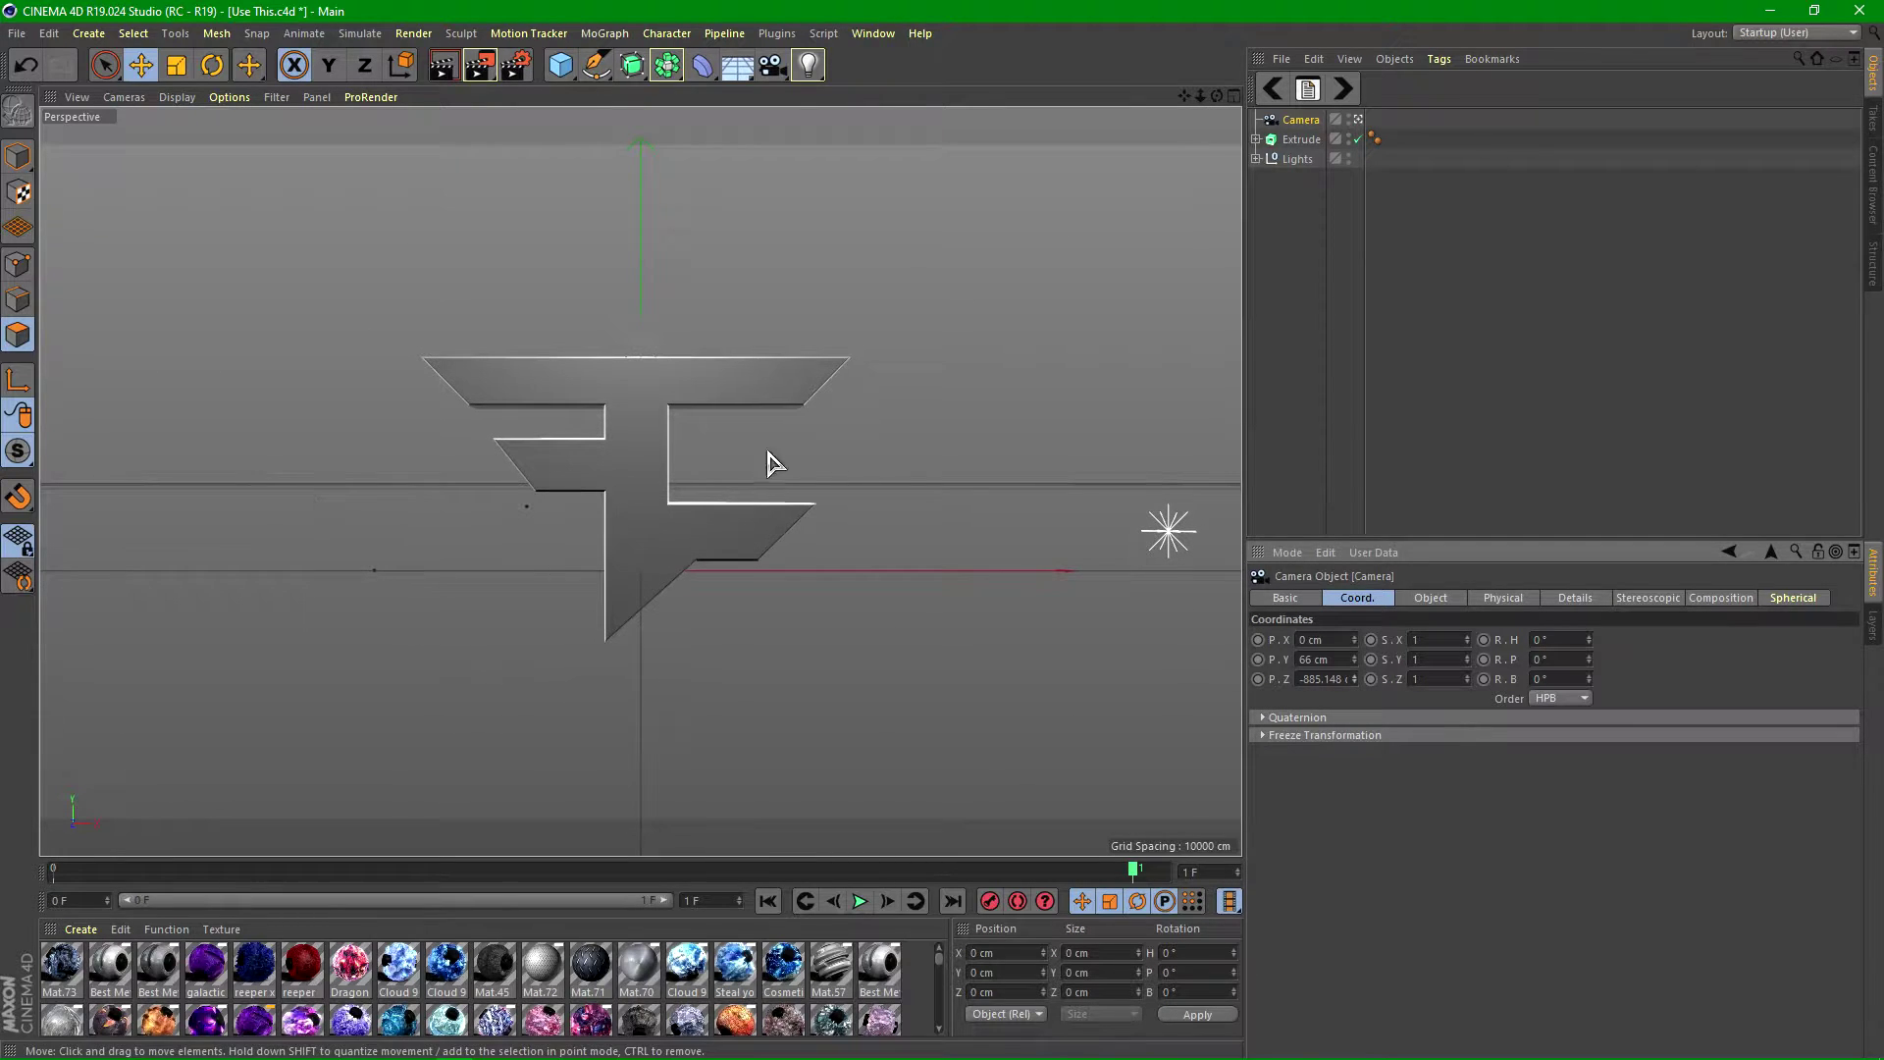
- Examine the camera's placement from an outside view and compare its coordinates with those of the Extrude object
{"action": "left_click", "coordinate": [1332, 343]}
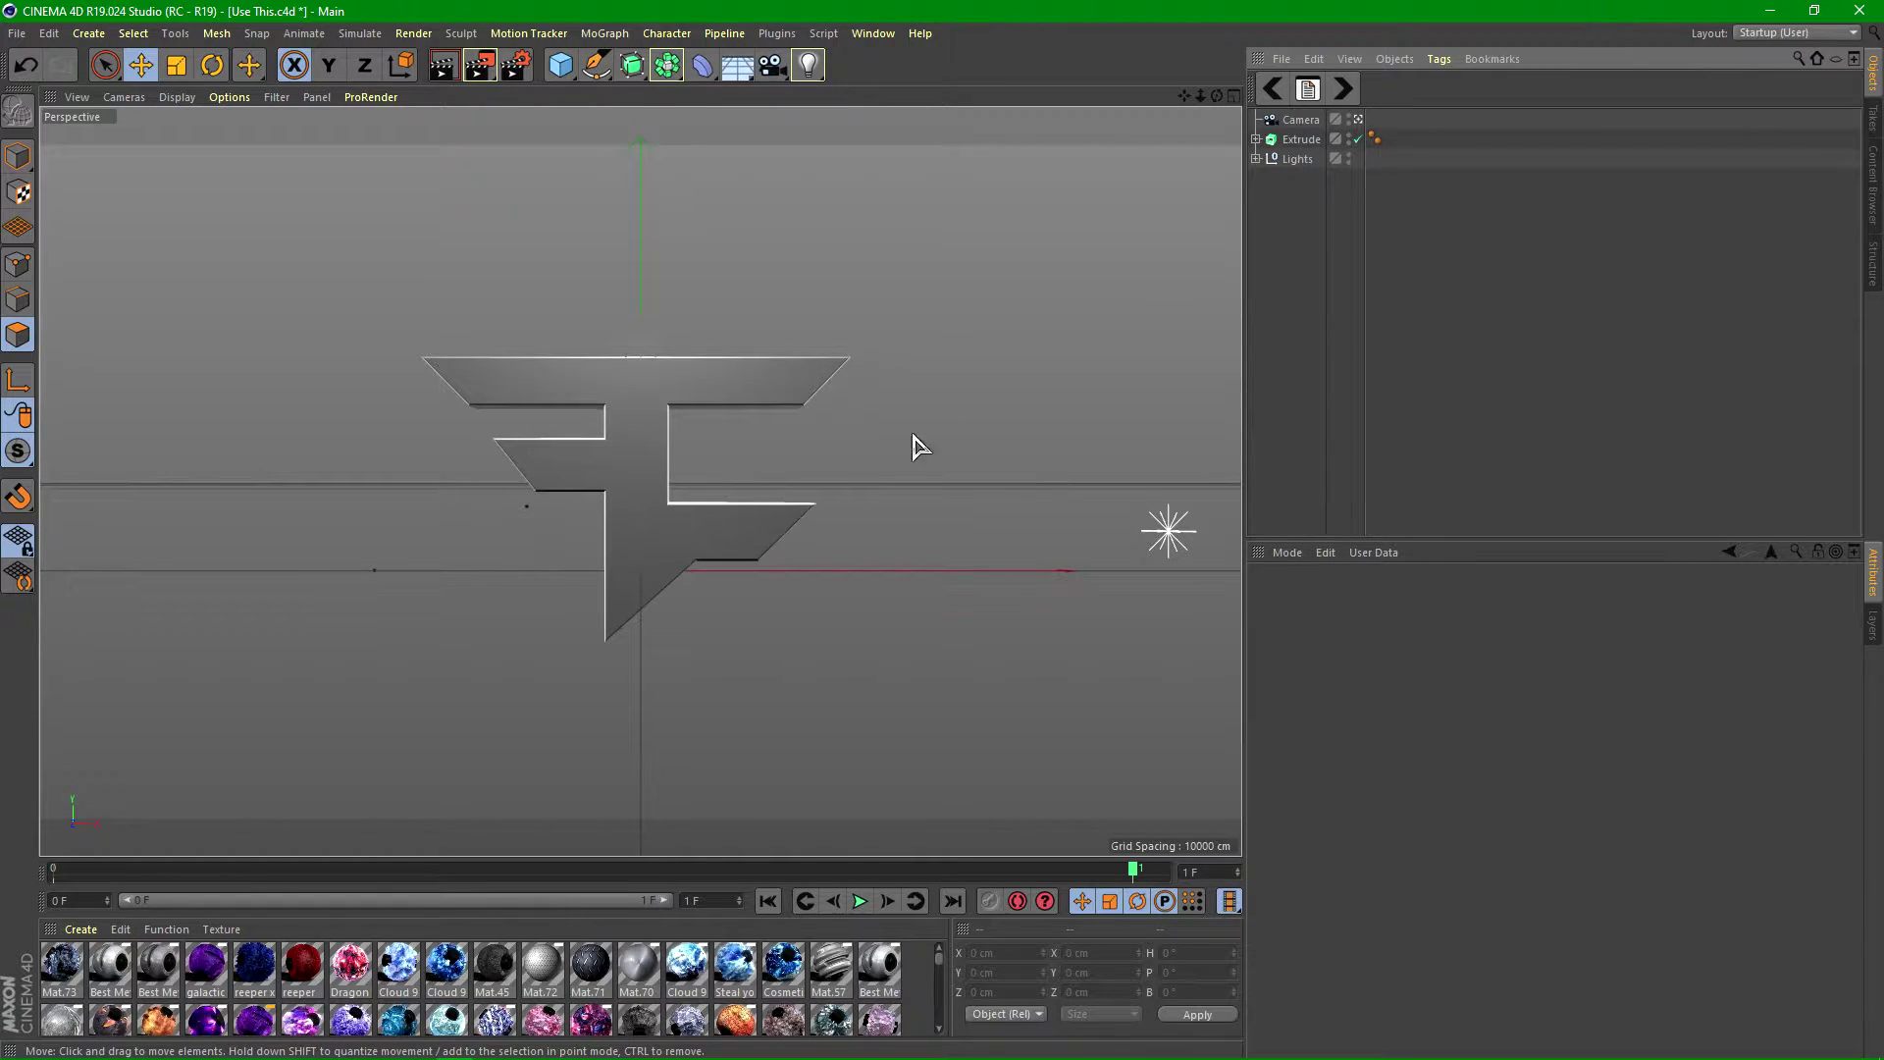
{"action": "left_click", "coordinate": [1358, 120]}
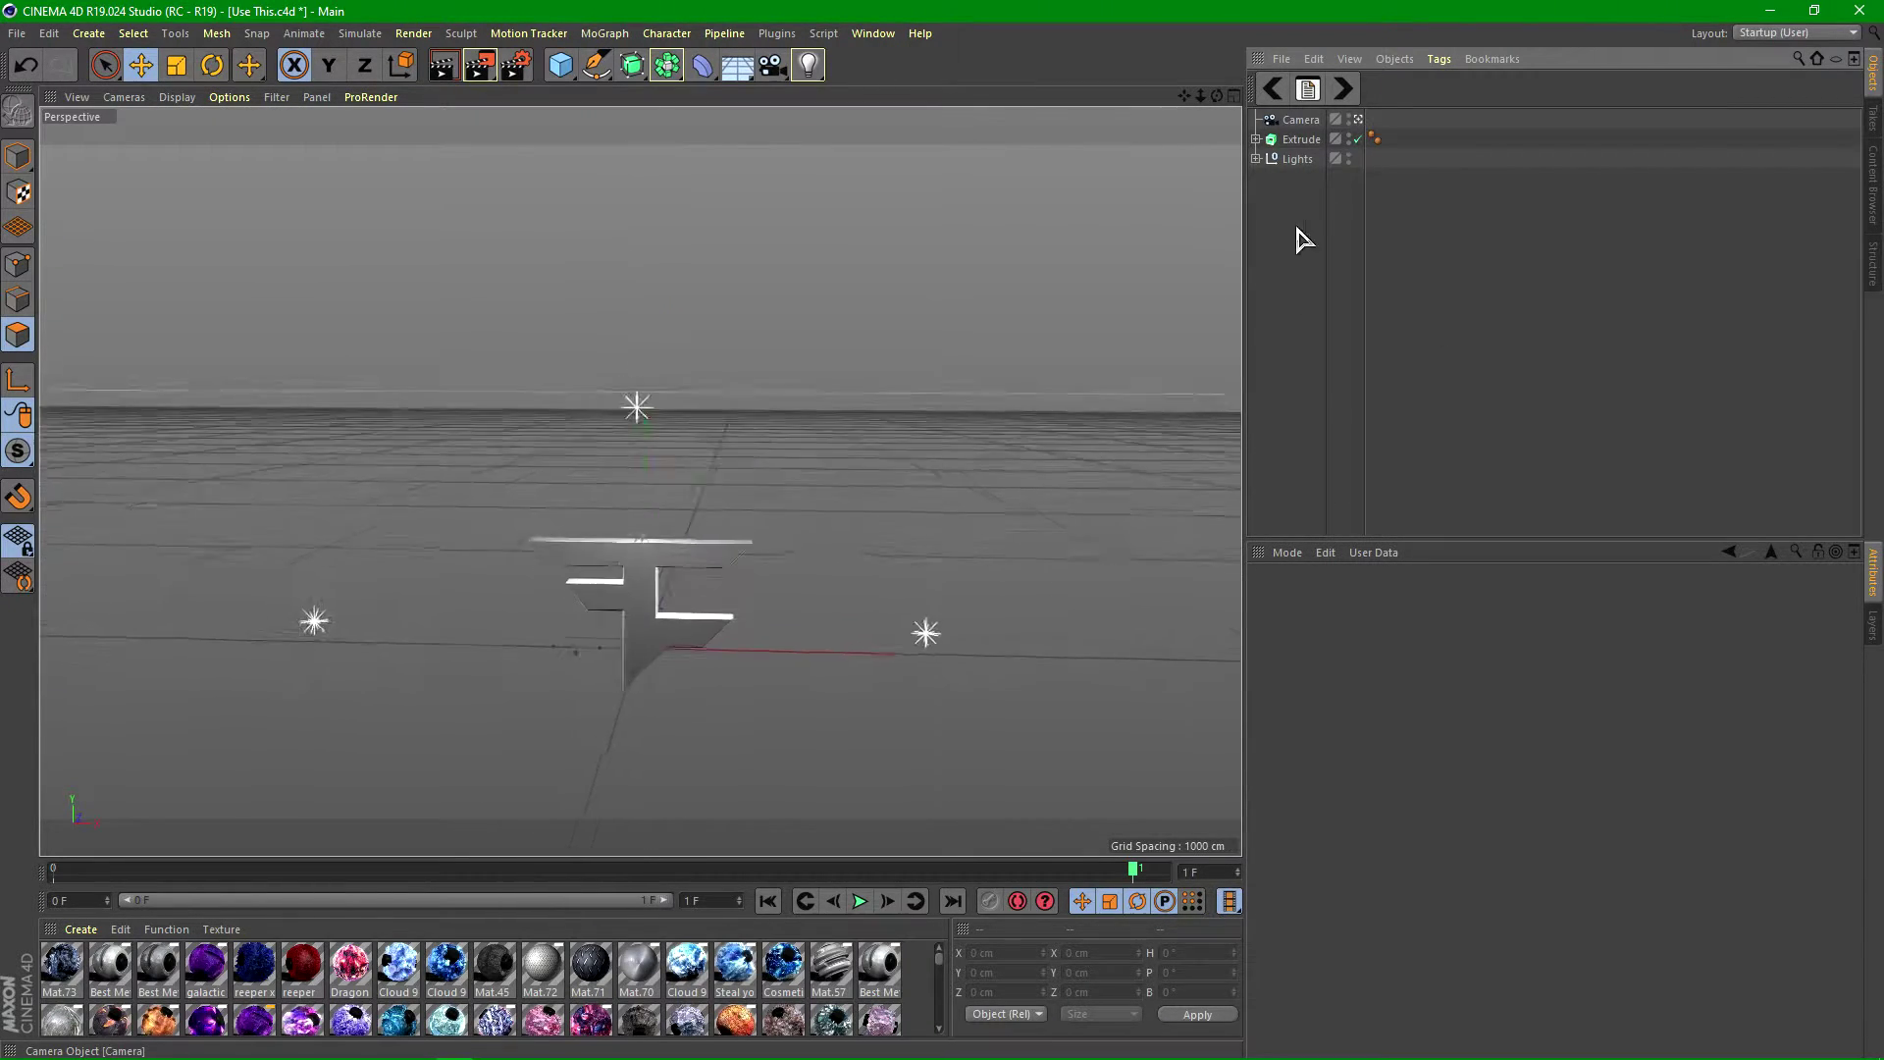
{"action": "mouse_move", "coordinate": [538, 757]}
{"action": "left_mouse_down", "text": "alt"}
{"action": "mouse_move", "coordinate": [614, 705]}
{"action": "mouse_move", "coordinate": [580, 808]}
{"action": "mouse_move", "coordinate": [550, 727]}
{"action": "left_mouse_up", "text": "alt"}
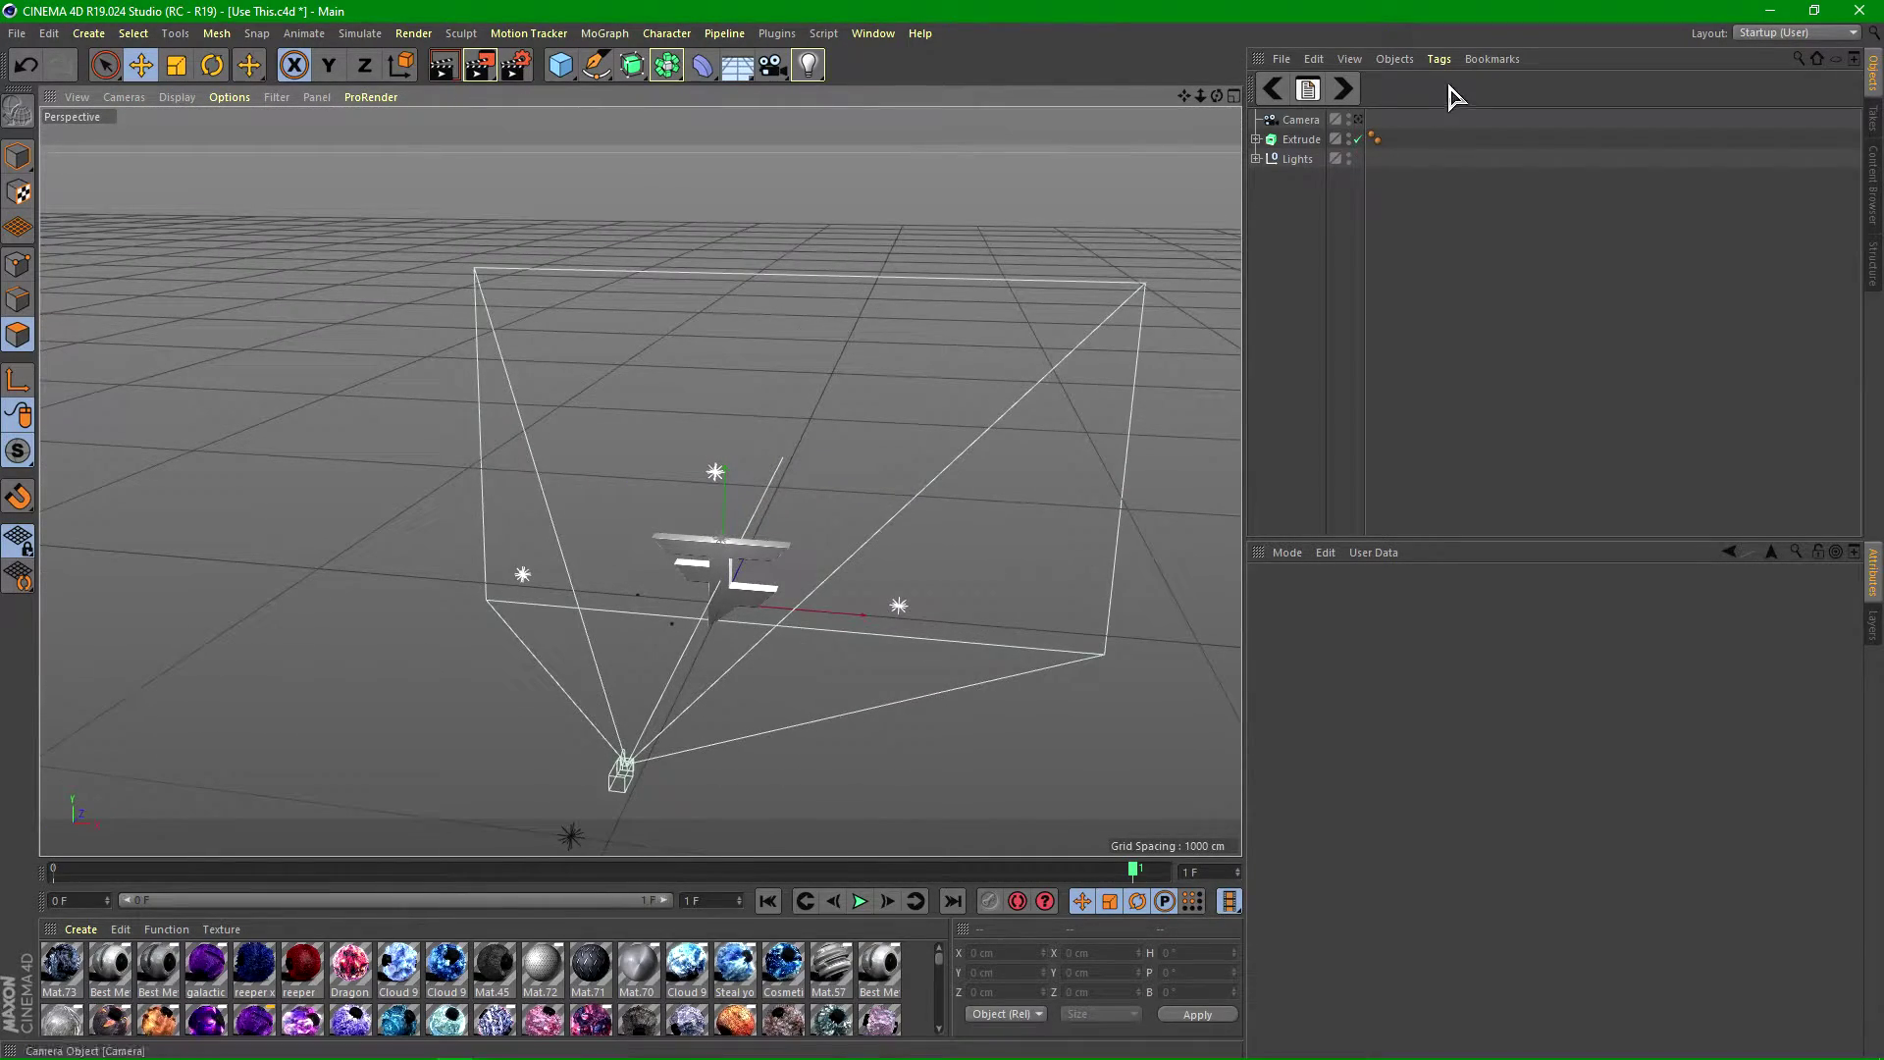
{"action": "left_click", "coordinate": [1358, 119]}
{"action": "left_click", "coordinate": [1305, 121]}
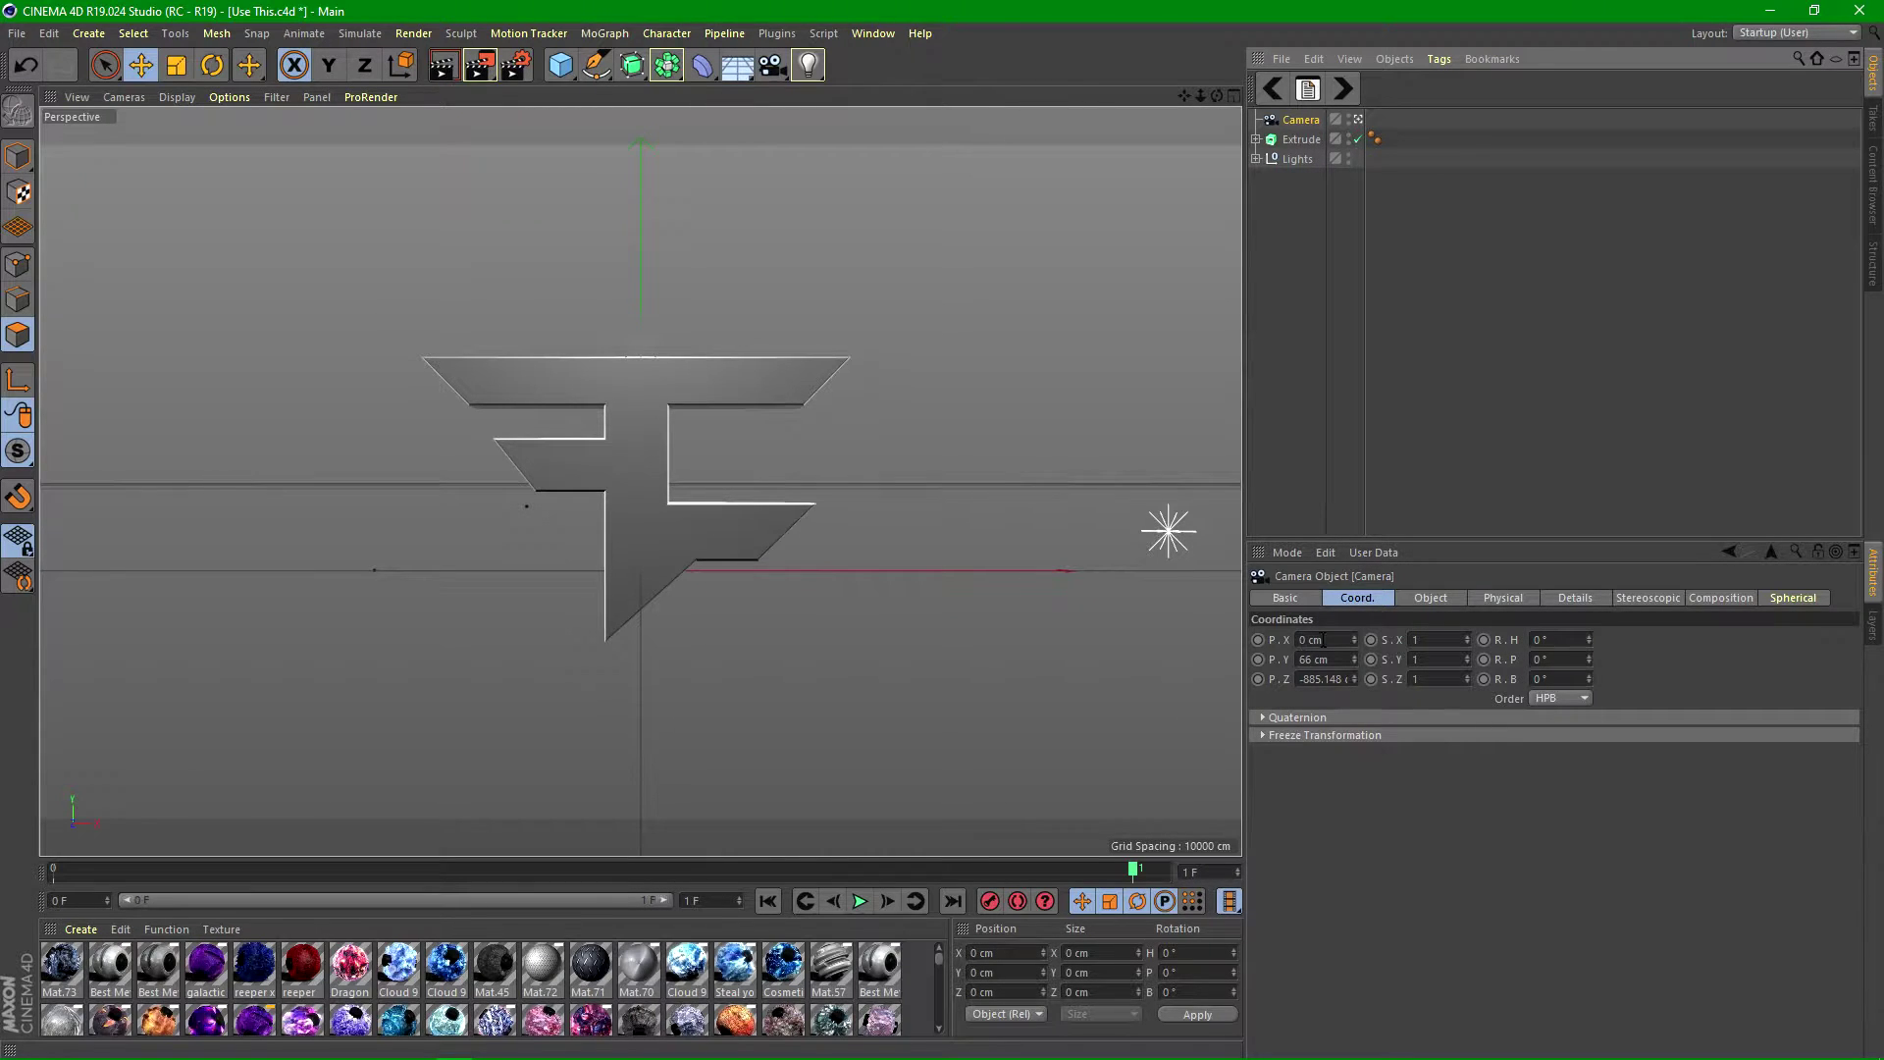
{"action": "left_click", "coordinate": [1302, 140]}
{"action": "left_click", "coordinate": [1302, 119]}
{"action": "left_click", "coordinate": [1311, 139]}
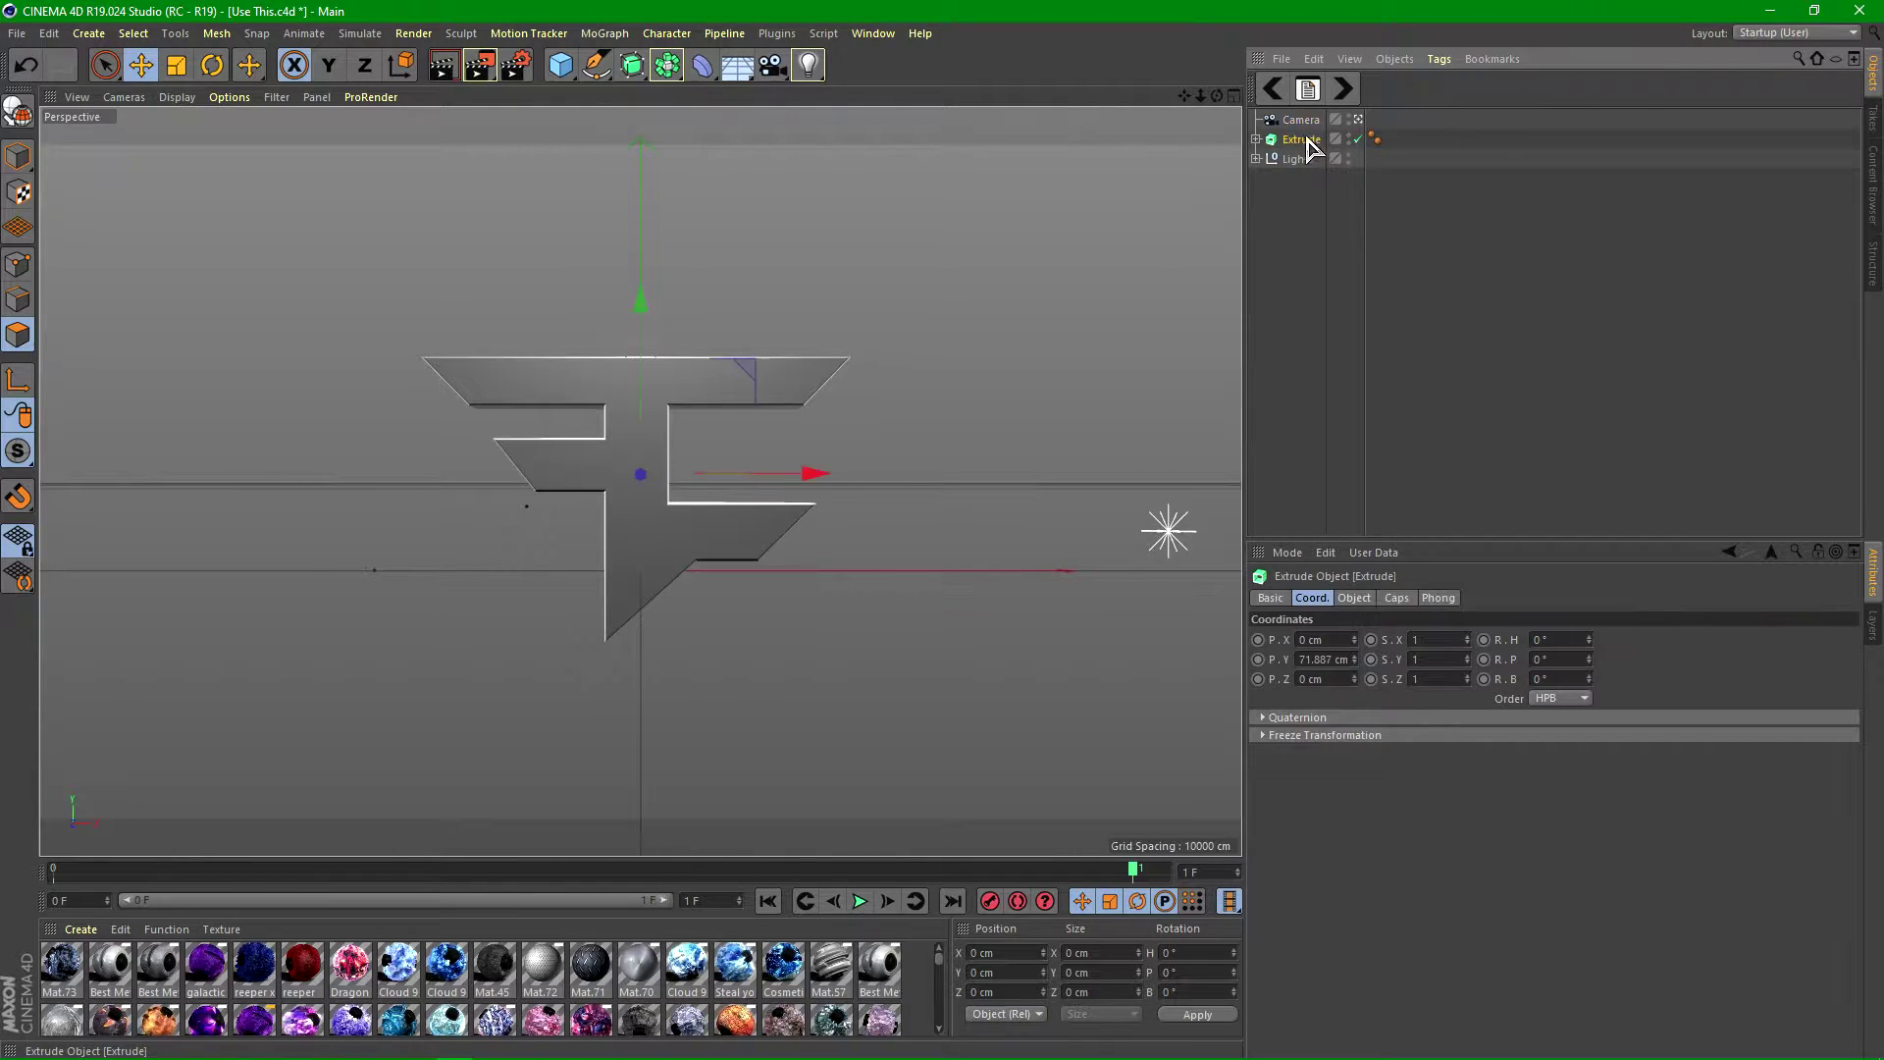
{"action": "left_click", "coordinate": [212, 64]}
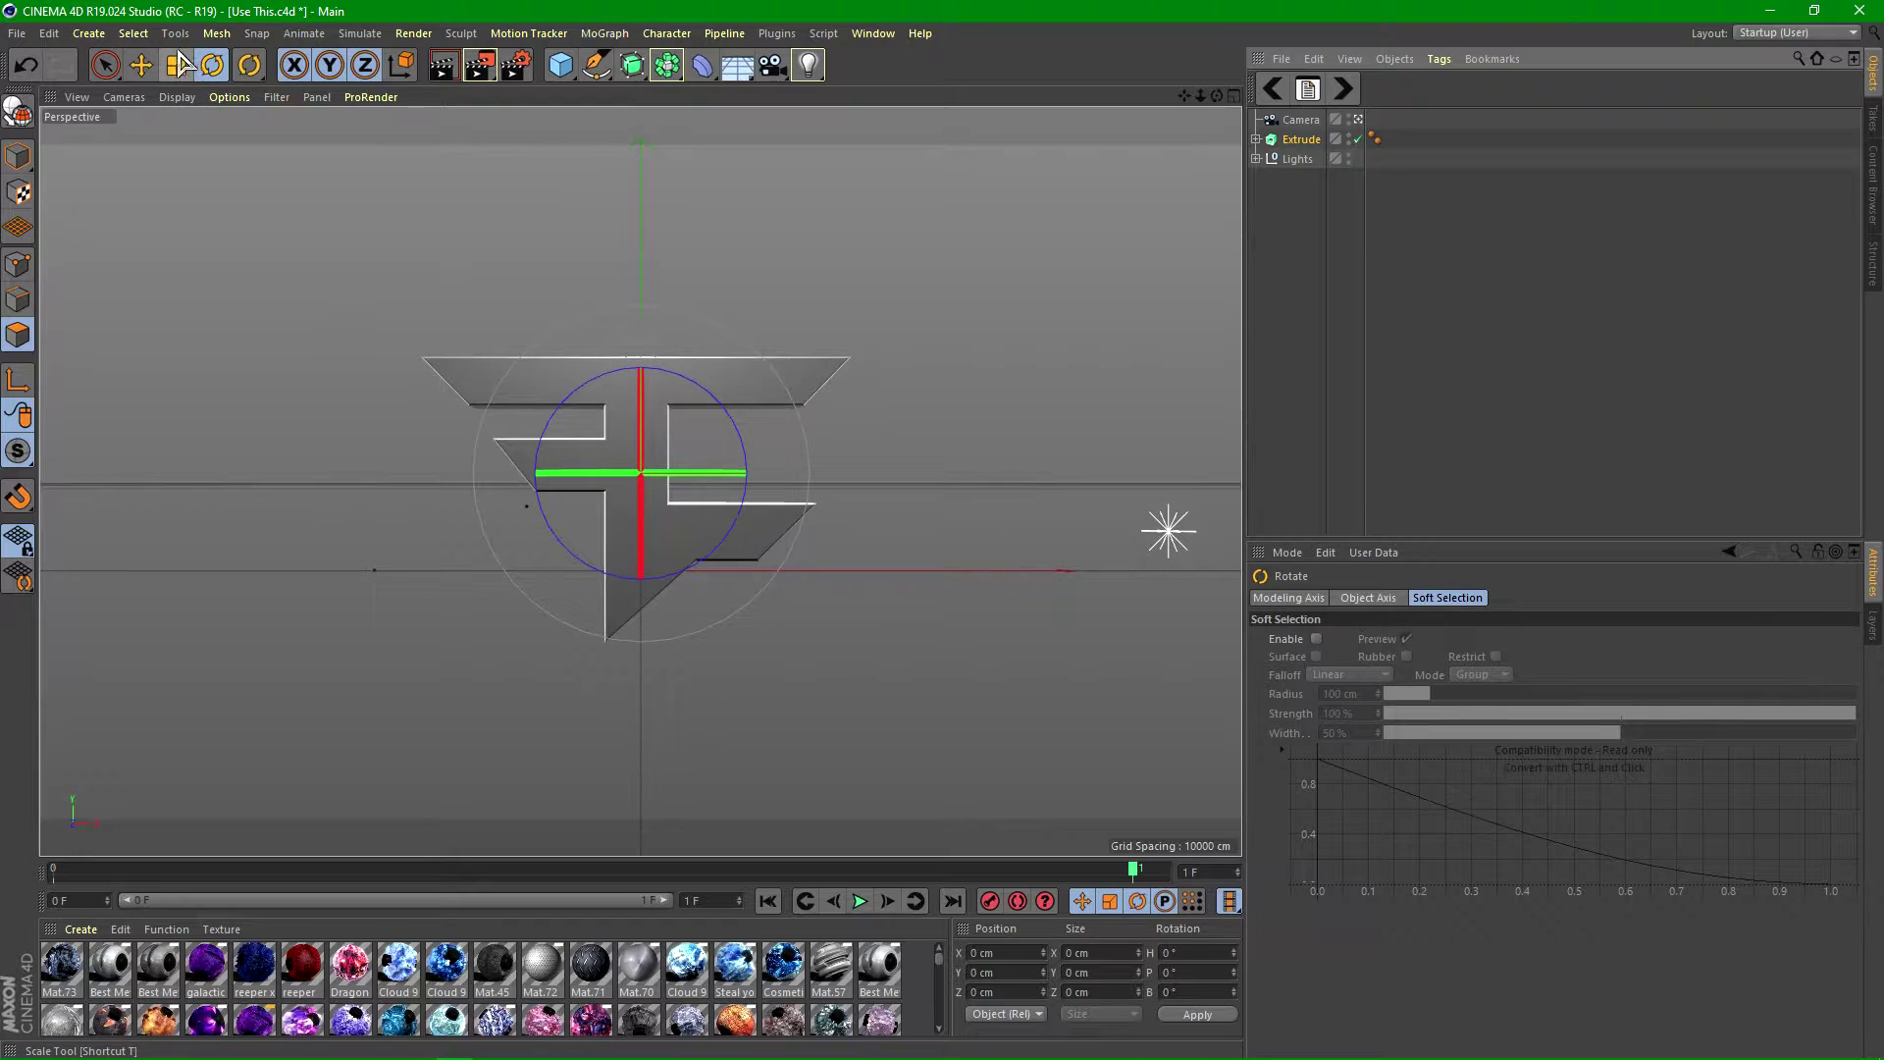
{"action": "left_click_drag", "start_coordinate": [701, 533], "coordinate": [677, 447]}
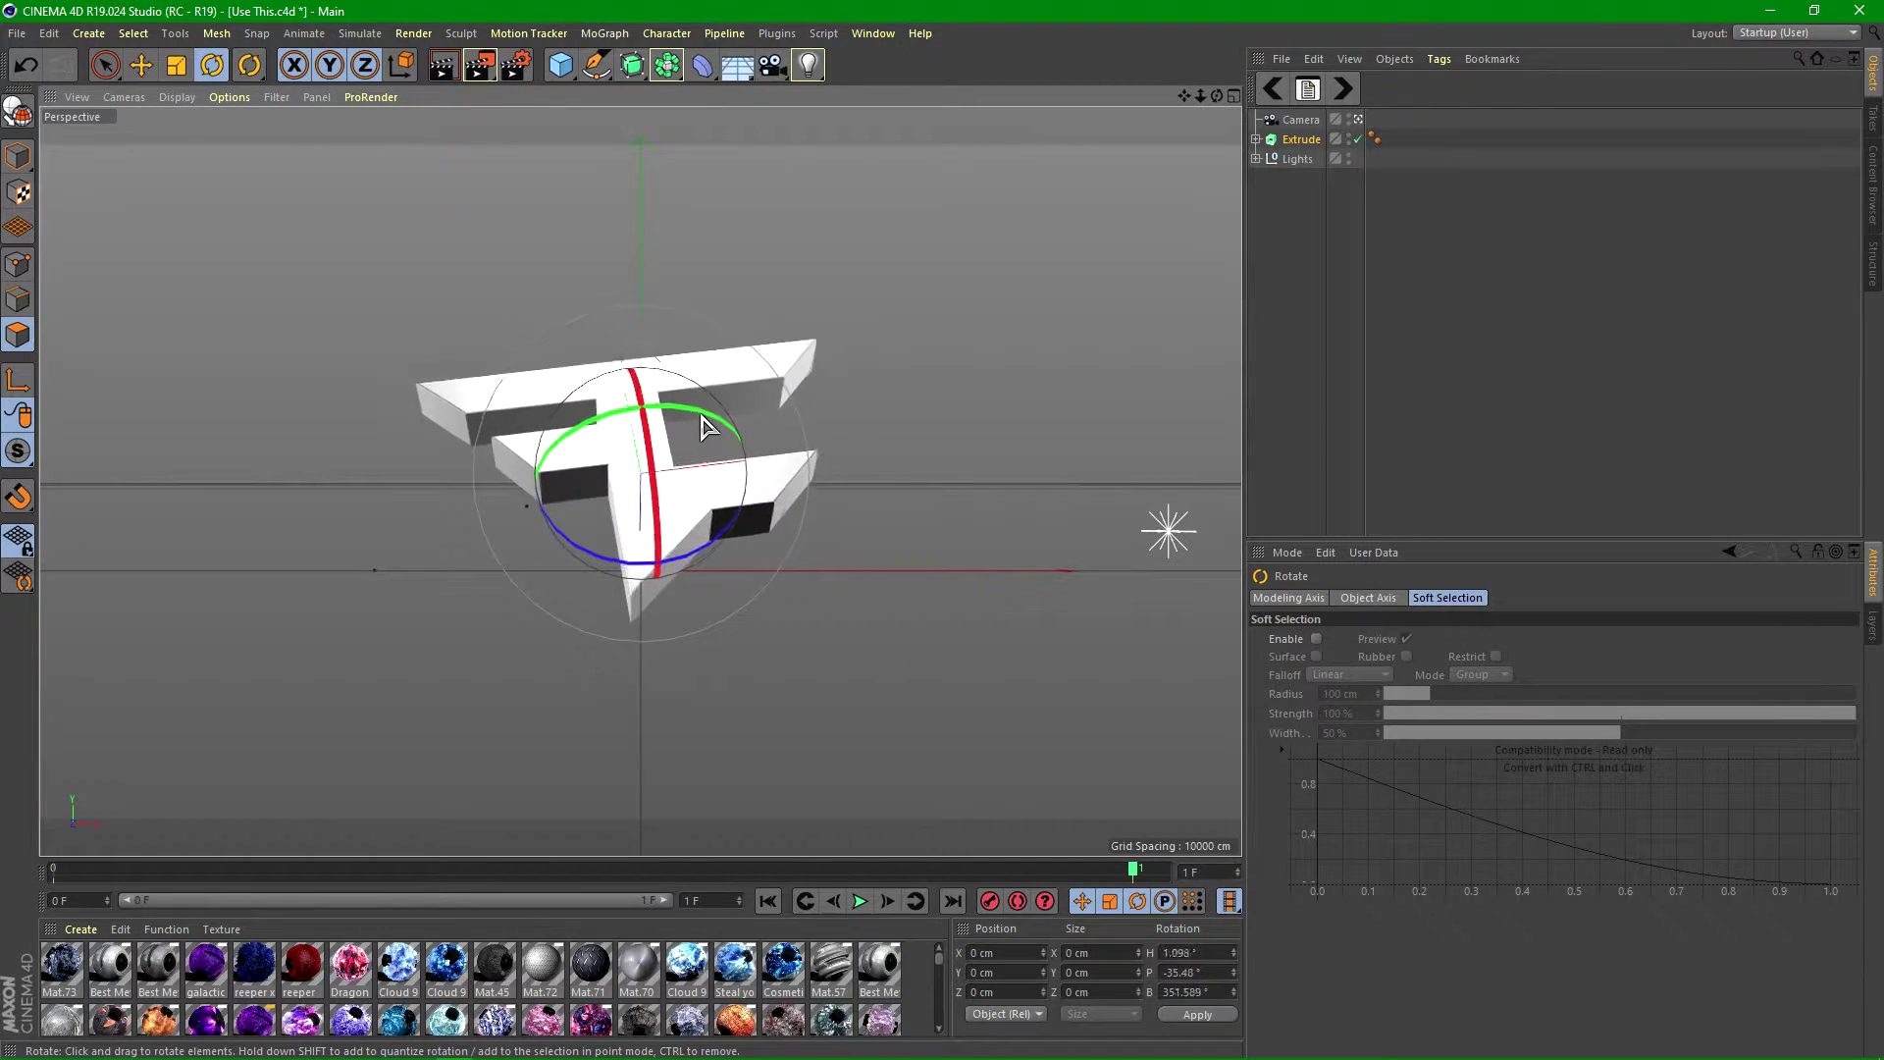
{"action": "key", "text": "ctrl+z"}
- Lower the logo along the Y axis to about 42 cm and lower the camera to re-centre it in the frame
{"action": "left_click", "coordinate": [140, 64]}
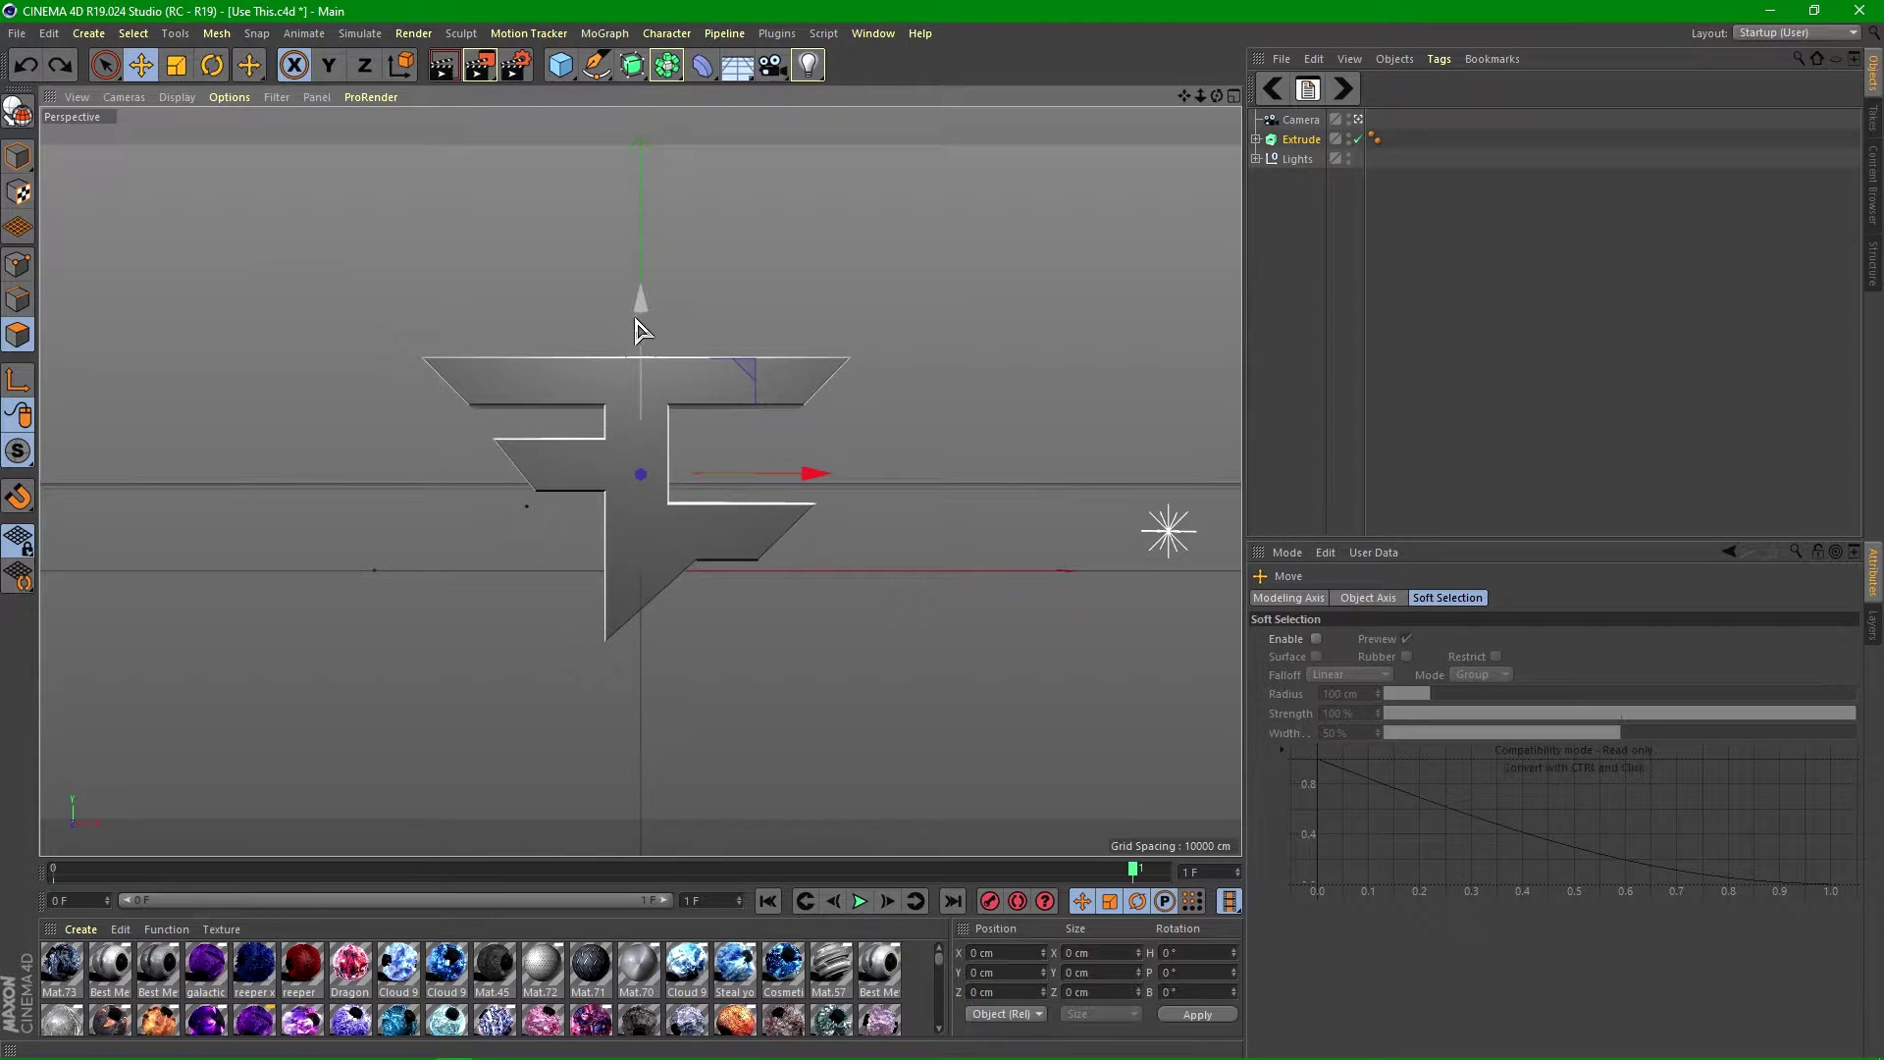
{"action": "left_click_drag", "start_coordinate": [638, 321], "coordinate": [648, 362]}
{"action": "left_click", "coordinate": [1303, 122]}
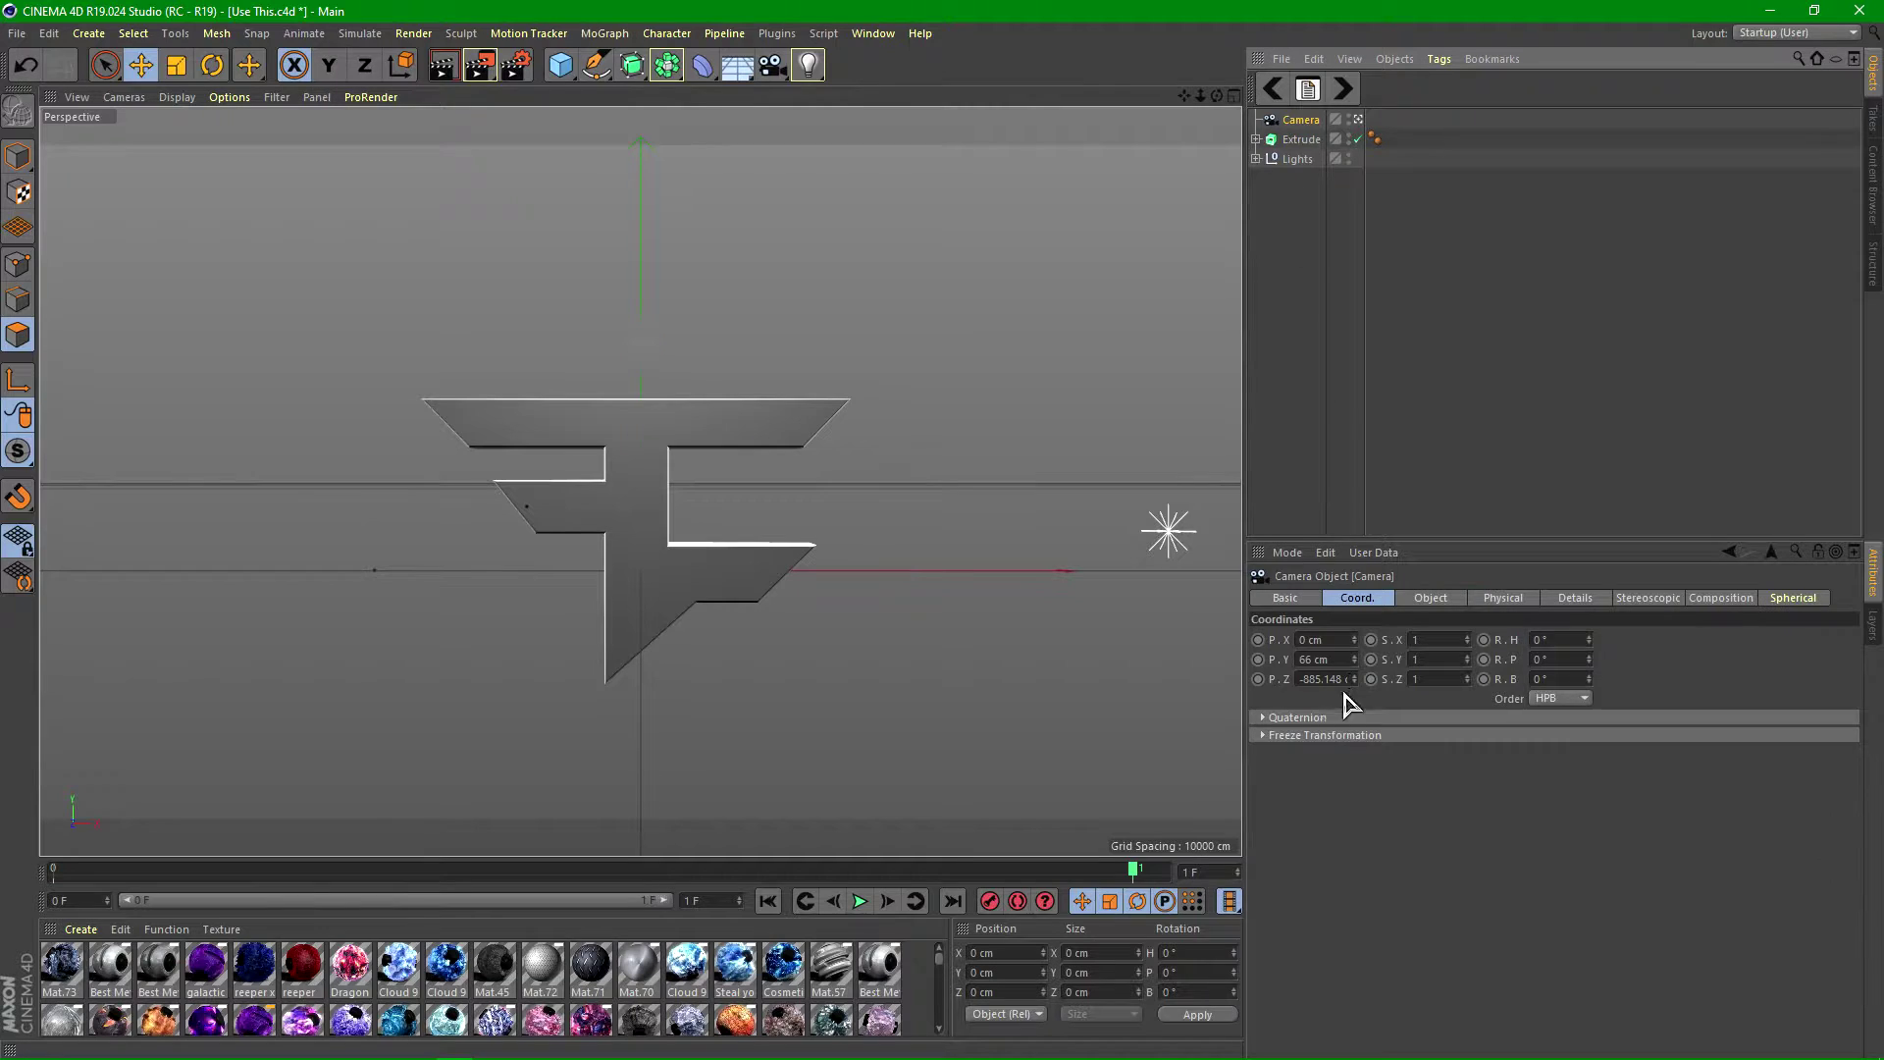
{"action": "left_click_drag", "start_coordinate": [1356, 662], "coordinate": [1356, 684]}
- Try rotating the logo freely around its axes in the camera view and undo the rotations
{"action": "left_click", "coordinate": [1301, 139]}
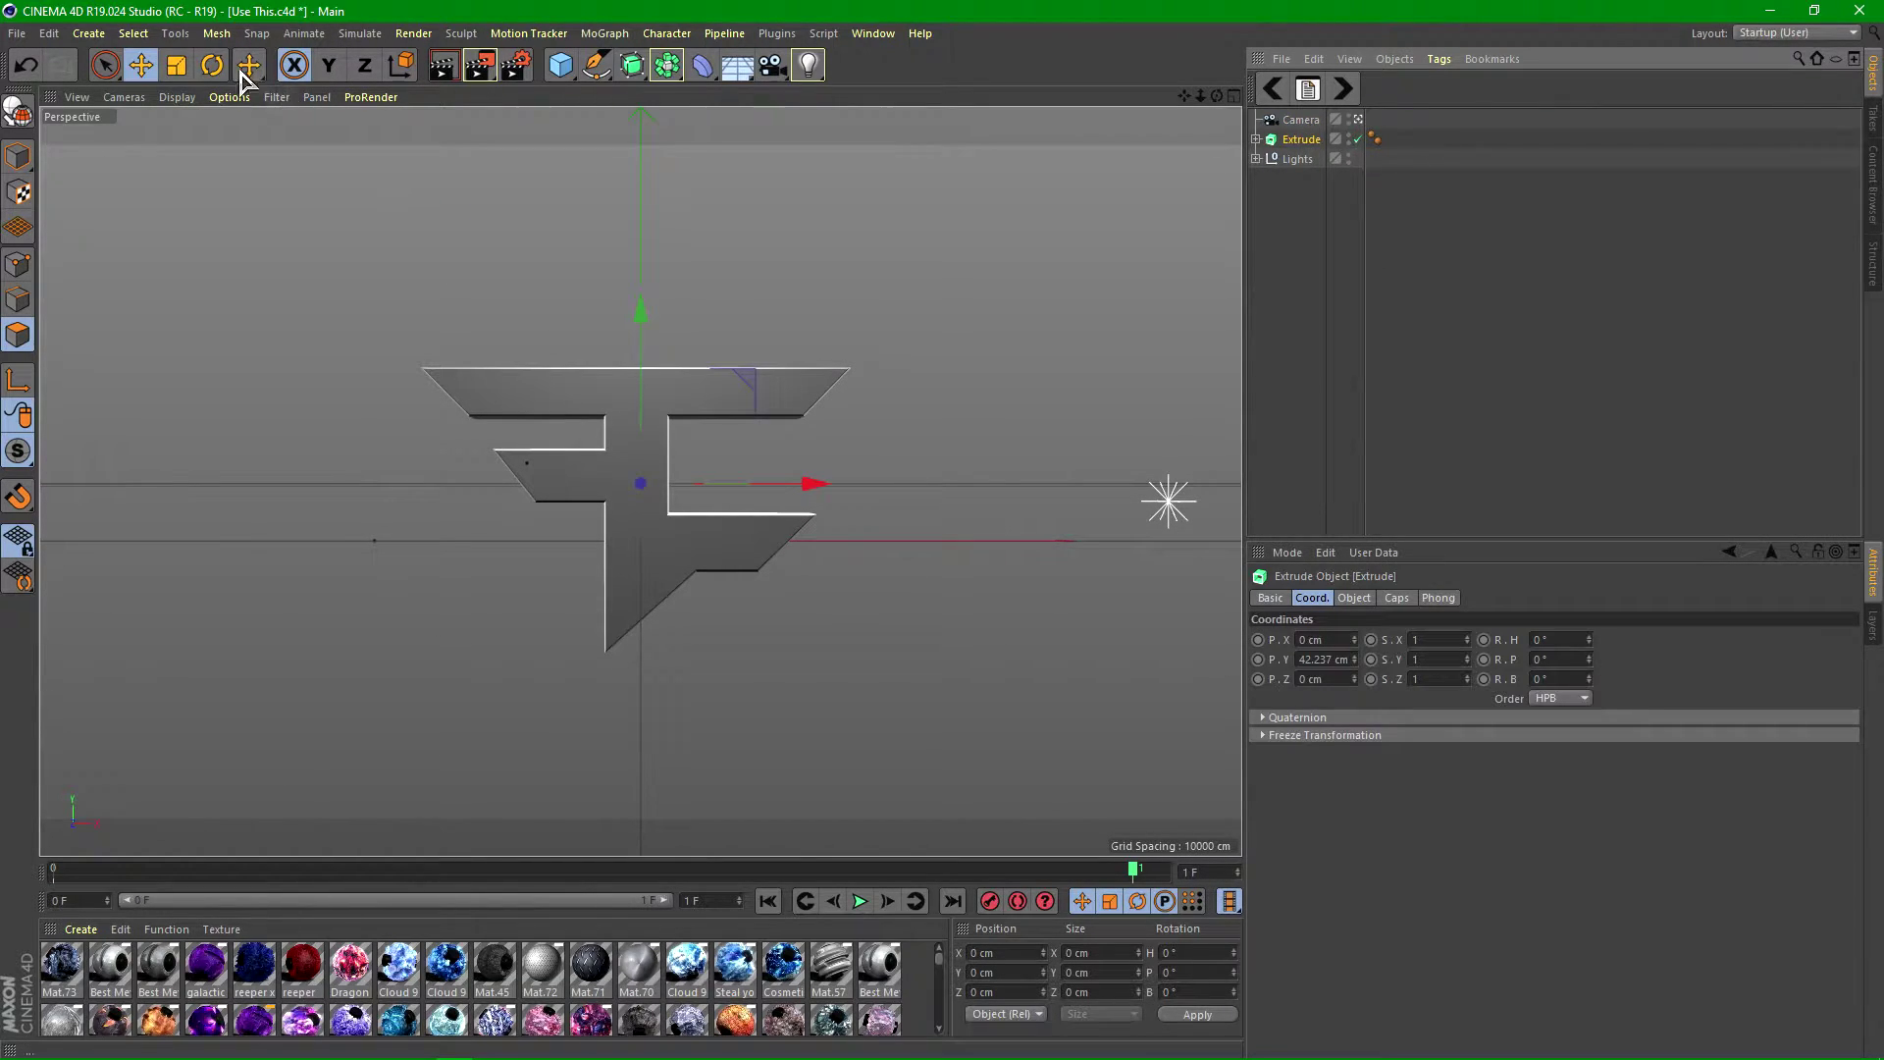
{"action": "left_click", "coordinate": [211, 66]}
{"action": "left_click_drag", "start_coordinate": [643, 505], "coordinate": [666, 448]}
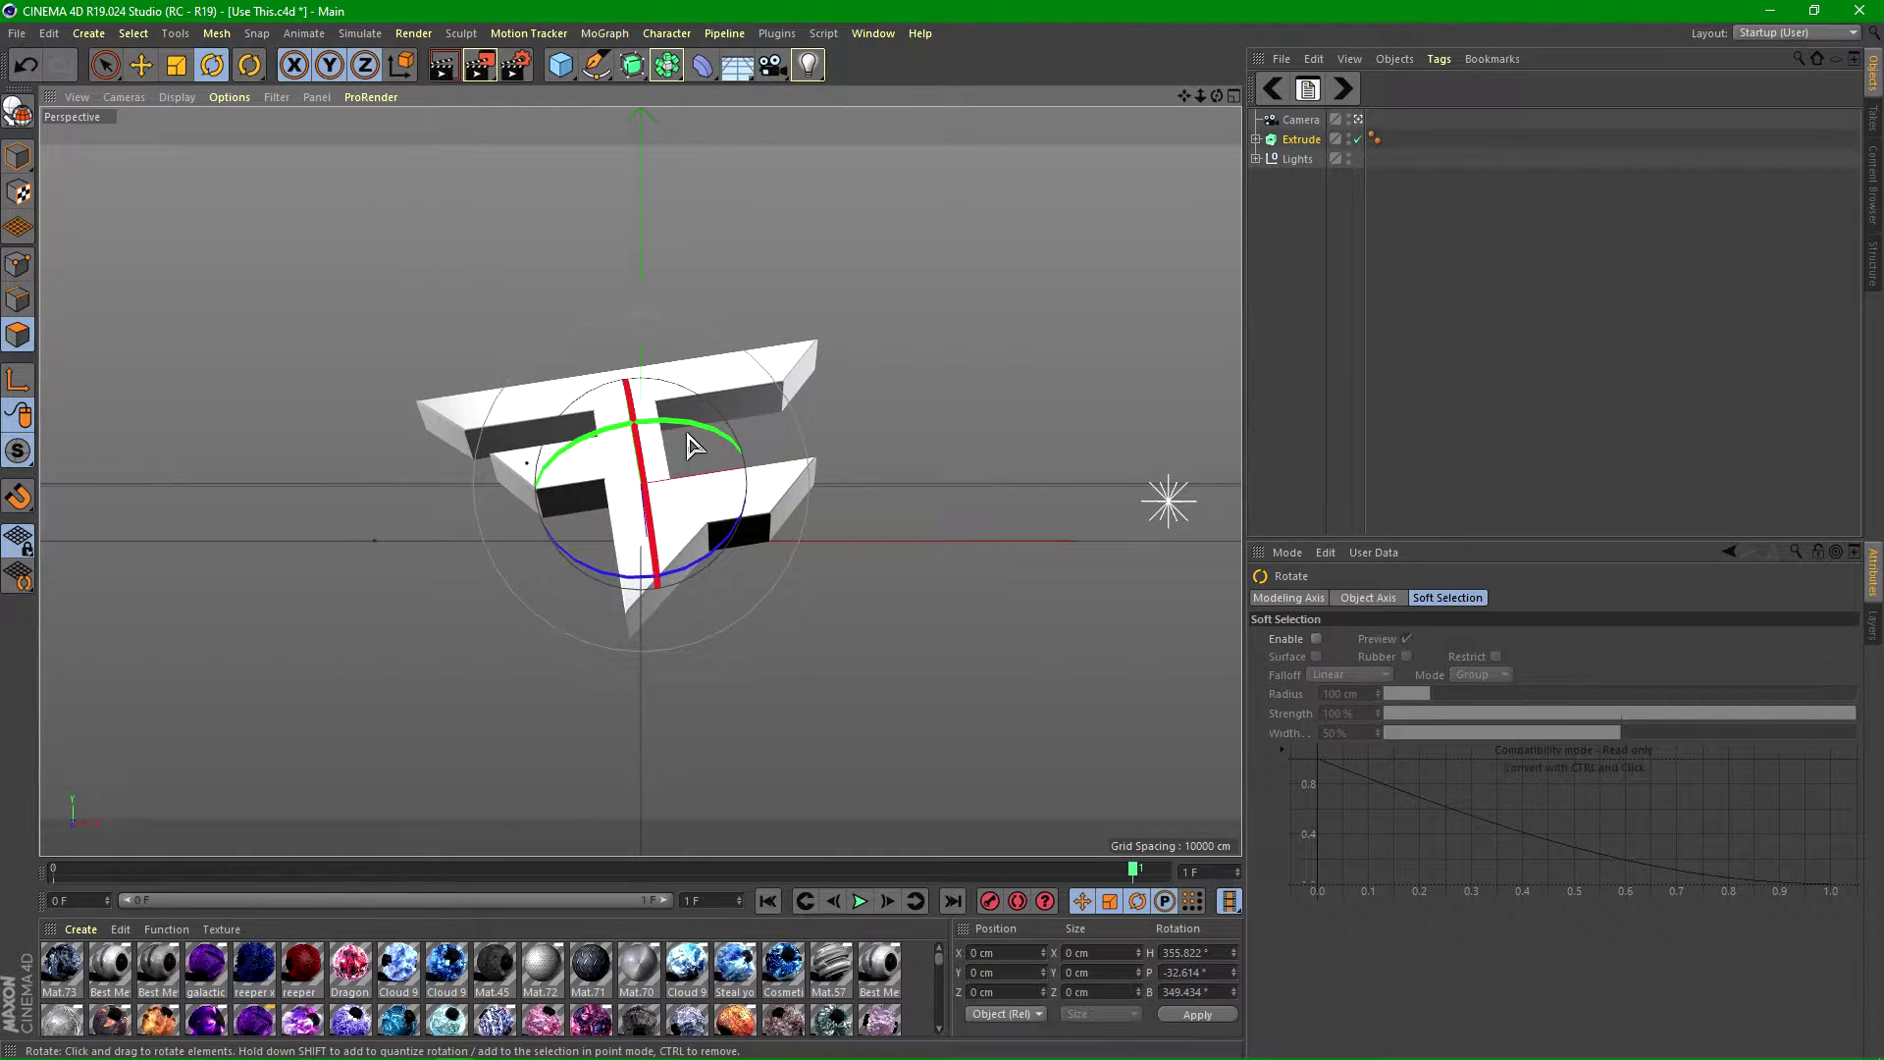
{"action": "left_click_drag", "start_coordinate": [685, 447], "coordinate": [690, 387]}
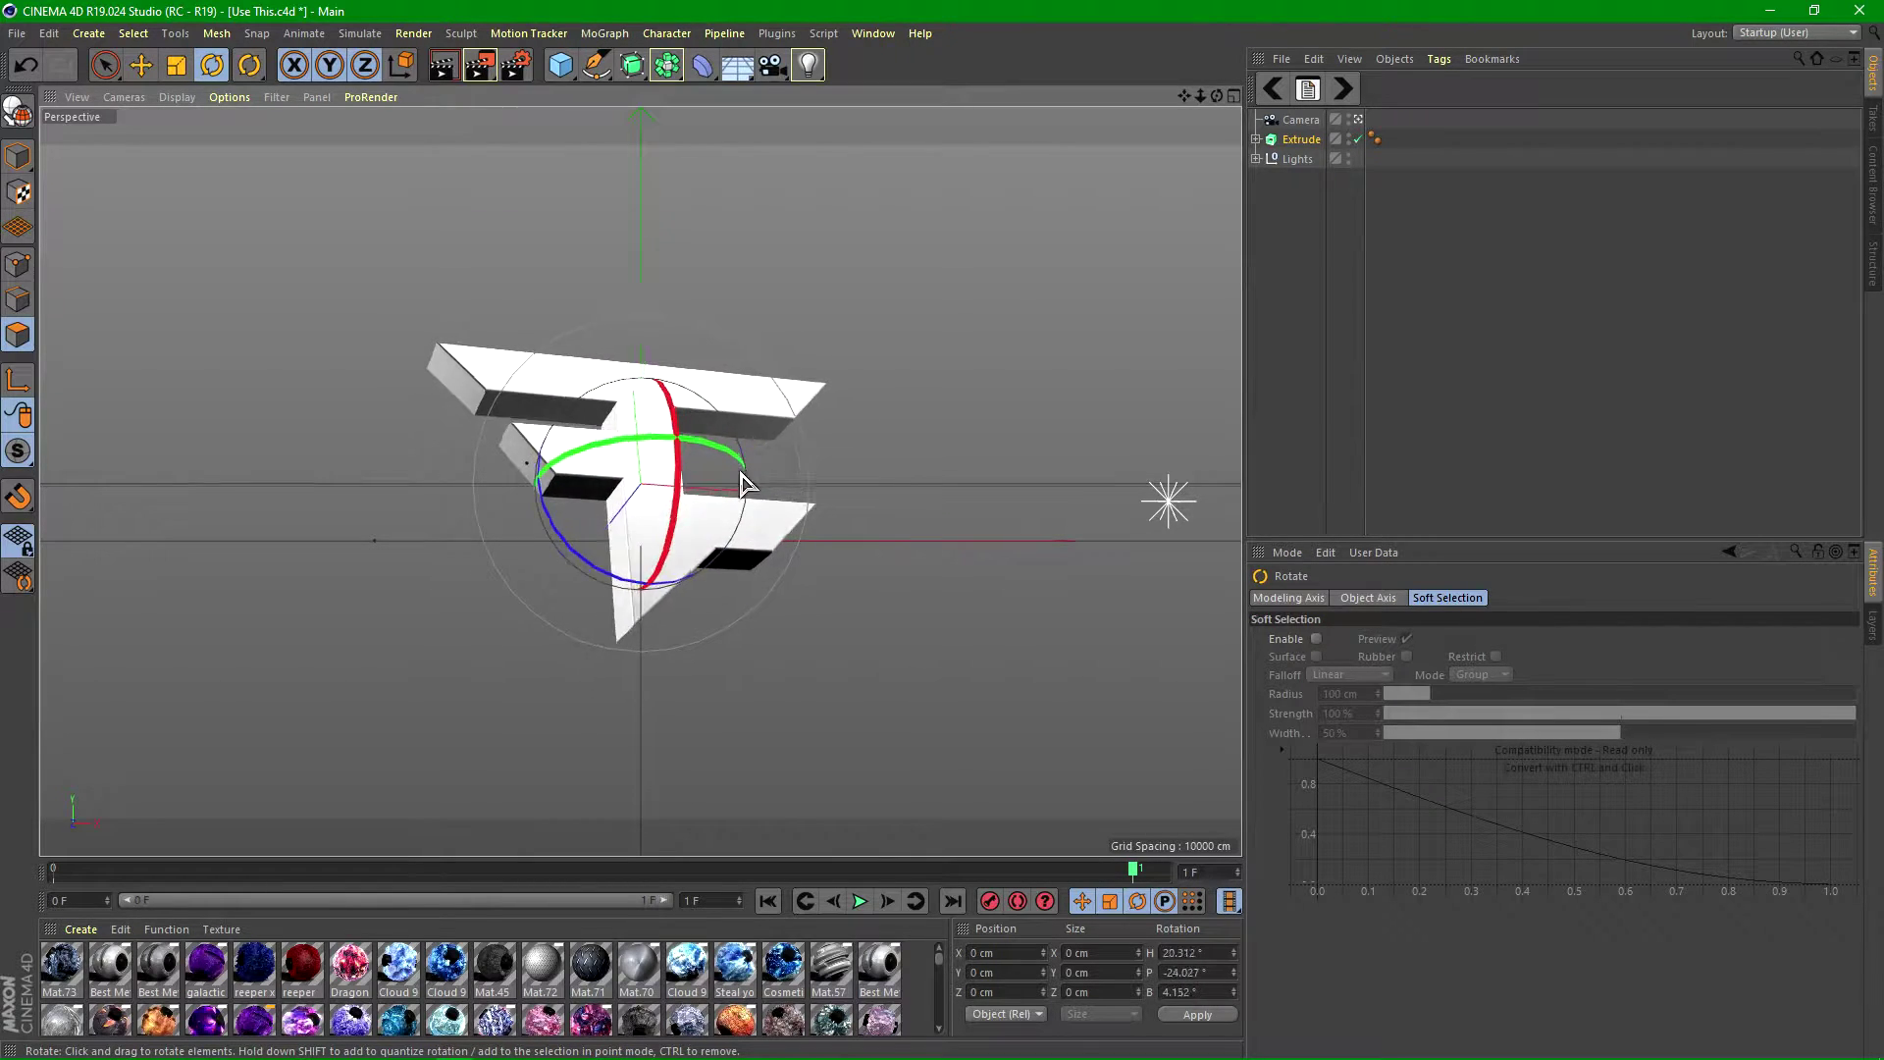
{"action": "left_click_drag", "start_coordinate": [748, 481], "coordinate": [629, 458]}
{"action": "key", "text": "ctrl+z"}
{"action": "key", "text": "ctrl+z"}
{"action": "key", "text": "ctrl+z"}
{"action": "key", "text": "ctrl+z"}
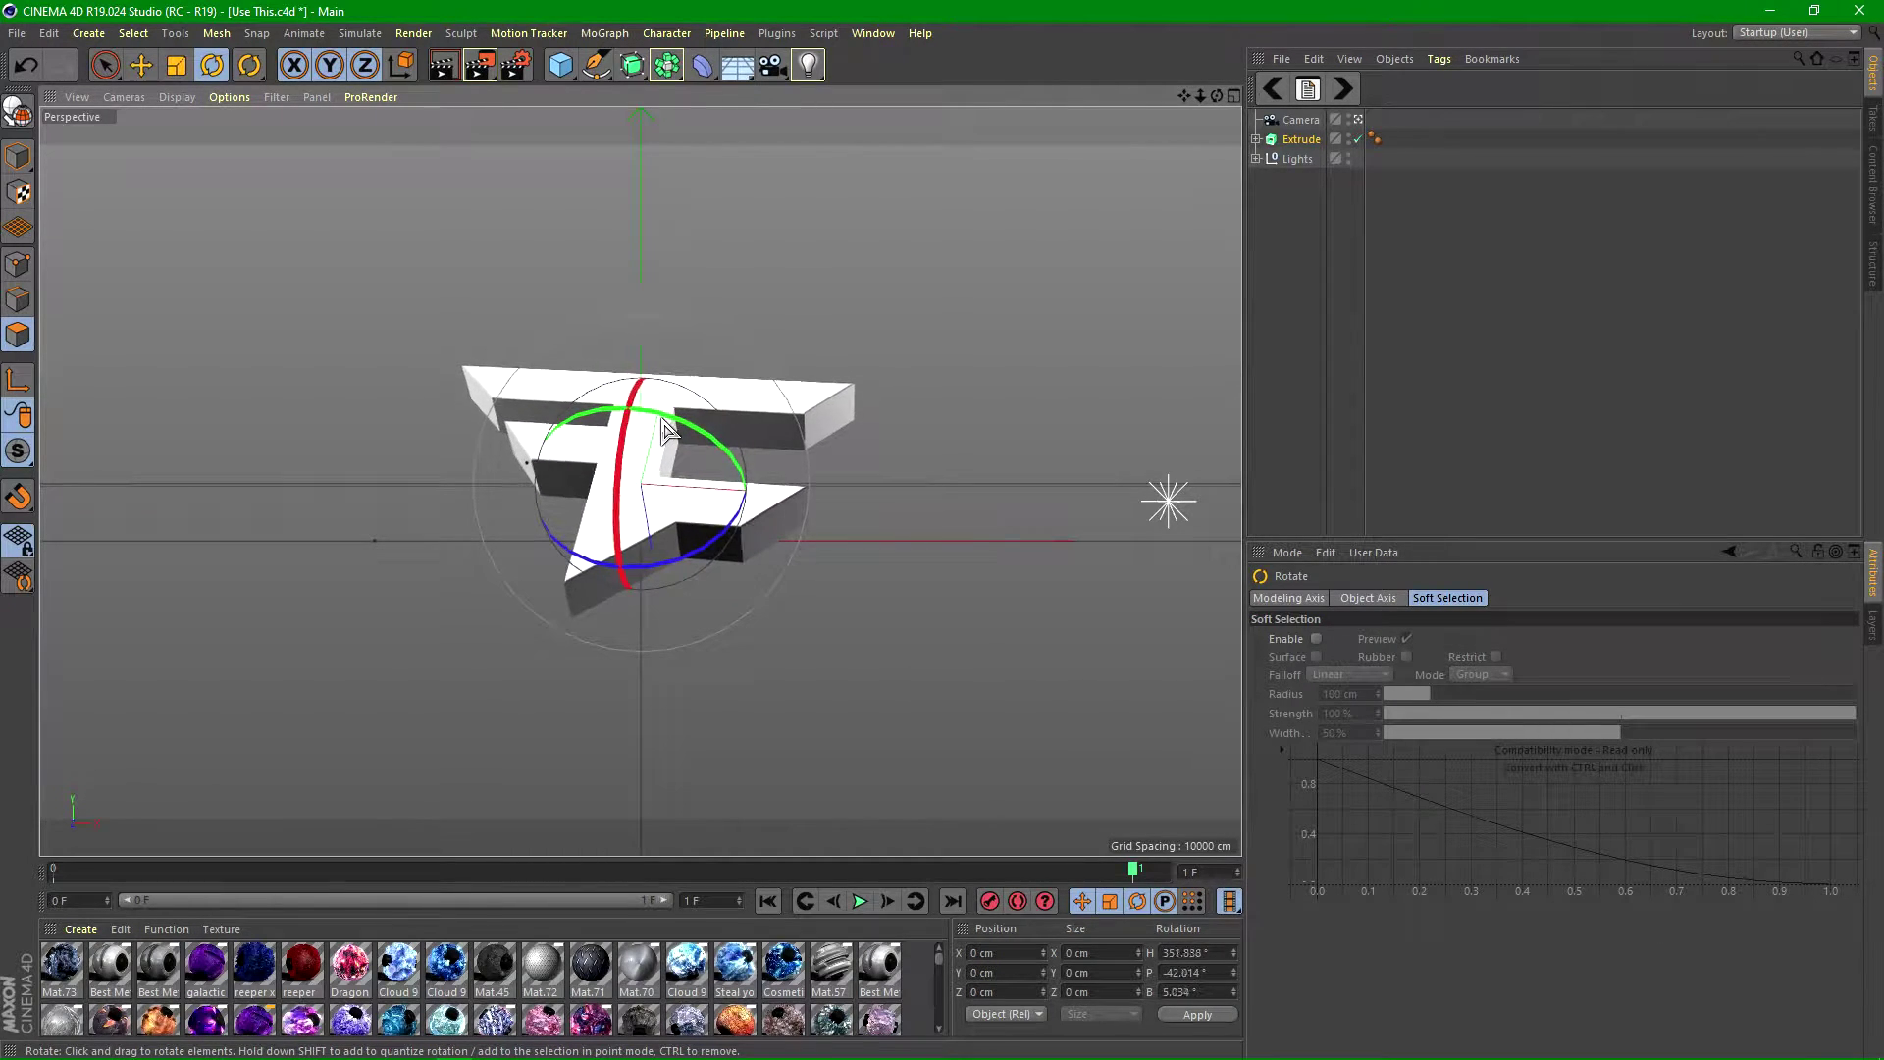
- Rotate the logo to about H 16°, P -36°, B 4.4° and deselect it
{"action": "left_click_drag", "start_coordinate": [724, 556], "coordinate": [722, 442]}
{"action": "left_click", "coordinate": [1278, 412]}
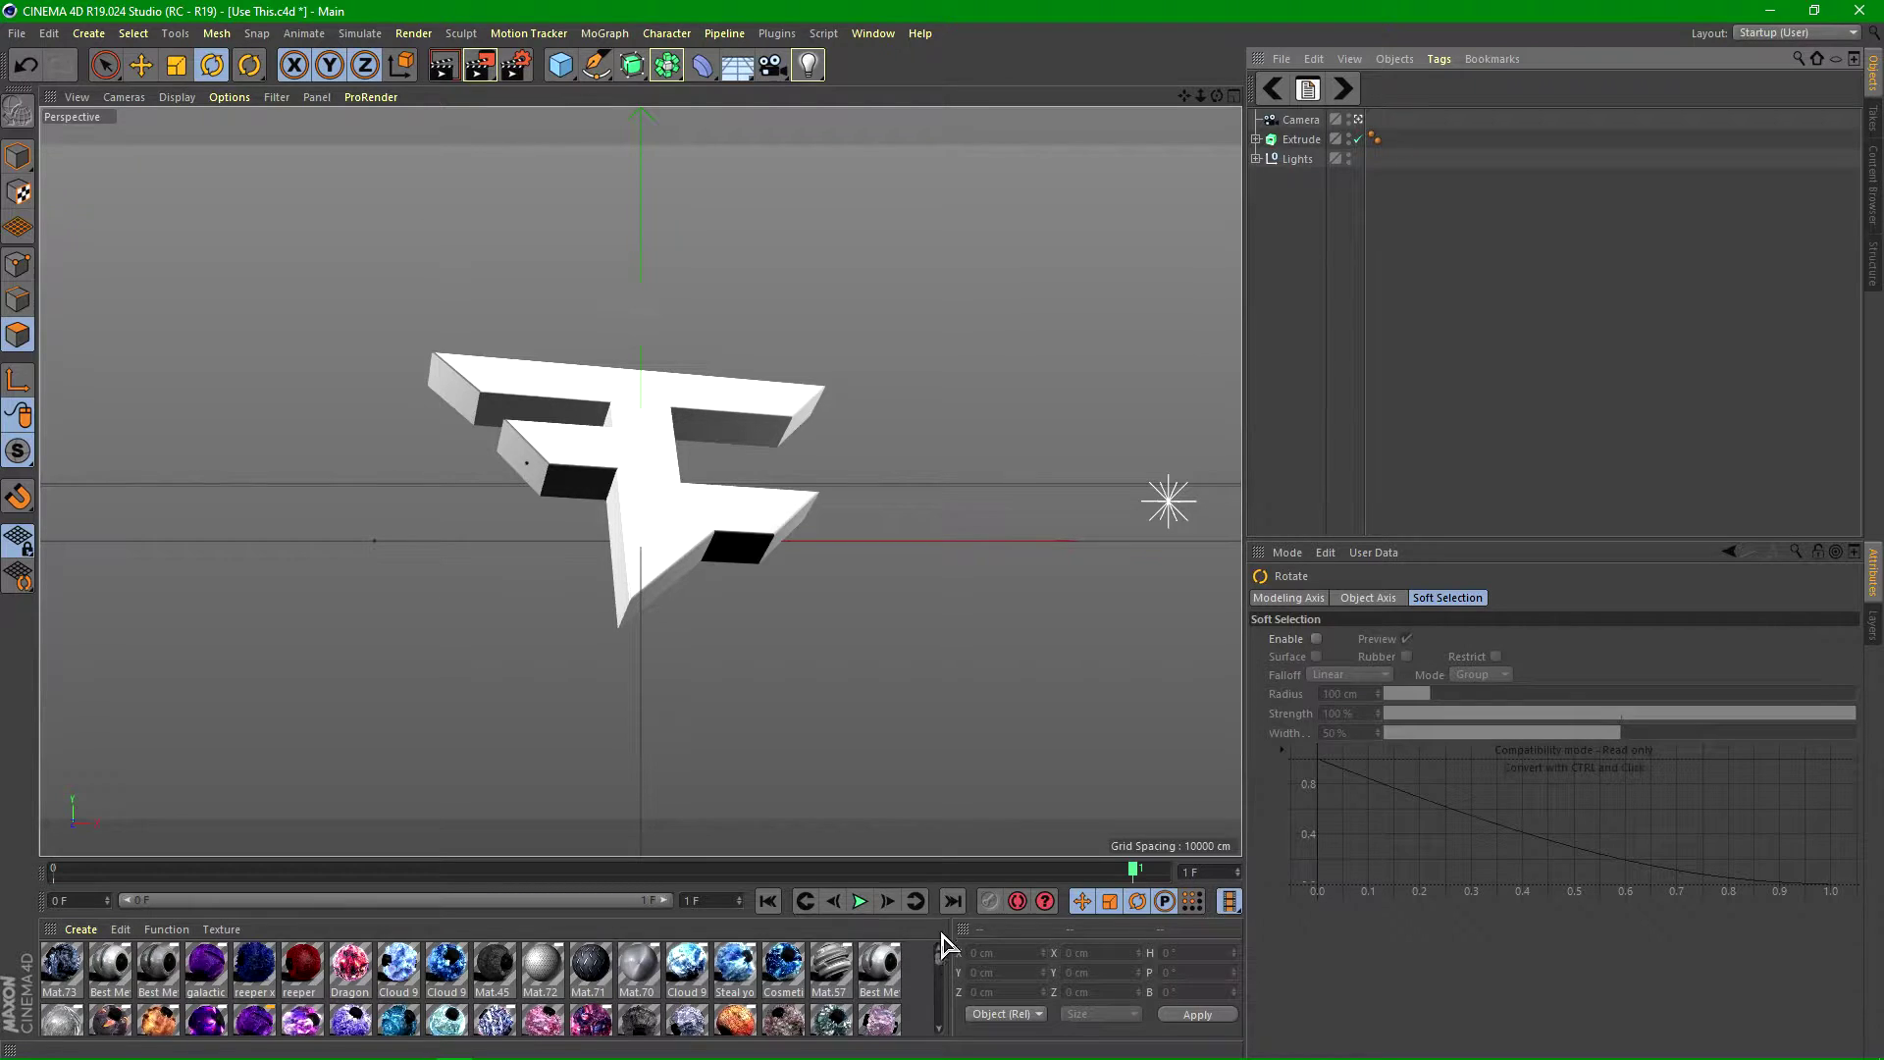
- Compare the carbon fiber materials in an enlarged material list and apply Mat.64 to the Extrude object
{"action": "left_click_drag", "start_coordinate": [928, 860], "coordinate": [964, 514]}
{"action": "left_click", "coordinate": [878, 800]}
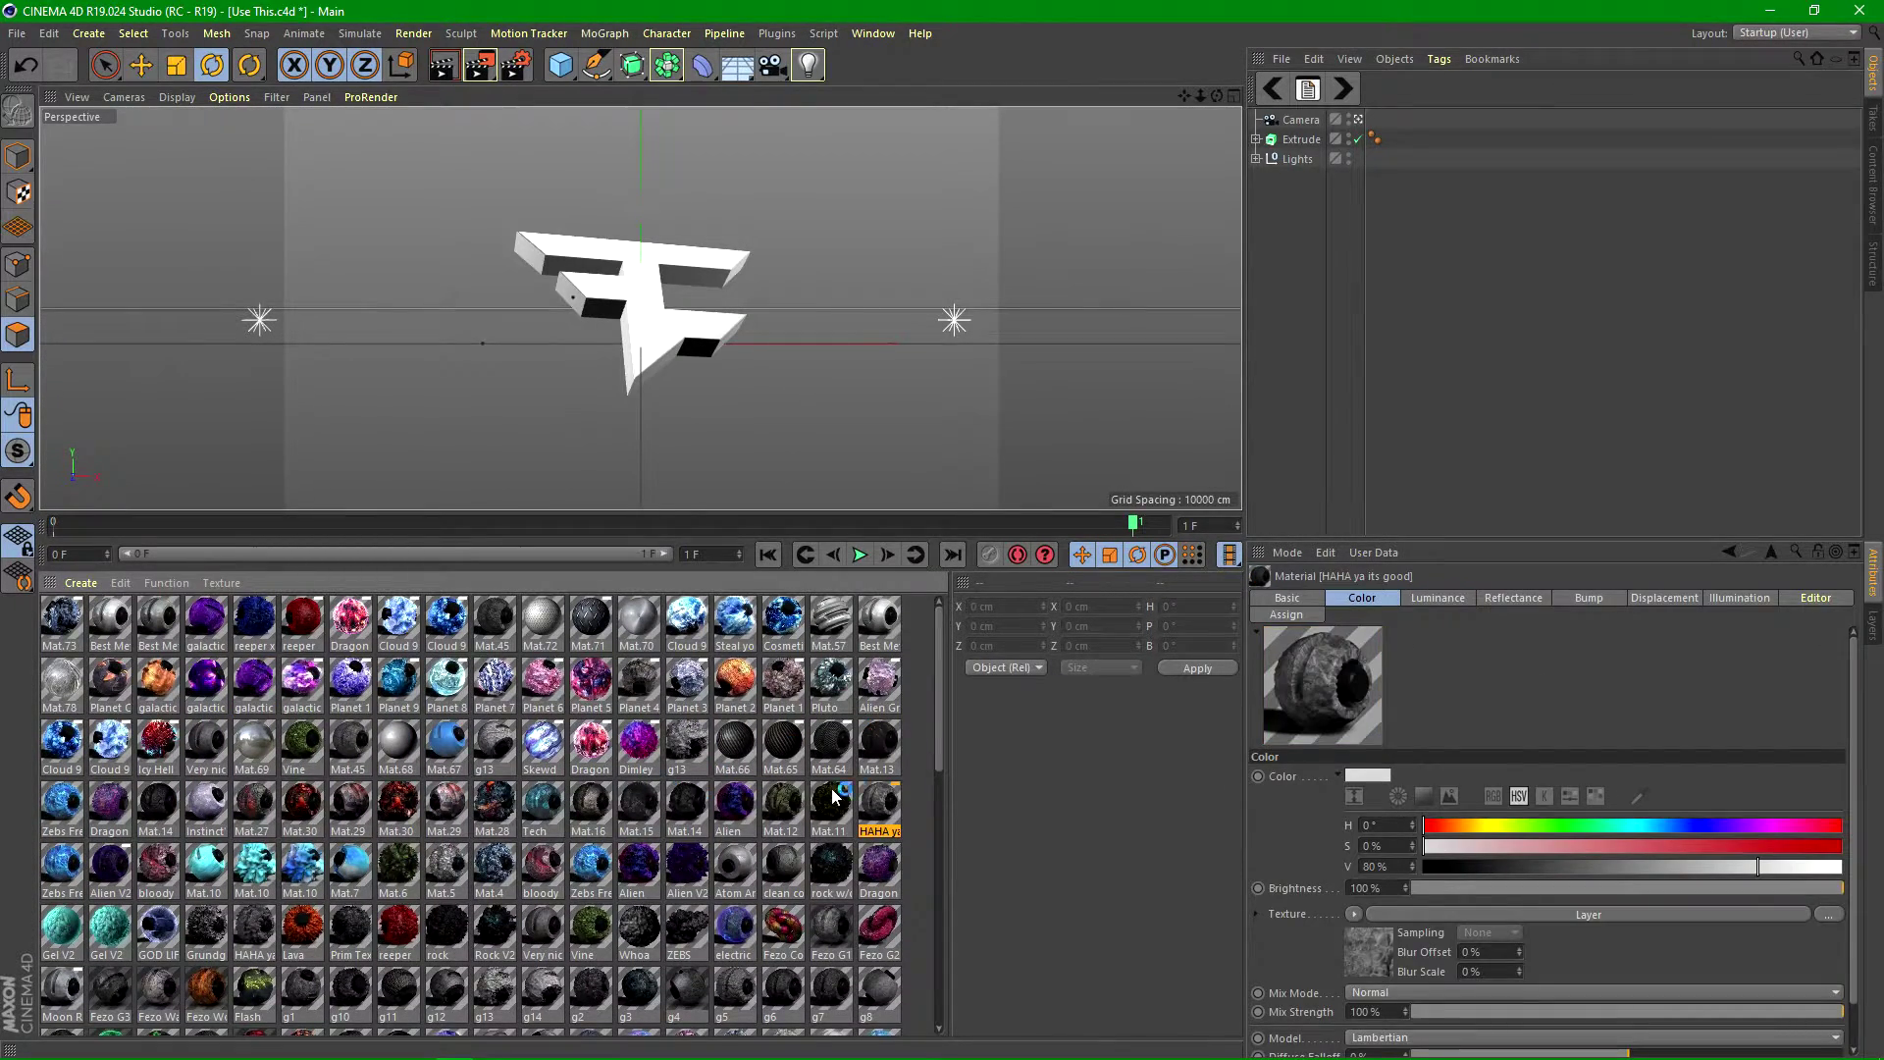
{"action": "left_click", "coordinate": [876, 744]}
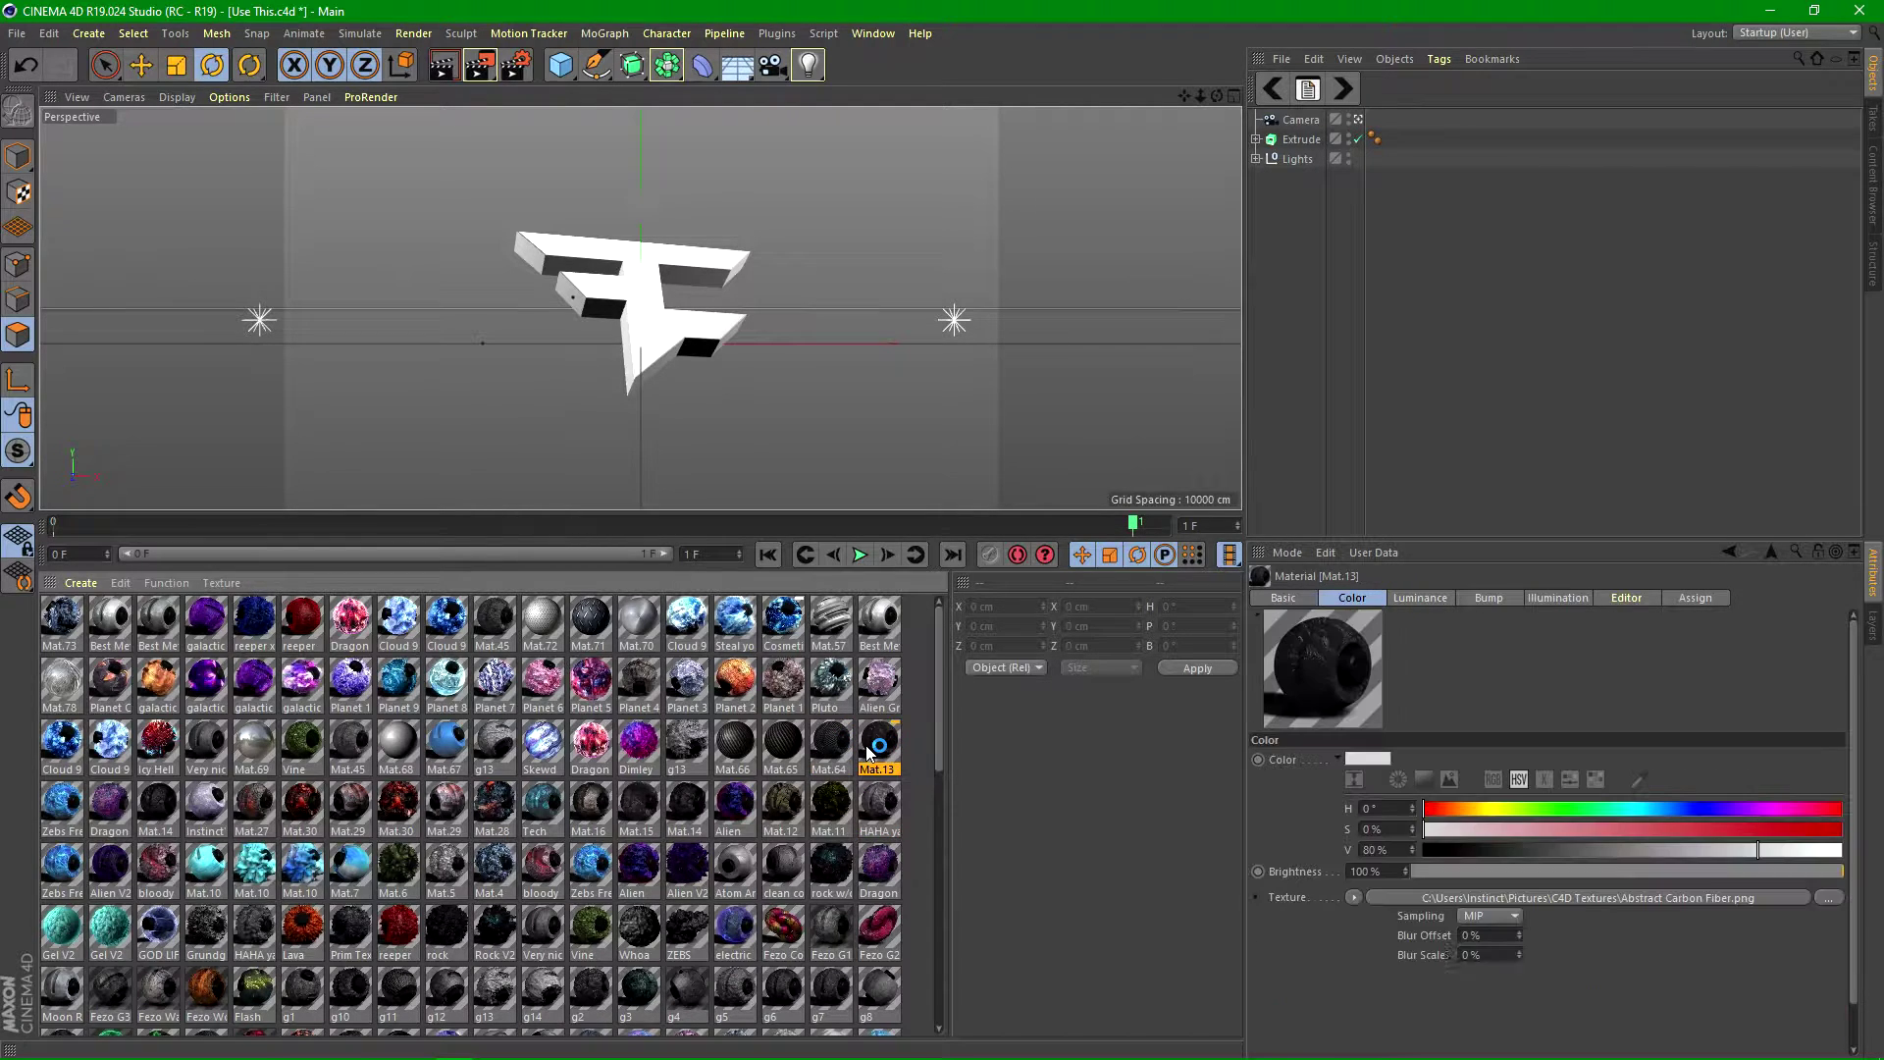
{"action": "left_click", "coordinate": [736, 751]}
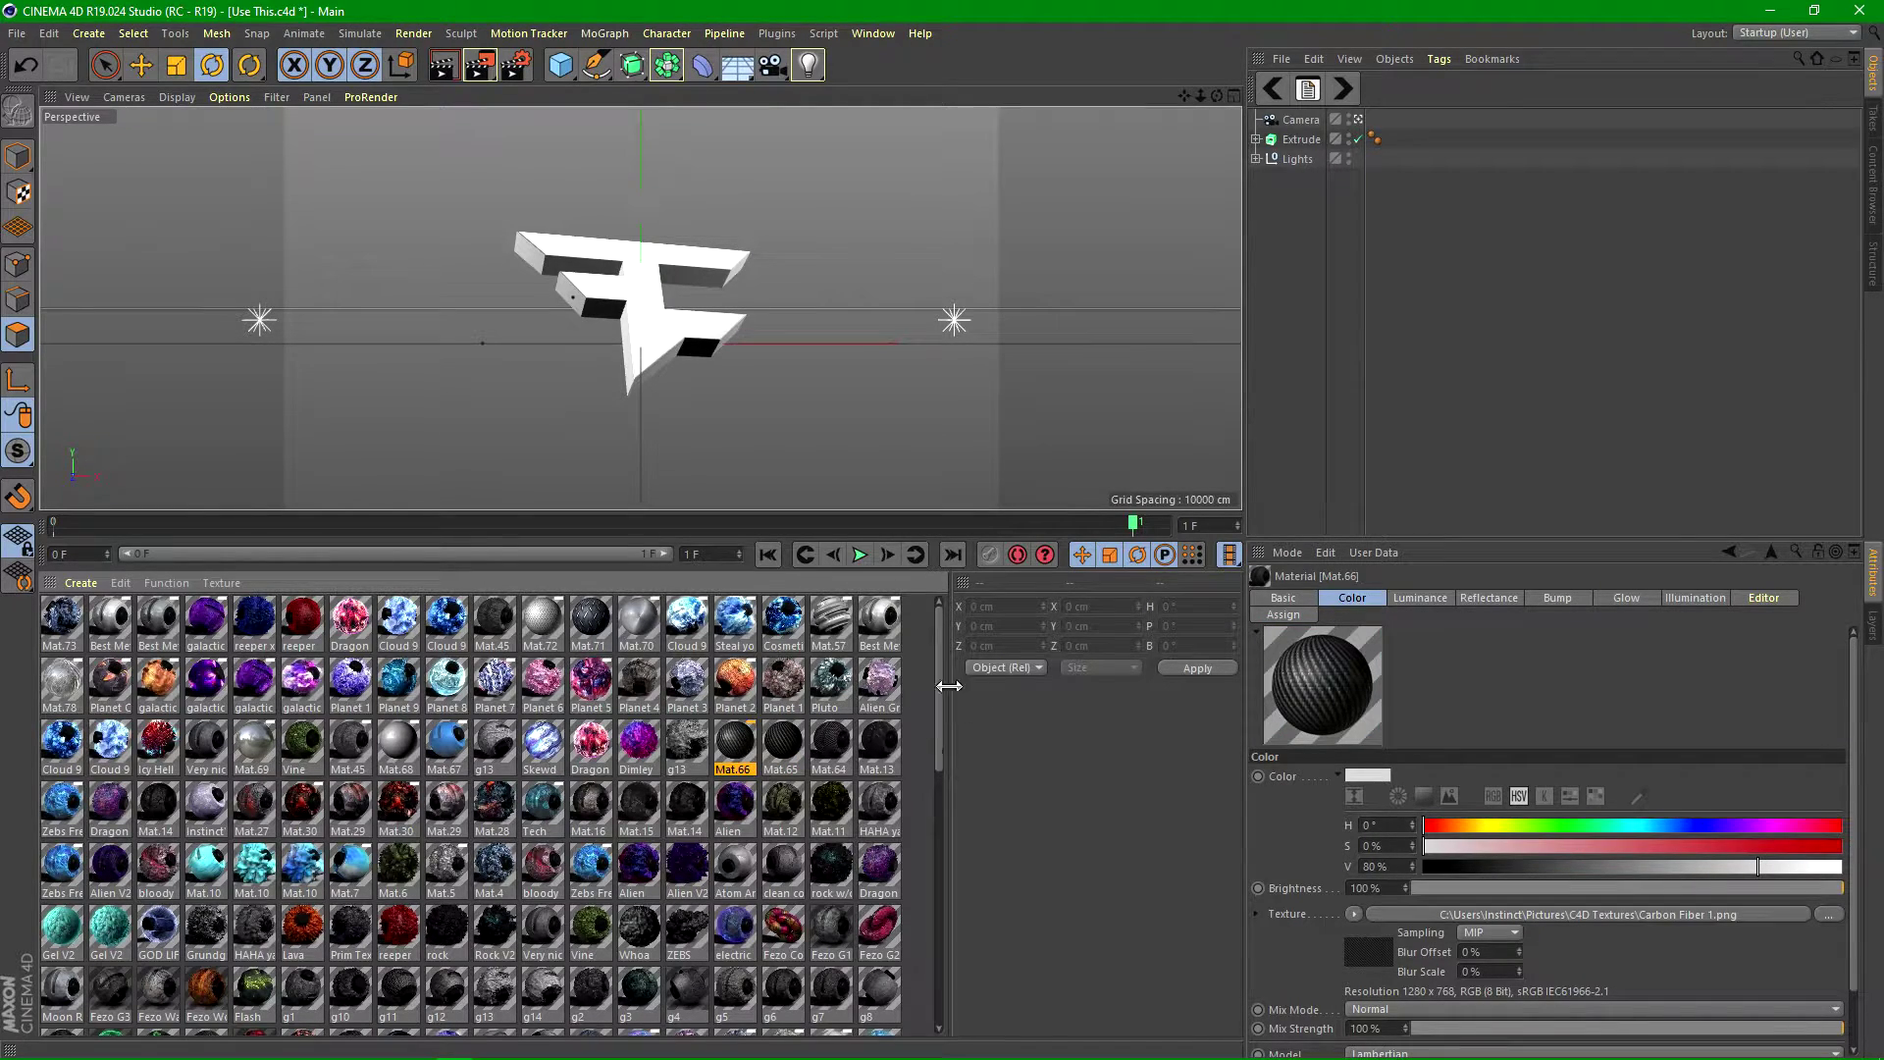
{"action": "scroll", "coordinate": [946, 736], "scroll_direction": "down", "scroll_amount": 3}
{"action": "scroll", "coordinate": [966, 736], "scroll_direction": "up", "scroll_amount": 3}
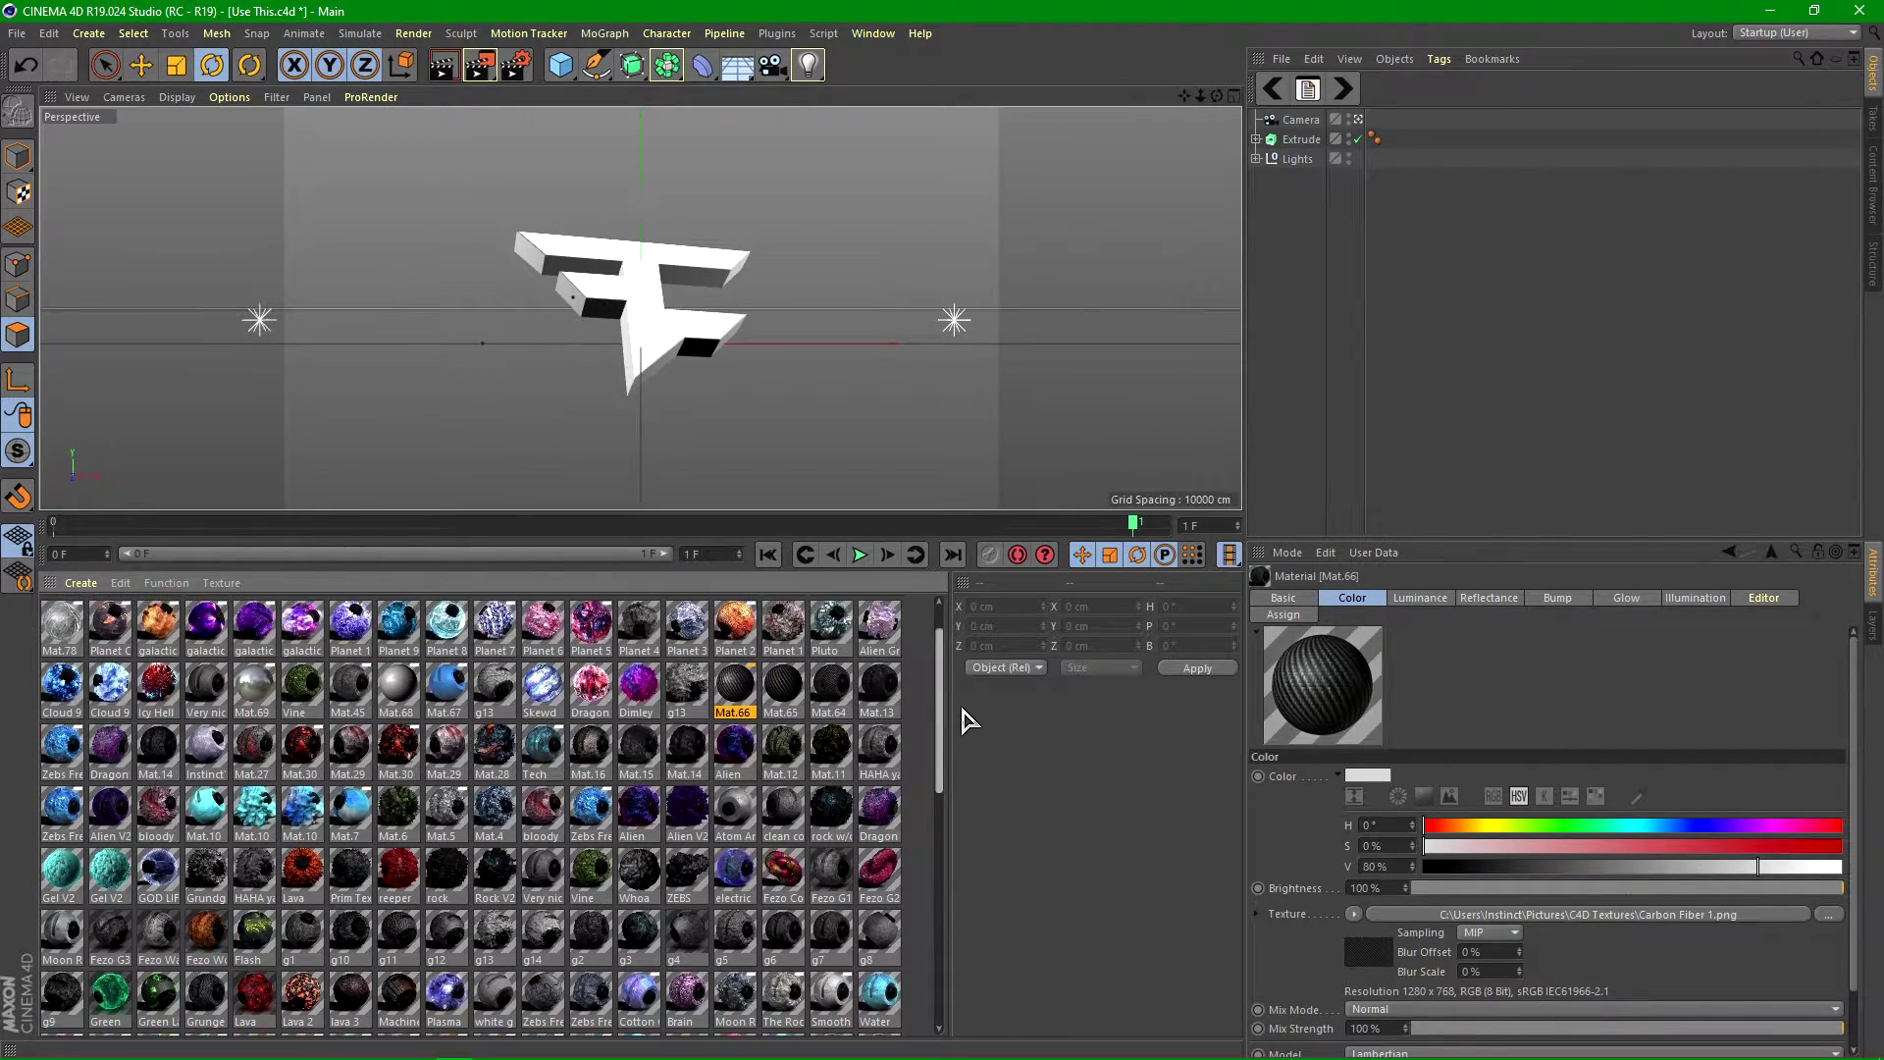
{"action": "left_click", "coordinate": [834, 731]}
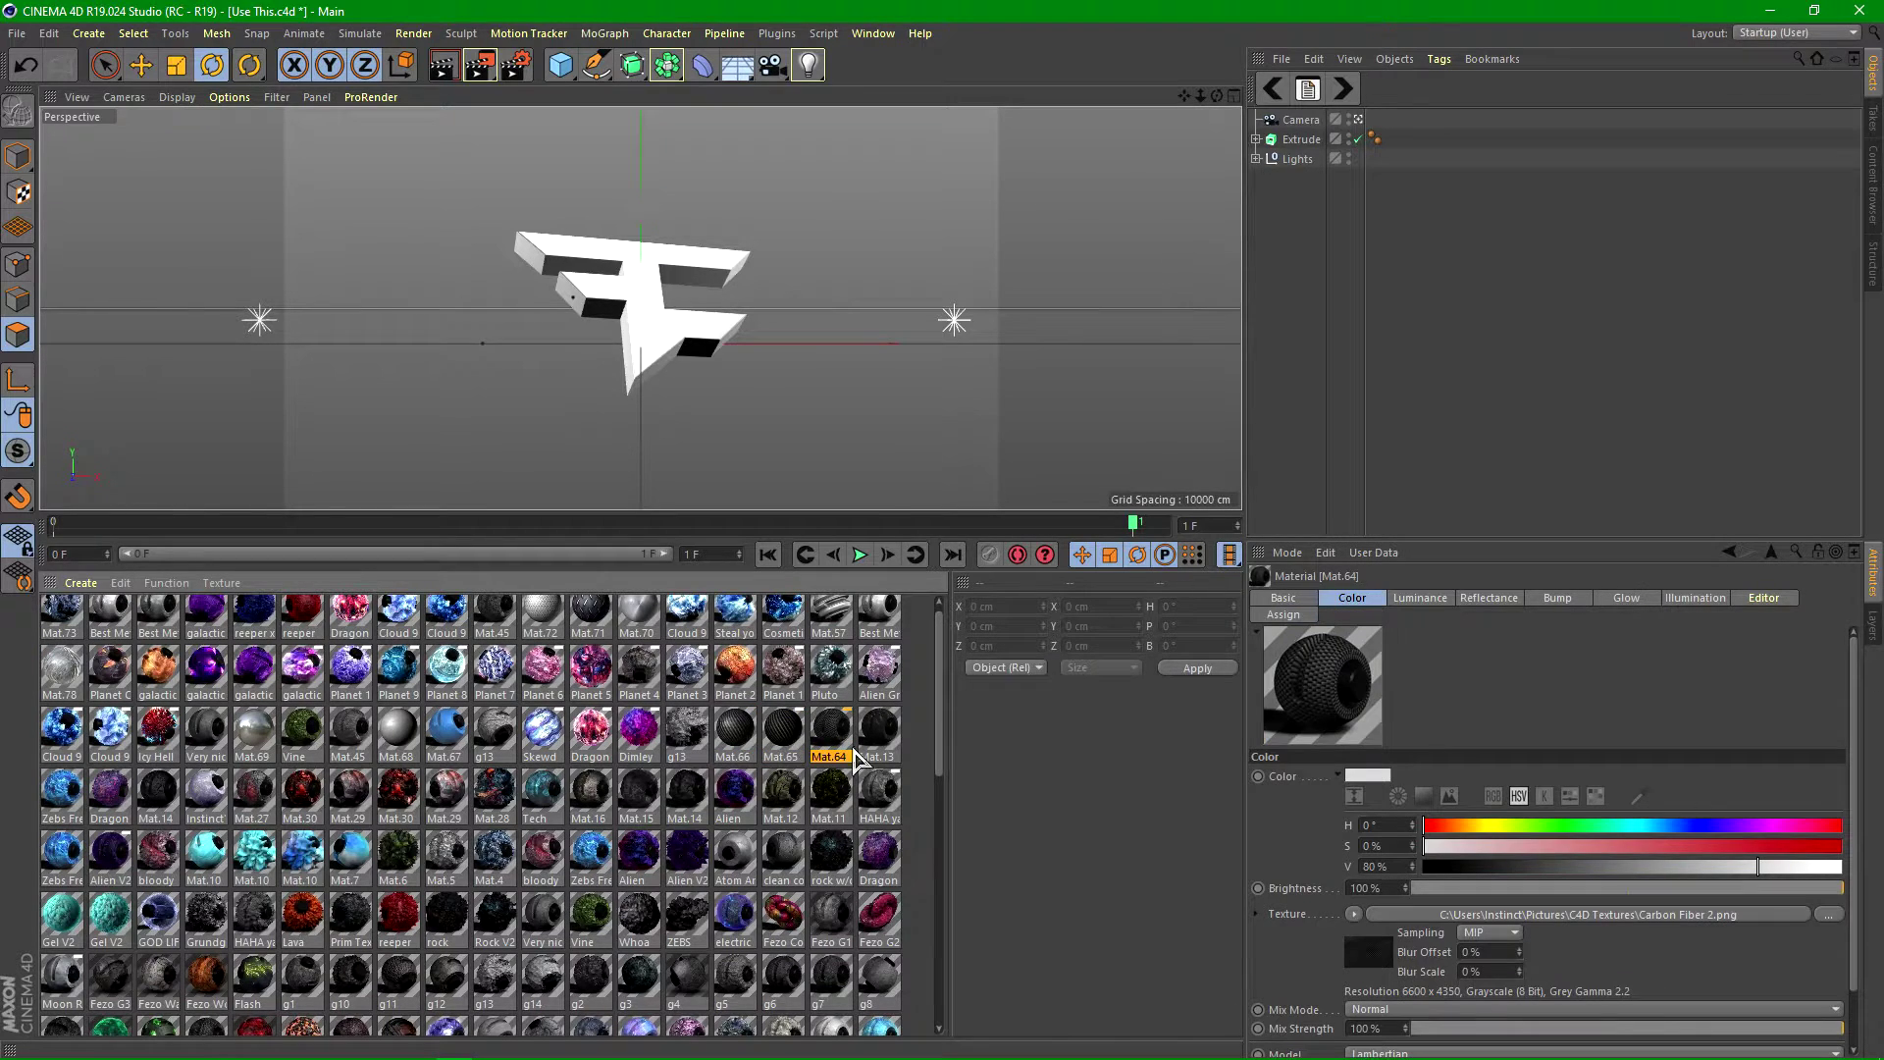
{"action": "left_click_drag", "start_coordinate": [1327, 120], "coordinate": [1309, 141]}
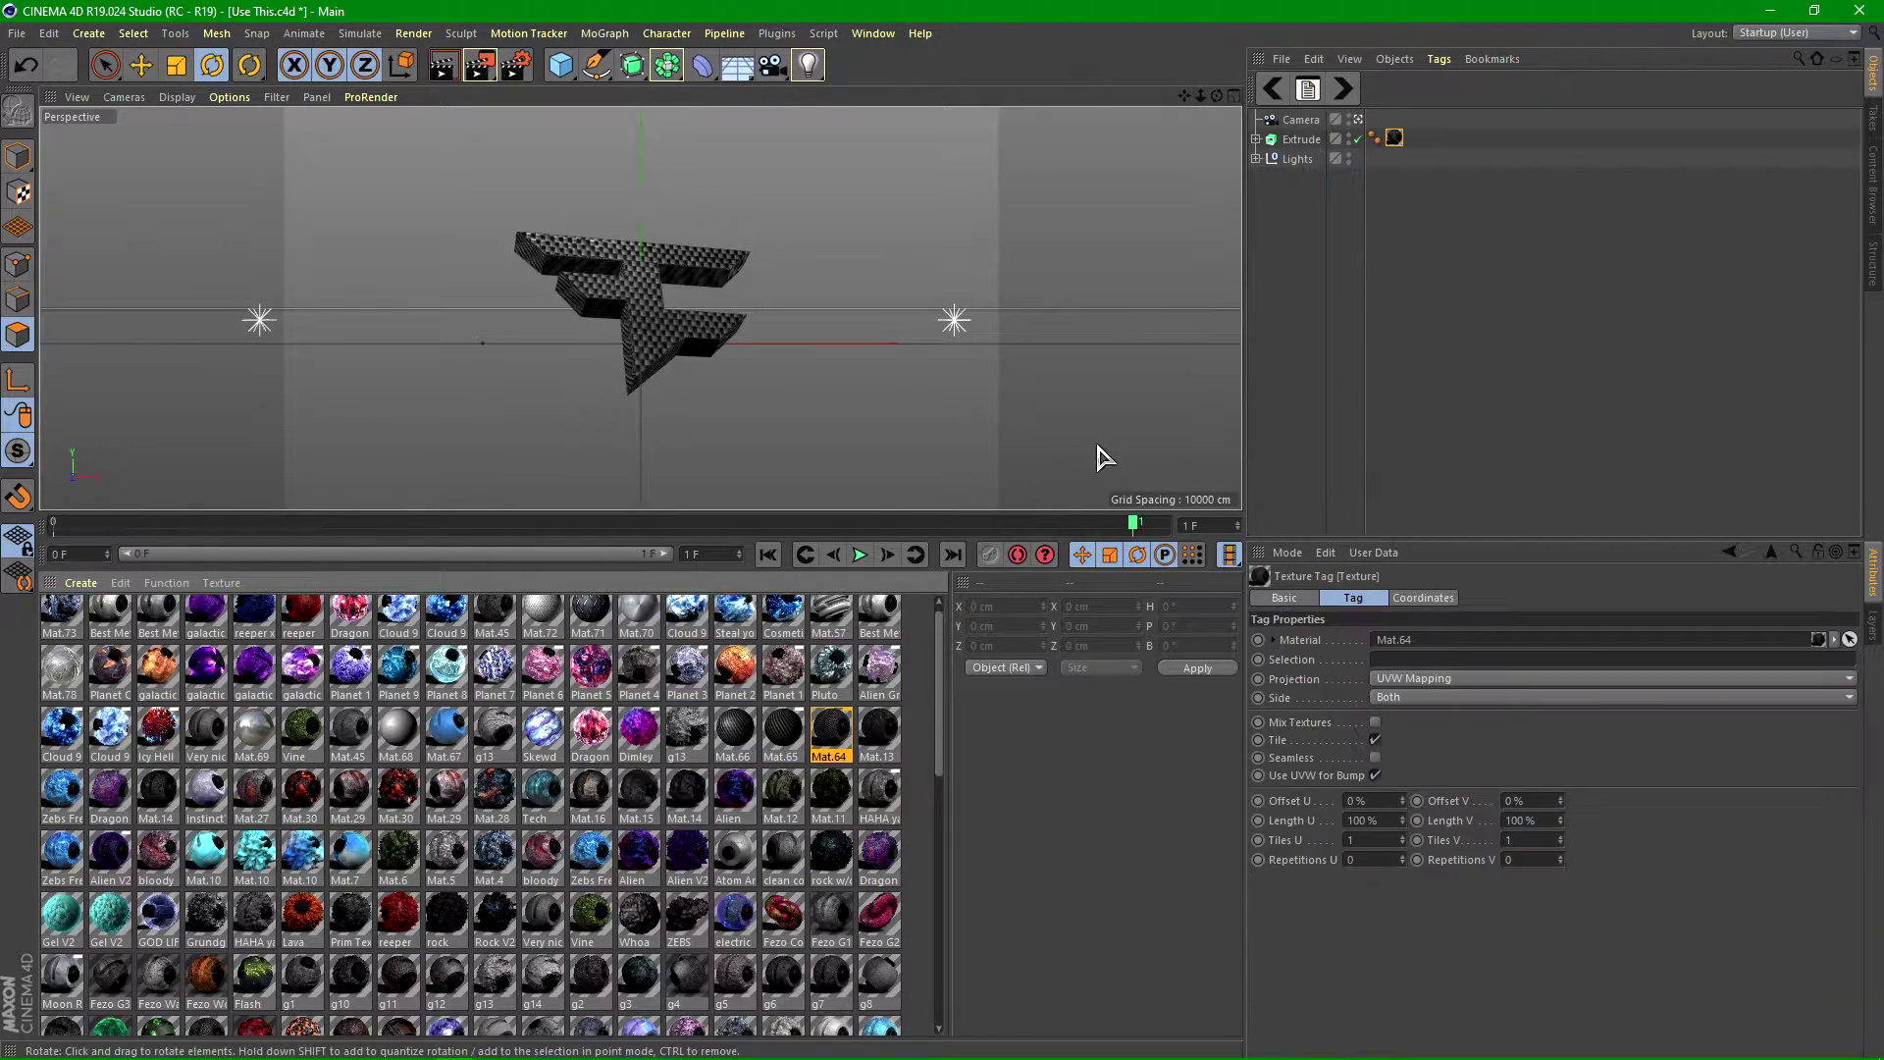
- Set the logo's texture tag to Cubic projection with Seamless enabled and Length U and V at 10%, and enlarge the viewport again
{"action": "left_click", "coordinate": [1392, 680]}
{"action": "left_click", "coordinate": [1403, 758]}
{"action": "left_click", "coordinate": [1375, 757]}
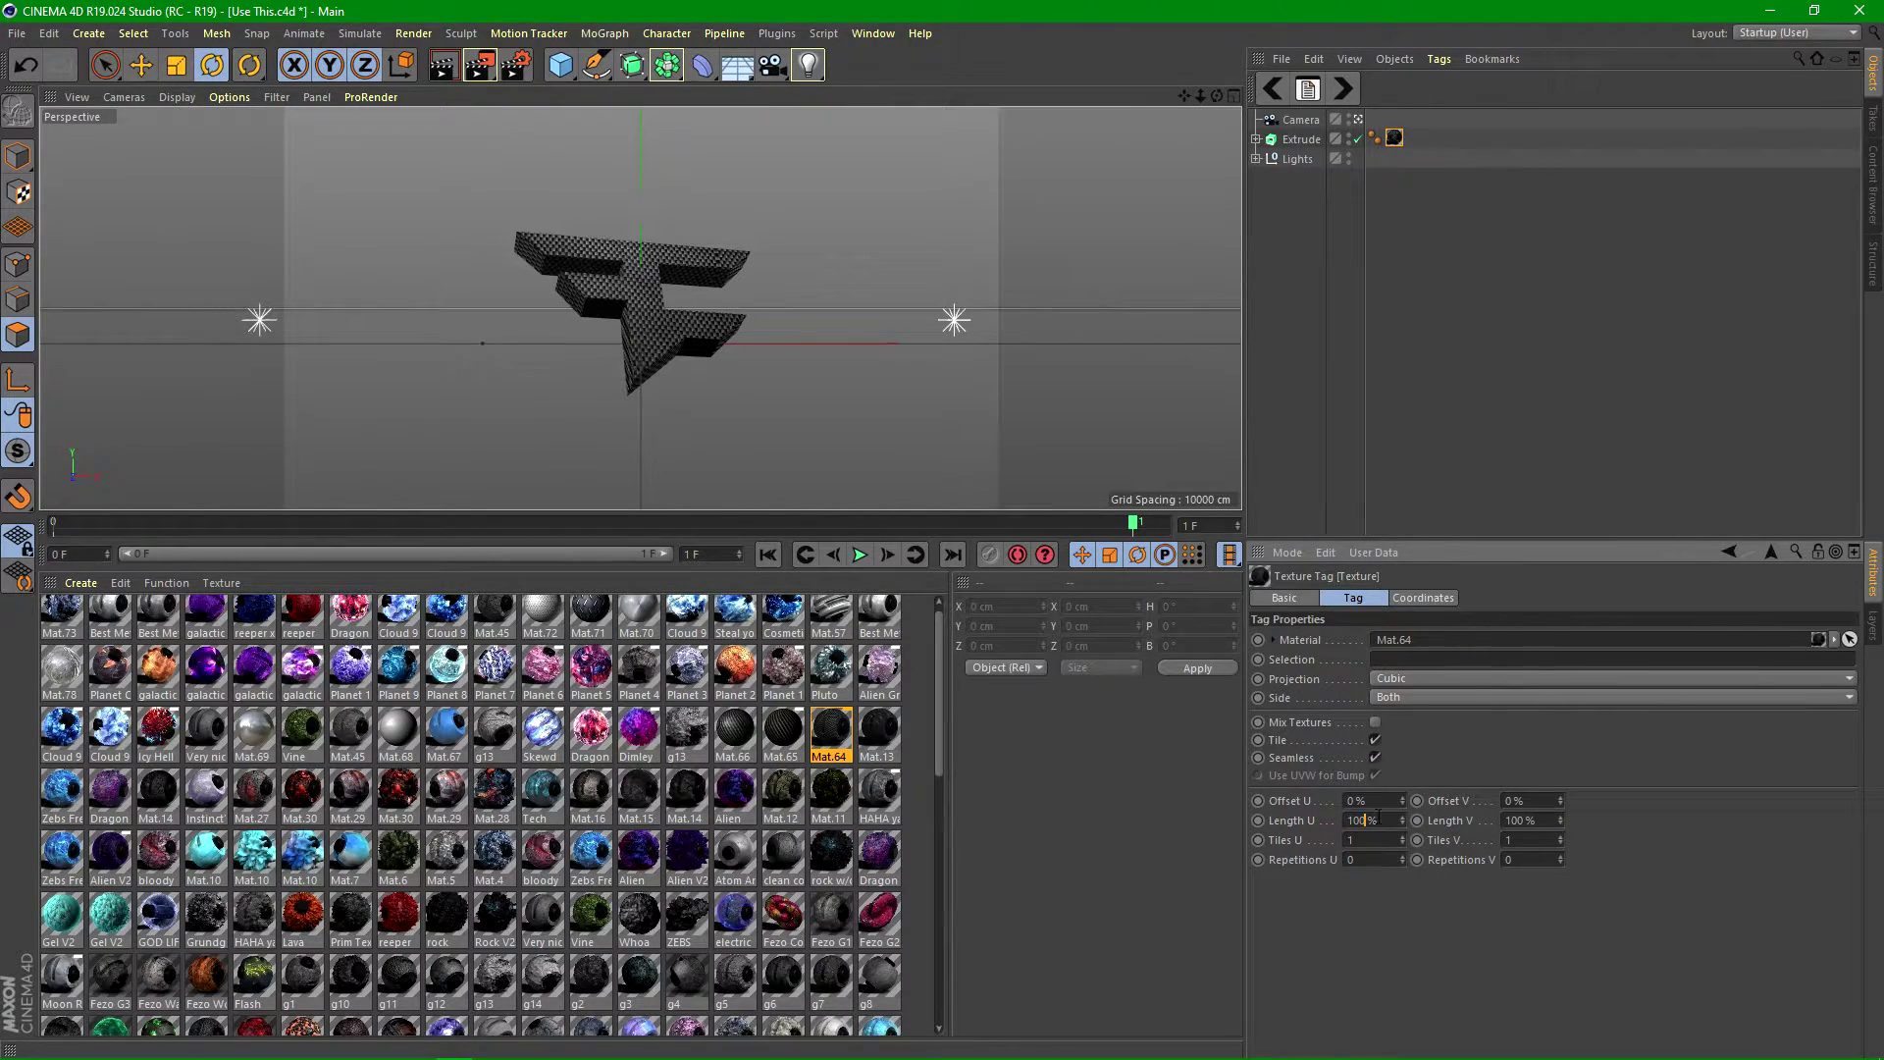
{"action": "key", "text": "Return"}
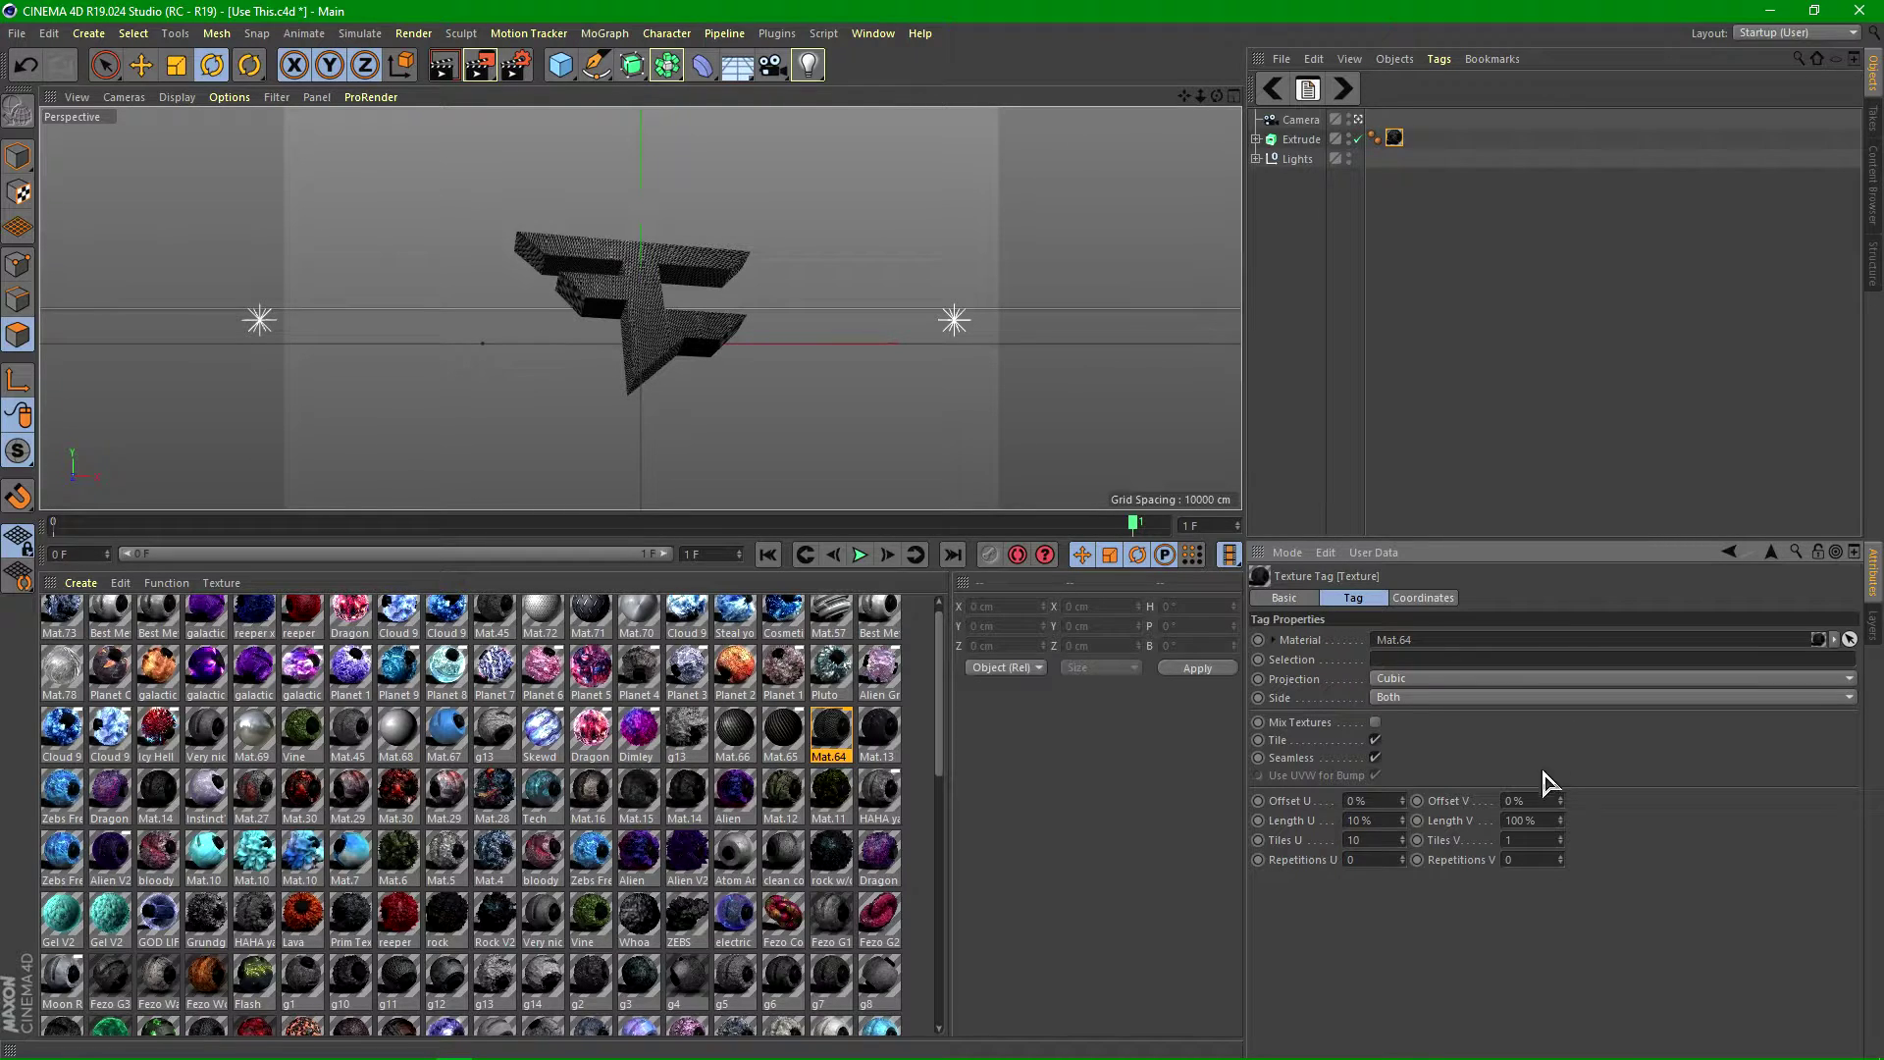
{"action": "key", "text": "Return"}
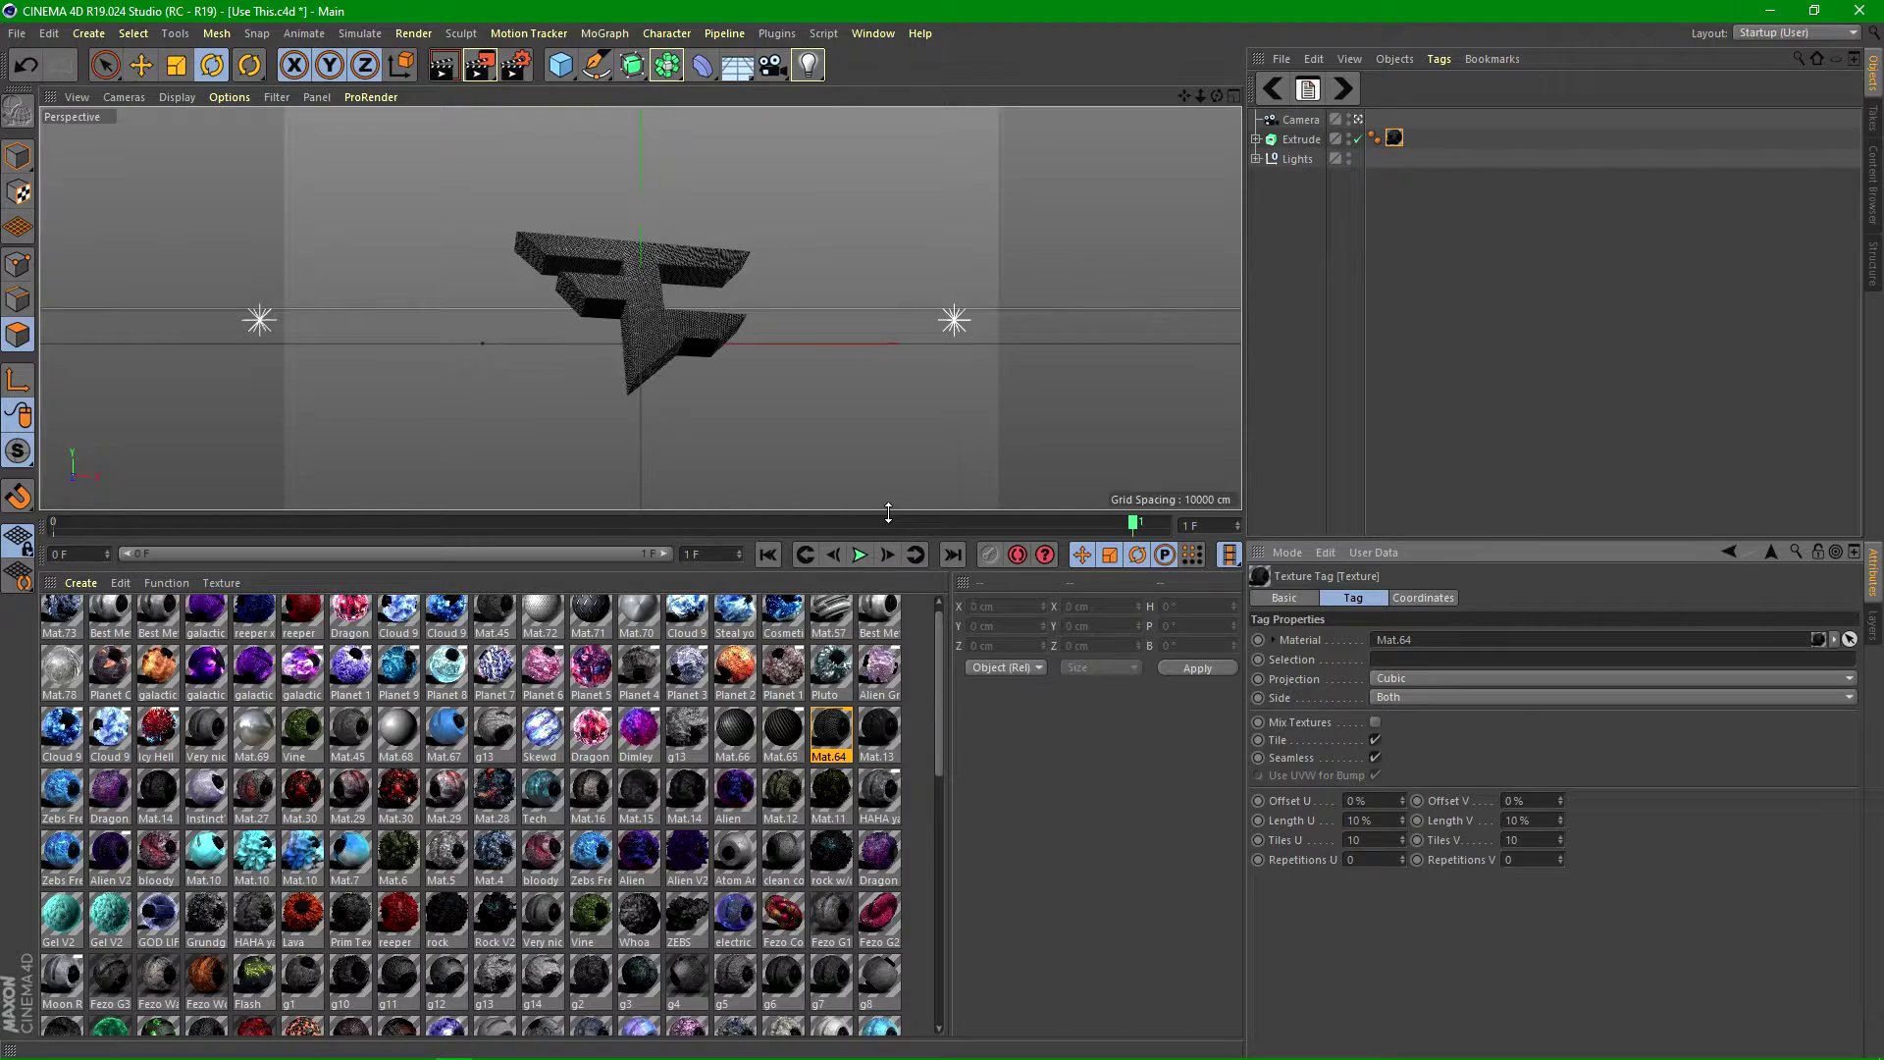
{"action": "left_click_drag", "start_coordinate": [888, 512], "coordinate": [889, 872]}
{"action": "left_click", "coordinate": [1317, 275]}
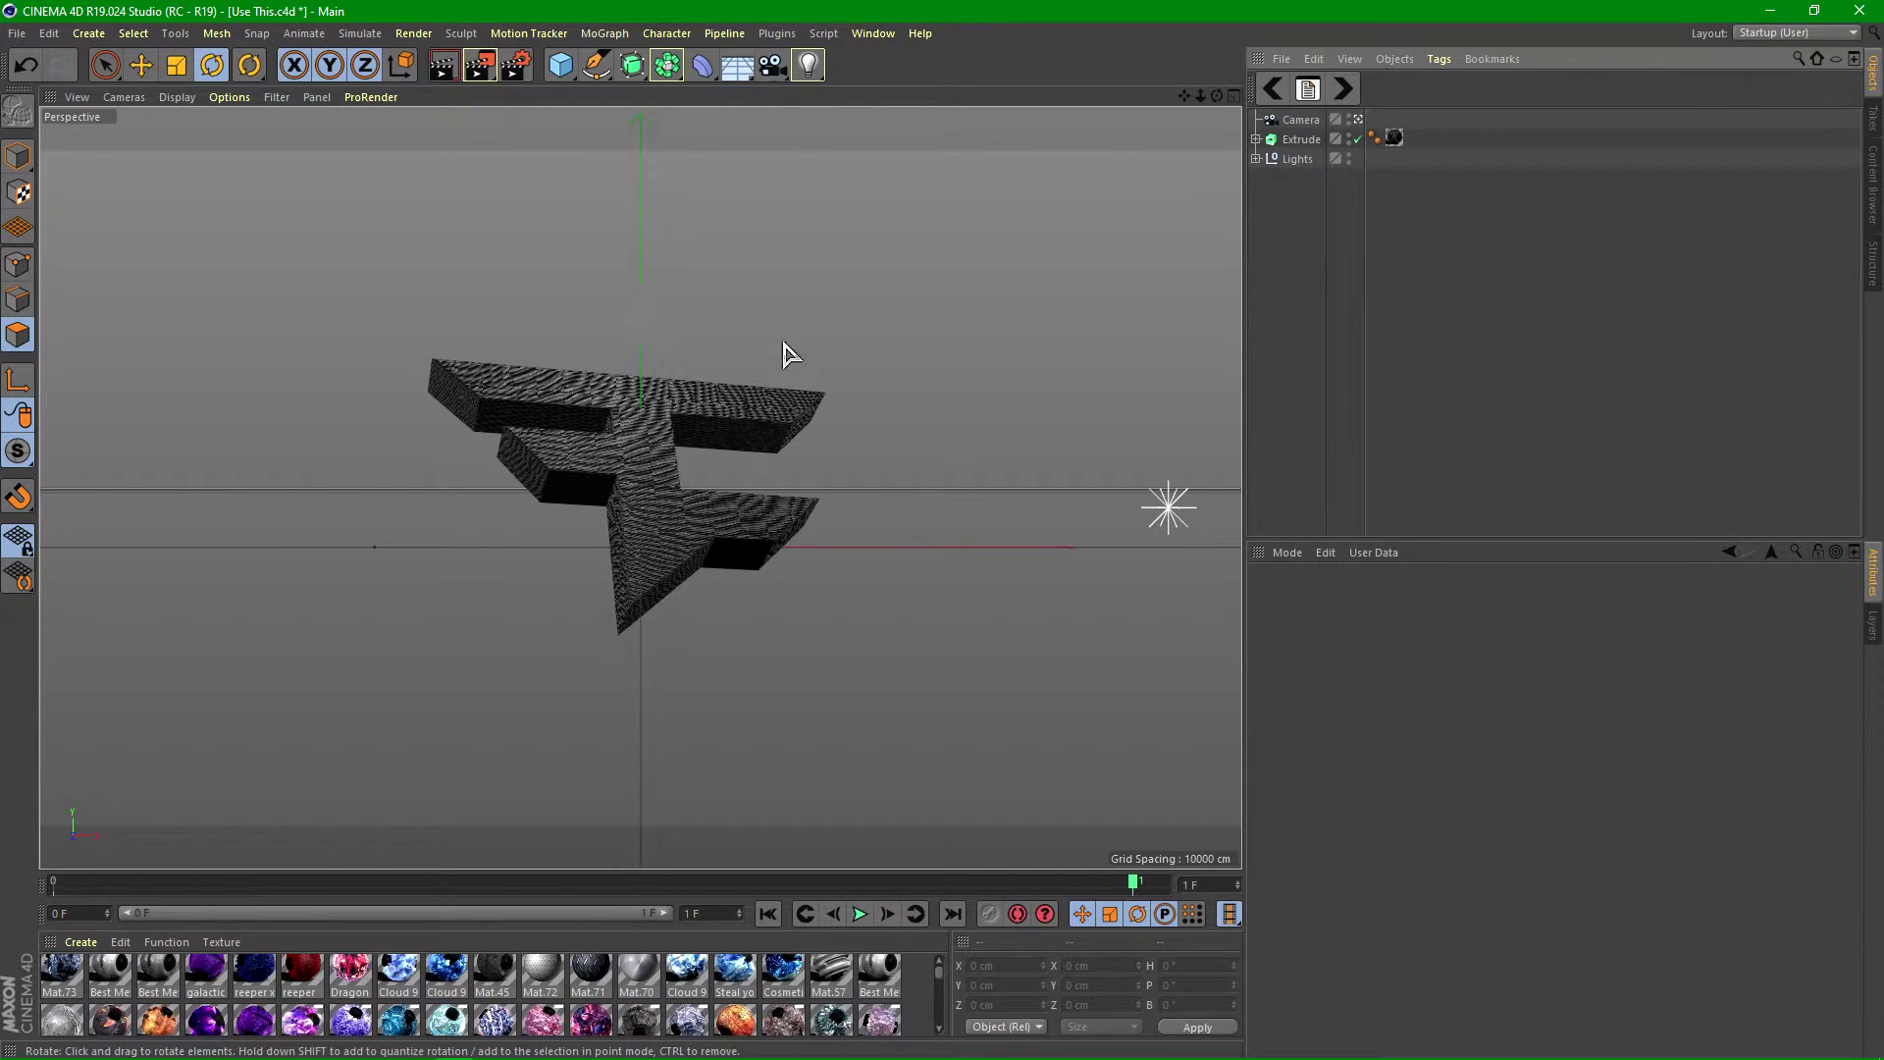
- Try converting the Extrude object into an editable polygon object and undo the conversion
{"action": "left_click", "coordinate": [1300, 140]}
{"action": "left_click", "coordinate": [1277, 259]}
{"action": "left_click", "coordinate": [1300, 140]}
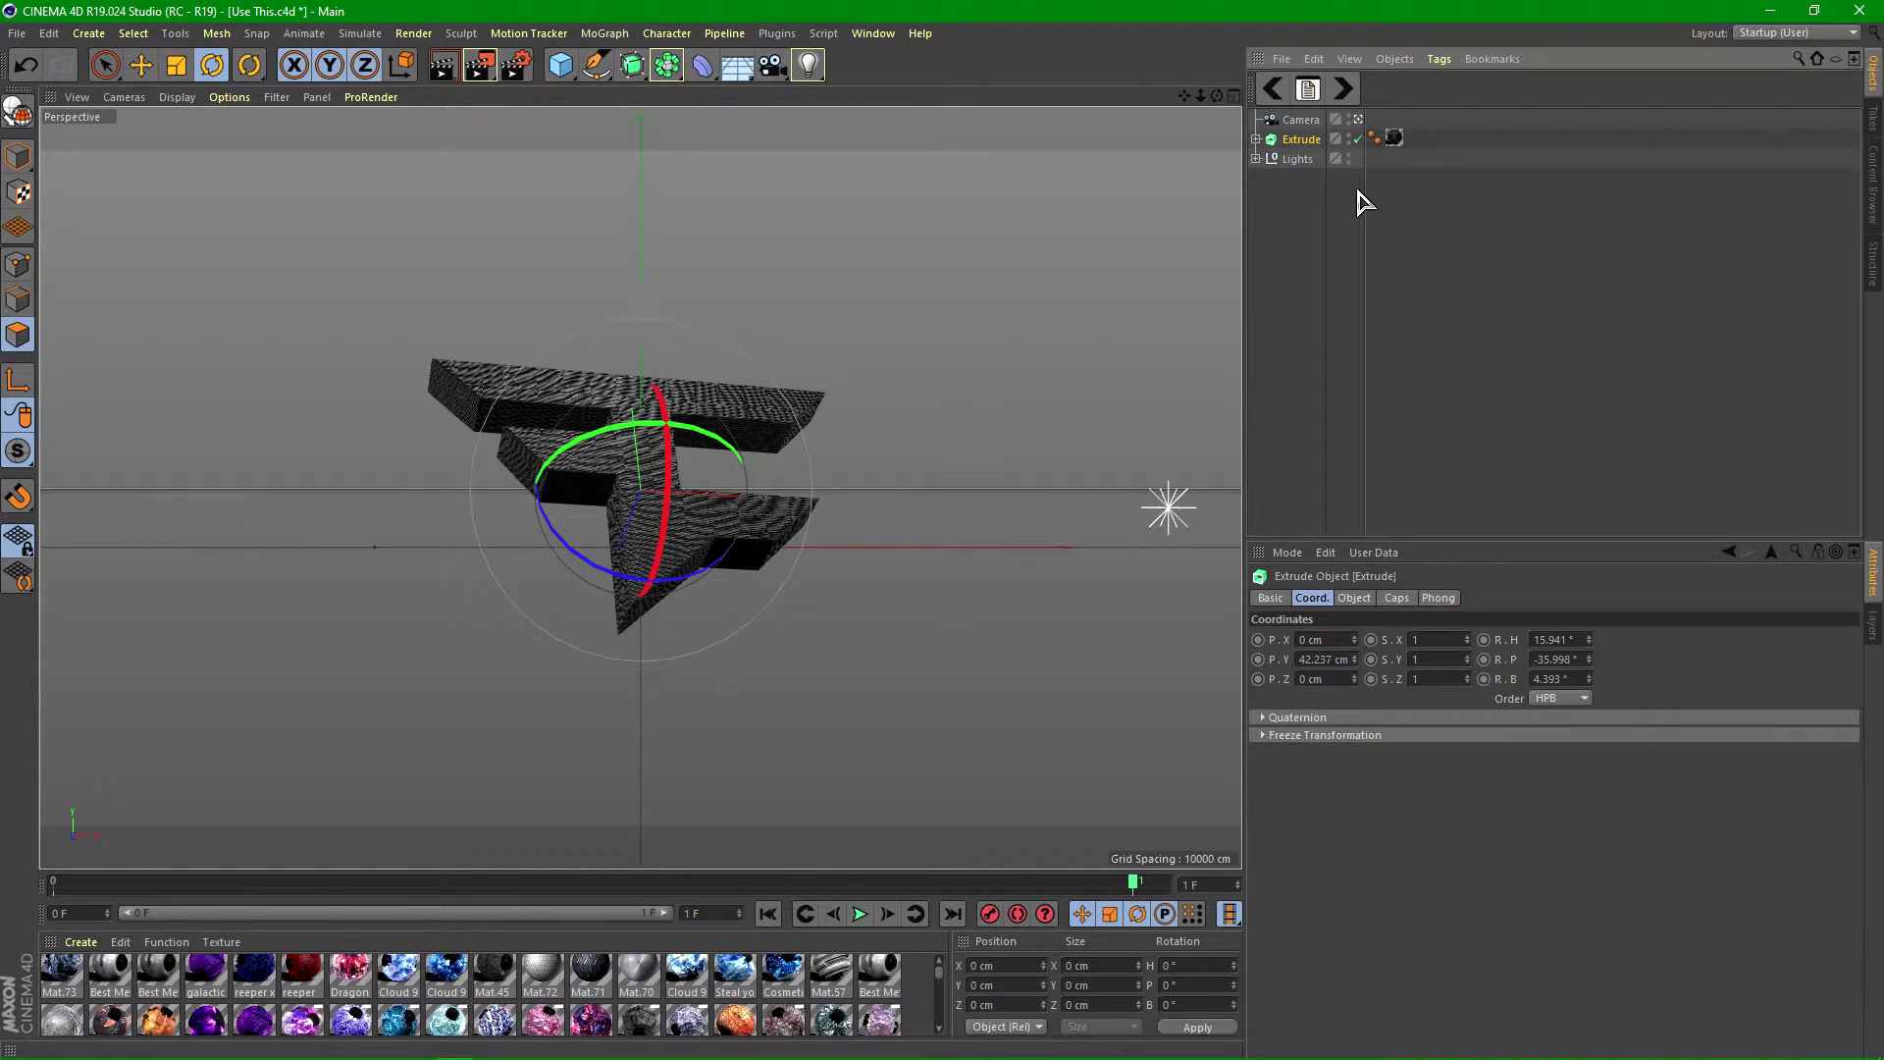
{"action": "key", "text": "c"}
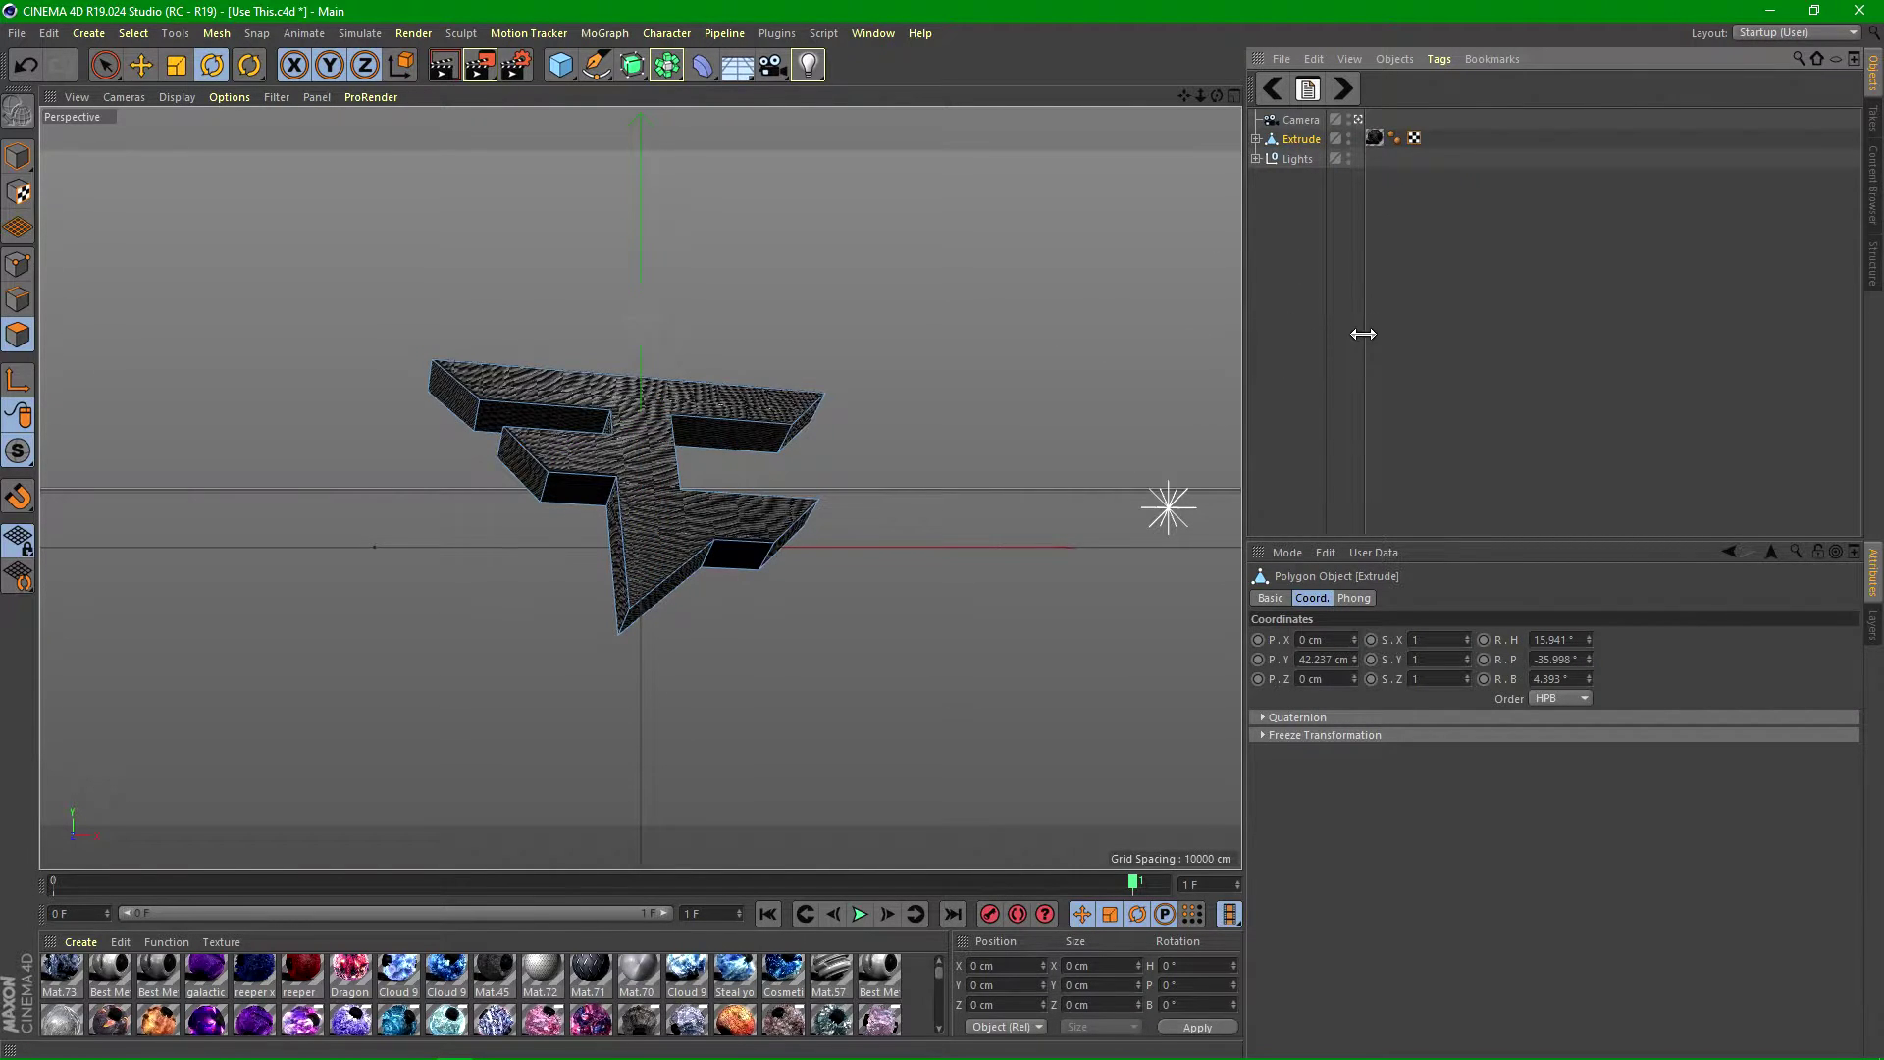
{"action": "key", "text": "ctrl+z"}
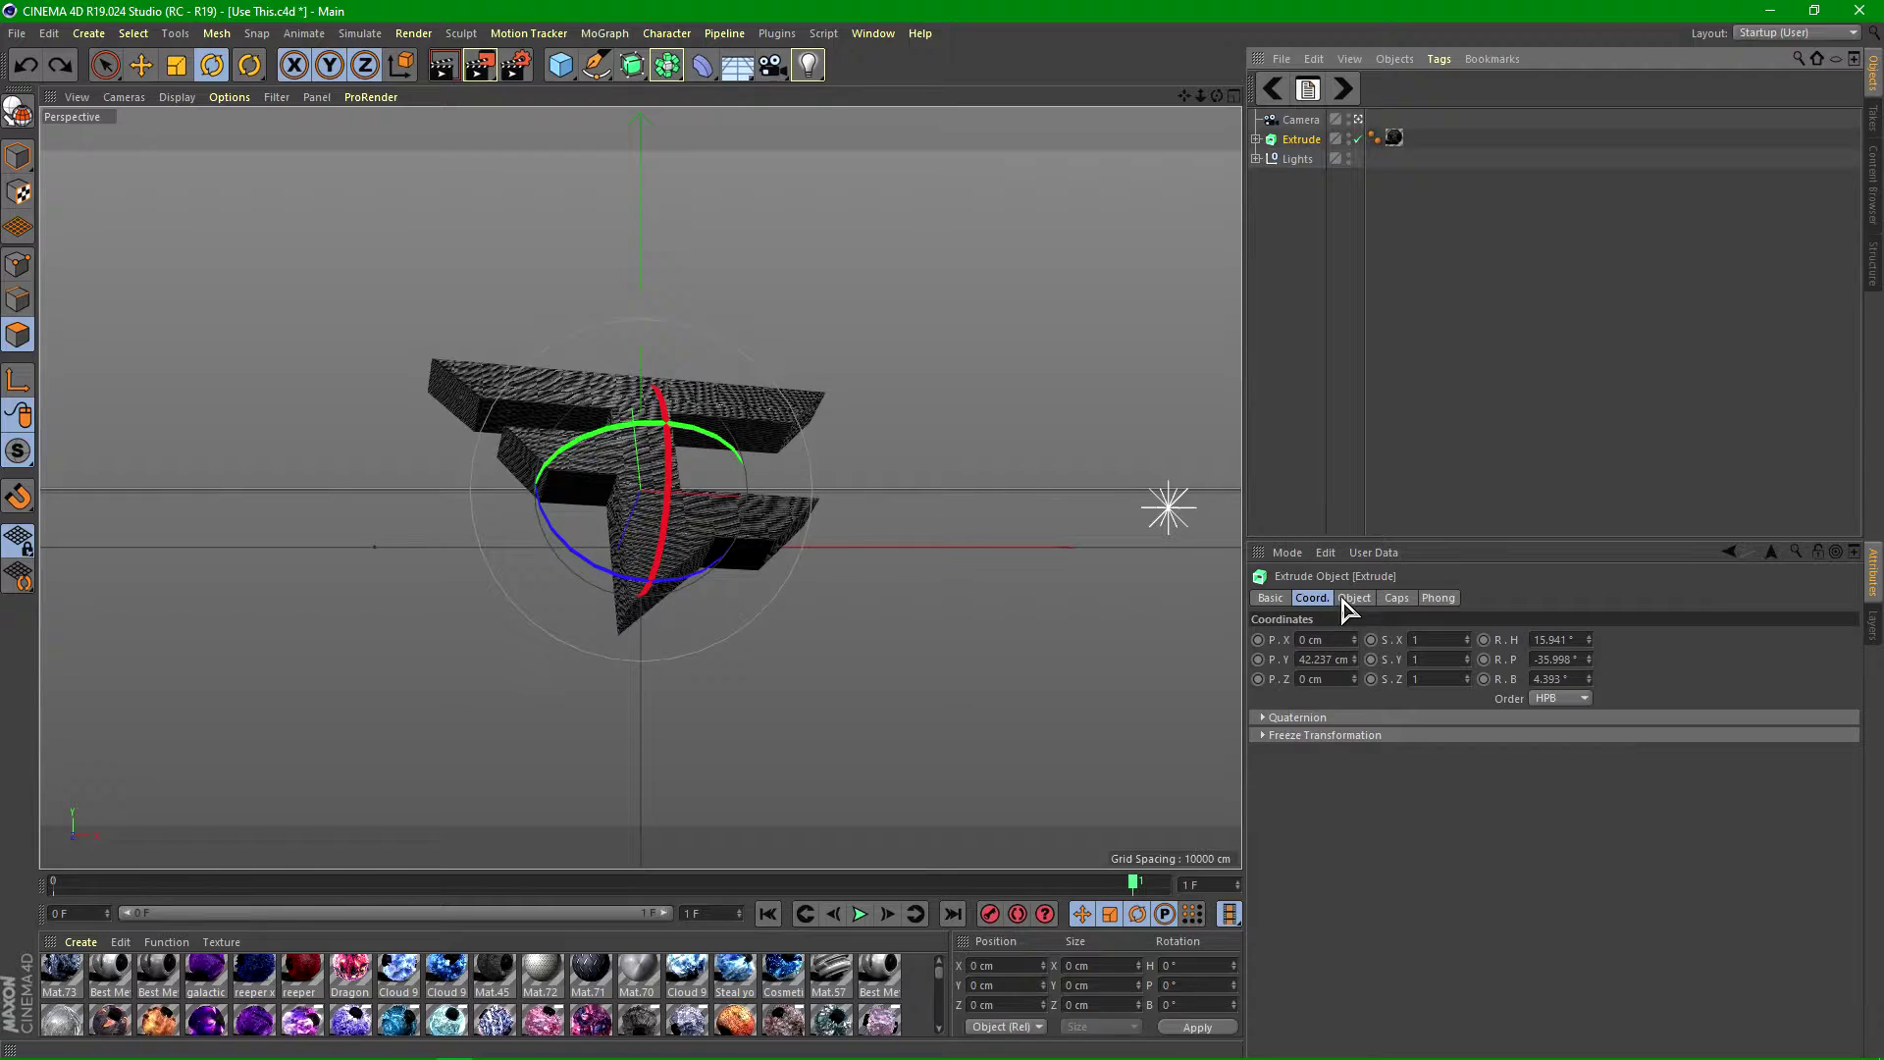
- Set the Extrude object's Subdivision to 5 and convert it into an editable polygon object
{"action": "left_click", "coordinate": [1355, 599]}
{"action": "left_click", "coordinate": [1396, 598]}
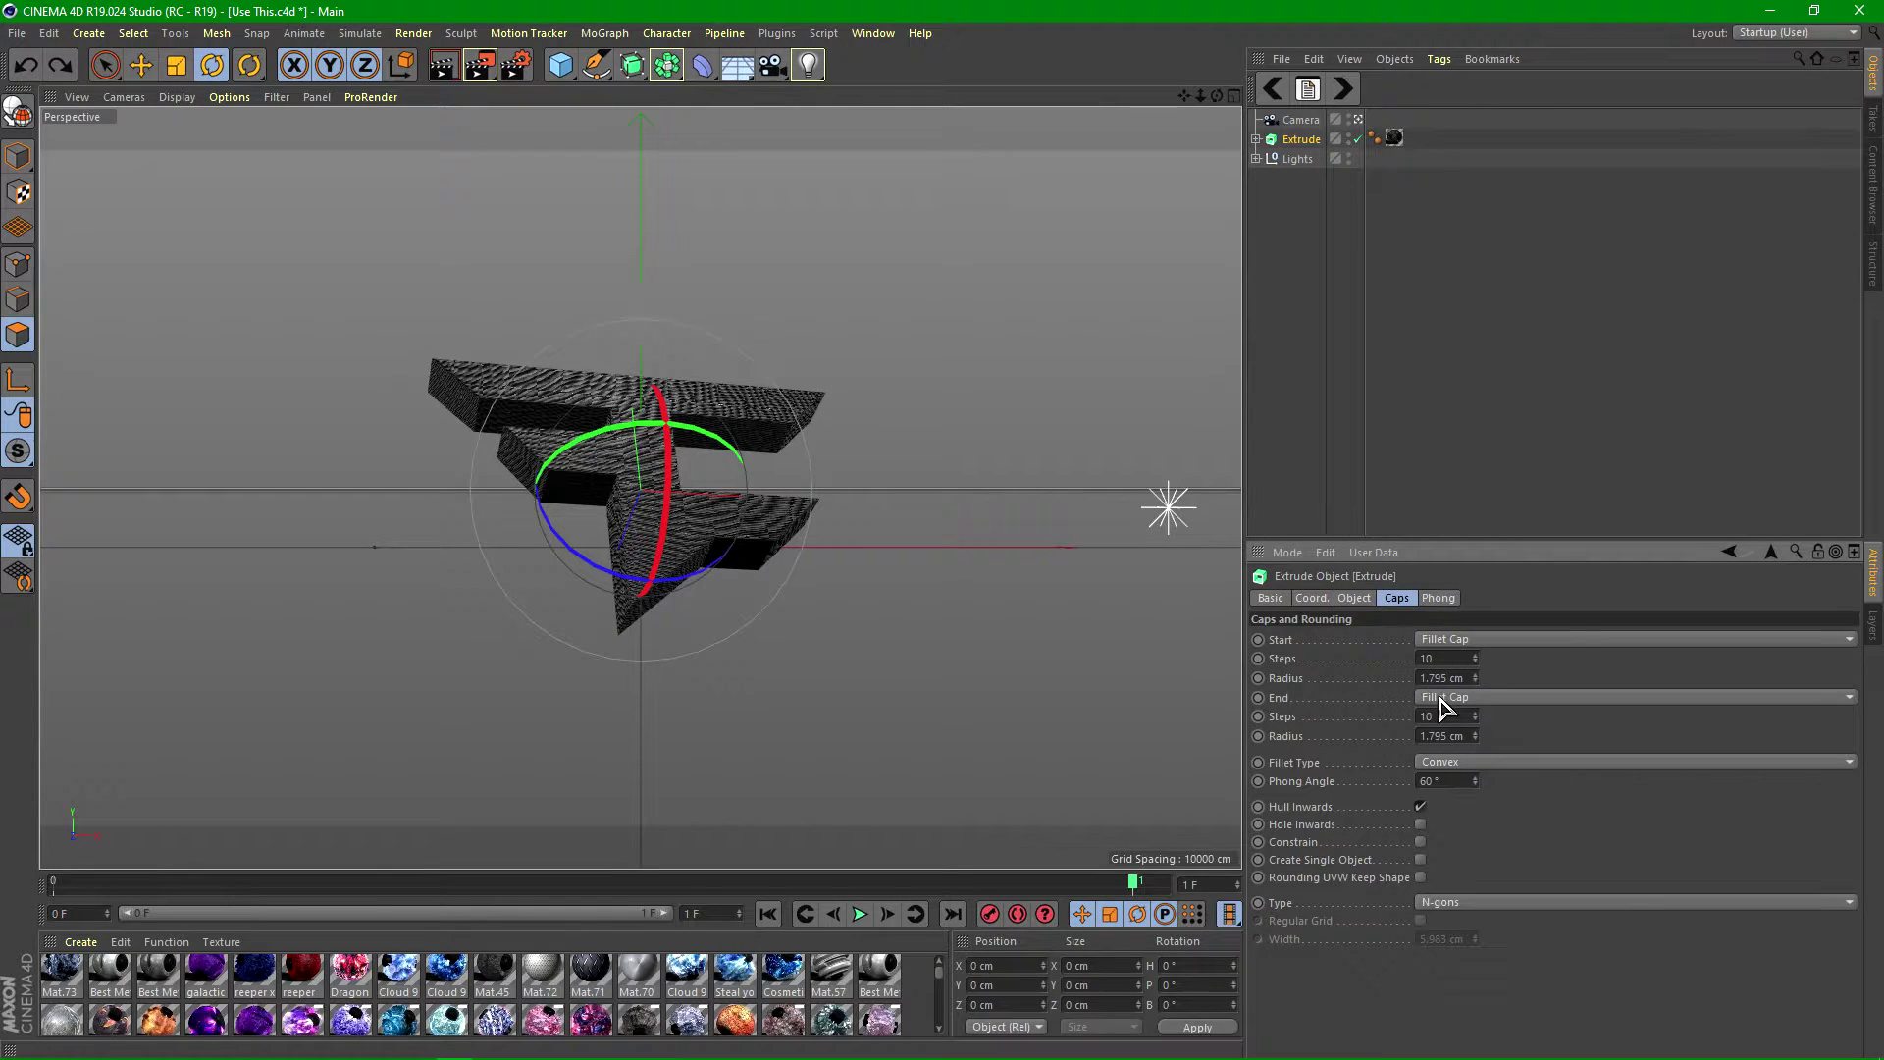
{"action": "left_click", "coordinate": [1315, 598]}
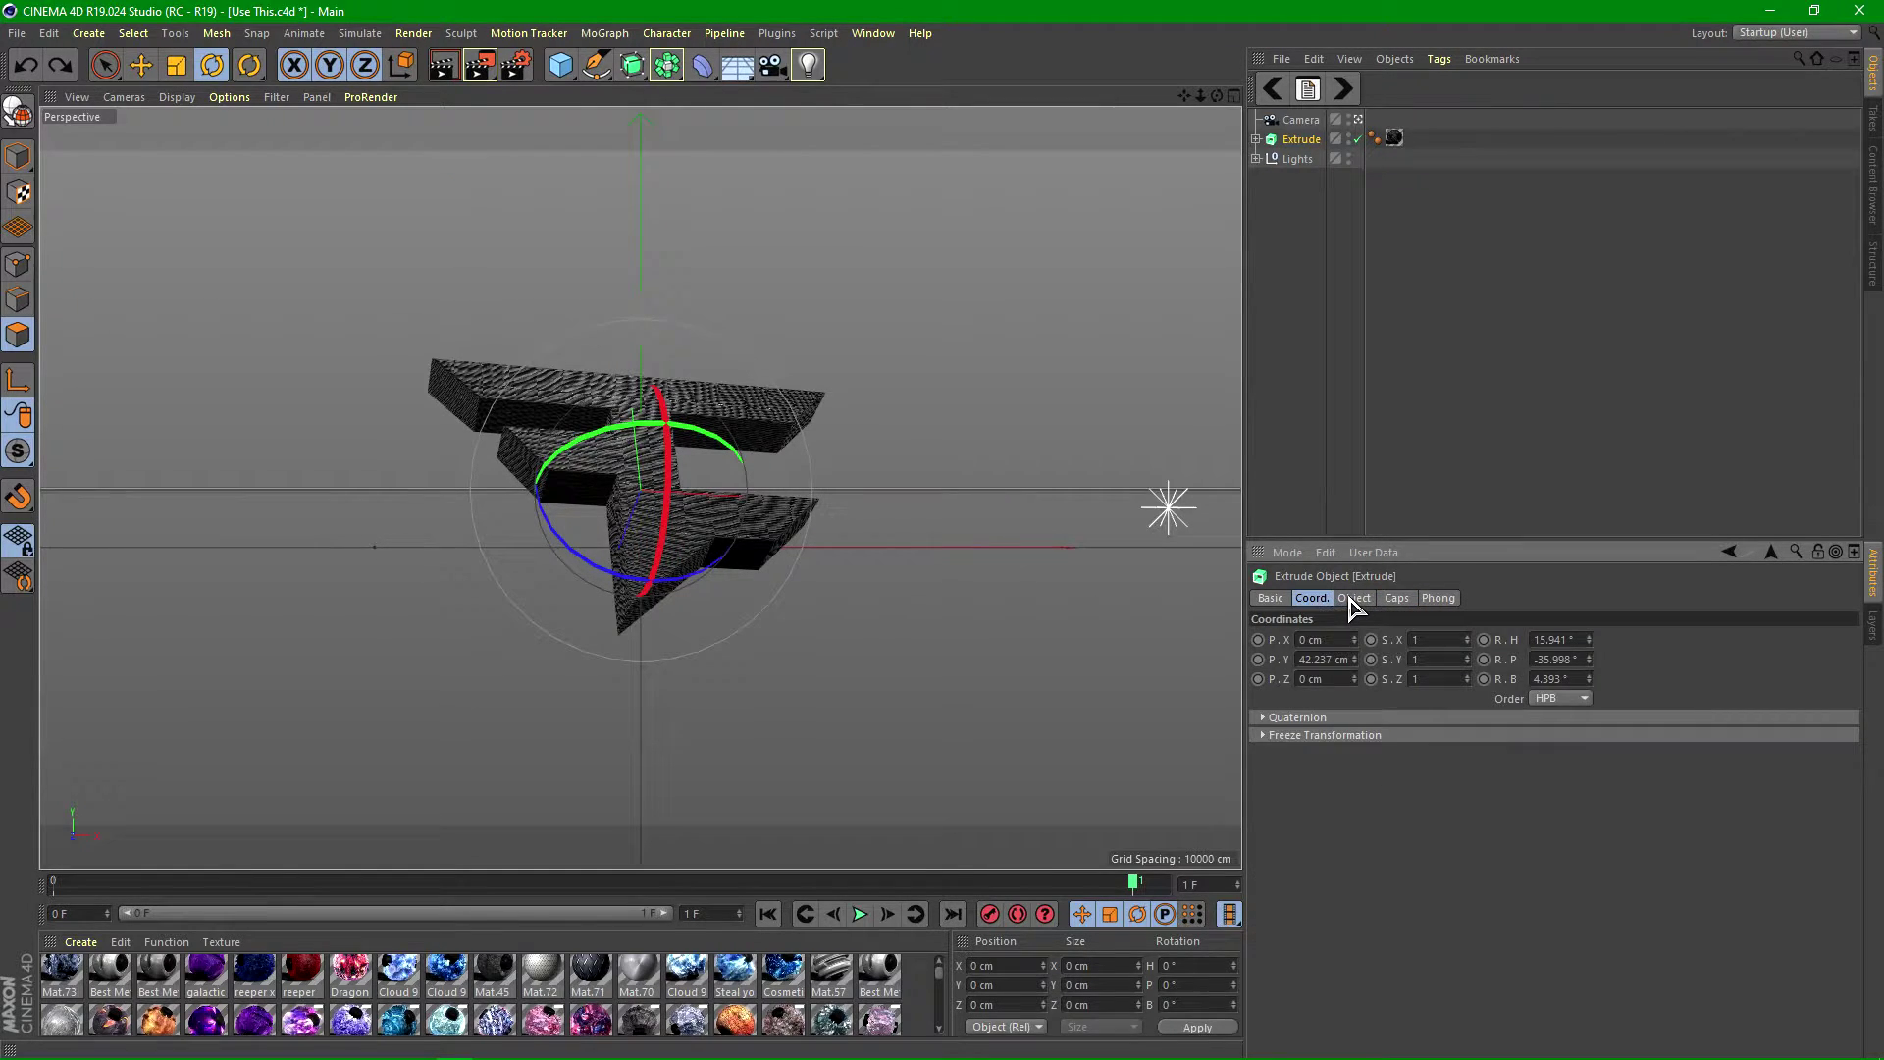
{"action": "left_click", "coordinate": [1354, 599]}
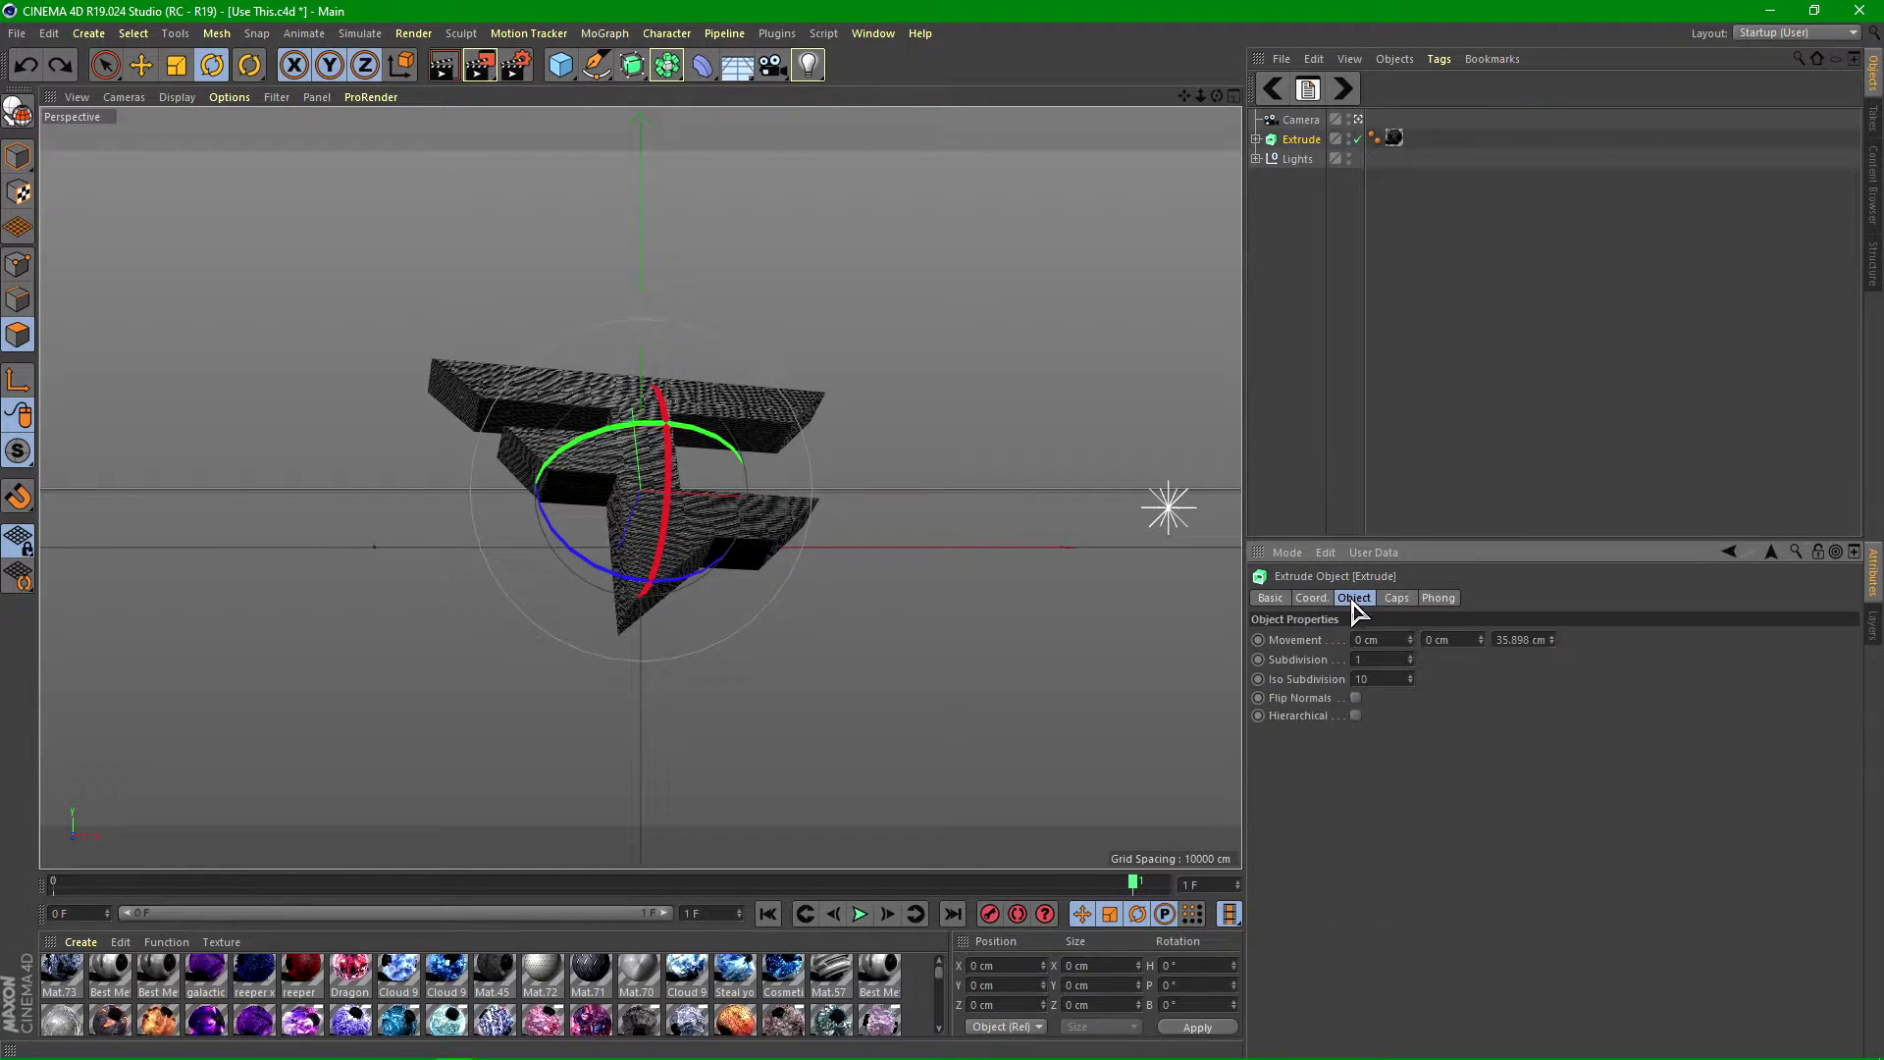
{"action": "left_click", "coordinate": [1315, 601]}
{"action": "left_click", "coordinate": [1354, 598]}
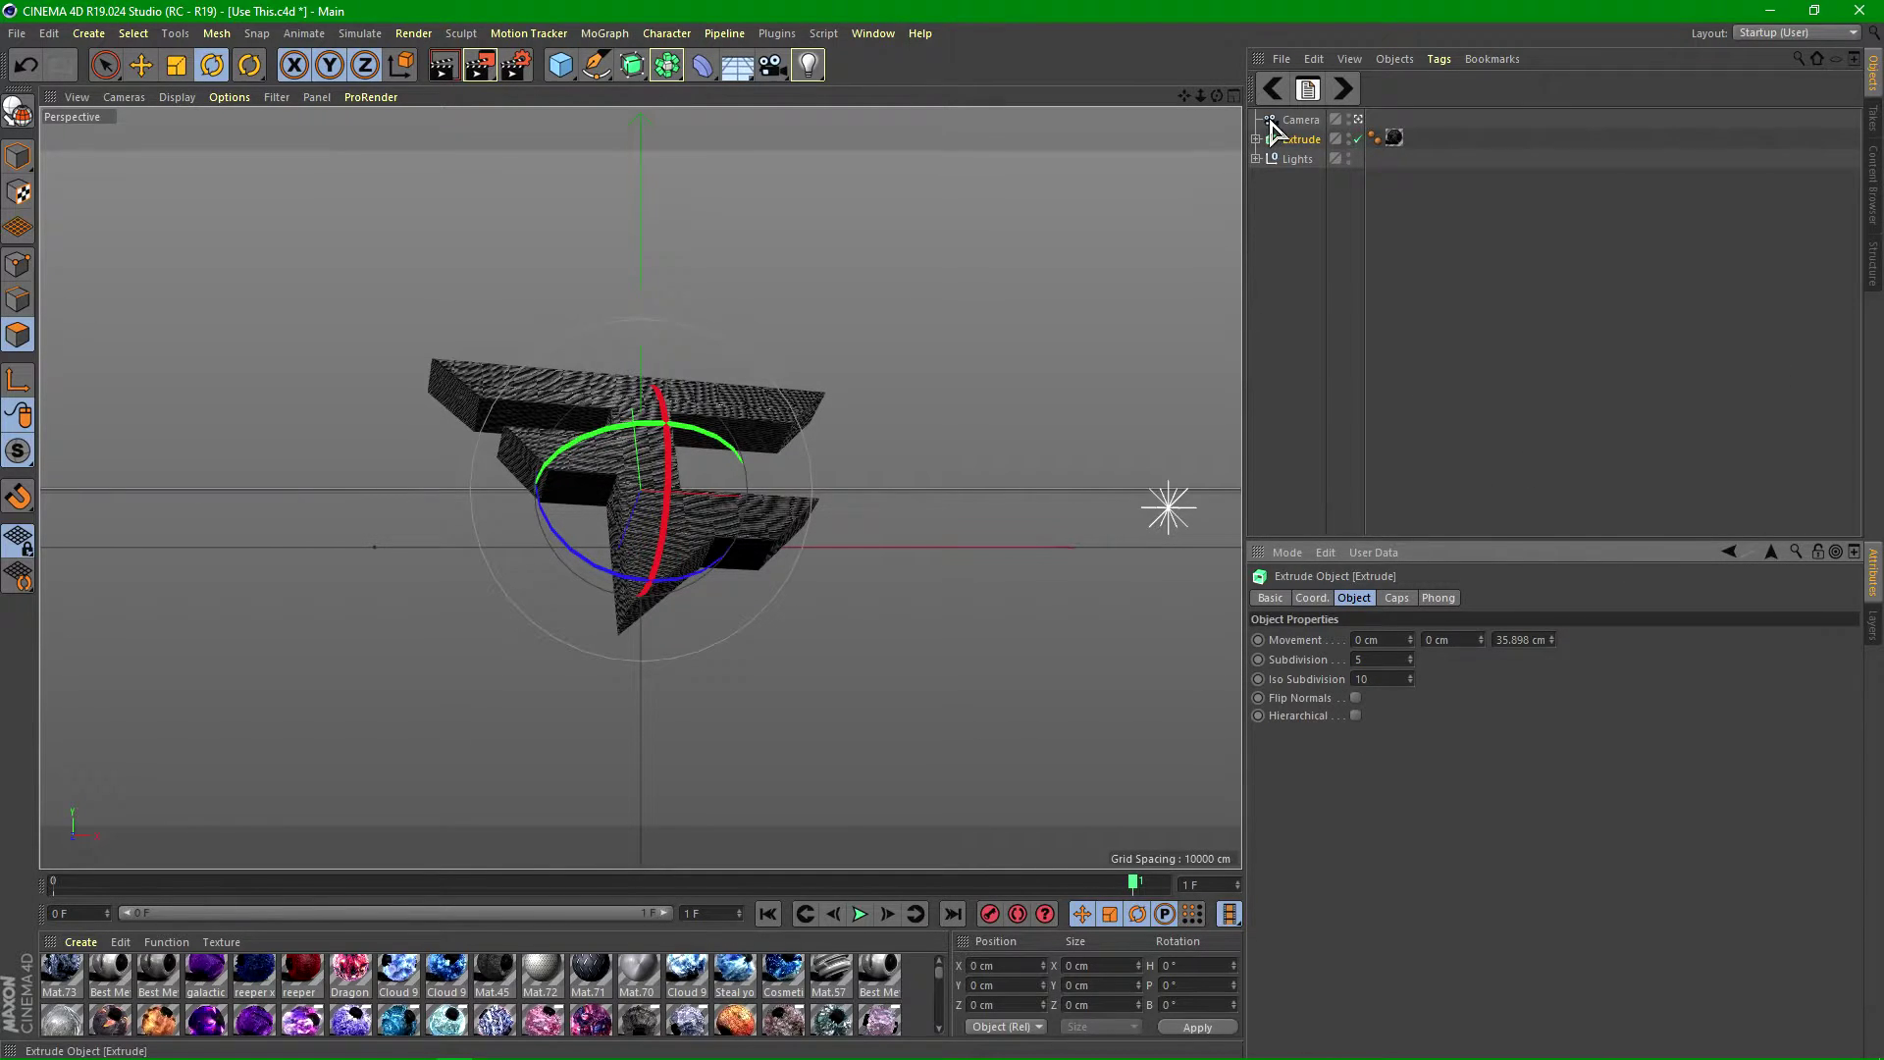
{"action": "key", "text": "c"}
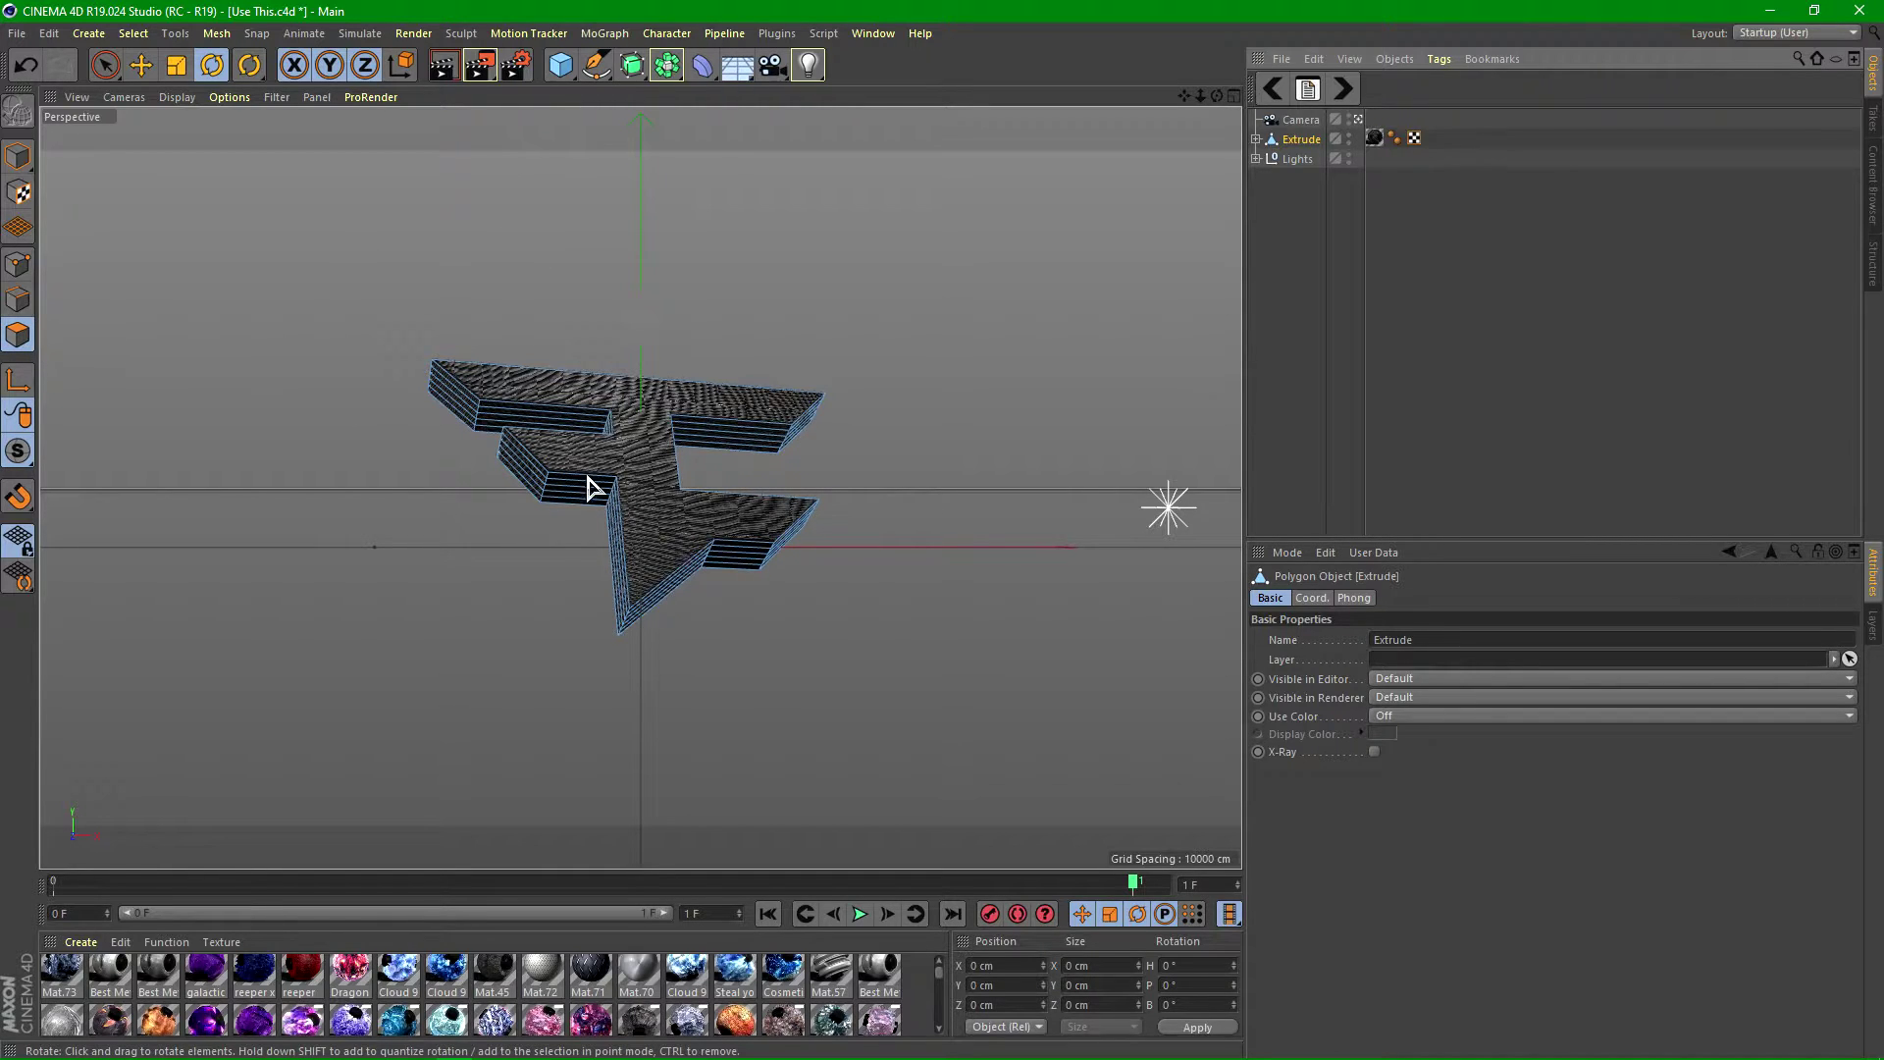
- Expand the Extrude hierarchy to its roundings and caps and select Rounding 1
{"action": "left_click", "coordinate": [1257, 139]}
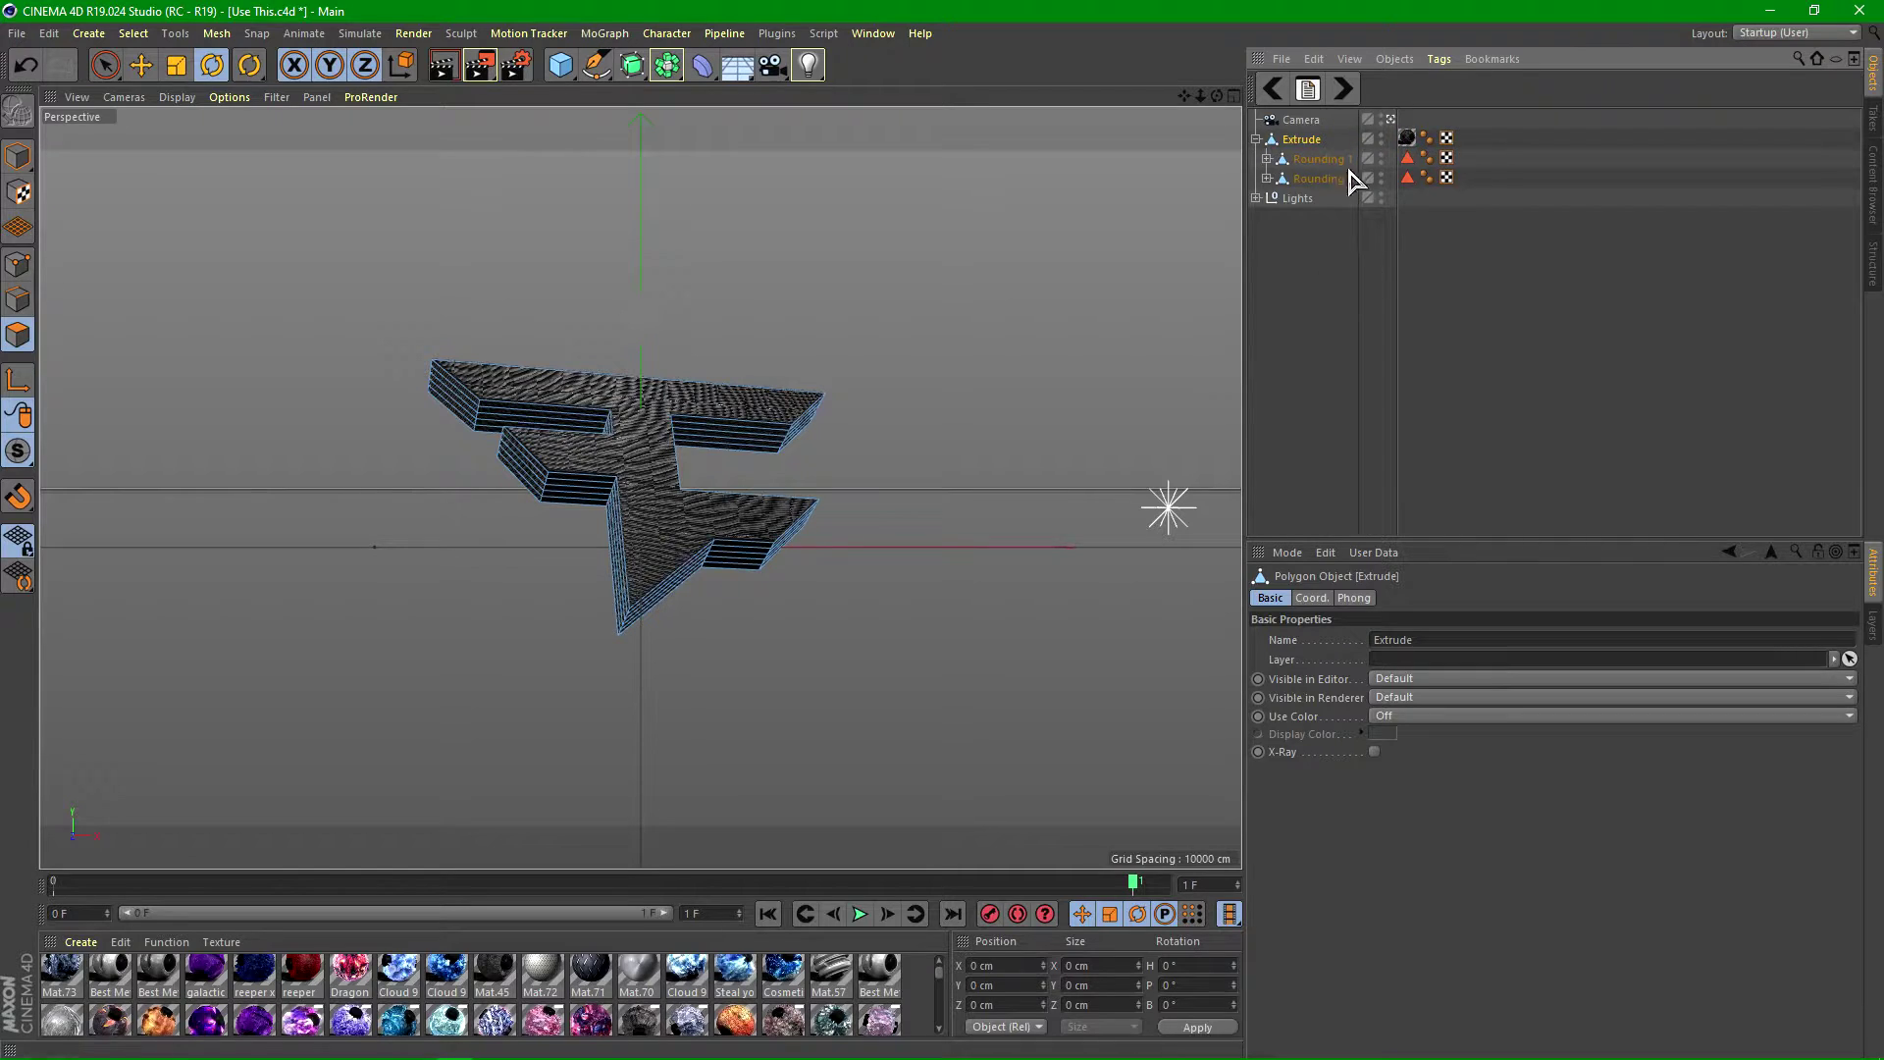
{"action": "left_click", "coordinate": [1266, 159]}
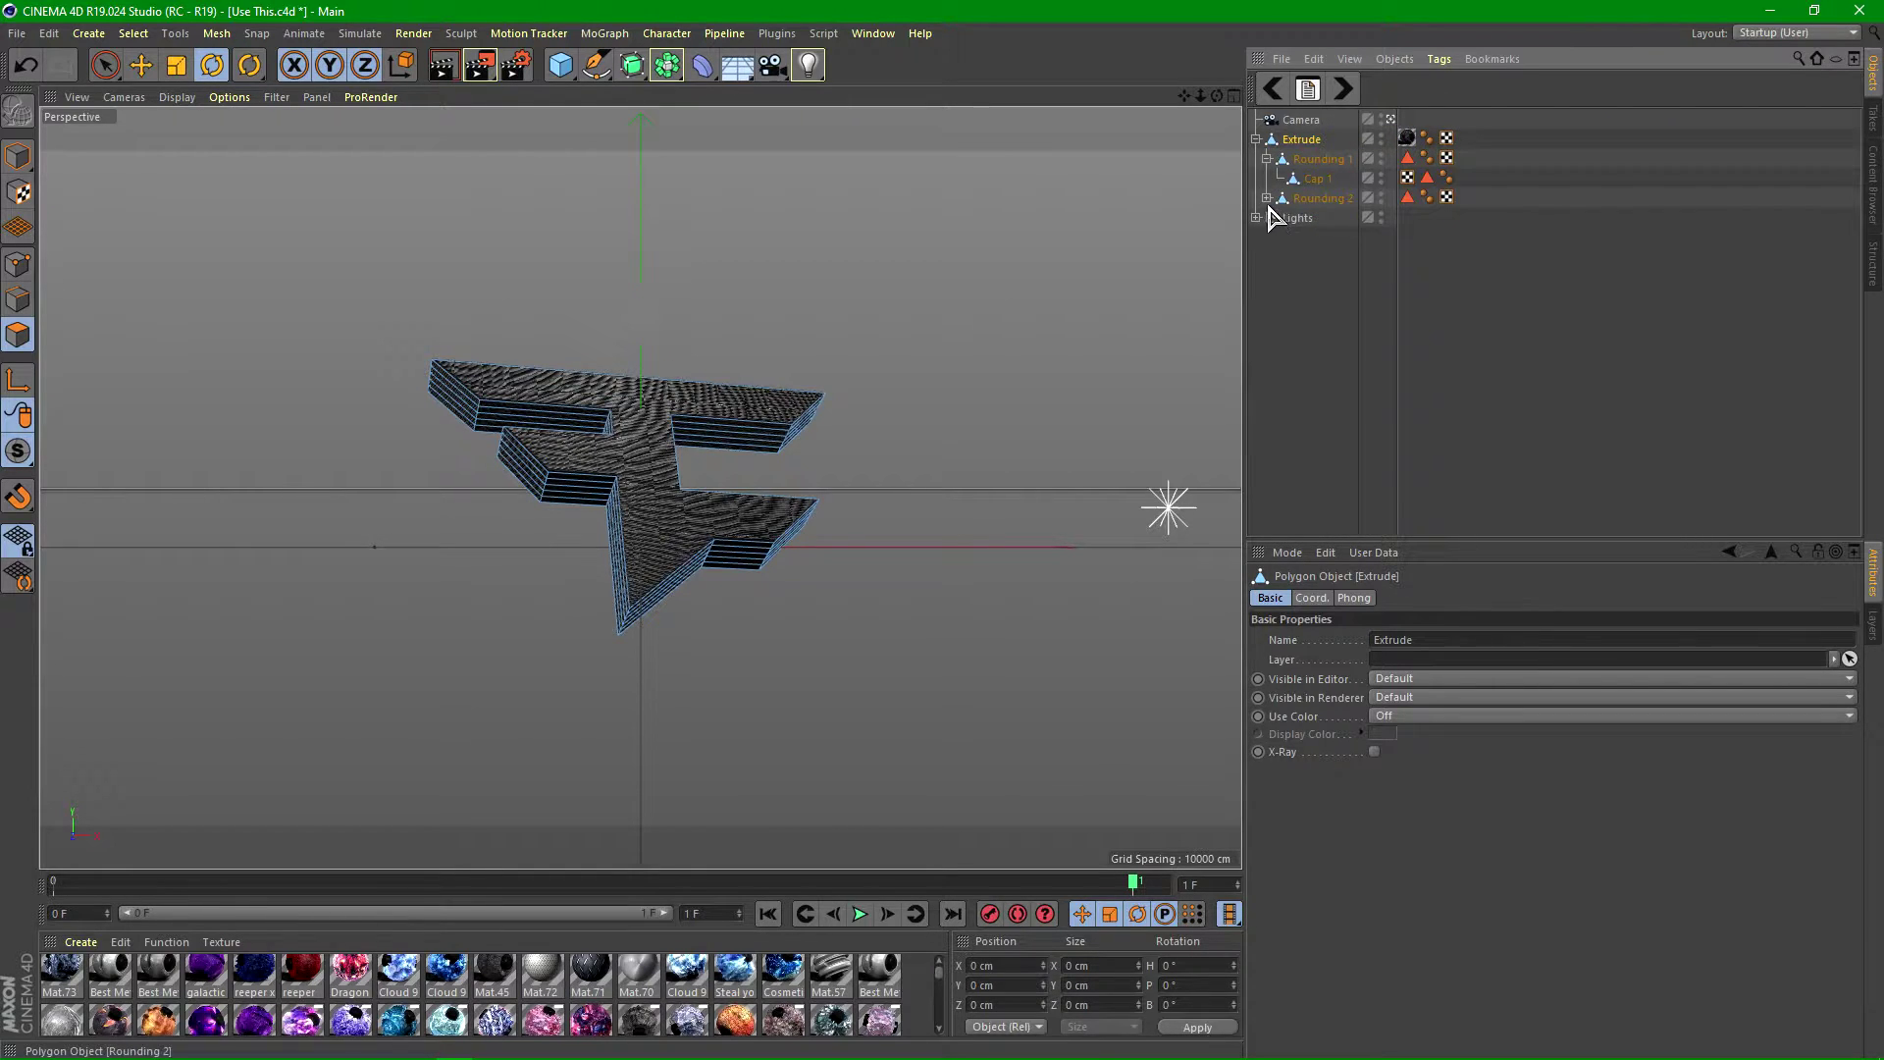
{"action": "left_click", "coordinate": [1266, 199]}
{"action": "left_click", "coordinate": [1306, 160]}
{"action": "left_click", "coordinate": [1297, 199]}
{"action": "left_click", "coordinate": [1318, 159]}
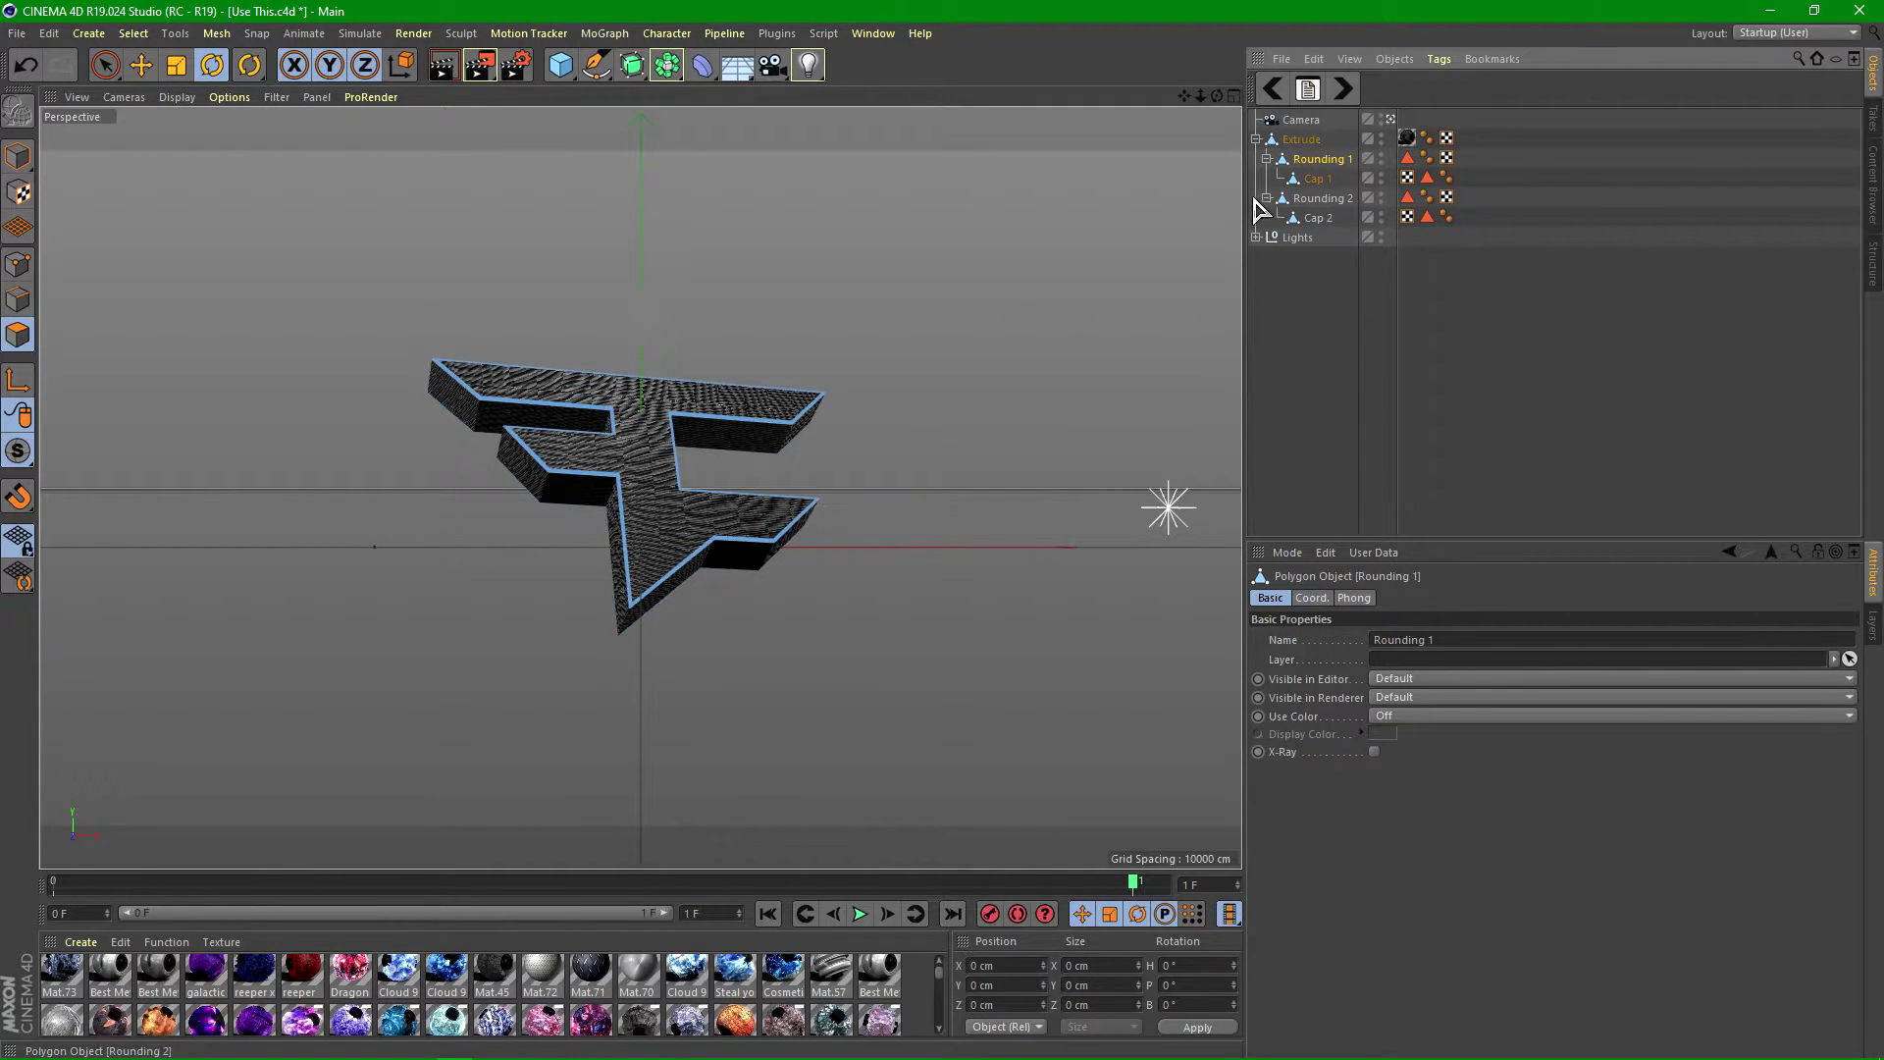
{"action": "left_click", "coordinate": [1312, 183]}
{"action": "left_click", "coordinate": [1320, 161]}
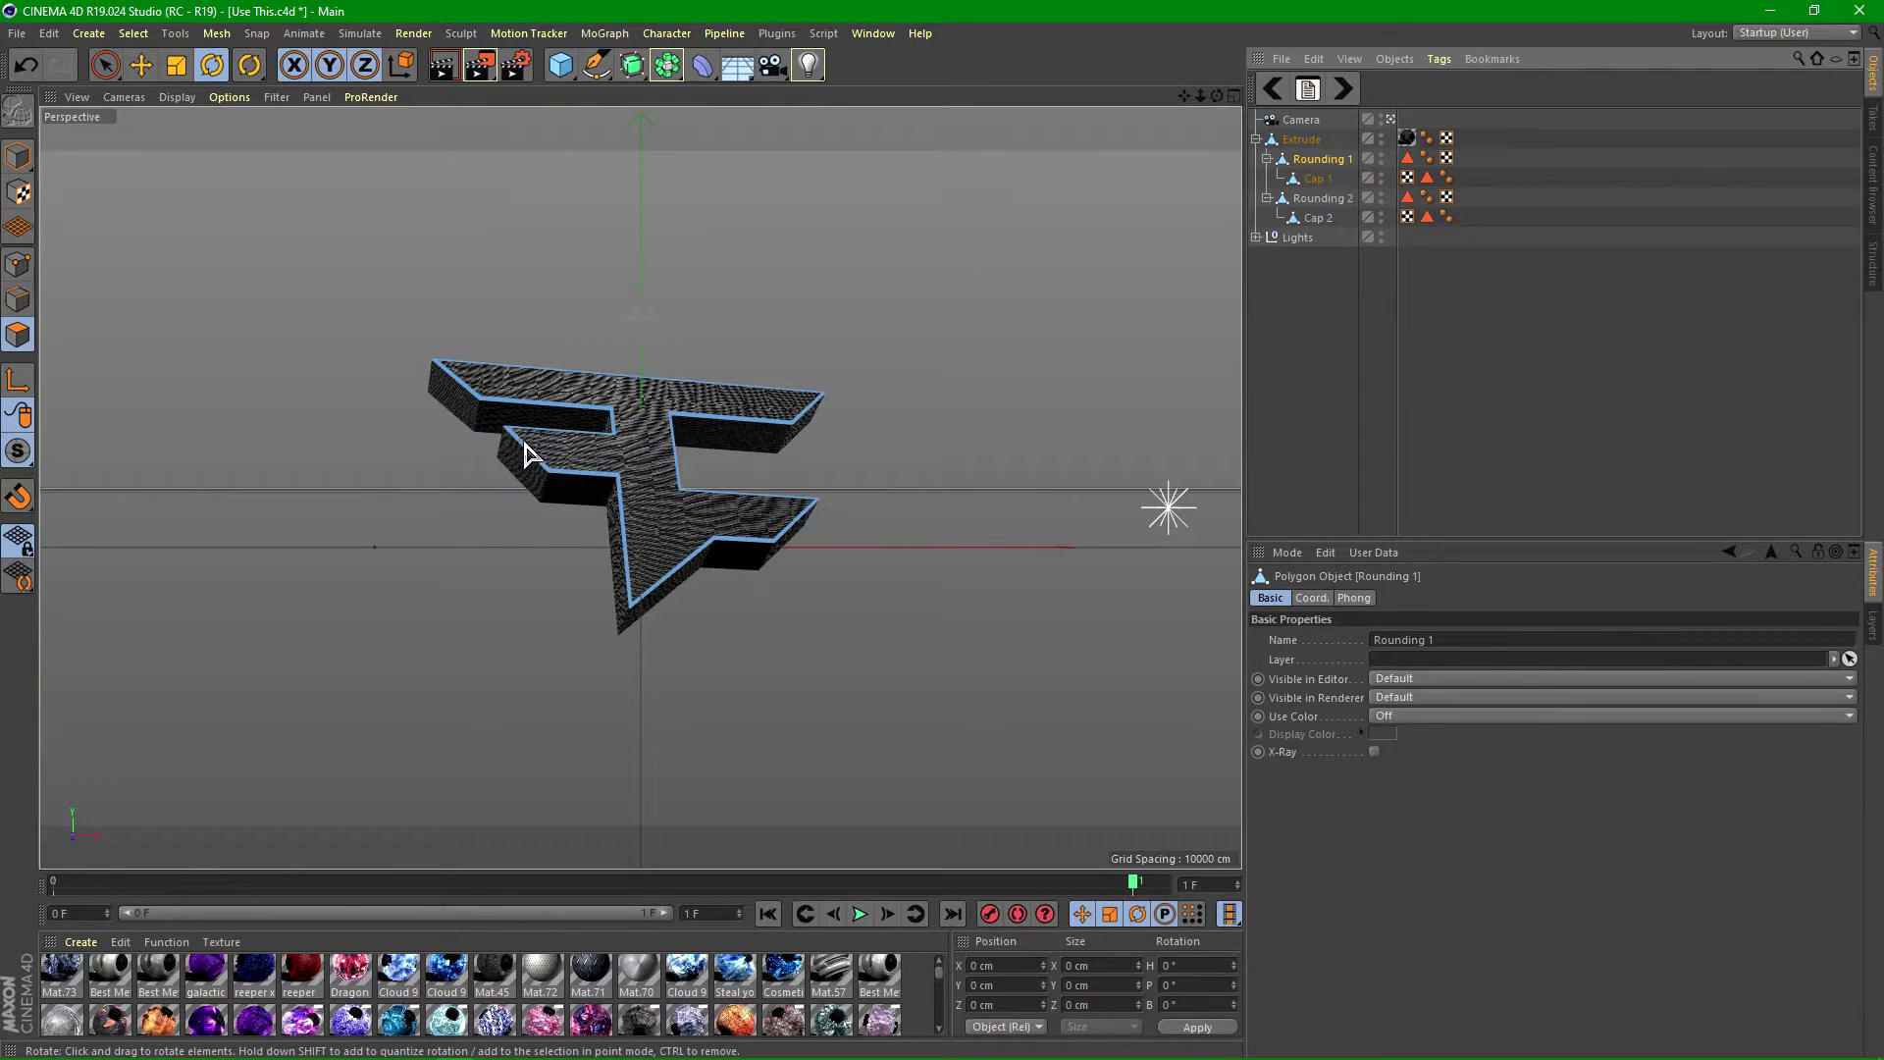
- Try moving the Mat.64 texture tag from Extrude to Rounding 1 and check which parts it covers
{"action": "left_click_drag", "start_coordinate": [1406, 137], "coordinate": [1329, 190]}
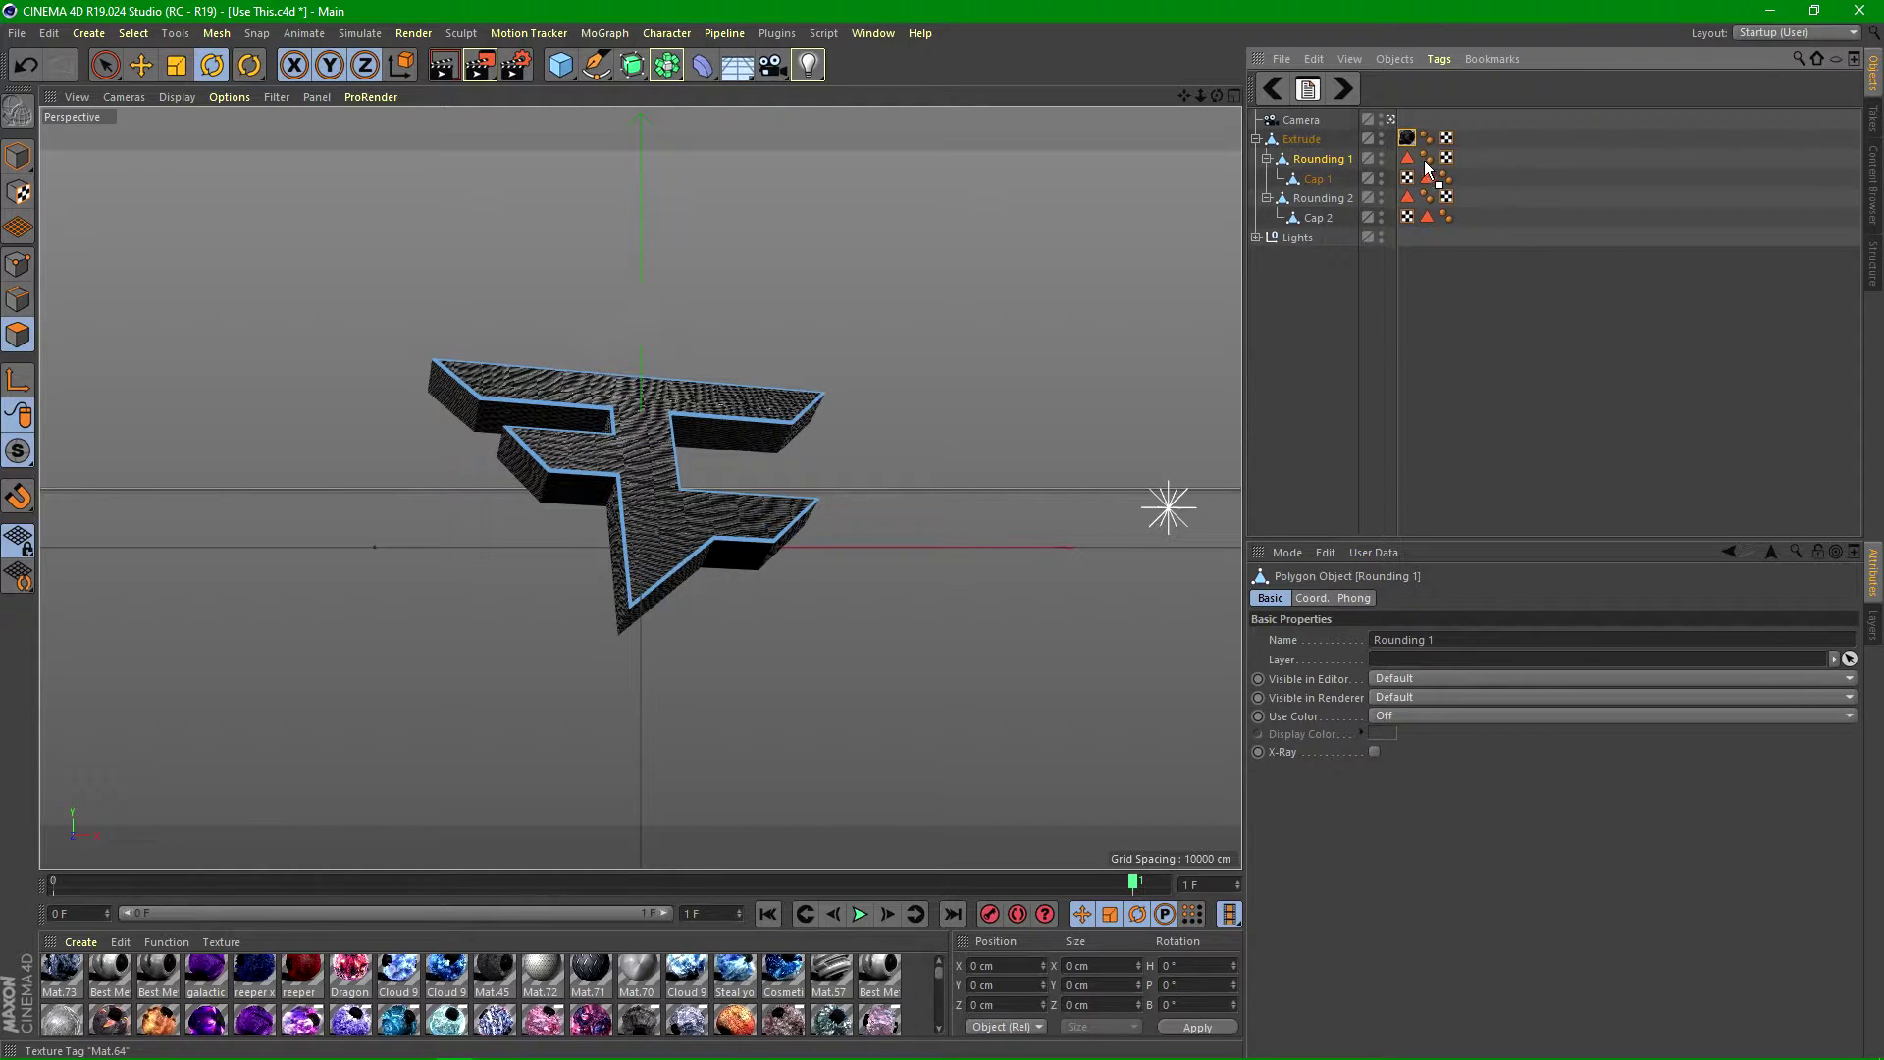
{"action": "left_click_drag", "start_coordinate": [1464, 156], "coordinate": [1404, 159]}
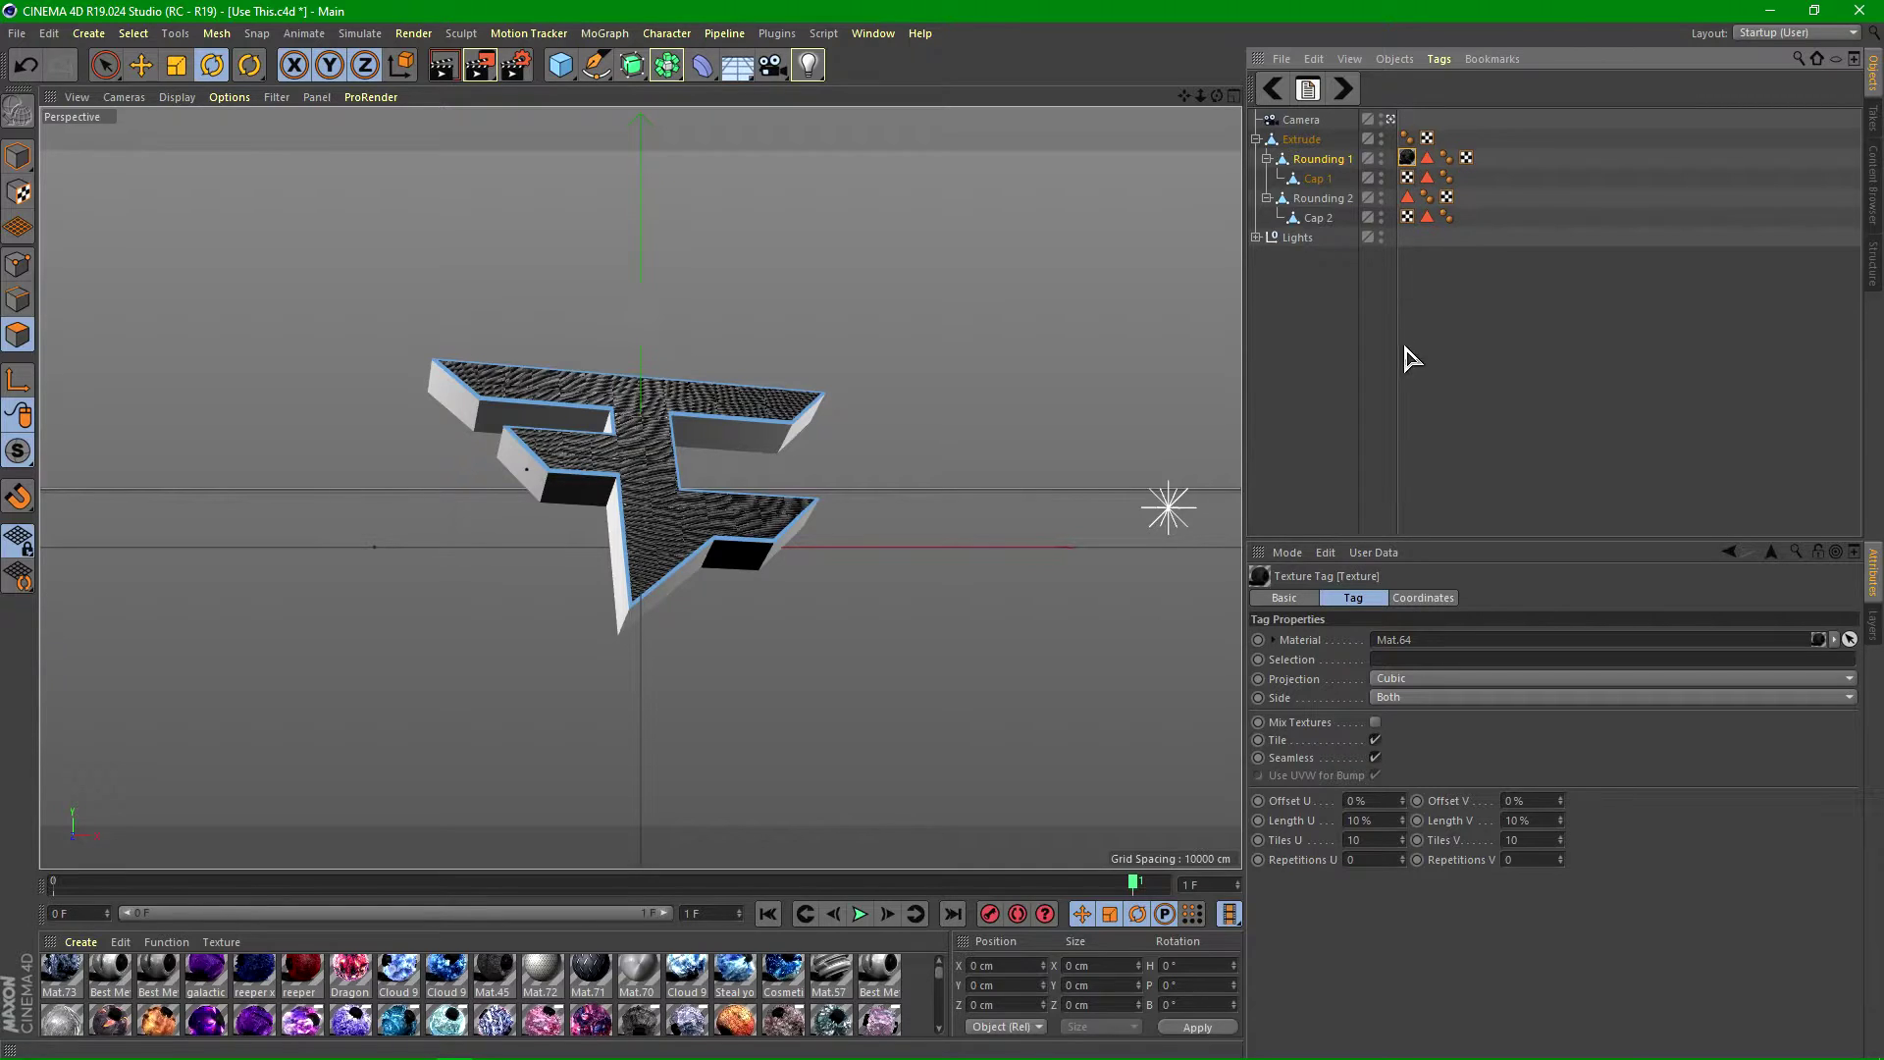
{"action": "left_click", "coordinate": [1302, 139]}
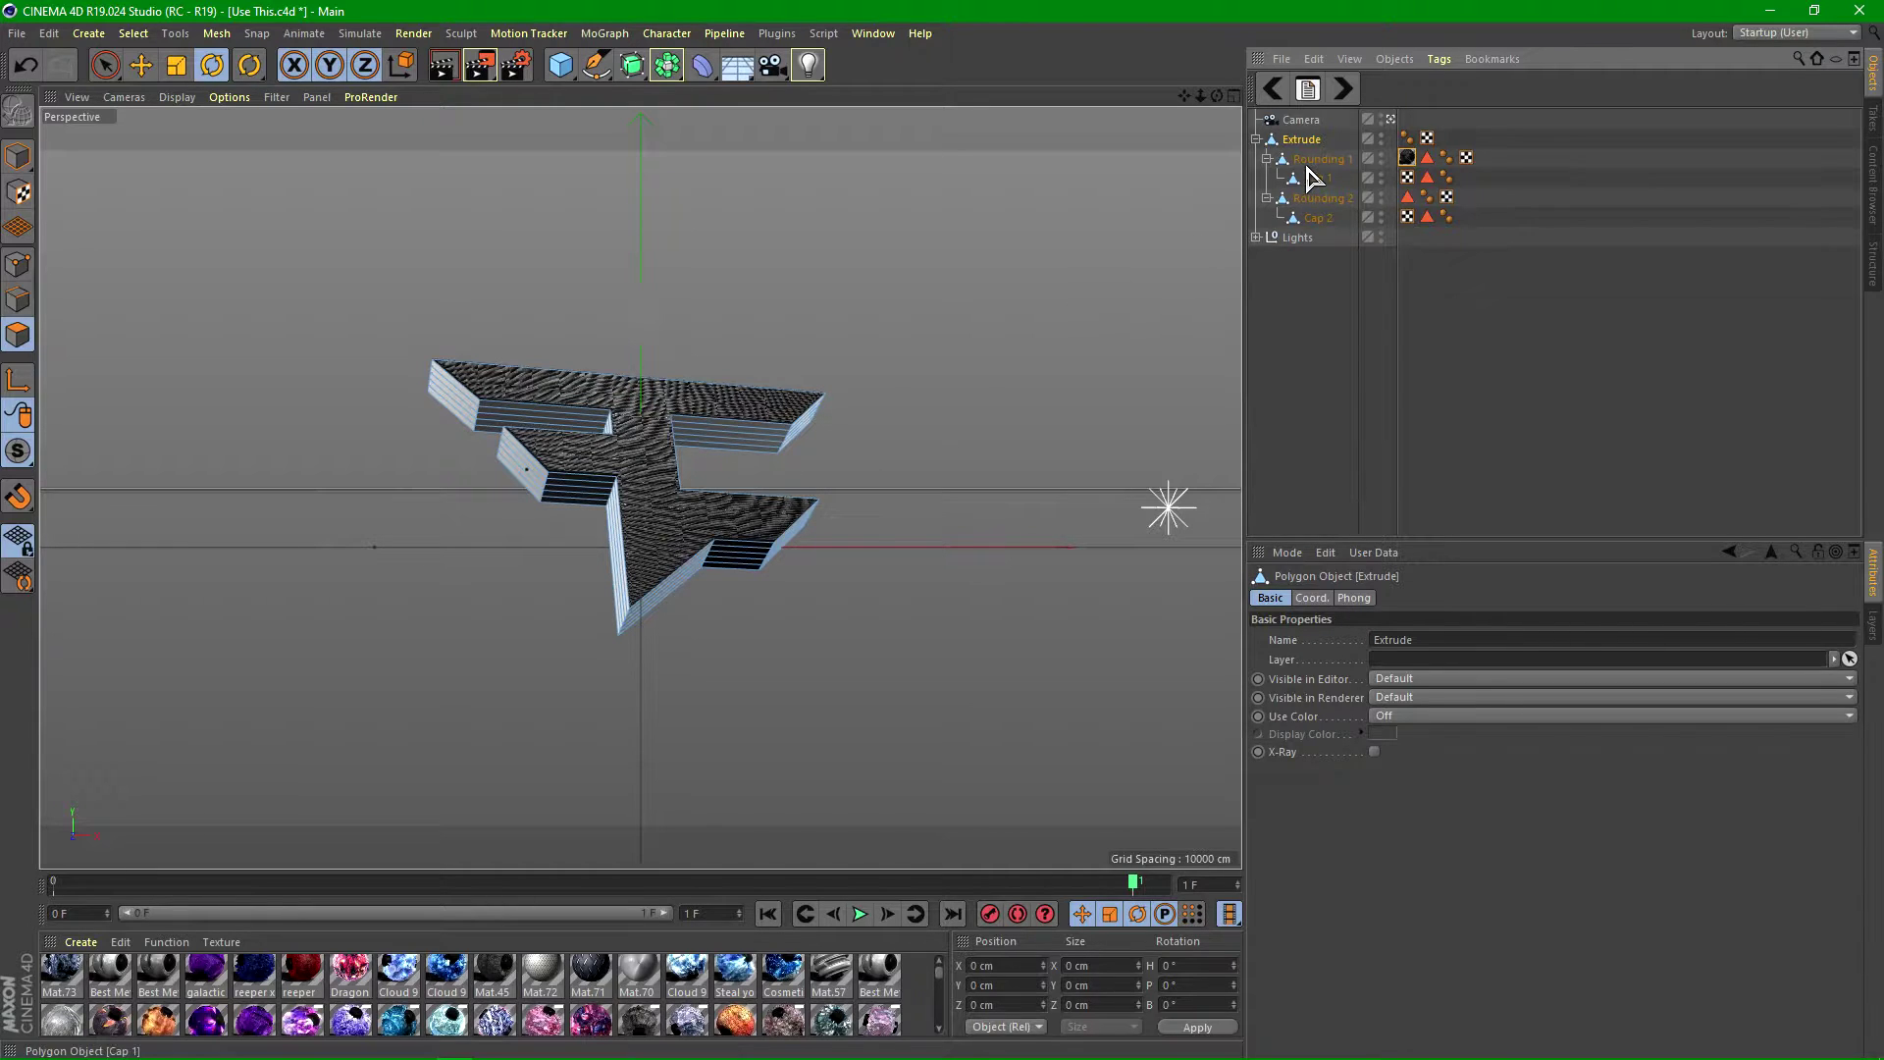
{"action": "left_click", "coordinate": [505, 496]}
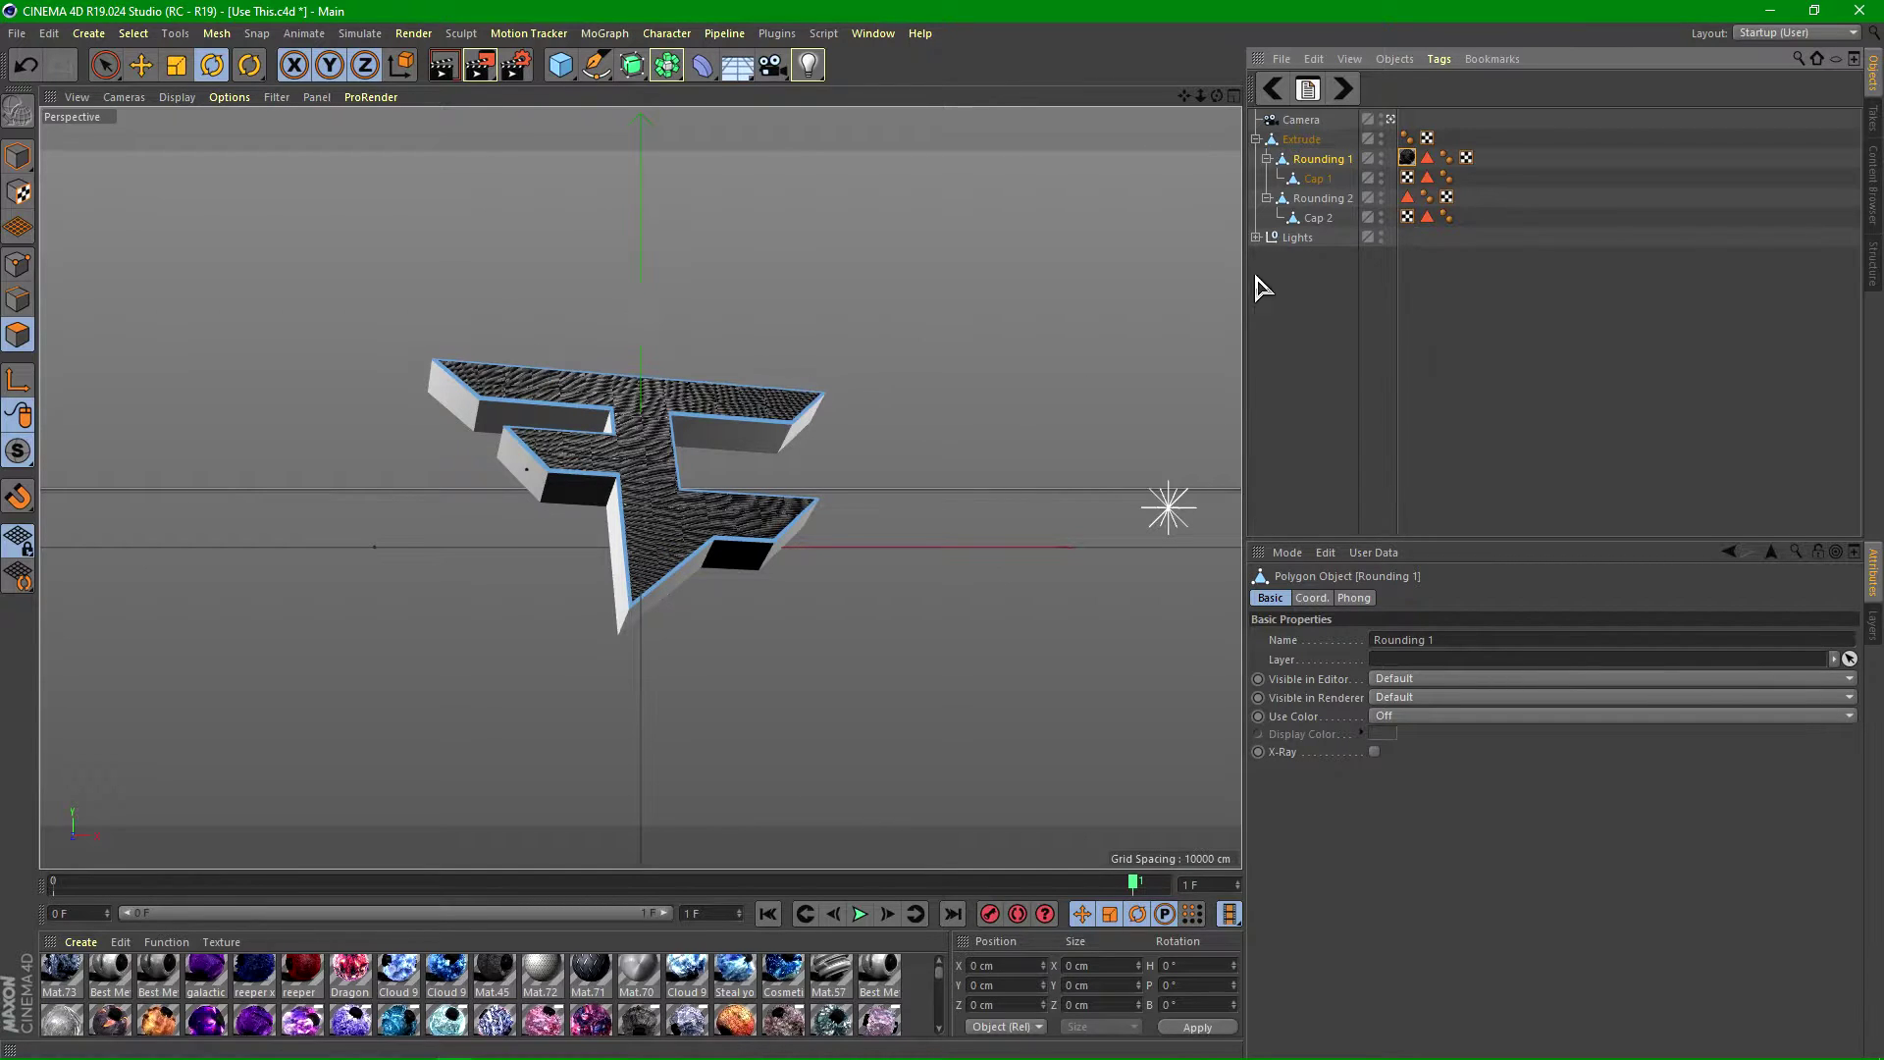
- Leave the camera view, switch to polygon mode and select Rounding 1 on the logo
{"action": "left_click", "coordinate": [1392, 119]}
{"action": "scroll", "coordinate": [683, 654], "scroll_direction": "up", "scroll_amount": 6}
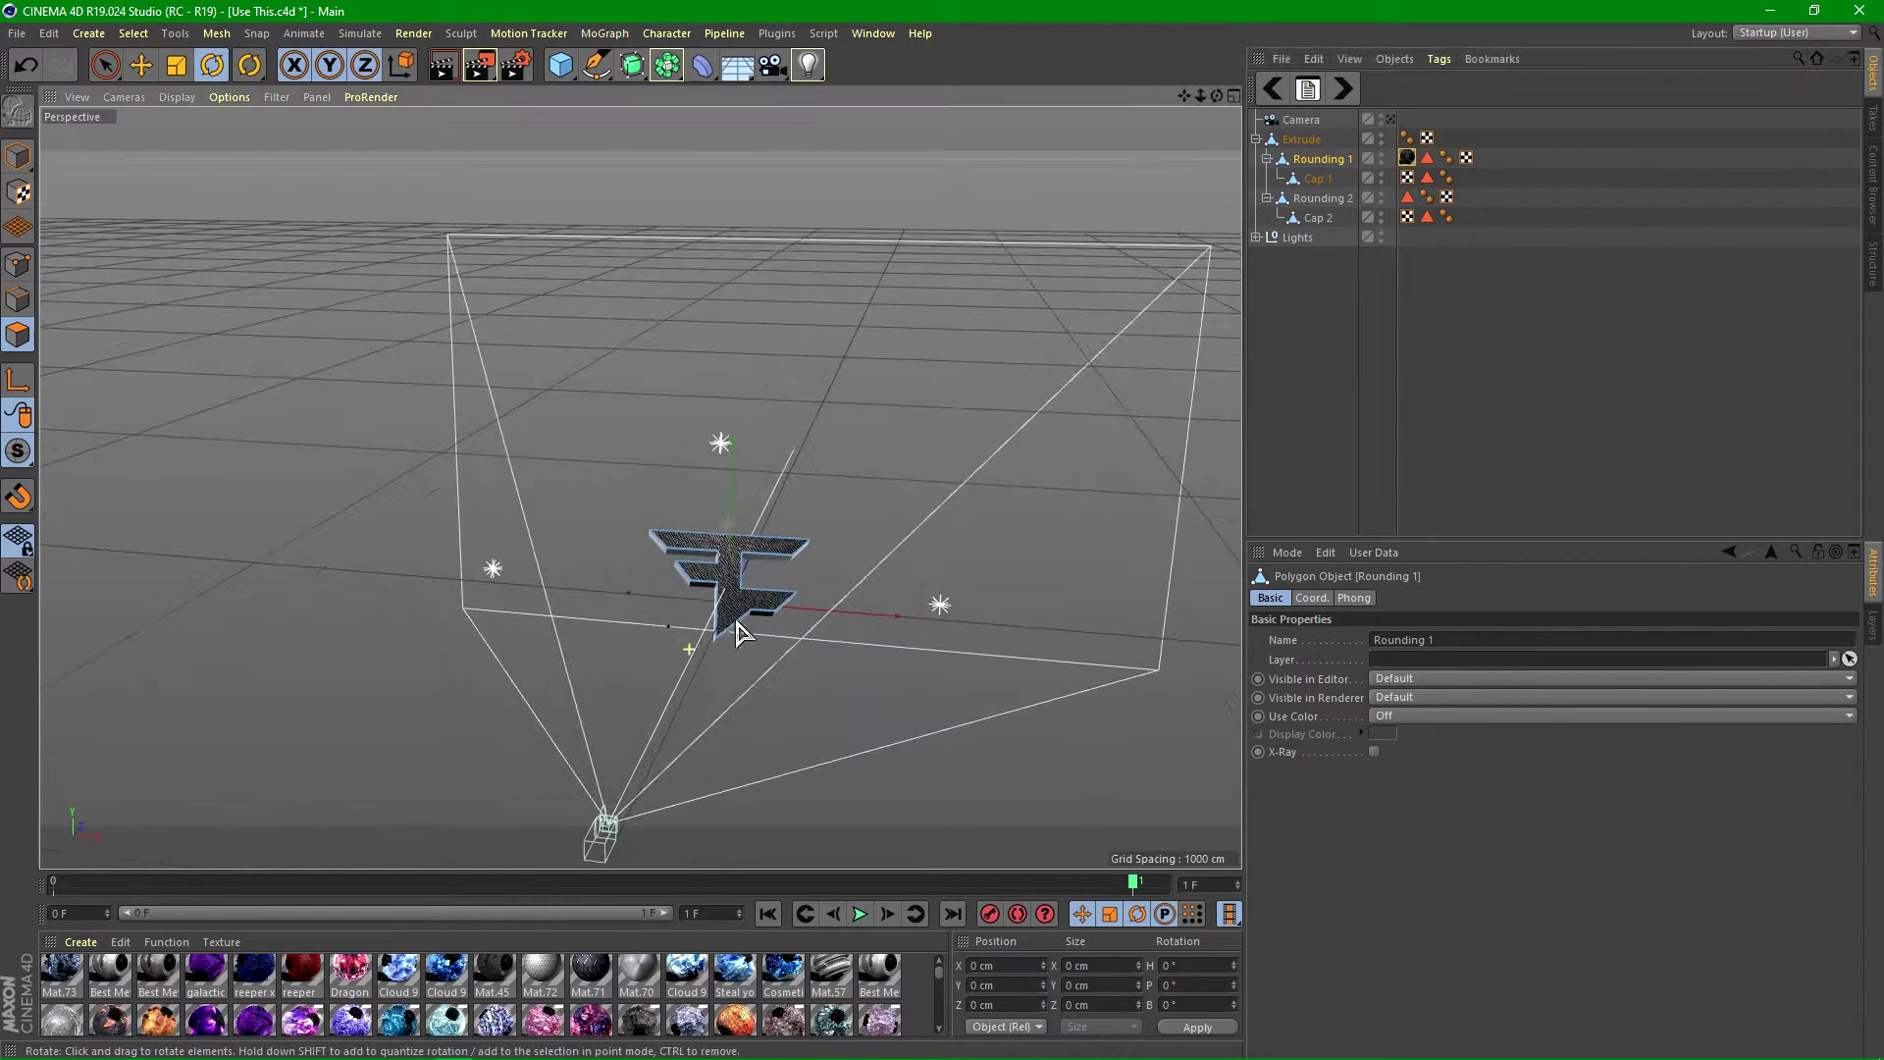
{"action": "scroll", "coordinate": [736, 616], "scroll_direction": "up", "scroll_amount": 10}
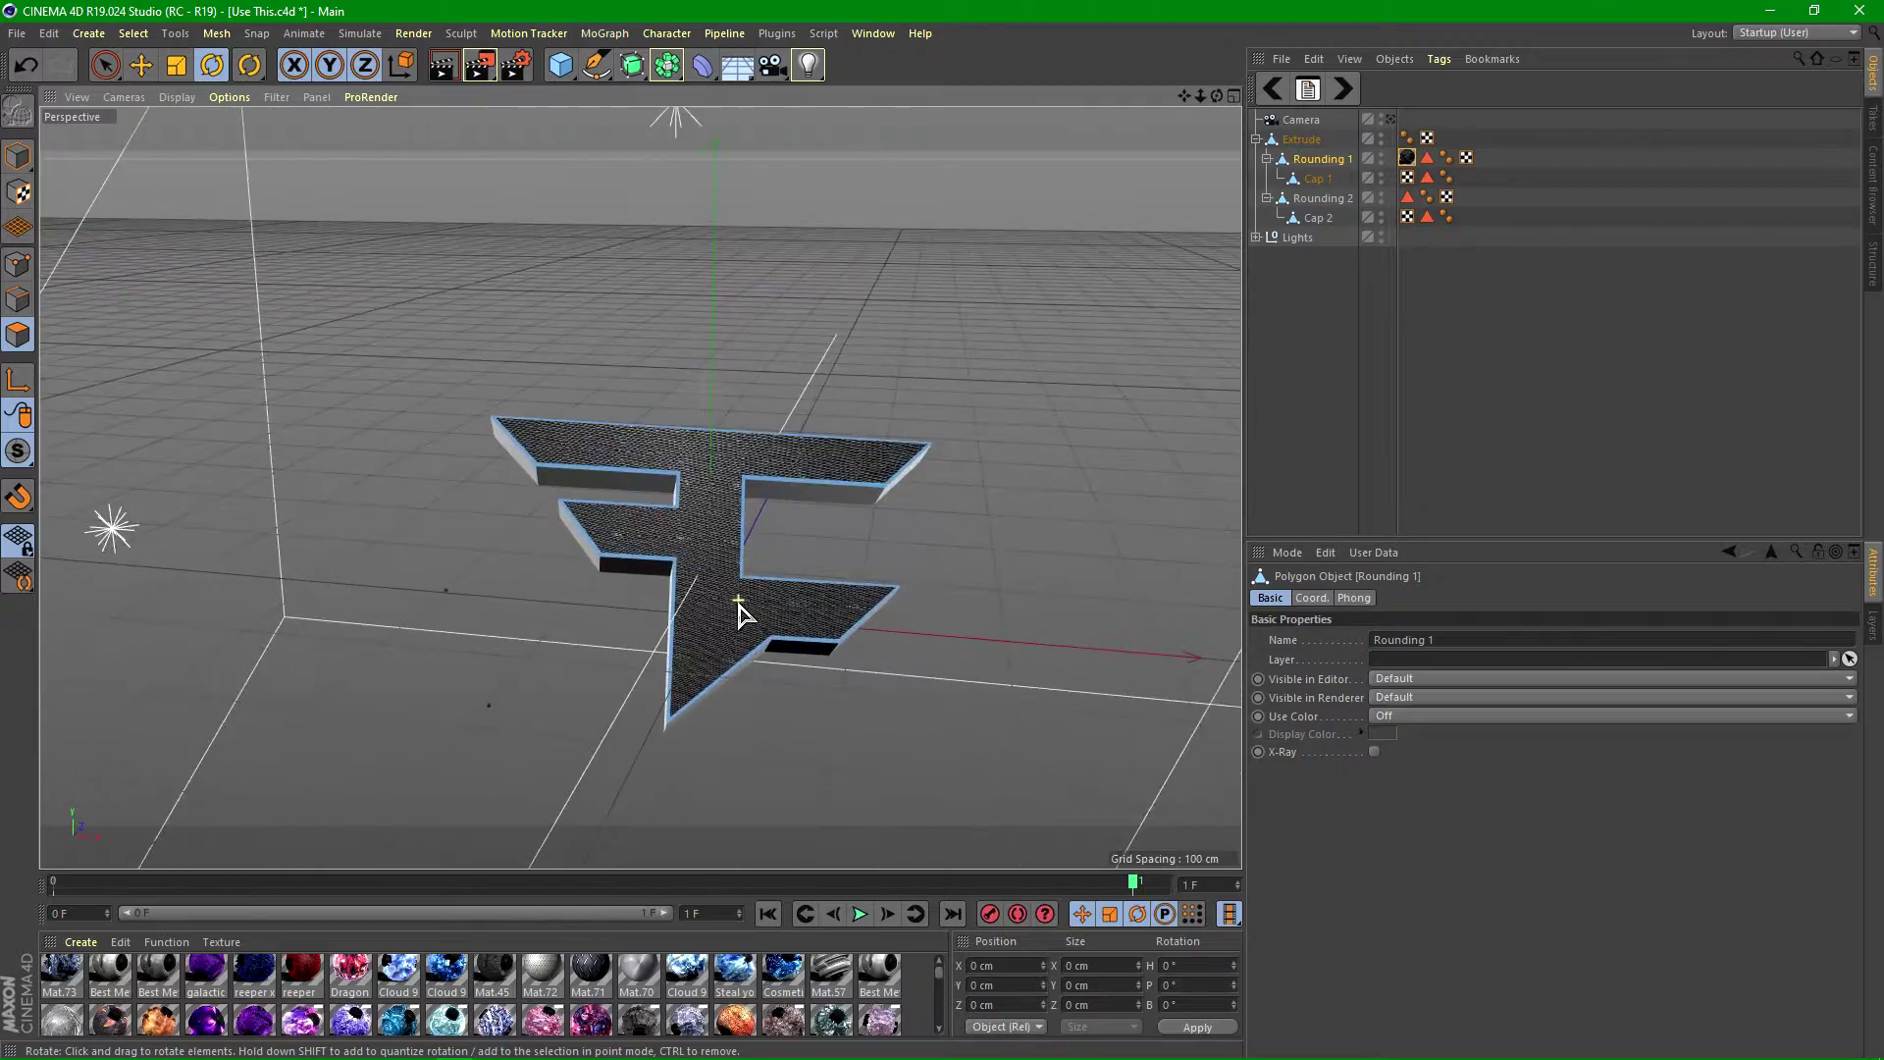
{"action": "scroll", "coordinate": [623, 646], "scroll_direction": "up", "scroll_amount": 1}
{"action": "mouse_move", "coordinate": [574, 642]}
{"action": "left_mouse_down", "text": "alt"}
{"action": "mouse_move", "coordinate": [633, 643]}
{"action": "mouse_move", "coordinate": [595, 628]}
{"action": "mouse_move", "coordinate": [607, 648]}
{"action": "mouse_move", "coordinate": [585, 647]}
{"action": "left_mouse_up", "text": "alt"}
{"action": "left_click_drag", "start_coordinate": [585, 647], "coordinate": [582, 647], "text": "alt"}
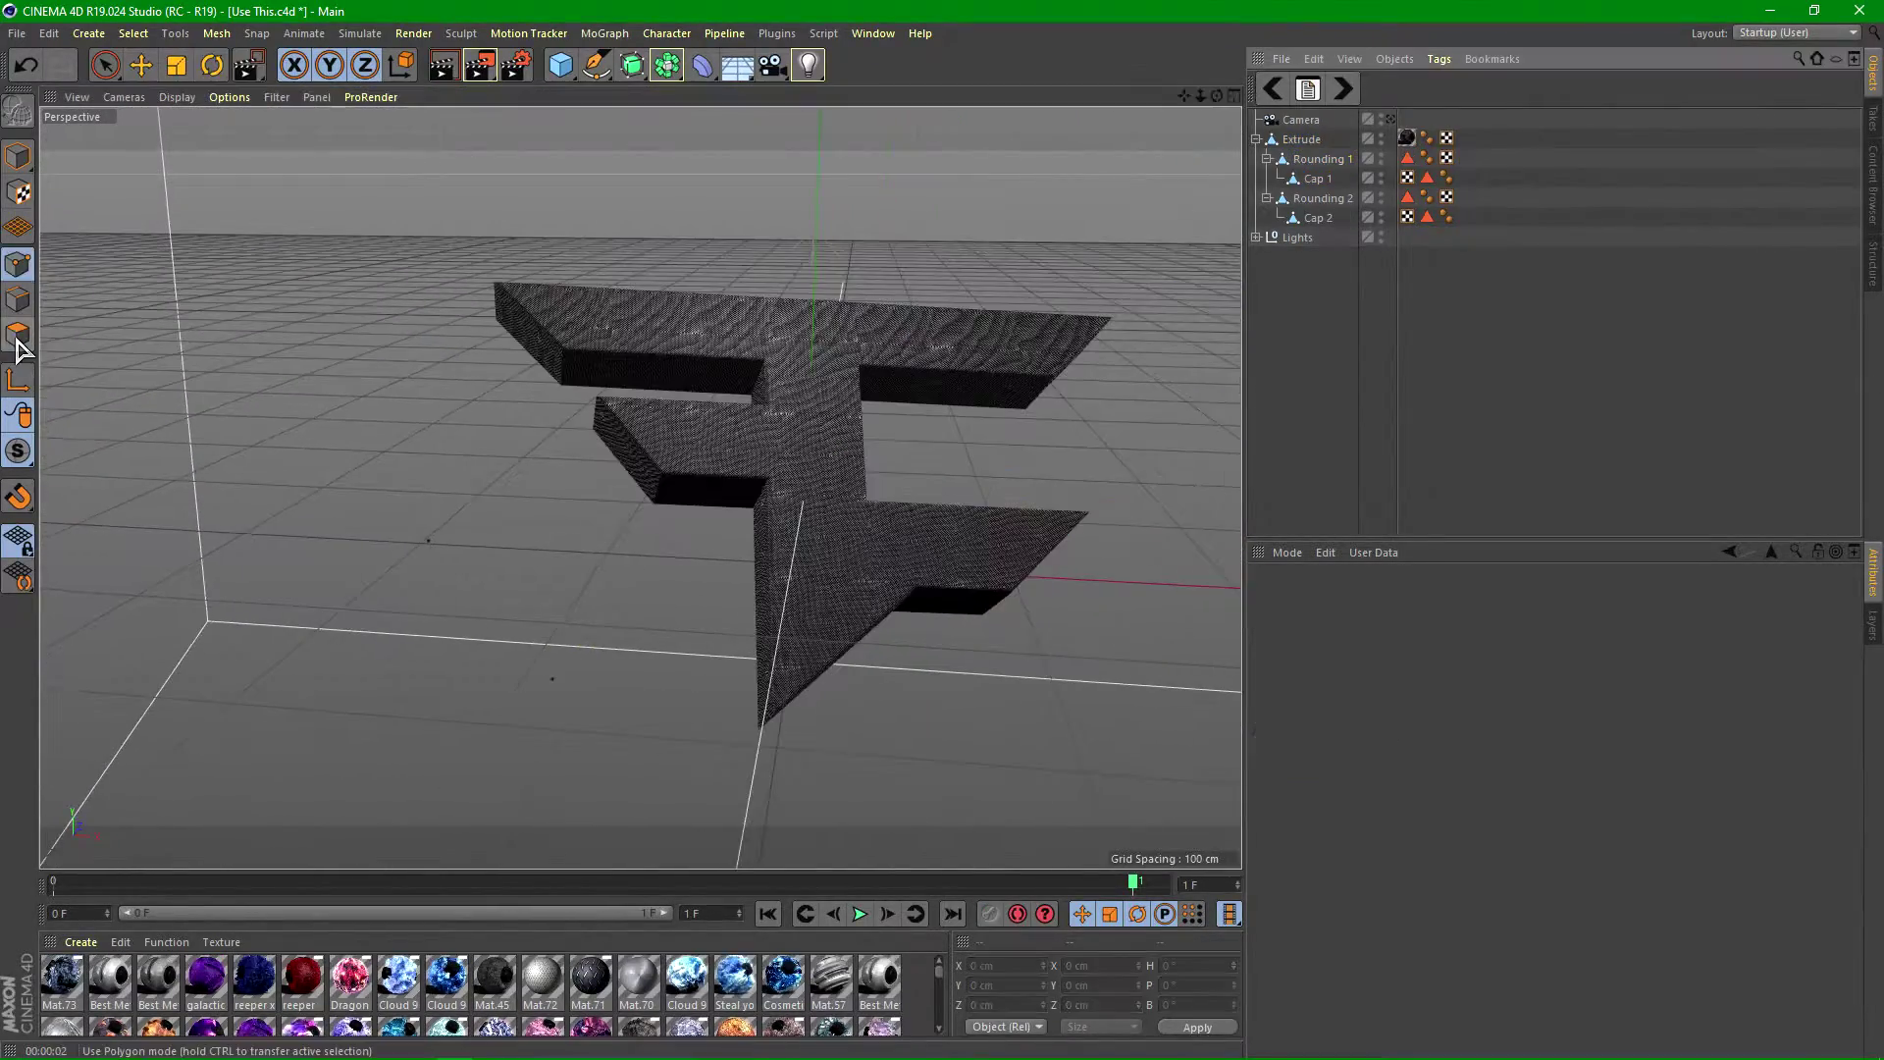
{"action": "left_click", "coordinate": [9, 336]}
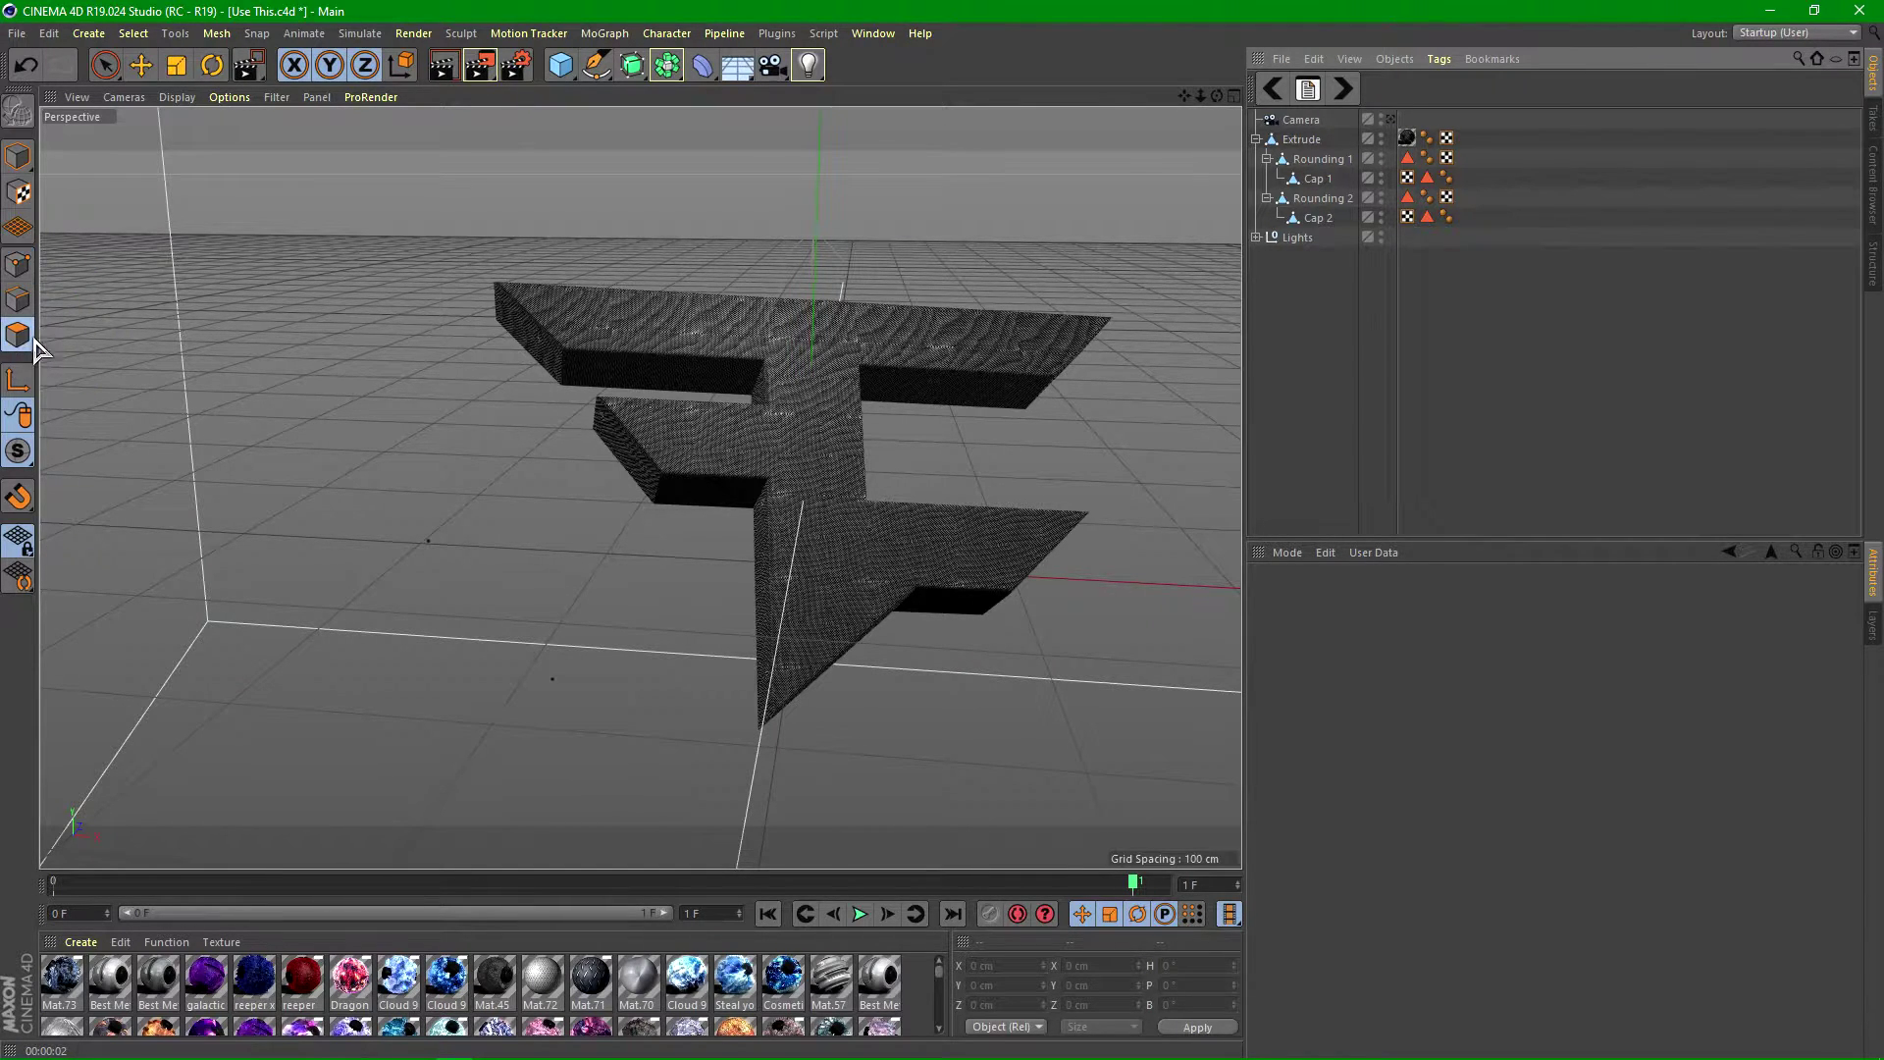
{"action": "left_click", "coordinate": [1321, 159]}
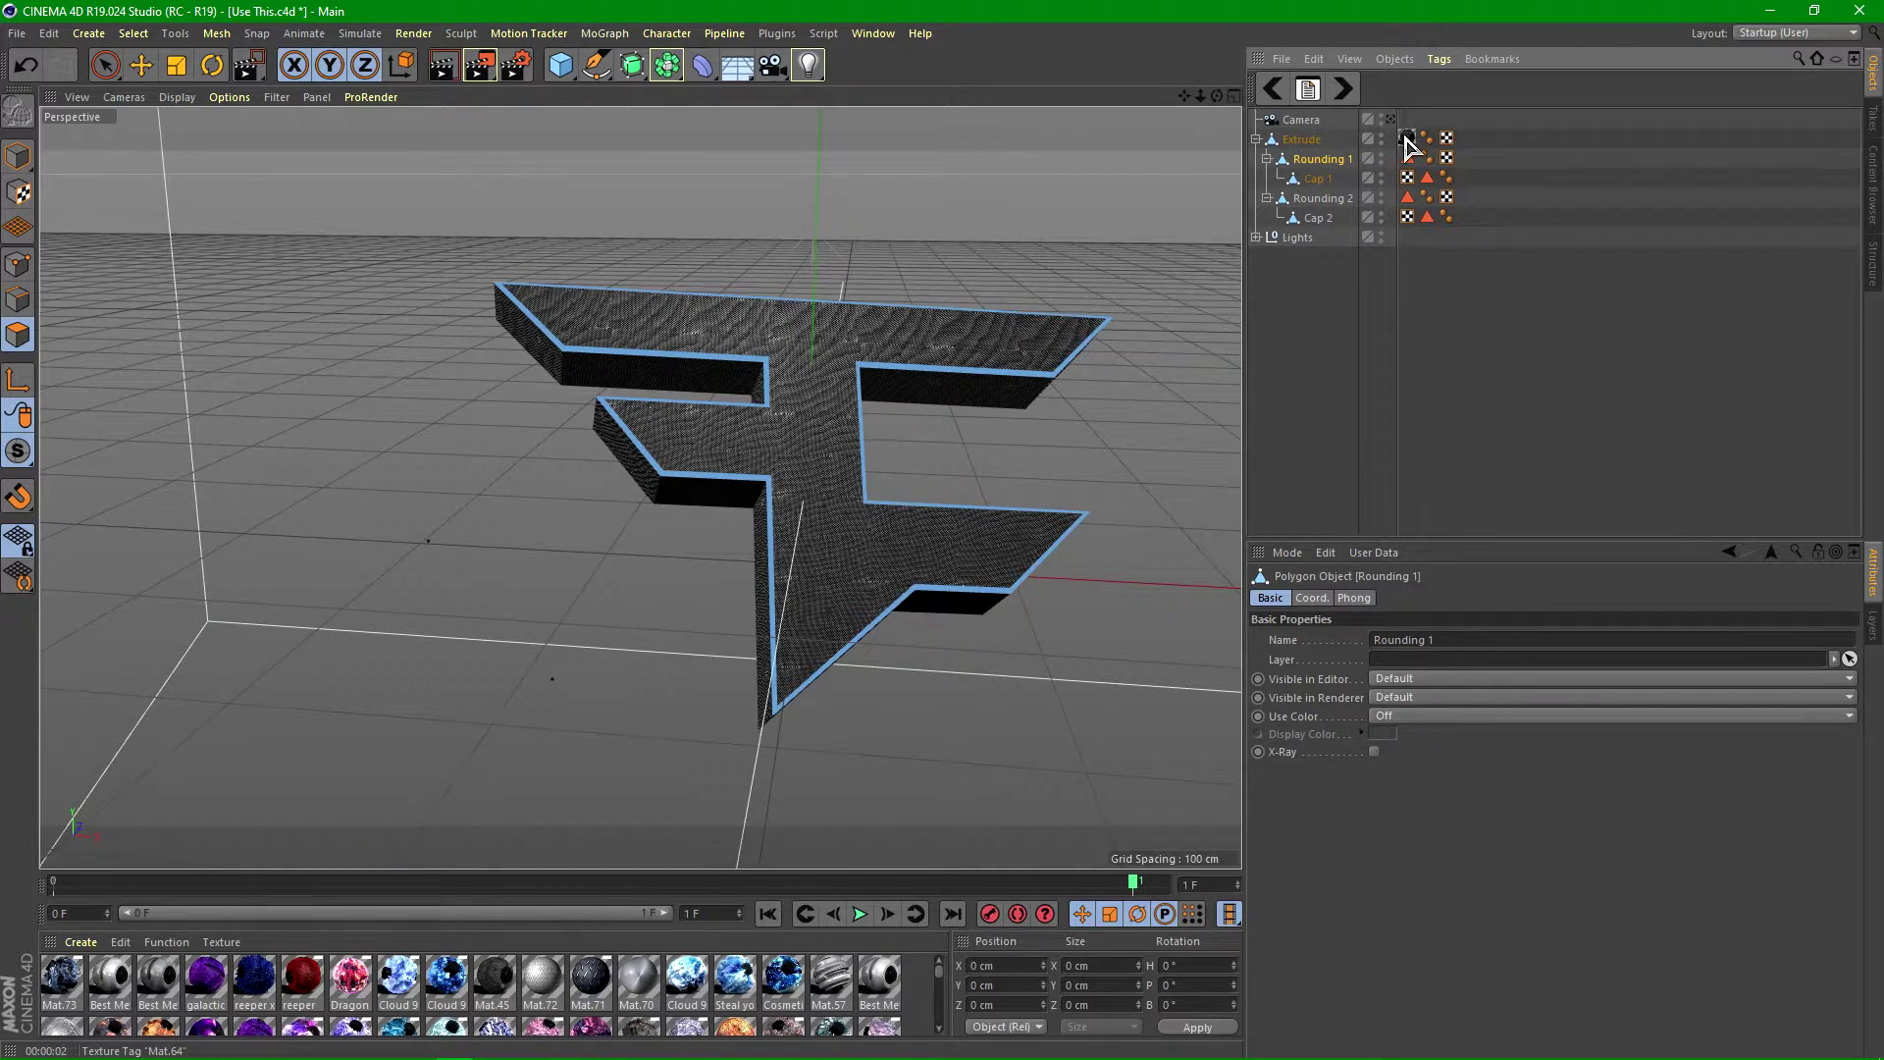
- Move the Mat.64 texture tag from Extrude to Cap 1, keeping its projection at Cubic
{"action": "left_click_drag", "start_coordinate": [1407, 137], "coordinate": [1405, 179]}
{"action": "left_click", "coordinate": [1430, 682]}
{"action": "left_click", "coordinate": [1409, 678]}
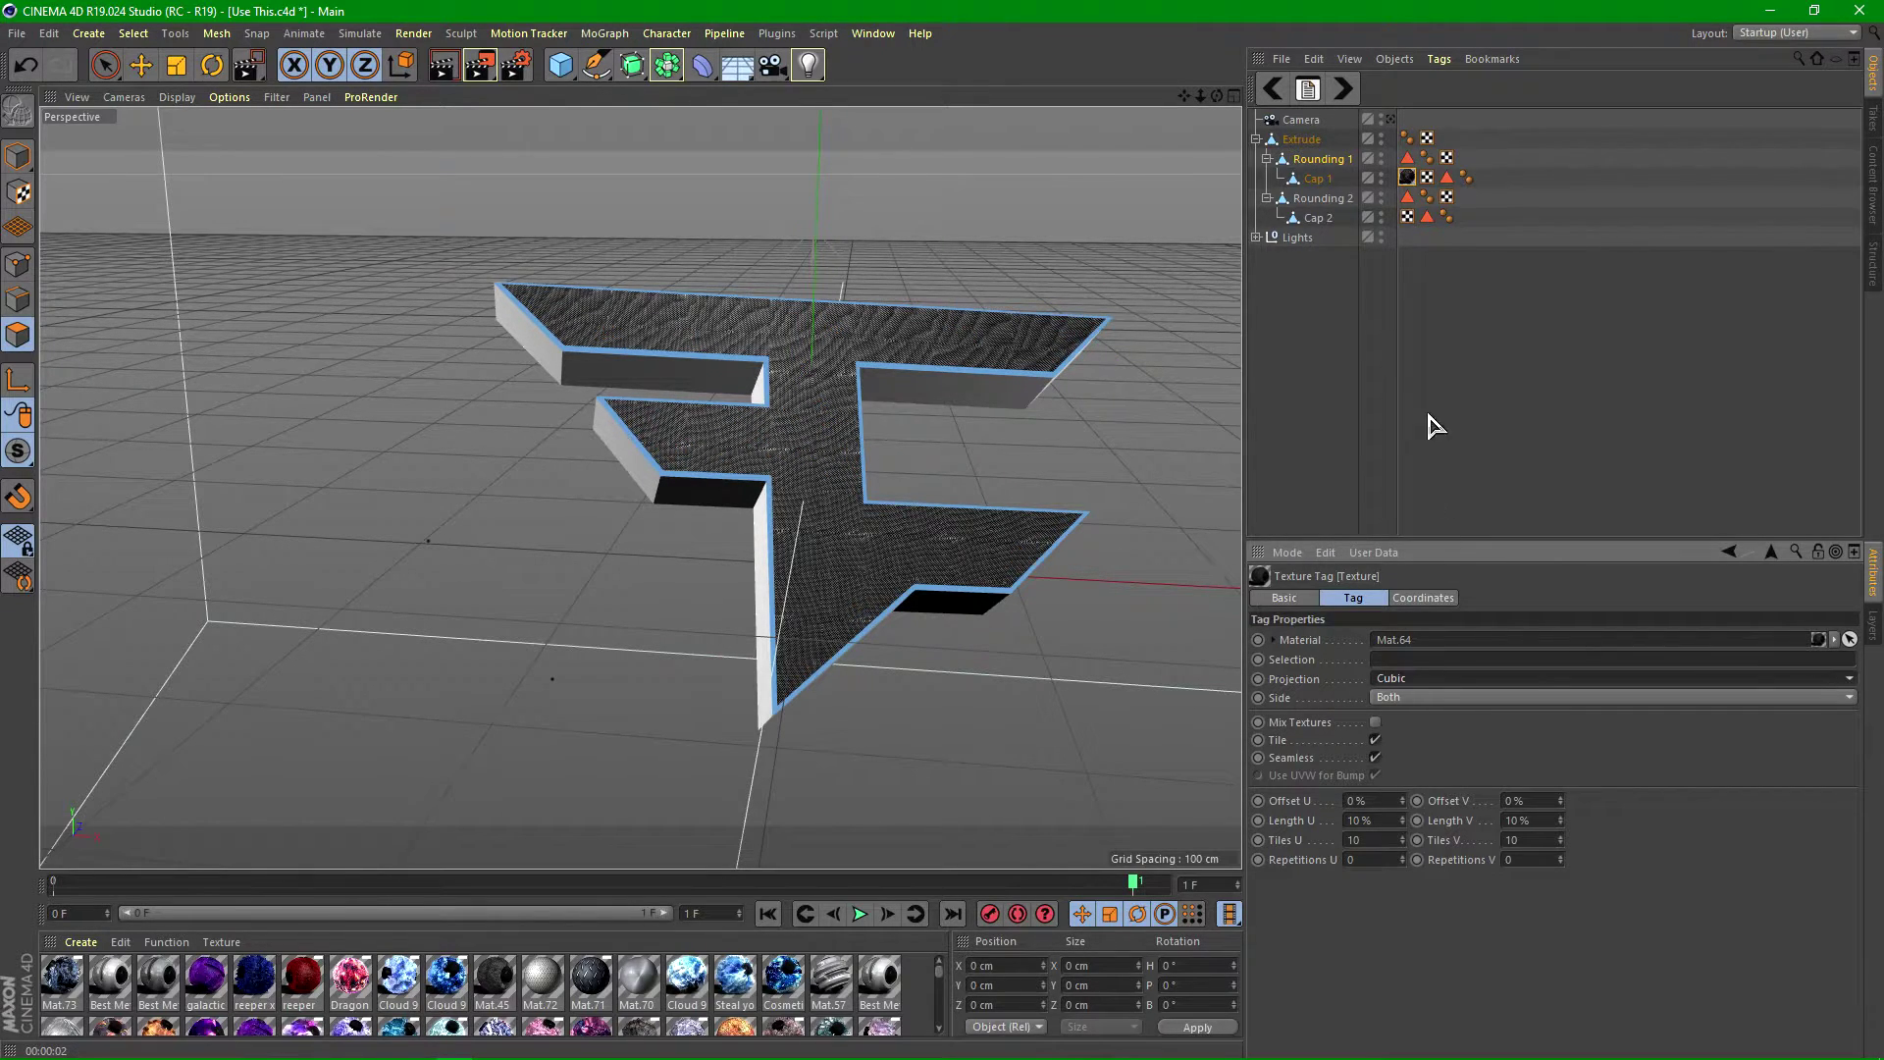
- Inset the Rounding 1 polygons on the logo's front edge using Extrude Inner with an offset of about -3.4 cm
{"action": "key", "text": "ctrl+z"}
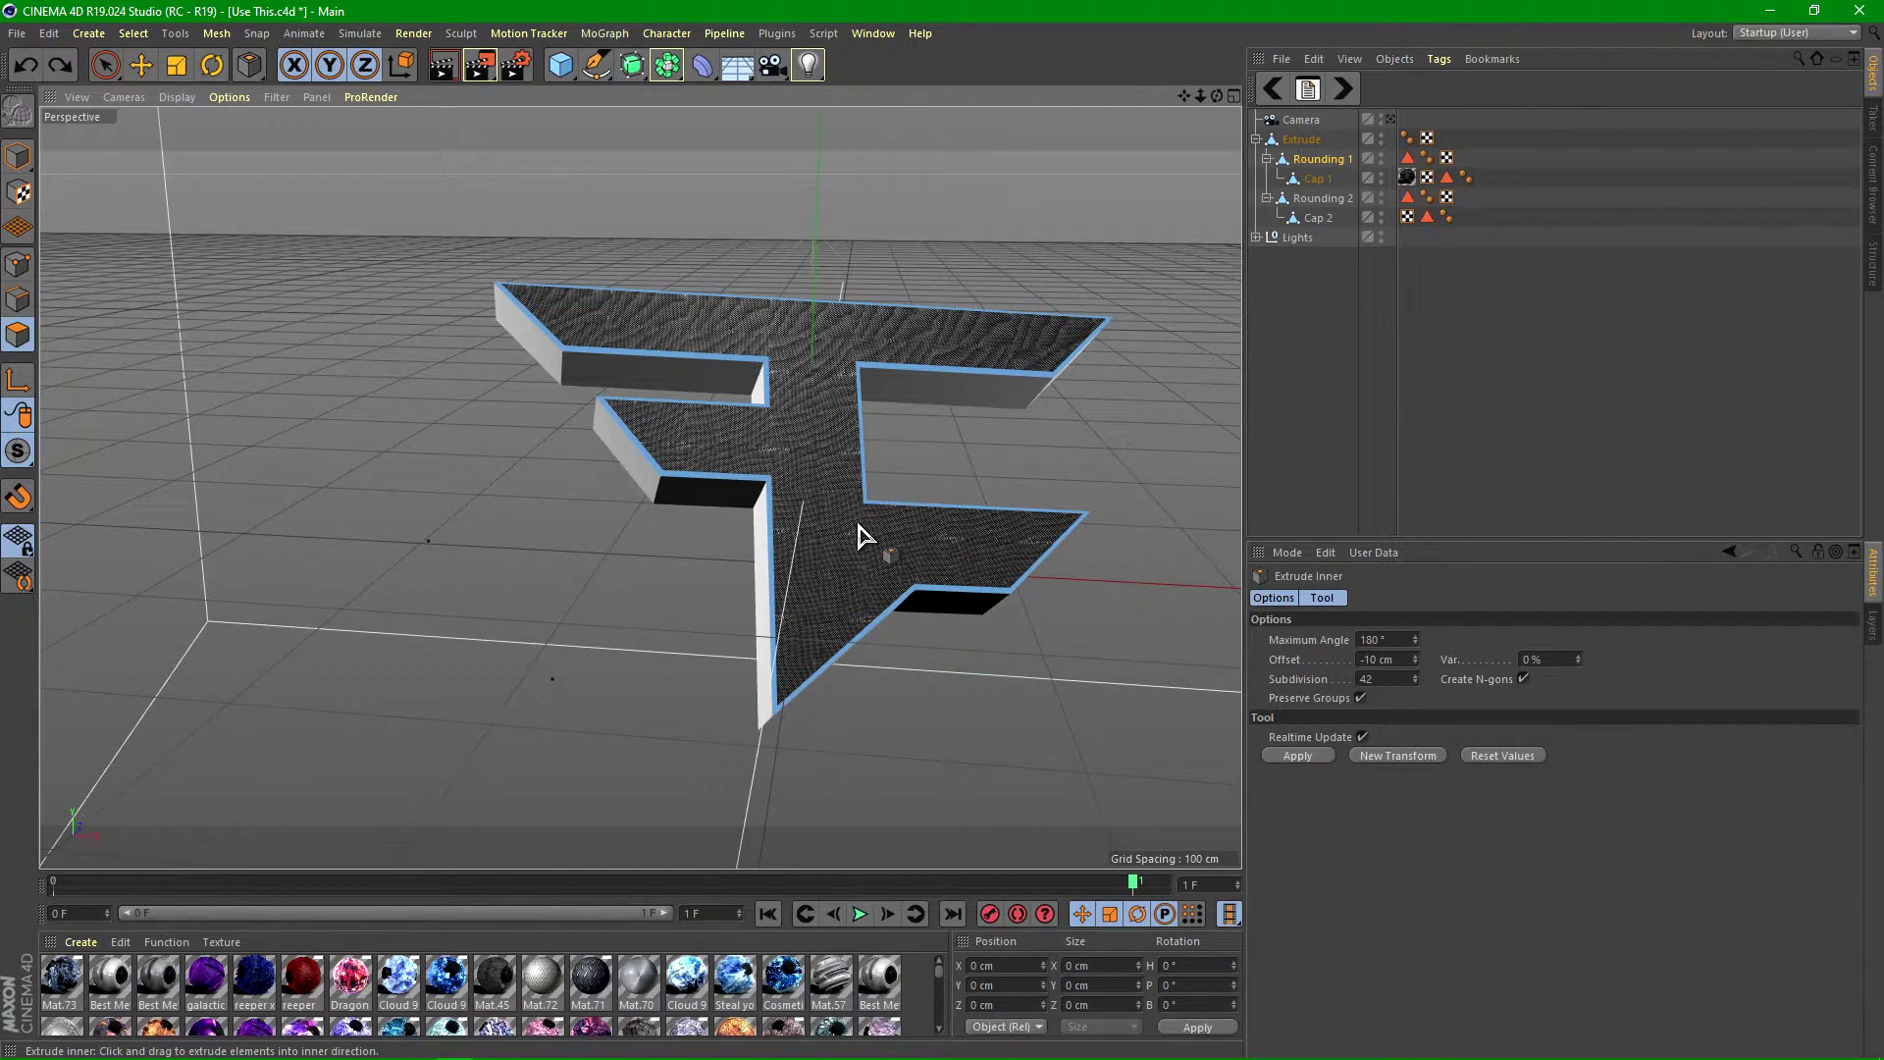
{"action": "right_click", "coordinate": [823, 454]}
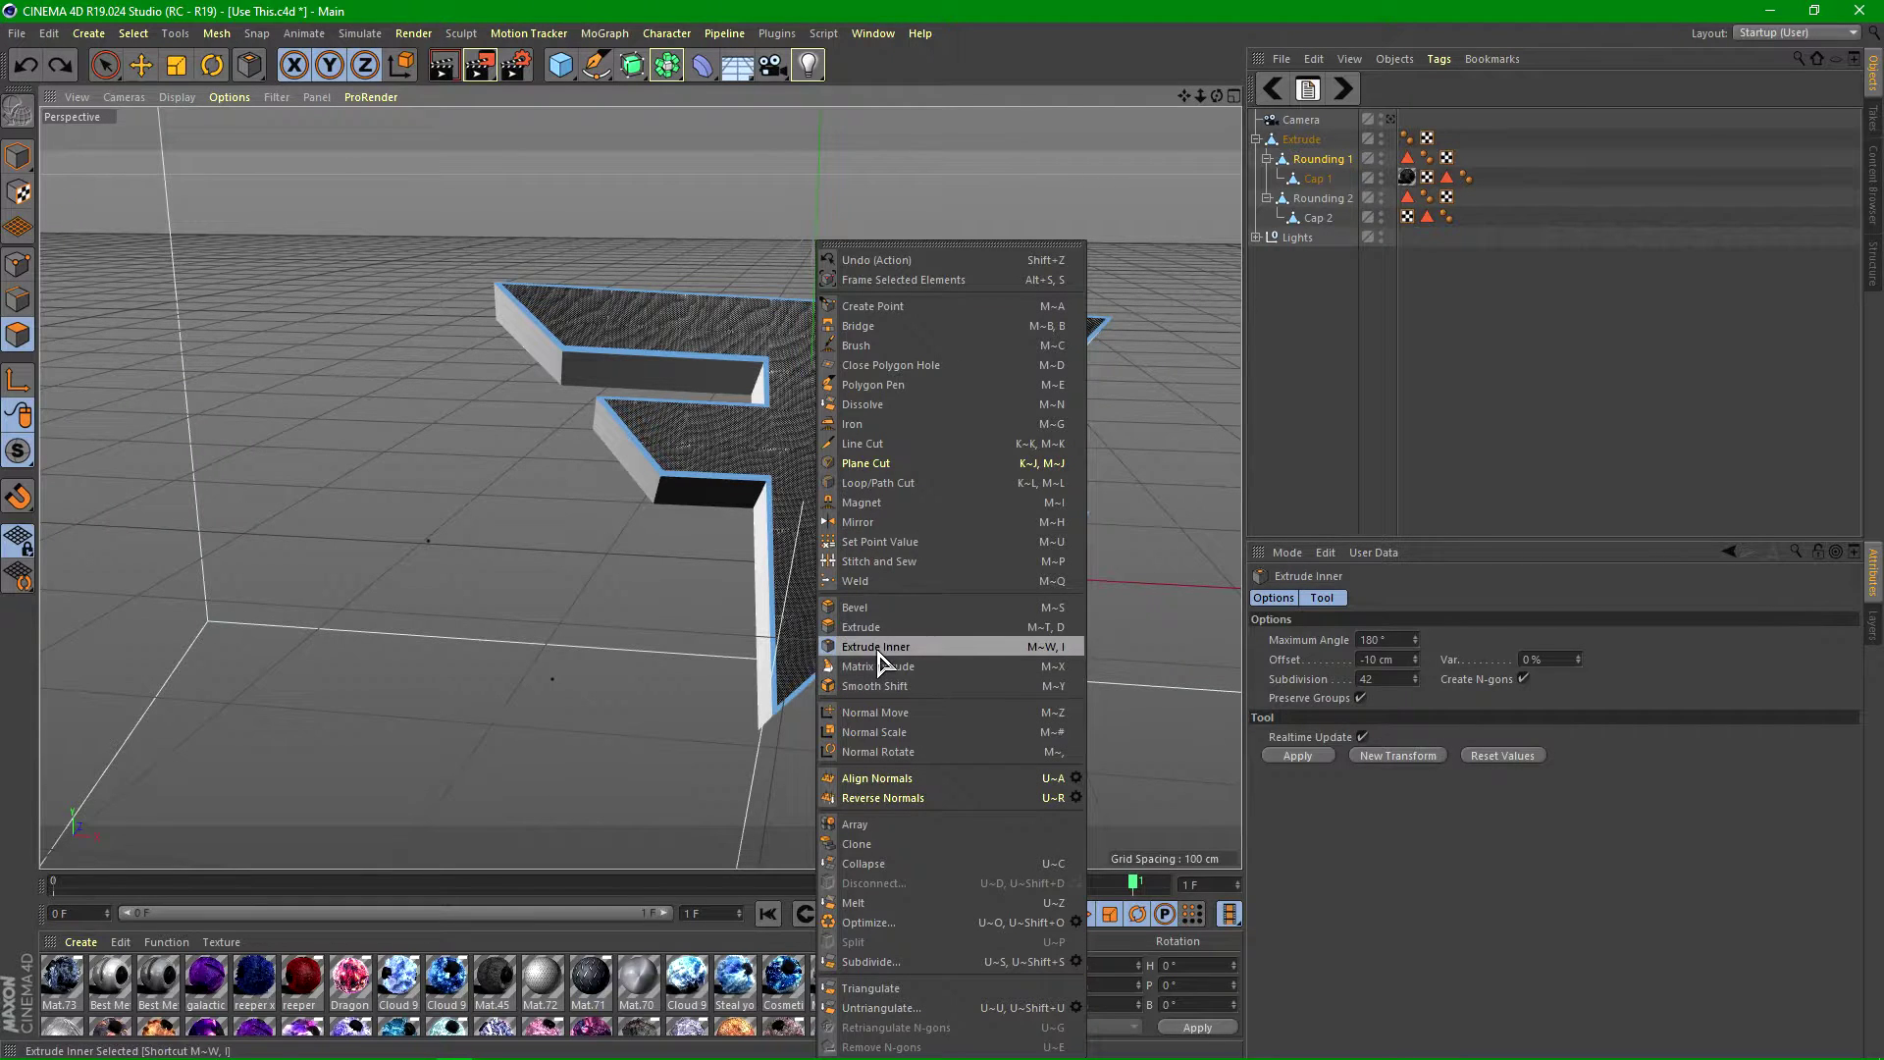
{"action": "left_click", "coordinate": [879, 663]}
{"action": "left_click_drag", "start_coordinate": [808, 462], "coordinate": [815, 494]}
- Apply Smooth Shift to the inset Rounding 1 polygons with an offset of about 0.9 cm
{"action": "right_click", "coordinate": [832, 481]}
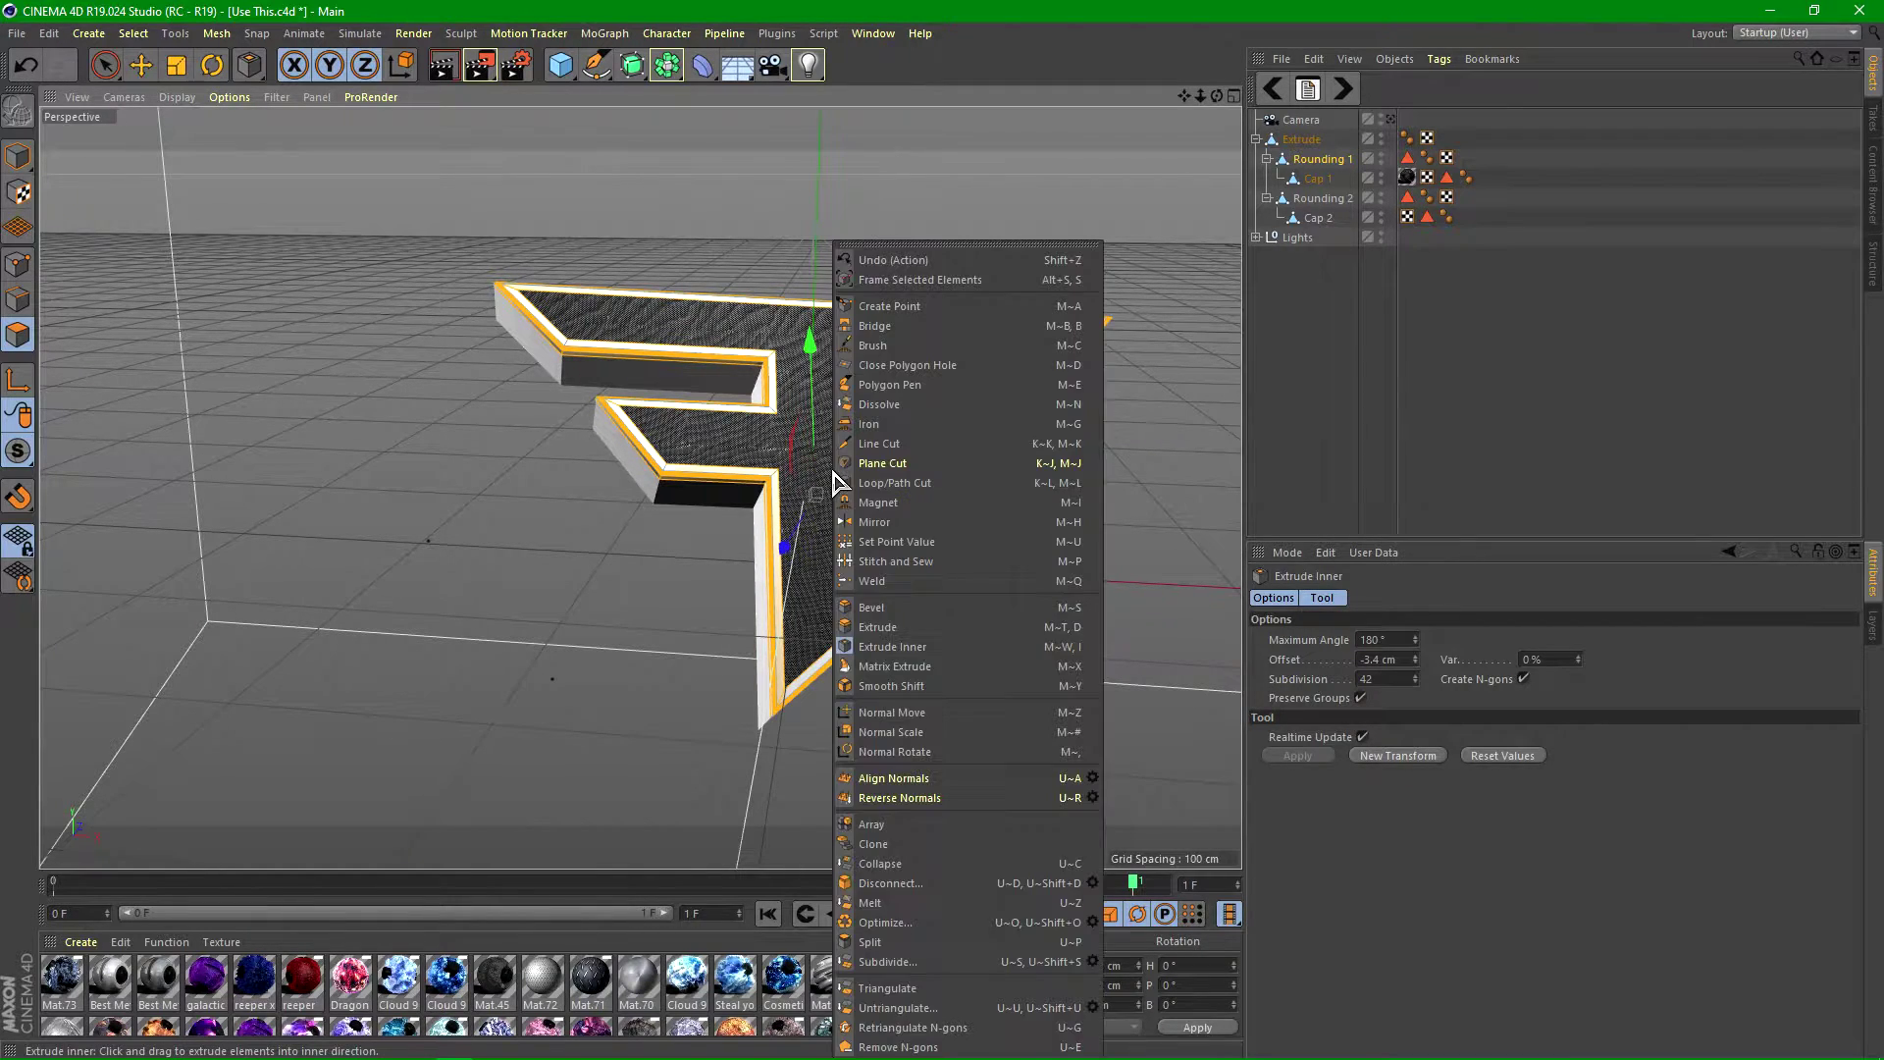
{"action": "left_click", "coordinate": [891, 686]}
{"action": "left_click_drag", "start_coordinate": [841, 471], "coordinate": [765, 375]}
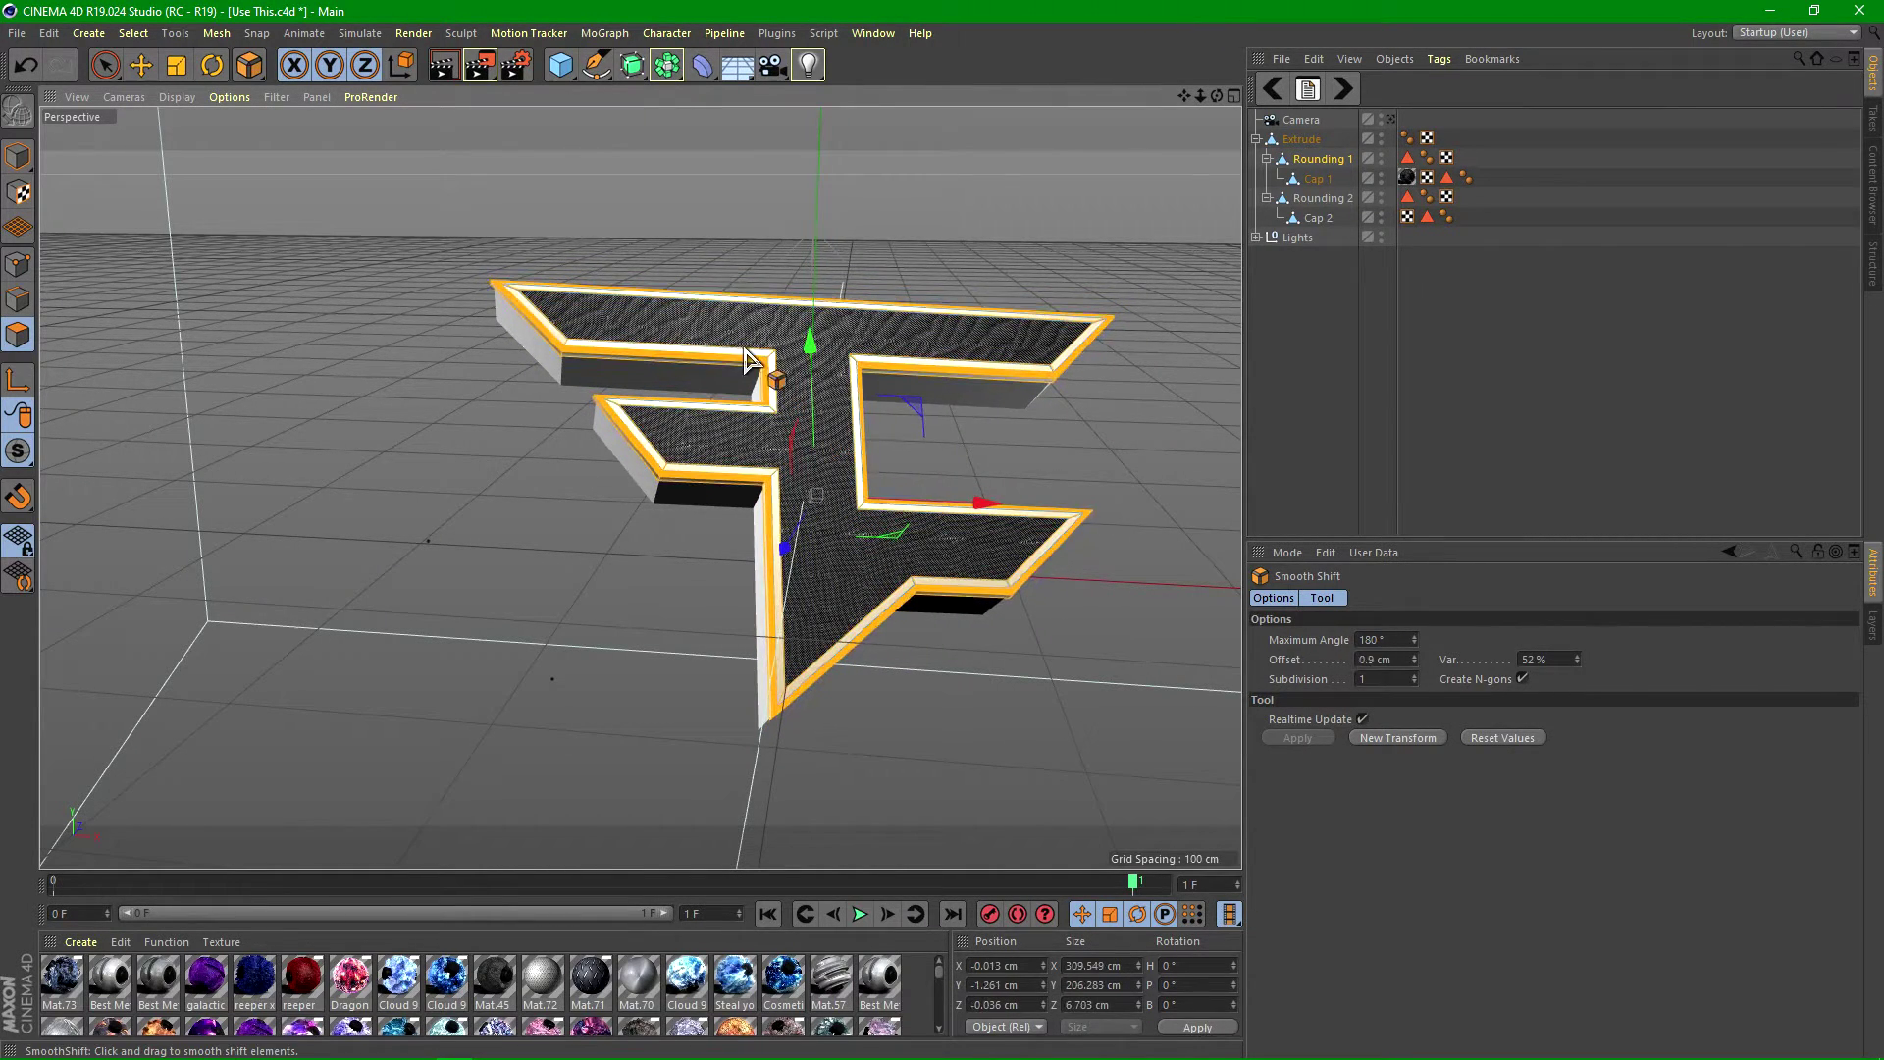
- Render a region around the logo to check the widened, raised border, and clear the object selection
{"action": "left_click_drag", "start_coordinate": [480, 71], "coordinate": [721, 397]}
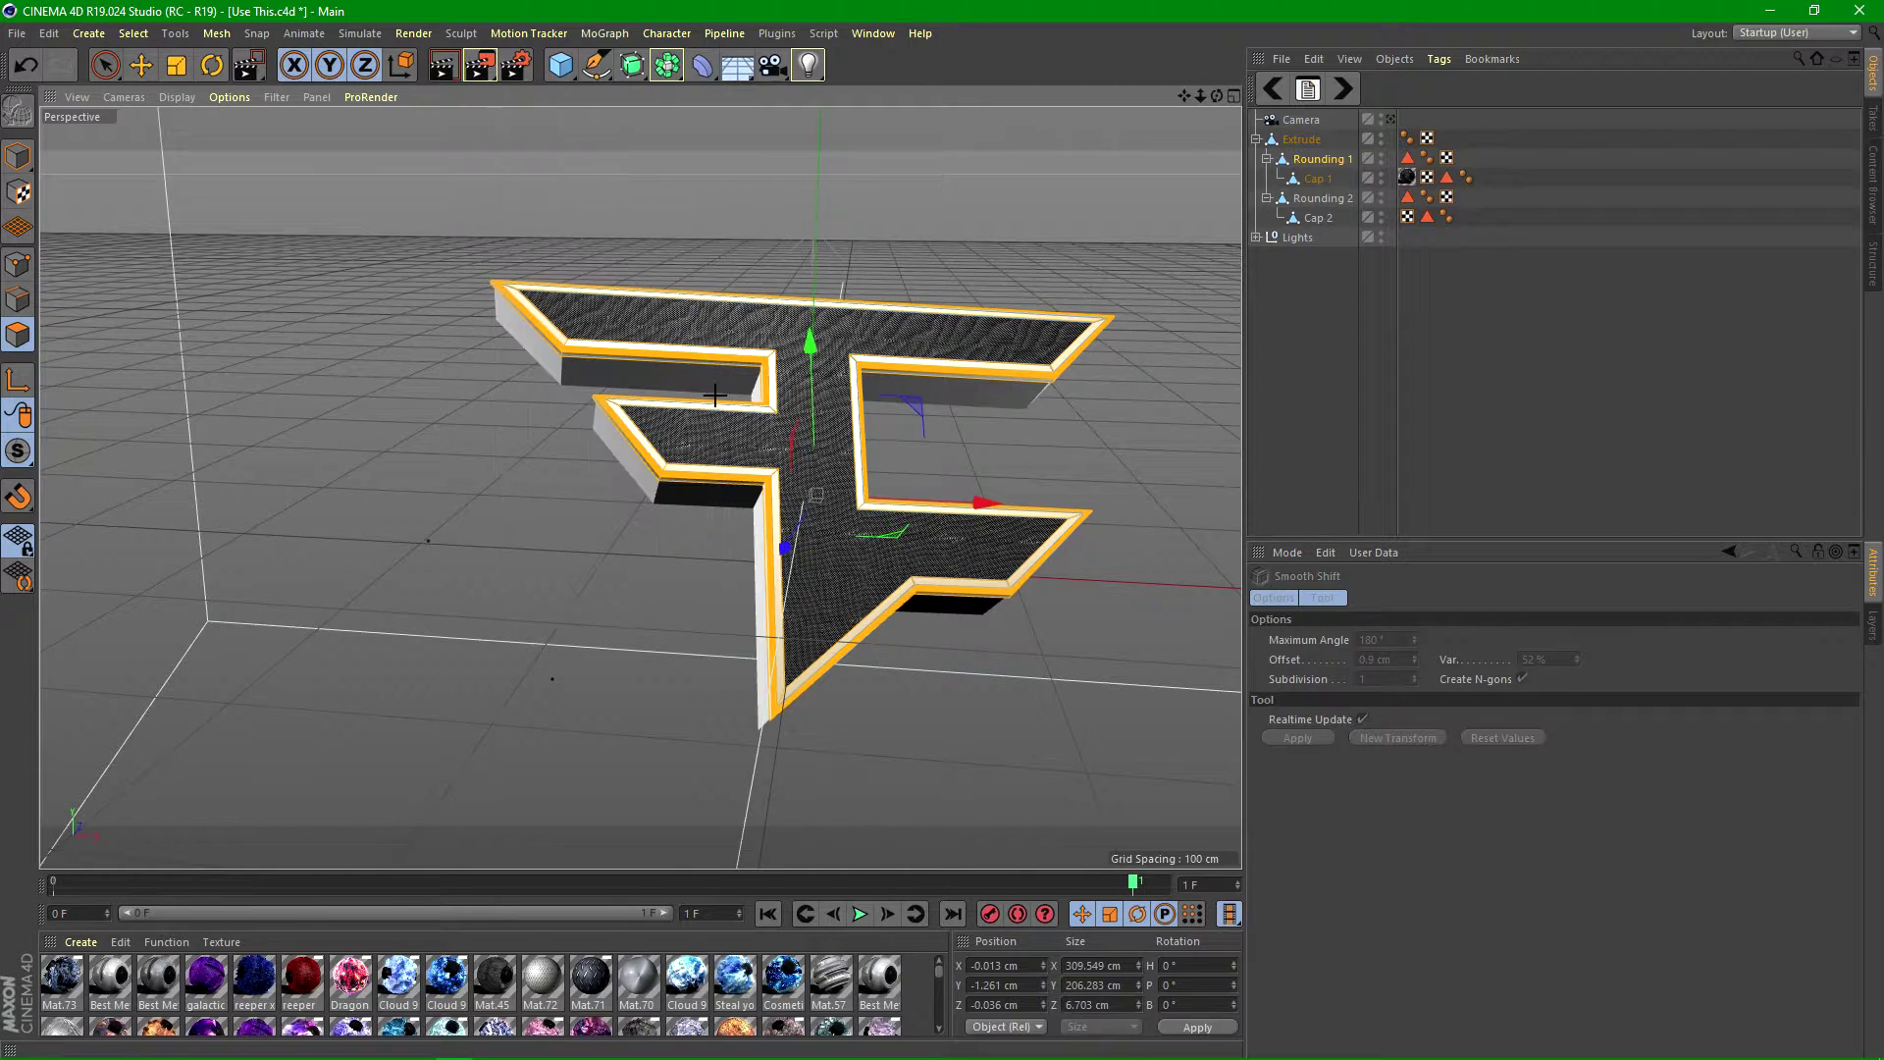
{"action": "left_click_drag", "start_coordinate": [469, 206], "coordinate": [1042, 695]}
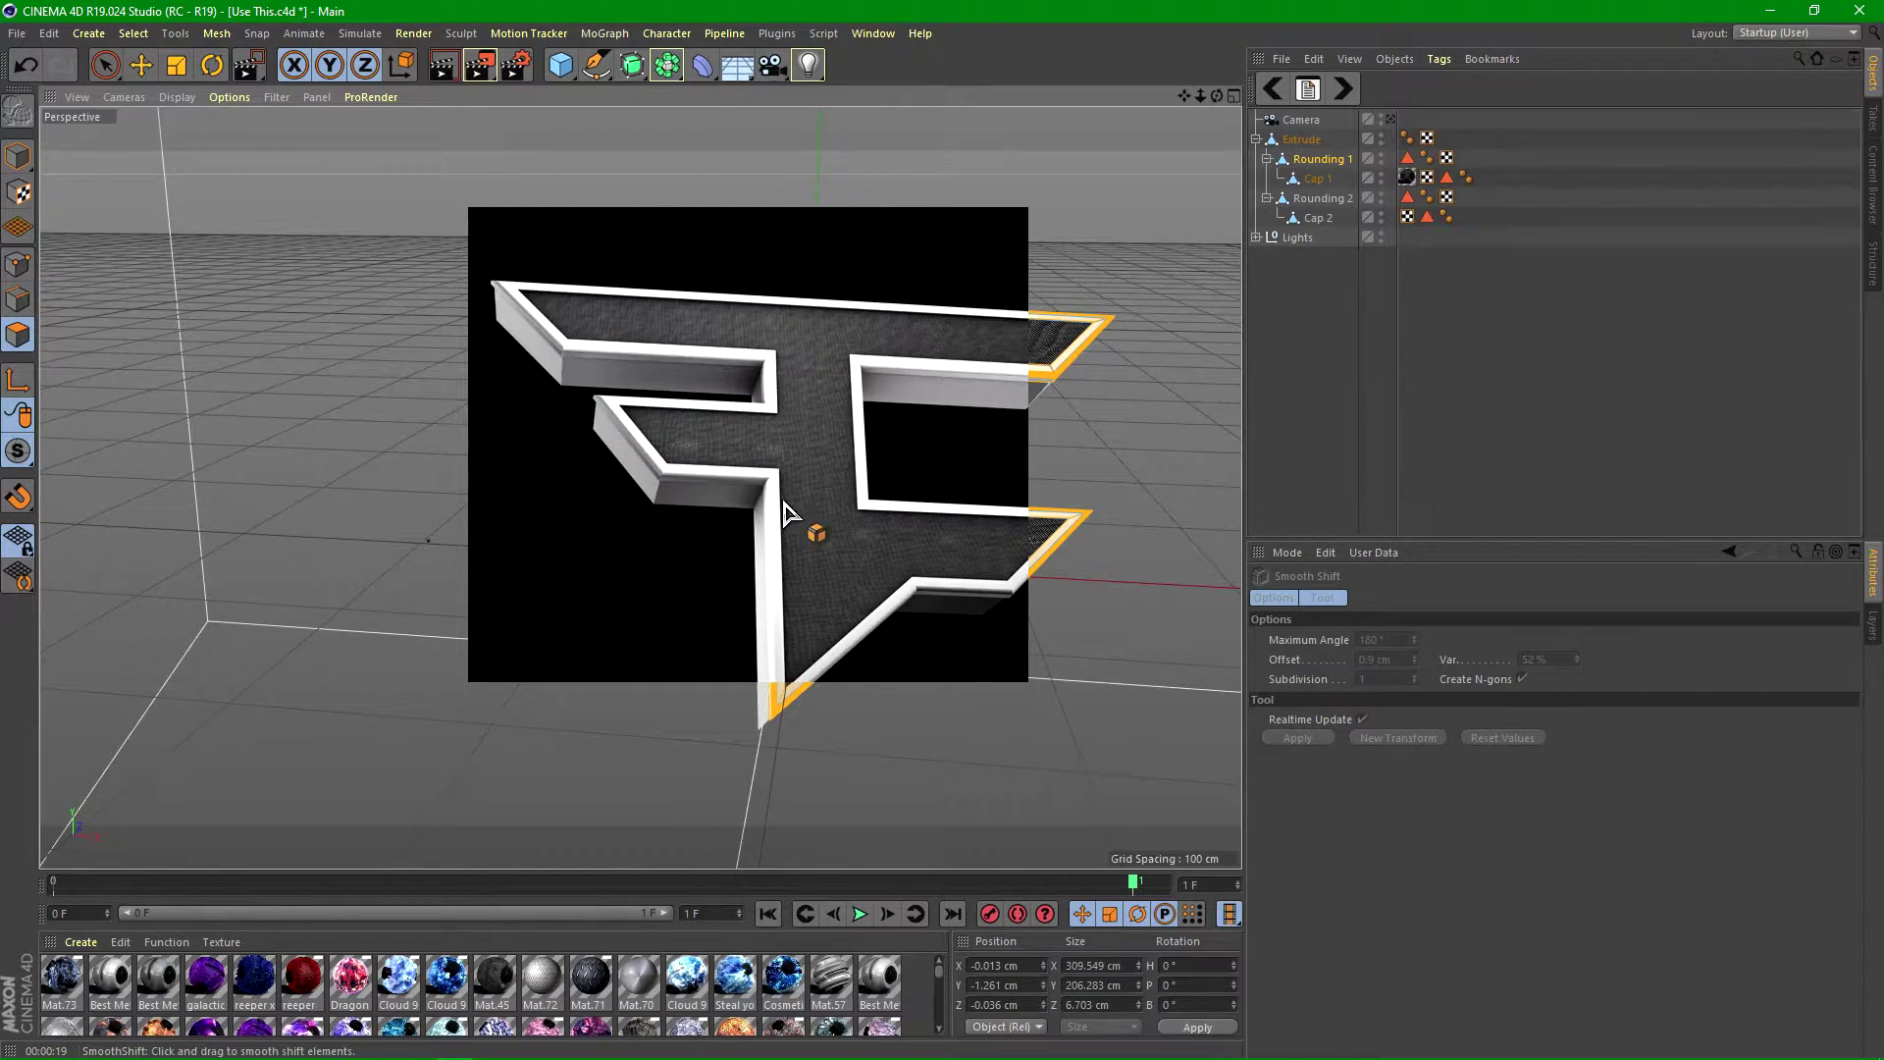
{"action": "left_click", "coordinate": [1316, 359]}
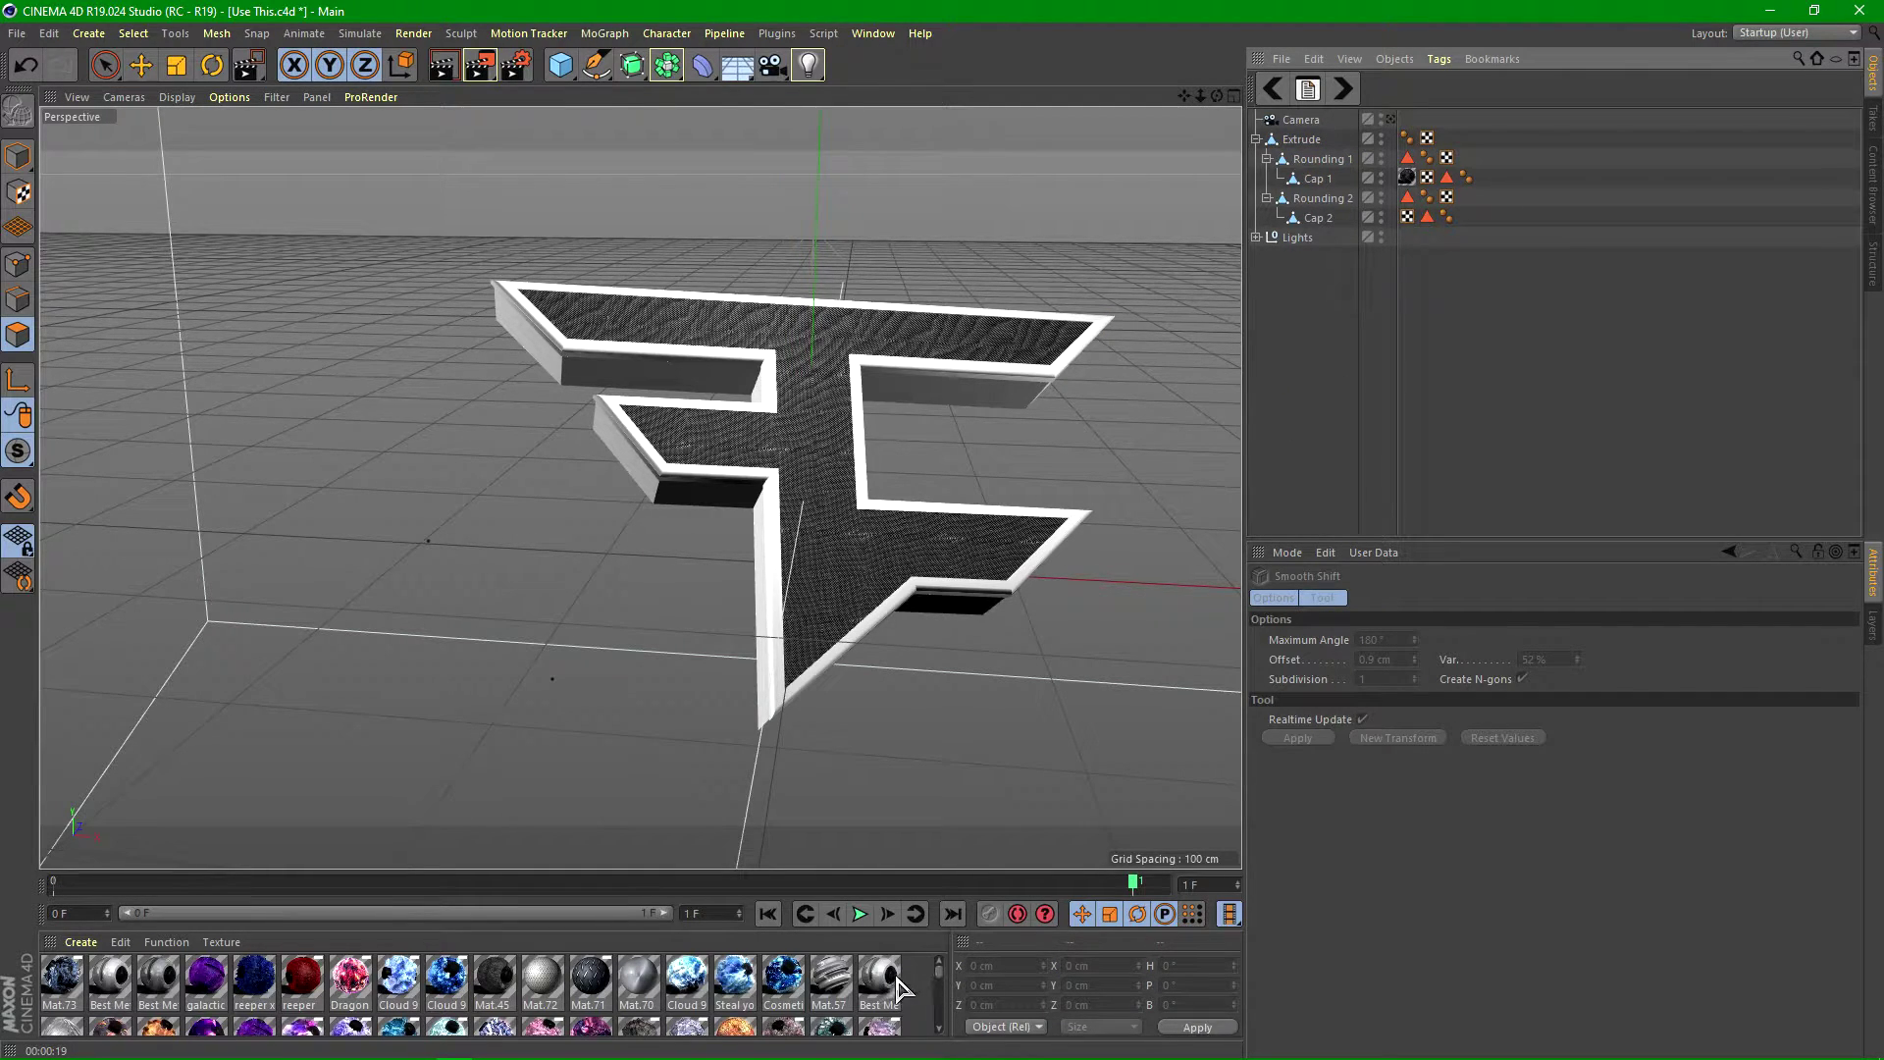
- Apply the Best Metal material to Extrude with Cubic projection and Seamless enabled, and preview the render
{"action": "left_click_drag", "start_coordinate": [881, 982], "coordinate": [1517, 626]}
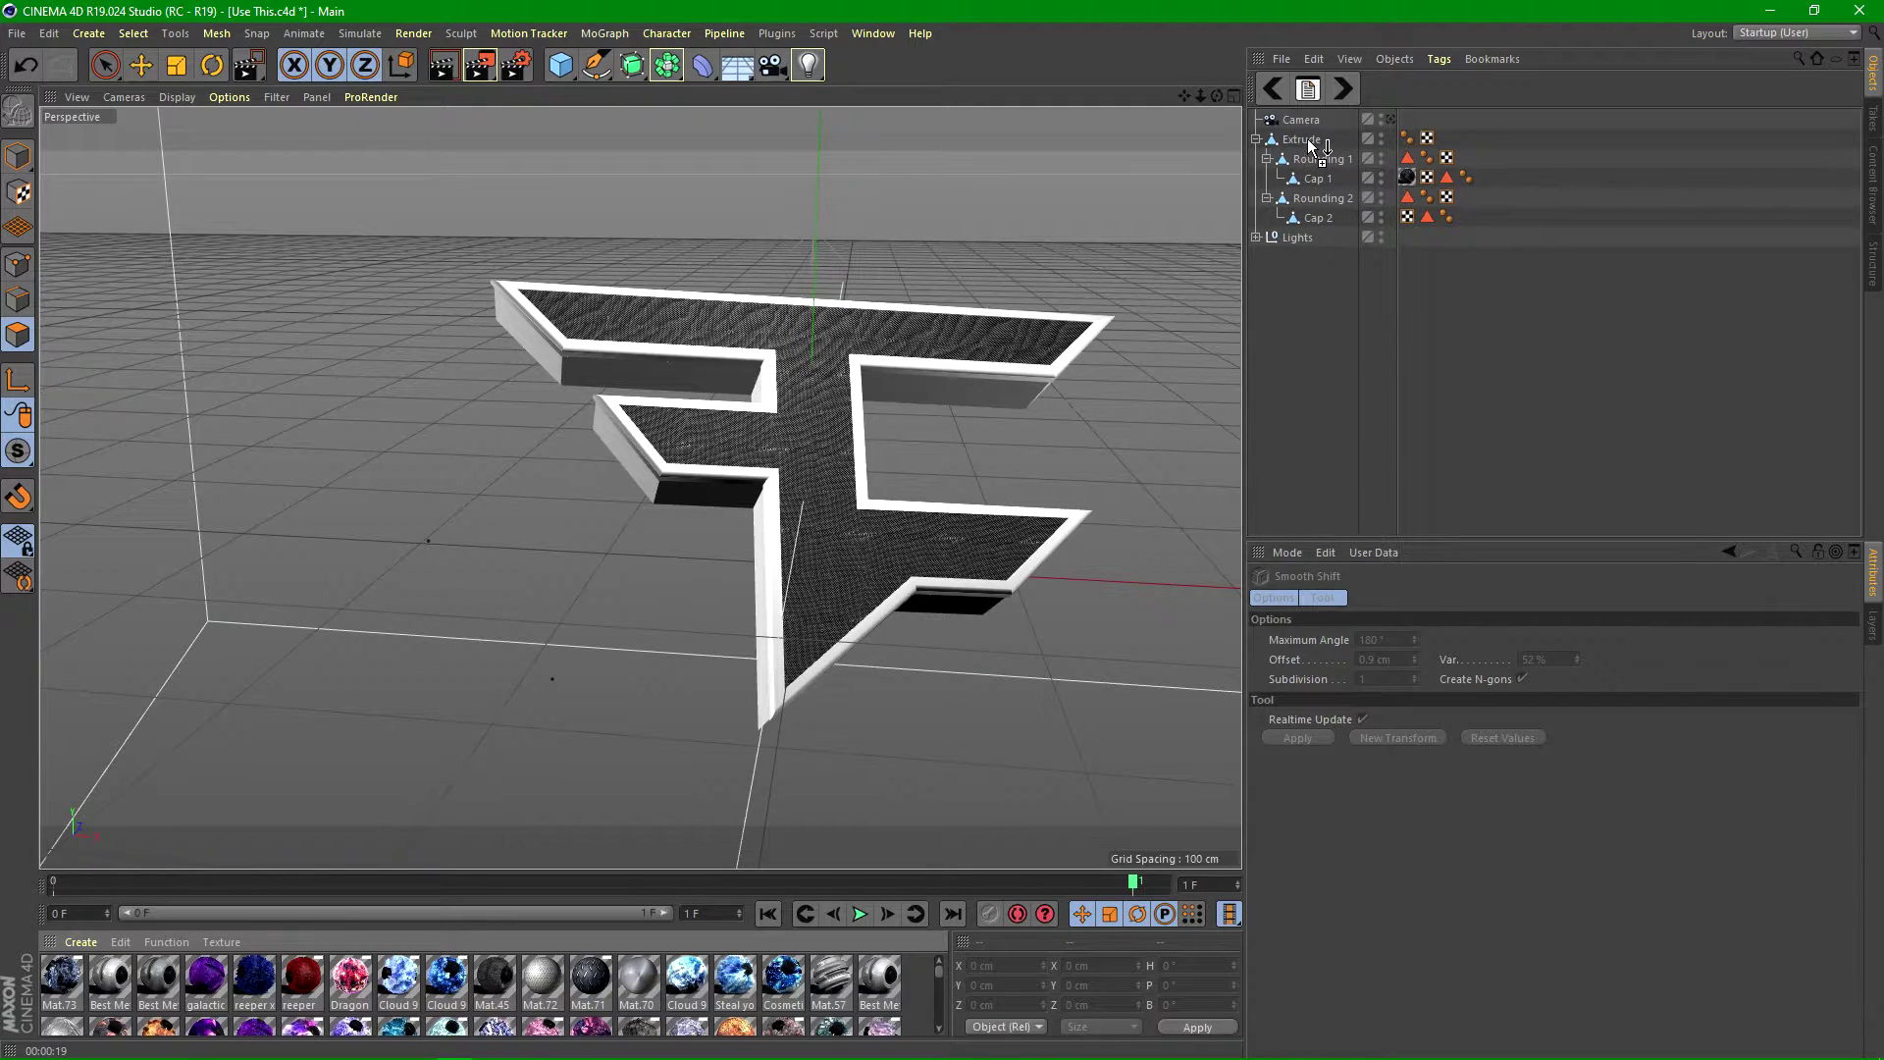
{"action": "left_click_drag", "start_coordinate": [1310, 143], "coordinate": [1313, 143]}
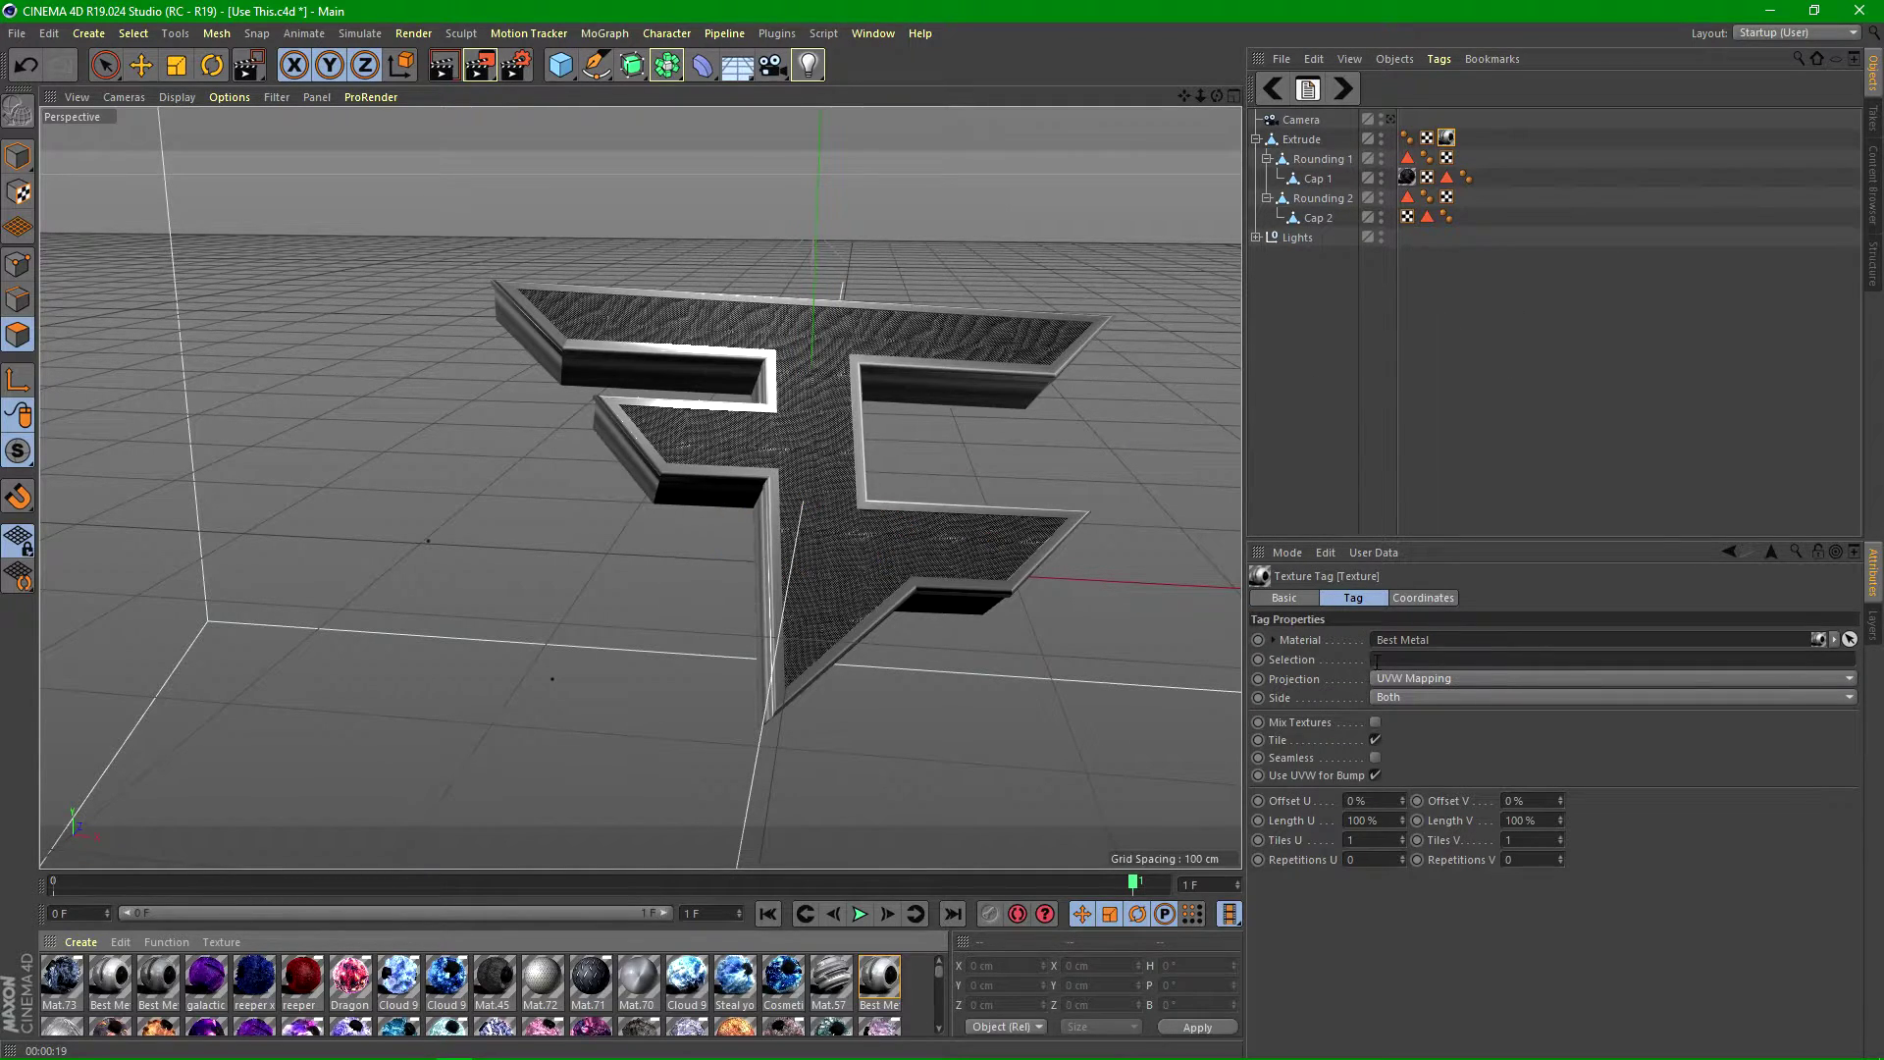
{"action": "left_click", "coordinate": [1426, 684]}
{"action": "left_click", "coordinate": [1403, 775]}
{"action": "left_click", "coordinate": [1375, 758]}
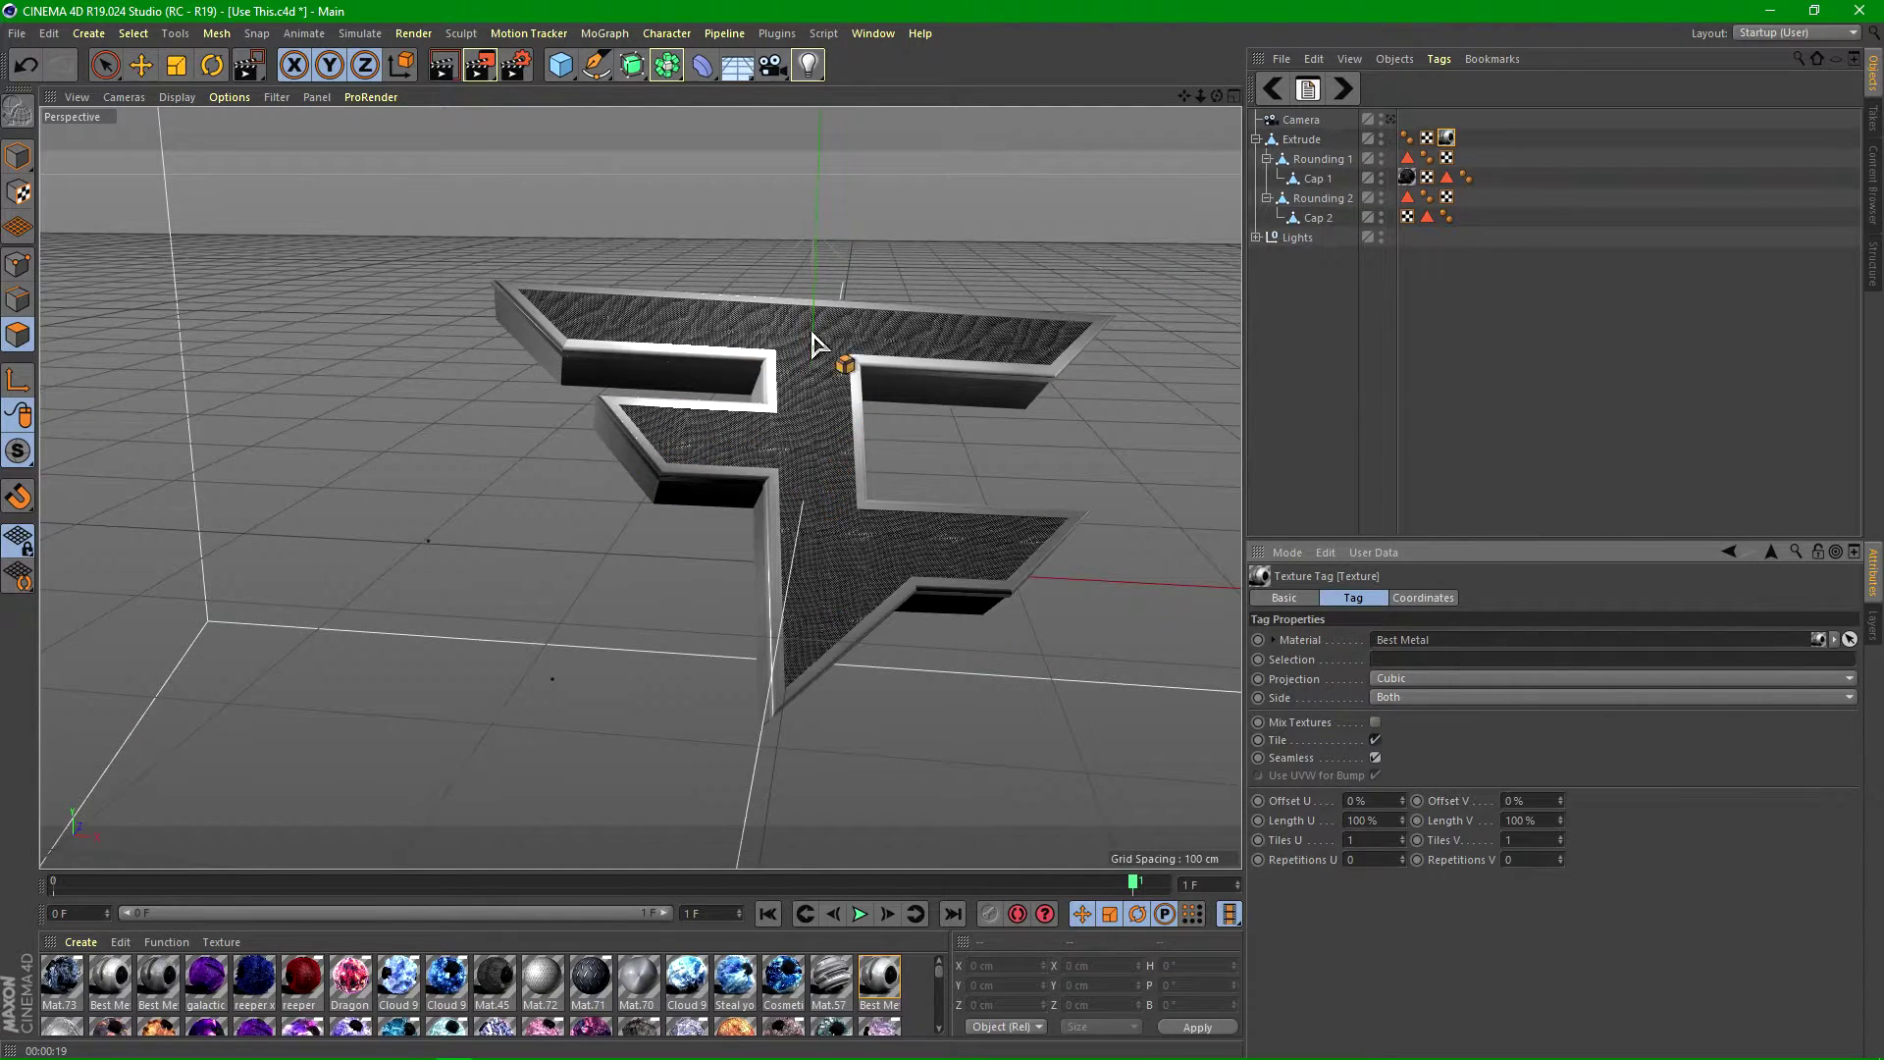
{"action": "left_click", "coordinate": [480, 64]}
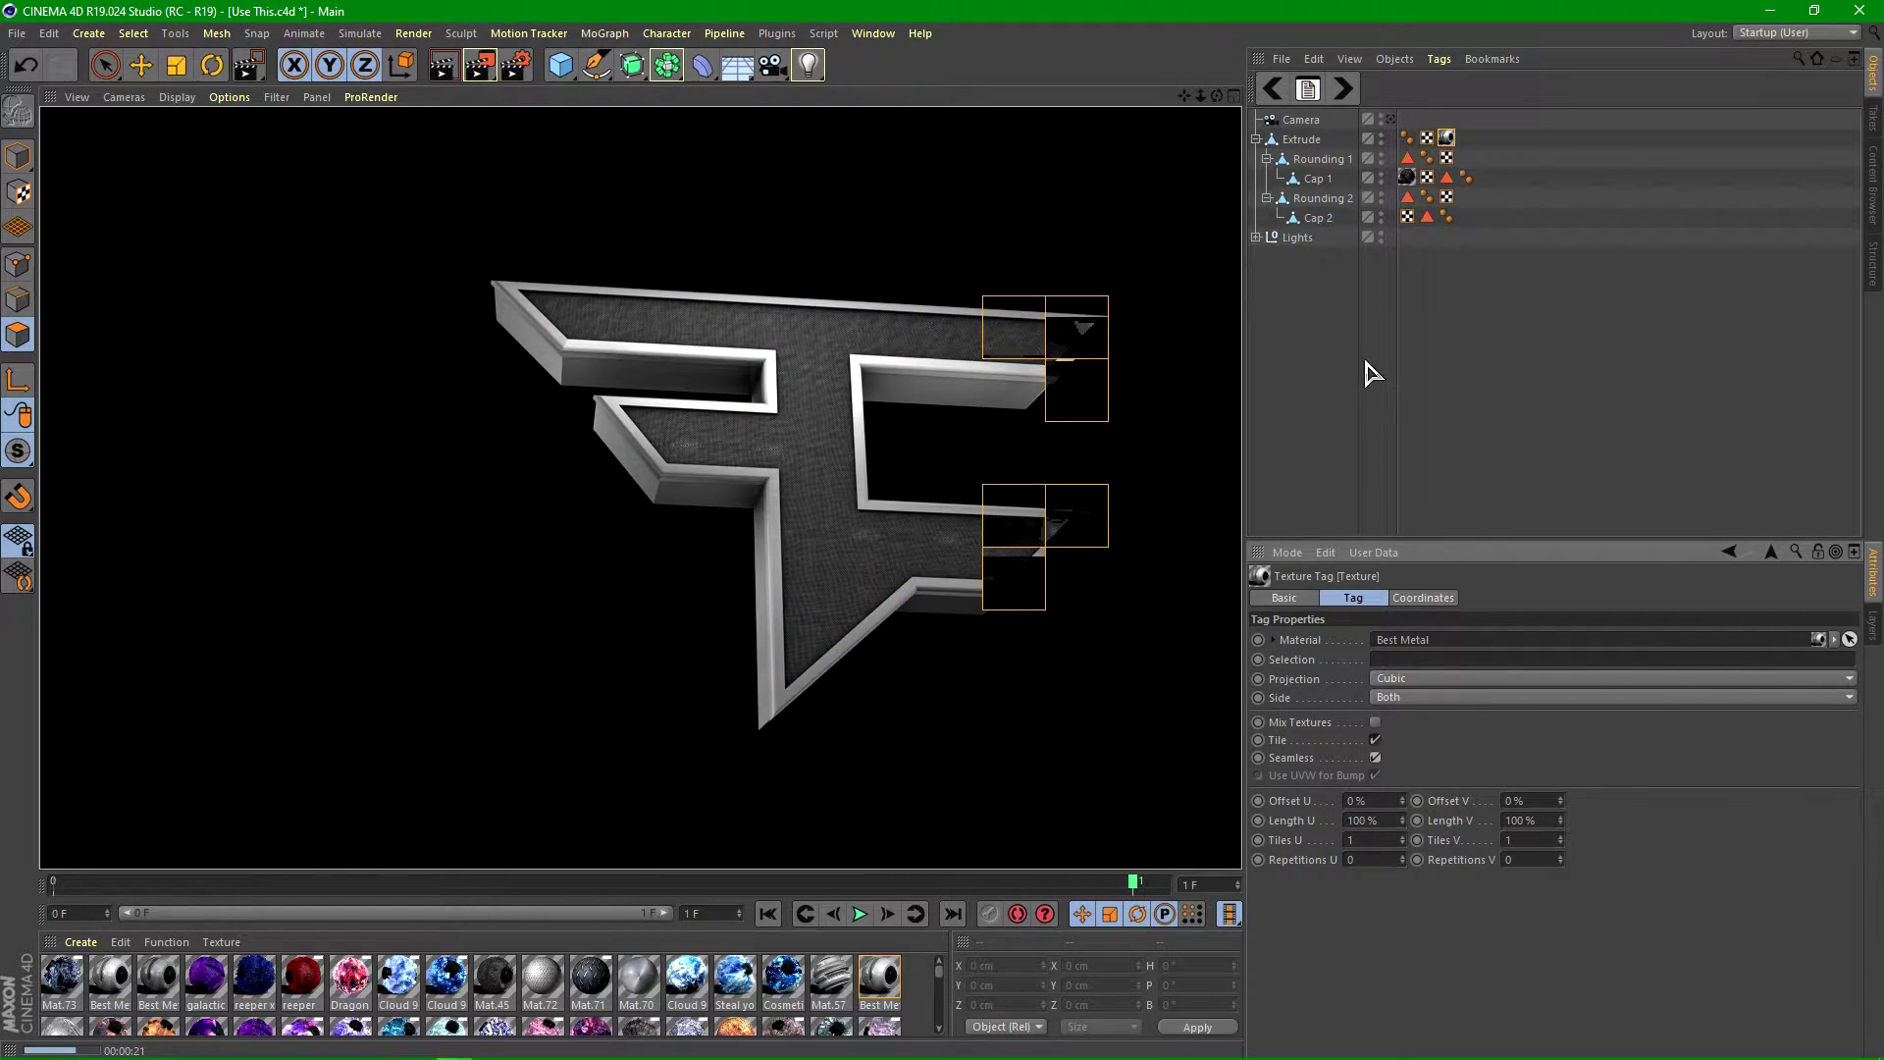
{"action": "left_click", "coordinate": [1368, 365]}
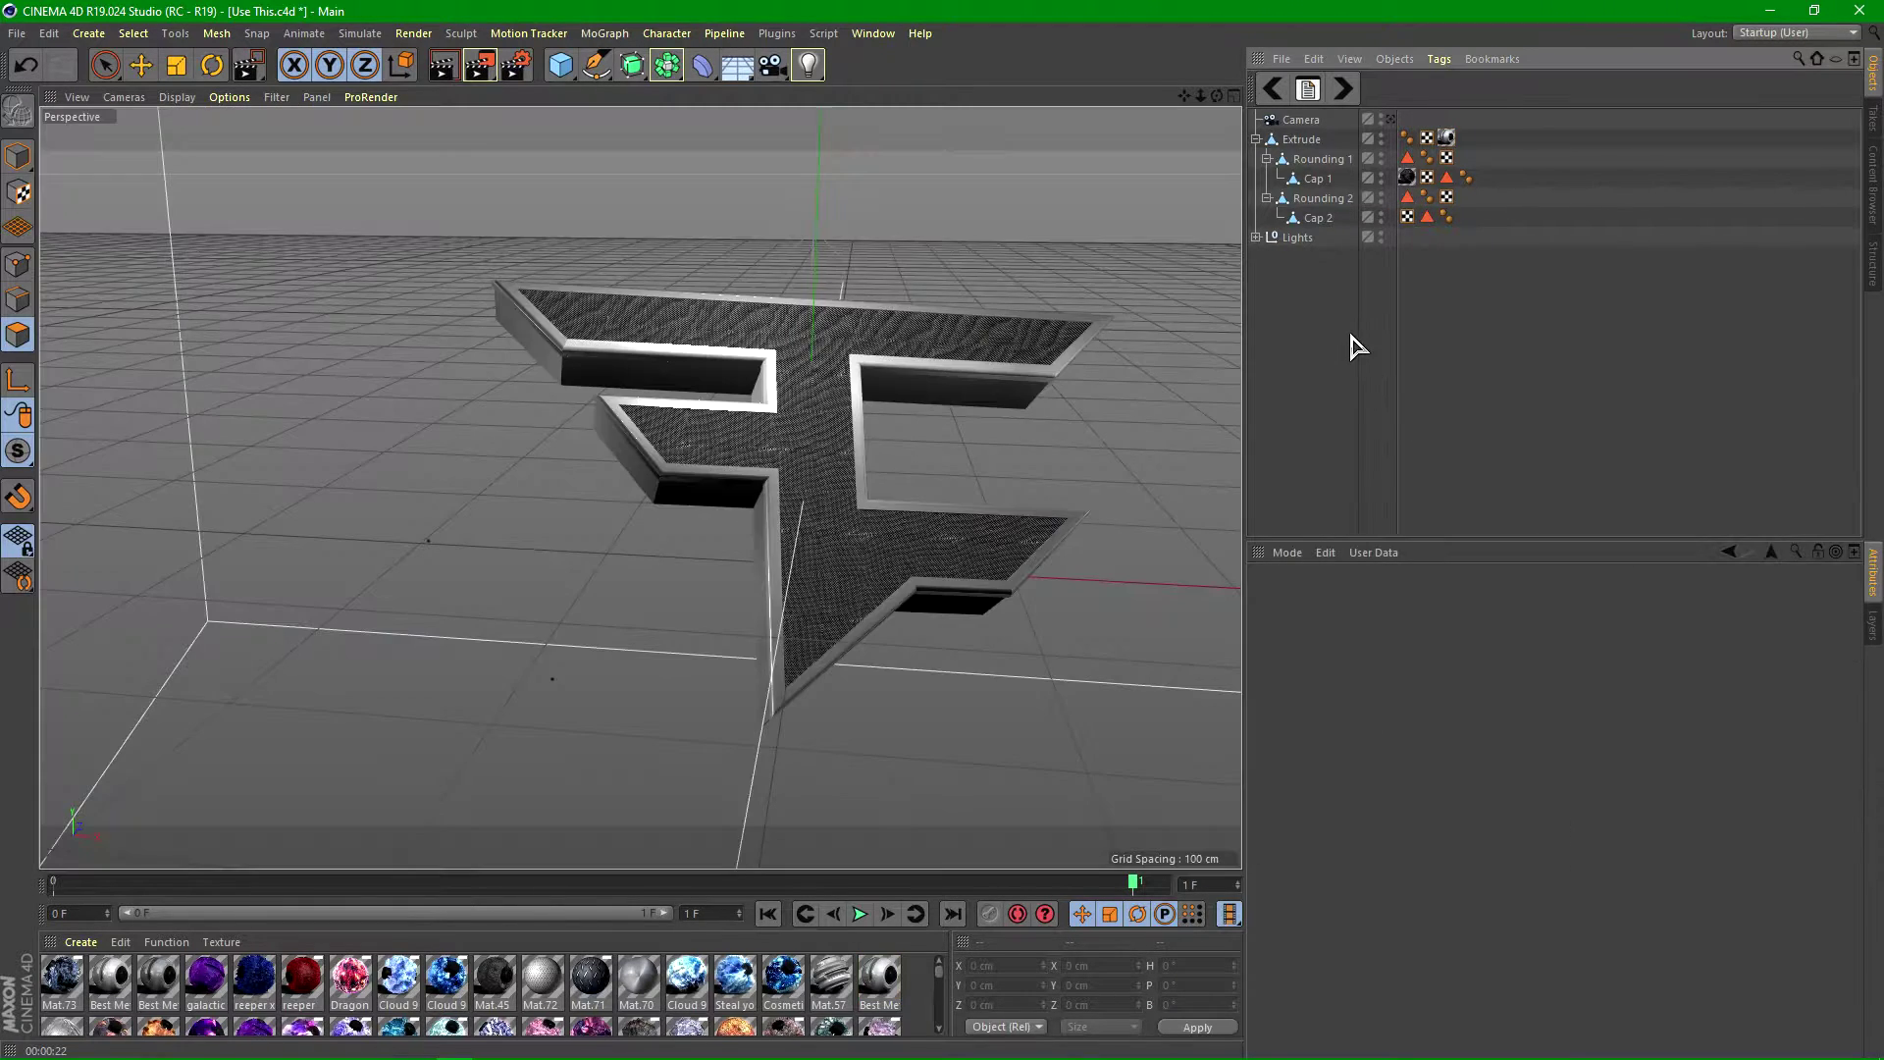
- Collapse the Extrude hierarchy and loop-select three alternating polygon strips around the logo's sides
{"action": "left_click", "coordinate": [1321, 159]}
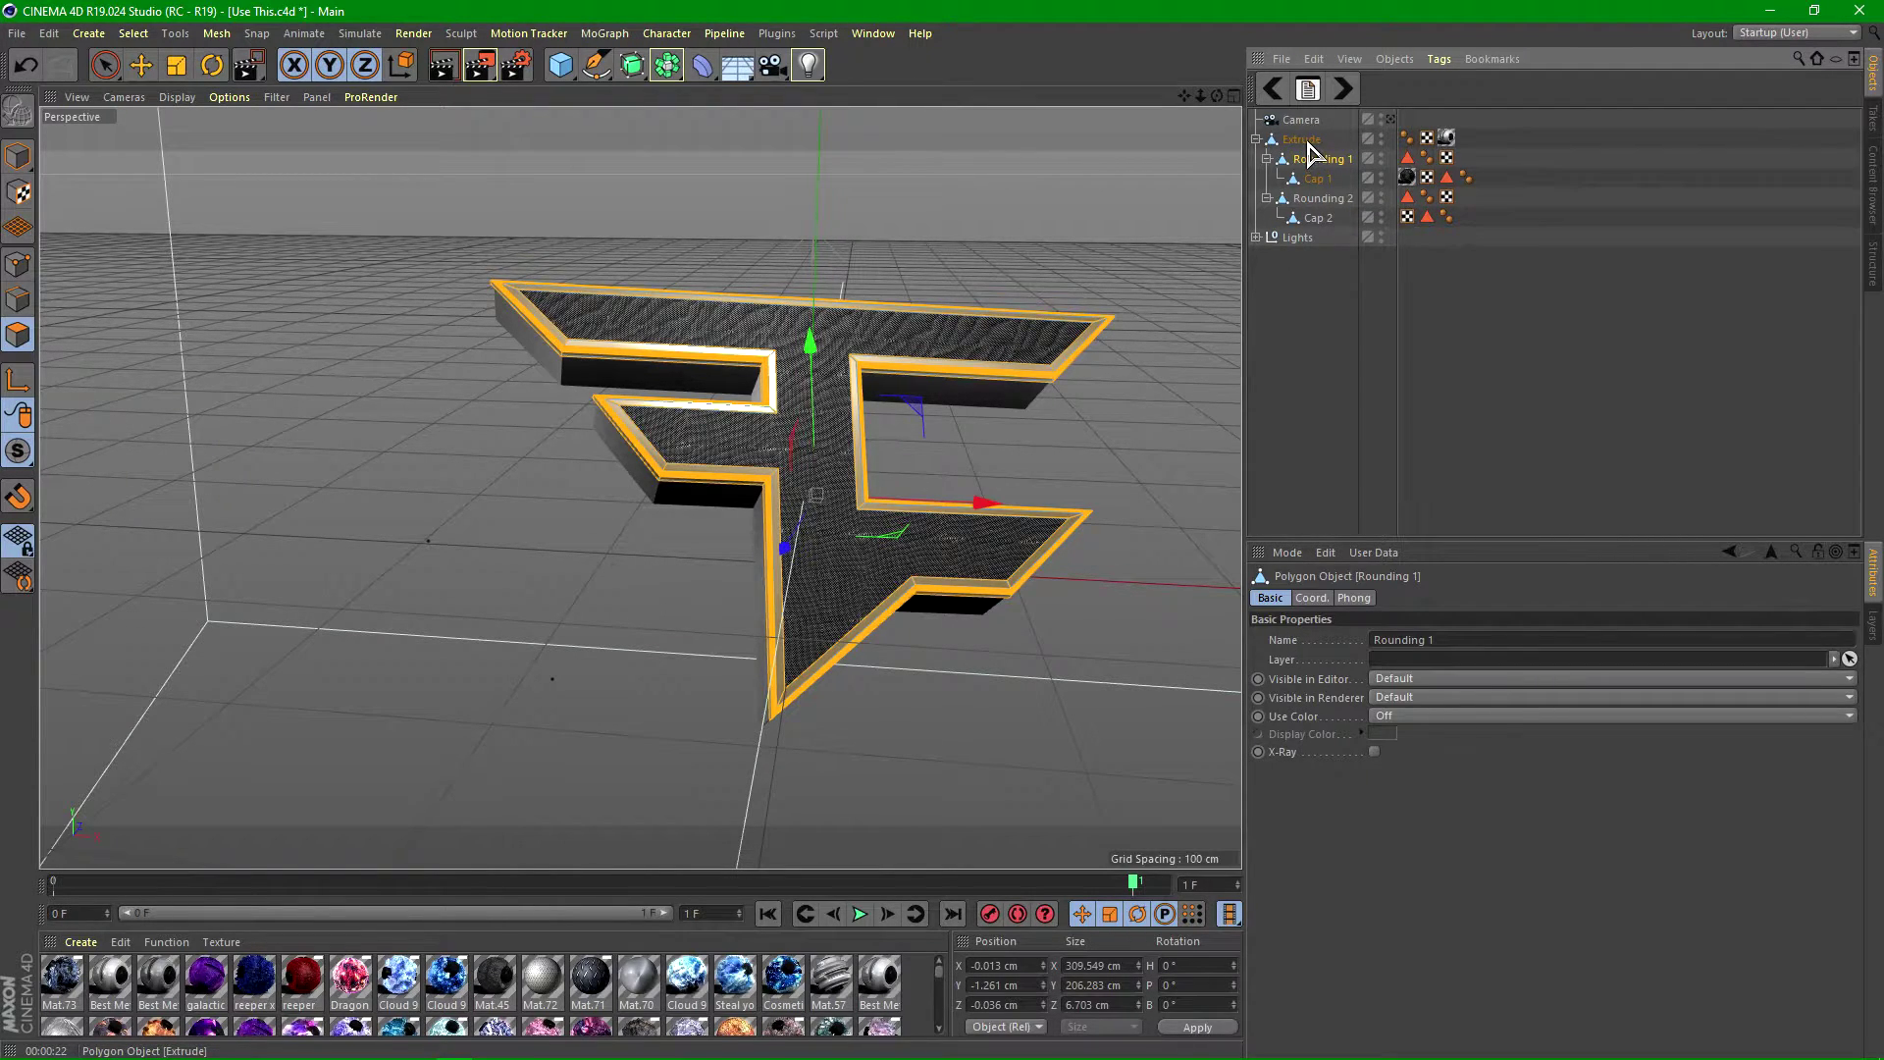
{"action": "left_click", "coordinate": [1305, 140]}
{"action": "left_click", "coordinate": [1256, 140]}
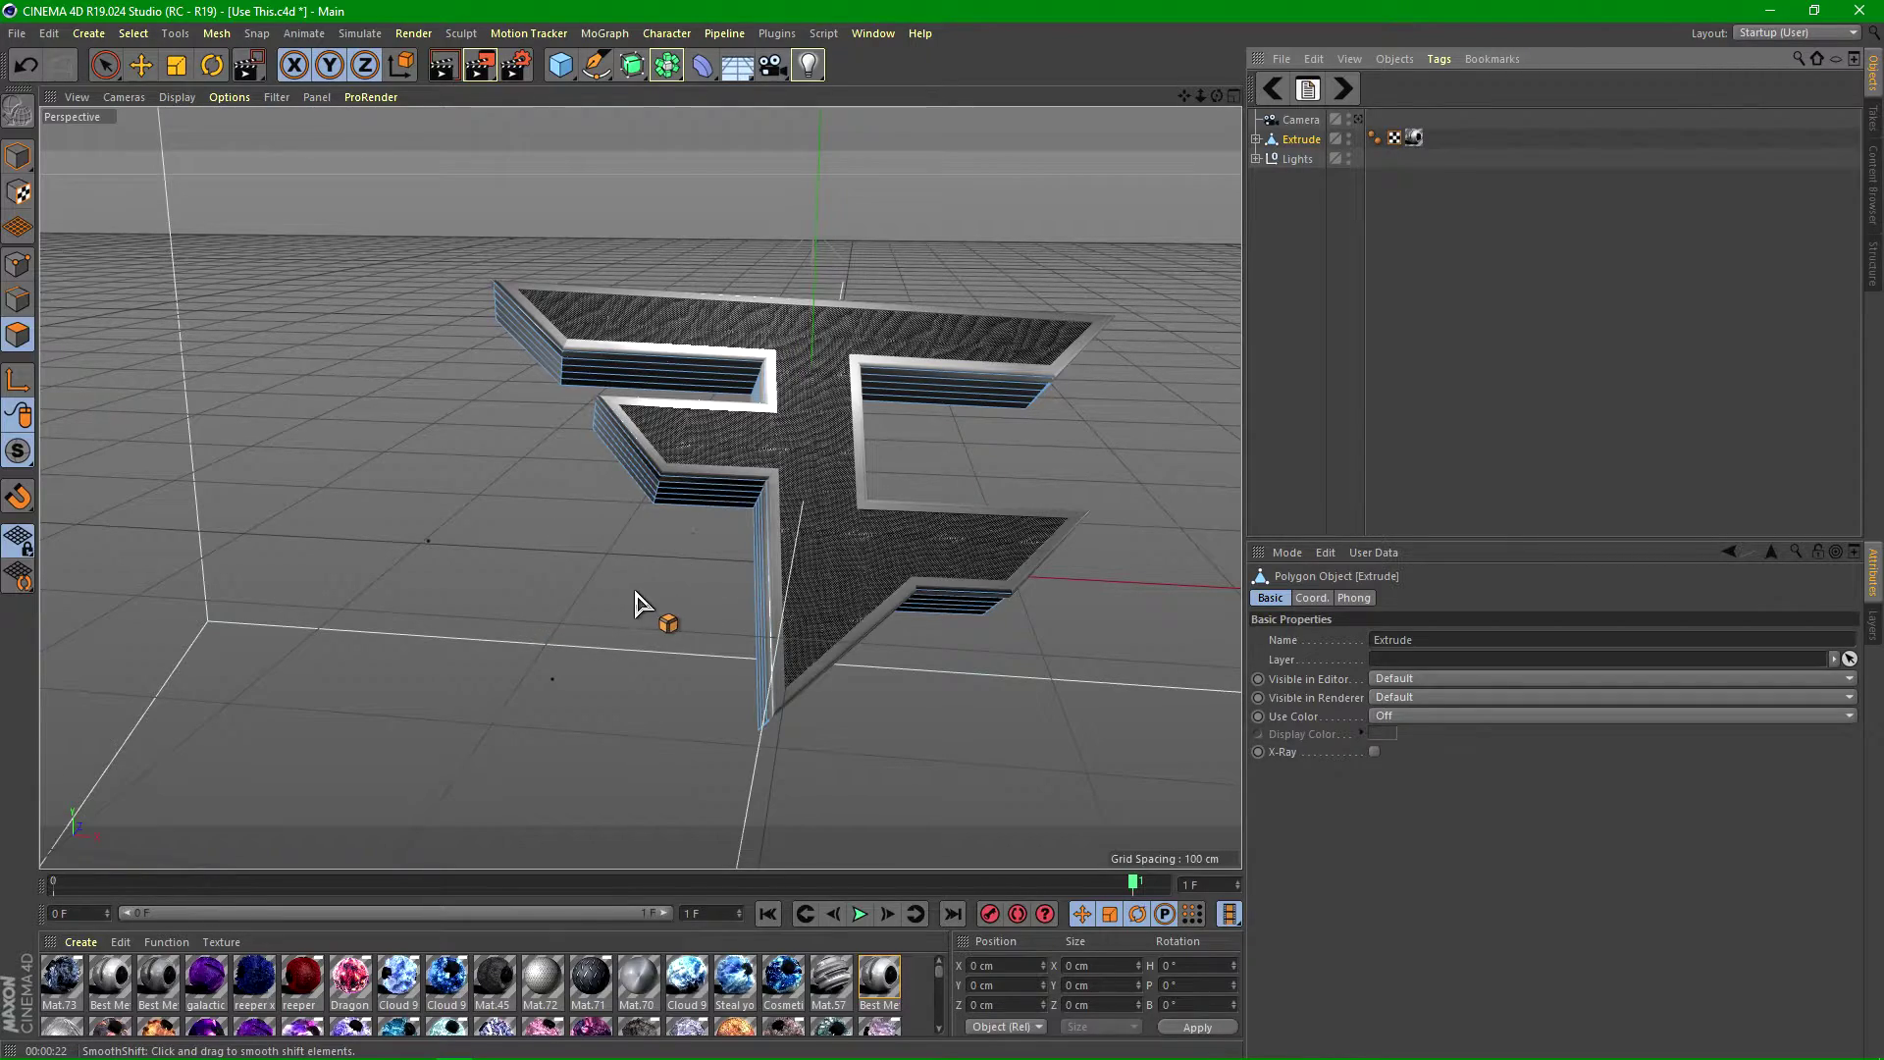
{"action": "left_click_drag", "start_coordinate": [661, 635], "coordinate": [806, 642], "text": "alt"}
{"action": "scroll", "coordinate": [700, 556], "scroll_direction": "up", "scroll_amount": 6}
{"action": "left_click_drag", "start_coordinate": [648, 690], "coordinate": [799, 559], "text": "alt"}
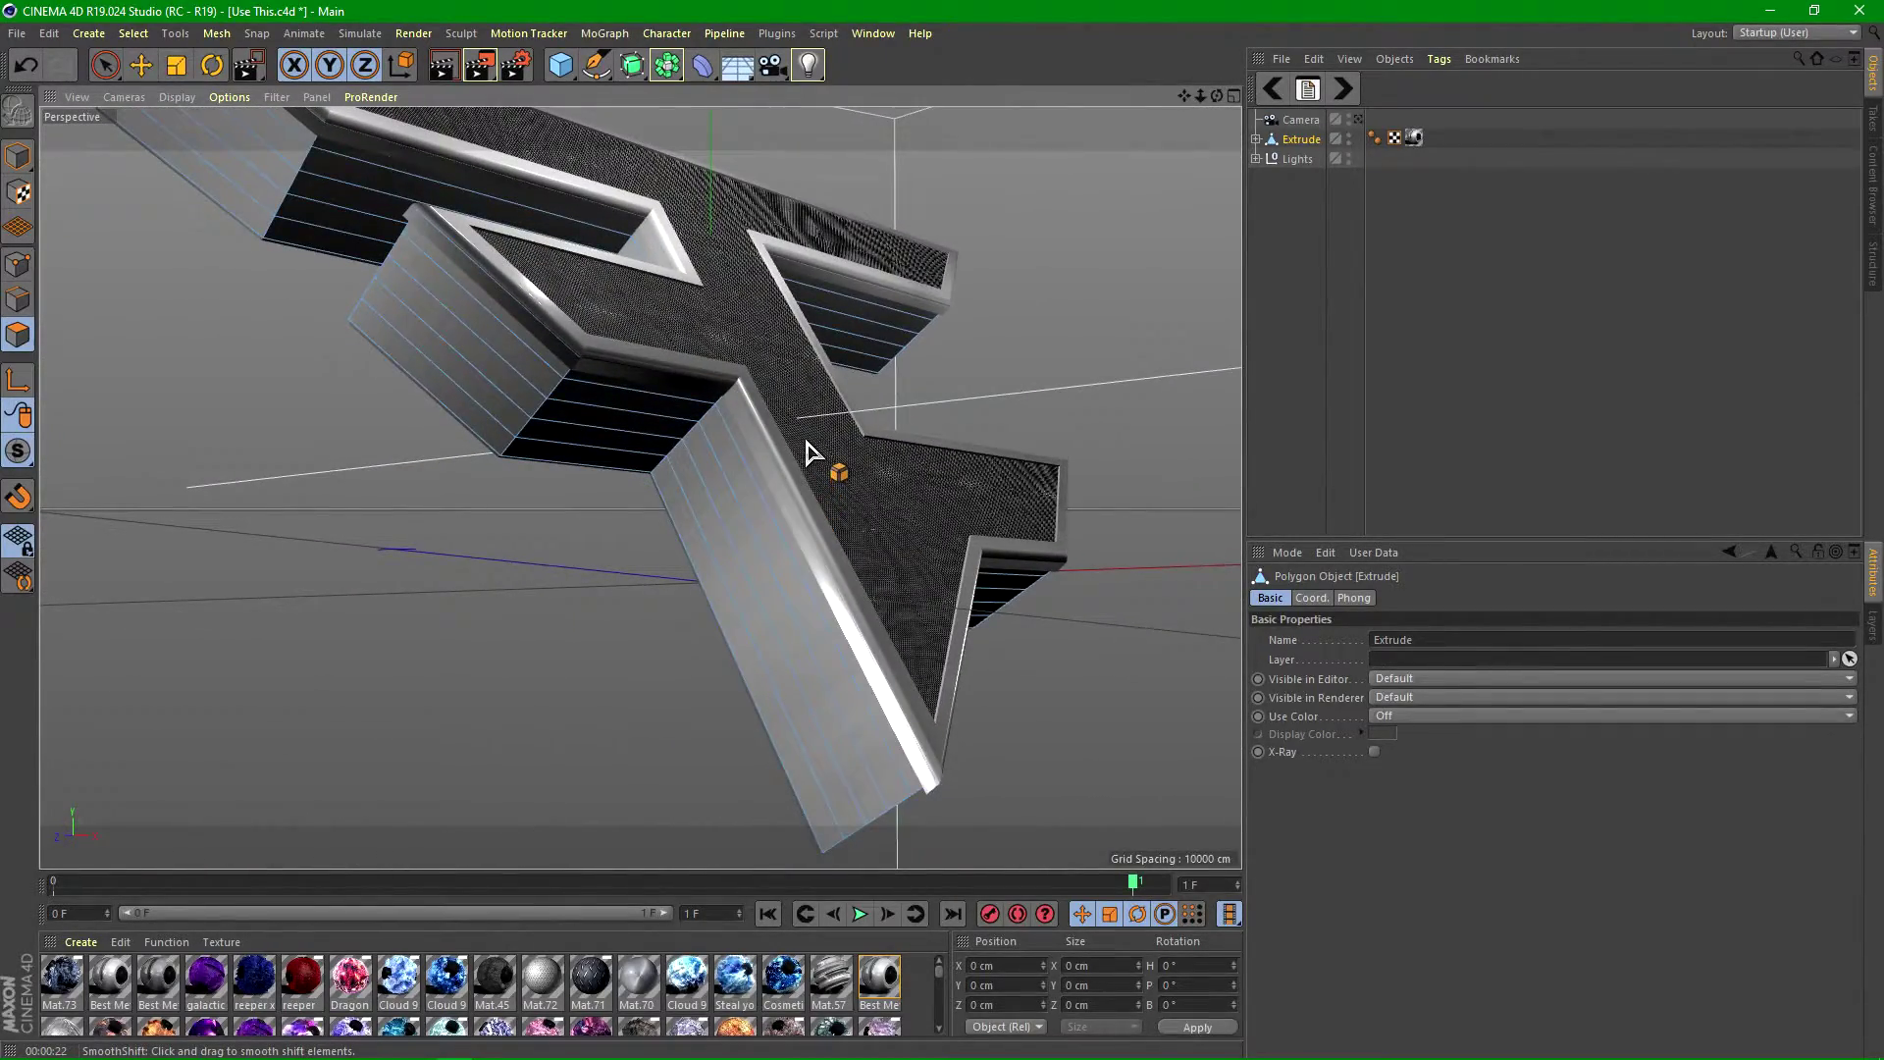
{"action": "key", "text": "u"}
{"action": "key", "text": "l"}
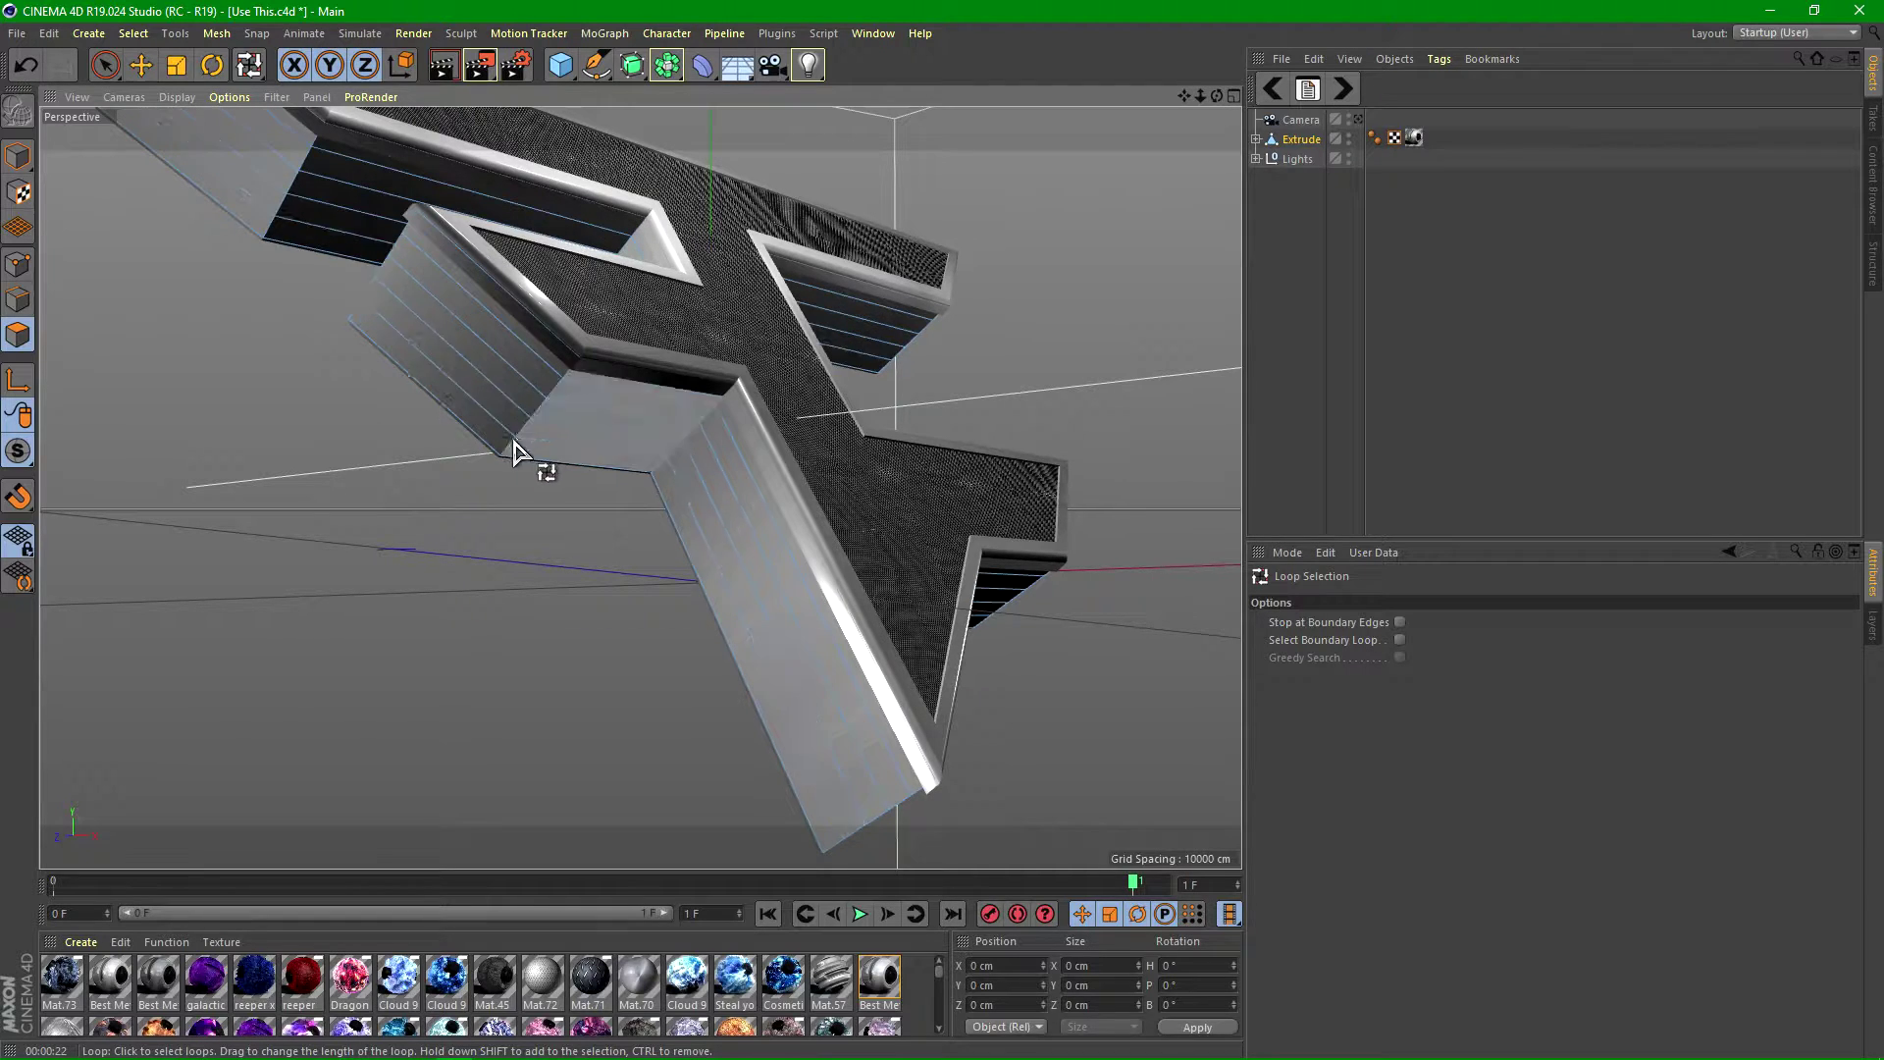
{"action": "left_click", "coordinate": [569, 375]}
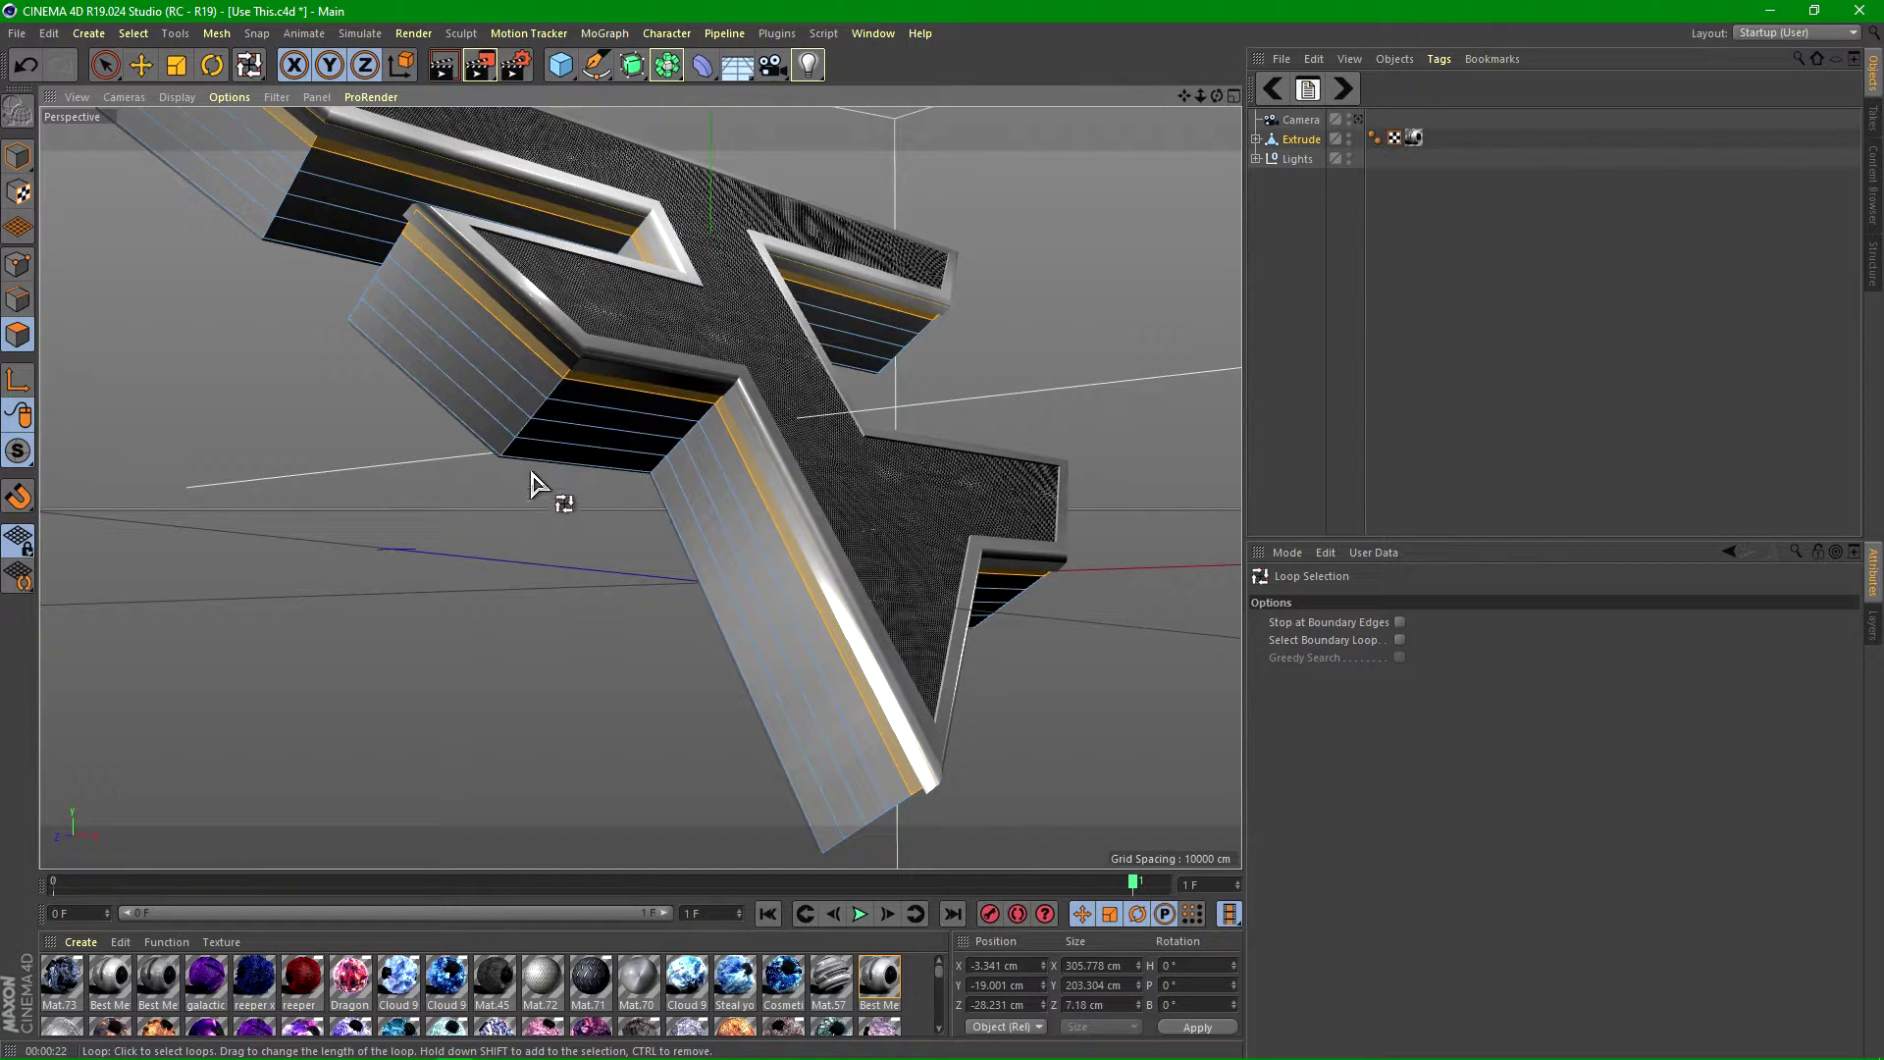
{"action": "left_click", "coordinate": [538, 404], "text": "shift"}
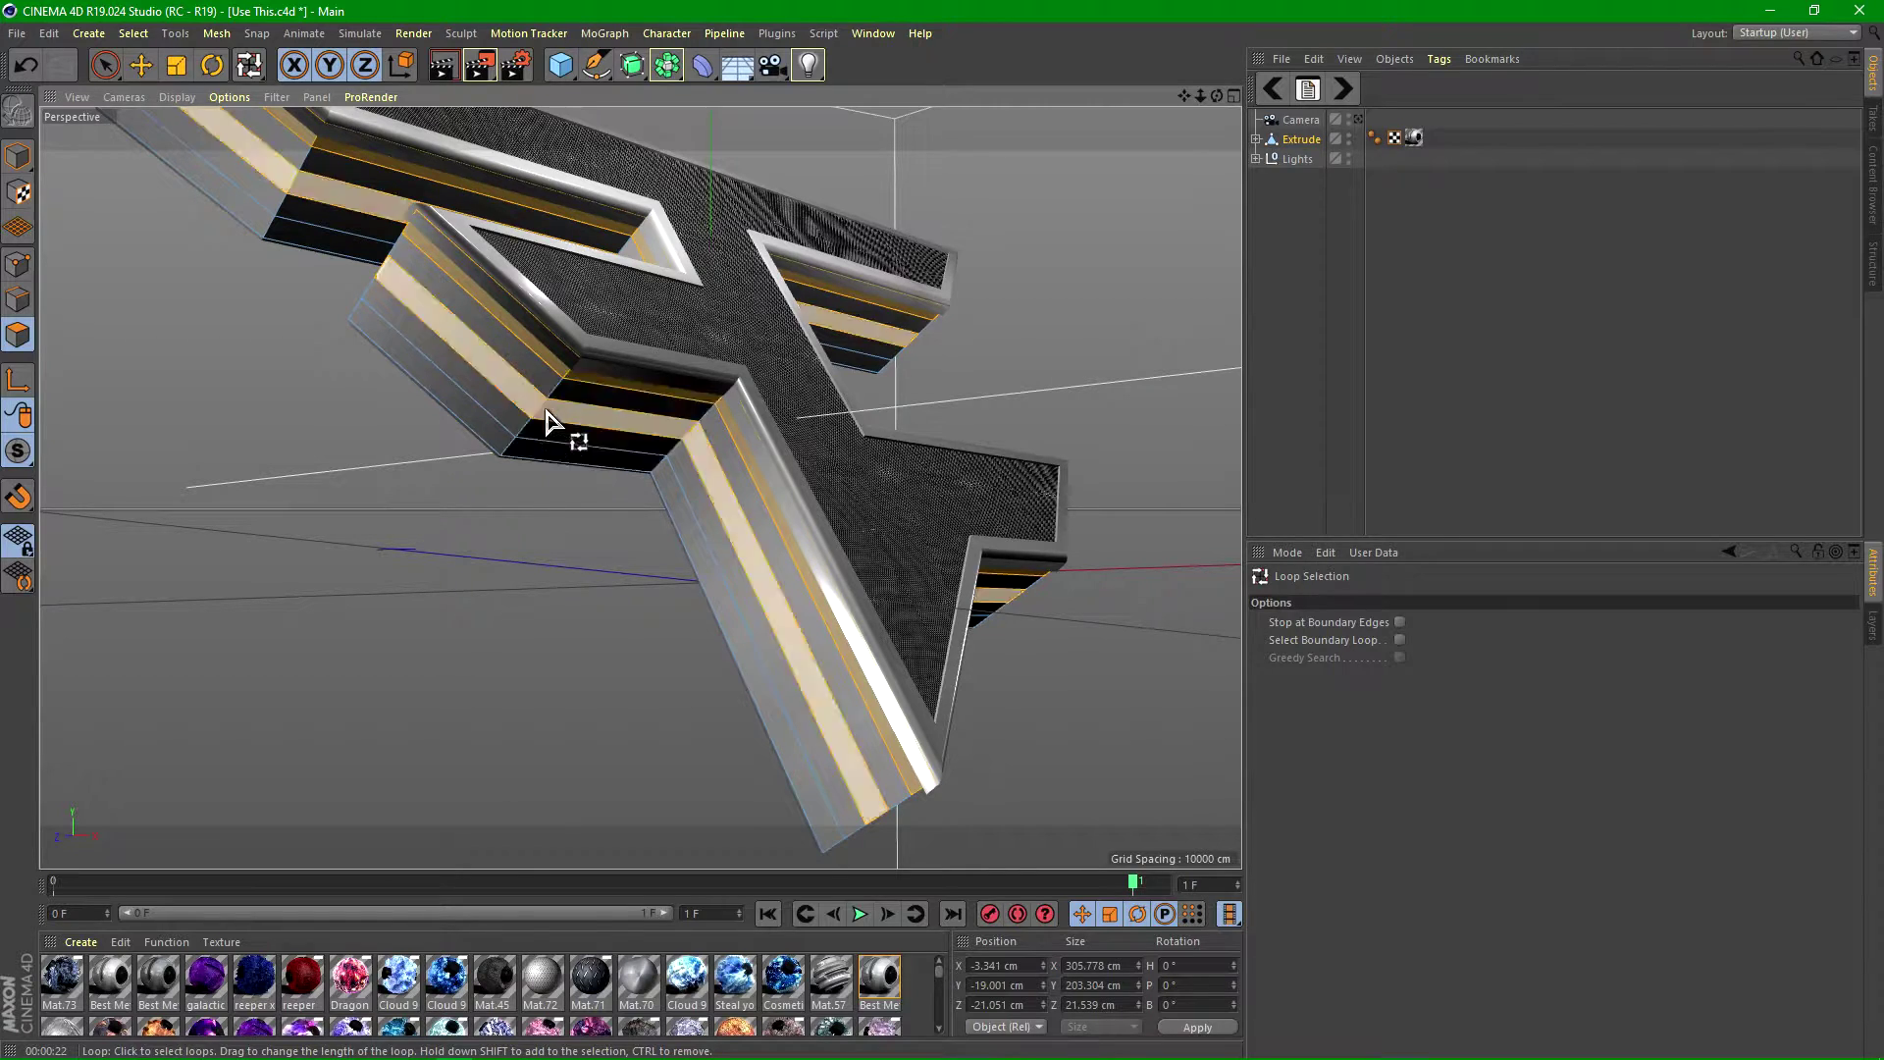
{"action": "left_click", "coordinate": [509, 445], "text": "shift"}
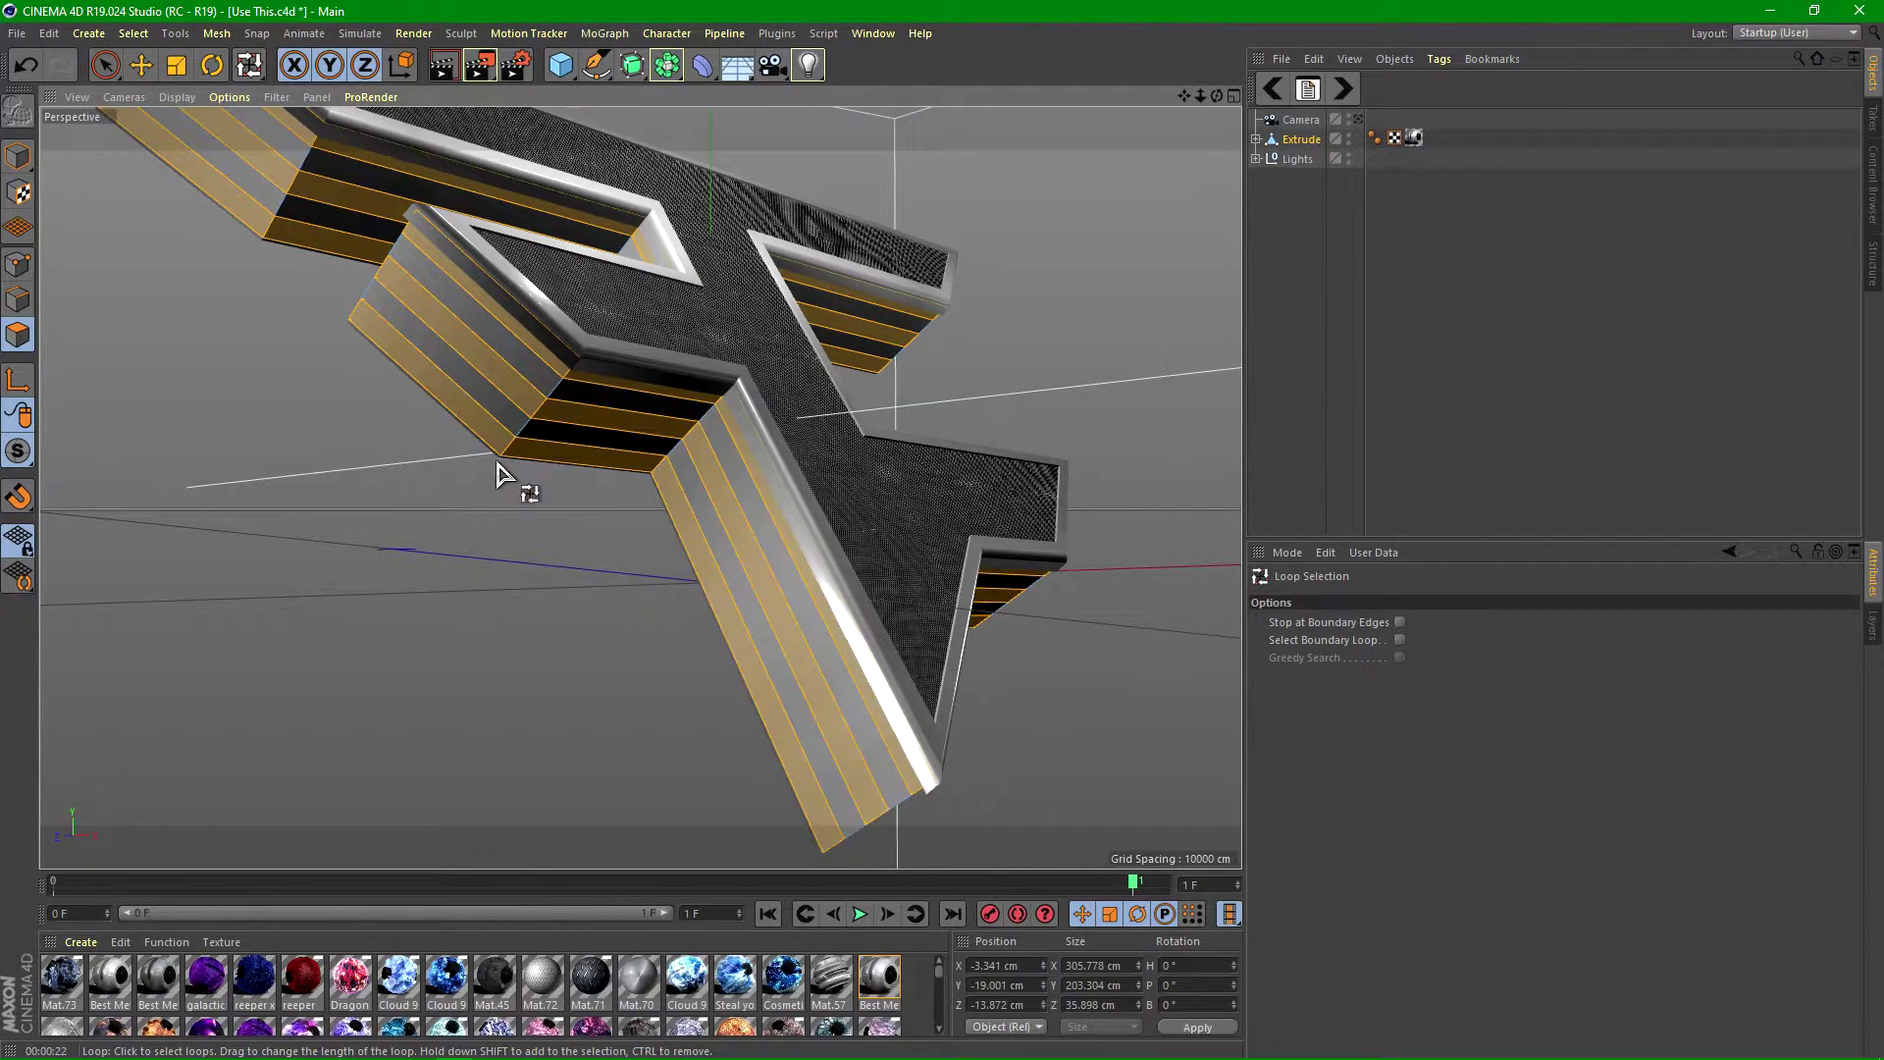
- Extrude the three selected side strips inward with an offset of about -1.5 cm
{"action": "right_click", "coordinate": [587, 424]}
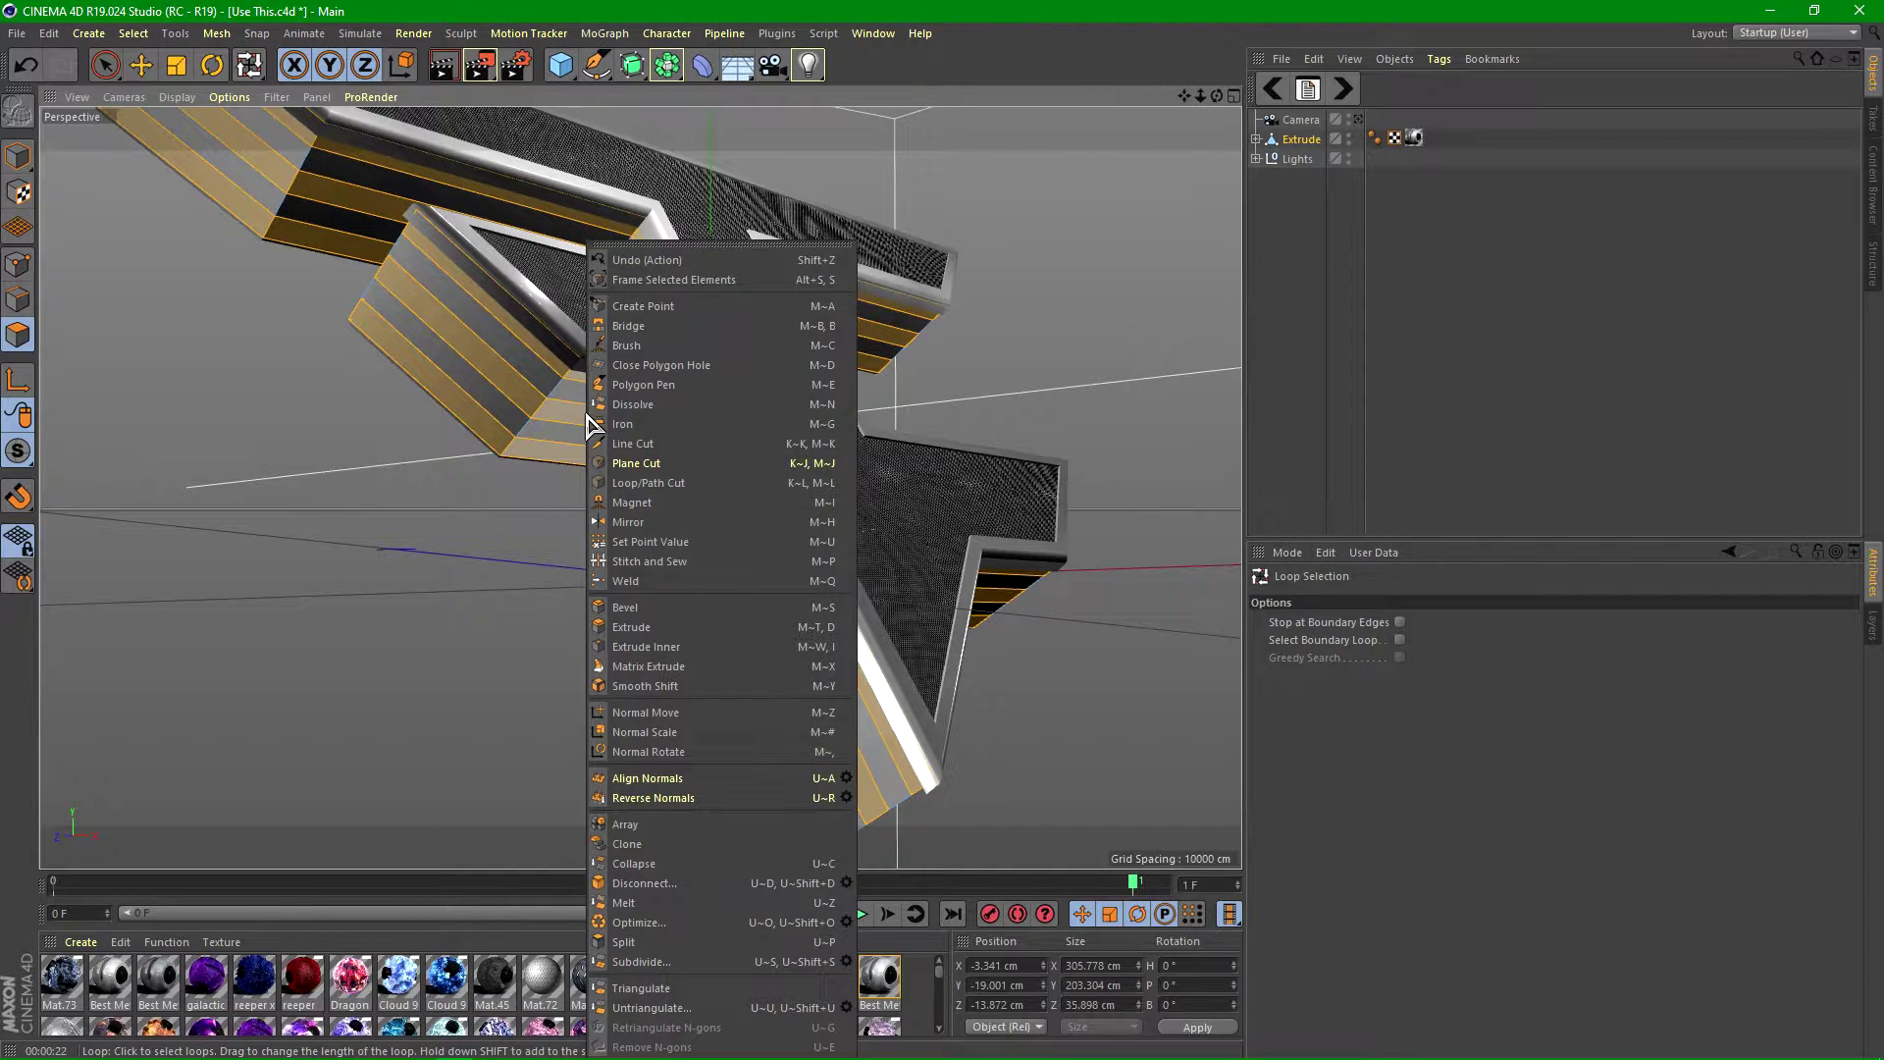
{"action": "left_click", "coordinate": [660, 630]}
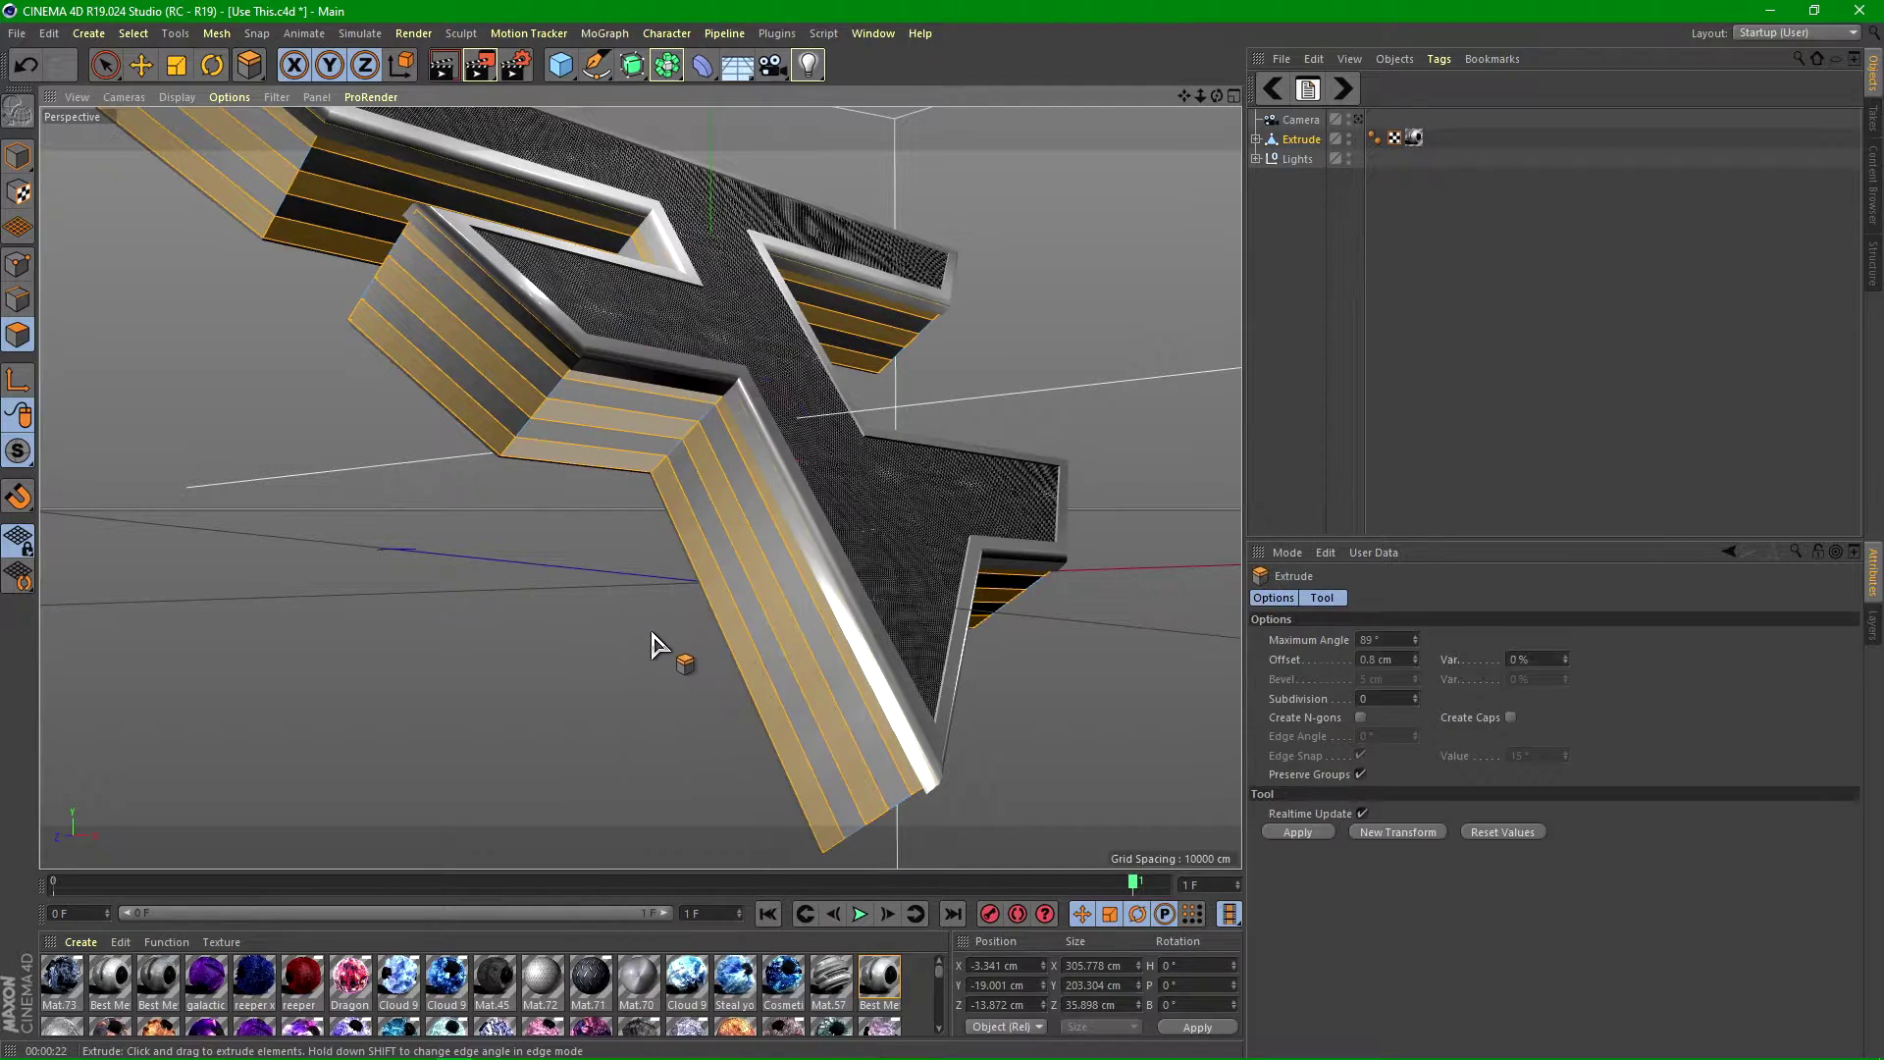
{"action": "mouse_move", "coordinate": [592, 419]}
{"action": "left_mouse_down"}
{"action": "mouse_move", "coordinate": [553, 419]}
{"action": "mouse_move", "coordinate": [652, 419]}
{"action": "mouse_move", "coordinate": [554, 419]}
{"action": "mouse_move", "coordinate": [616, 419]}
{"action": "left_mouse_up"}
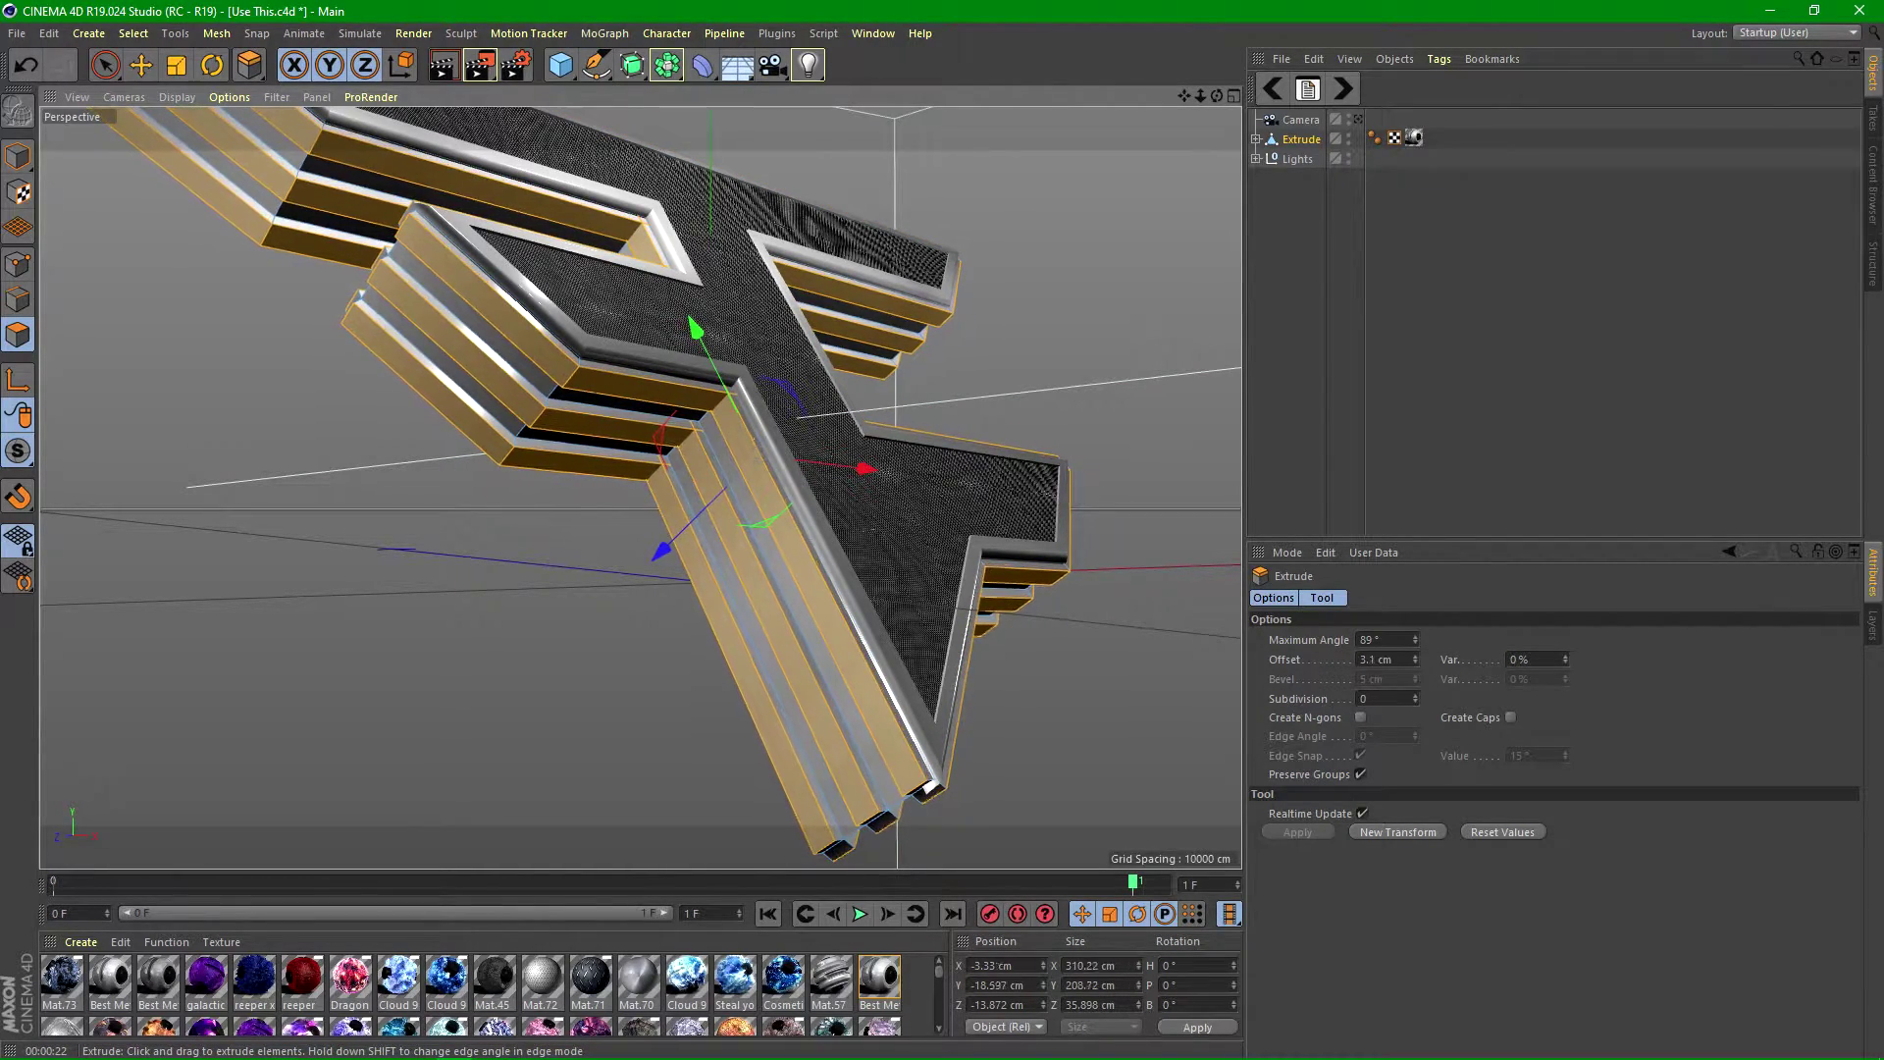
{"action": "left_click_drag", "start_coordinate": [614, 419], "coordinate": [577, 419]}
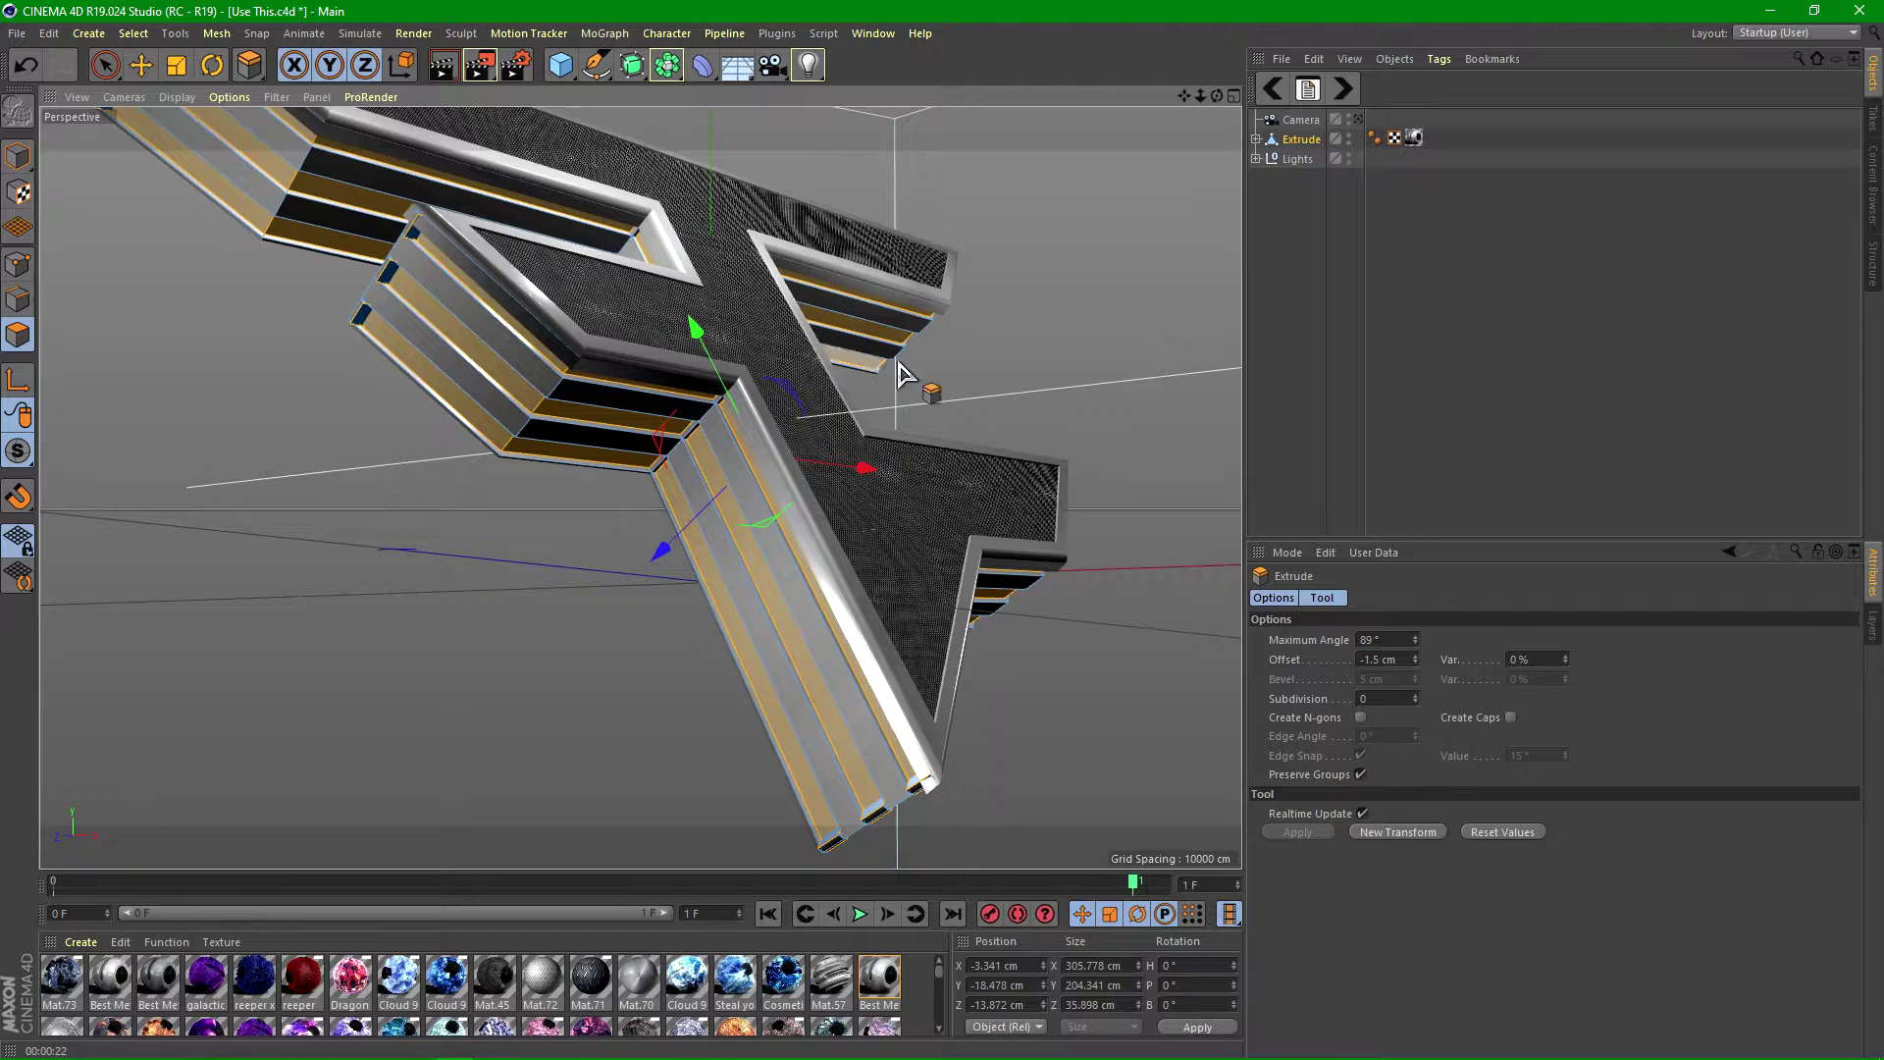
- Look through the Camera and set its Z position to about -693 cm to bring the logo closer
{"action": "left_click", "coordinate": [1362, 120]}
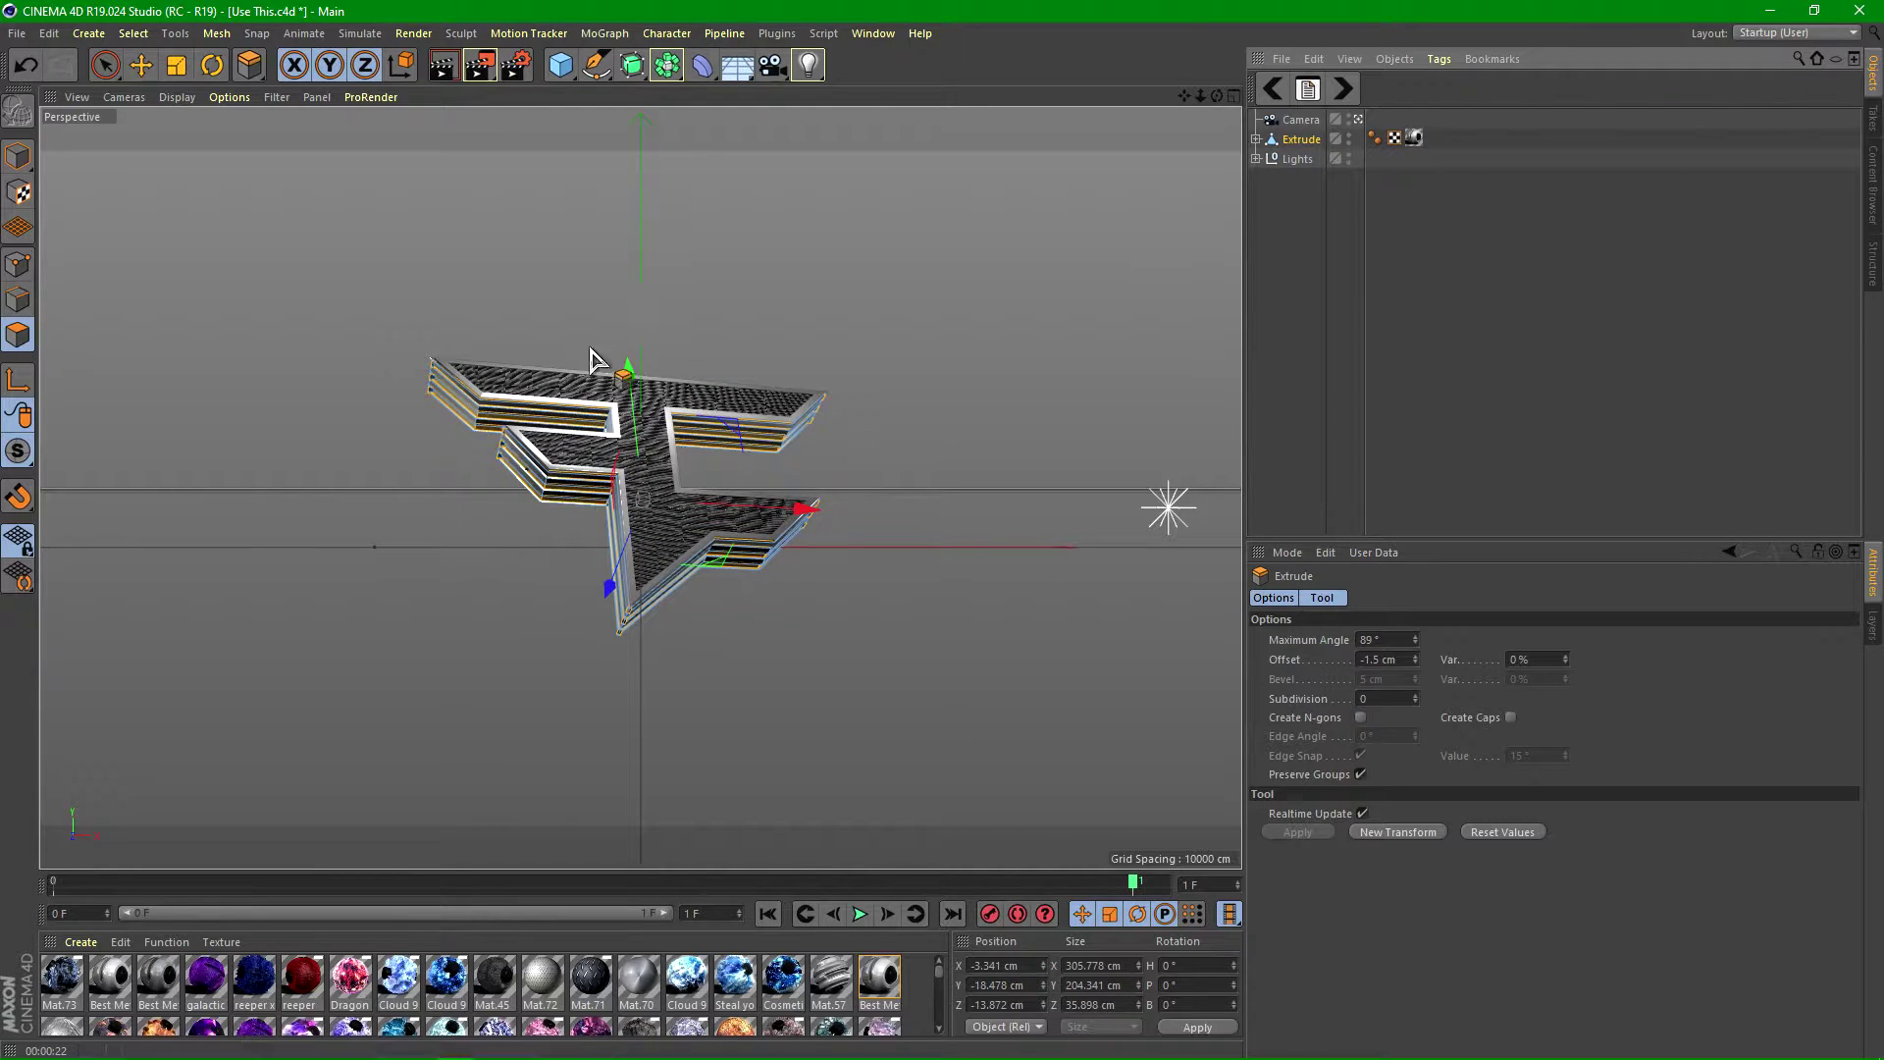
{"action": "left_click", "coordinate": [1301, 119]}
{"action": "left_click", "coordinate": [1355, 598]}
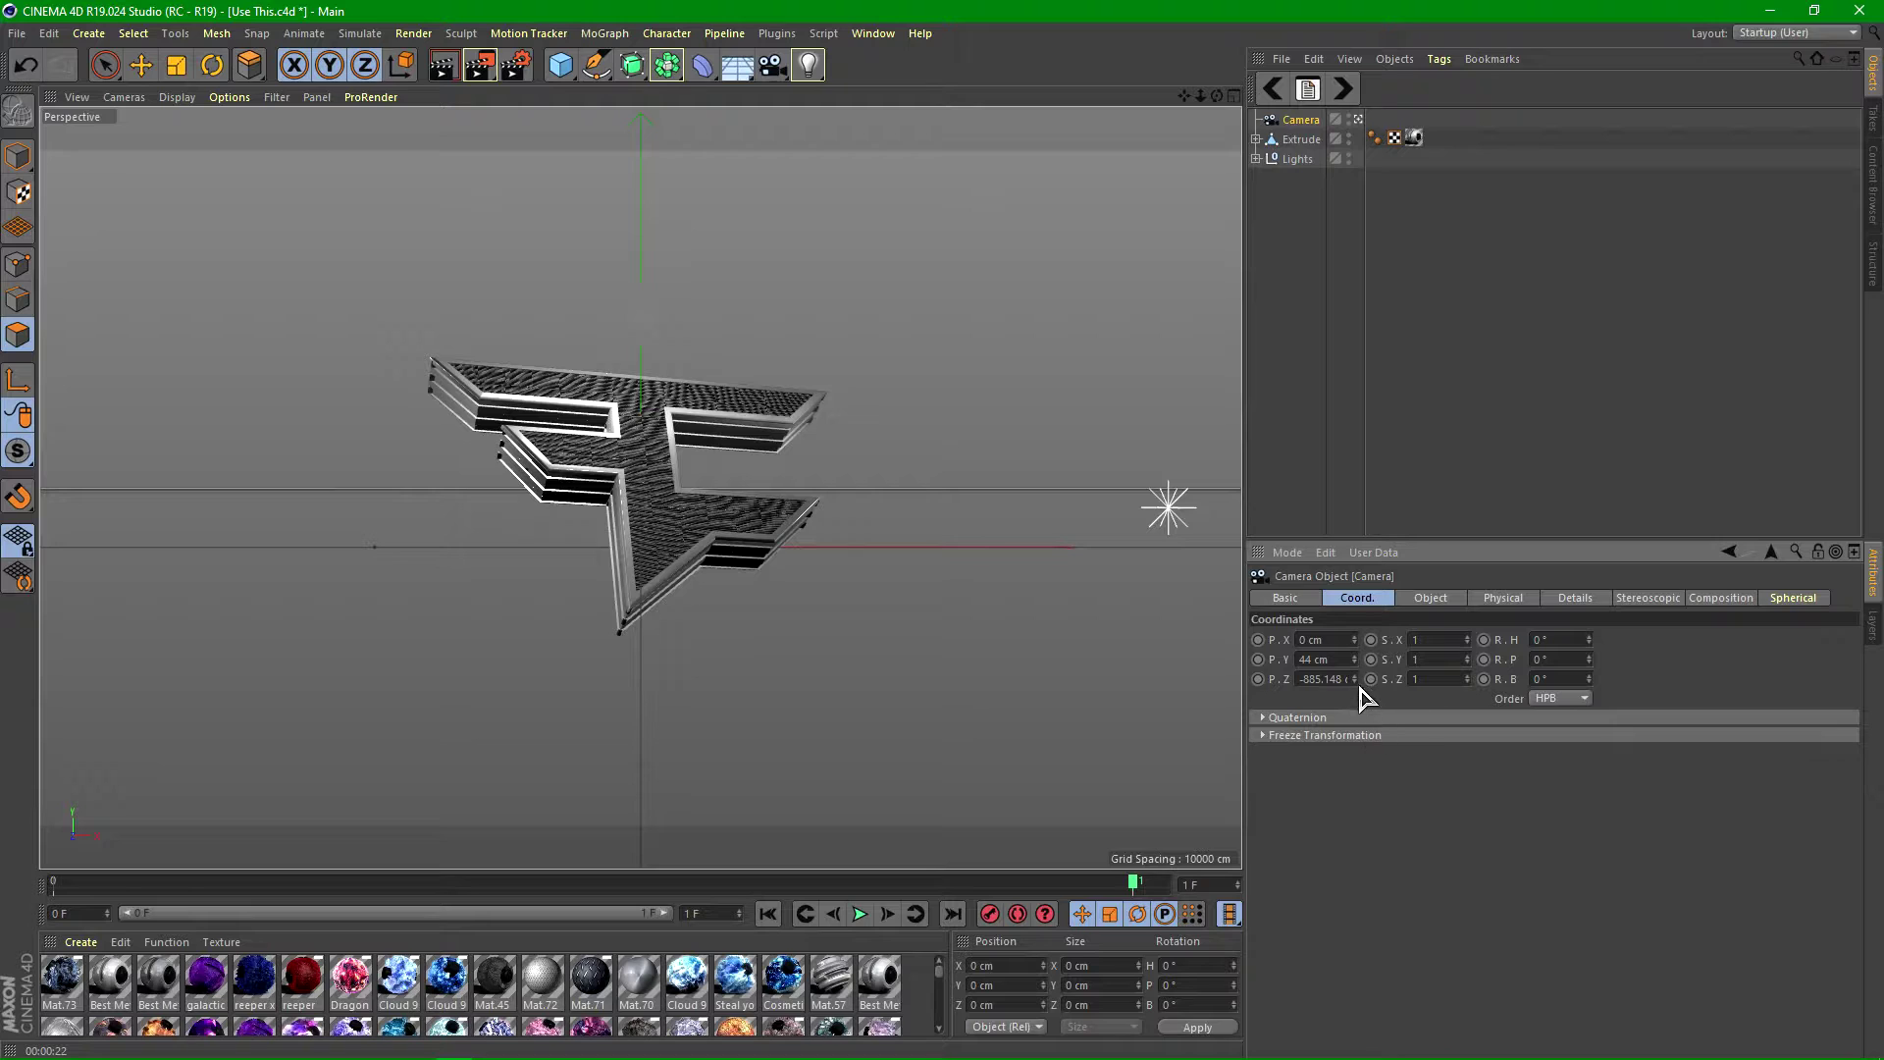
{"action": "left_click_drag", "start_coordinate": [1355, 679], "coordinate": [1356, 622]}
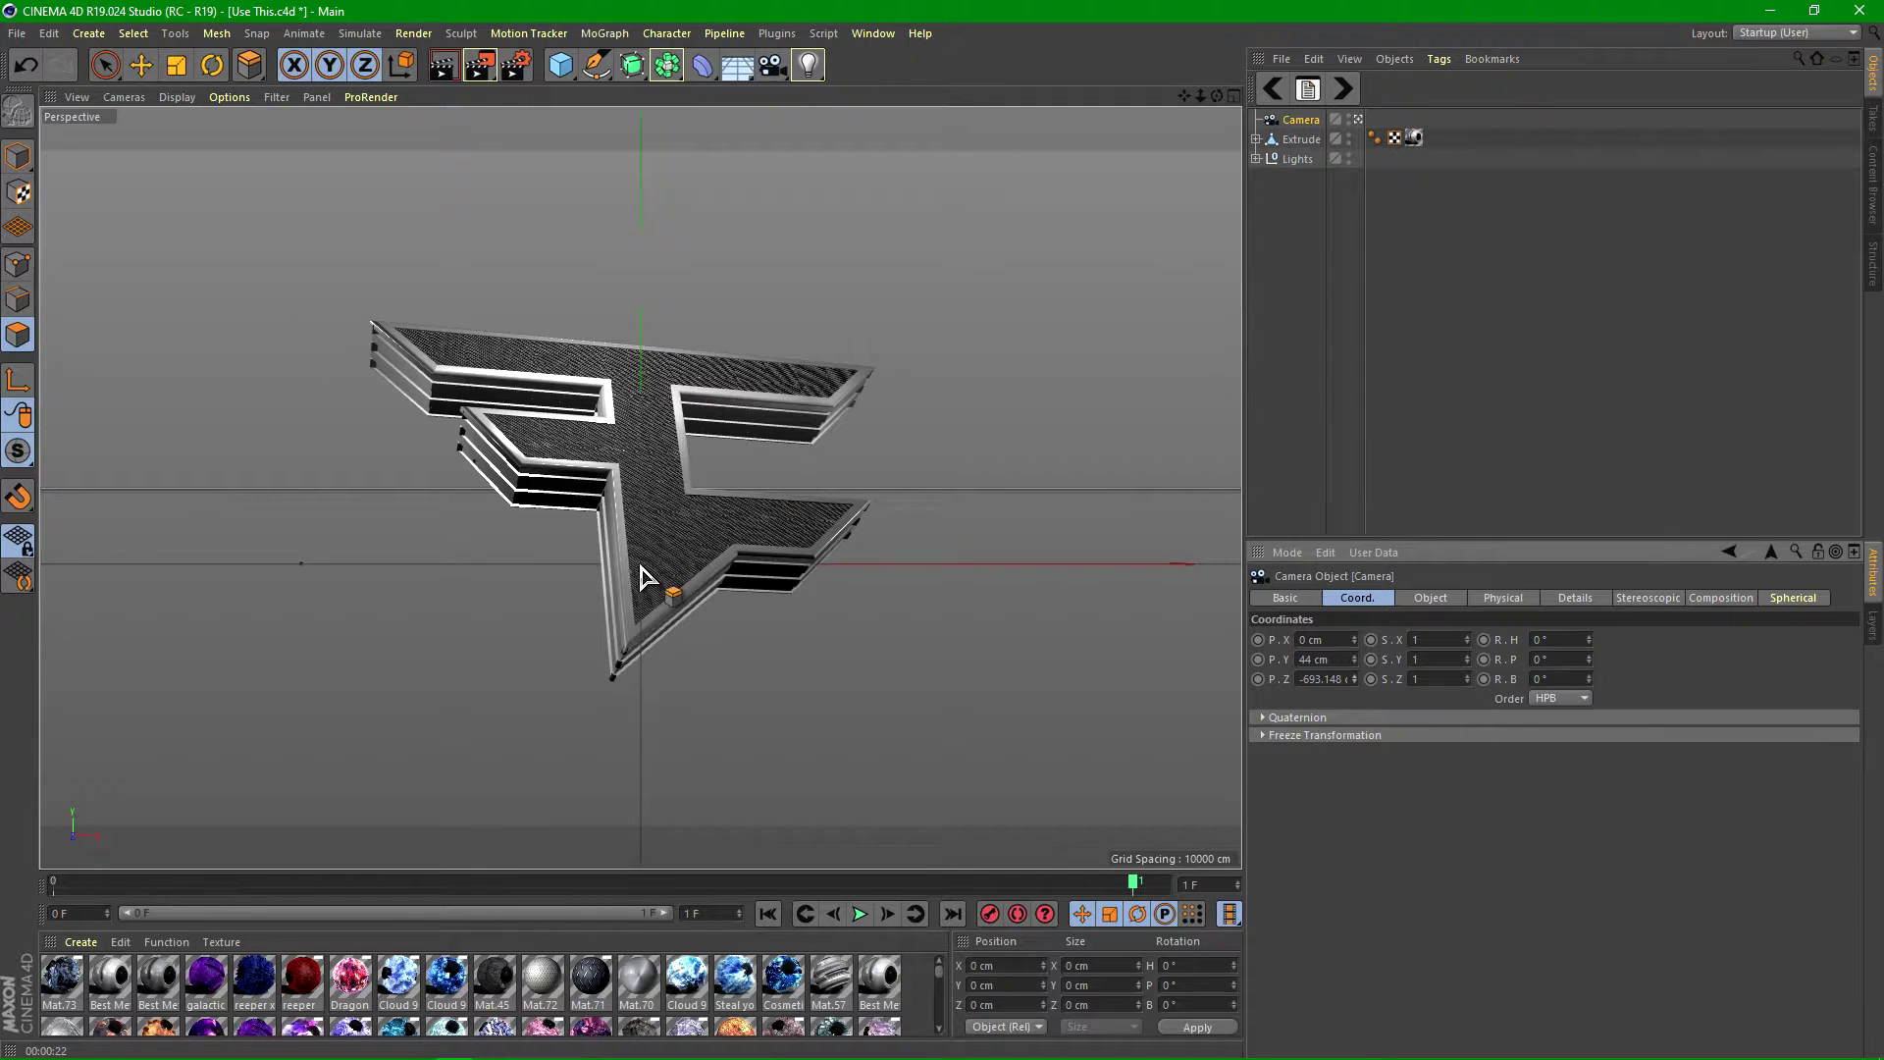
- Render a region over one end of the logo through the camera to check the recessed side strips
{"action": "left_click_drag", "start_coordinate": [482, 69], "coordinate": [572, 98]}
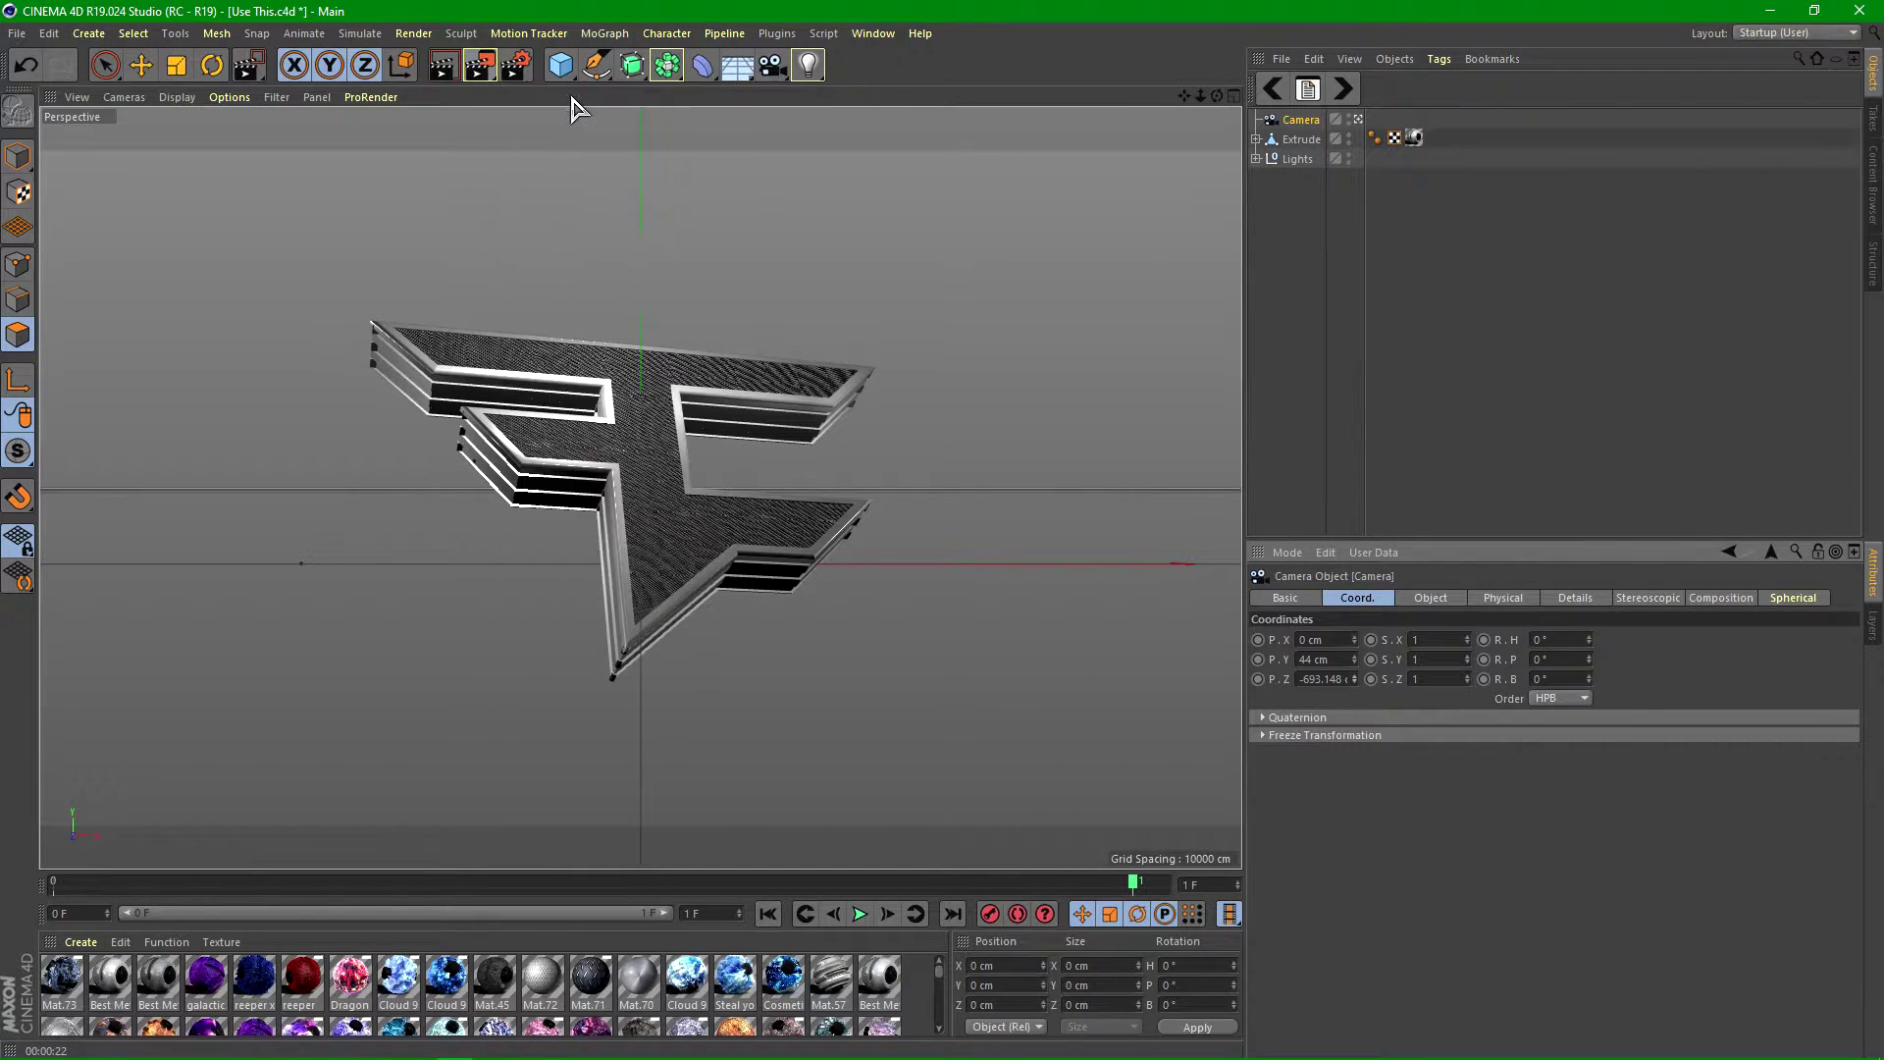
{"action": "left_click_drag", "start_coordinate": [348, 292], "coordinate": [530, 531]}
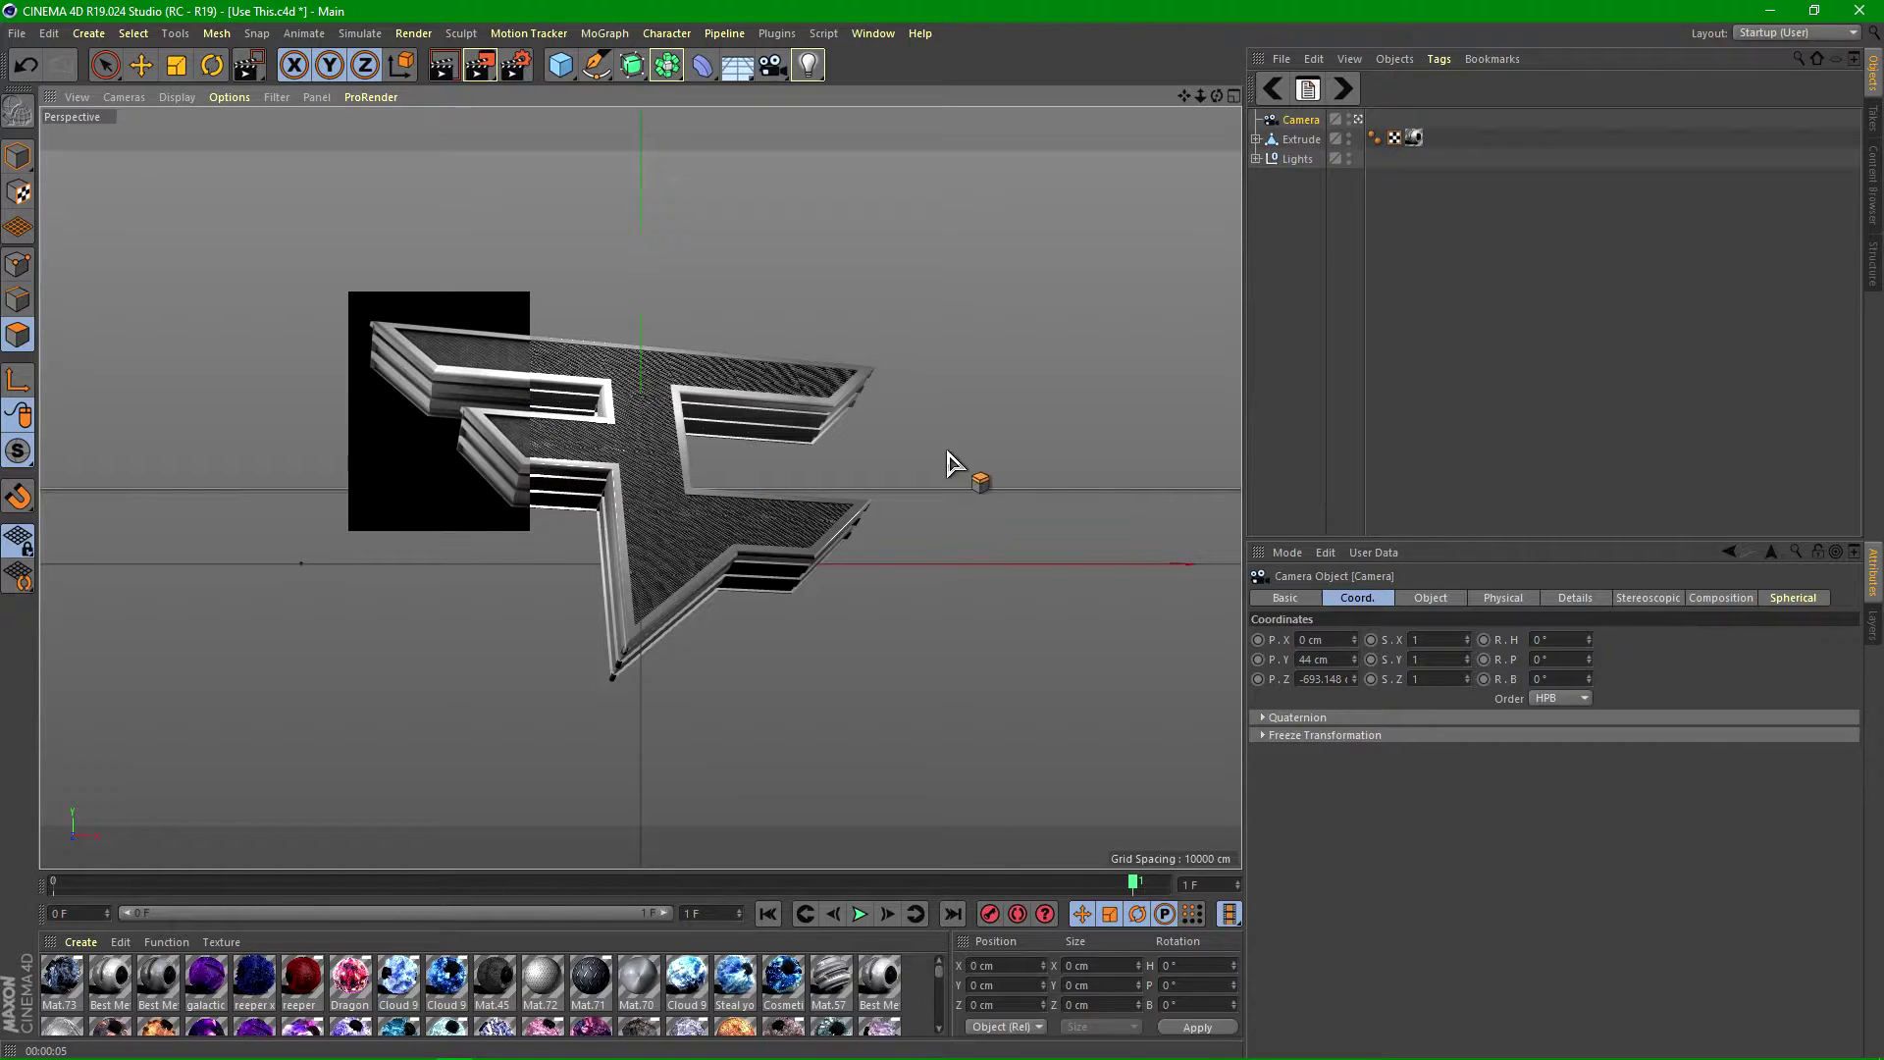
{"action": "left_click", "coordinate": [1260, 312]}
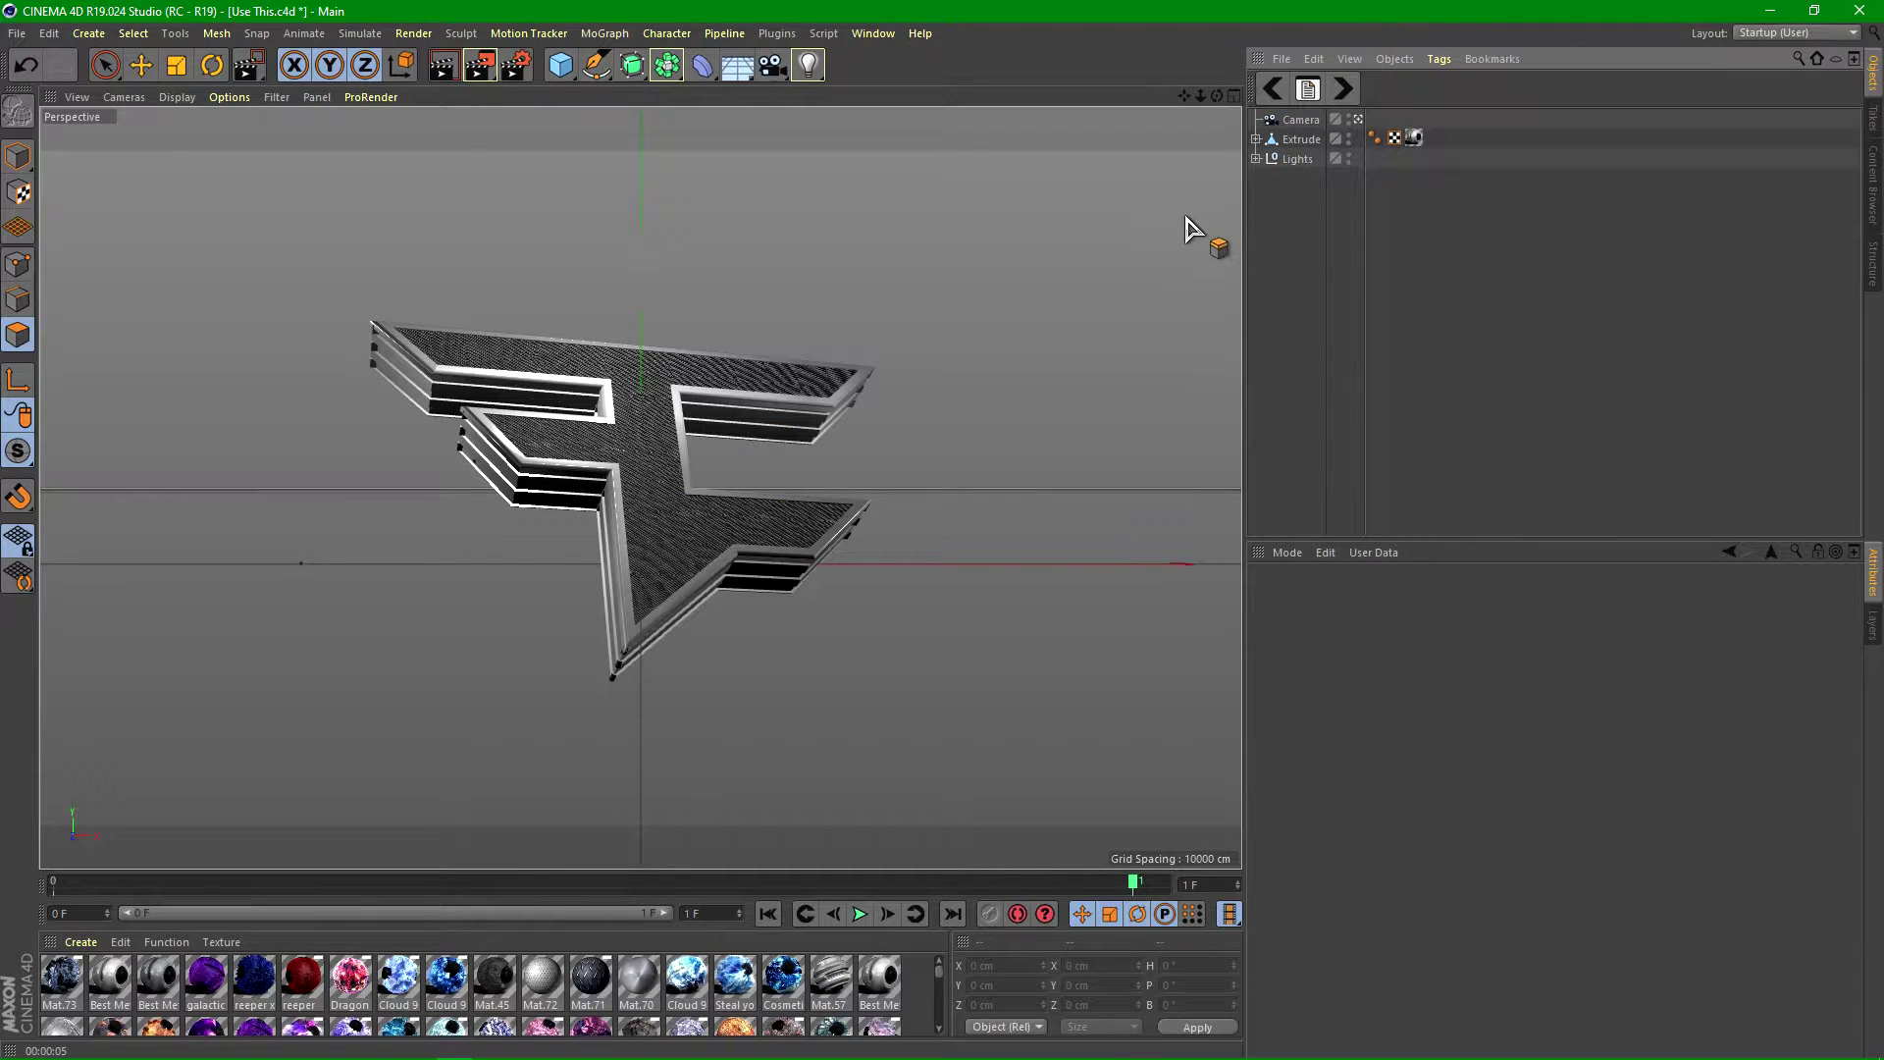
- Leave the camera view and restore the selection of the recessed side strips on Extrude
{"action": "key", "text": "ctrl+z"}
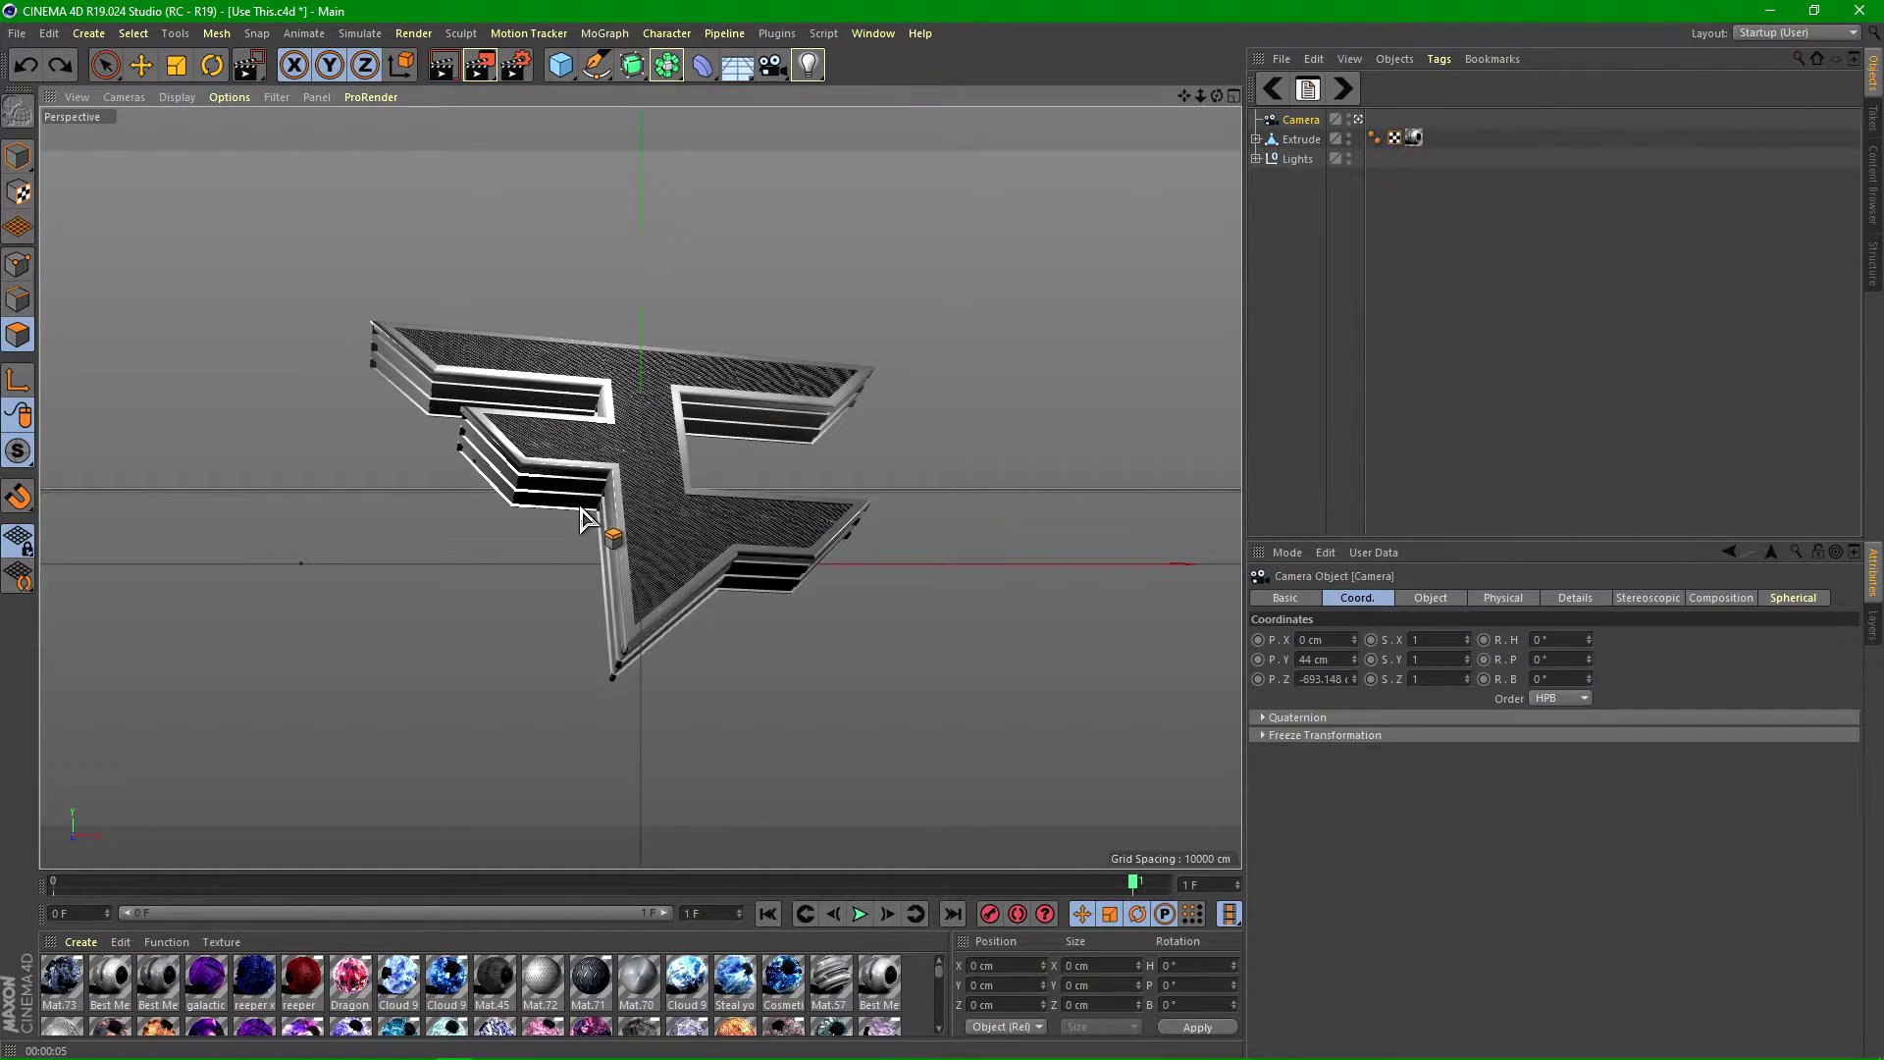
{"action": "scroll", "coordinate": [950, 355], "scroll_direction": "up", "scroll_amount": 3}
{"action": "scroll", "coordinate": [950, 356], "scroll_direction": "up", "scroll_amount": 3}
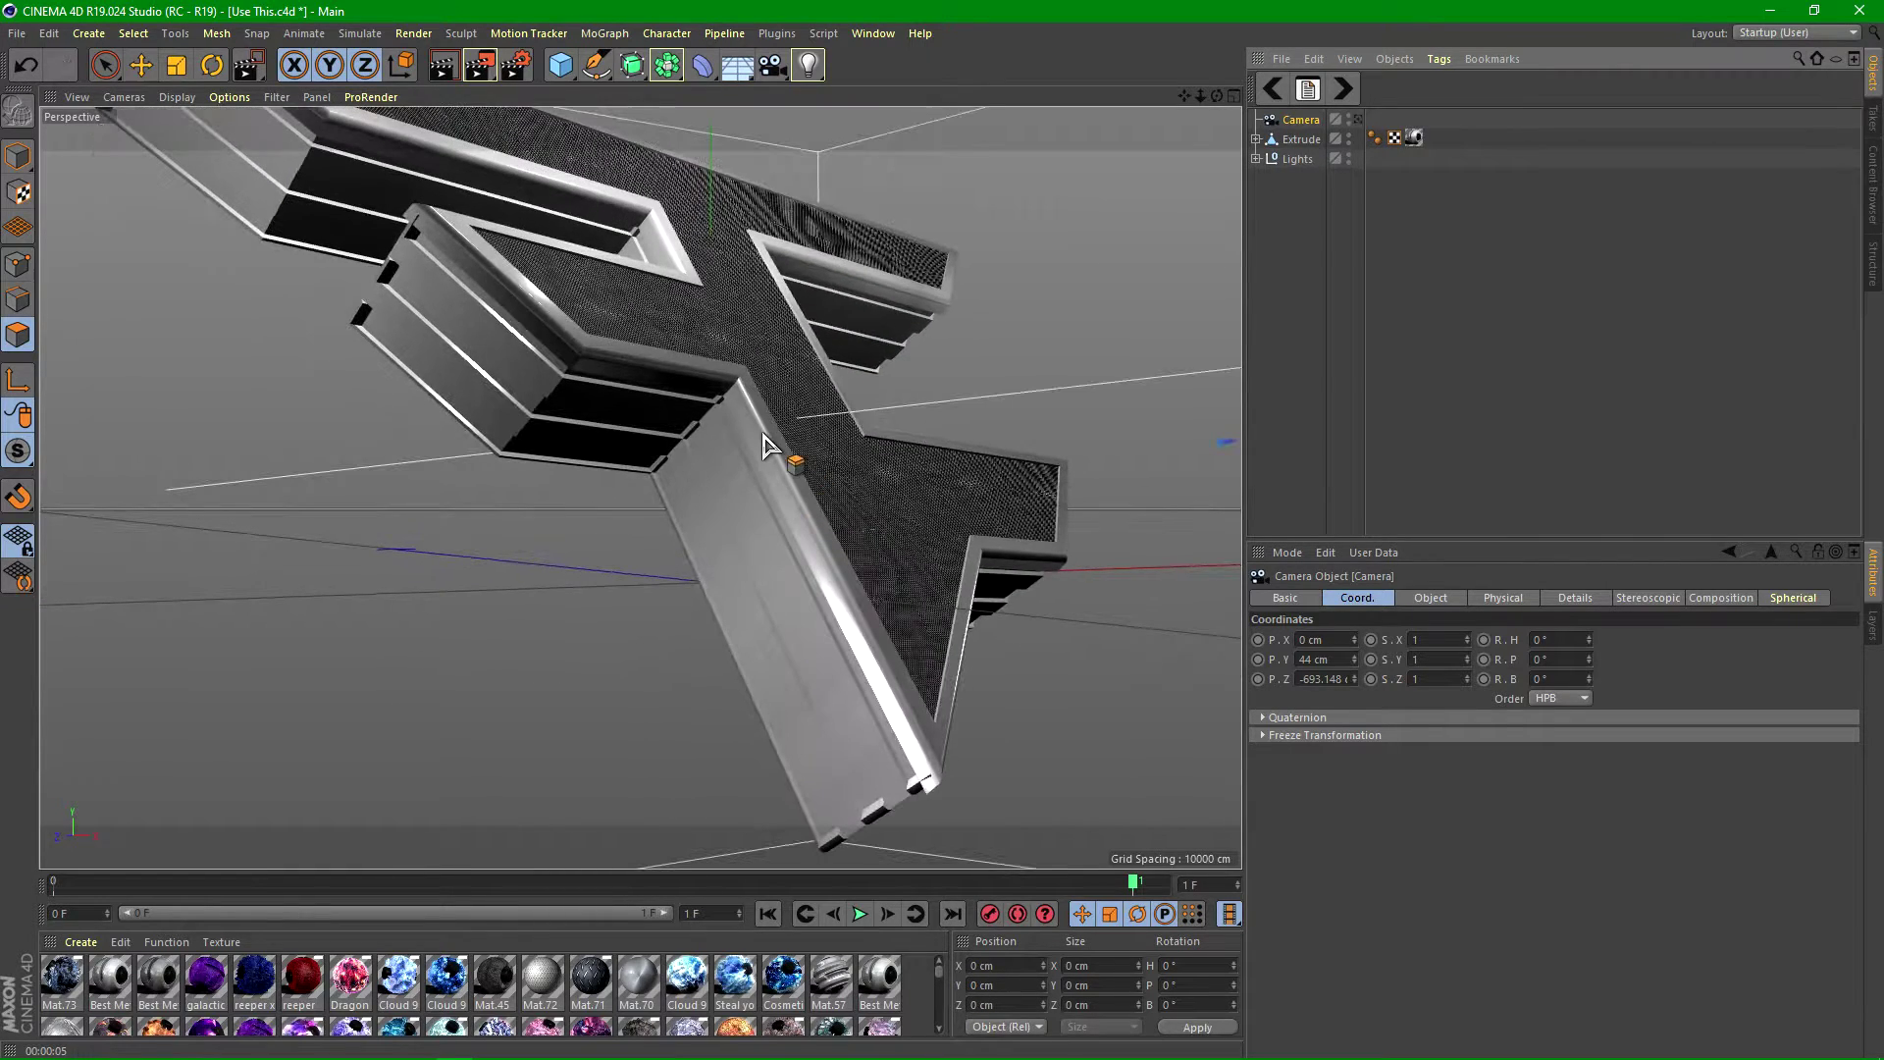
{"action": "left_click", "coordinate": [547, 414]}
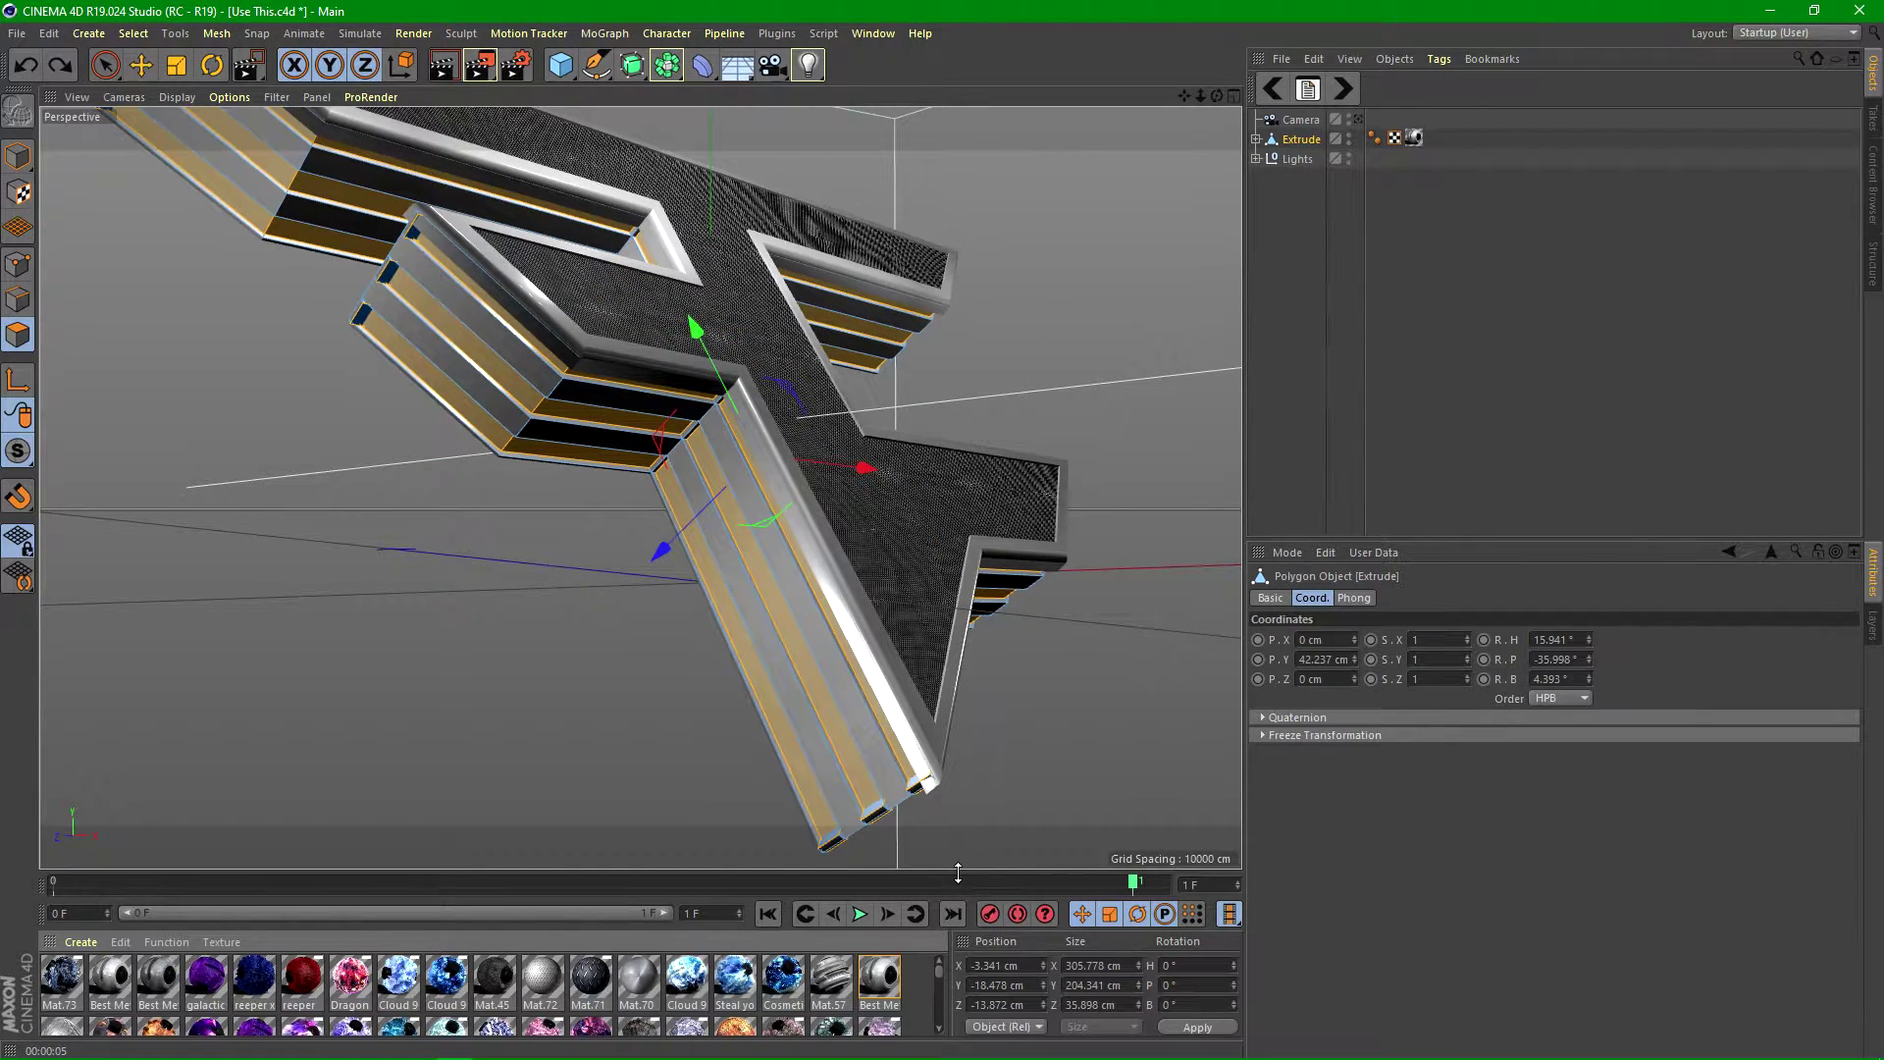
- Apply Mat.64 to the recessed side strips with Cubic projection, Seamless on, and 10% length in both U and V
{"action": "left_click_drag", "start_coordinate": [958, 872], "coordinate": [958, 593]}
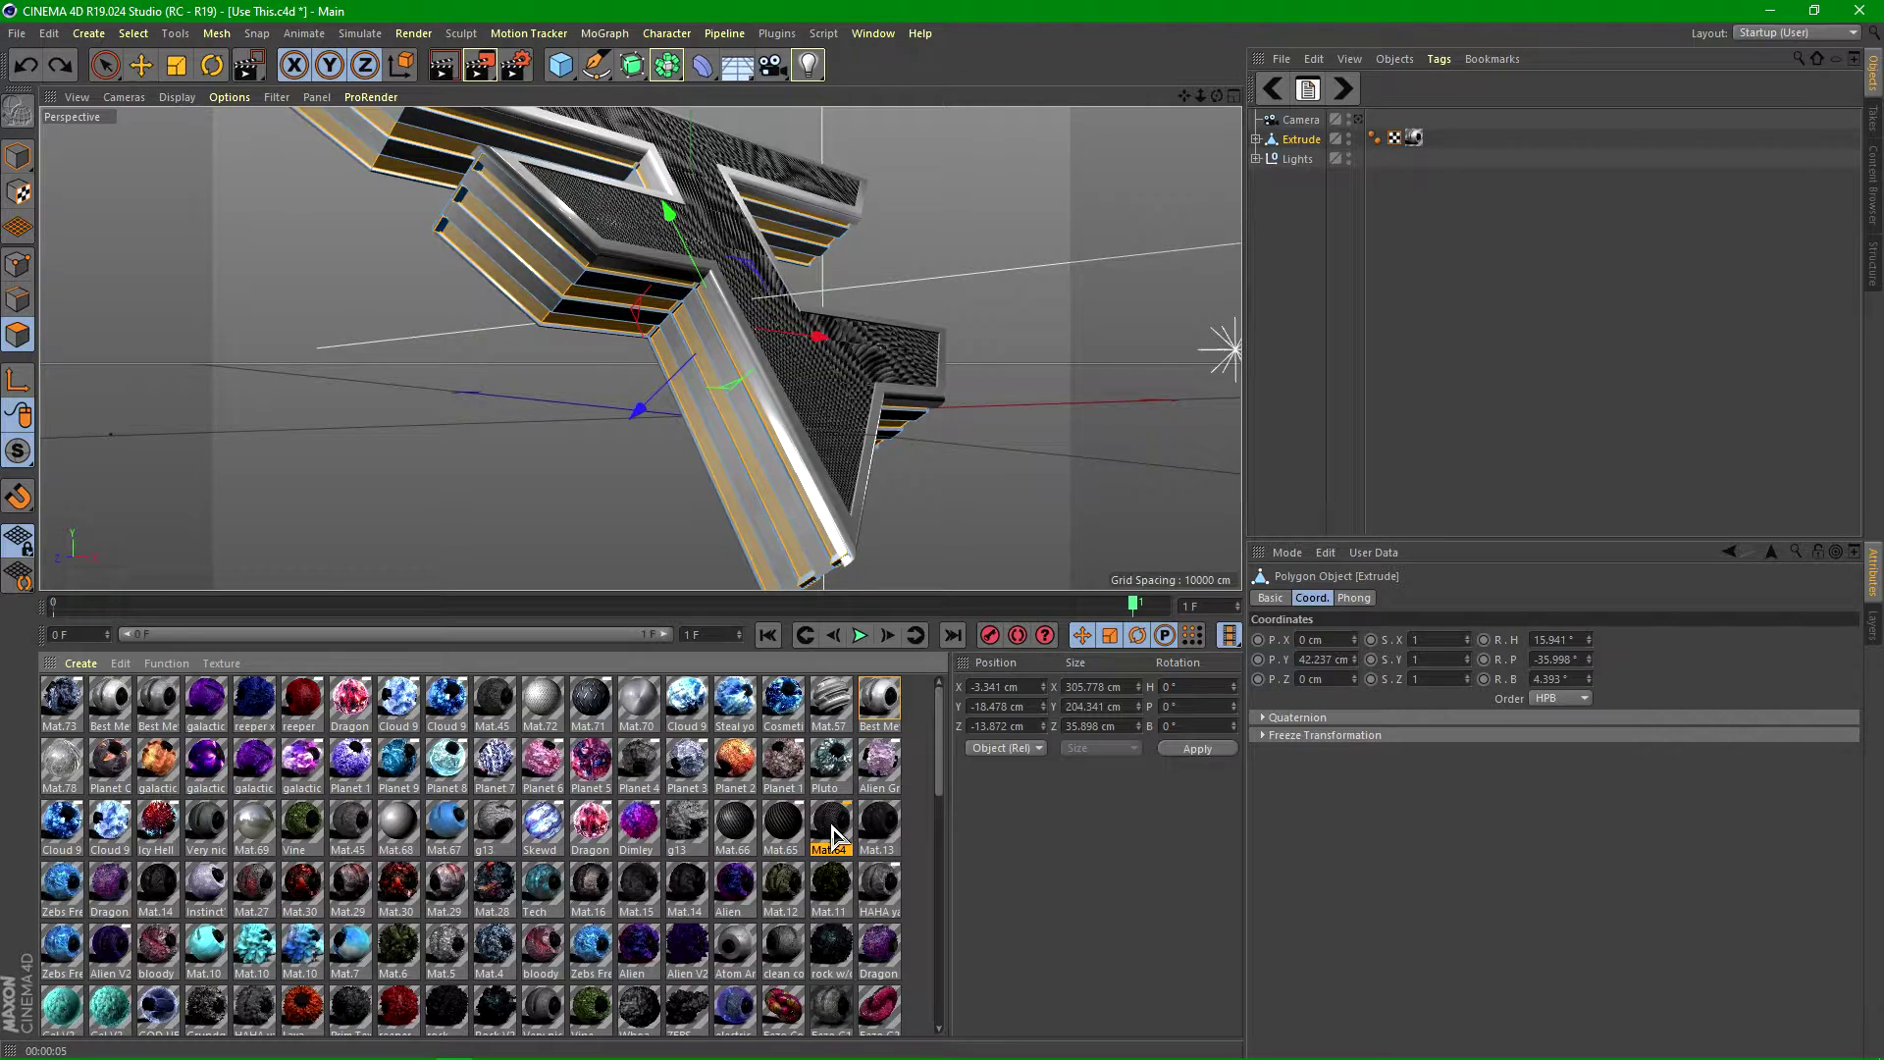
{"action": "left_click_drag", "start_coordinate": [764, 488], "coordinate": [764, 489]}
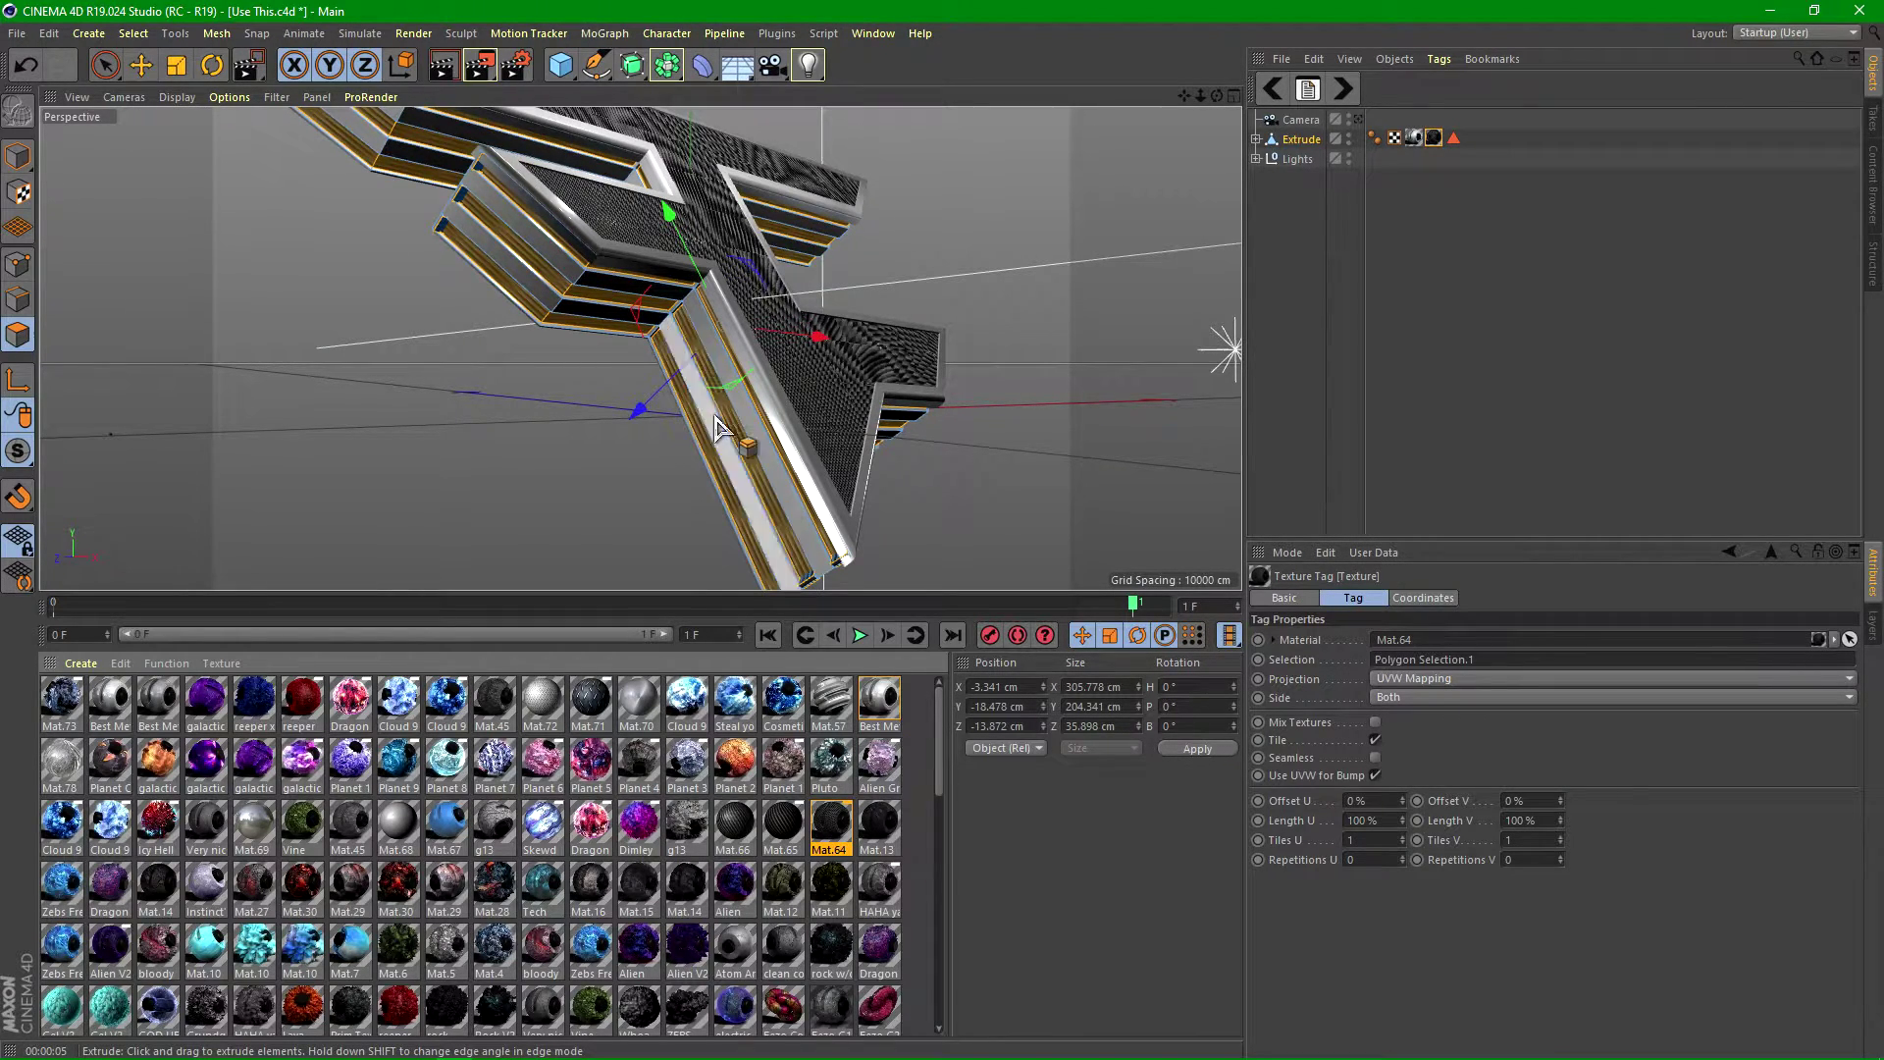
{"action": "left_click", "coordinate": [1435, 678]}
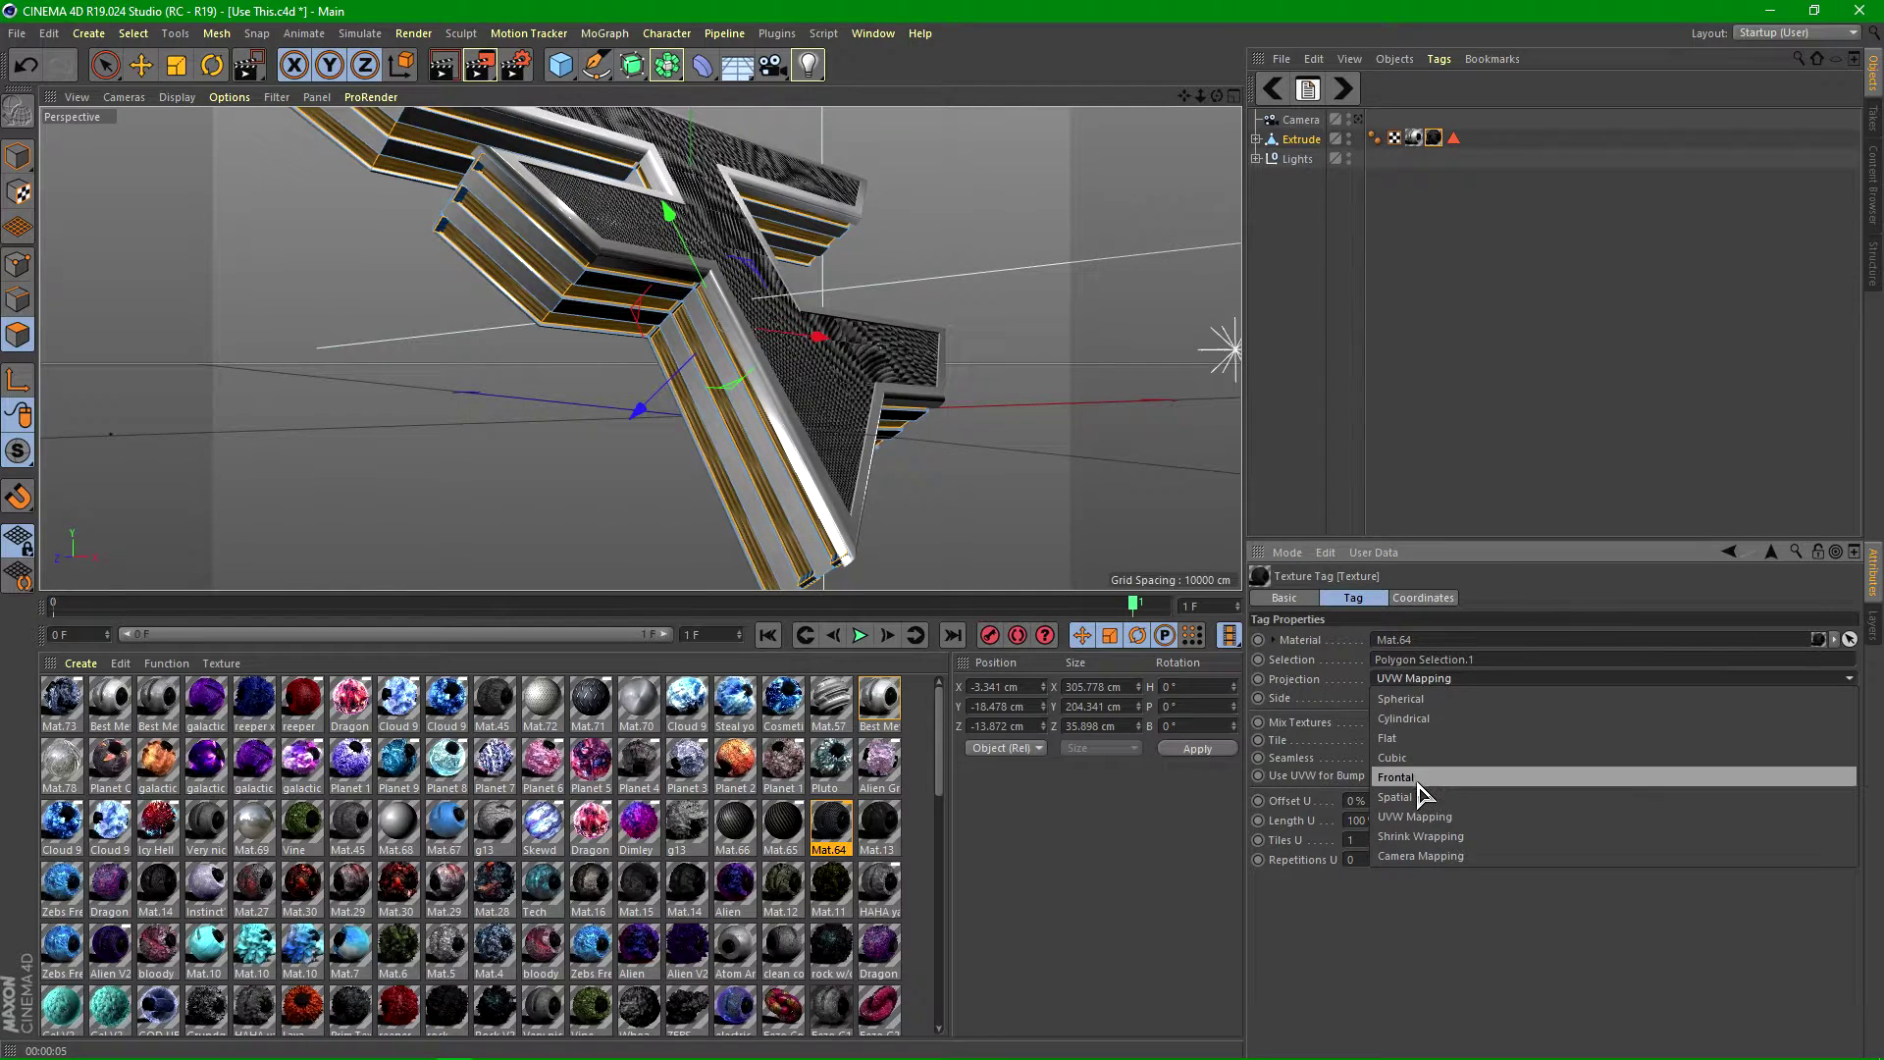
{"action": "left_click", "coordinate": [1422, 773]}
{"action": "left_click", "coordinate": [1375, 758]}
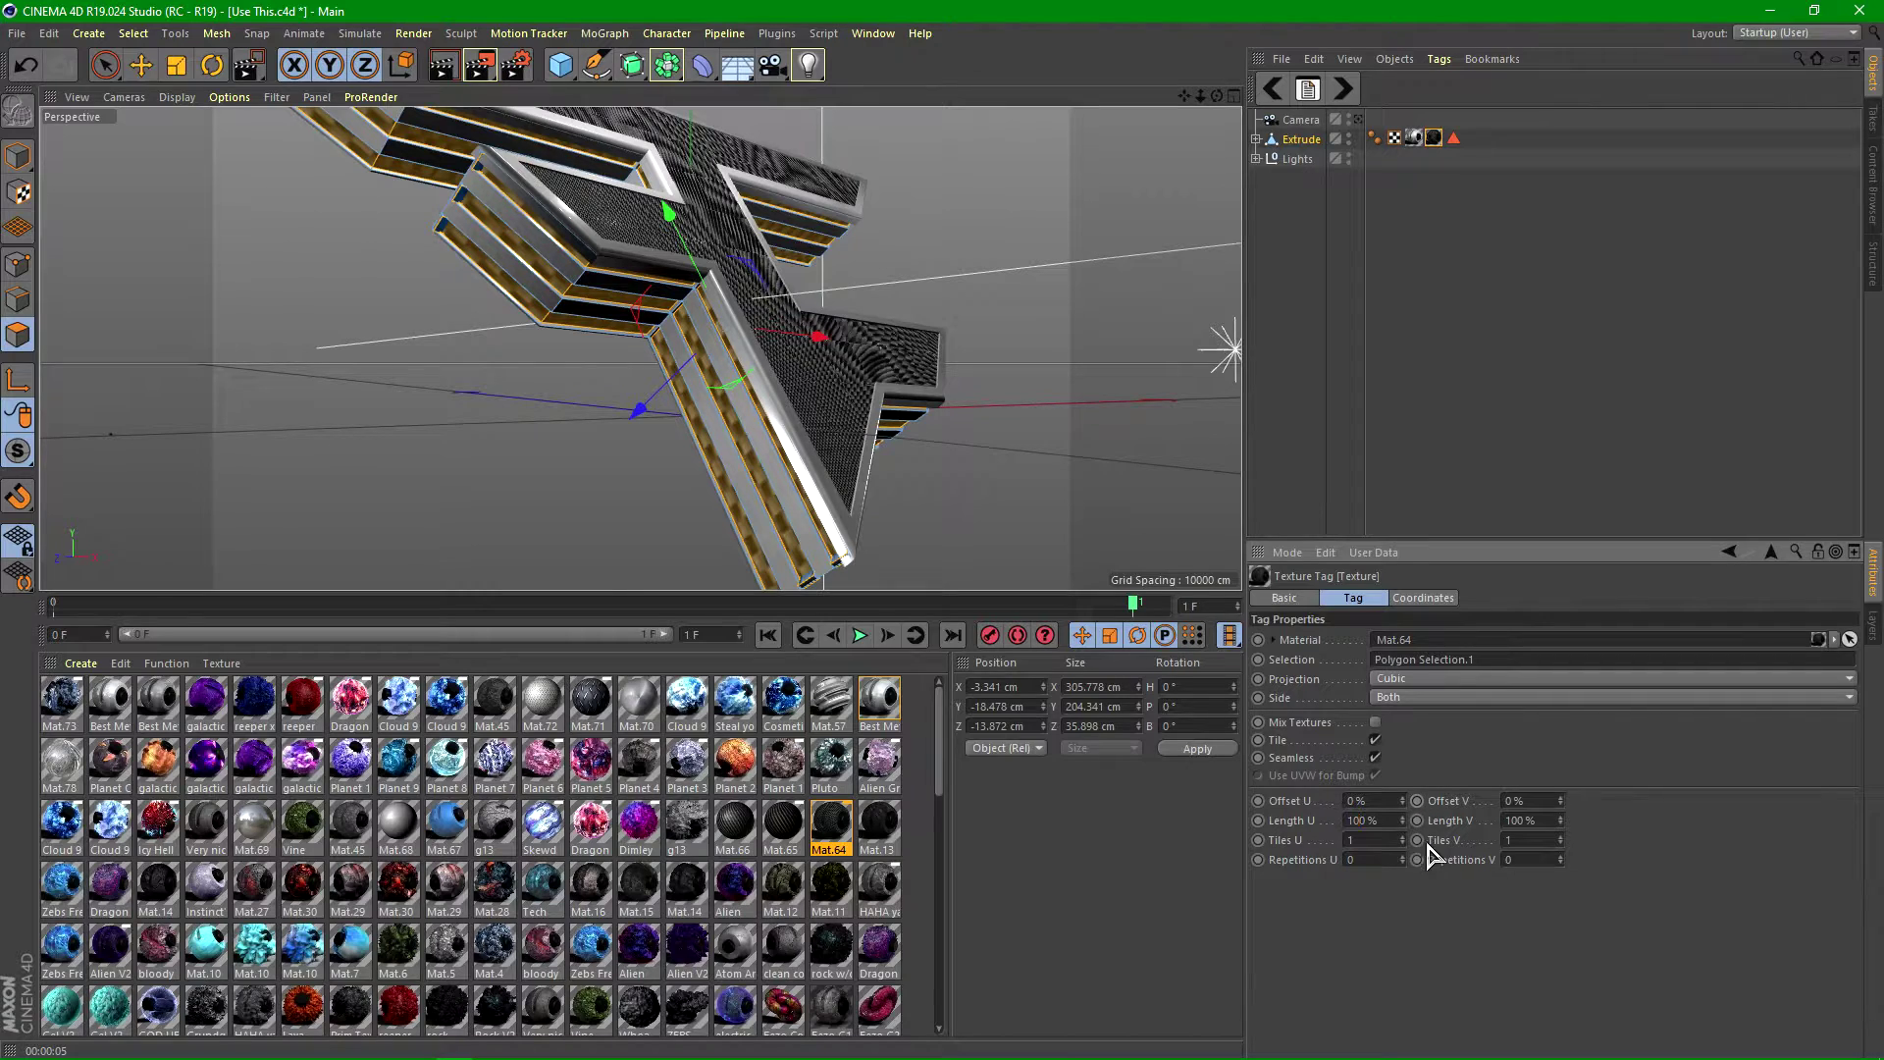
{"action": "left_click", "coordinate": [1525, 822]}
{"action": "key", "text": "BackSpace"}
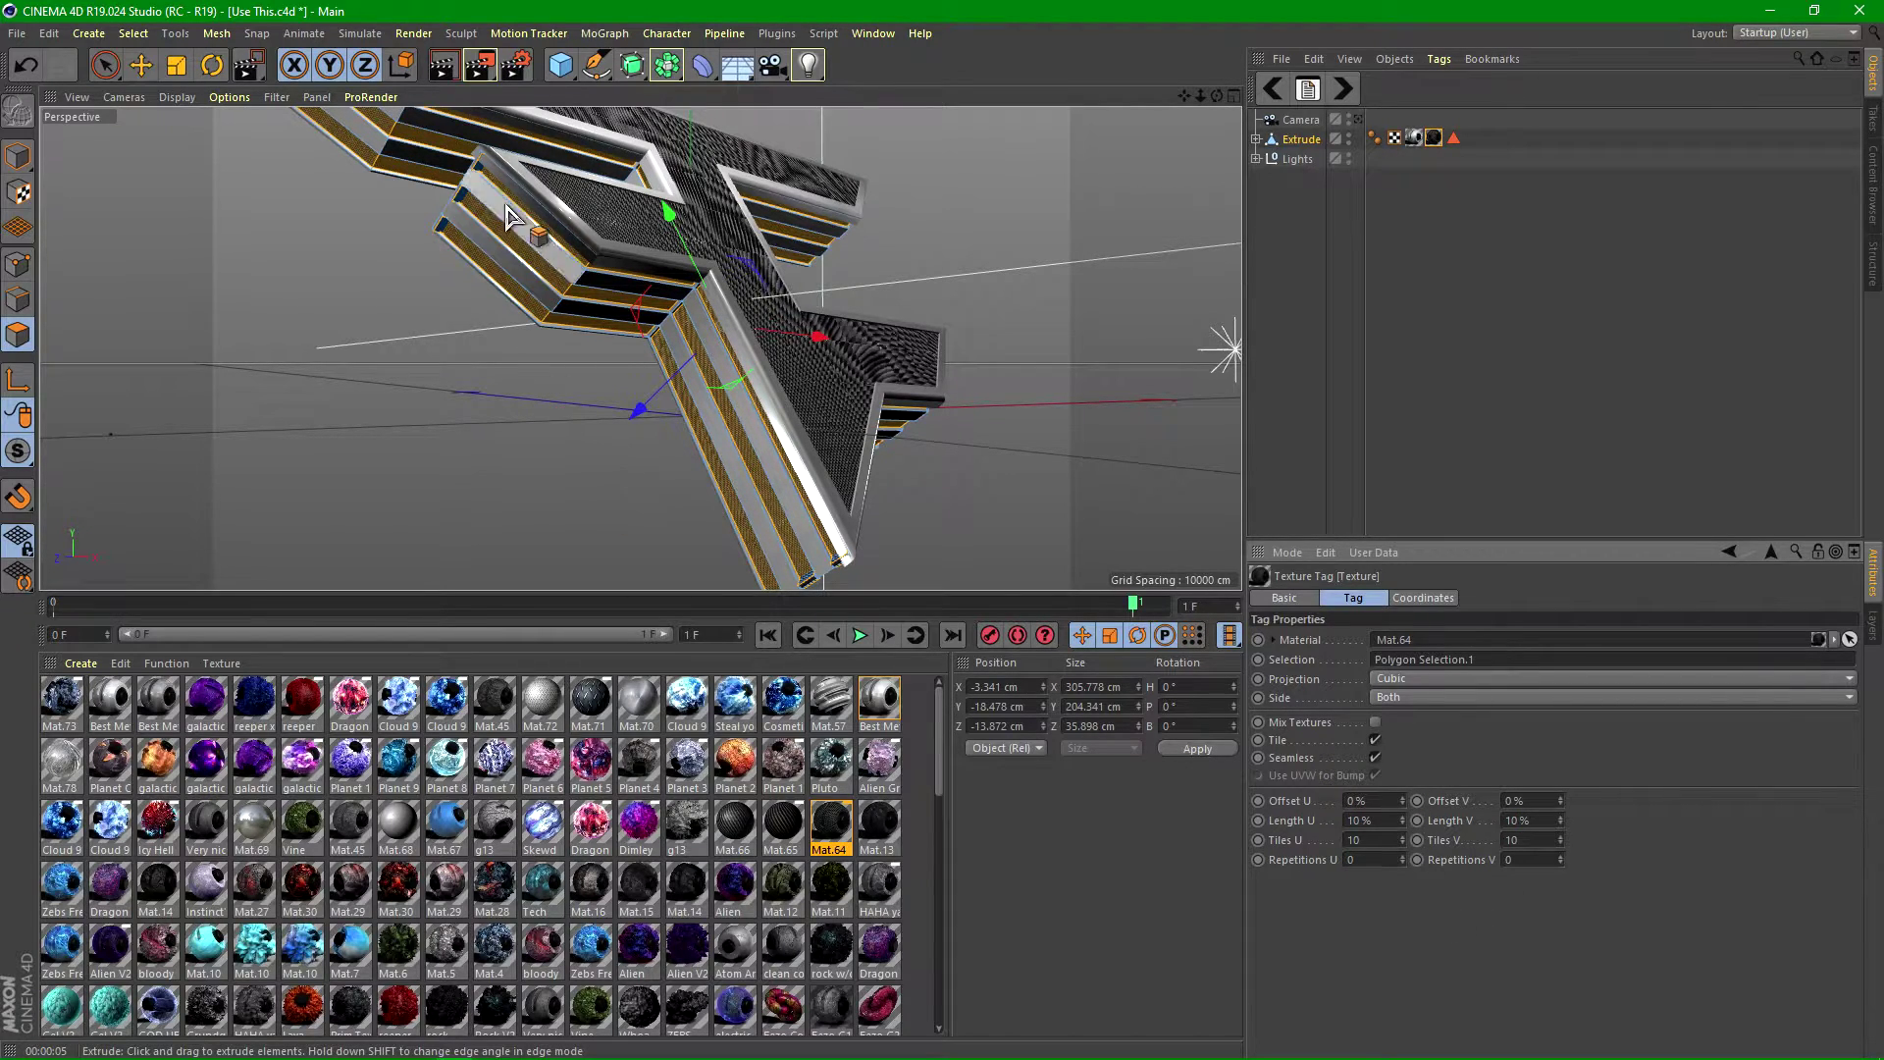
- Render a region over the lower leg of the logo to check the material on the recessed strips
{"action": "left_click", "coordinate": [479, 65]}
{"action": "left_click", "coordinate": [544, 92]}
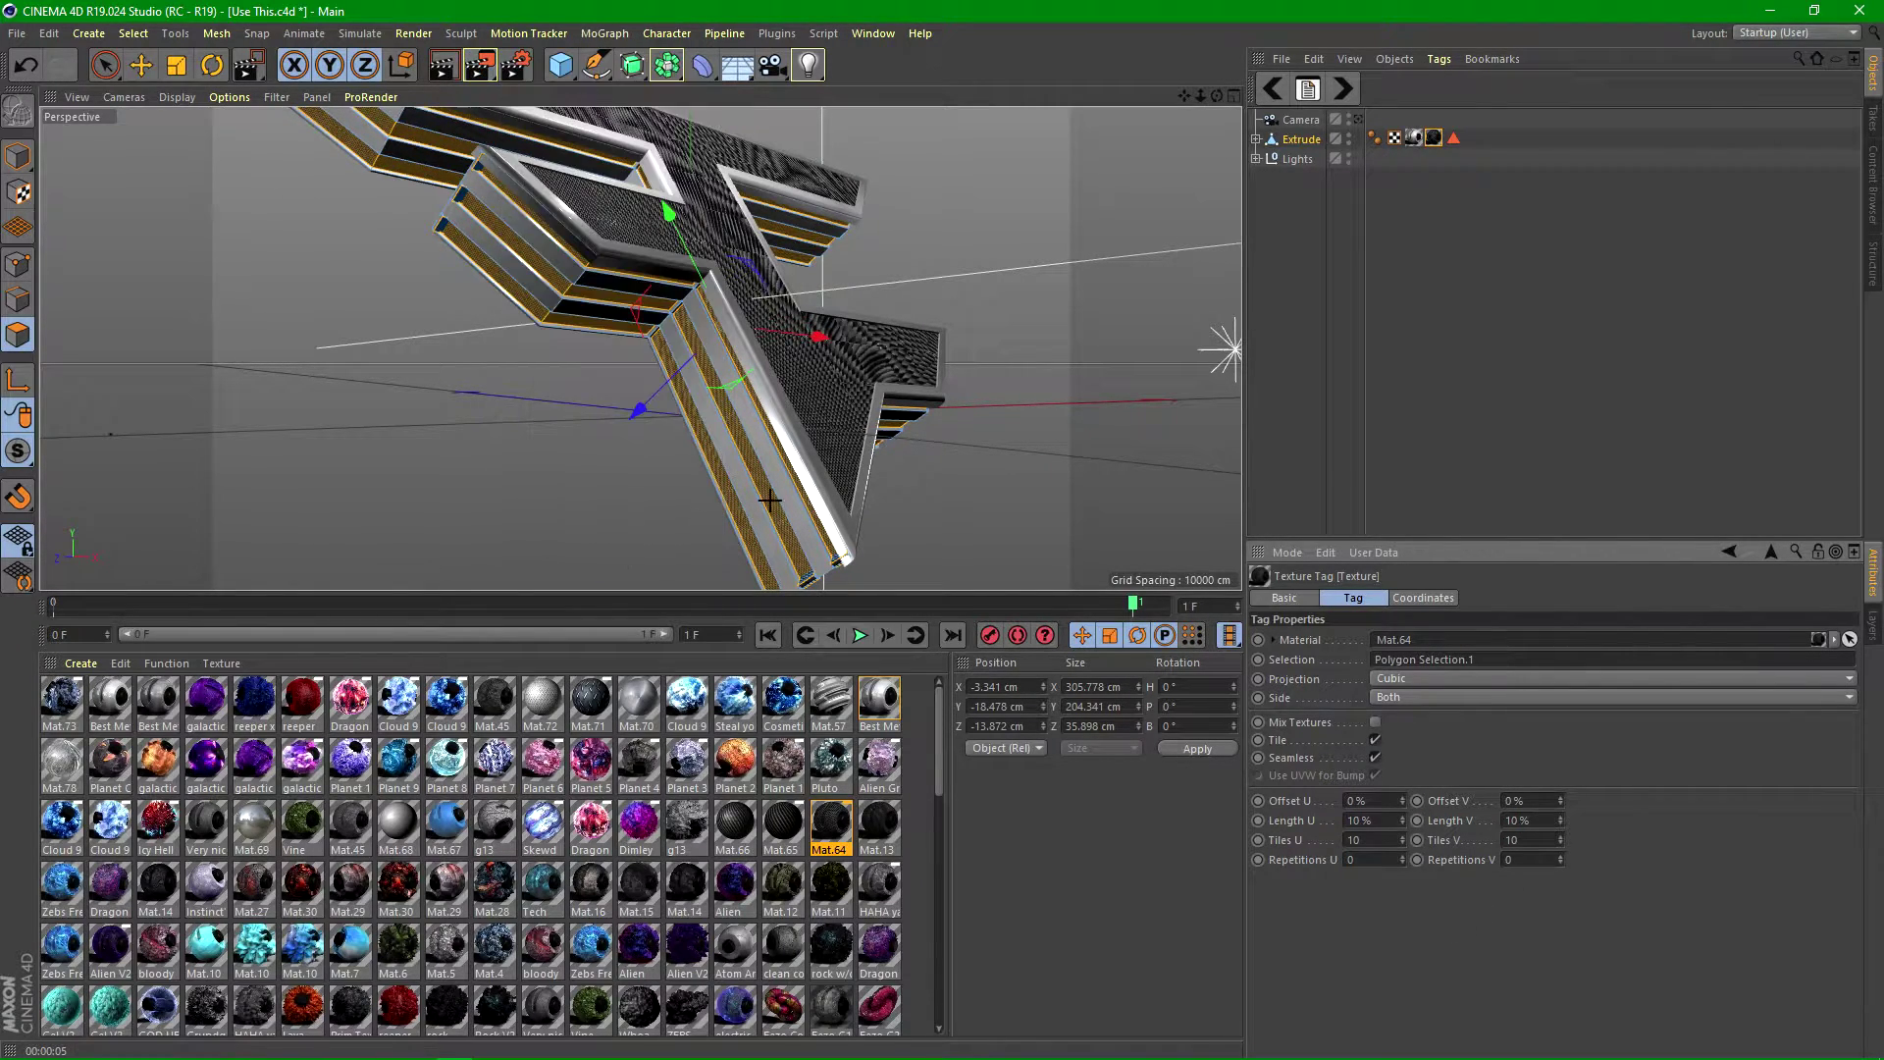
{"action": "left_click_drag", "start_coordinate": [633, 322], "coordinate": [885, 522]}
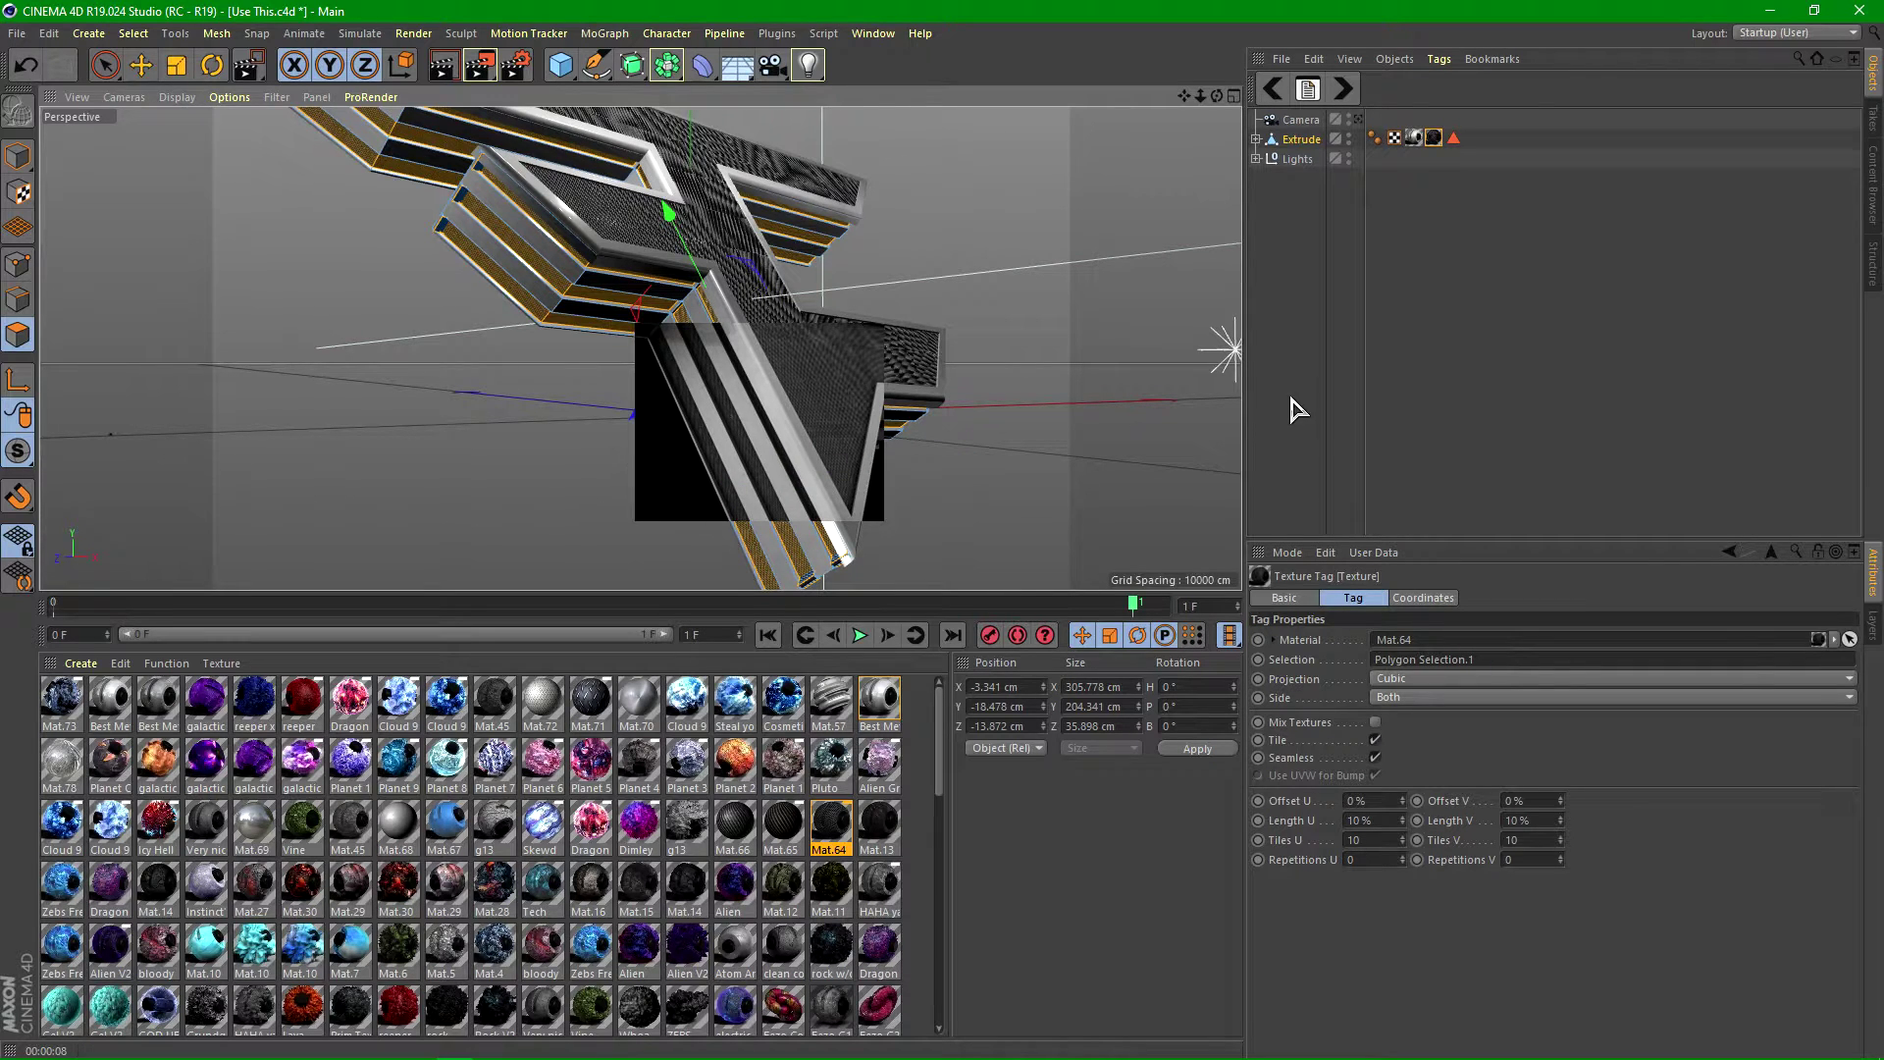
- Deselect everything, look through the Camera and restore the viewport to its larger height
{"action": "left_click", "coordinate": [1345, 370]}
{"action": "left_click", "coordinate": [1359, 119]}
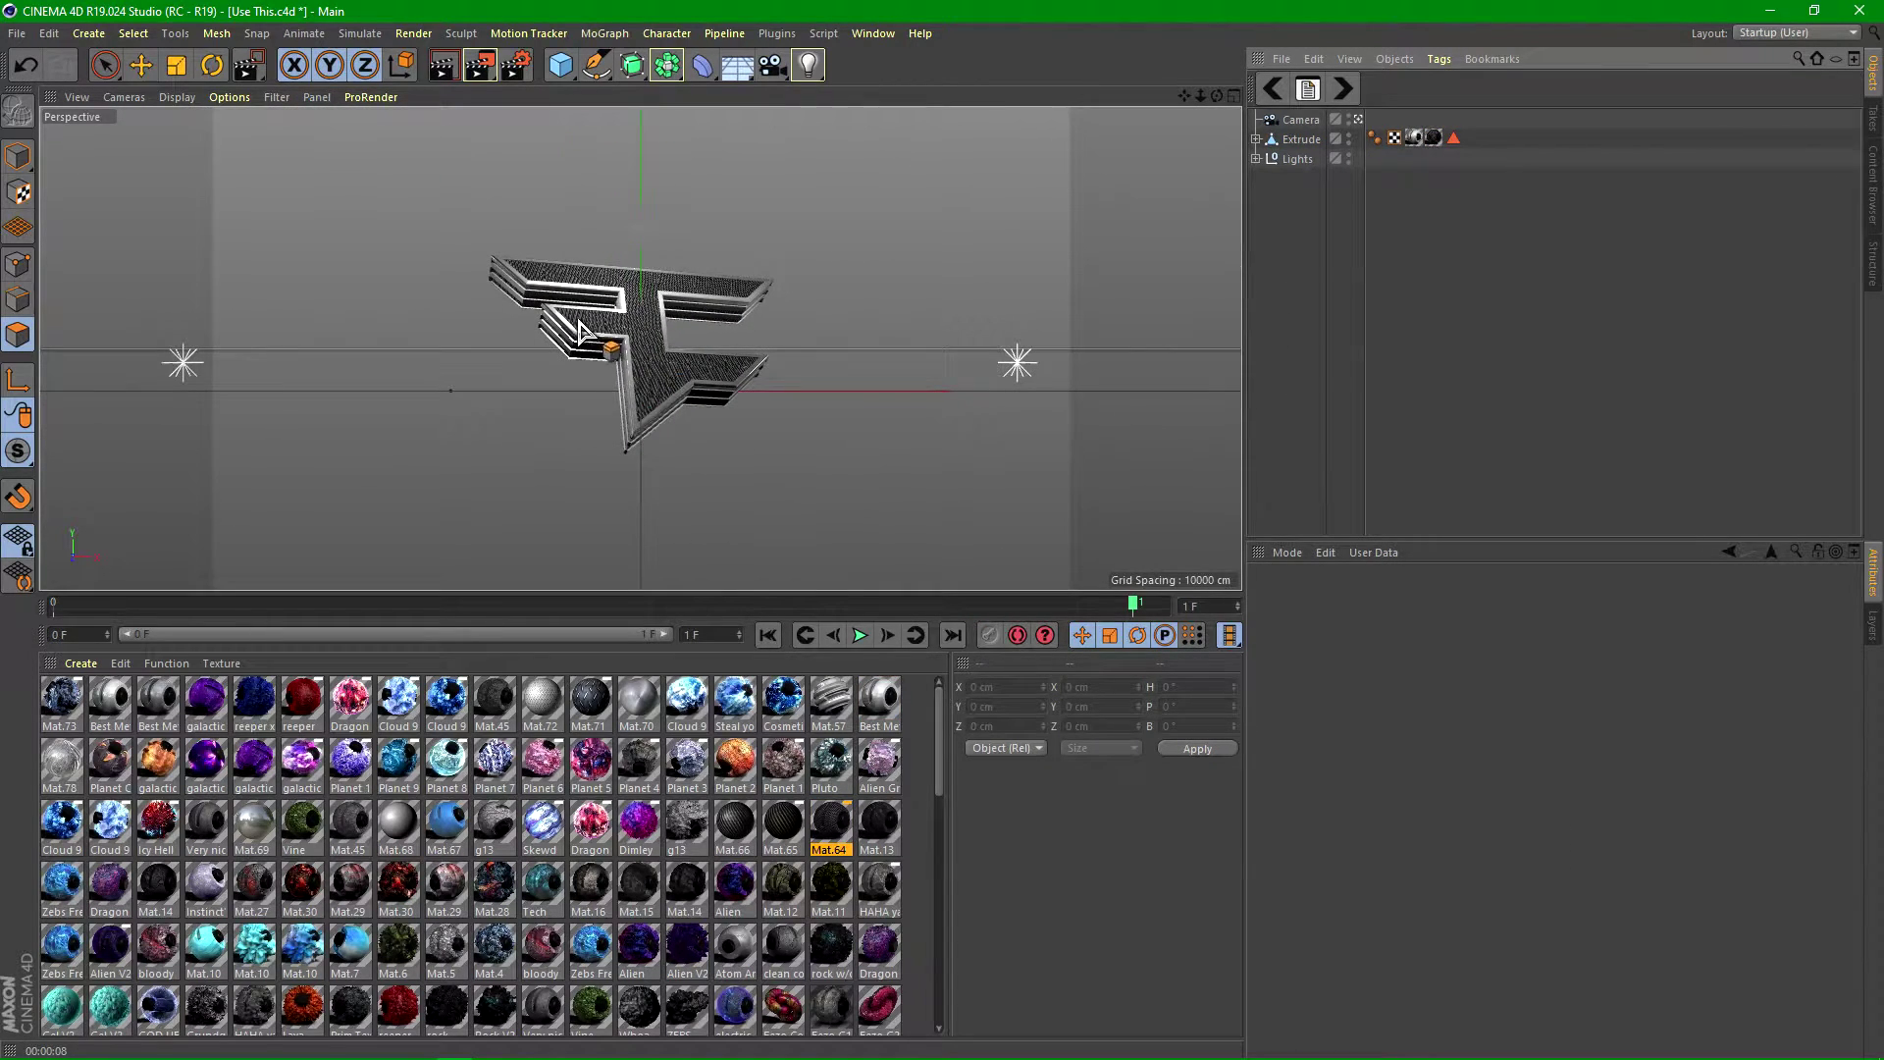
{"action": "left_click_drag", "start_coordinate": [795, 597], "coordinate": [716, 863]}
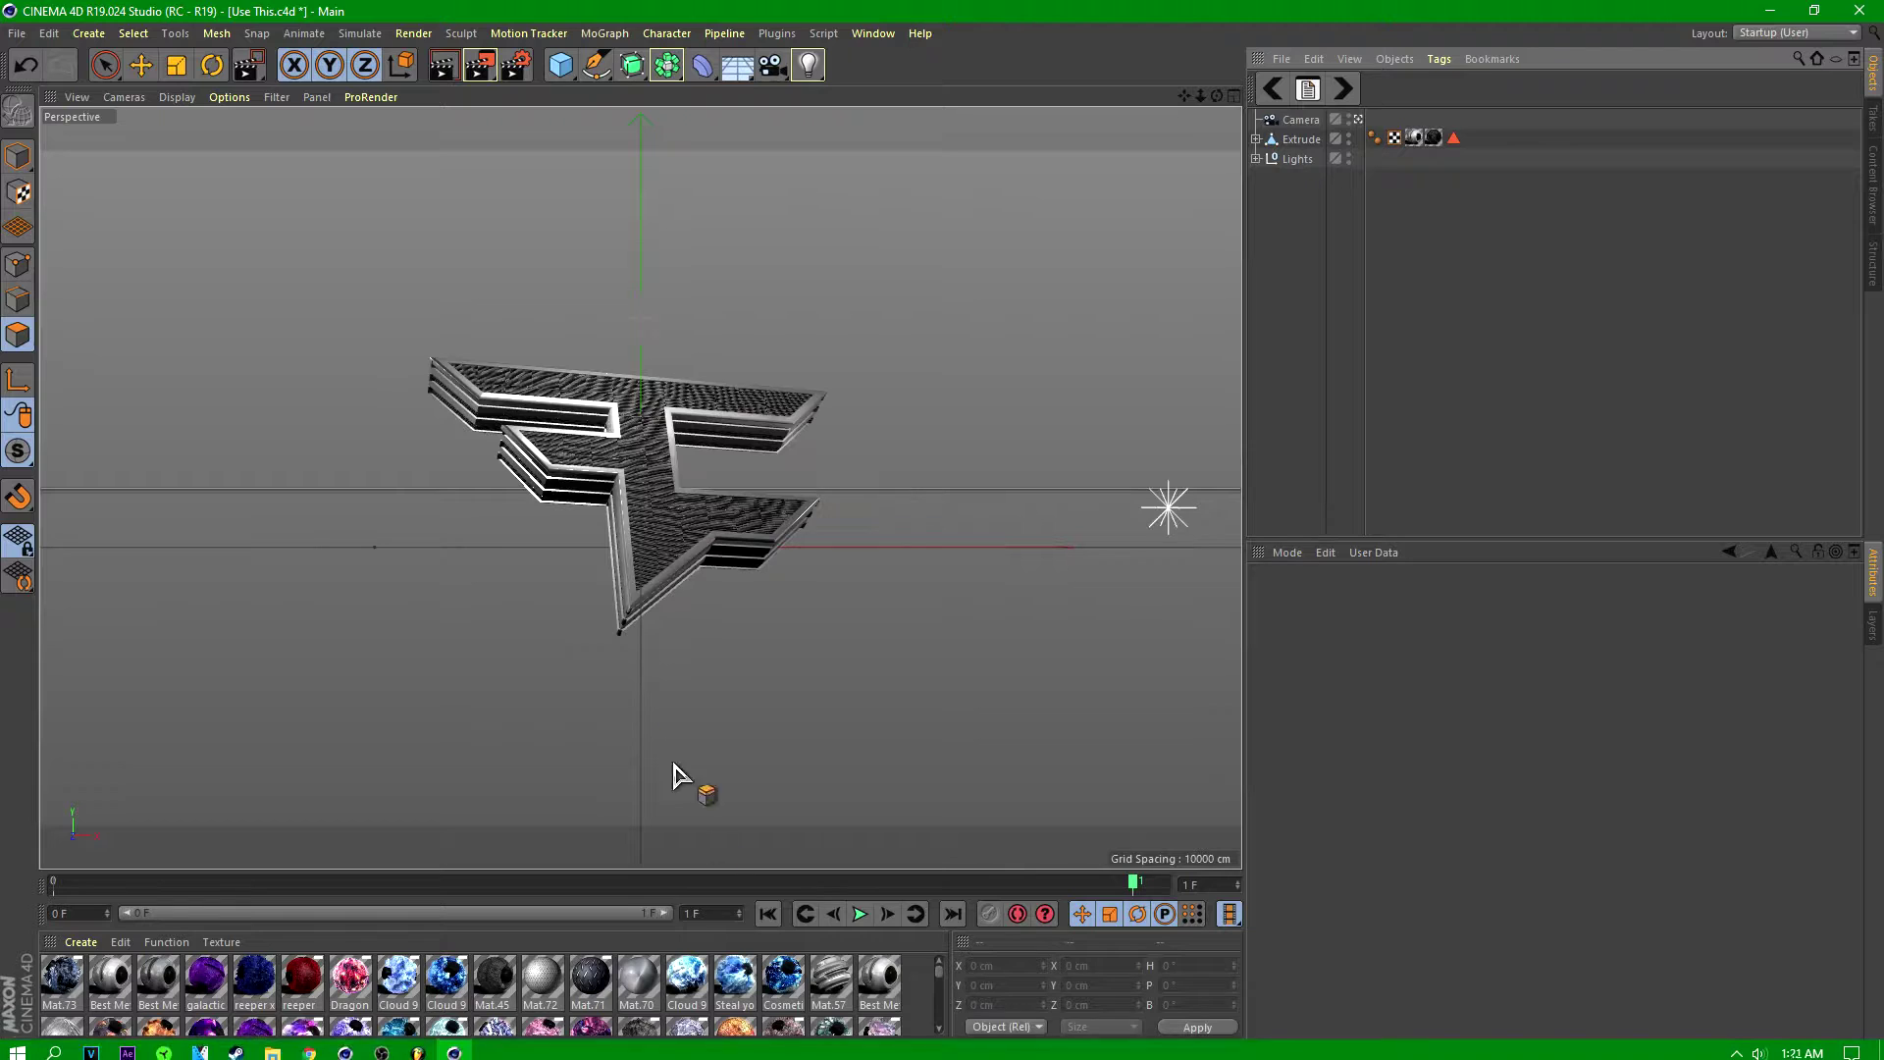
- Switch to Obey Umami Style.c4d and examine the side detailing of its logo outside the camera view
{"action": "left_click", "coordinate": [1353, 92]}
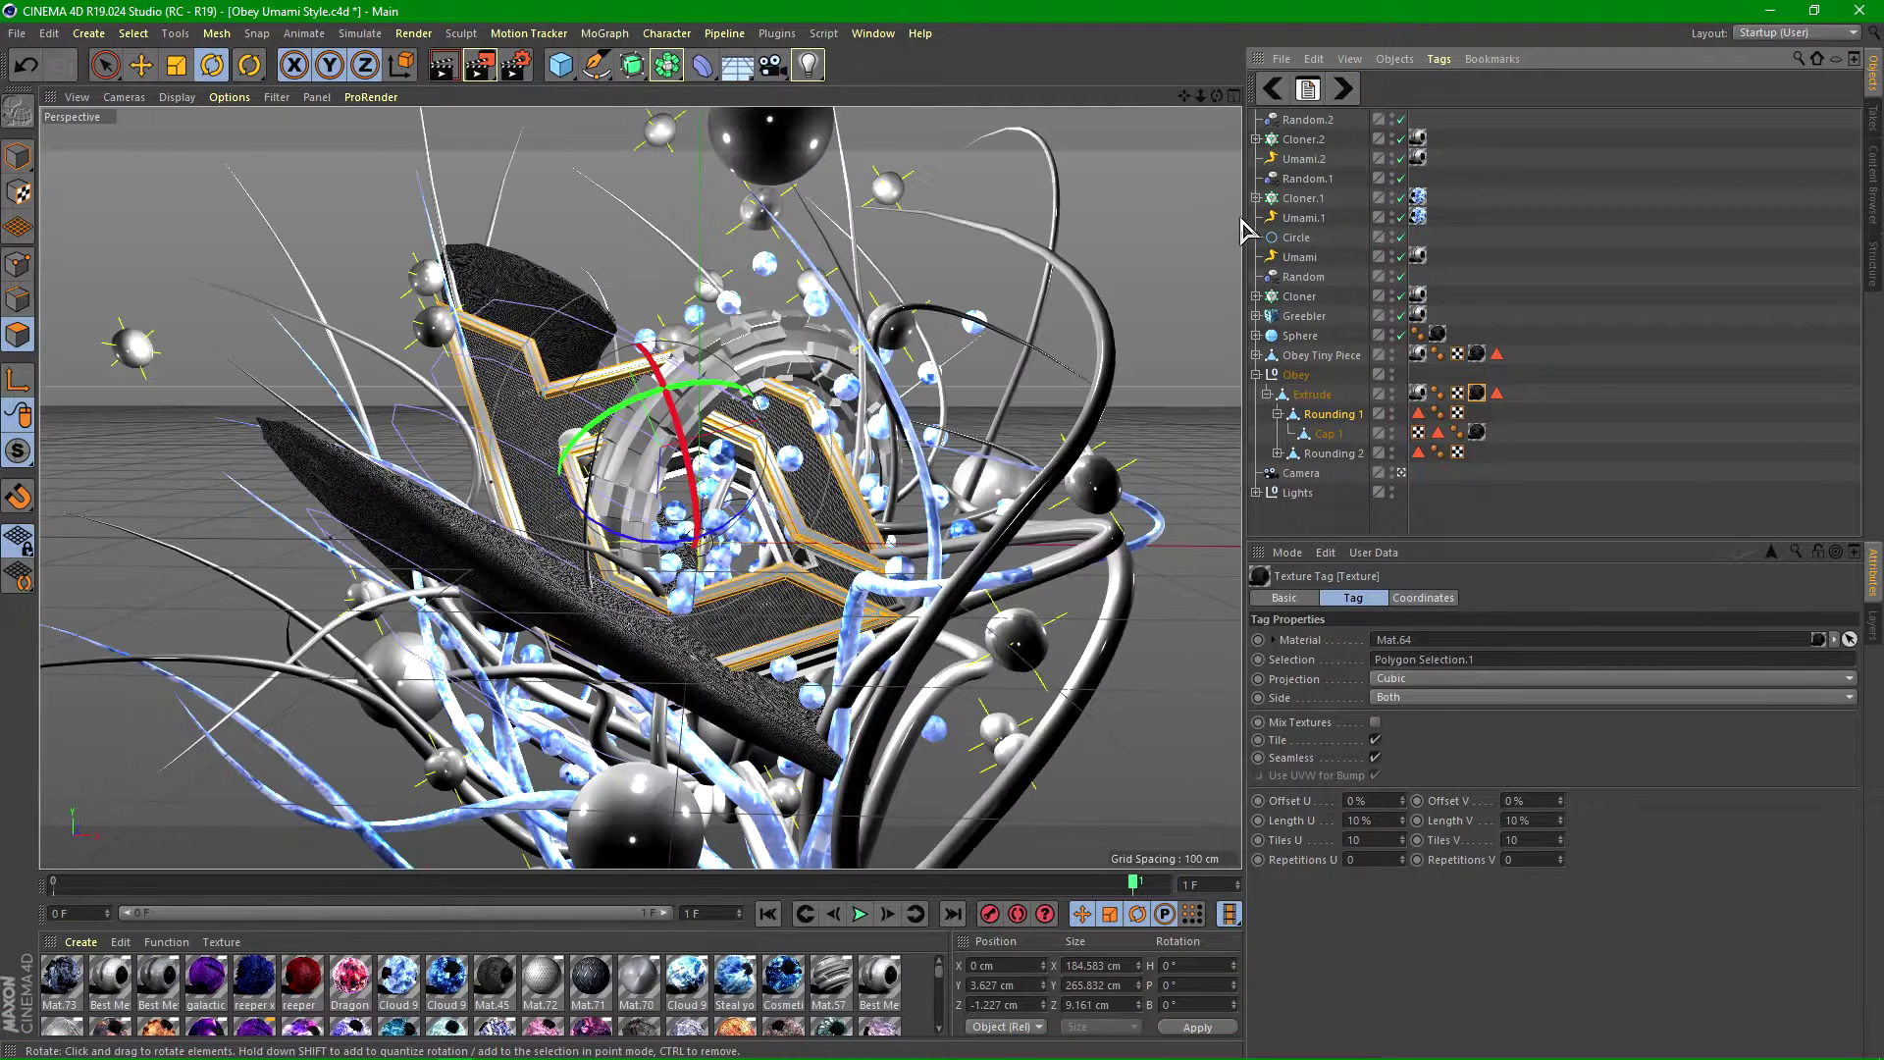
{"action": "left_click", "coordinate": [1400, 473]}
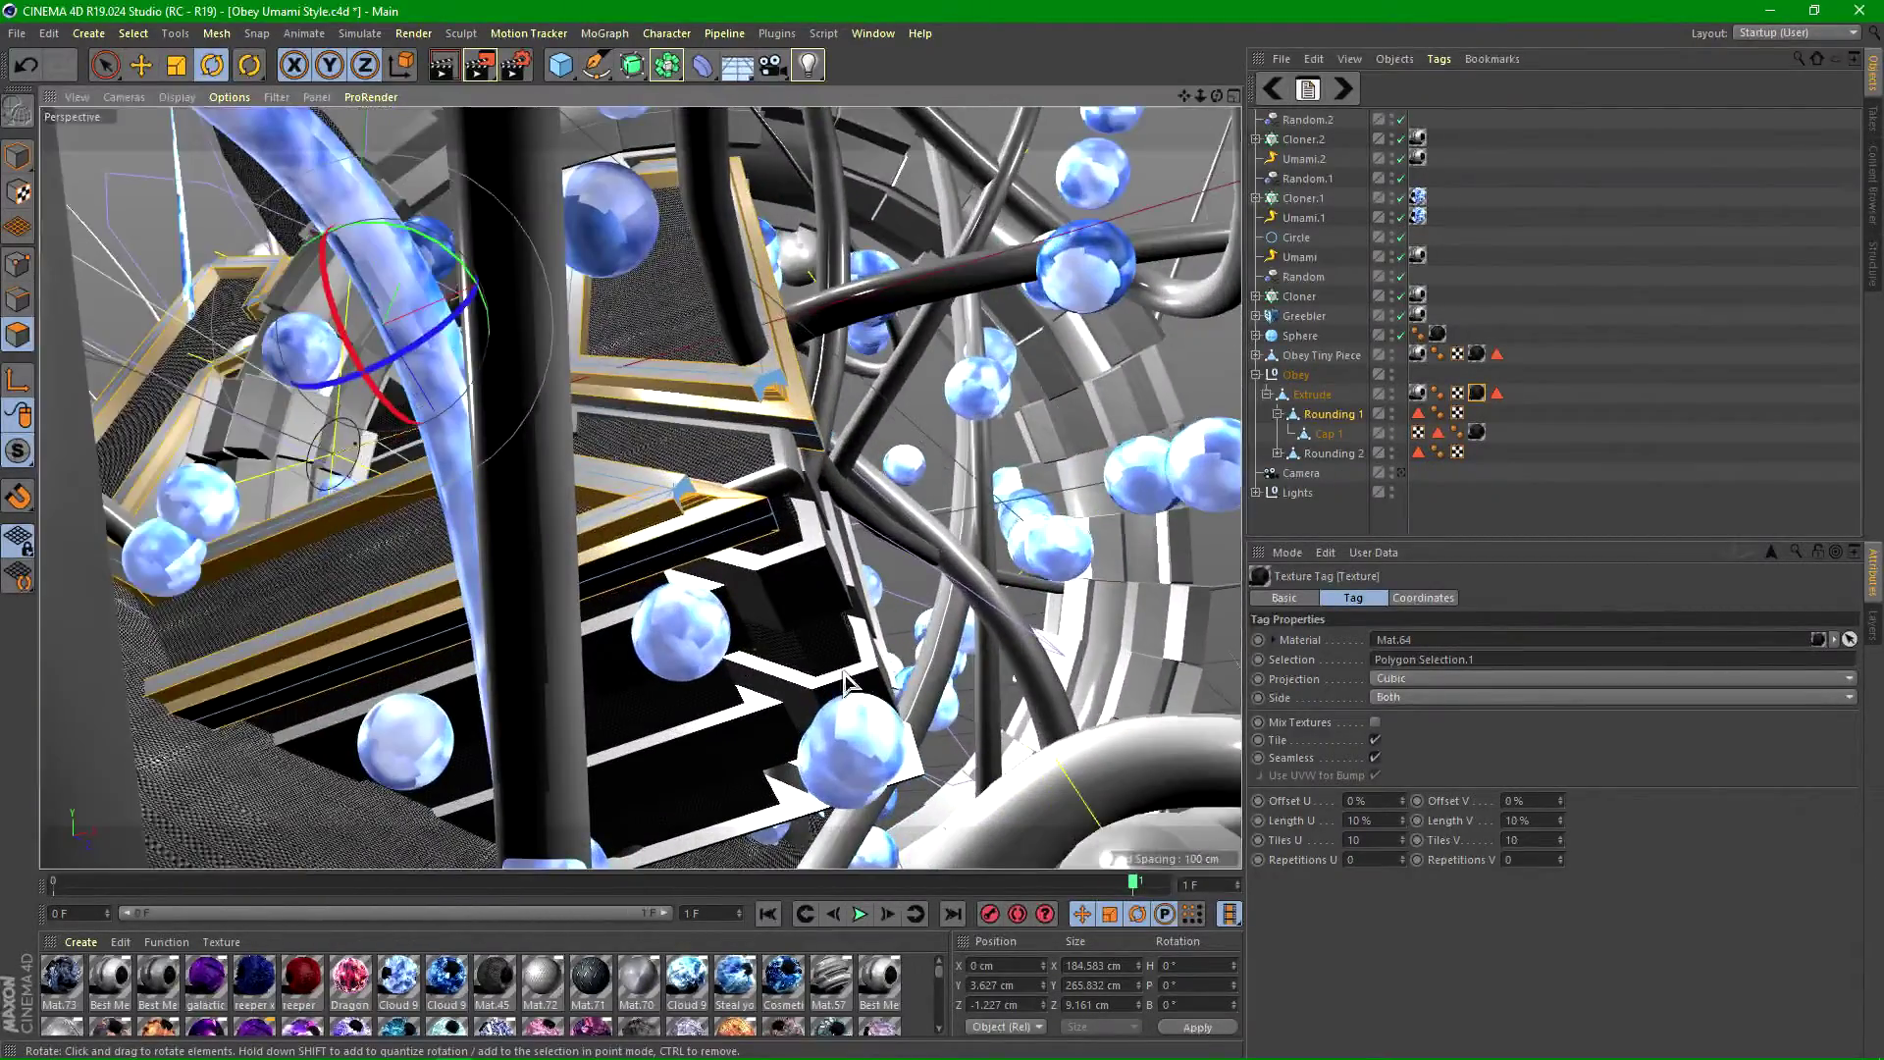
{"action": "left_click_drag", "start_coordinate": [871, 665], "coordinate": [825, 574], "text": "alt"}
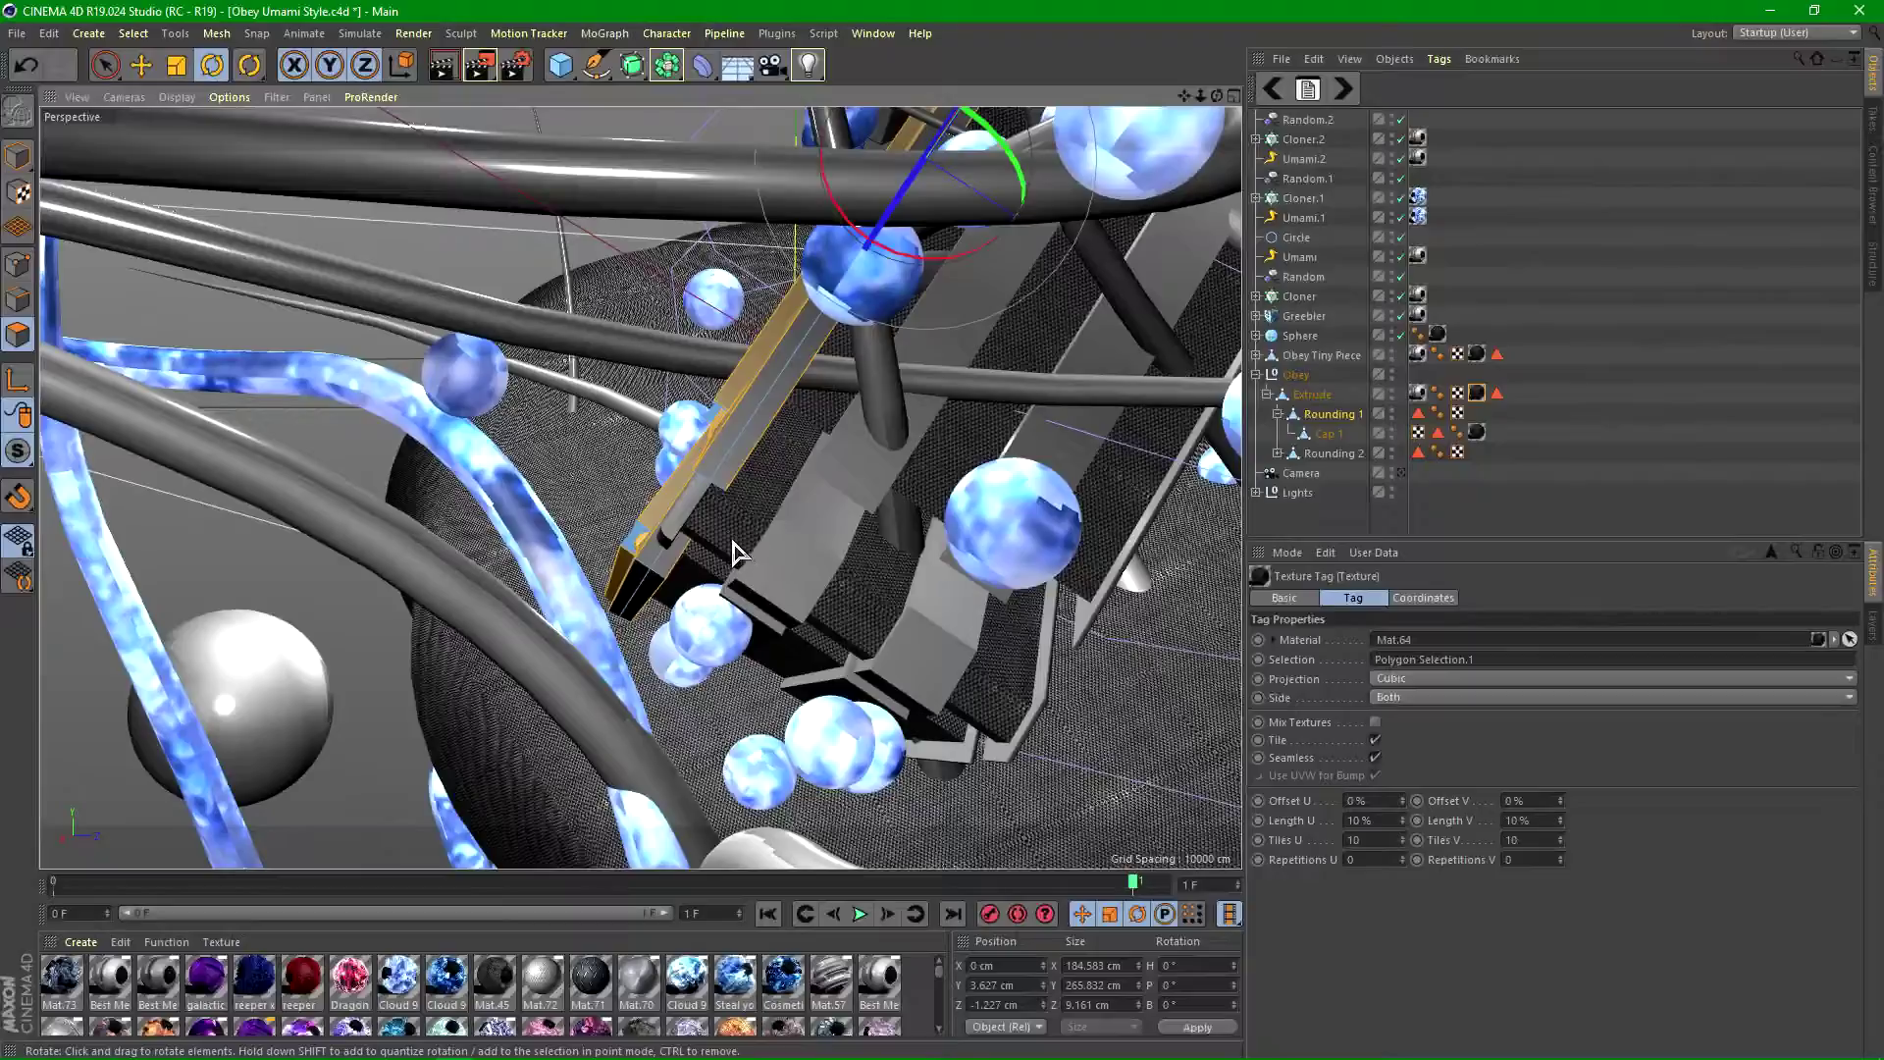
{"action": "mouse_move", "coordinate": [886, 640]}
{"action": "left_mouse_down", "text": "alt"}
{"action": "mouse_move", "coordinate": [760, 628]}
{"action": "mouse_move", "coordinate": [883, 618]}
{"action": "mouse_move", "coordinate": [905, 778]}
{"action": "mouse_move", "coordinate": [883, 618]}
{"action": "mouse_move", "coordinate": [925, 560]}
{"action": "mouse_move", "coordinate": [896, 639]}
{"action": "left_mouse_up", "text": "alt"}
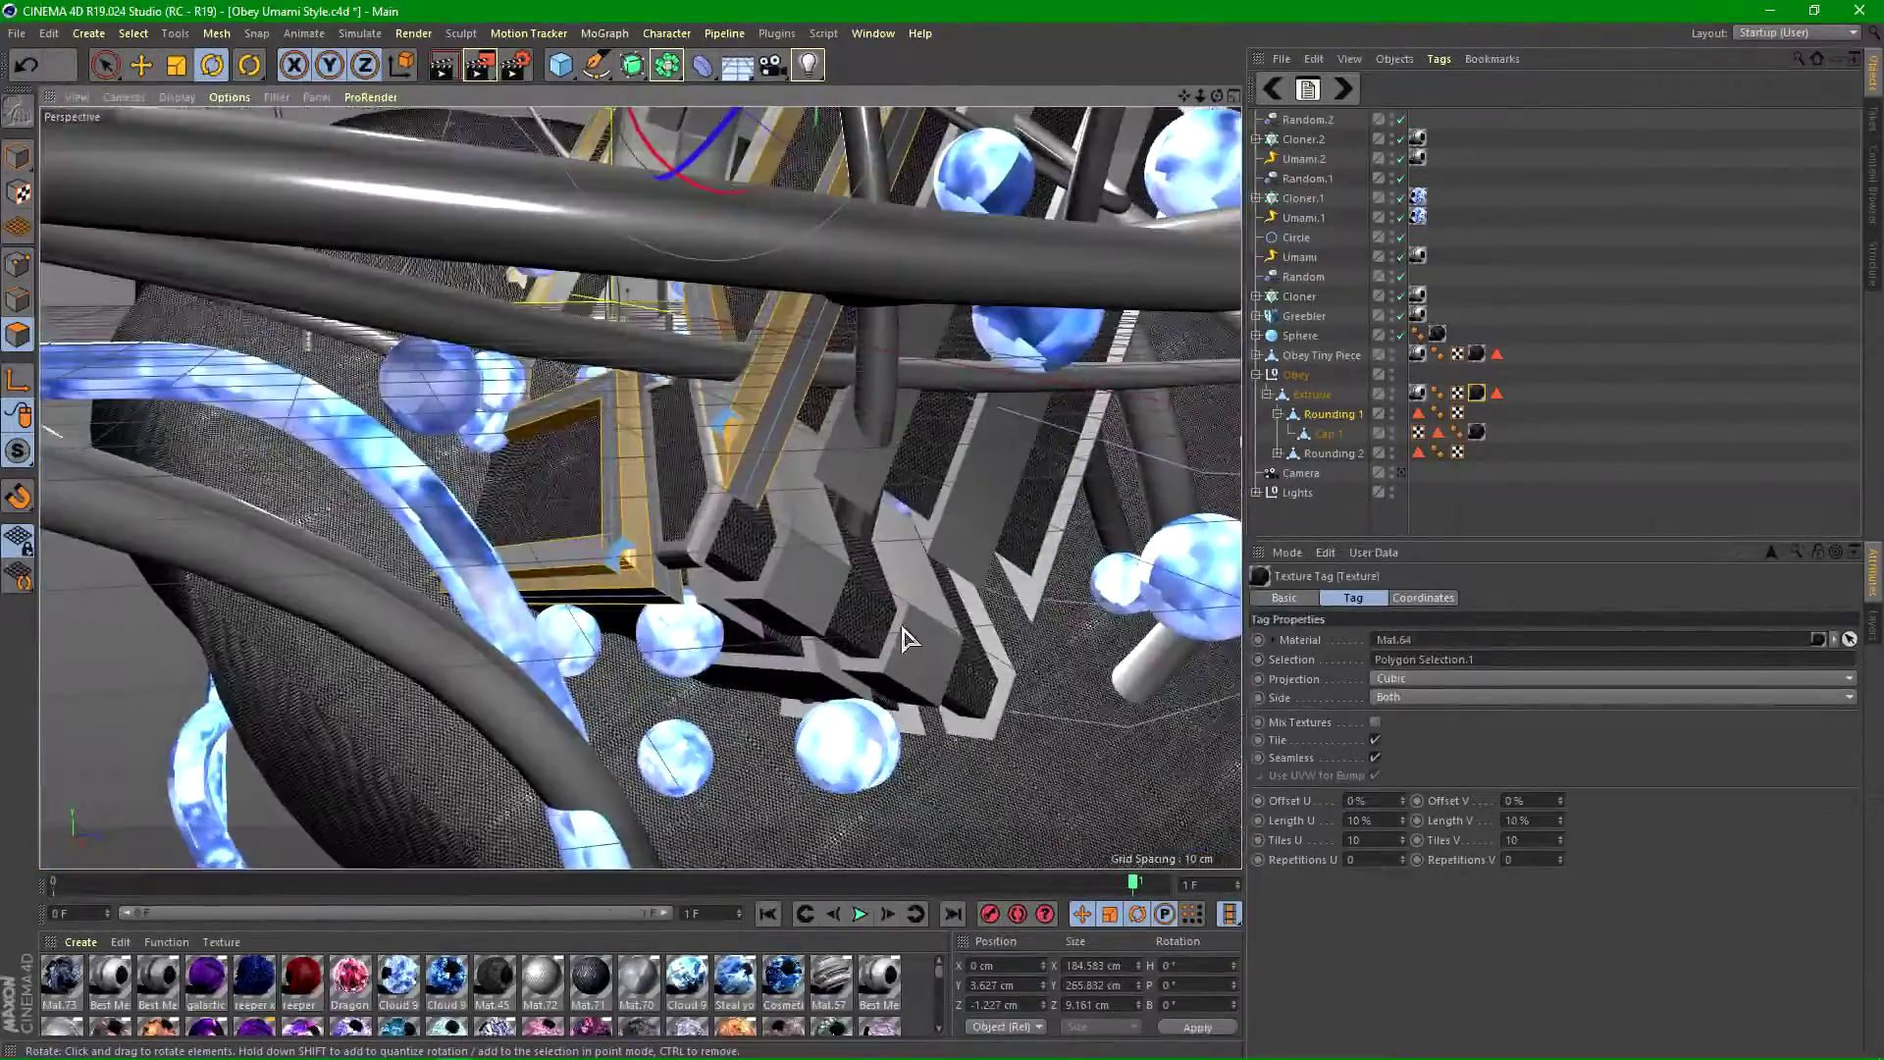
{"action": "left_click", "coordinate": [1401, 473]}
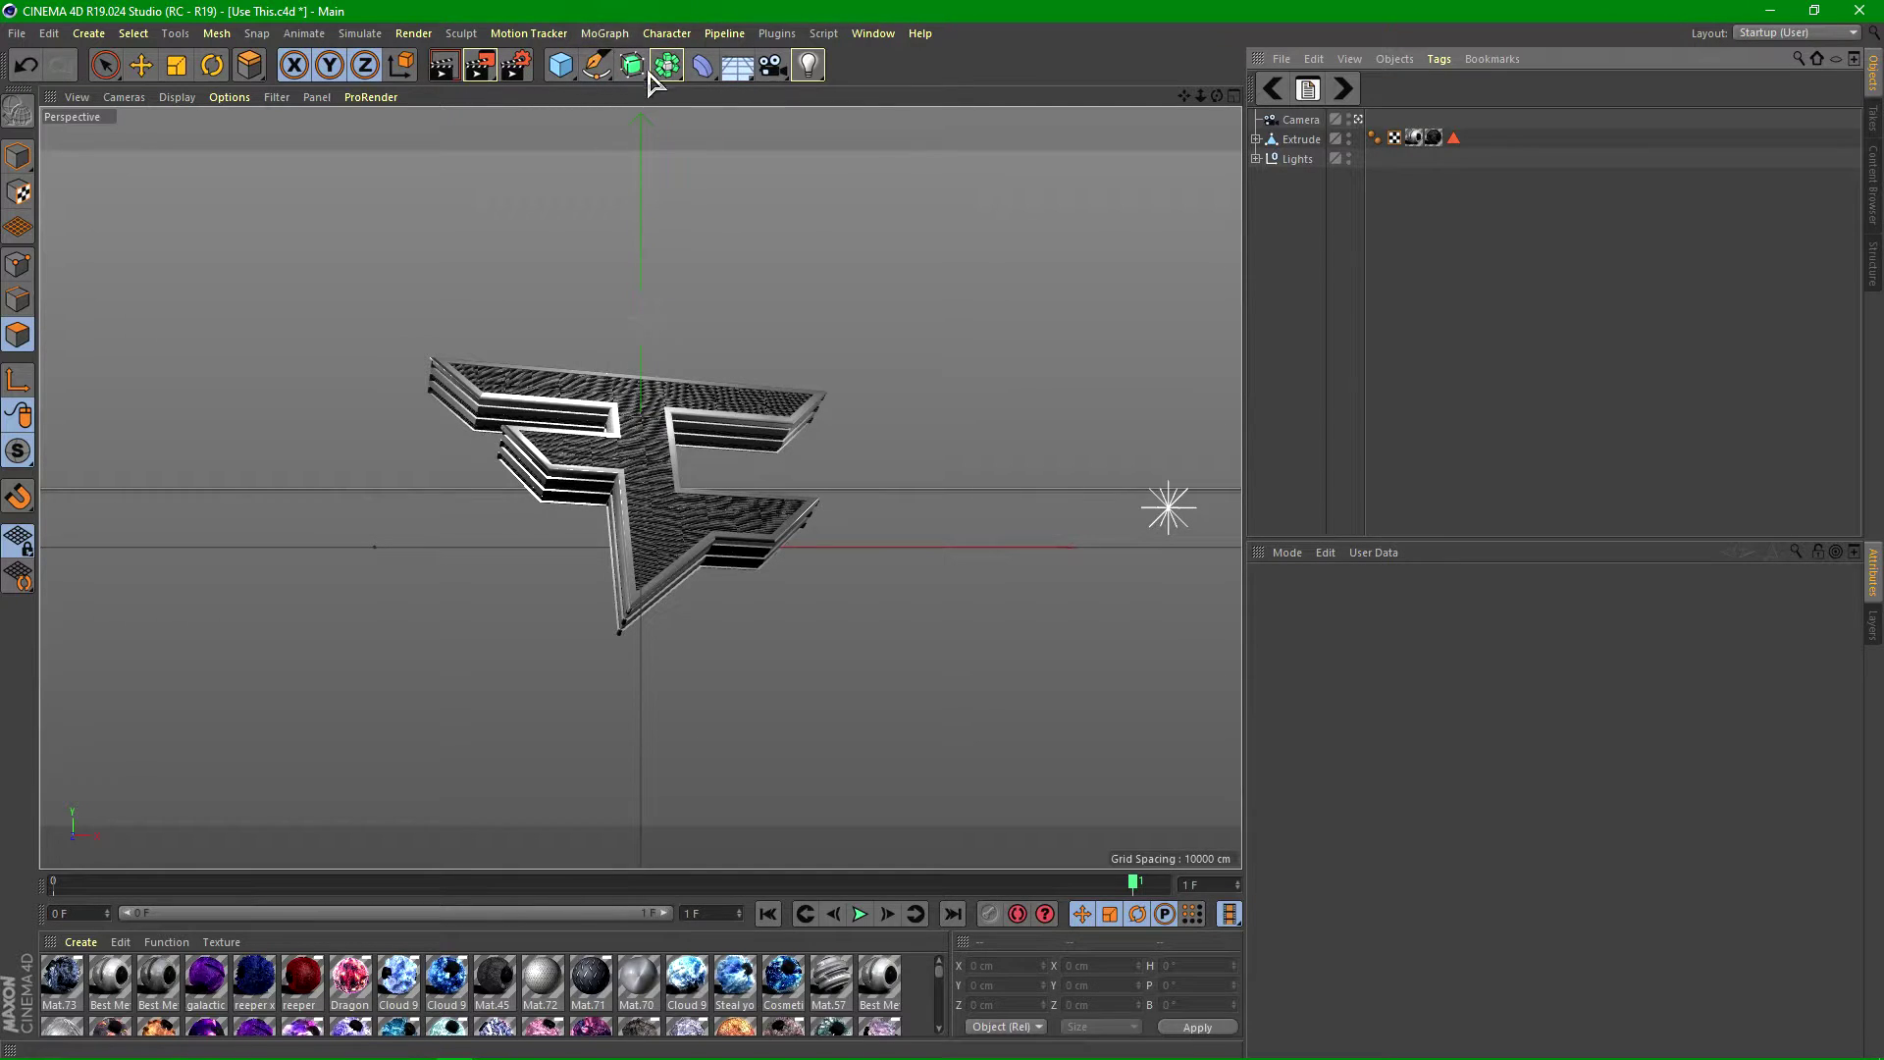
- Add a Sphere primitive to Use This.c4d and move it toward the camera in front of the logo
{"action": "left_click", "coordinate": [569, 69]}
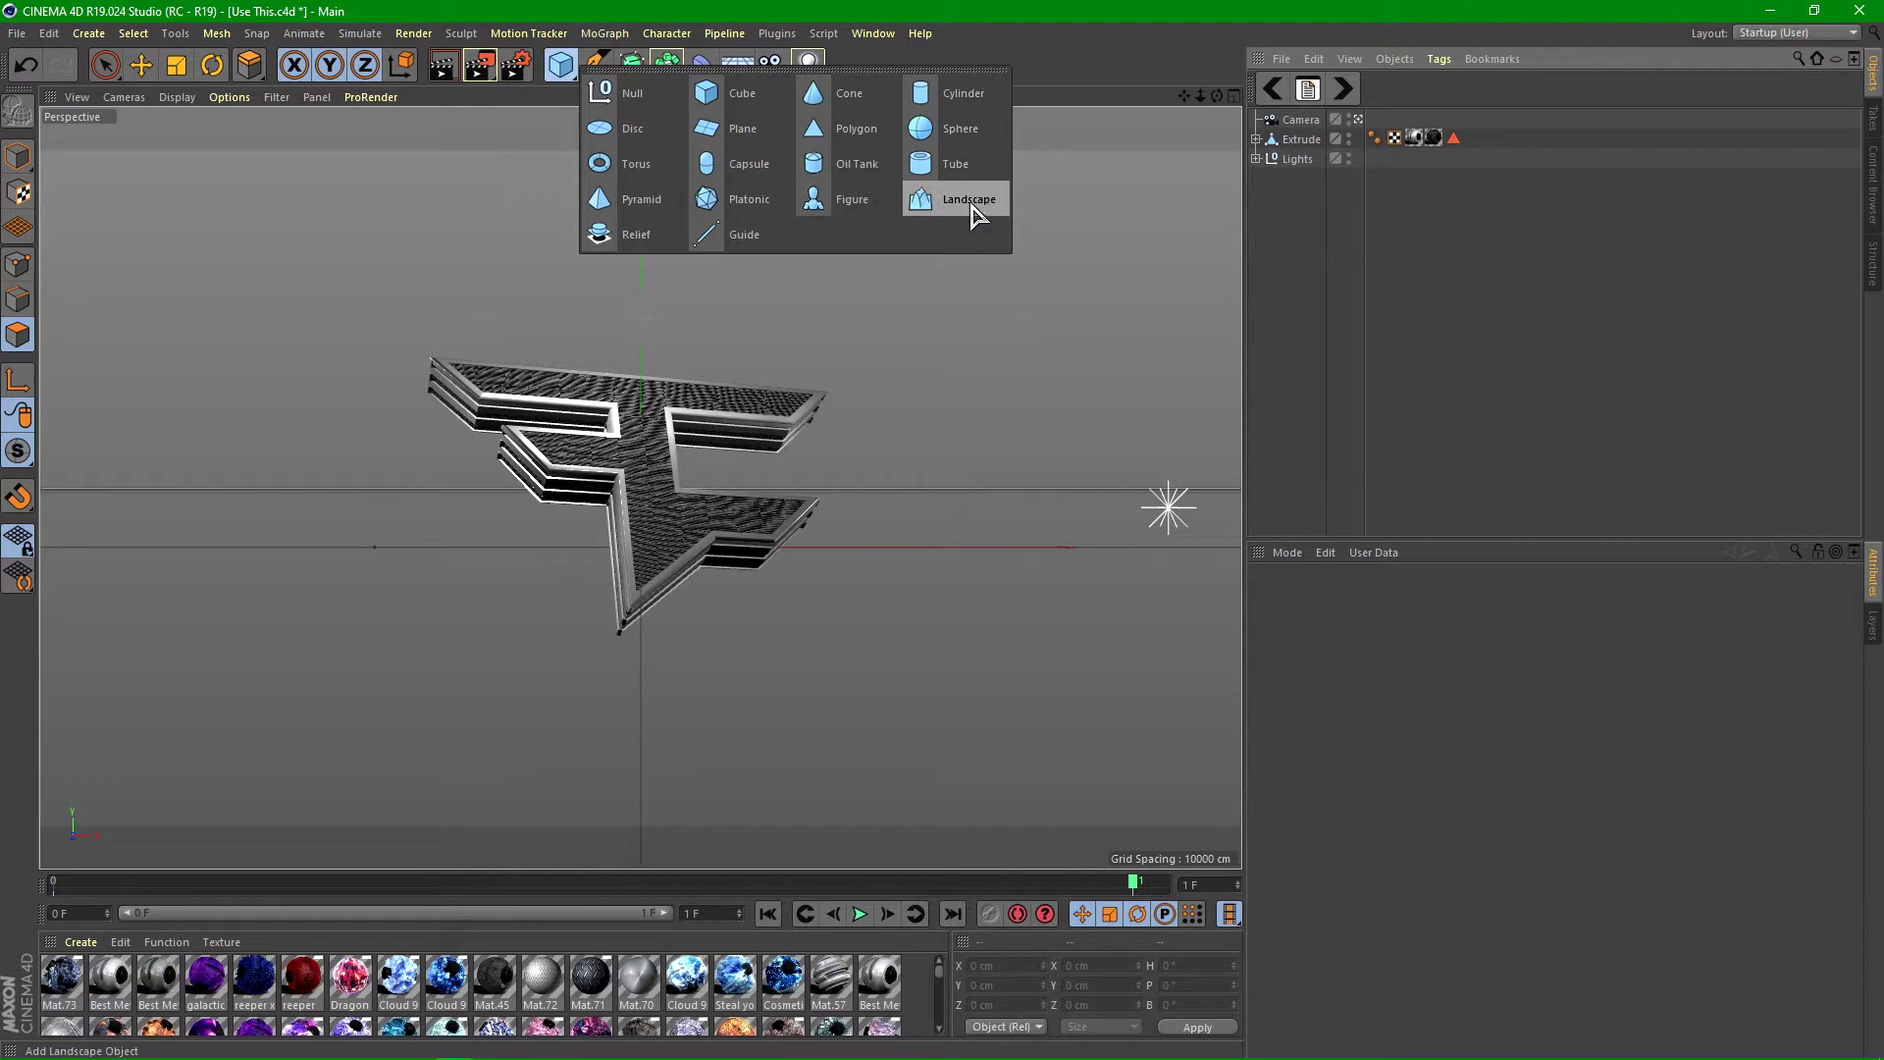
{"action": "left_click", "coordinate": [960, 129]}
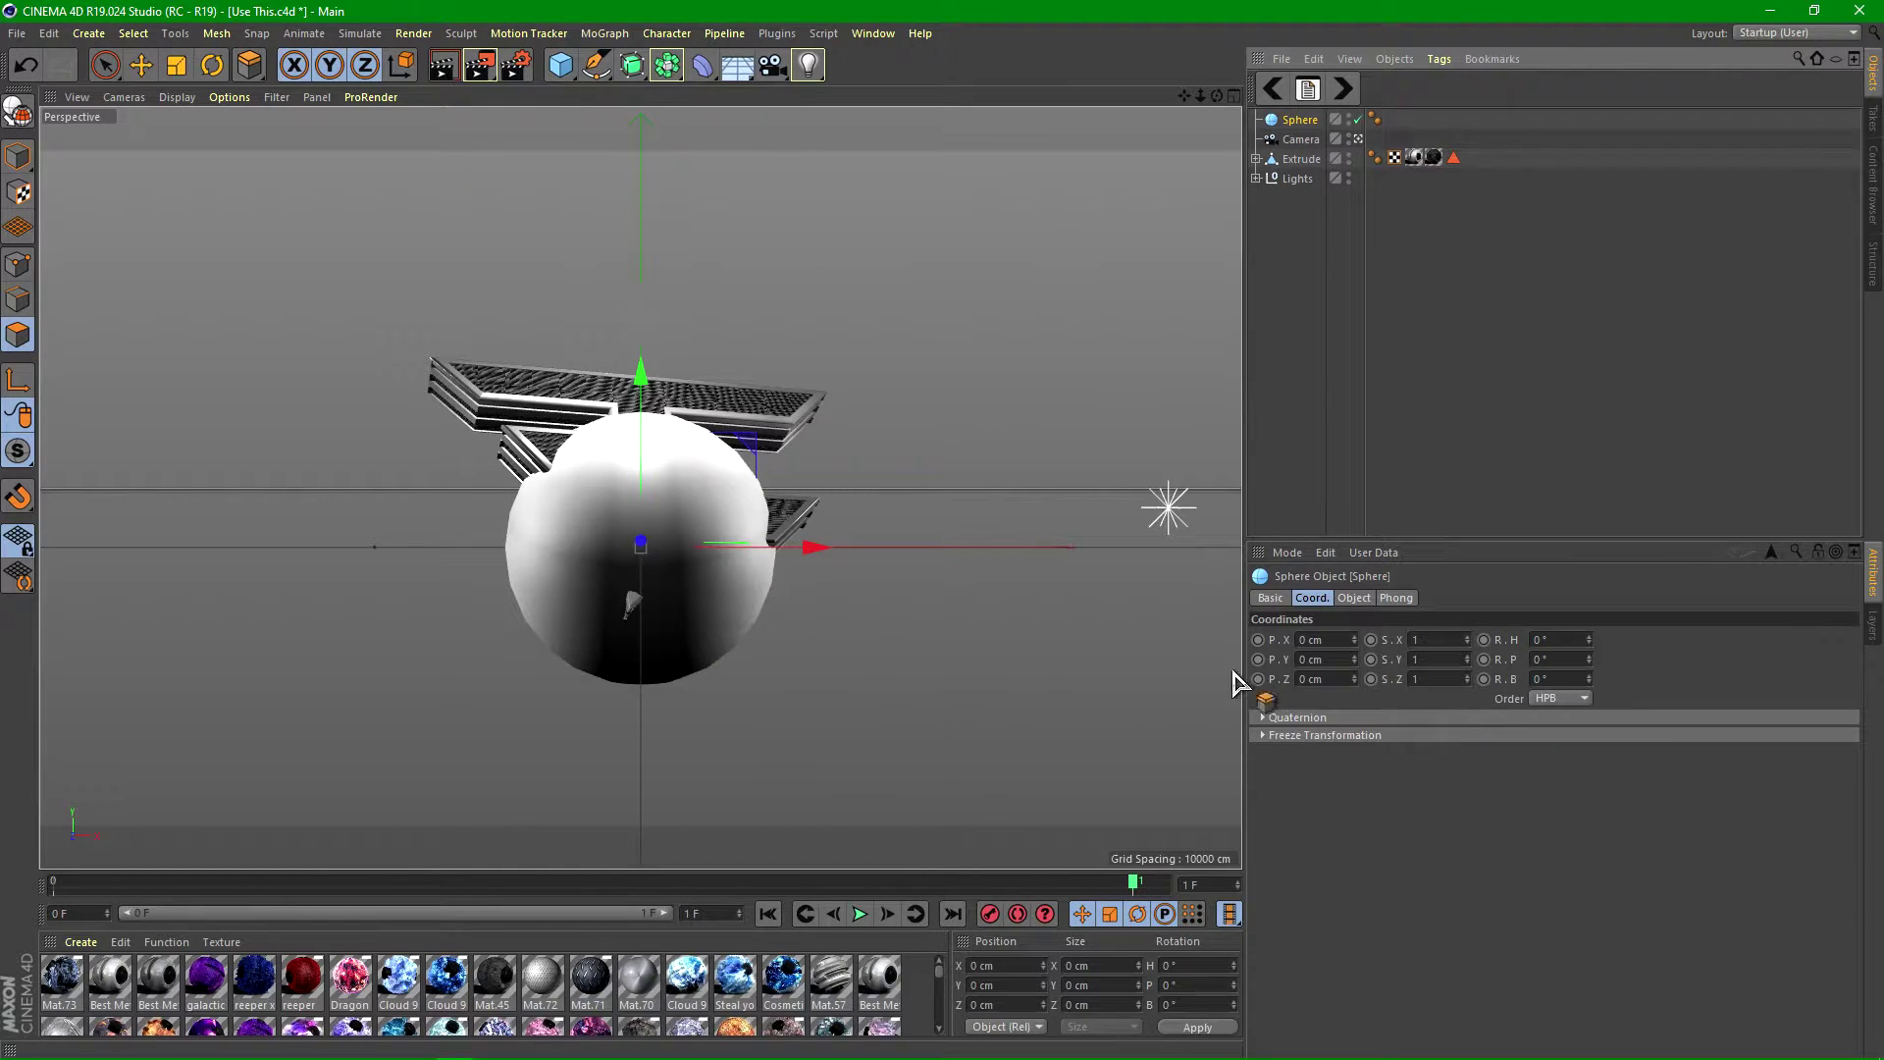
{"action": "left_click", "coordinate": [1353, 599]}
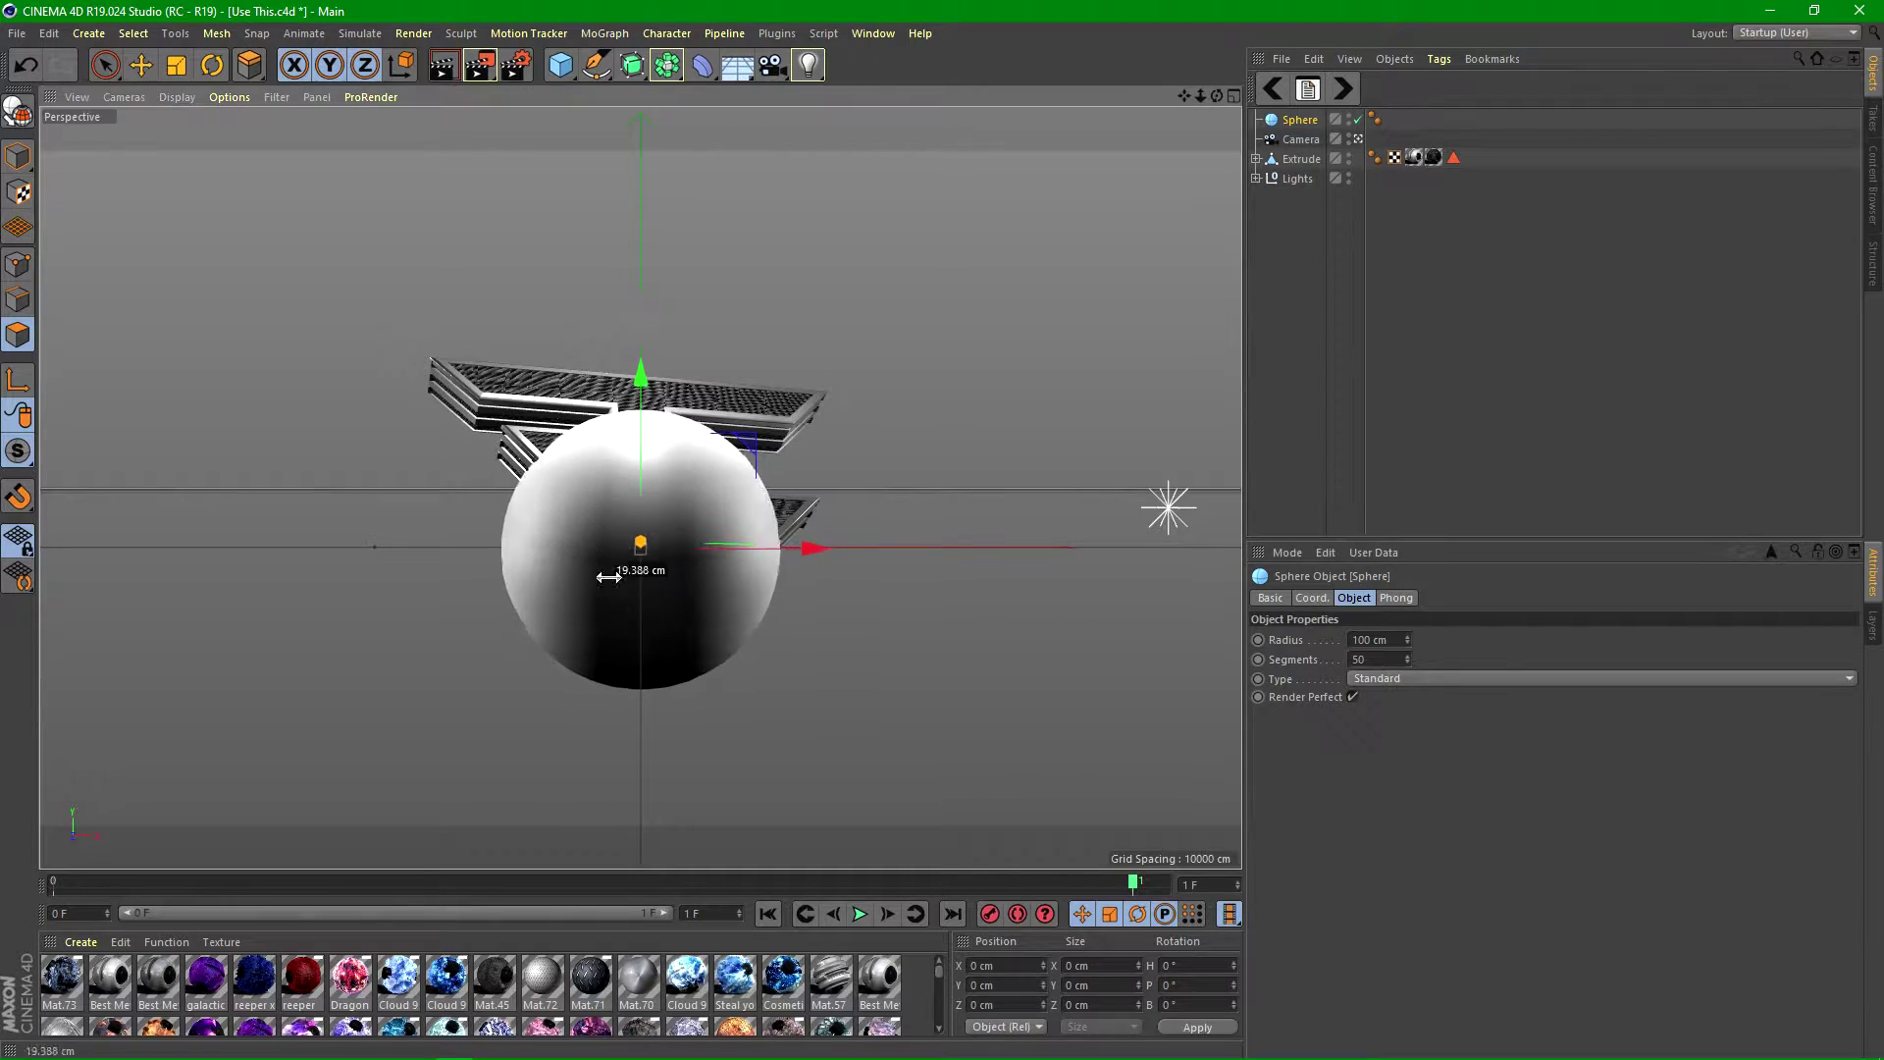
{"action": "left_click", "coordinate": [1391, 641]}
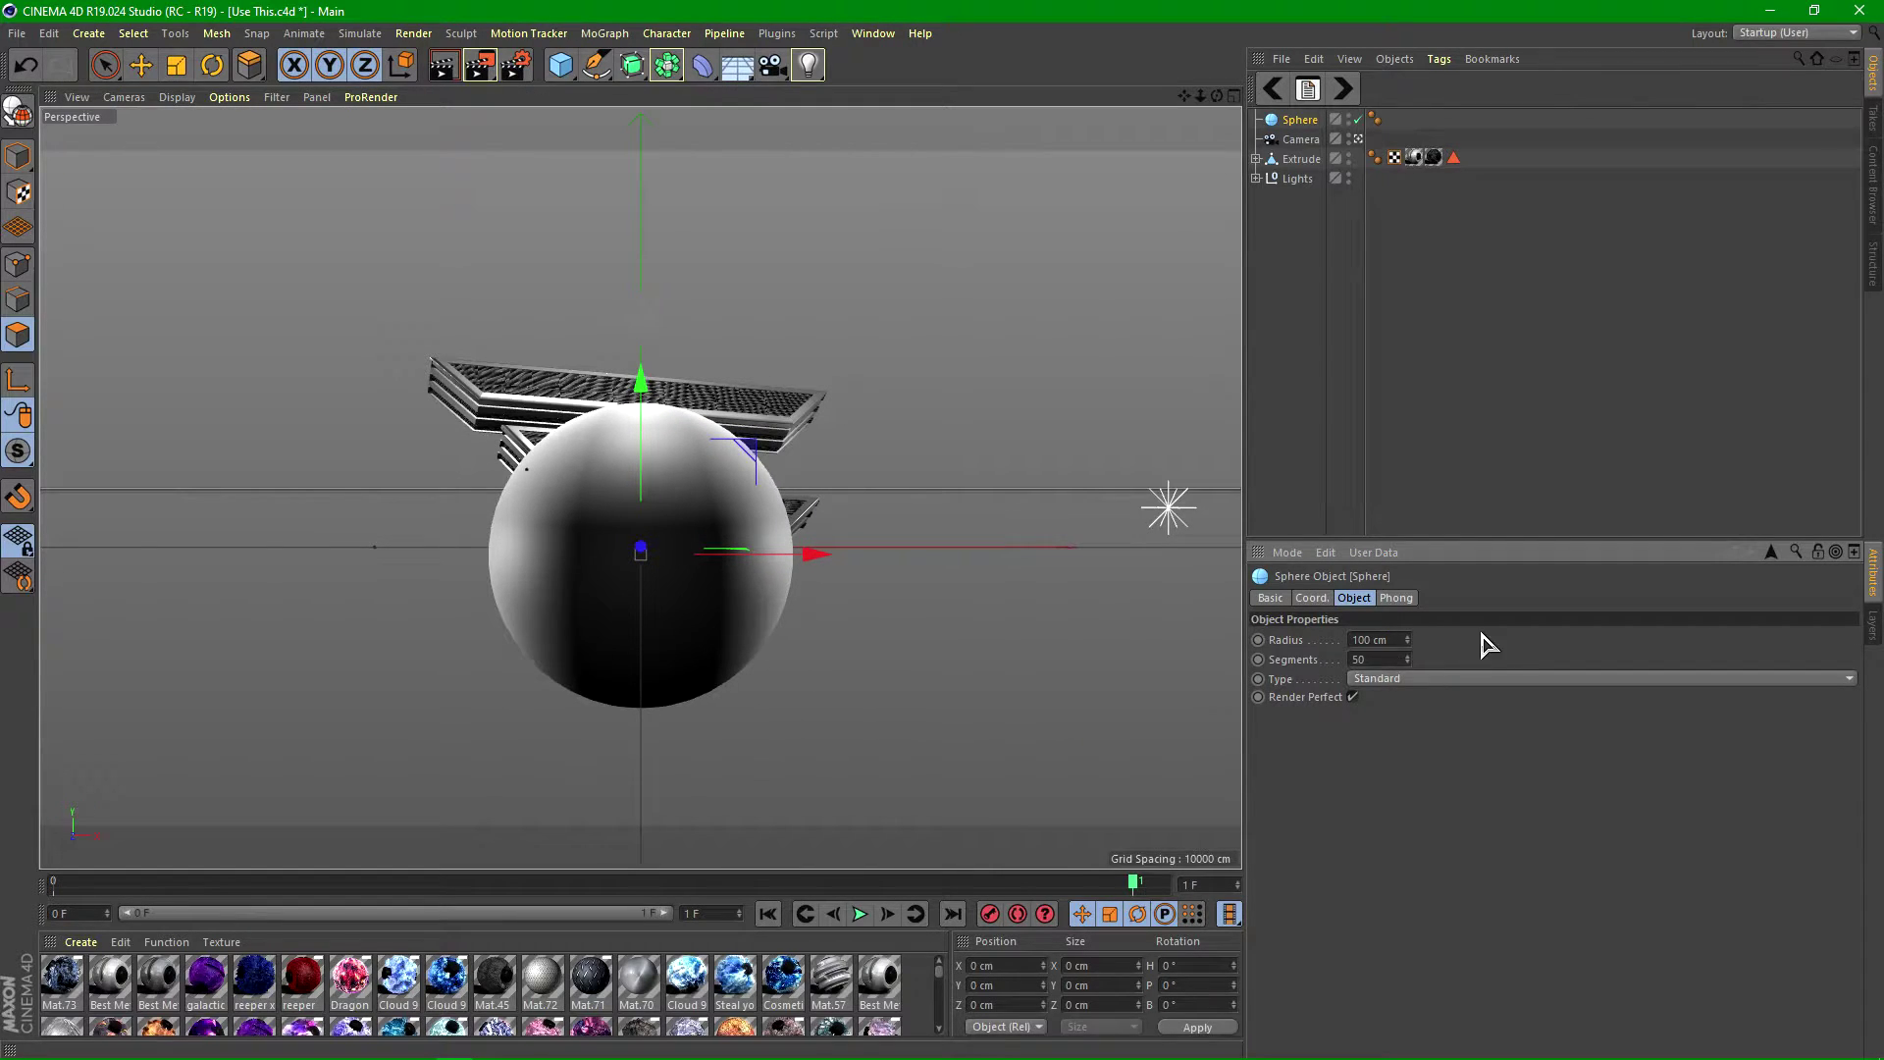
{"action": "mouse_move", "coordinate": [1407, 641]}
{"action": "left_mouse_down"}
{"action": "mouse_move", "coordinate": [1407, 675]}
{"action": "mouse_move", "coordinate": [1407, 646]}
{"action": "left_mouse_up"}
{"action": "left_click_drag", "start_coordinate": [643, 552], "coordinate": [588, 576]}
{"action": "left_click", "coordinate": [1324, 208]}
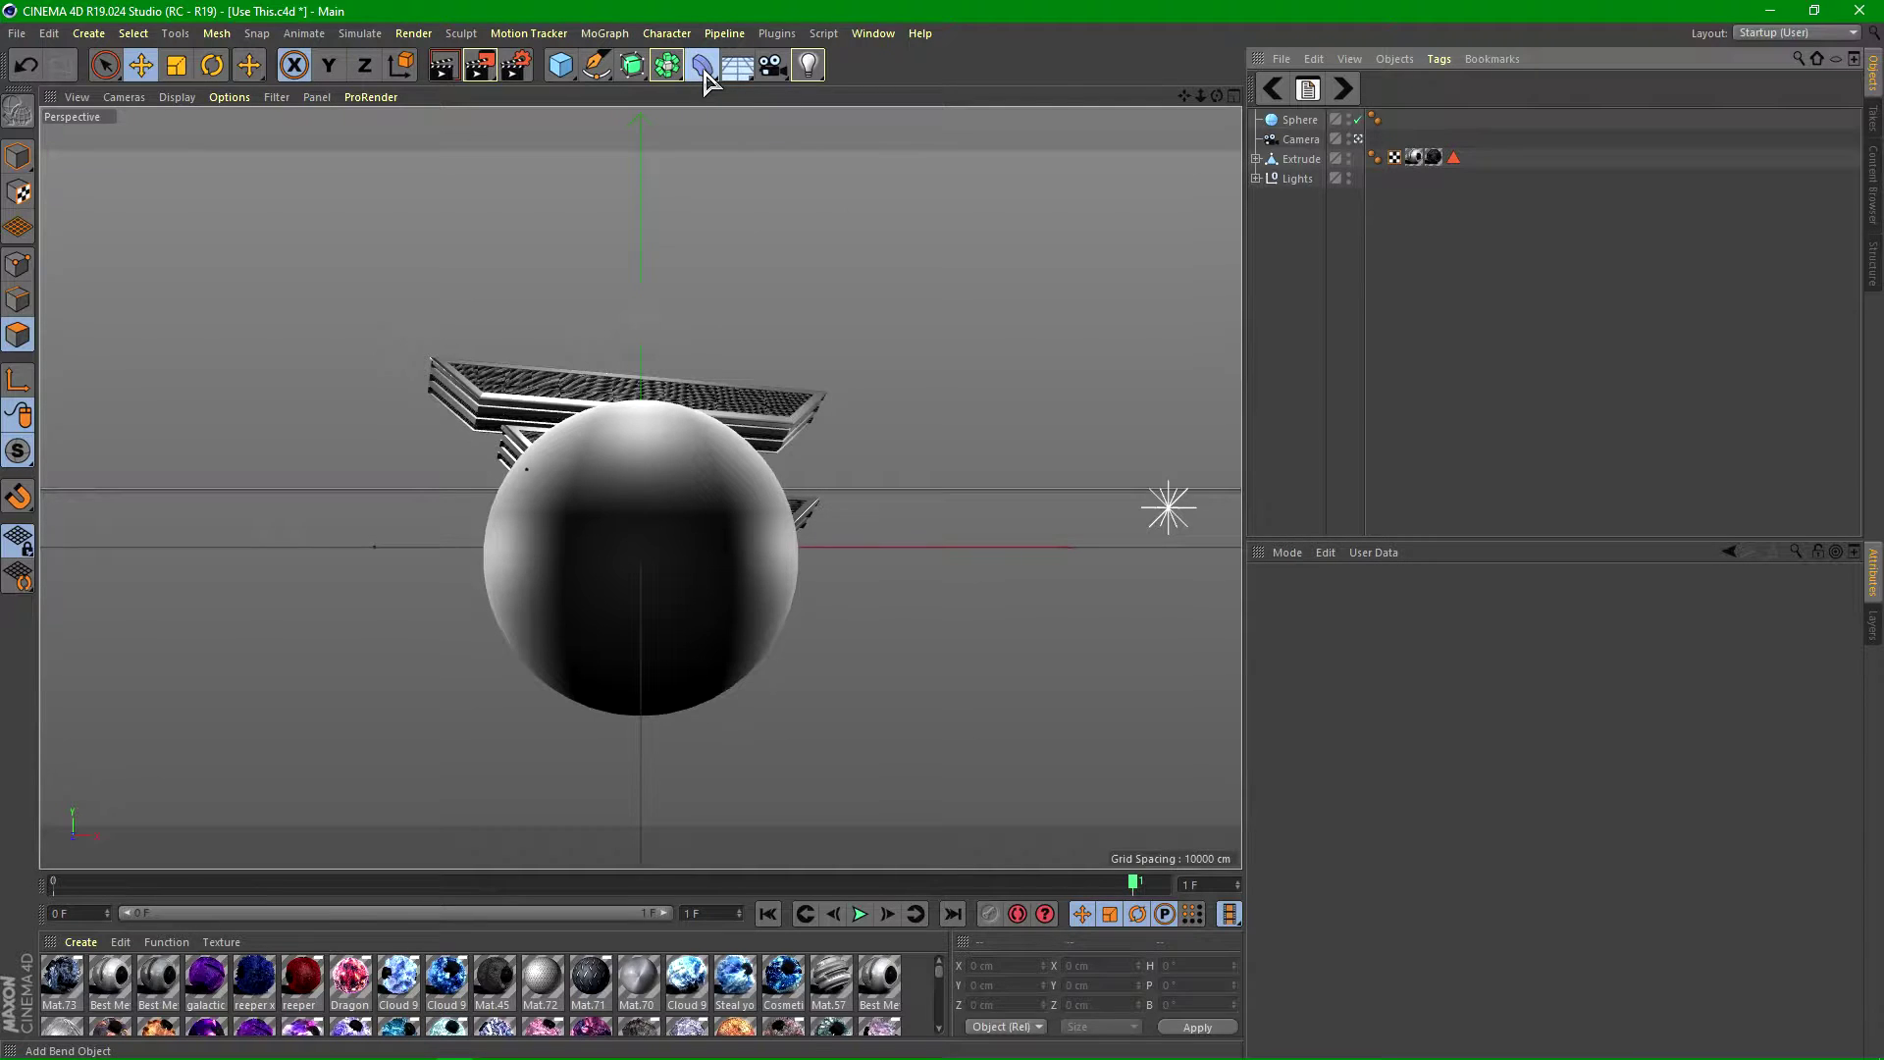
- Add a Twist deformer under the sphere, fit it to its parent, set its angle to 173° and shift it sideways along X
{"action": "left_click", "coordinate": [703, 73]}
{"action": "left_click", "coordinate": [780, 129]}
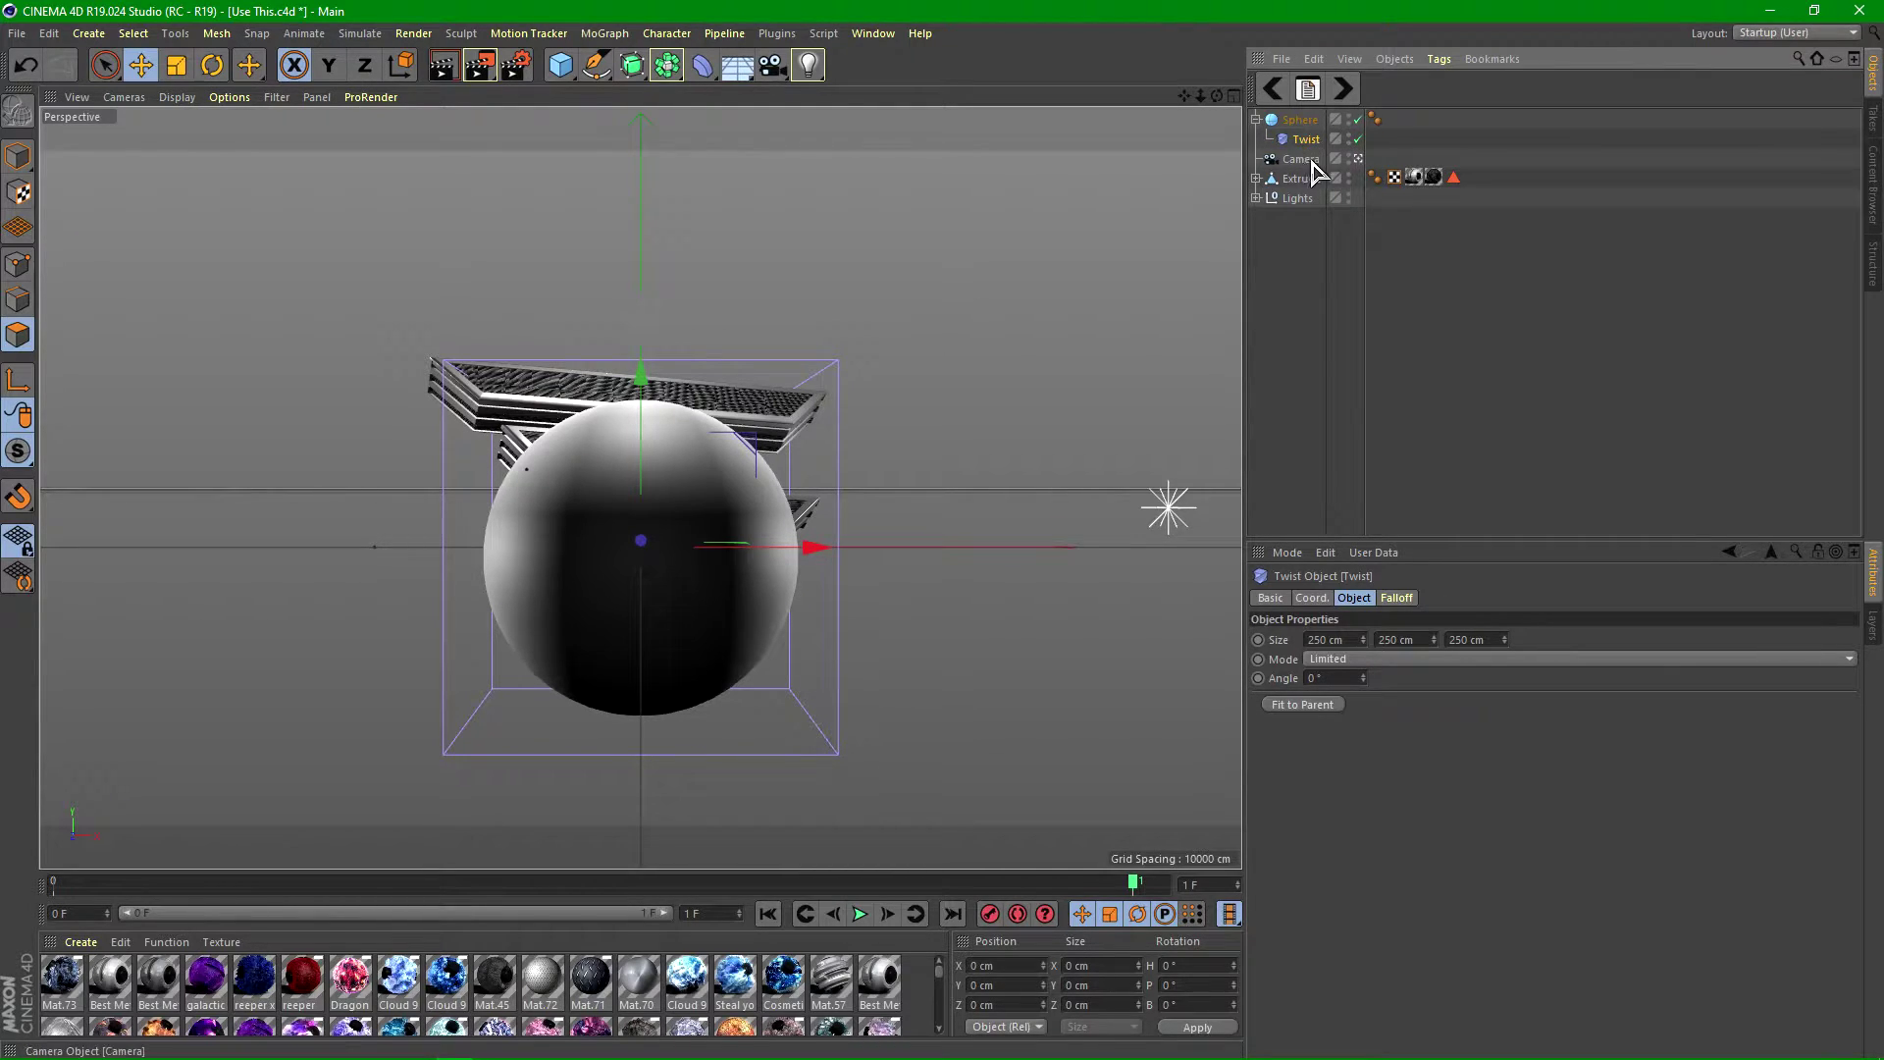
{"action": "left_click", "coordinate": [1306, 705]}
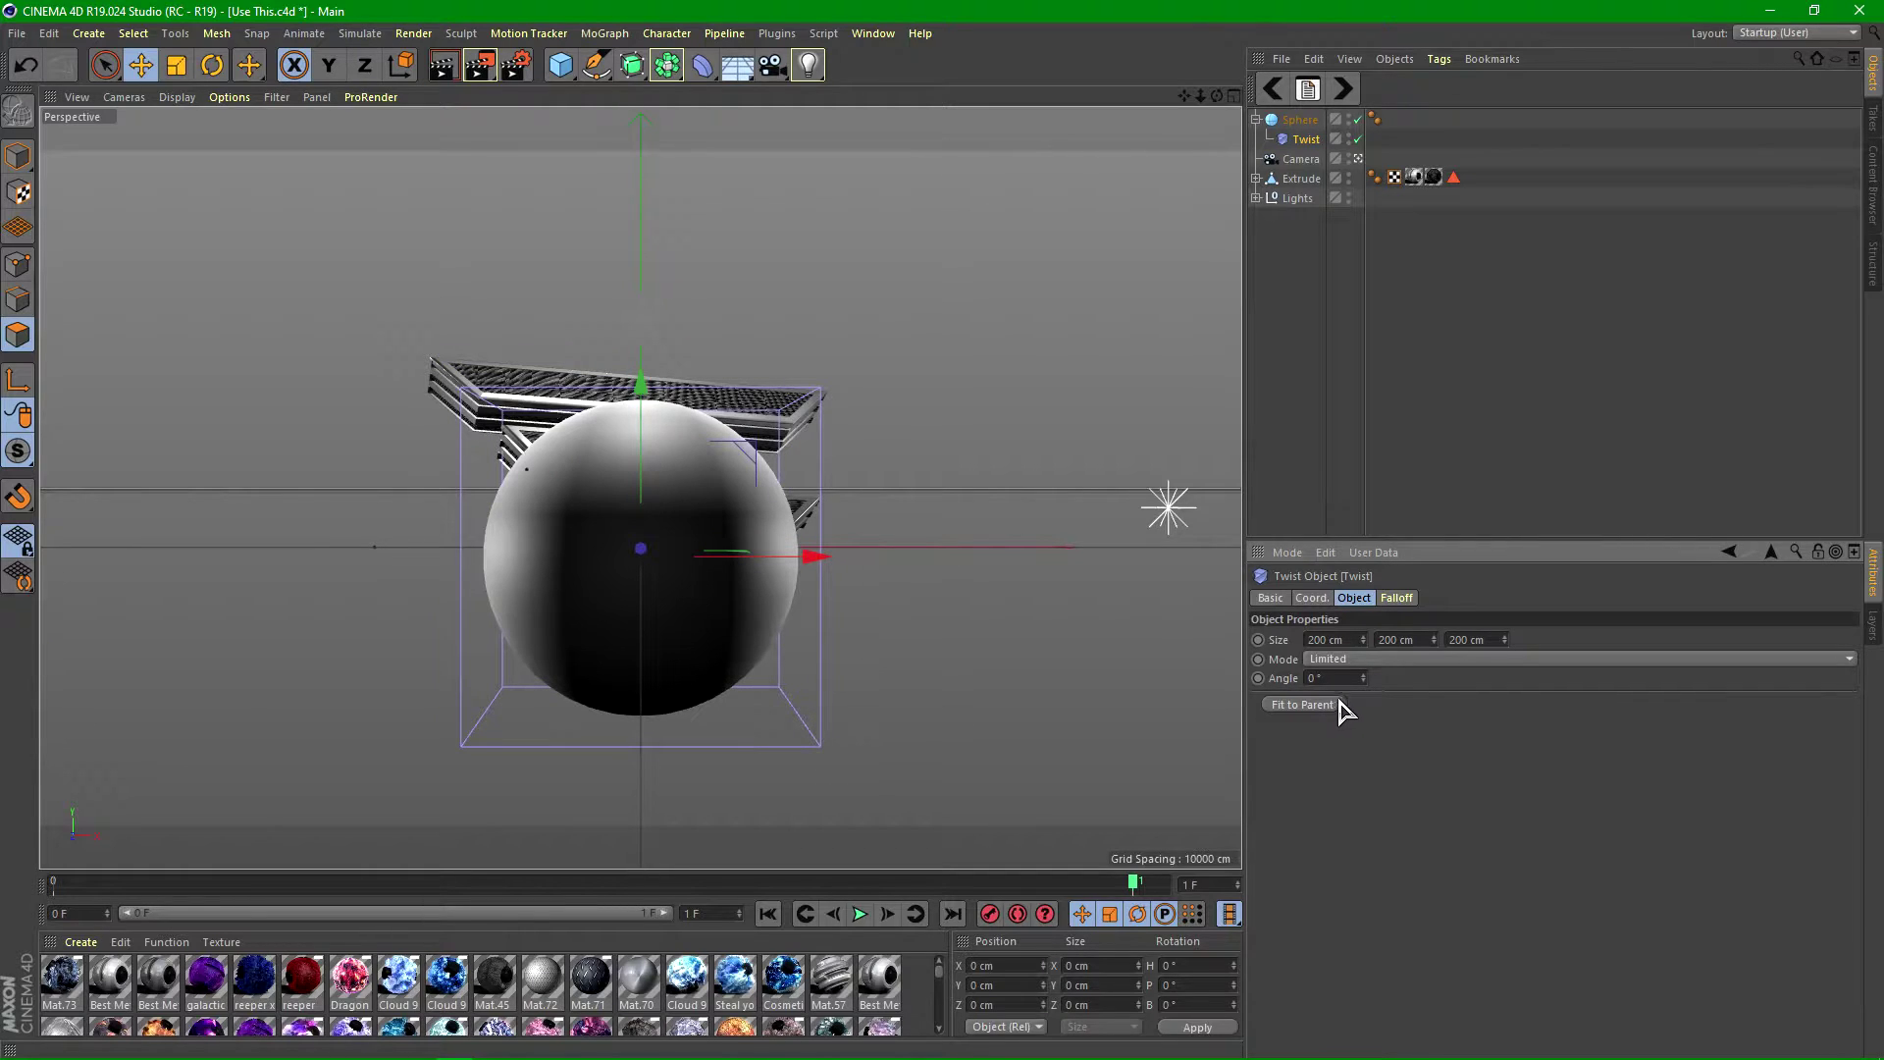
{"action": "key", "text": "ctrl+z"}
{"action": "left_click_drag", "start_coordinate": [1363, 677], "coordinate": [1363, 507]}
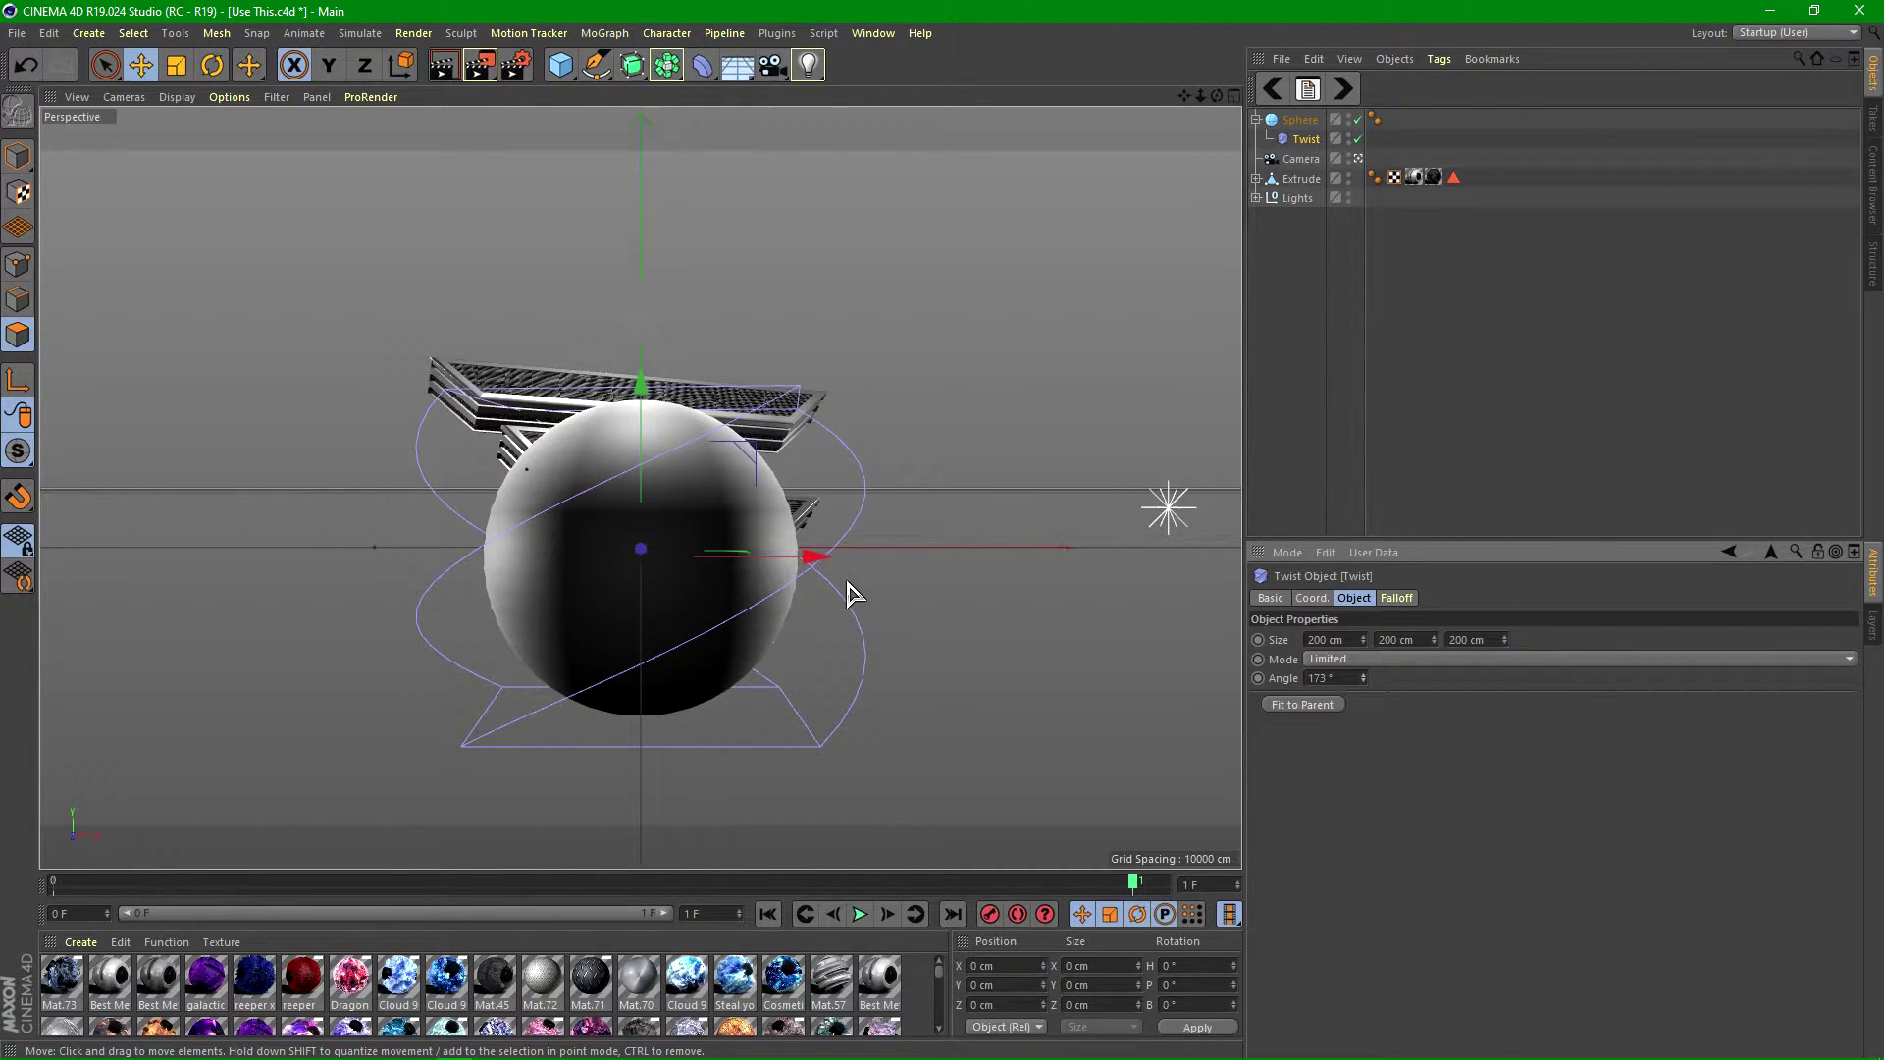
{"action": "left_click_drag", "start_coordinate": [816, 556], "coordinate": [633, 596]}
- Try different X, Y and Z sizes on the Twist deformer, including 132 cm for Y, and undo each change
{"action": "left_click_drag", "start_coordinate": [1433, 640], "coordinate": [1434, 713]}
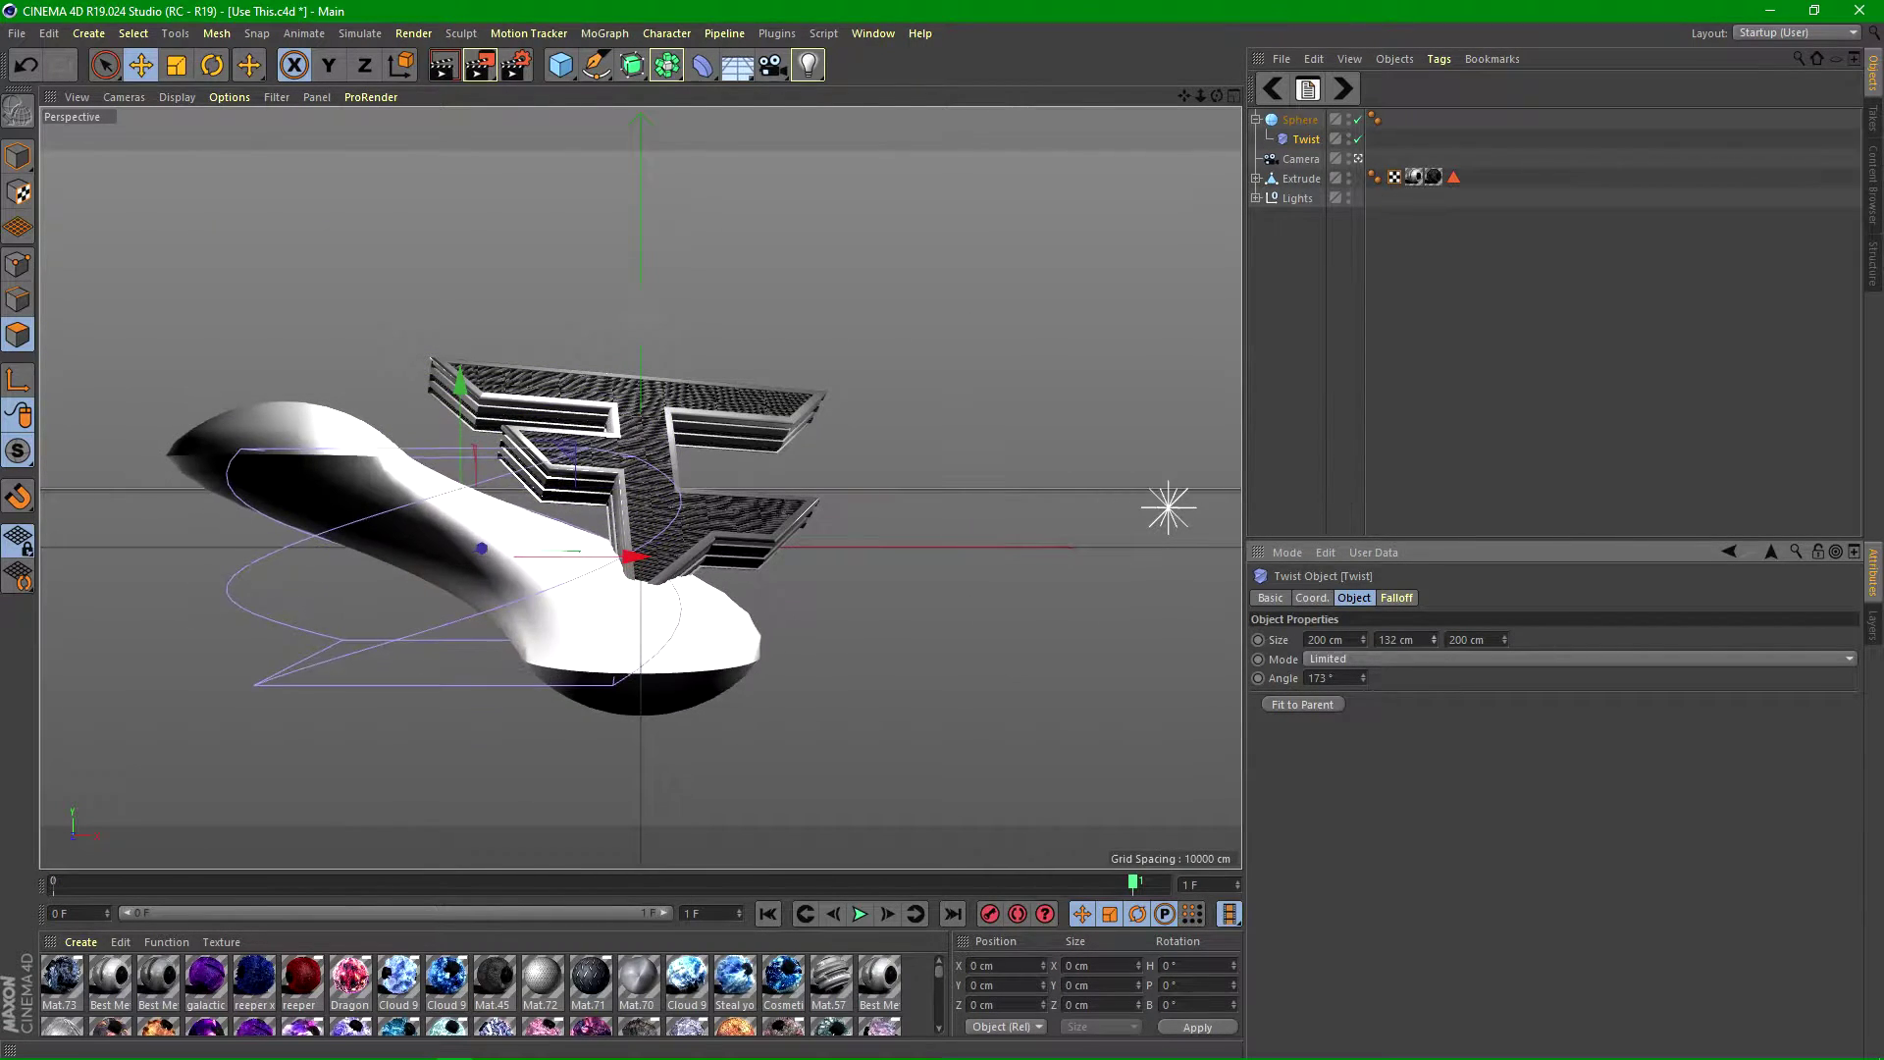
{"action": "key", "text": "ctrl+z"}
{"action": "mouse_move", "coordinate": [1363, 640]}
{"action": "left_mouse_down"}
{"action": "mouse_move", "coordinate": [1362, 540]}
{"action": "mouse_move", "coordinate": [1363, 661]}
{"action": "left_mouse_up"}
{"action": "key", "text": "ctrl+z"}
{"action": "left_click_drag", "start_coordinate": [1505, 638], "coordinate": [1504, 528]}
{"action": "key", "text": "ctrl+z"}
- Set the Twist deformer's angle to 433°, undoing the trial change to its Y size
{"action": "left_click_drag", "start_coordinate": [1364, 676], "coordinate": [1364, 289]}
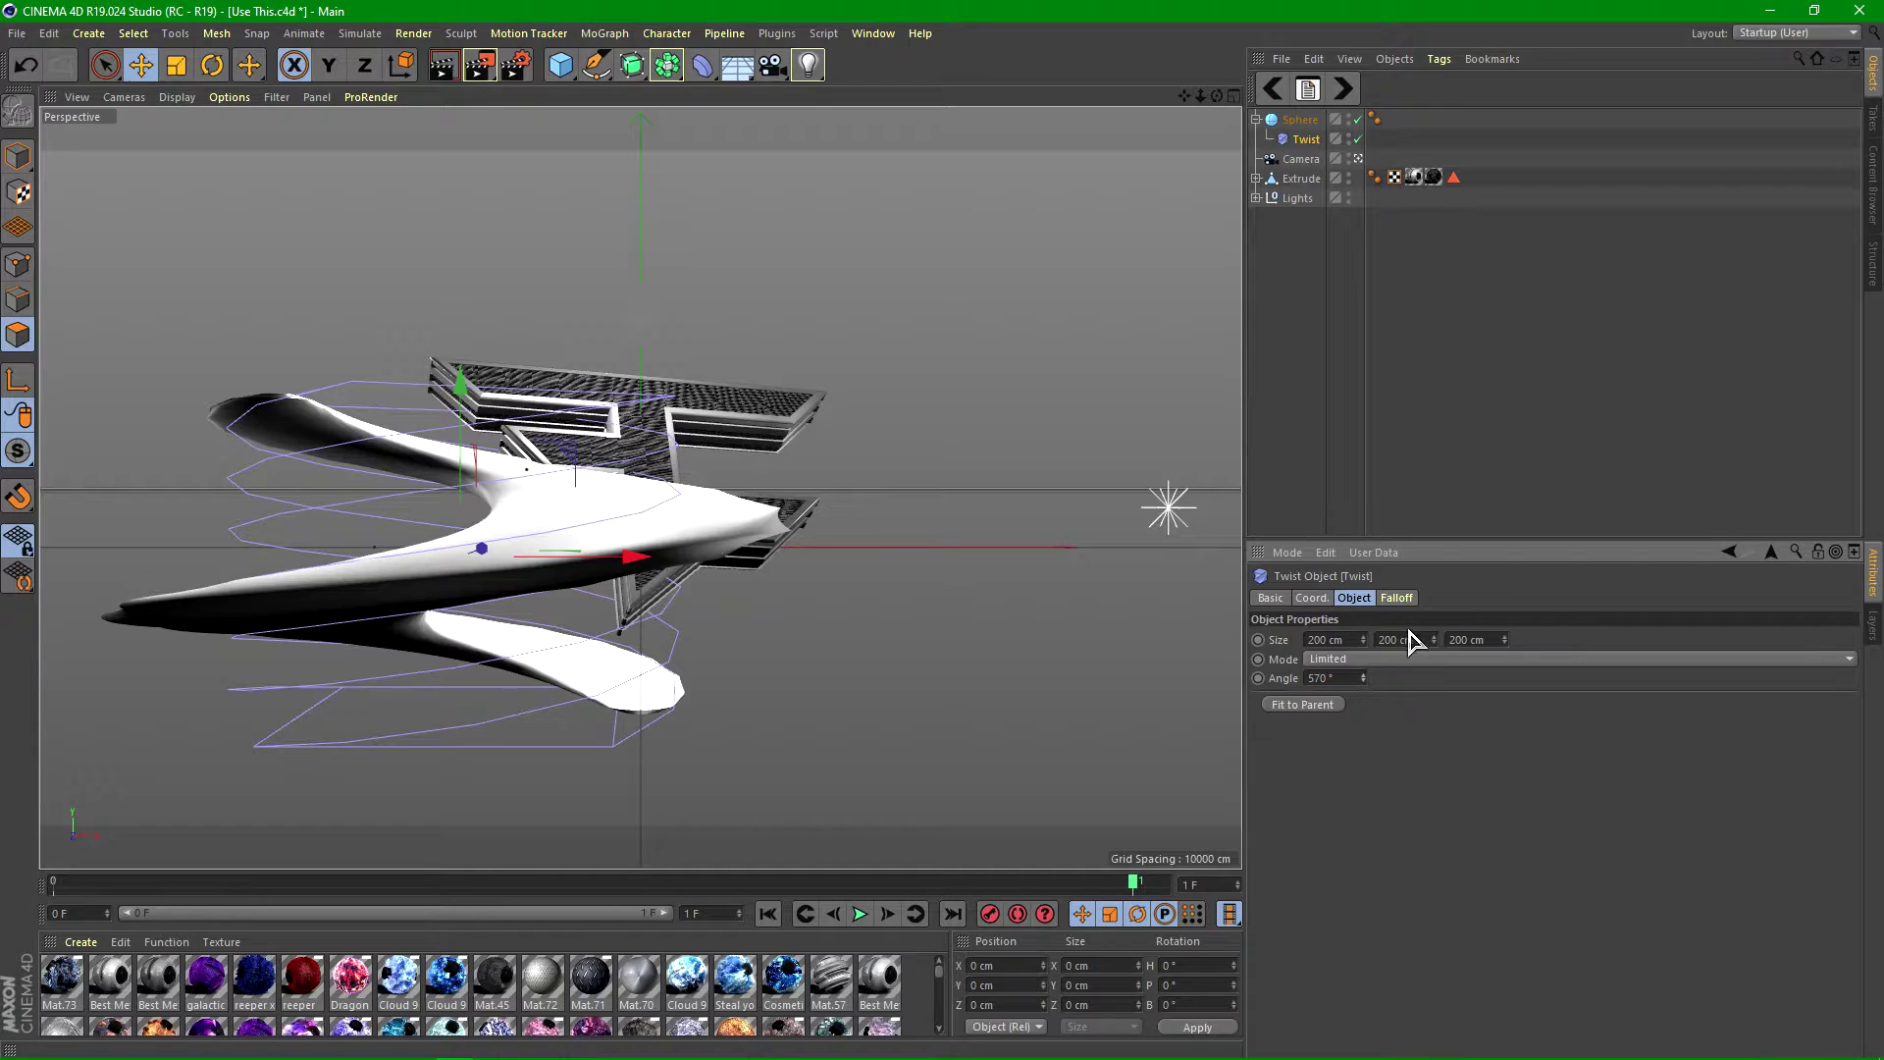
{"action": "left_click_drag", "start_coordinate": [1434, 639], "coordinate": [1434, 695]}
{"action": "key", "text": "ctrl+z"}
{"action": "left_click_drag", "start_coordinate": [1363, 679], "coordinate": [1363, 813]}
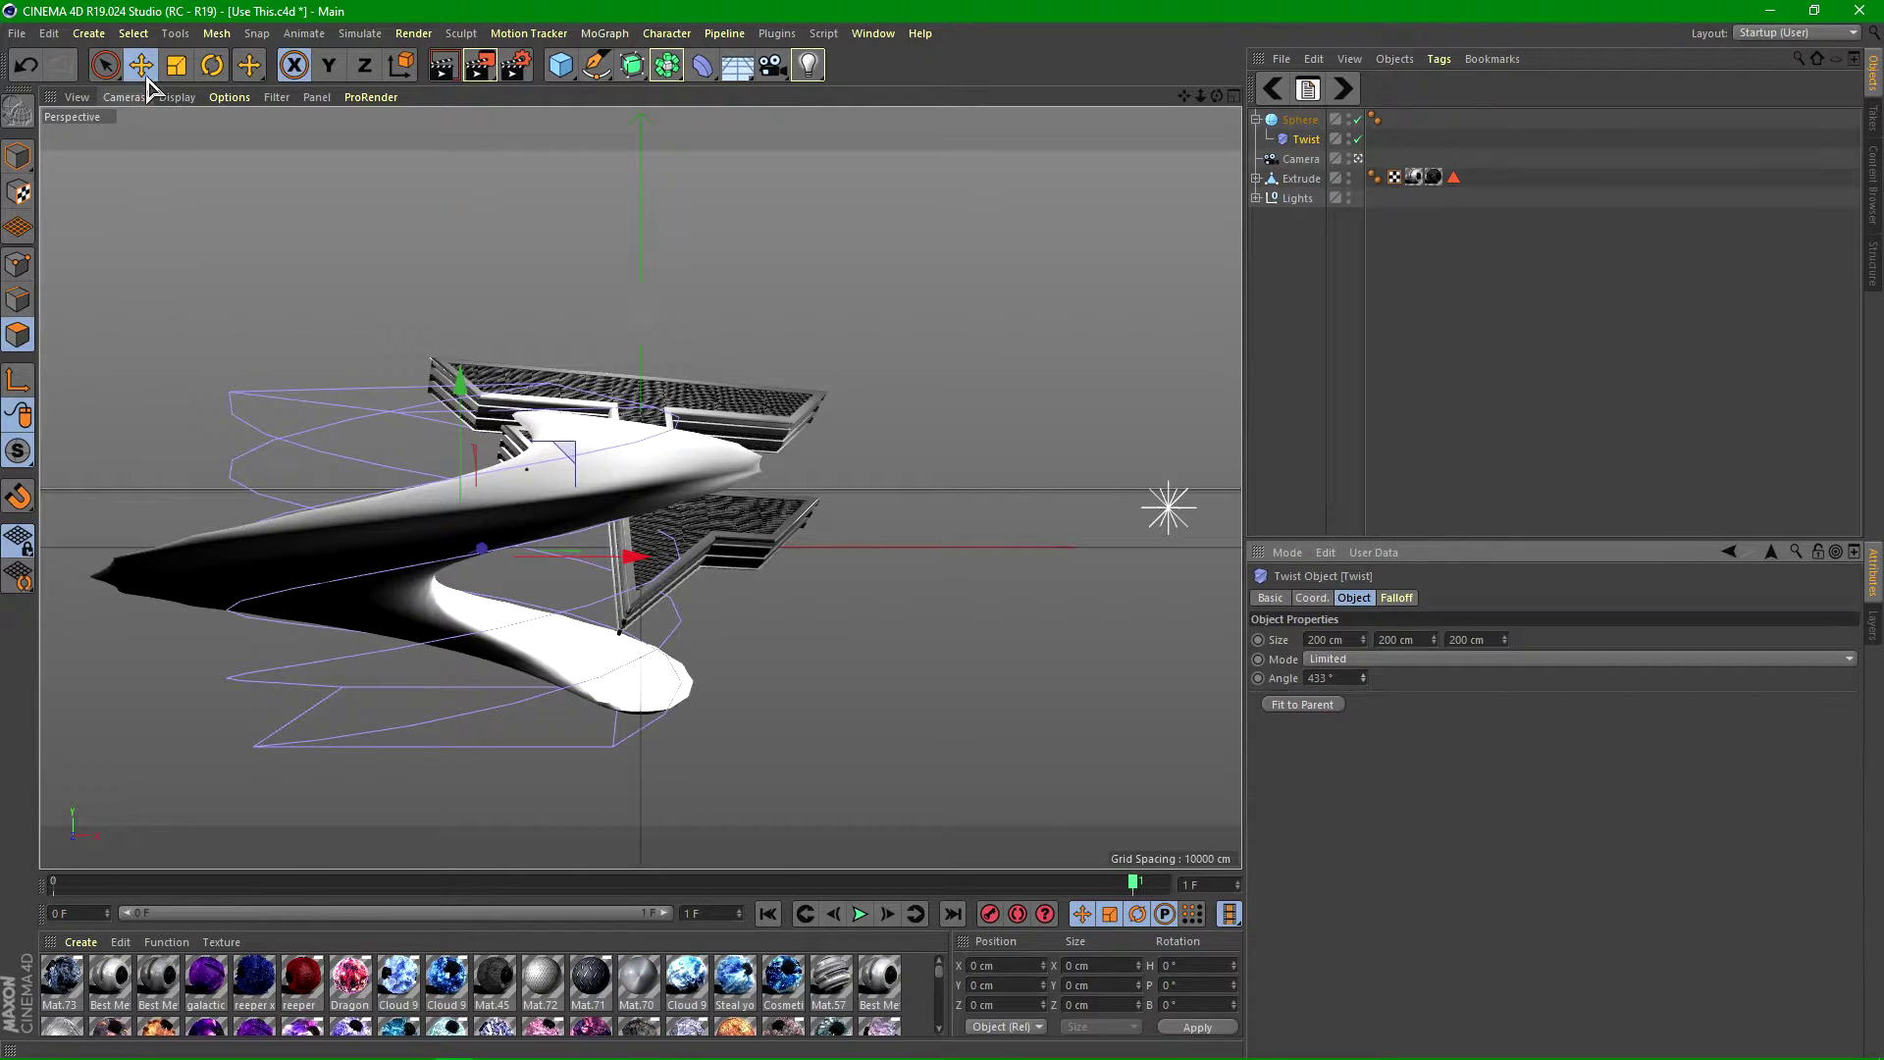
- Move the Twist-deformed sphere along X back over the logo and start rotating it around the lower part
{"action": "left_click", "coordinate": [1256, 120]}
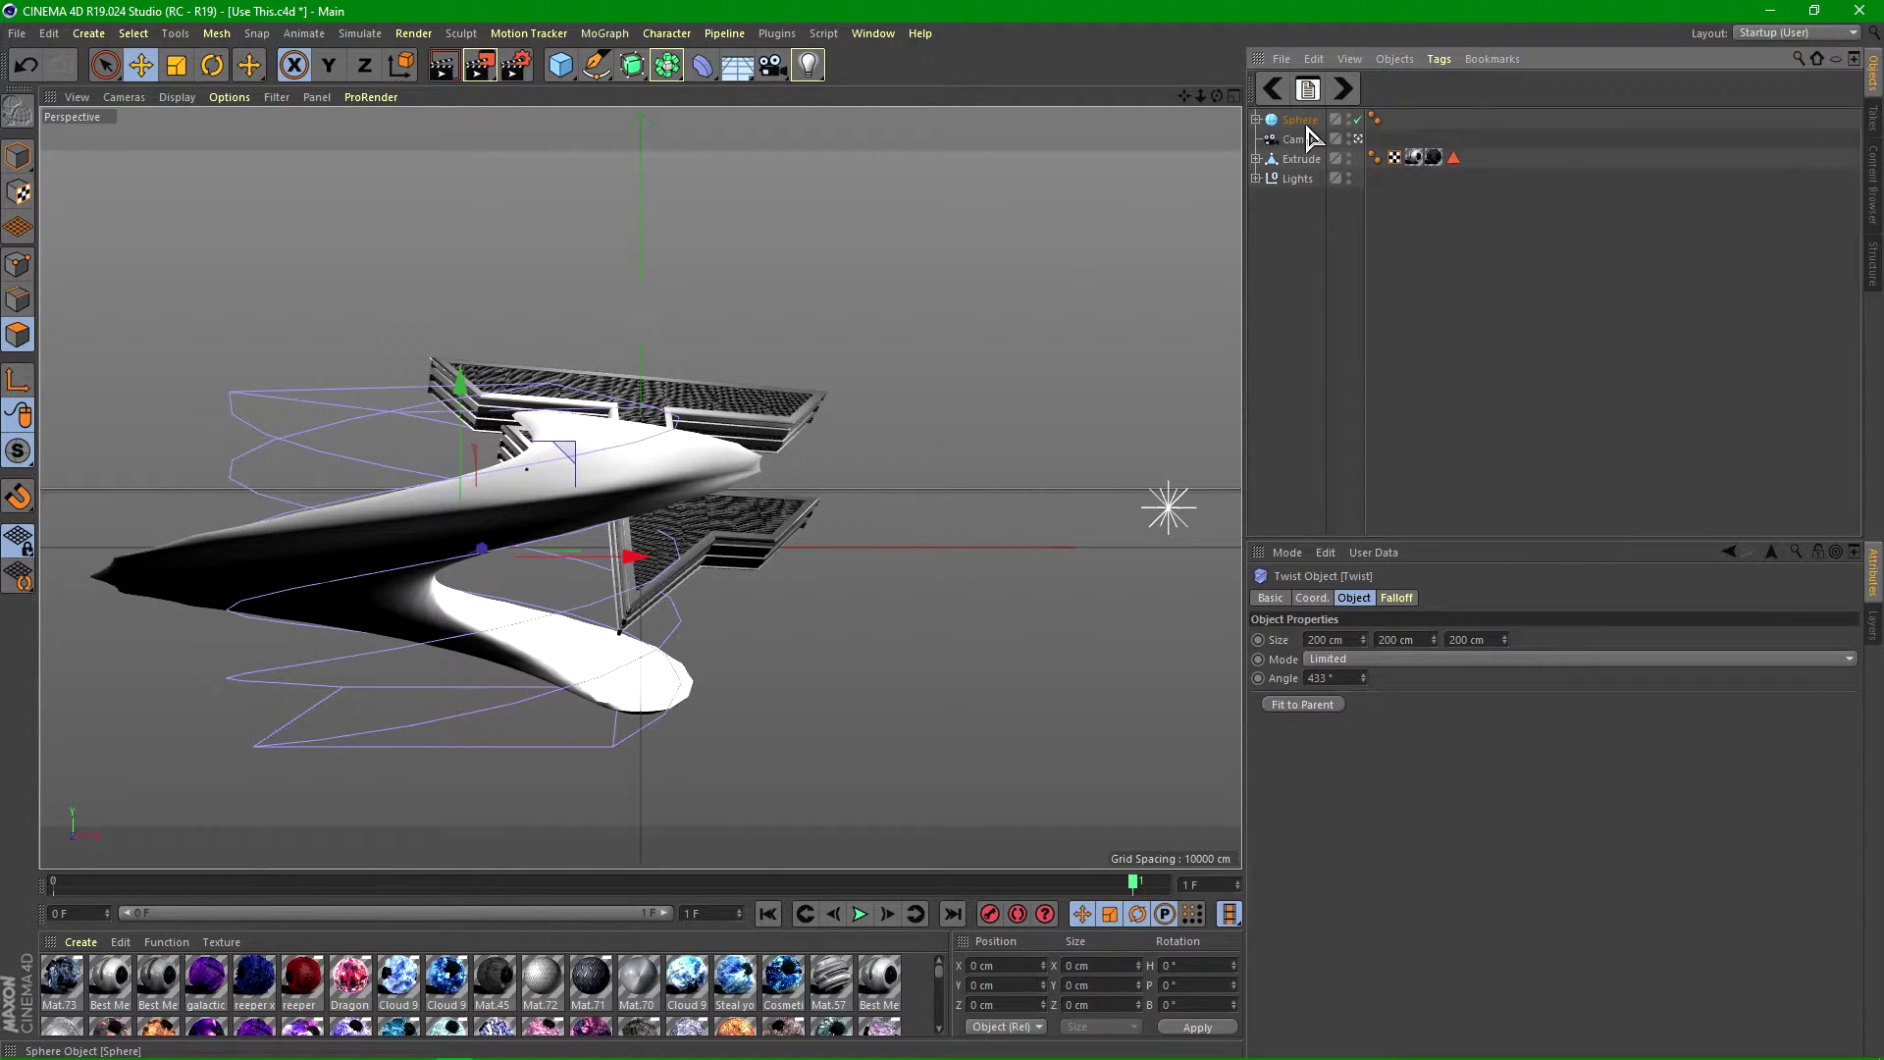
{"action": "left_click", "coordinate": [1300, 119]}
{"action": "left_click_drag", "start_coordinate": [815, 556], "coordinate": [967, 556]}
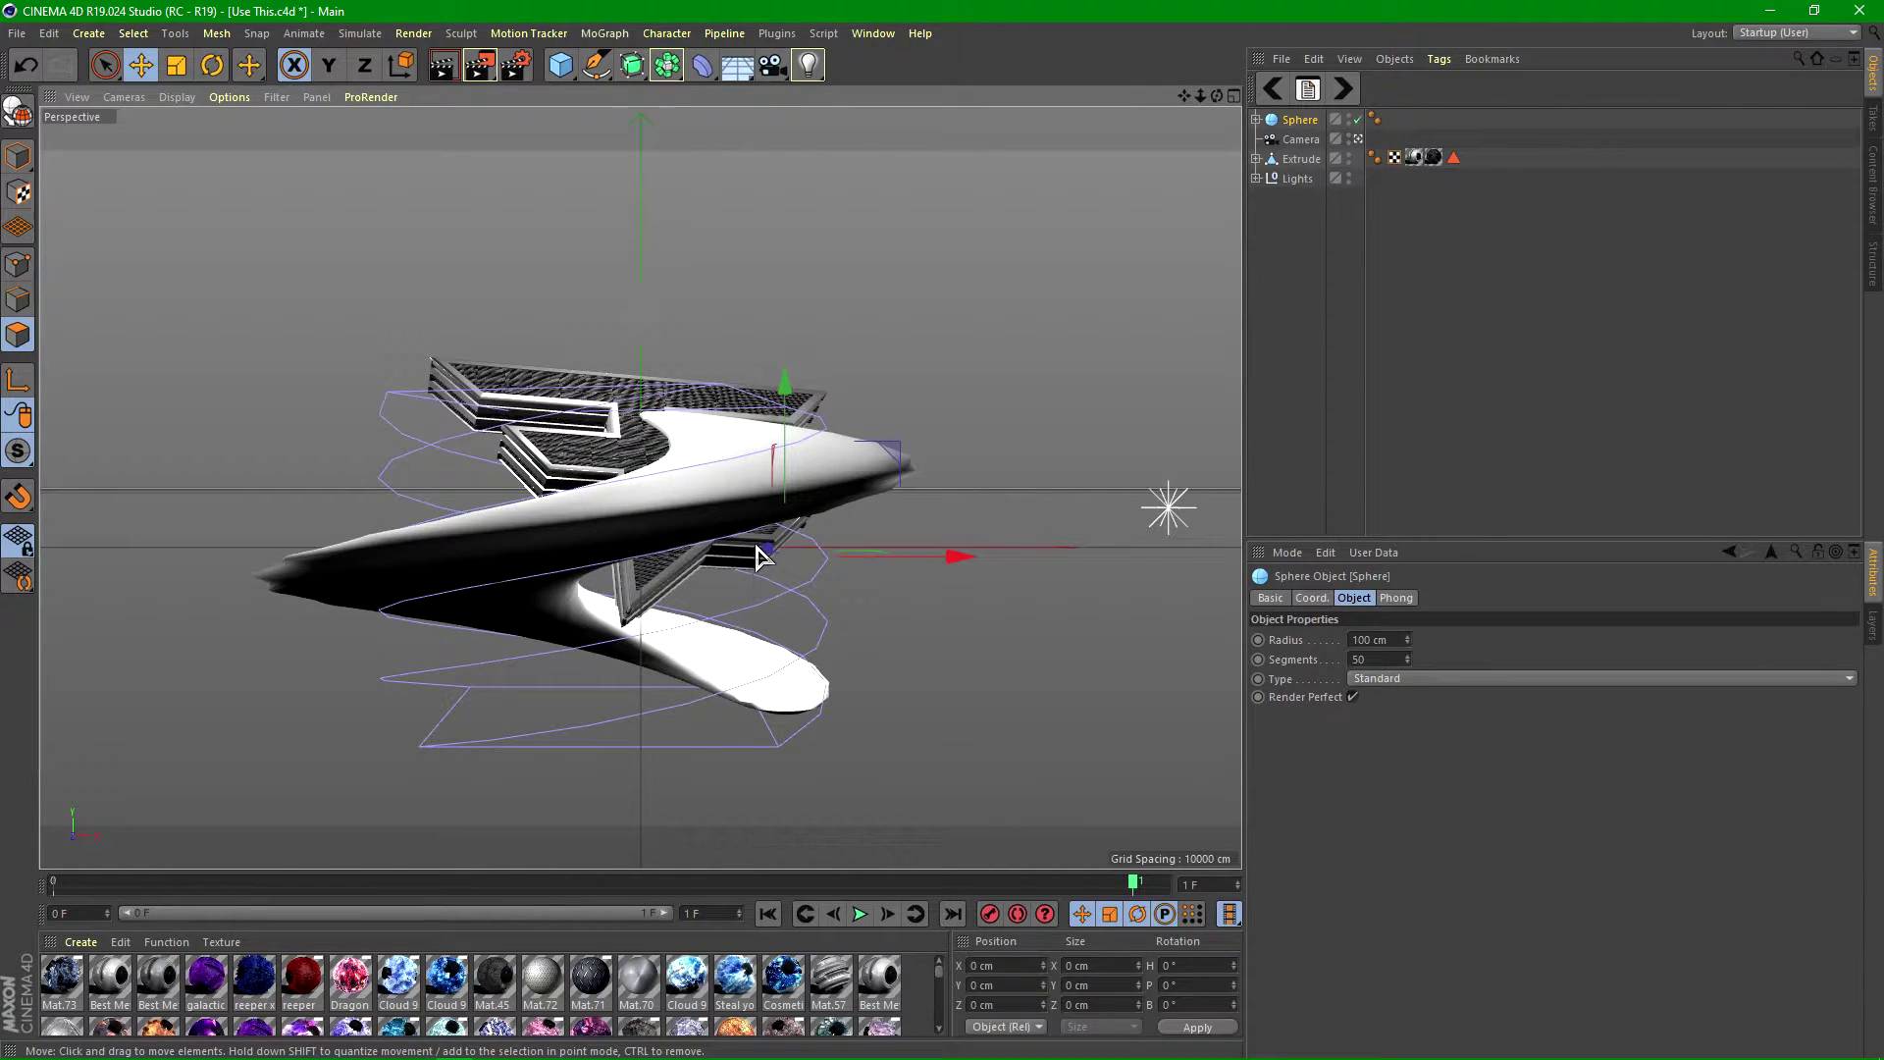
{"action": "left_click_drag", "start_coordinate": [761, 556], "coordinate": [845, 403]}
{"action": "key", "text": "r"}
- Check how the twisted sphere wraps around the logo in Obey Umami Style.c4d, and return to Use This.c4d
{"action": "left_click", "coordinate": [1309, 91]}
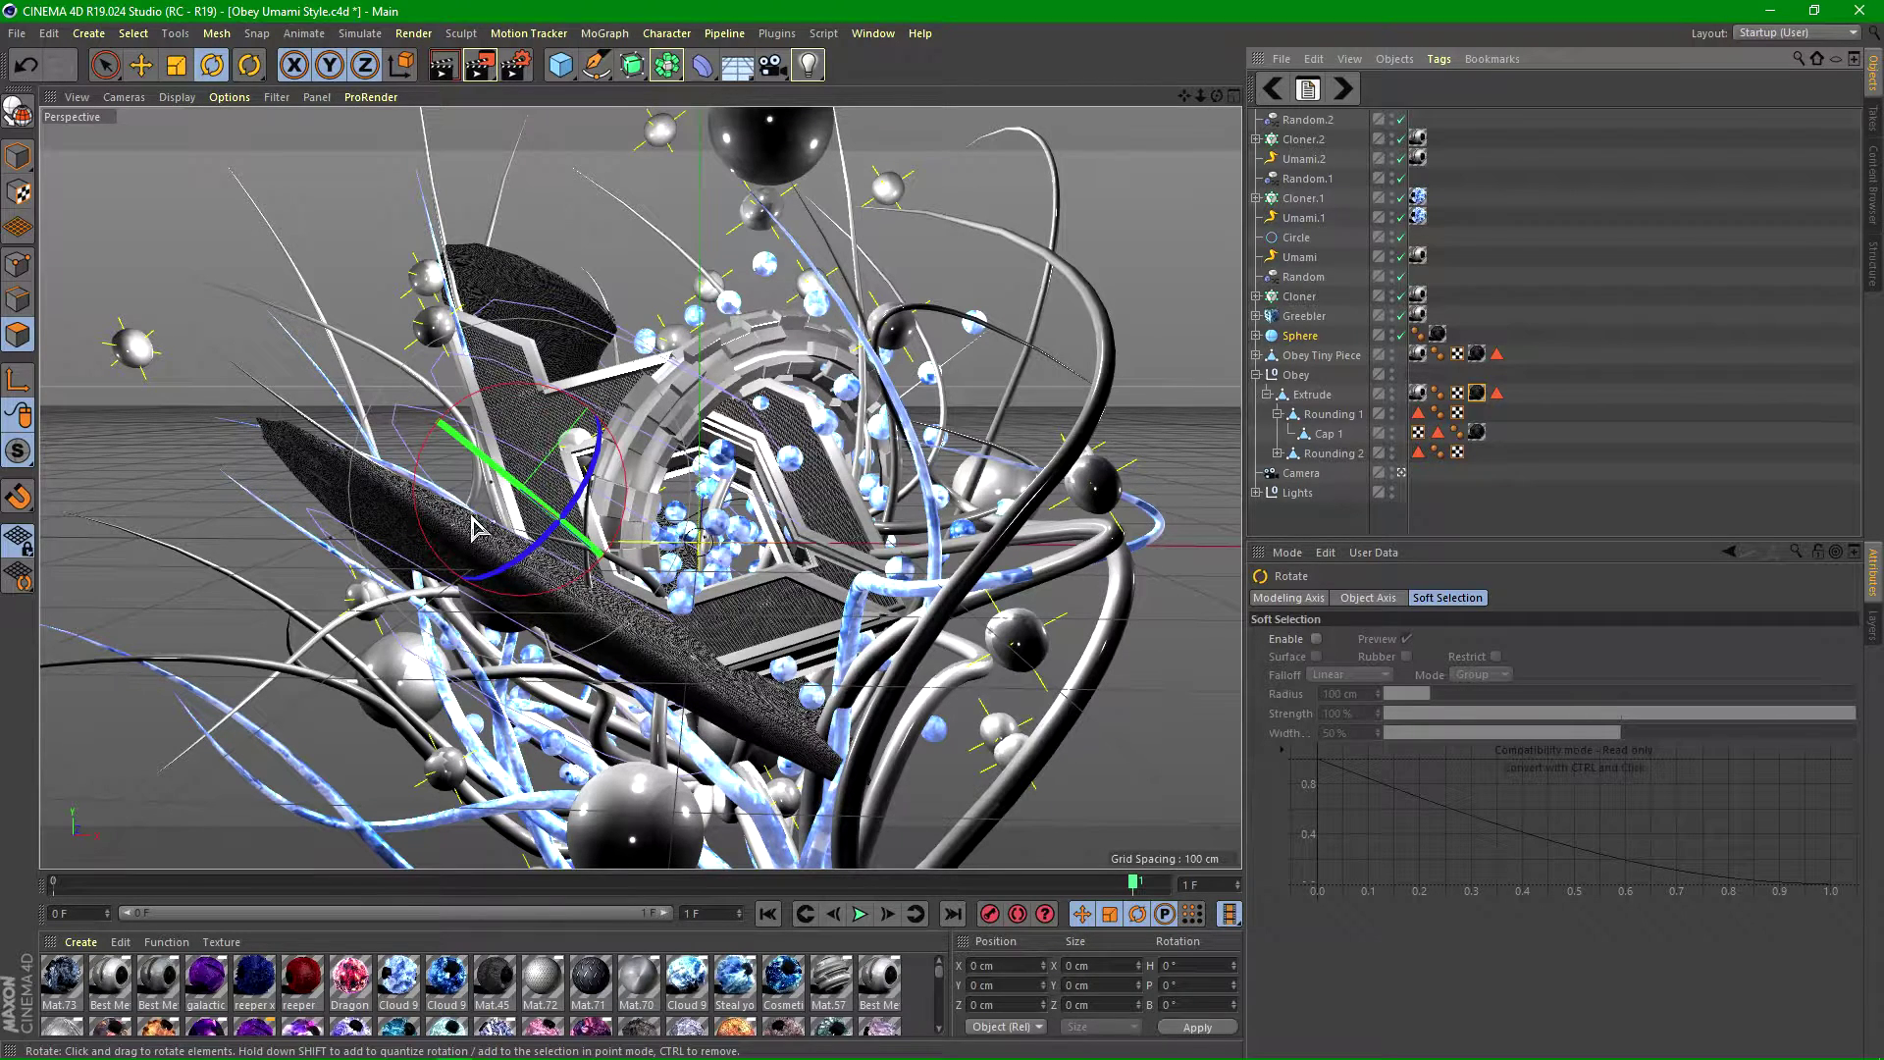
{"action": "left_click", "coordinate": [1272, 91]}
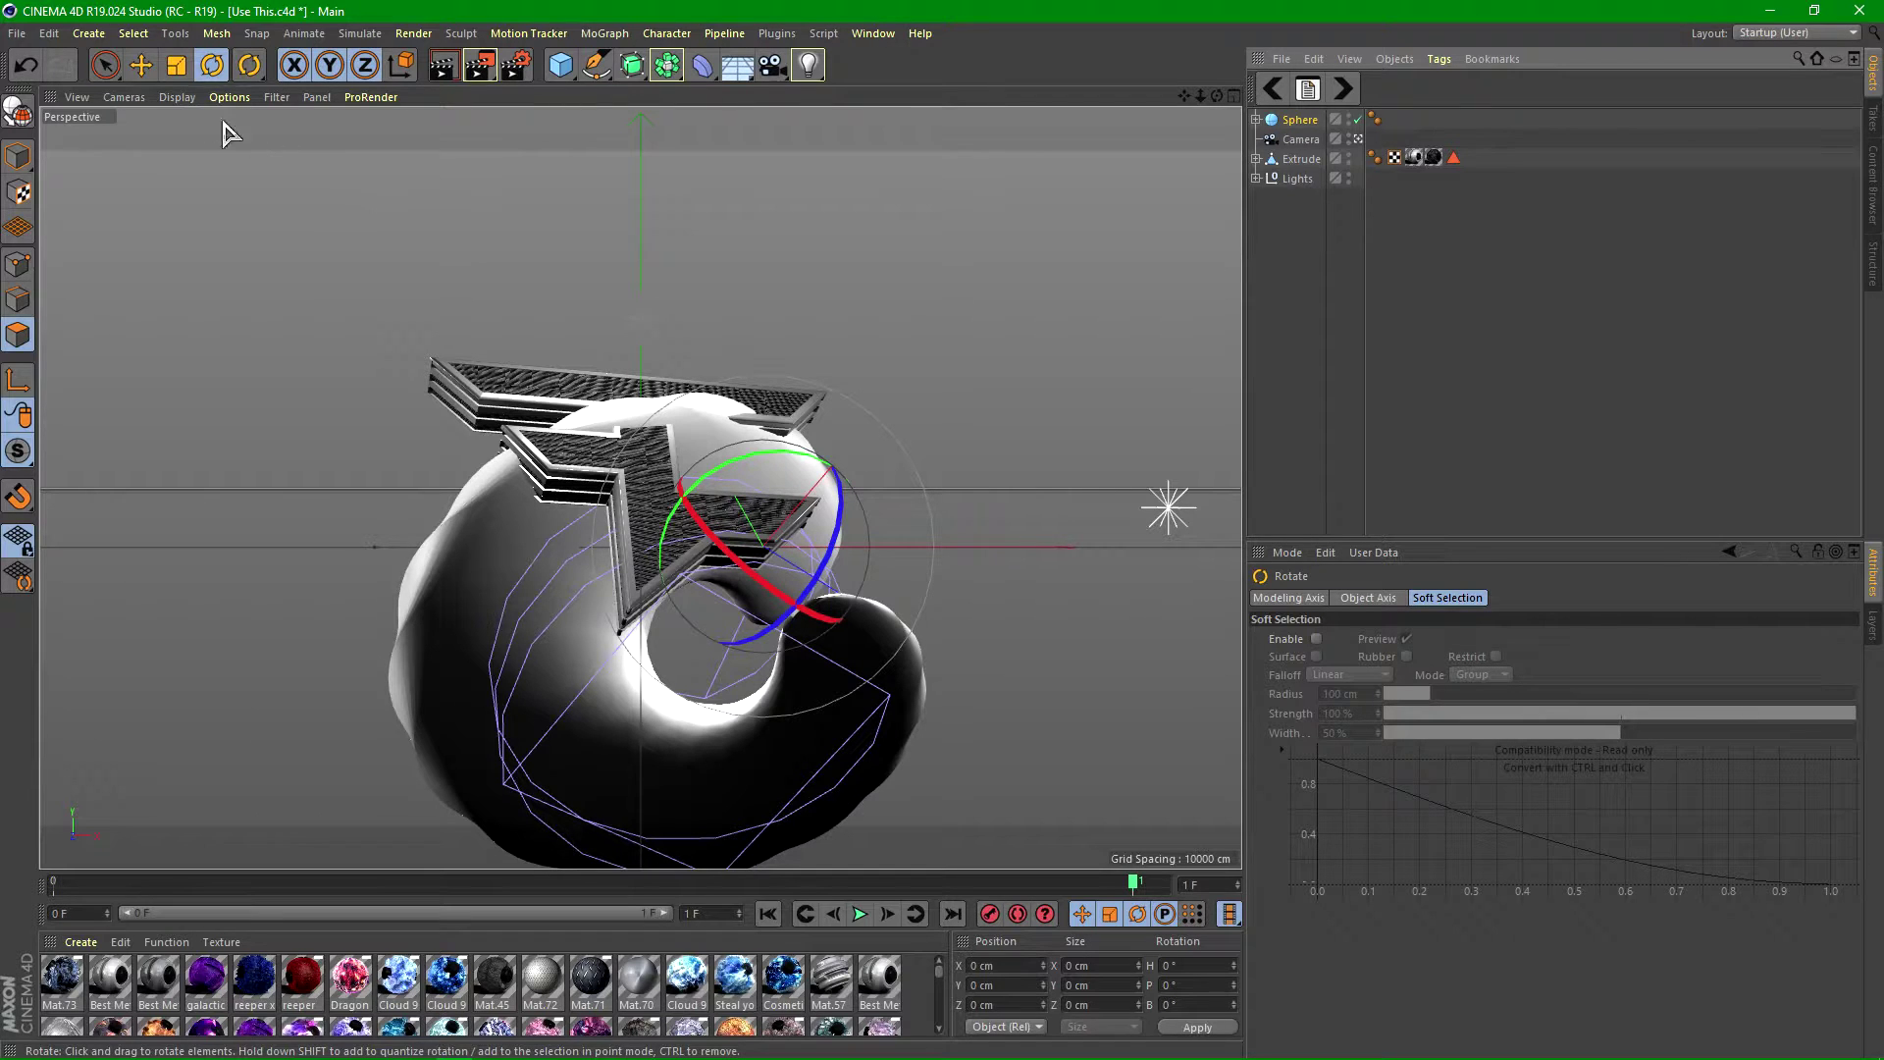
- Try another rotation and two axis moves of the twisted sphere around the logo, and undo them
{"action": "left_click_drag", "start_coordinate": [515, 471], "coordinate": [788, 547]}
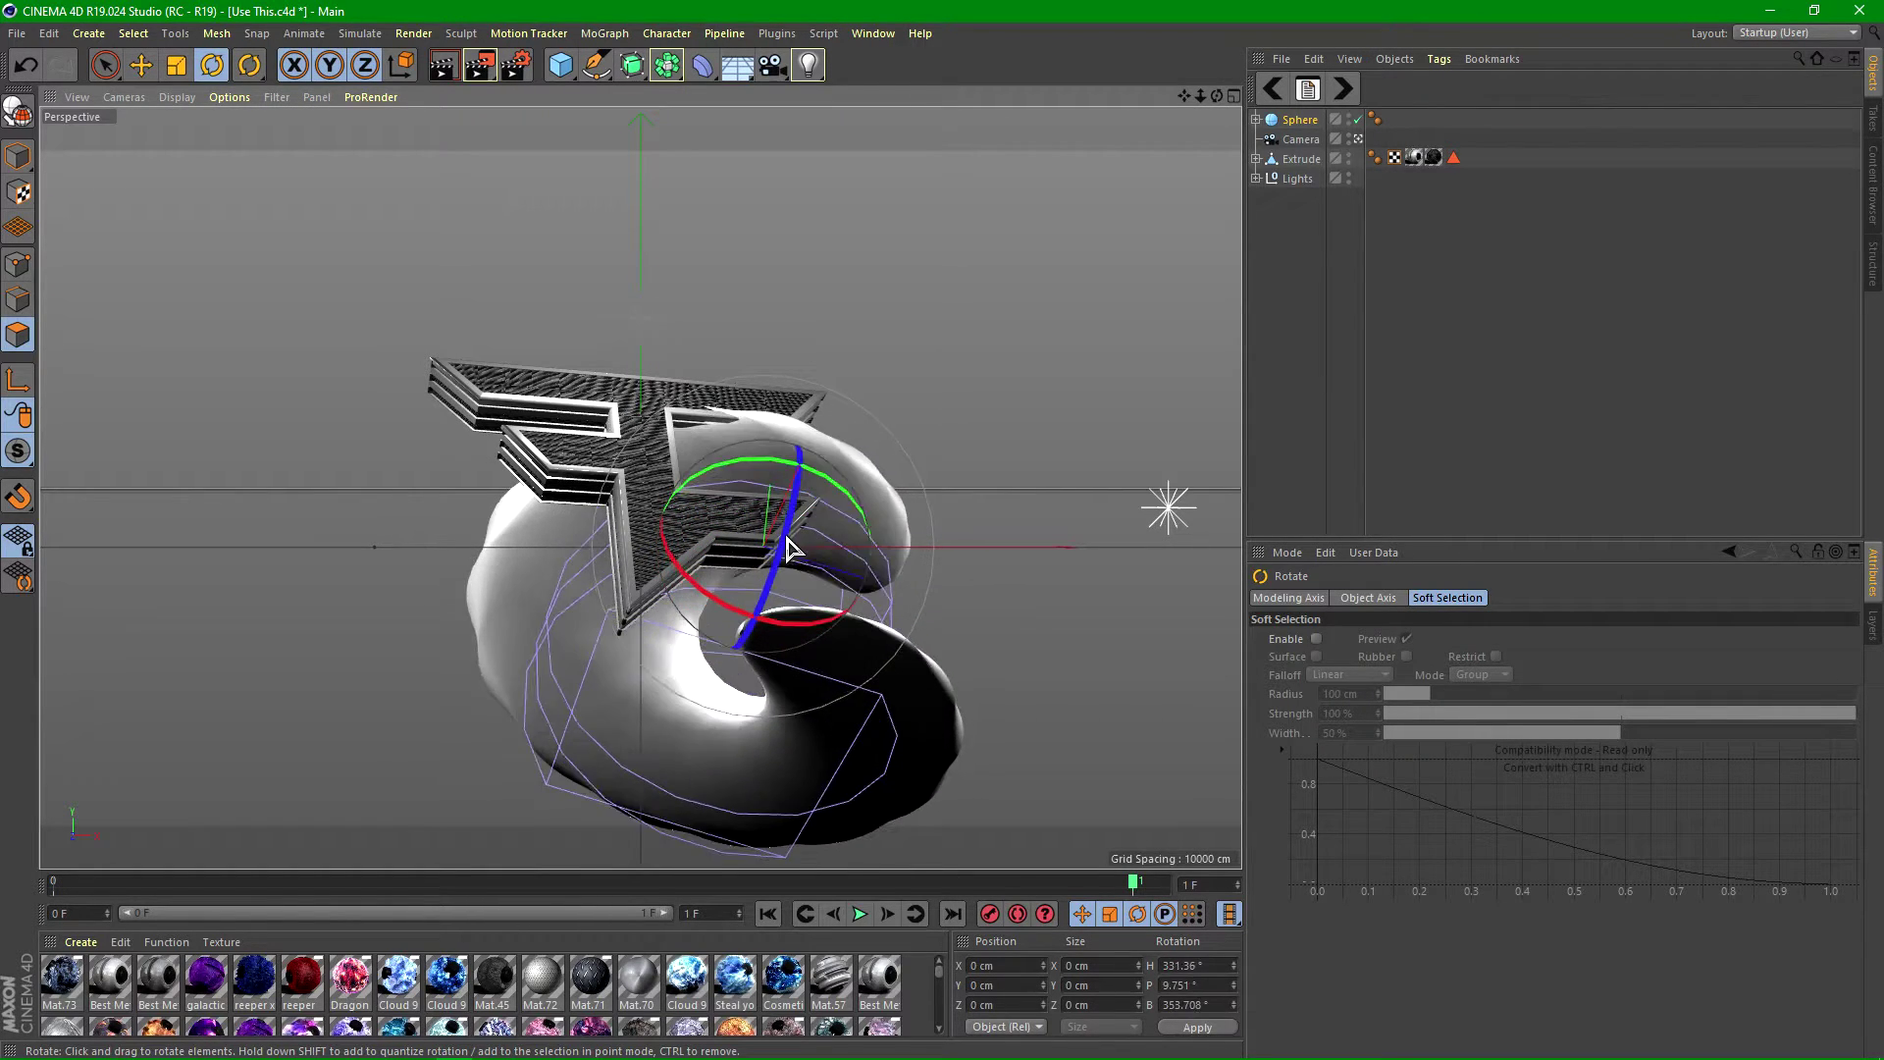
{"action": "key", "text": "ctrl+z"}
{"action": "left_click", "coordinate": [140, 64]}
{"action": "left_click_drag", "start_coordinate": [765, 371], "coordinate": [785, 277]}
{"action": "left_click_drag", "start_coordinate": [946, 442], "coordinate": [900, 438]}
{"action": "key", "text": "ctrl+z"}
{"action": "key", "text": "ctrl+z"}
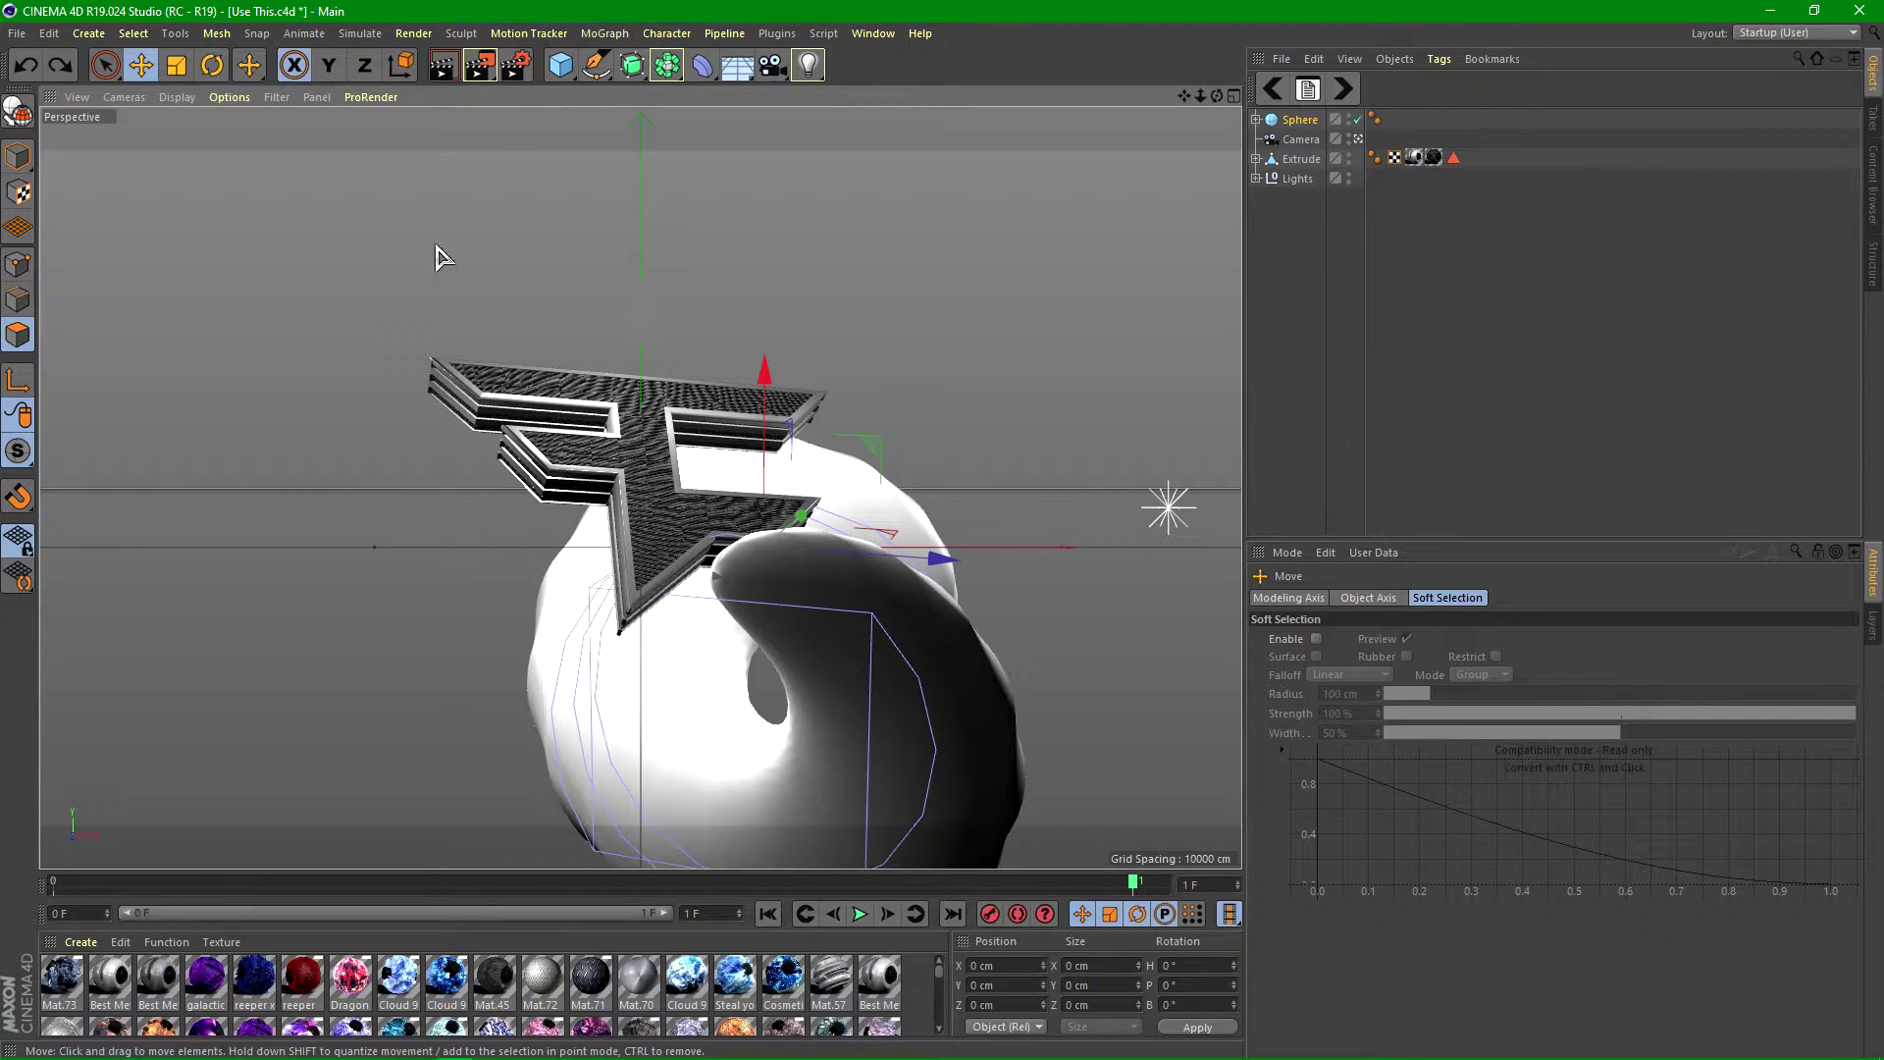
- Rotate the twisted sphere and move it up and to the left across the logo
{"action": "left_click", "coordinate": [212, 65]}
{"action": "left_click_drag", "start_coordinate": [757, 444], "coordinate": [923, 572]}
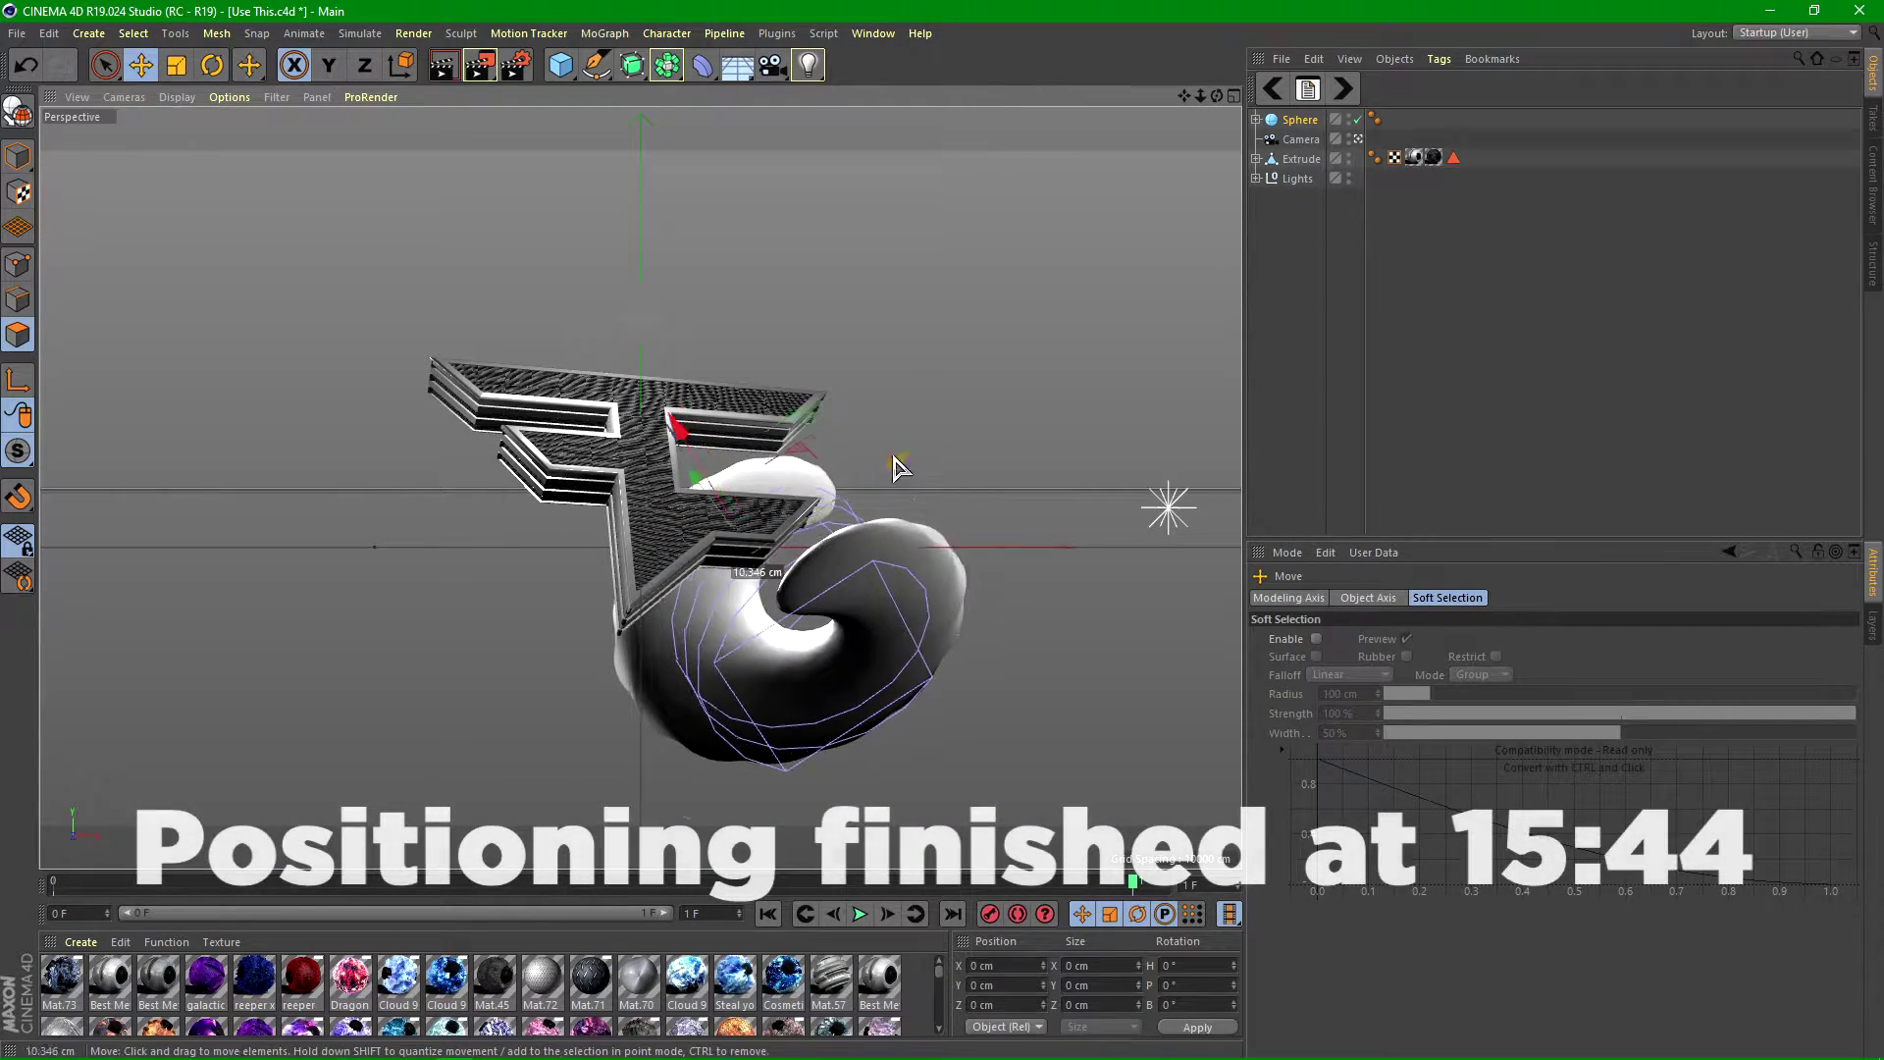
{"action": "left_click_drag", "start_coordinate": [893, 456], "coordinate": [800, 492]}
{"action": "left_click_drag", "start_coordinate": [567, 451], "coordinate": [493, 344]}
- Rotate the twisted sphere so it wraps diagonally around the middle of the FaZe logo
{"action": "left_click", "coordinate": [211, 64]}
{"action": "left_click_drag", "start_coordinate": [456, 633], "coordinate": [551, 303]}
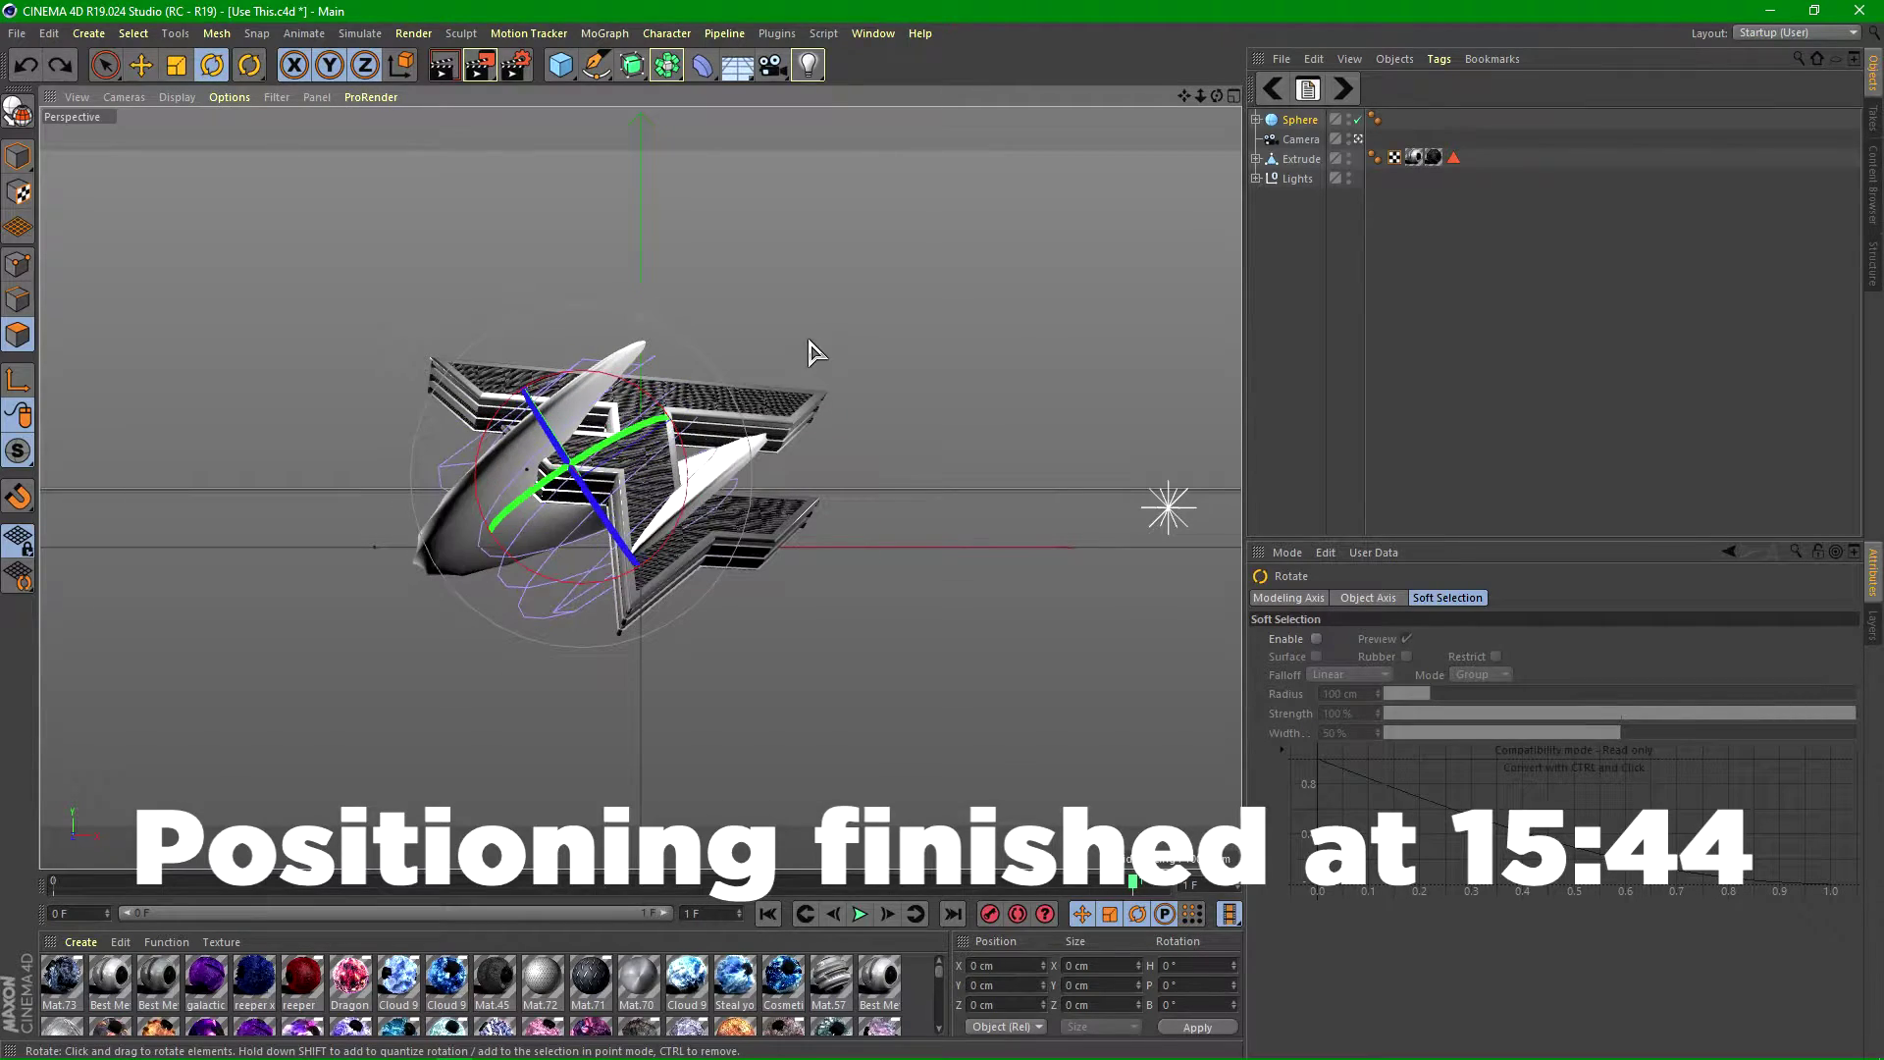
- Try tilting the twisted sphere further and shifting it along its axes across the logo
{"action": "left_click_drag", "start_coordinate": [548, 445], "coordinate": [597, 514]}
{"action": "left_click", "coordinate": [143, 65]}
{"action": "left_click_drag", "start_coordinate": [512, 334], "coordinate": [499, 294]}
{"action": "left_click_drag", "start_coordinate": [705, 355], "coordinate": [726, 354]}
{"action": "key", "text": "r"}
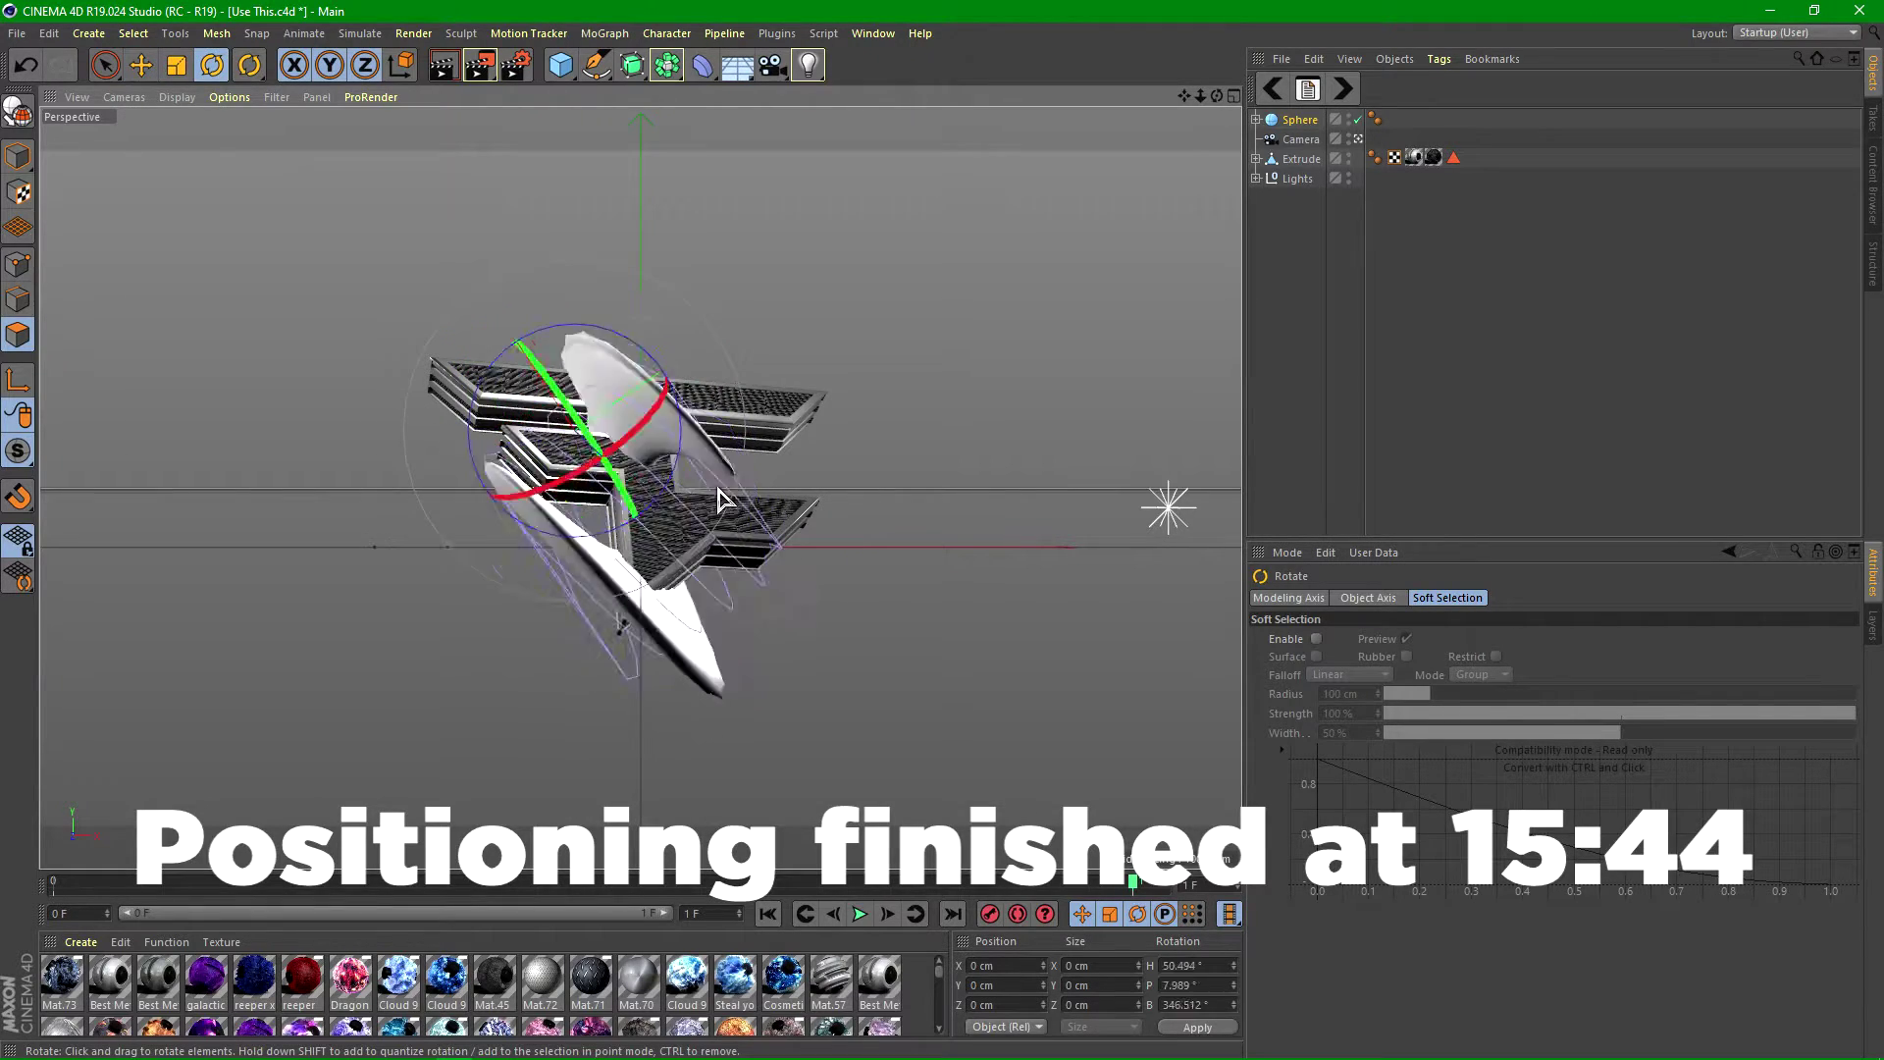
- Expand the Sphere's hierarchy, try another Twist angle and sphere rotation, and undo back to the diagonal wrap
{"action": "left_click", "coordinate": [1302, 121]}
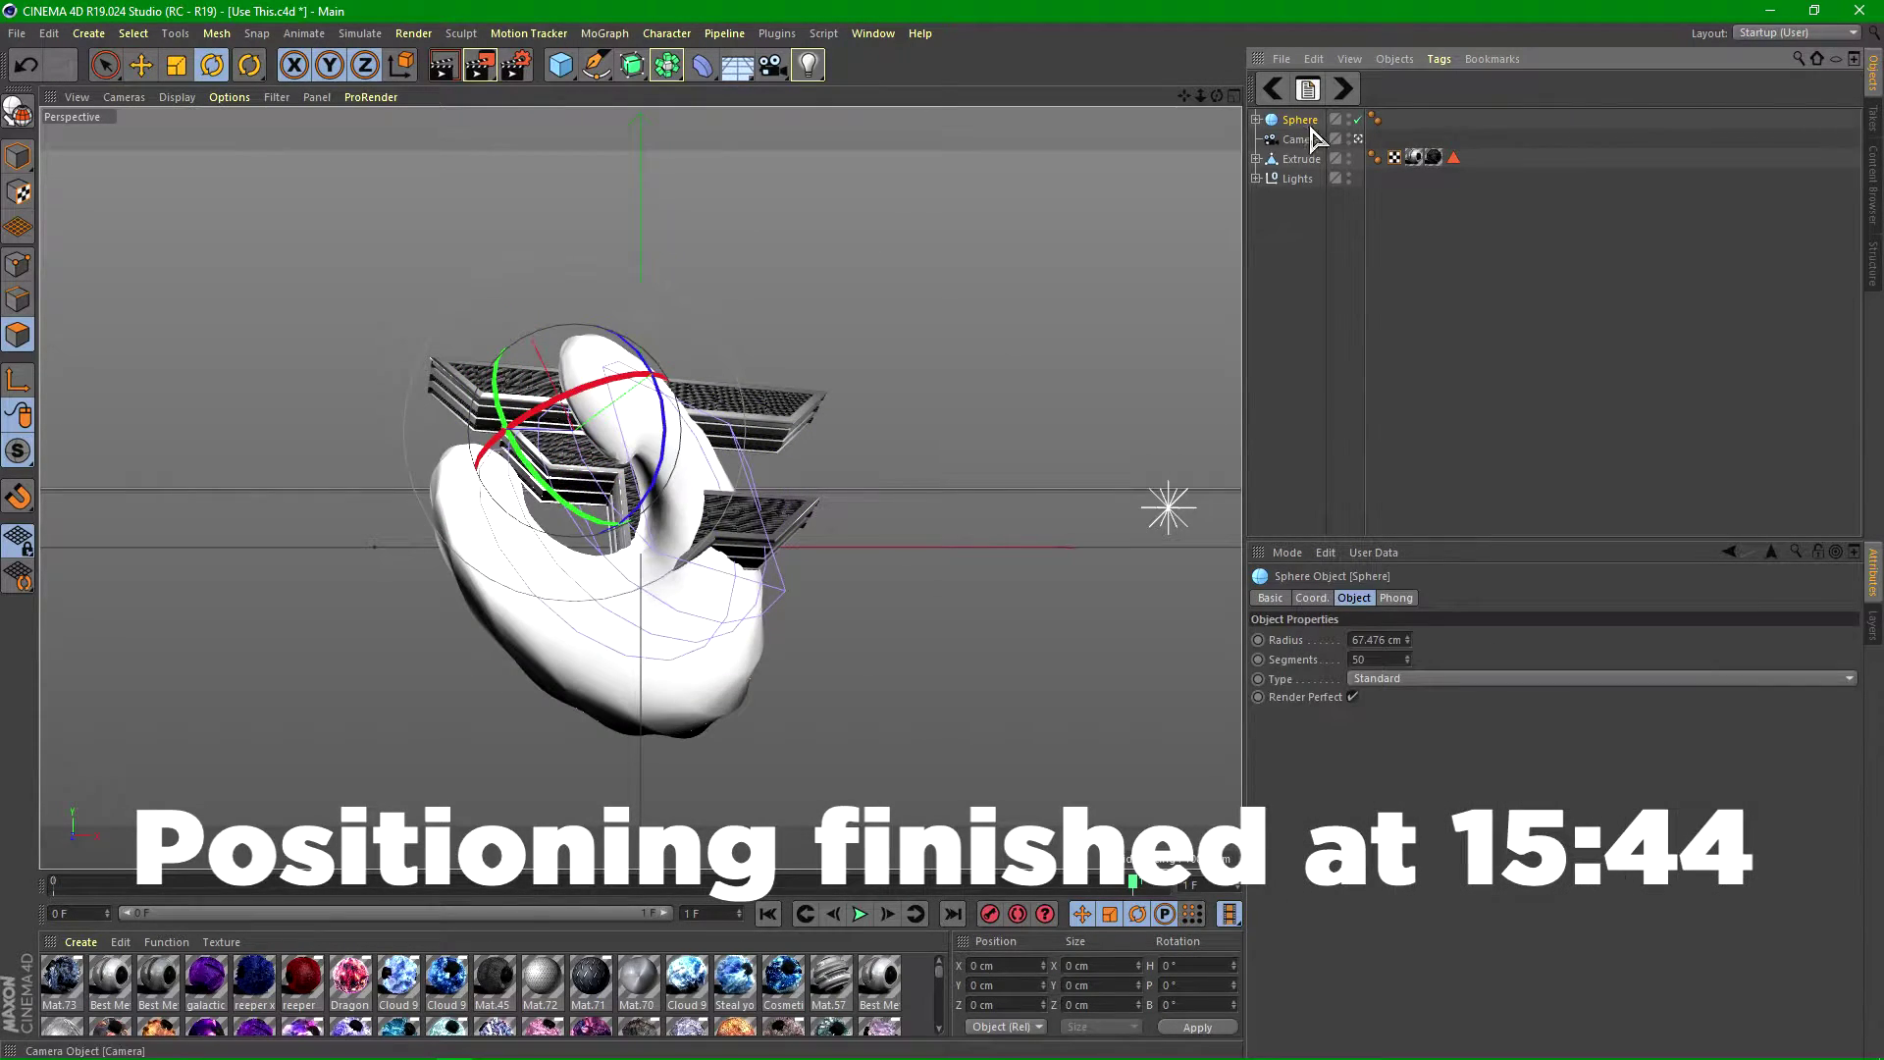
{"action": "left_click", "coordinate": [1256, 120]}
{"action": "left_click", "coordinate": [1306, 140]}
{"action": "left_click_drag", "start_coordinate": [1364, 678], "coordinate": [1363, 736]}
{"action": "left_click", "coordinate": [1283, 122]}
{"action": "mouse_move", "coordinate": [906, 361]}
{"action": "left_mouse_down"}
{"action": "mouse_move", "coordinate": [873, 402]}
{"action": "mouse_move", "coordinate": [906, 362]}
{"action": "left_mouse_up"}
{"action": "key", "text": "ctrl+z"}
{"action": "key", "text": "ctrl+z"}
{"action": "key", "text": "ctrl+z"}
{"action": "key", "text": "ctrl+z"}
{"action": "key", "text": "ctrl+z"}
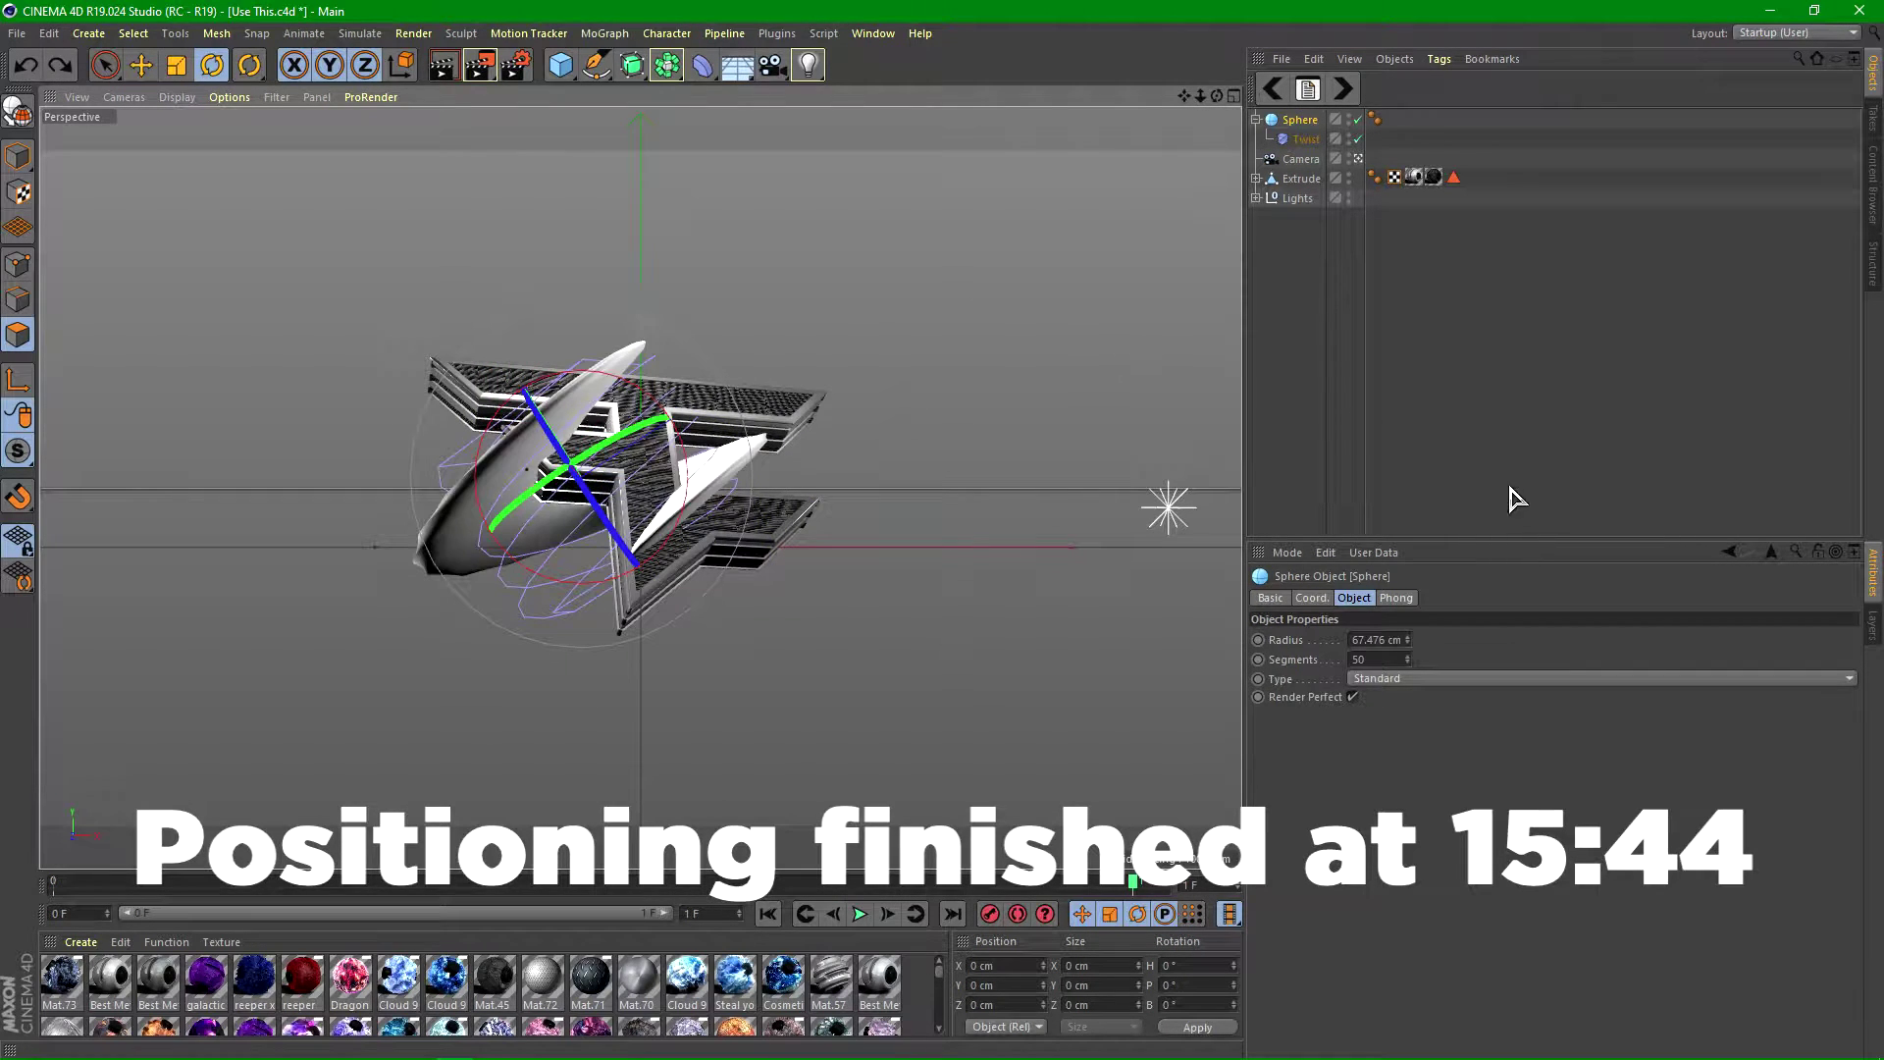
- Set the sphere's Twist deformer angle to 330°
{"action": "left_click", "coordinate": [1307, 139]}
{"action": "left_click_drag", "start_coordinate": [1364, 679], "coordinate": [1363, 589]}
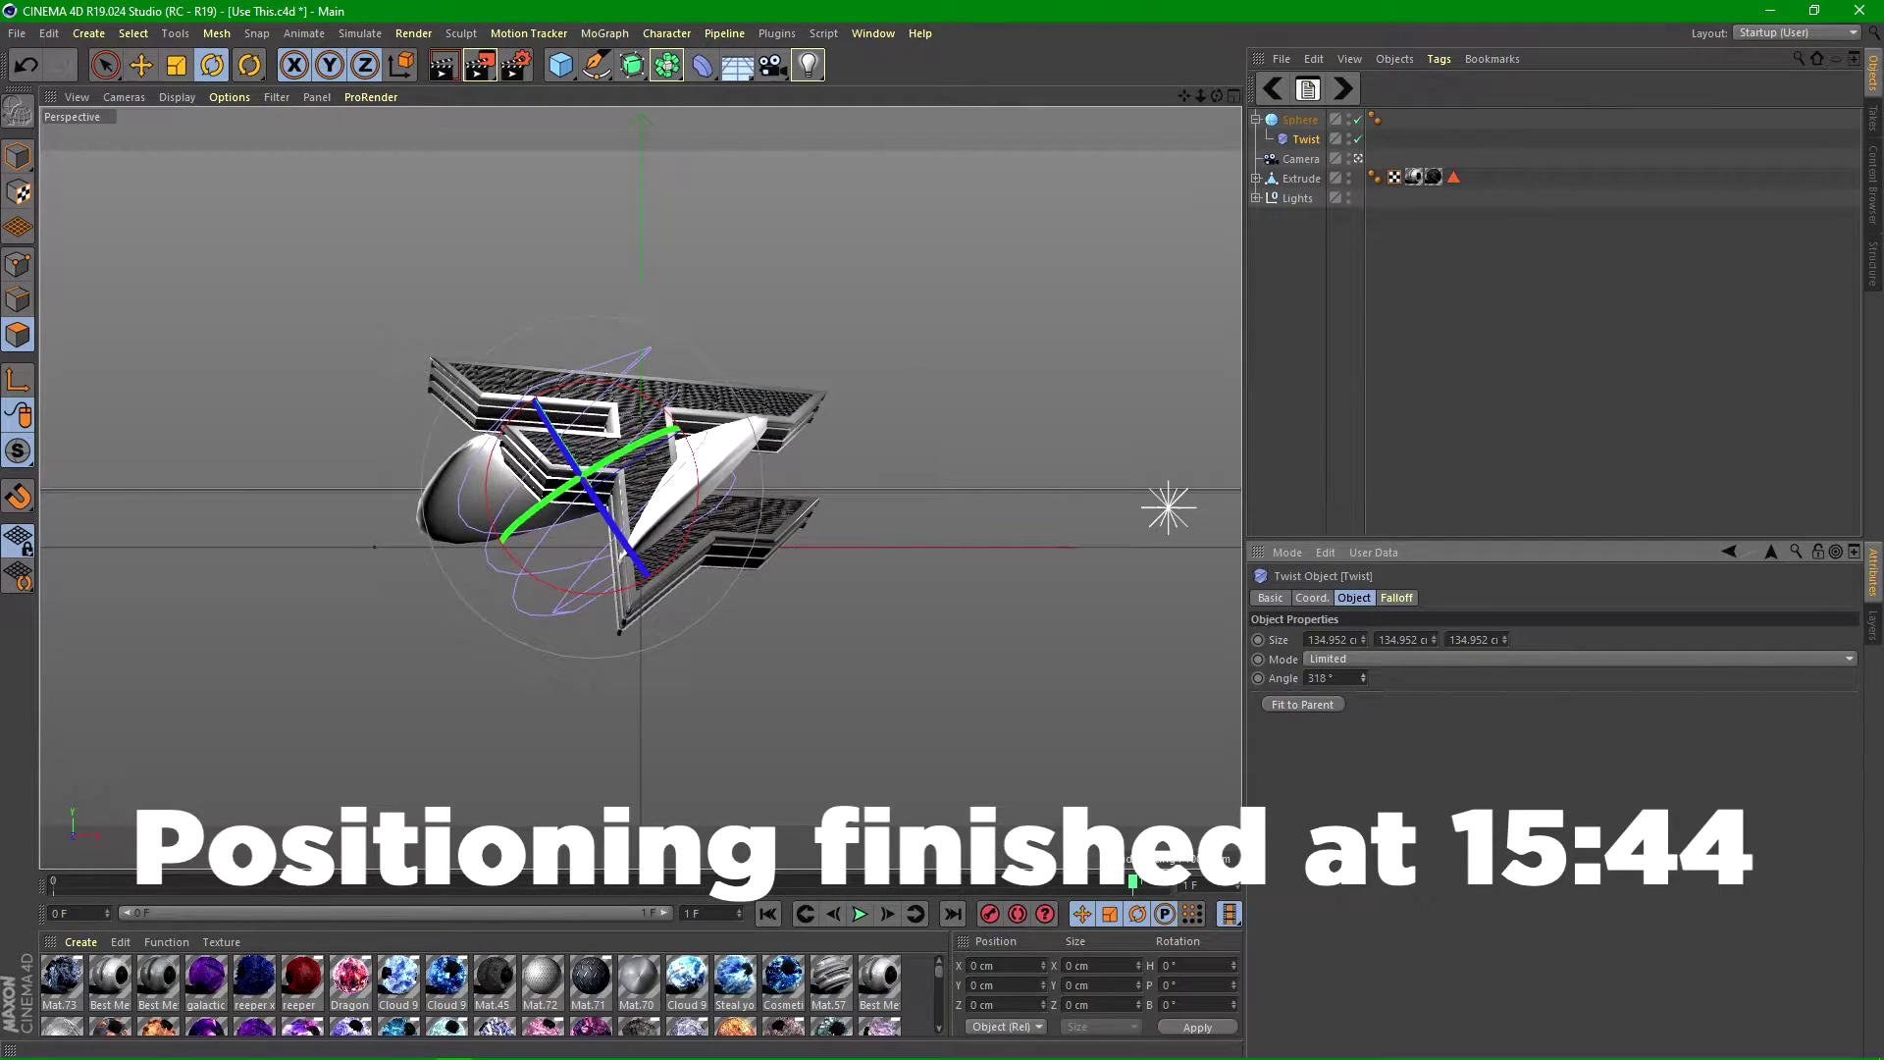
{"action": "left_click", "coordinate": [1381, 393]}
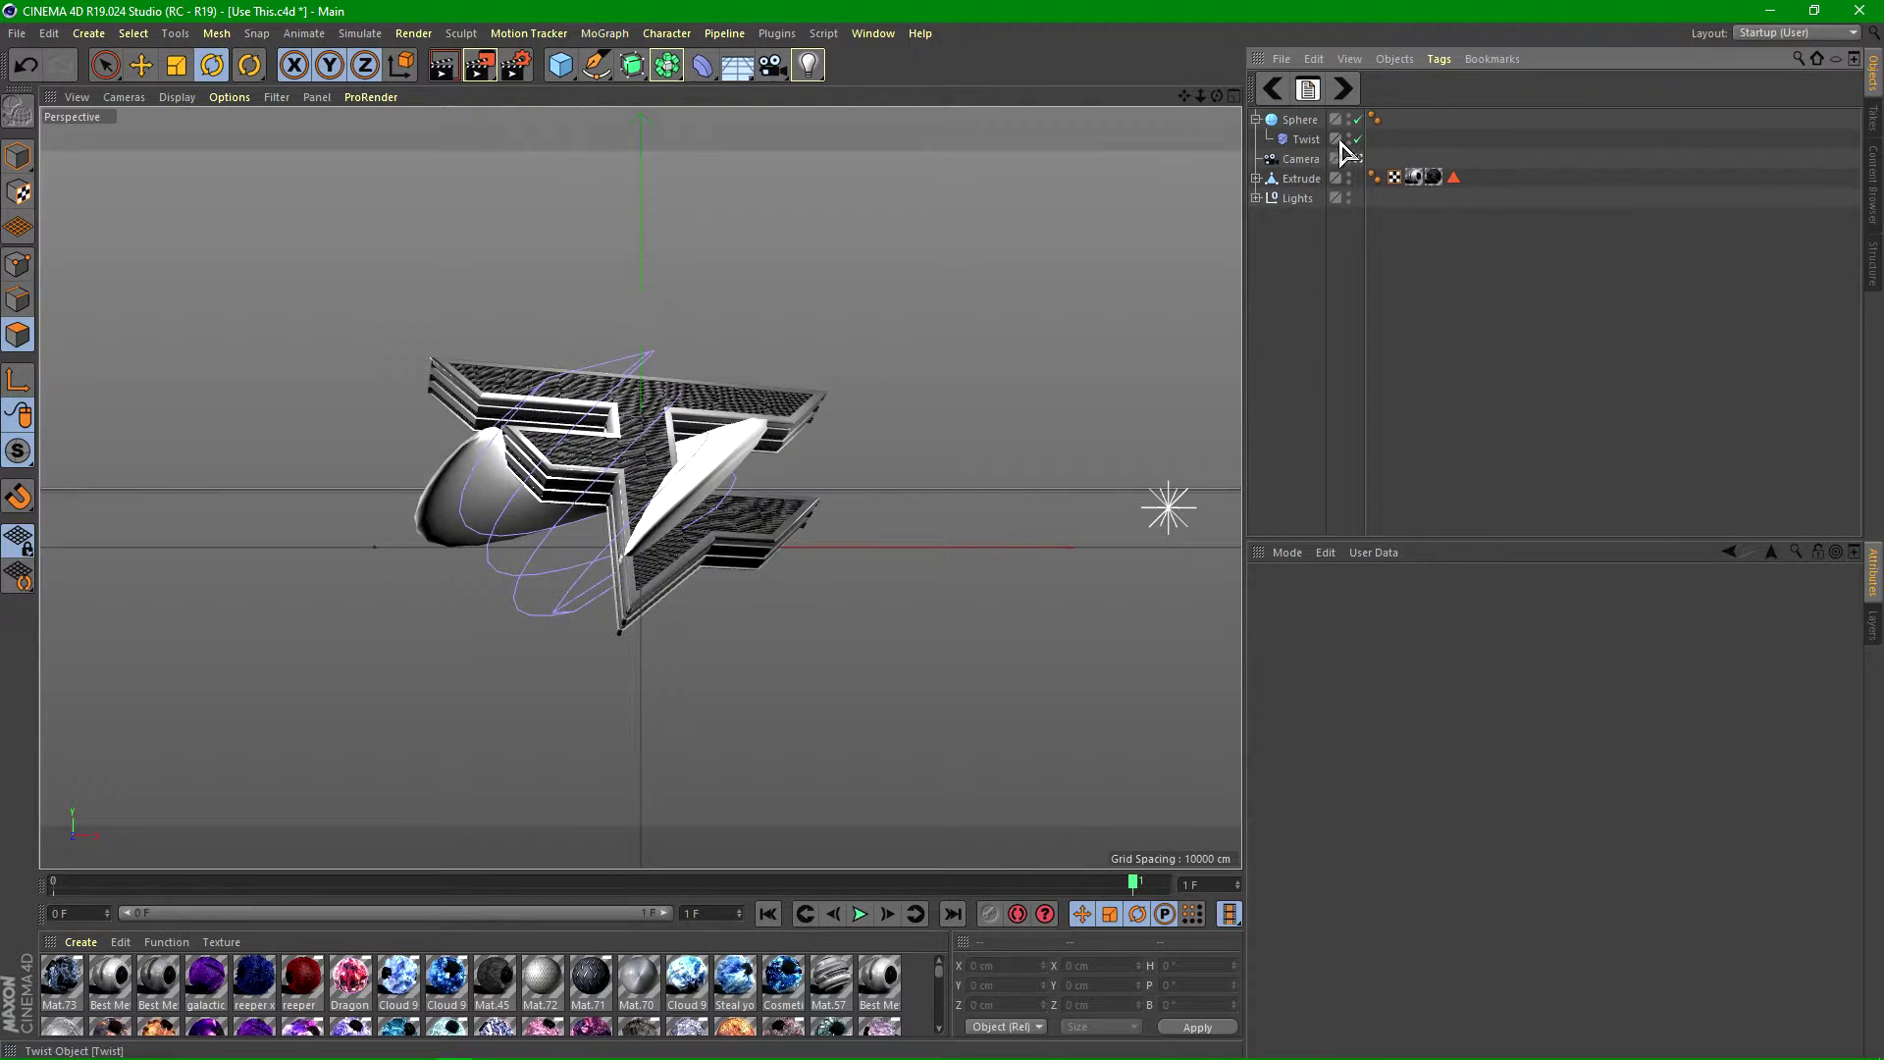
{"action": "left_click", "coordinate": [1307, 139]}
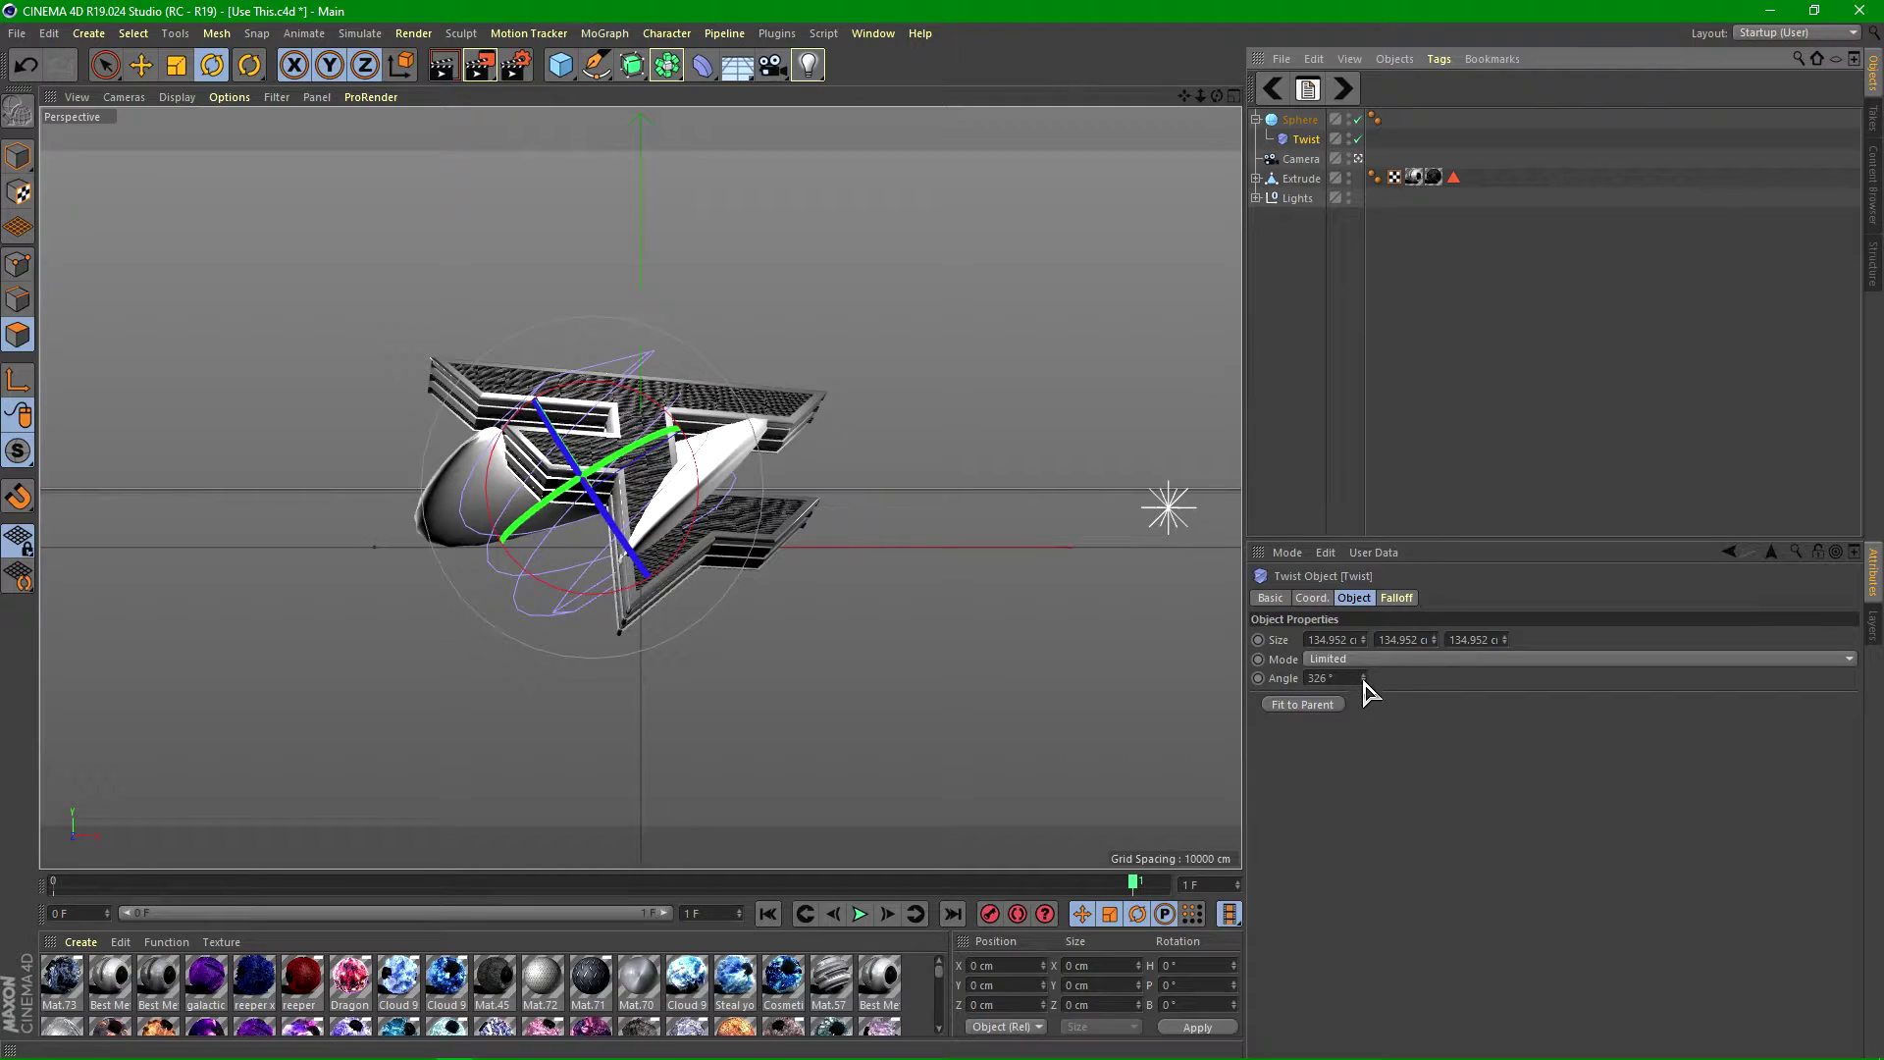
{"action": "left_click_drag", "start_coordinate": [1361, 678], "coordinate": [1460, 677]}
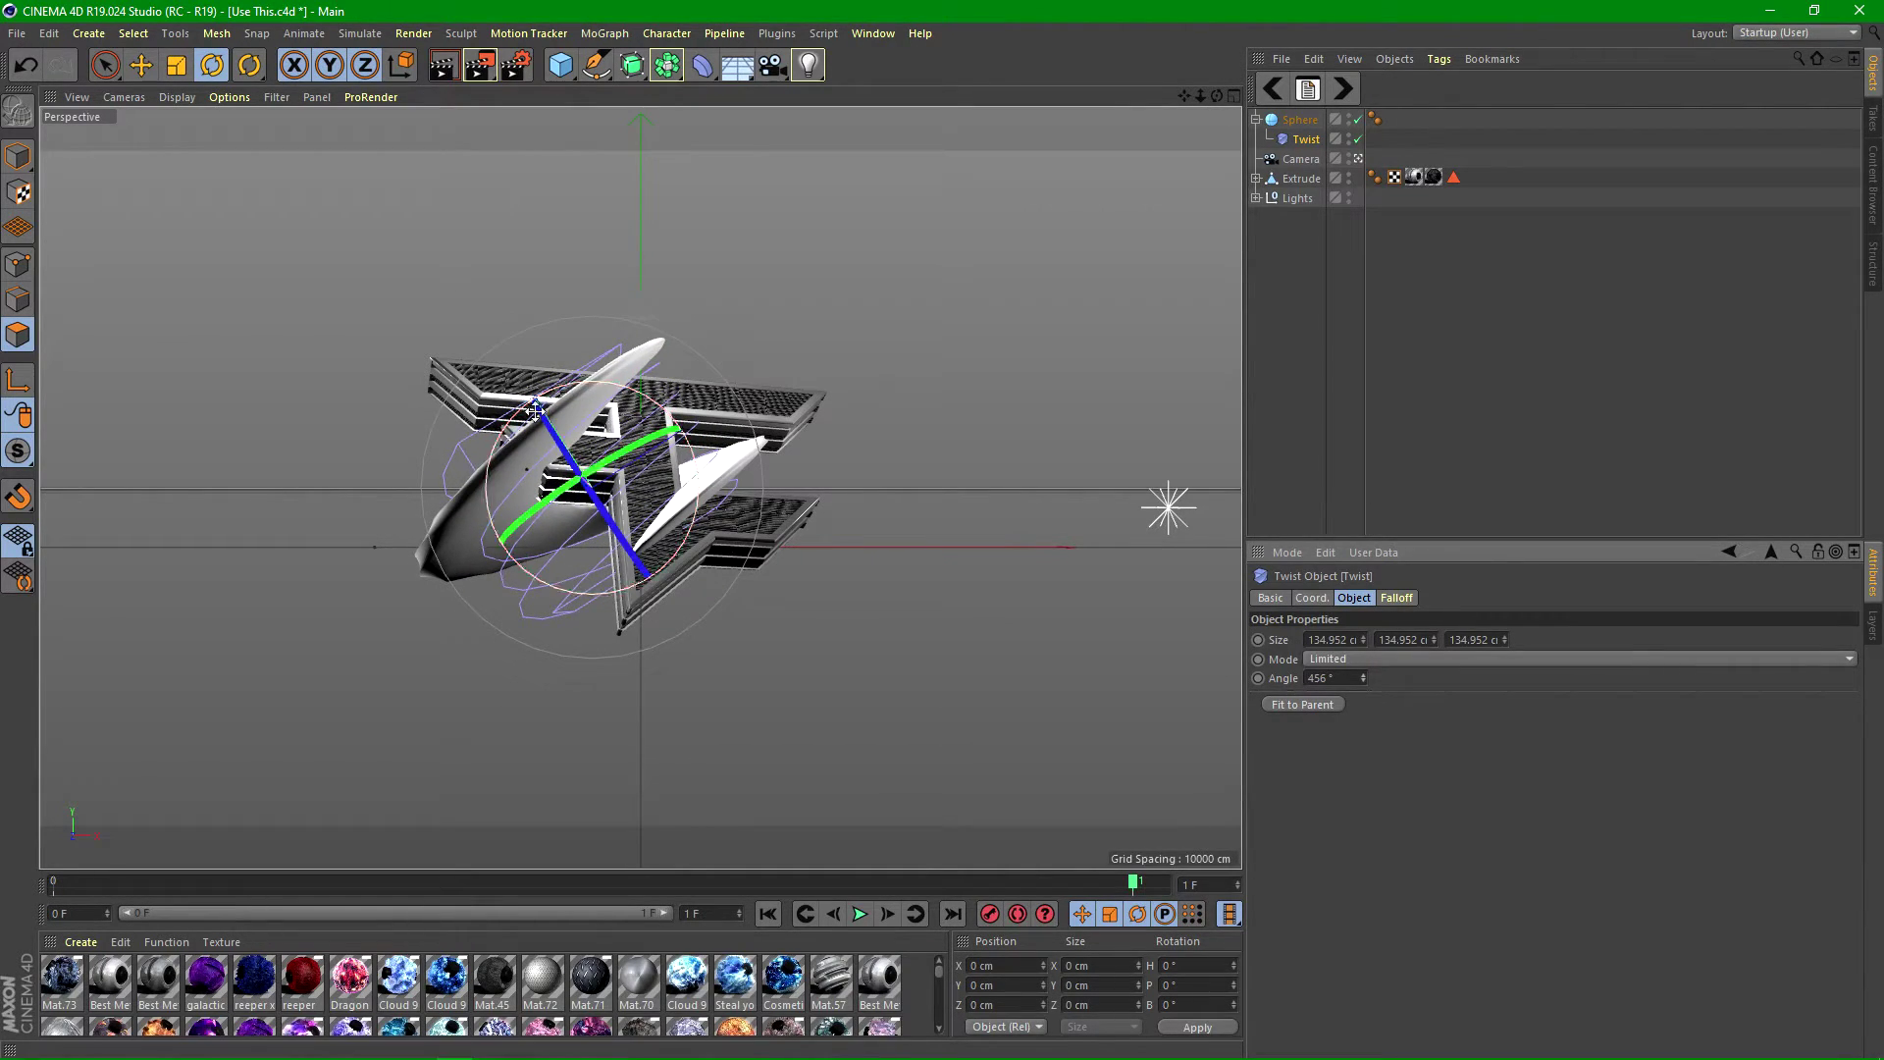
{"action": "left_click_drag", "start_coordinate": [1361, 677], "coordinate": [1303, 677]}
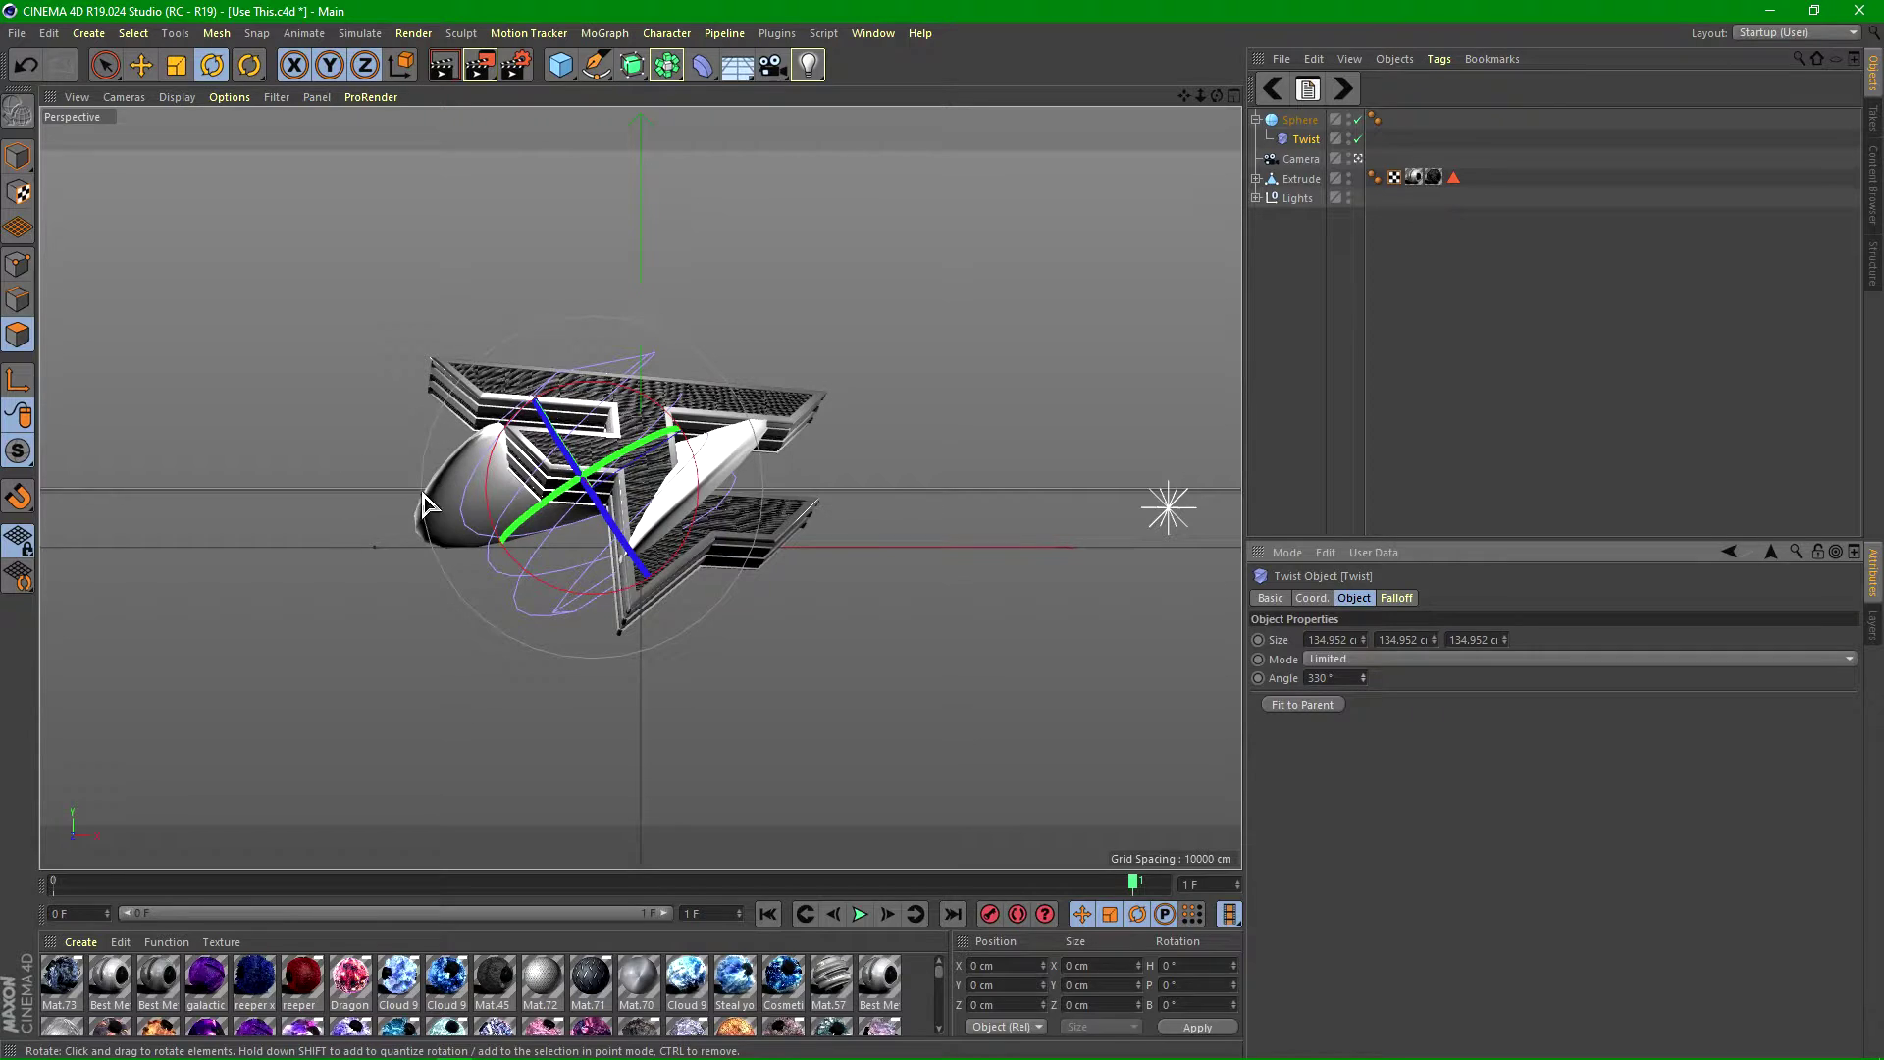
{"action": "left_click", "coordinate": [1310, 355]}
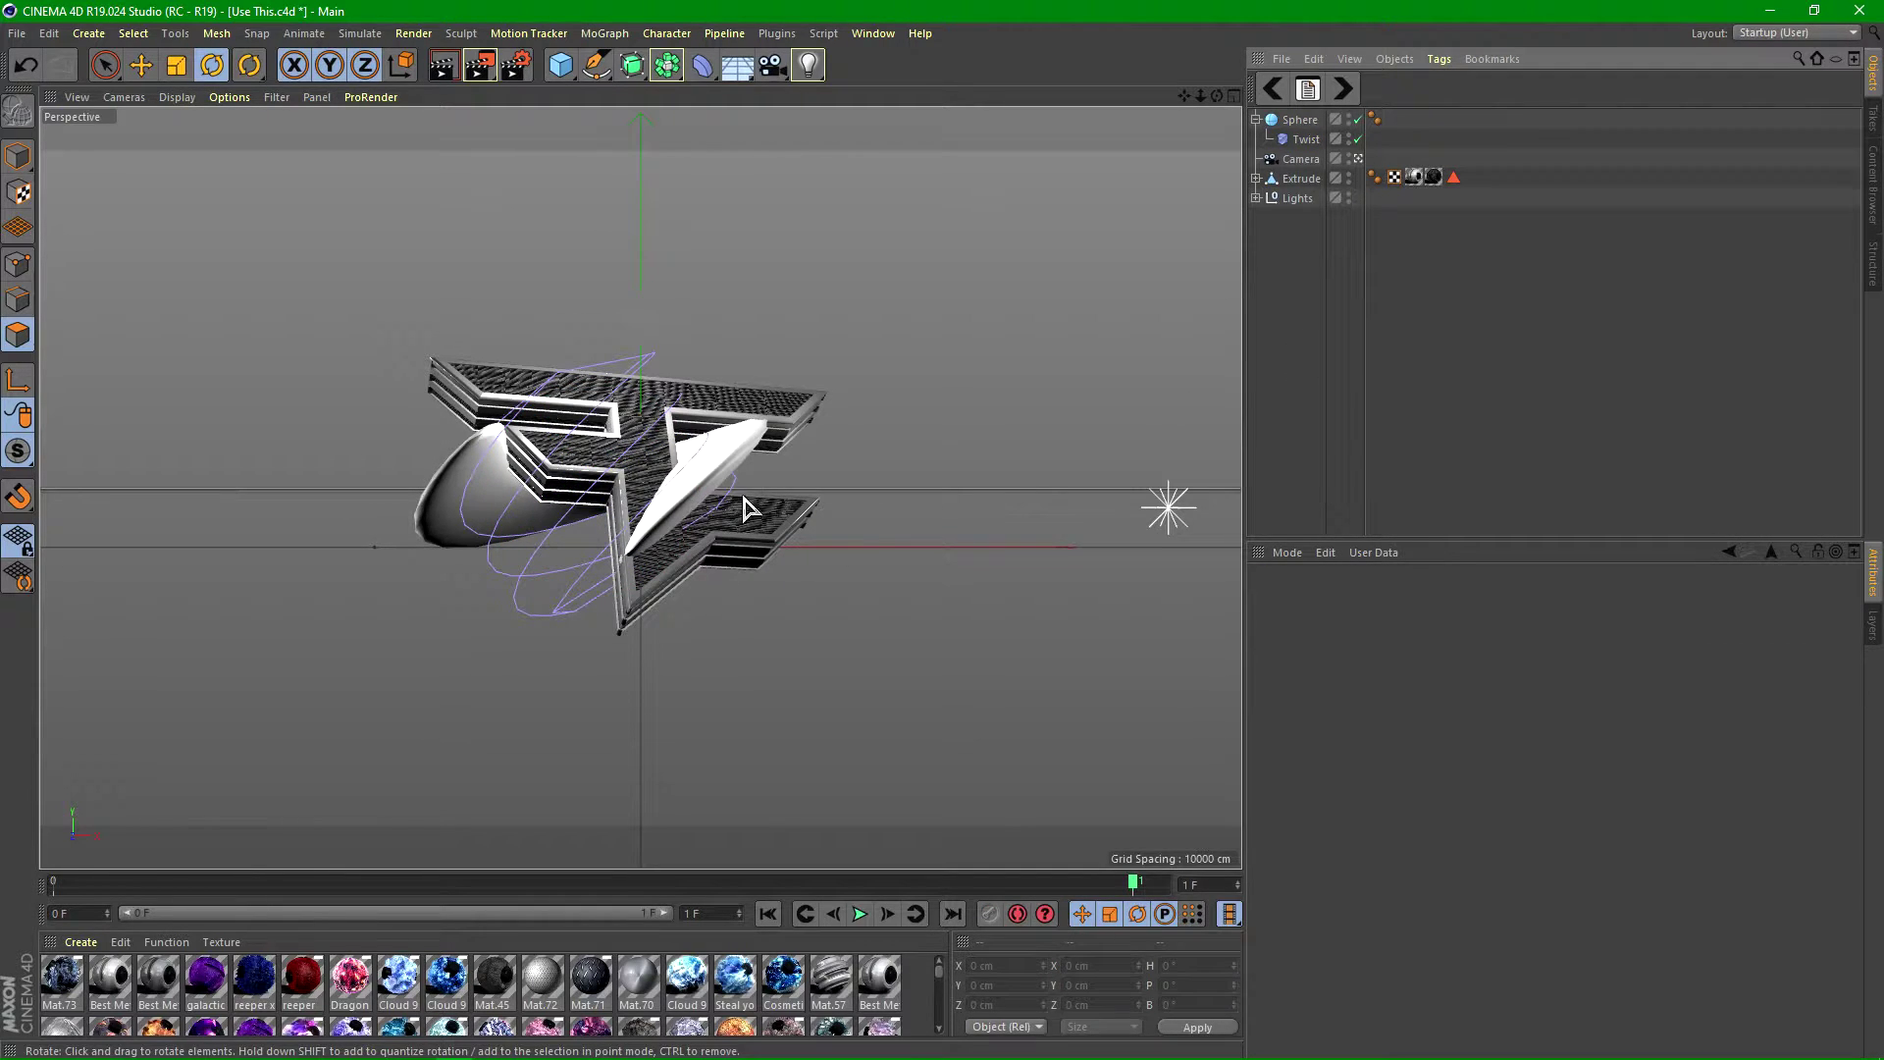
- Scale the twisted sphere down slightly so it sits closer around the logo, undoing the unwanted scale attempts
{"action": "left_click", "coordinate": [1299, 120]}
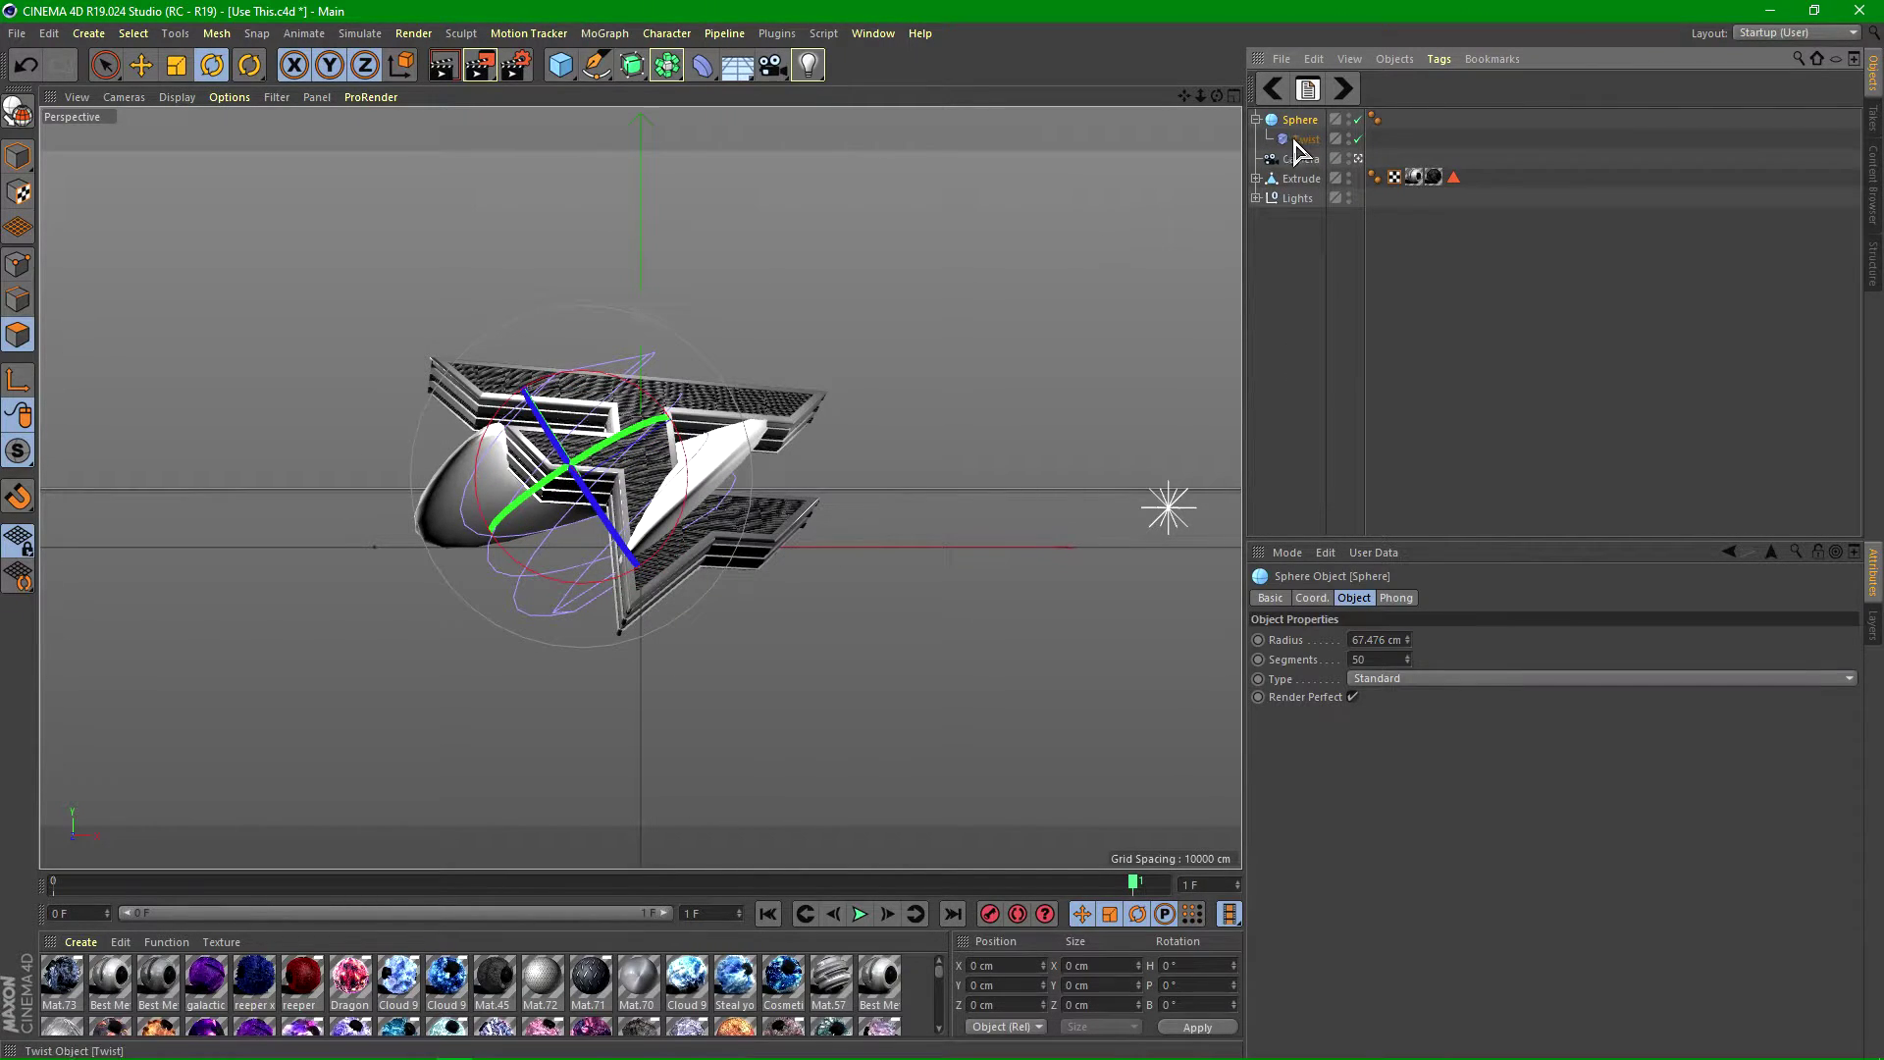
{"action": "left_click", "coordinate": [176, 66]}
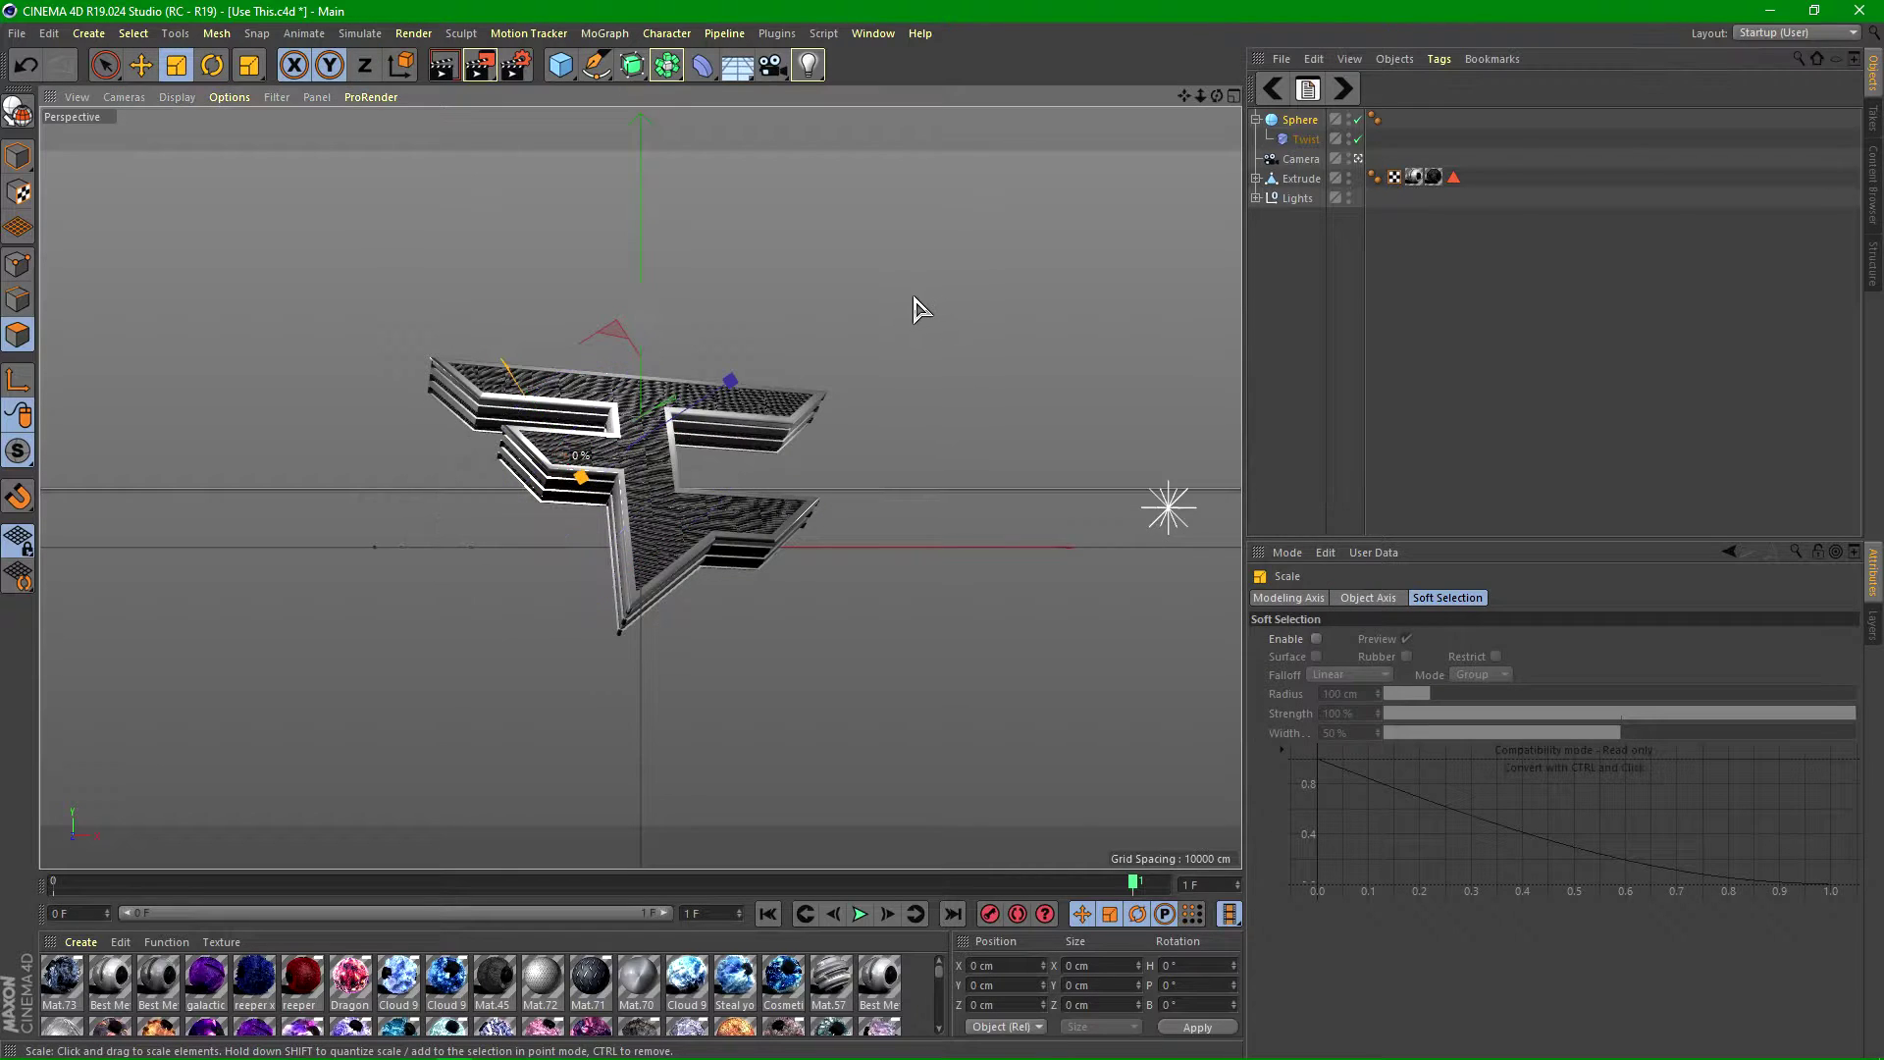
{"action": "key", "text": "ctrl+z"}
{"action": "left_click_drag", "start_coordinate": [658, 265], "coordinate": [645, 267]}
{"action": "key", "text": "ctrl+z"}
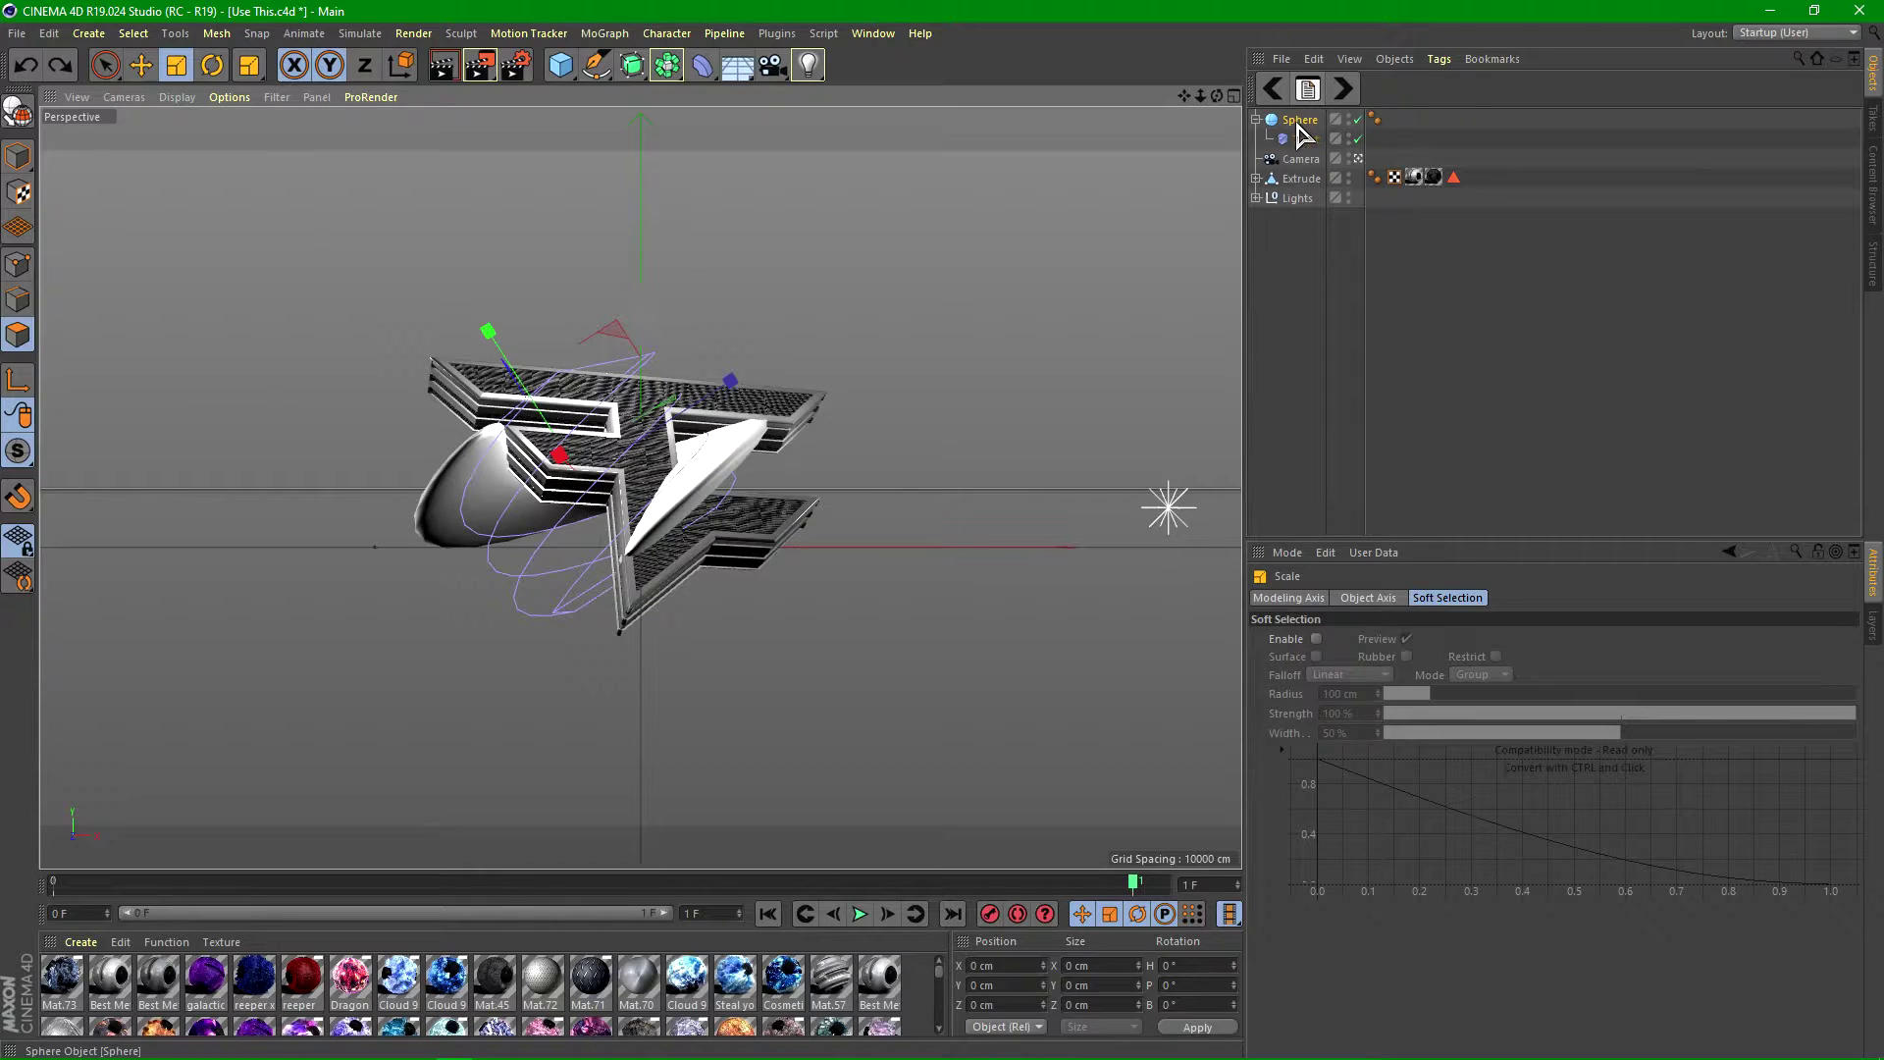
{"action": "left_click_drag", "start_coordinate": [625, 351], "coordinate": [444, 520]}
{"action": "key", "text": "ctrl+z"}
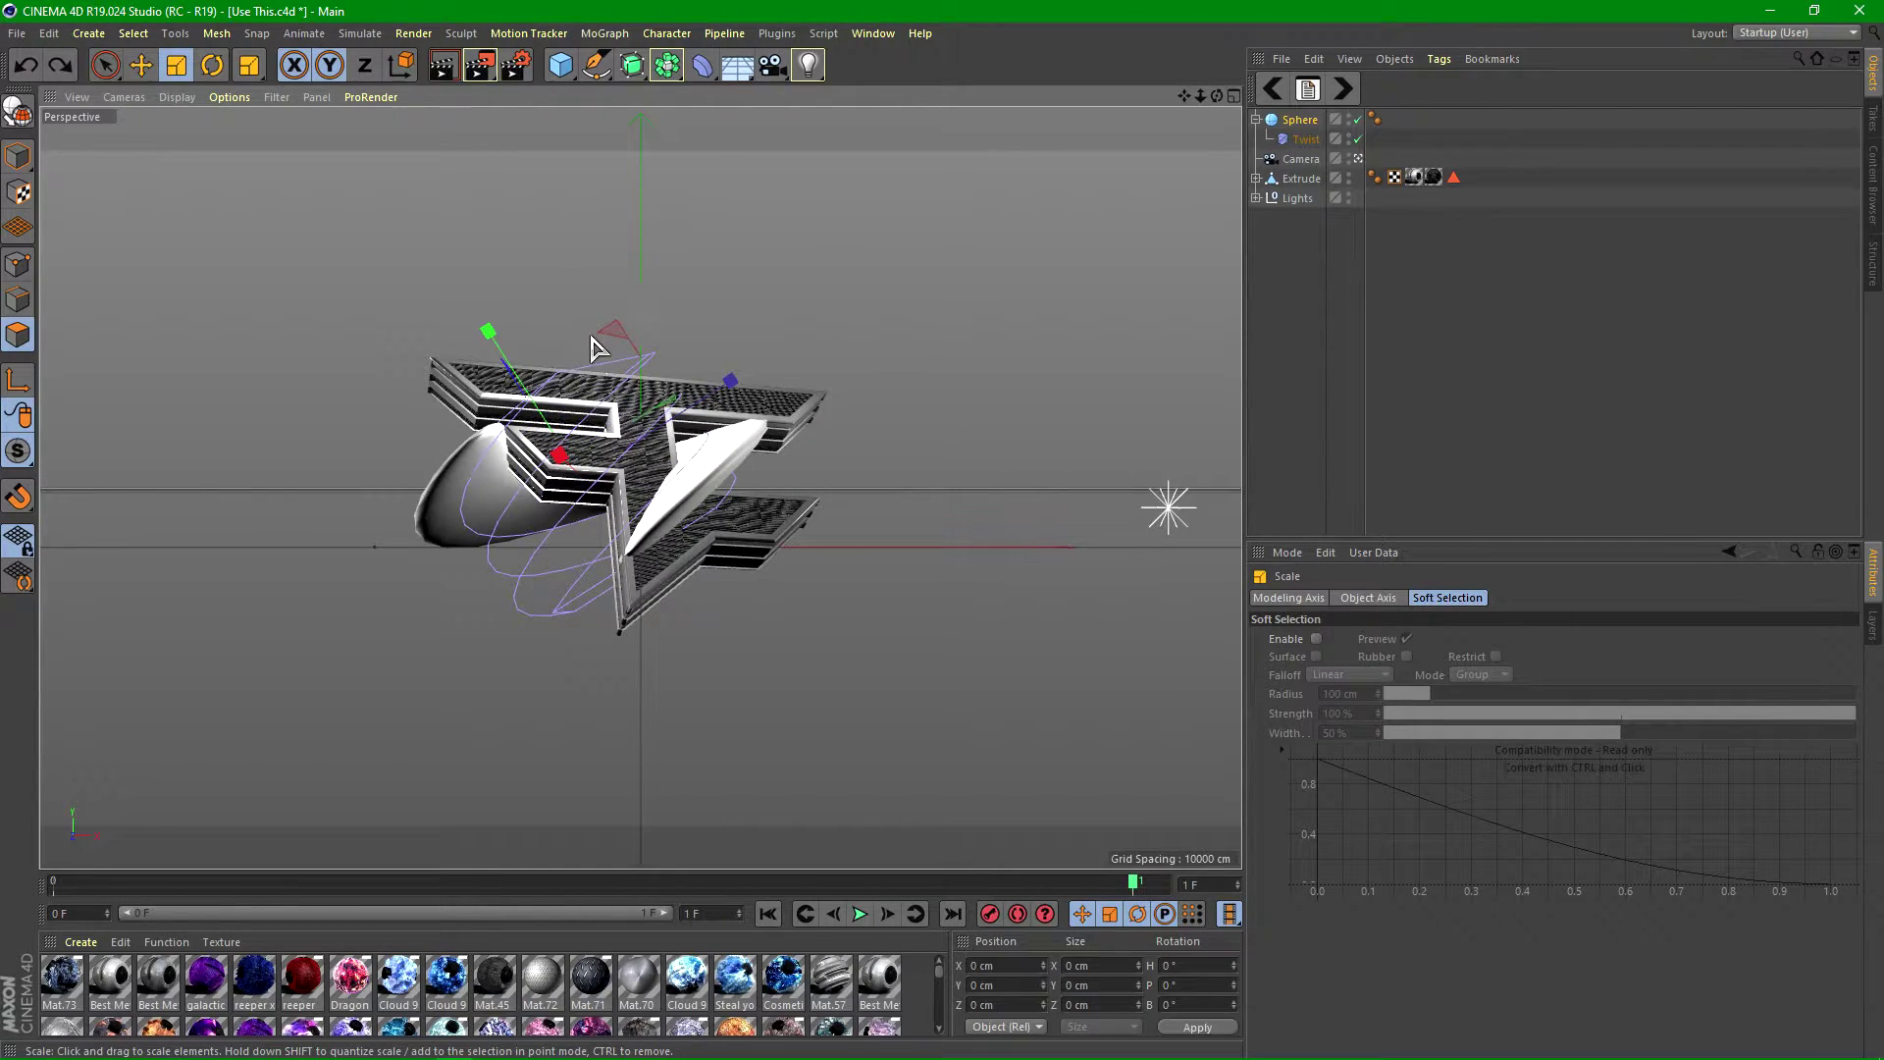
{"action": "left_click_drag", "start_coordinate": [610, 336], "coordinate": [516, 423]}
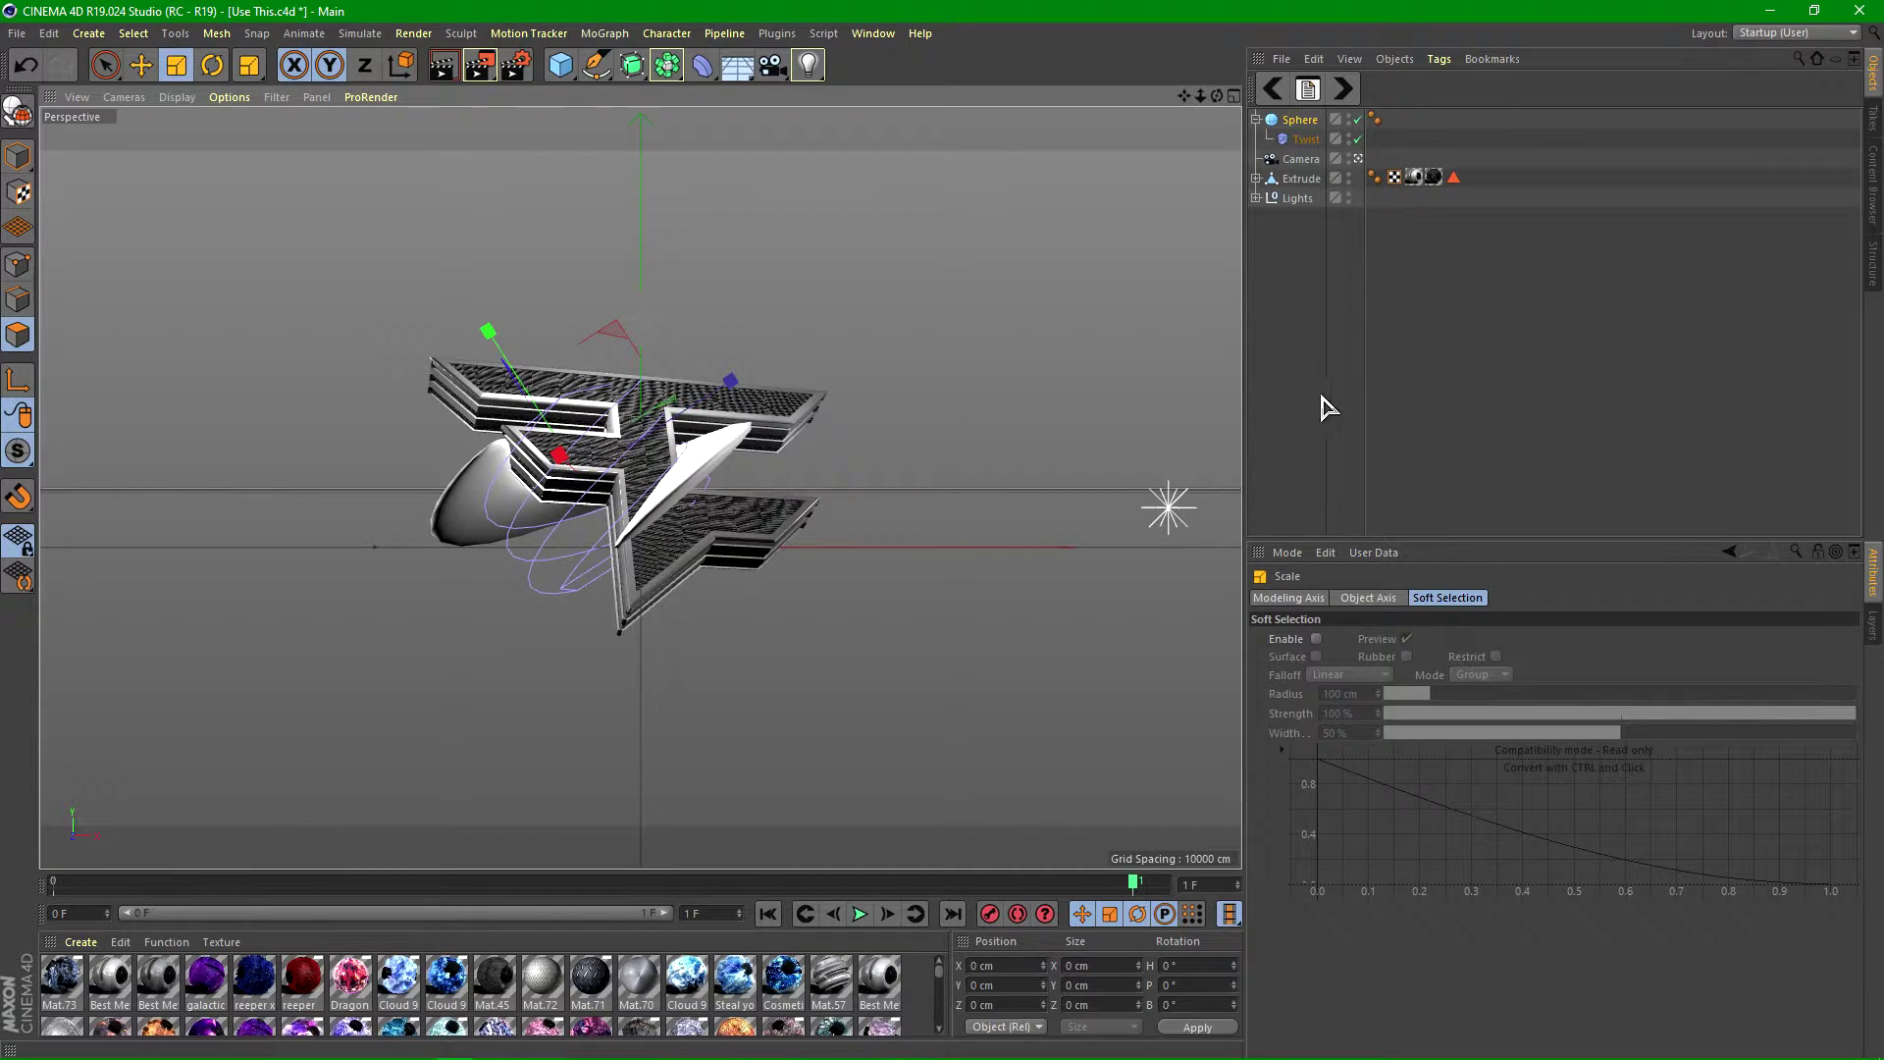
{"action": "left_click", "coordinate": [1342, 362]}
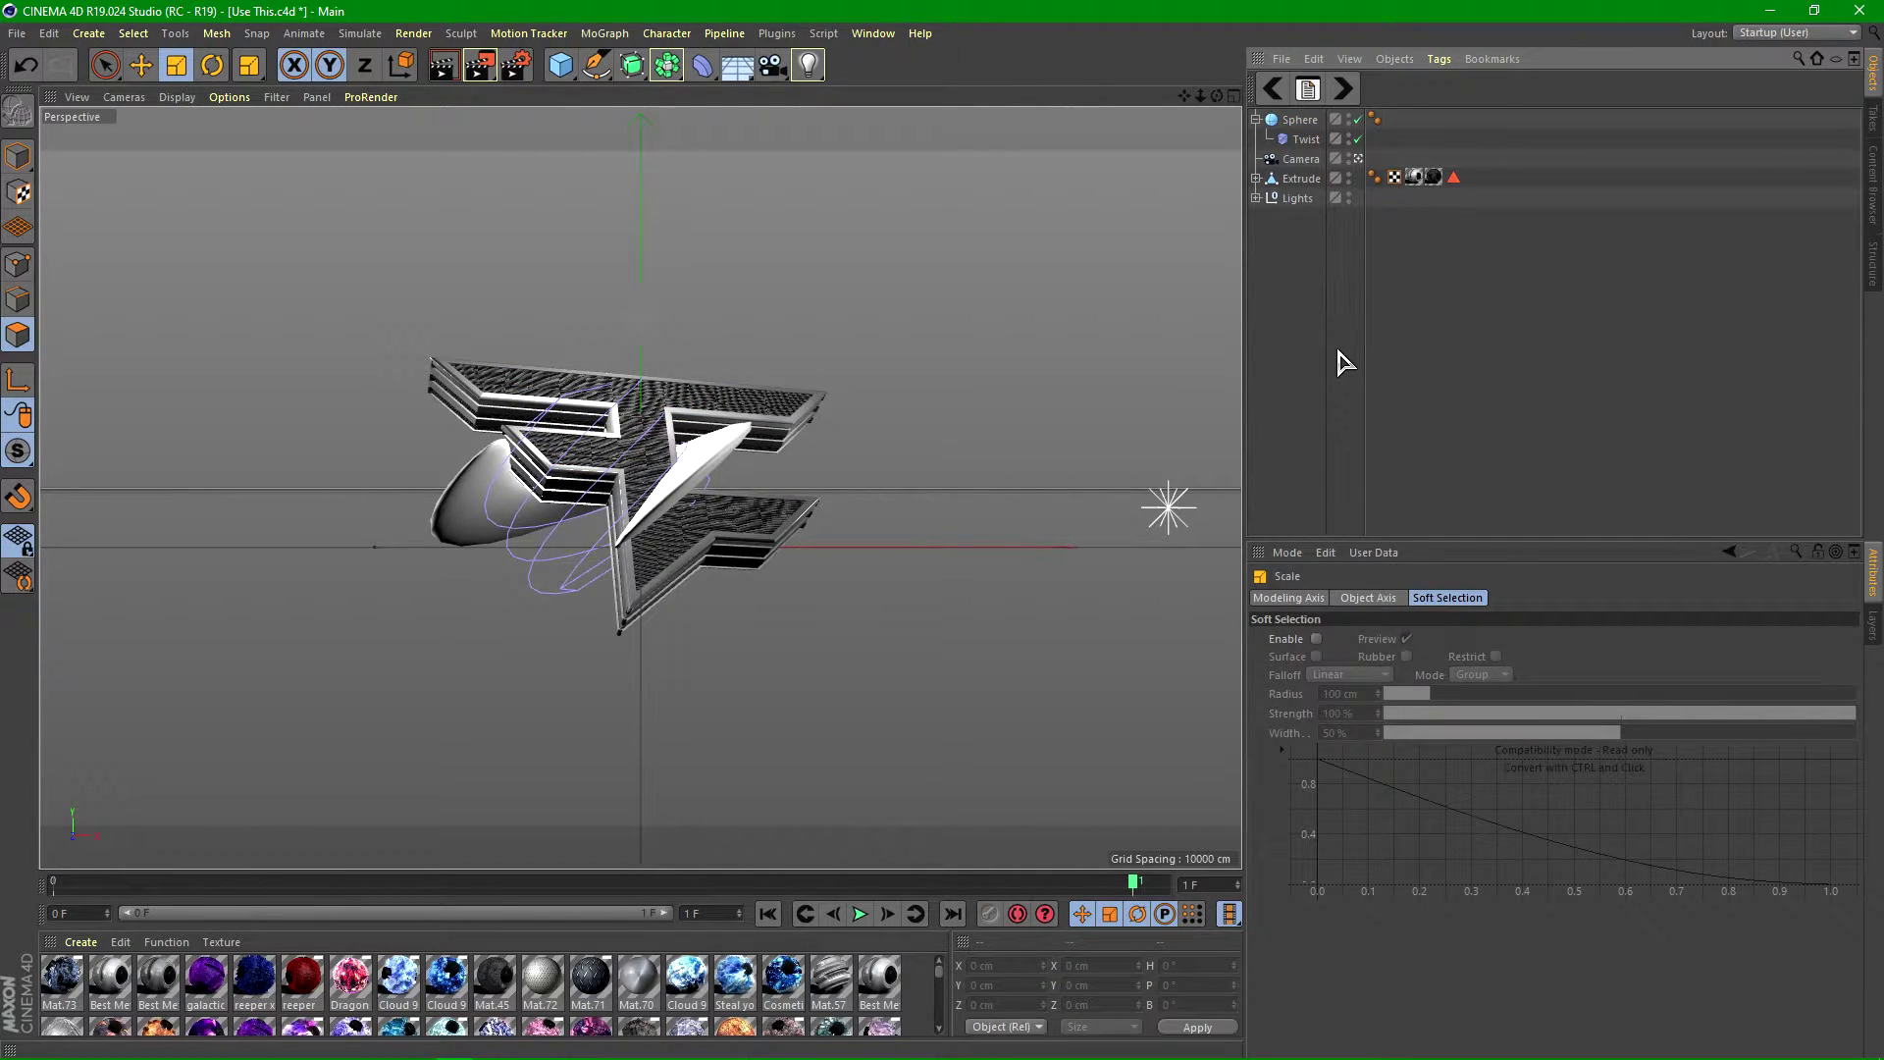
- Check the sphere in Obey Umami Style.c4d, and apply material Mat.64 to the twisted sphere in Use This.c4d
{"action": "left_click", "coordinate": [1346, 91]}
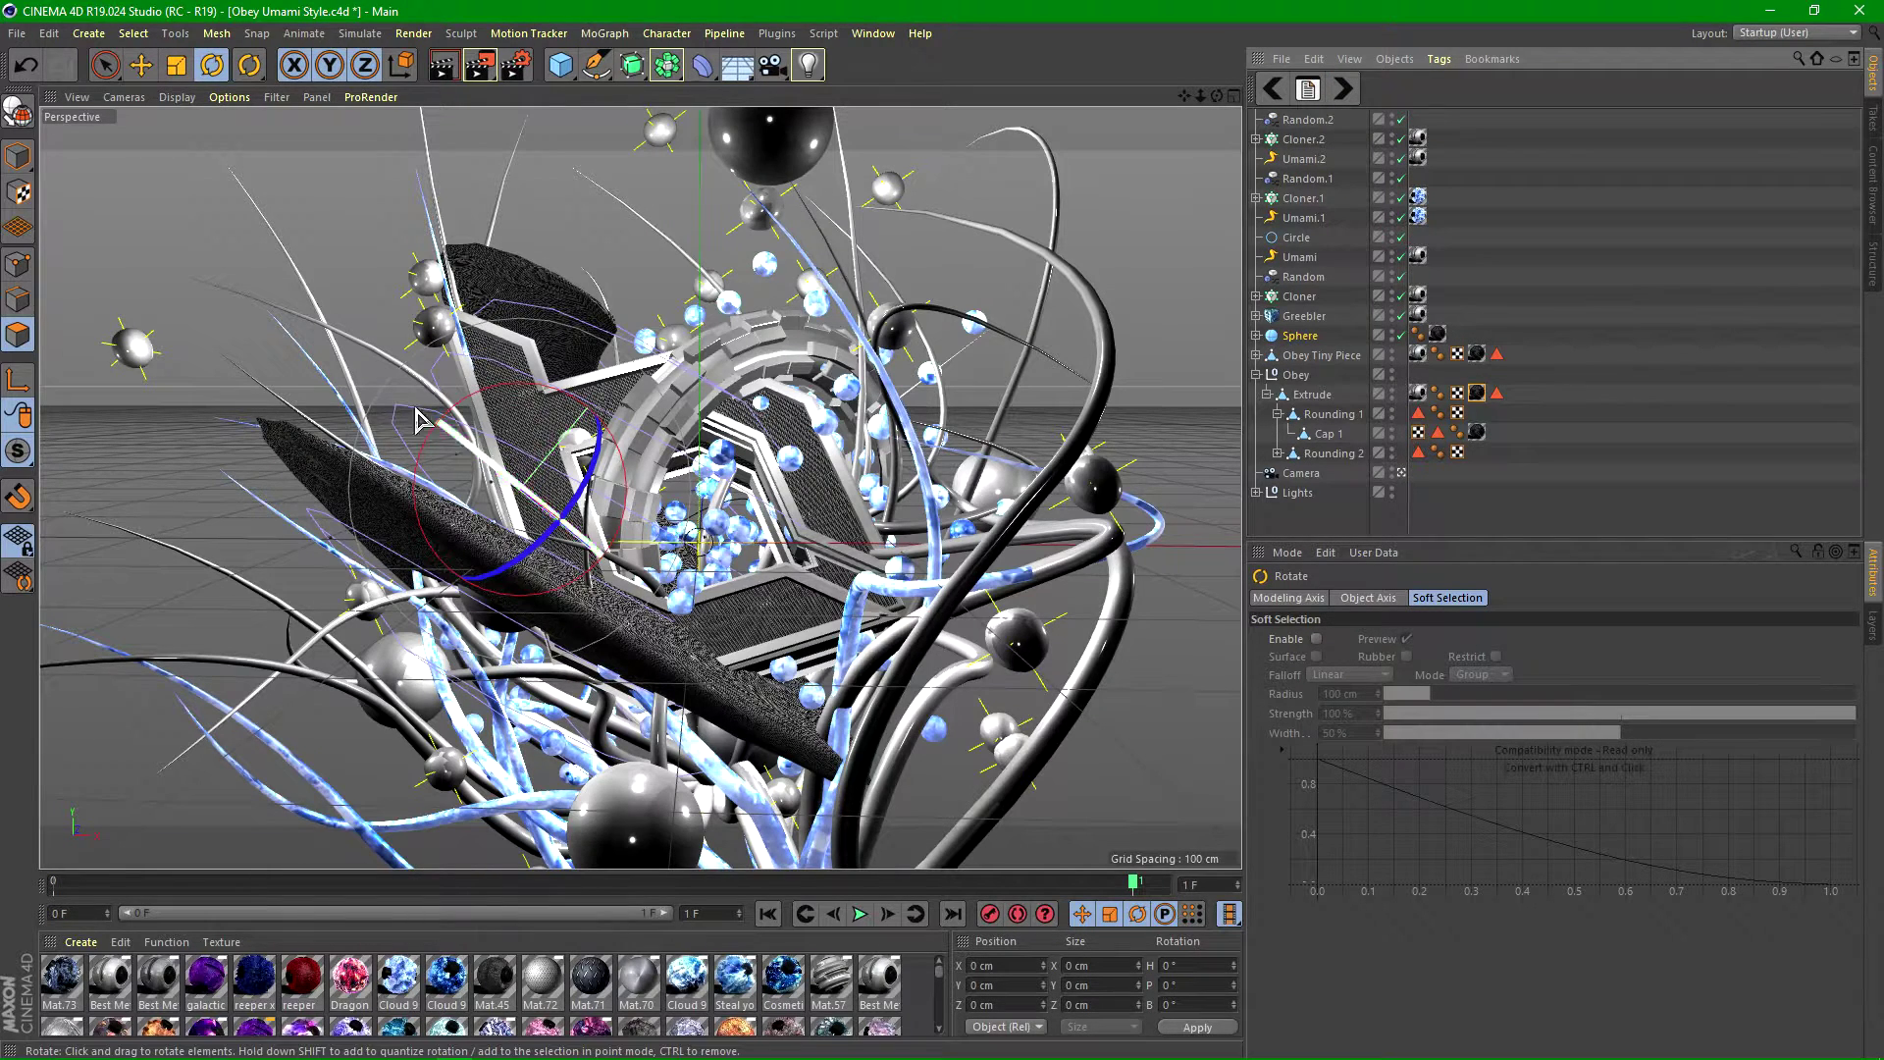
{"action": "left_click", "coordinate": [1273, 88]}
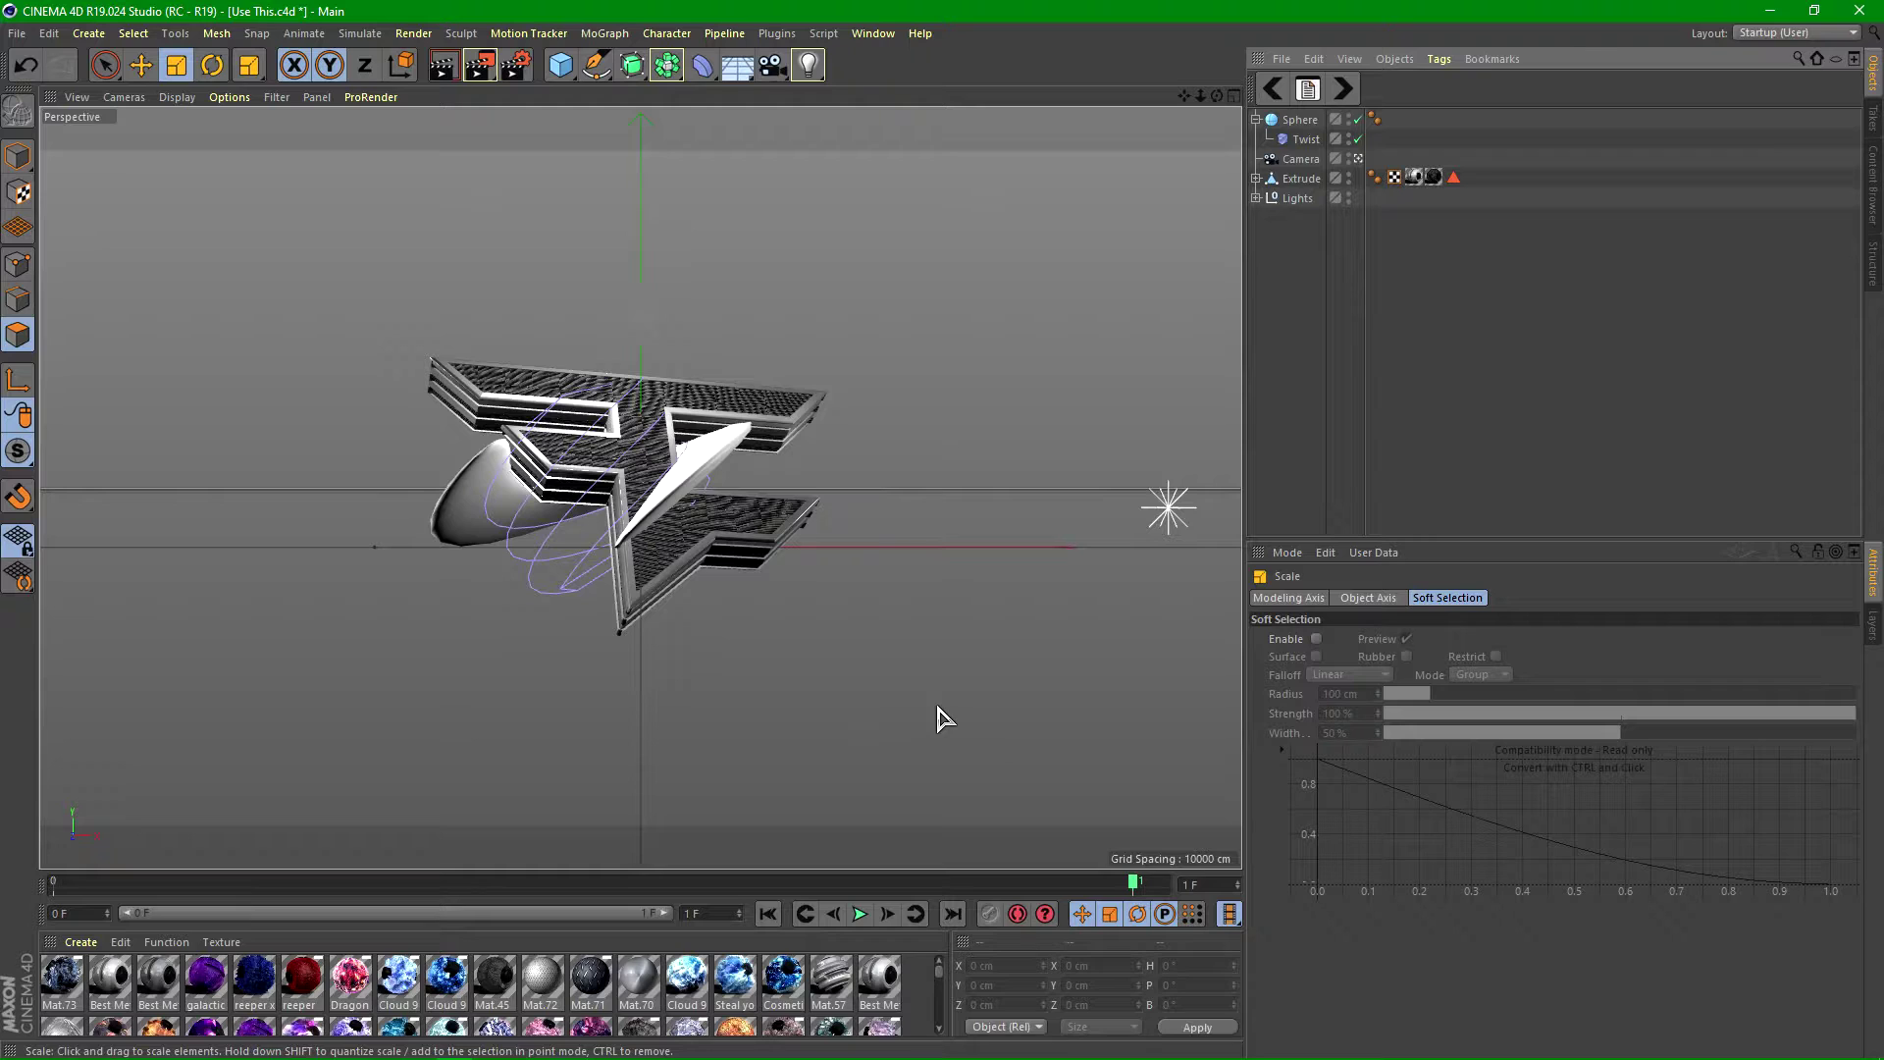
{"action": "left_click_drag", "start_coordinate": [917, 871], "coordinate": [927, 548]}
{"action": "left_click_drag", "start_coordinate": [831, 793], "coordinate": [1349, 209]}
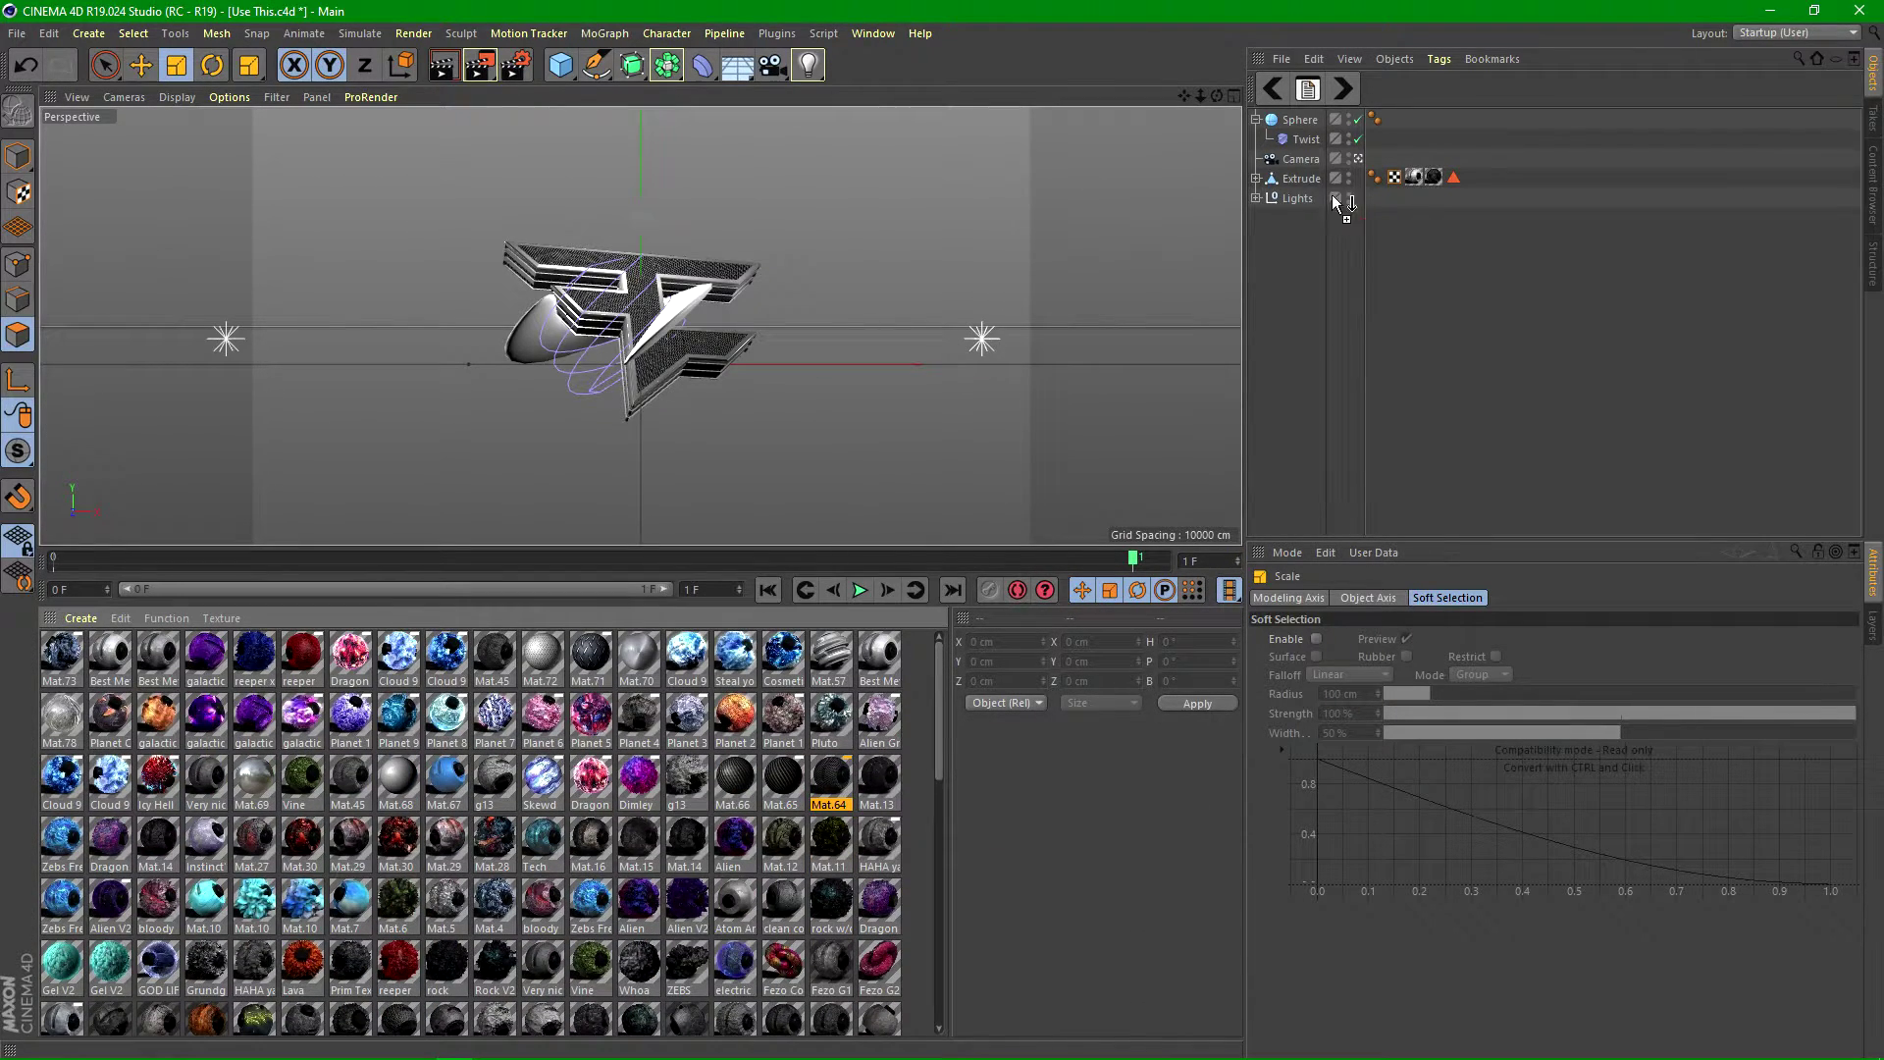
{"action": "left_click_drag", "start_coordinate": [1296, 122], "coordinate": [1297, 122]}
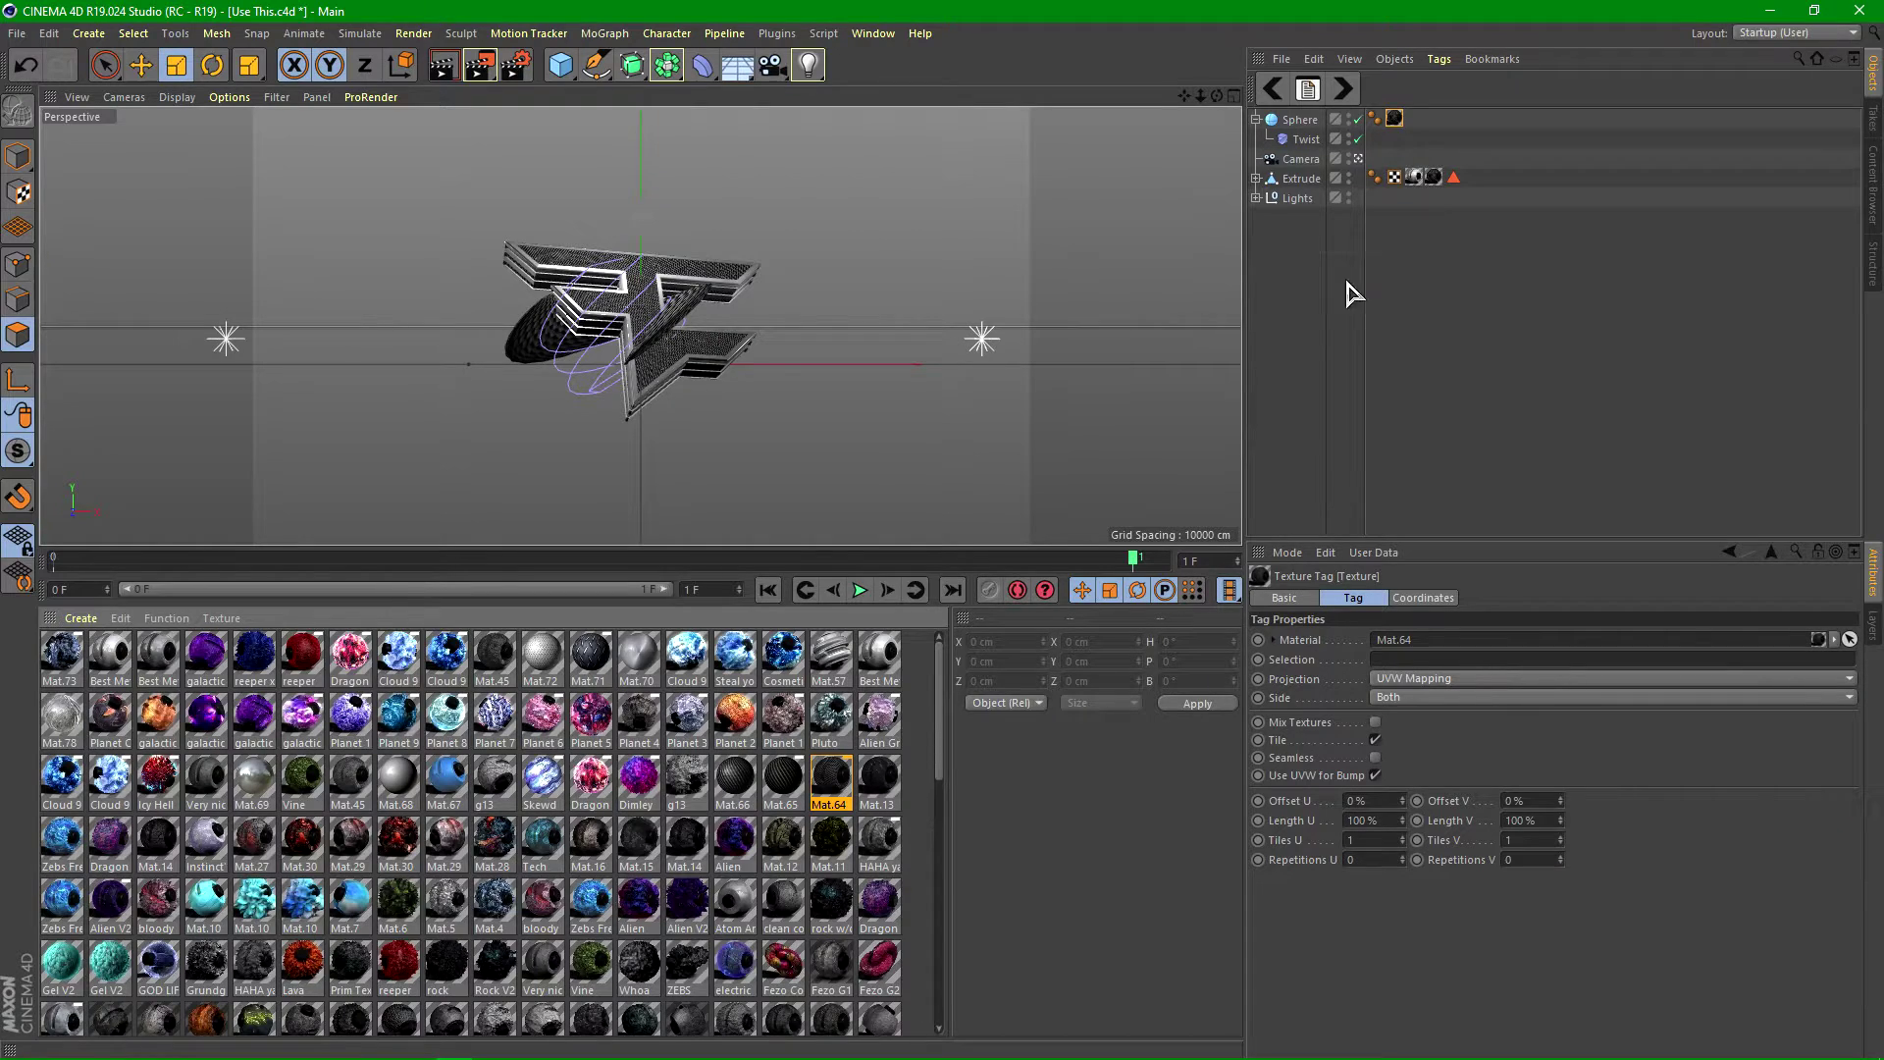
- Set the twisted sphere's texture to seamless Cubic projection with Length U and Length V at 10%
{"action": "left_click", "coordinate": [1416, 687]}
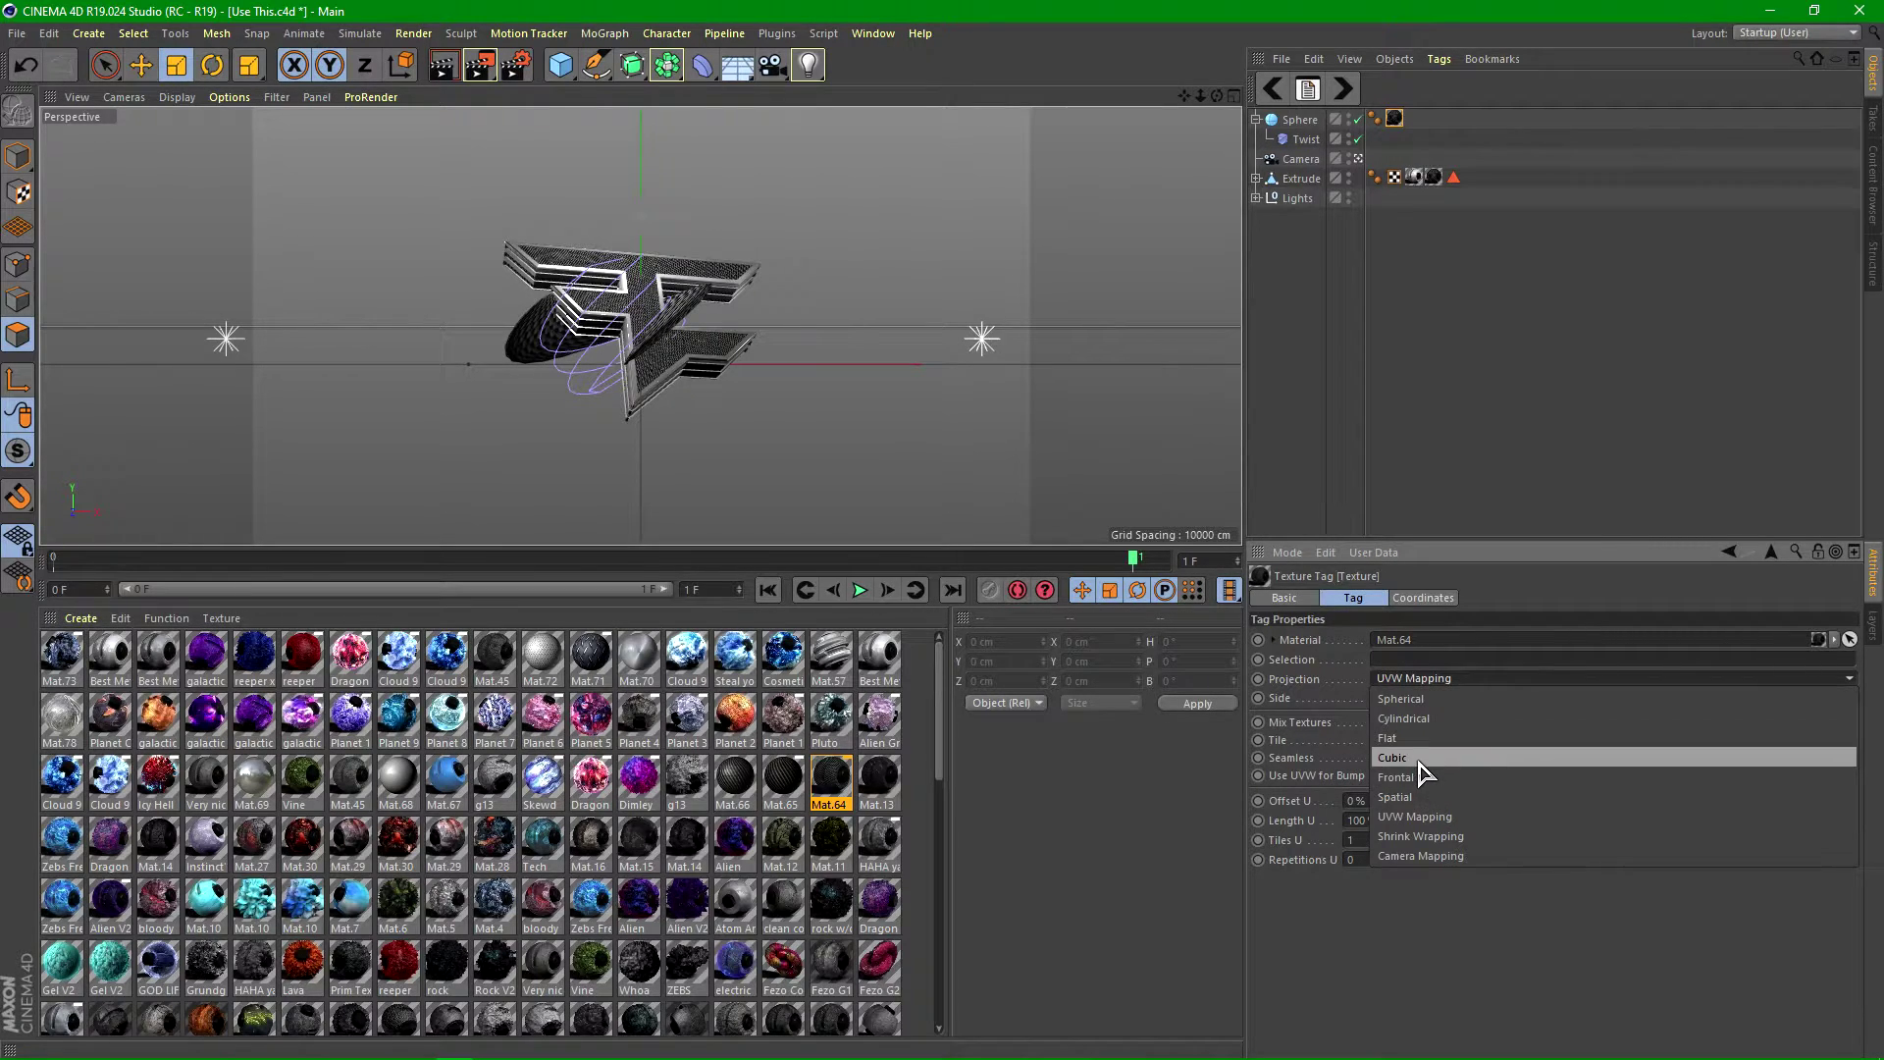
{"action": "left_click", "coordinate": [1421, 770]}
{"action": "left_click", "coordinate": [1374, 758]}
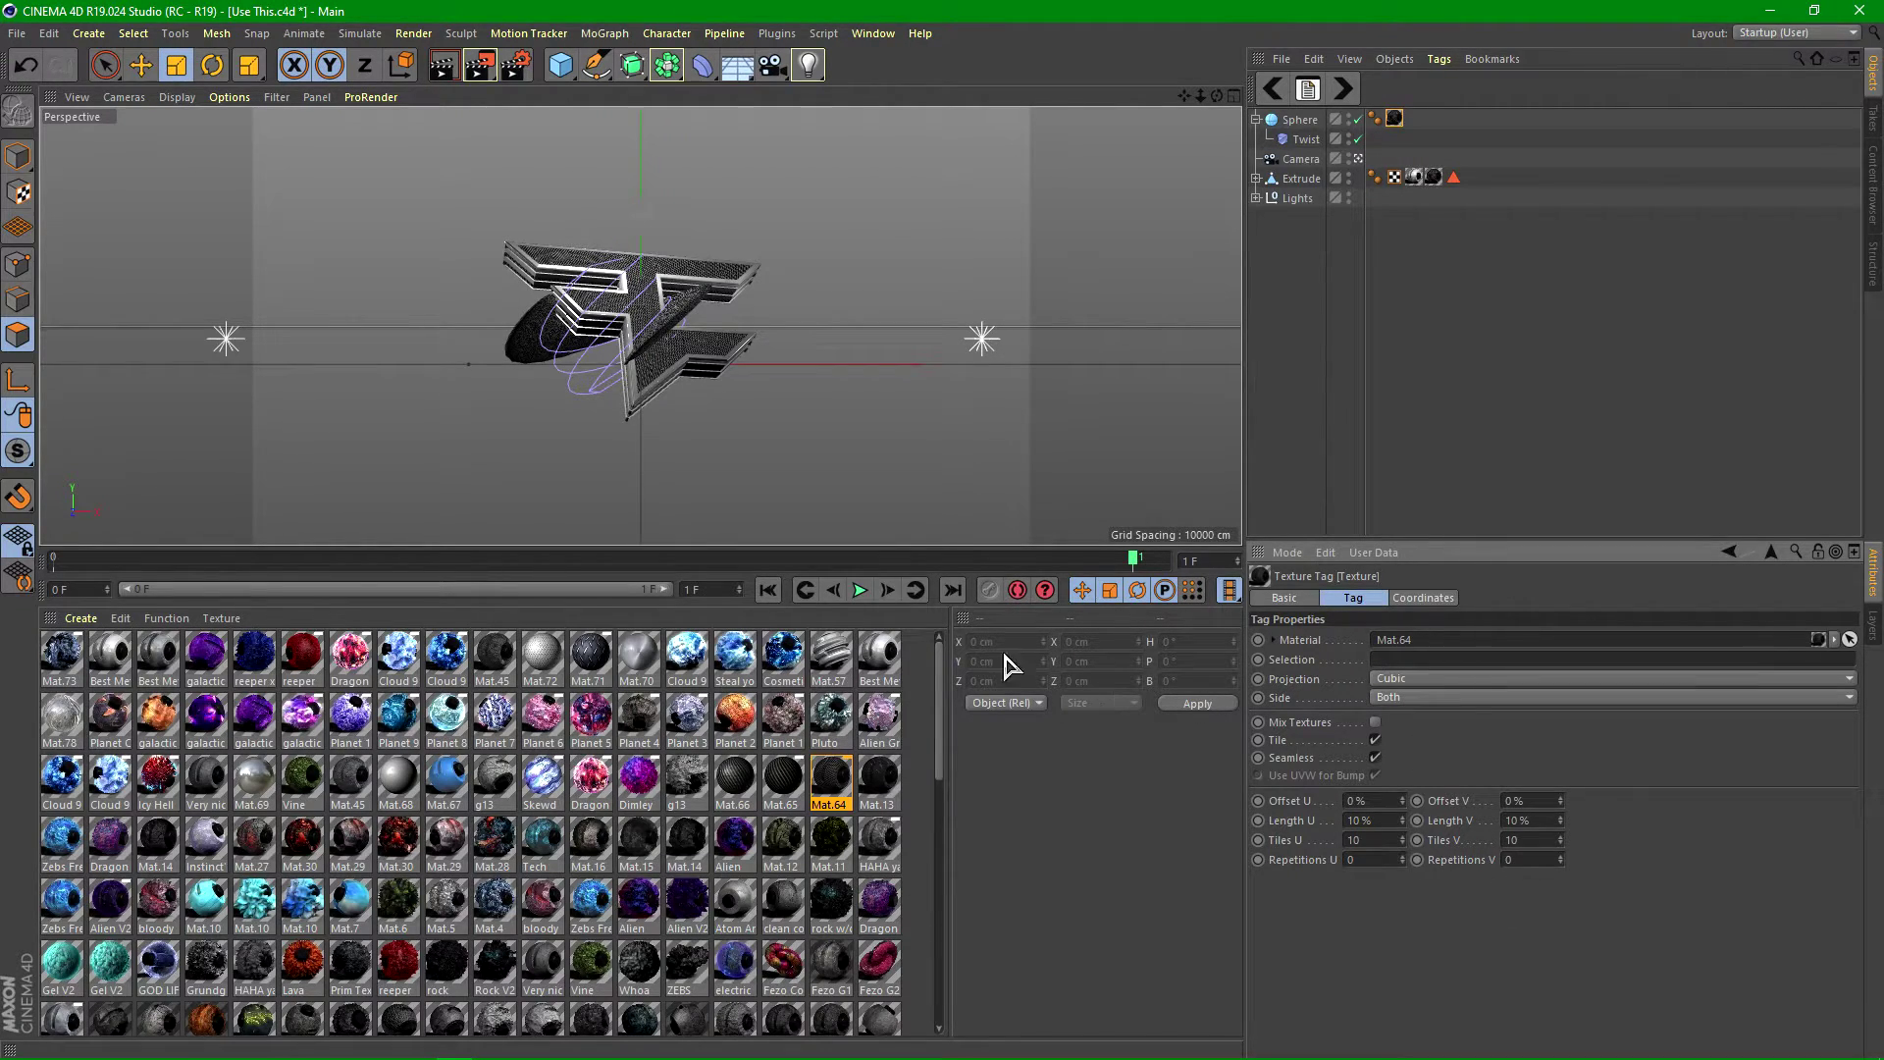
{"action": "left_click_drag", "start_coordinate": [871, 547], "coordinate": [871, 871]}
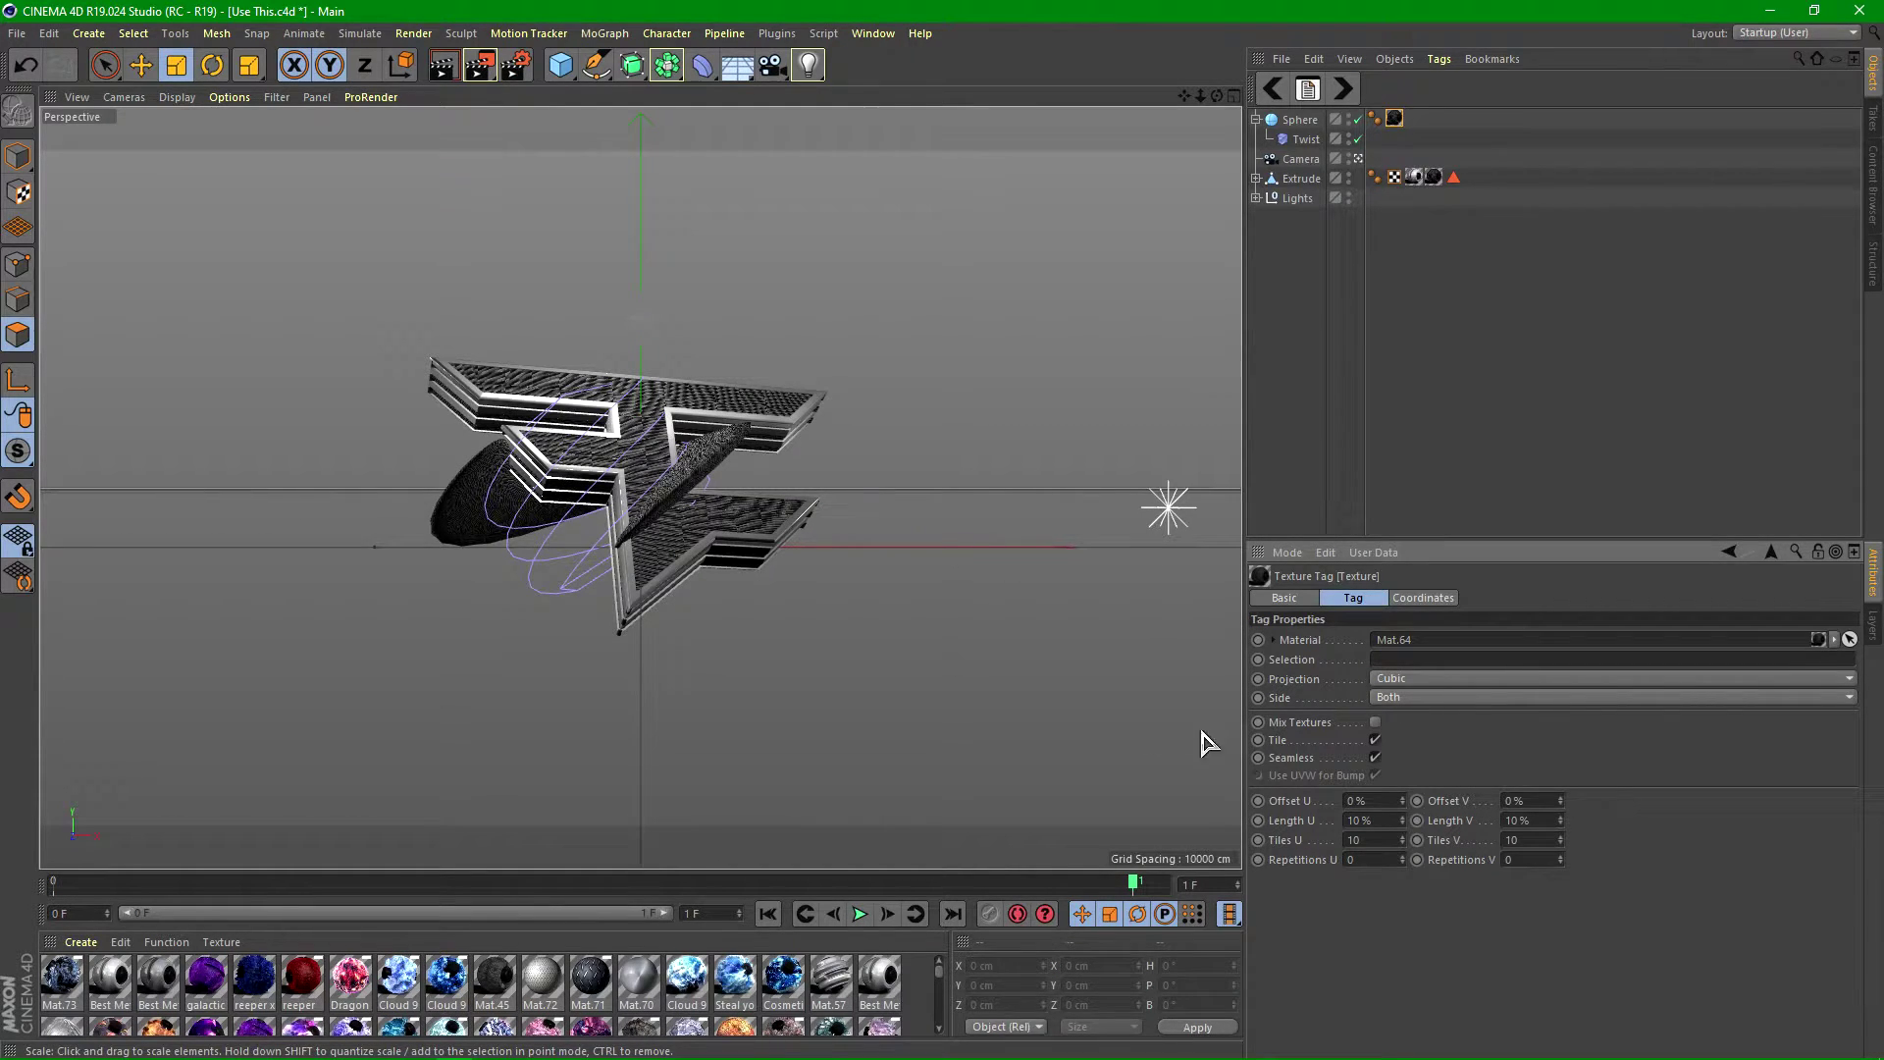
- Try other Length U values for the twisted sphere's texture, and undo them
{"action": "left_click_drag", "start_coordinate": [1401, 820], "coordinate": [1403, 814]}
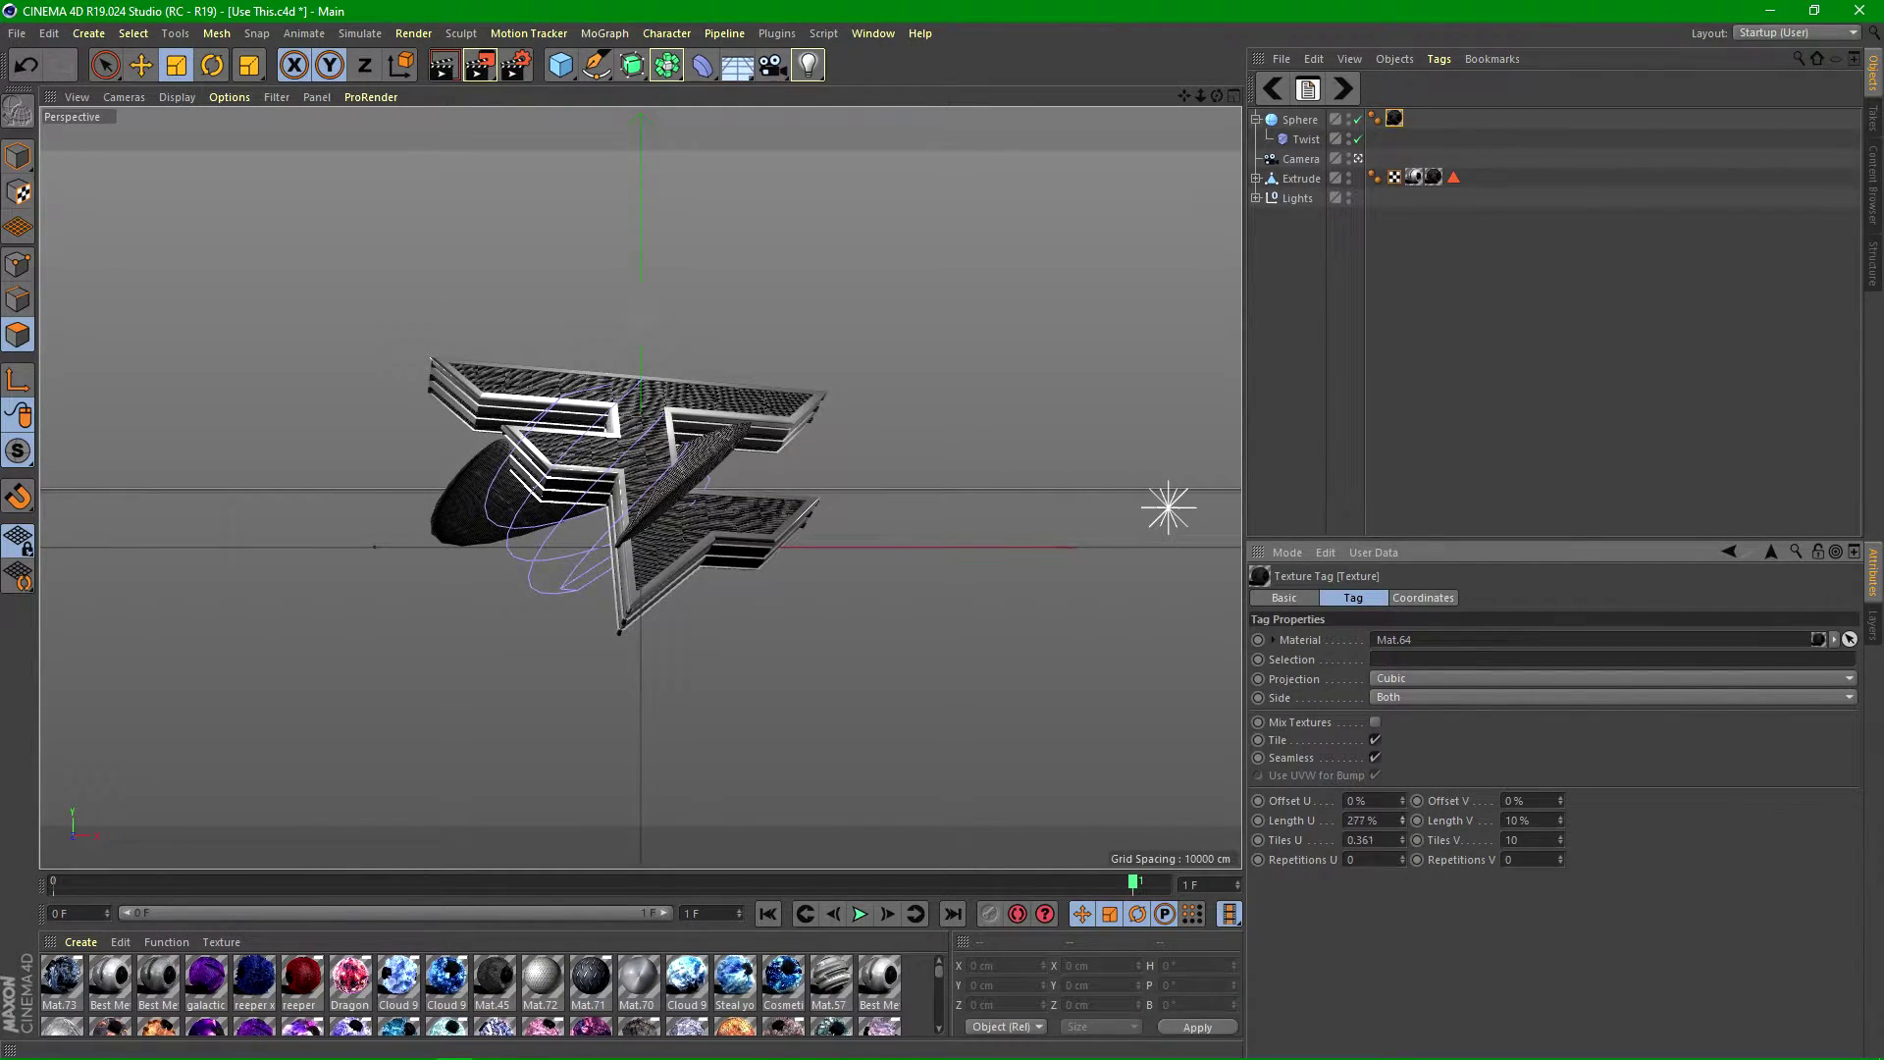
{"action": "key", "text": "ctrl+z"}
{"action": "left_click_drag", "start_coordinate": [1402, 821], "coordinate": [1402, 746]}
{"action": "left_click_drag", "start_coordinate": [1402, 820], "coordinate": [1402, 781]}
{"action": "key", "text": "ctrl+z"}
{"action": "left_click", "coordinate": [1291, 413]}
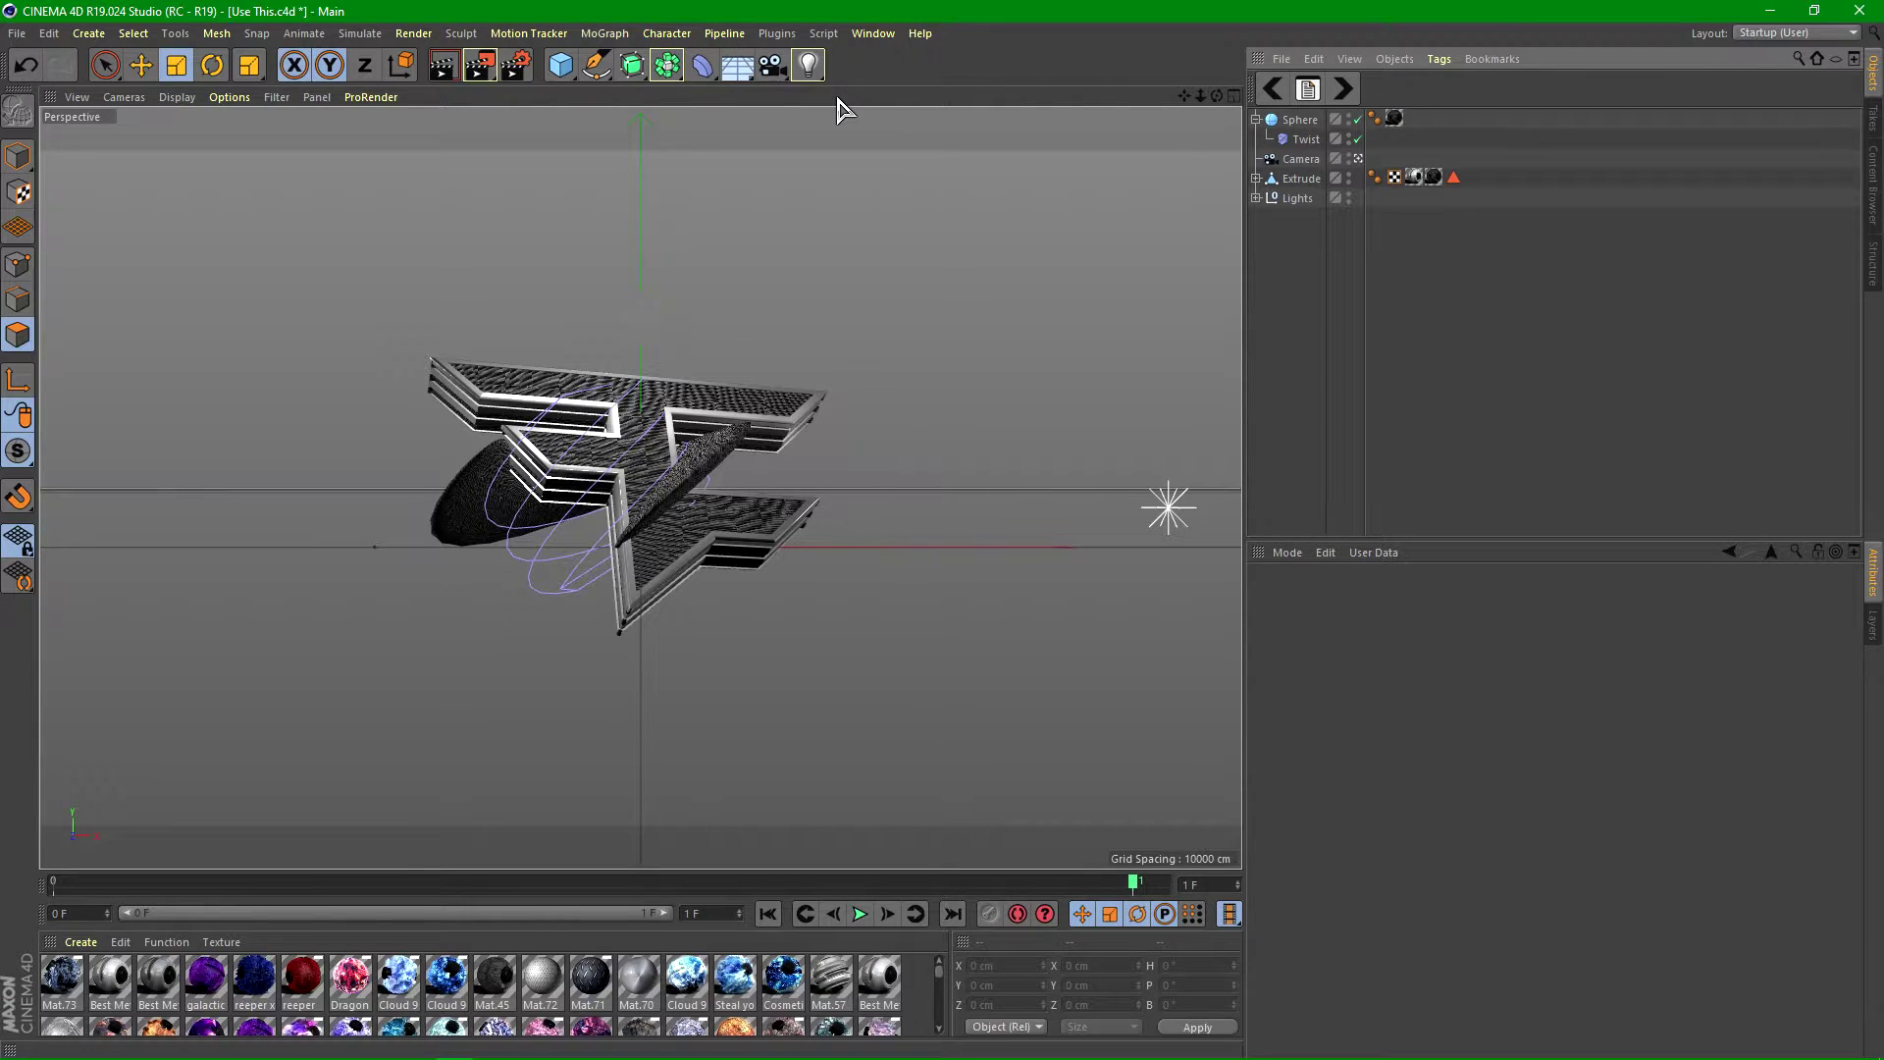
- Check the layout in Obey Umami Style.c4d, and add a second sphere with 50 segments to Use This.c4d
{"action": "left_click", "coordinate": [1343, 88]}
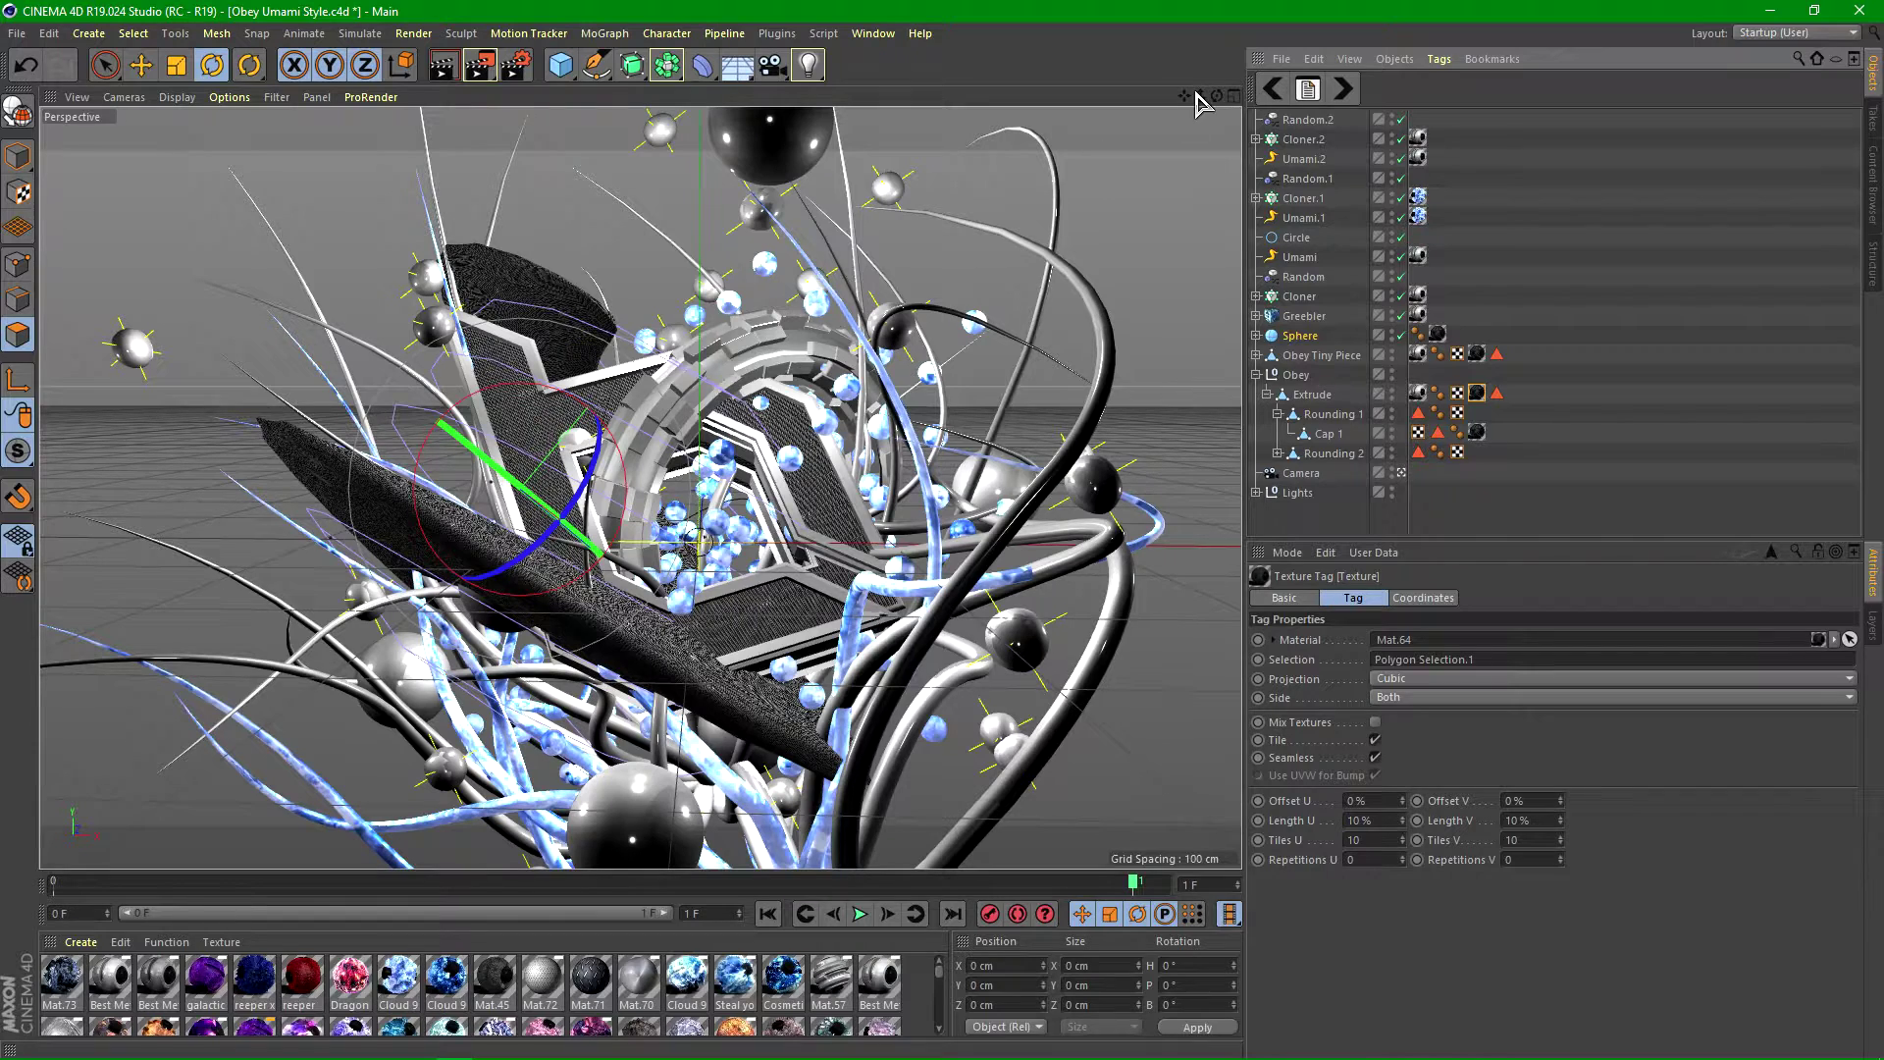
{"action": "left_click", "coordinate": [1275, 91]}
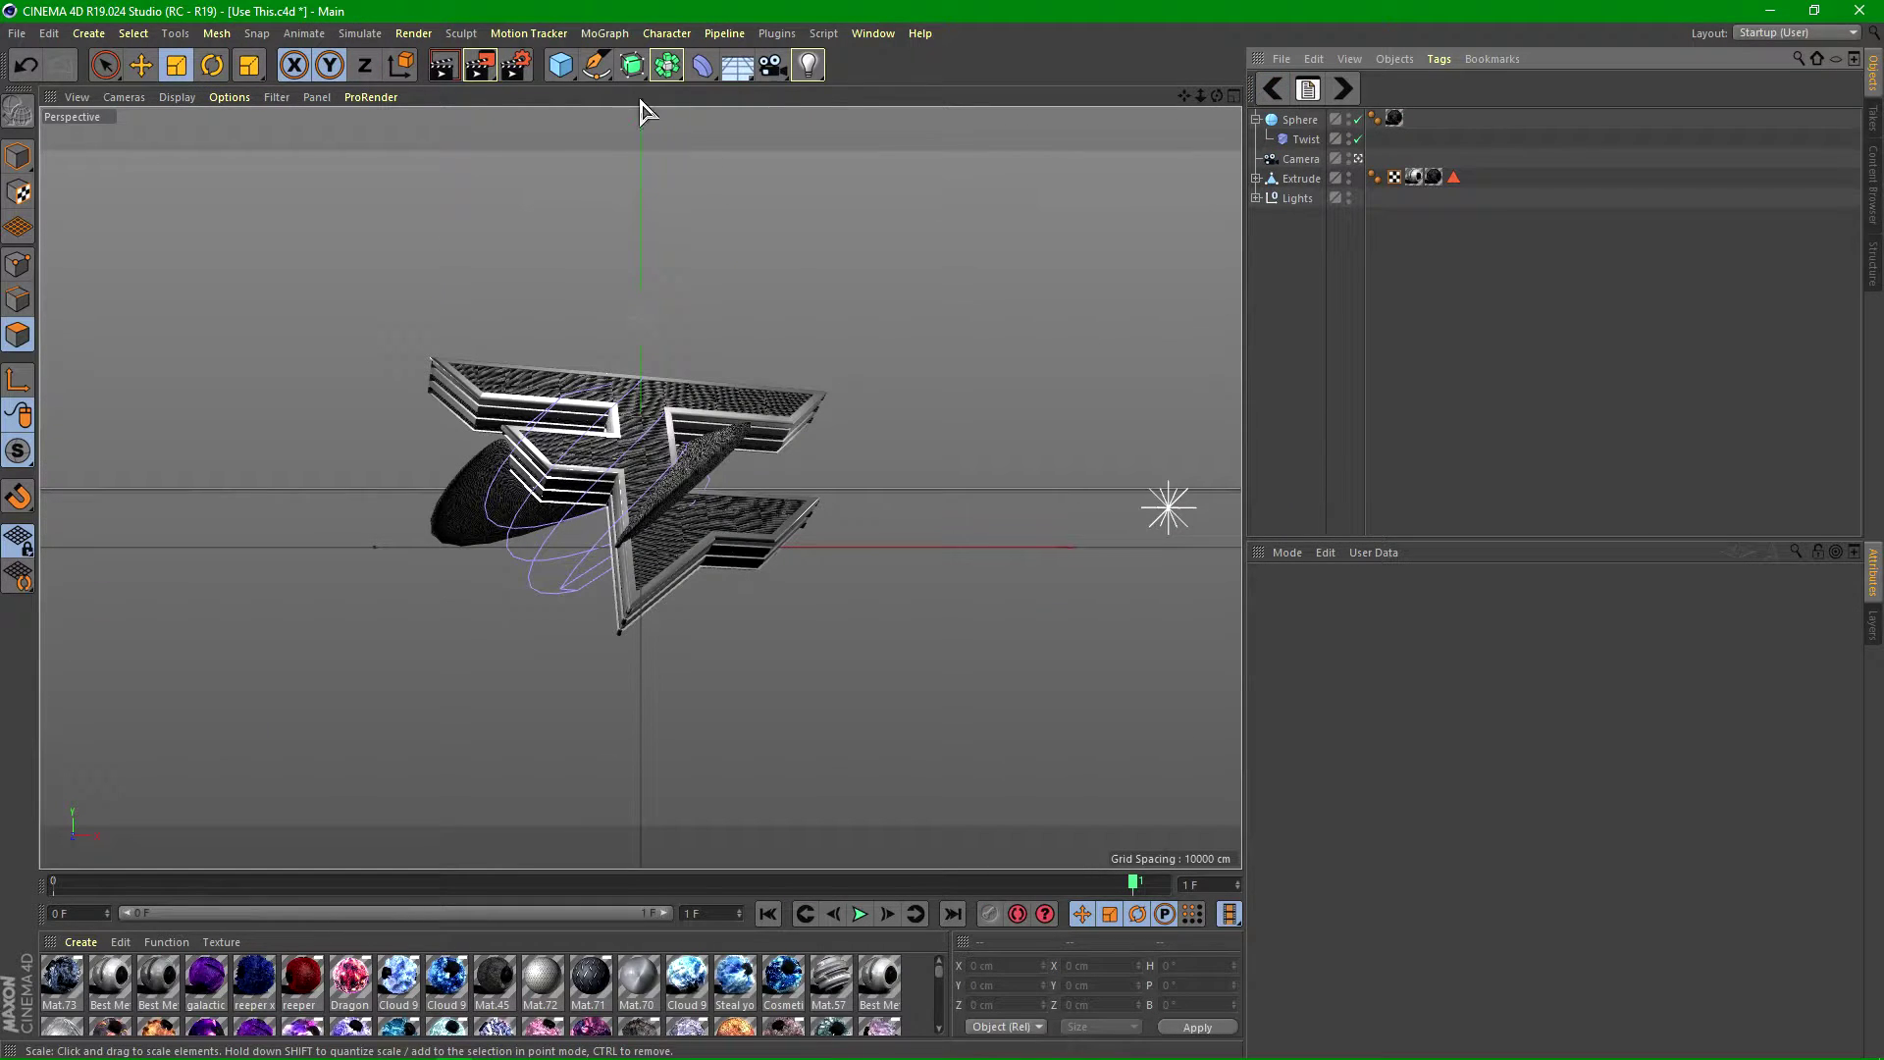
{"action": "left_click", "coordinate": [560, 65]}
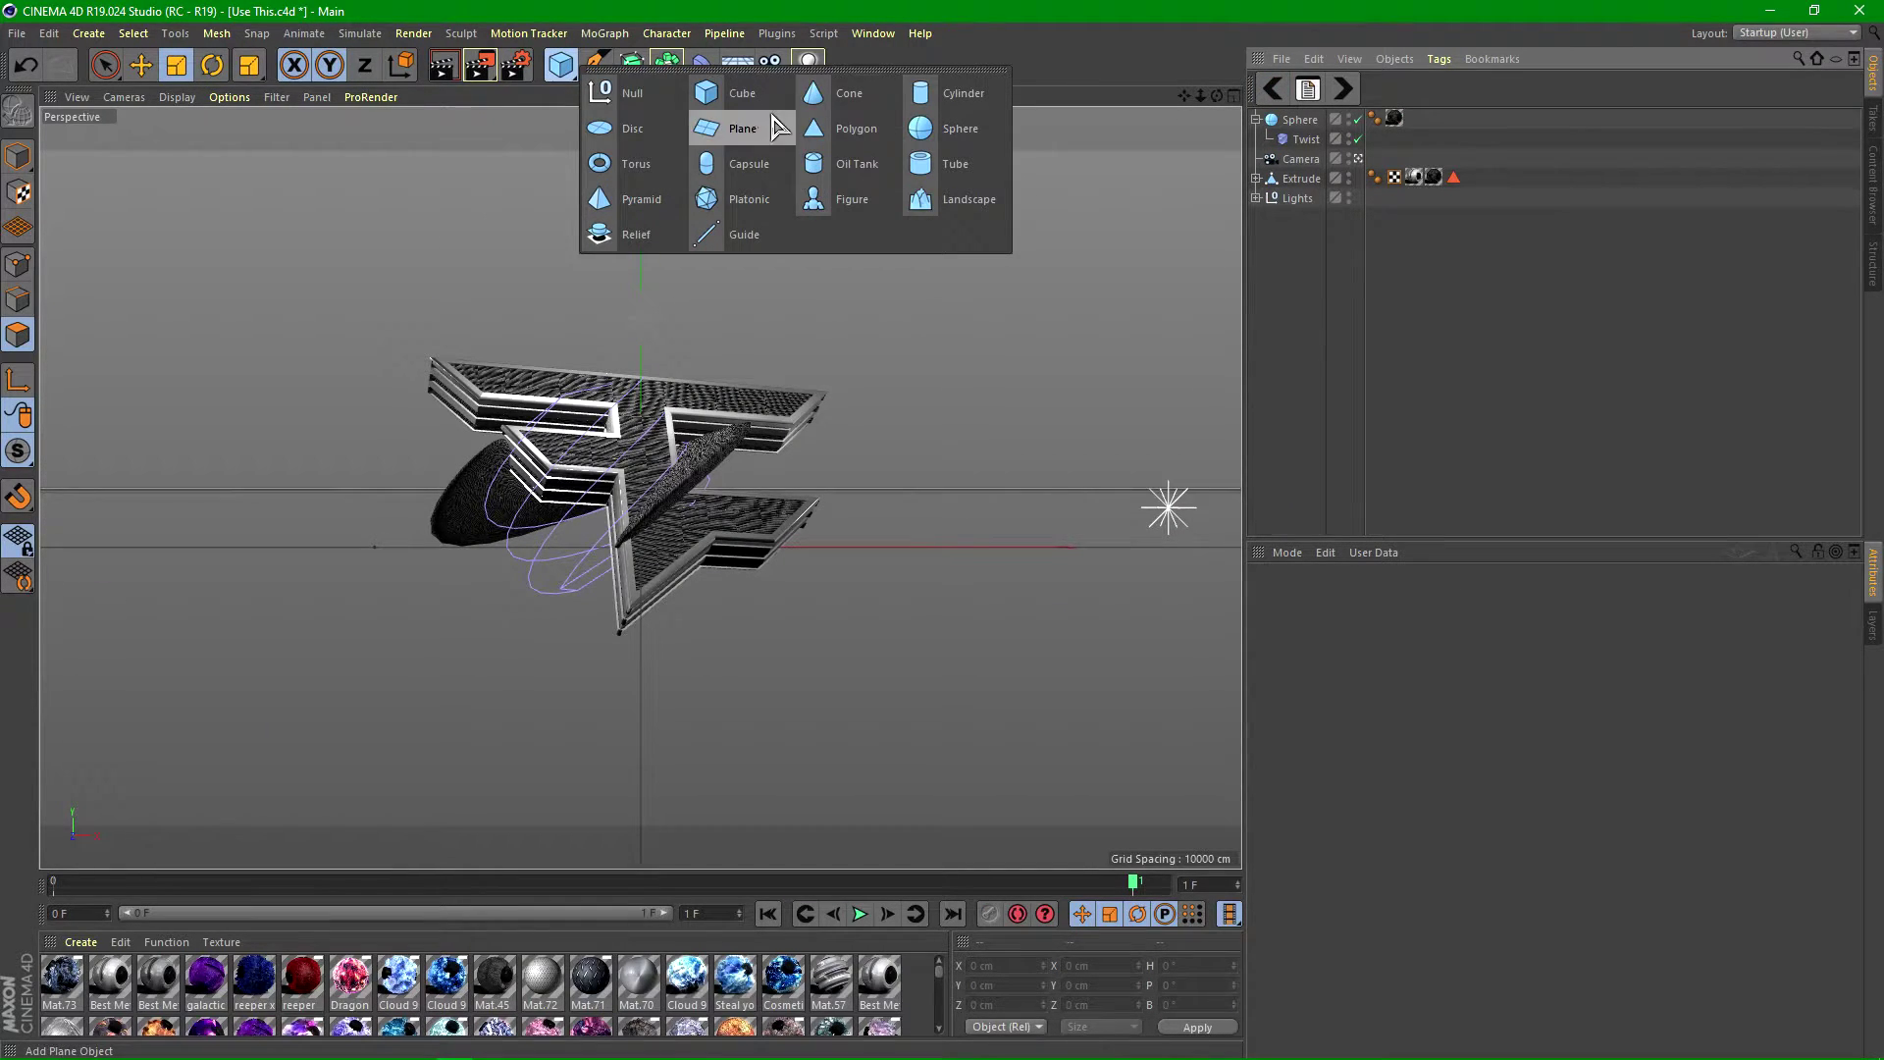
{"action": "left_click", "coordinate": [944, 129]}
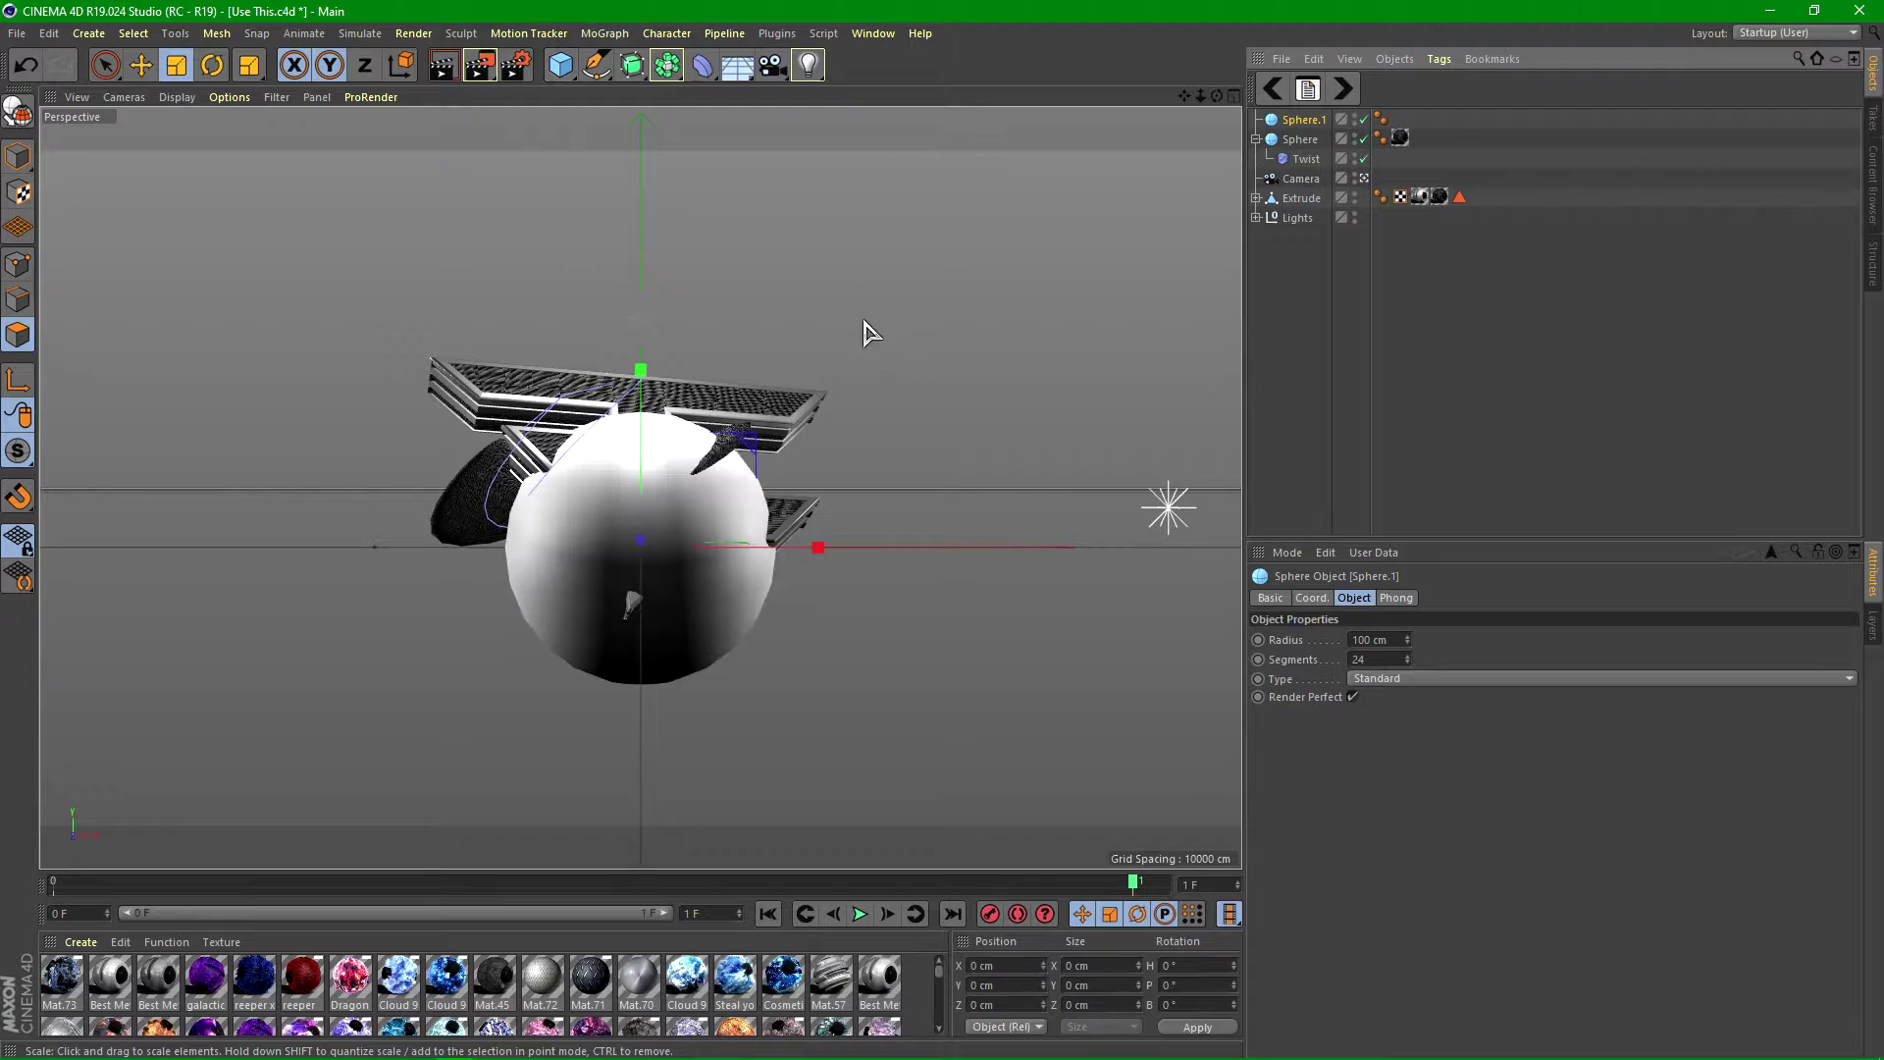
{"action": "left_click", "coordinate": [1387, 659]}
{"action": "key", "text": "BackSpace"}
{"action": "key", "text": "Return"}
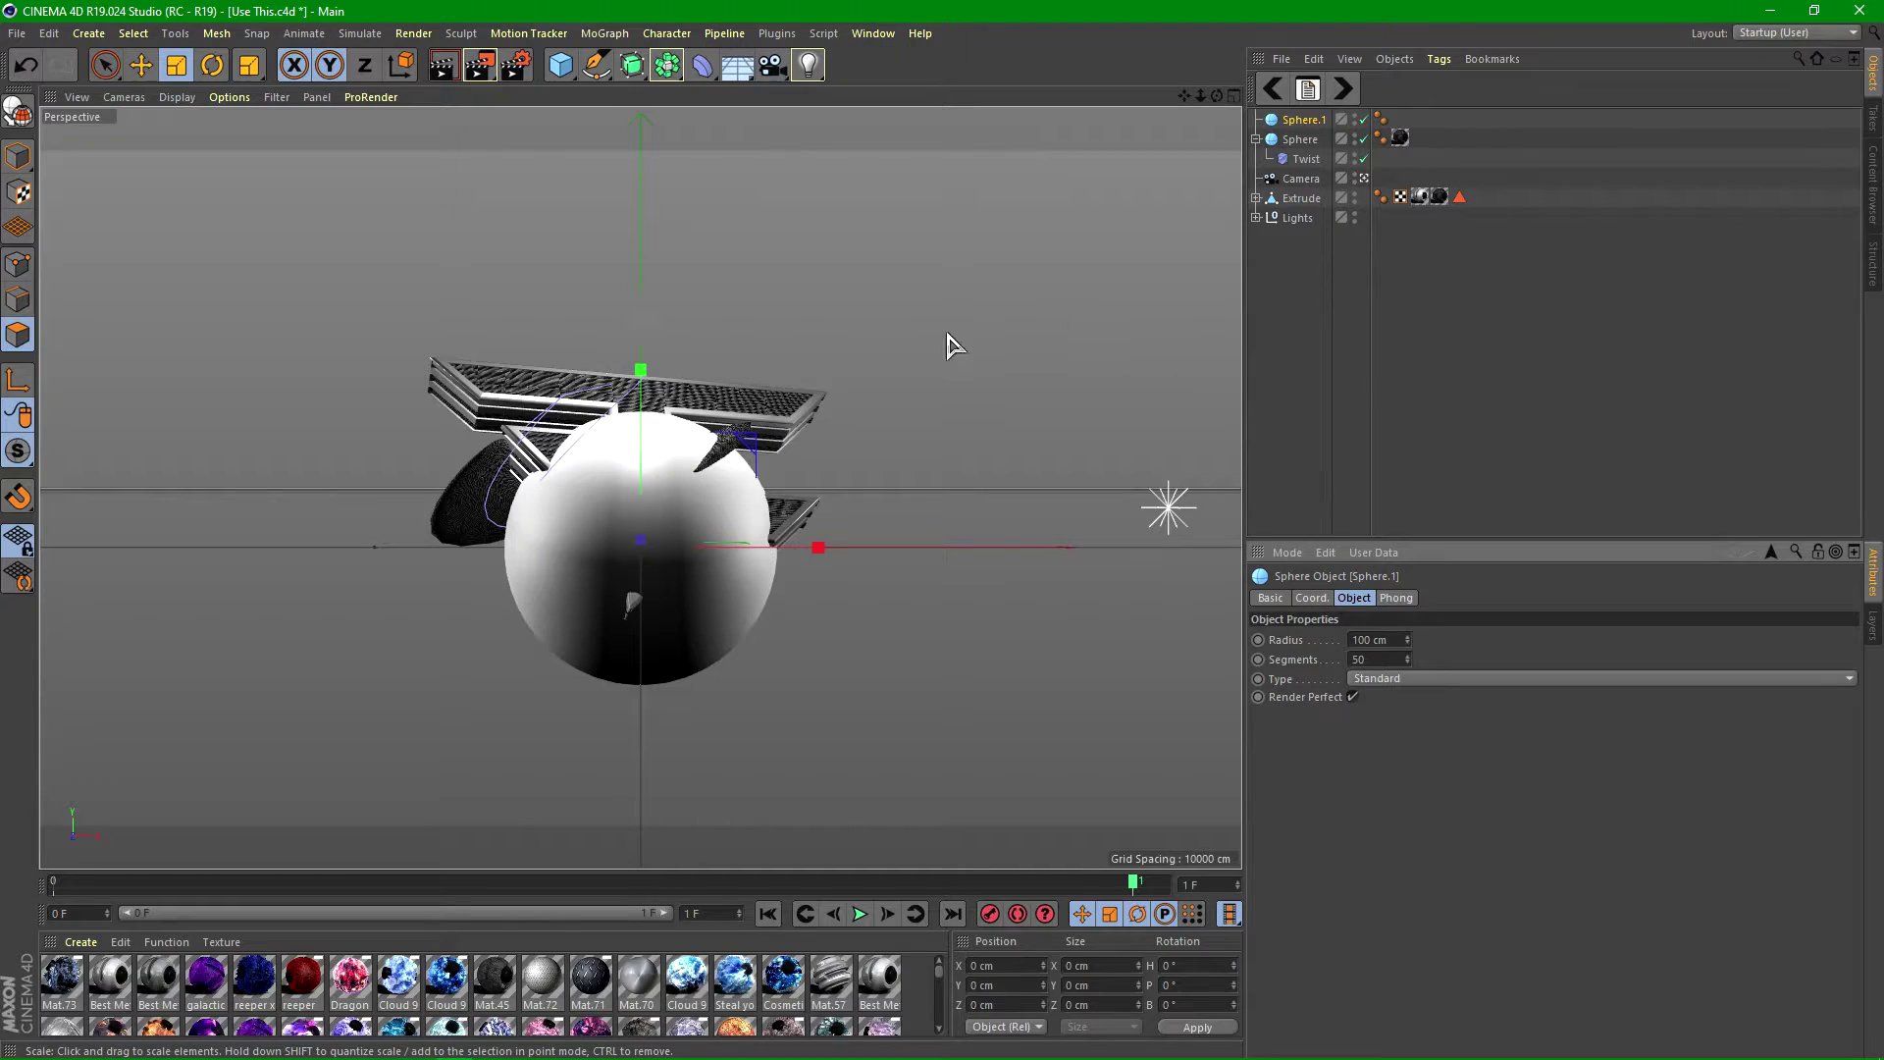
- Bring the new sphere forward along Z and scale it down to a small ball in front of the logo
{"action": "left_click_drag", "start_coordinate": [649, 538], "coordinate": [753, 573]}
{"action": "key", "text": "ctrl+z"}
{"action": "left_click", "coordinate": [140, 65]}
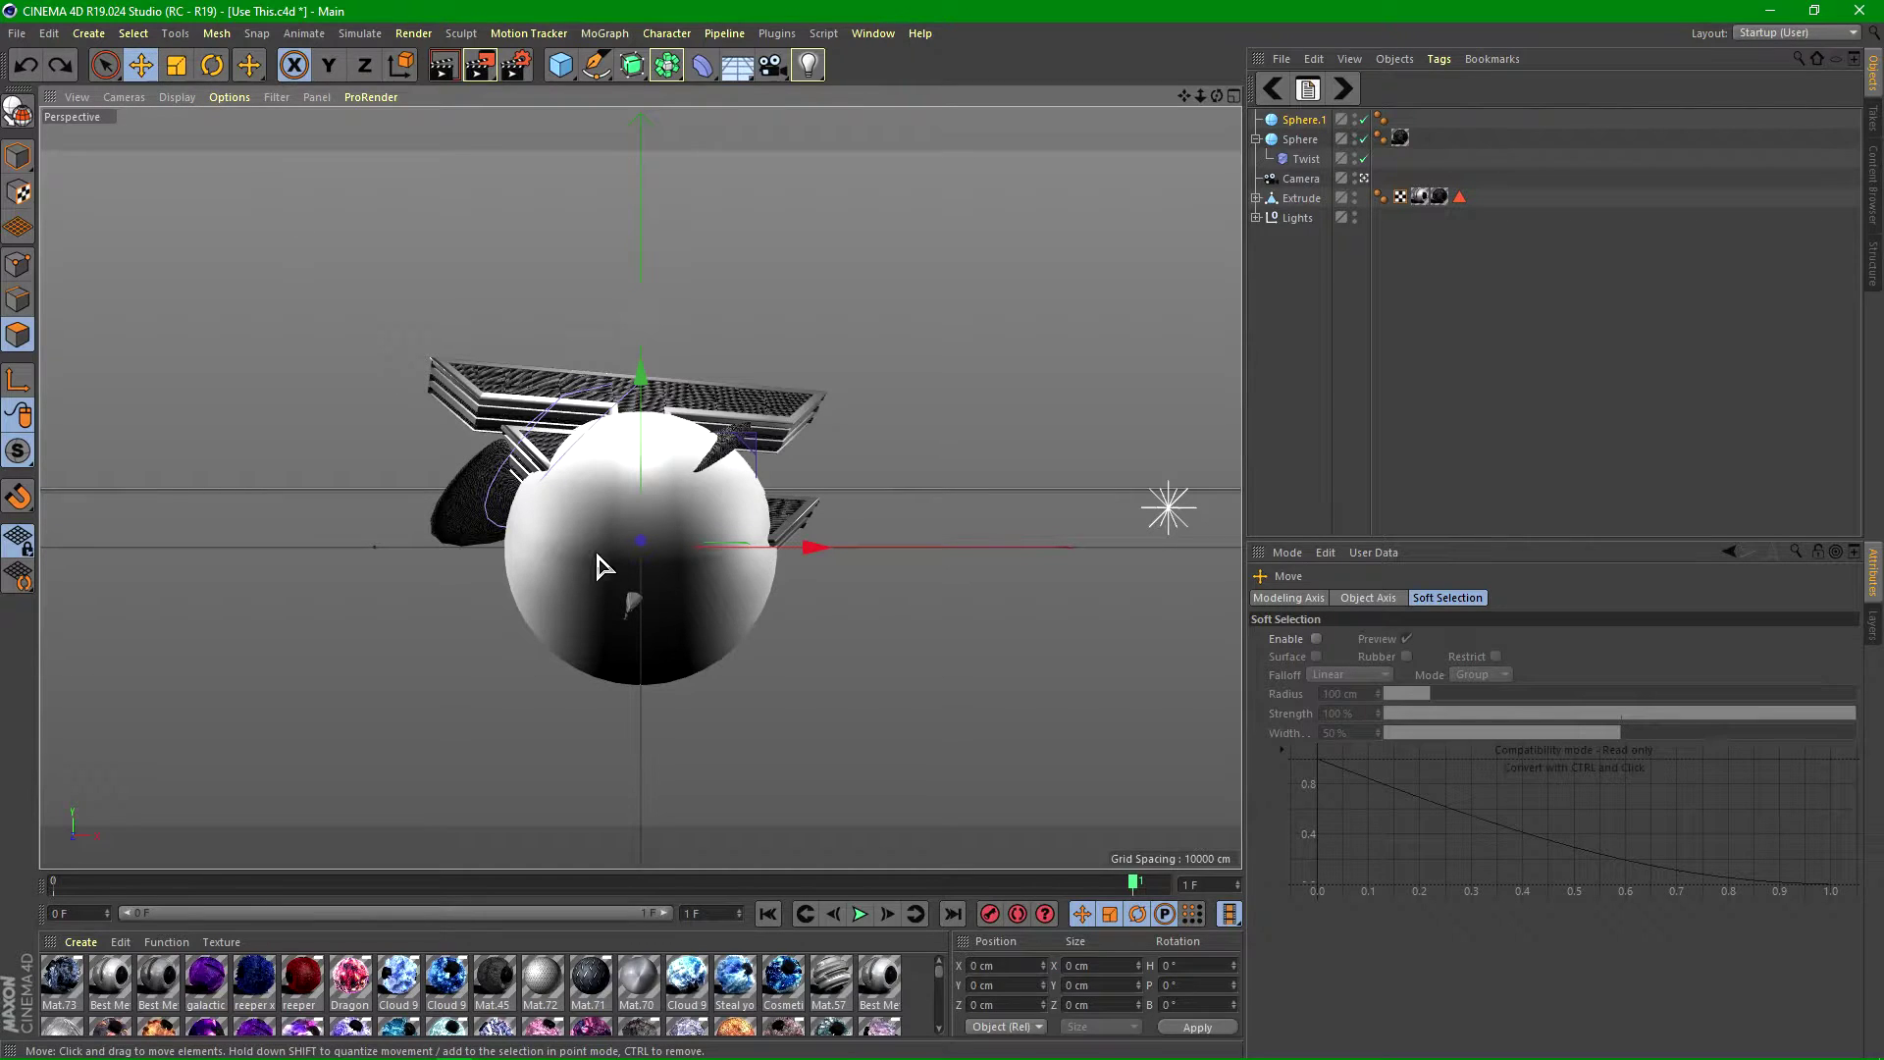
{"action": "left_click_drag", "start_coordinate": [638, 543], "coordinate": [543, 574]}
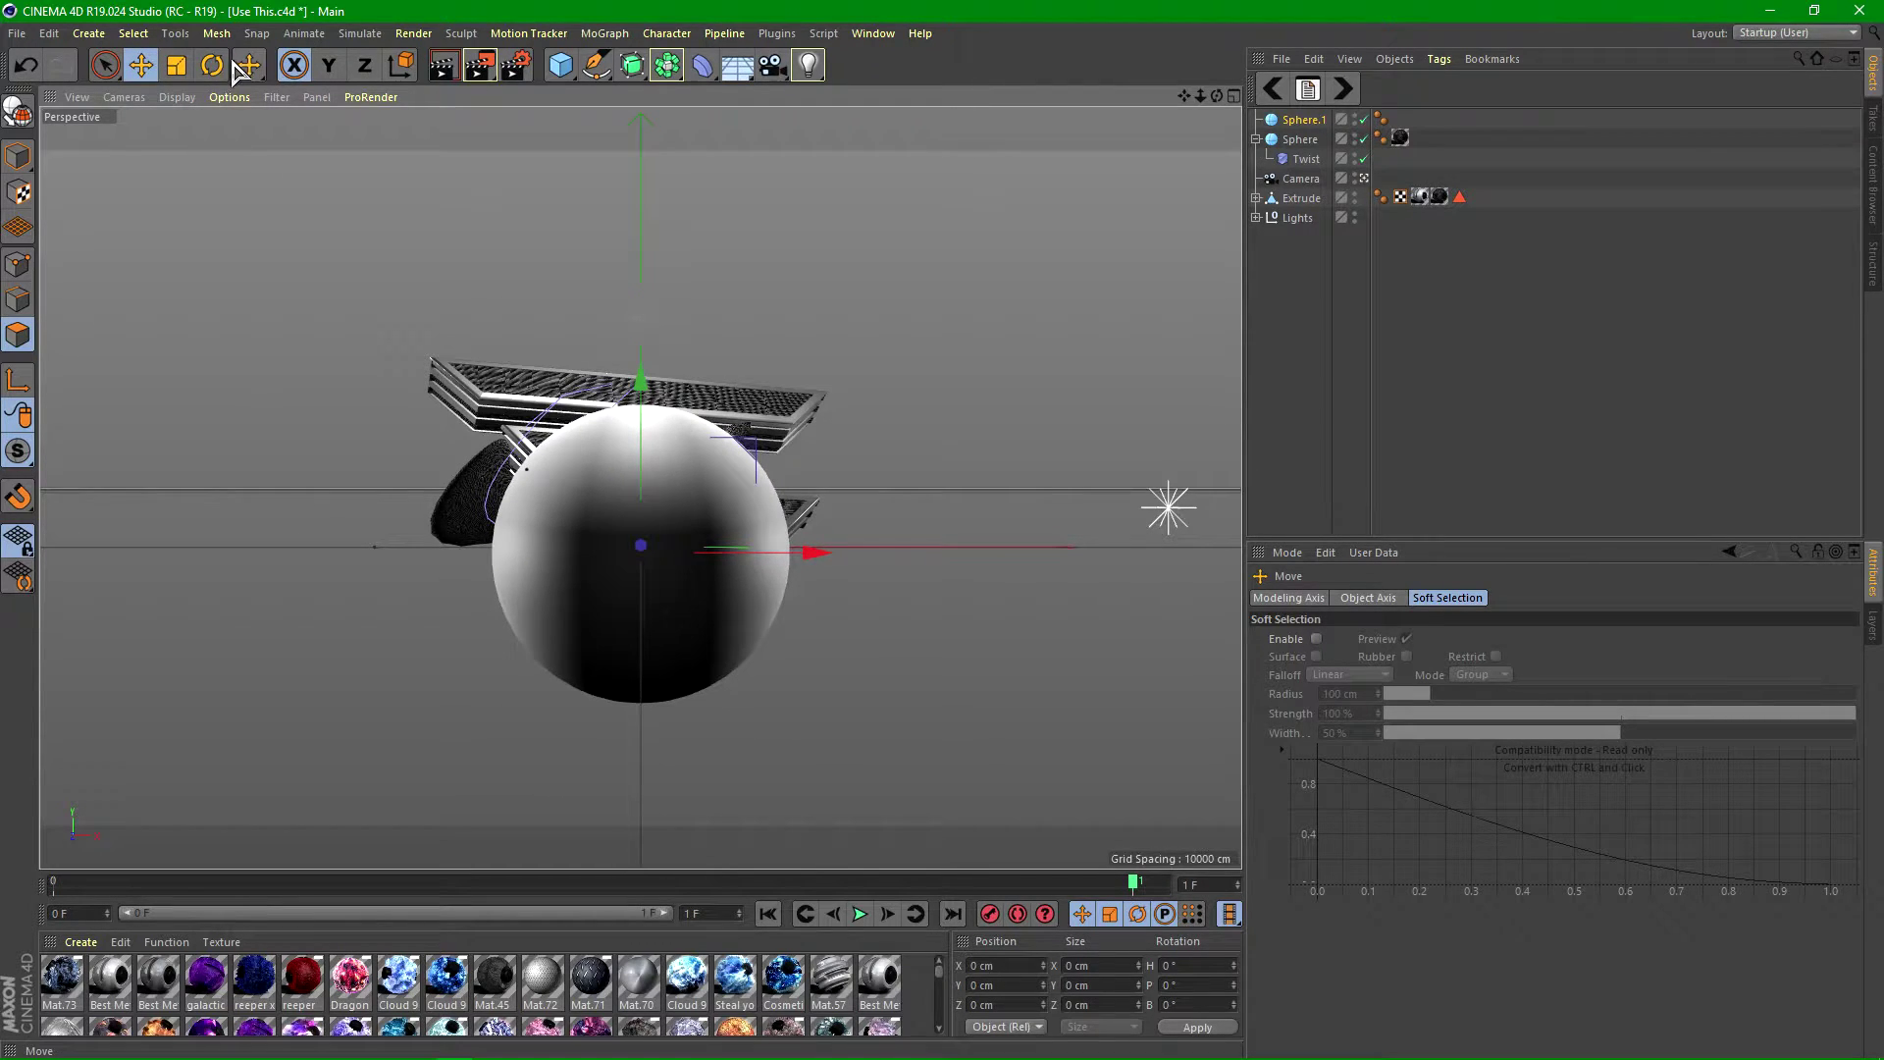
{"action": "left_click", "coordinate": [177, 65]}
{"action": "left_click_drag", "start_coordinate": [839, 376], "coordinate": [786, 471]}
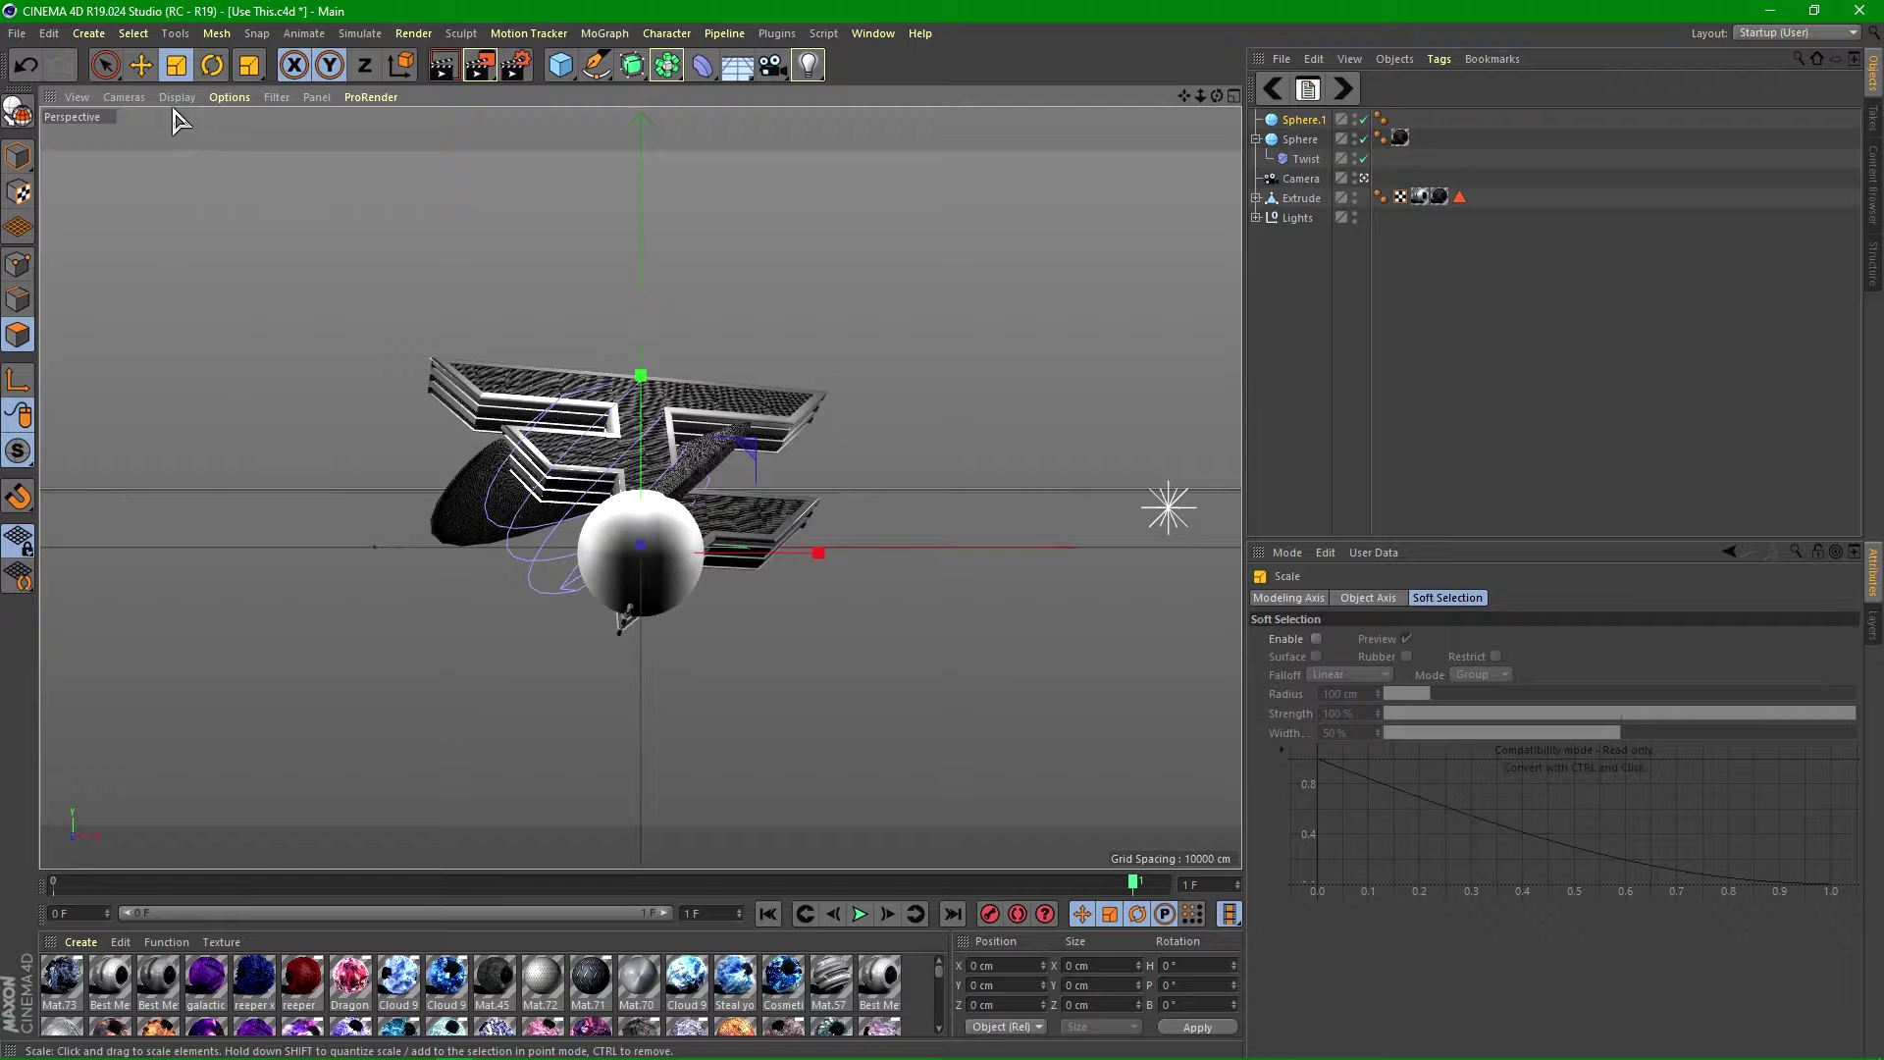
- Move the small sphere along X to beside the logo's lower arm, push it back along Z, and shrink it slightly
{"action": "left_click", "coordinate": [141, 67]}
{"action": "left_click_drag", "start_coordinate": [813, 556], "coordinate": [1042, 557]}
{"action": "mouse_move", "coordinate": [842, 545]}
{"action": "left_mouse_down"}
{"action": "mouse_move", "coordinate": [788, 508]}
{"action": "mouse_move", "coordinate": [827, 527]}
{"action": "left_mouse_up"}
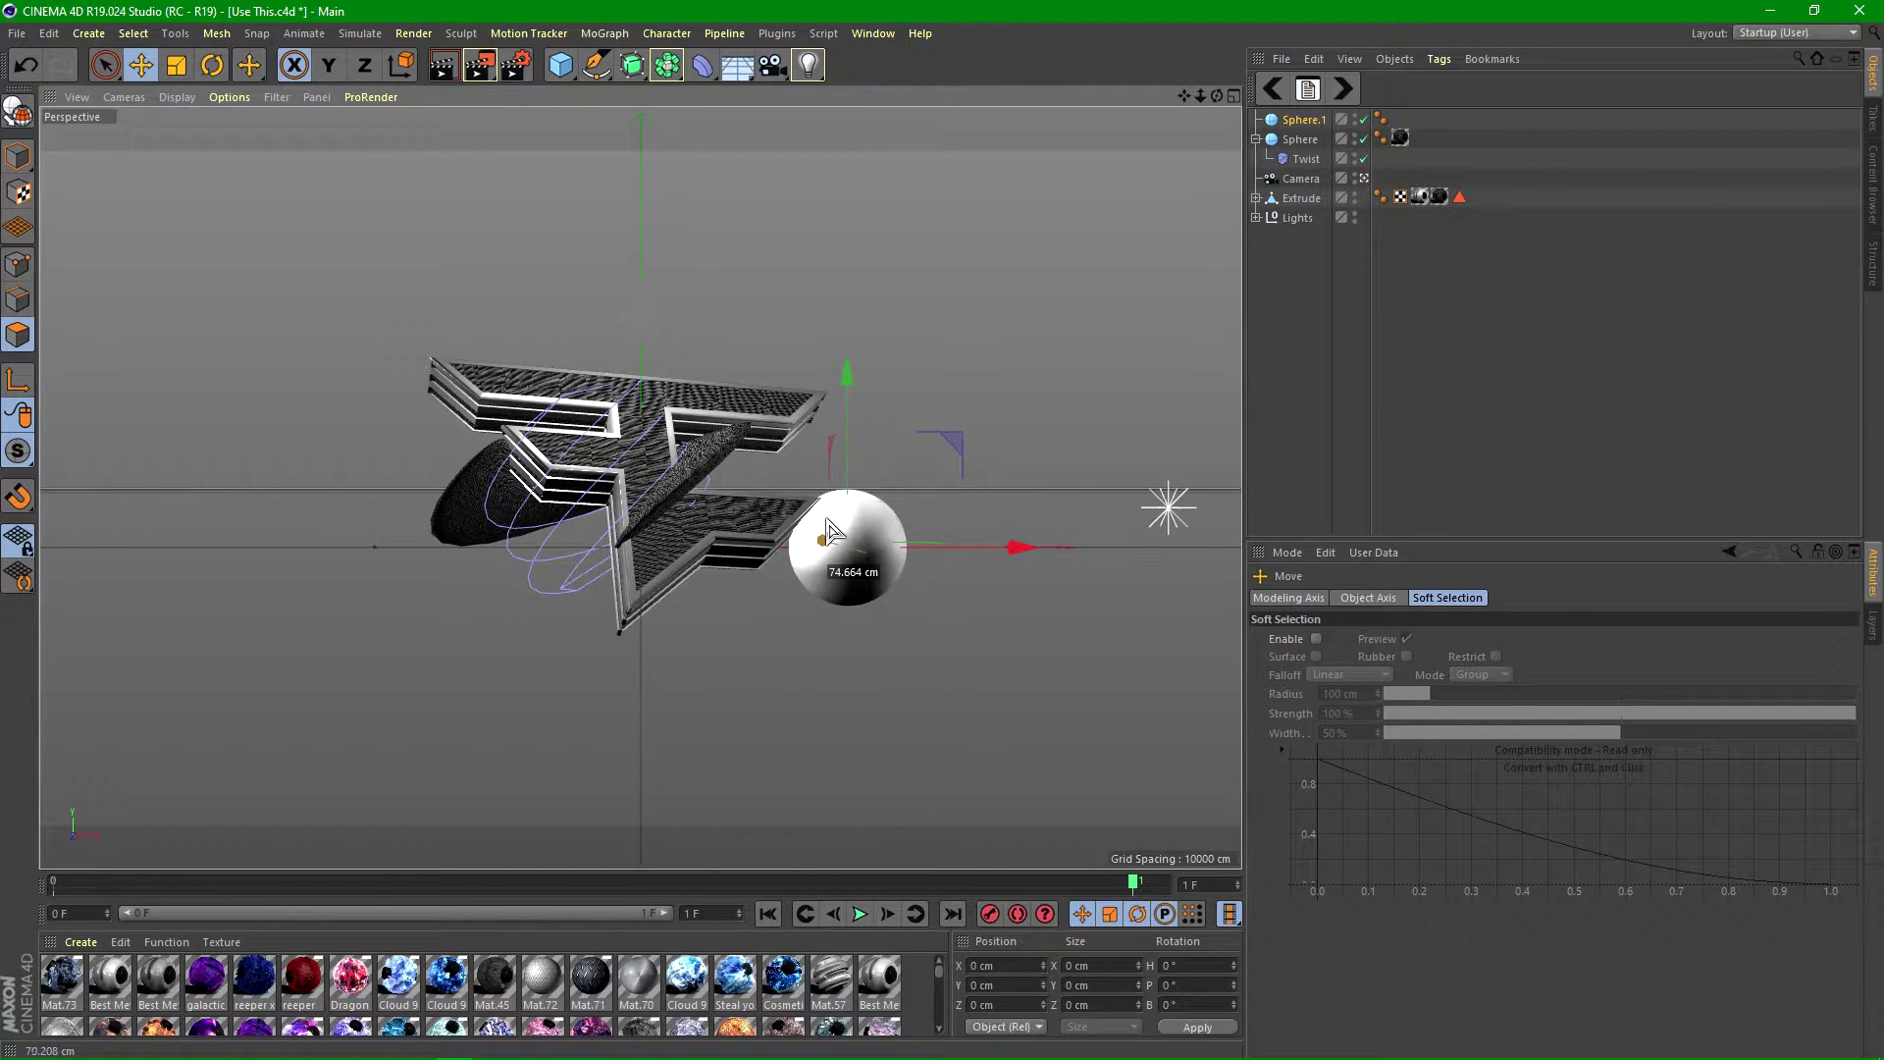
{"action": "left_click", "coordinate": [182, 75]}
{"action": "left_click_drag", "start_coordinate": [951, 446], "coordinate": [923, 456]}
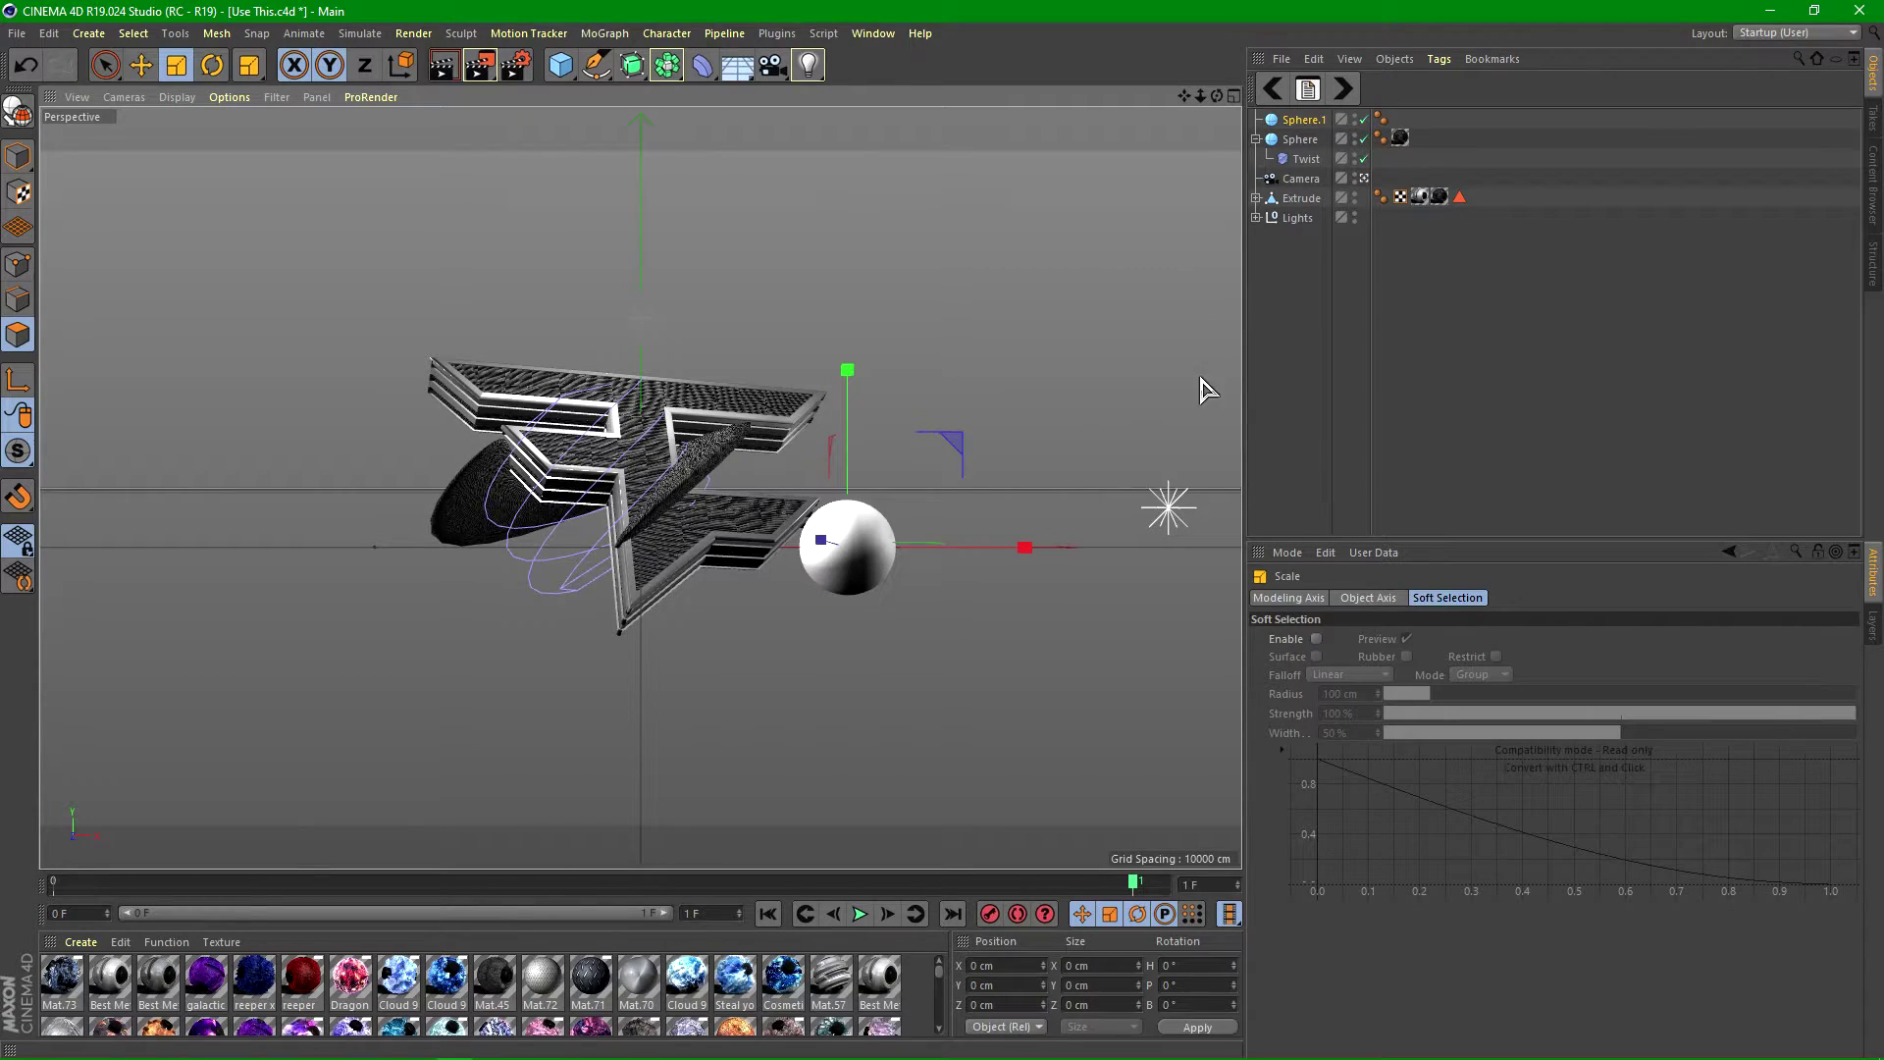
- Collapse the twisted sphere's hierarchy and rename that sphere as Wrap
{"action": "left_click", "coordinate": [1257, 139]}
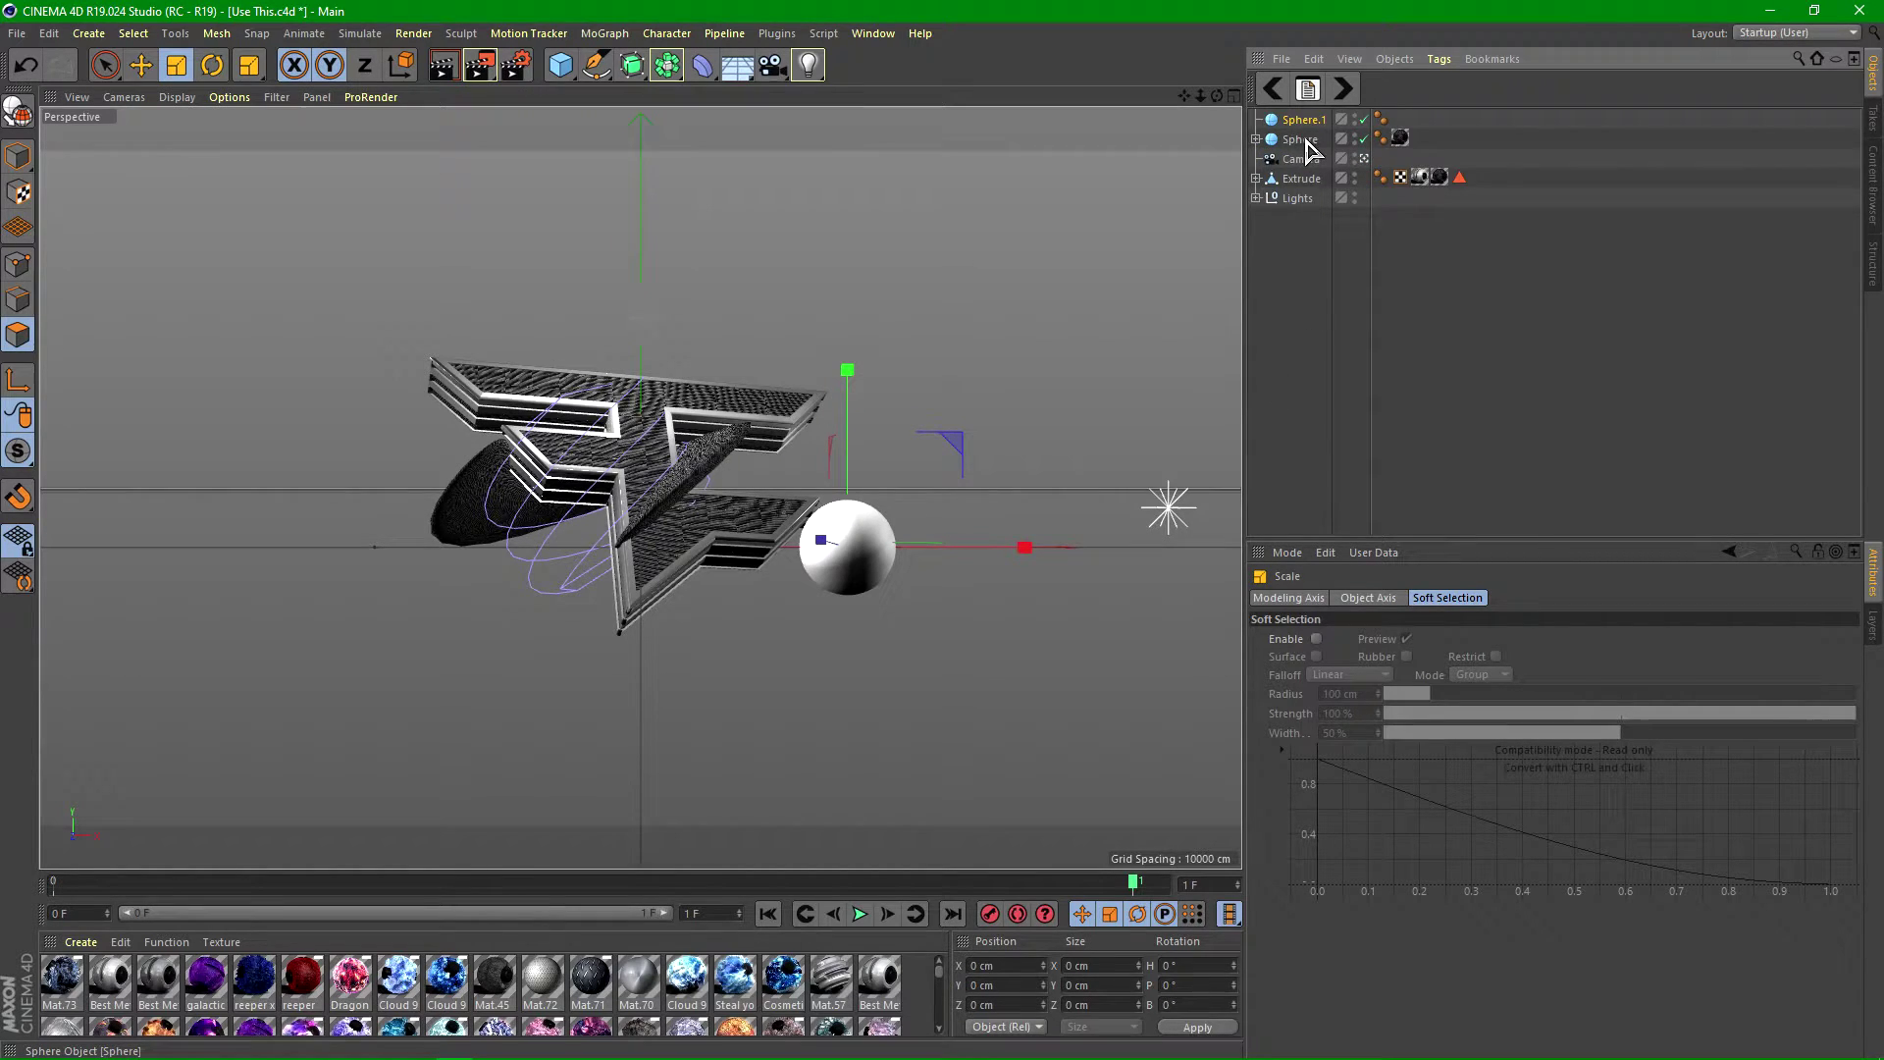
{"action": "double_click", "coordinate": [1313, 141]}
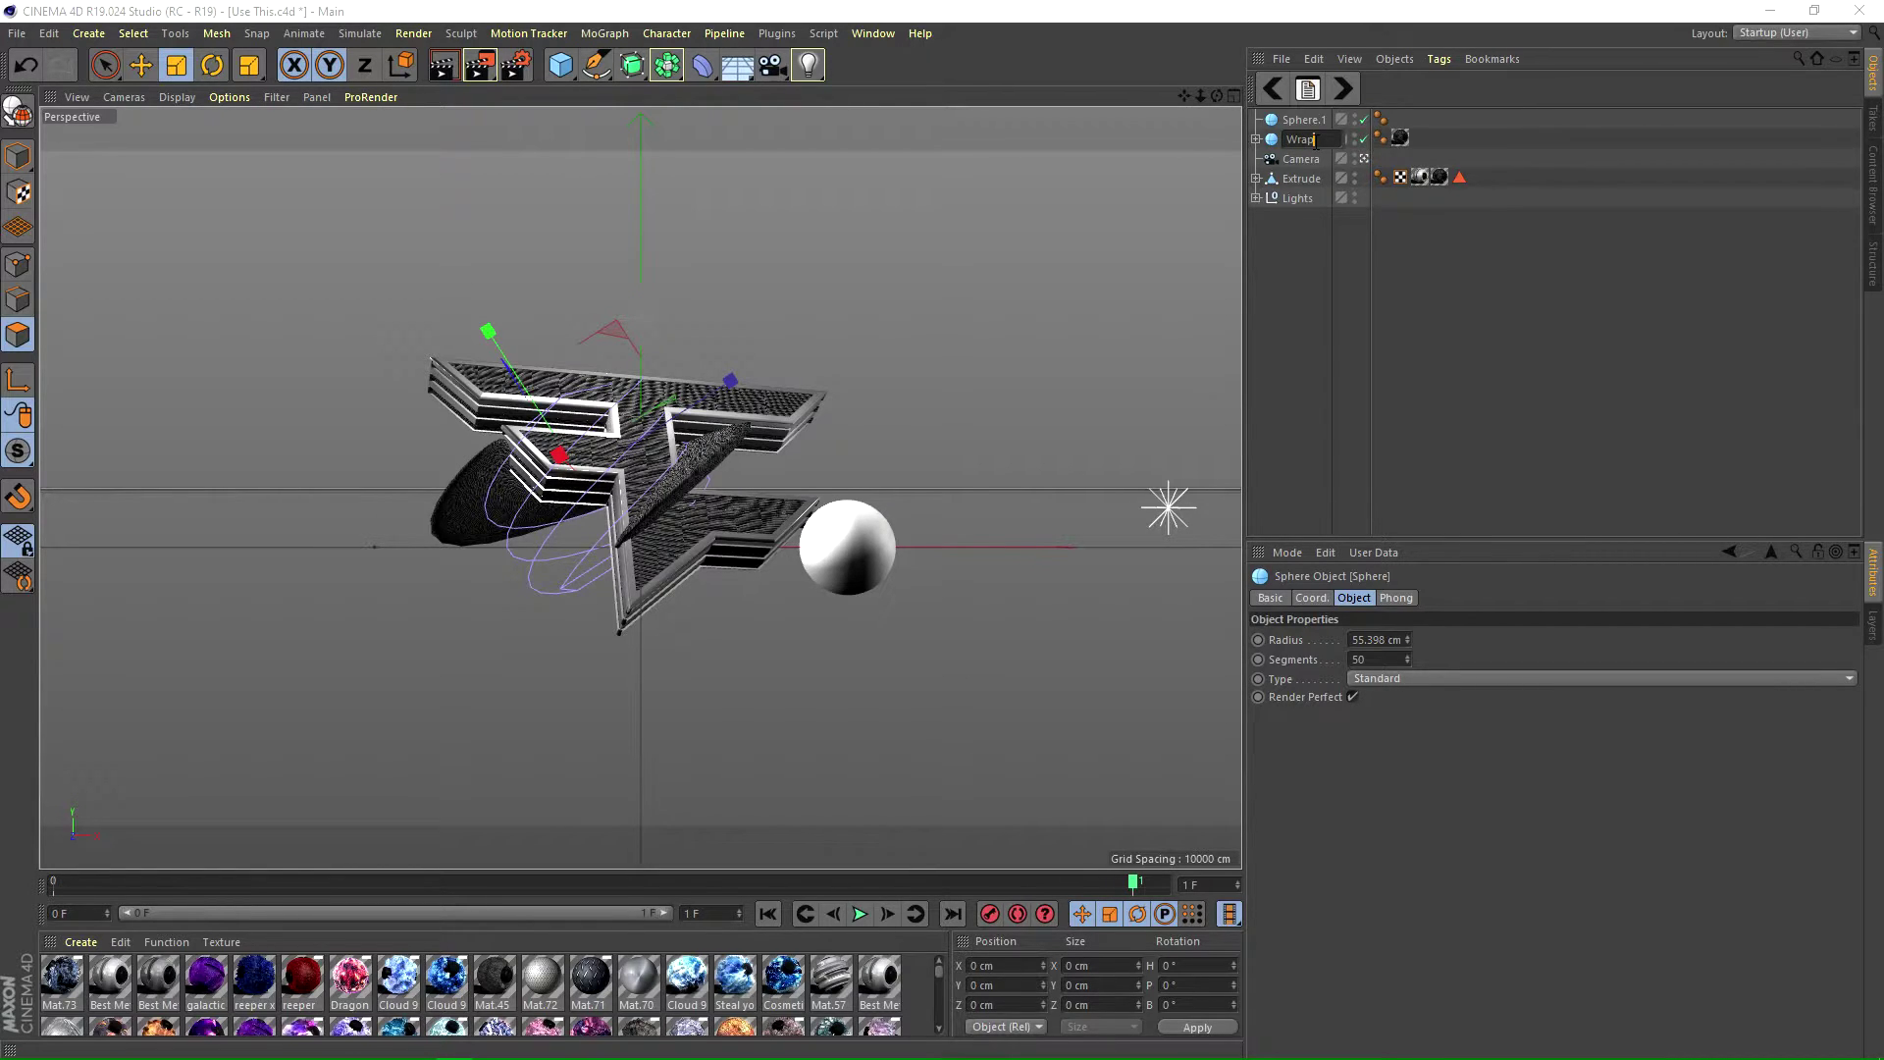
{"action": "key", "text": "Return"}
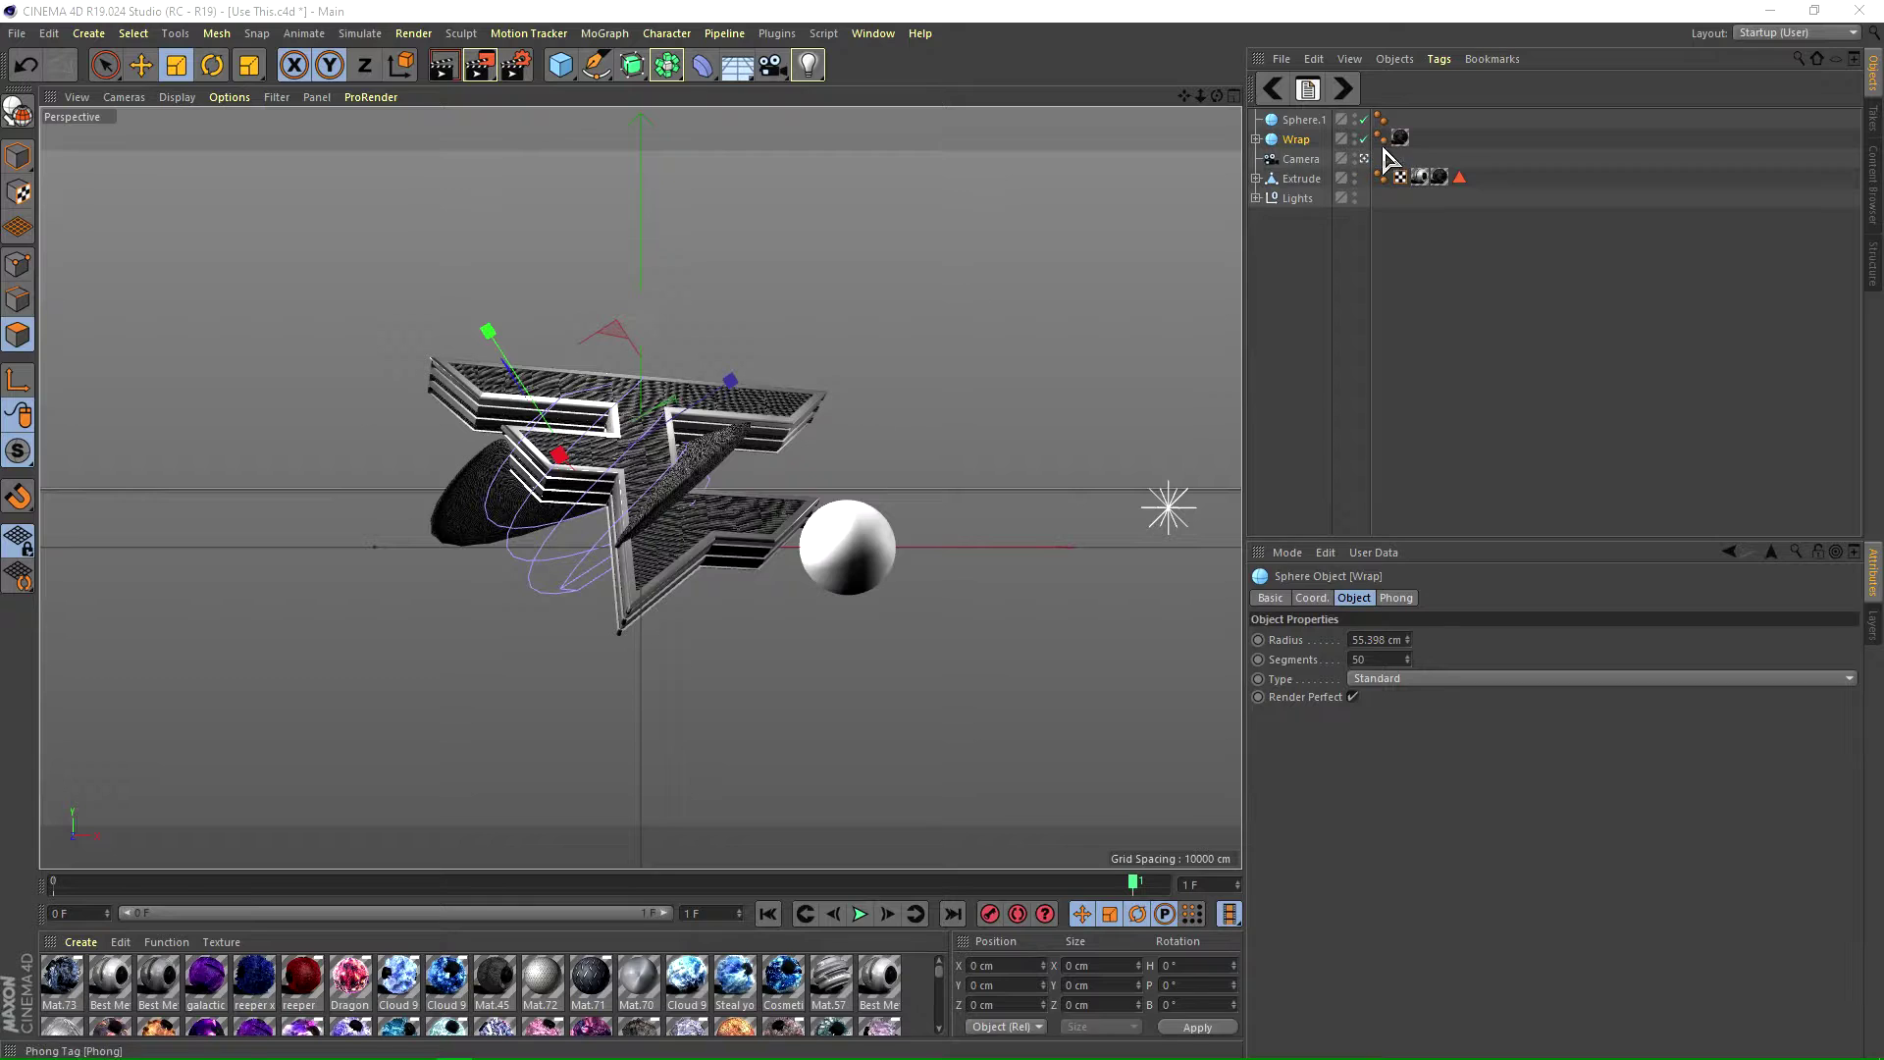
- Add a MoGraph Cloner and nest the small second sphere inside it as the object to clone
{"action": "left_click", "coordinate": [1305, 122]}
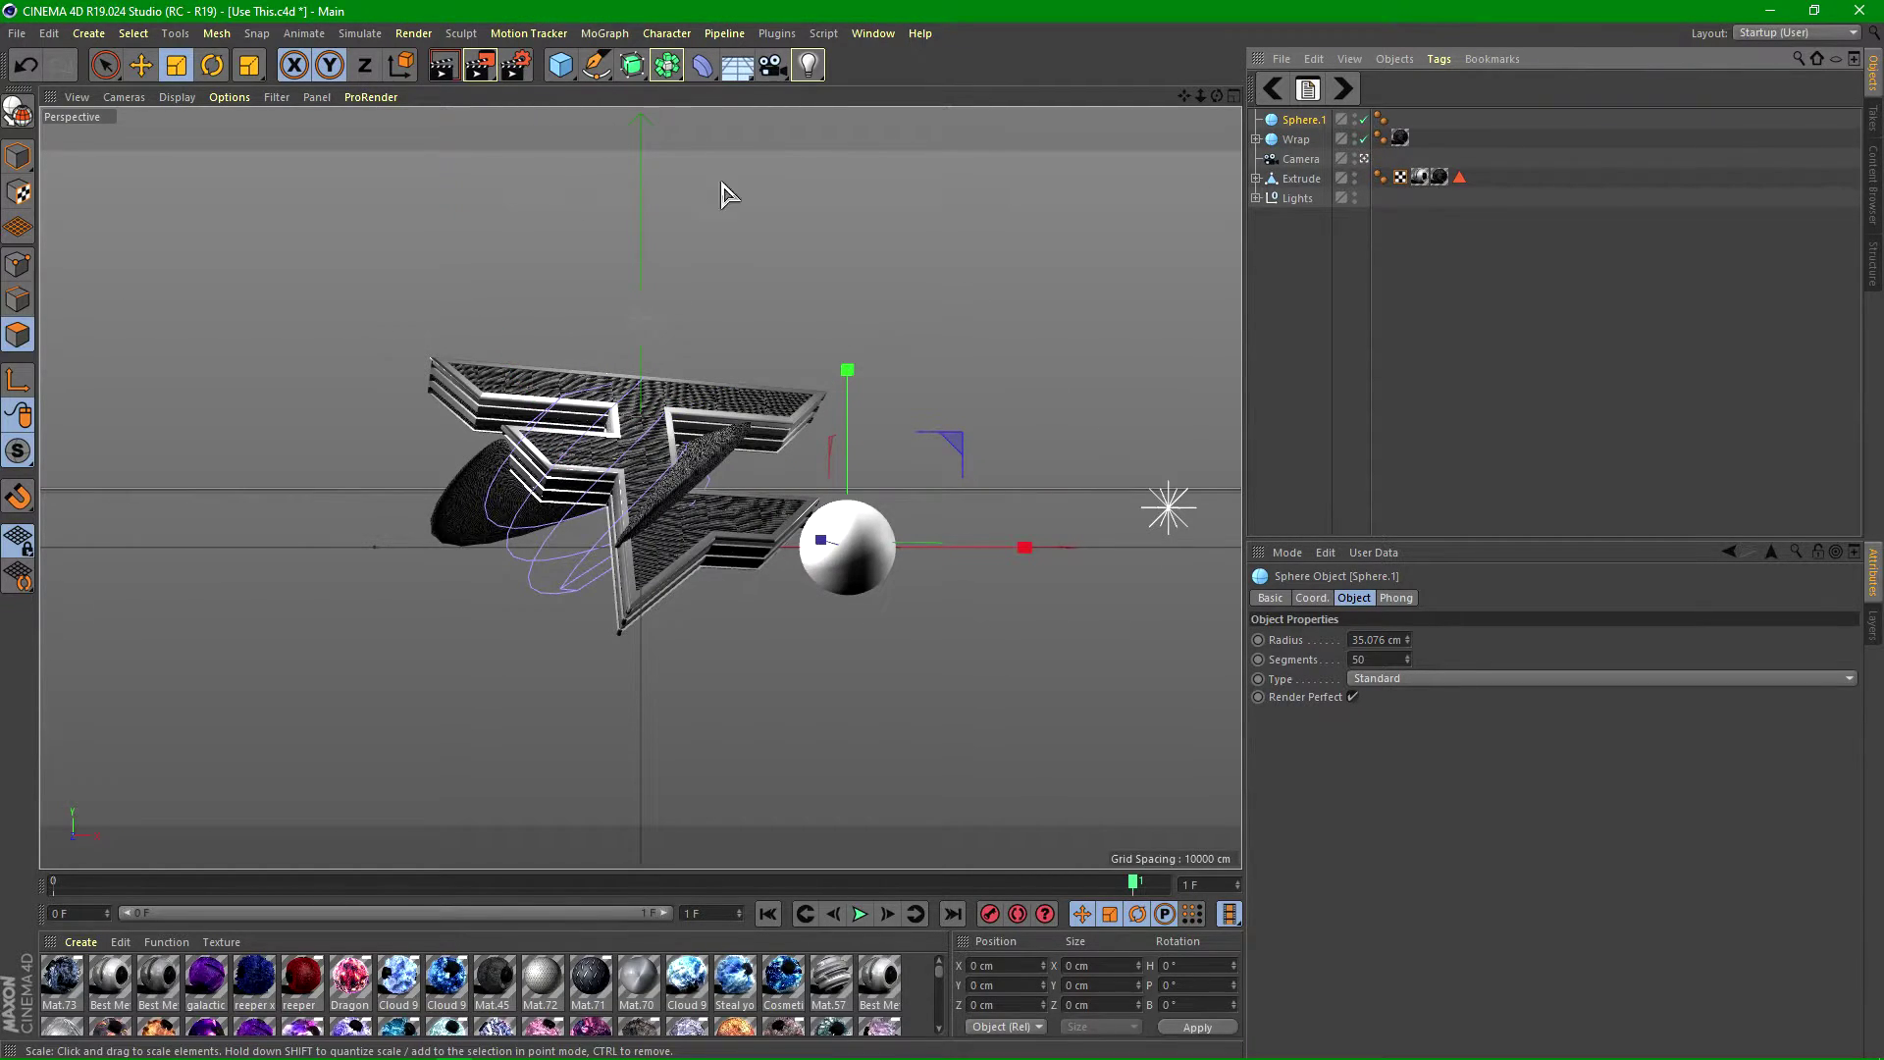
{"action": "left_click", "coordinate": [604, 36]}
{"action": "left_click", "coordinate": [619, 247]}
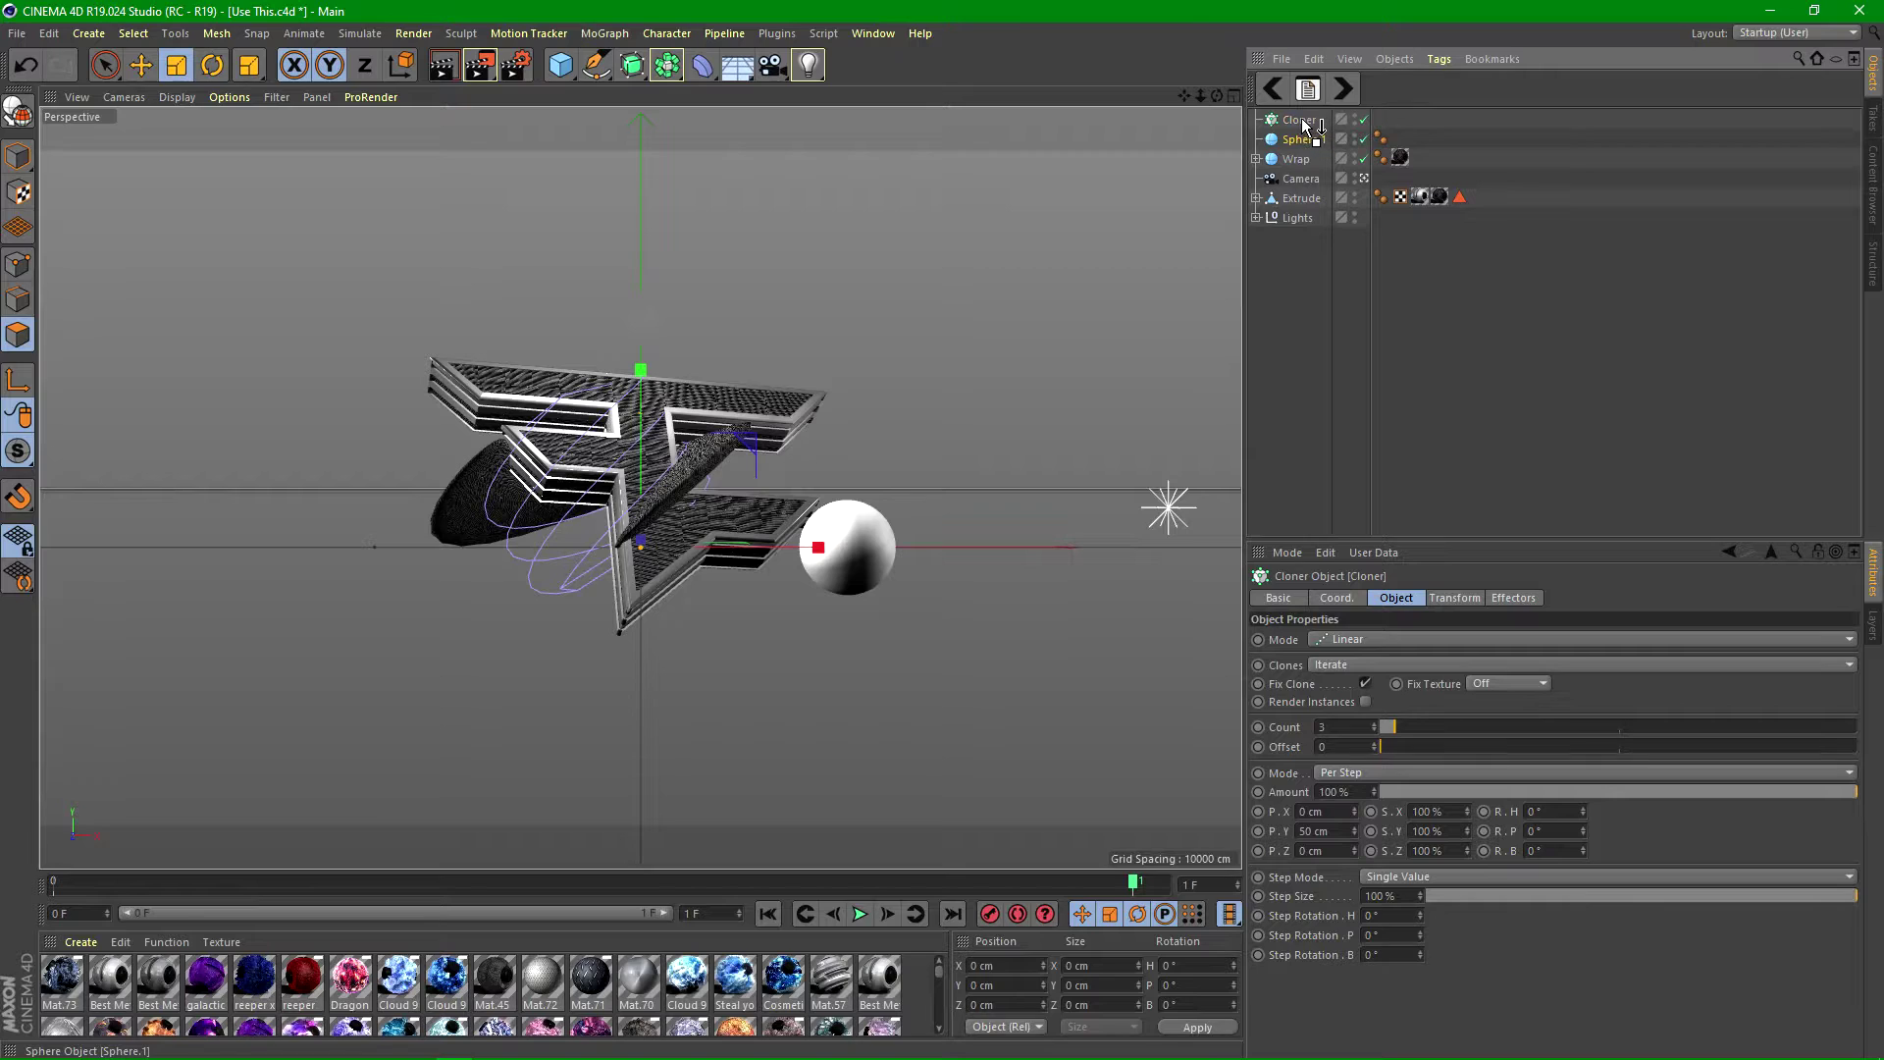
{"action": "left_click_drag", "start_coordinate": [1305, 126], "coordinate": [1272, 122]}
{"action": "left_click", "coordinate": [1257, 119]}
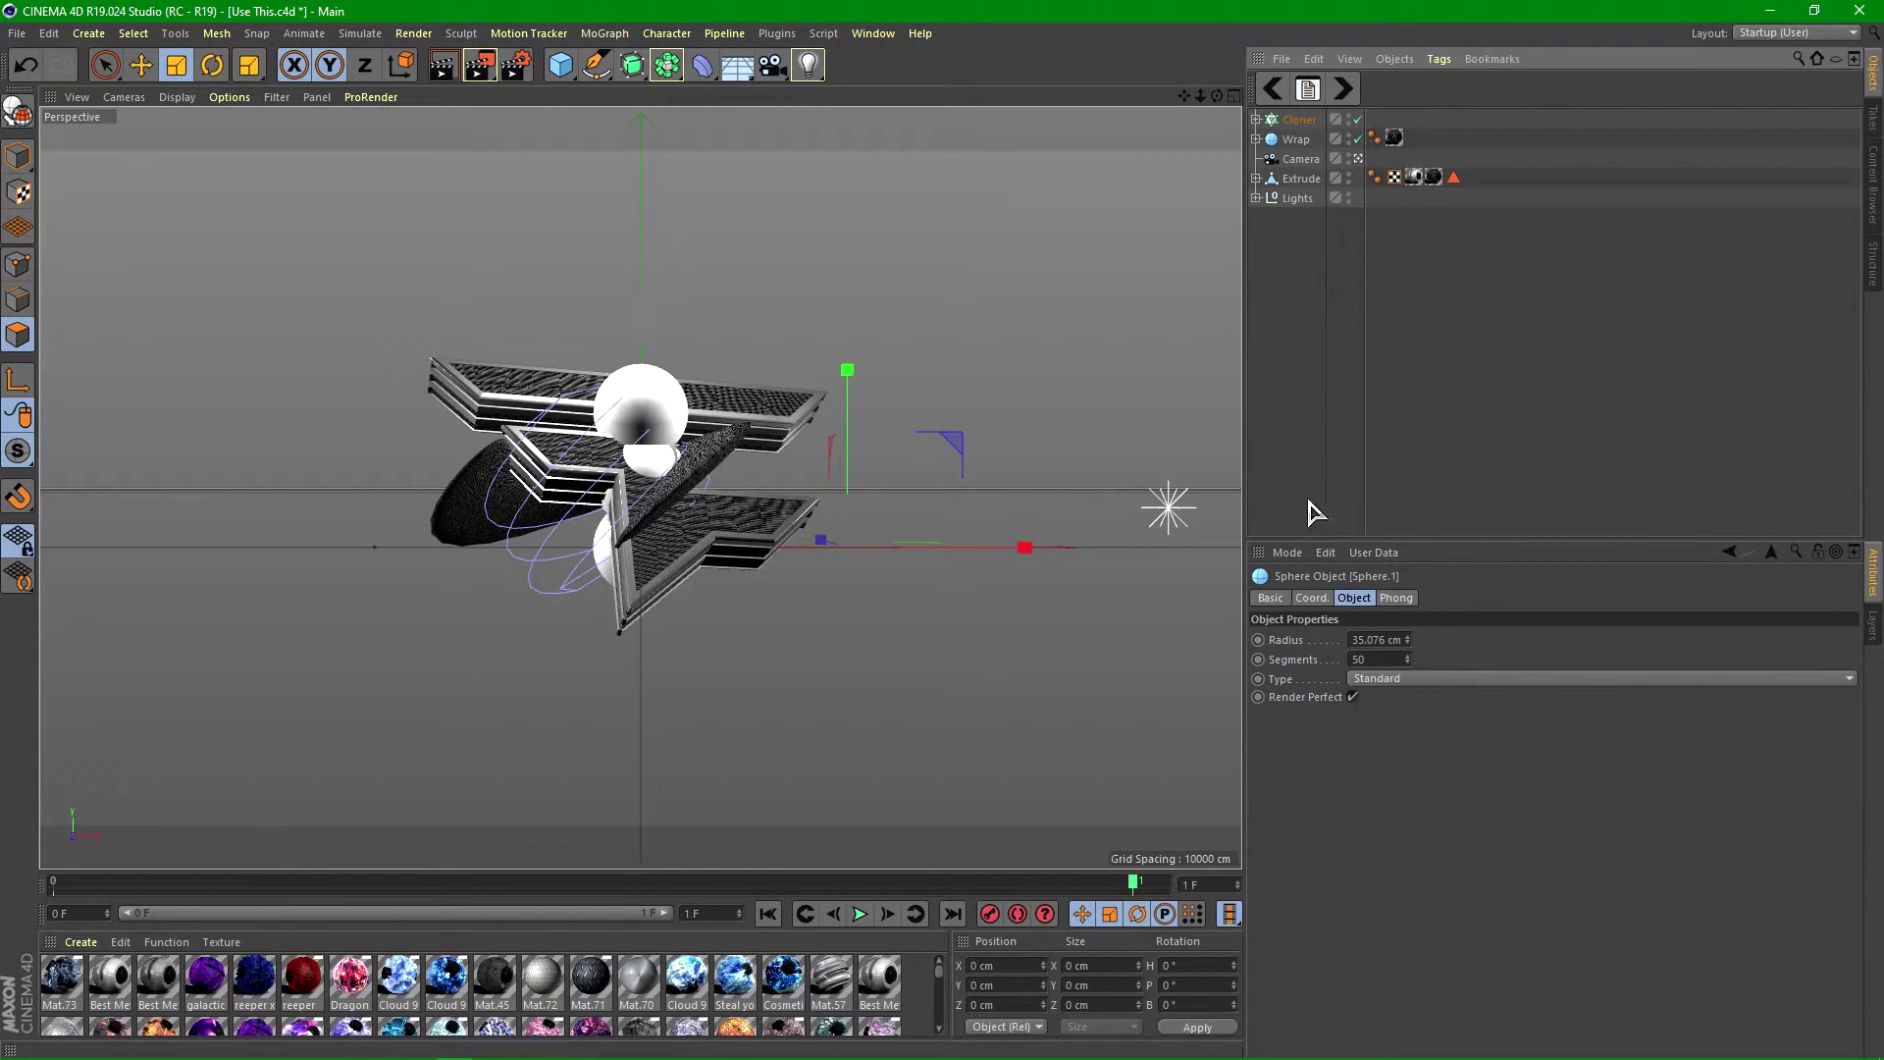
{"action": "left_click", "coordinate": [1353, 121]}
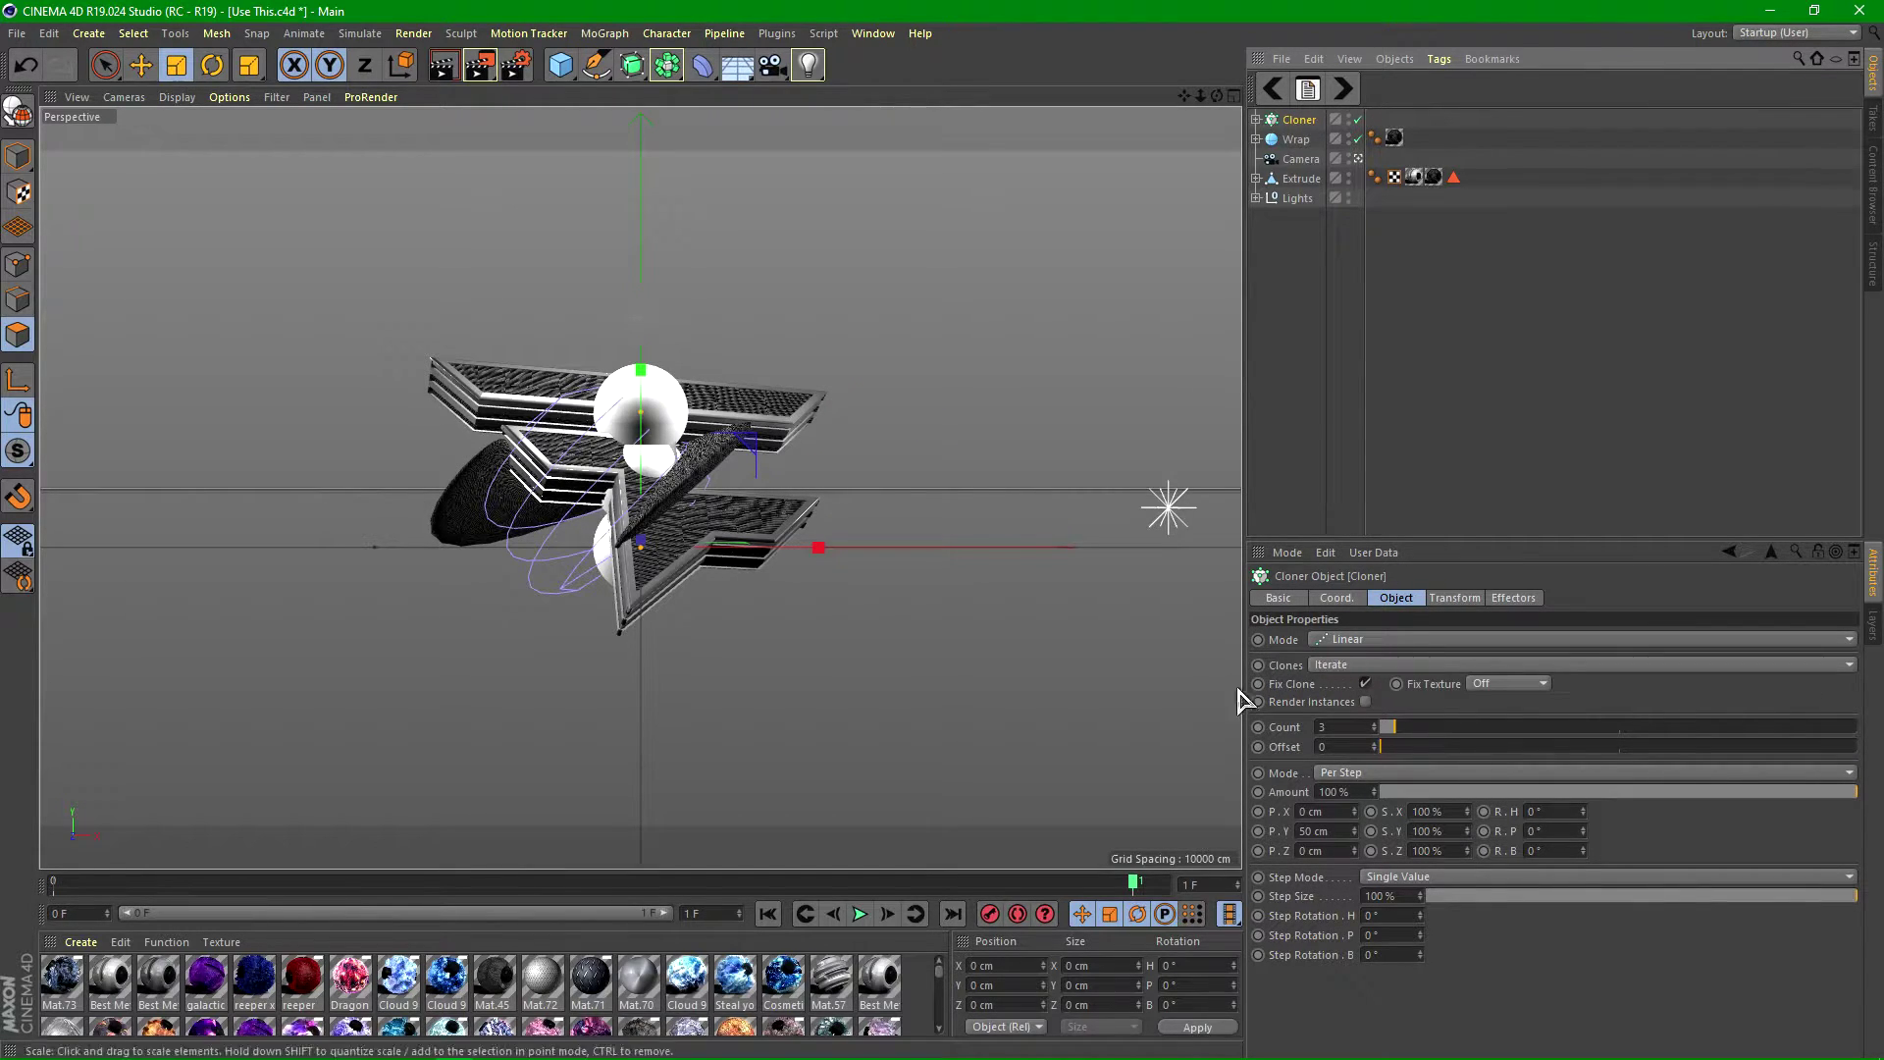
- Change the cloner to Grid Array mode and set its count to 2 × 2 × 2
{"action": "left_click_drag", "start_coordinate": [1403, 727], "coordinate": [1509, 727]}
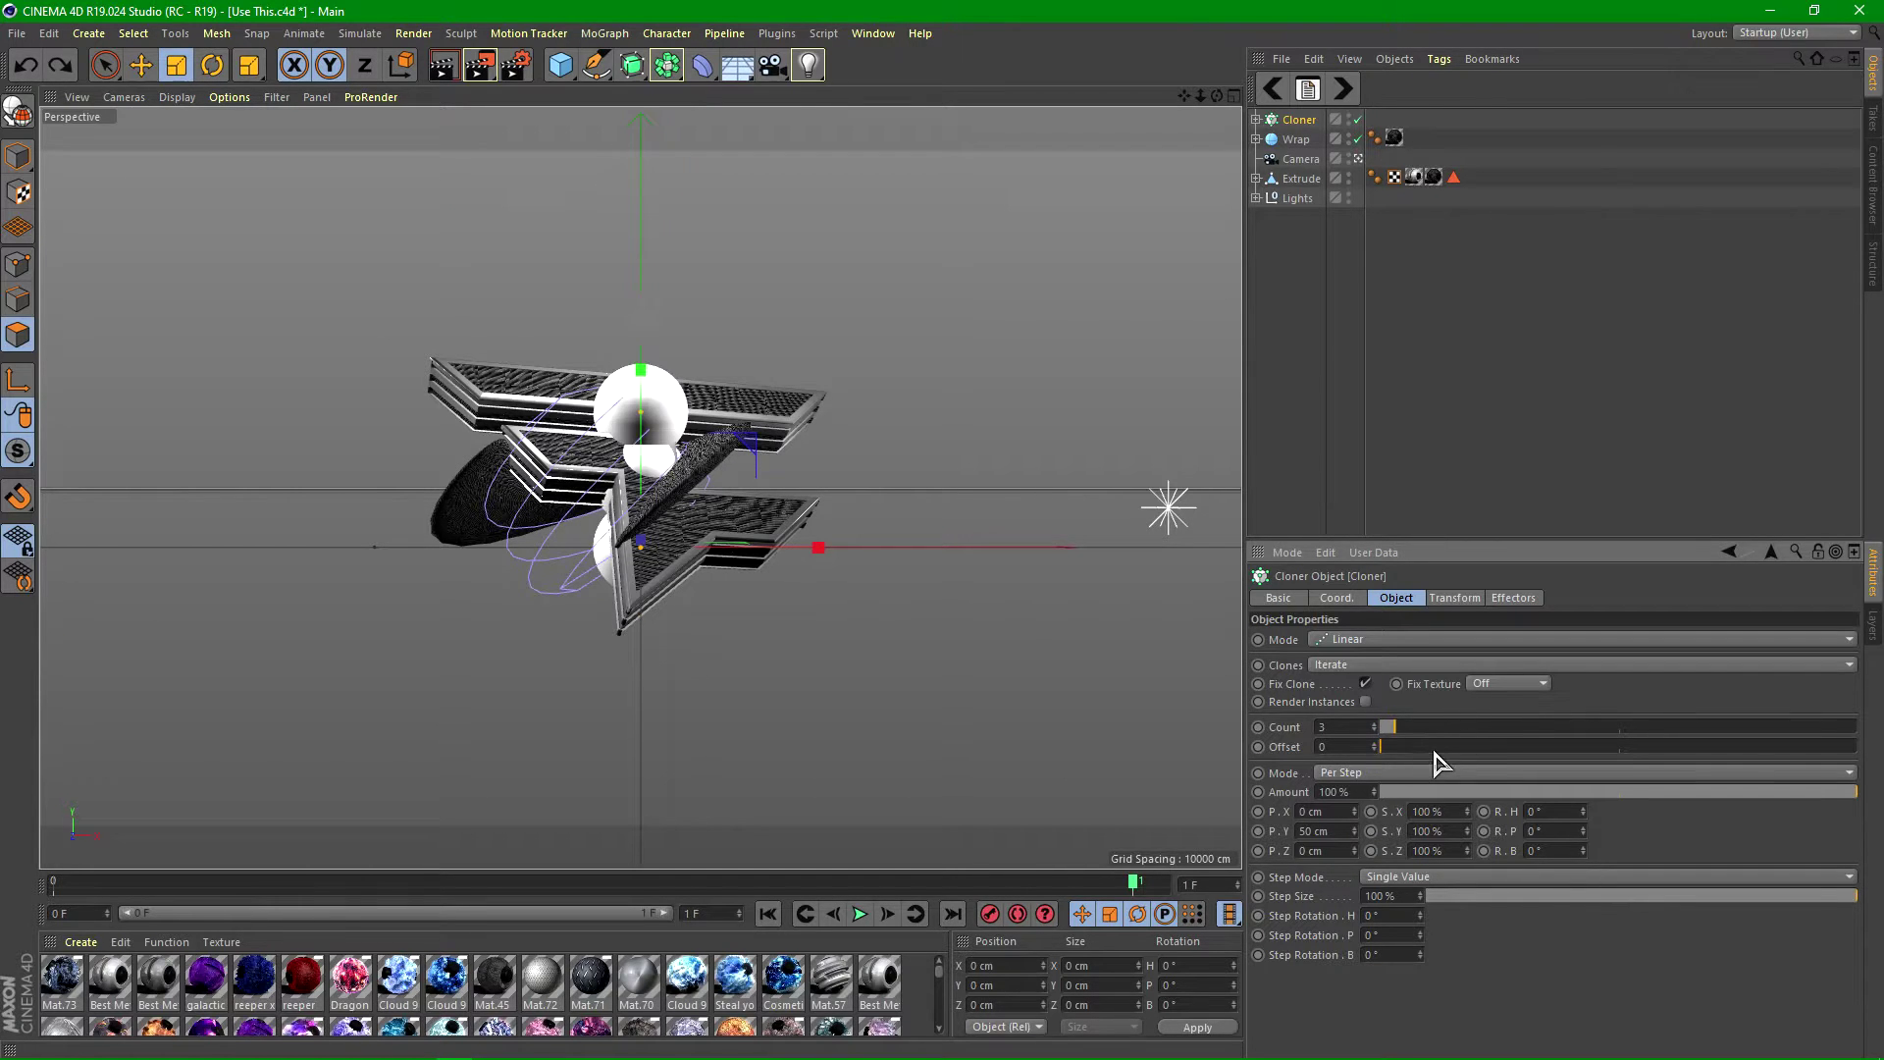
{"action": "left_click", "coordinate": [1374, 640]}
{"action": "left_click", "coordinate": [1367, 731]}
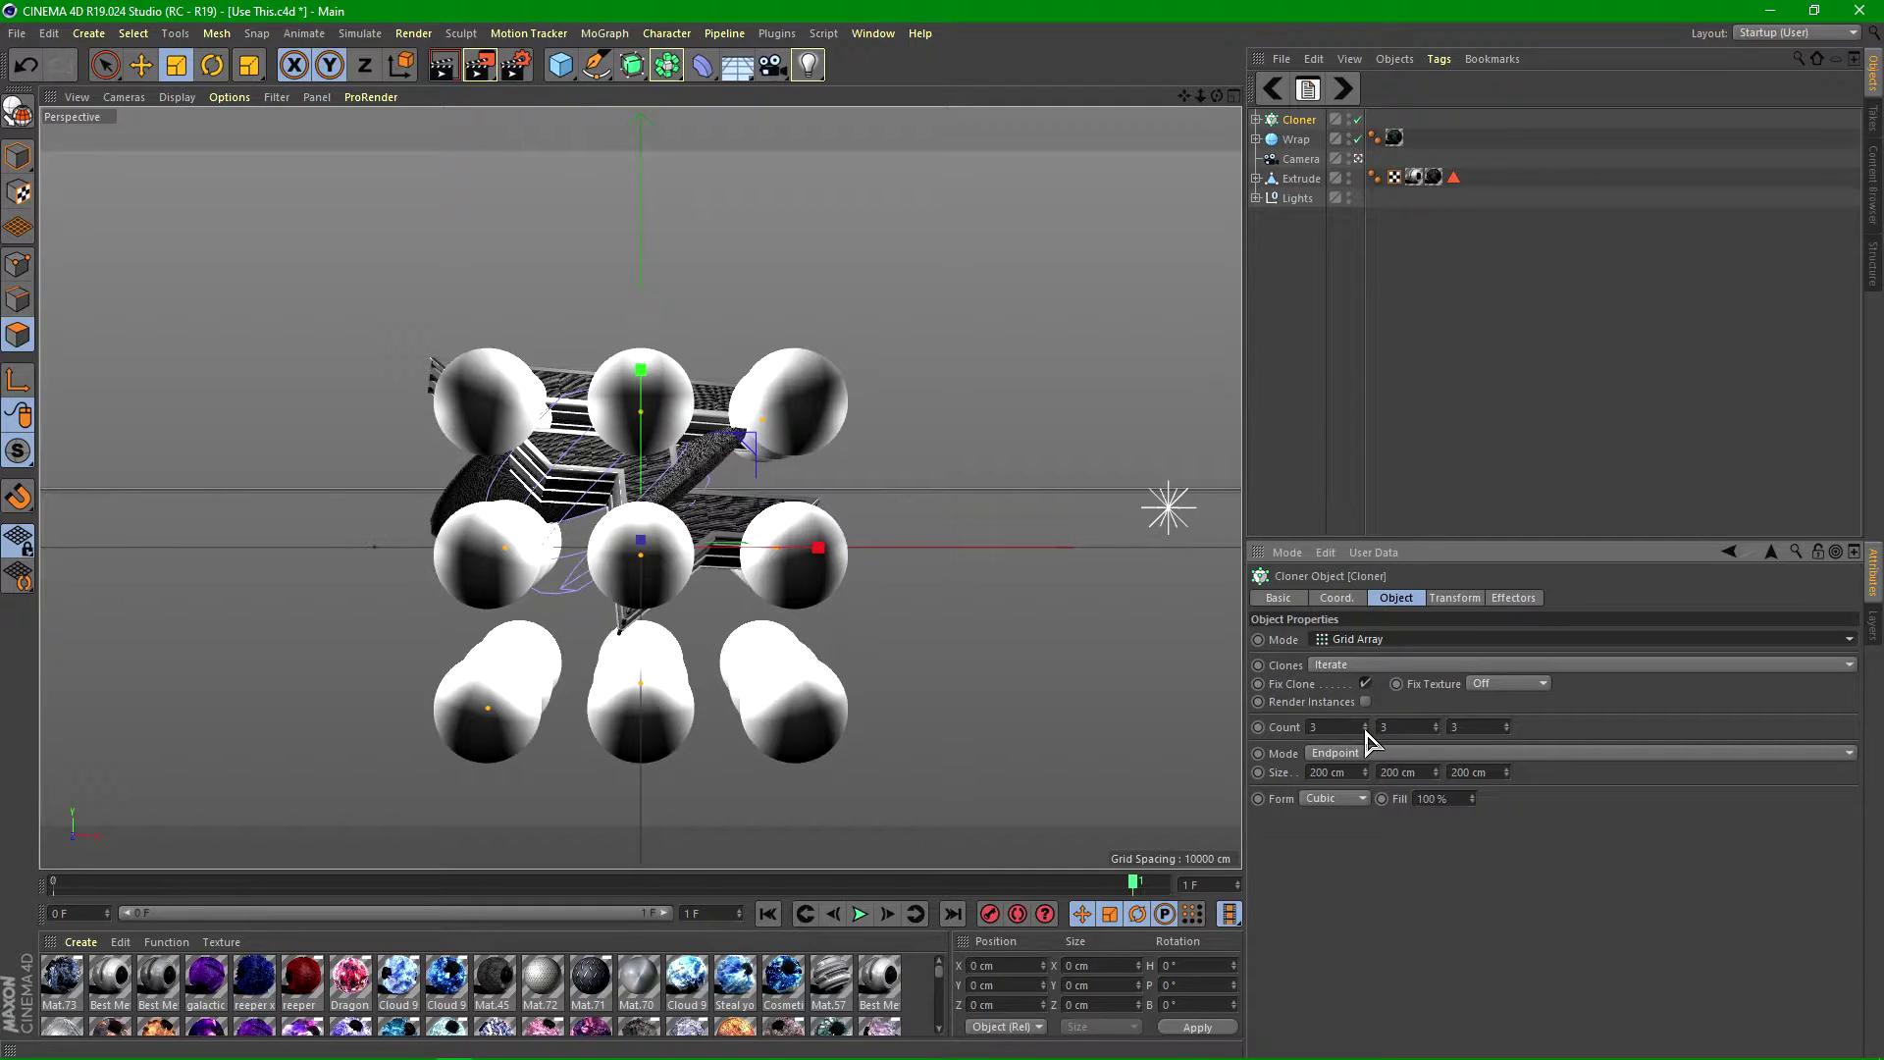
{"action": "left_click", "coordinate": [1365, 730]}
{"action": "left_click", "coordinate": [1436, 730]}
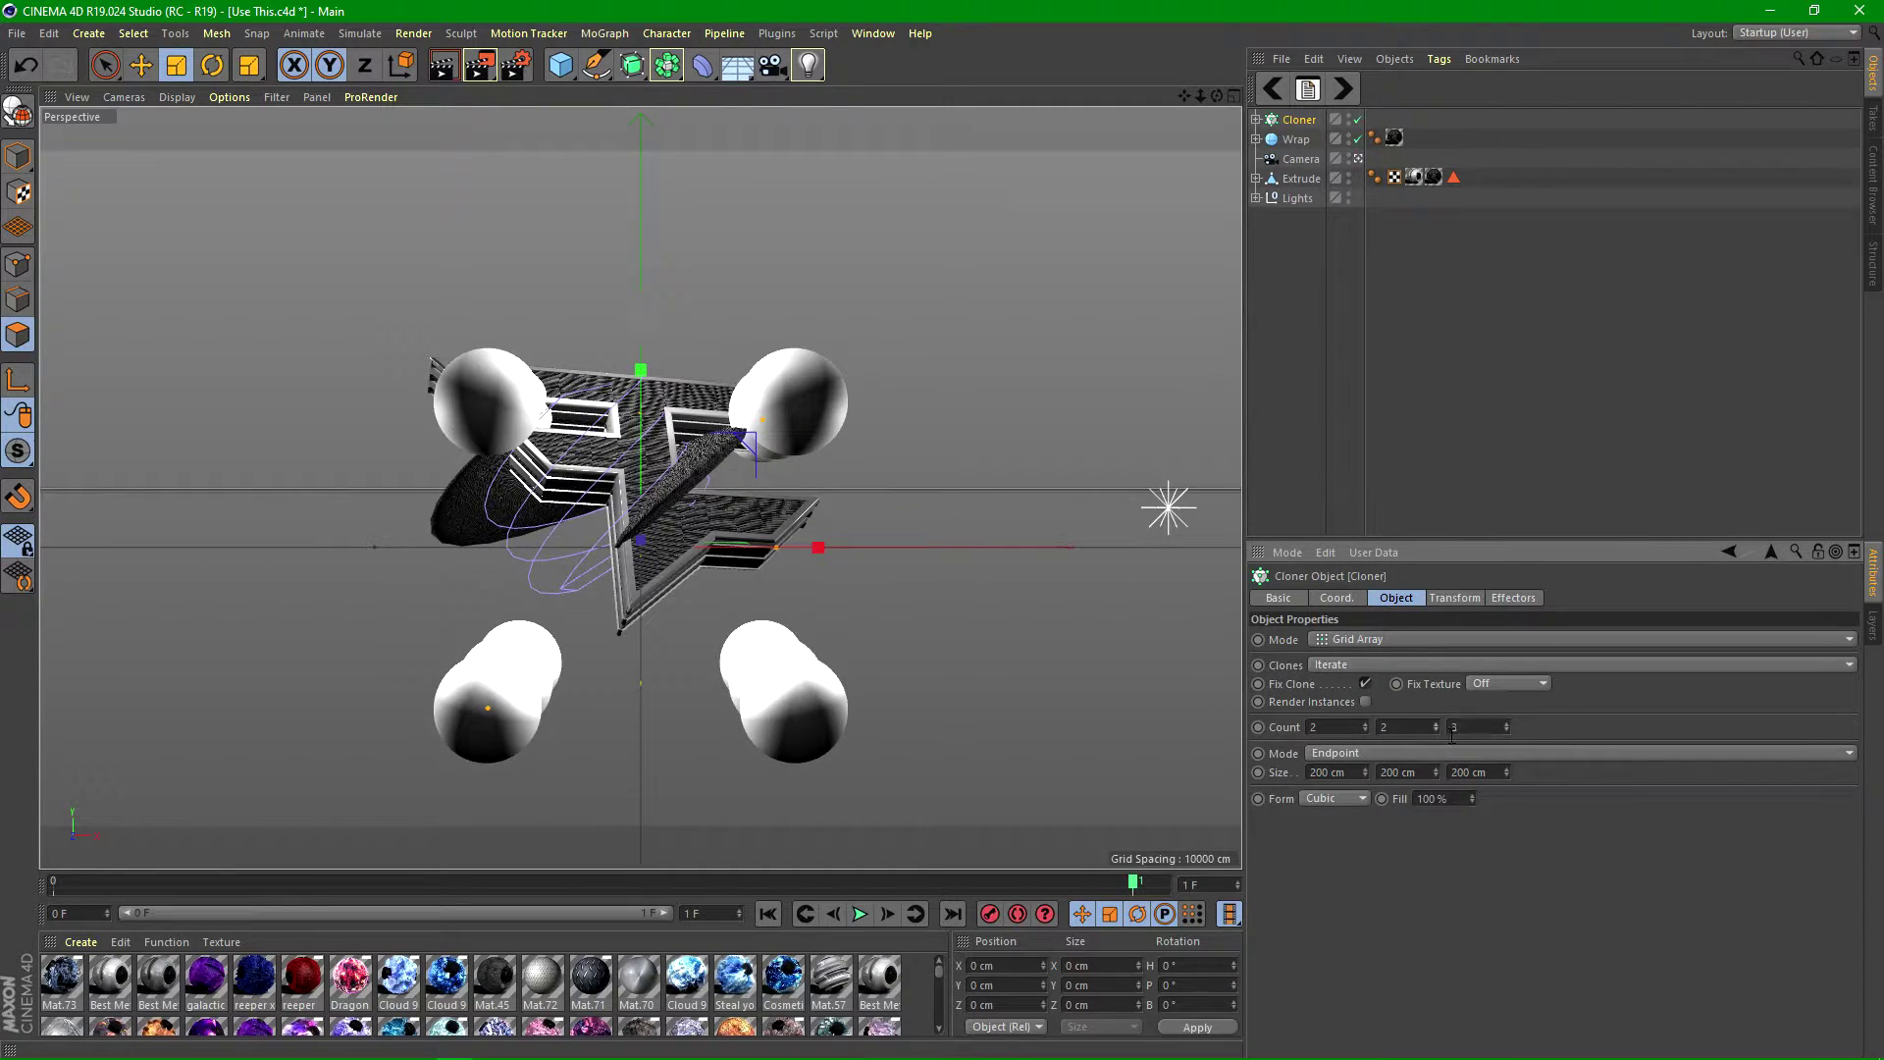
{"action": "left_click", "coordinate": [1507, 732]}
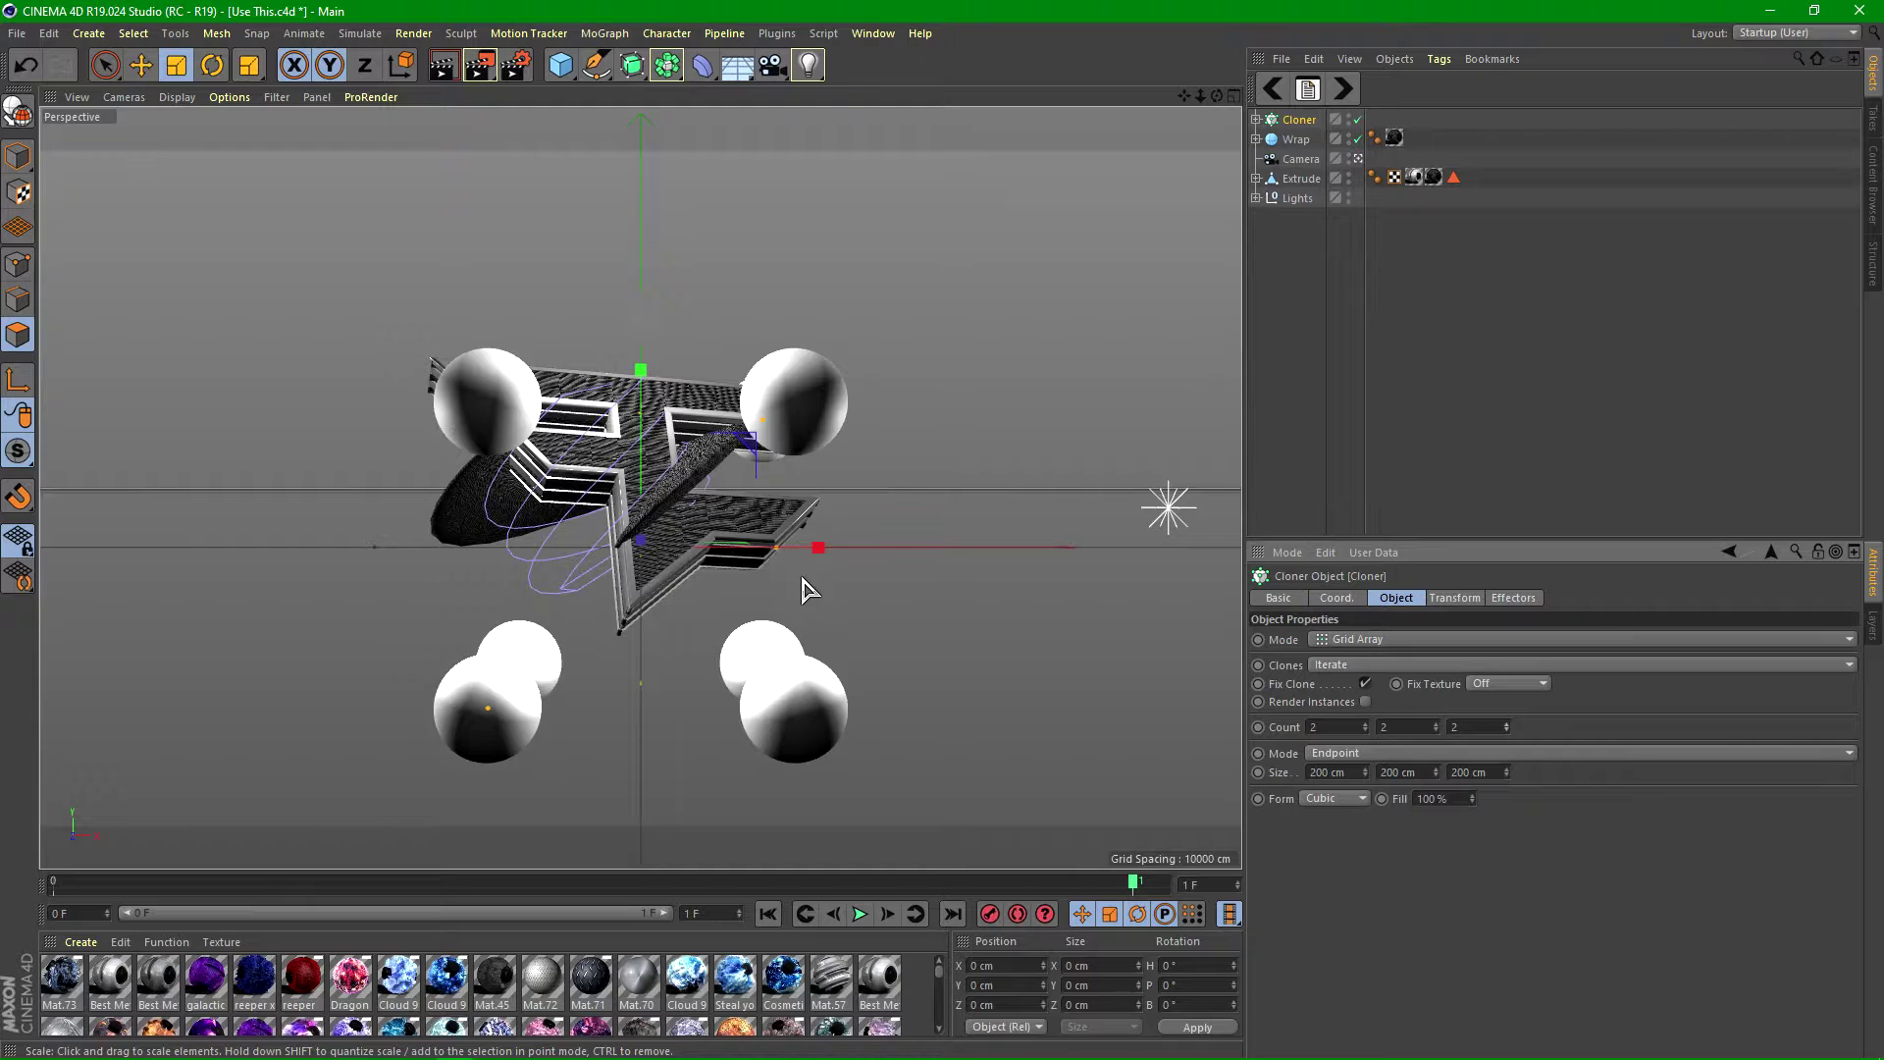
{"action": "left_click", "coordinate": [1507, 724]}
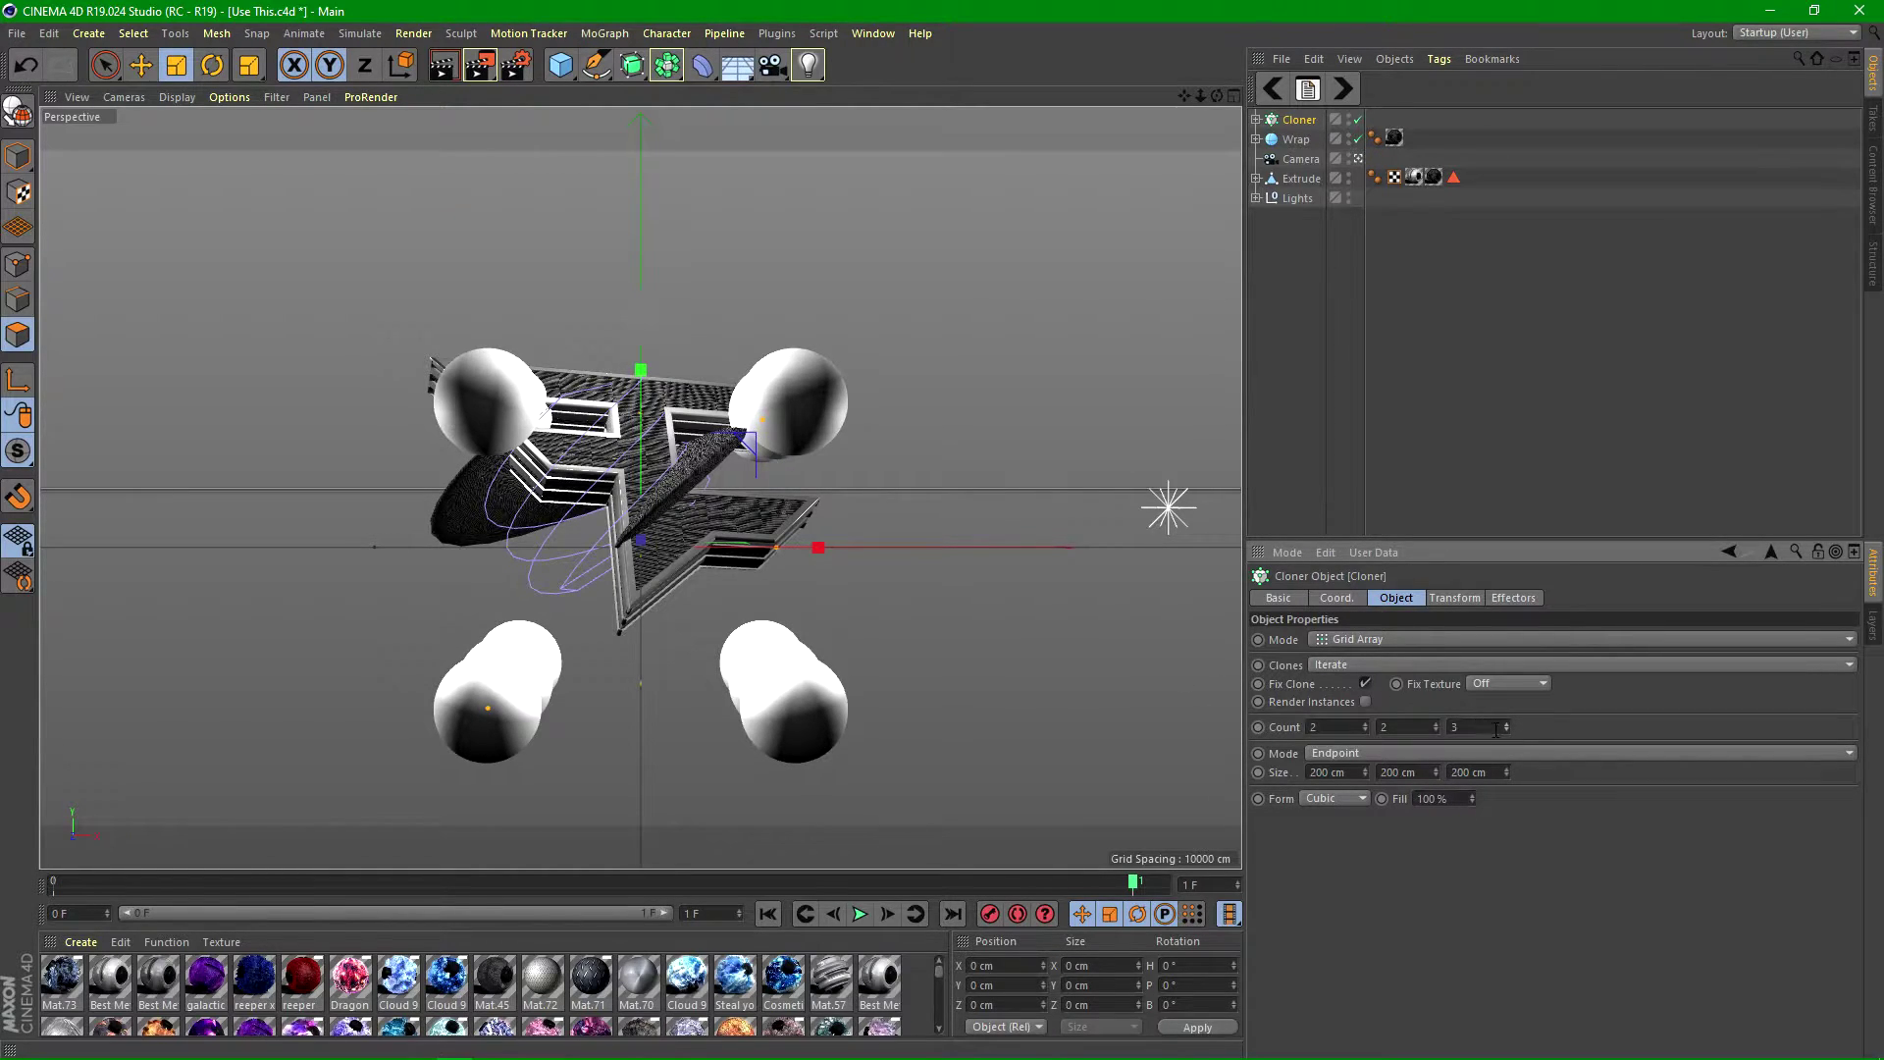
{"action": "left_click", "coordinate": [1508, 730]}
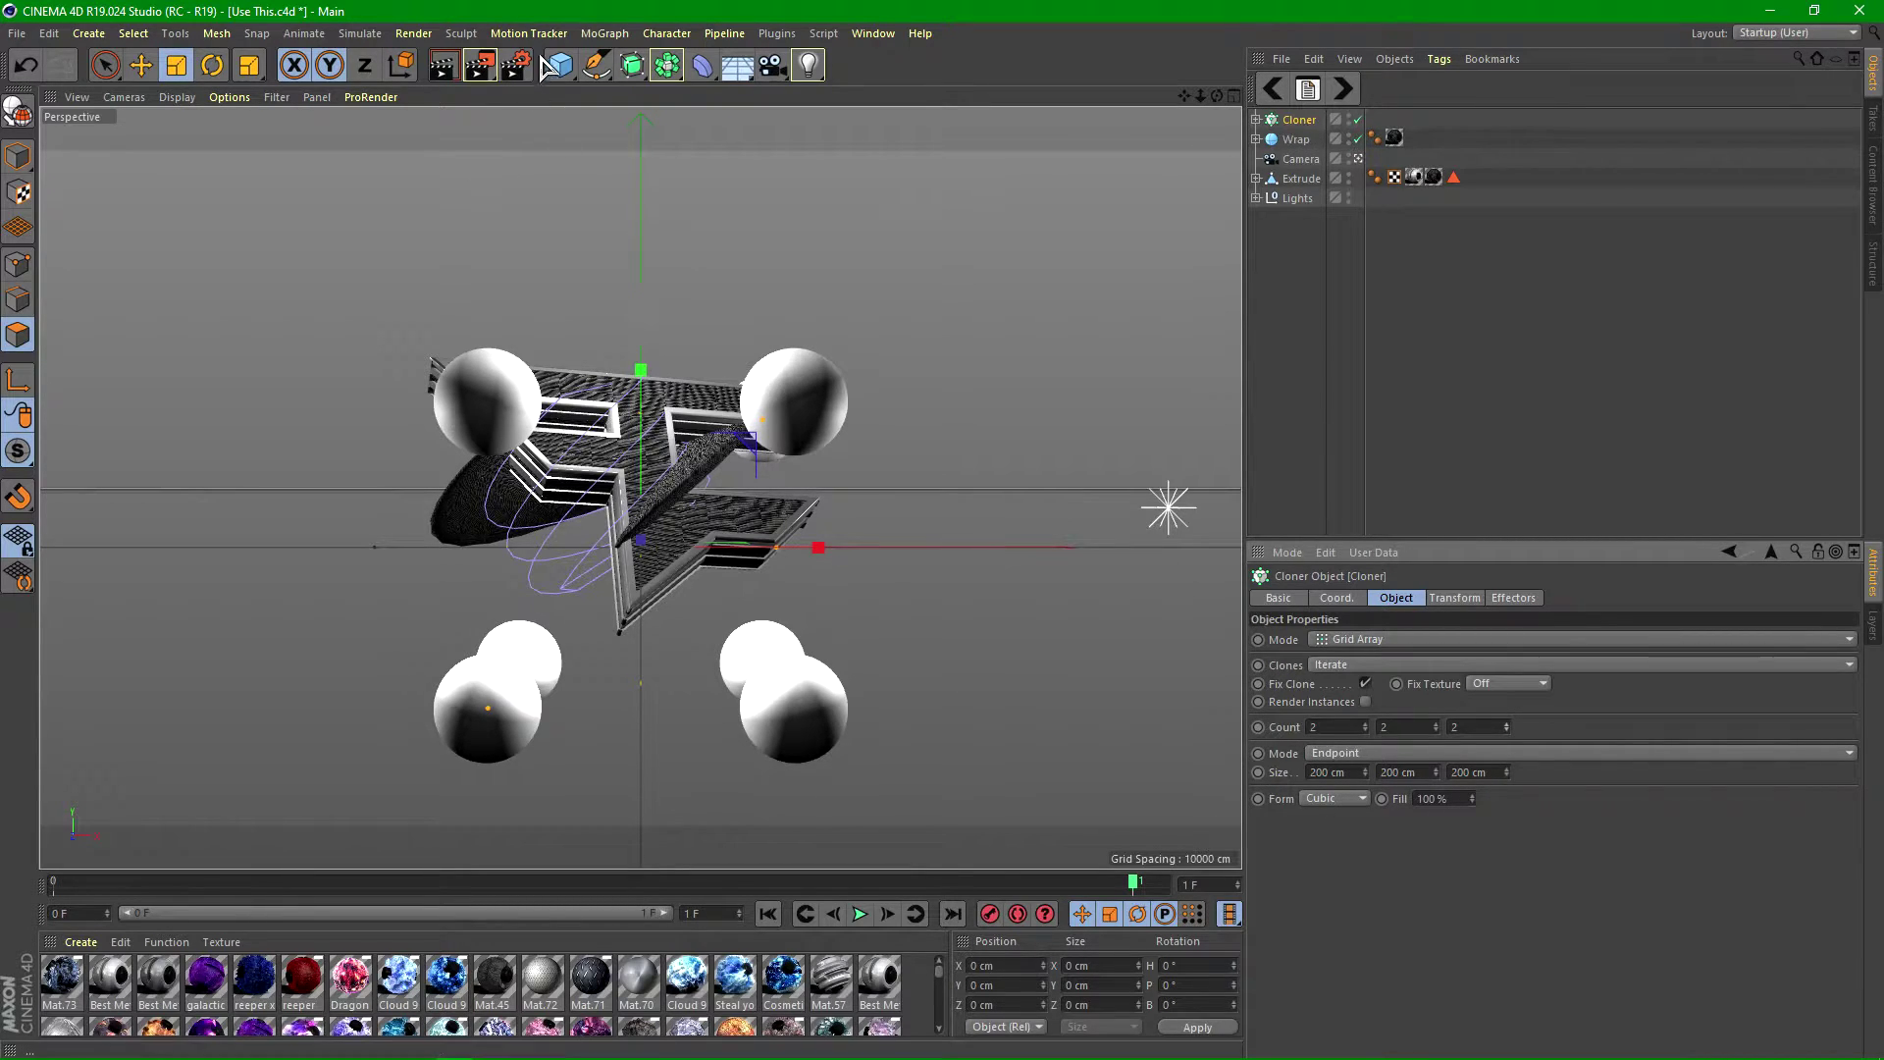
- Apply a Random effector to the cloner and set its position offsets to X 190 cm, Y 137 cm and Z 190 cm
{"action": "left_click", "coordinate": [604, 34]}
{"action": "mouse_move", "coordinate": [623, 63]}
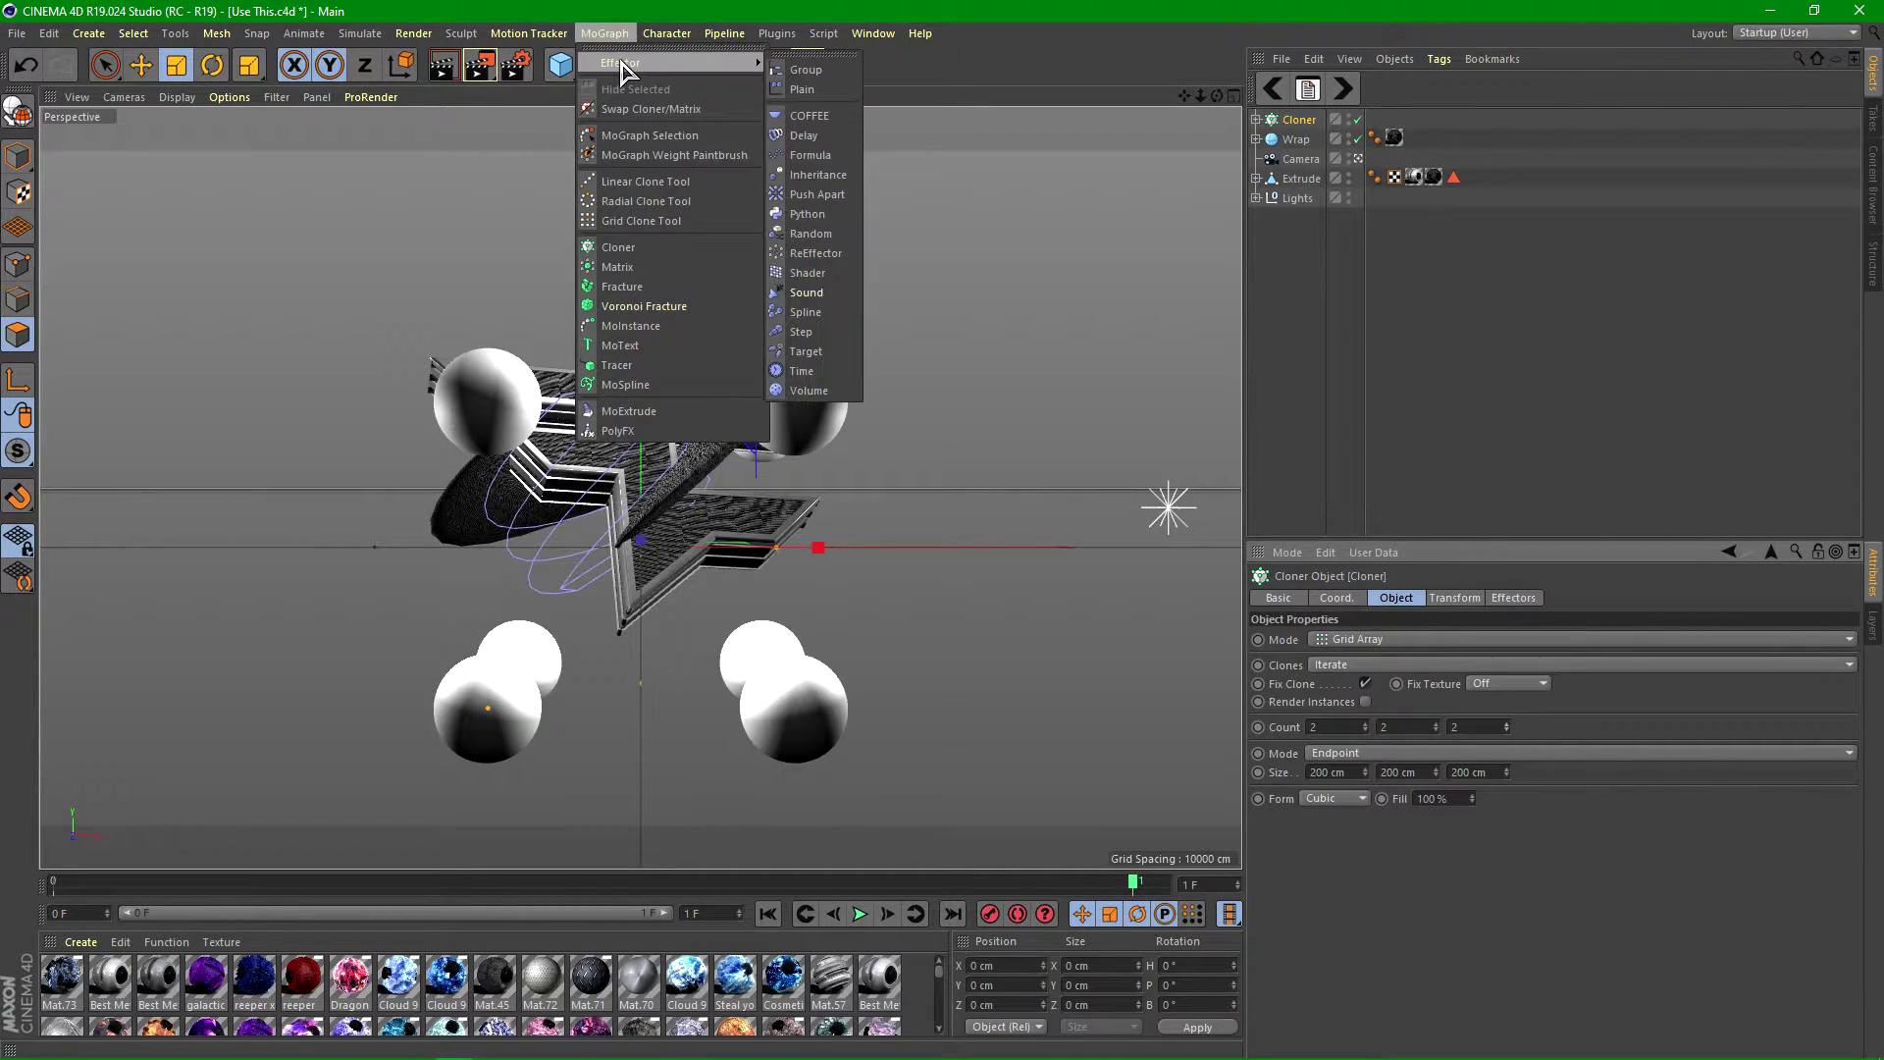
{"action": "left_click", "coordinate": [830, 236]}
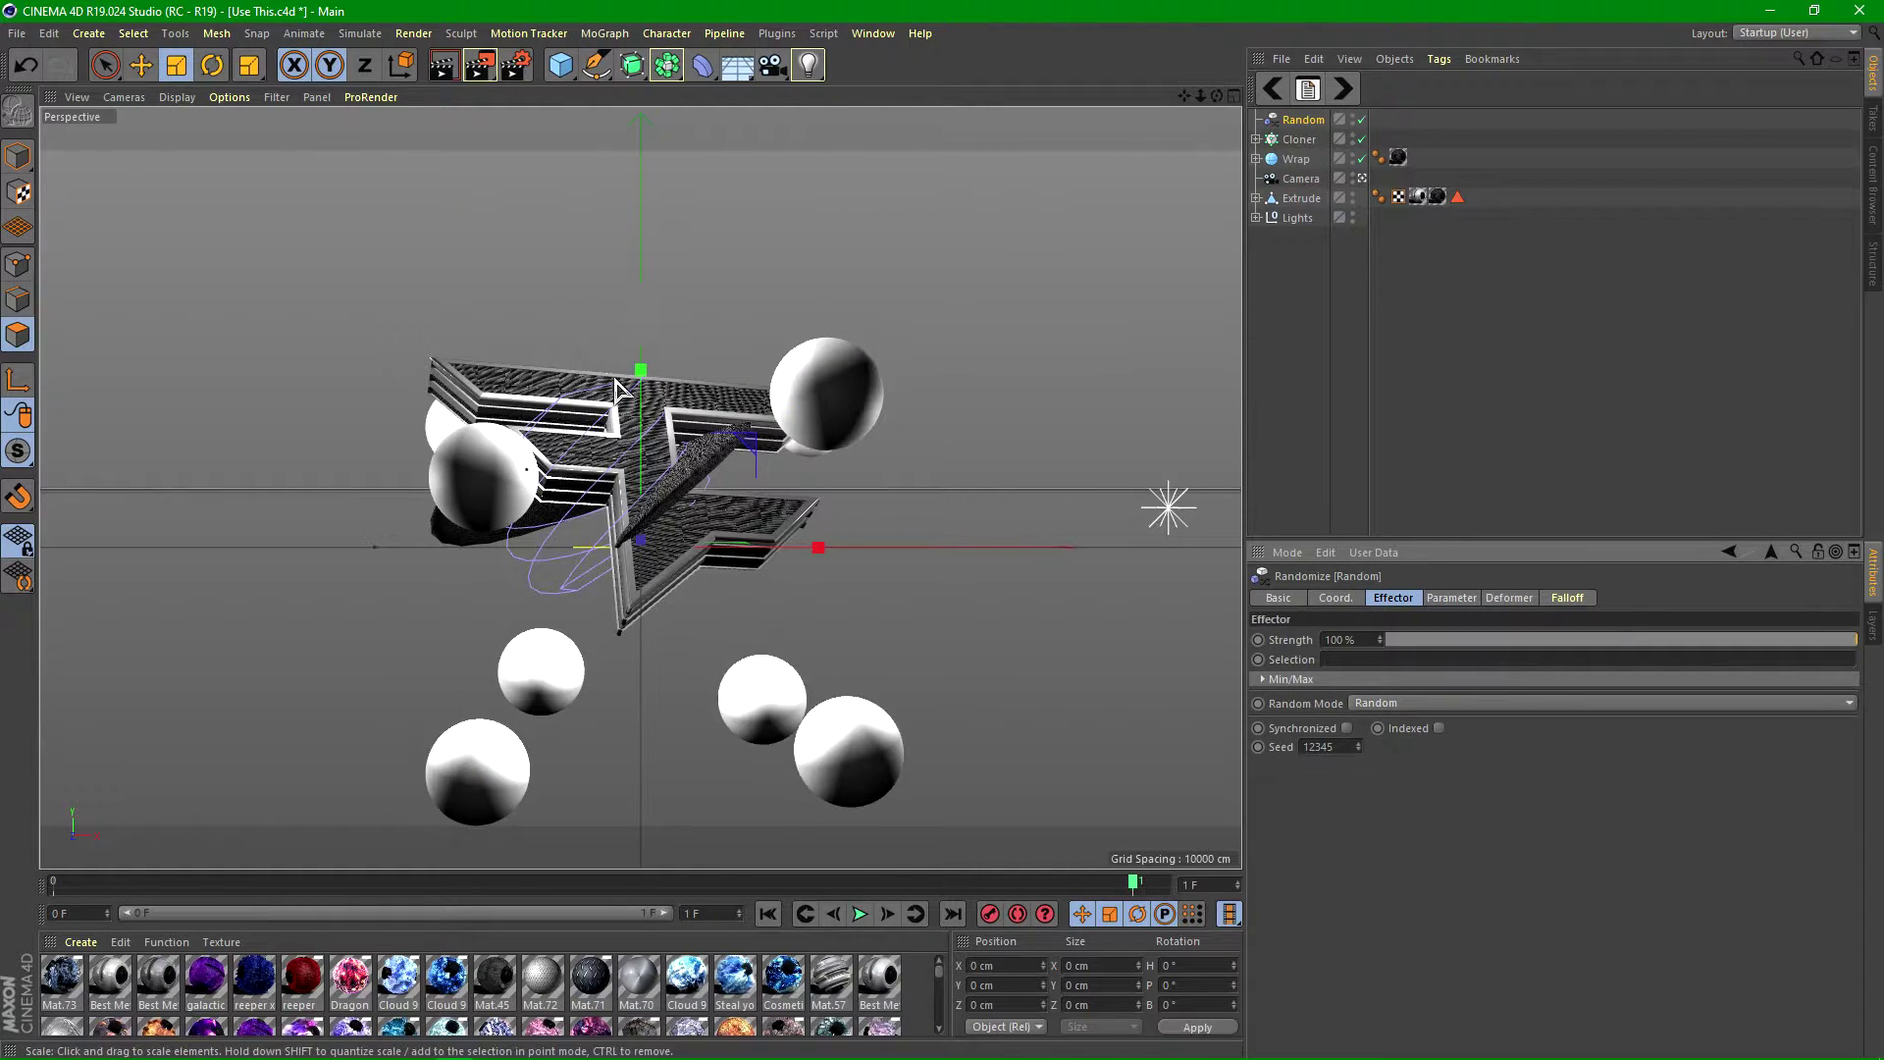
{"action": "left_click", "coordinate": [1456, 600]}
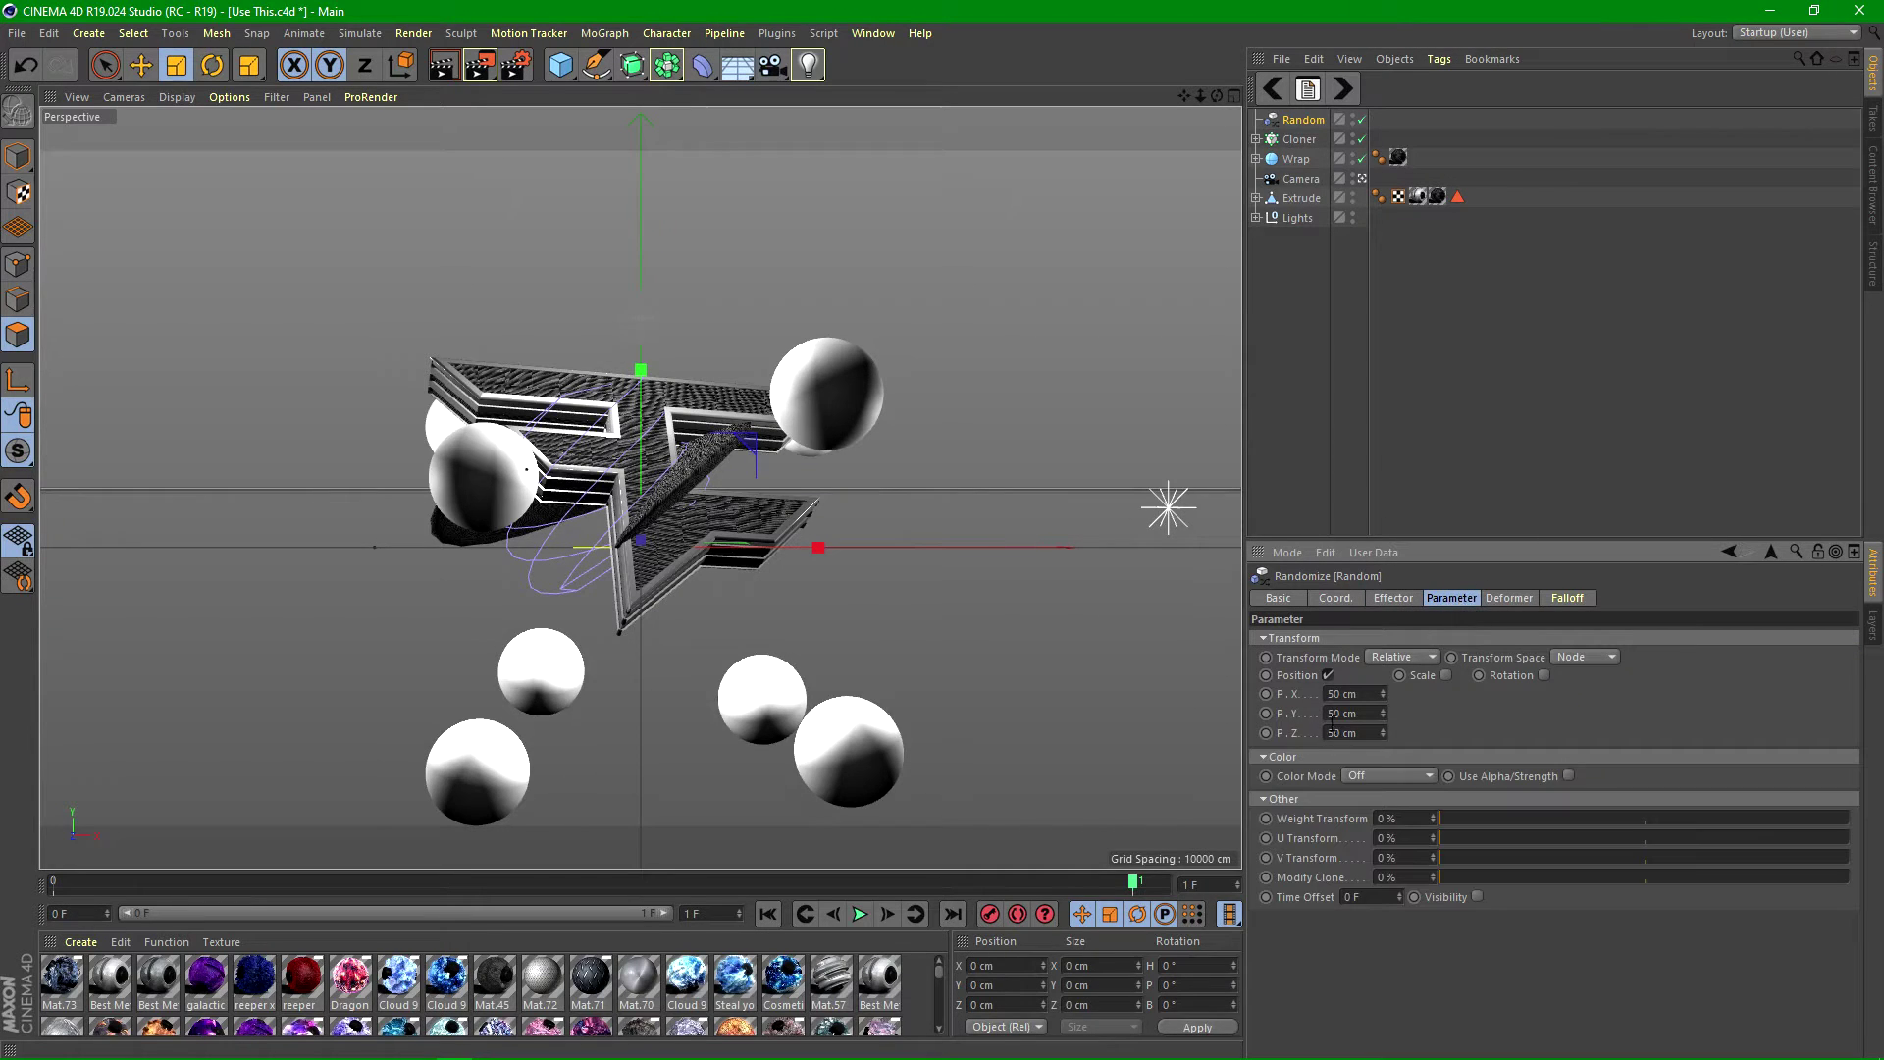
{"action": "left_click", "coordinate": [1545, 676]}
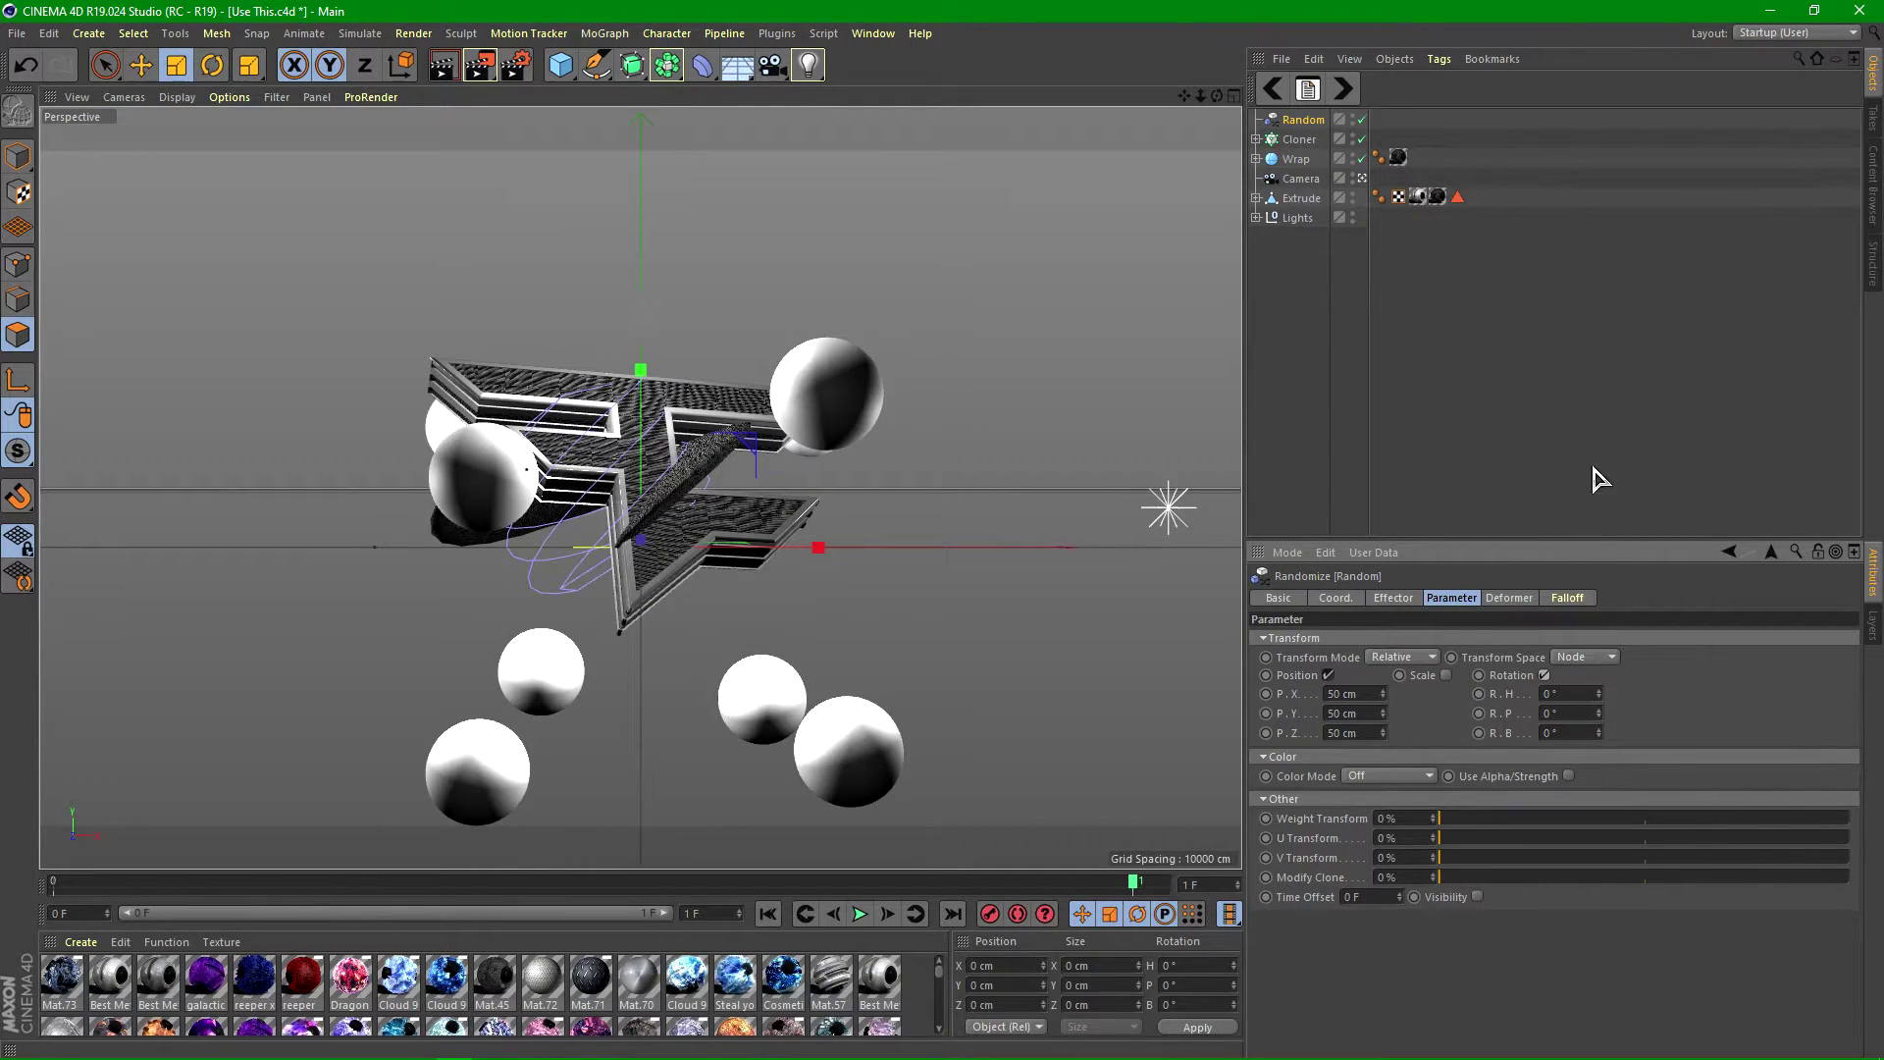
{"action": "key", "text": "ctrl+z"}
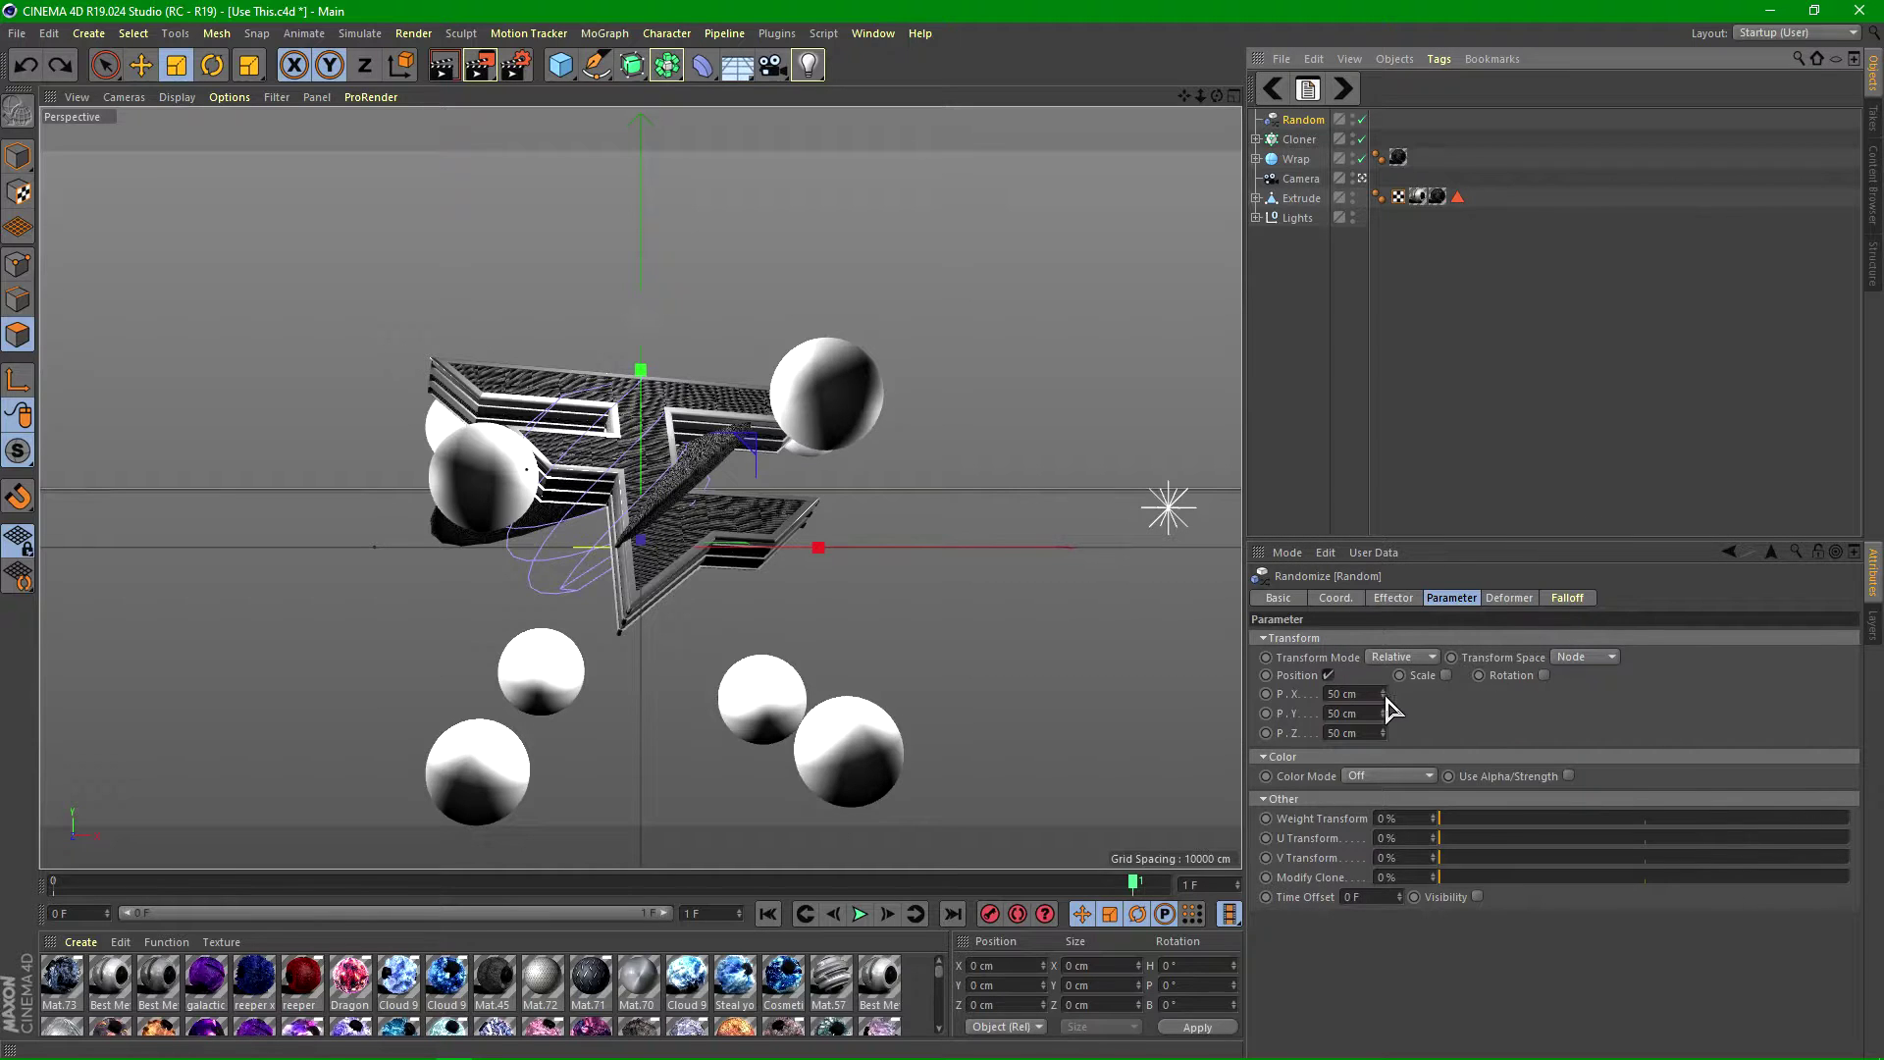
{"action": "mouse_move", "coordinate": [1384, 694]}
{"action": "left_mouse_down"}
{"action": "mouse_move", "coordinate": [1276, 694]}
{"action": "mouse_move", "coordinate": [1453, 694]}
{"action": "mouse_move", "coordinate": [1385, 723]}
{"action": "mouse_move", "coordinate": [1387, 786]}
{"action": "left_mouse_up"}
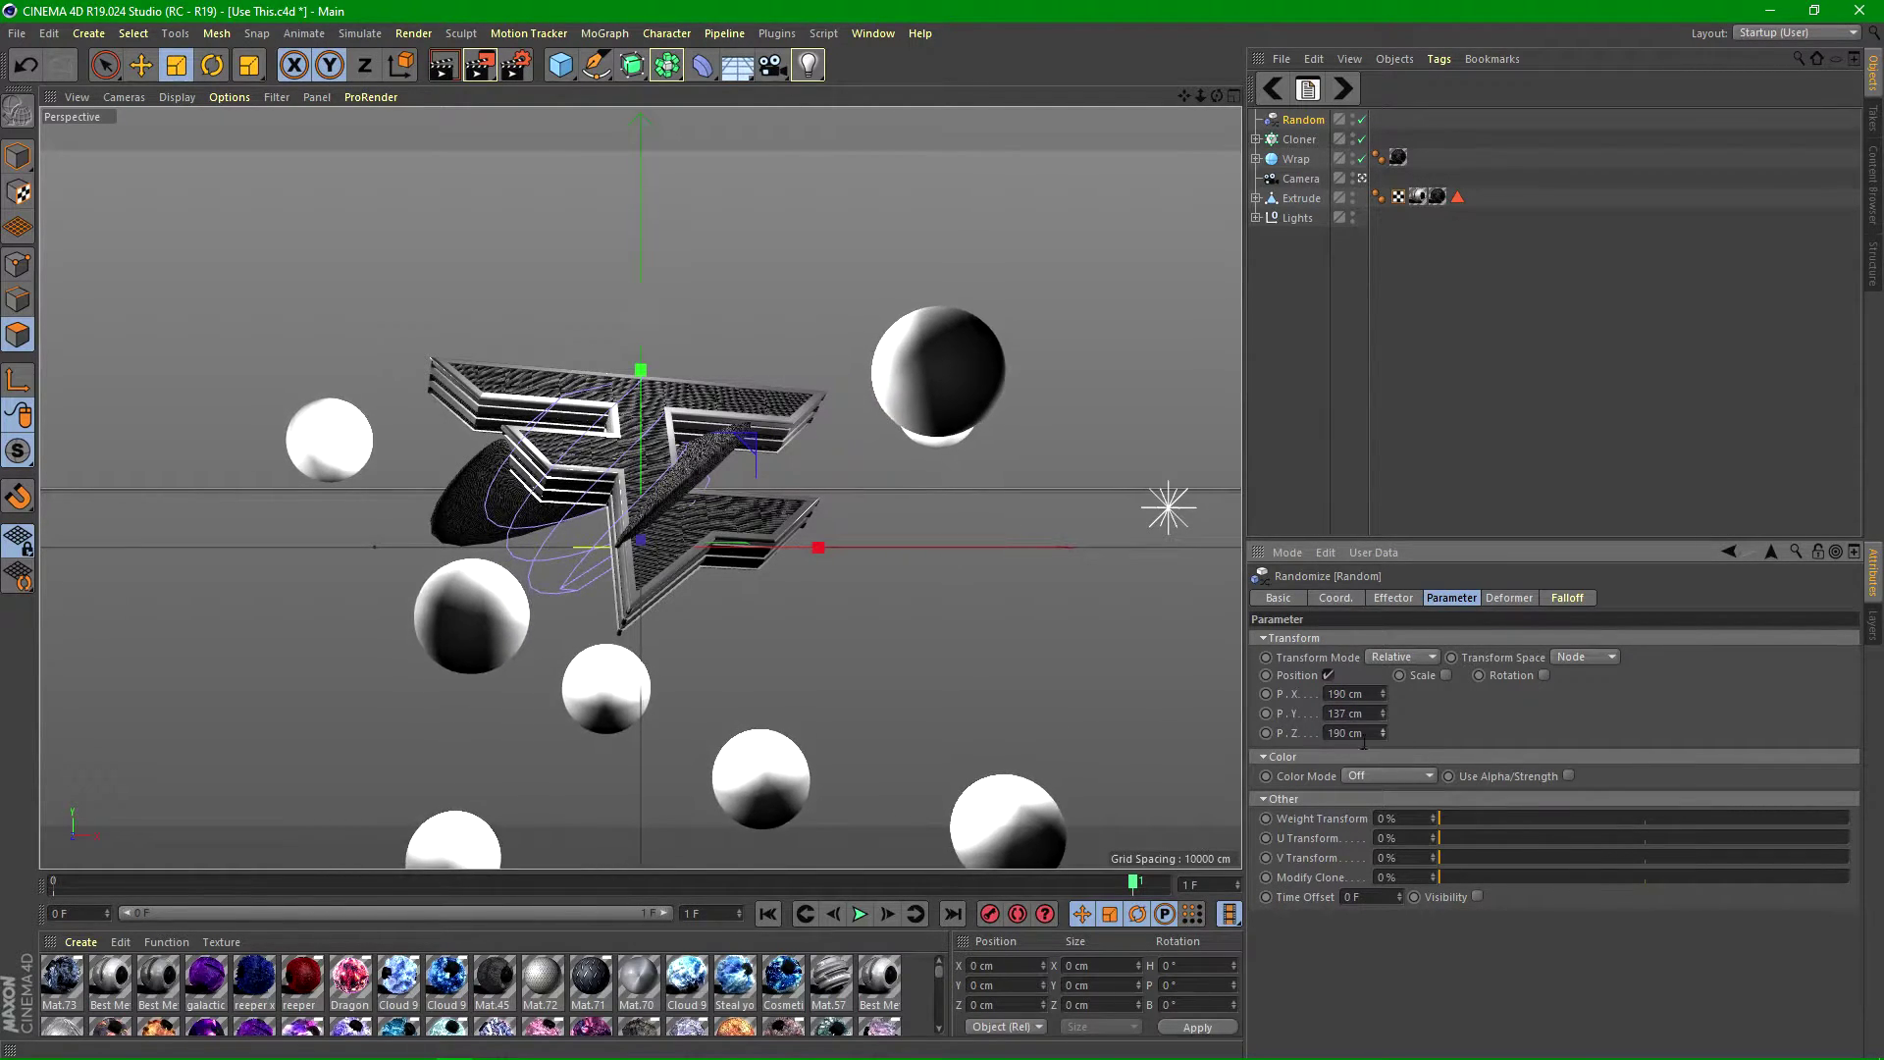
- Move the cloner back along Z, raise it along Y and shift it slightly along X to surround the logo with spheres
{"action": "left_click", "coordinate": [1297, 139]}
{"action": "left_click_drag", "start_coordinate": [967, 332], "coordinate": [895, 361]}
{"action": "key", "text": "ctrl+z"}
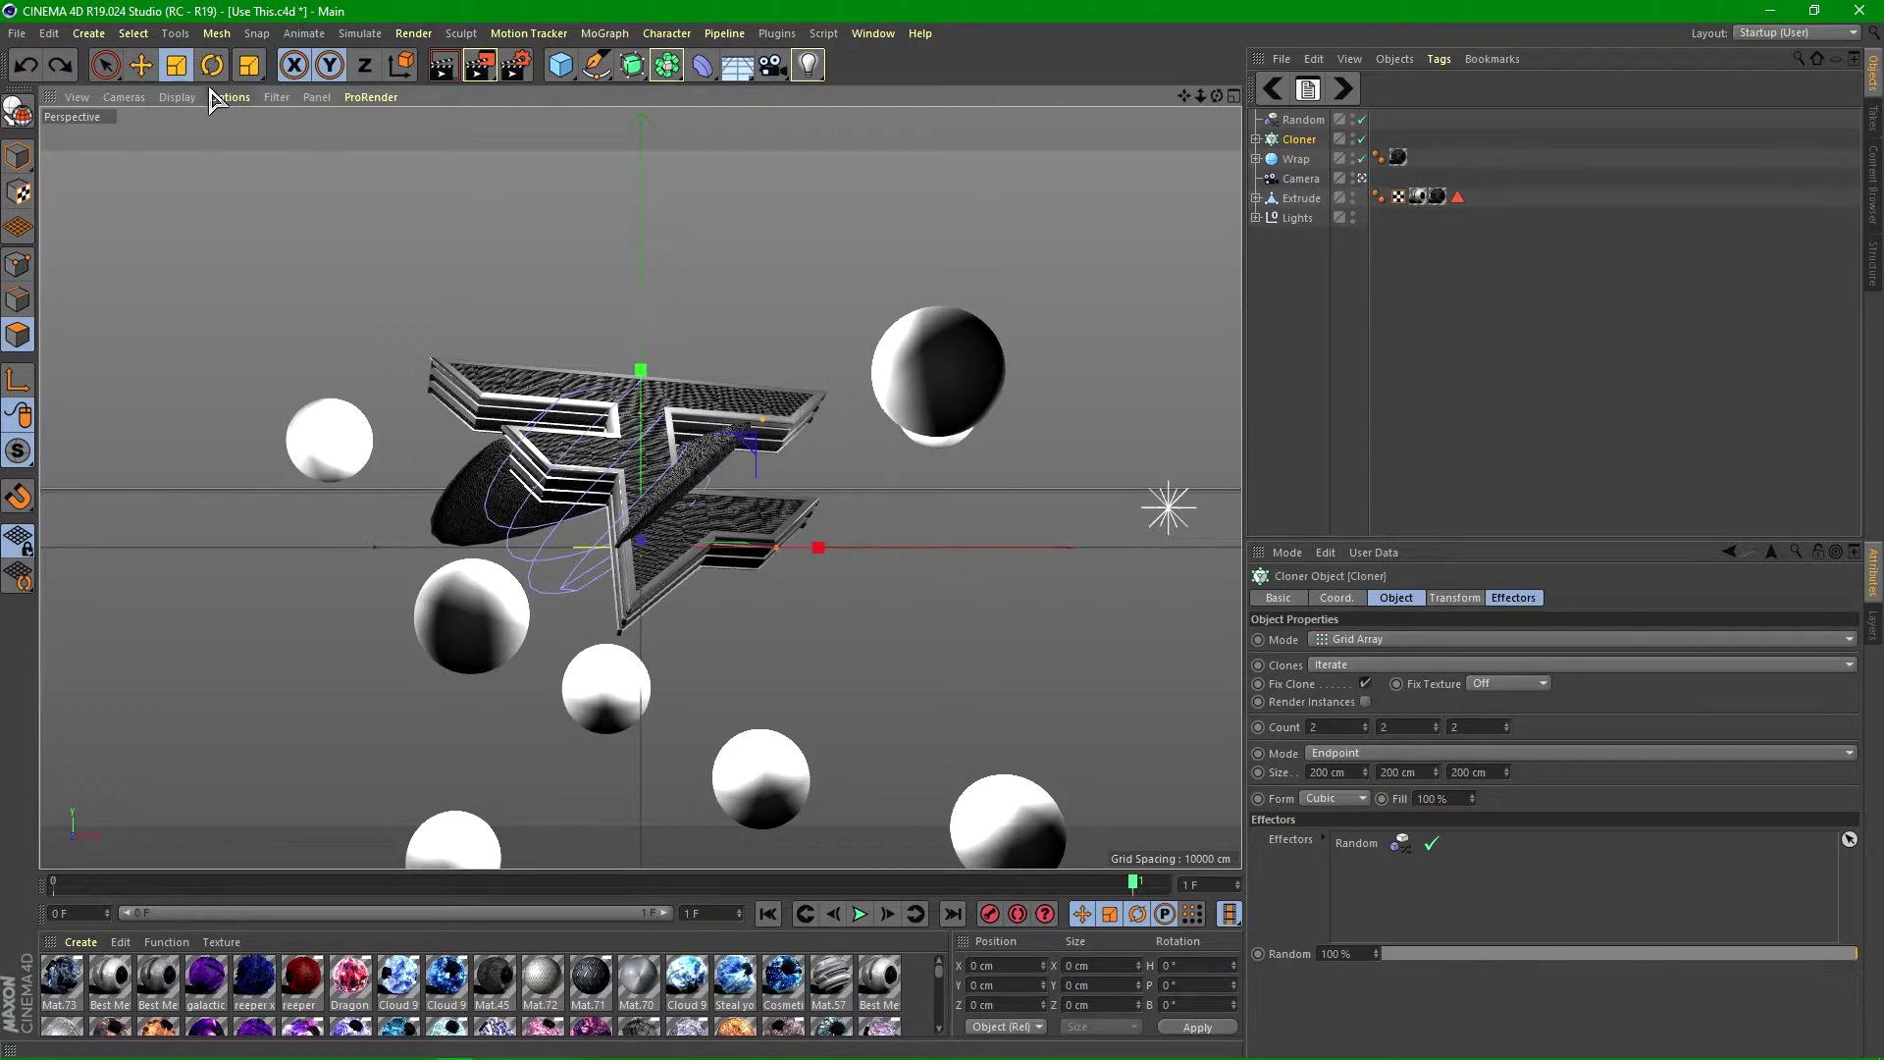
{"action": "left_click", "coordinate": [142, 71]}
{"action": "left_click_drag", "start_coordinate": [819, 547], "coordinate": [901, 550]}
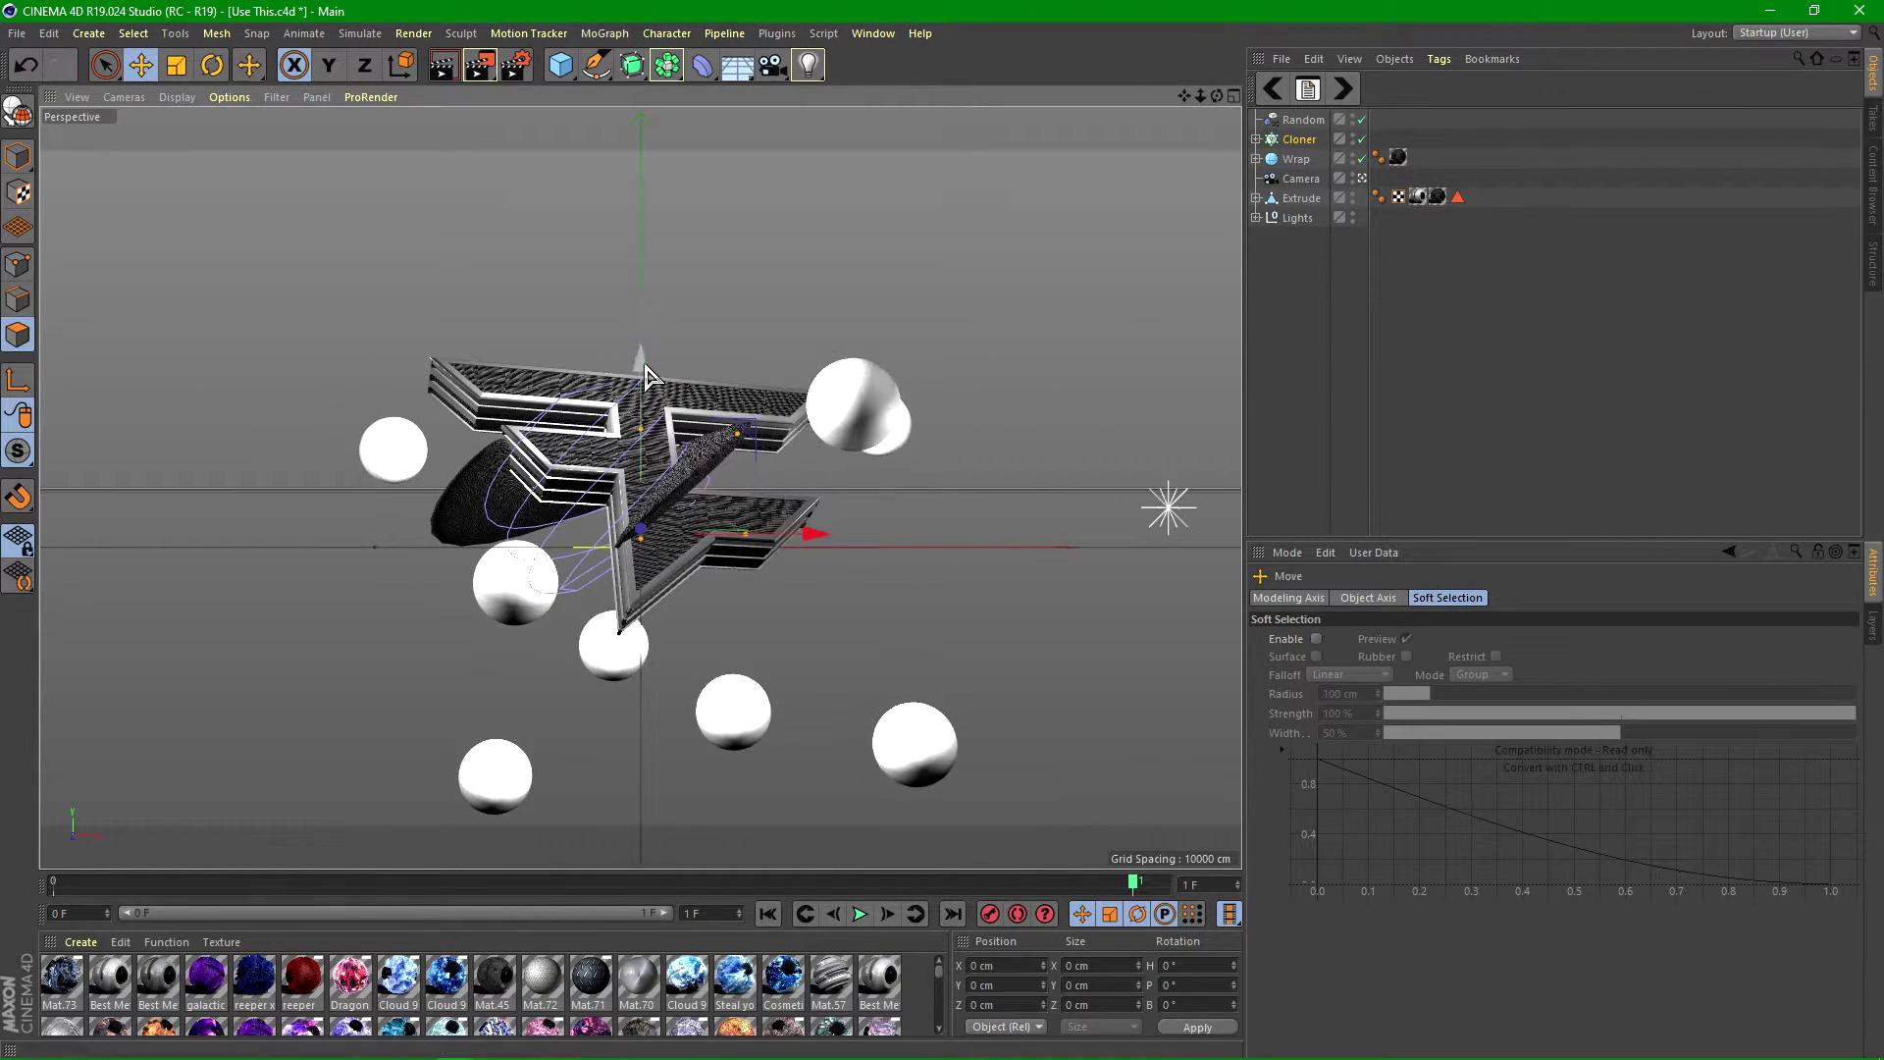
{"action": "left_click_drag", "start_coordinate": [645, 363], "coordinate": [643, 287]}
{"action": "left_click_drag", "start_coordinate": [812, 463], "coordinate": [795, 472]}
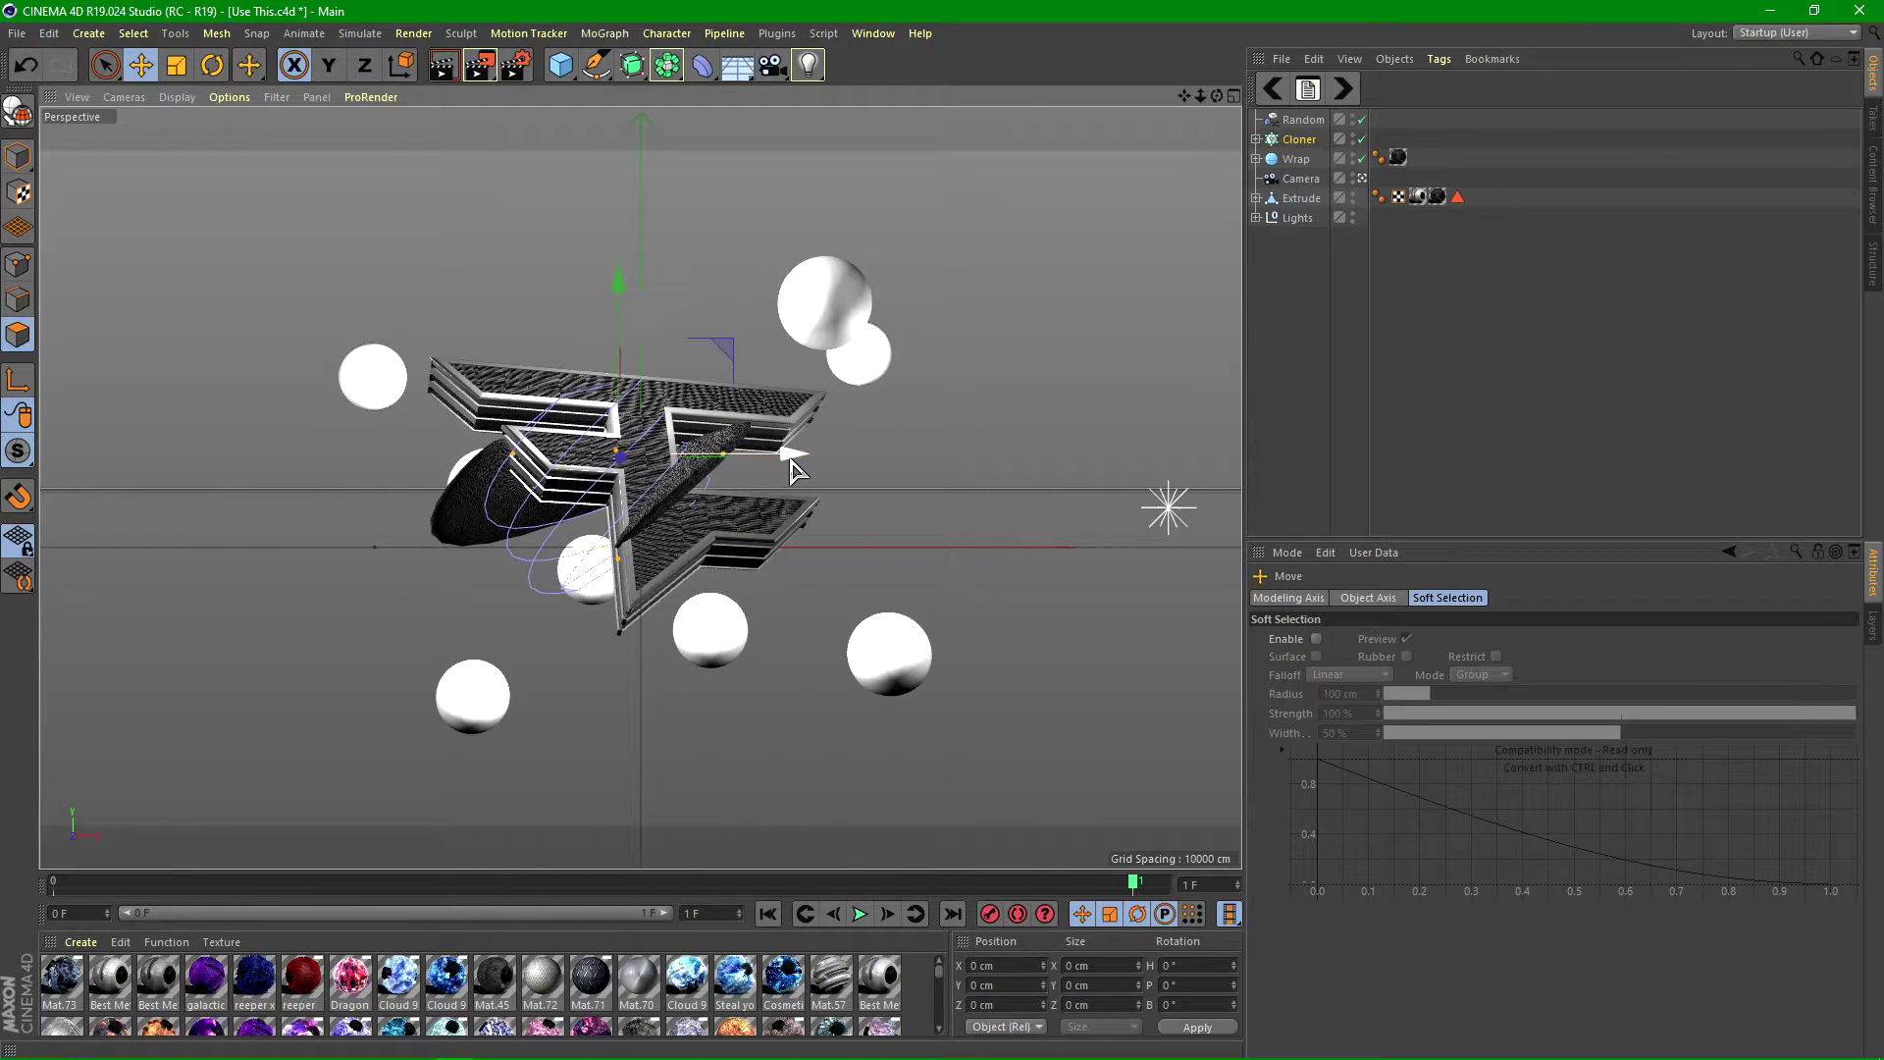
- Rotate the Cloner so its eight large spheres are distributed differently around the extruded logo
{"action": "left_click", "coordinate": [208, 67]}
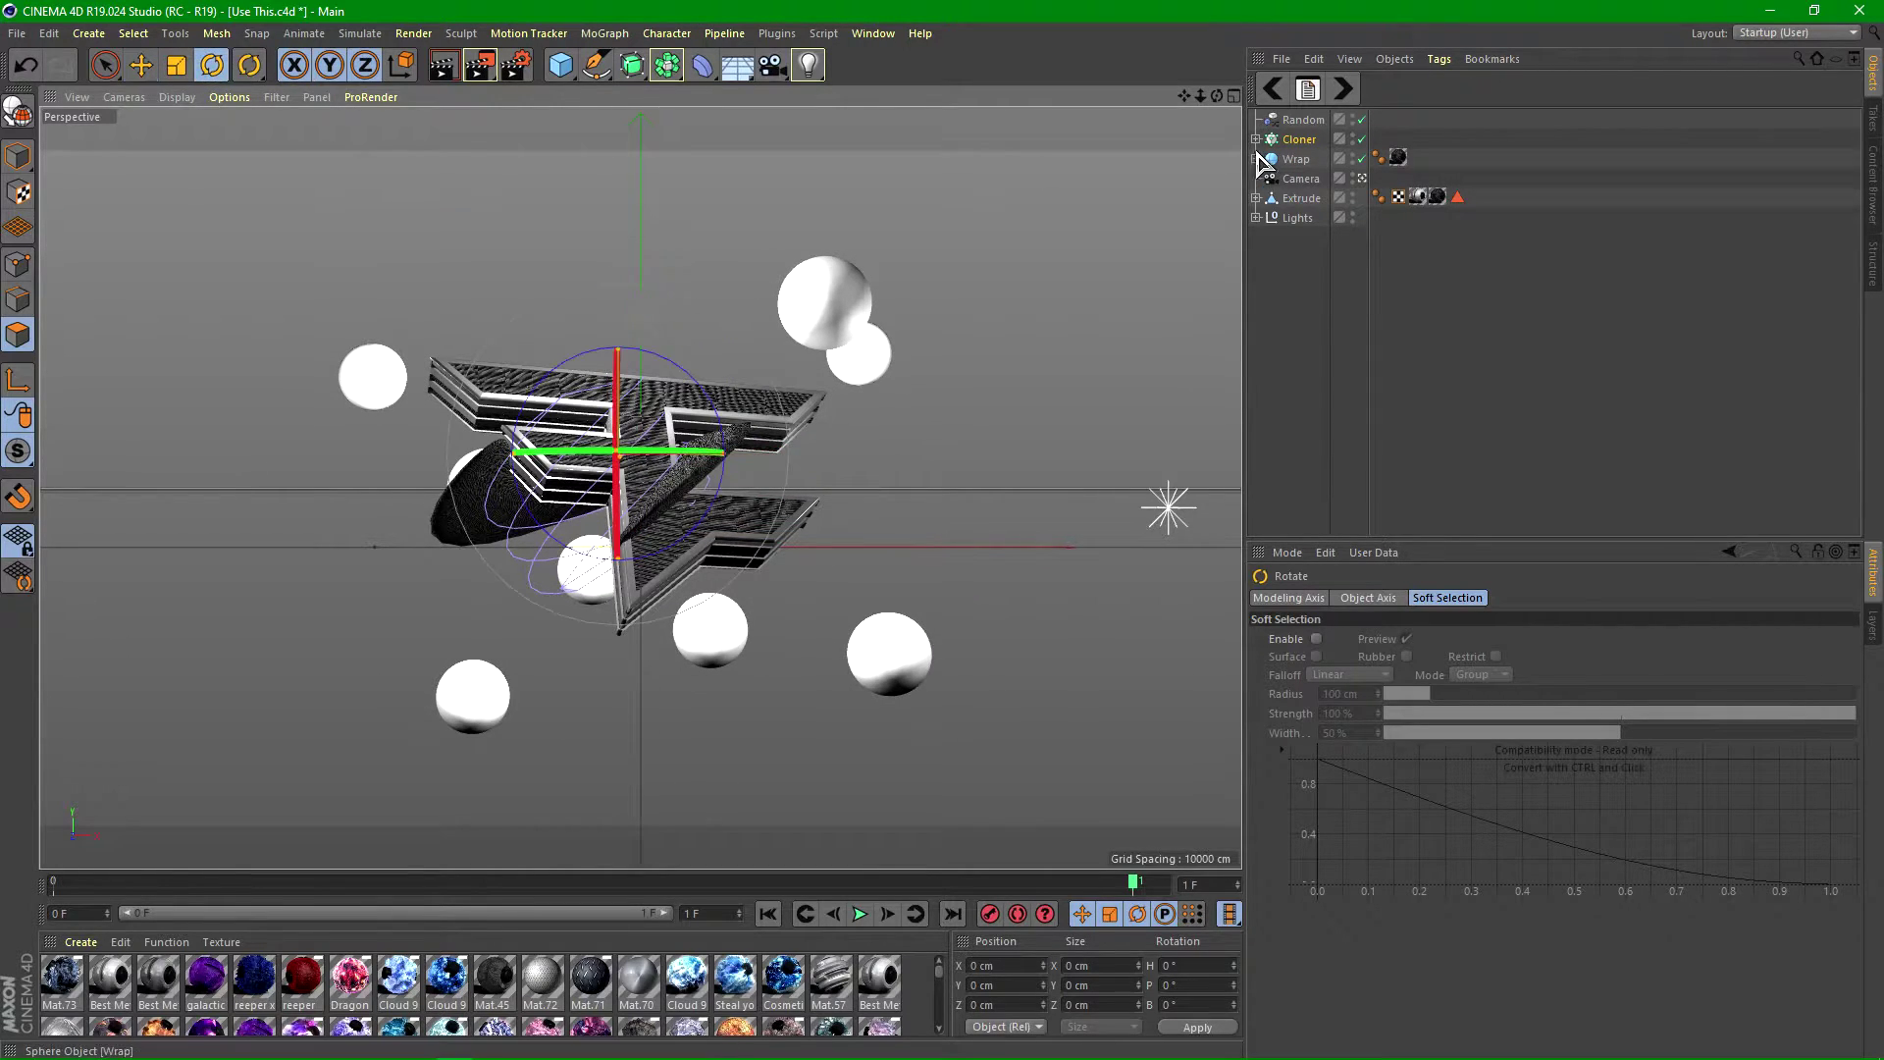
{"action": "left_click_drag", "start_coordinate": [687, 505], "coordinate": [581, 494]}
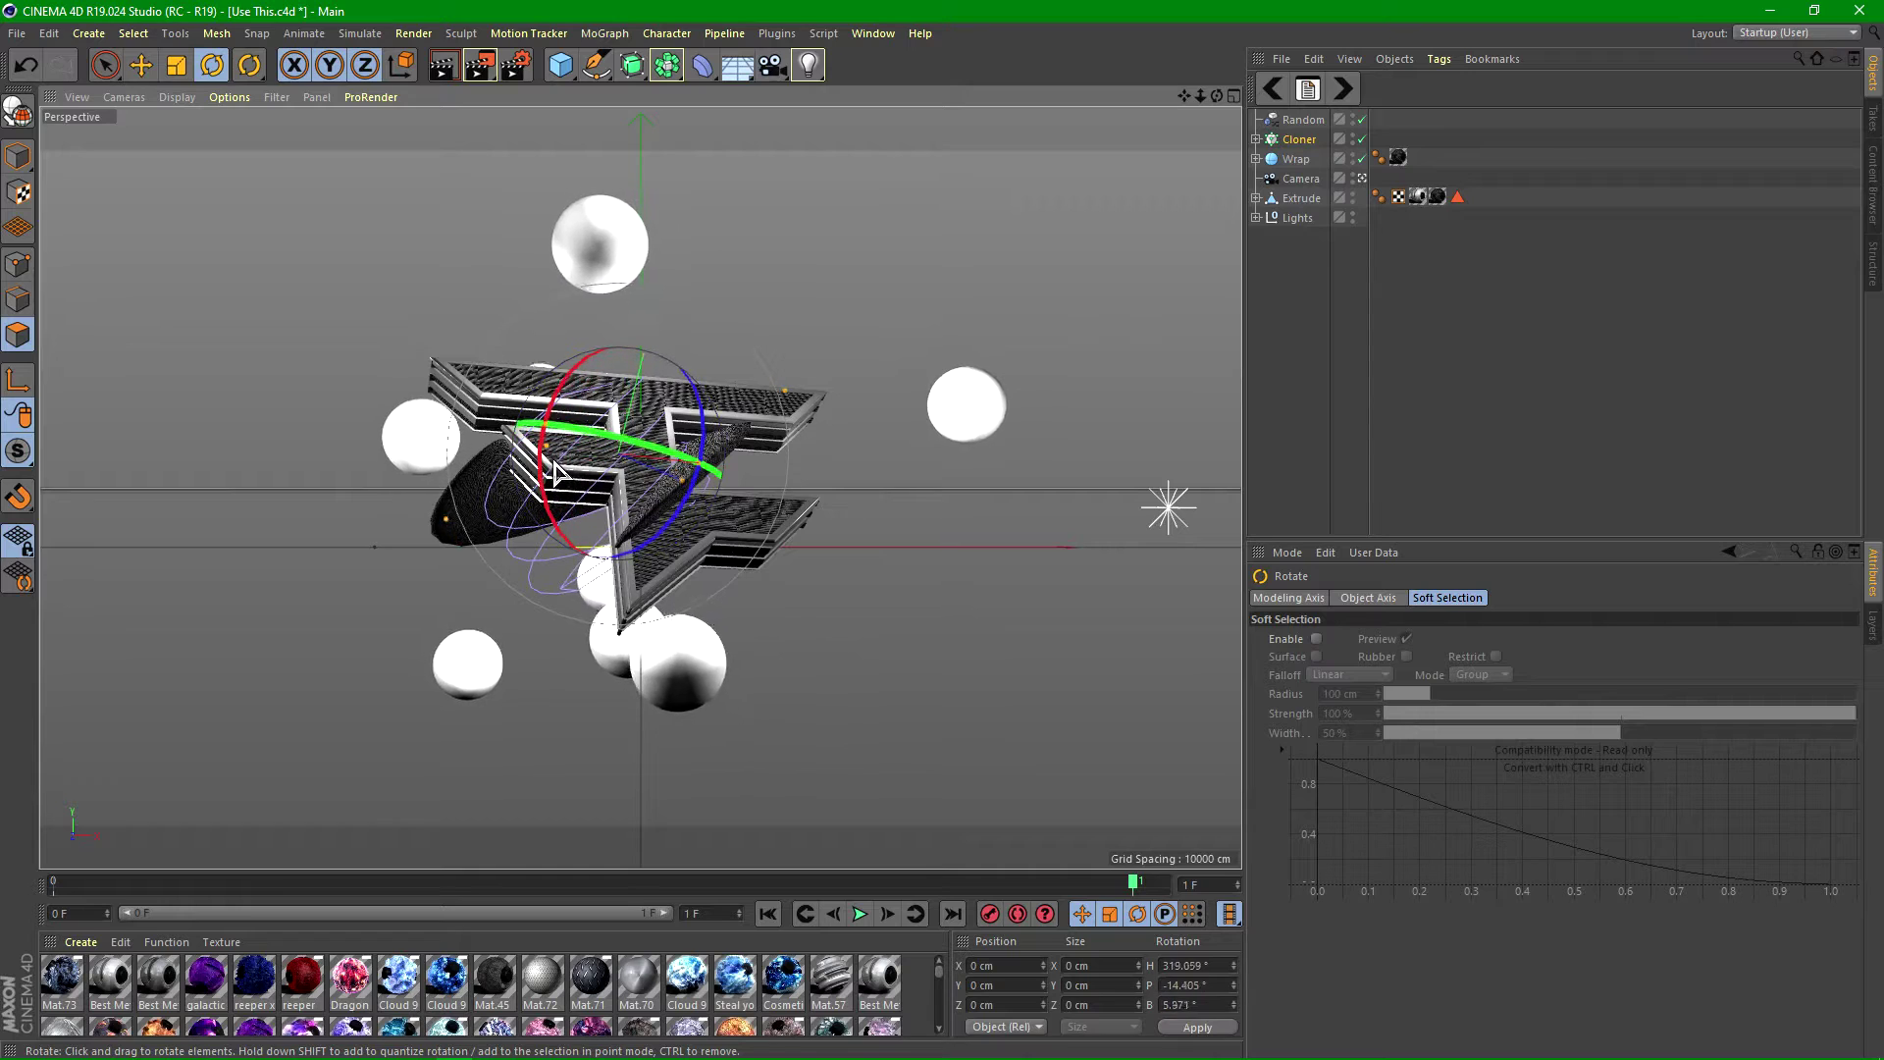
{"action": "key", "text": "ctrl+z"}
{"action": "left_click_drag", "start_coordinate": [684, 531], "coordinate": [628, 434]}
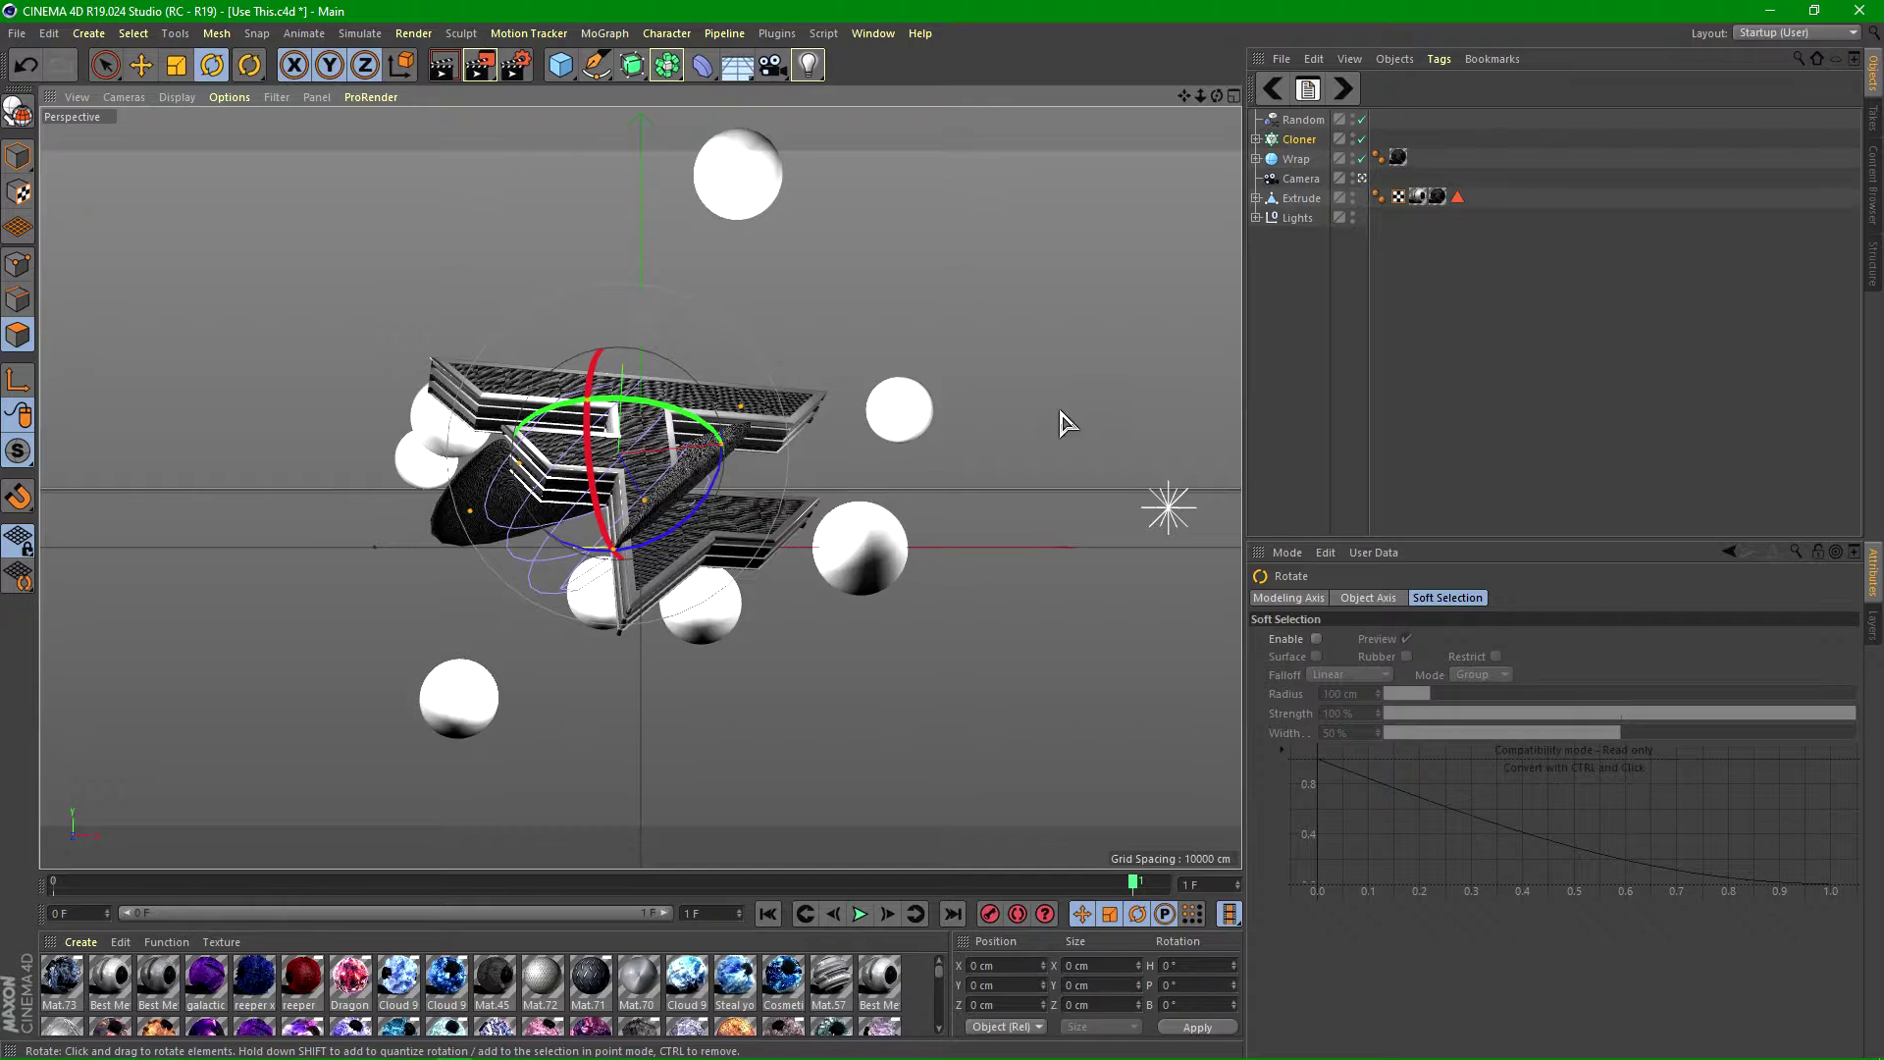
- Move the rotated Cloner slightly down and a little to the left around the logo
{"action": "key", "text": "e"}
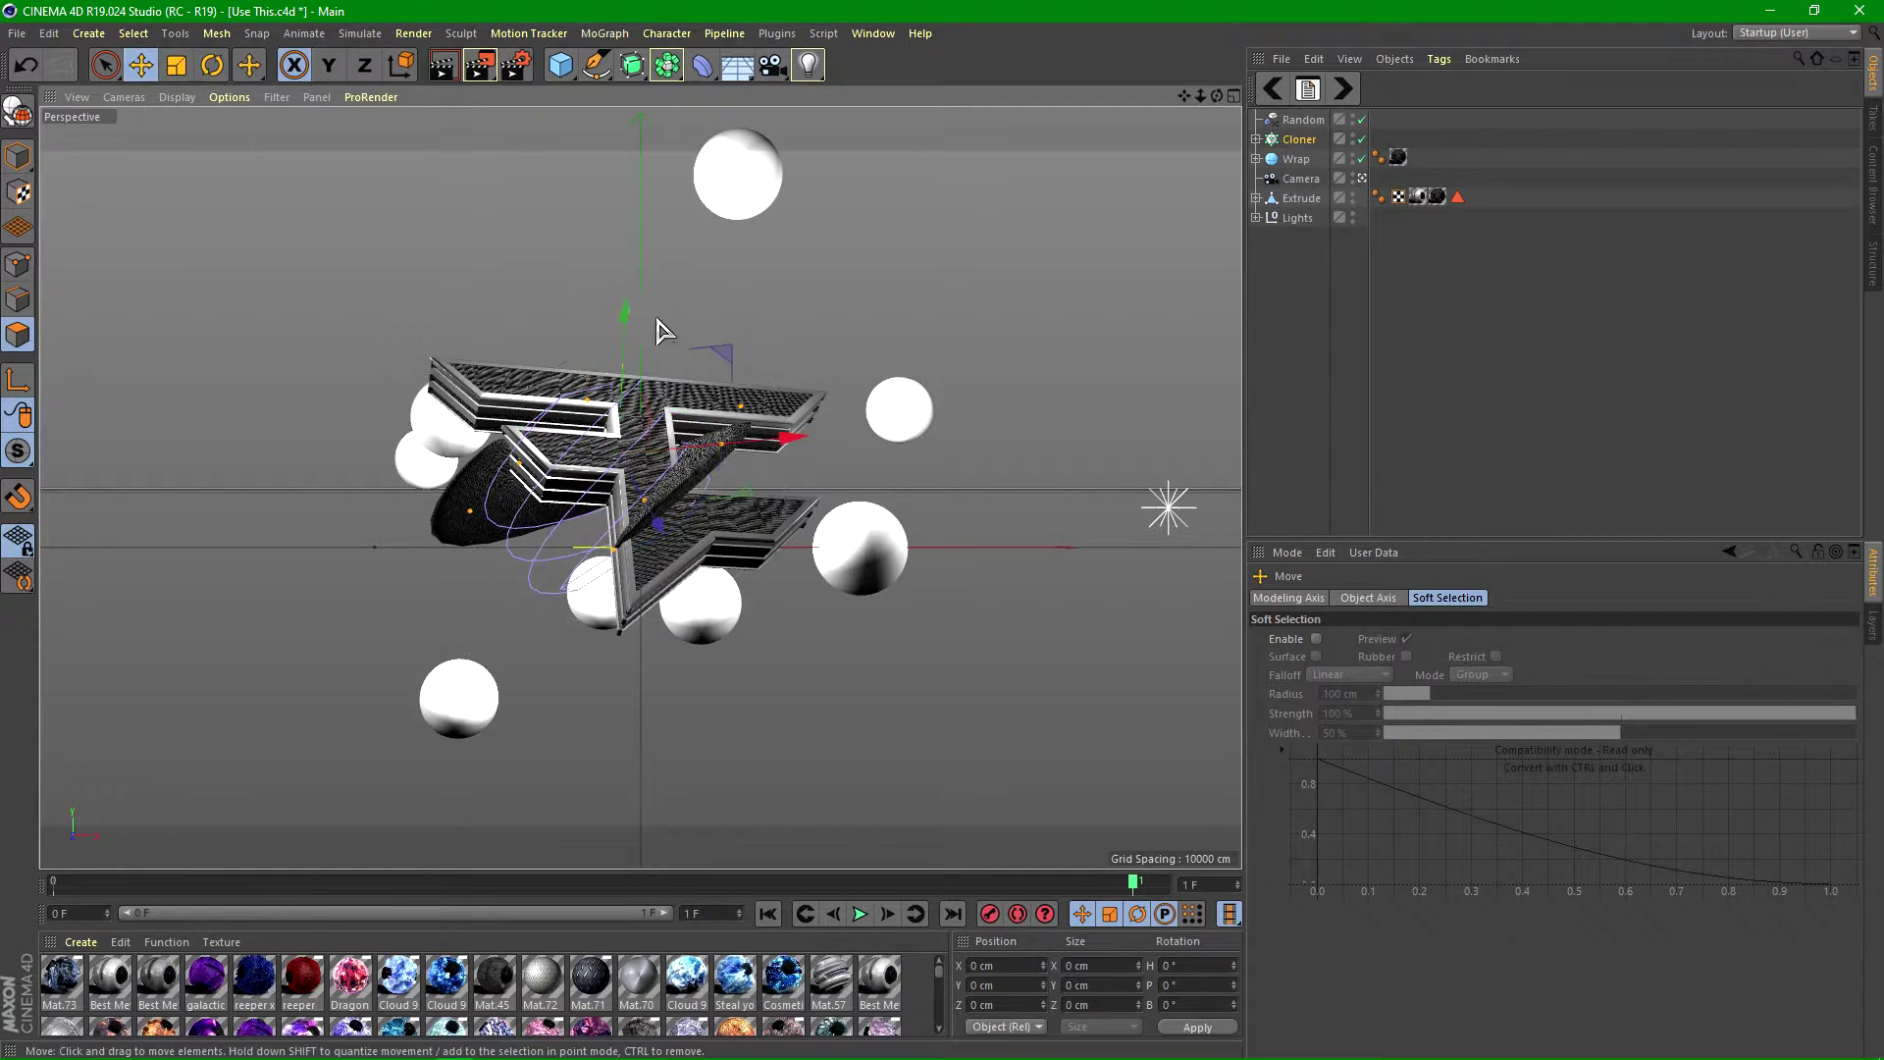
{"action": "left_click_drag", "start_coordinate": [625, 312], "coordinate": [622, 350]}
{"action": "left_click_drag", "start_coordinate": [795, 475], "coordinate": [778, 471]}
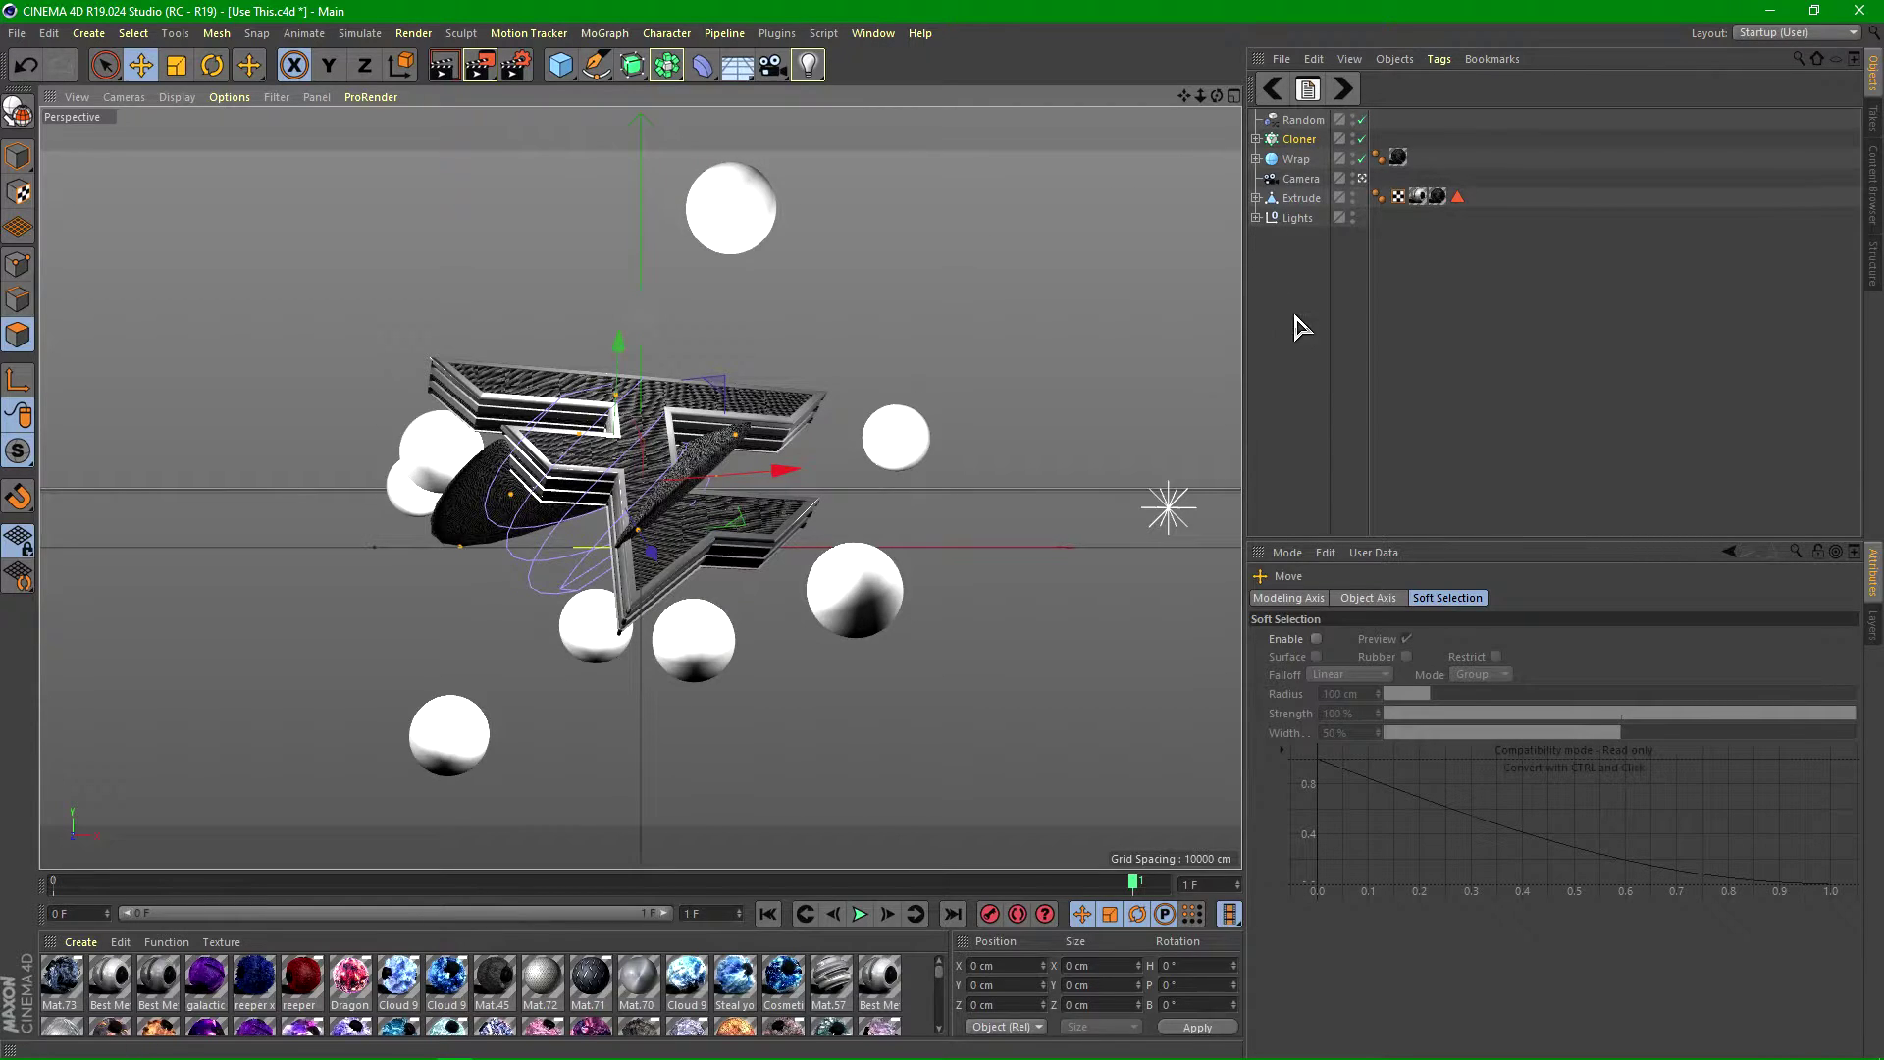
{"action": "left_click", "coordinate": [1335, 358]}
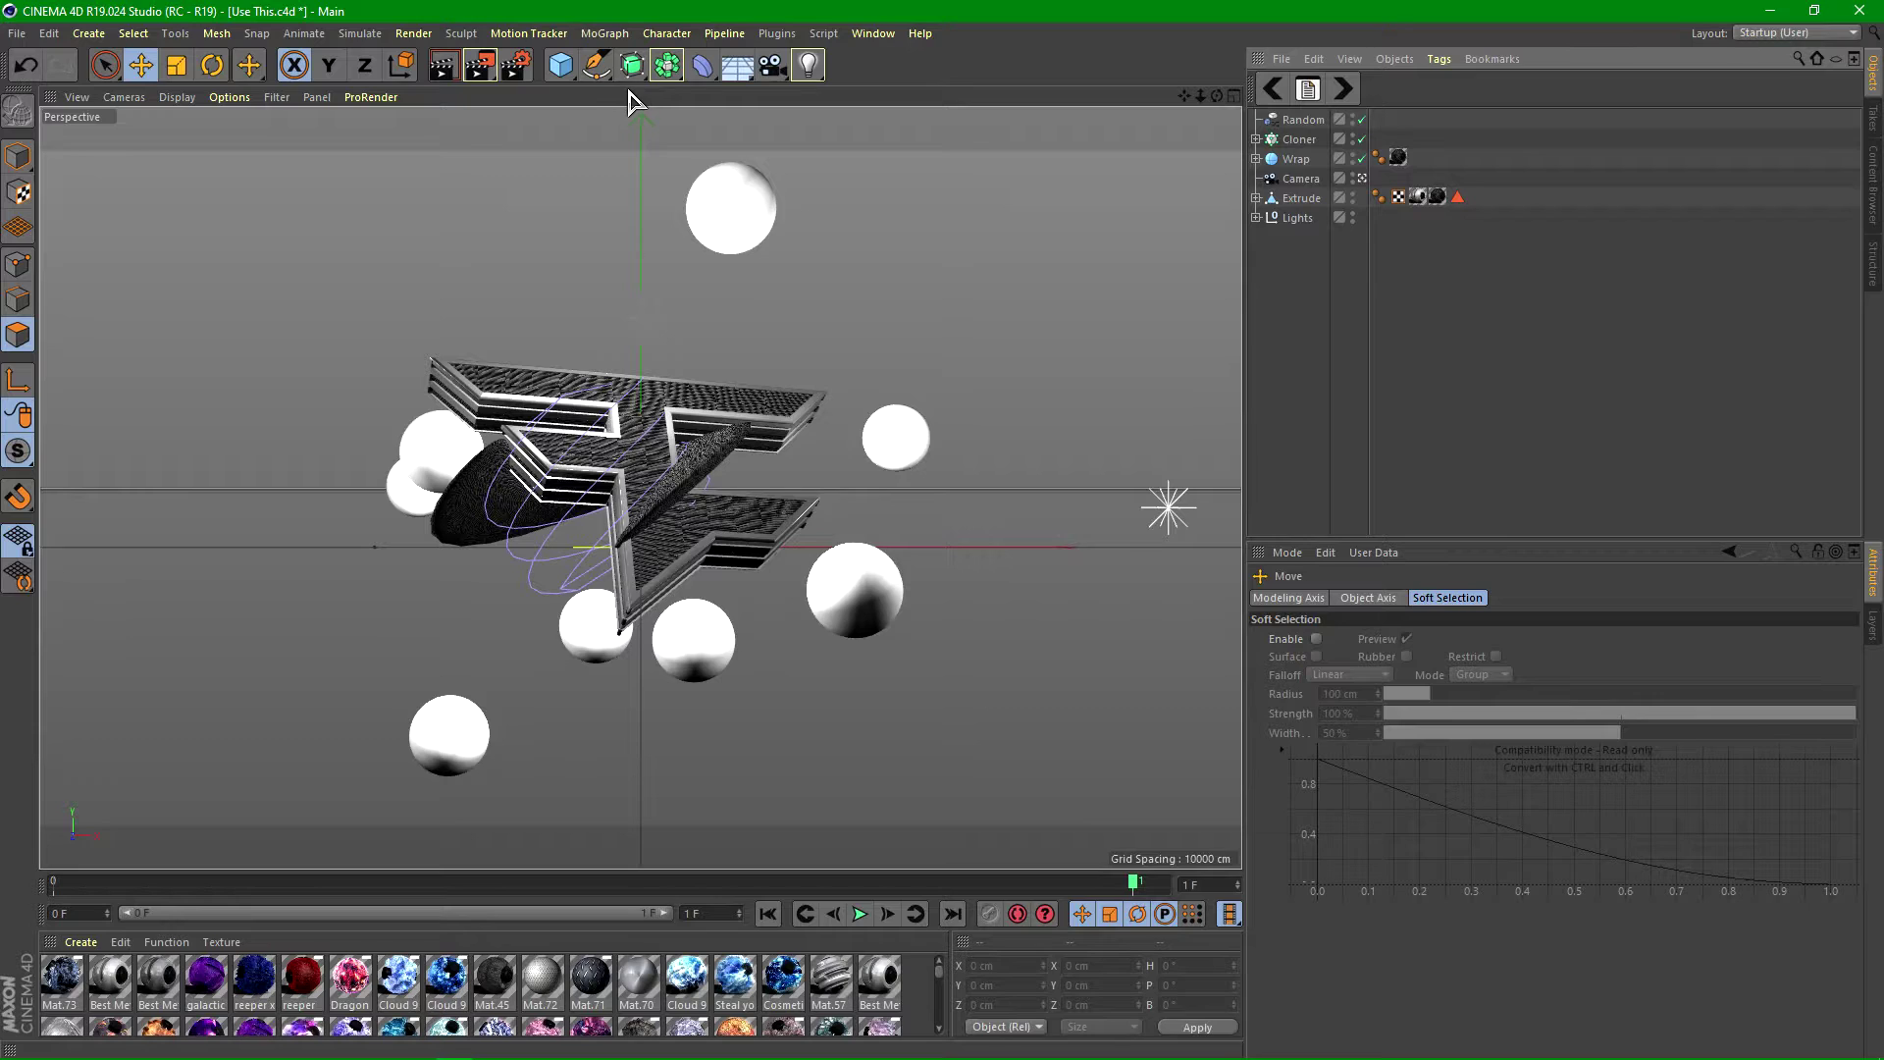
{"action": "left_click", "coordinate": [1300, 138]}
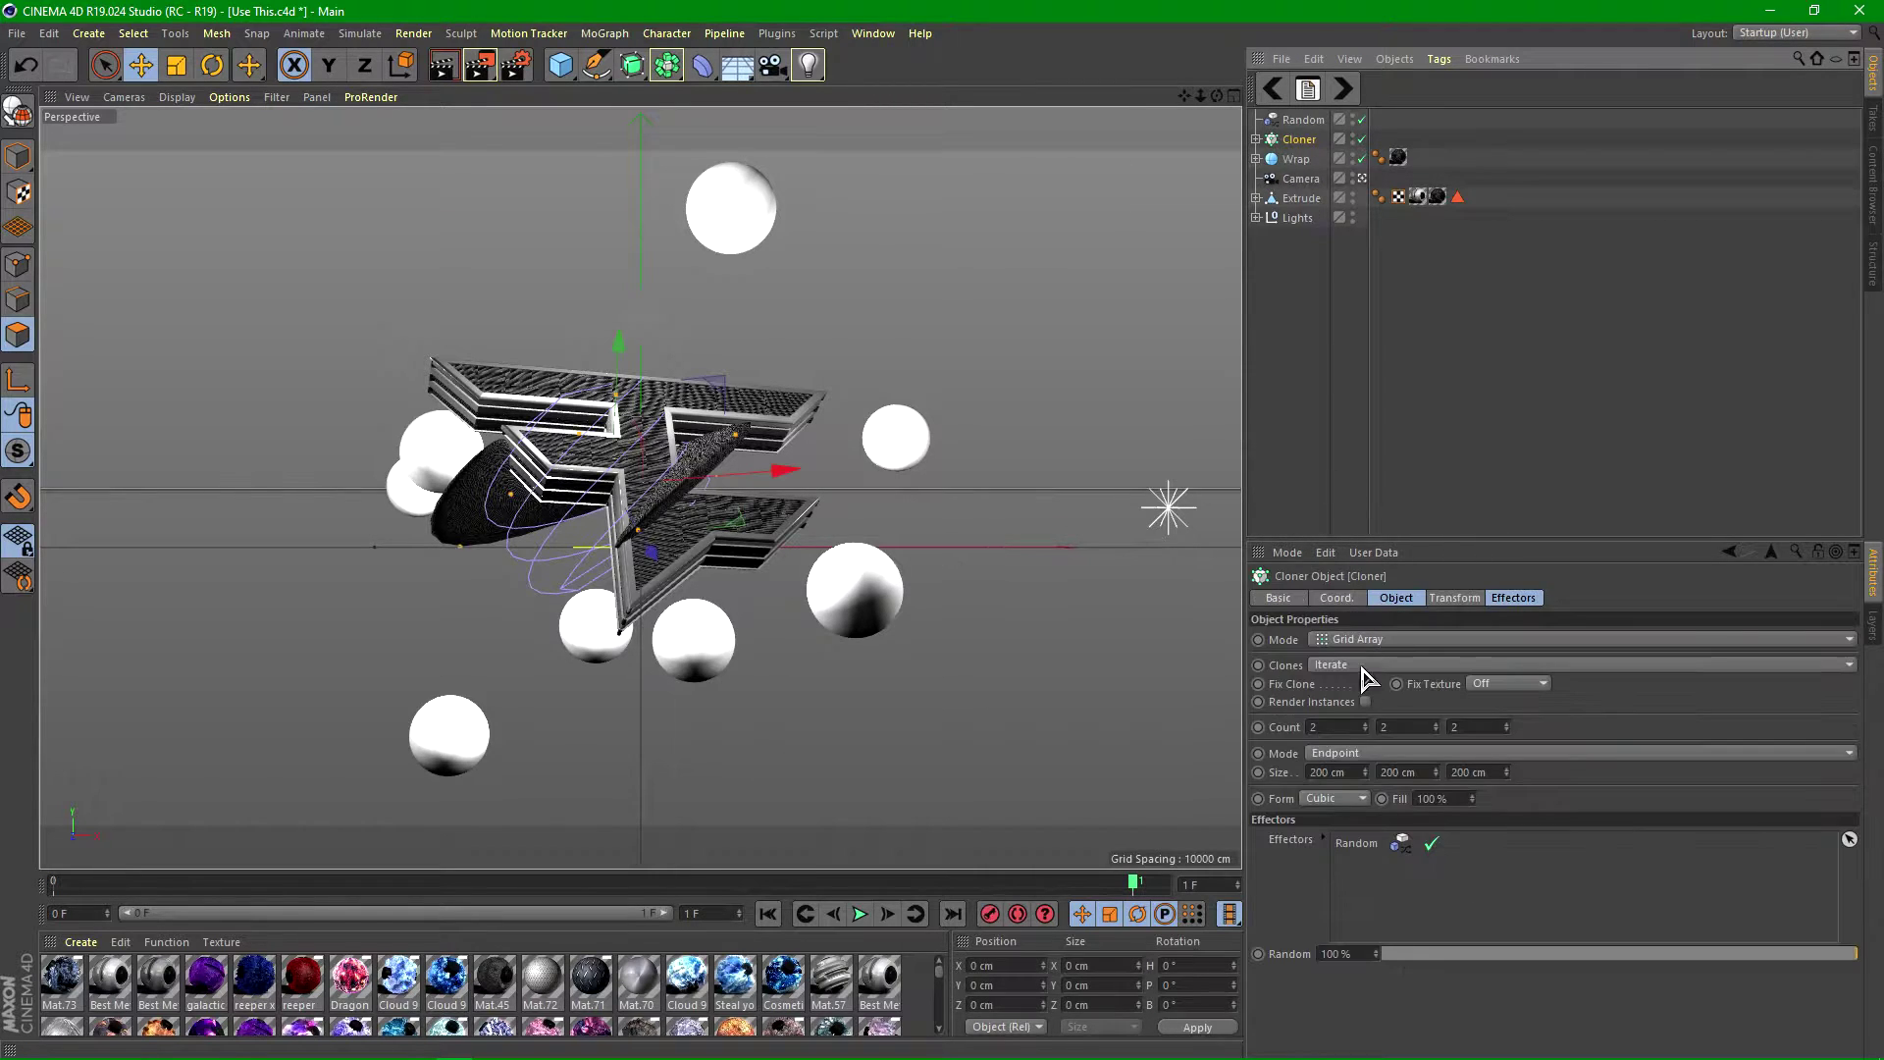
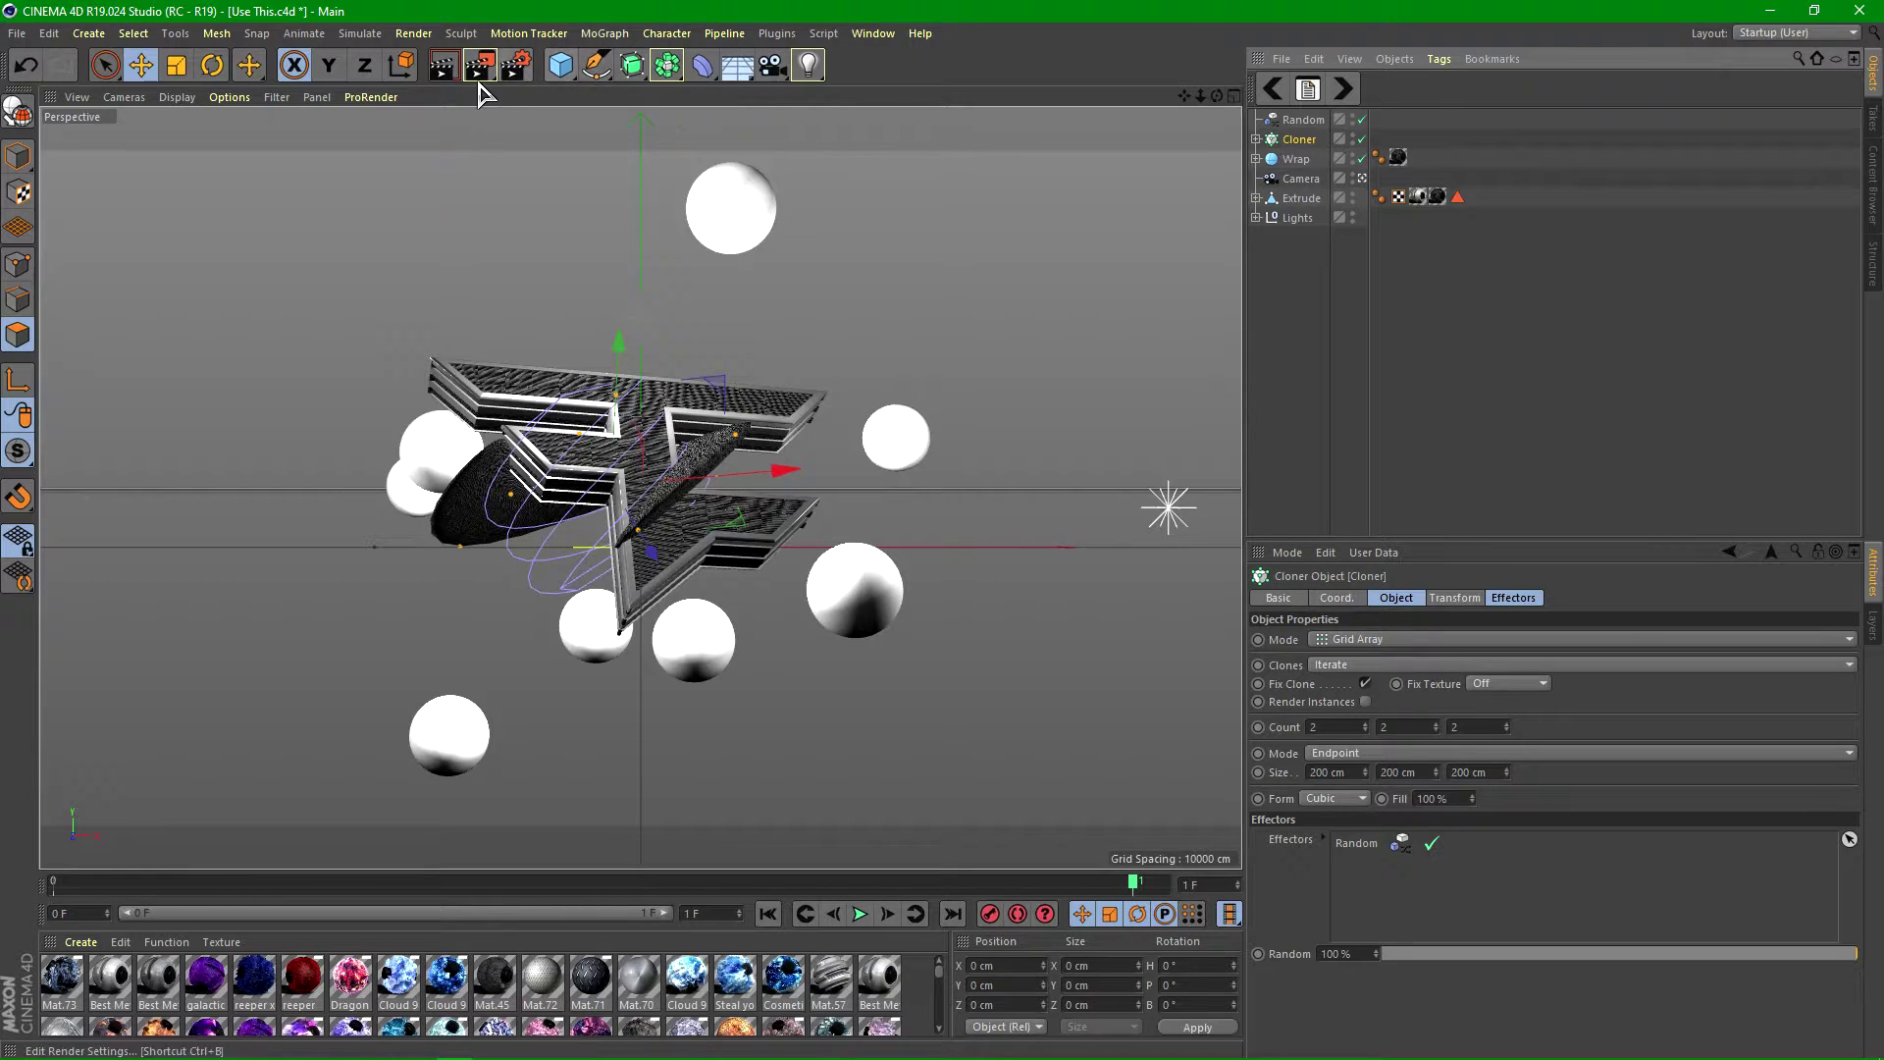
- Add a sphere primitive and set its segments to 50
{"action": "left_click", "coordinate": [560, 64]}
{"action": "left_click", "coordinate": [942, 129]}
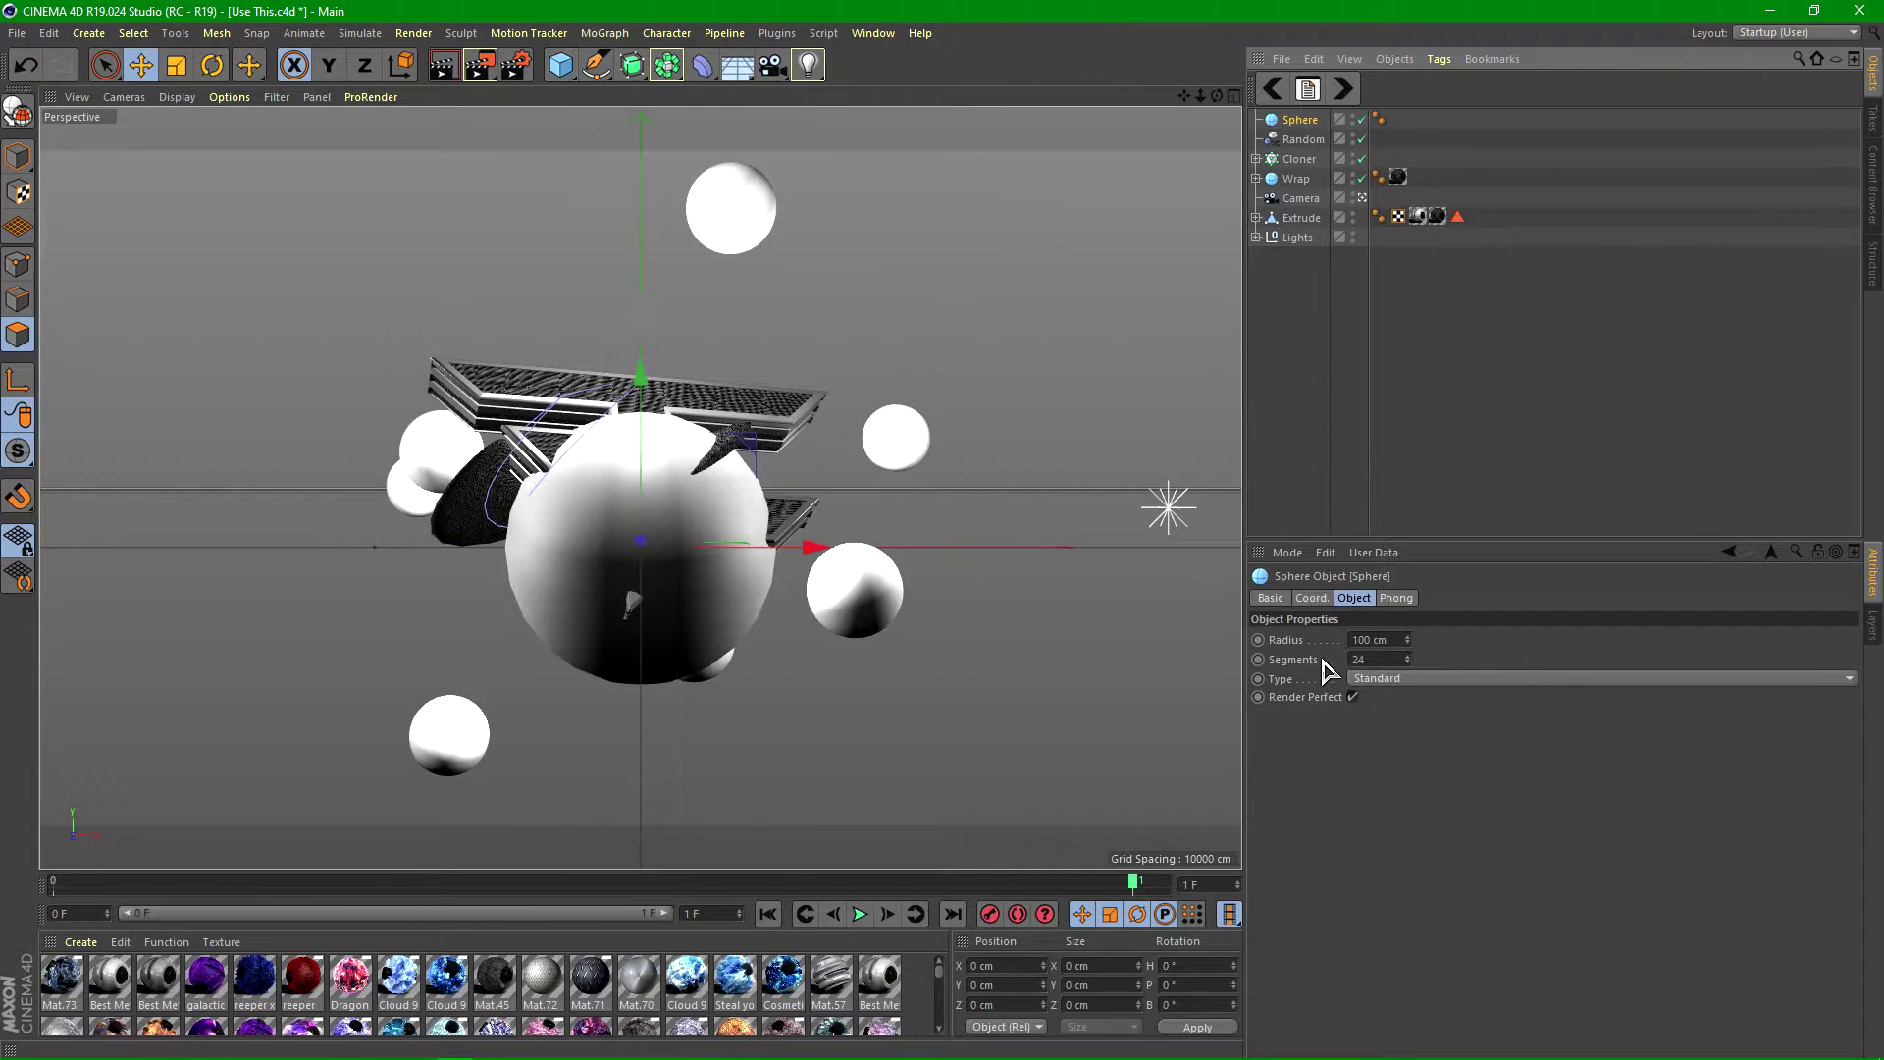
{"action": "left_click_drag", "start_coordinate": [1408, 662], "coordinate": [1408, 628]}
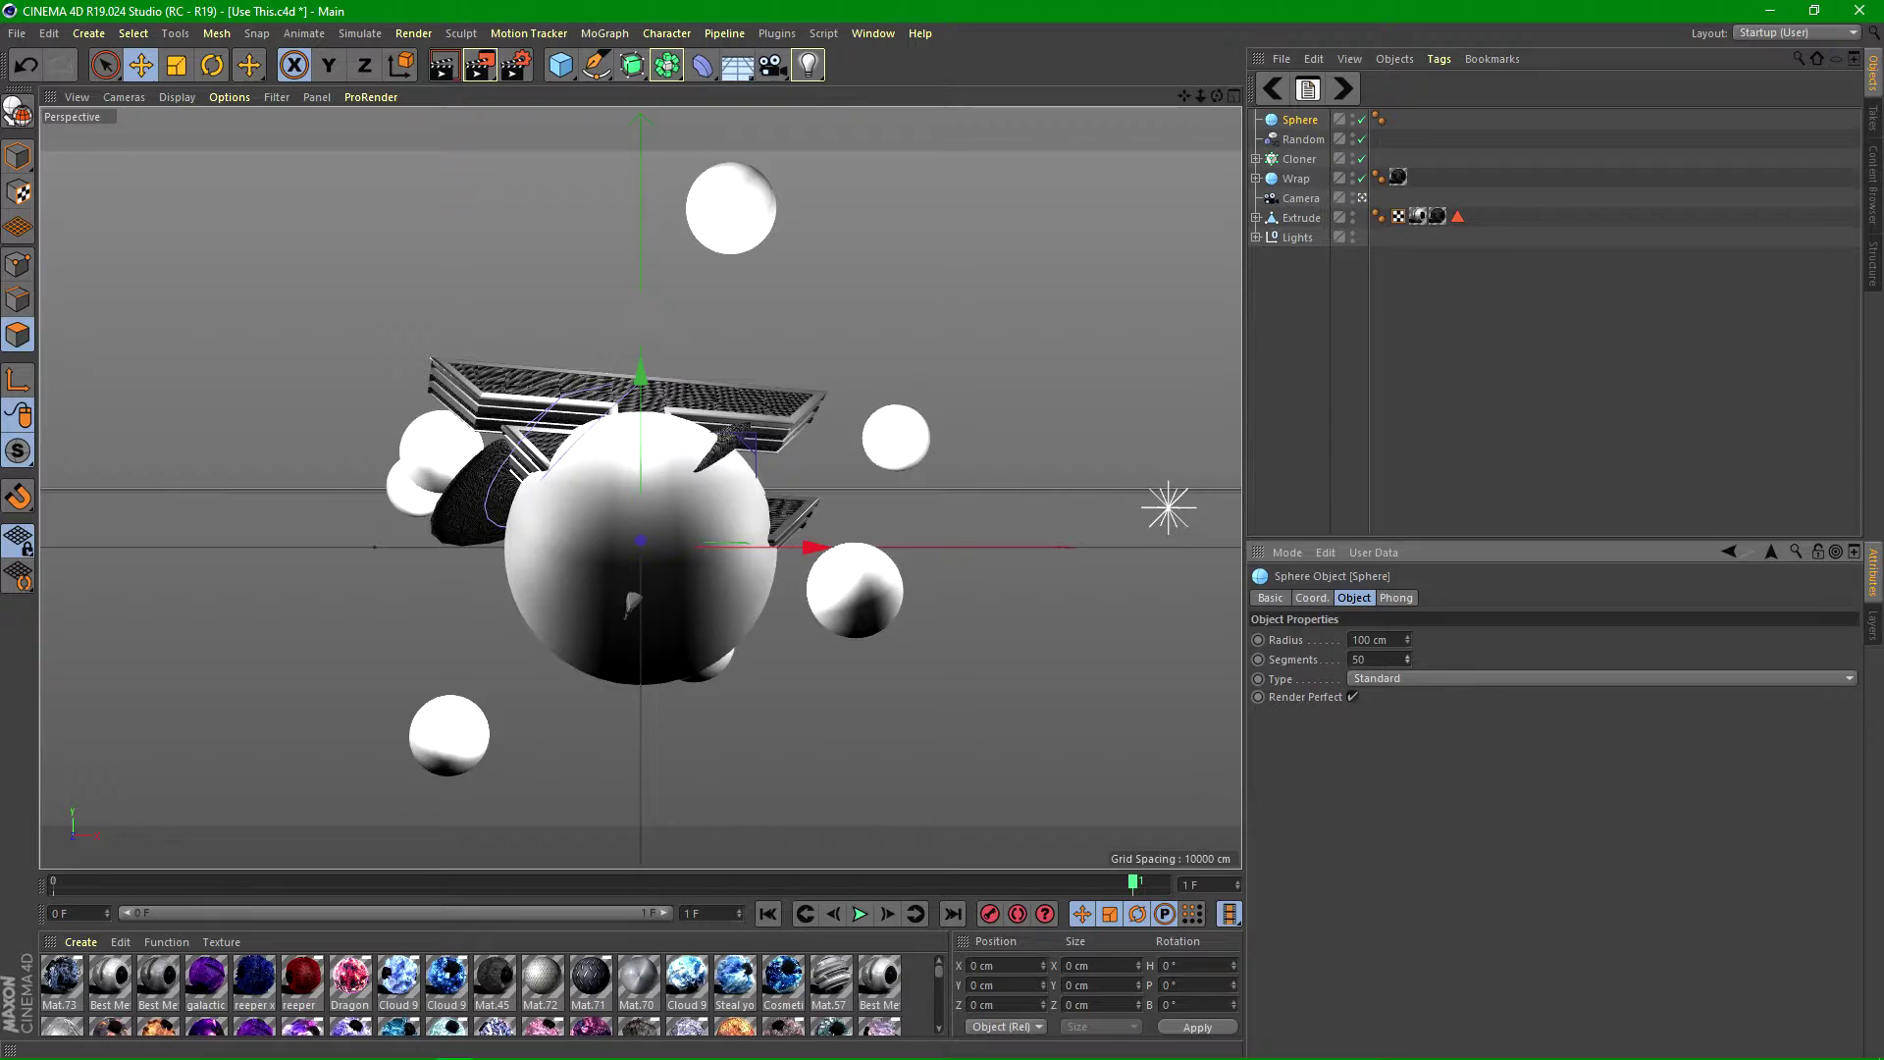
{"action": "left_click", "coordinate": [886, 405]}
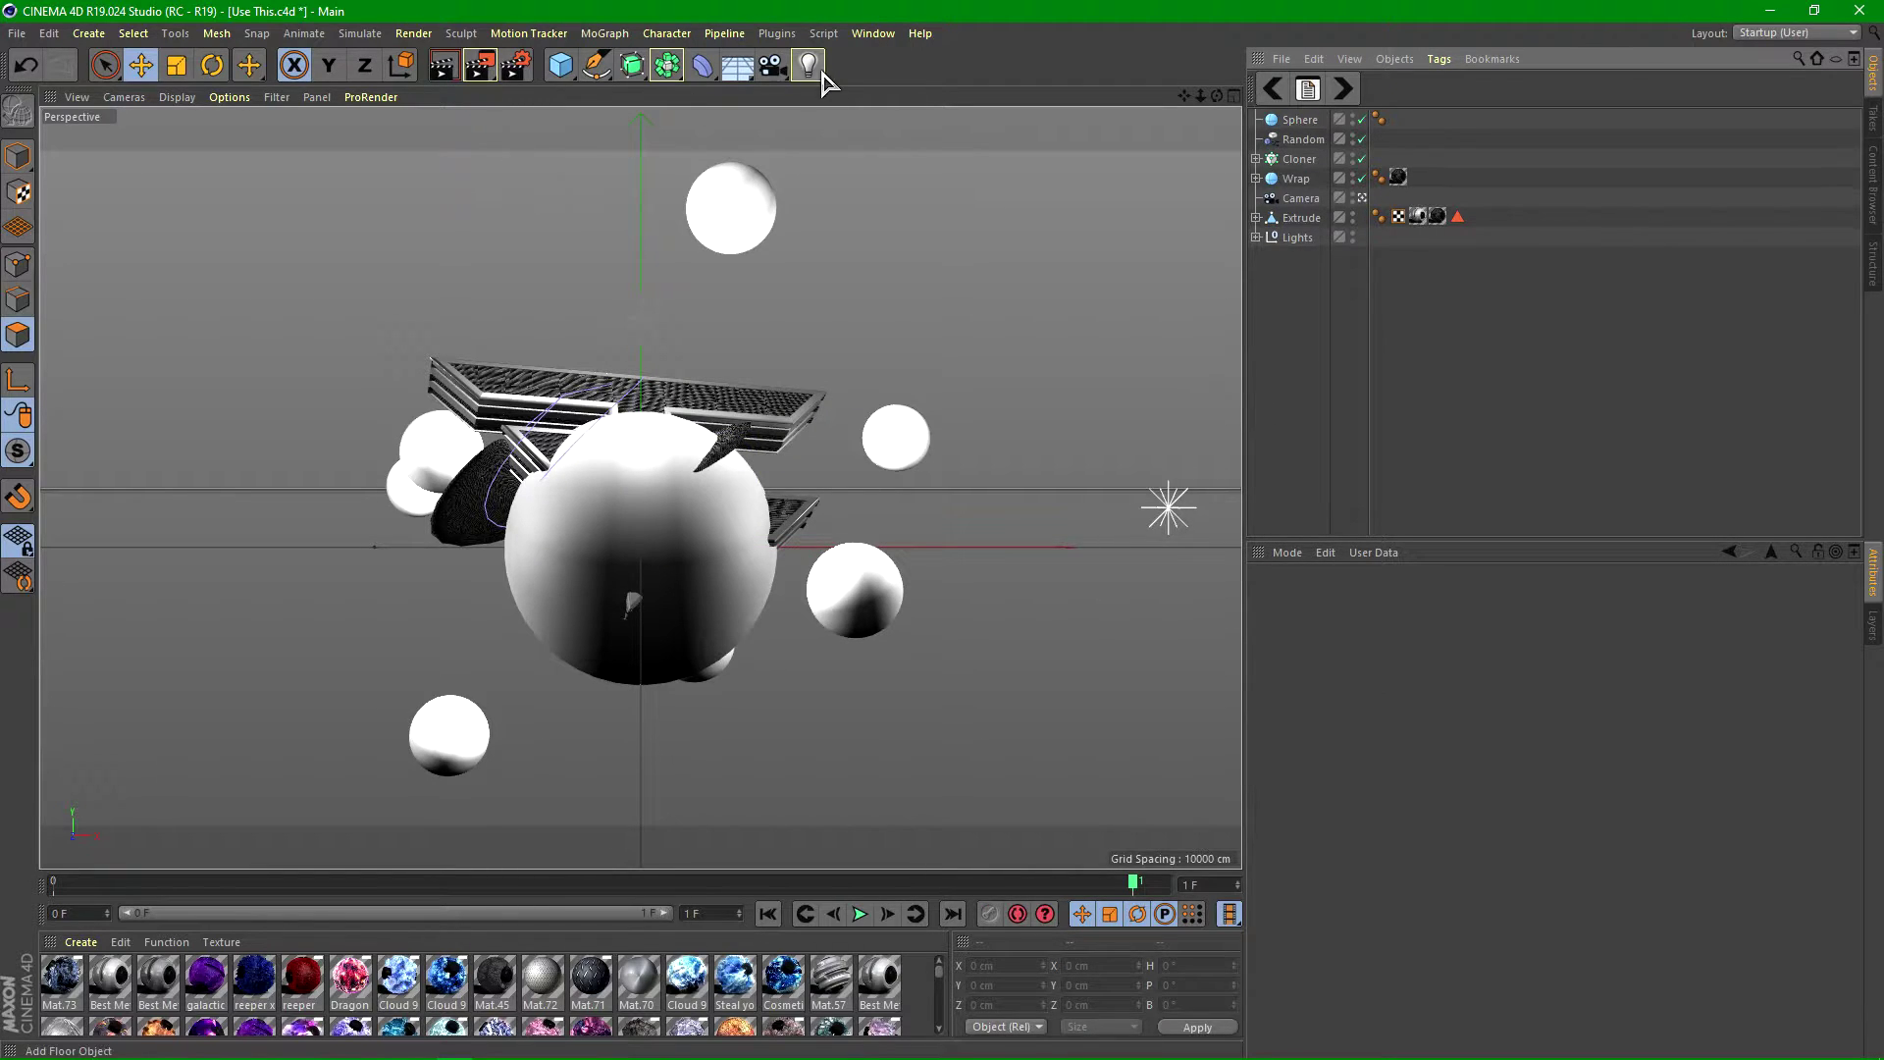
- Place the new sphere inside a new MoGraph Cloner set to Grid Array mode
{"action": "left_click", "coordinate": [604, 34]}
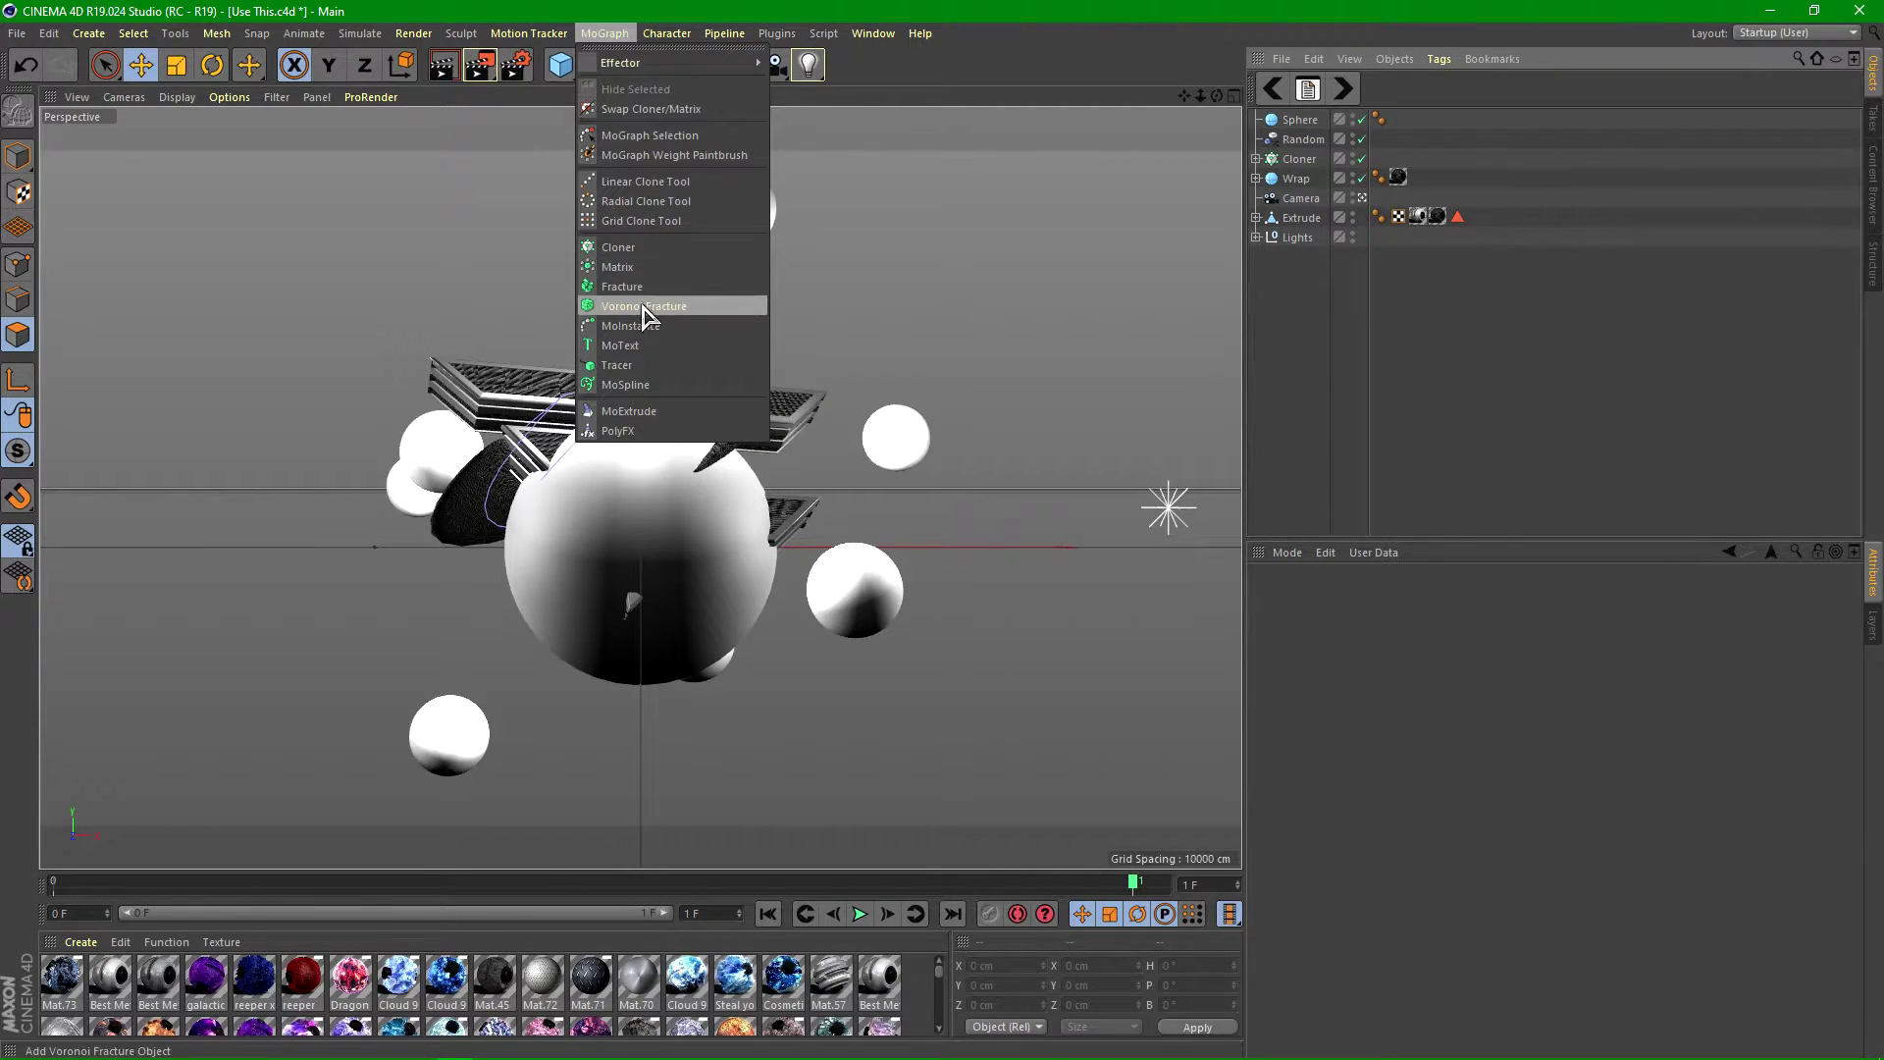
{"action": "left_click", "coordinate": [618, 248]}
{"action": "left_click_drag", "start_coordinate": [1304, 141], "coordinate": [1310, 118]}
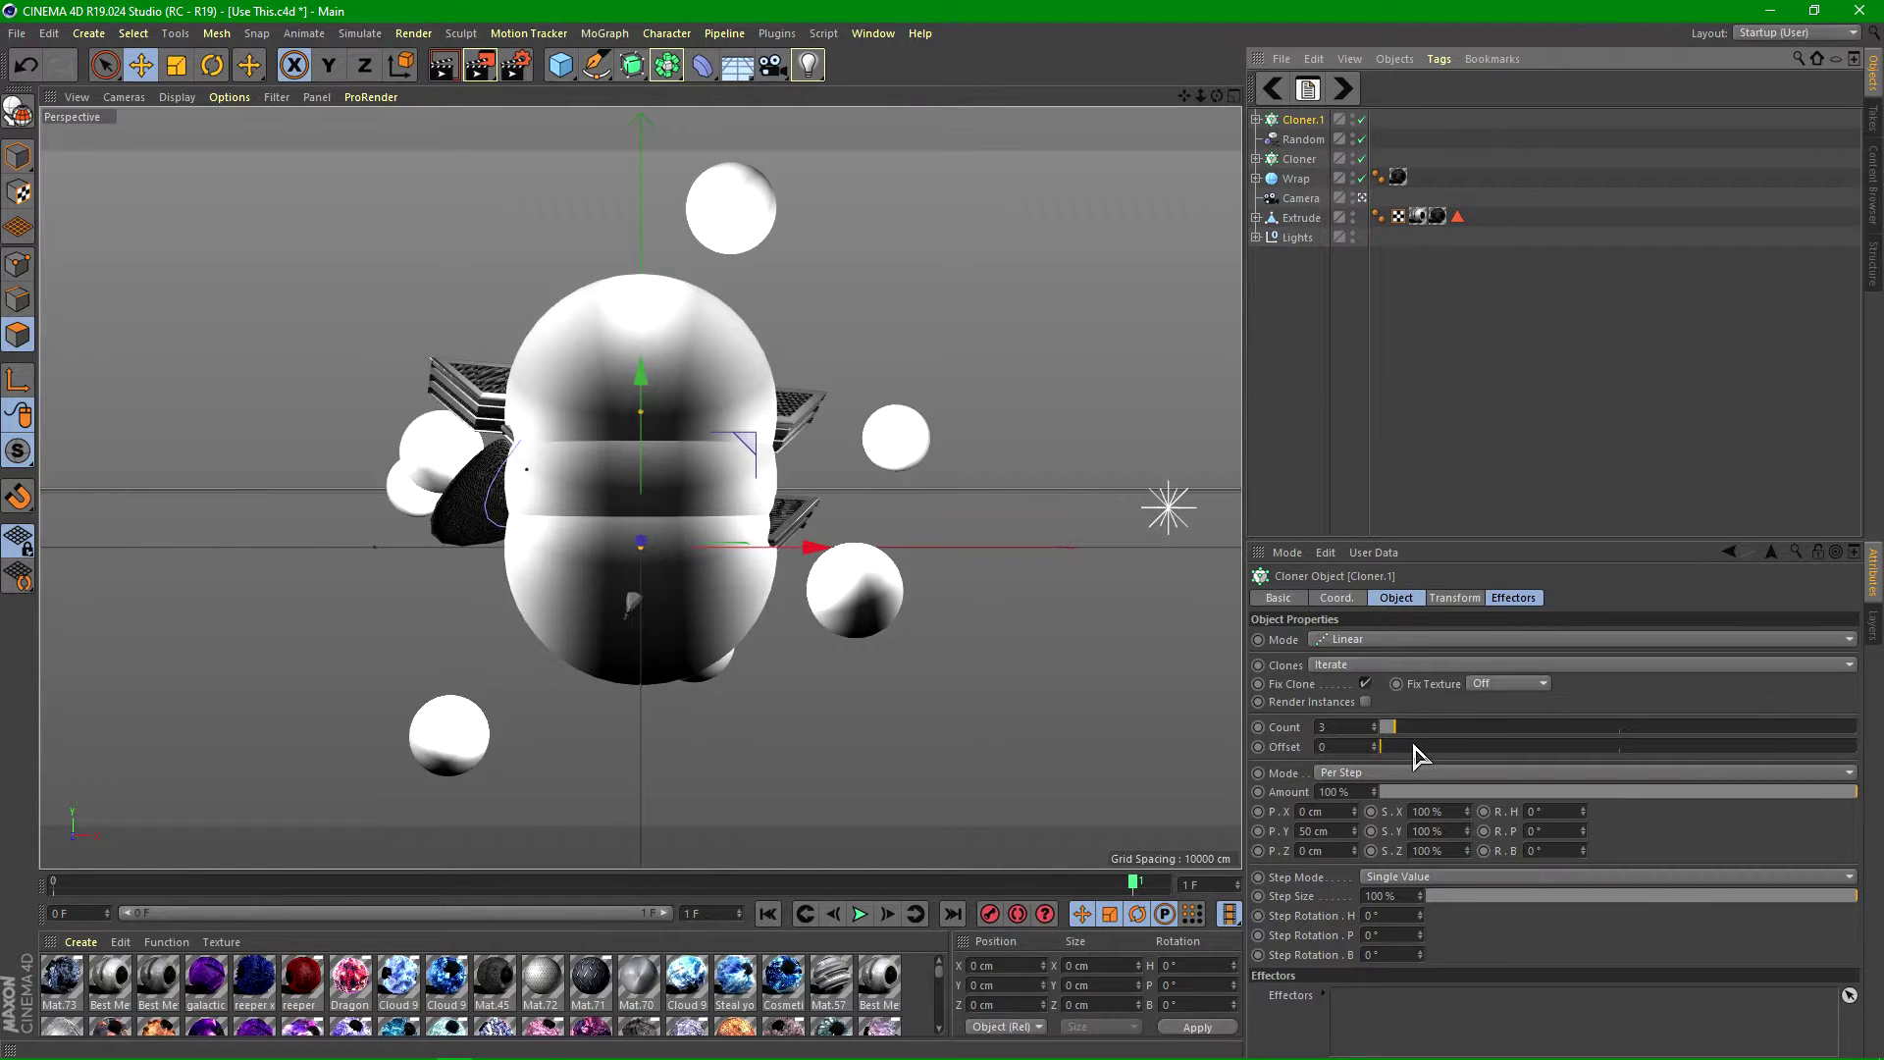
{"action": "left_click", "coordinate": [1372, 650]}
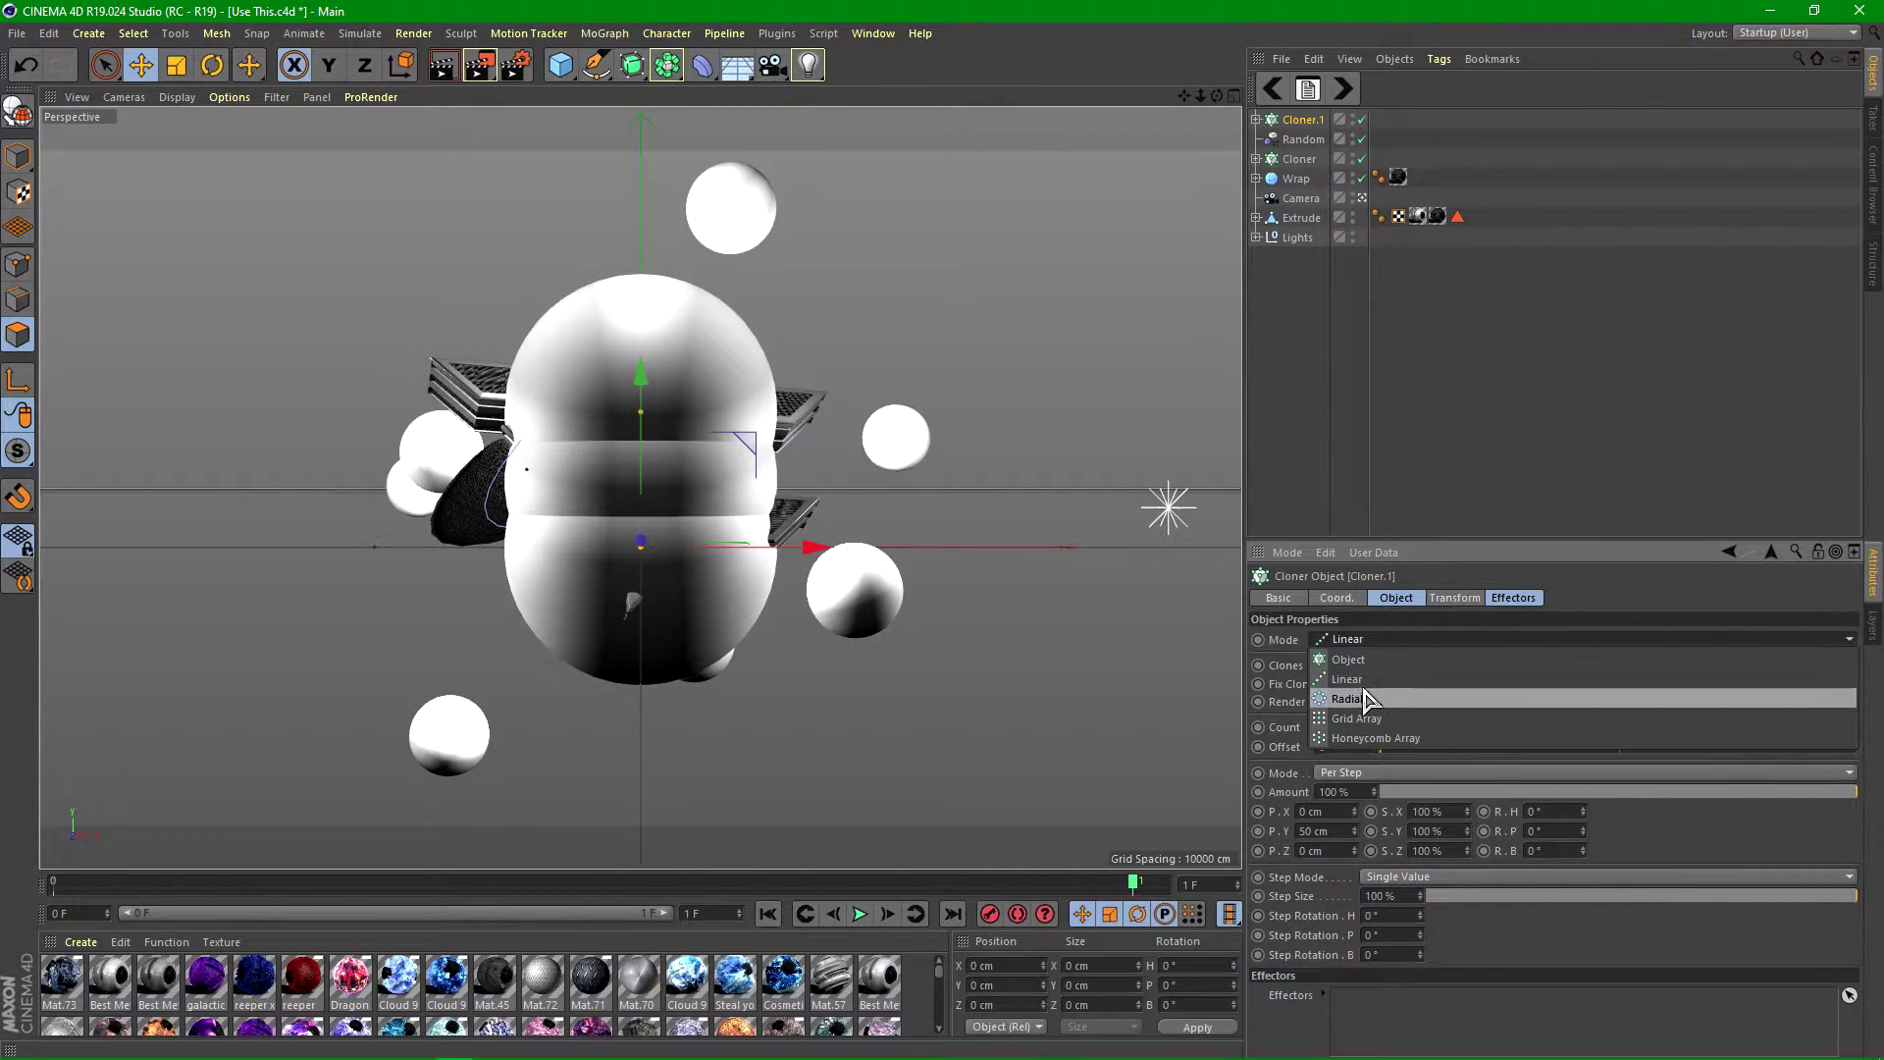
{"action": "left_click", "coordinate": [1368, 723]}
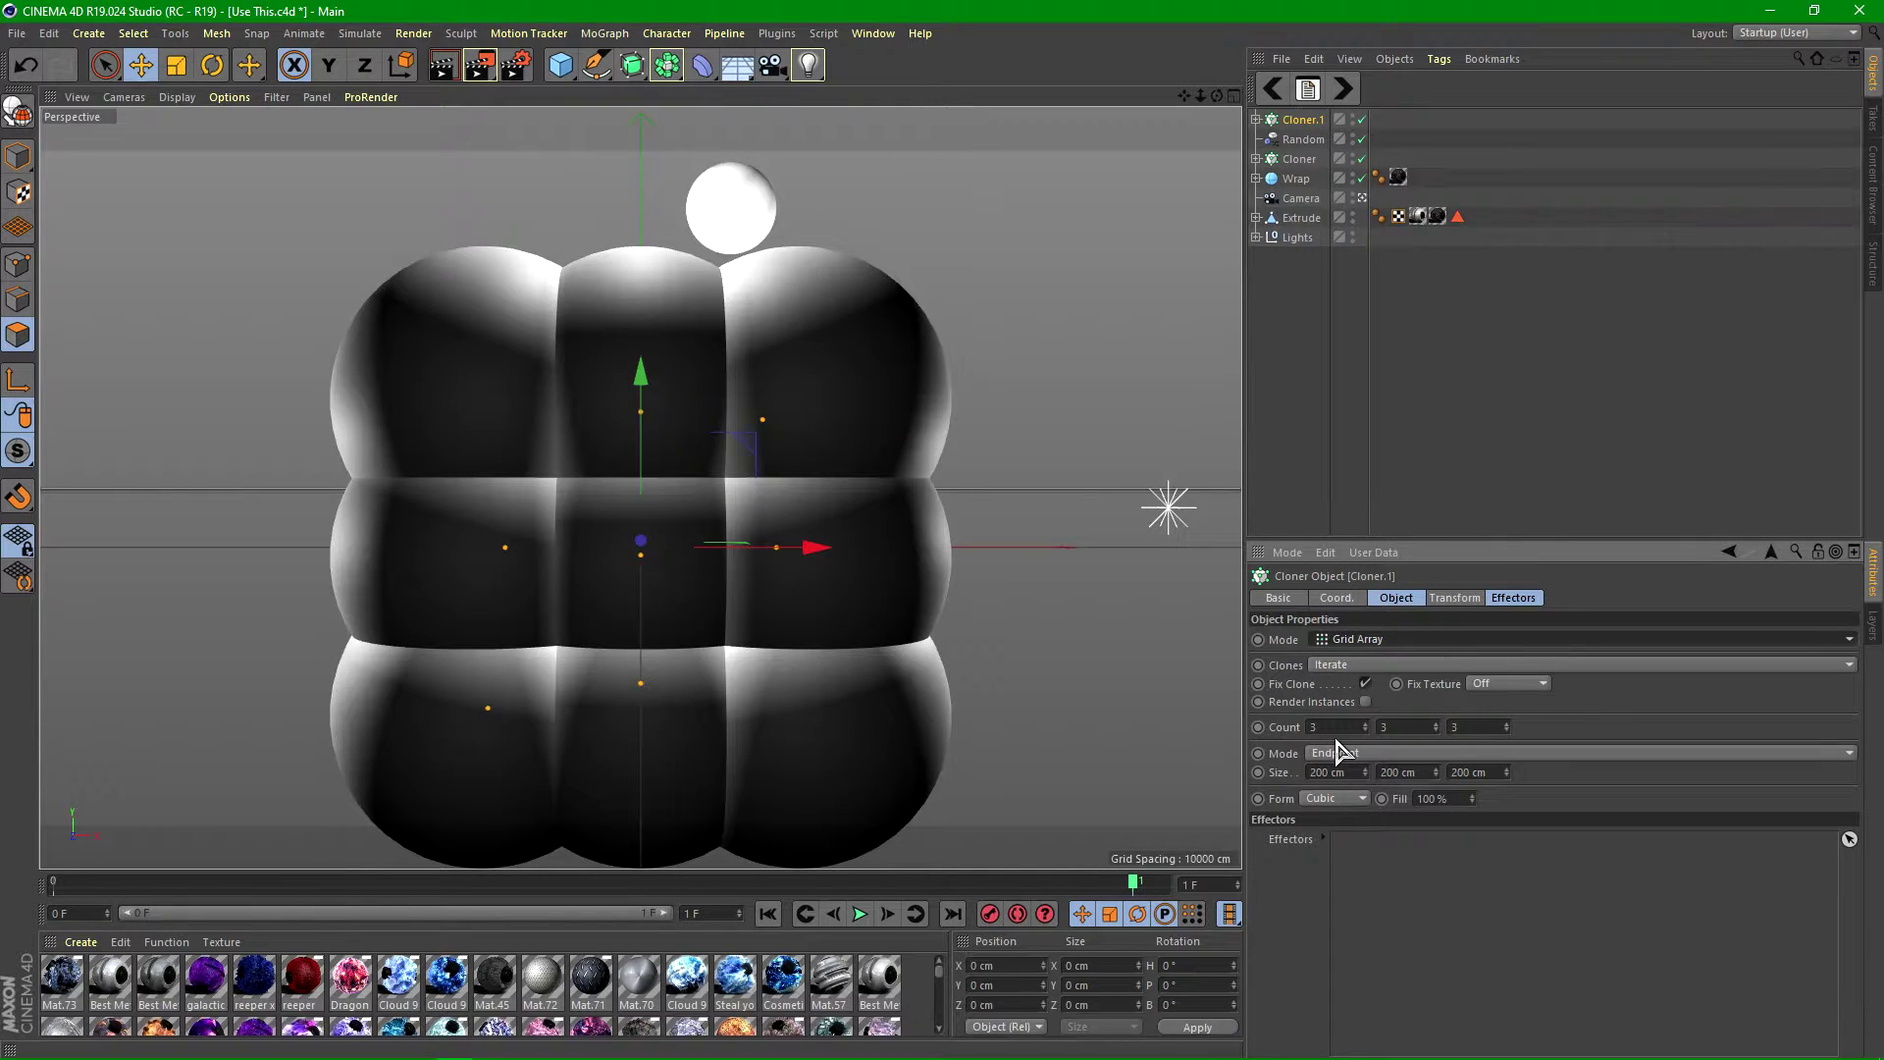
- Scale the sphere inside Cloner.1 down until its clones are small, separate balls
{"action": "left_click", "coordinate": [1256, 118]}
{"action": "left_click", "coordinate": [1310, 138]}
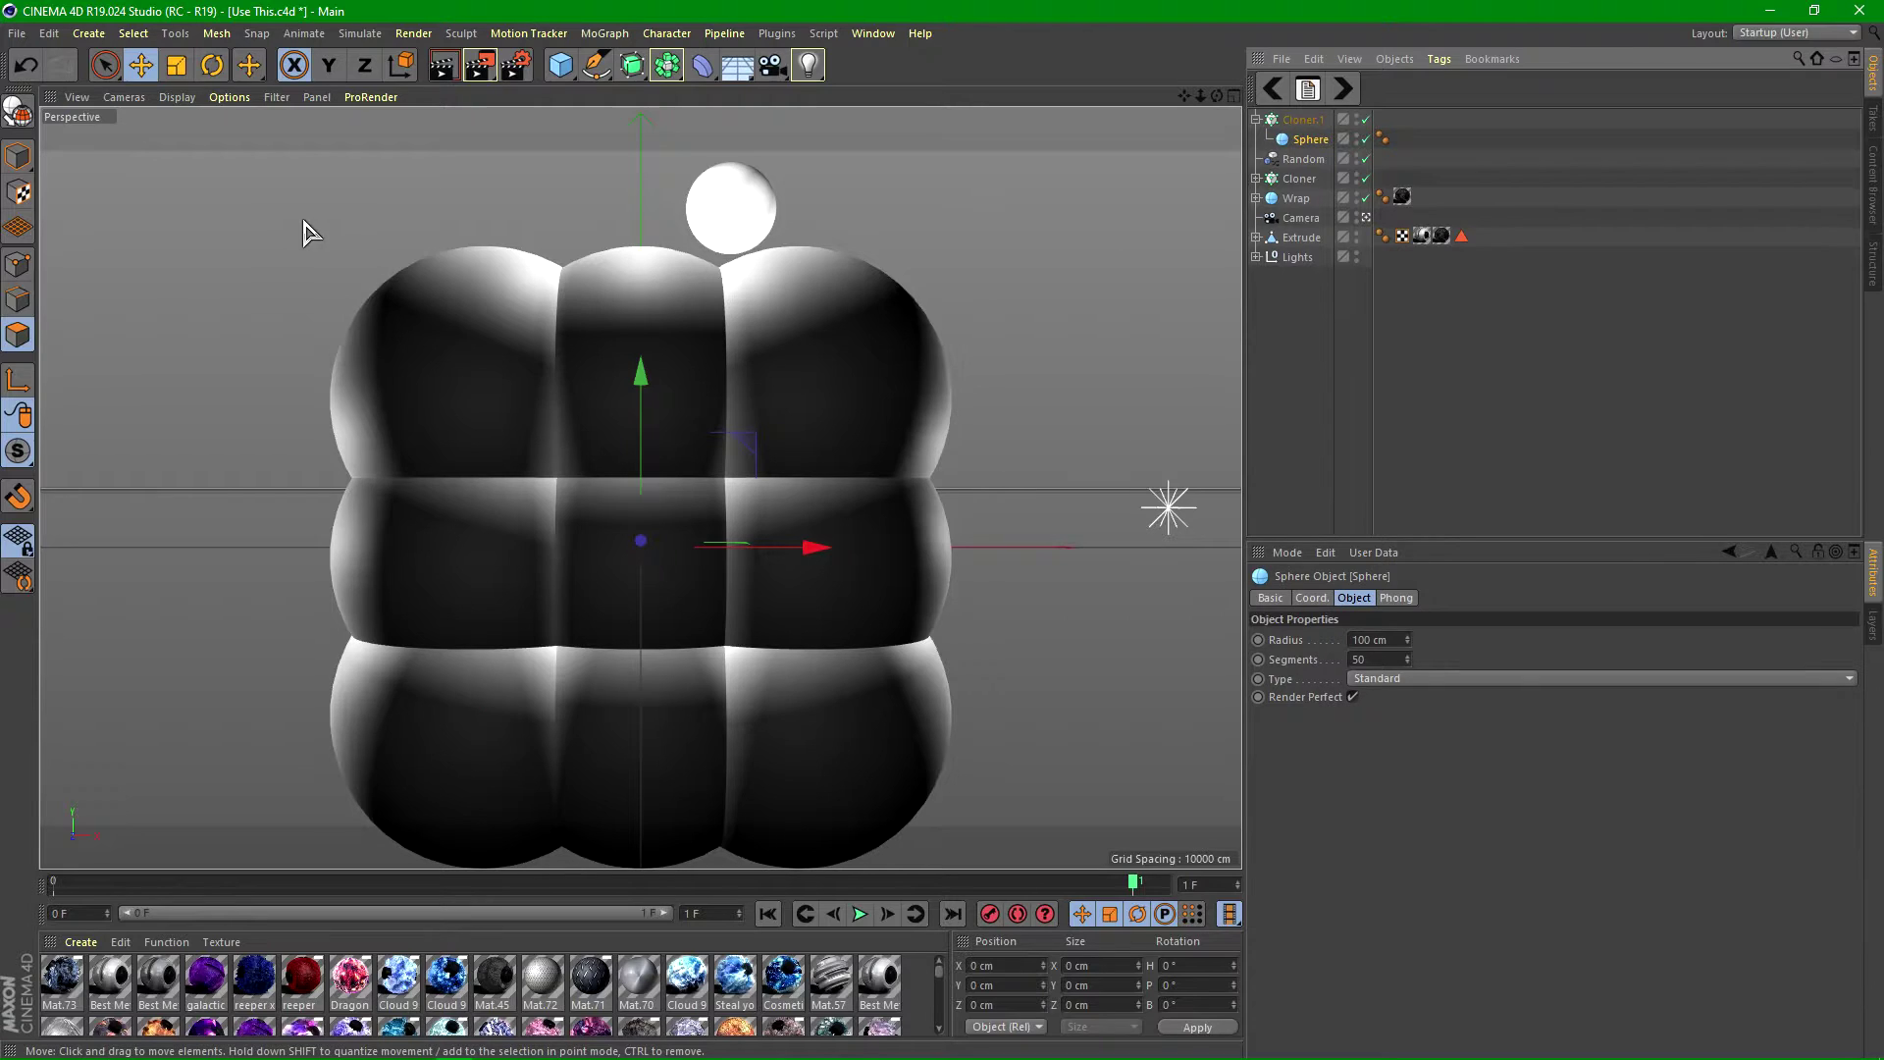
{"action": "left_click", "coordinate": [177, 67]}
{"action": "mouse_move", "coordinate": [984, 362]}
{"action": "left_mouse_down"}
{"action": "mouse_move", "coordinate": [671, 491]}
{"action": "mouse_move", "coordinate": [688, 488]}
{"action": "left_mouse_up"}
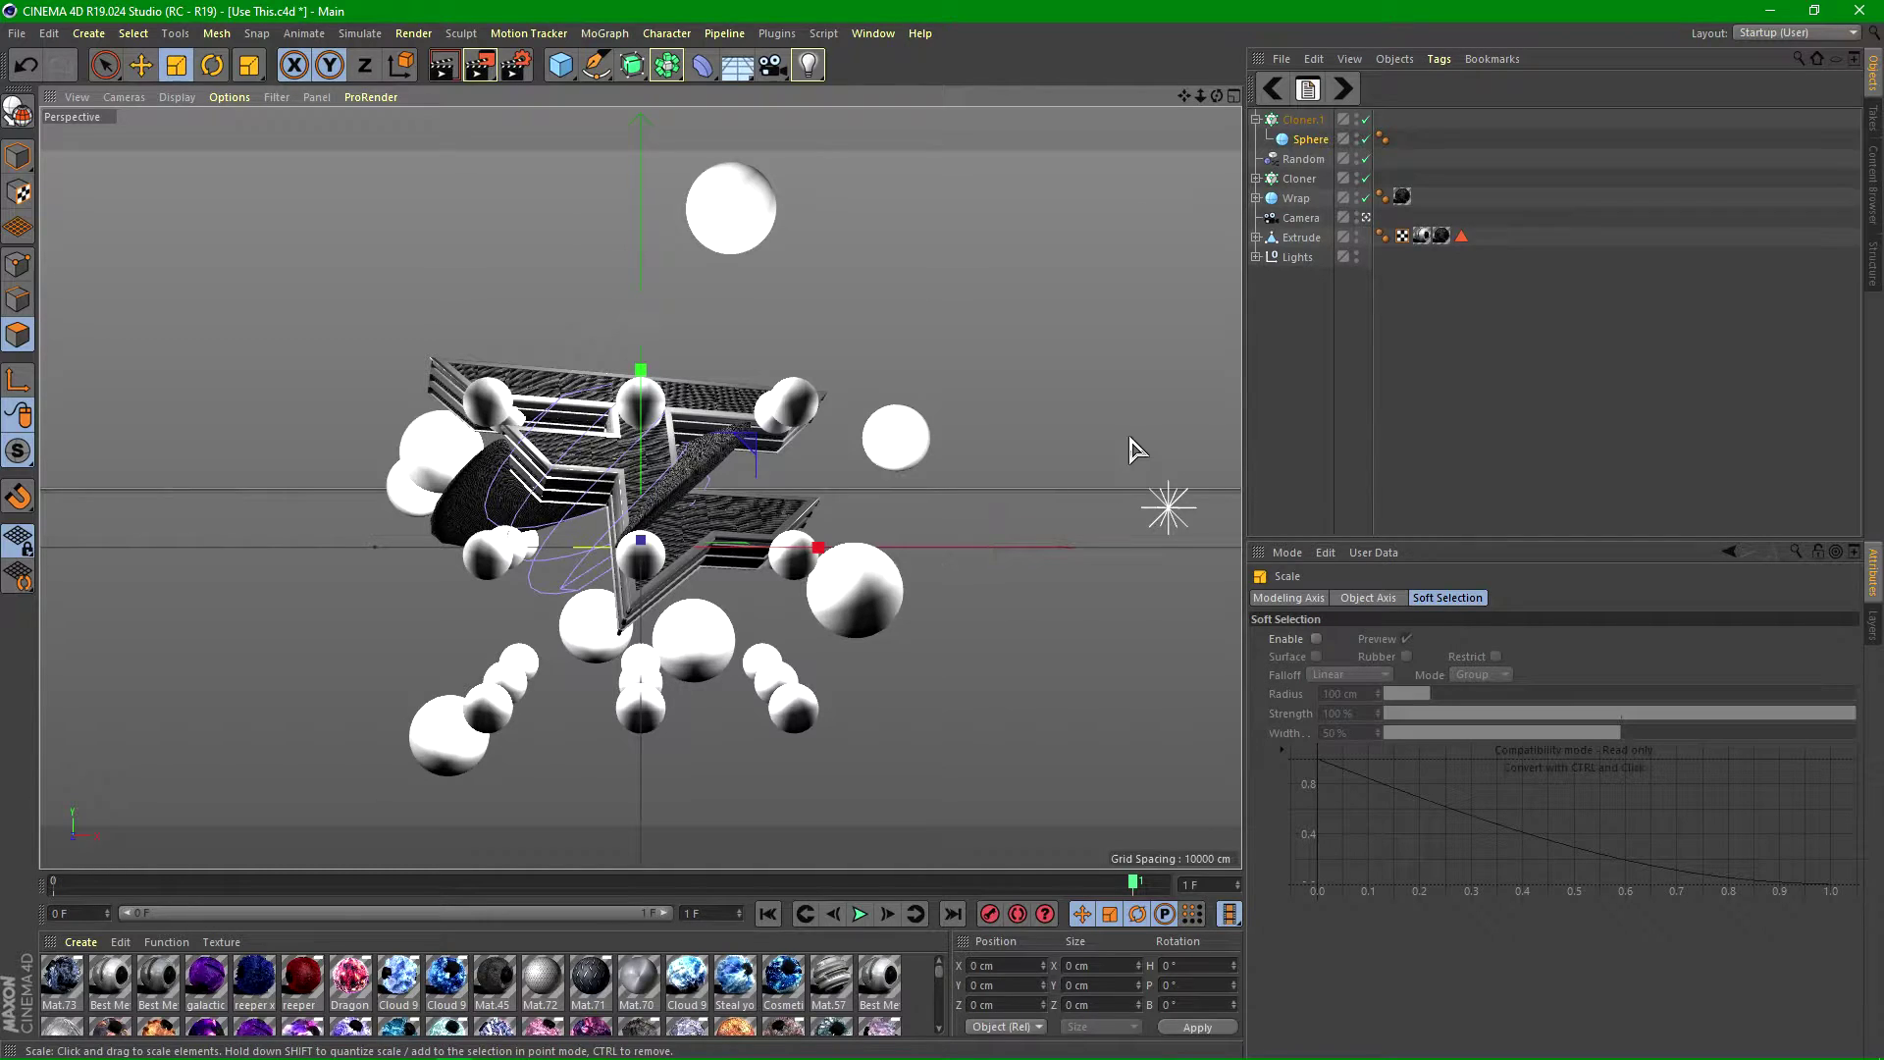
- Apply a Random effector to Cloner.1
{"action": "left_click", "coordinate": [1299, 120]}
{"action": "left_click", "coordinate": [1255, 119]}
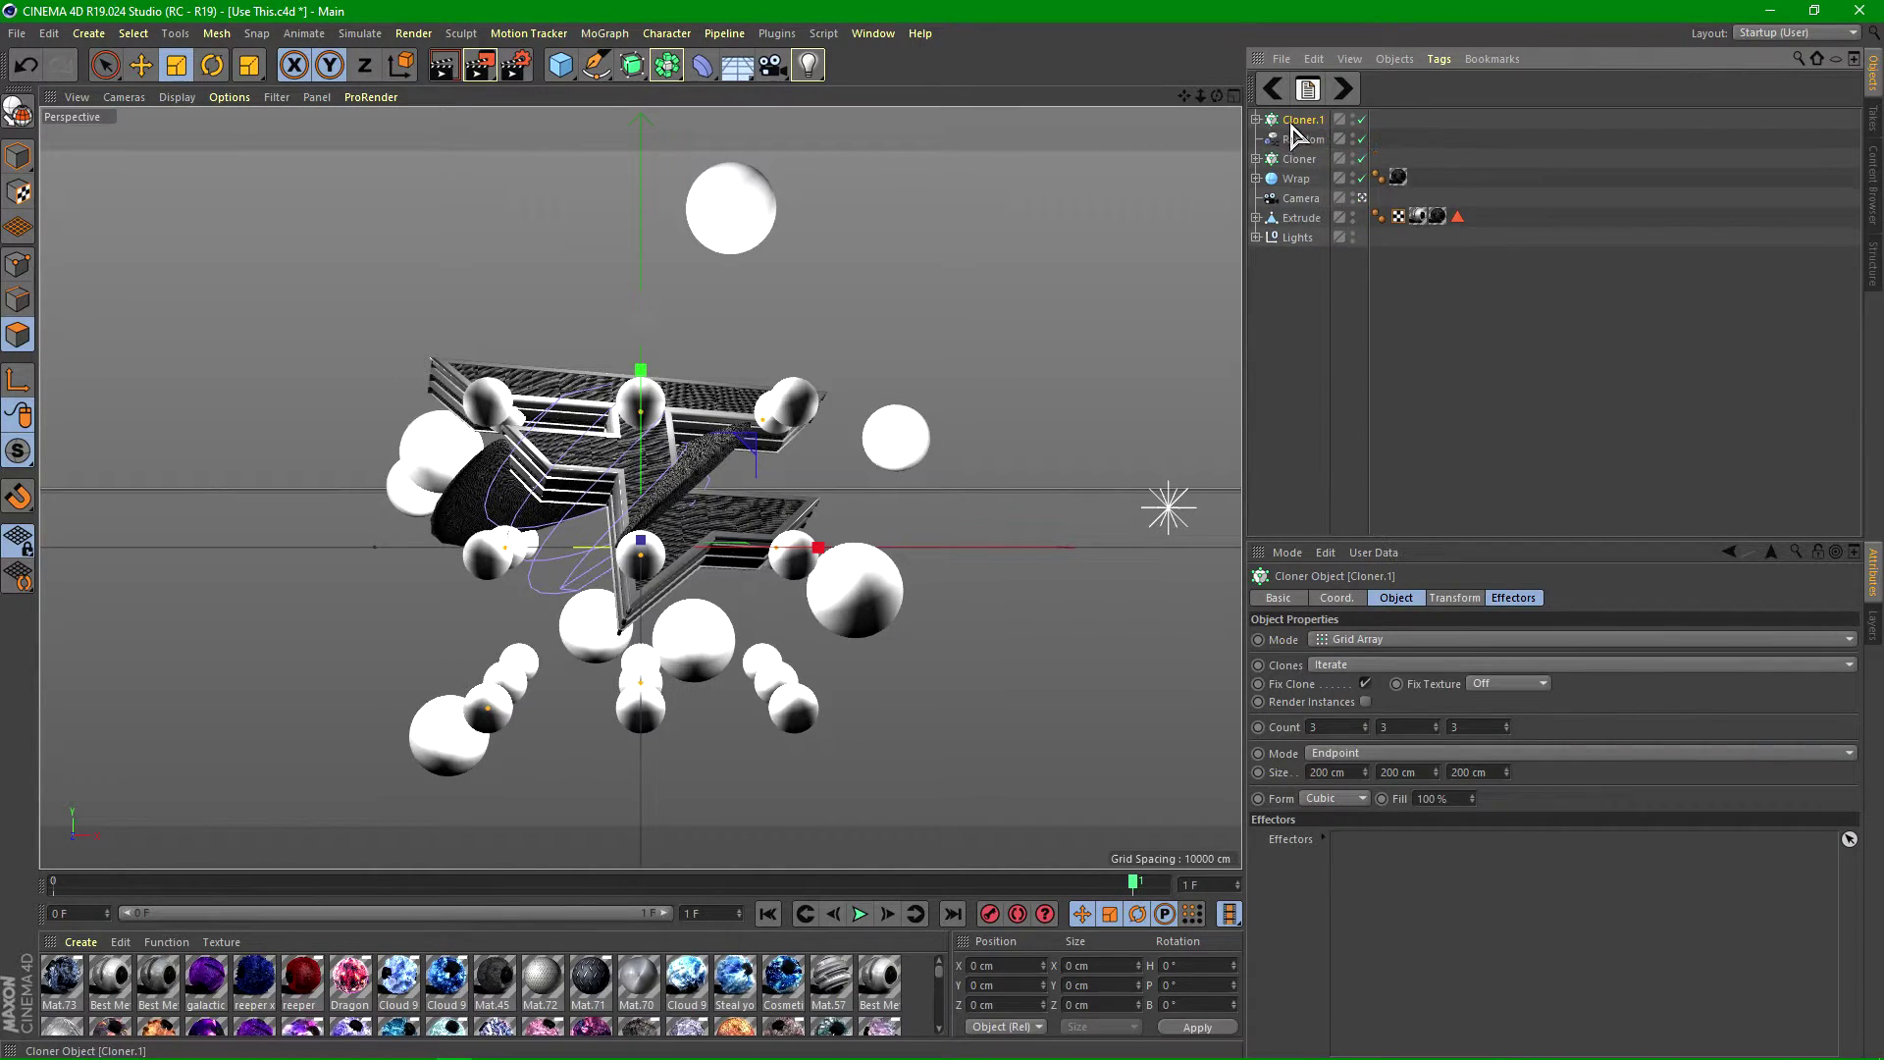
{"action": "left_click", "coordinate": [605, 33]}
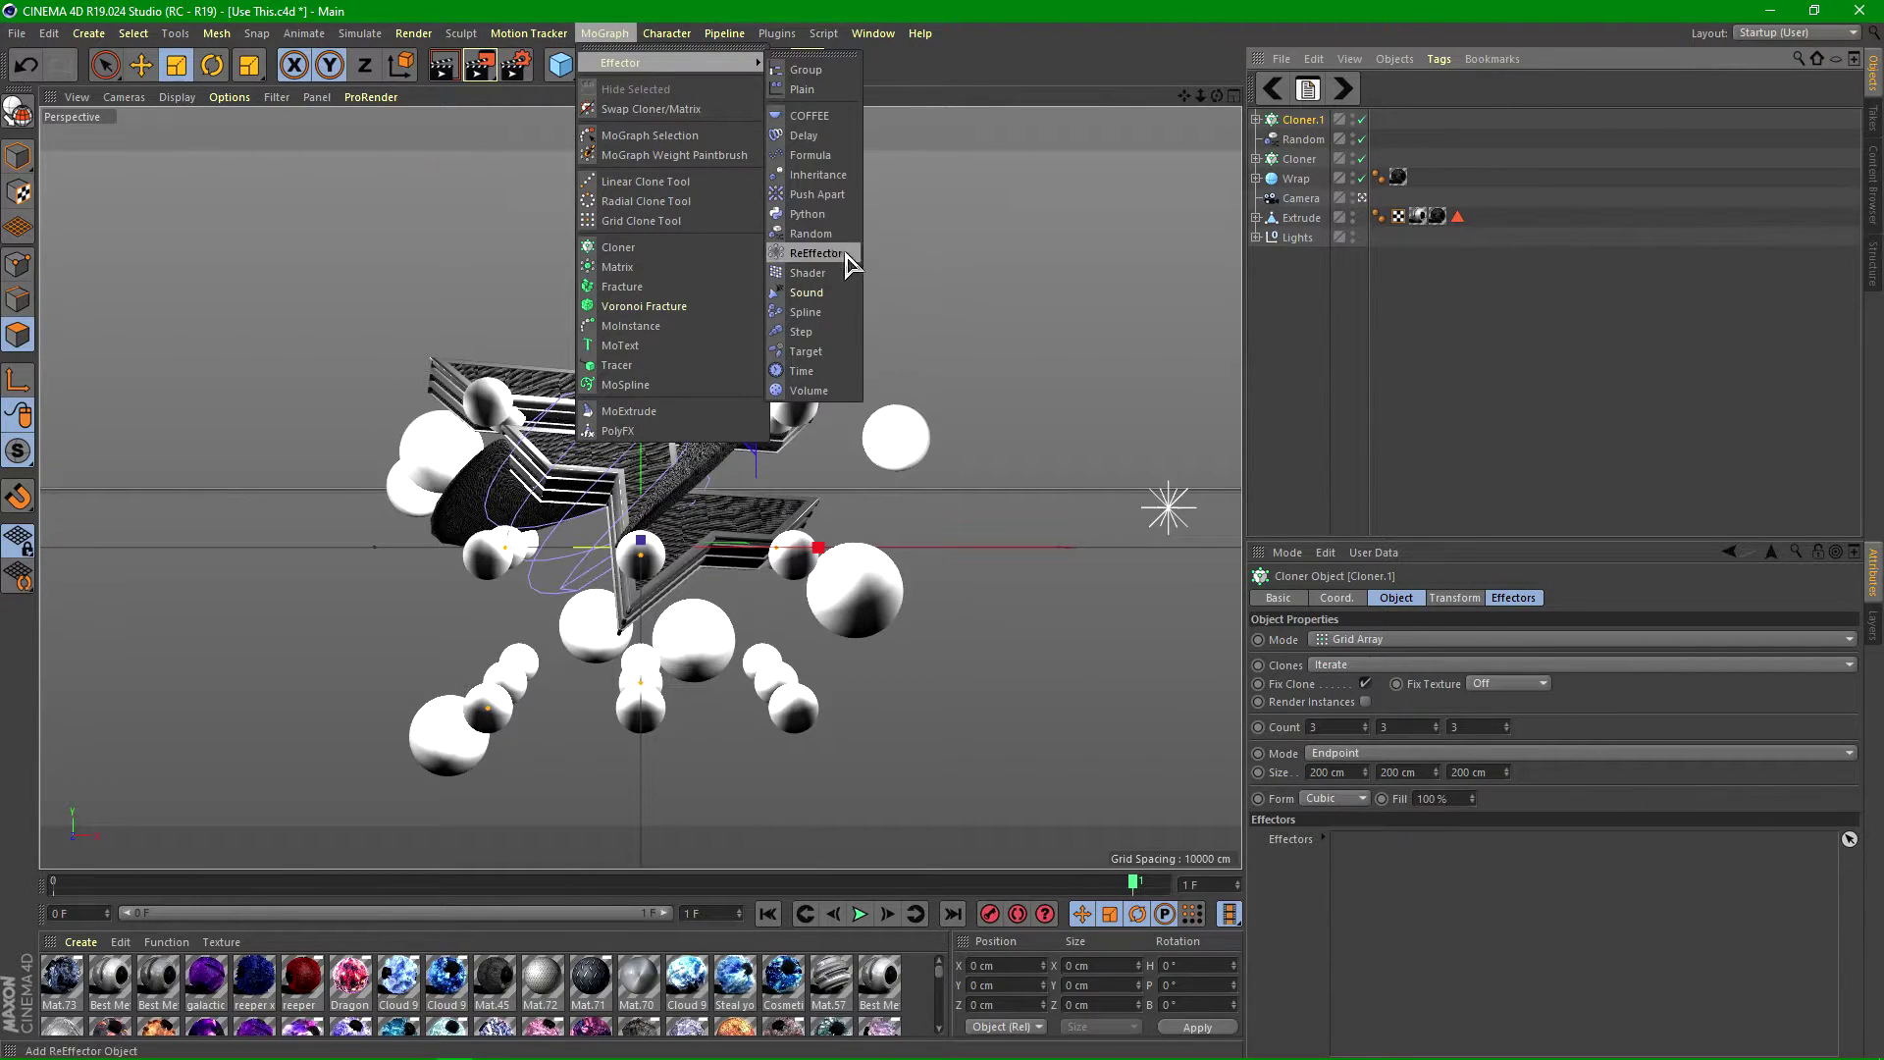
{"action": "left_click", "coordinate": [813, 233]}
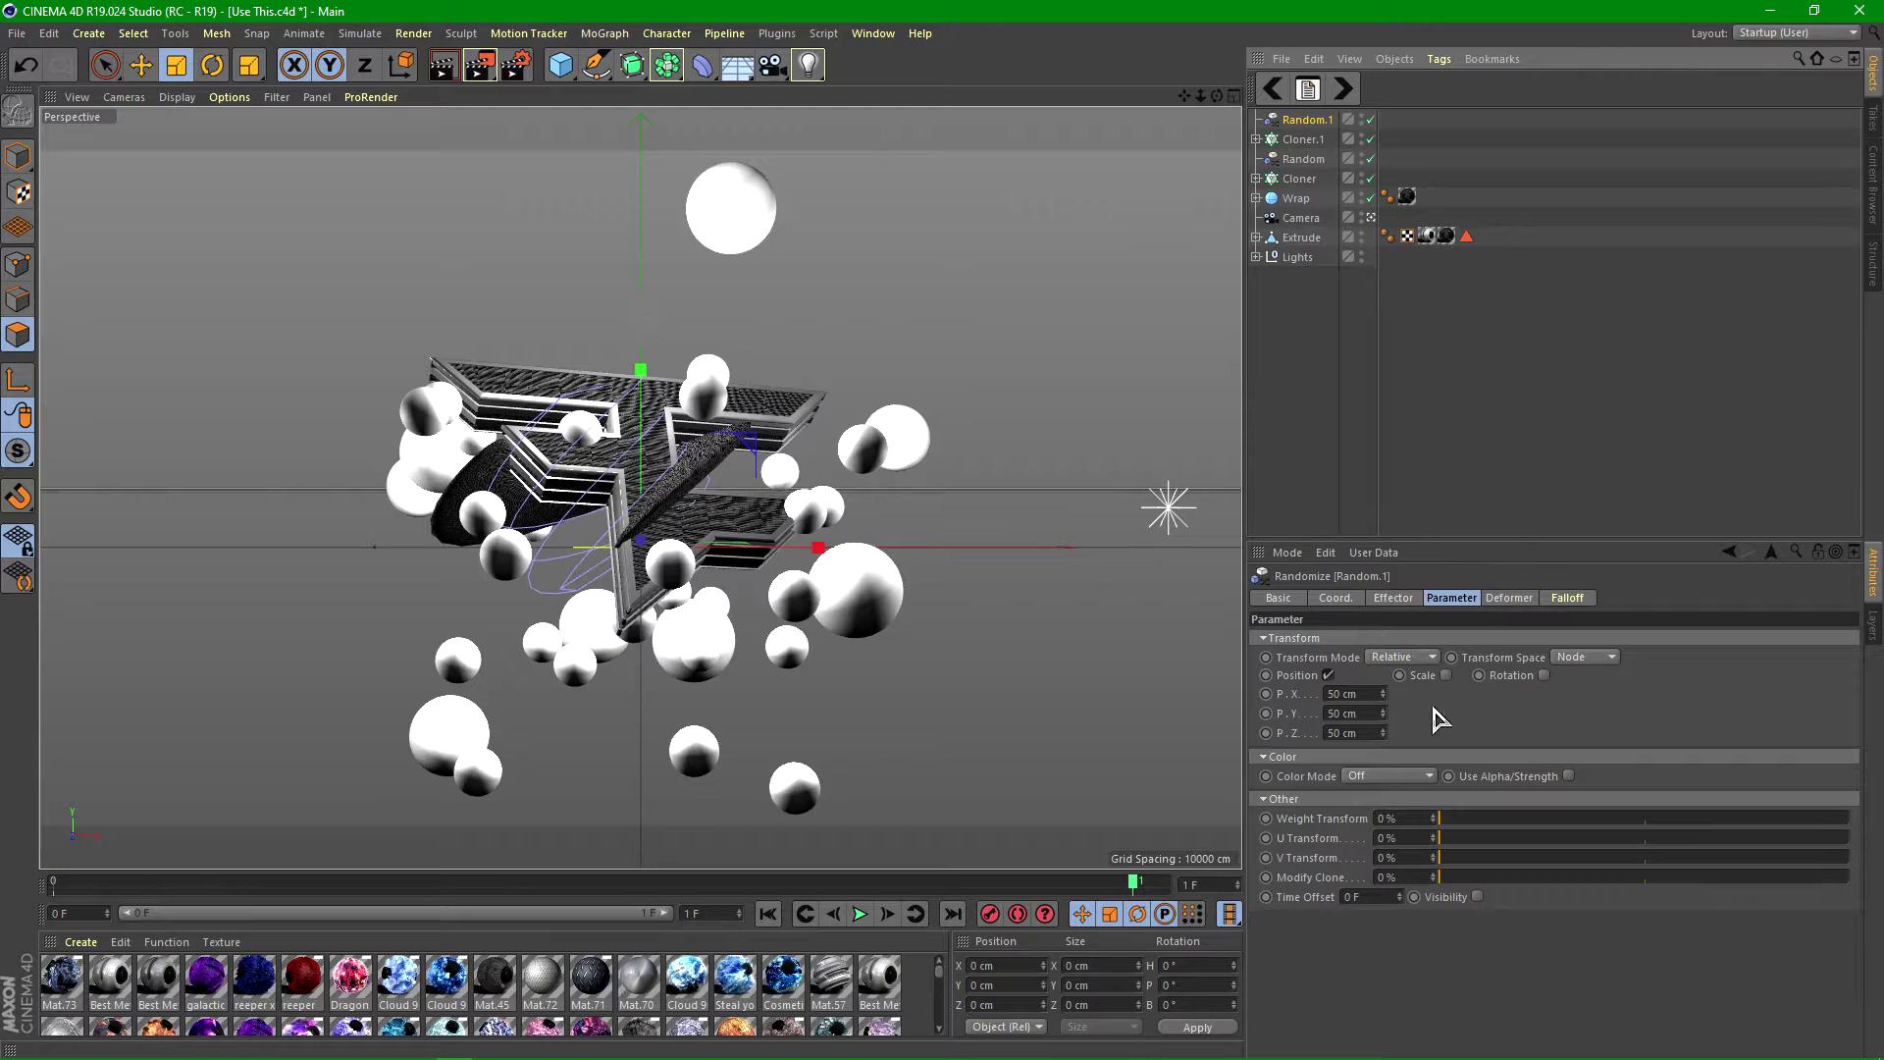
- Set the Random.1 effector's position offsets to 99 cm in X, 138 cm in Y and 138 cm in Z
{"action": "left_click_drag", "start_coordinate": [1383, 692], "coordinate": [1383, 550]}
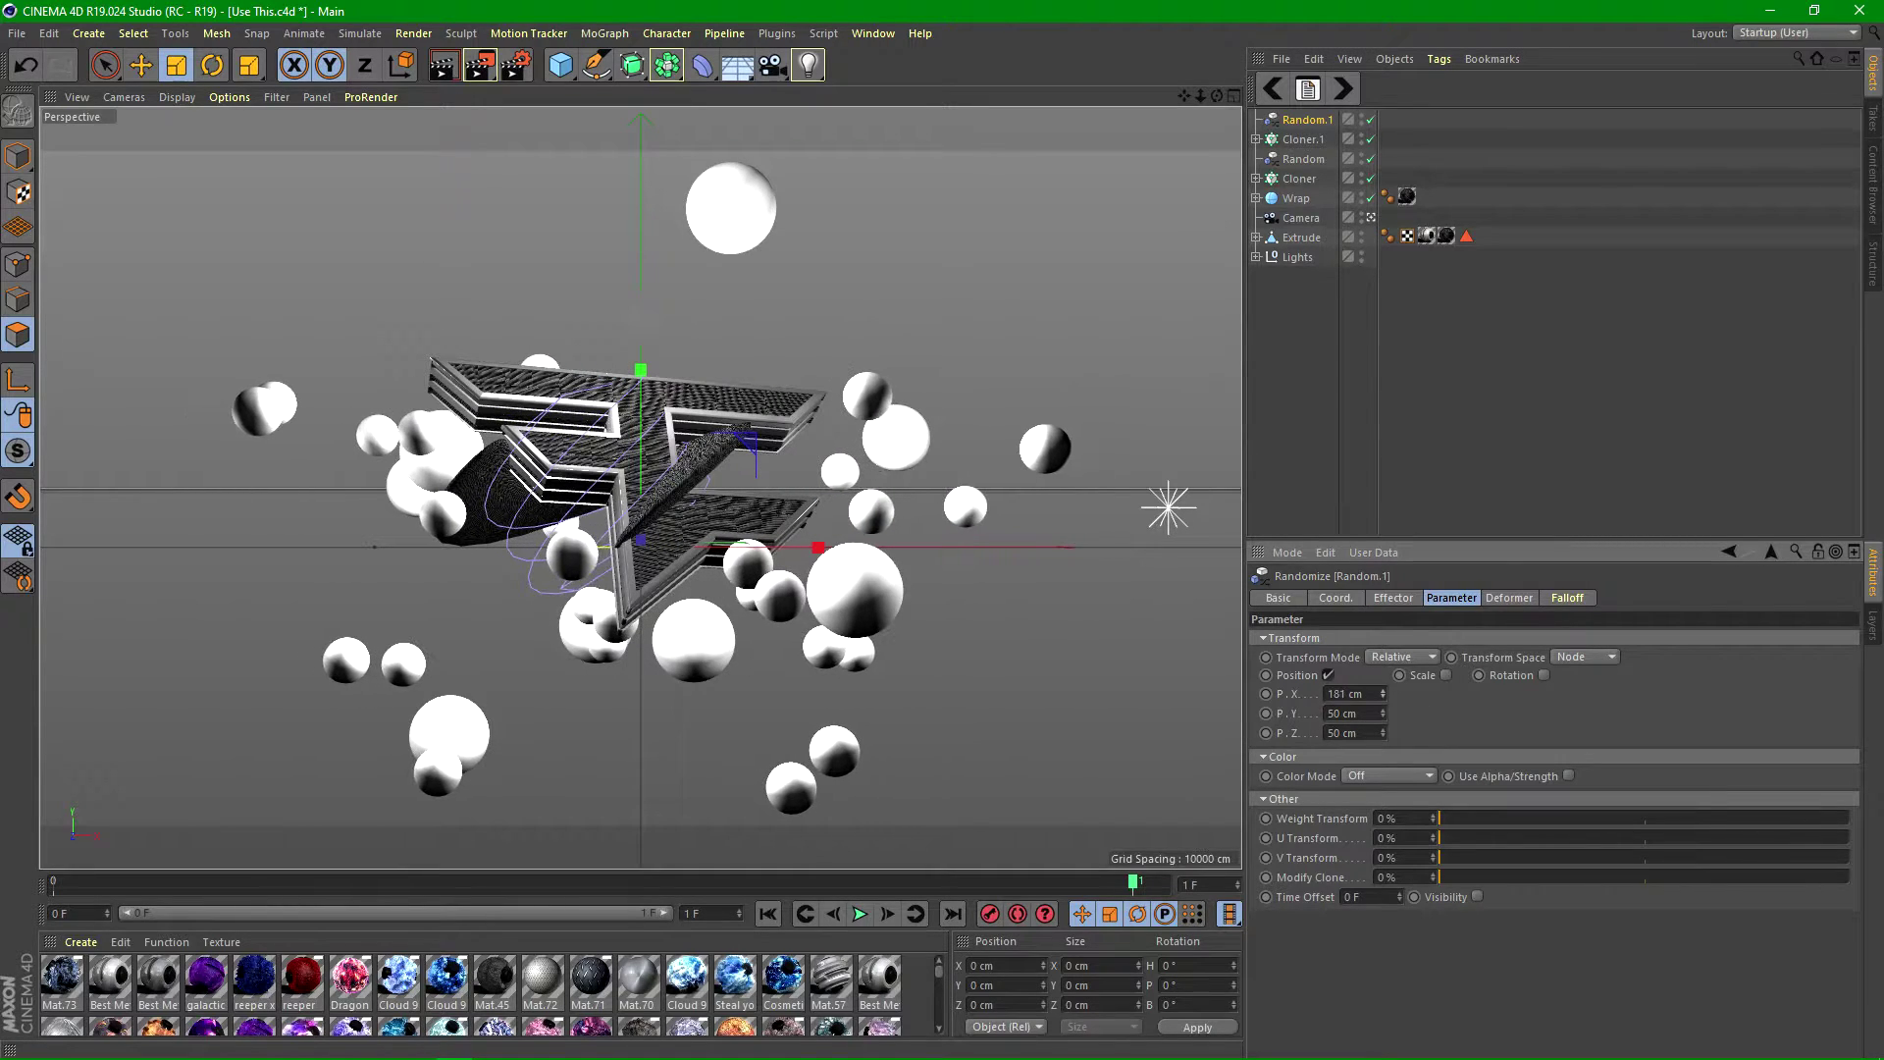
{"action": "key", "text": "ctrl+z"}
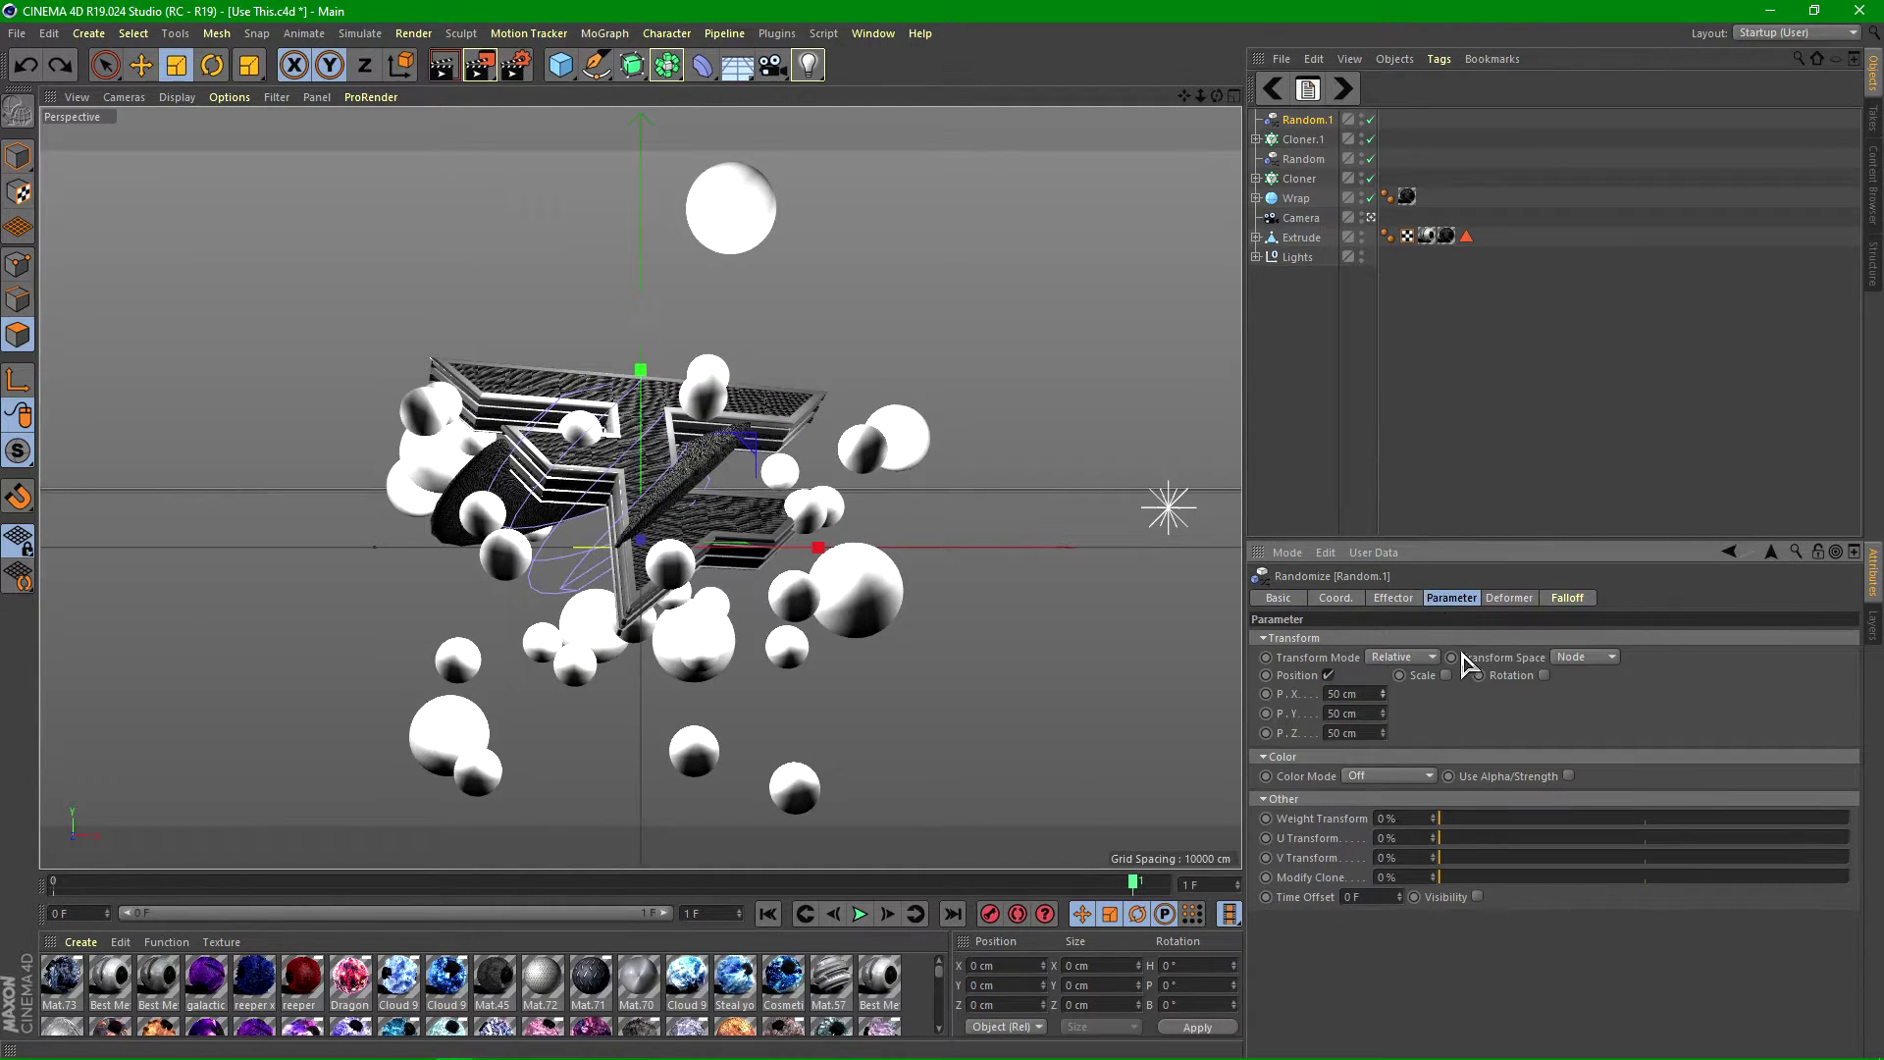
{"action": "left_click_drag", "start_coordinate": [1382, 693], "coordinate": [1383, 626]}
{"action": "mouse_move", "coordinate": [1384, 734]}
{"action": "left_mouse_down"}
{"action": "mouse_move", "coordinate": [1383, 559]}
{"action": "mouse_move", "coordinate": [1383, 1059]}
{"action": "mouse_move", "coordinate": [1384, 624]}
{"action": "left_mouse_up"}
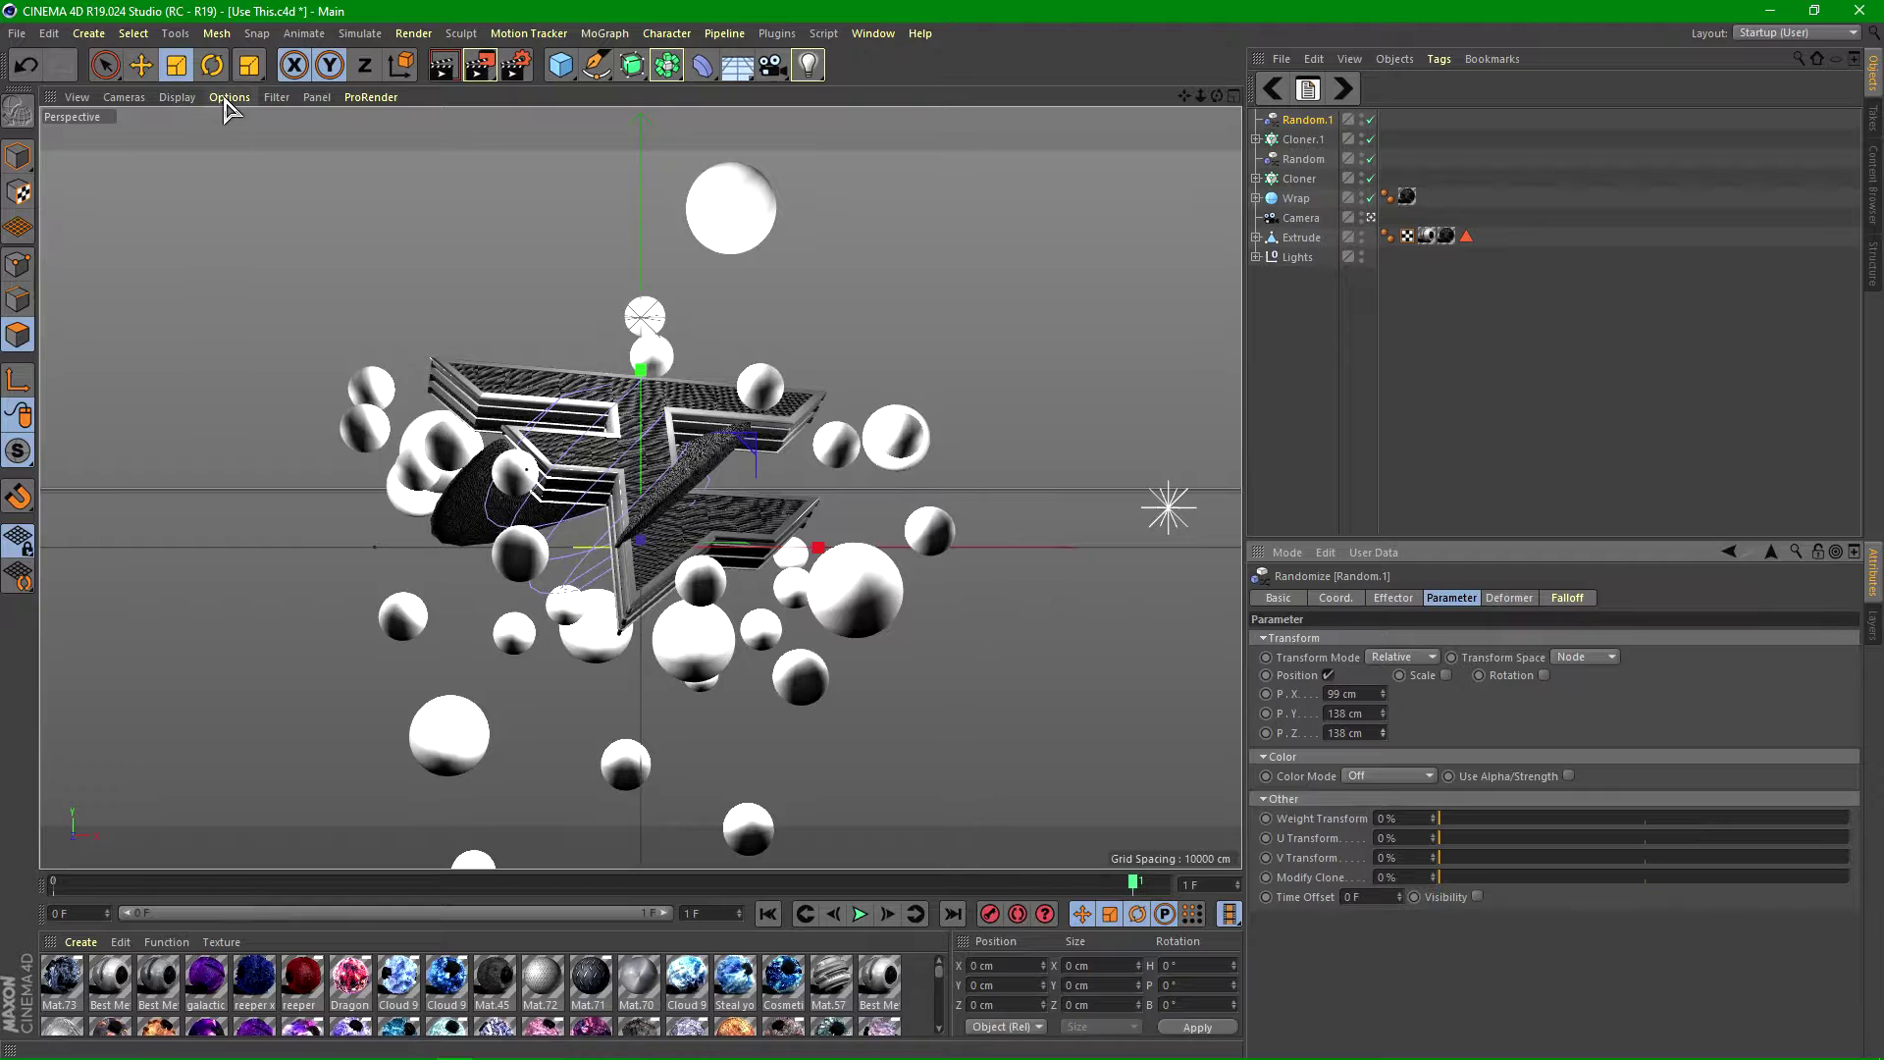
{"action": "left_click", "coordinate": [212, 65]}
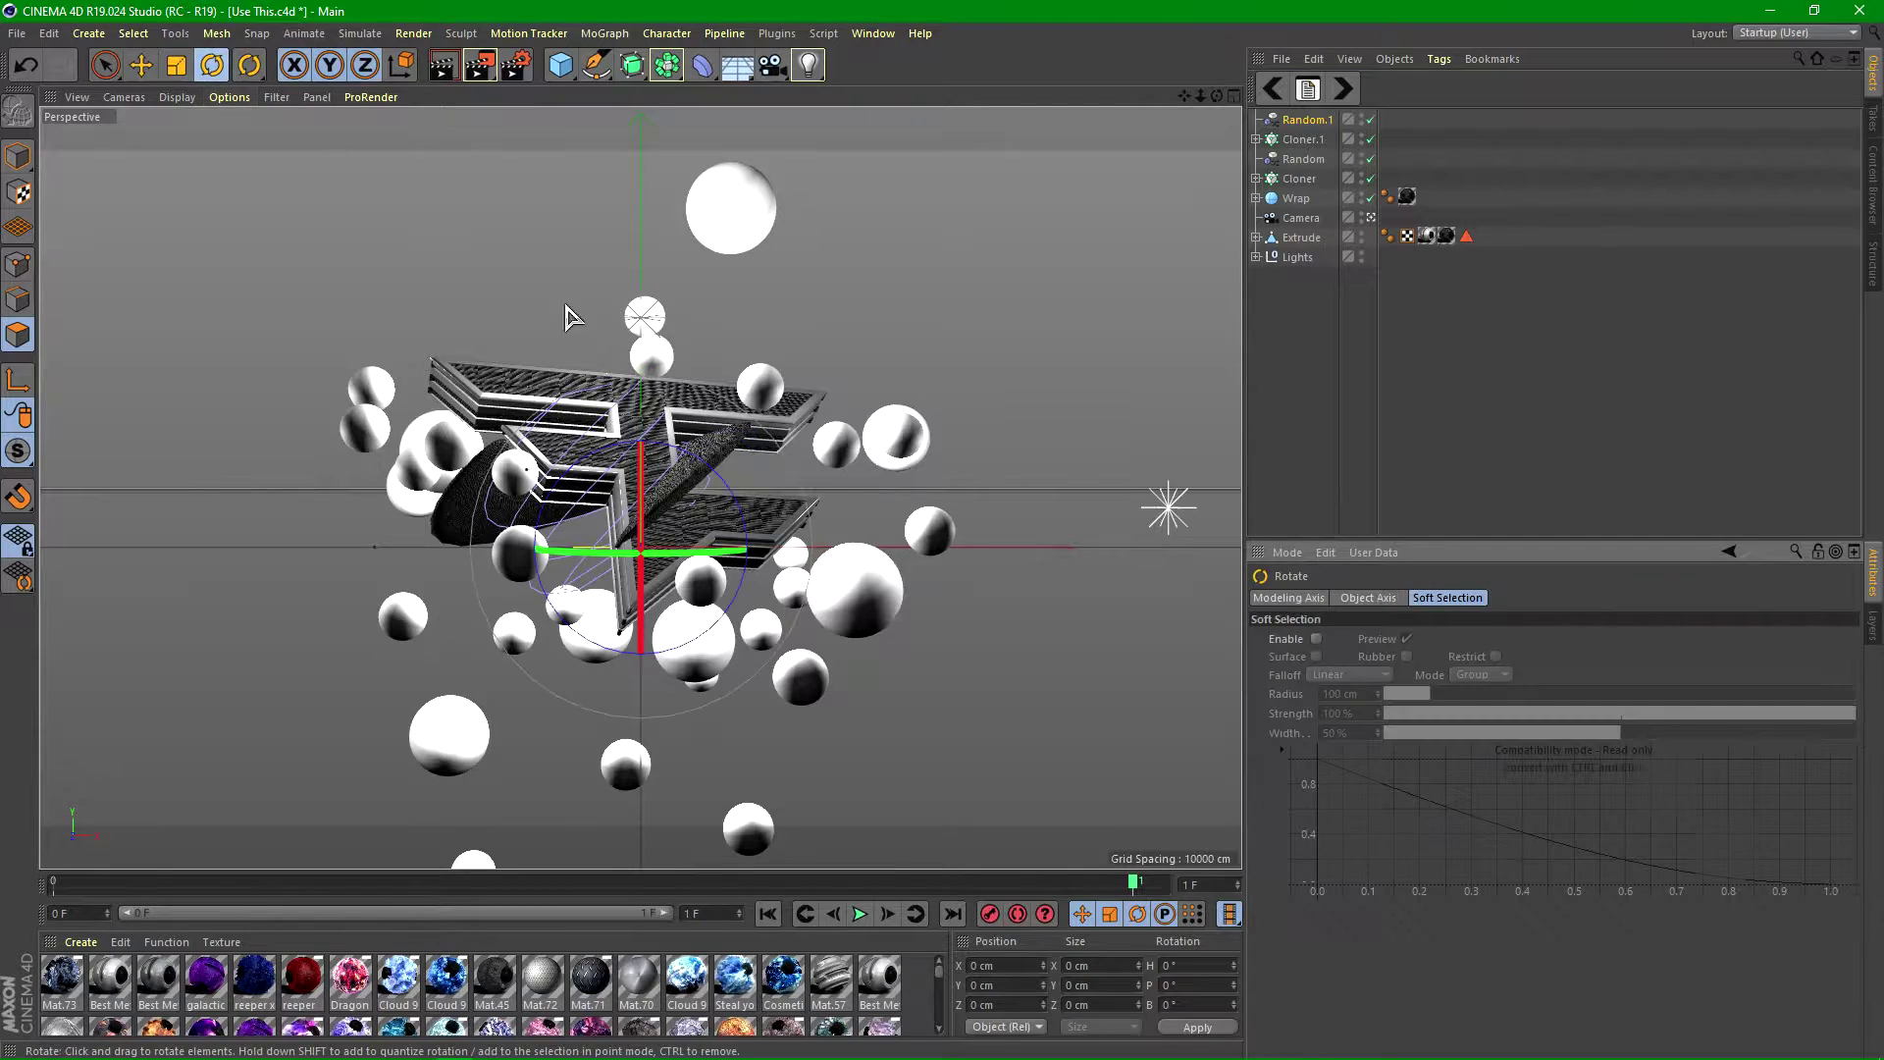
{"action": "left_click", "coordinate": [1300, 142]}
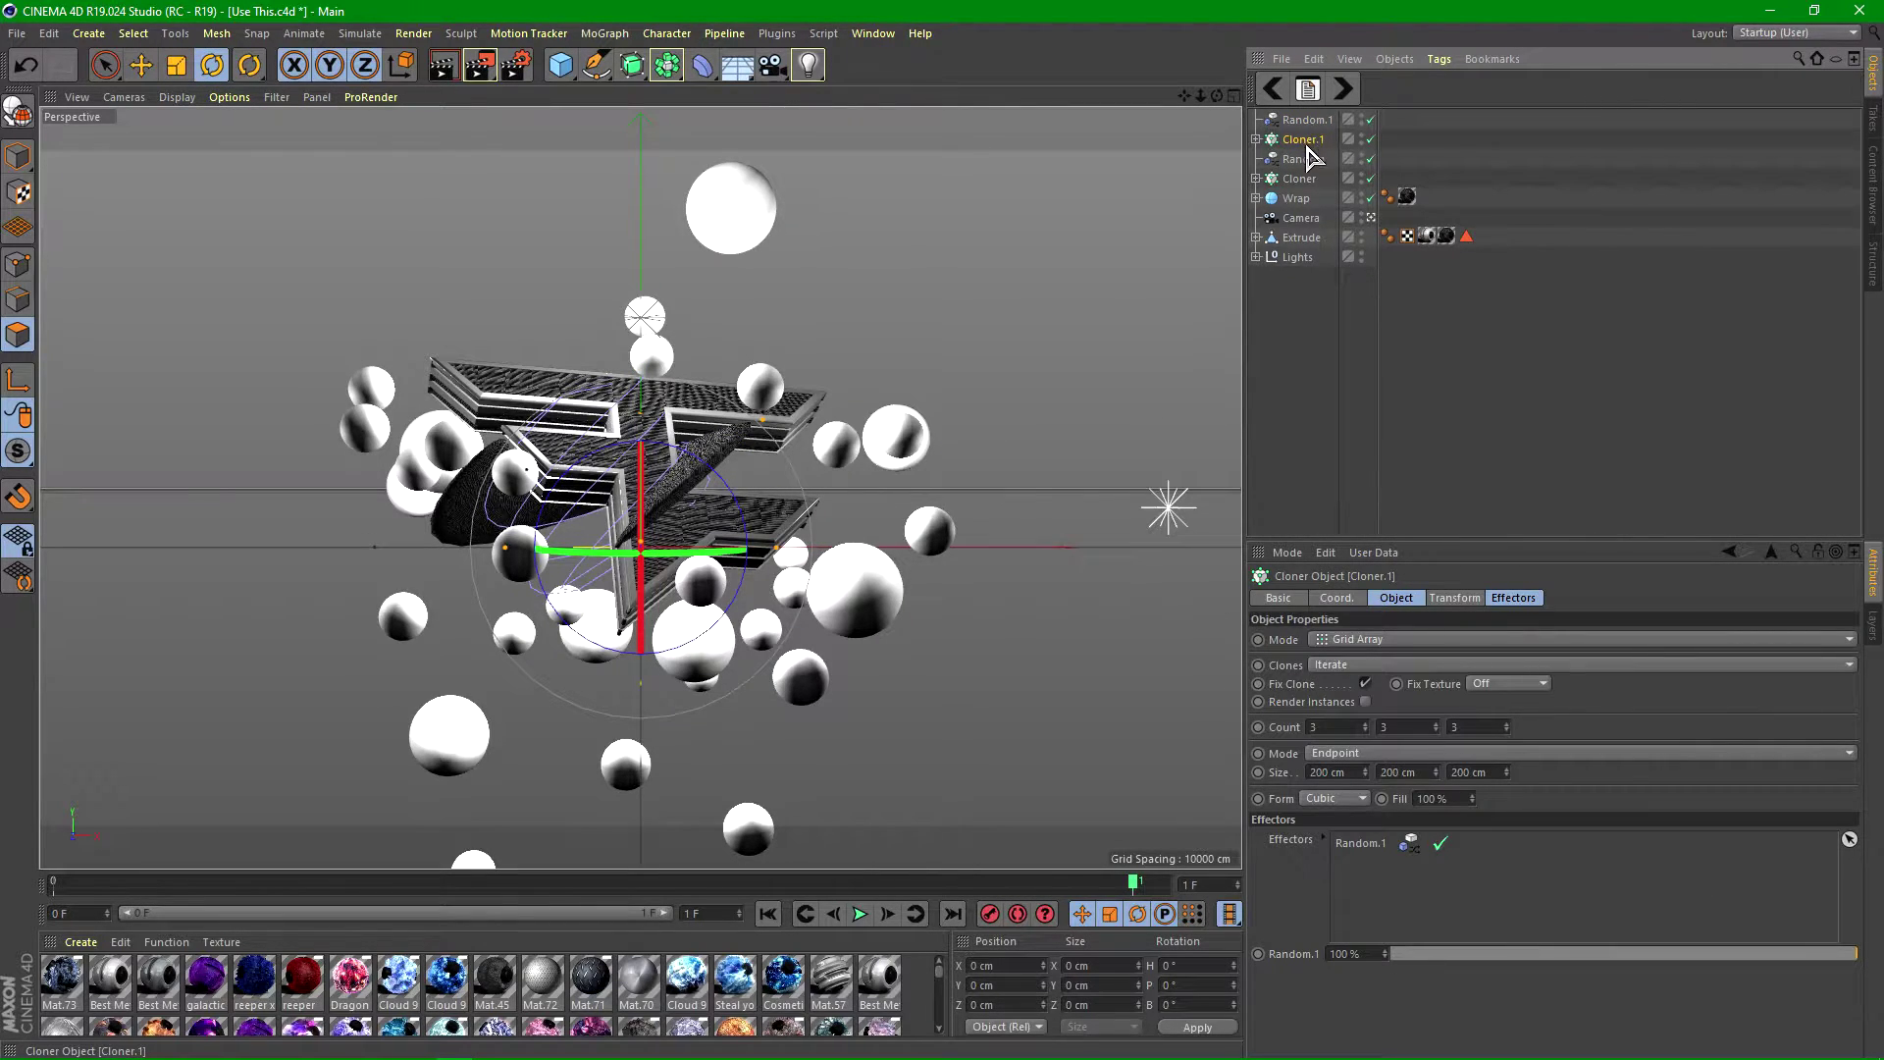
{"action": "left_click", "coordinate": [1306, 120]}
{"action": "left_click_drag", "start_coordinate": [862, 519], "coordinate": [798, 507]}
{"action": "key", "text": "ctrl+z"}
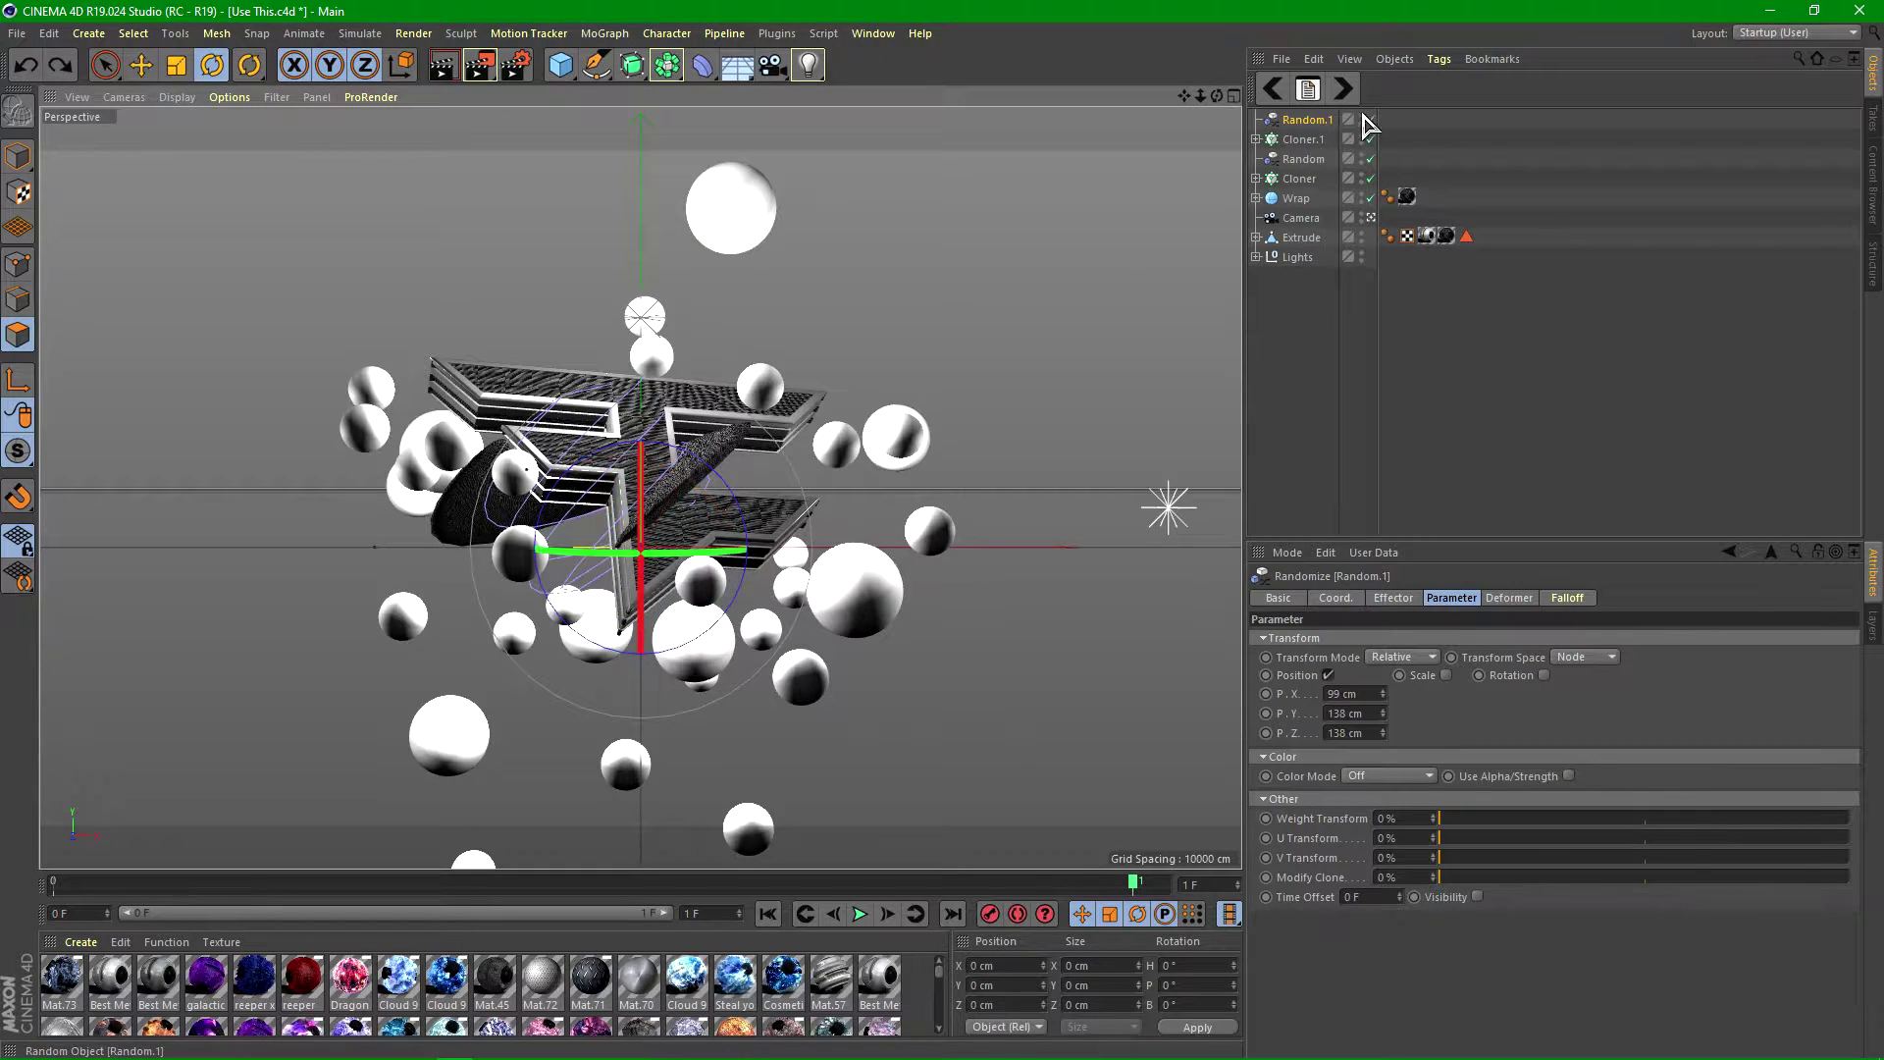
- Rotate Cloner.1 about several axes to redistribute the small spheres around the logo, undoing the last rotation
{"action": "left_click", "coordinate": [1299, 144]}
{"action": "left_click_drag", "start_coordinate": [763, 663], "coordinate": [694, 363]}
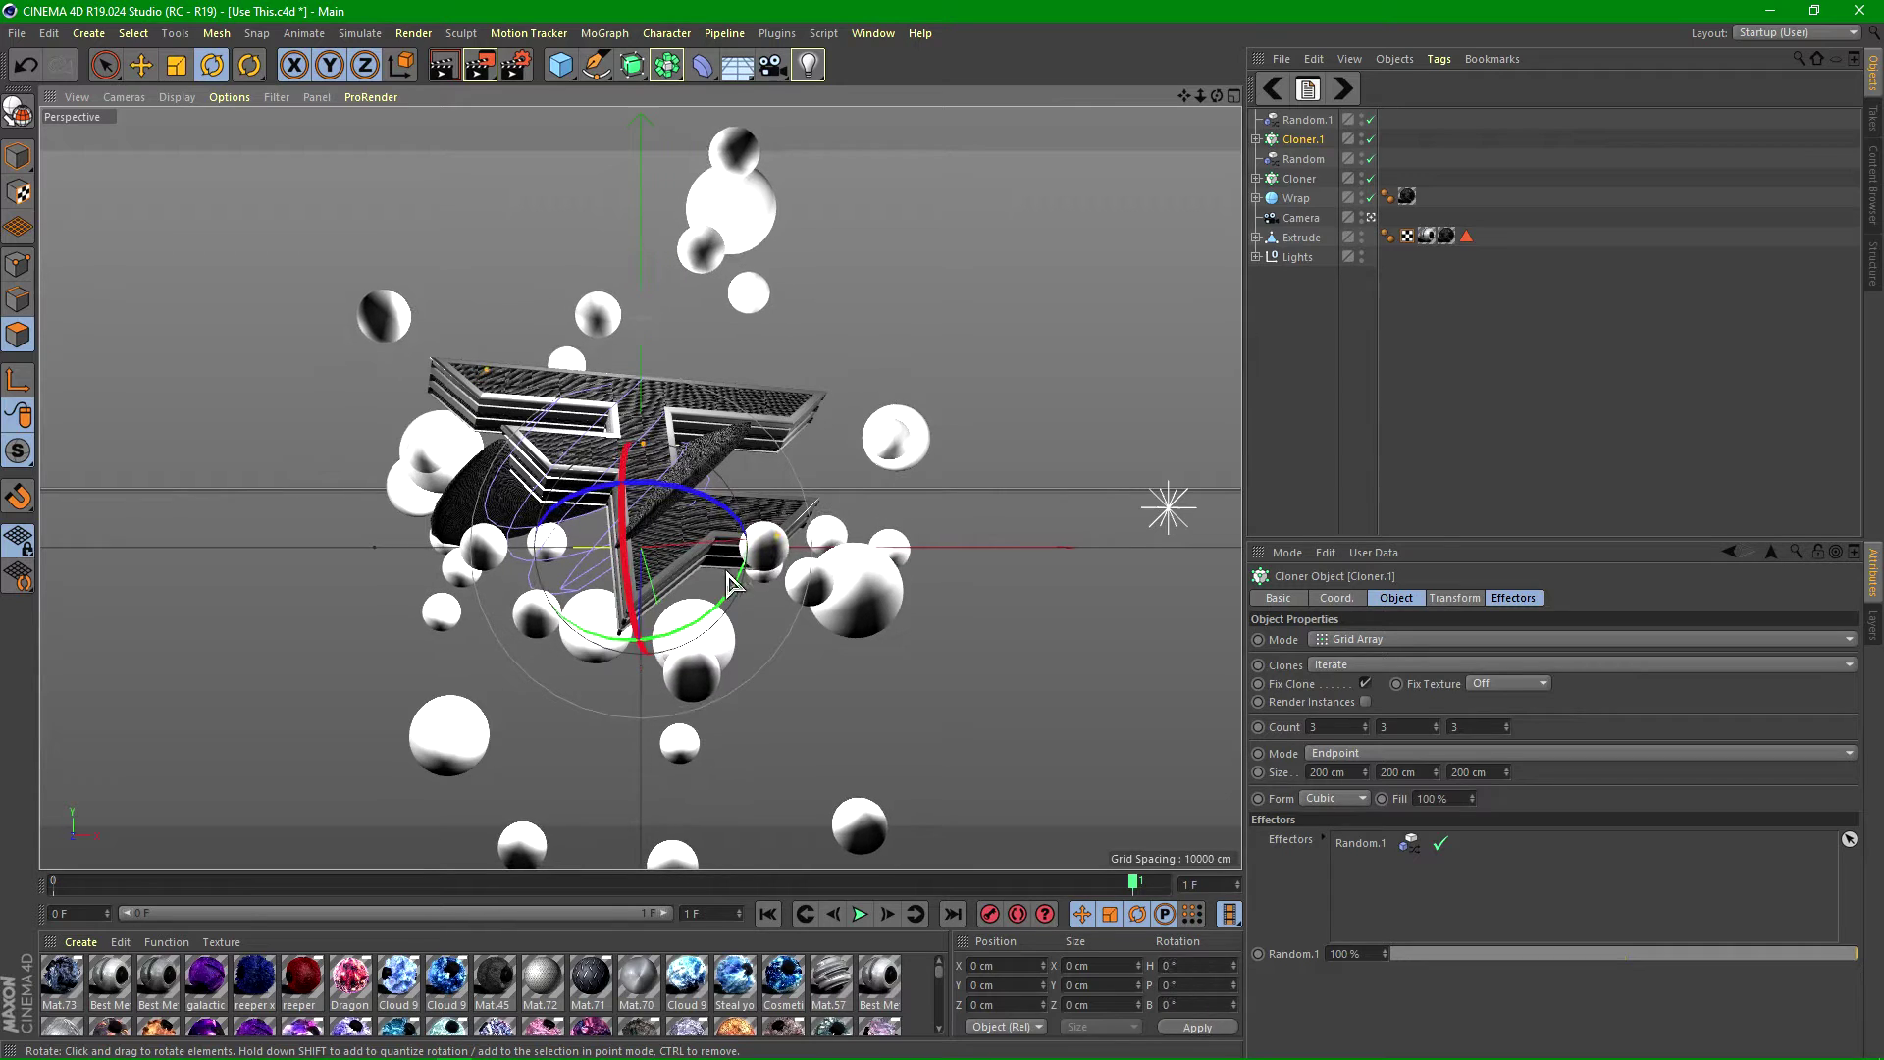
{"action": "left_click_drag", "start_coordinate": [669, 486], "coordinate": [517, 363]}
{"action": "left_click_drag", "start_coordinate": [651, 576], "coordinate": [803, 574]}
{"action": "key", "text": "ctrl+z"}
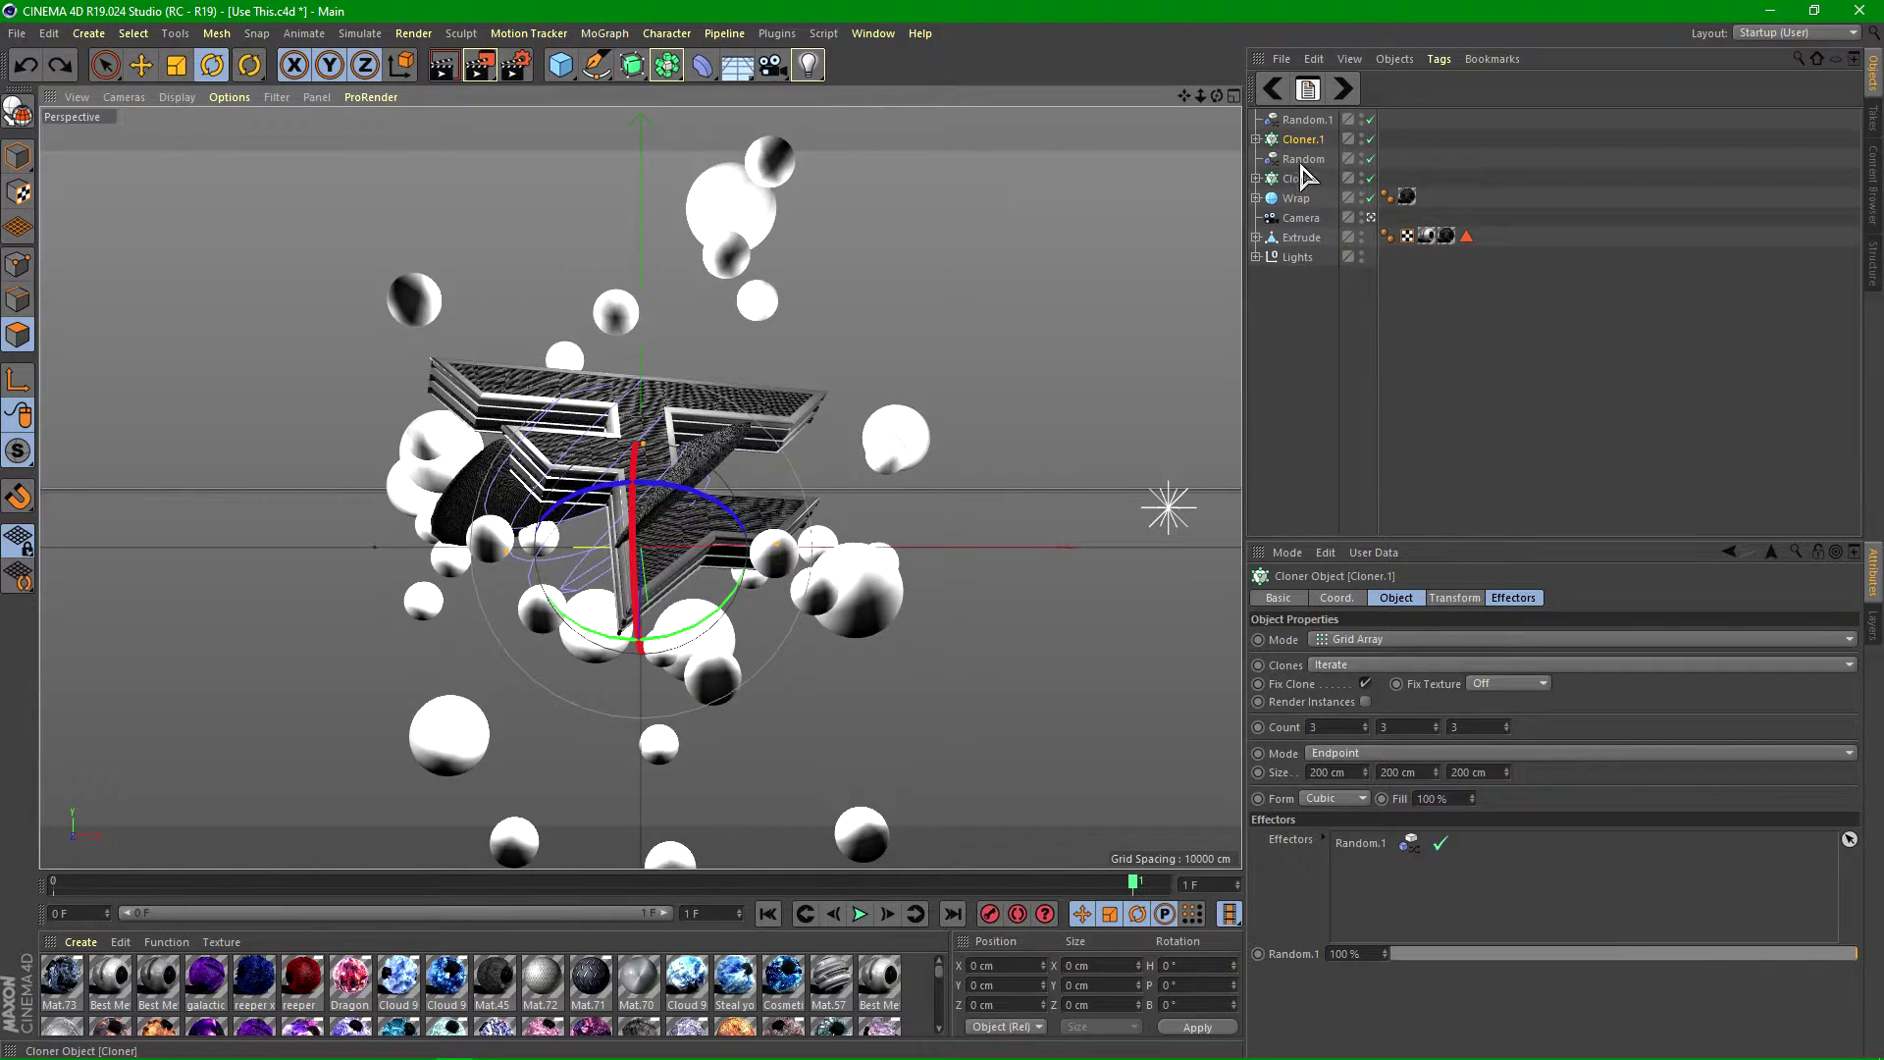
- Spread the small spheres farther by setting Random.1's position offsets to 191 cm in X, 202 cm in Y and 162 cm in Z
{"action": "left_click", "coordinate": [1310, 120]}
{"action": "mouse_move", "coordinate": [1385, 690]}
{"action": "left_mouse_down"}
{"action": "mouse_move", "coordinate": [1387, 758]}
{"action": "mouse_move", "coordinate": [1385, 719]}
{"action": "left_mouse_up"}
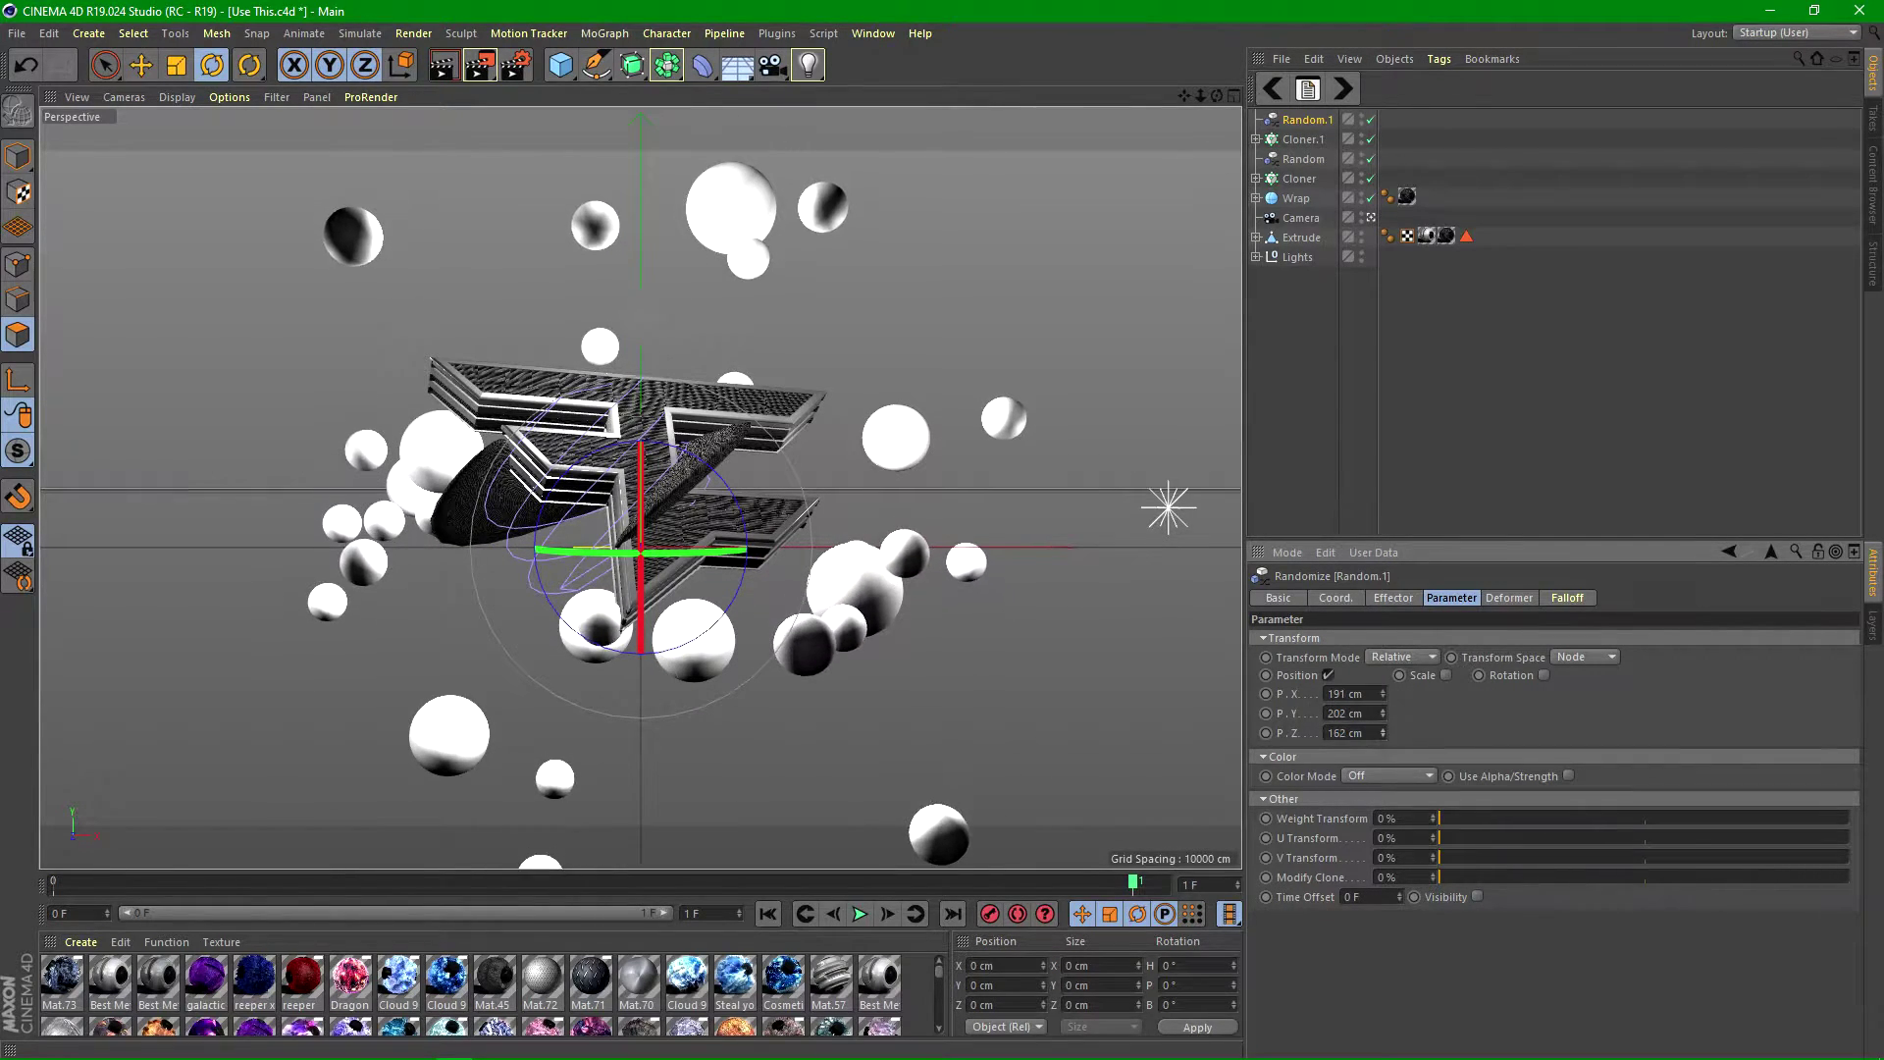
{"action": "left_click_drag", "start_coordinate": [704, 581], "coordinate": [842, 622]}
{"action": "key", "text": "ctrl+z"}
- Rotate Cloner.1 again to arrange the more widely spread small spheres around the logo
{"action": "left_click", "coordinate": [1327, 140]}
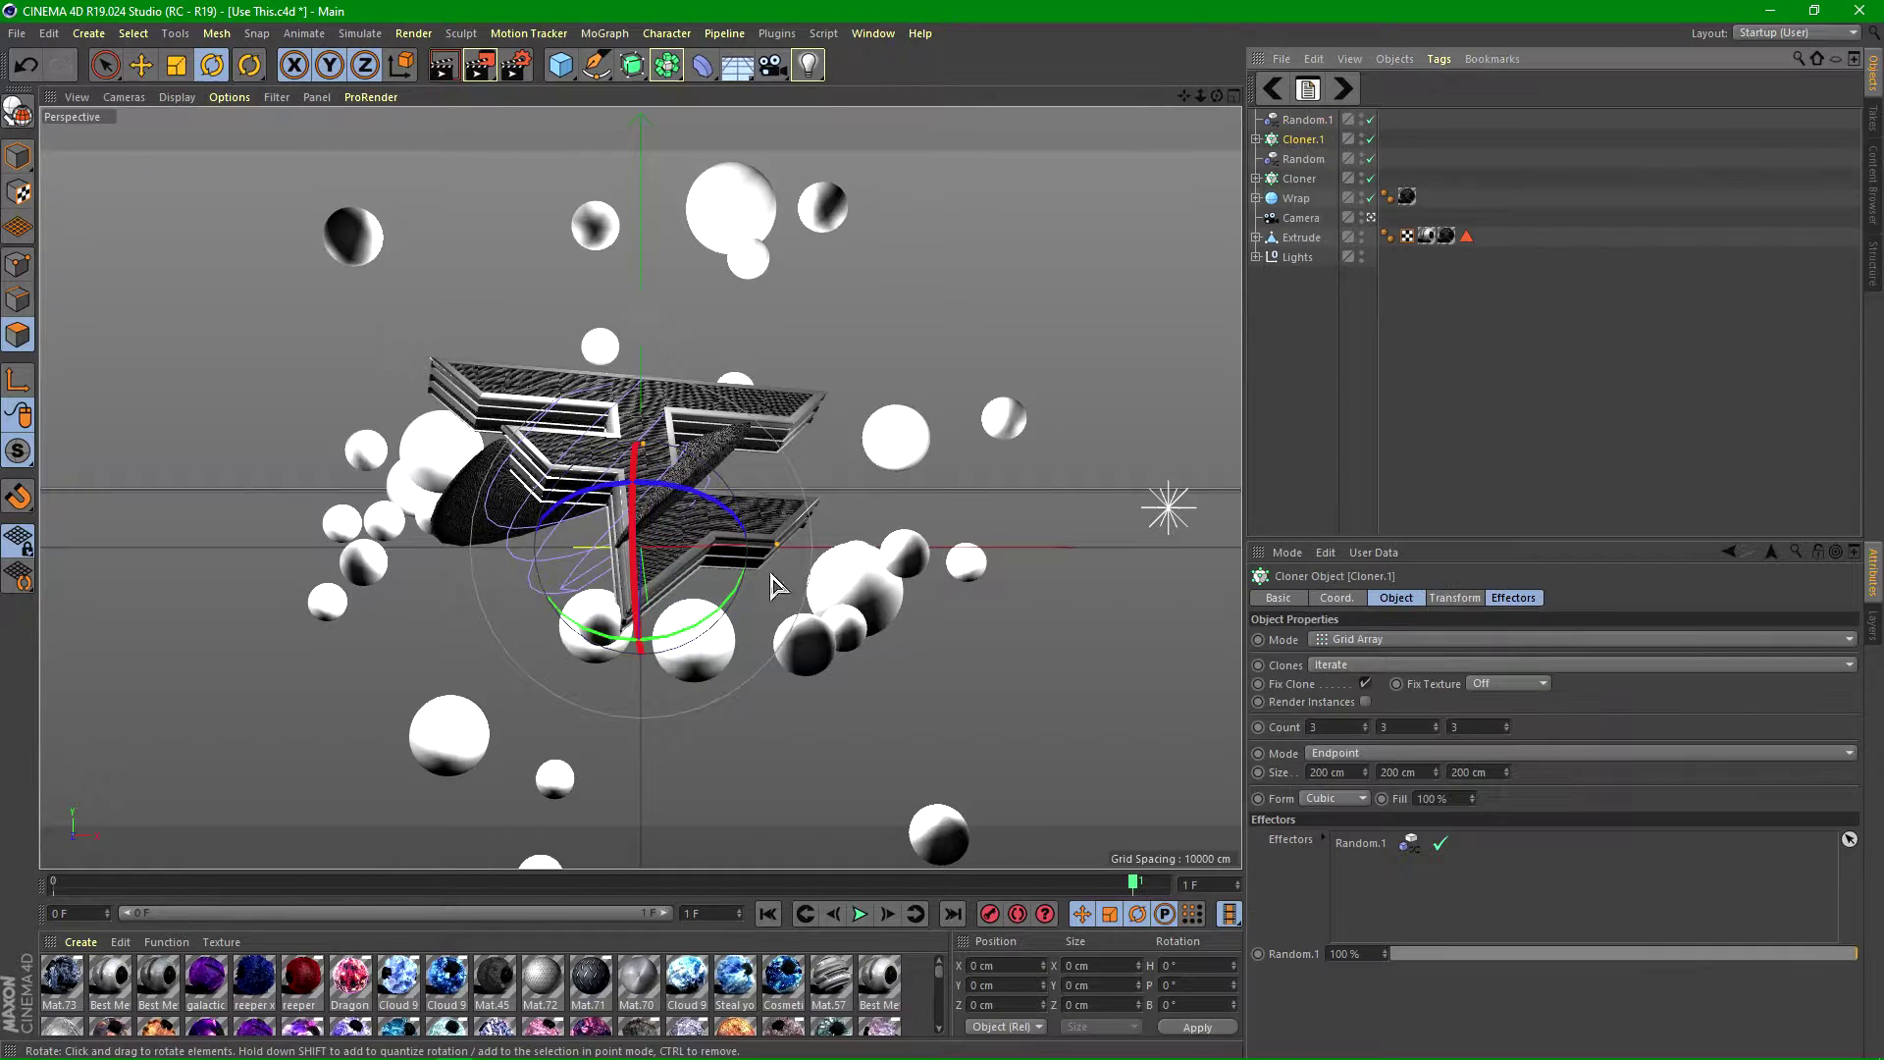
{"action": "left_click_drag", "start_coordinate": [726, 588], "coordinate": [842, 406]}
{"action": "left_click_drag", "start_coordinate": [746, 503], "coordinate": [586, 571]}
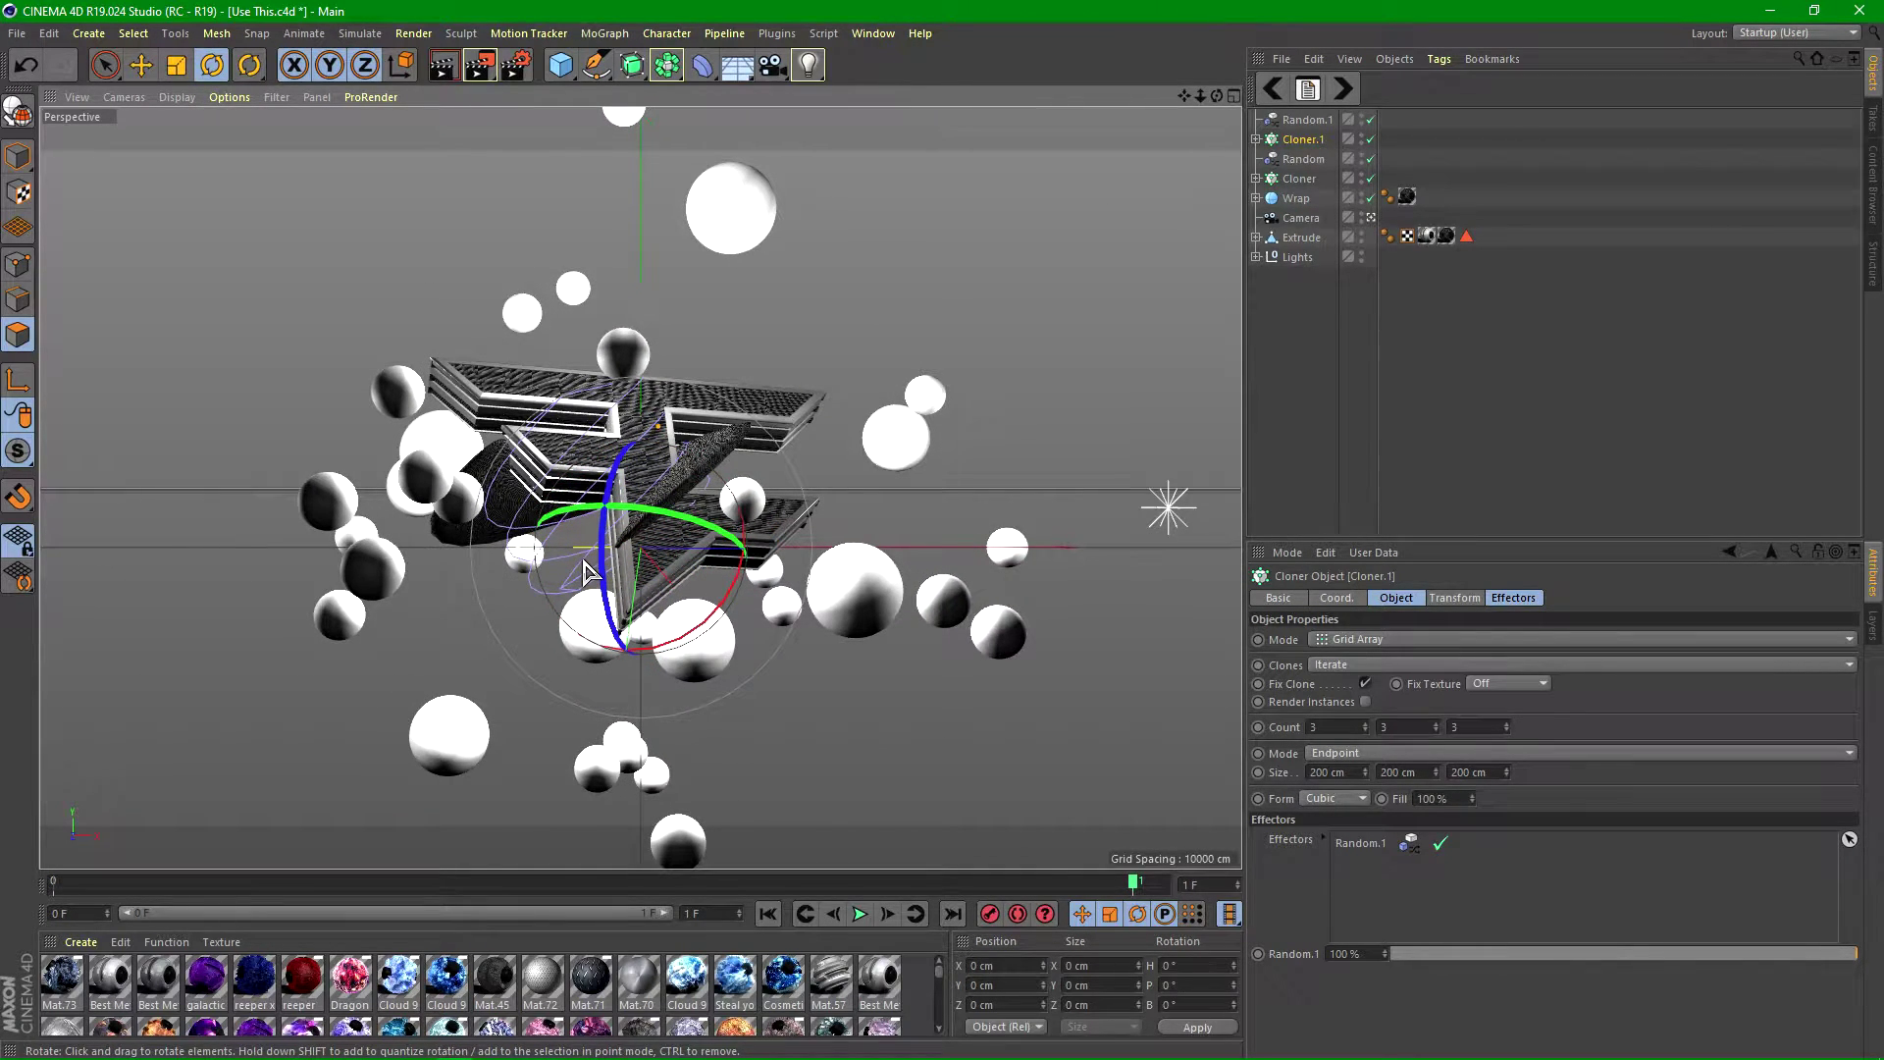
- Move Cloner.1 slightly up and sideways to fine-tune the small spheres' placement around the logo
{"action": "left_click", "coordinate": [141, 65]}
{"action": "left_click_drag", "start_coordinate": [784, 550], "coordinate": [802, 555]}
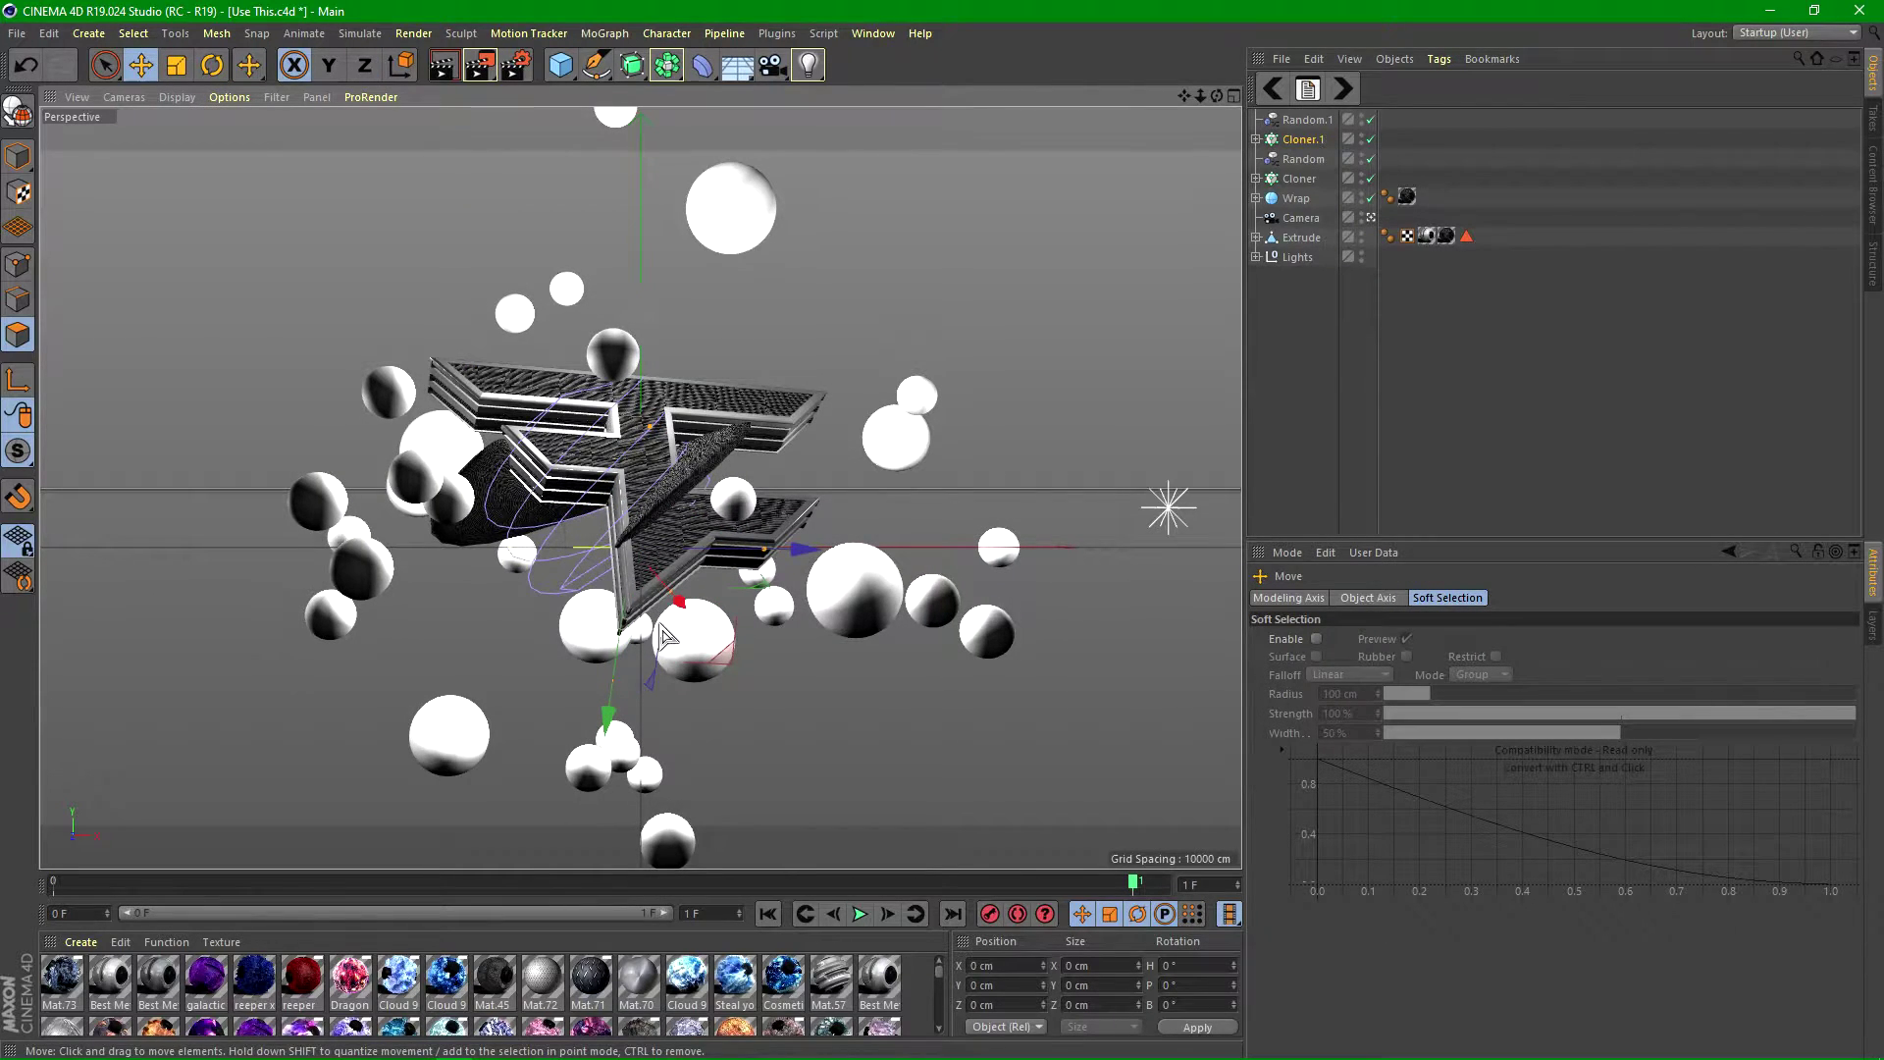
{"action": "left_click_drag", "start_coordinate": [608, 721], "coordinate": [610, 708]}
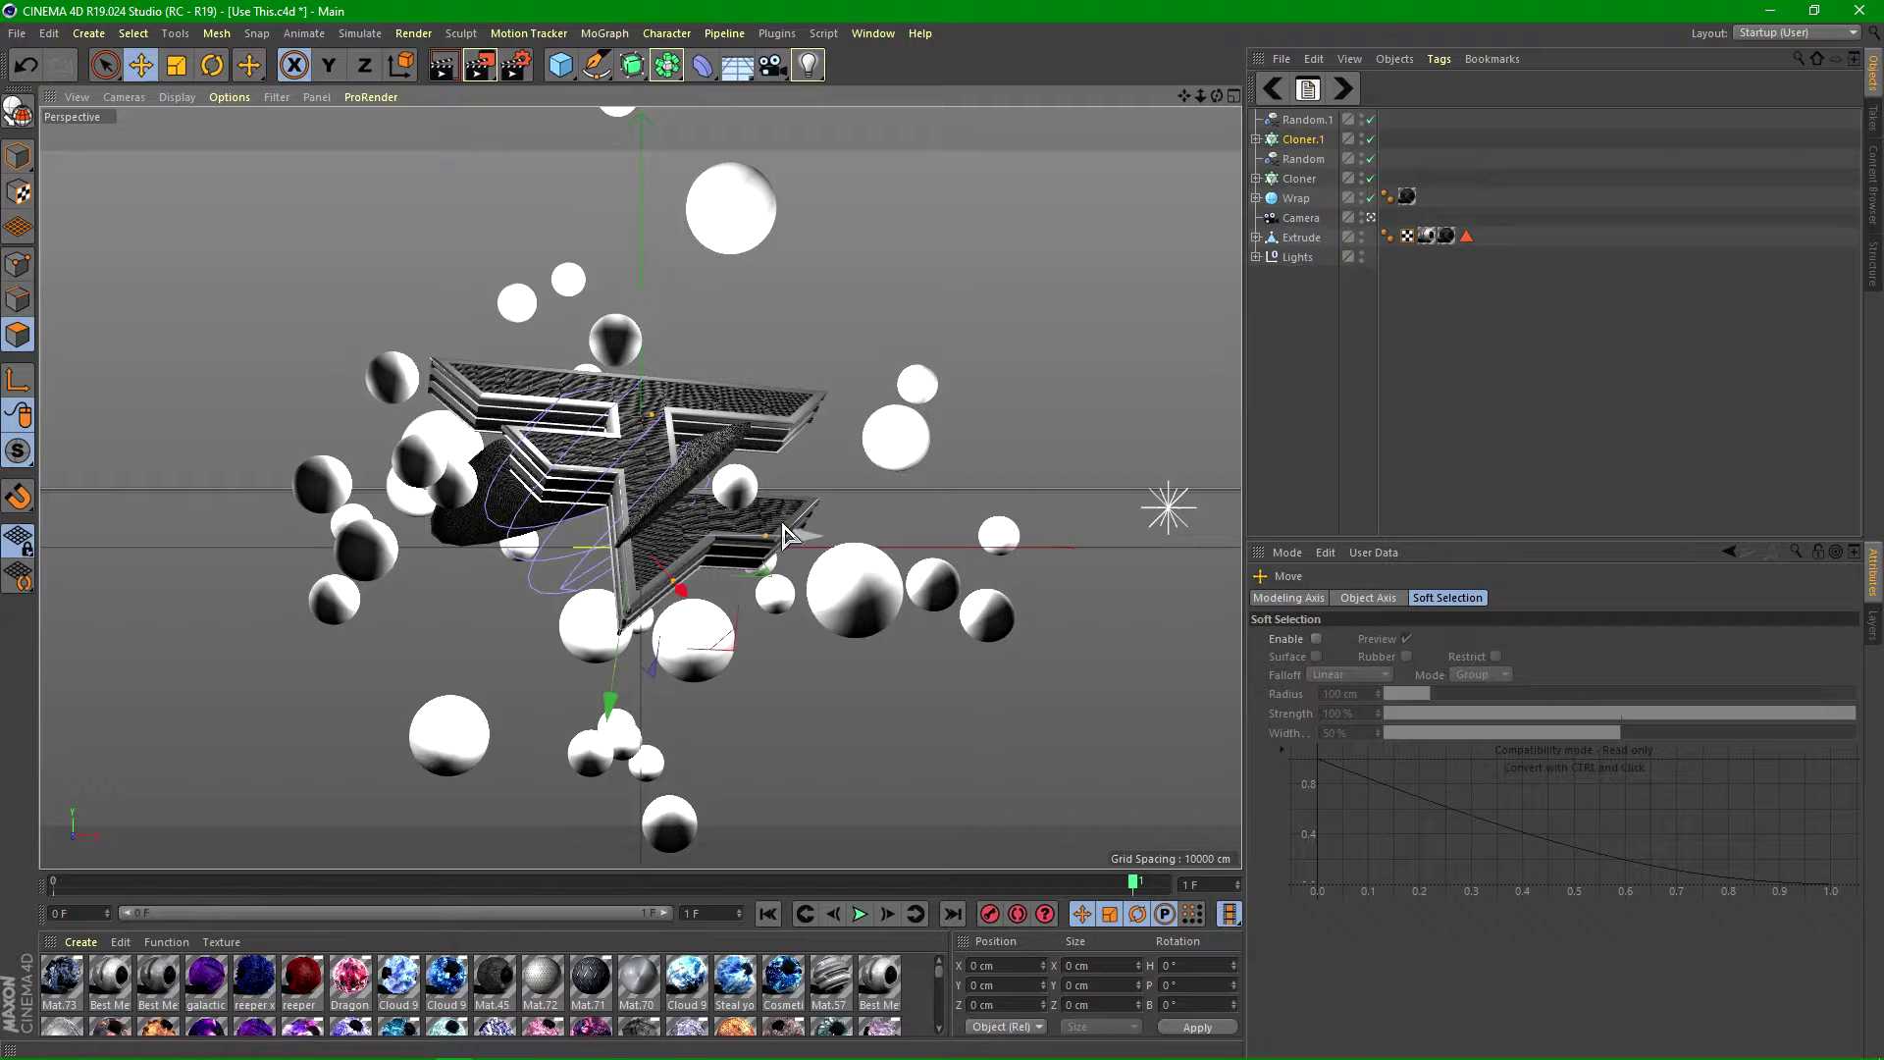
{"action": "left_click_drag", "start_coordinate": [810, 537], "coordinate": [794, 540]}
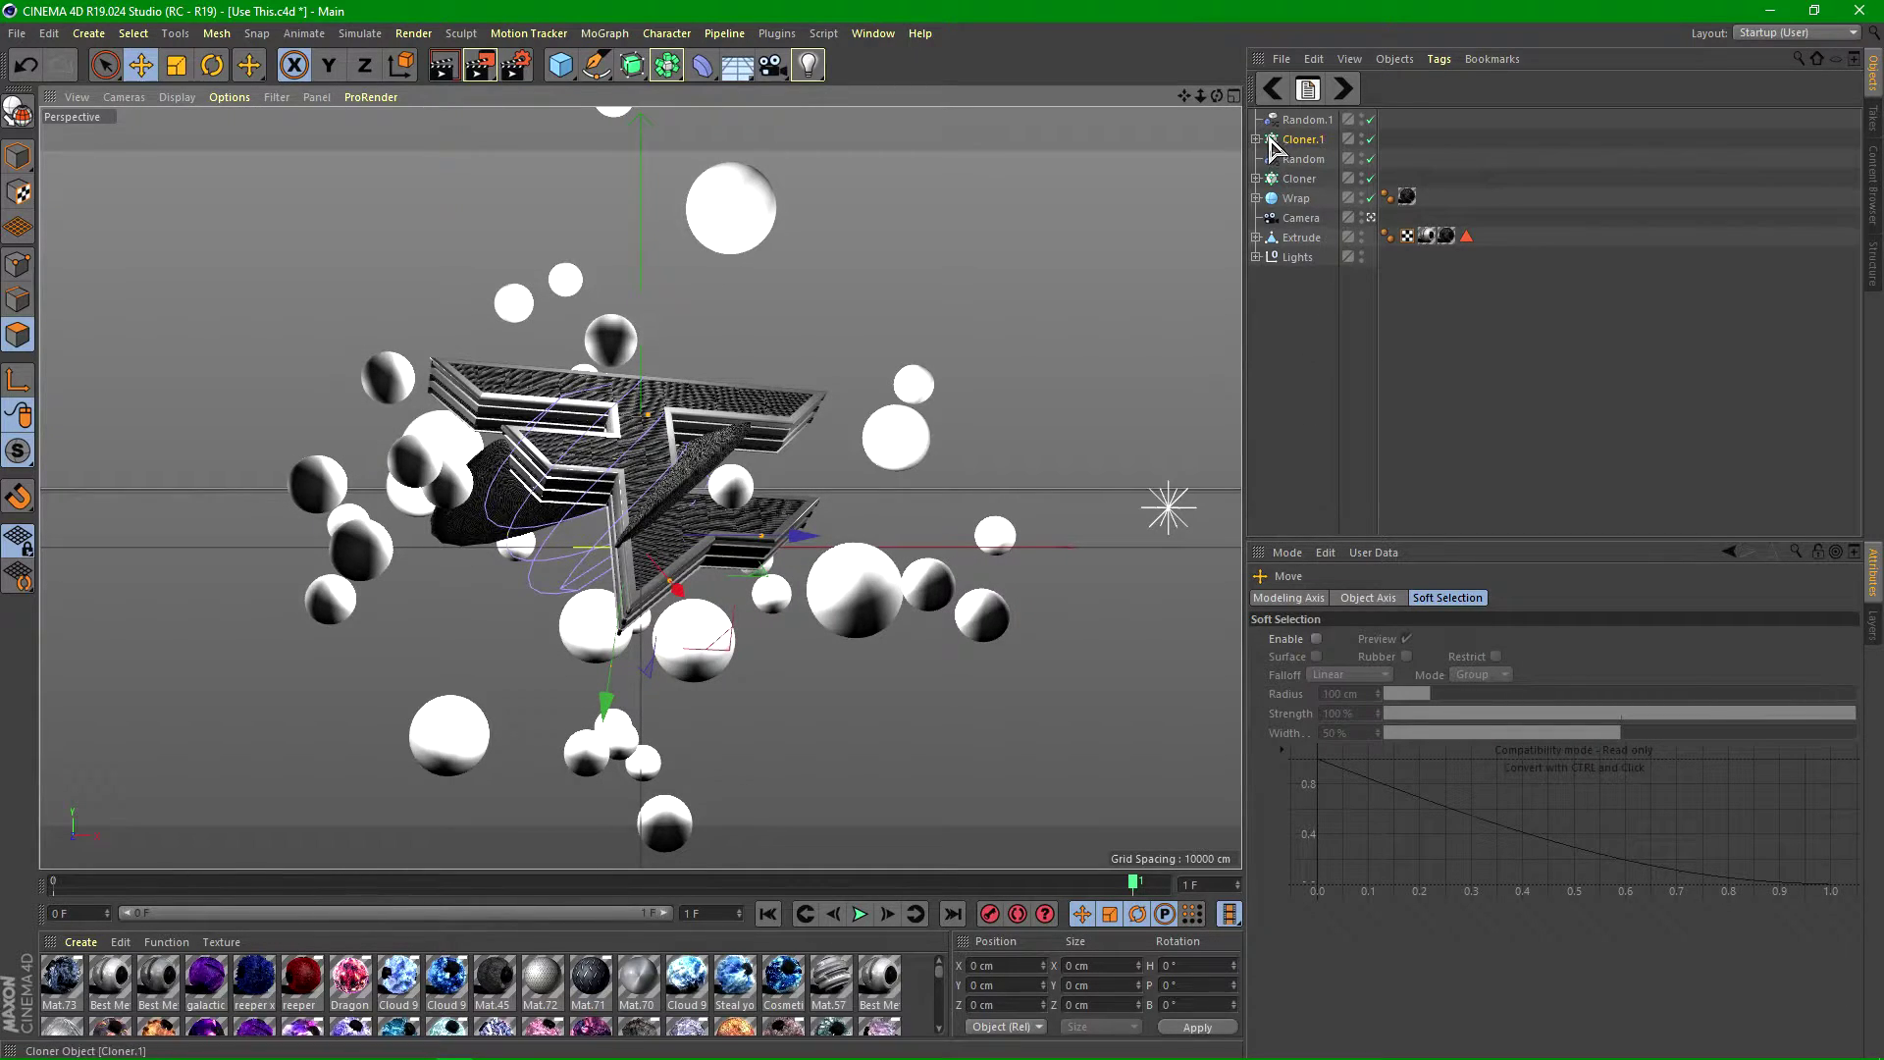
- Add a sphere primitive and set its segments to 50
{"action": "left_click", "coordinate": [560, 65]}
{"action": "left_click", "coordinate": [961, 131]}
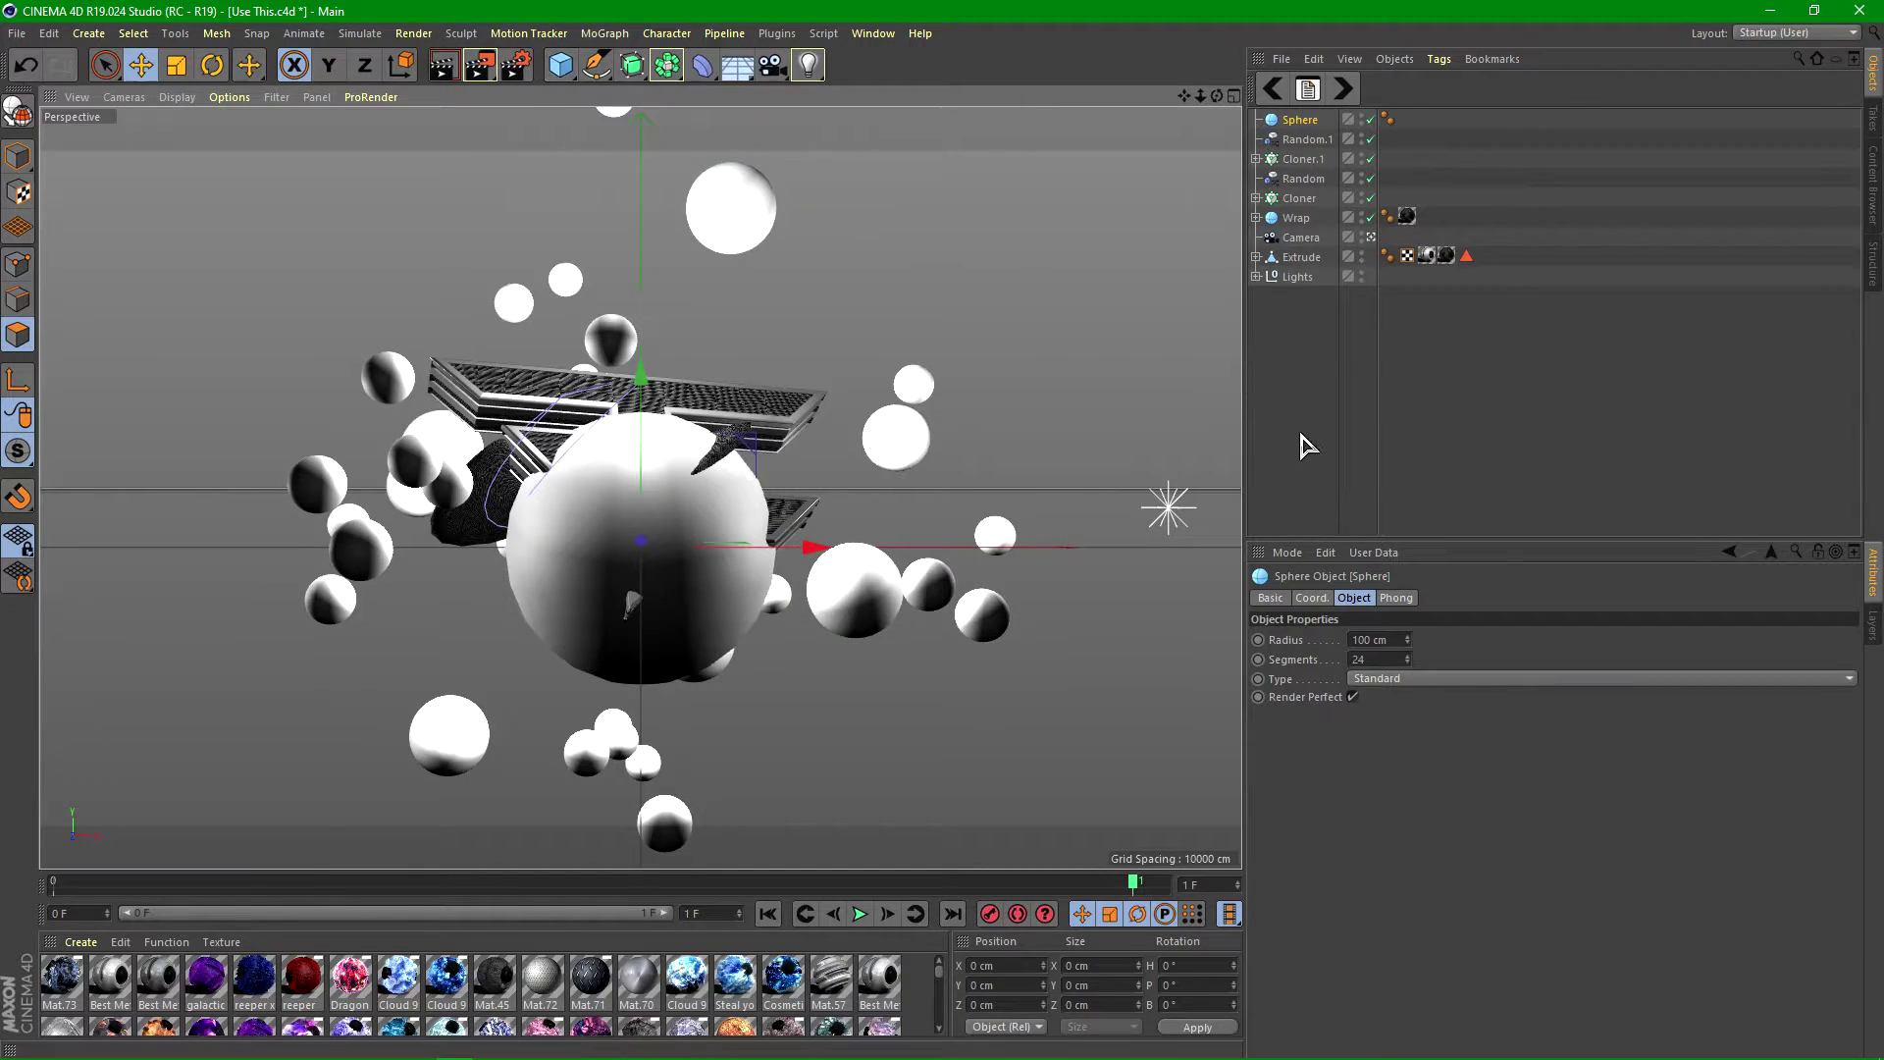
{"action": "left_click", "coordinate": [1383, 655]}
{"action": "key", "text": "BackSpace"}
{"action": "key", "text": "Return"}
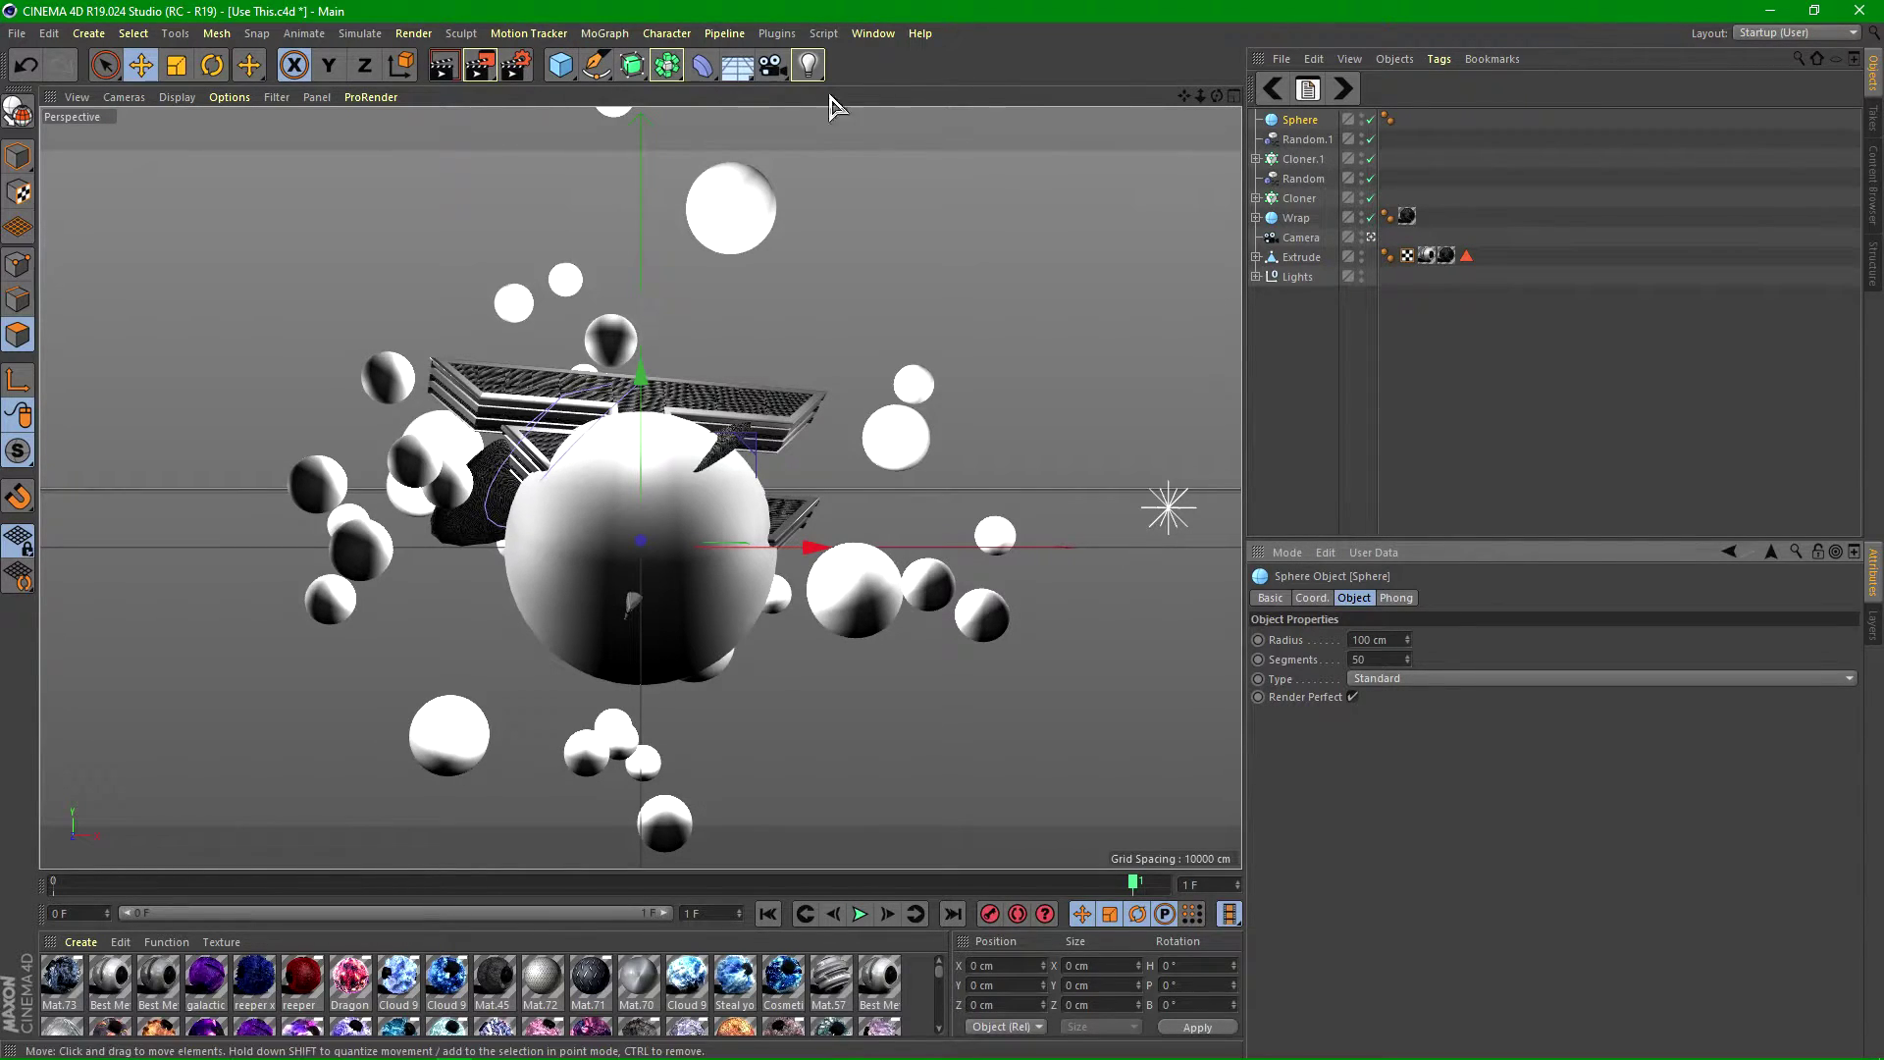
- Add a third Cloner, scale the new sphere down to a radius of about 12.3 cm, and nest it inside the Cloner
{"action": "left_click", "coordinate": [605, 34]}
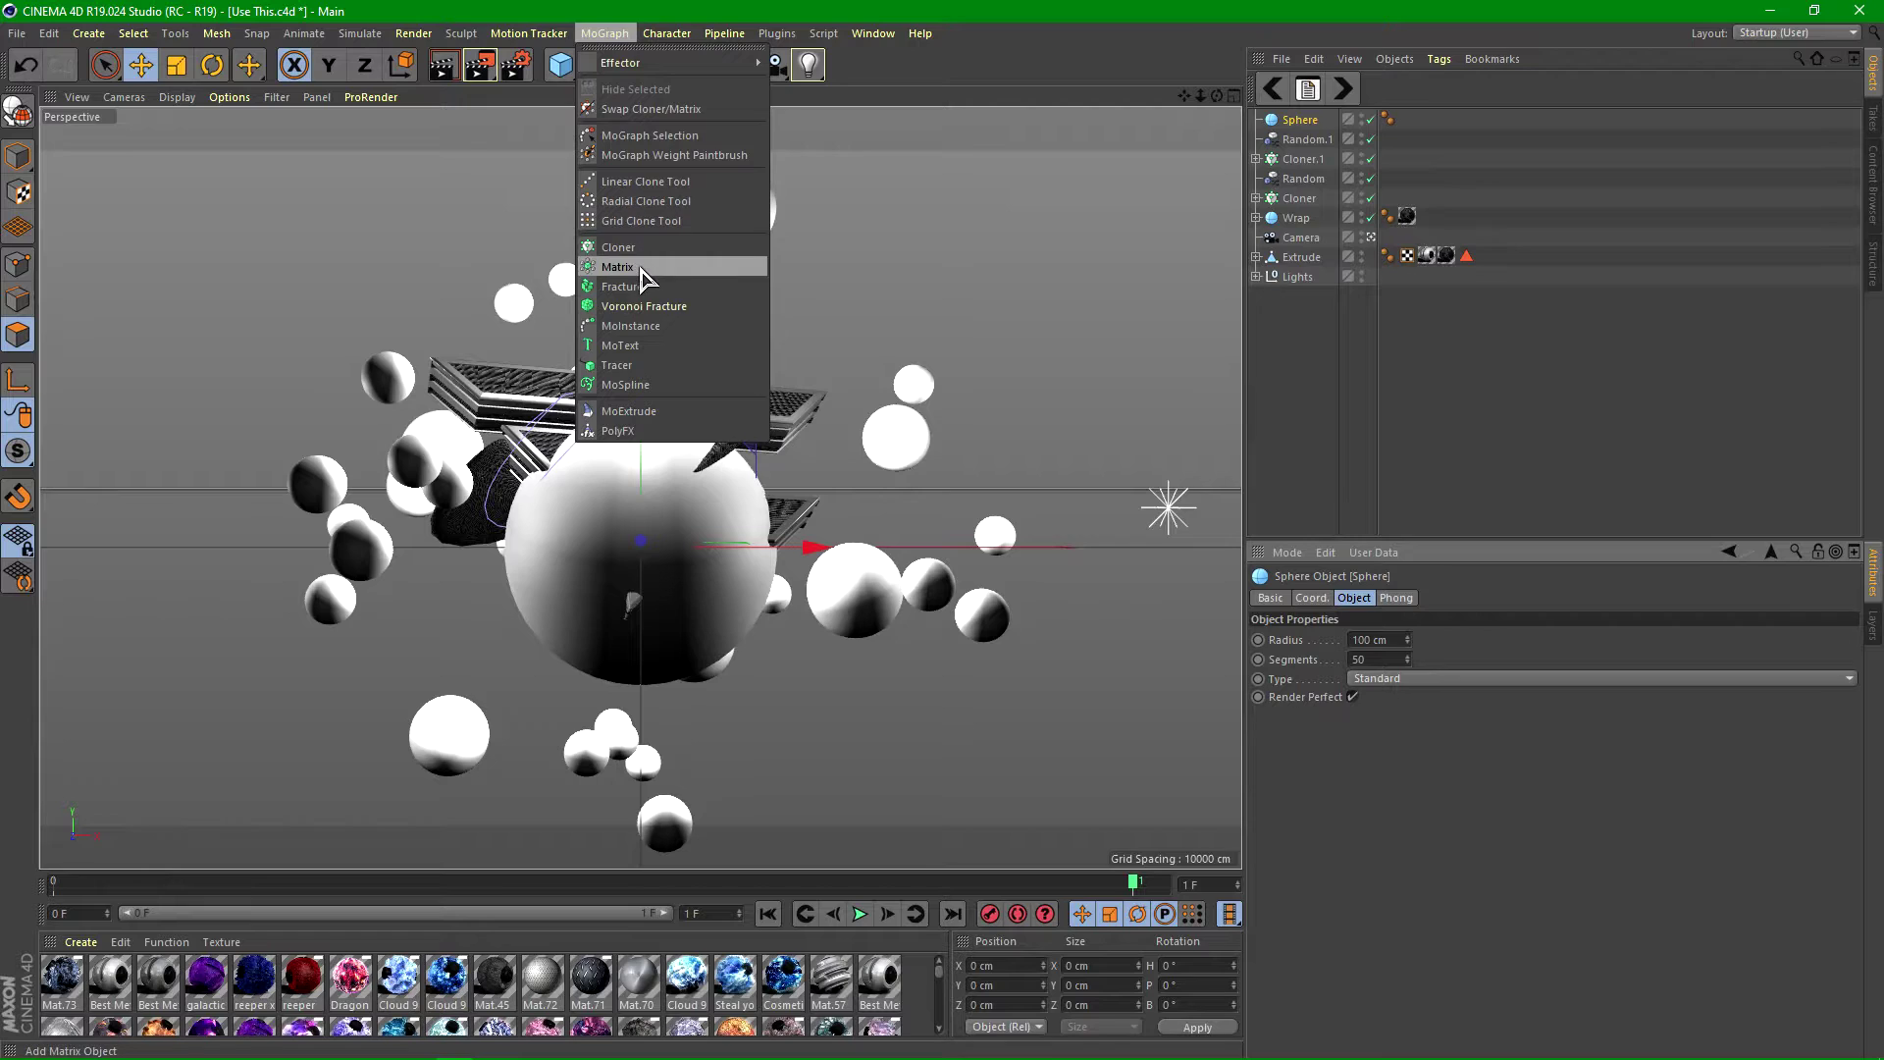
{"action": "left_click", "coordinate": [620, 246]}
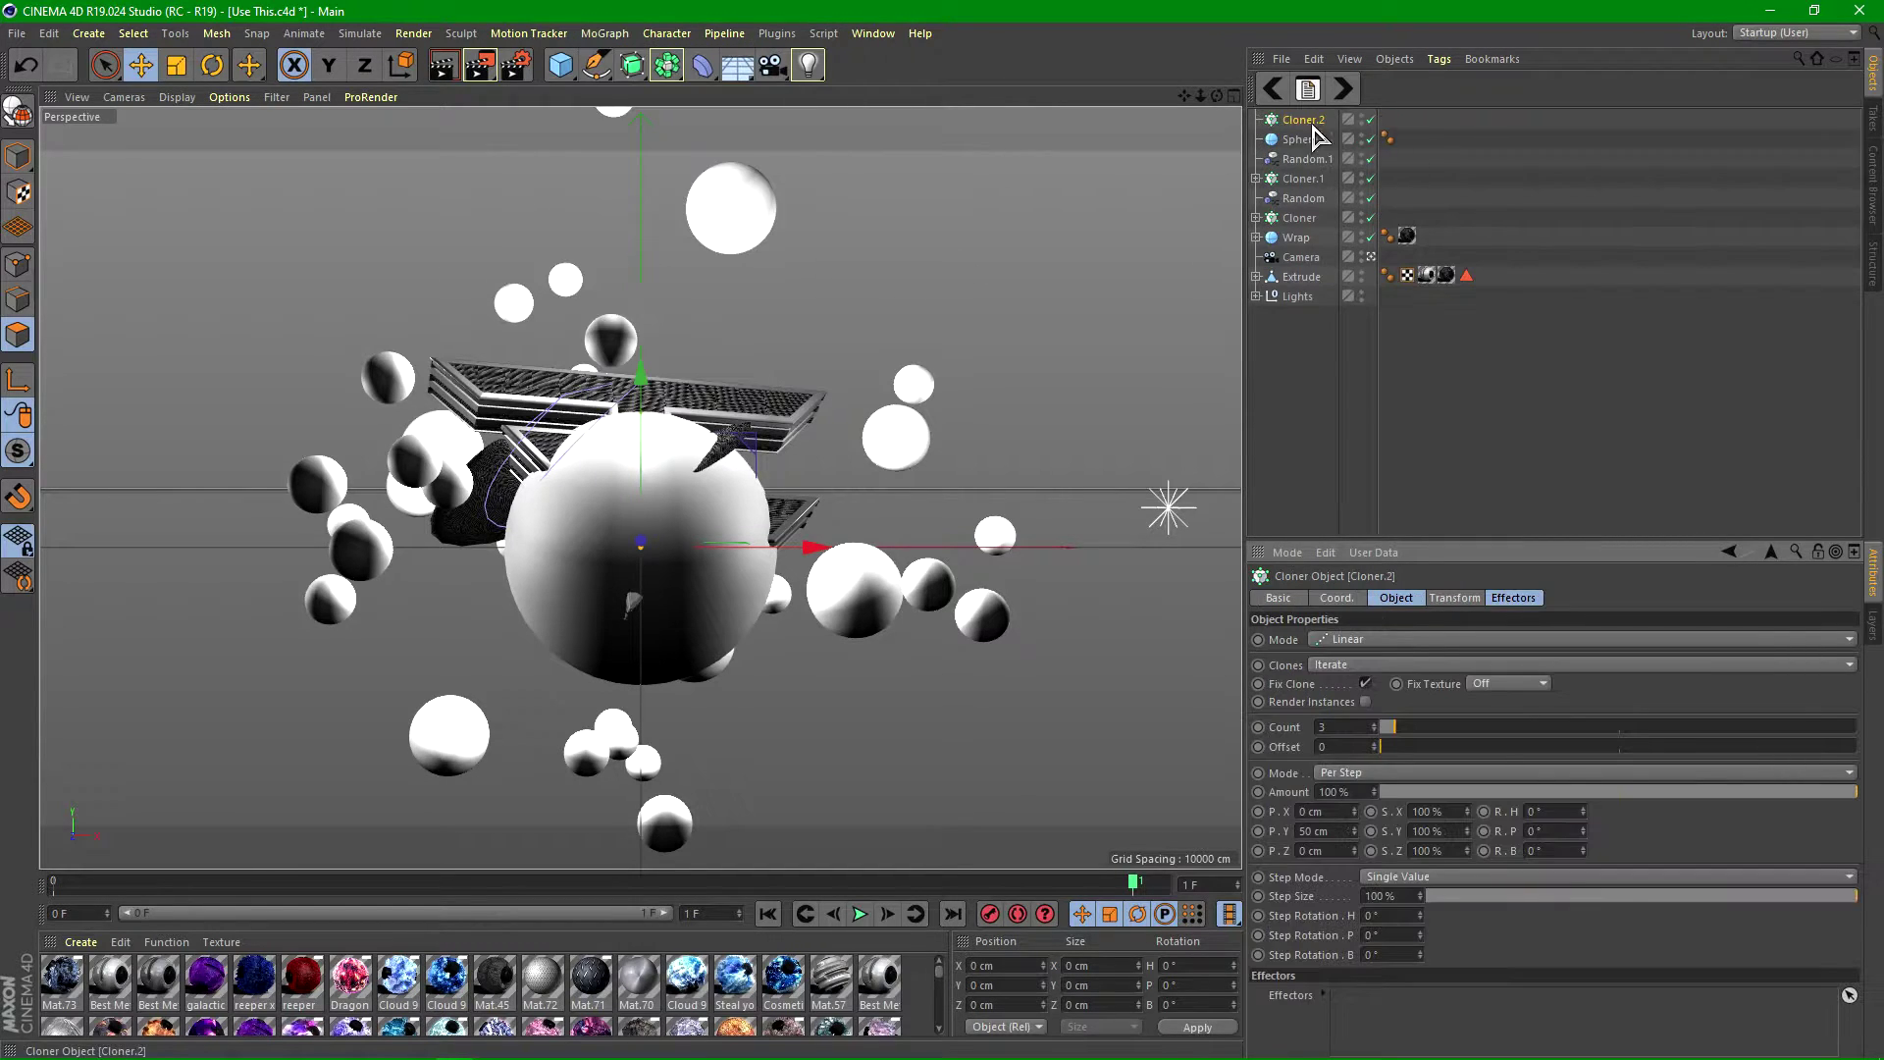
{"action": "left_click", "coordinate": [1300, 140]}
{"action": "left_click", "coordinate": [177, 65]}
{"action": "left_click_drag", "start_coordinate": [1052, 358], "coordinate": [699, 519]}
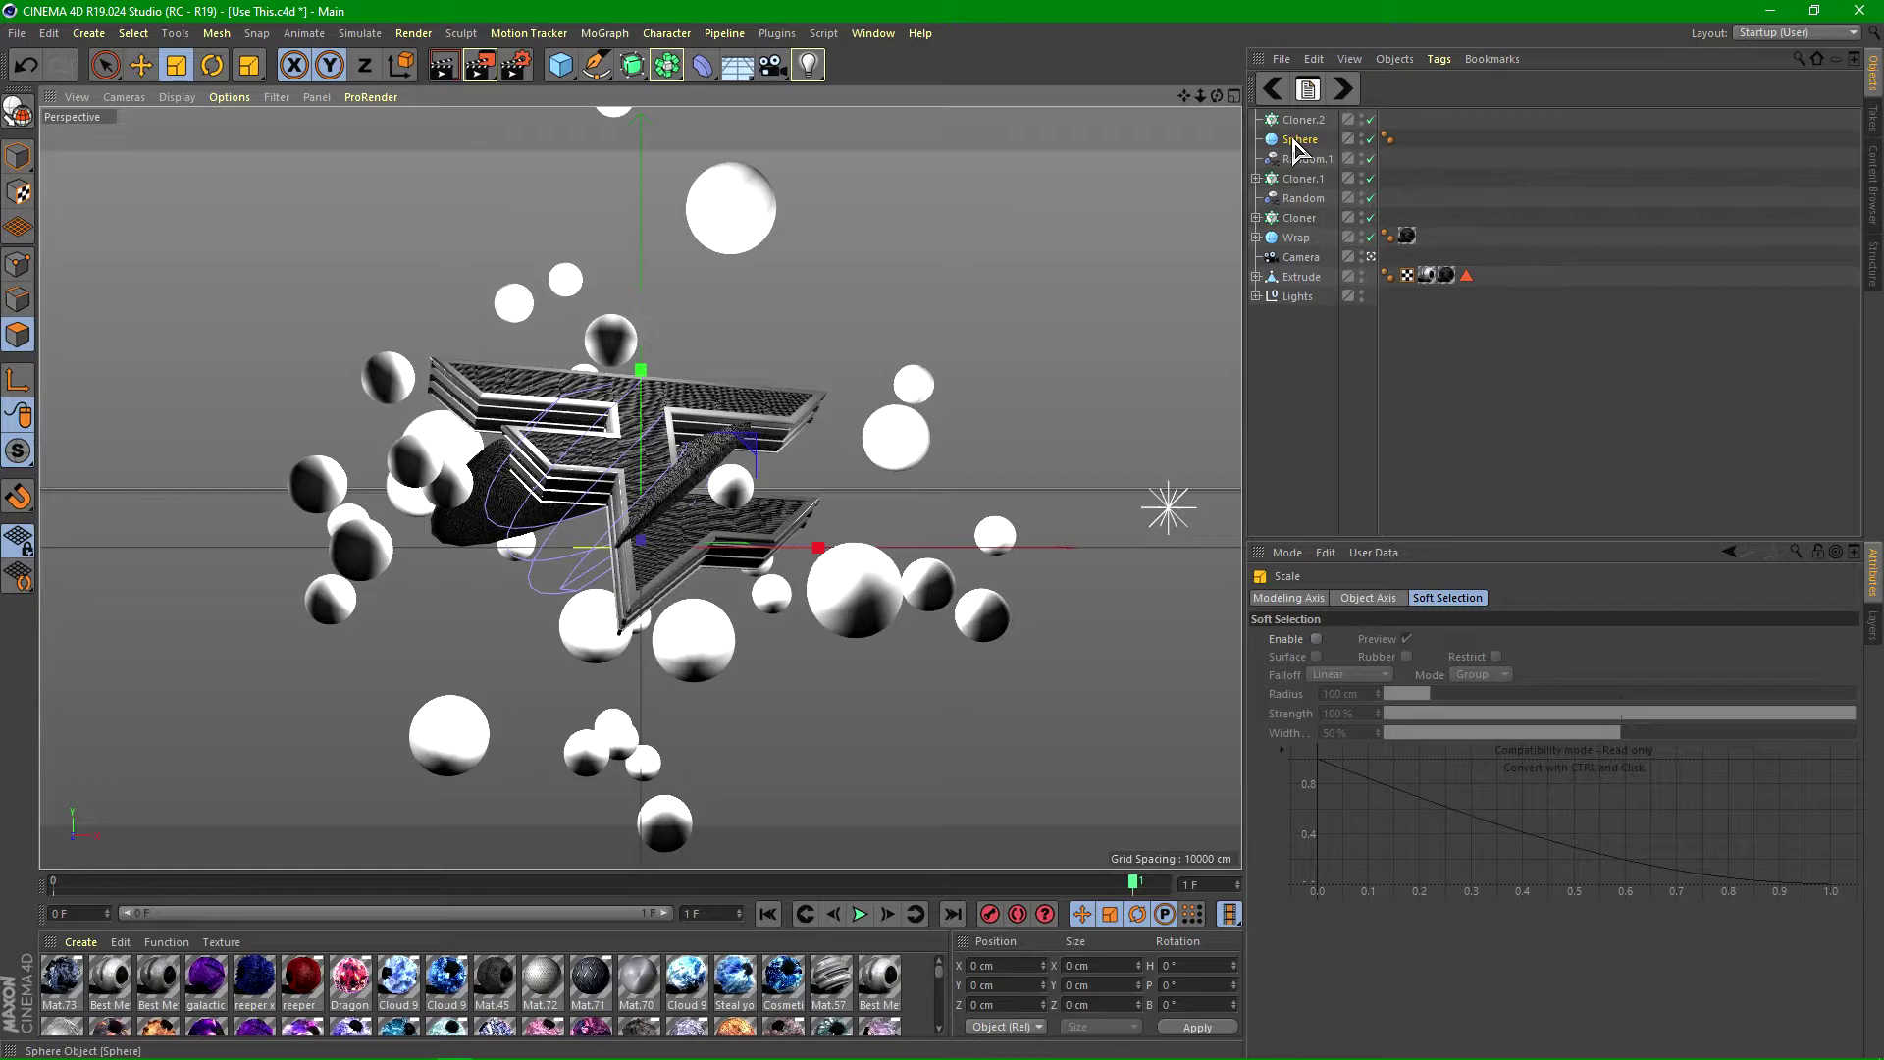
{"action": "left_click_drag", "start_coordinate": [1315, 120], "coordinate": [1305, 125]}
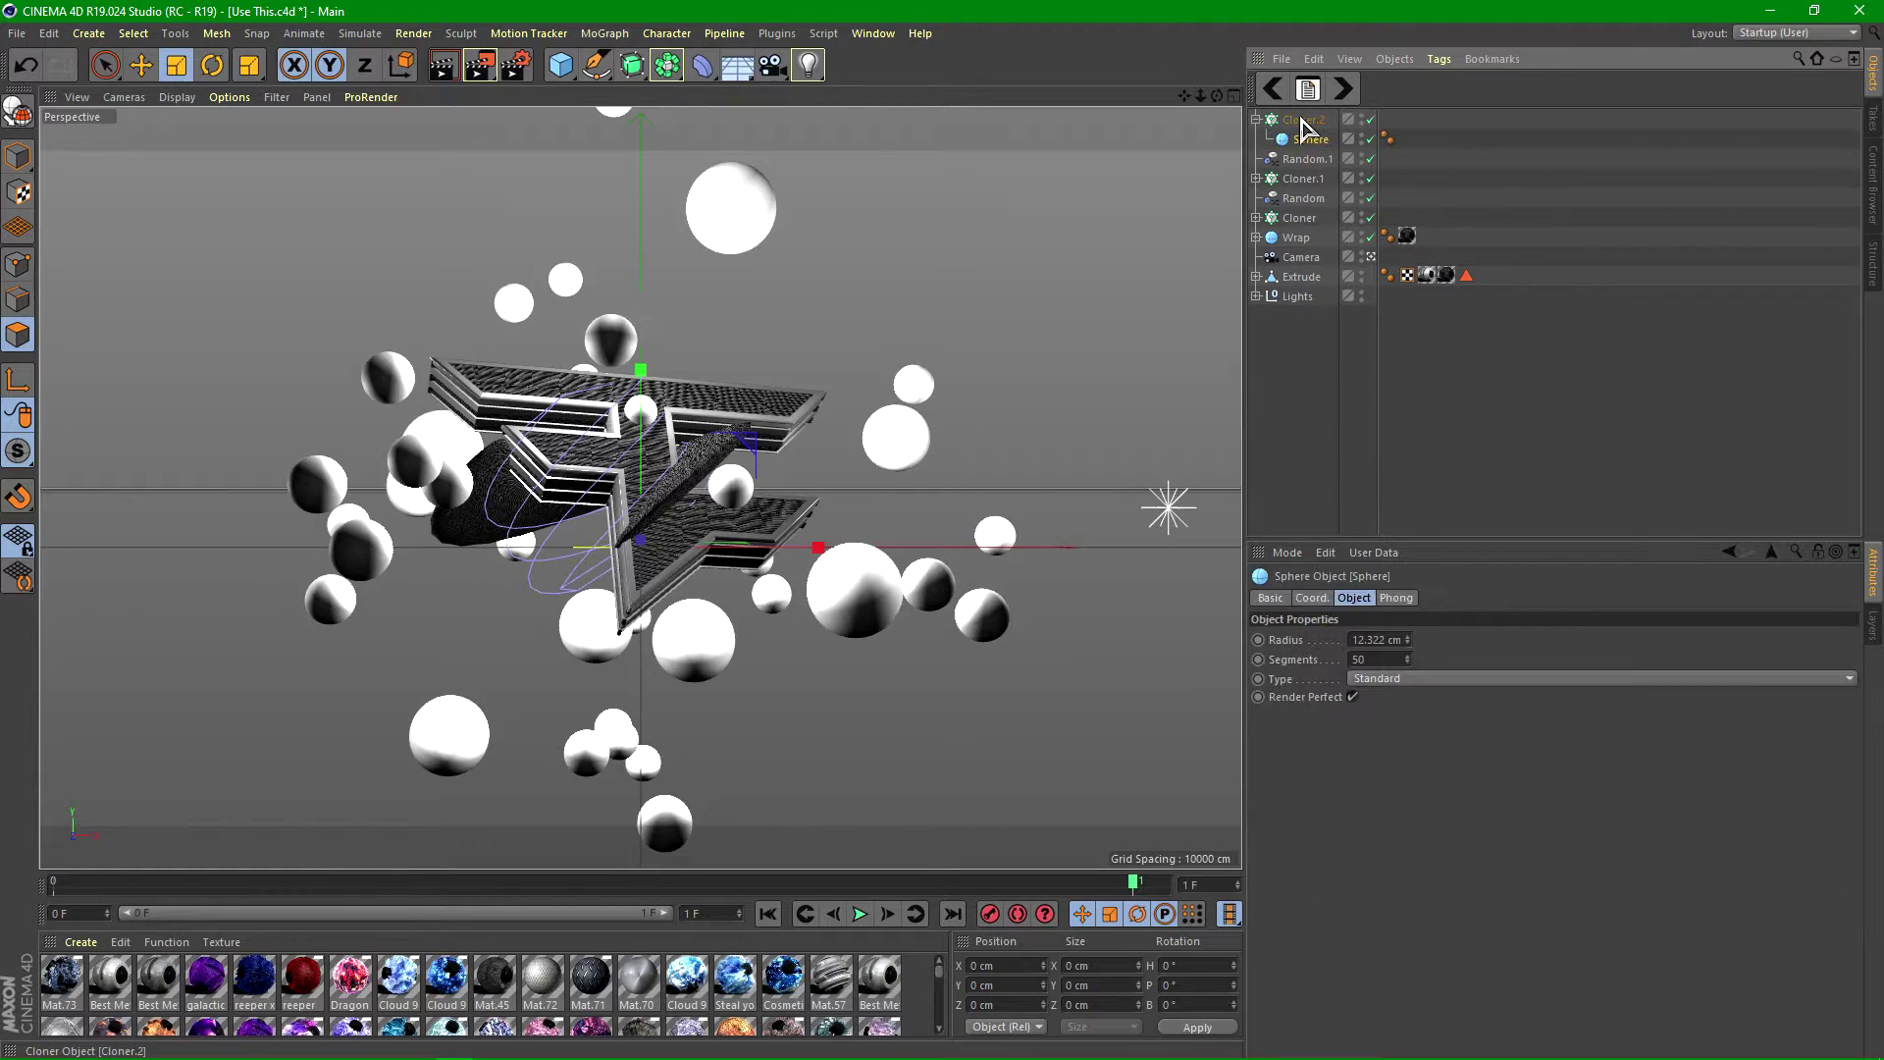
{"action": "left_click", "coordinate": [1260, 119]}
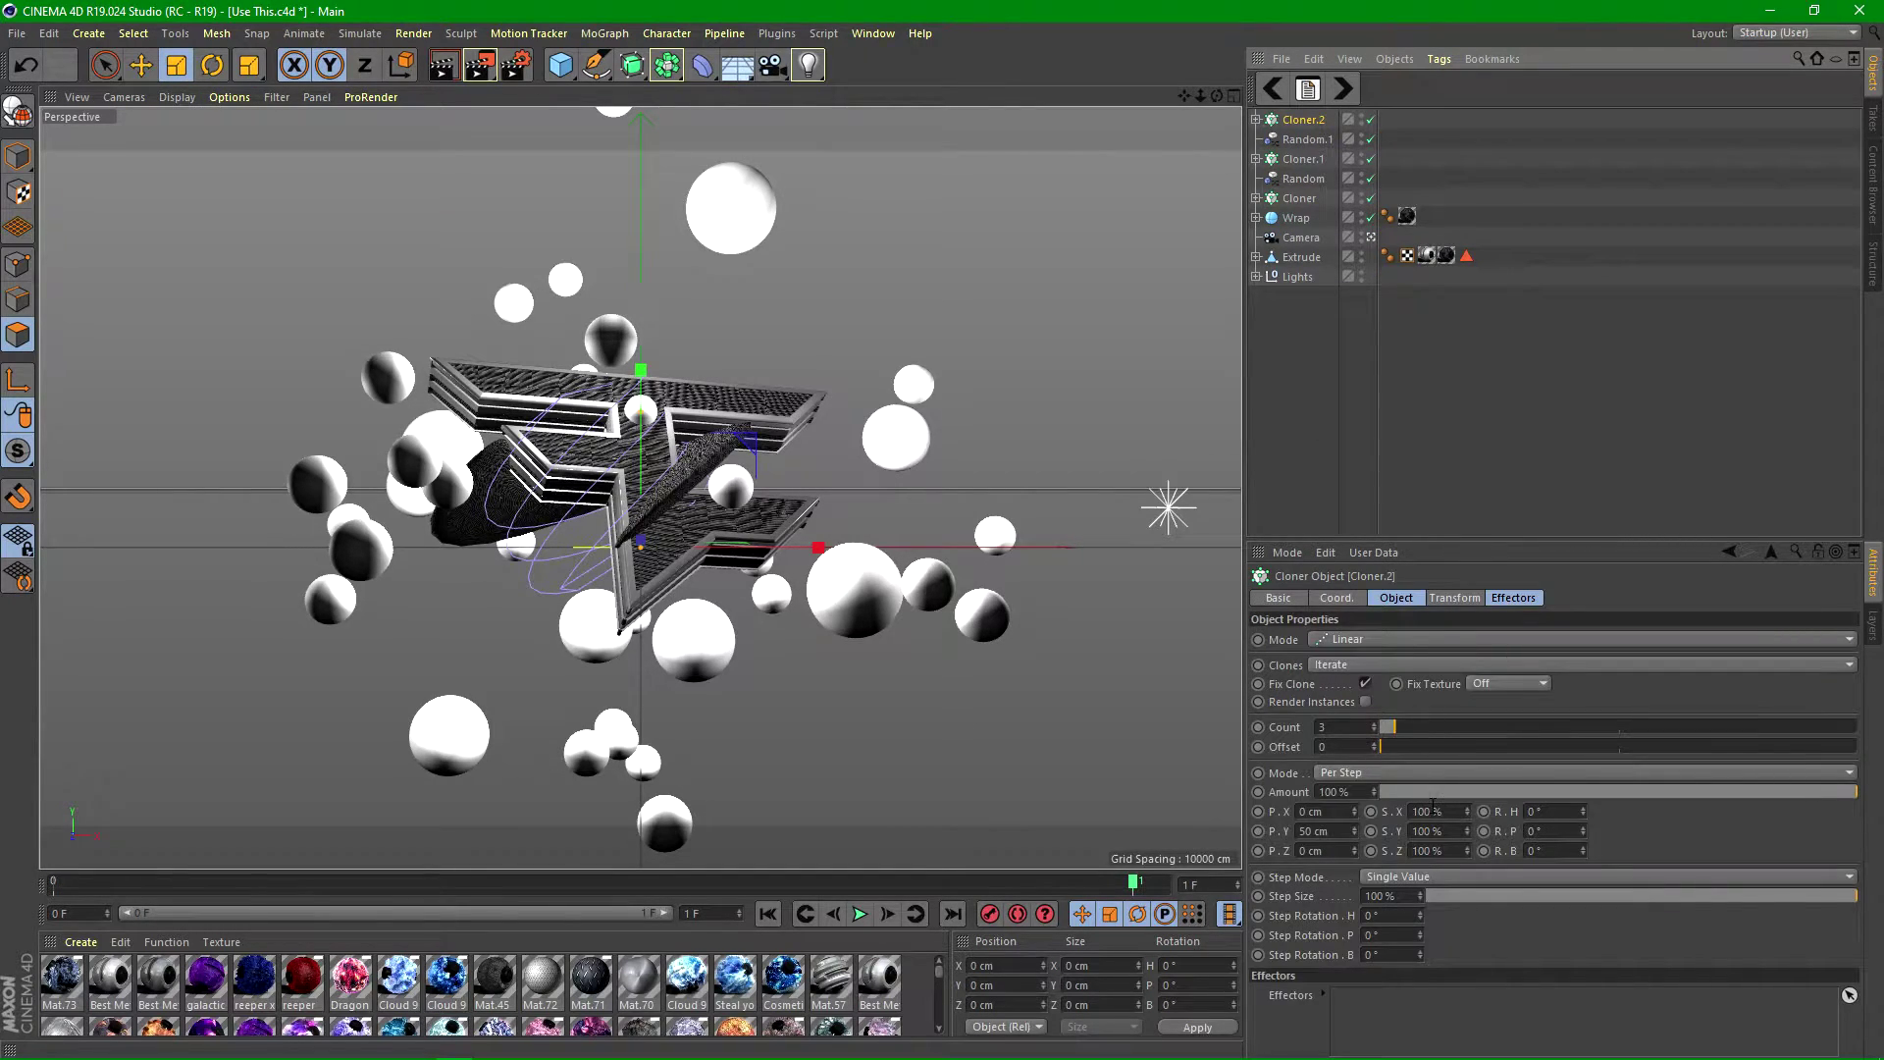
- Set Cloner.2 to Grid Array mode with a count of 6, 6 and 5
{"action": "left_click", "coordinate": [1339, 638]}
{"action": "left_click", "coordinate": [1354, 721]}
{"action": "left_click", "coordinate": [1352, 638]}
{"action": "left_click", "coordinate": [1351, 647]}
{"action": "left_click_drag", "start_coordinate": [1367, 726], "coordinate": [1414, 726]}
{"action": "left_click", "coordinate": [1436, 723]}
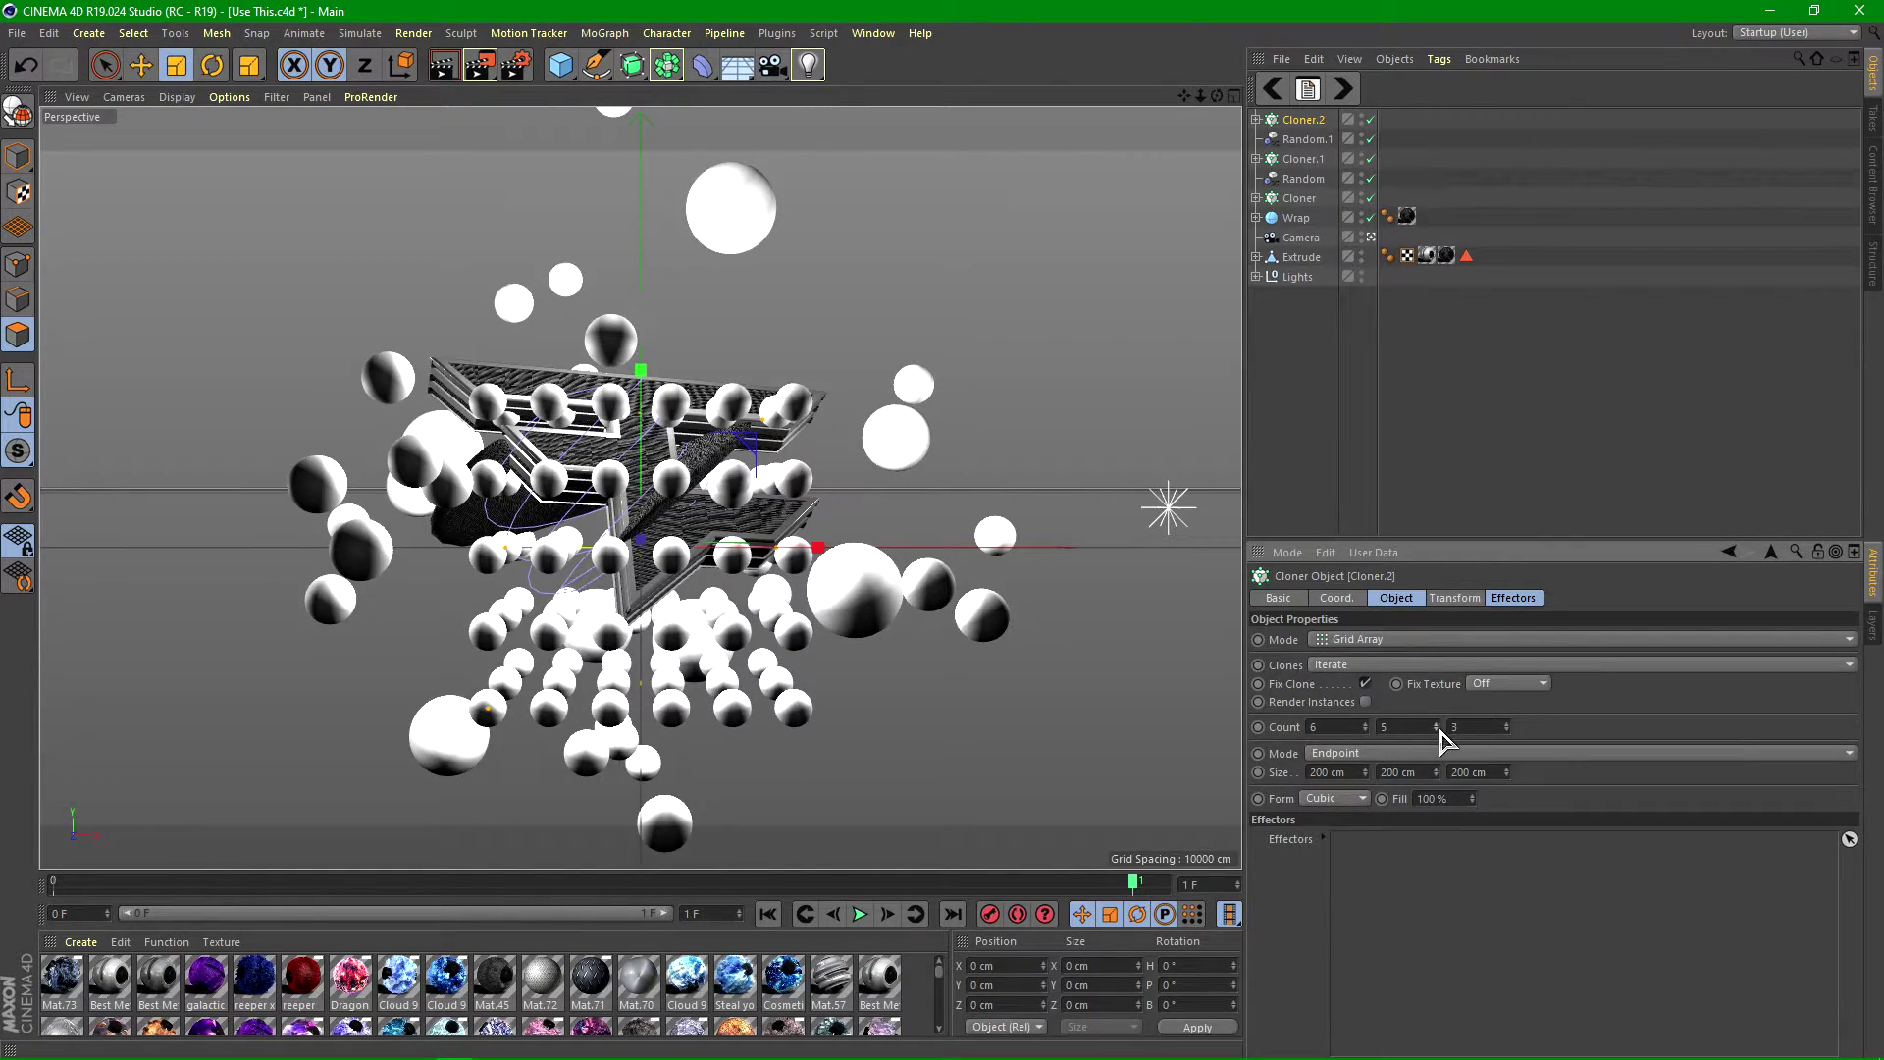
{"action": "left_click", "coordinate": [1437, 723]}
{"action": "left_click", "coordinate": [1507, 724]}
{"action": "left_click", "coordinate": [1508, 725]}
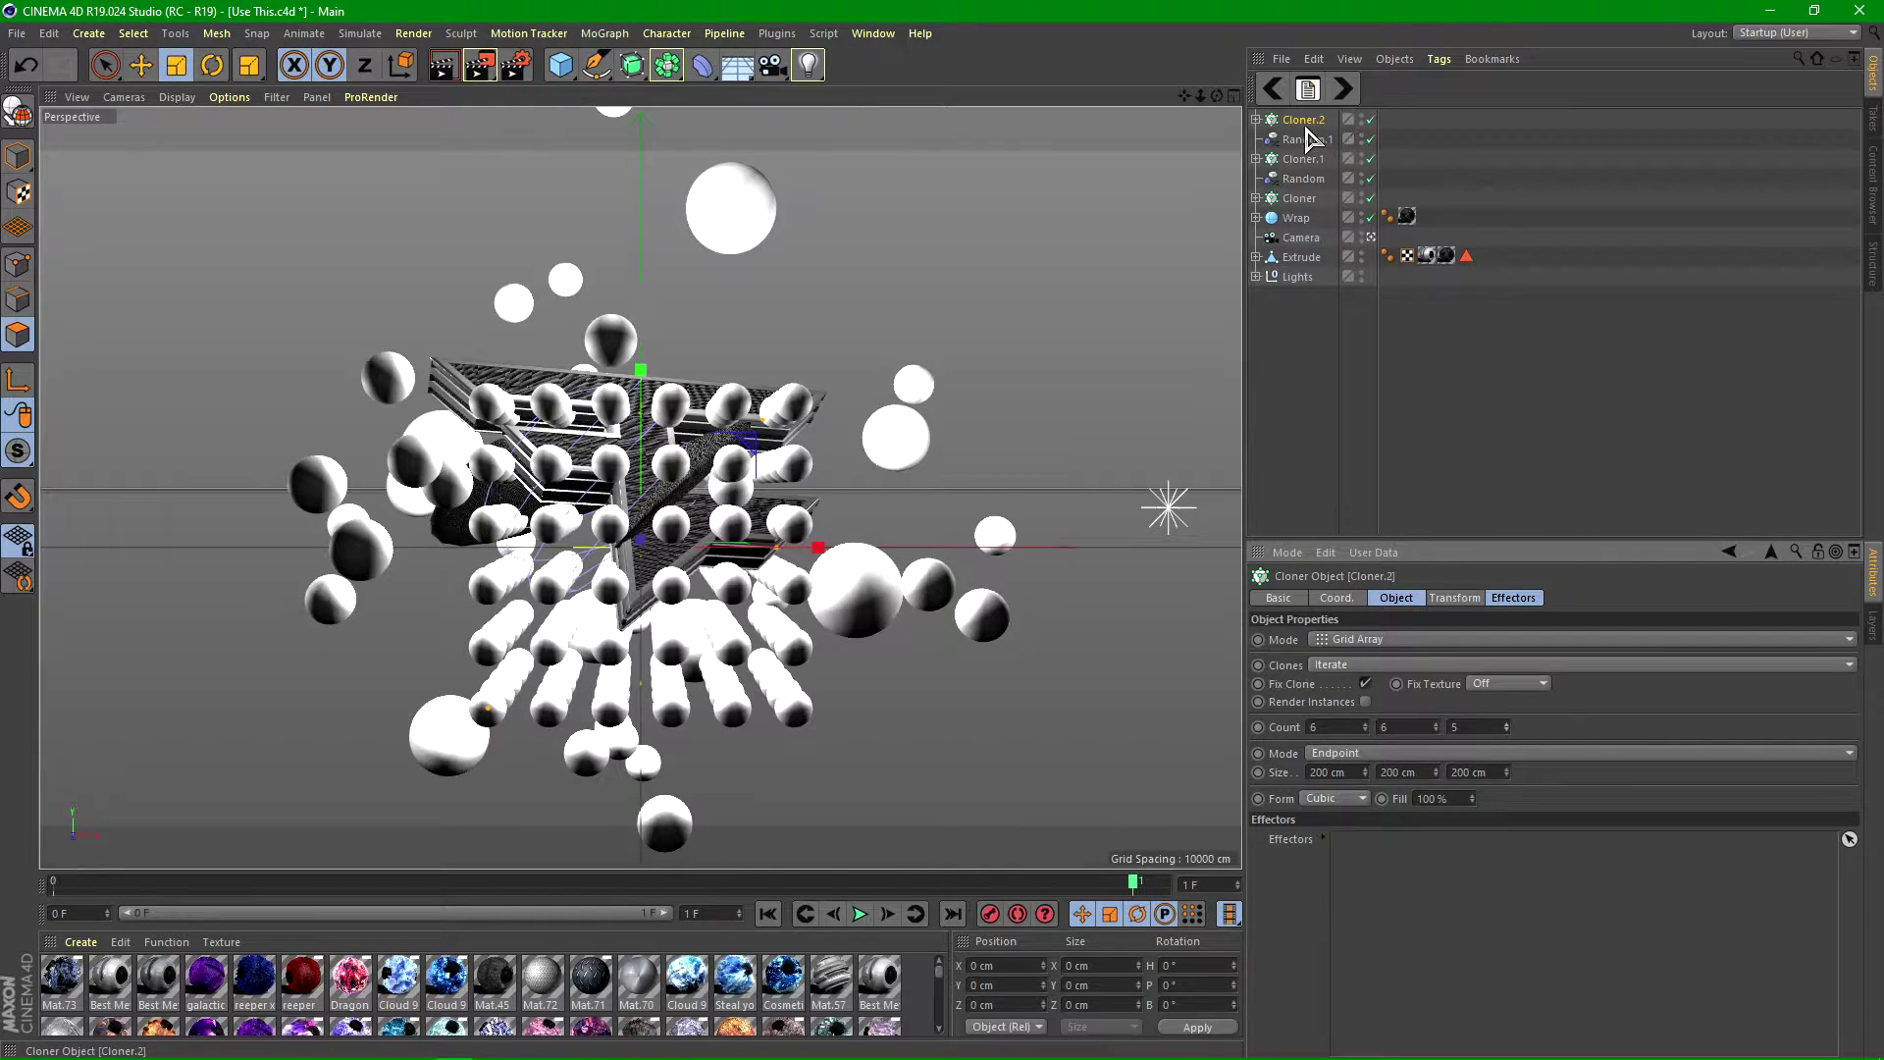
- Scale the sphere inside Cloner.2 down to a radius of about 7 cm and compare the result with the Obey Umami Style scene
{"action": "left_click", "coordinate": [1256, 119]}
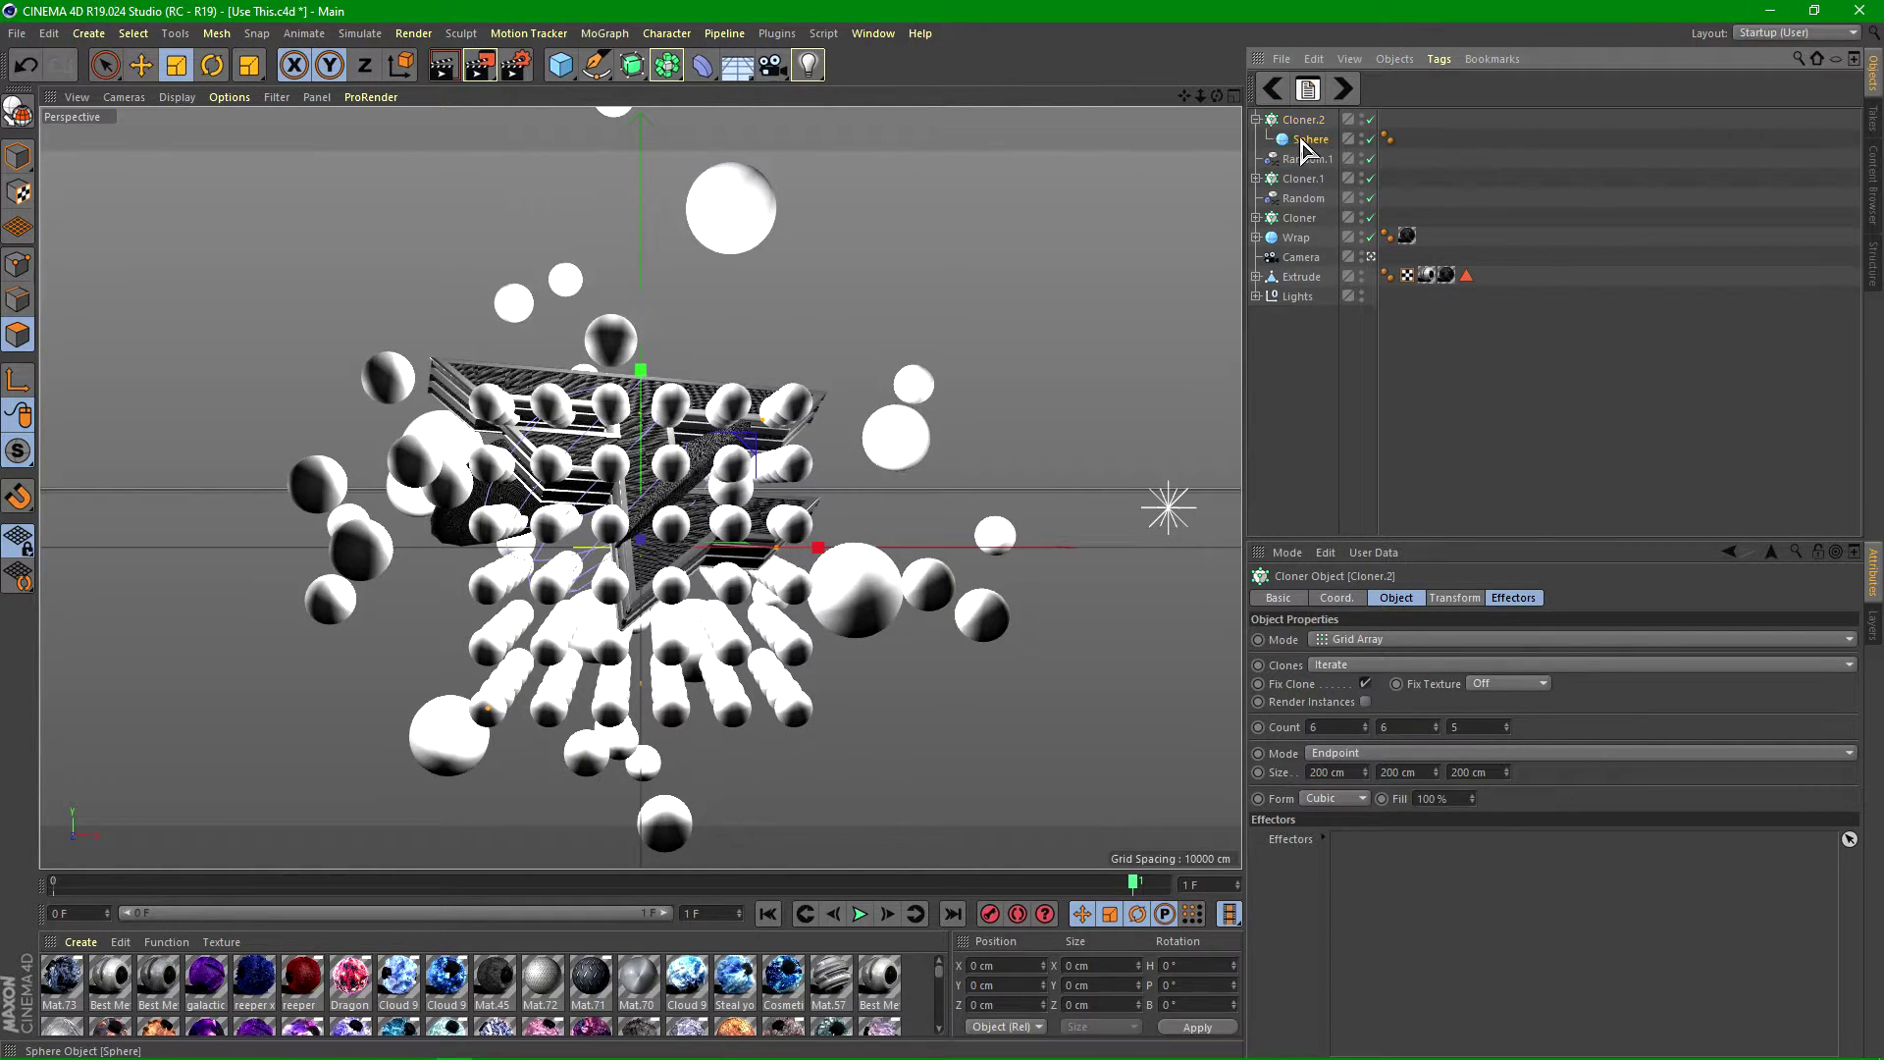
{"action": "left_click", "coordinate": [1309, 139]}
{"action": "left_click_drag", "start_coordinate": [886, 356], "coordinate": [762, 439]}
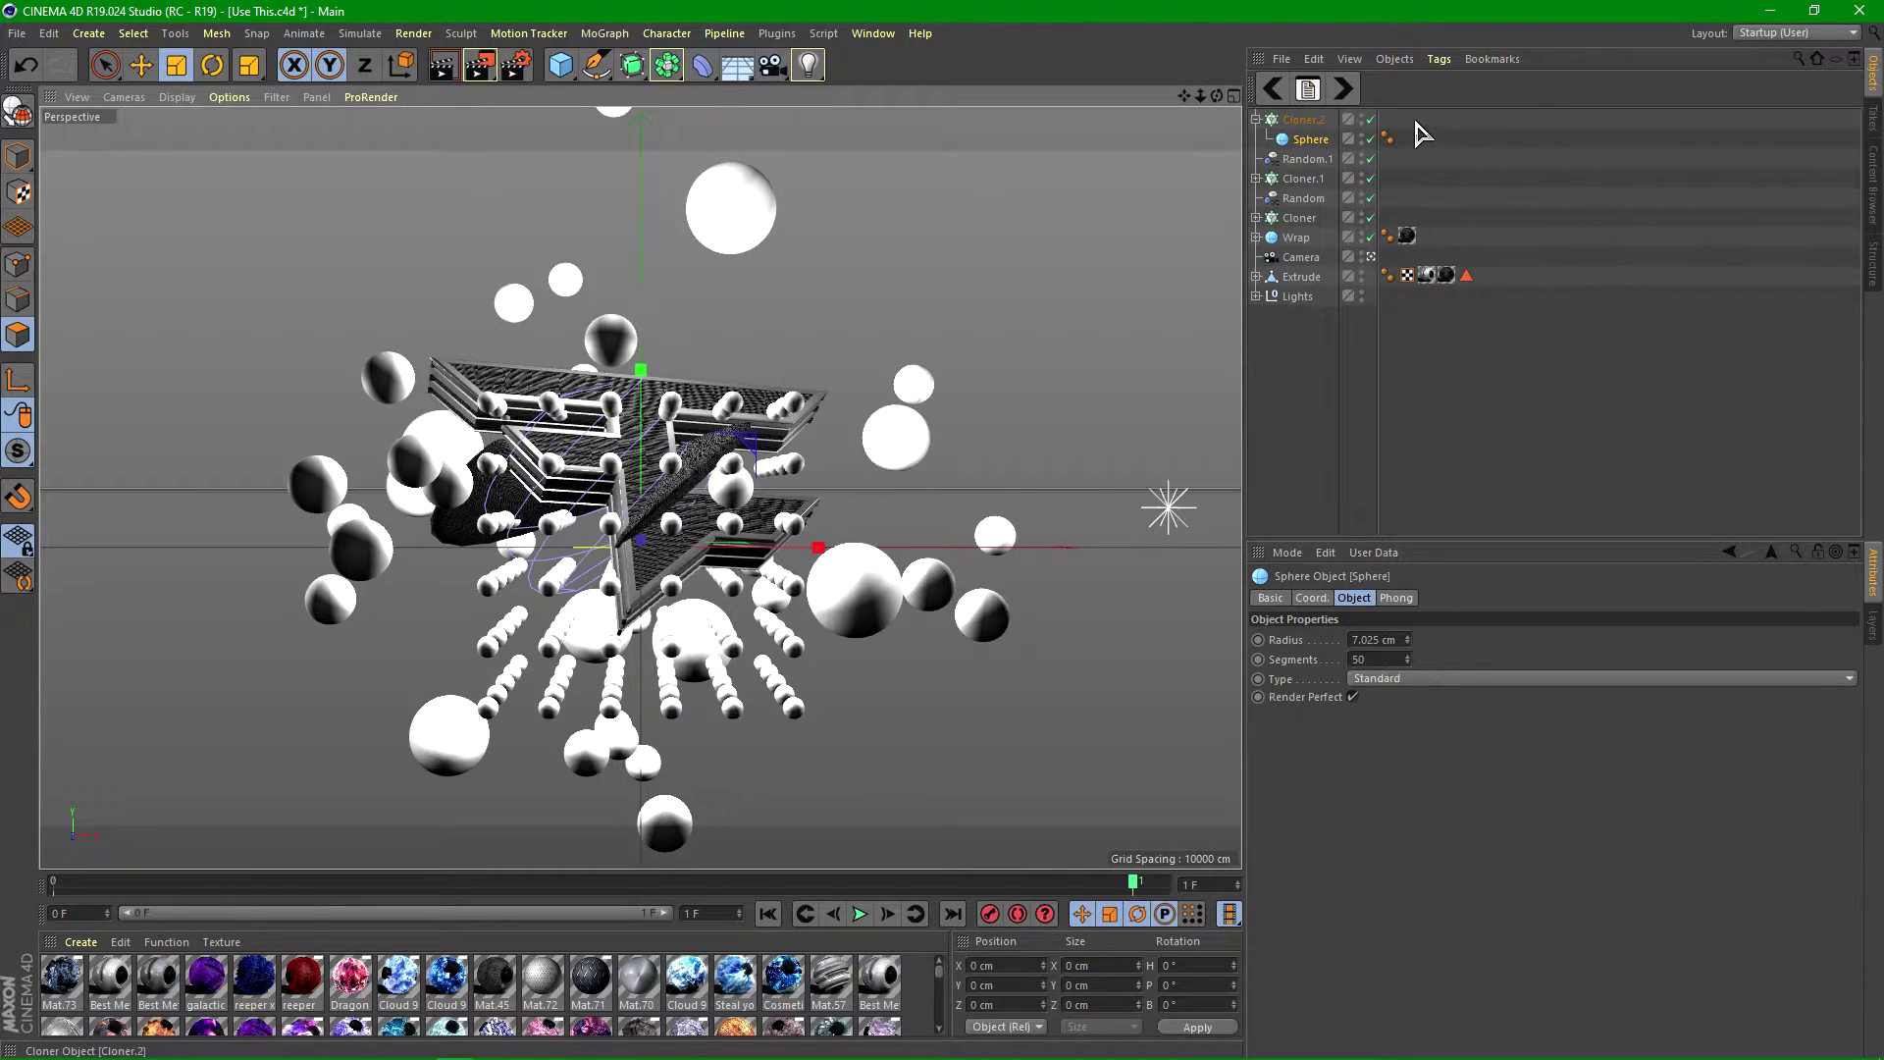
{"action": "left_click", "coordinate": [1344, 88]}
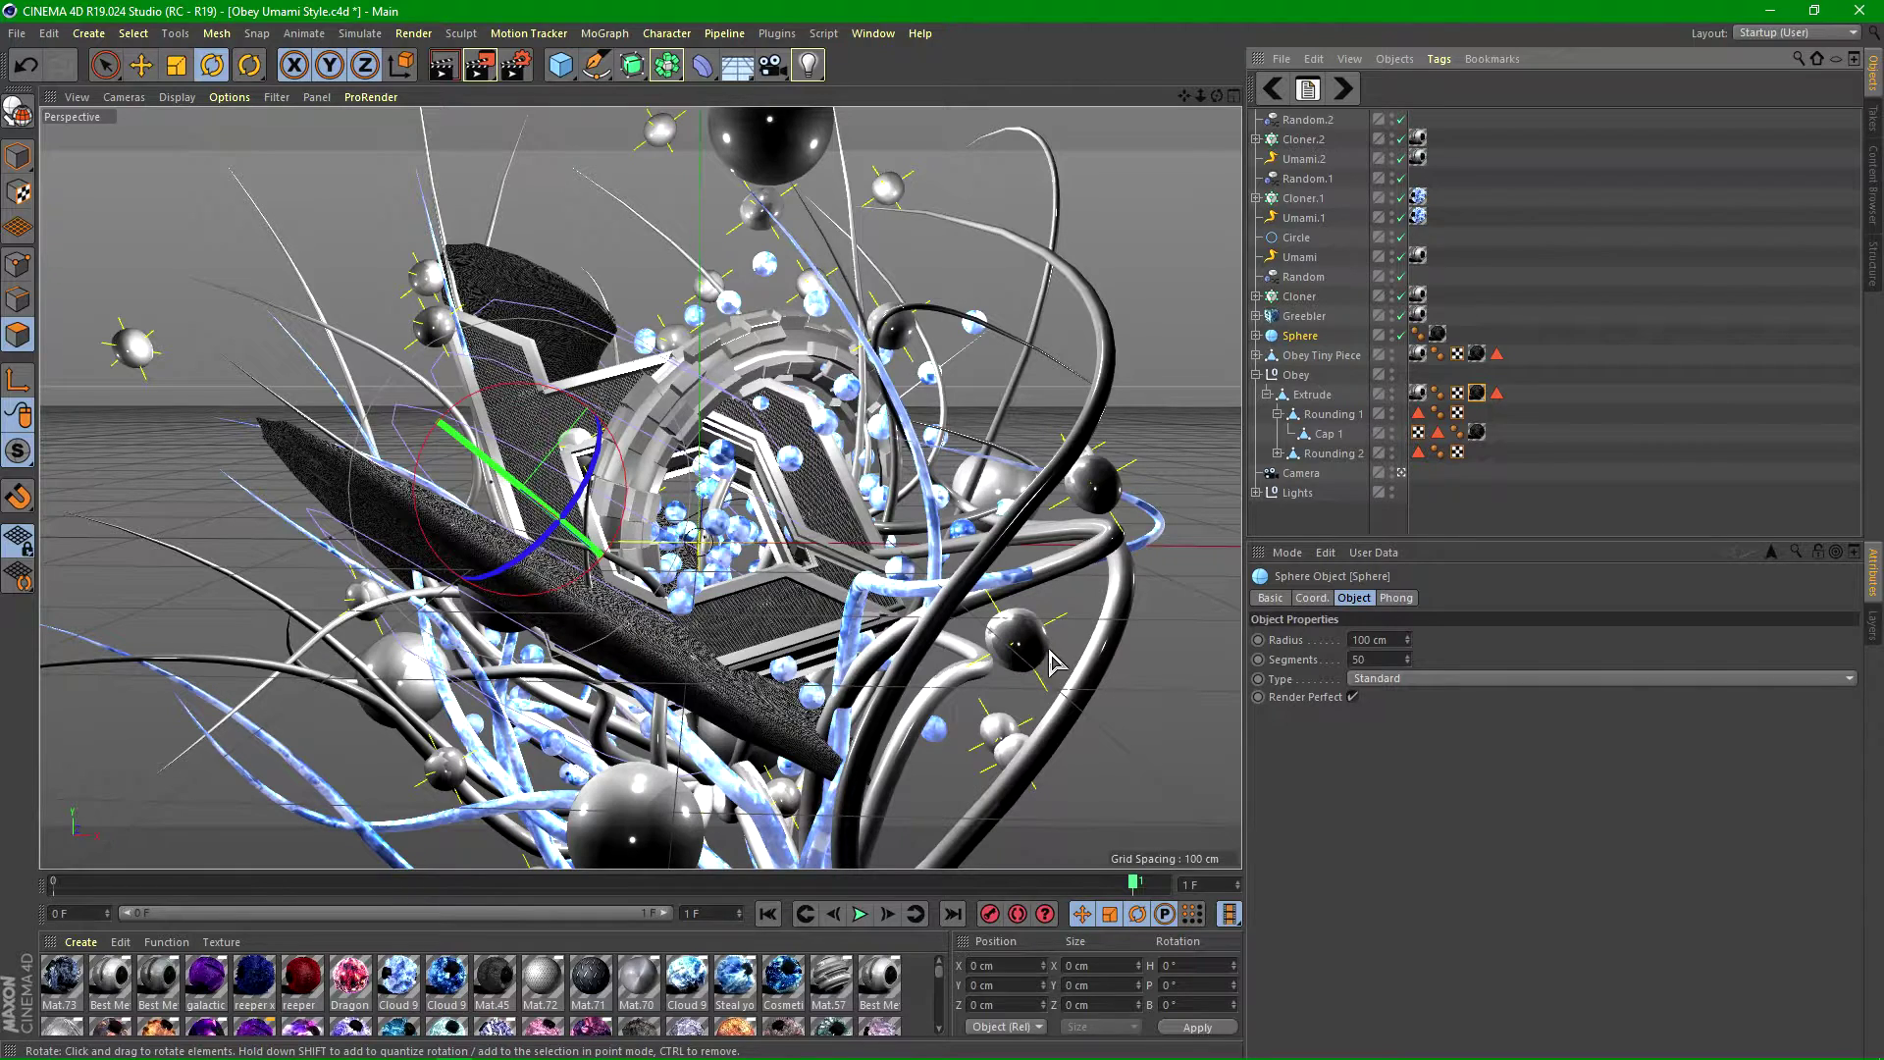
{"action": "left_click", "coordinate": [1275, 92]}
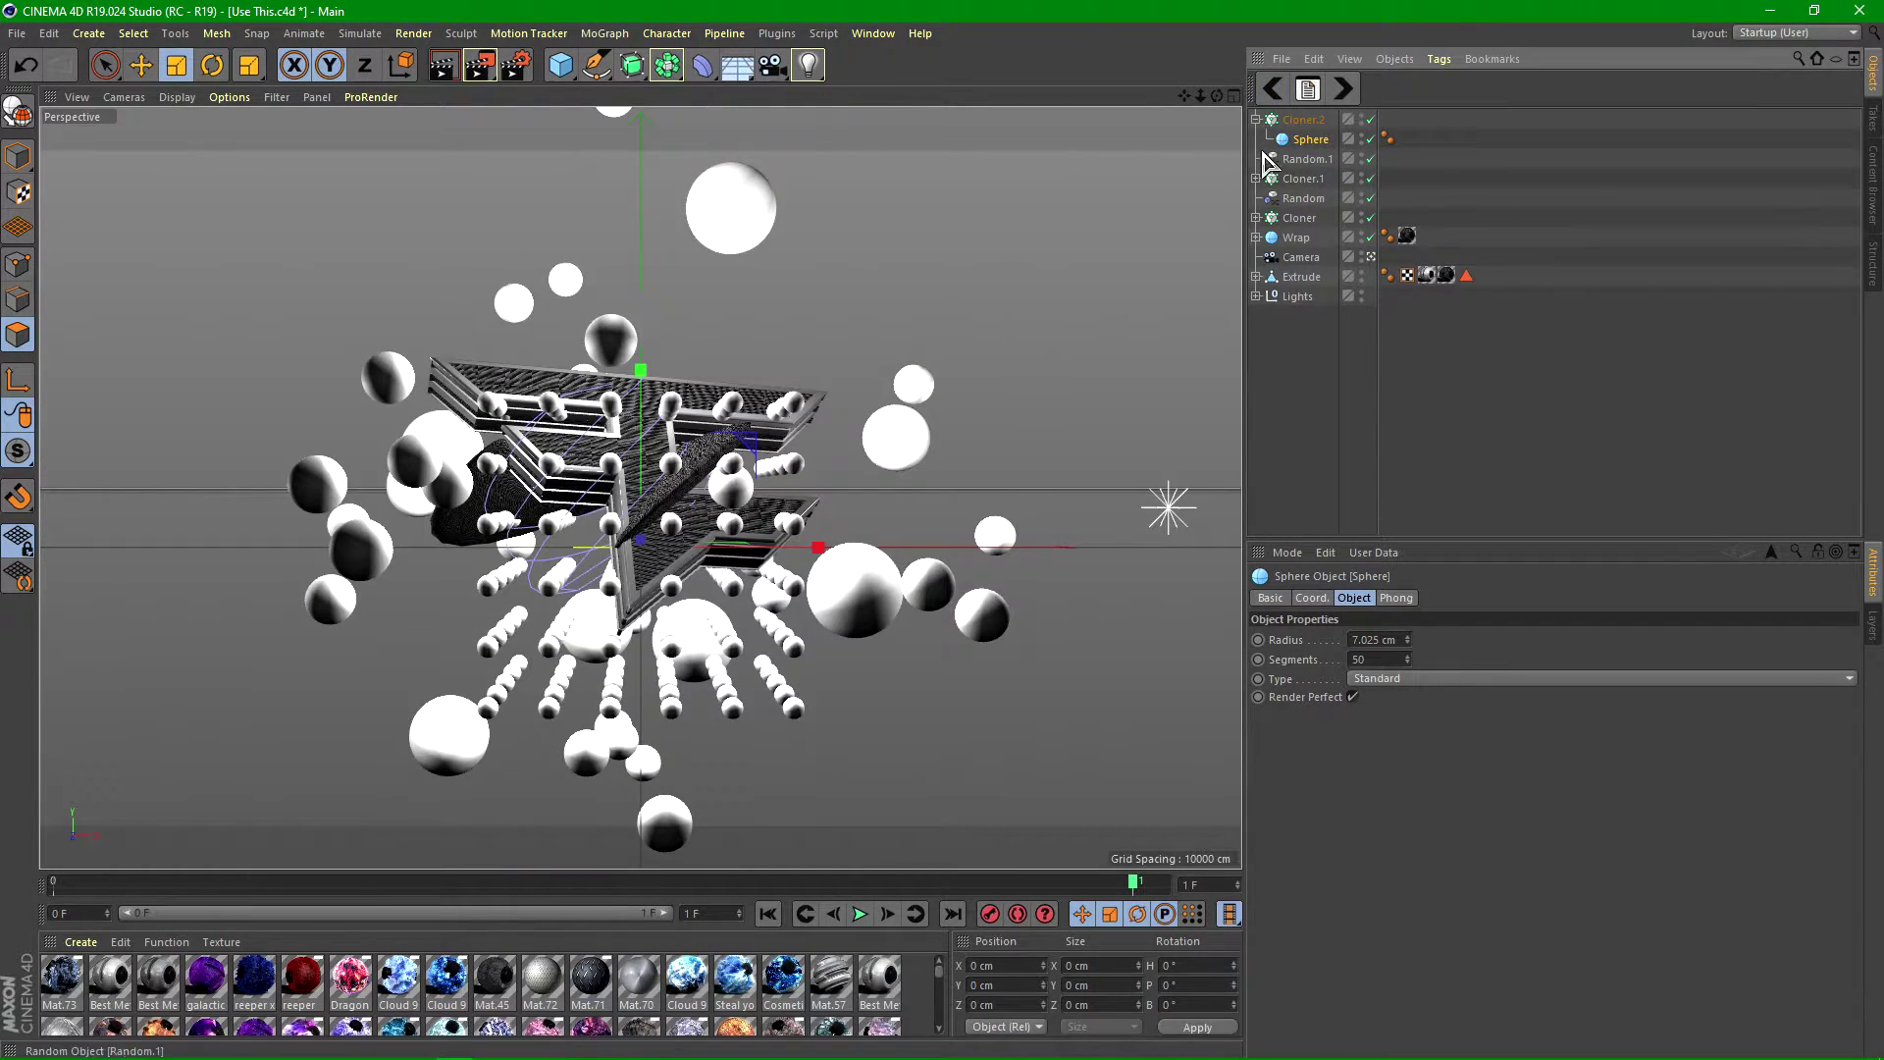
- Add a Random effector to Cloner.2
{"action": "left_click", "coordinate": [1256, 118]}
{"action": "left_click", "coordinate": [1295, 118]}
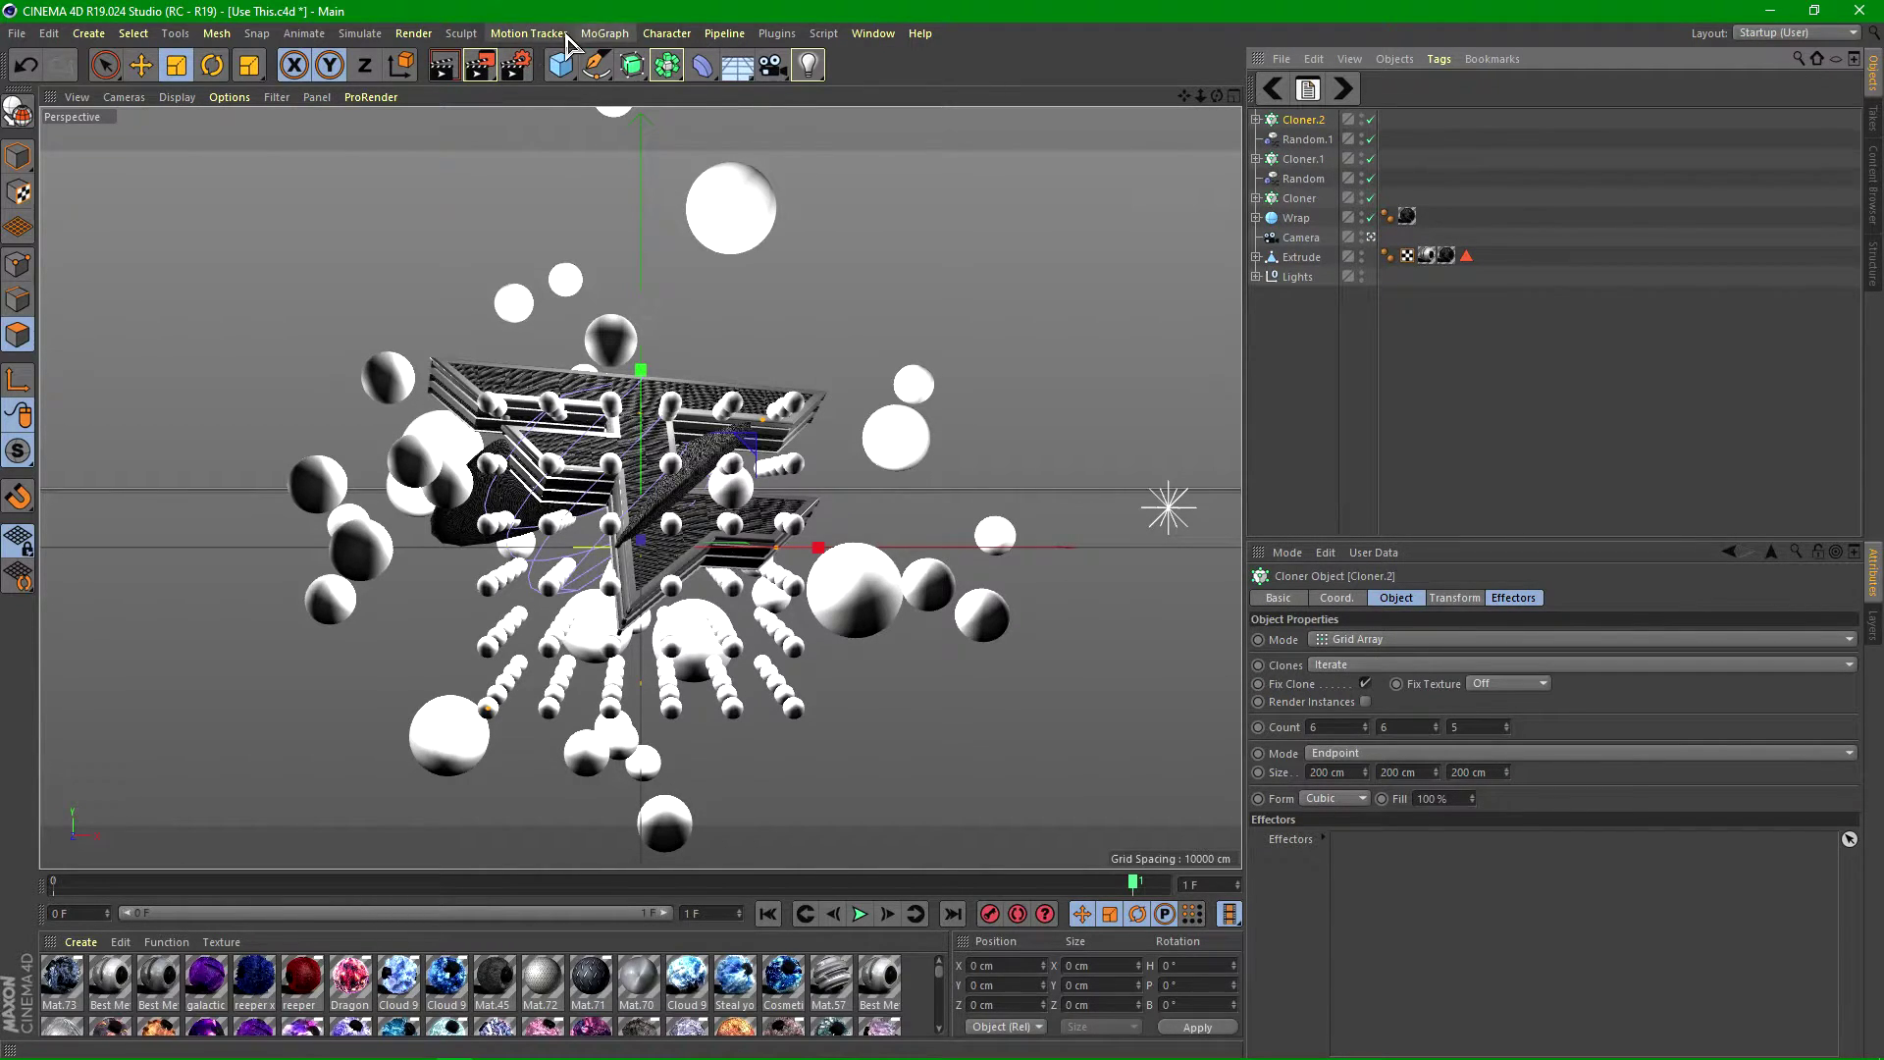
{"action": "left_click", "coordinate": [604, 34]}
{"action": "mouse_move", "coordinate": [622, 67]}
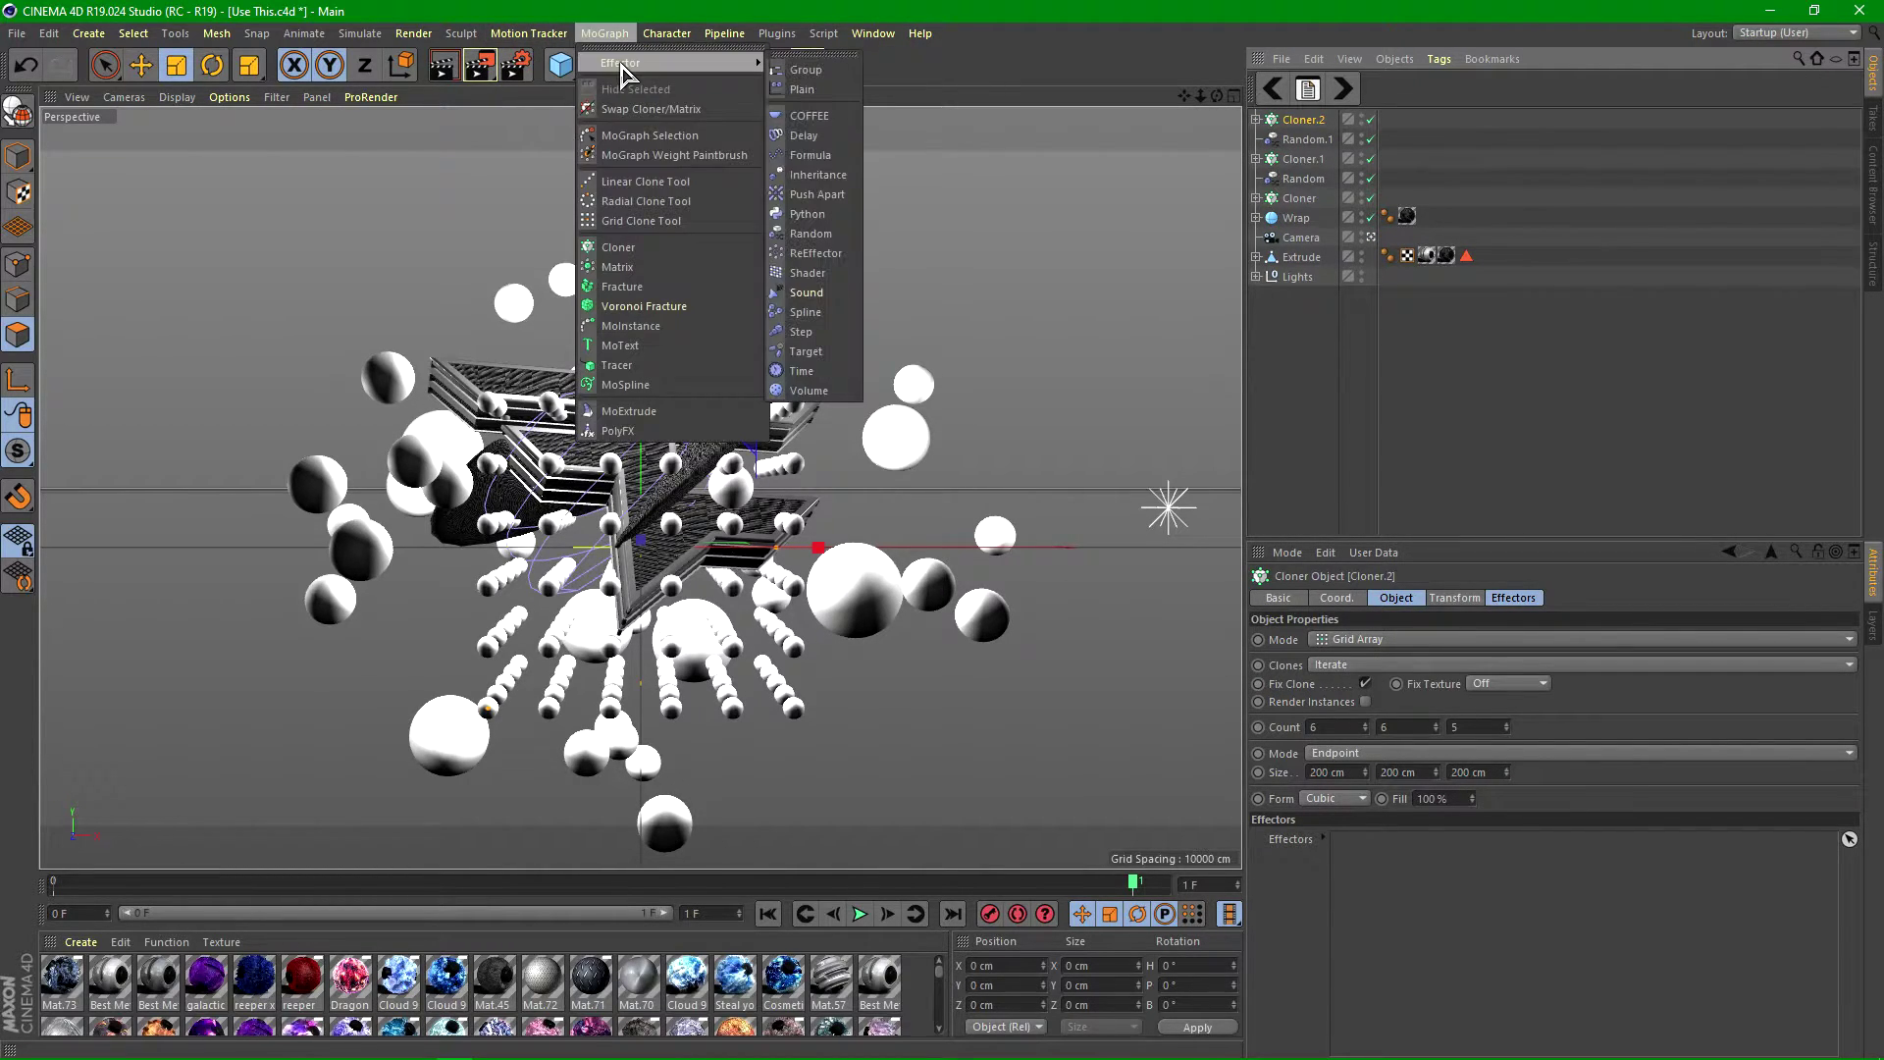
{"action": "left_click", "coordinate": [811, 233]}
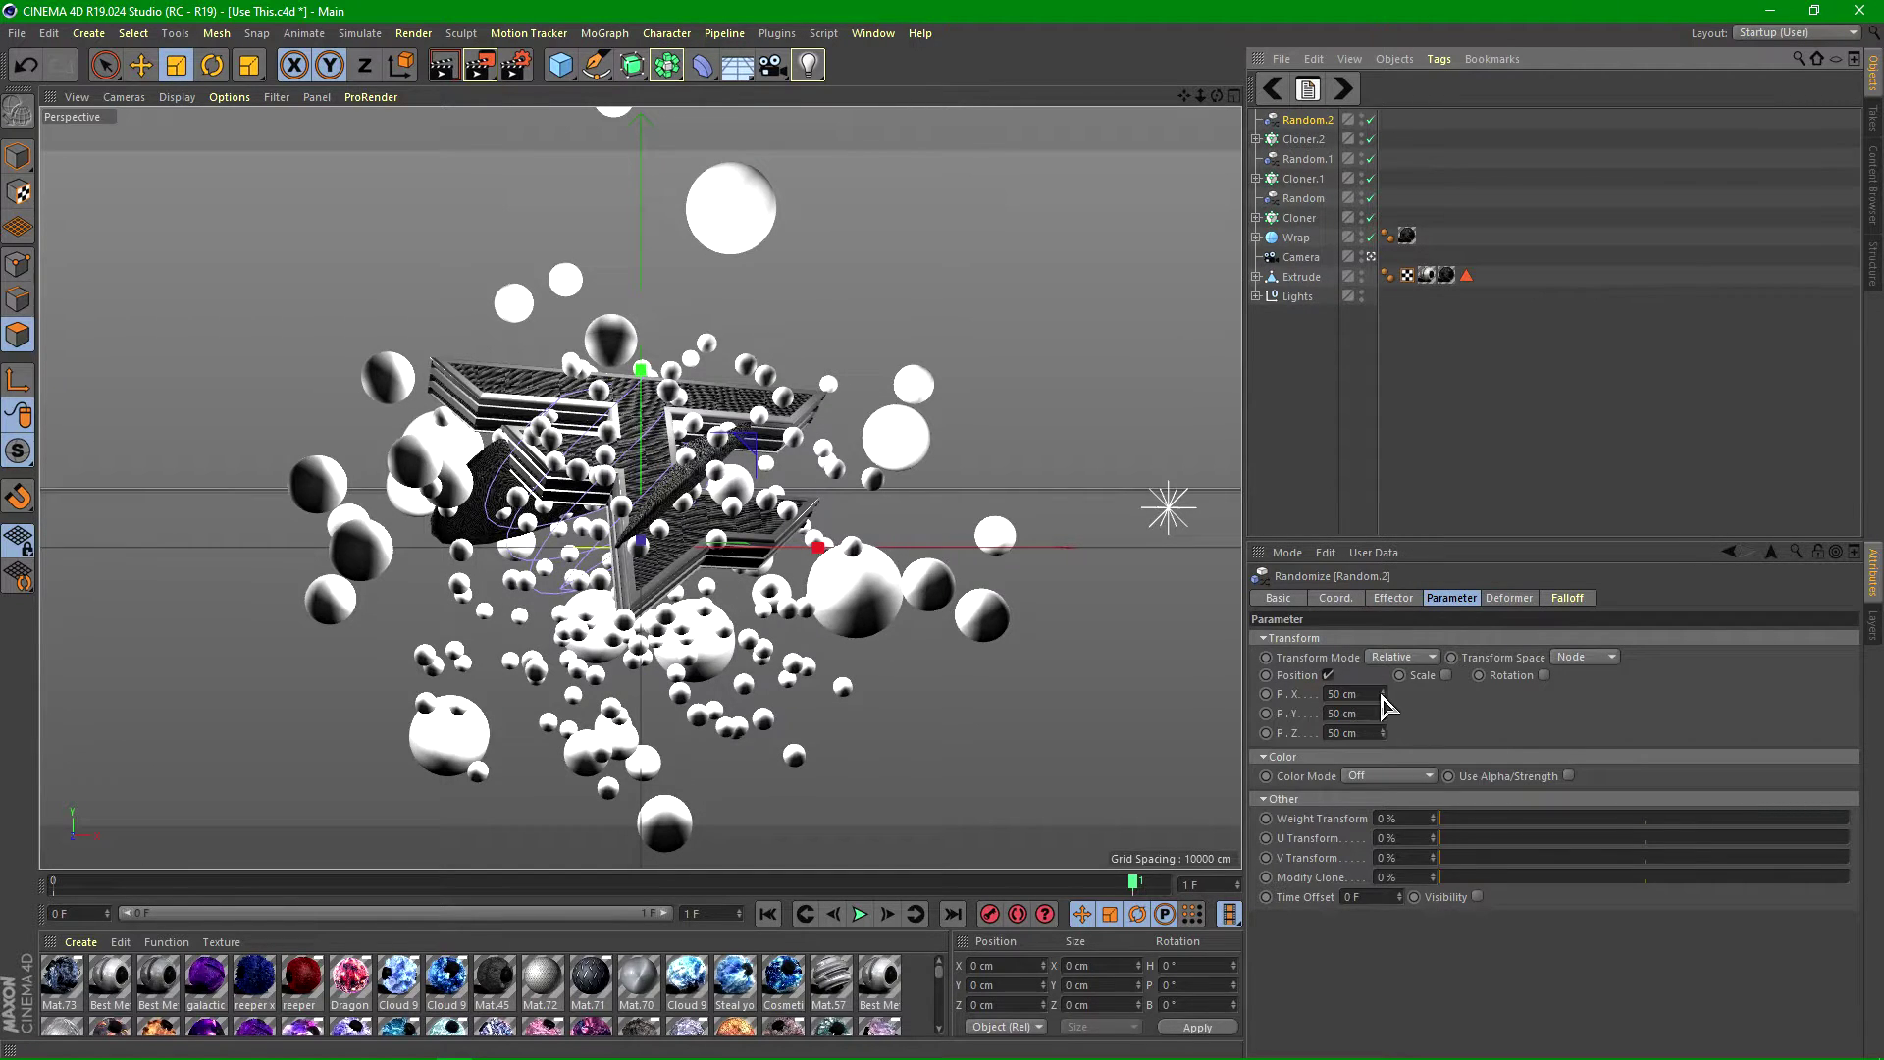
- Try Random.2 position offsets of 37 cm in X, 24 cm in Y and -18 cm in Z, consulting the Obey Umami Style scene
{"action": "mouse_move", "coordinate": [1385, 694]}
{"action": "left_mouse_down"}
{"action": "mouse_move", "coordinate": [1309, 699]}
{"action": "mouse_move", "coordinate": [1384, 698]}
{"action": "mouse_move", "coordinate": [1403, 734]}
{"action": "mouse_move", "coordinate": [1385, 758]}
{"action": "left_mouse_up"}
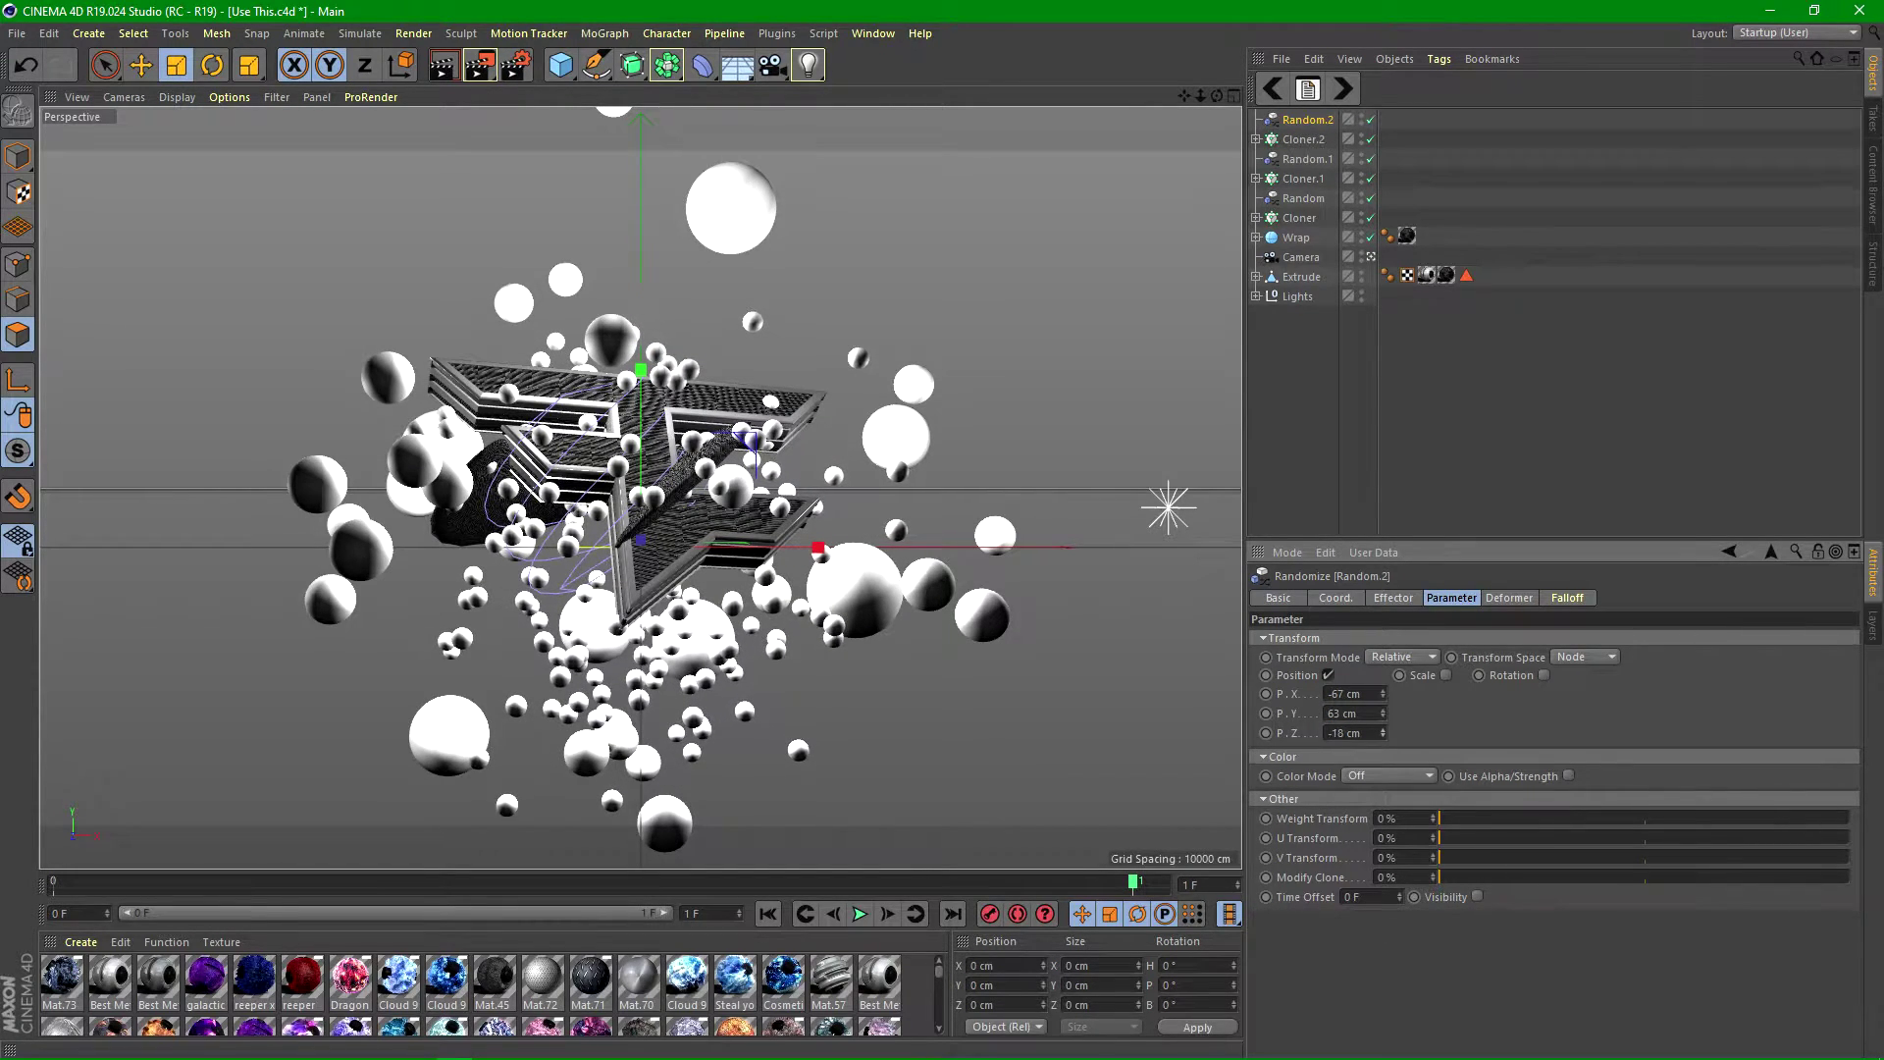
{"action": "left_click_drag", "start_coordinate": [1384, 737], "coordinate": [1383, 748]}
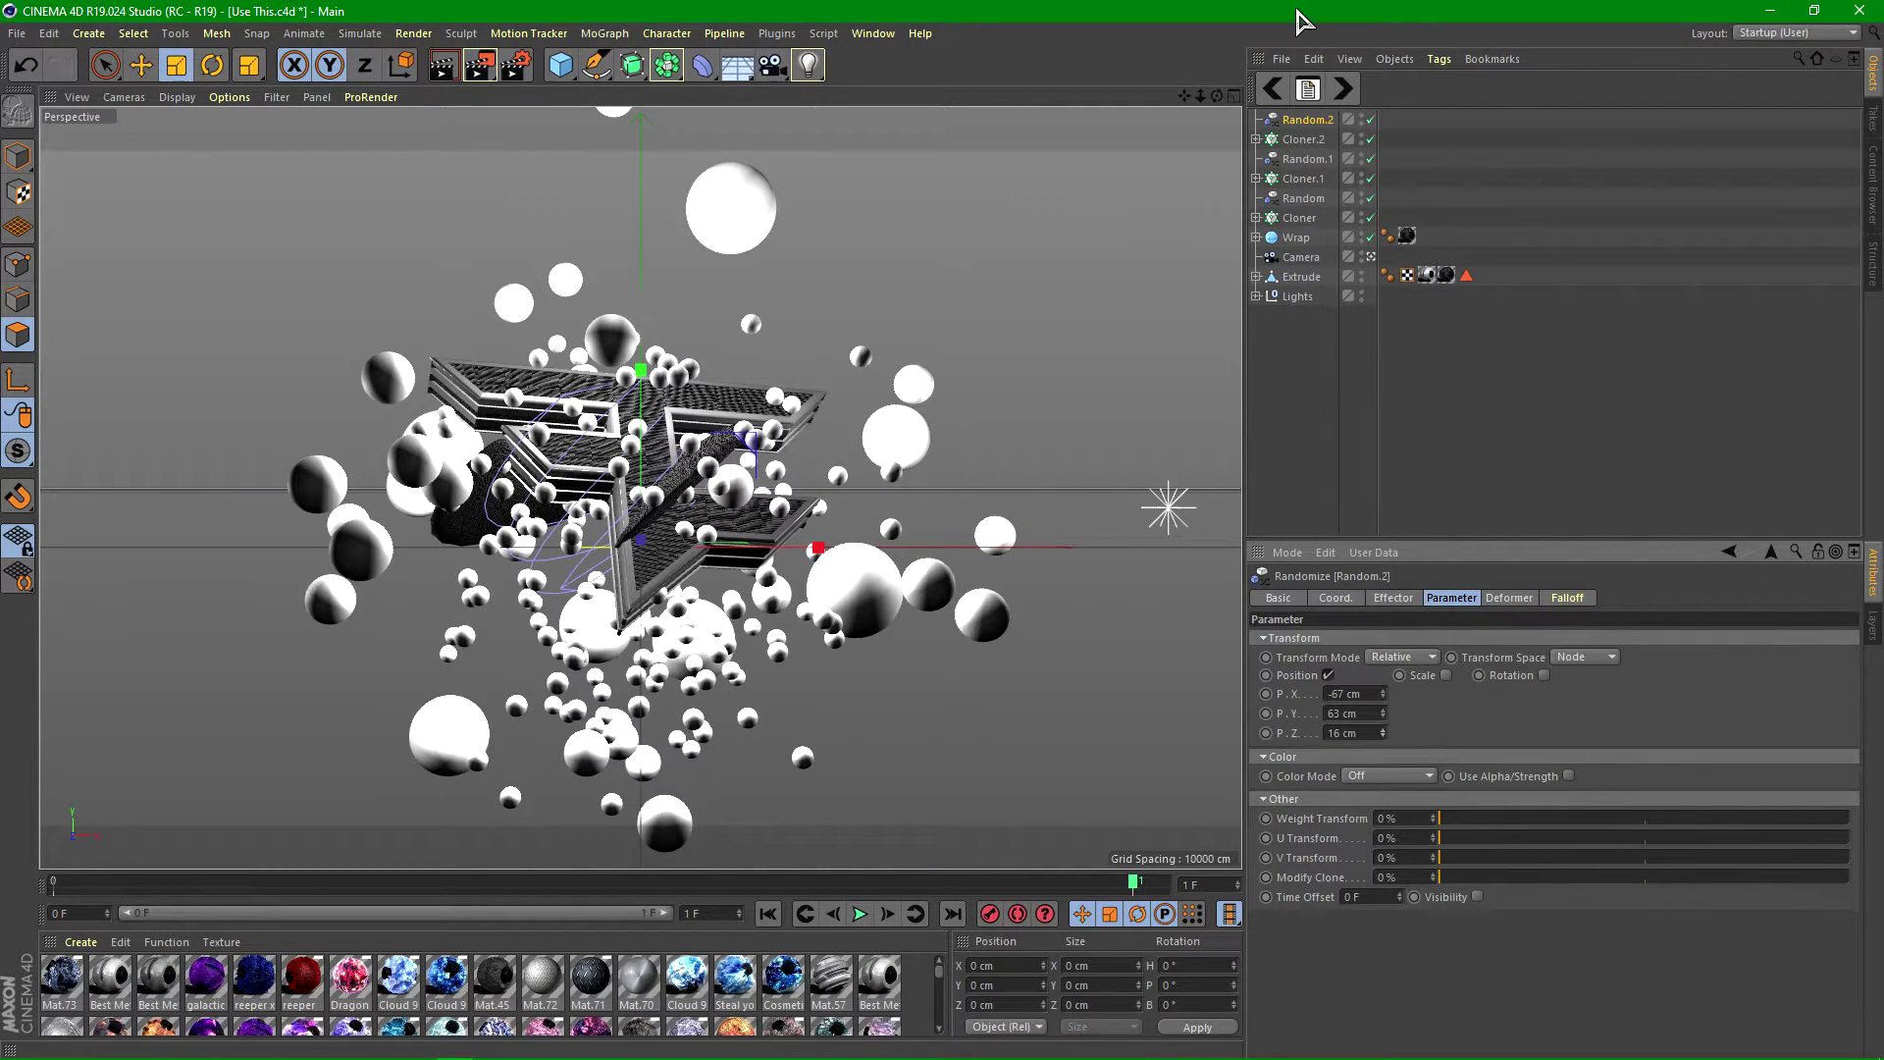
{"action": "left_click", "coordinate": [1347, 85]}
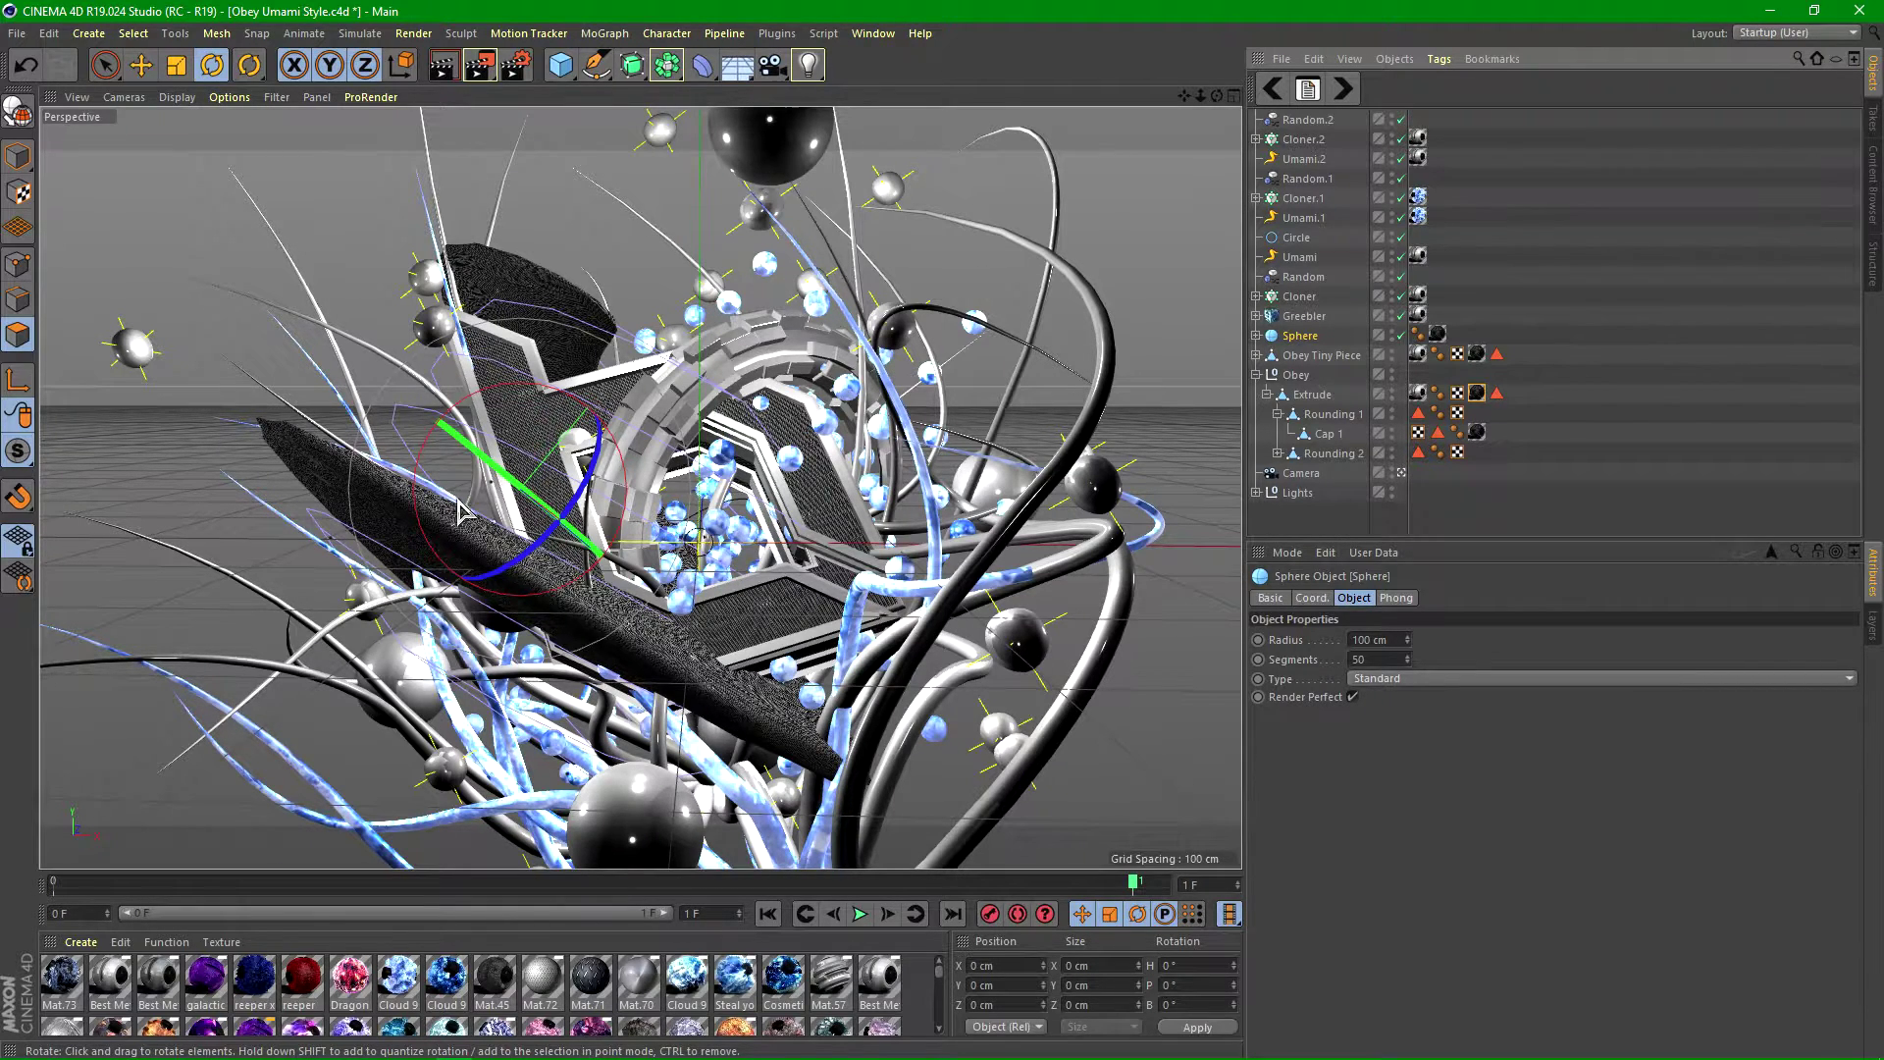
{"action": "left_click", "coordinate": [1274, 90]}
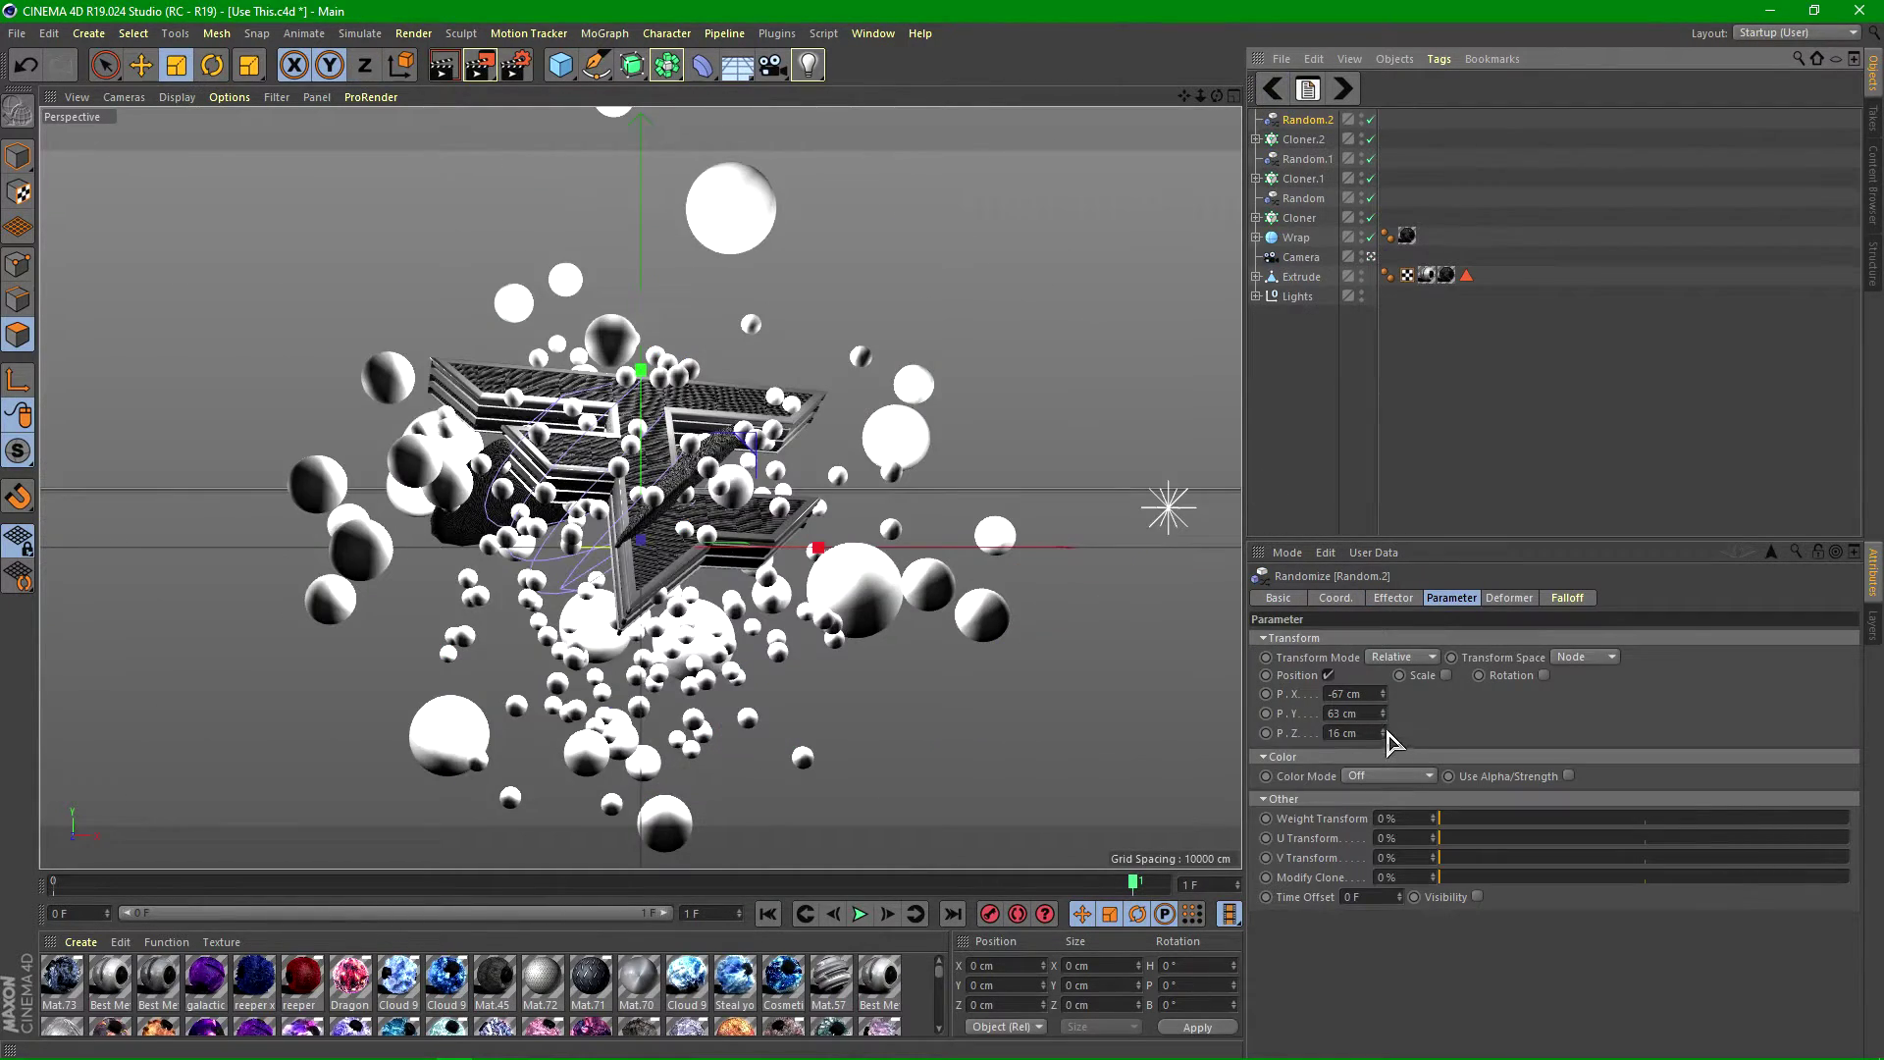
{"action": "left_click_drag", "start_coordinate": [1383, 716], "coordinate": [1384, 785]}
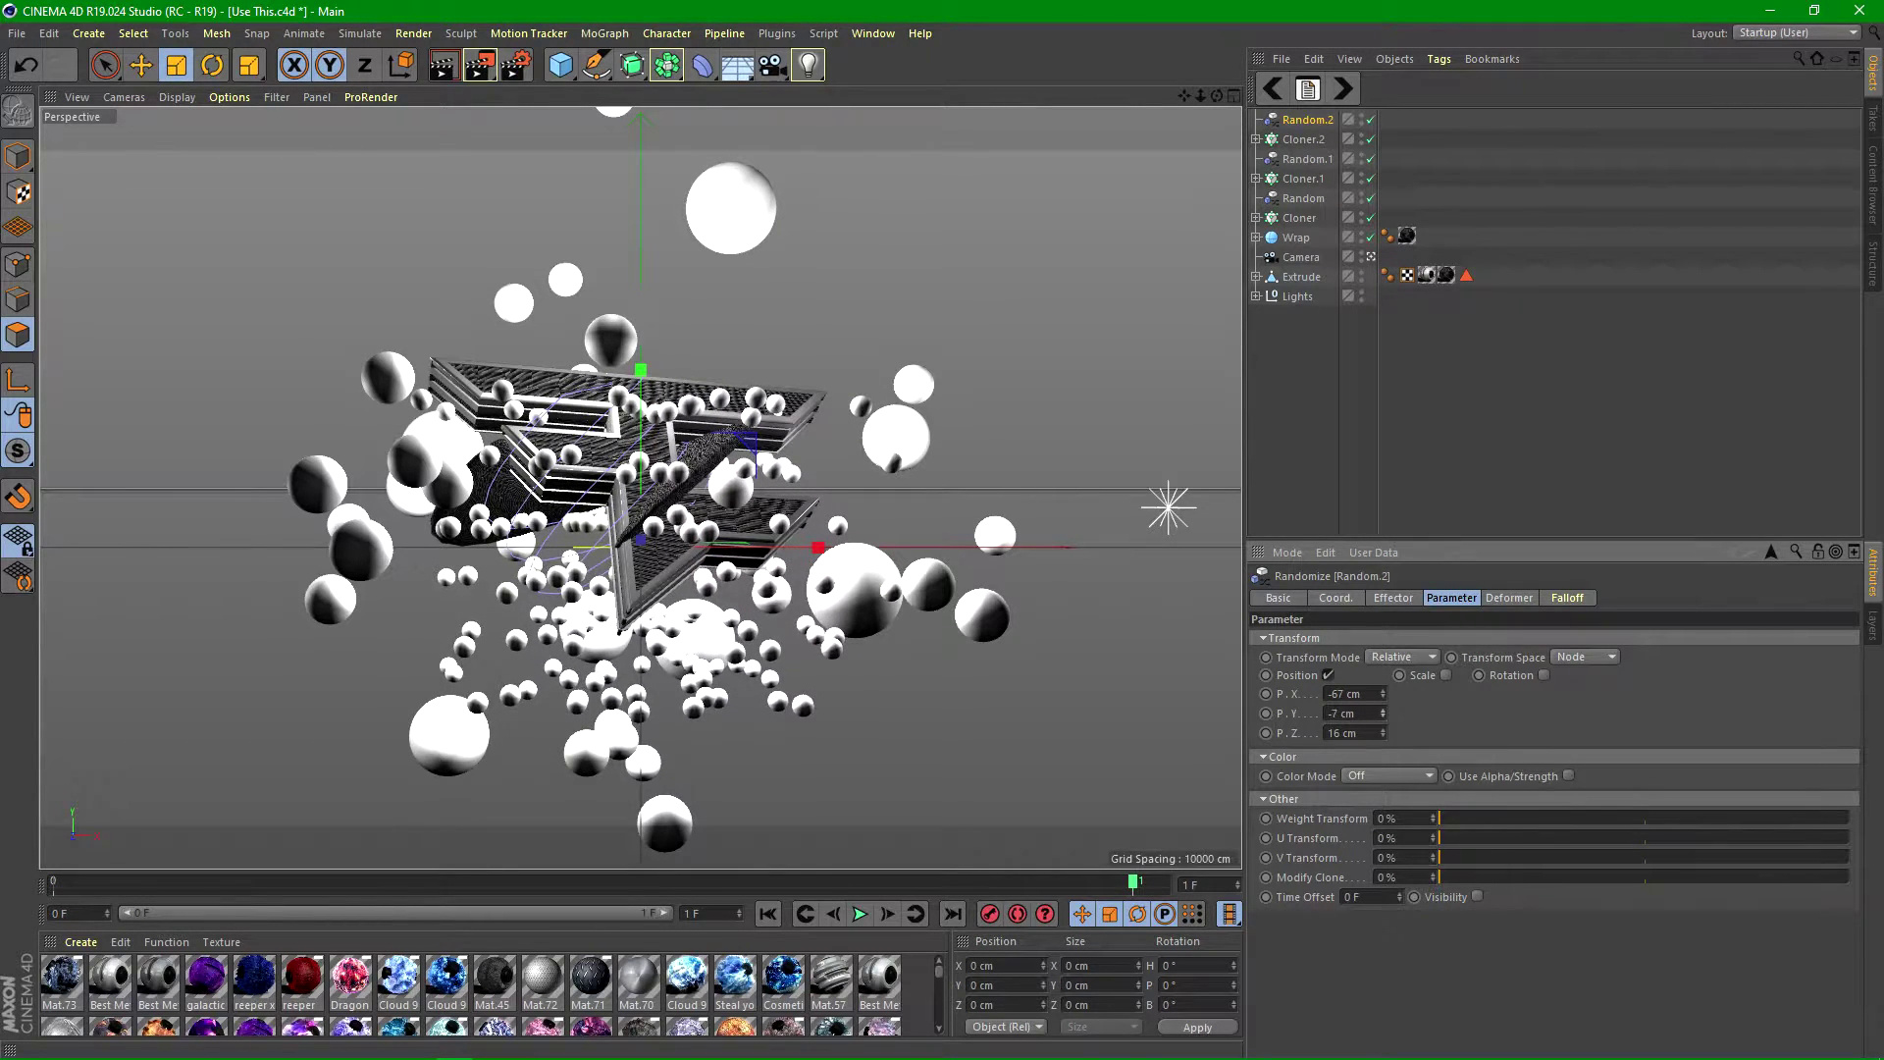
{"action": "mouse_move", "coordinate": [1384, 694]}
{"action": "left_mouse_down"}
{"action": "mouse_move", "coordinate": [1384, 651]}
{"action": "mouse_move", "coordinate": [1384, 681]}
{"action": "left_mouse_up"}
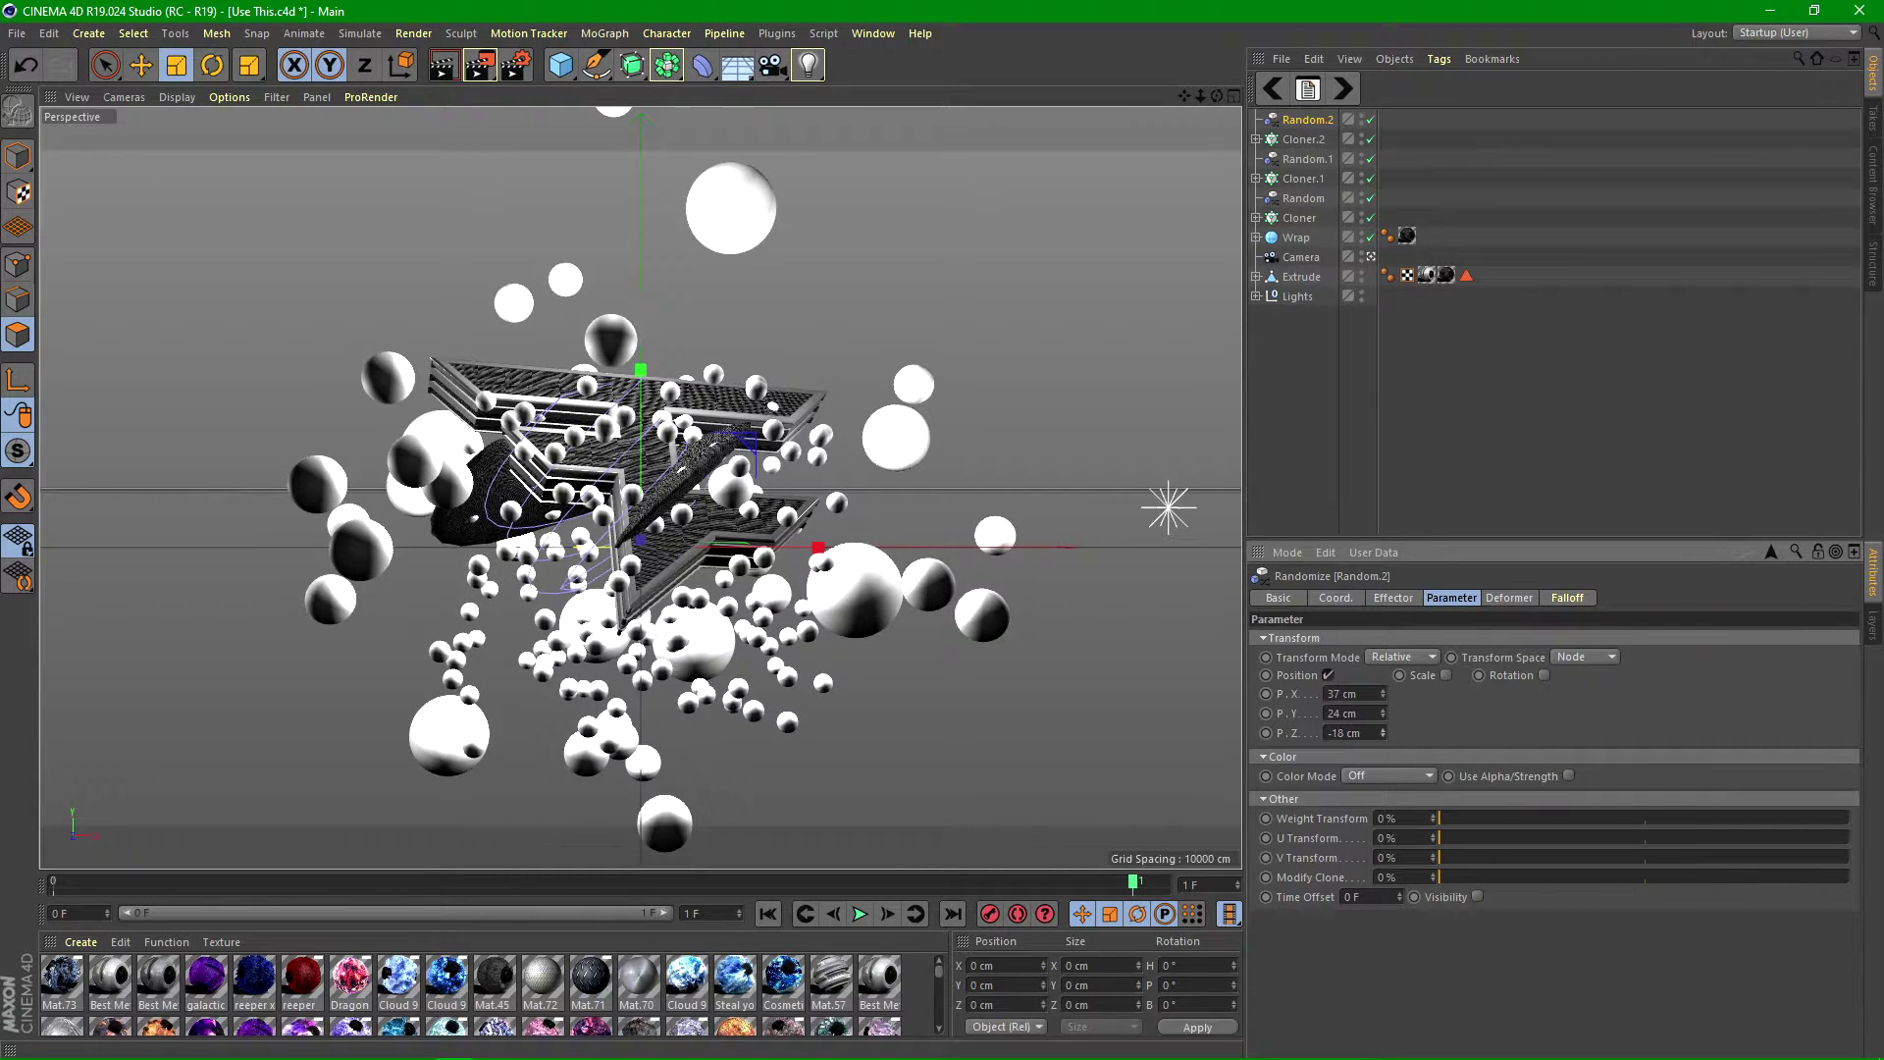
- Rotate Cloner.2 about several axes to redistribute the tiny spheres around the logo
{"action": "left_click", "coordinate": [212, 65]}
{"action": "left_click", "coordinate": [1303, 140]}
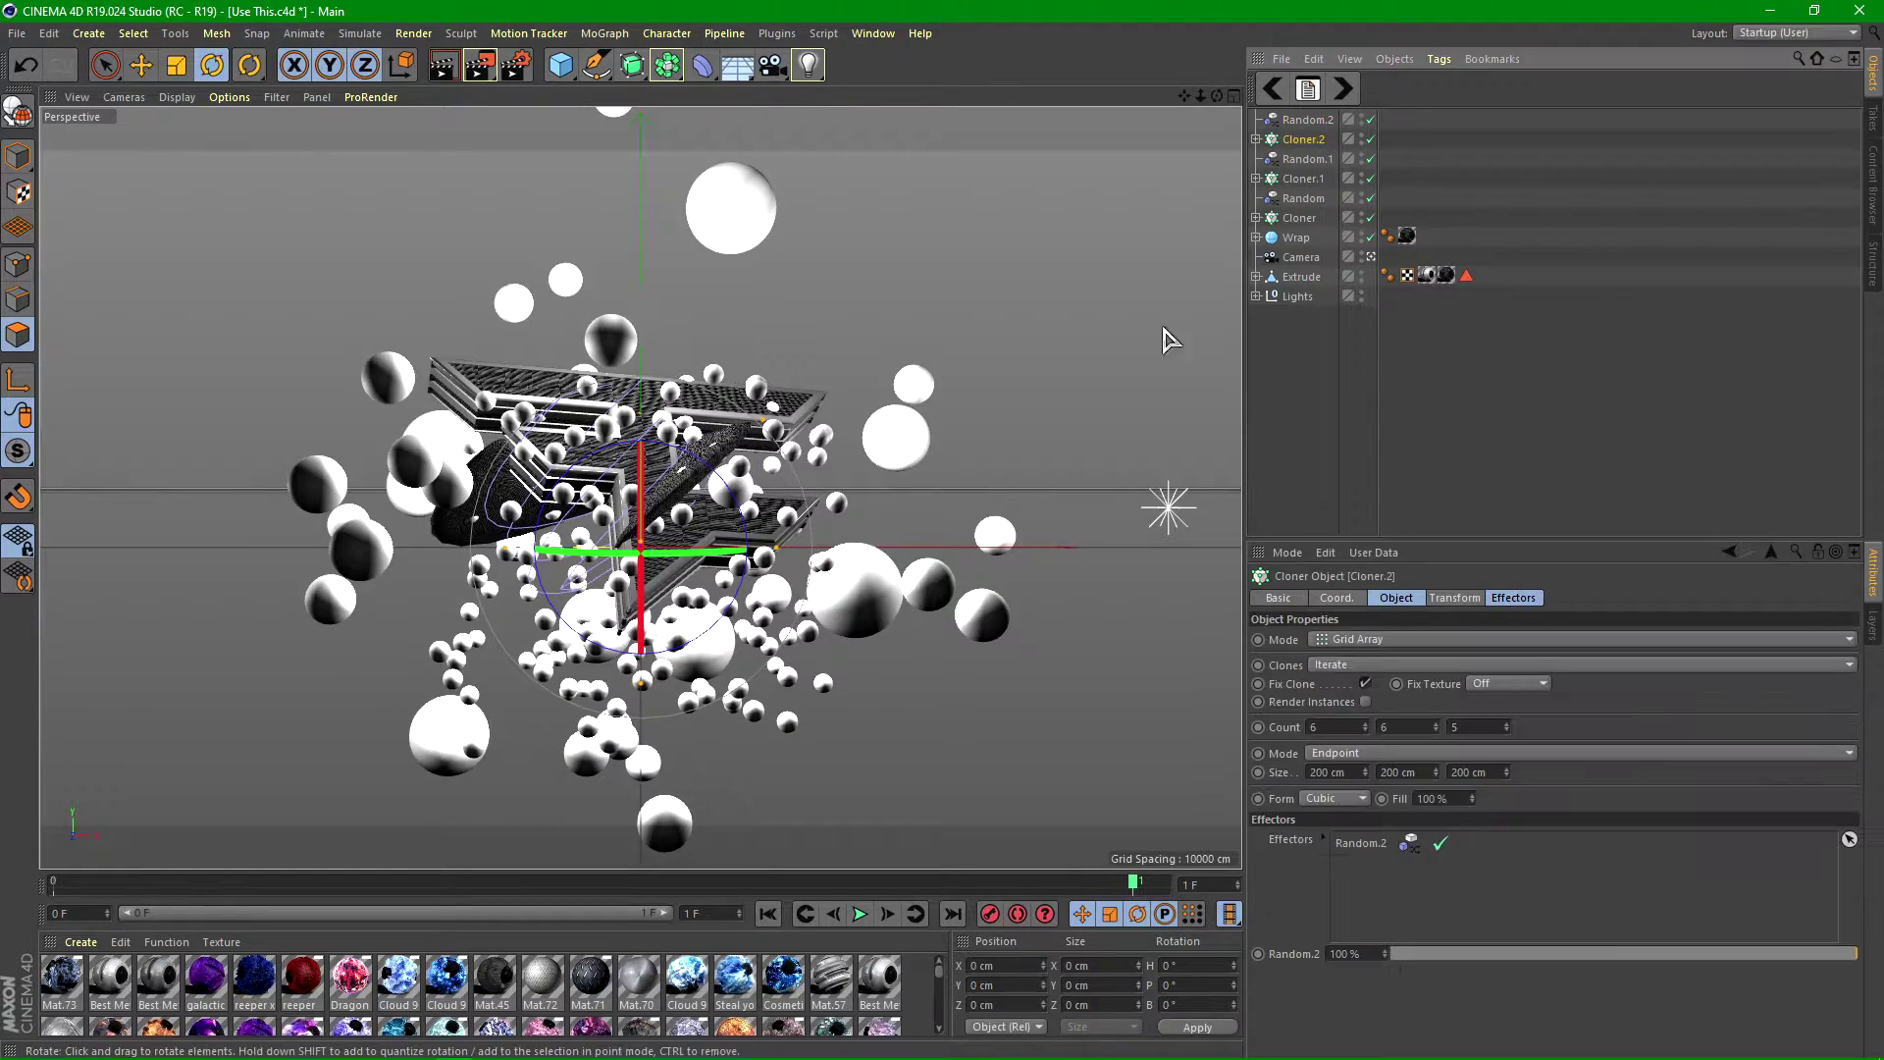
{"action": "left_click_drag", "start_coordinate": [703, 595], "coordinate": [743, 538]}
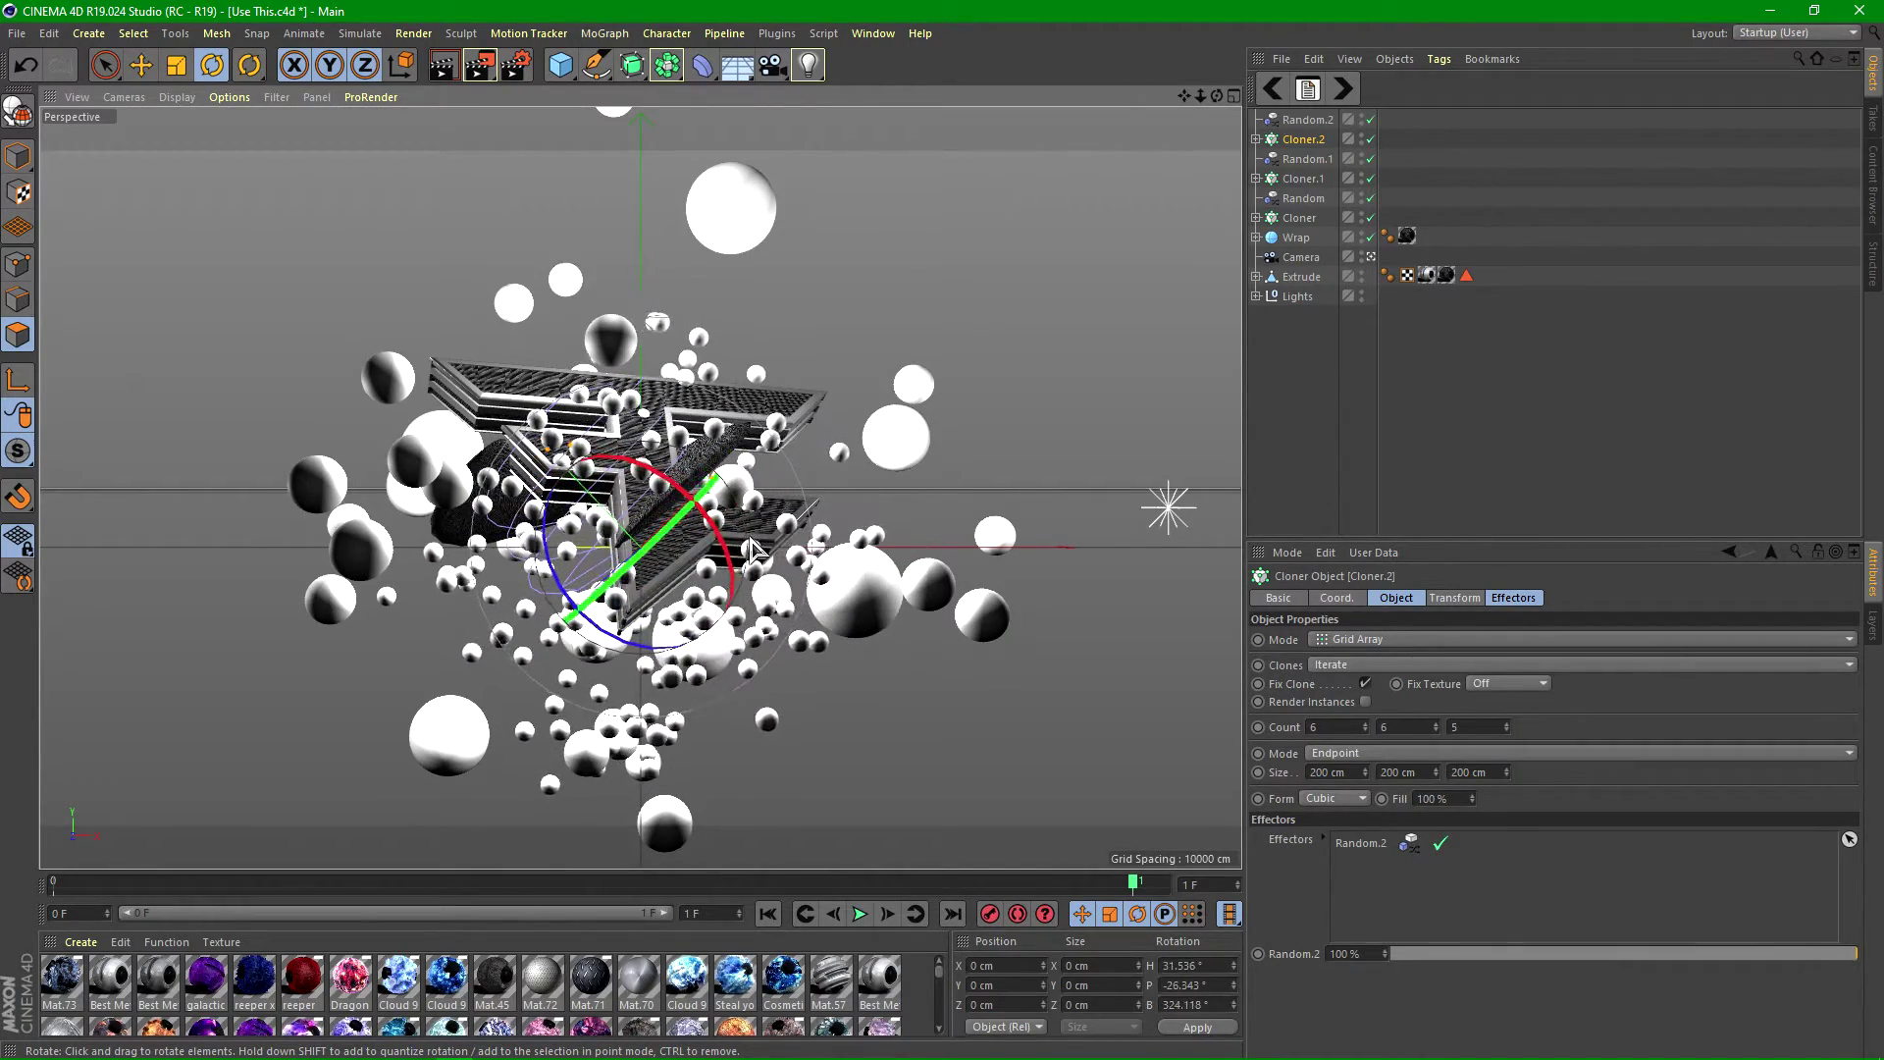
- Set Random.2's position offsets to 68 cm in X, 51 cm in Y and 5 cm in Z
{"action": "left_click", "coordinate": [1309, 120]}
{"action": "left_click_drag", "start_coordinate": [1383, 694], "coordinate": [1383, 749]}
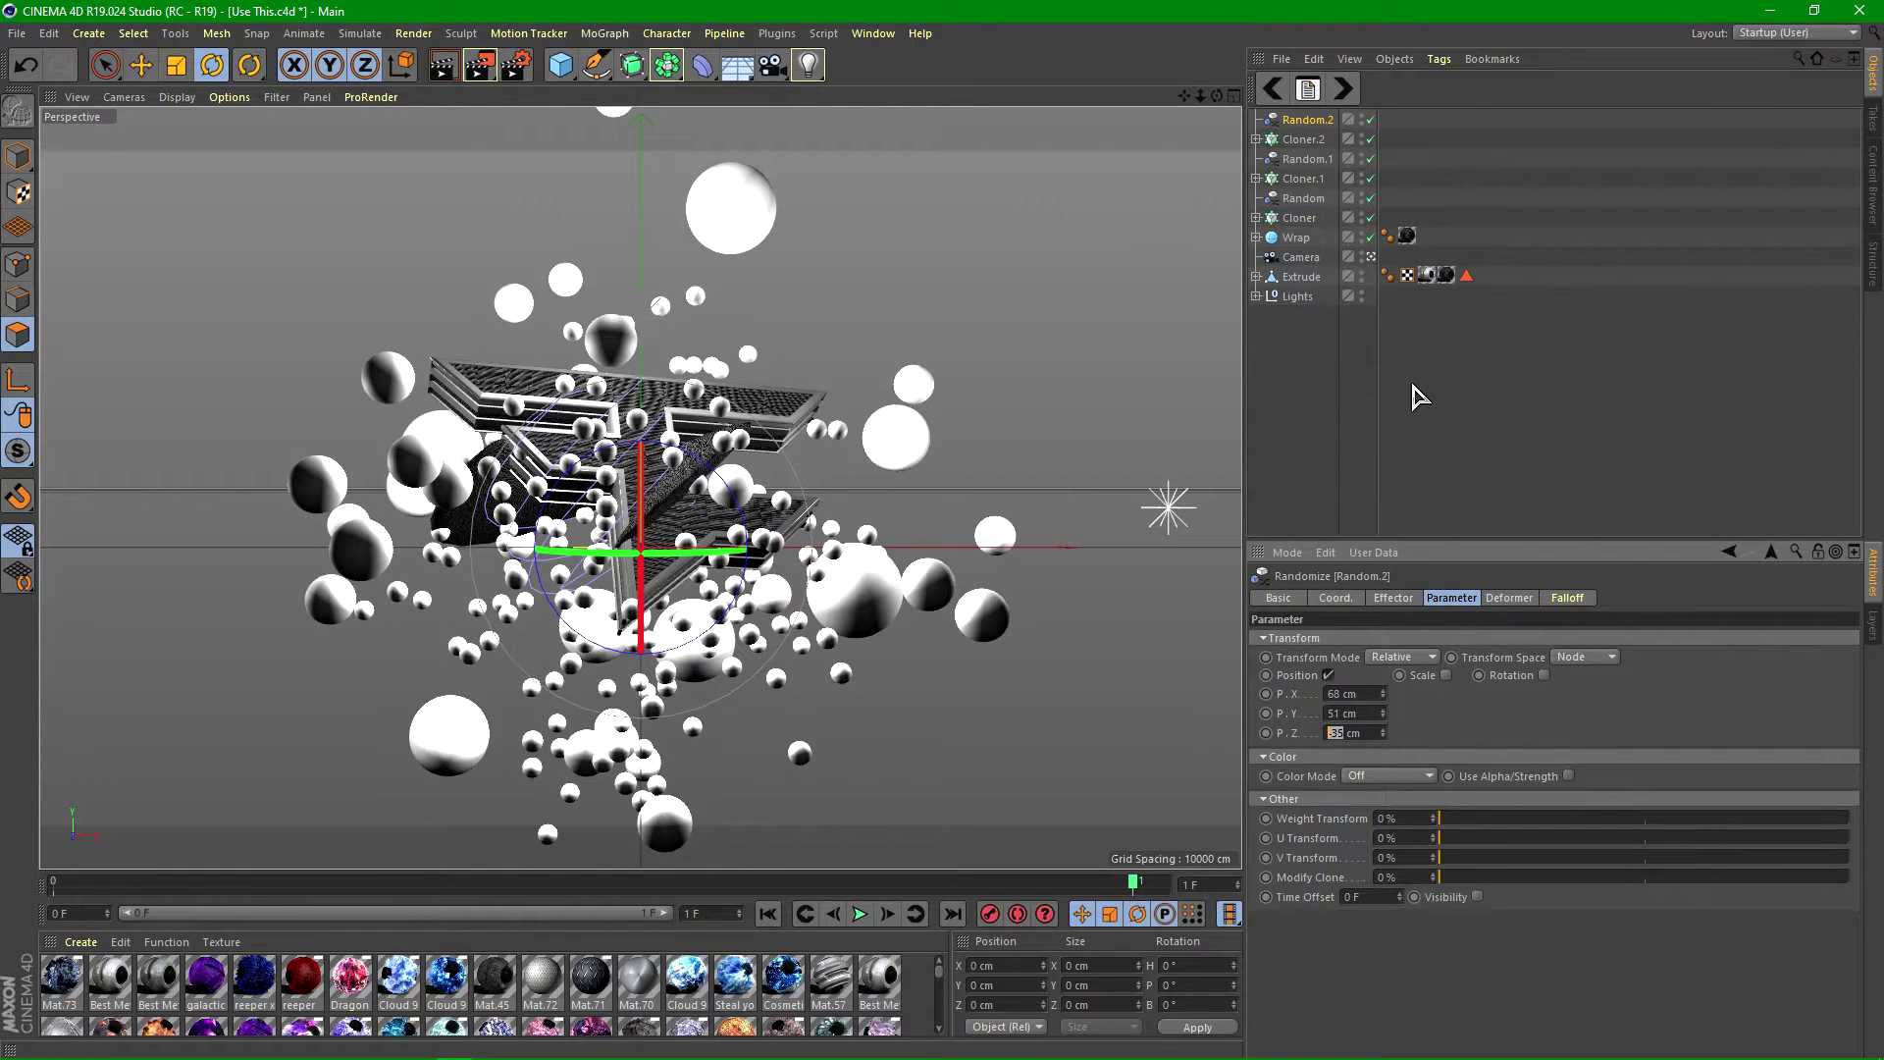
{"action": "type", "text": "5"}
{"action": "key", "text": "Return"}
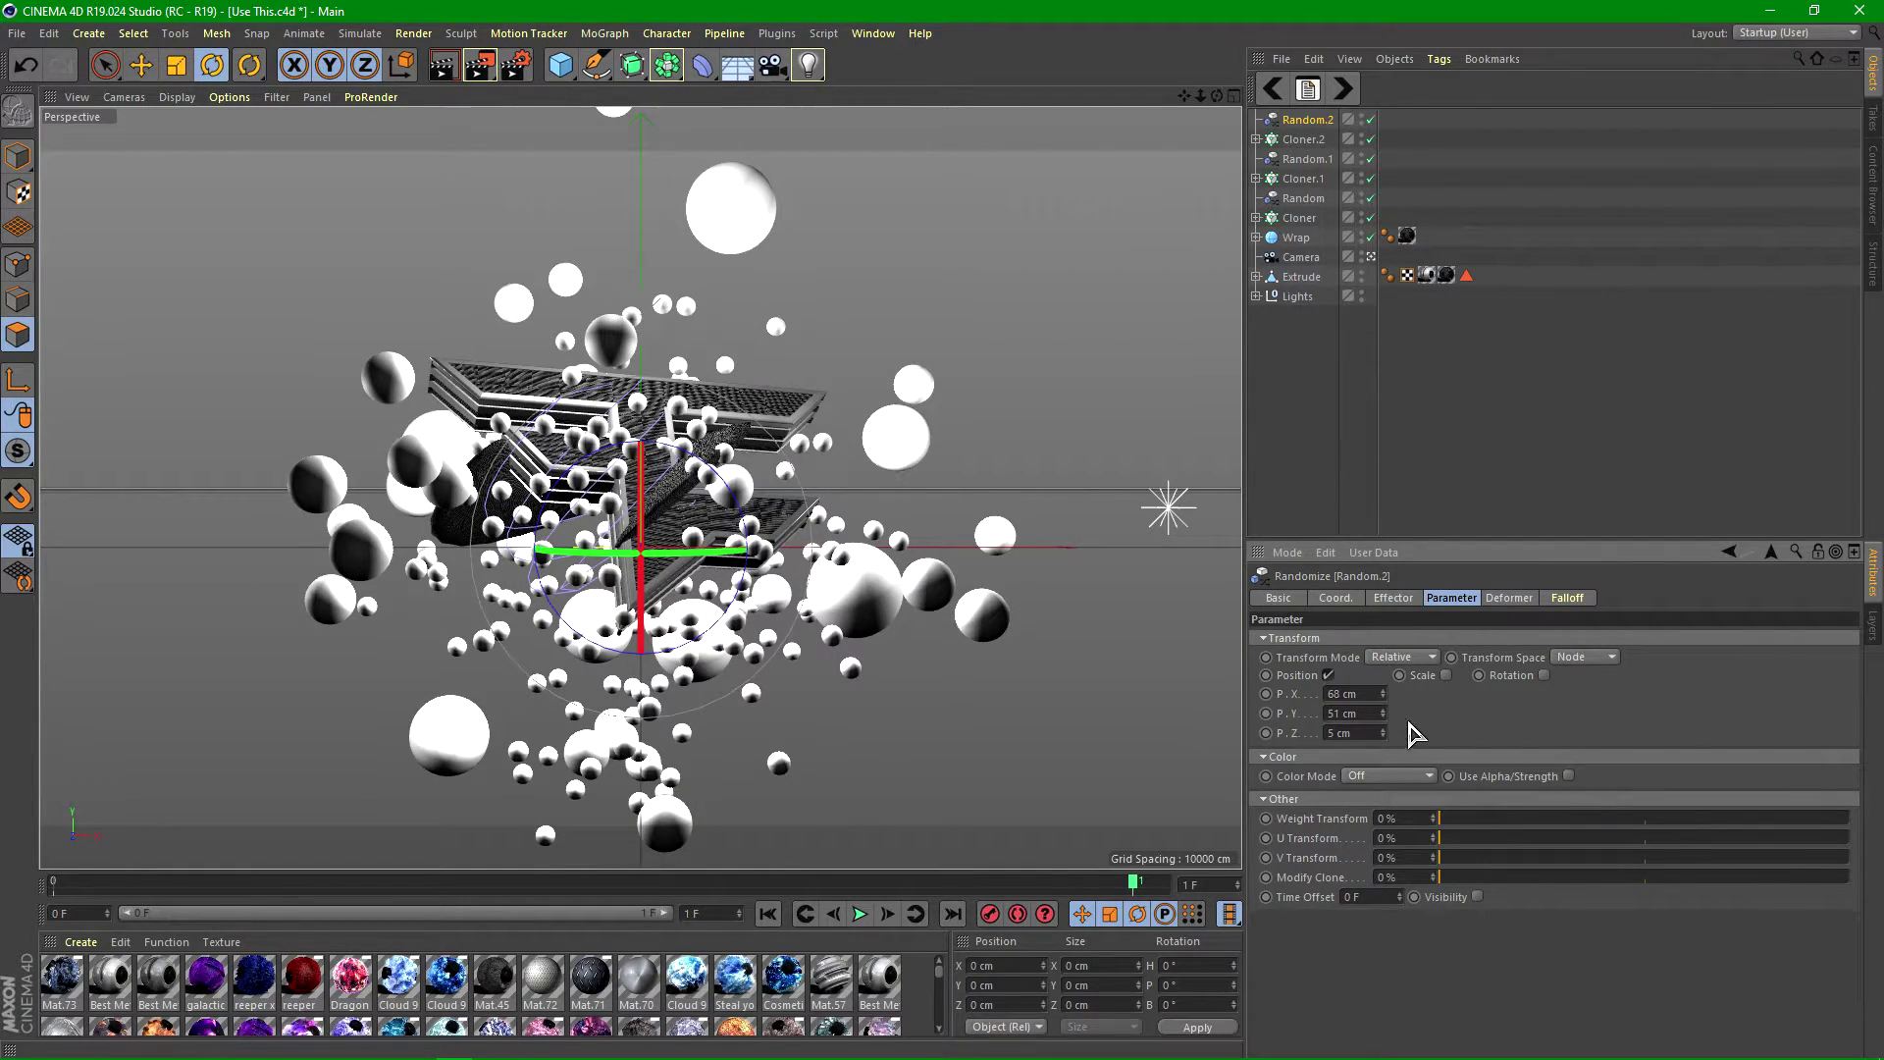
- Undo the mistaken rotation of Random.2 and turn Cloner.2 instead to rearrange the tiny spheres
{"action": "left_click_drag", "start_coordinate": [677, 594], "coordinate": [649, 500]}
{"action": "key", "text": "ctrl+z"}
{"action": "left_click", "coordinate": [1300, 142]}
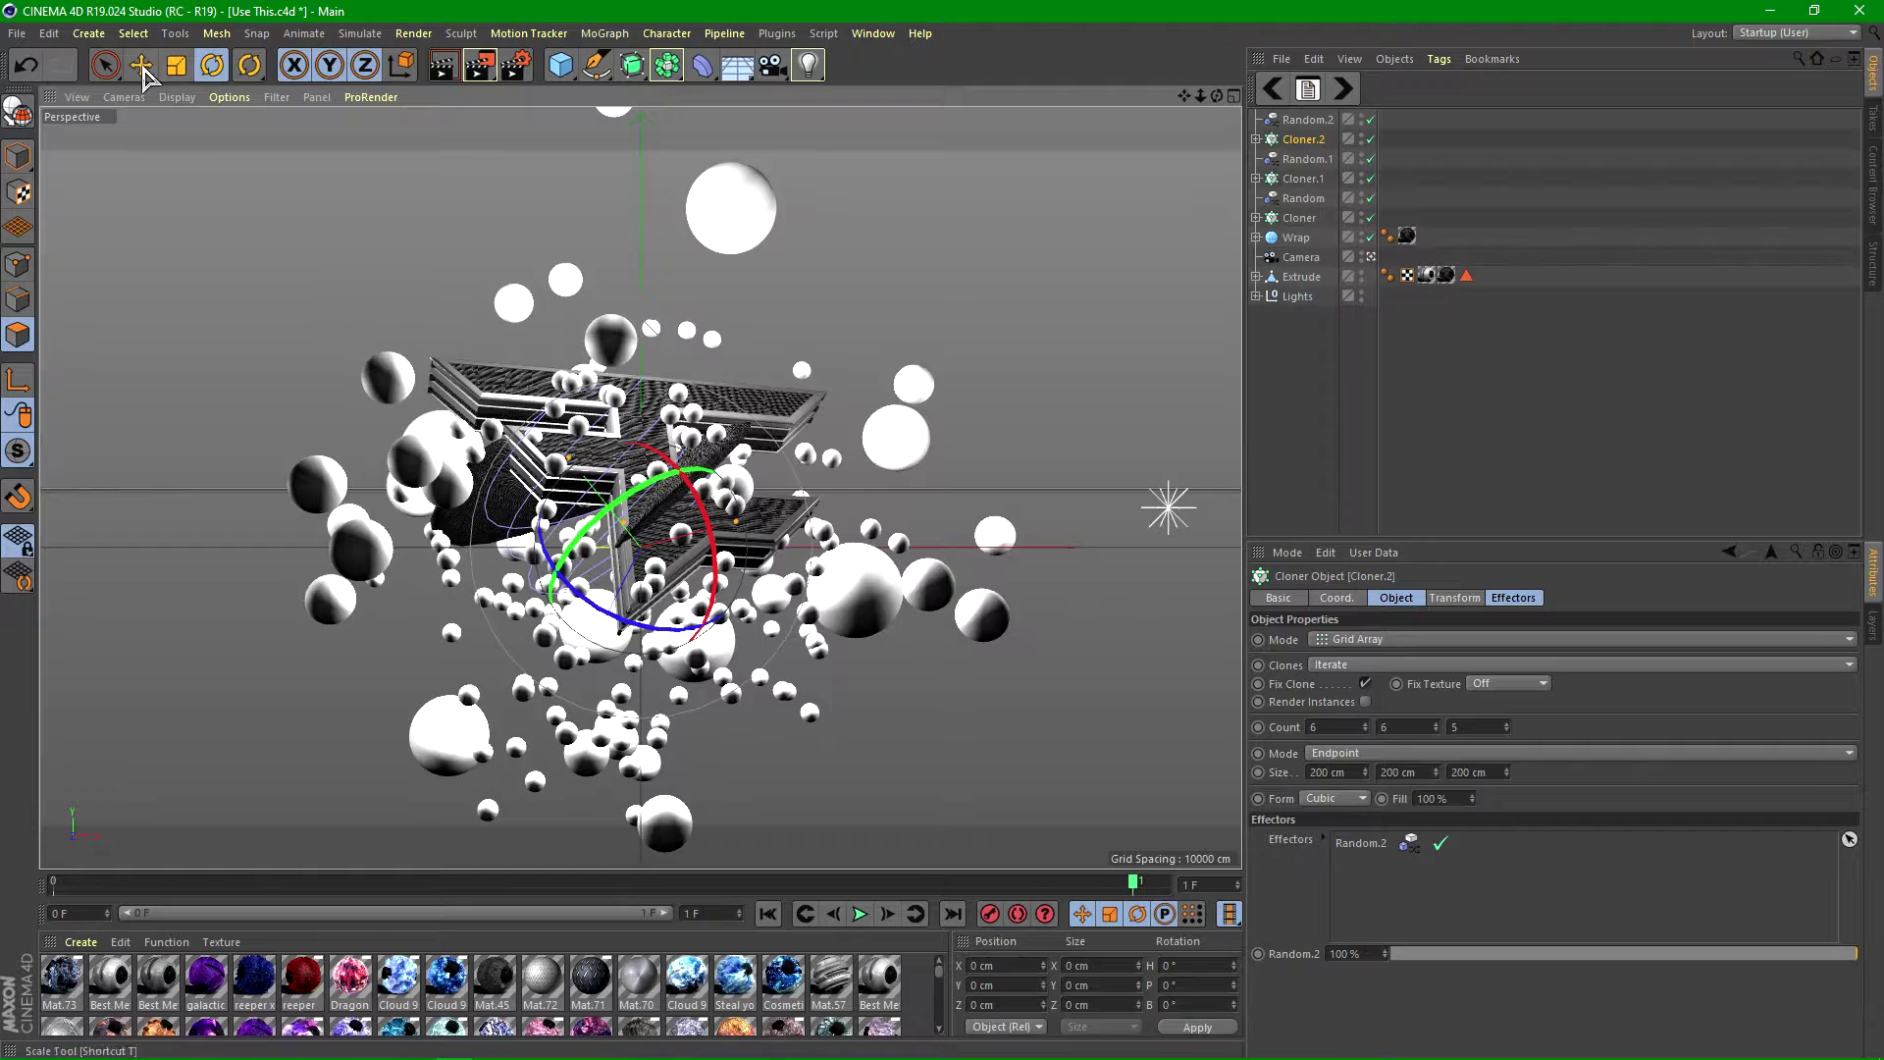
- Move Cloner.2 along its axes to center the tiny spheres around the logo
{"action": "left_click", "coordinate": [142, 65]}
{"action": "mouse_move", "coordinate": [590, 658]}
{"action": "left_mouse_down"}
{"action": "mouse_move", "coordinate": [595, 640]}
{"action": "mouse_move", "coordinate": [577, 684]}
{"action": "left_mouse_up"}
{"action": "left_click_drag", "start_coordinate": [744, 542], "coordinate": [790, 529]}
{"action": "left_click_drag", "start_coordinate": [614, 461], "coordinate": [756, 498]}
- Rotate Cloner.2 further about several axes to vary the tiny spheres' arrangement, using the Obey Umami Style scene as reference
{"action": "left_click", "coordinate": [212, 65]}
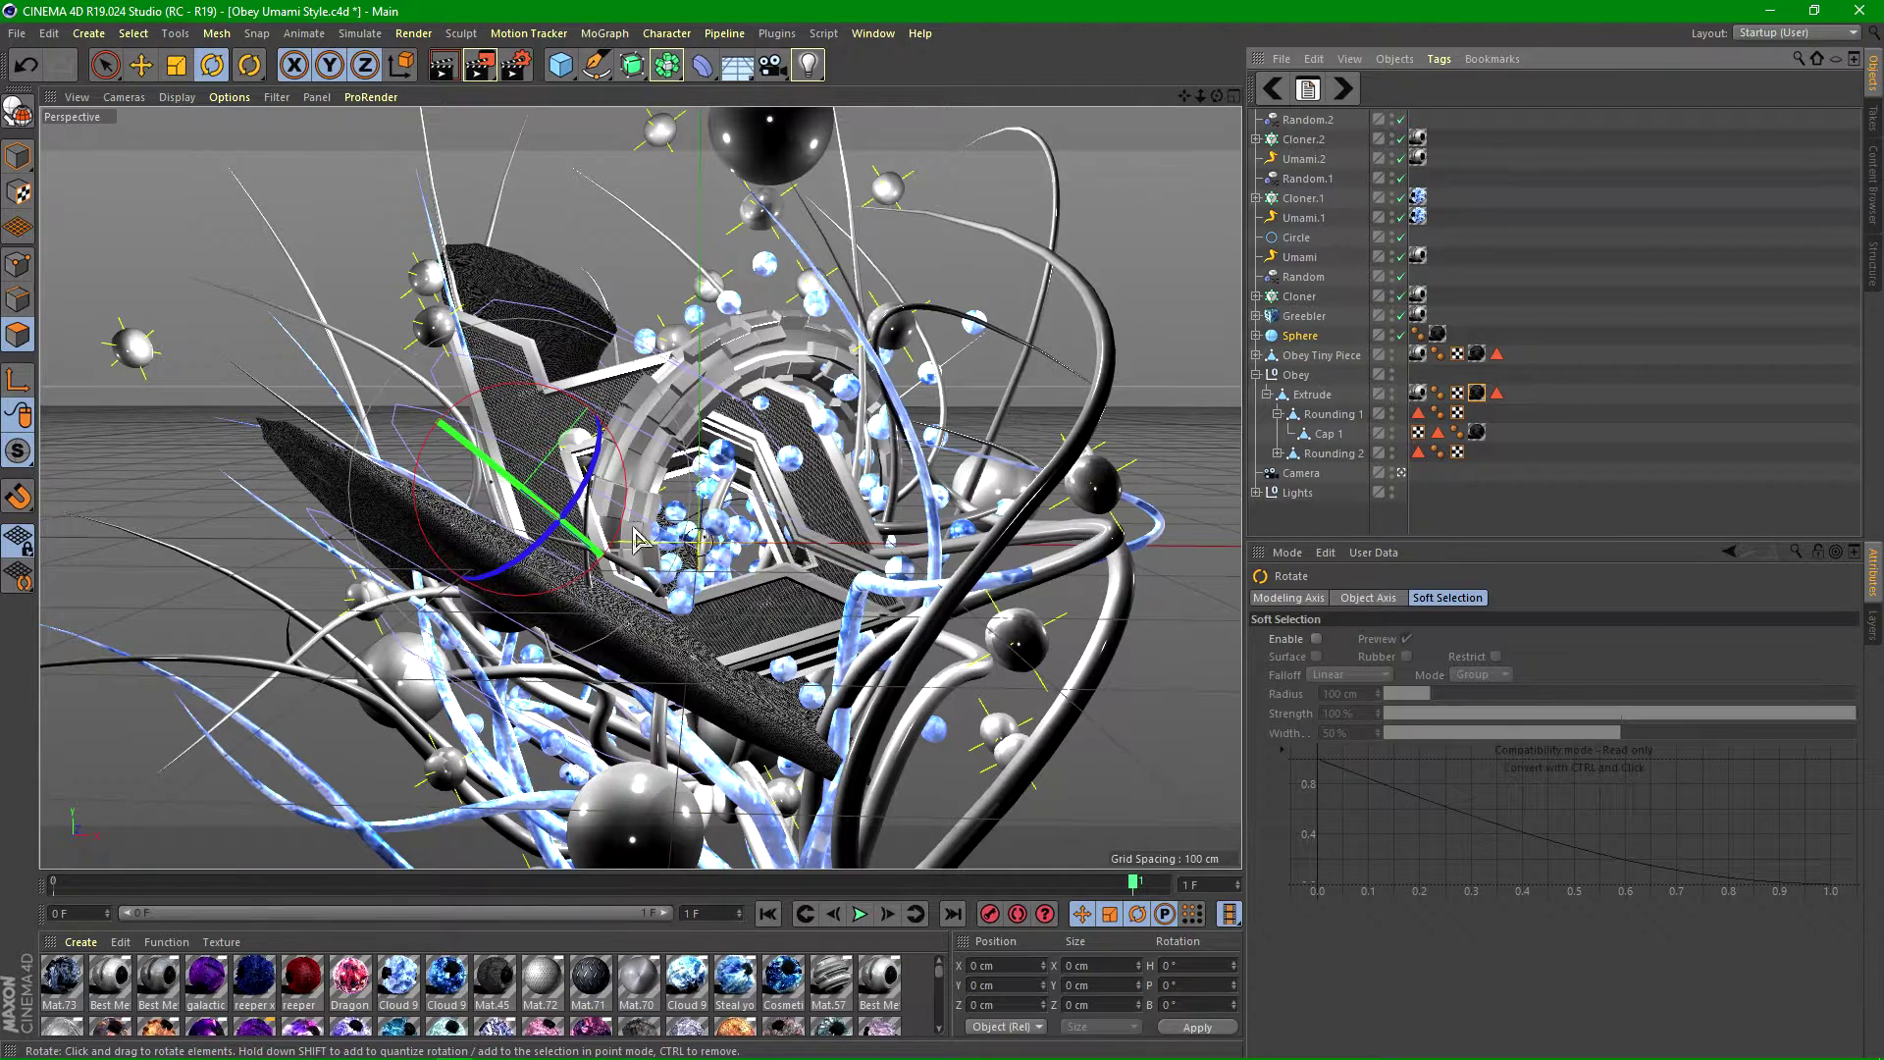
{"action": "key", "text": "ctrl+shift+Tab"}
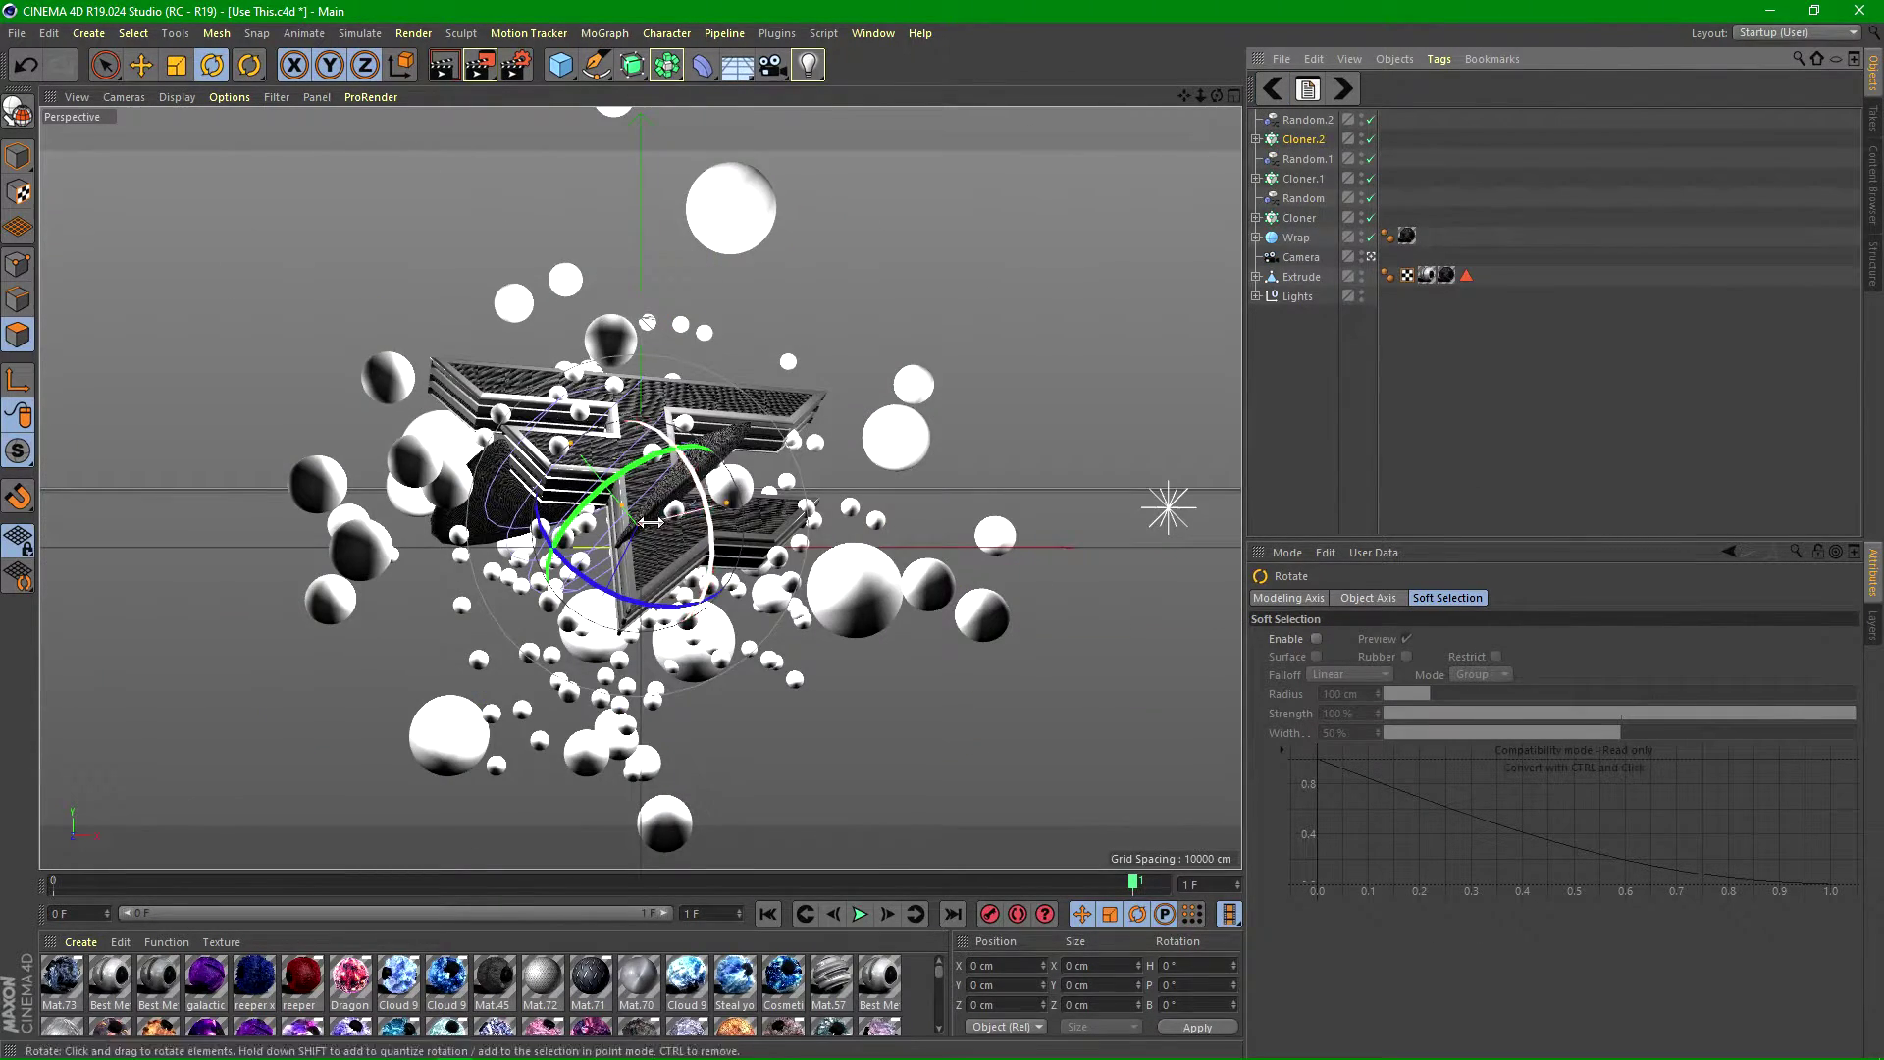
{"action": "left_click_drag", "start_coordinate": [650, 521], "coordinate": [756, 540]}
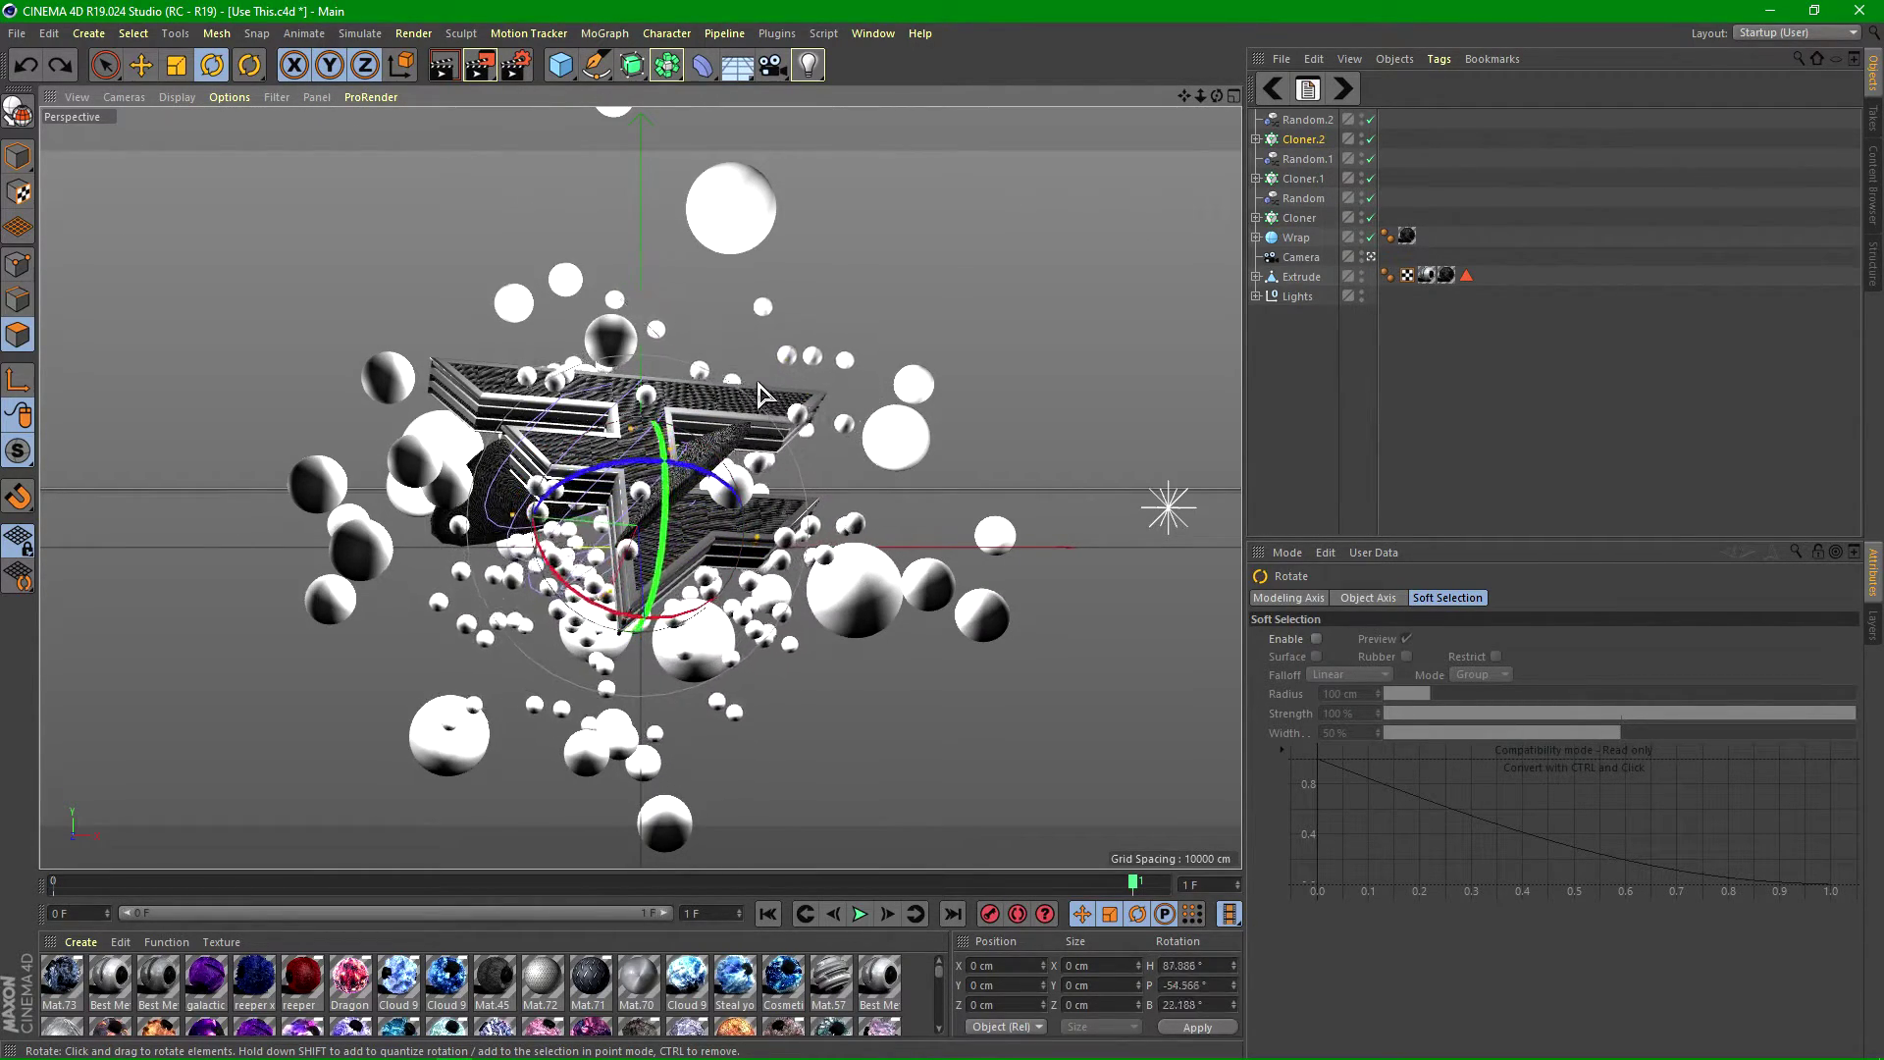
{"action": "left_click_drag", "start_coordinate": [714, 422], "coordinate": [583, 341]}
{"action": "left_click_drag", "start_coordinate": [643, 499], "coordinate": [718, 533]}
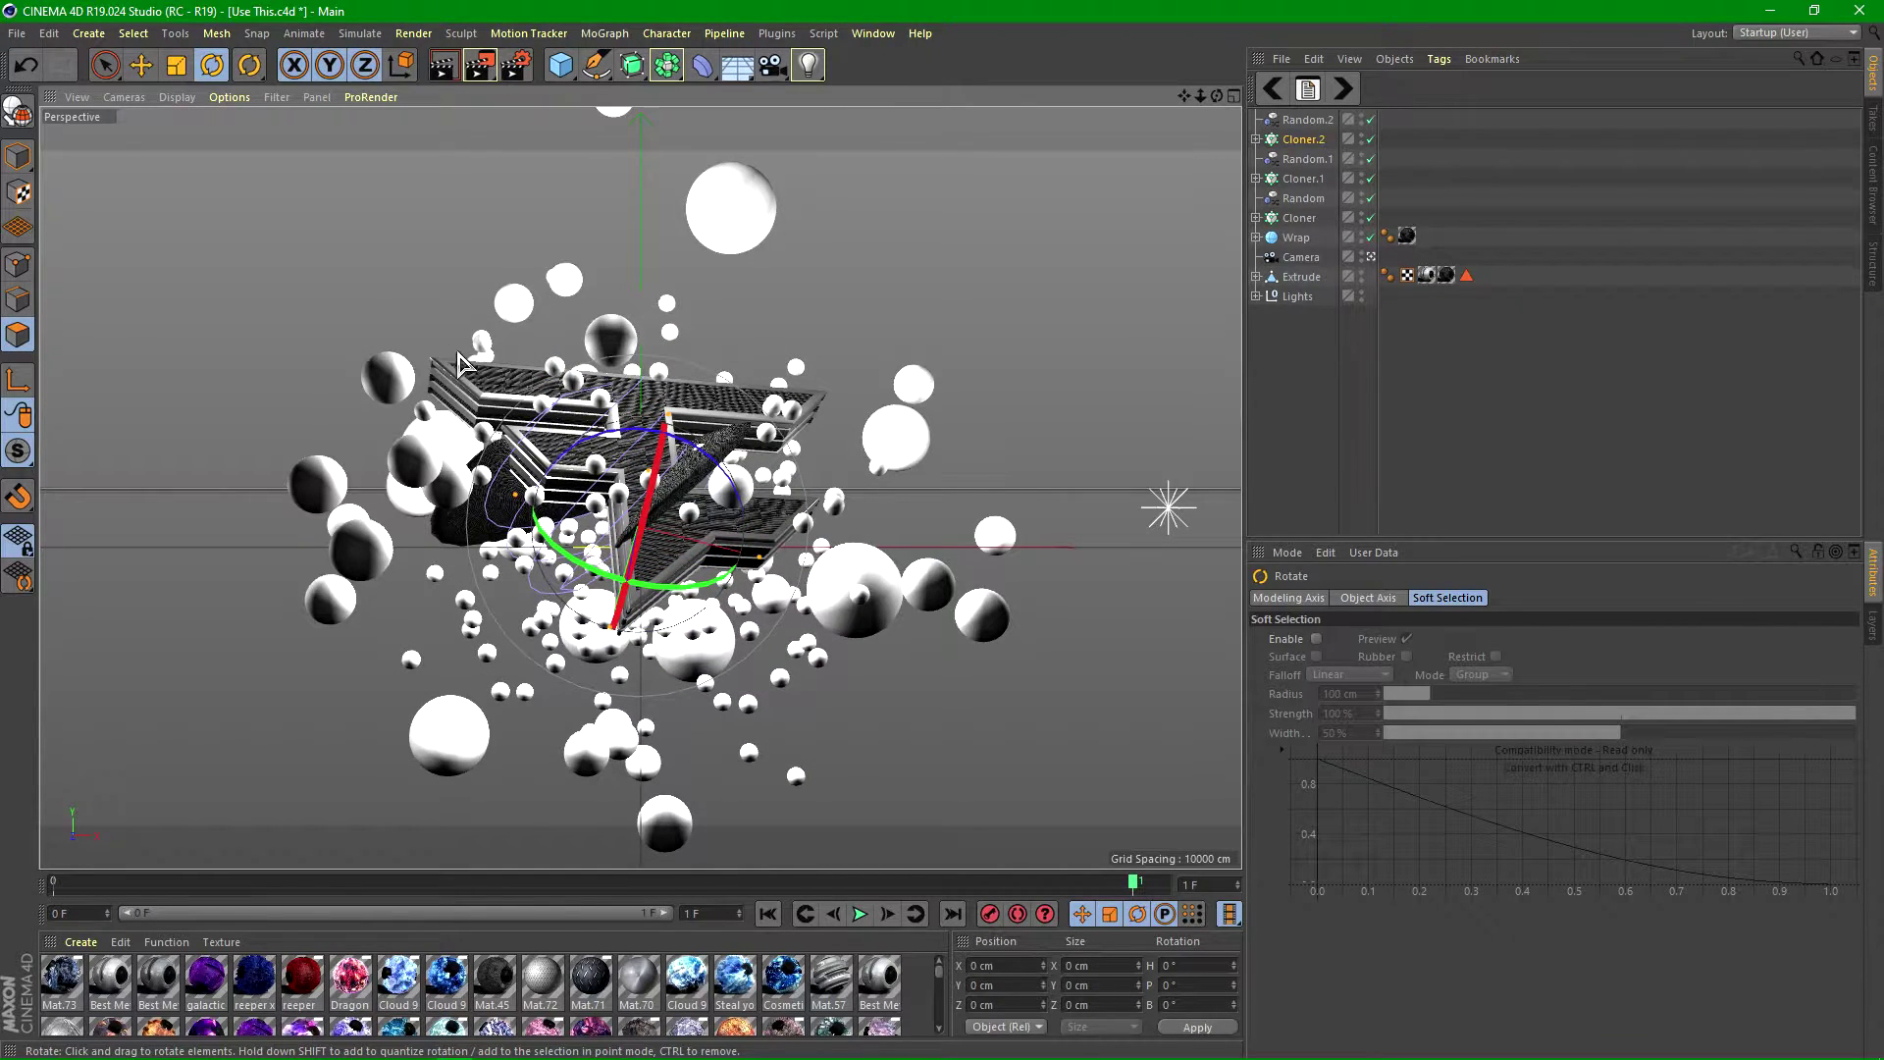
- Move Cloner.2 slightly to fine-tune the tiny spheres' placement around the logo
{"action": "key", "text": "e"}
{"action": "key", "text": "y"}
{"action": "key", "text": "z"}
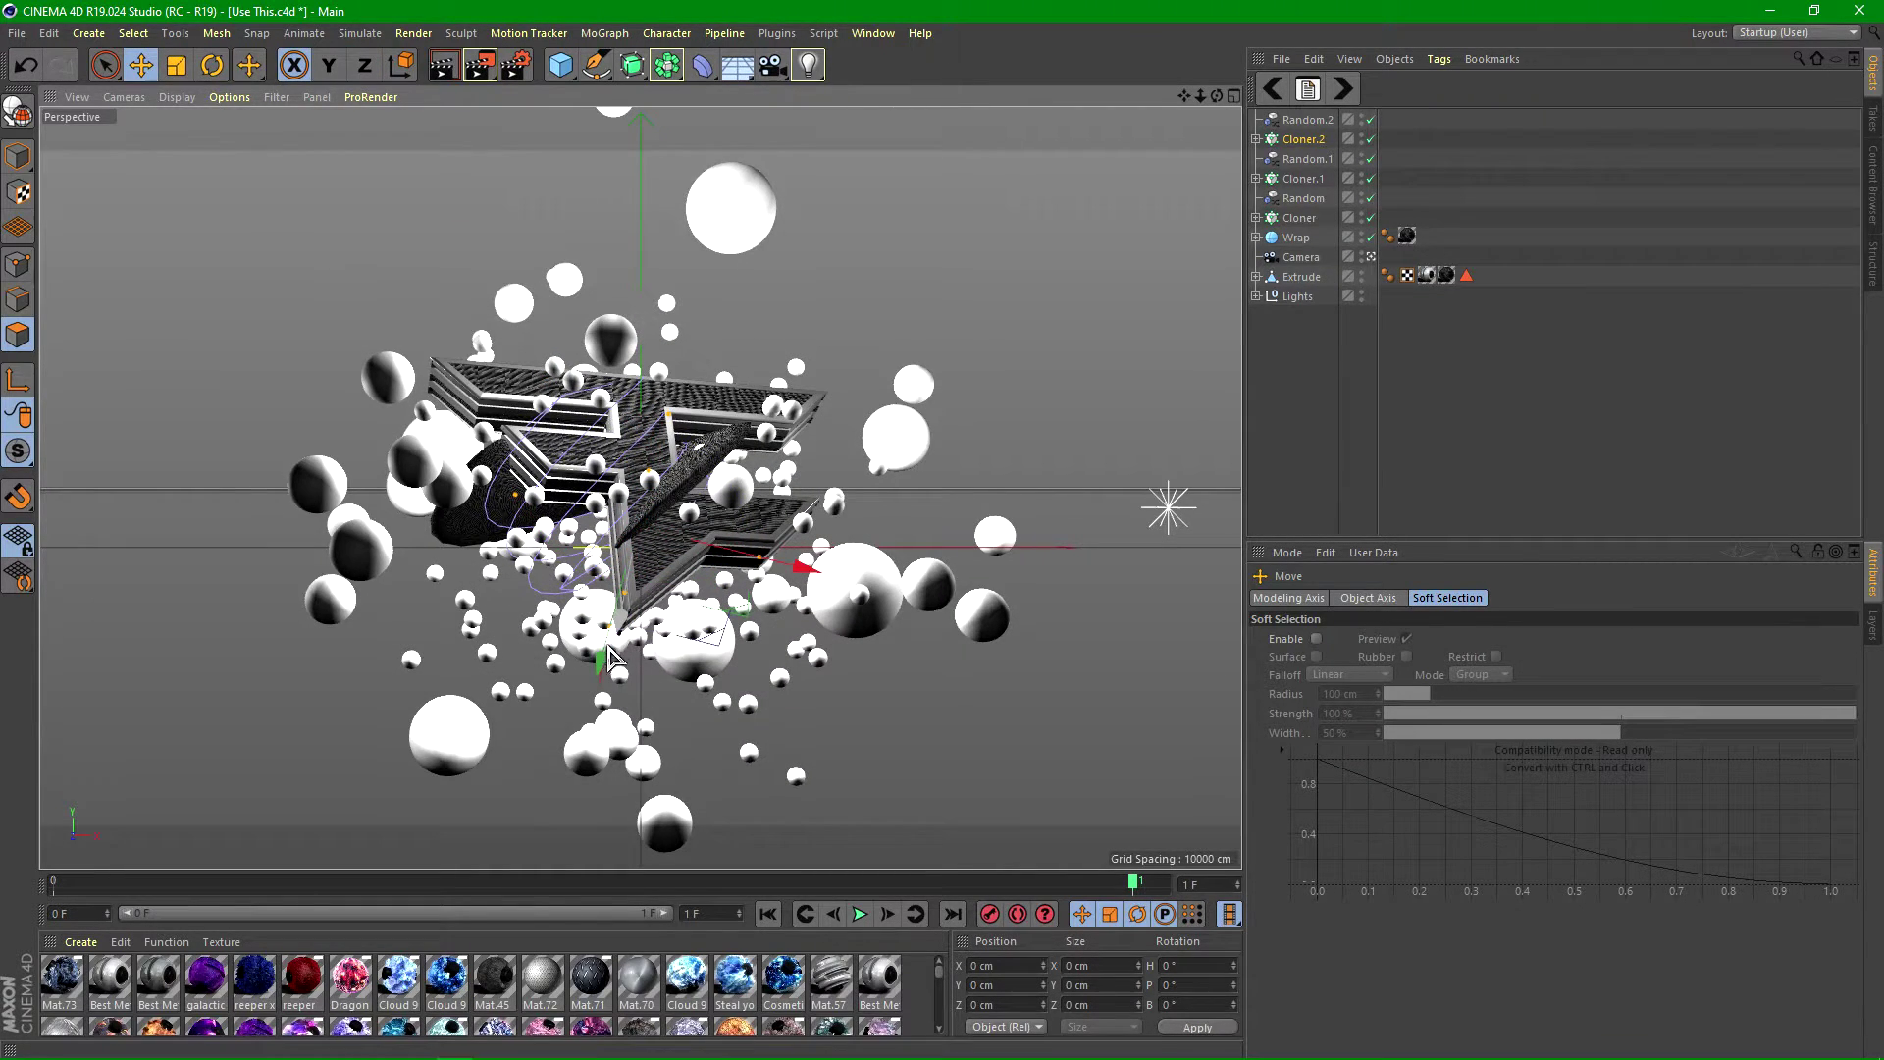
{"action": "left_click_drag", "start_coordinate": [603, 675], "coordinate": [797, 567]}
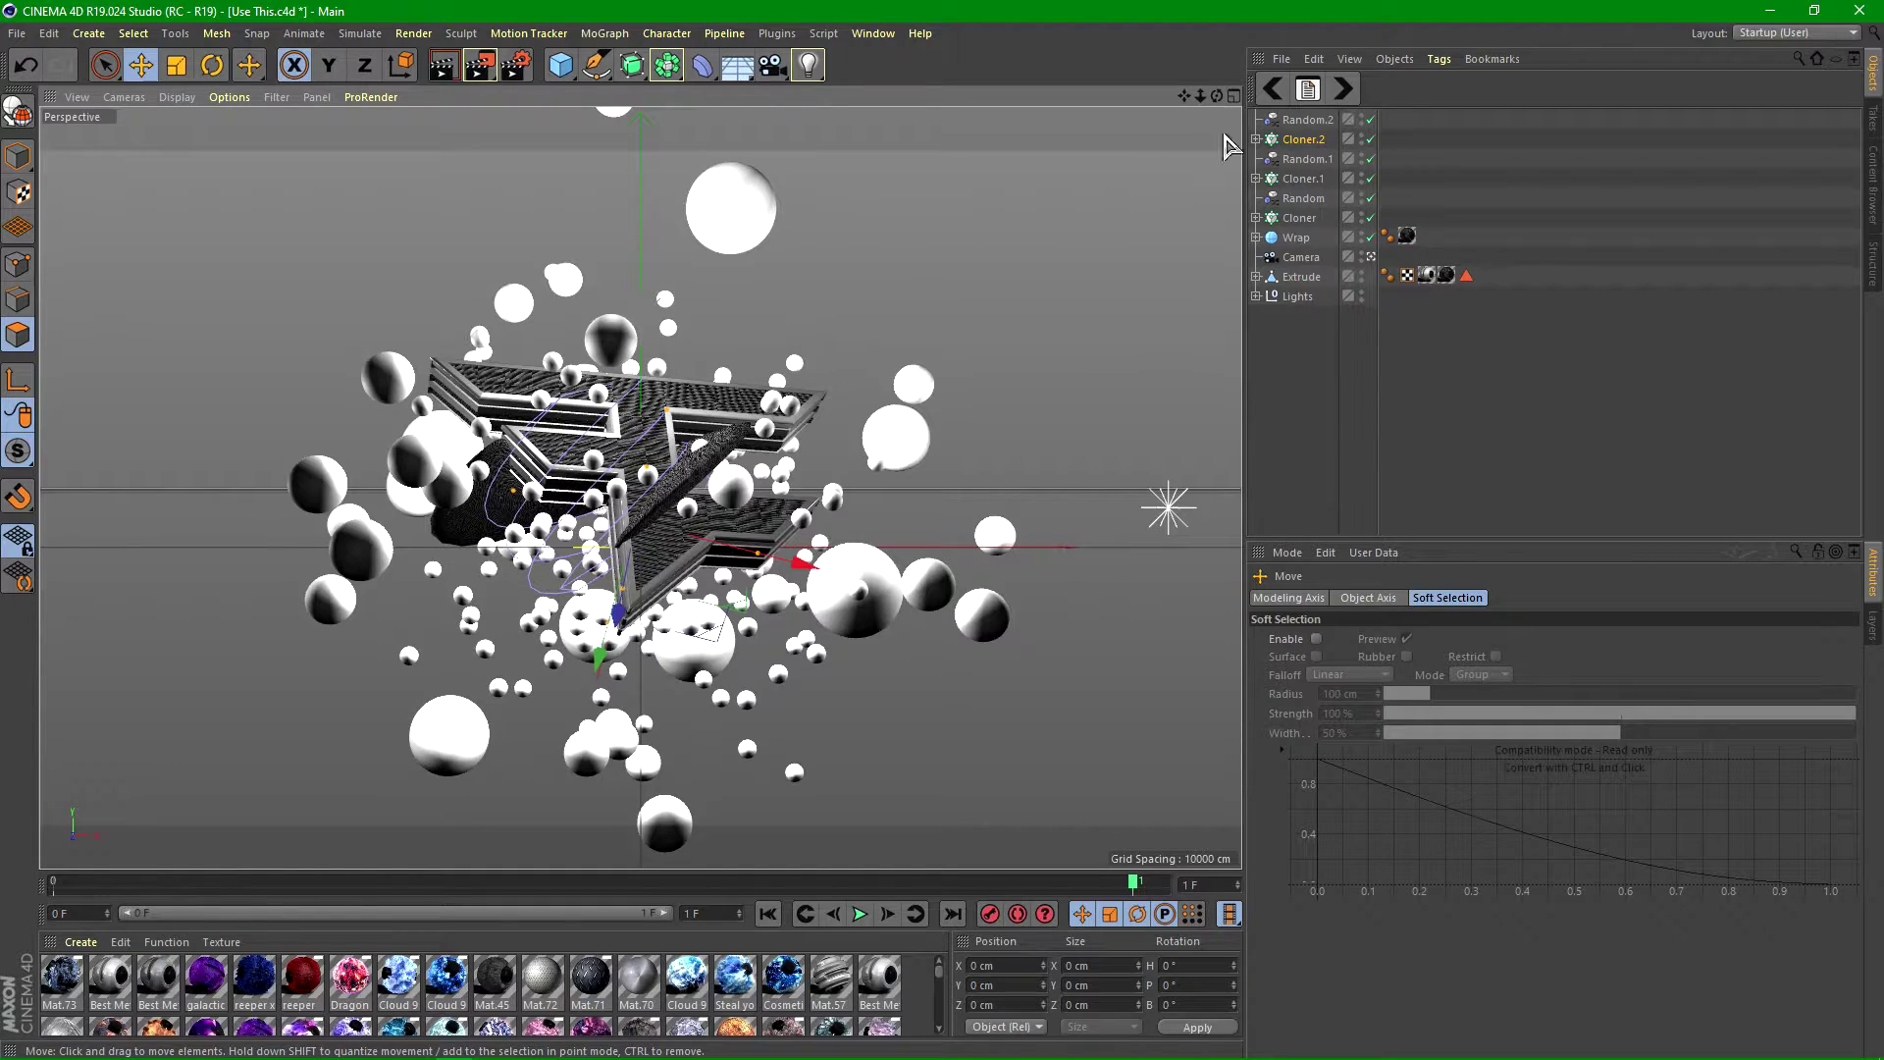
- Spread the tiny spheres farther by setting Random.2's position offsets to 87 cm in X and 70 cm in Y
{"action": "left_click", "coordinate": [1300, 119]}
{"action": "left_click_drag", "start_coordinate": [1387, 696], "coordinate": [1383, 704]}
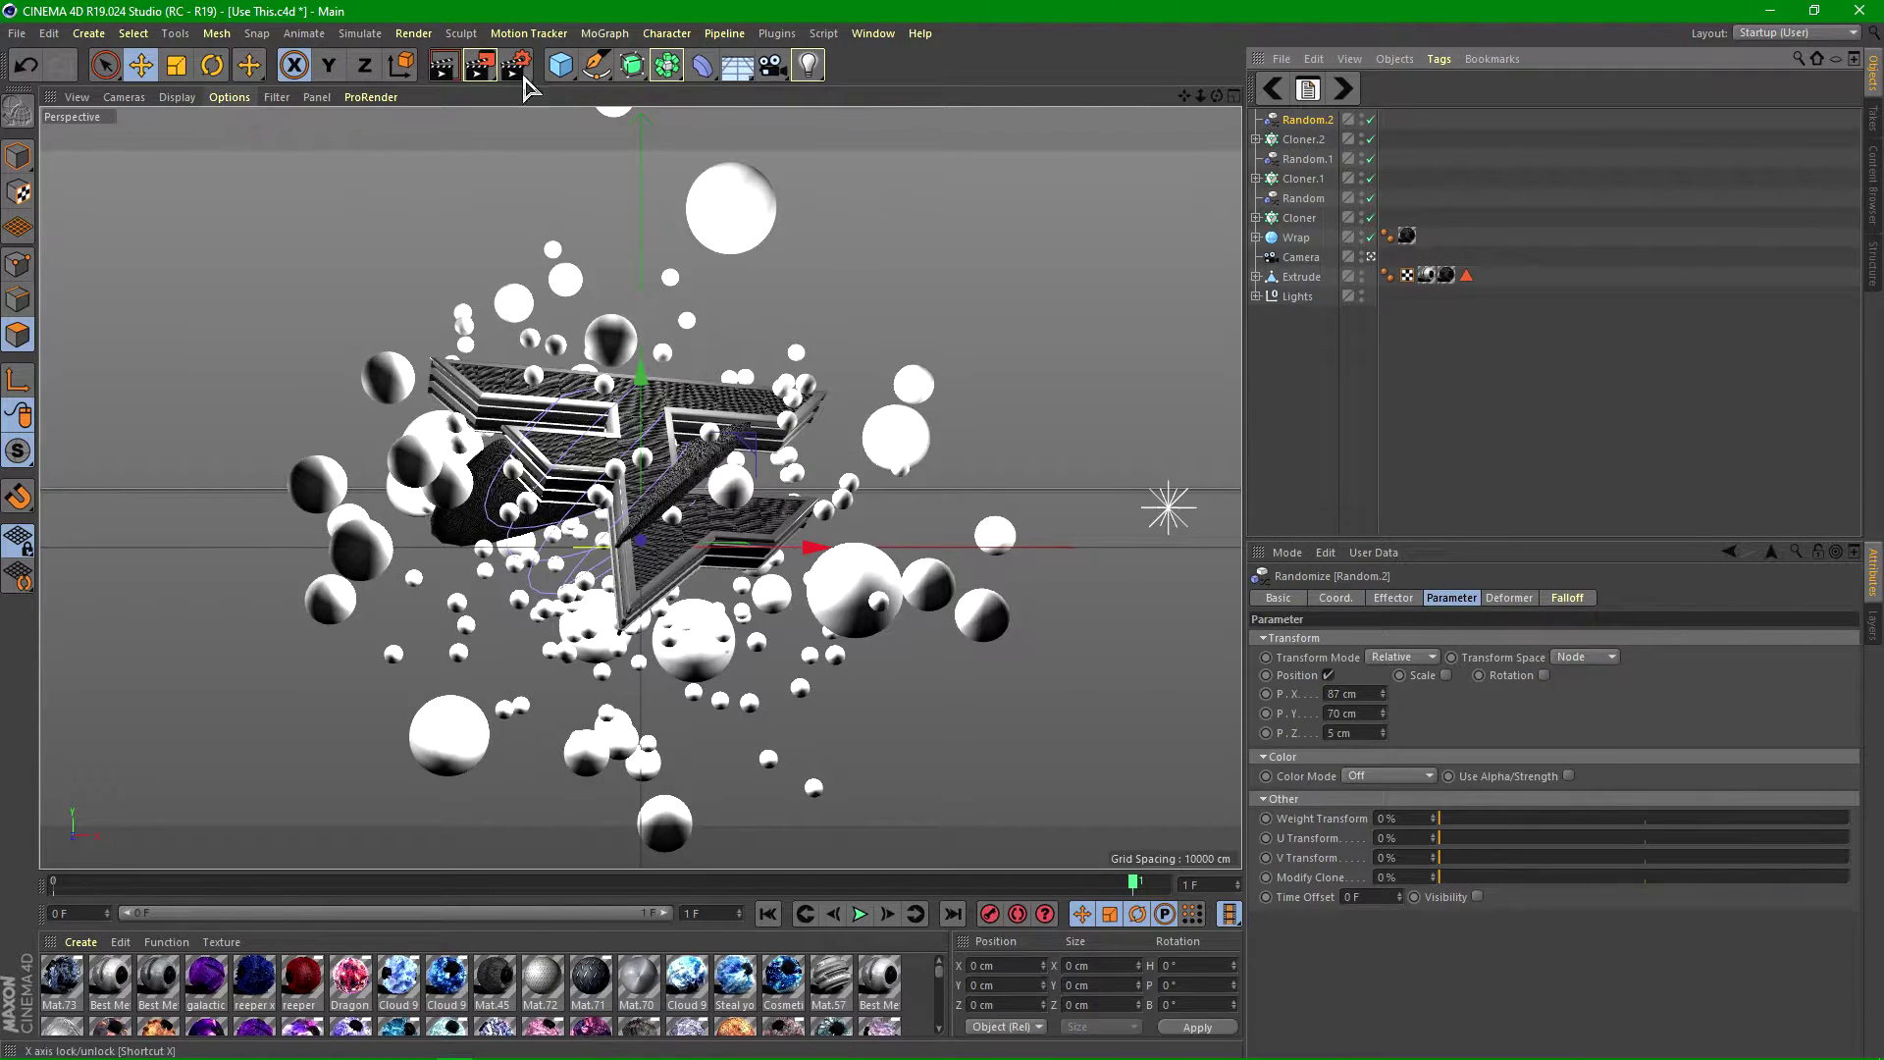
- Rotate Cloner.2 about several axes to rearrange the tiny spheres, and shift it slightly upward along its Y axis
{"action": "left_click", "coordinate": [1304, 140]}
{"action": "left_click", "coordinate": [212, 67]}
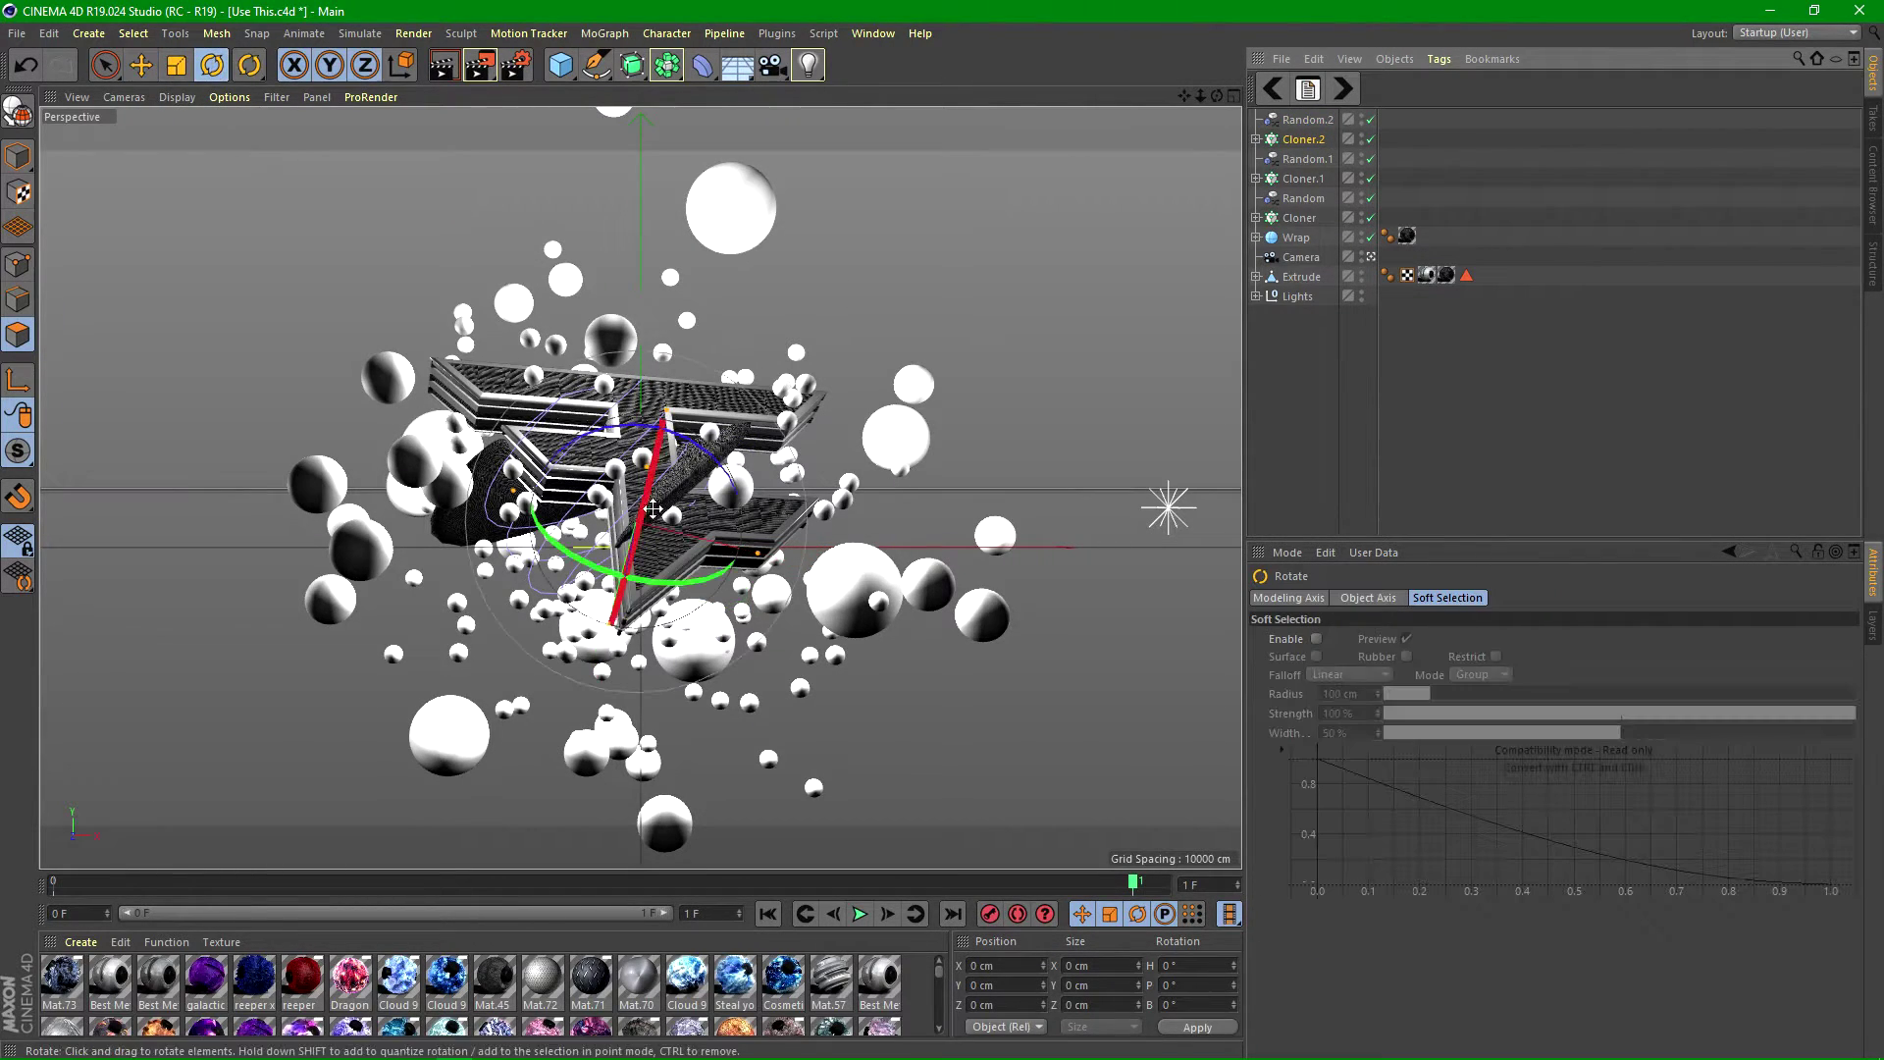
{"action": "left_click_drag", "start_coordinate": [682, 539], "coordinate": [797, 464]}
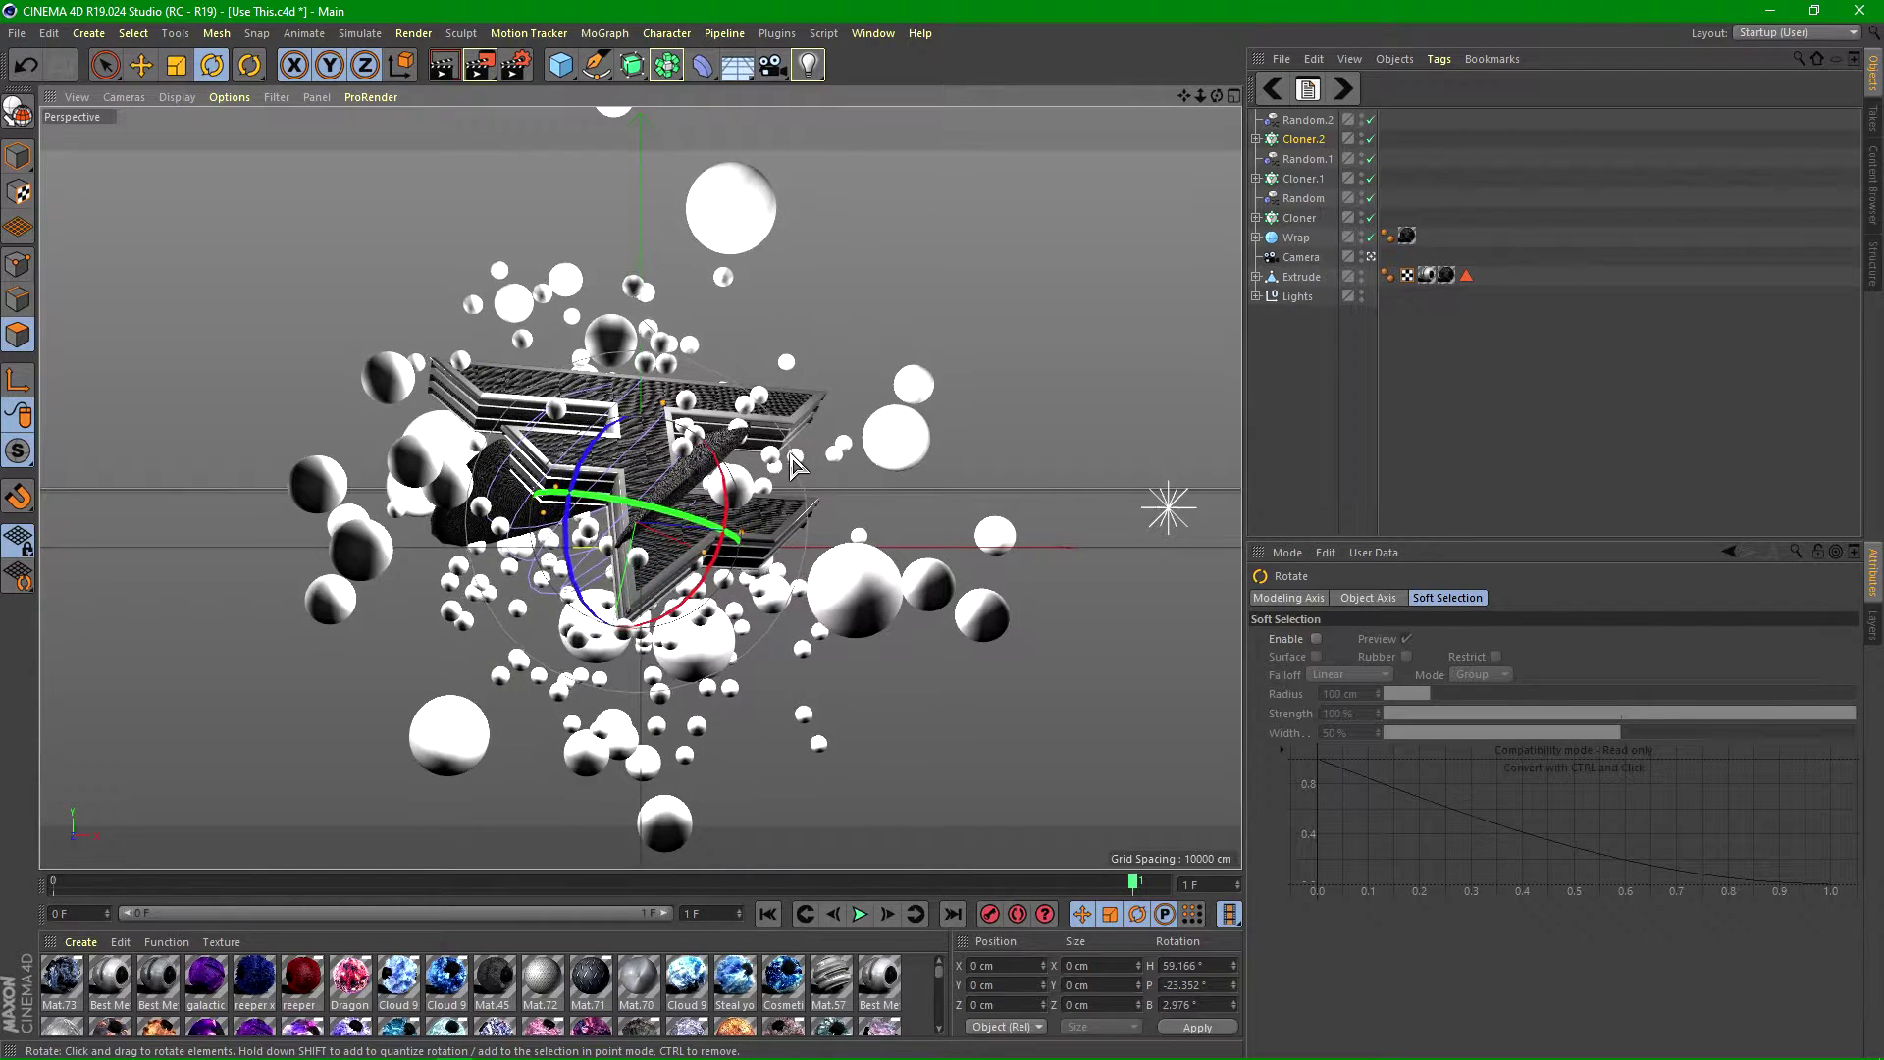
{"action": "key", "text": "ctrl+z"}
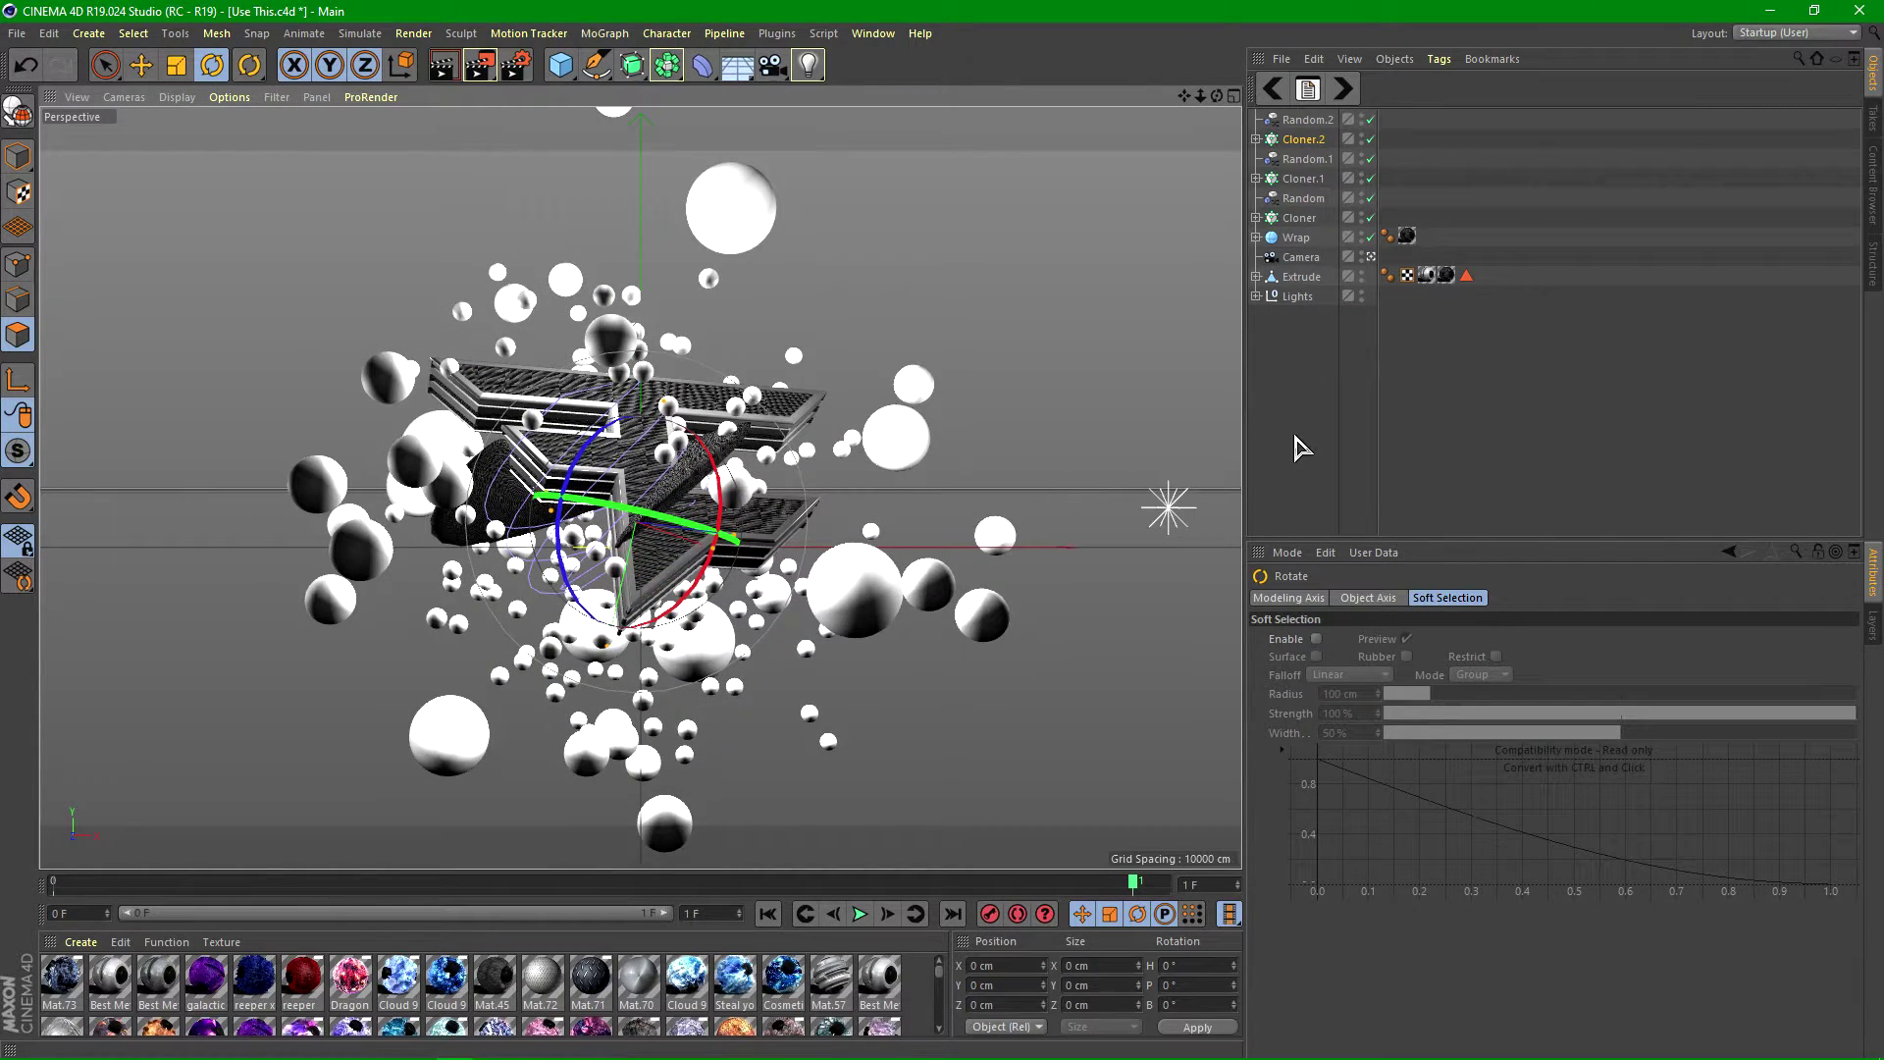
{"action": "left_click", "coordinate": [1301, 448]}
{"action": "left_click", "coordinate": [1303, 140]}
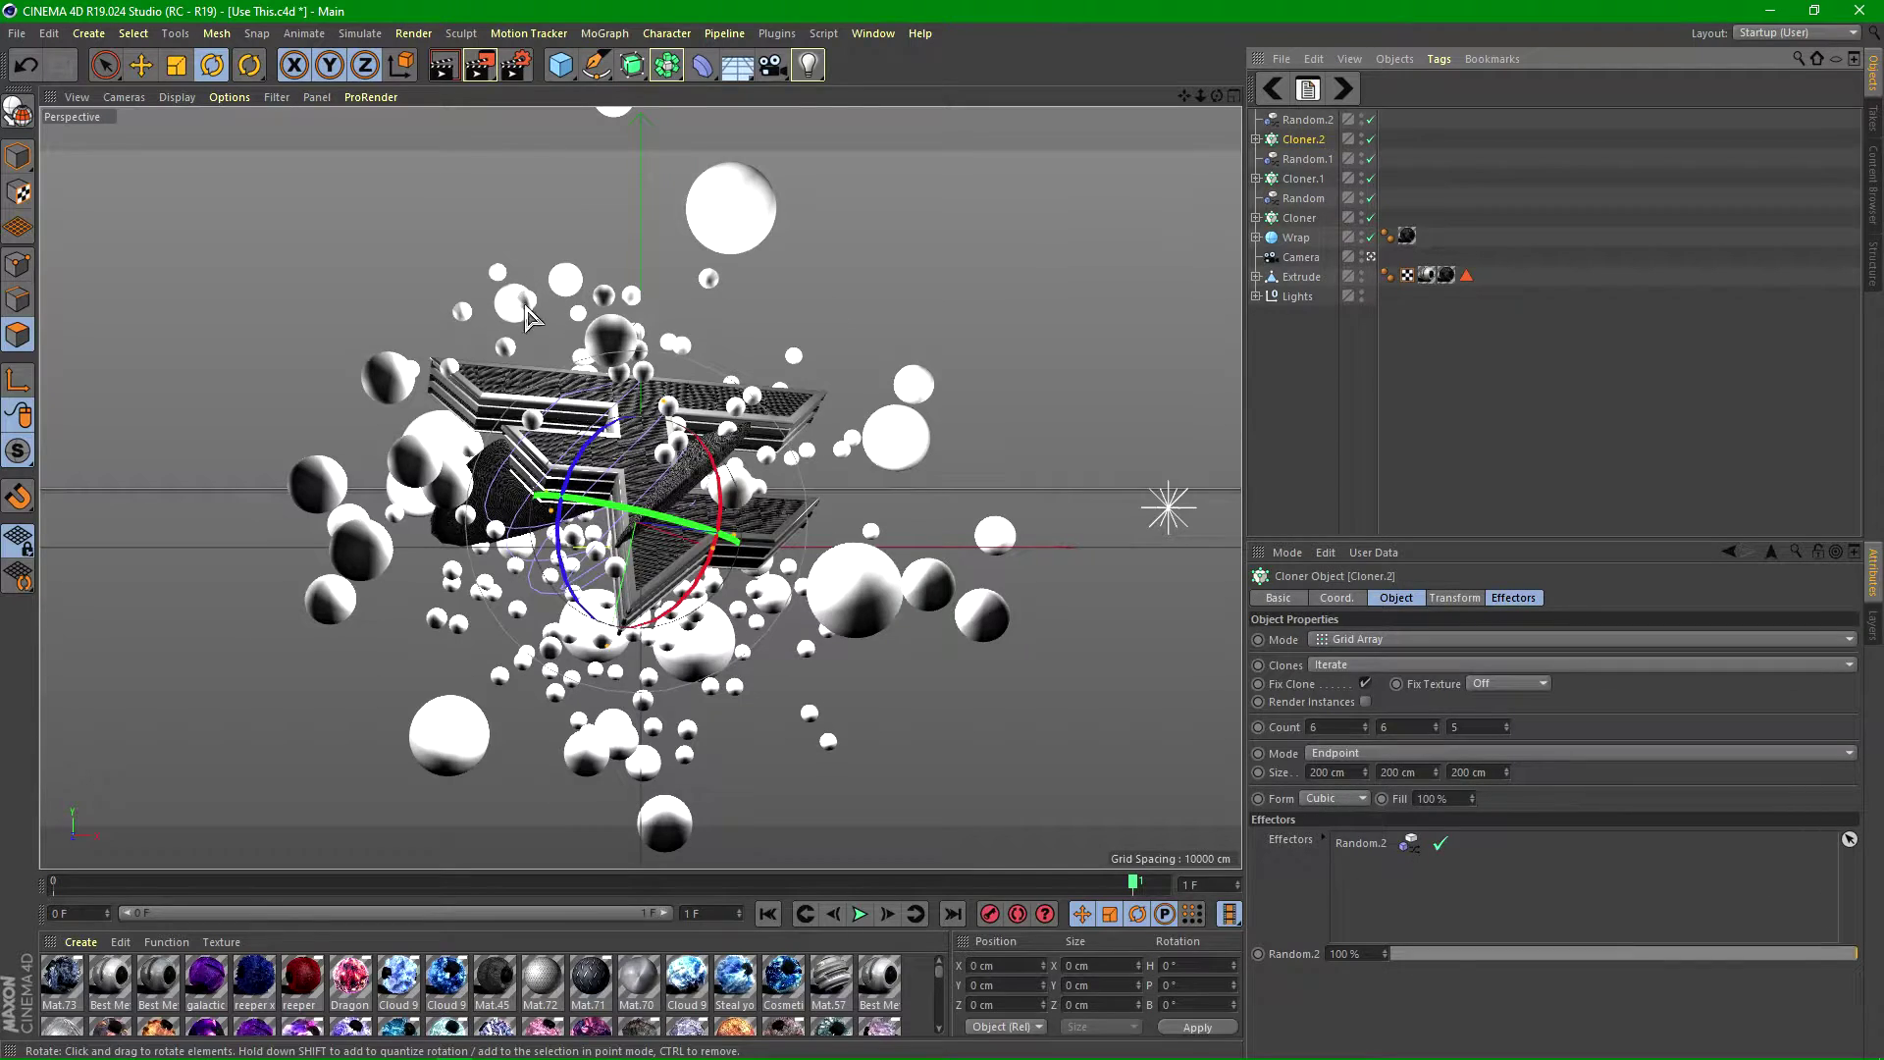
{"action": "left_click", "coordinate": [141, 65]}
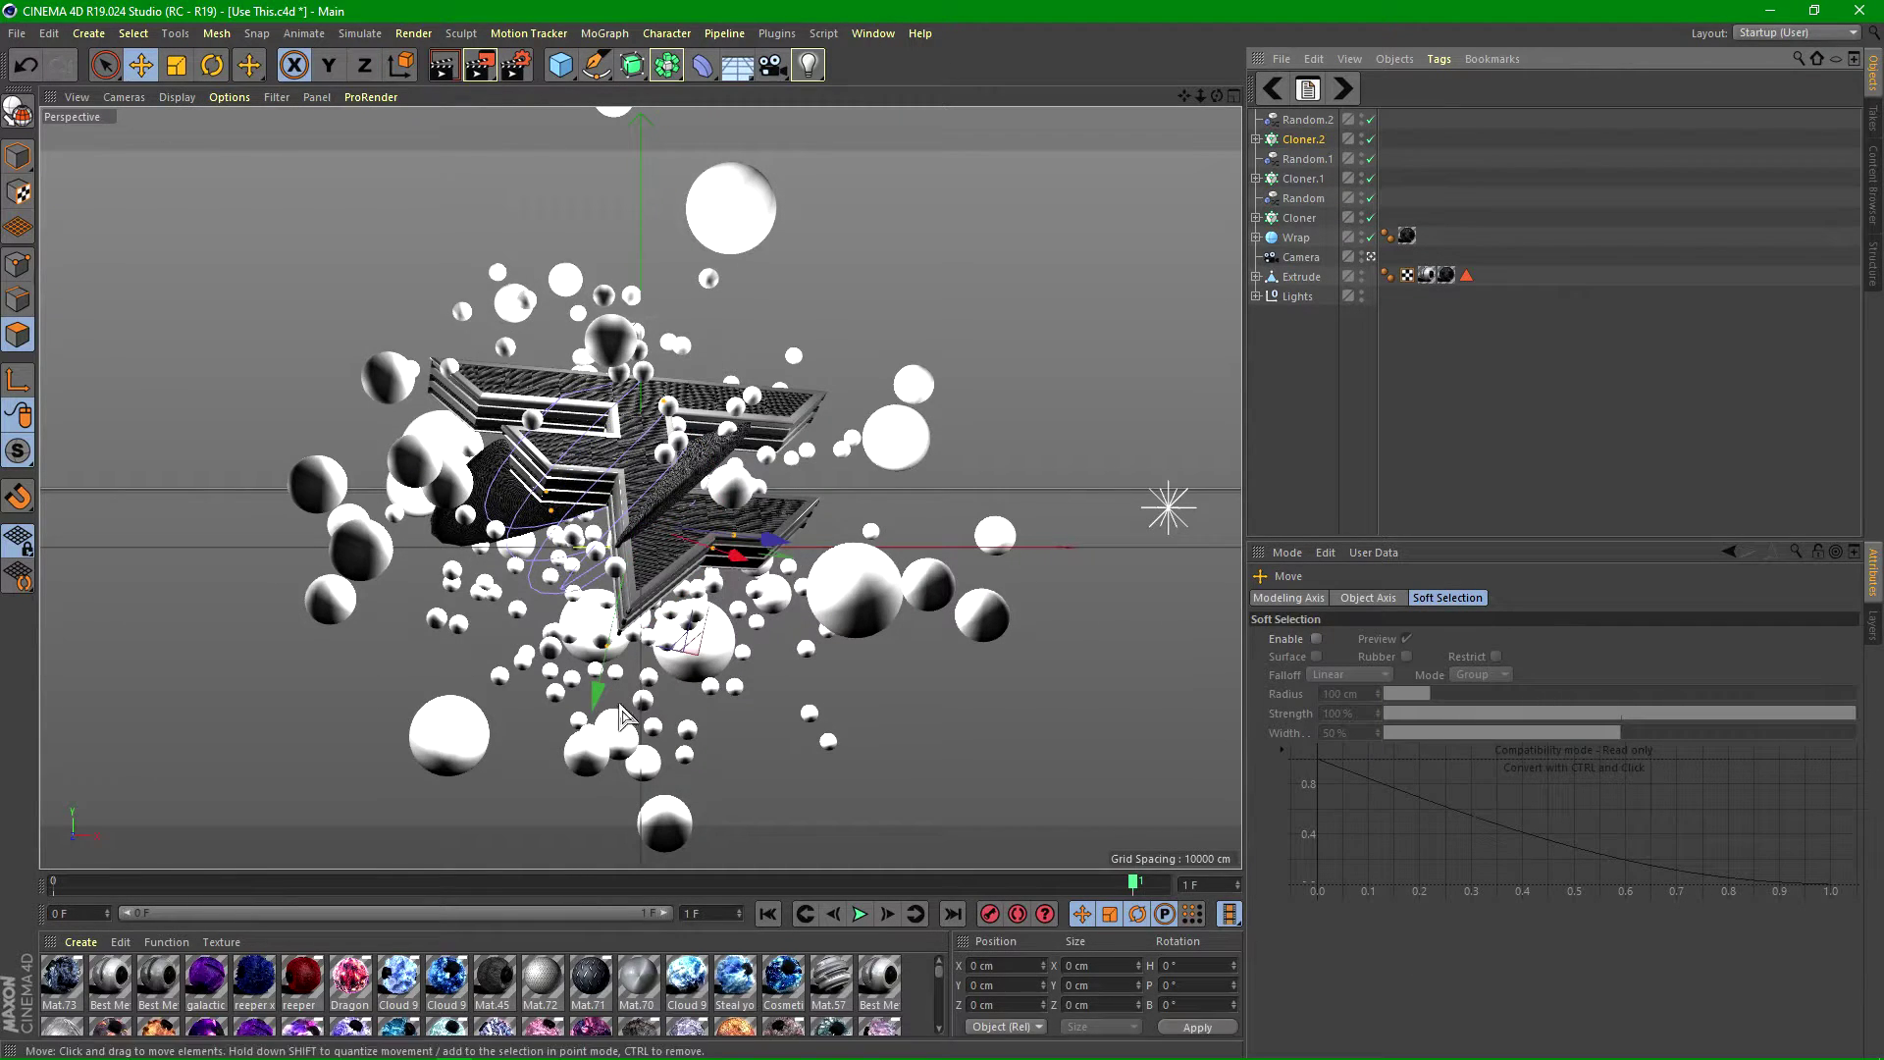
{"action": "left_click_drag", "start_coordinate": [593, 695], "coordinate": [596, 684]}
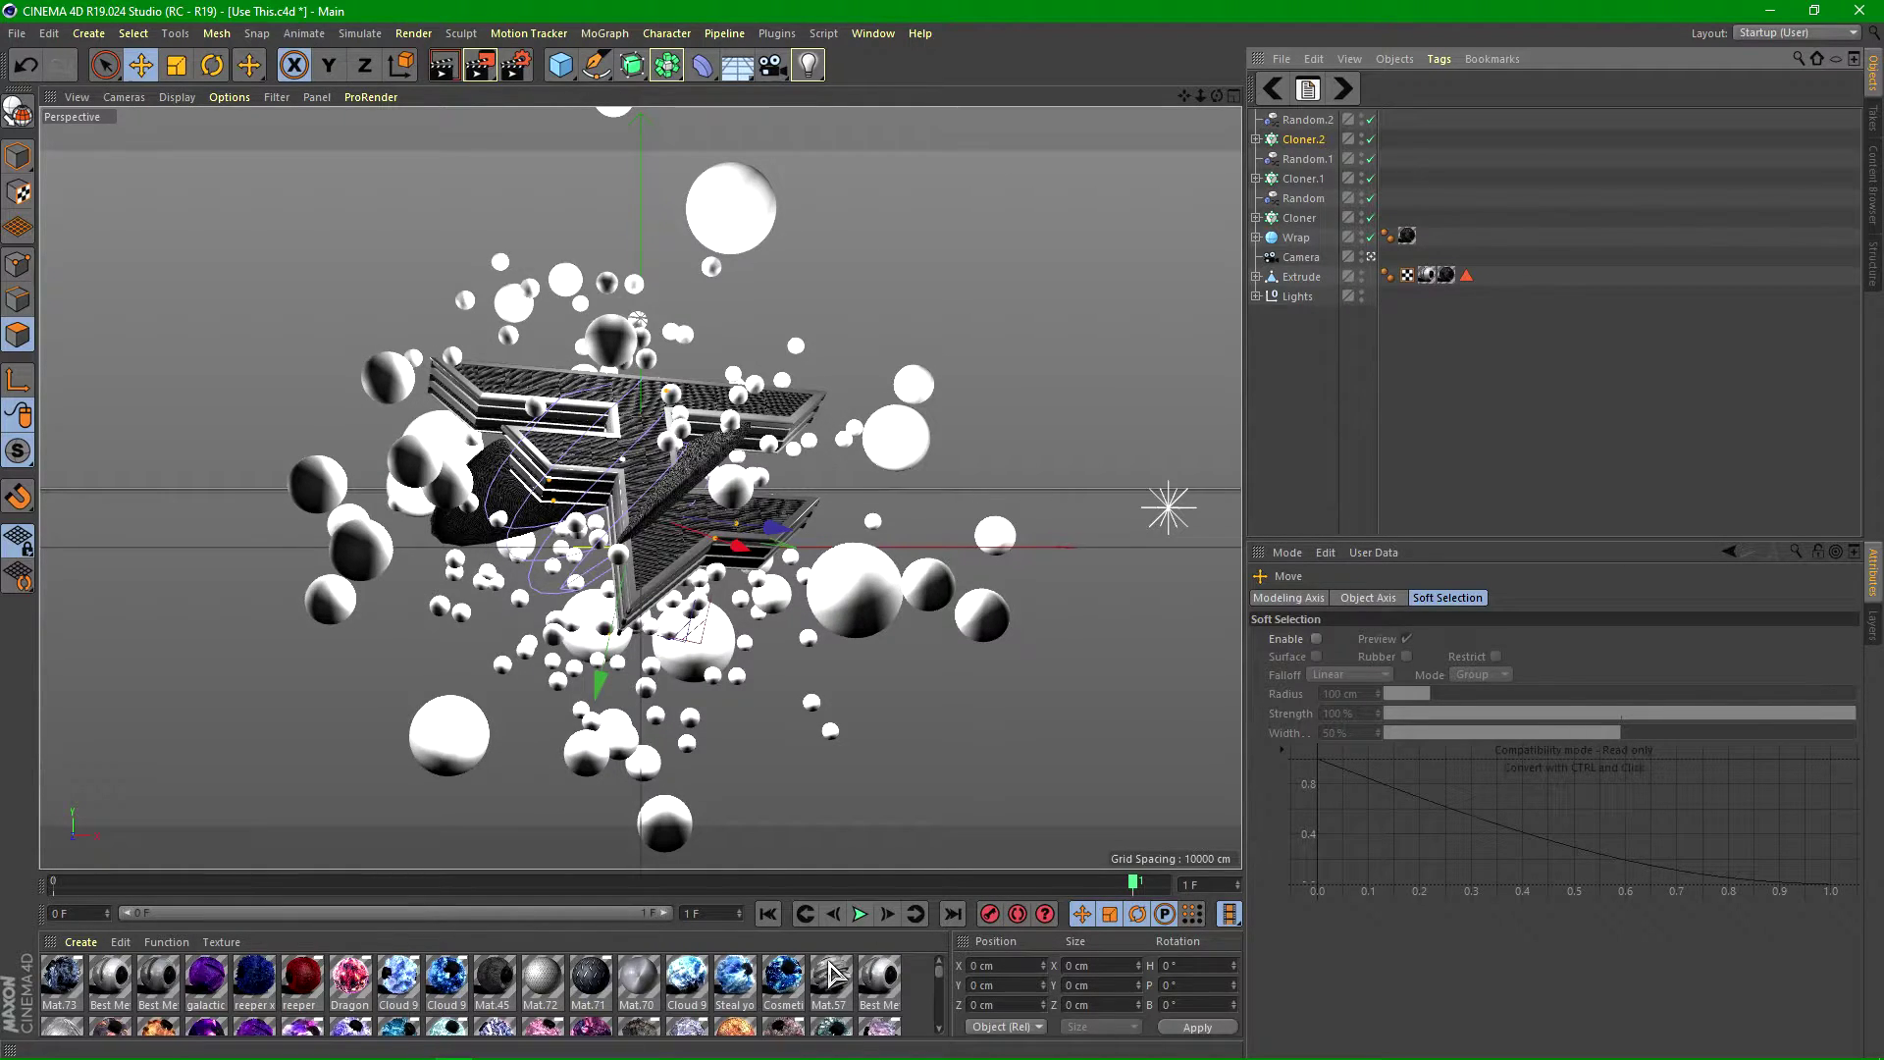
- Apply the Cloud 9 material to Cloner.2 with Cubic projection and seamless tiling
{"action": "left_click_drag", "start_coordinate": [811, 873], "coordinate": [812, 643]}
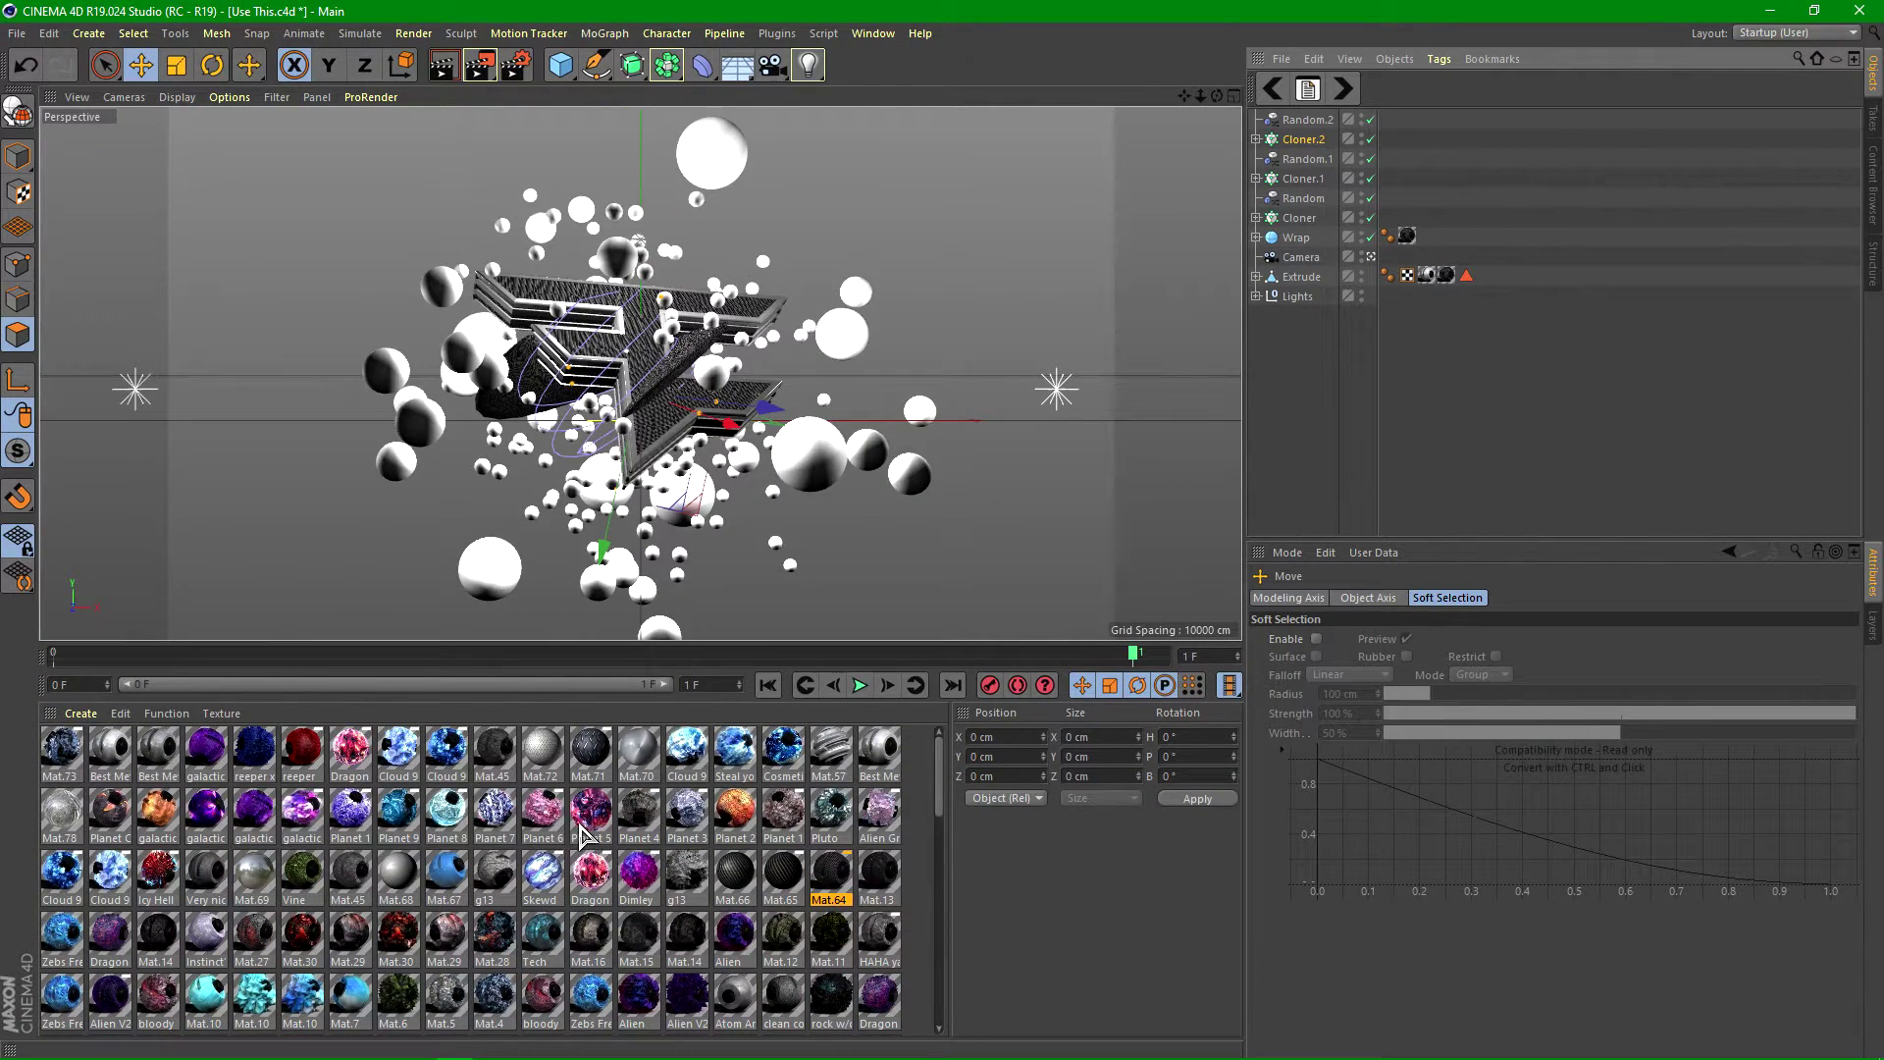
{"action": "left_click", "coordinate": [125, 878]}
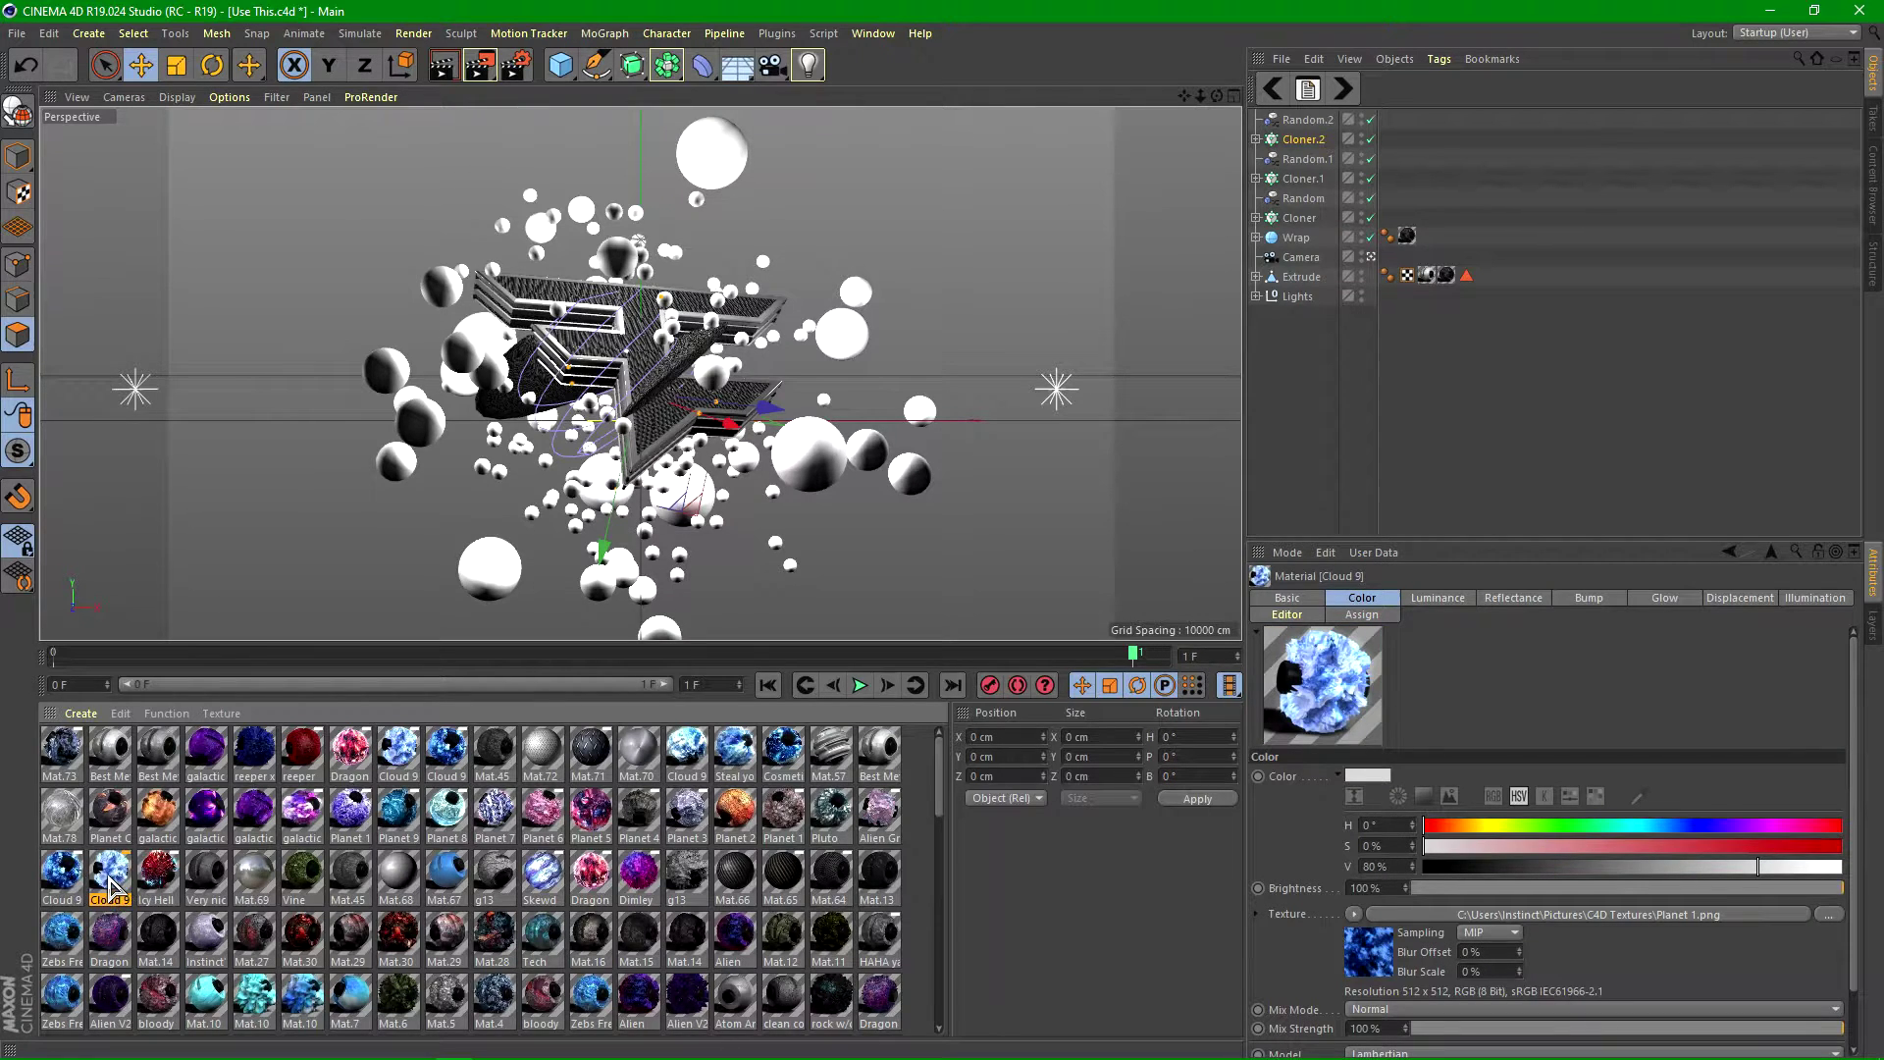
{"action": "left_click_drag", "start_coordinate": [1074, 538], "coordinate": [1318, 145]}
{"action": "left_click_drag", "start_coordinate": [1312, 147], "coordinate": [1394, 144]}
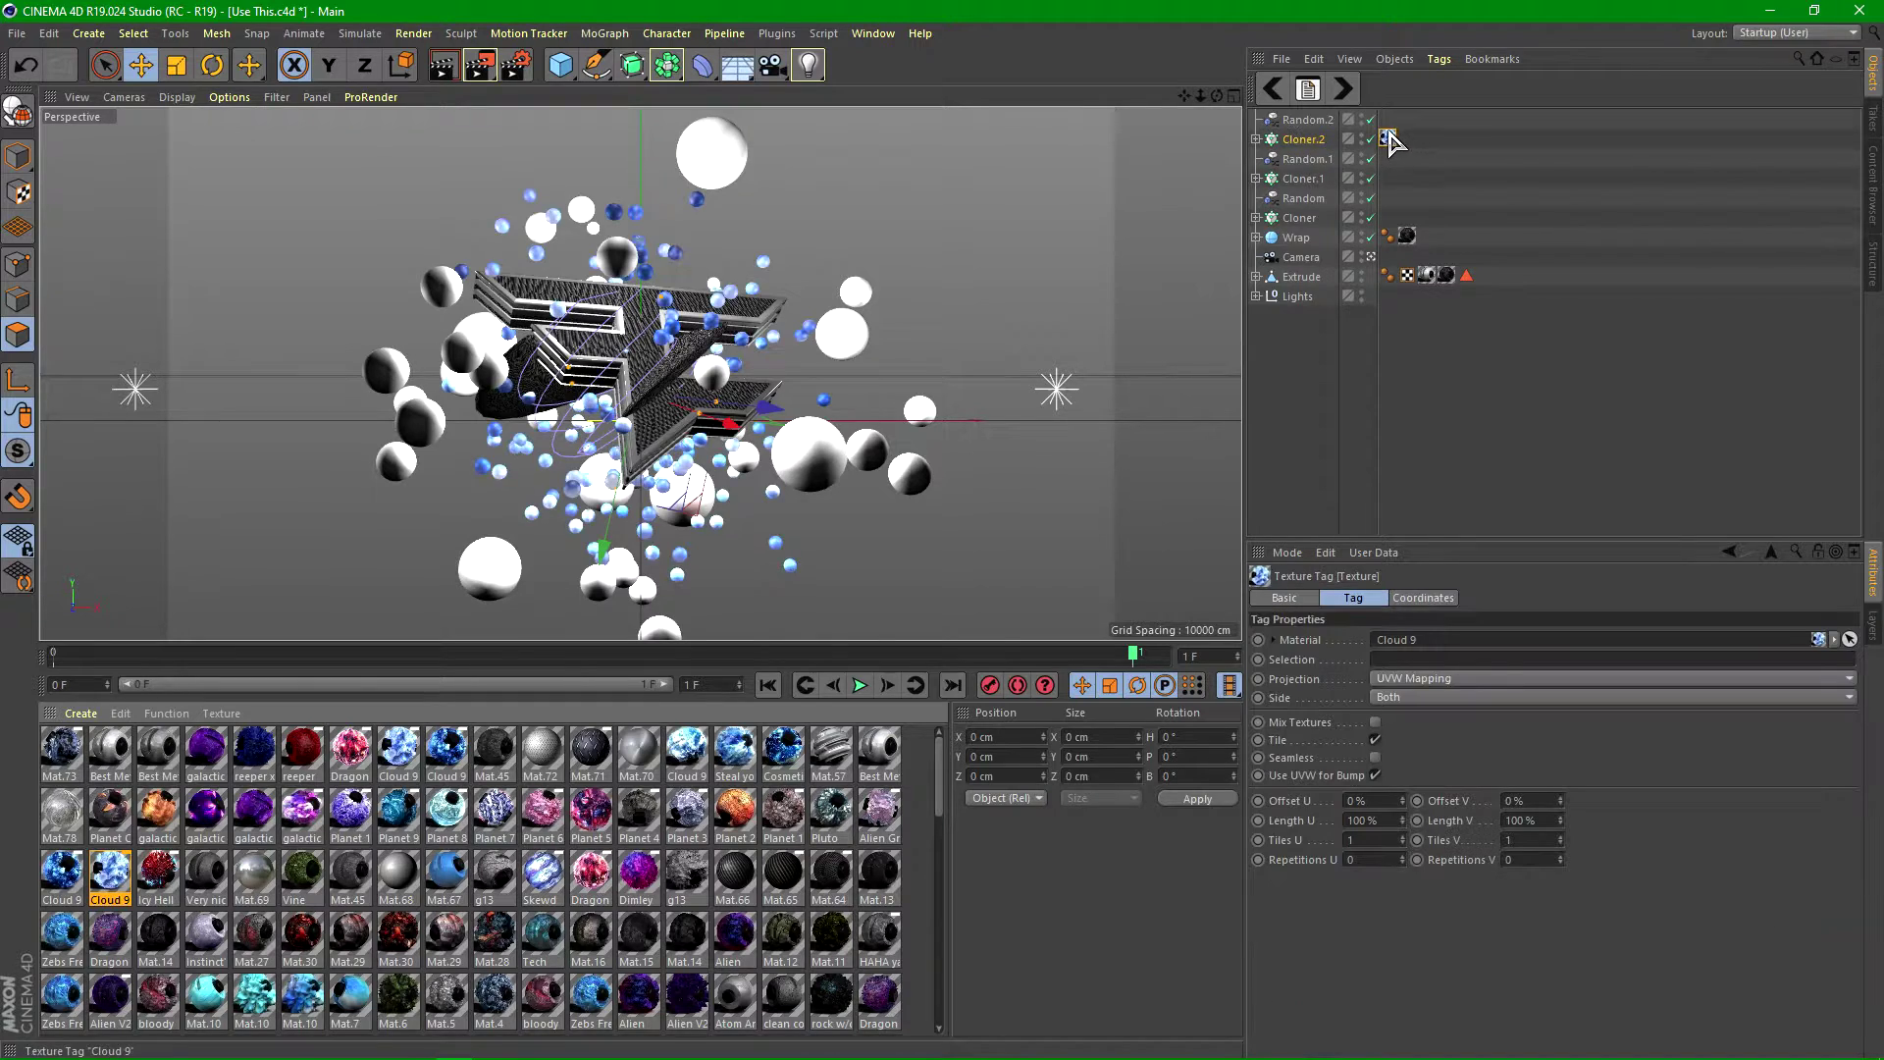
{"action": "left_click", "coordinate": [1417, 679]}
{"action": "left_click", "coordinate": [1411, 761]}
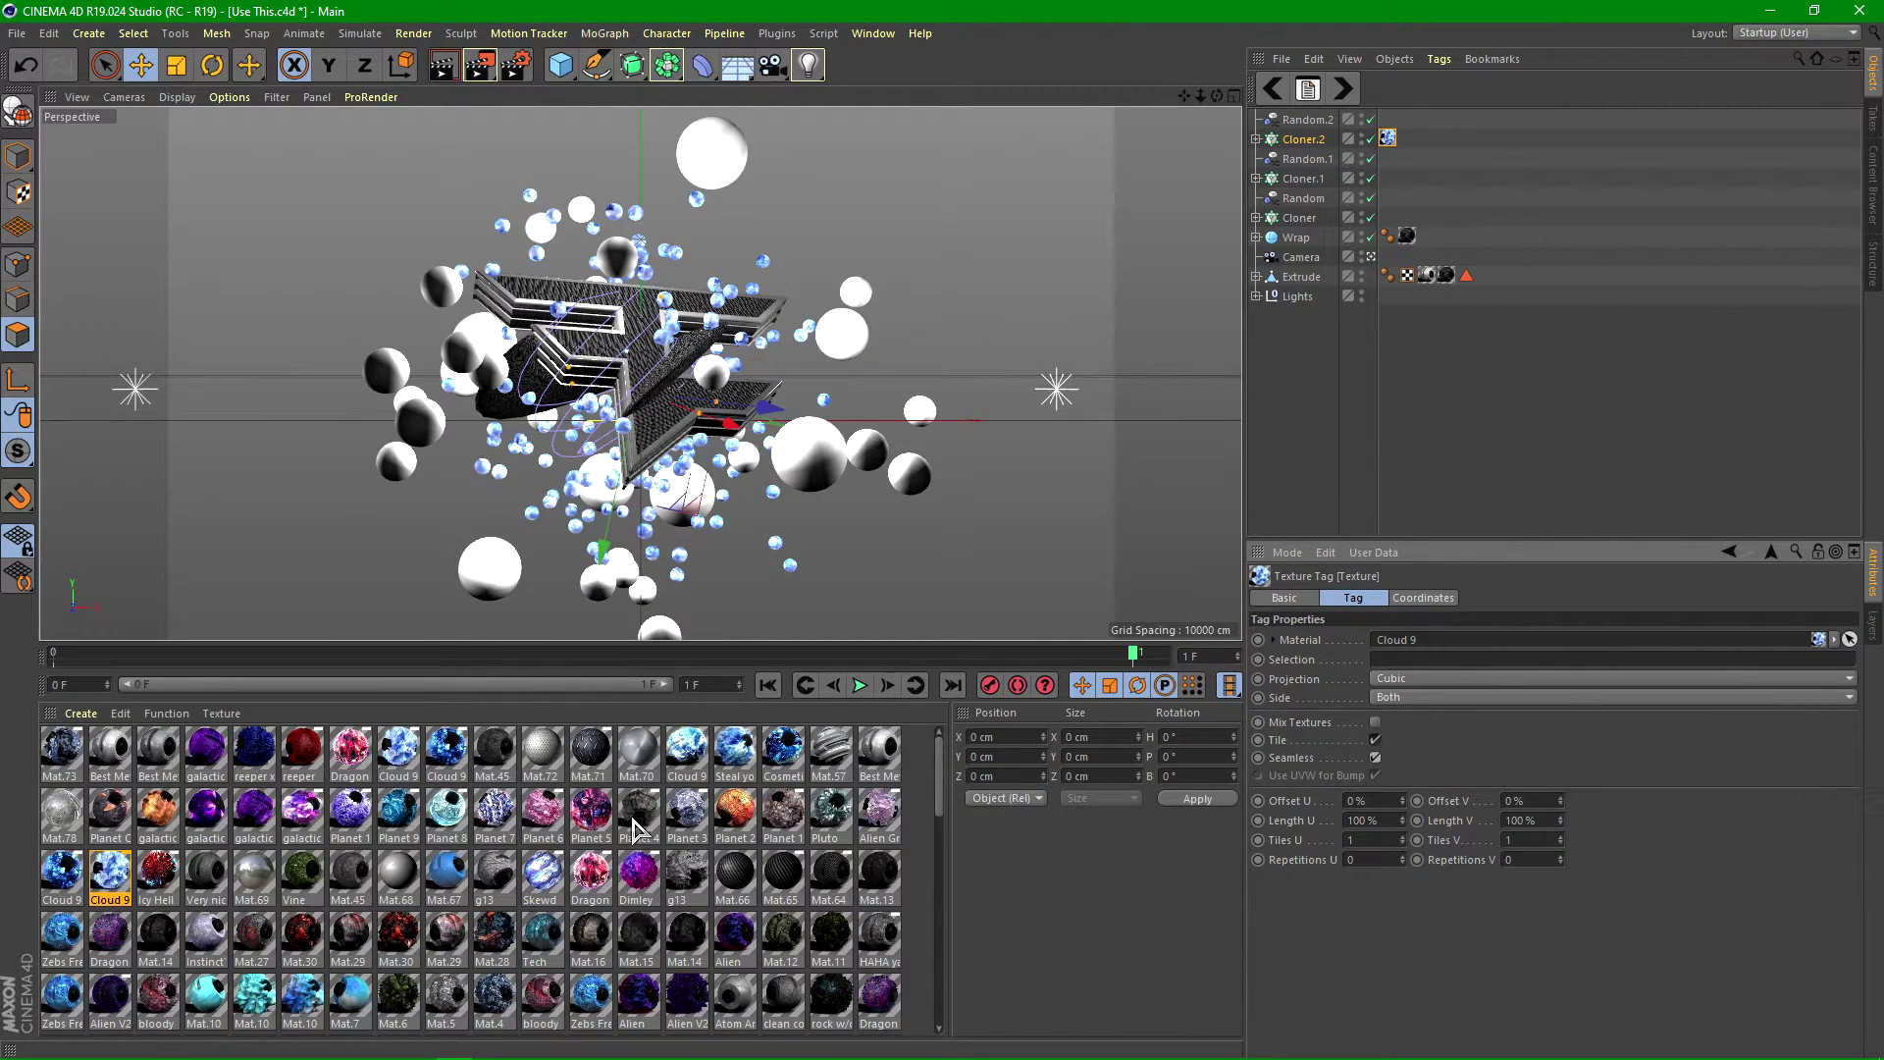
- Turn off the Cloud 9 material's Displacement channel as a comparison and turn it back on
{"action": "double_click", "coordinate": [122, 869]}
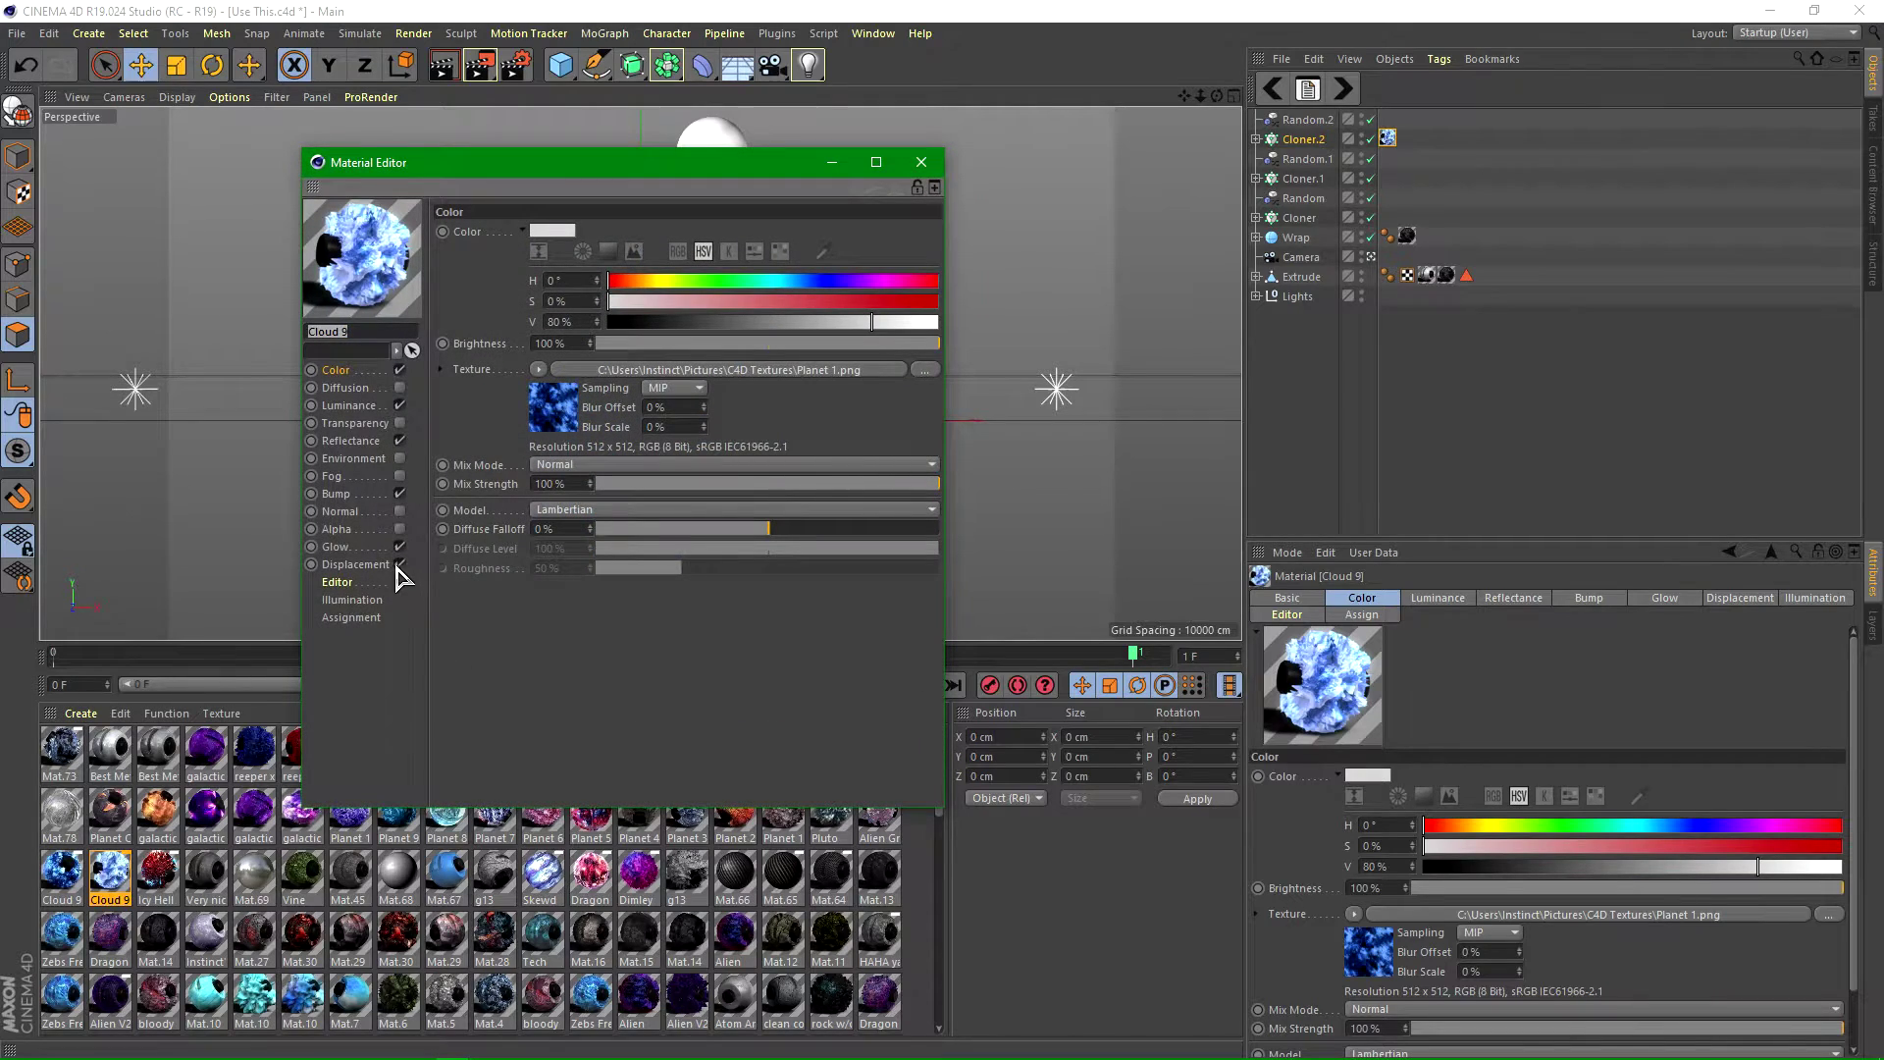
{"action": "left_click", "coordinate": [921, 162]}
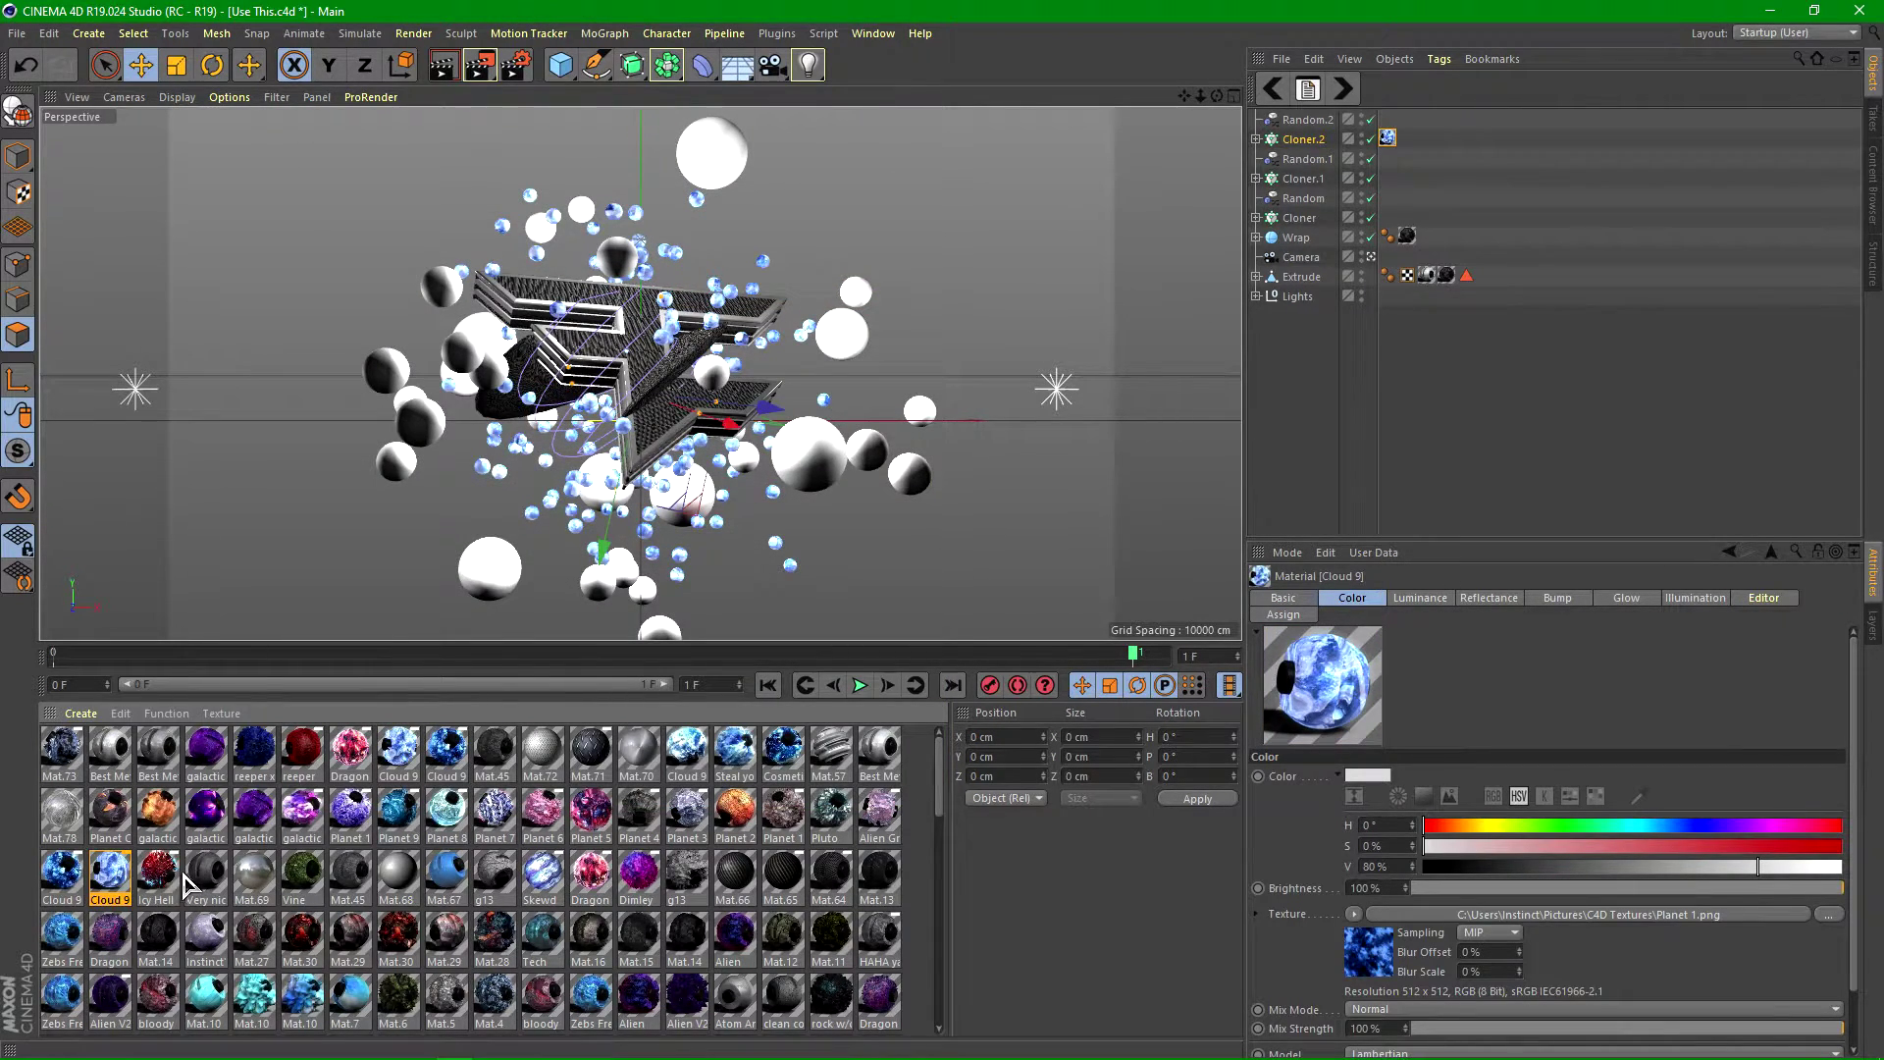
{"action": "double_click", "coordinate": [123, 869]}
{"action": "left_click", "coordinate": [392, 534]}
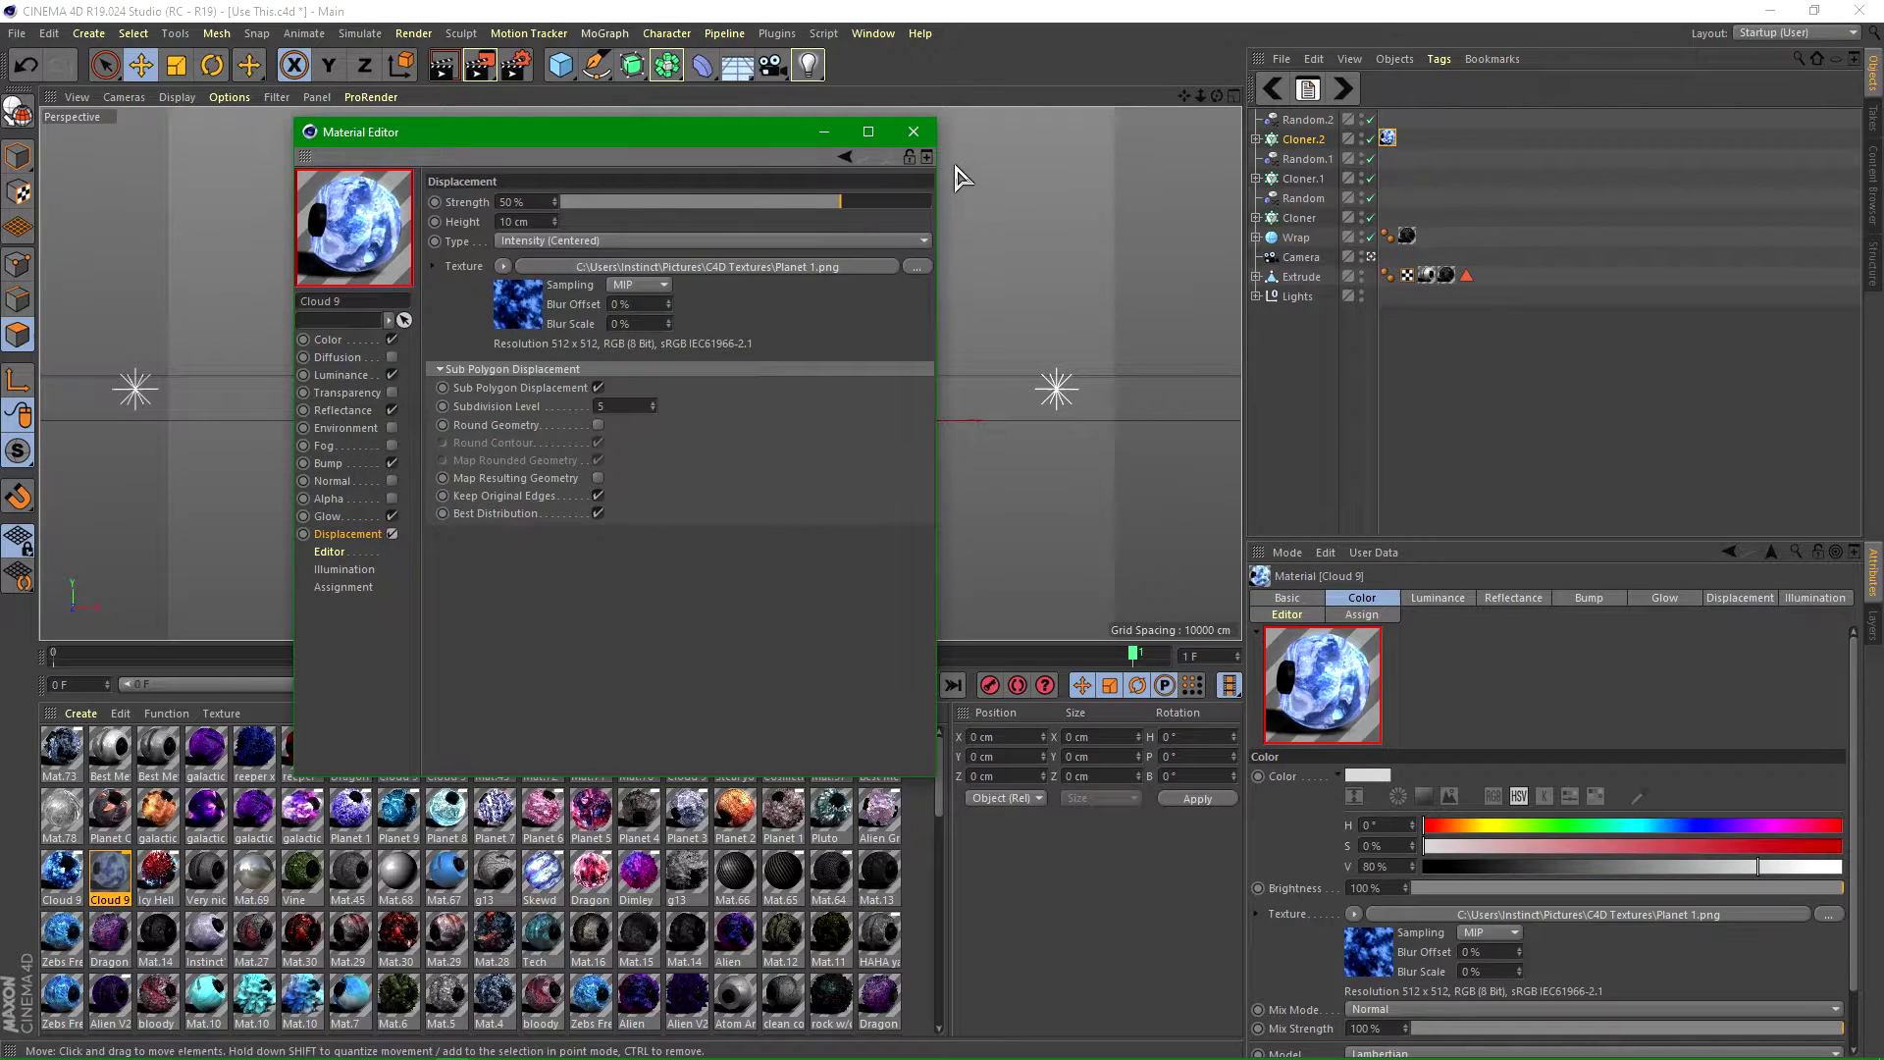
{"action": "left_click", "coordinate": [913, 134]}
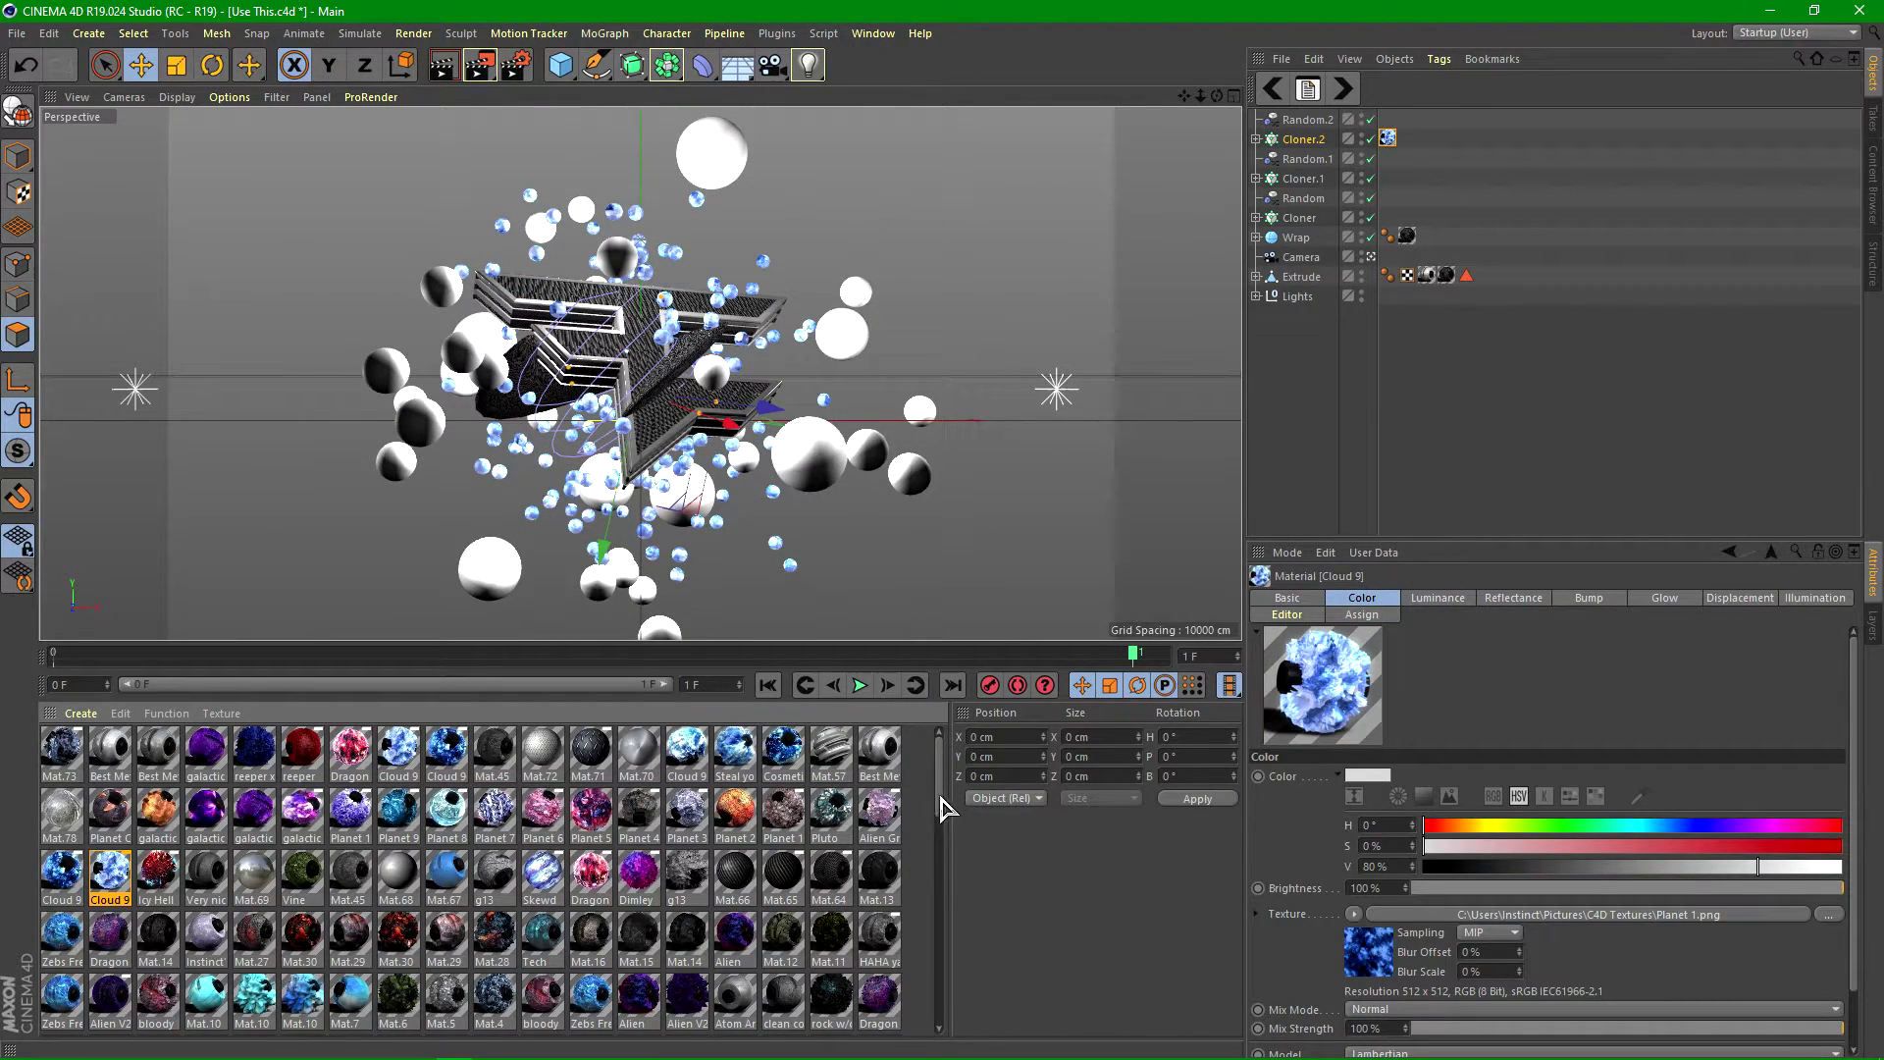
- Apply the Best Metal material to Cloner.1 with Cubic projection and seamless tiling
{"action": "left_click", "coordinate": [897, 763]}
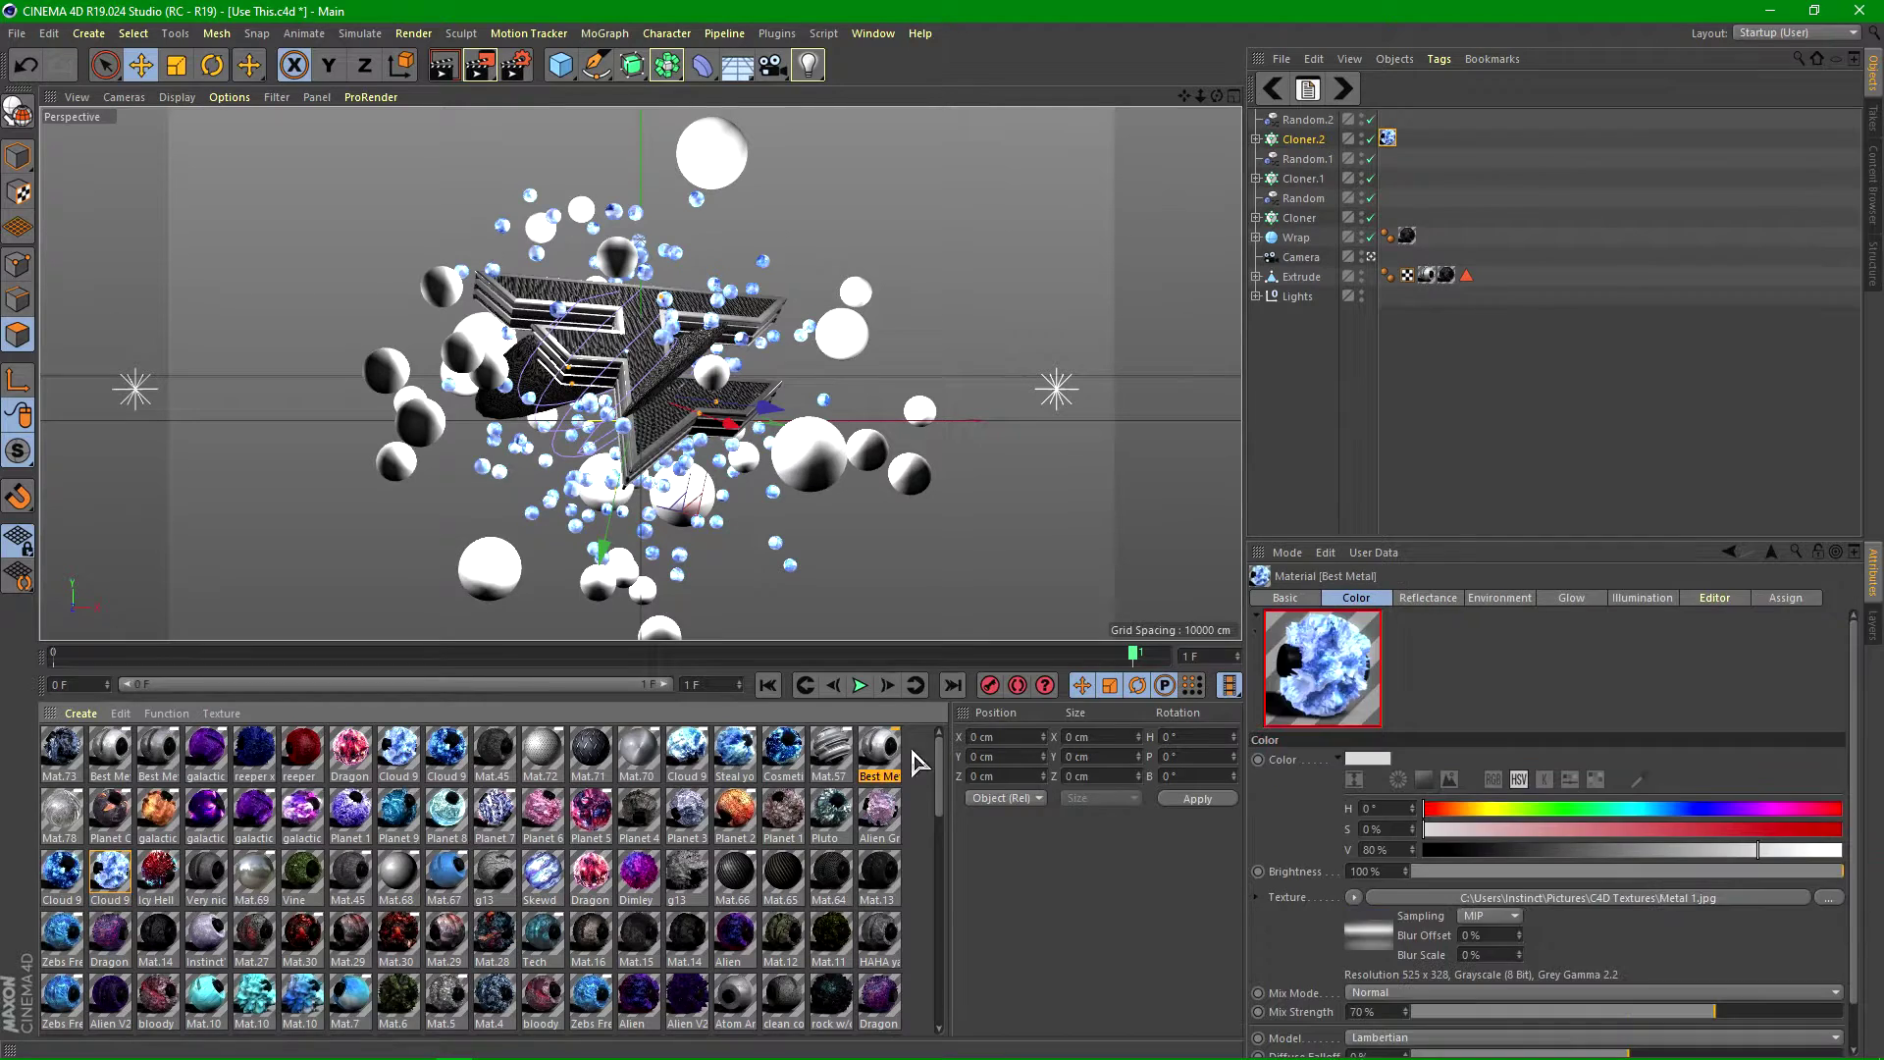
{"action": "left_click_drag", "start_coordinate": [1307, 475], "coordinate": [1315, 179]}
{"action": "left_click", "coordinate": [1418, 678]}
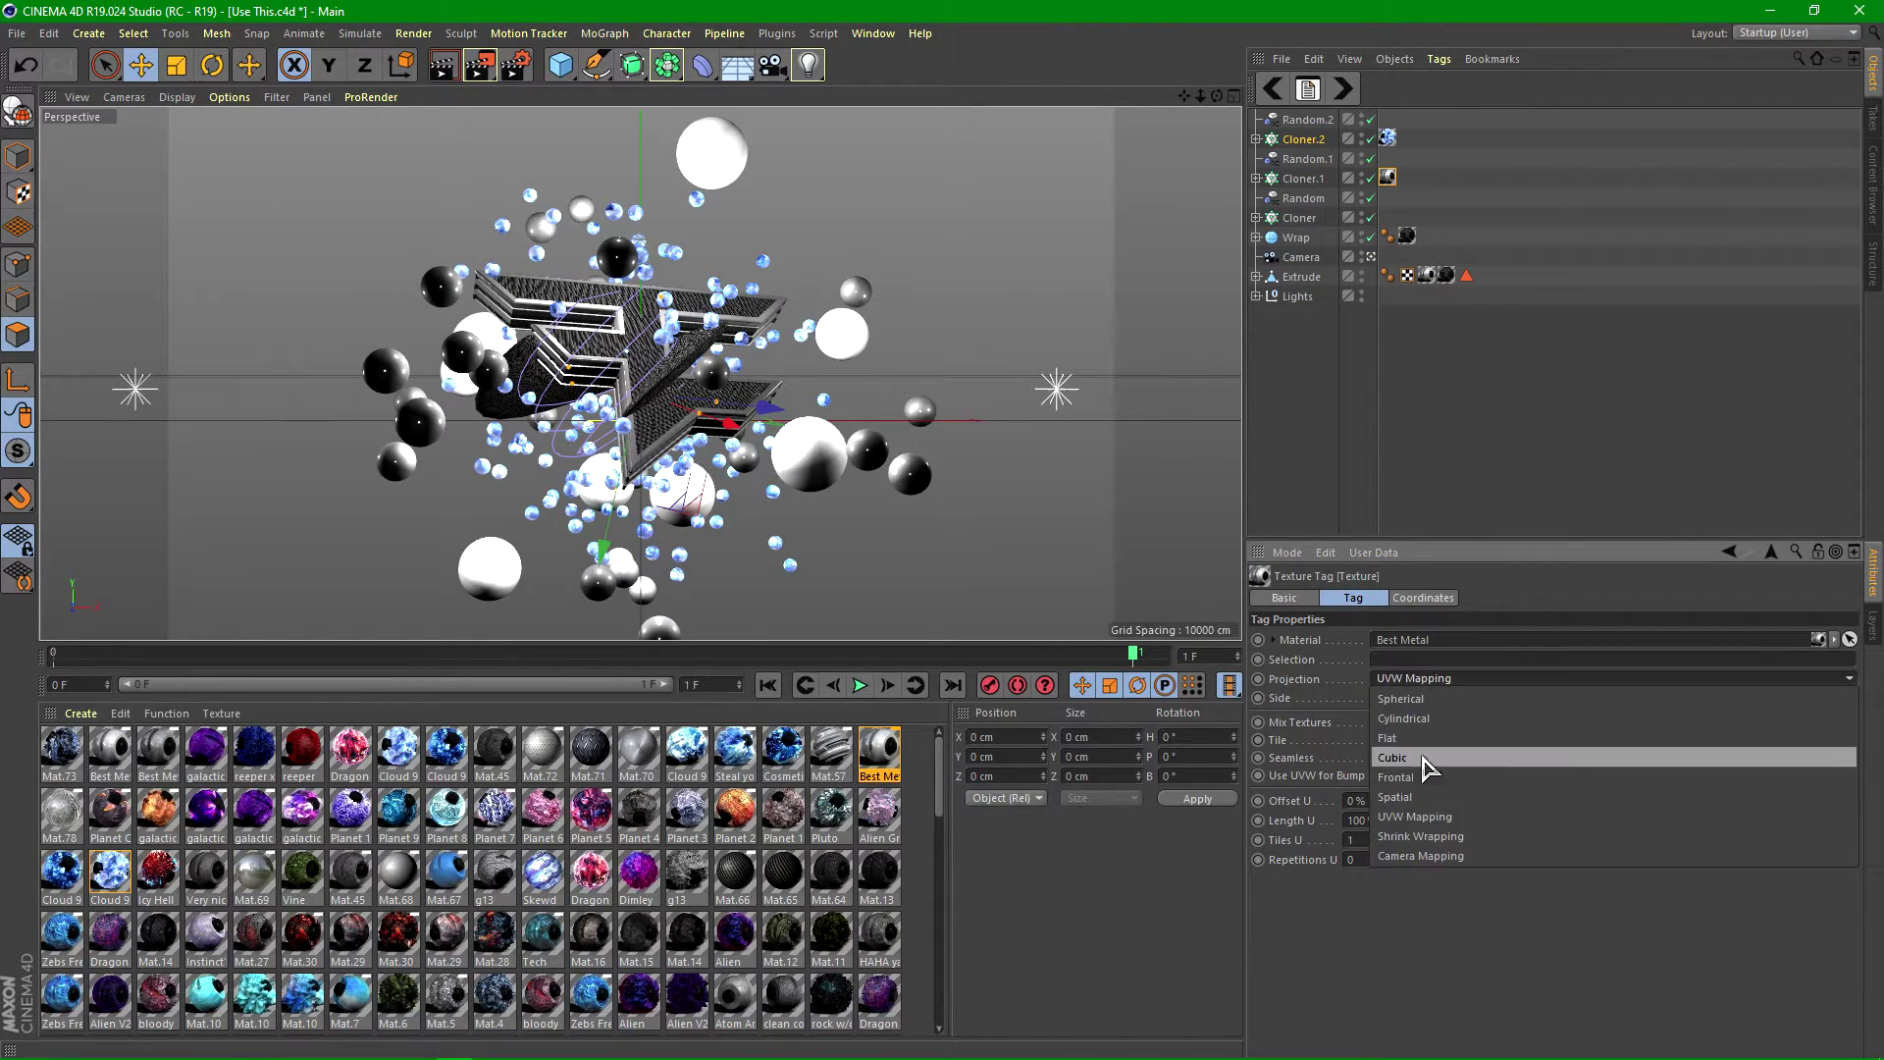
{"action": "left_click", "coordinate": [1422, 769]}
{"action": "left_click", "coordinate": [1375, 757]}
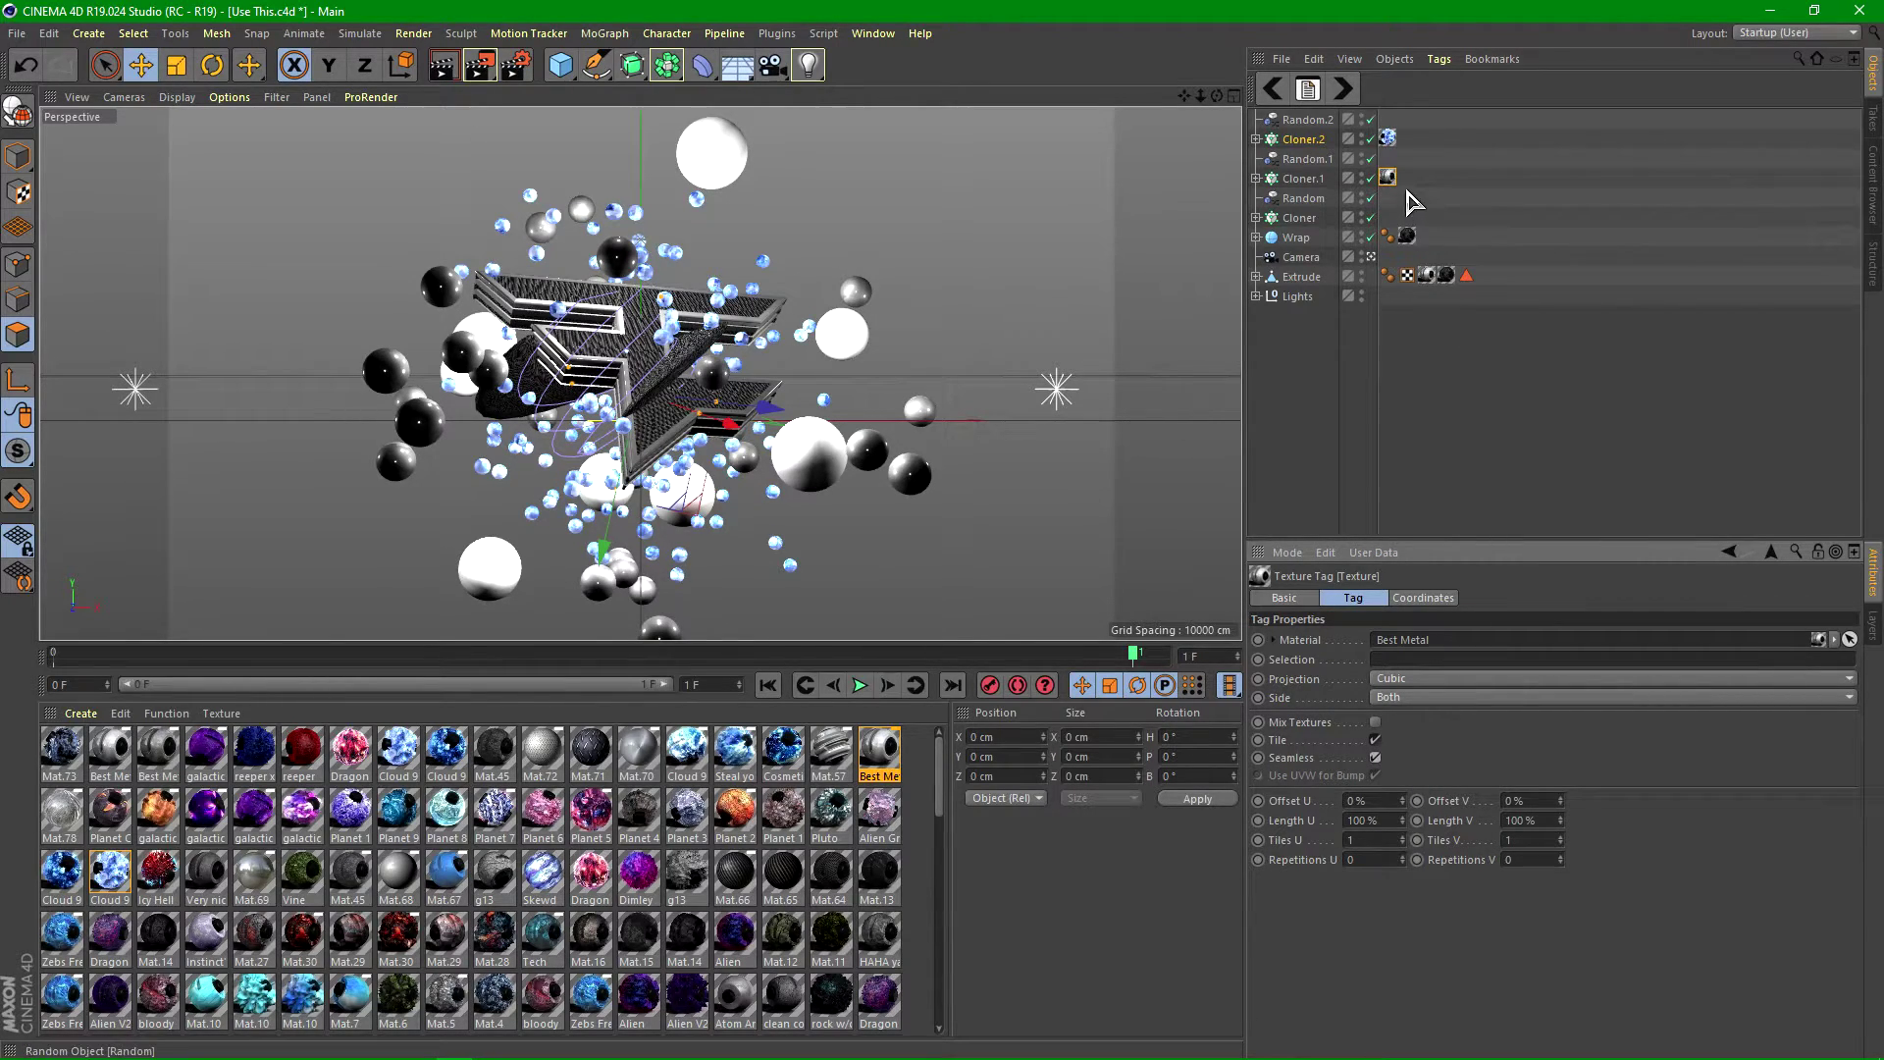
- Copy Cloner.1's Best Metal tag onto Cloner, try the Cloud 9 tag in its place and undo that swap
{"action": "left_click_drag", "start_coordinate": [1389, 181], "coordinate": [1387, 218], "text": "ctrl"}
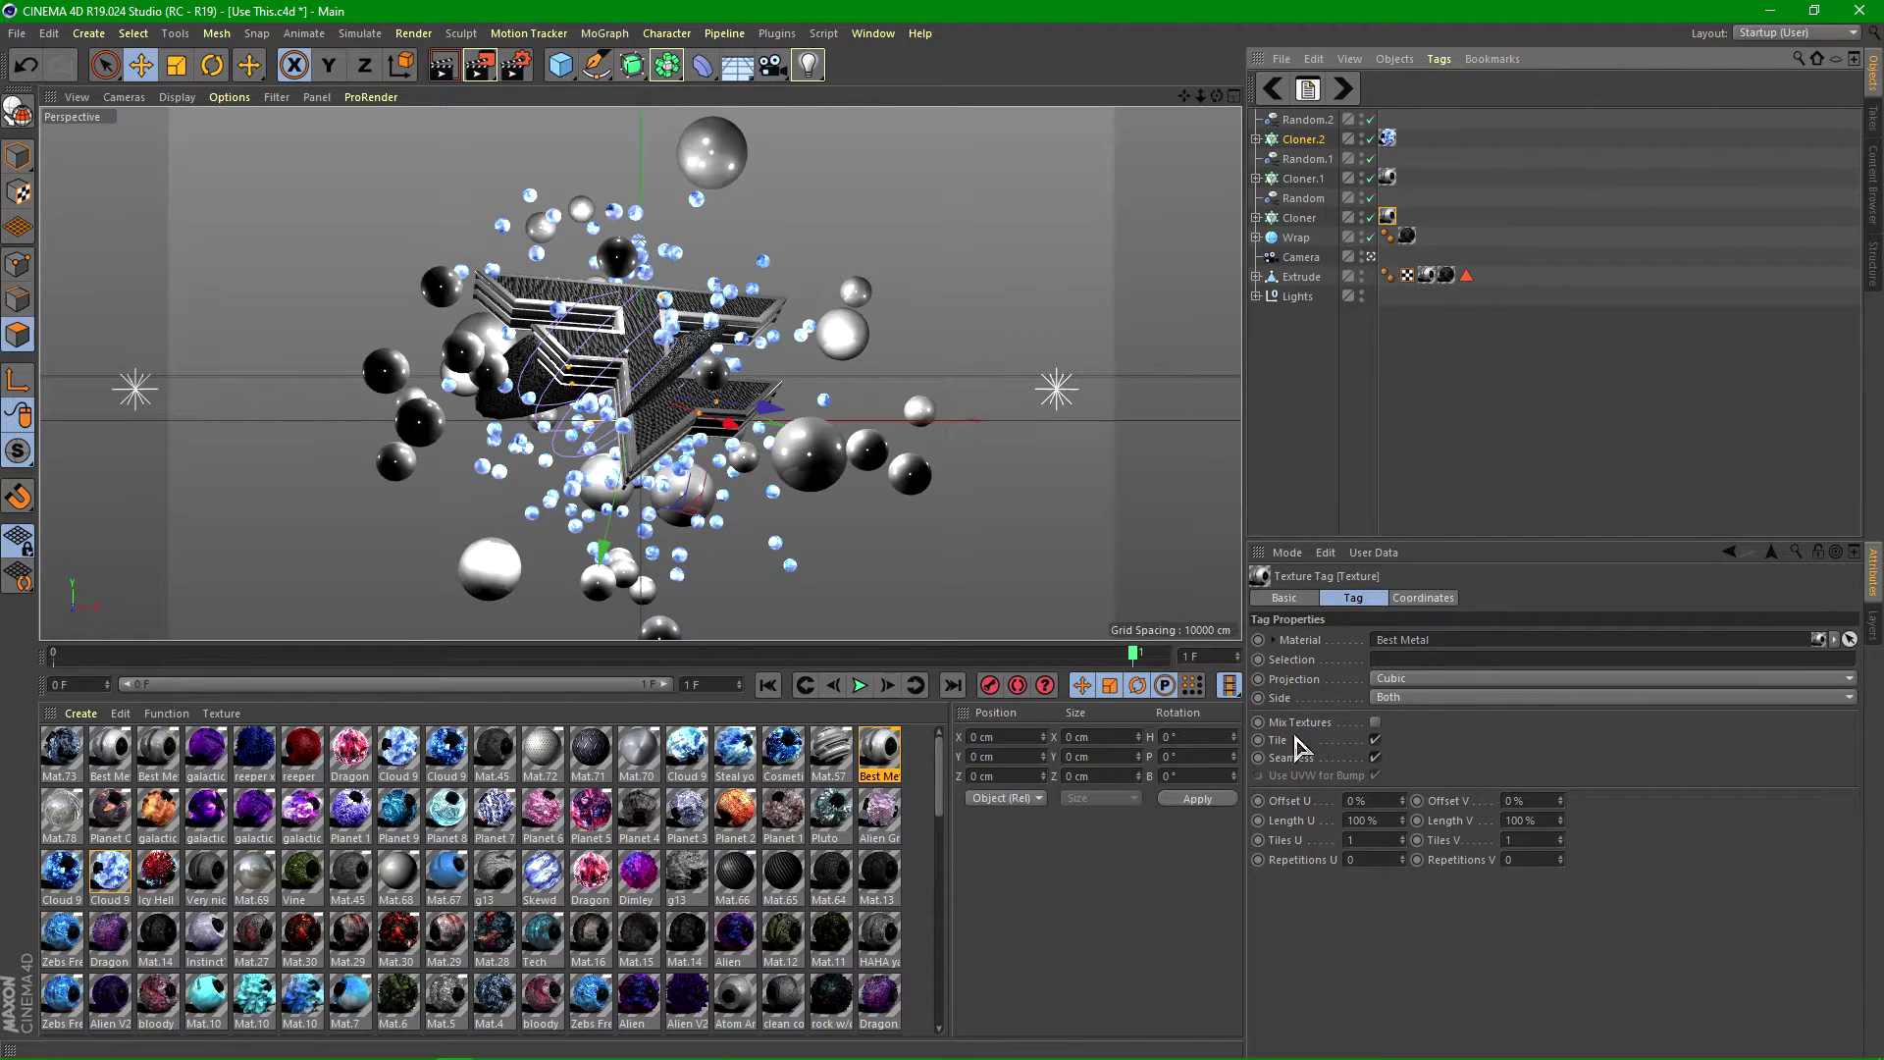
{"action": "left_click_drag", "start_coordinate": [953, 643], "coordinate": [953, 871]}
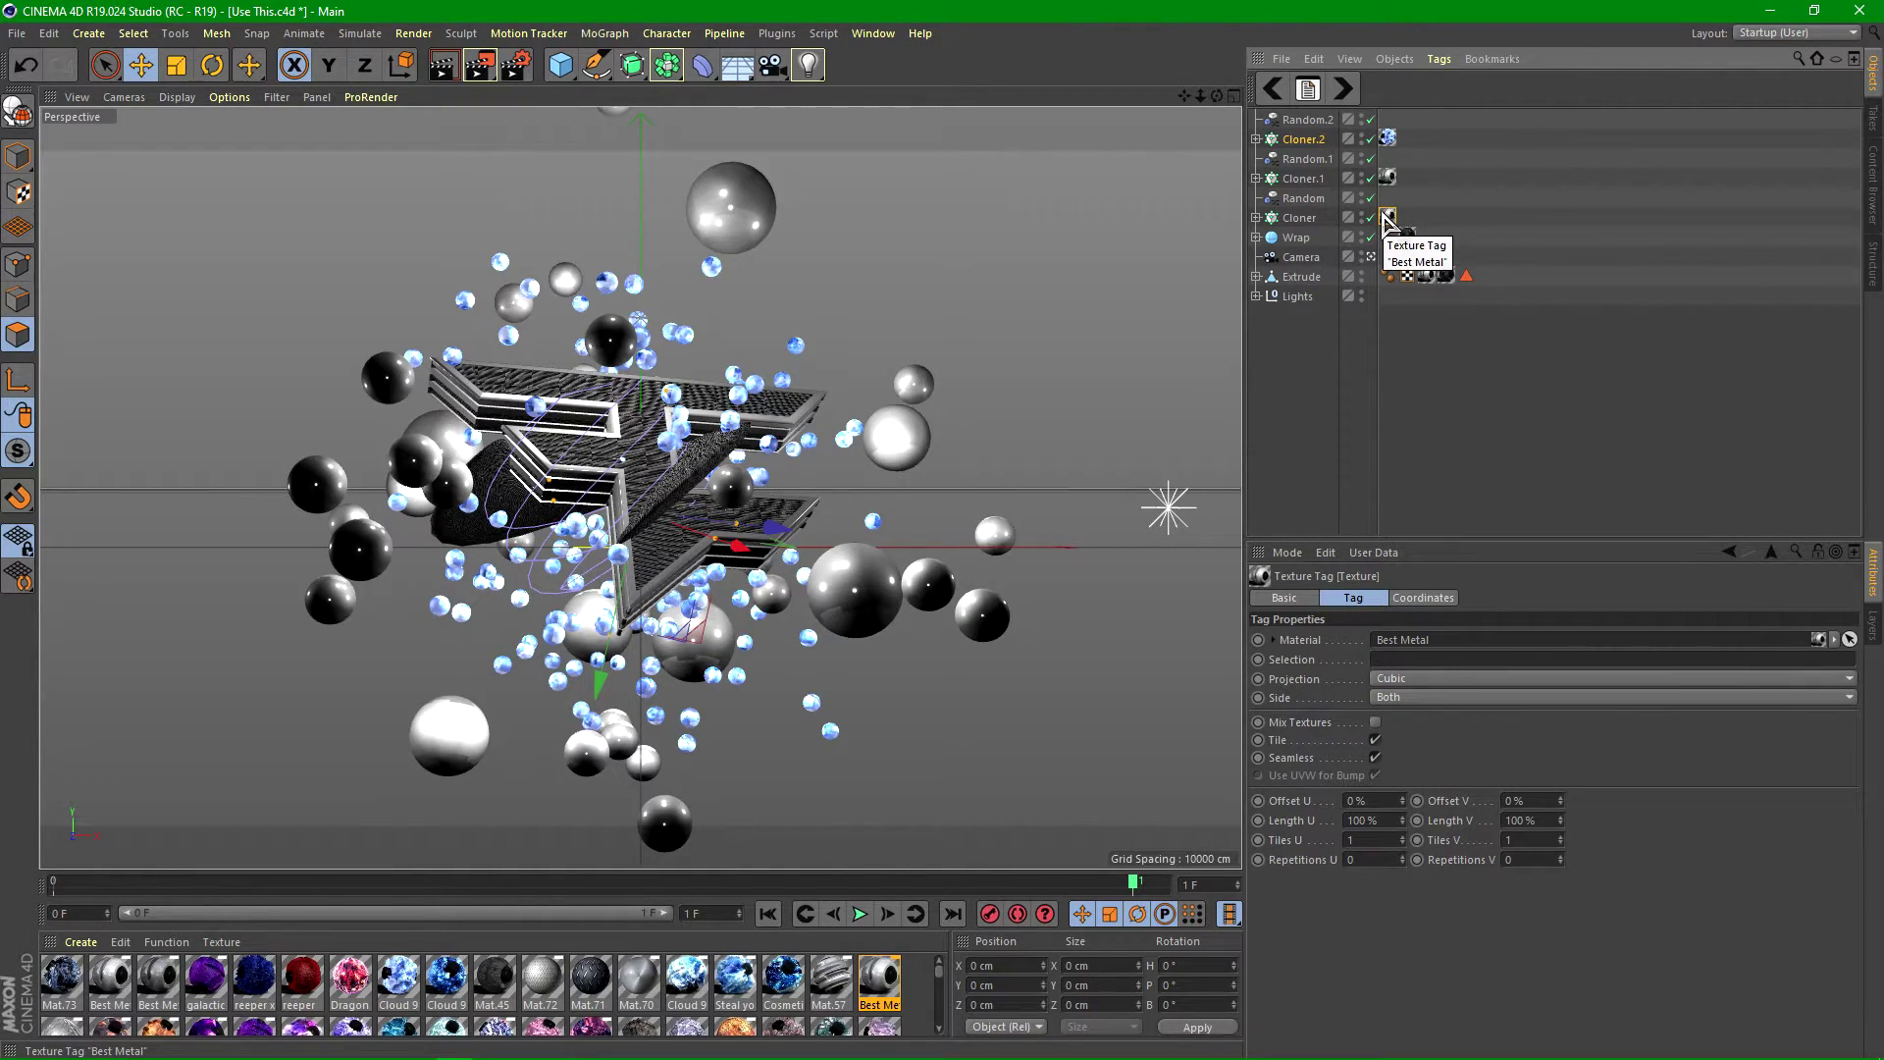
{"action": "key", "text": "Delete"}
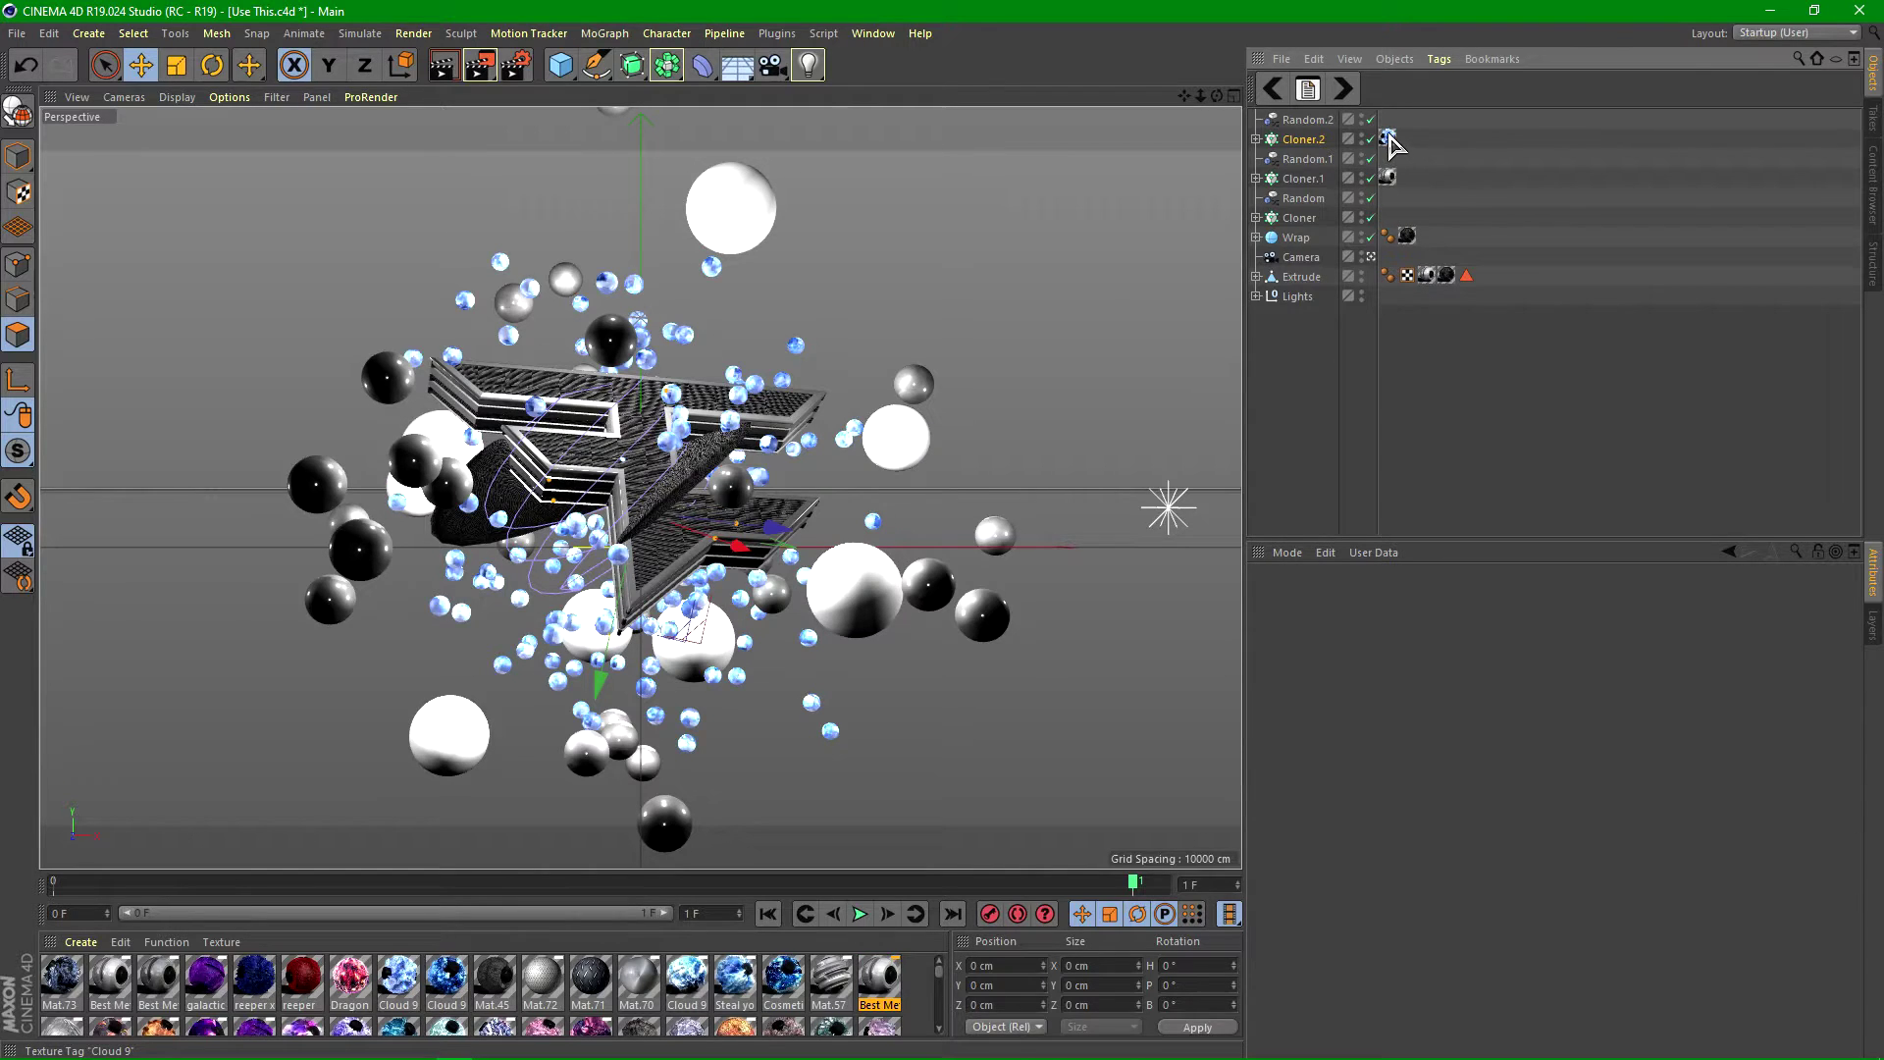
{"action": "left_click_drag", "start_coordinate": [1399, 234], "coordinate": [1392, 218], "text": "ctrl"}
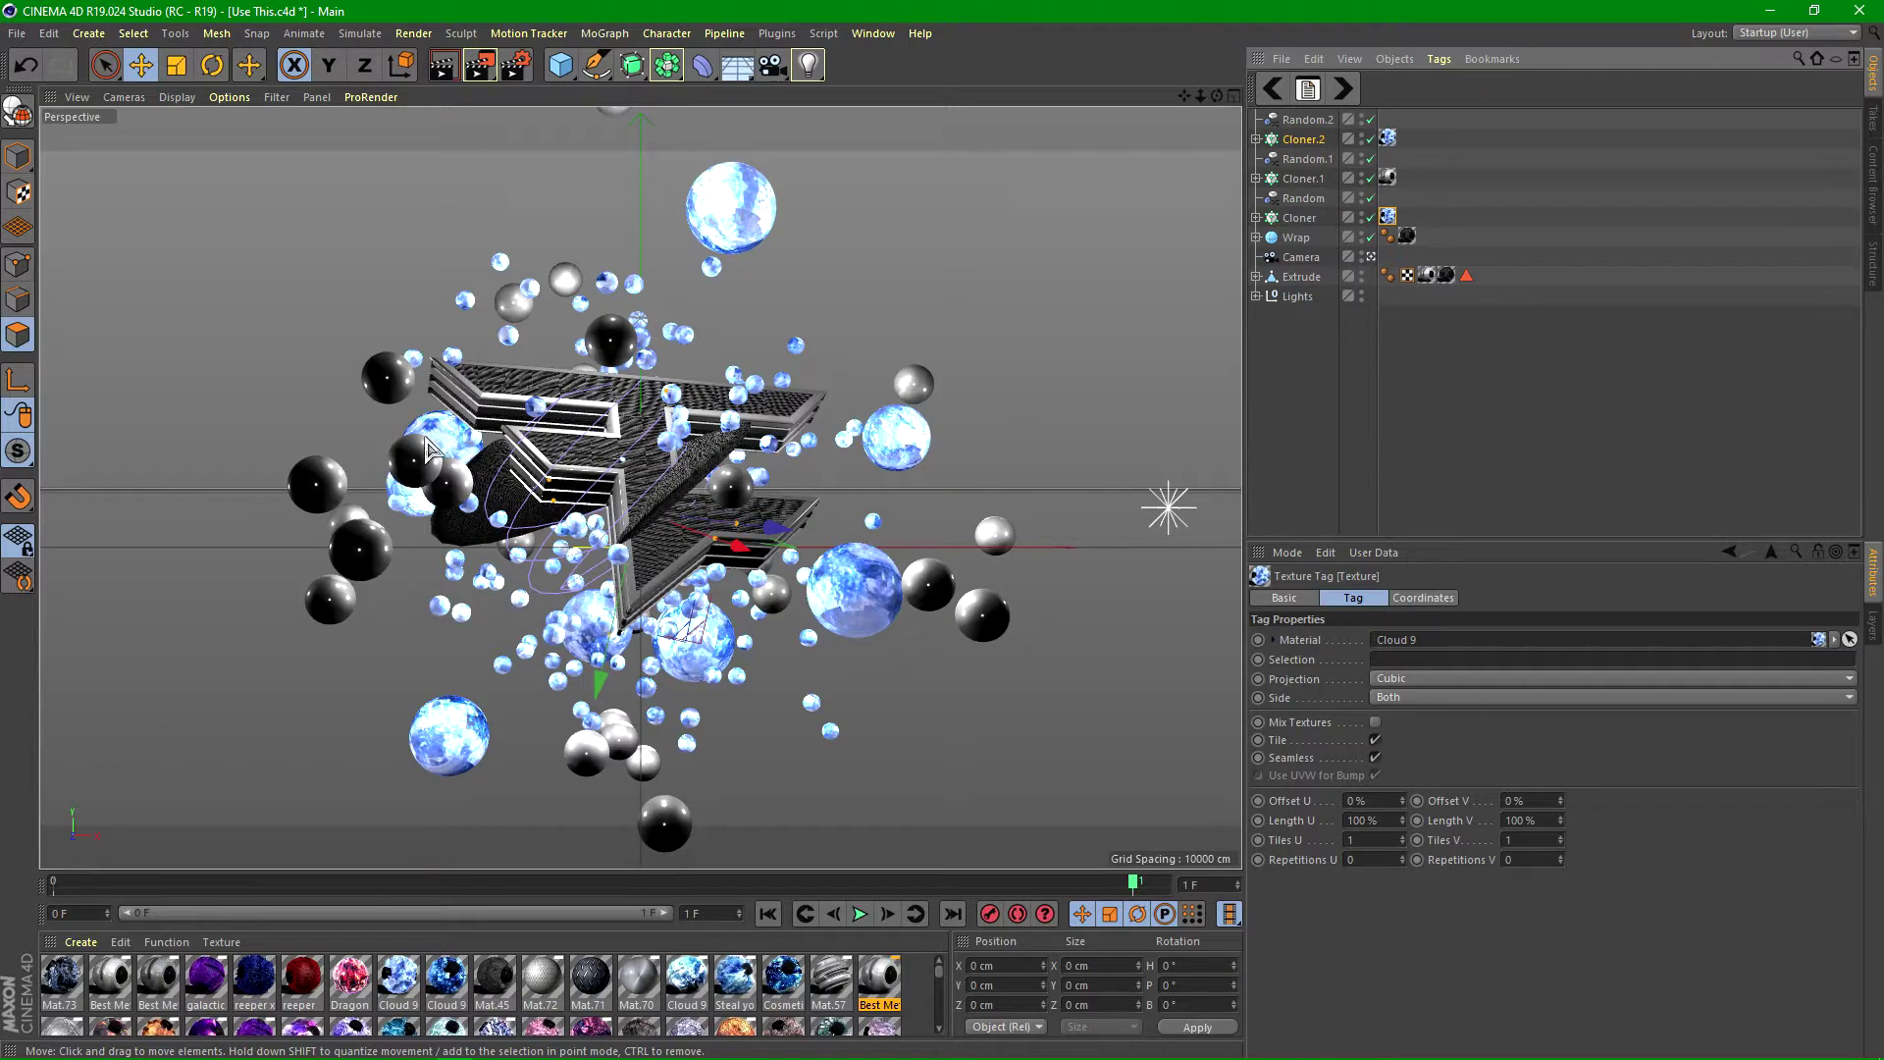
{"action": "key", "text": "ctrl+z"}
{"action": "key", "text": "ctrl+z"}
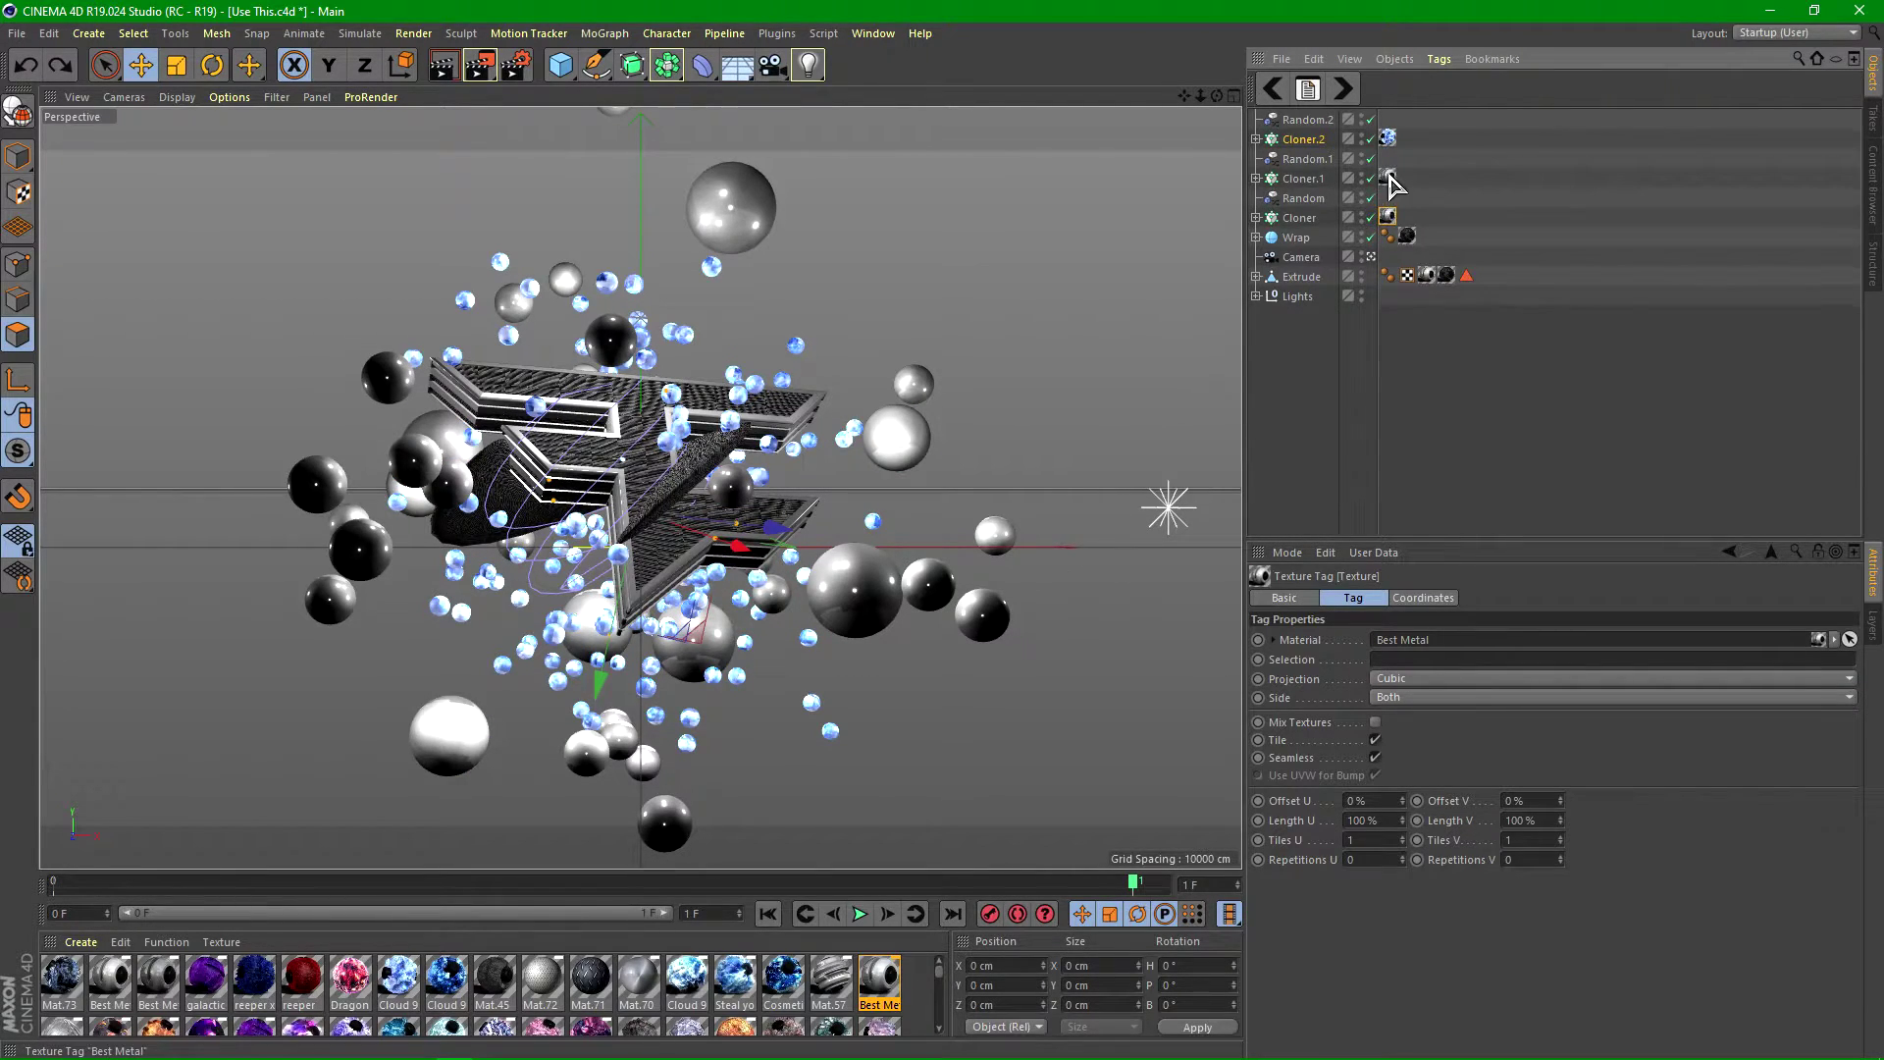
- Replace the Best Metal tag on Cloner with a copy of Cloner.2's Cloud 9 texture tag
{"action": "left_click", "coordinate": [1385, 205]}
{"action": "left_click", "coordinate": [1389, 215]}
{"action": "left_click", "coordinate": [1388, 178]}
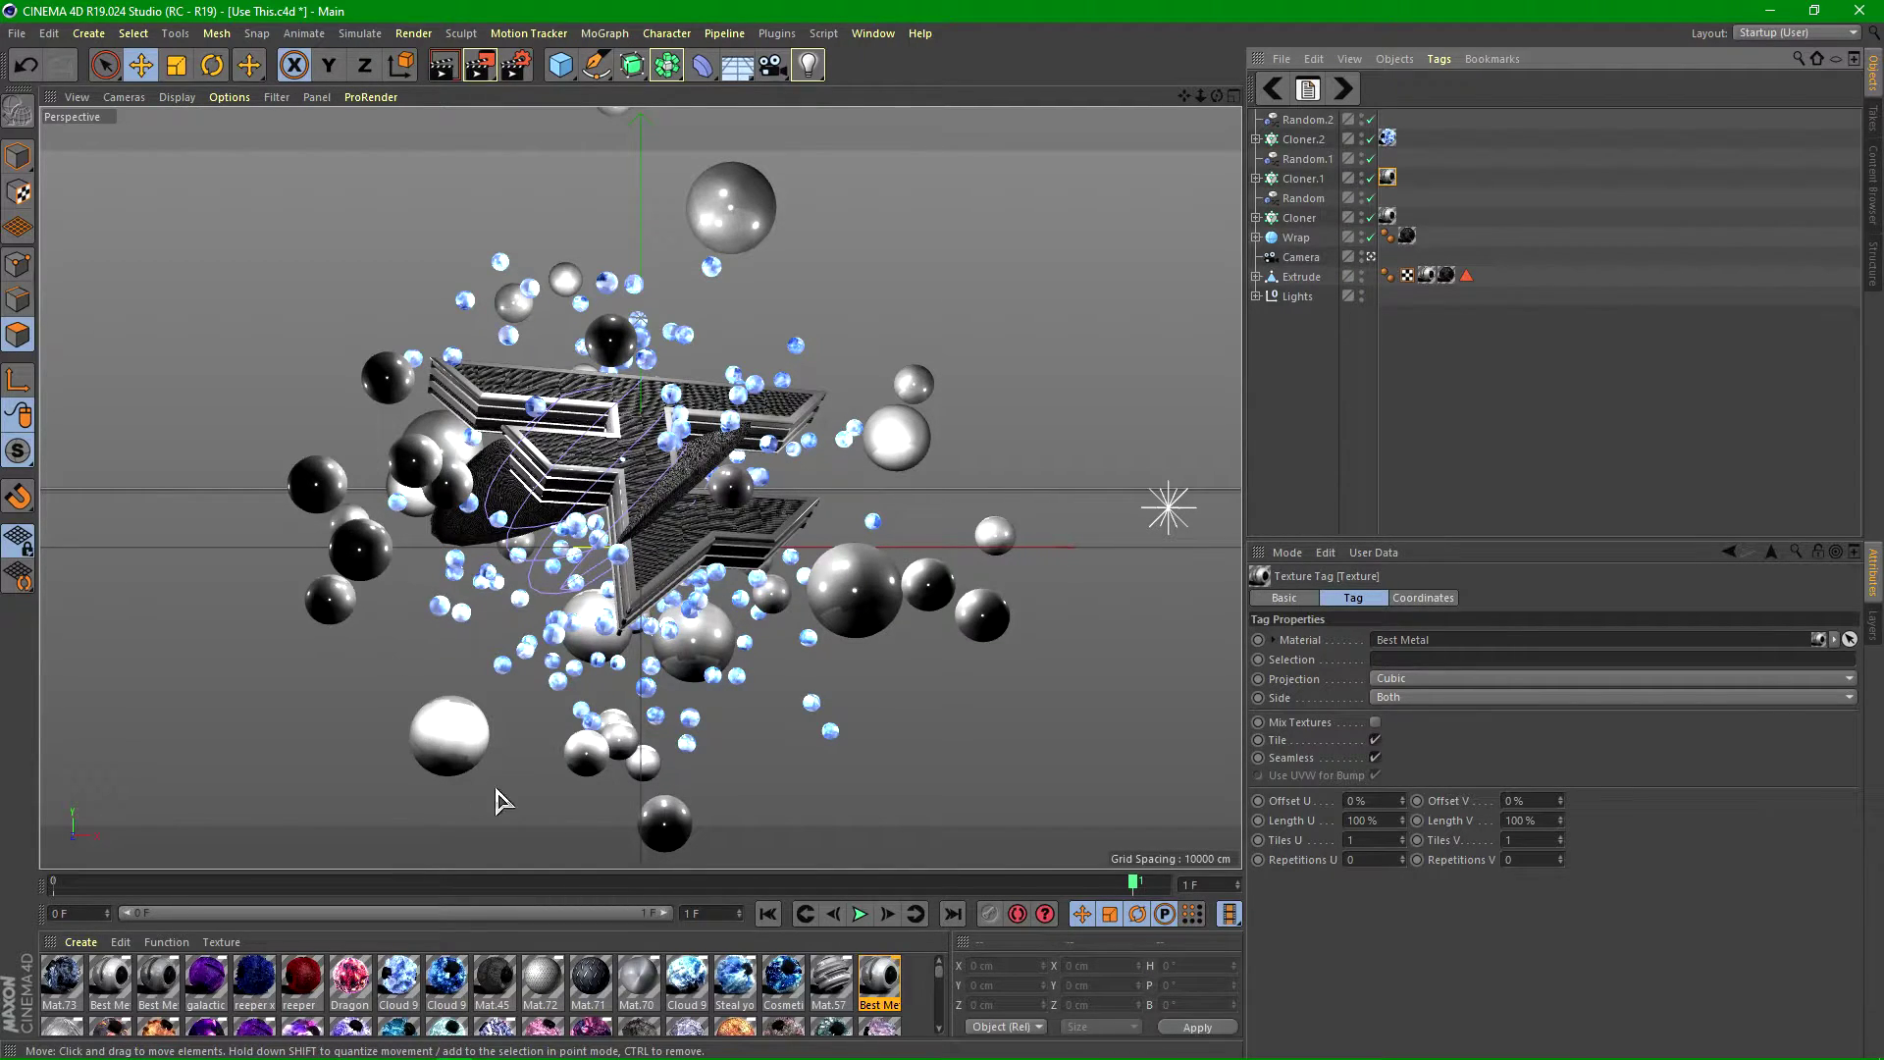
{"action": "left_click", "coordinate": [1390, 217]}
{"action": "left_click_drag", "start_coordinate": [1398, 228], "coordinate": [1392, 218]}
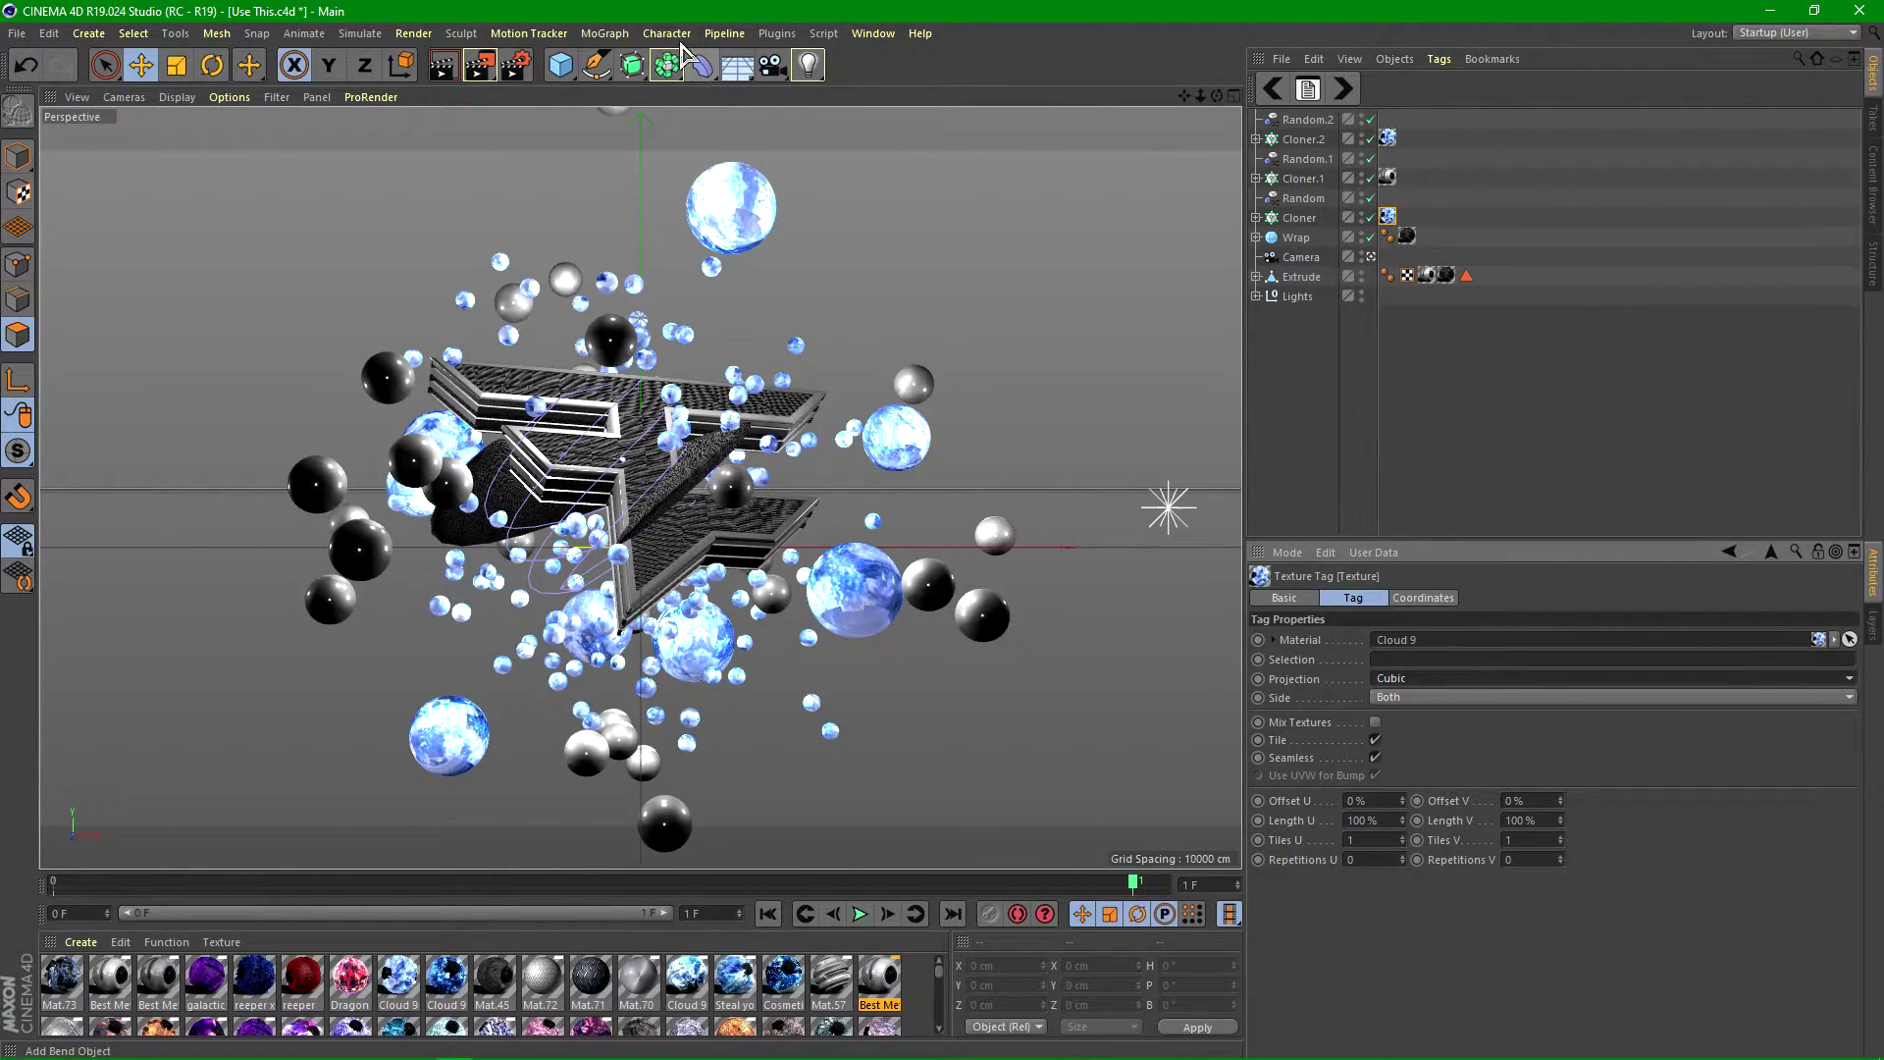
- Add an Umami plugin object and lower it along the Y axis to start beneath the logo
{"action": "left_click", "coordinate": [605, 33]}
{"action": "mouse_move", "coordinate": [626, 63]}
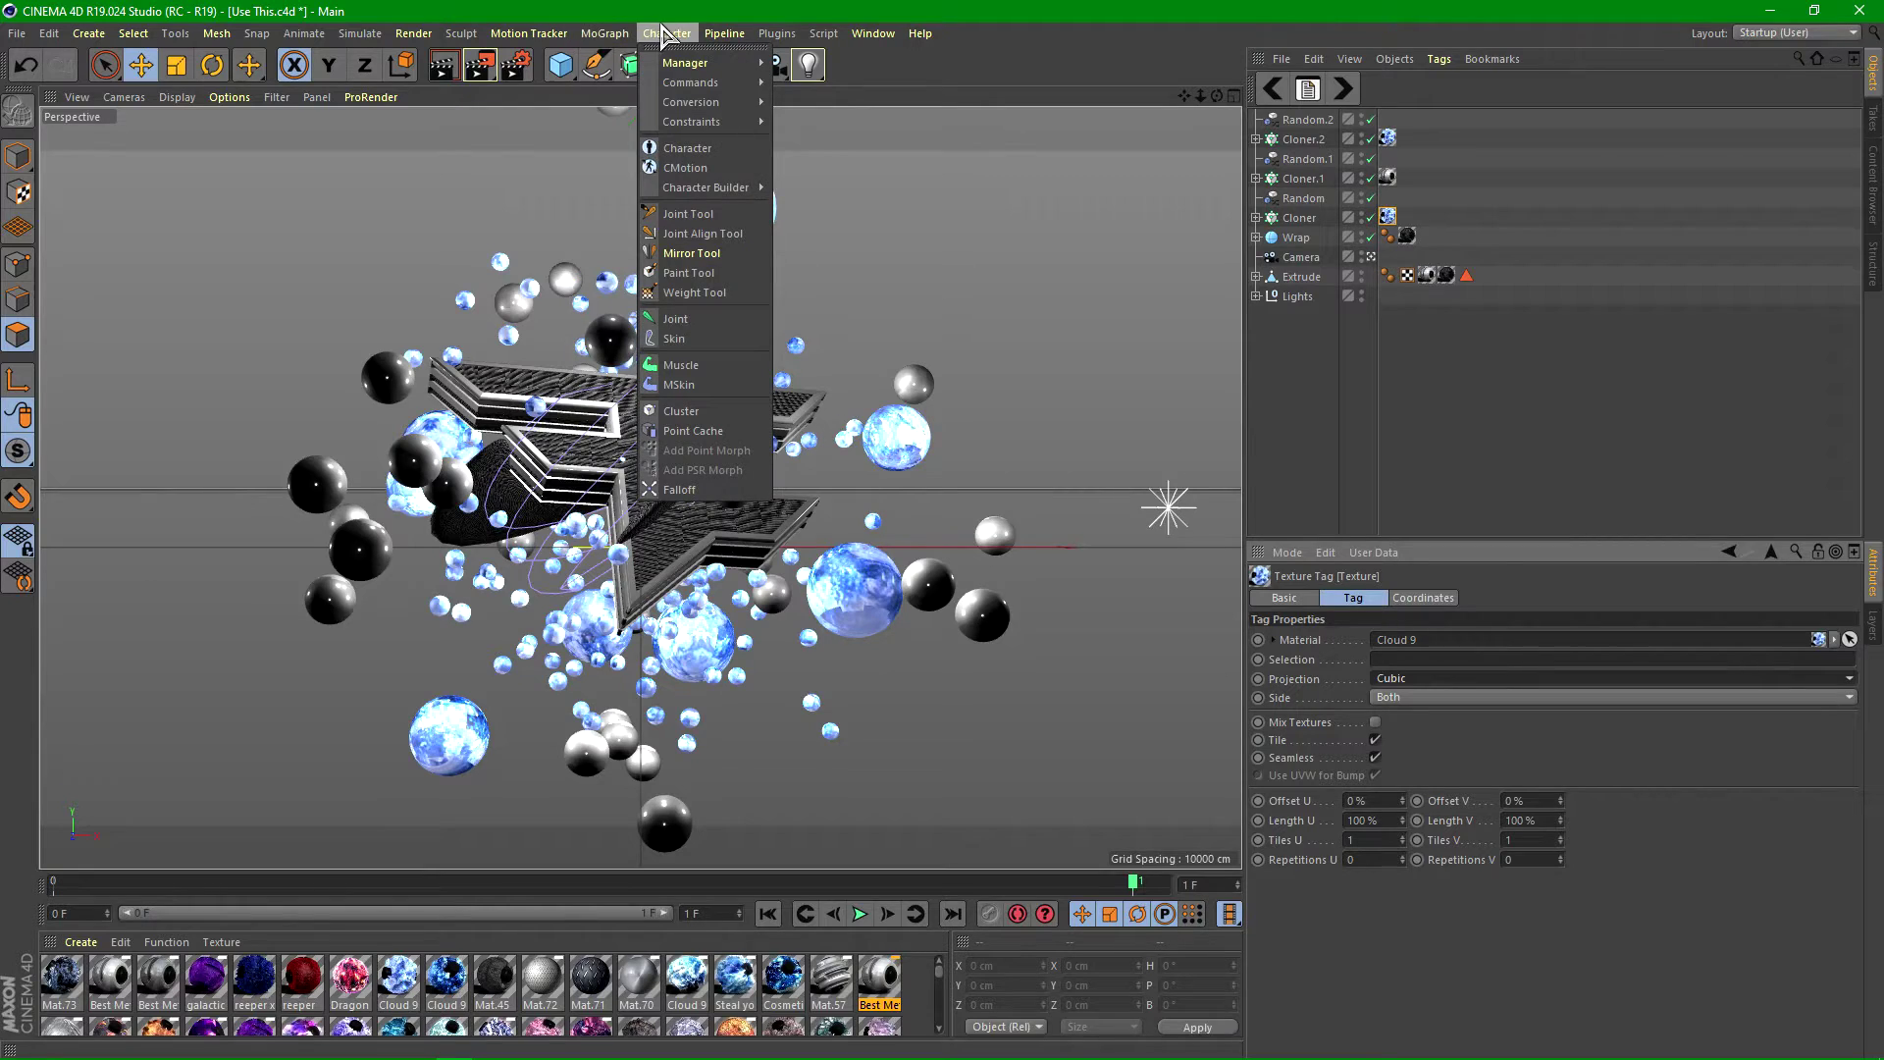
{"action": "mouse_move", "coordinate": [718, 37]}
{"action": "mouse_move", "coordinate": [786, 38]}
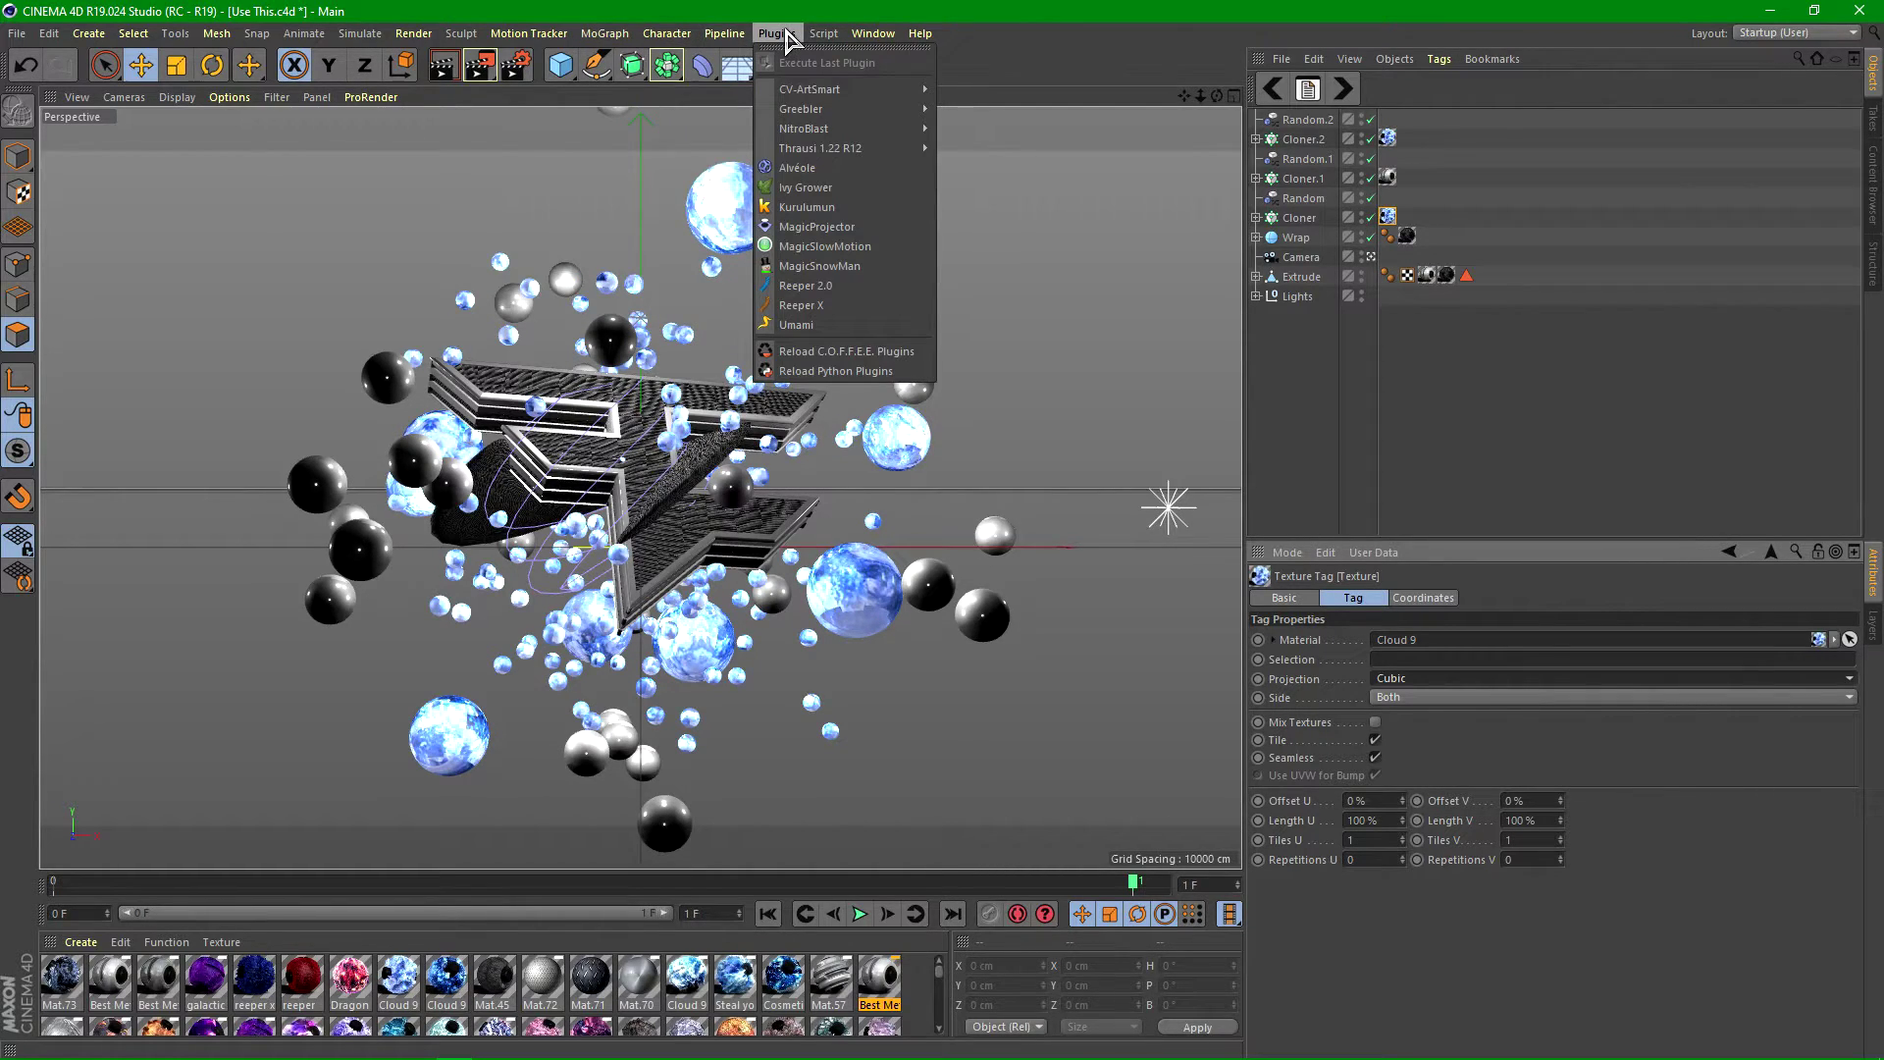
{"action": "left_click", "coordinate": [812, 325]}
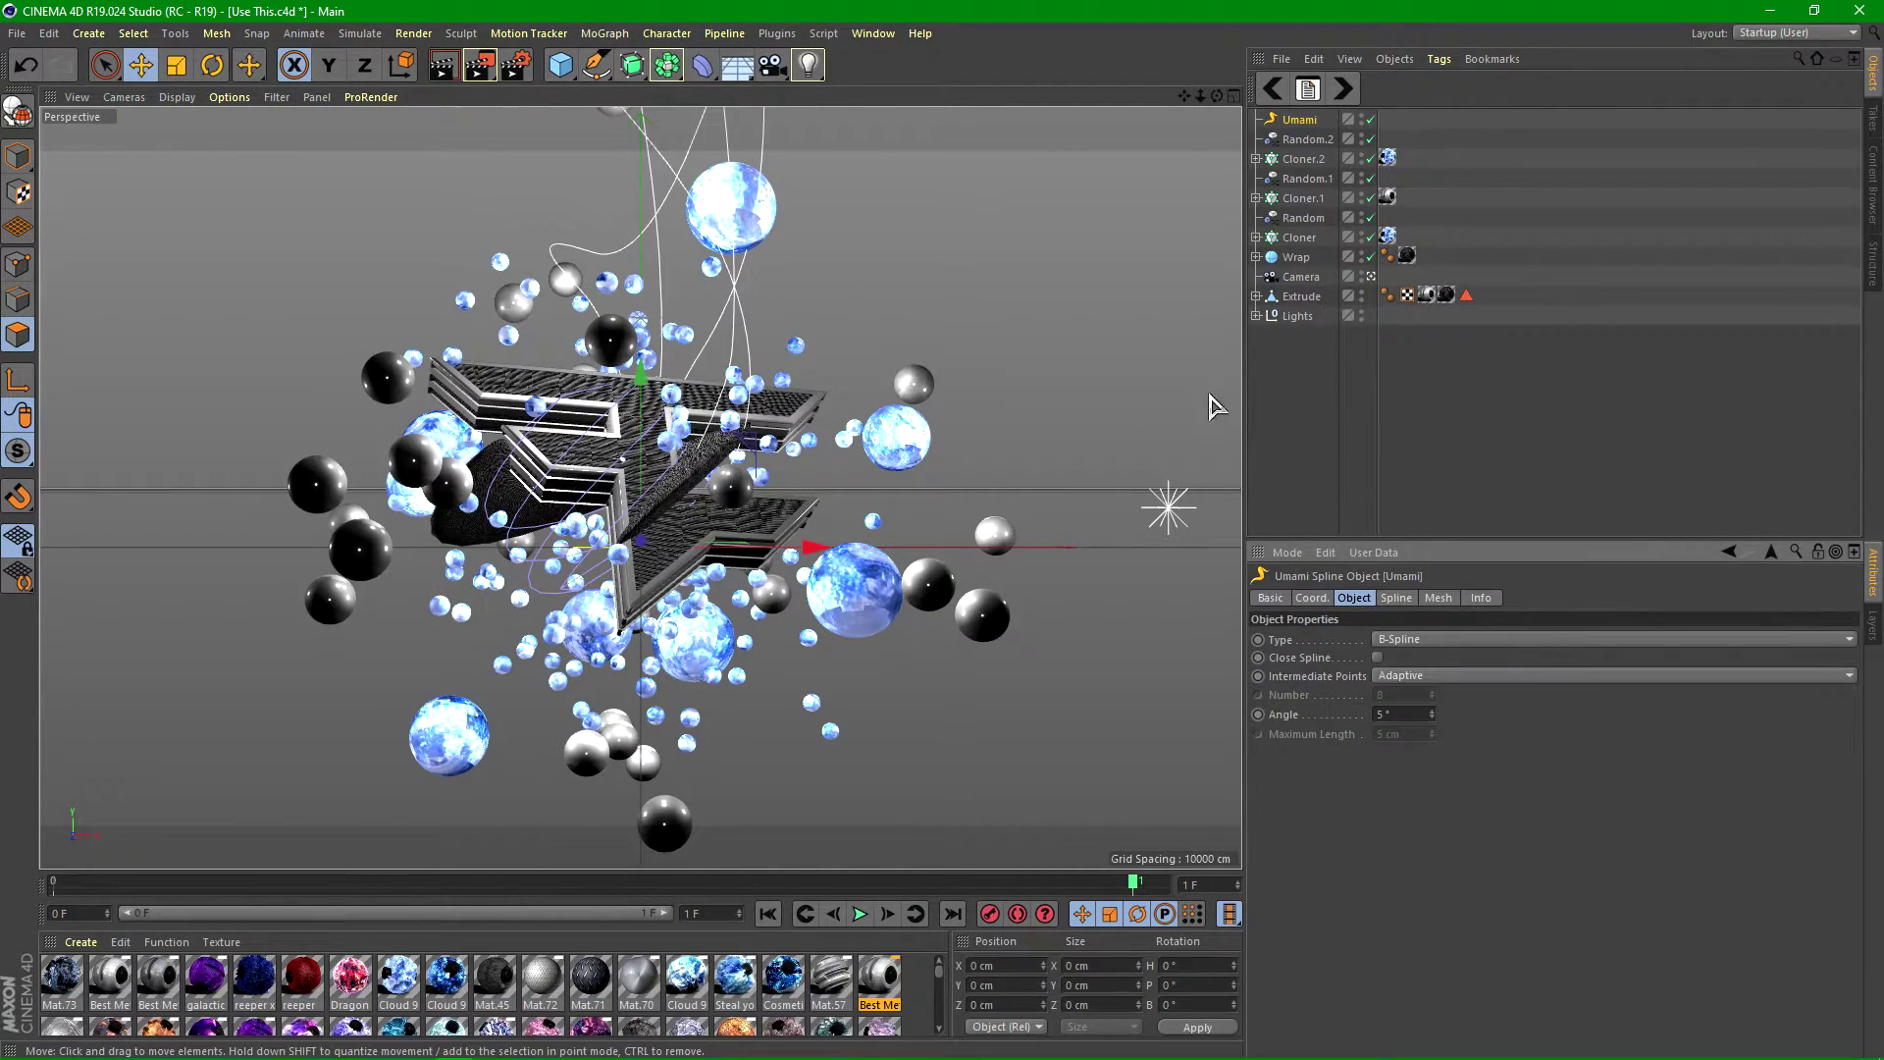
{"action": "left_click_drag", "start_coordinate": [642, 381], "coordinate": [642, 613]}
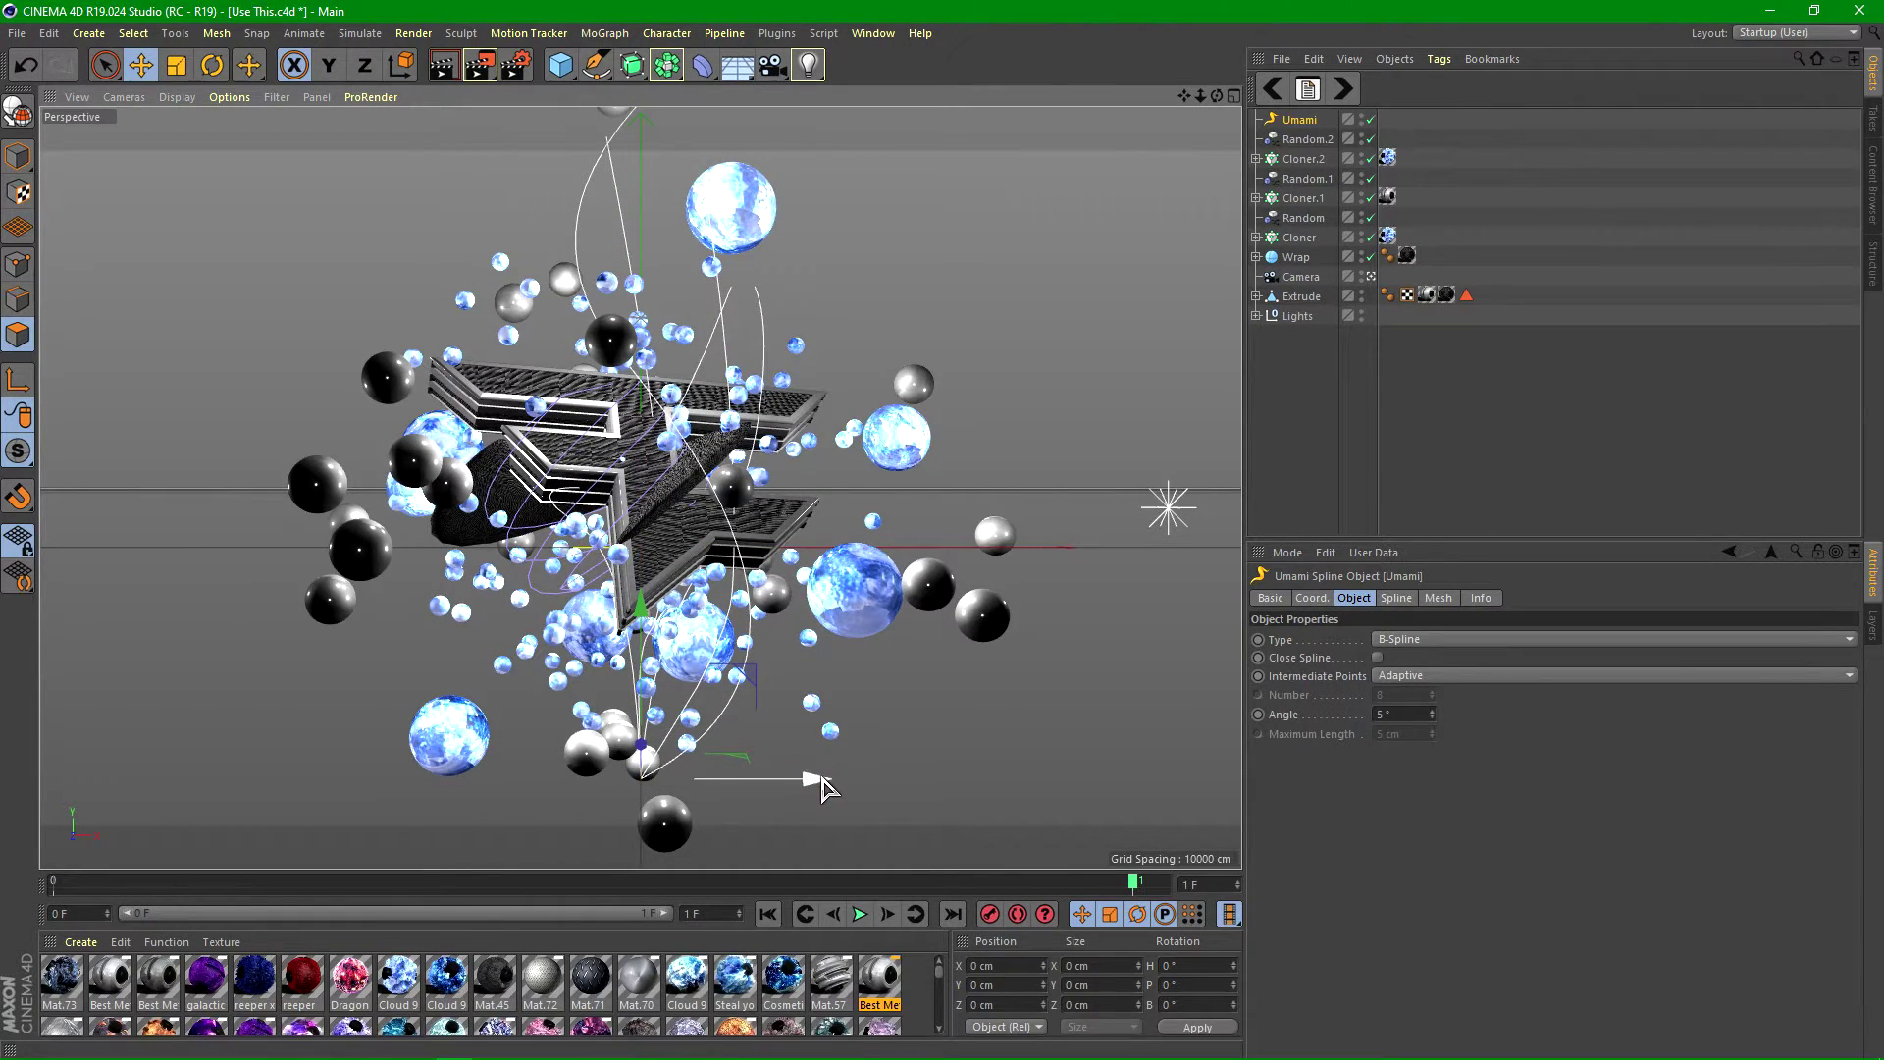
{"action": "left_click_drag", "start_coordinate": [821, 780], "coordinate": [795, 782]}
{"action": "key", "text": "ctrl+z"}
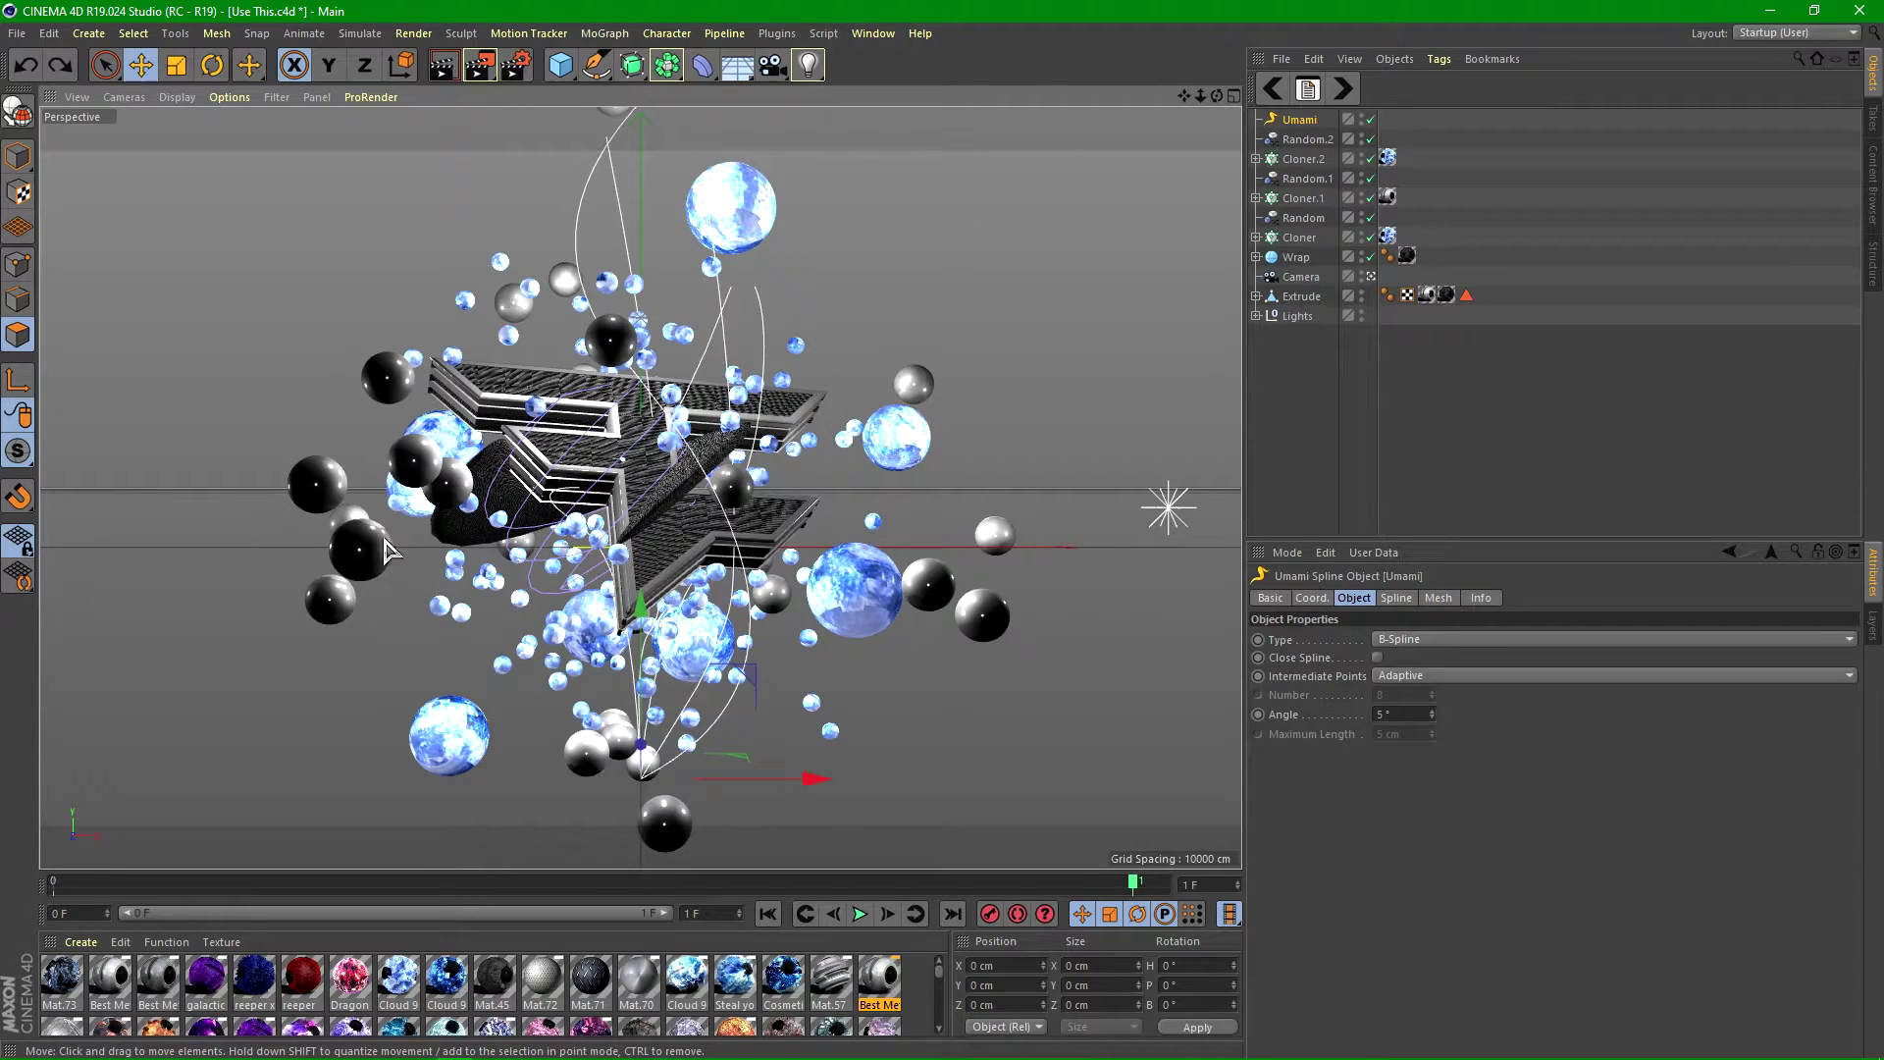
- Create a Circle spline and scale it down to a small profile for the Umami tentacles
{"action": "left_click", "coordinate": [595, 65]}
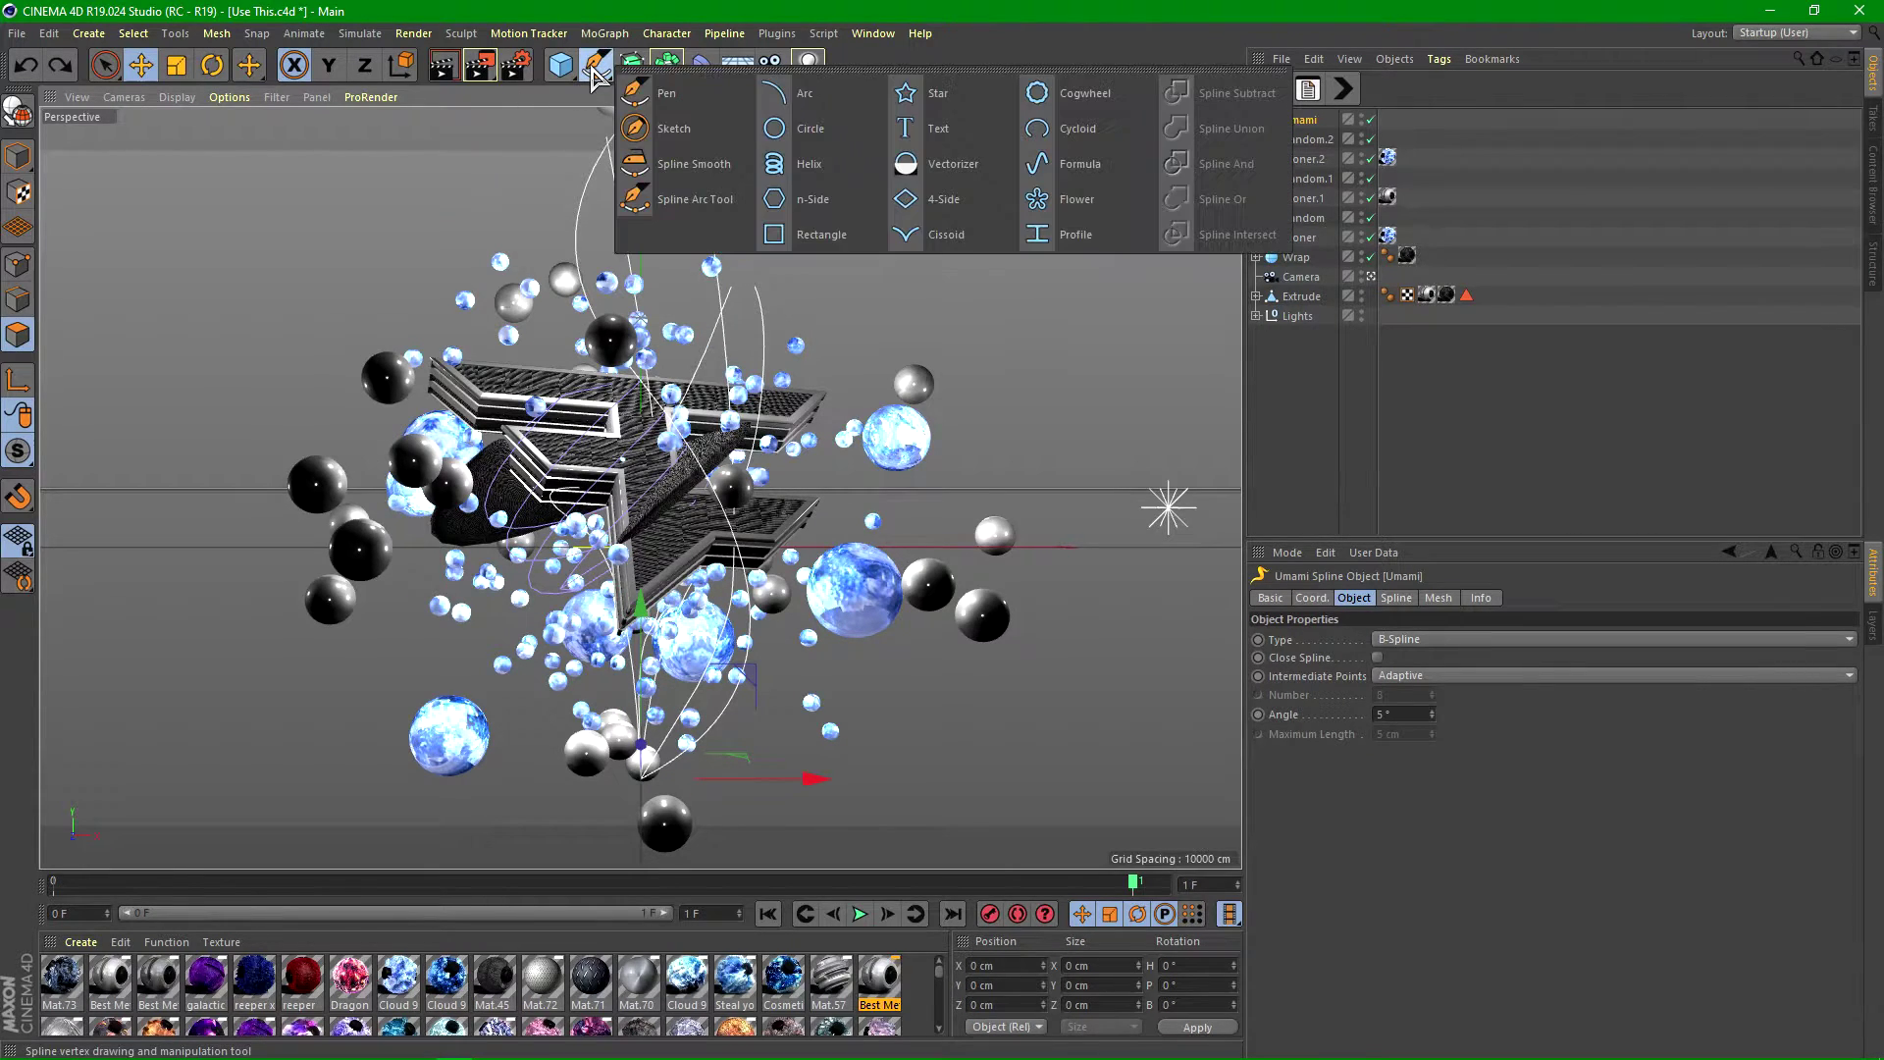
{"action": "left_click", "coordinate": [800, 133]}
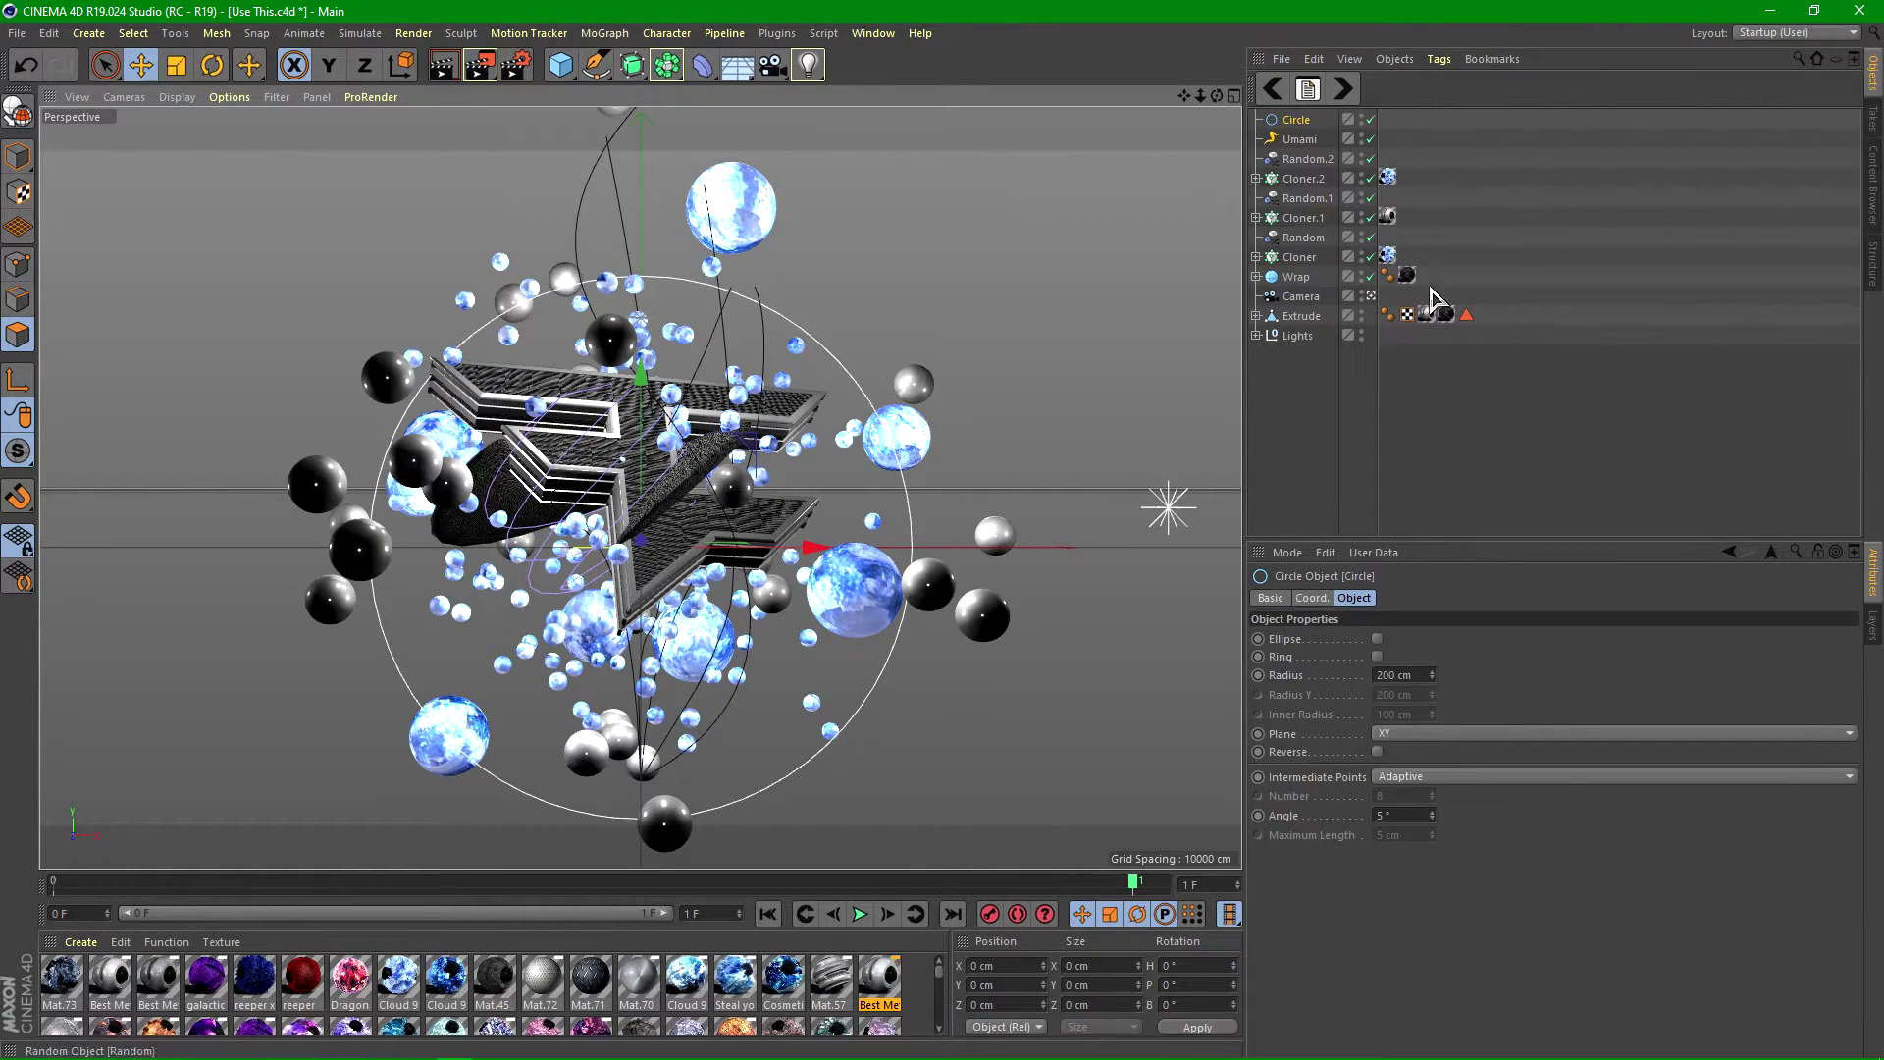
{"action": "left_click", "coordinate": [177, 65]}
{"action": "left_click_drag", "start_coordinate": [952, 331], "coordinate": [655, 498]}
- Assign the Circle as the Profile Spline in the Umami object's mesh settings
{"action": "left_click", "coordinate": [1299, 138]}
{"action": "left_click", "coordinate": [1438, 598]}
{"action": "left_click_drag", "start_coordinate": [1297, 118], "coordinate": [1390, 663]}
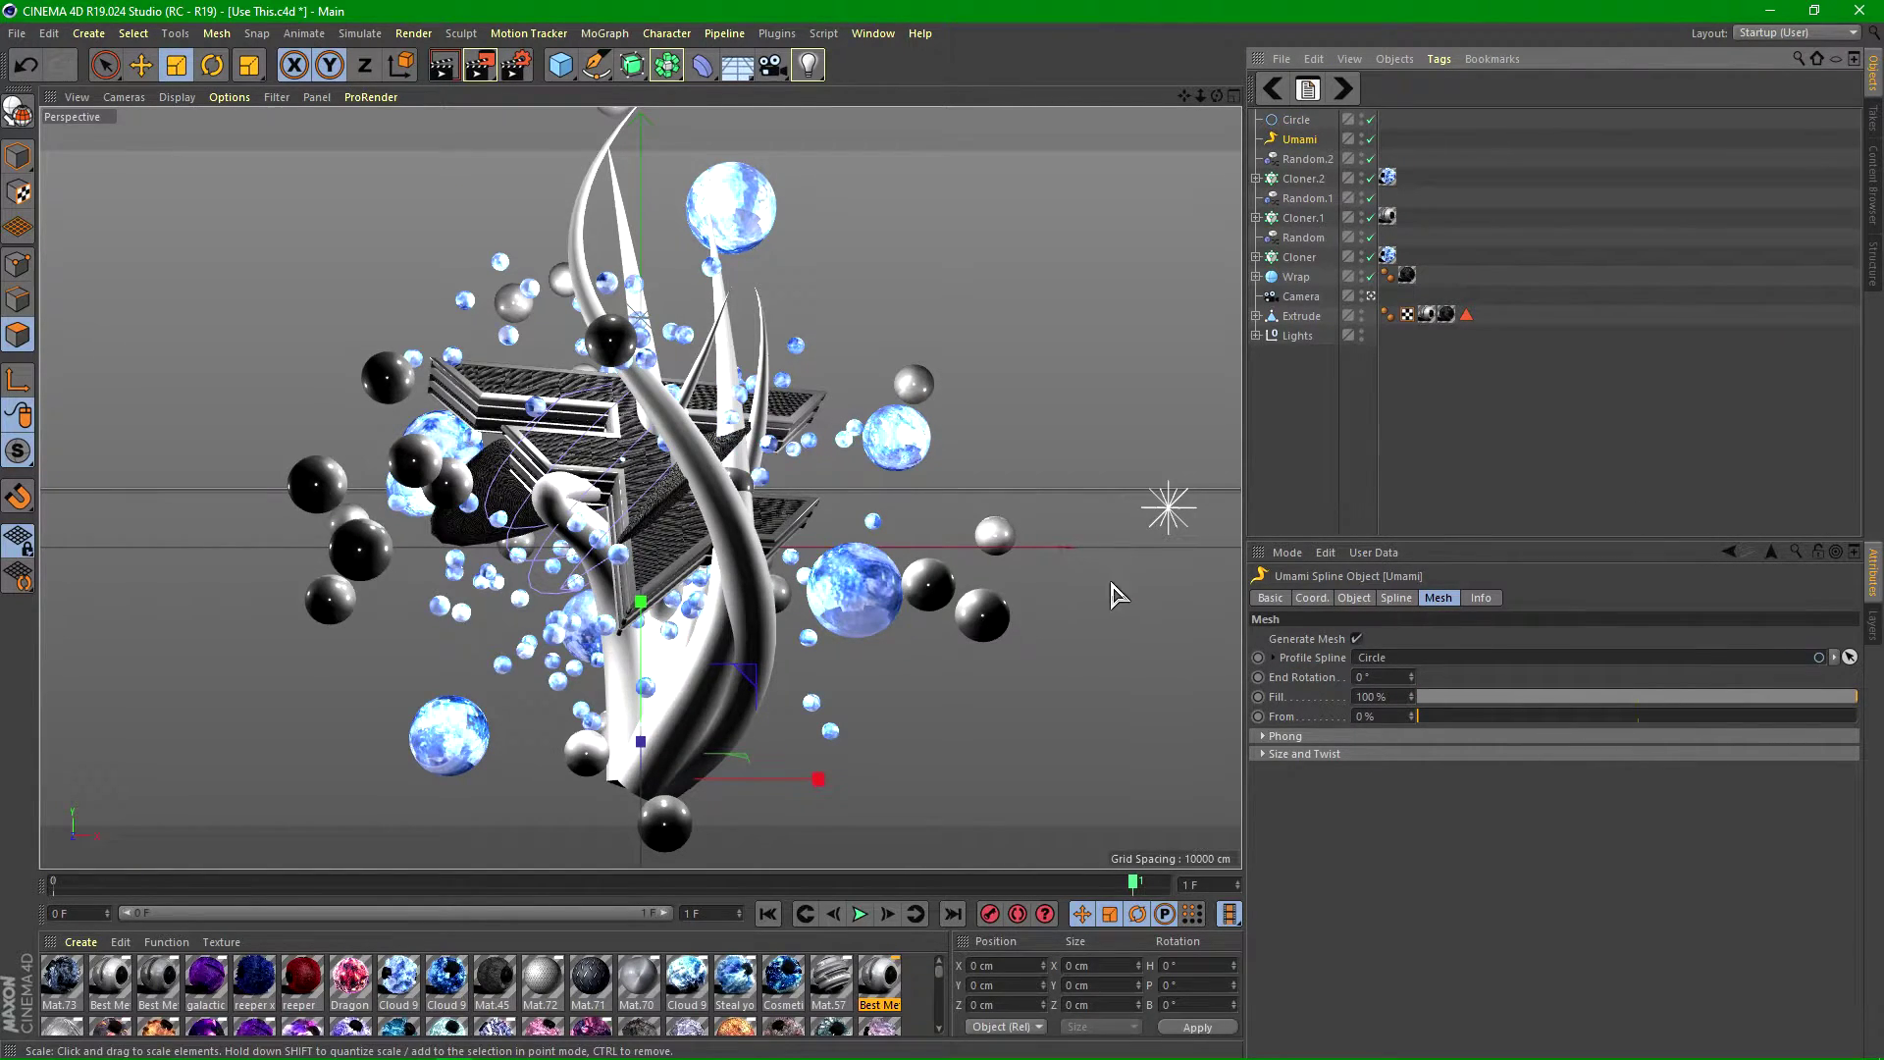
- Scale the Circle profile down to a radius of about 11.5 cm to thin the Umami tentacles
{"action": "left_click", "coordinate": [1311, 122]}
{"action": "left_click_drag", "start_coordinate": [877, 378], "coordinate": [784, 417]}
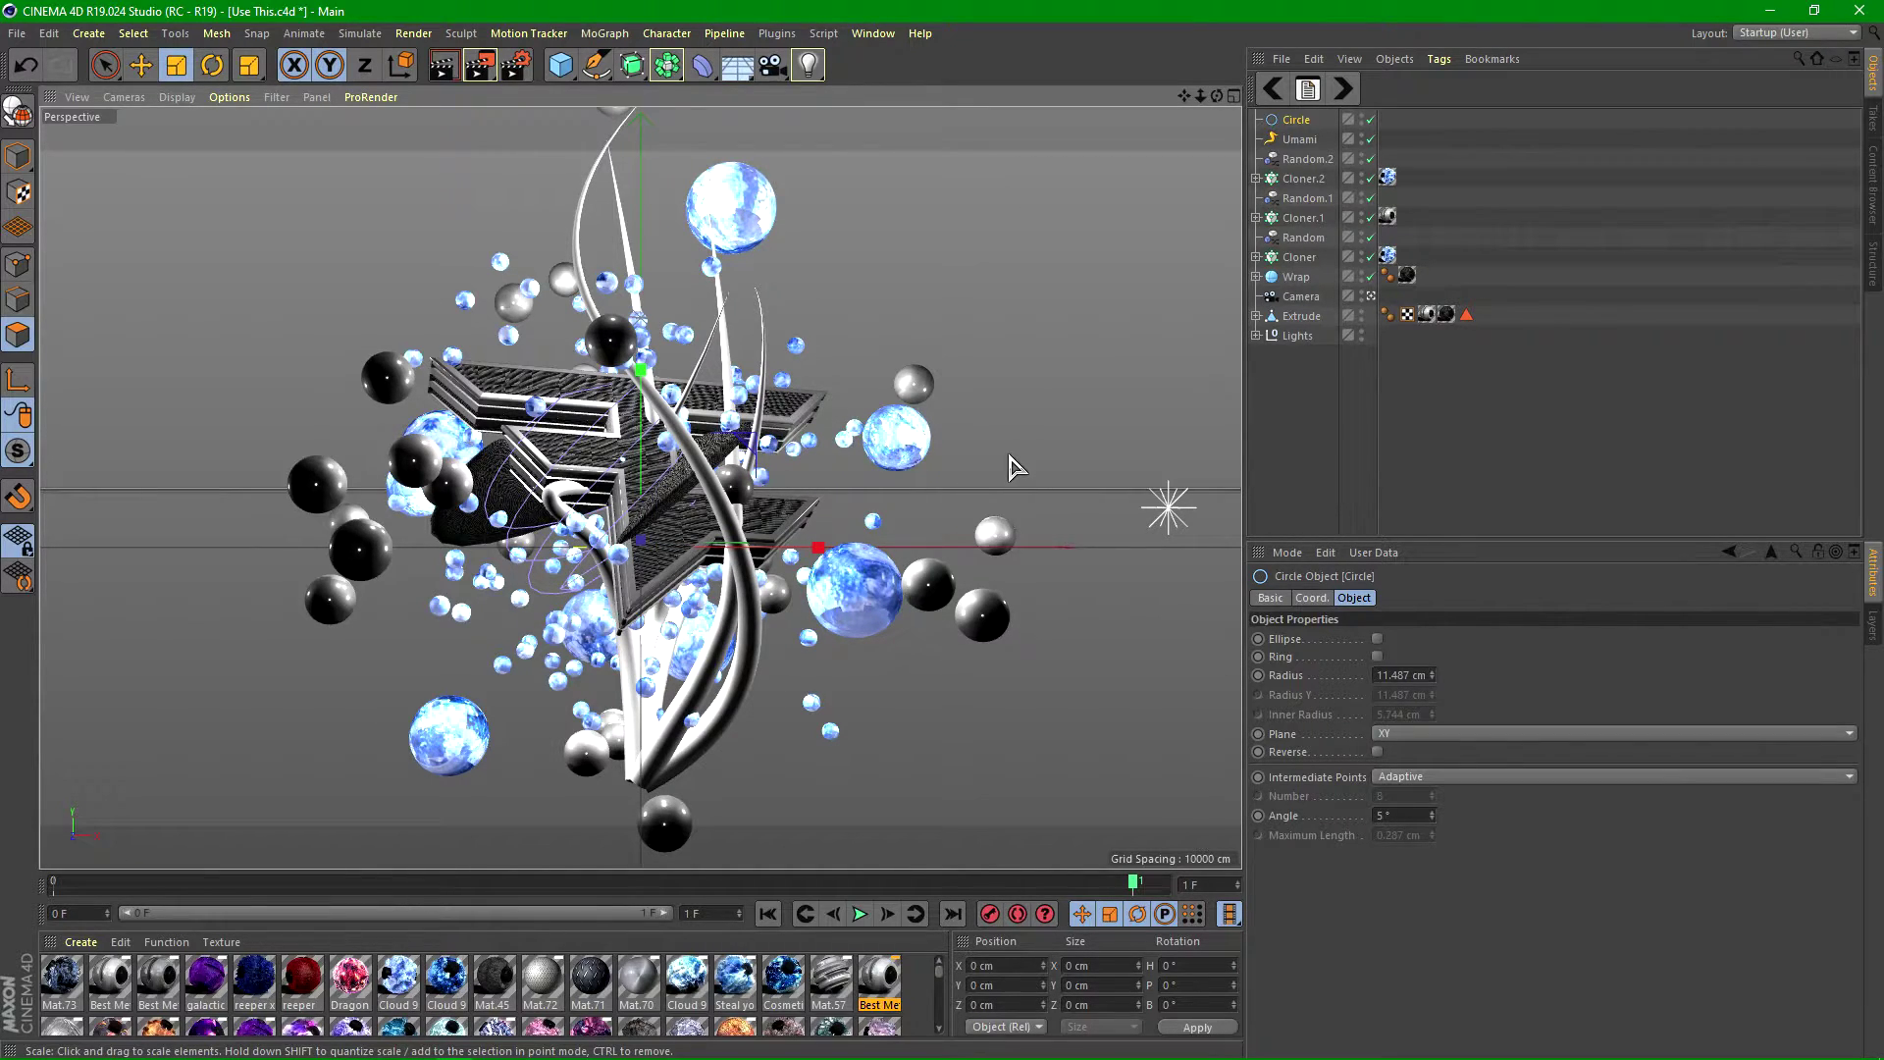
{"action": "left_click", "coordinate": [1371, 468]}
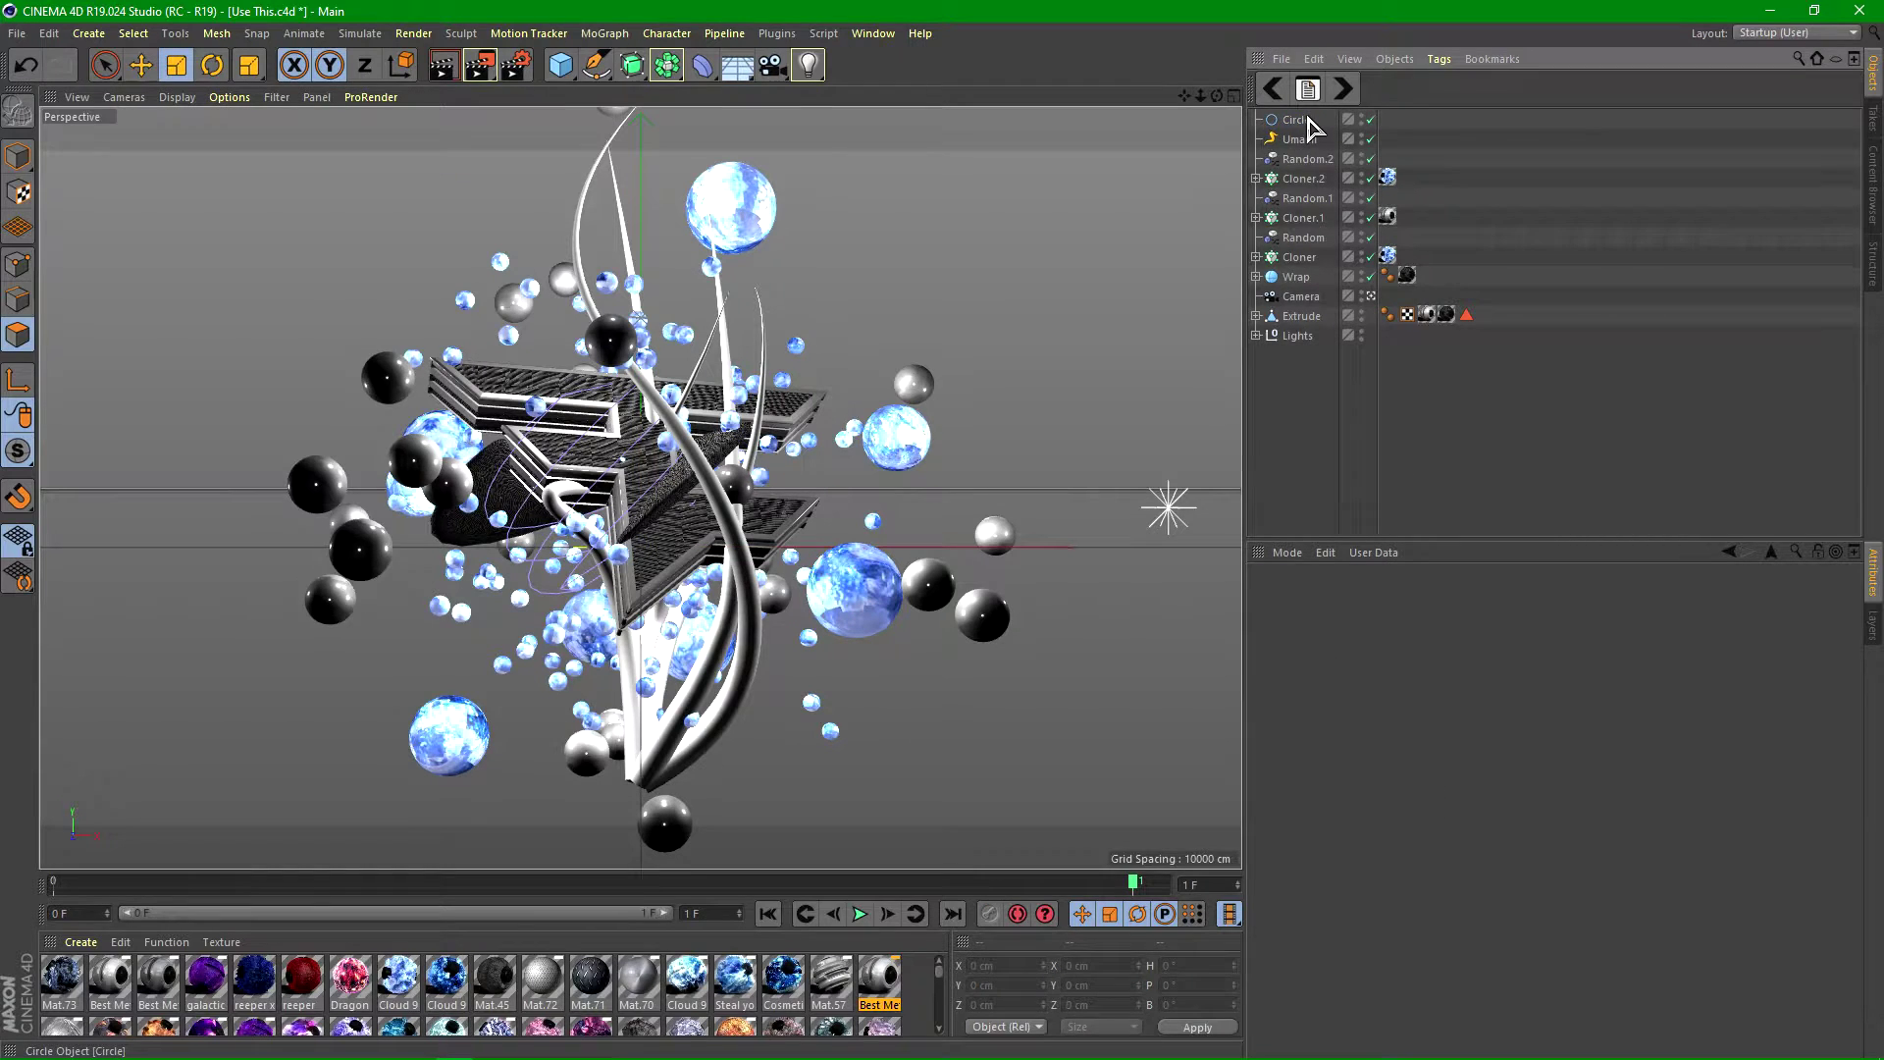
- Set the Umami object's Number of Splines to 10 and compare it with the Obey Umami Style project
{"action": "left_click", "coordinate": [1299, 138]}
{"action": "left_click", "coordinate": [1353, 599]}
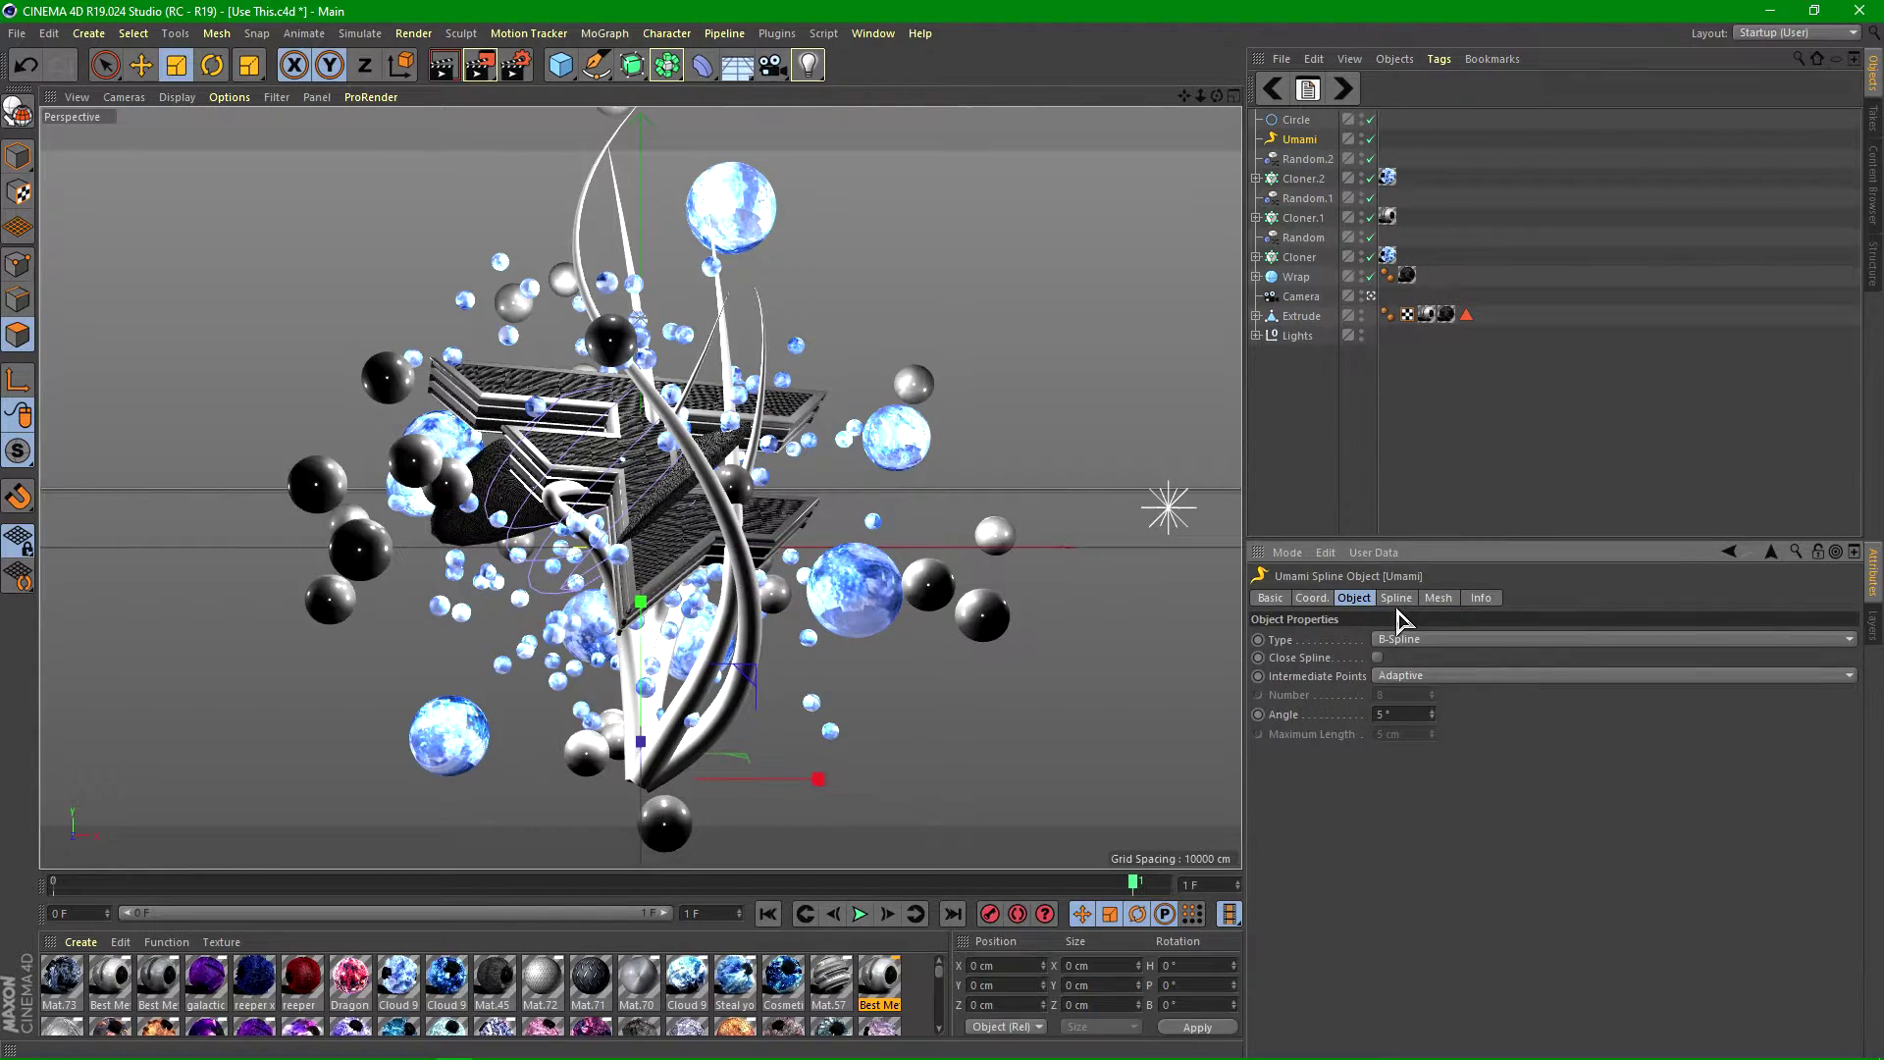
{"action": "left_click", "coordinate": [1397, 598]}
{"action": "left_click_drag", "start_coordinate": [1443, 673], "coordinate": [1443, 673]}
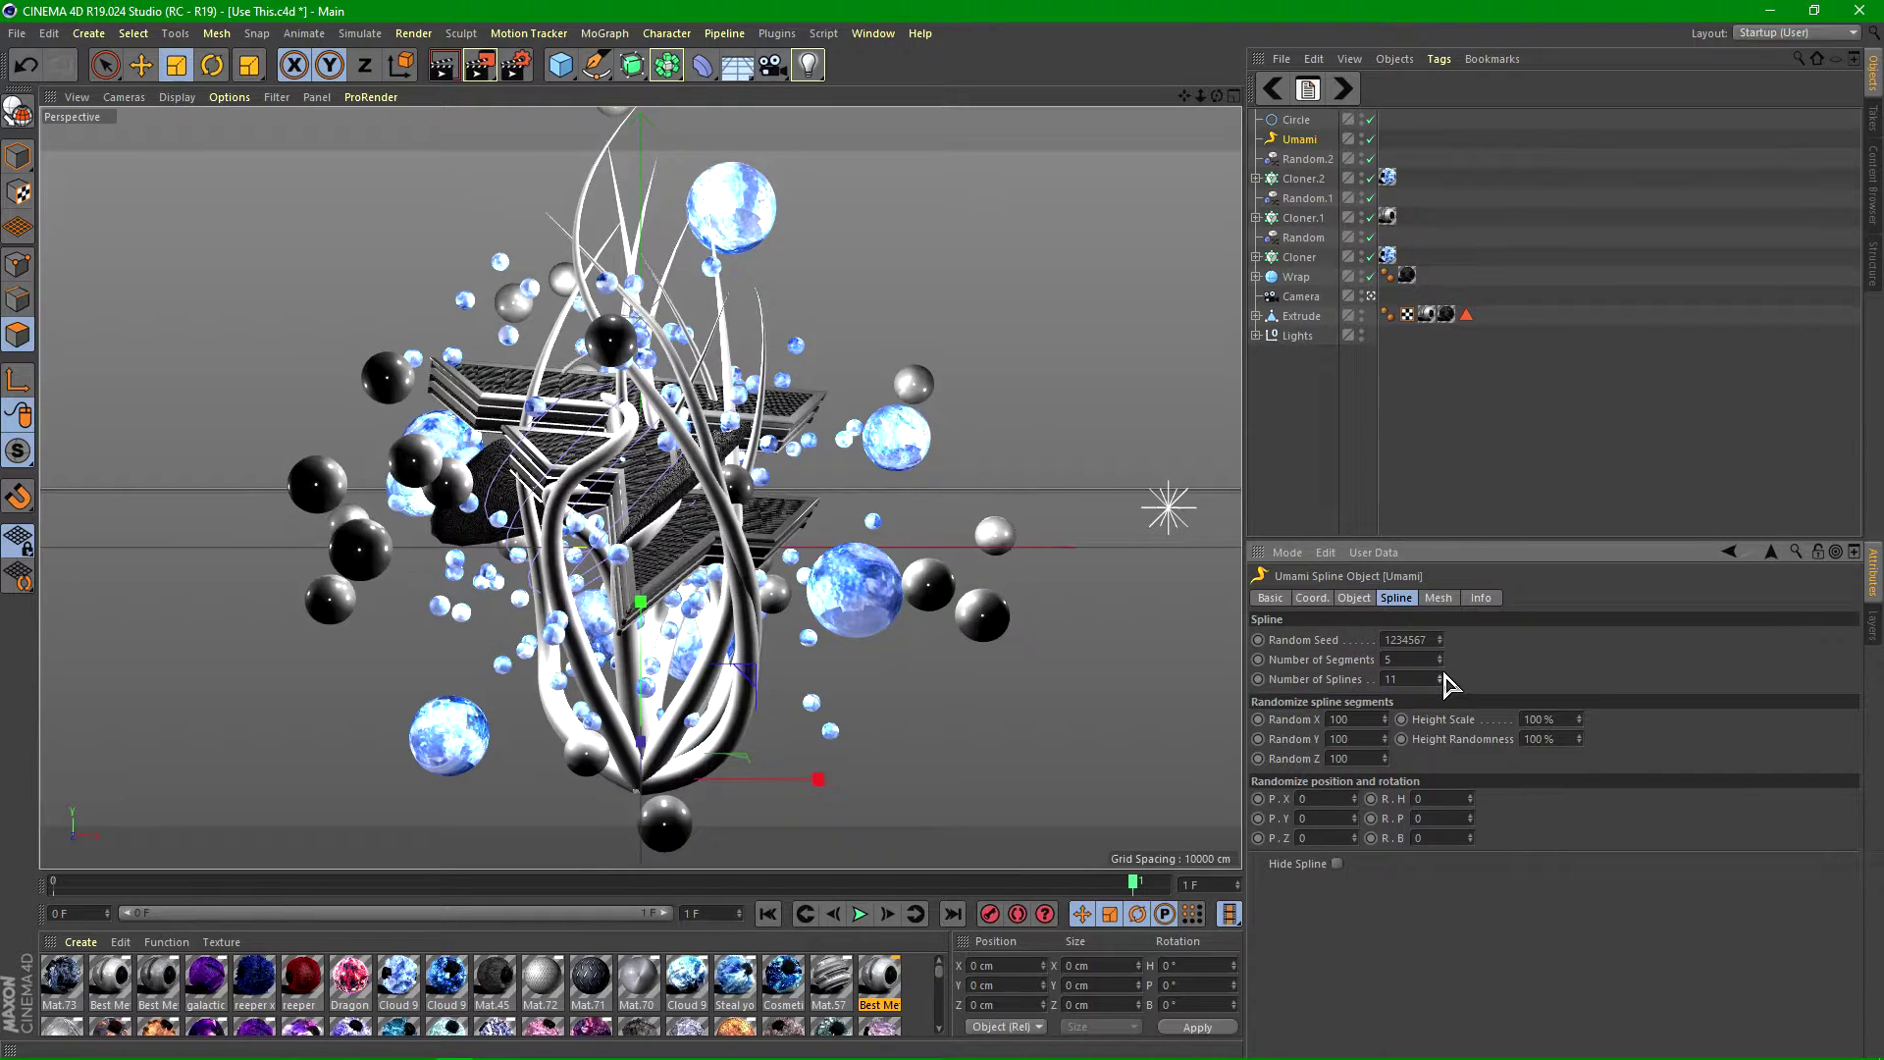
{"action": "left_click", "coordinate": [1345, 90]}
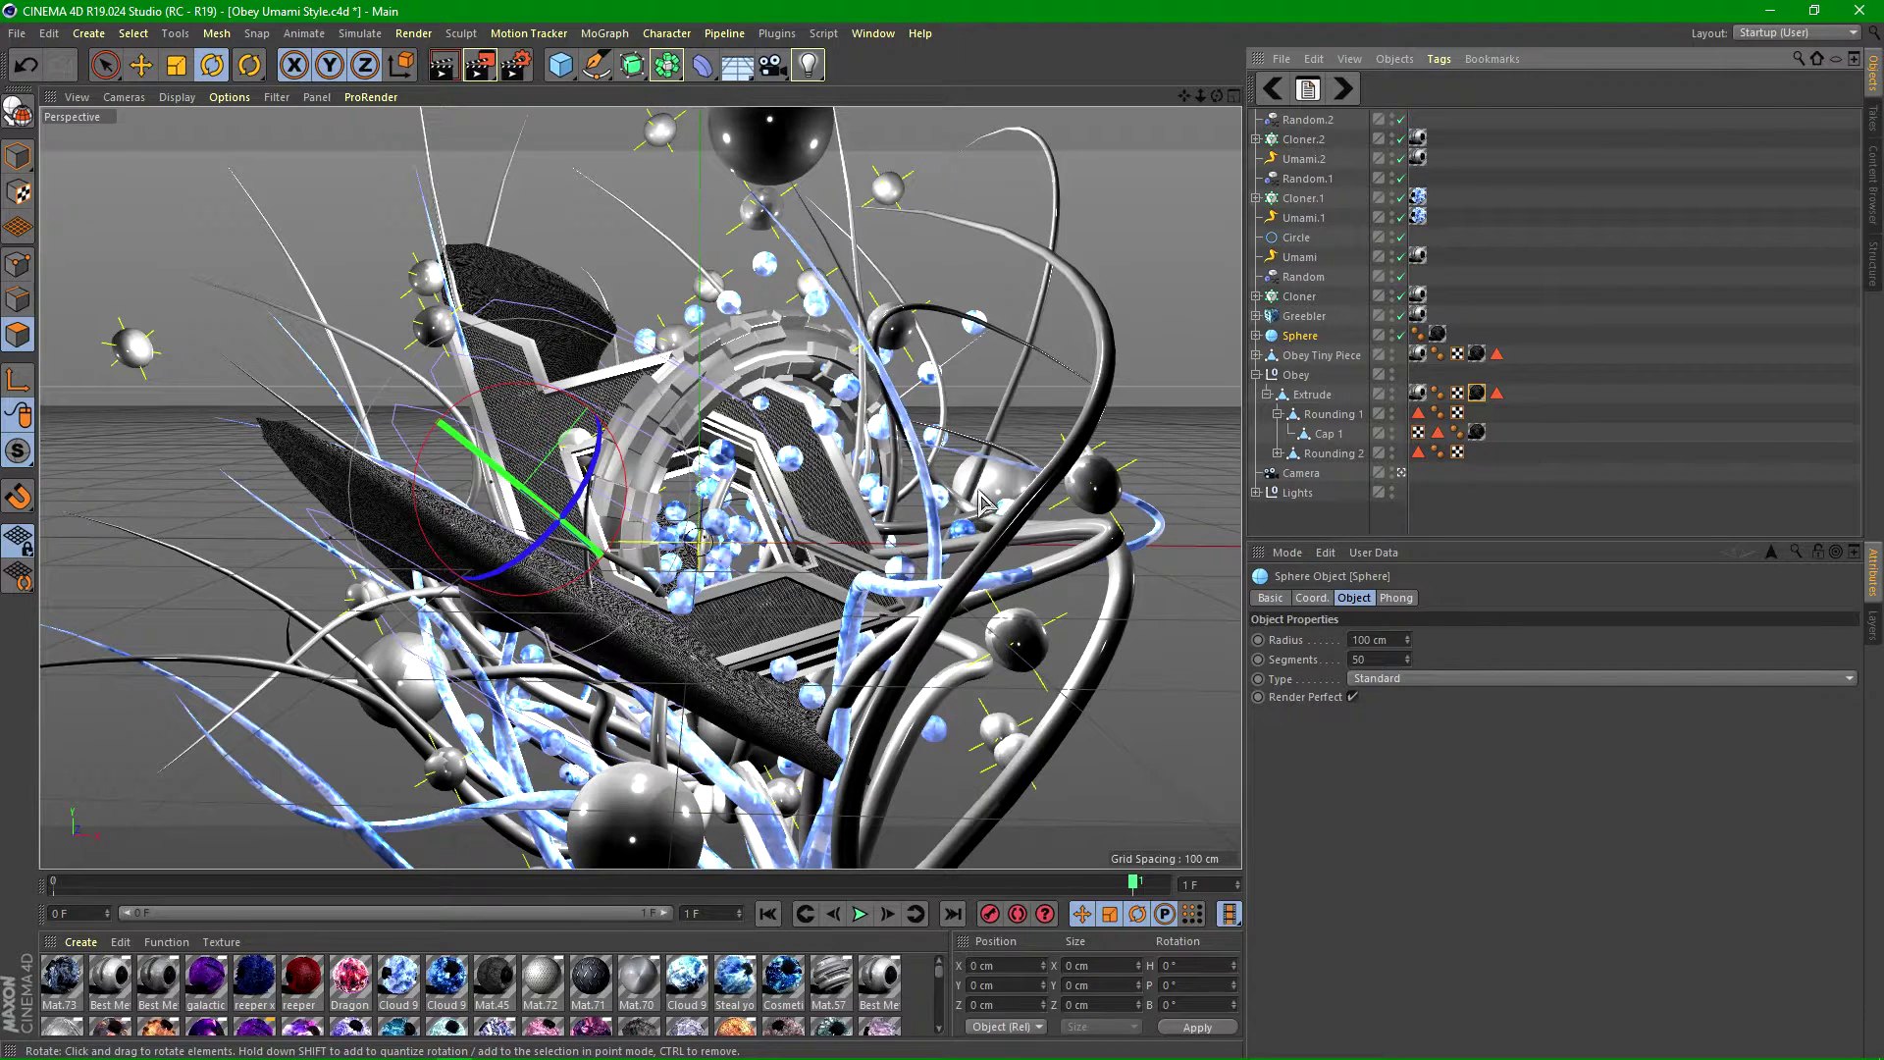
{"action": "left_click", "coordinate": [1273, 89]}
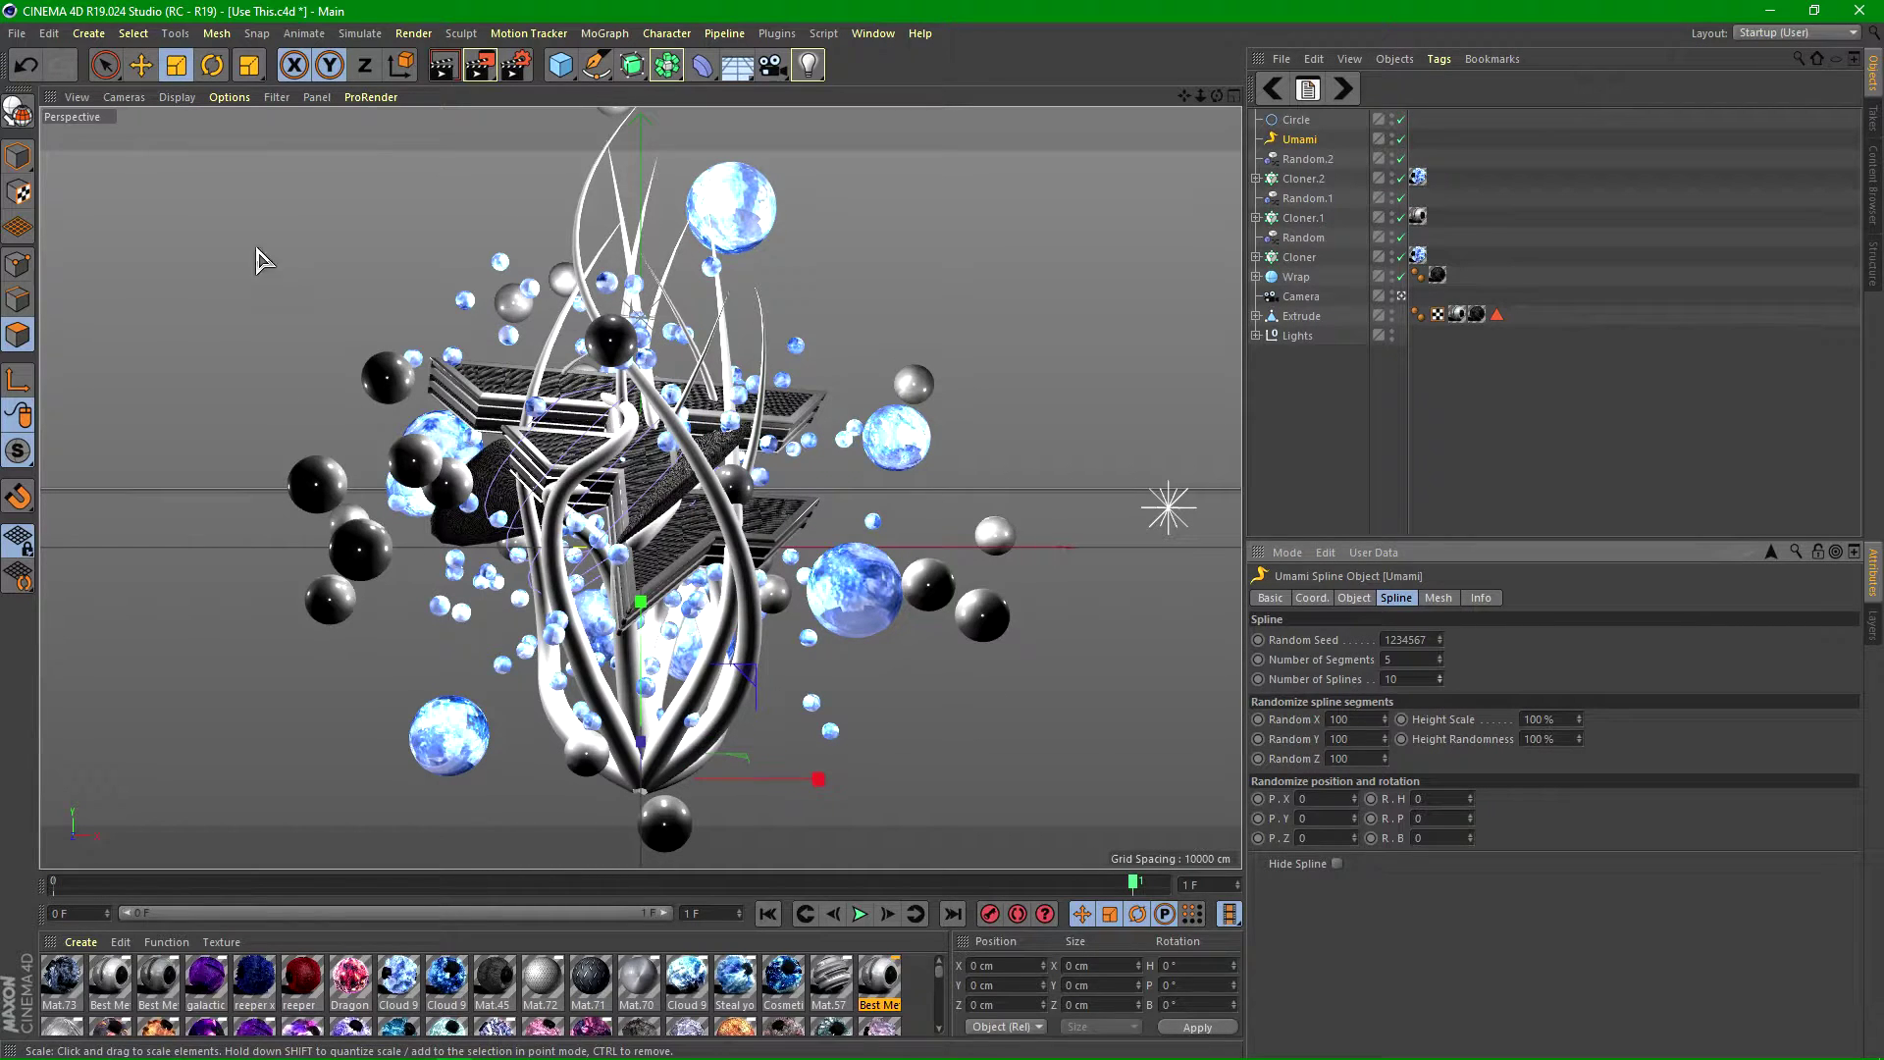
- Rotate the Umami object so its tentacles lean out toward the right side of the logo
{"action": "left_click", "coordinate": [212, 65]}
{"action": "mouse_move", "coordinate": [698, 785]}
{"action": "left_mouse_down"}
{"action": "mouse_move", "coordinate": [774, 791]}
{"action": "mouse_move", "coordinate": [698, 741]}
{"action": "mouse_move", "coordinate": [828, 783]}
{"action": "mouse_move", "coordinate": [837, 845]}
{"action": "mouse_move", "coordinate": [815, 846]}
{"action": "mouse_move", "coordinate": [837, 841]}
{"action": "mouse_move", "coordinate": [845, 863]}
{"action": "mouse_move", "coordinate": [639, 791]}
{"action": "mouse_move", "coordinate": [687, 785]}
{"action": "left_mouse_up"}
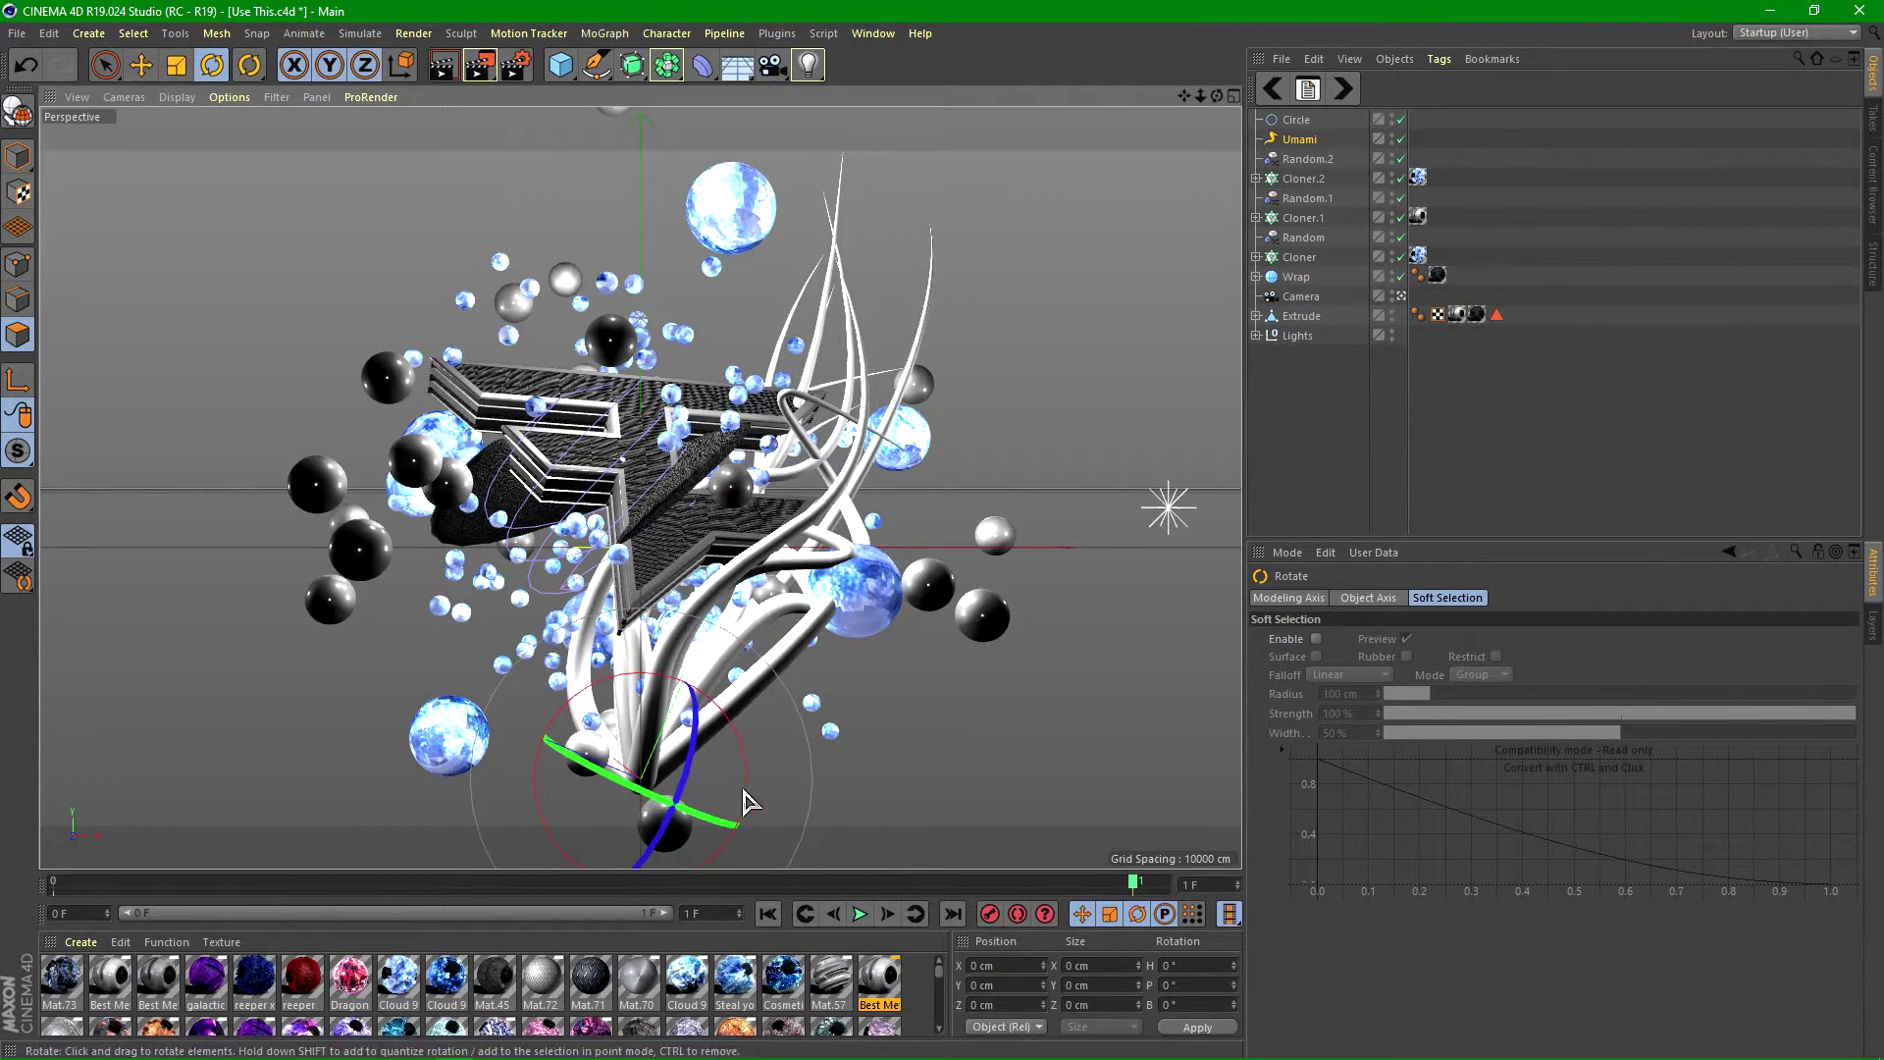
{"action": "left_click_drag", "start_coordinate": [731, 790], "coordinate": [653, 699]}
{"action": "key", "text": "ctrl+z"}
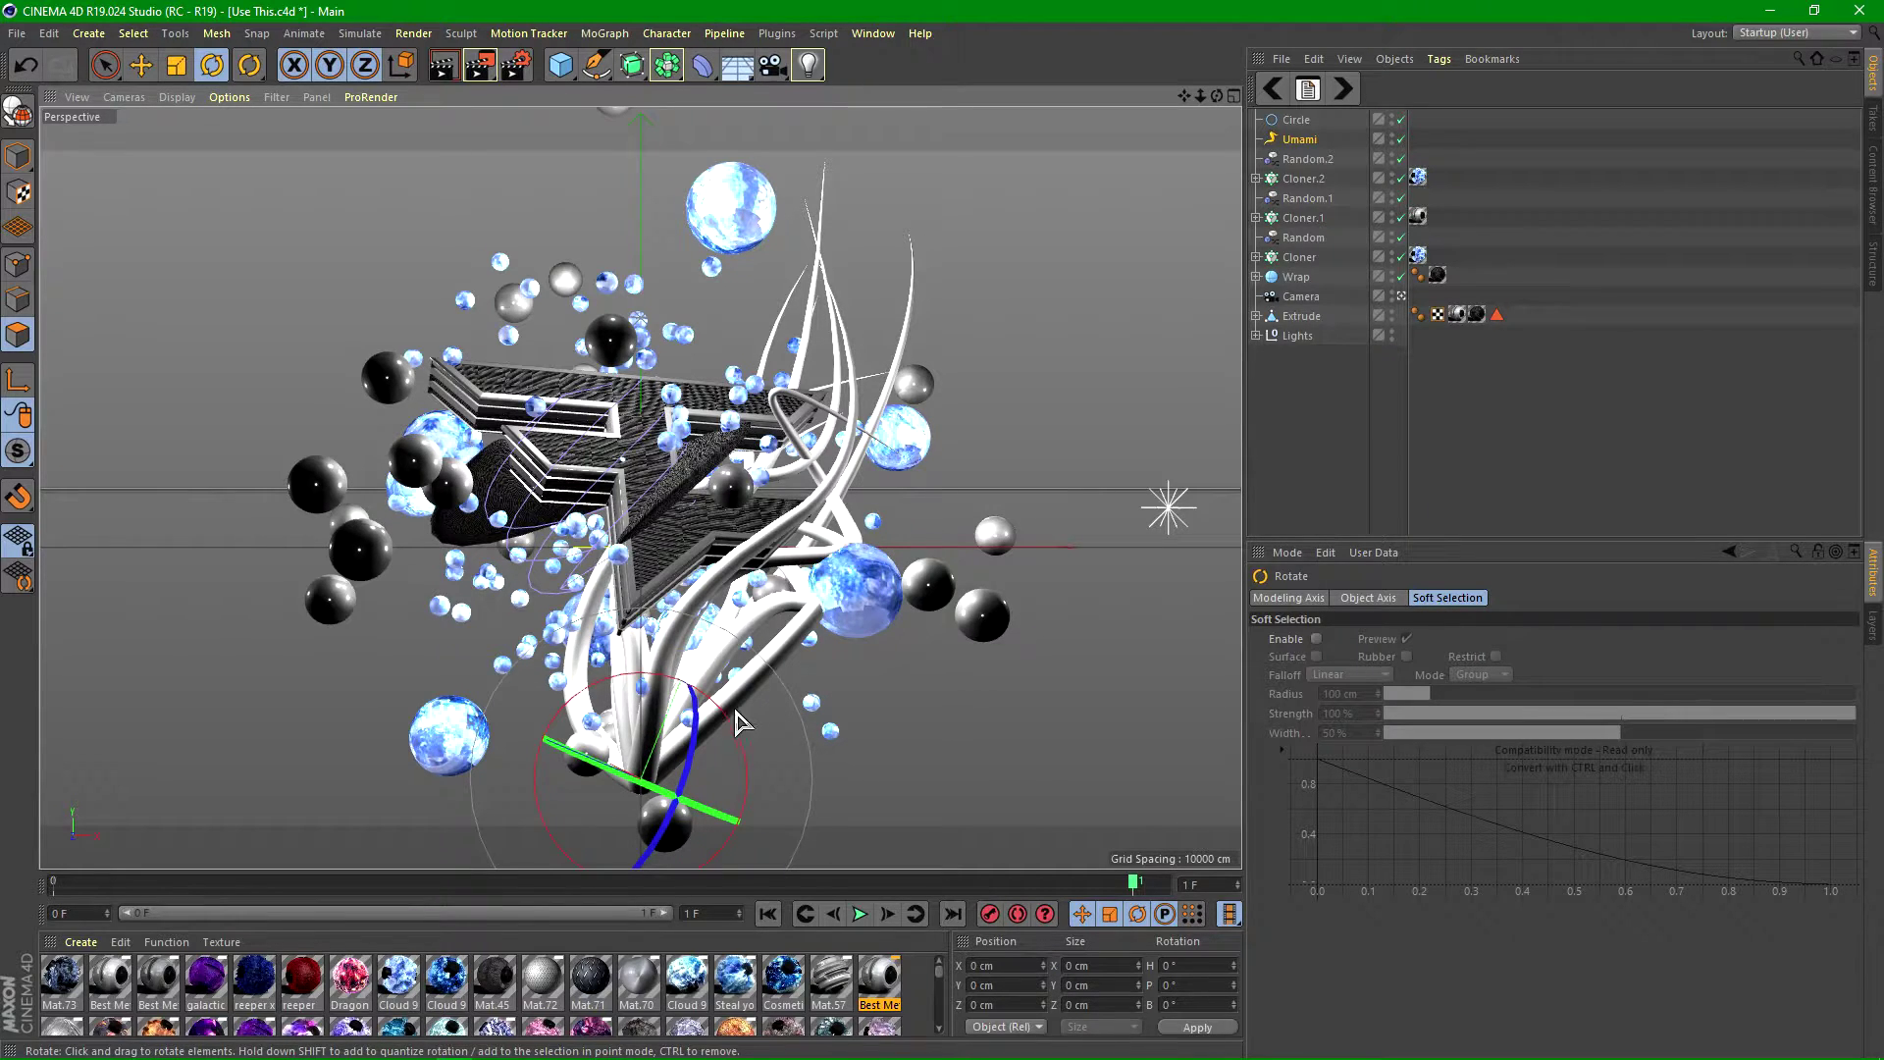
{"action": "left_click_drag", "start_coordinate": [695, 749], "coordinate": [691, 763]}
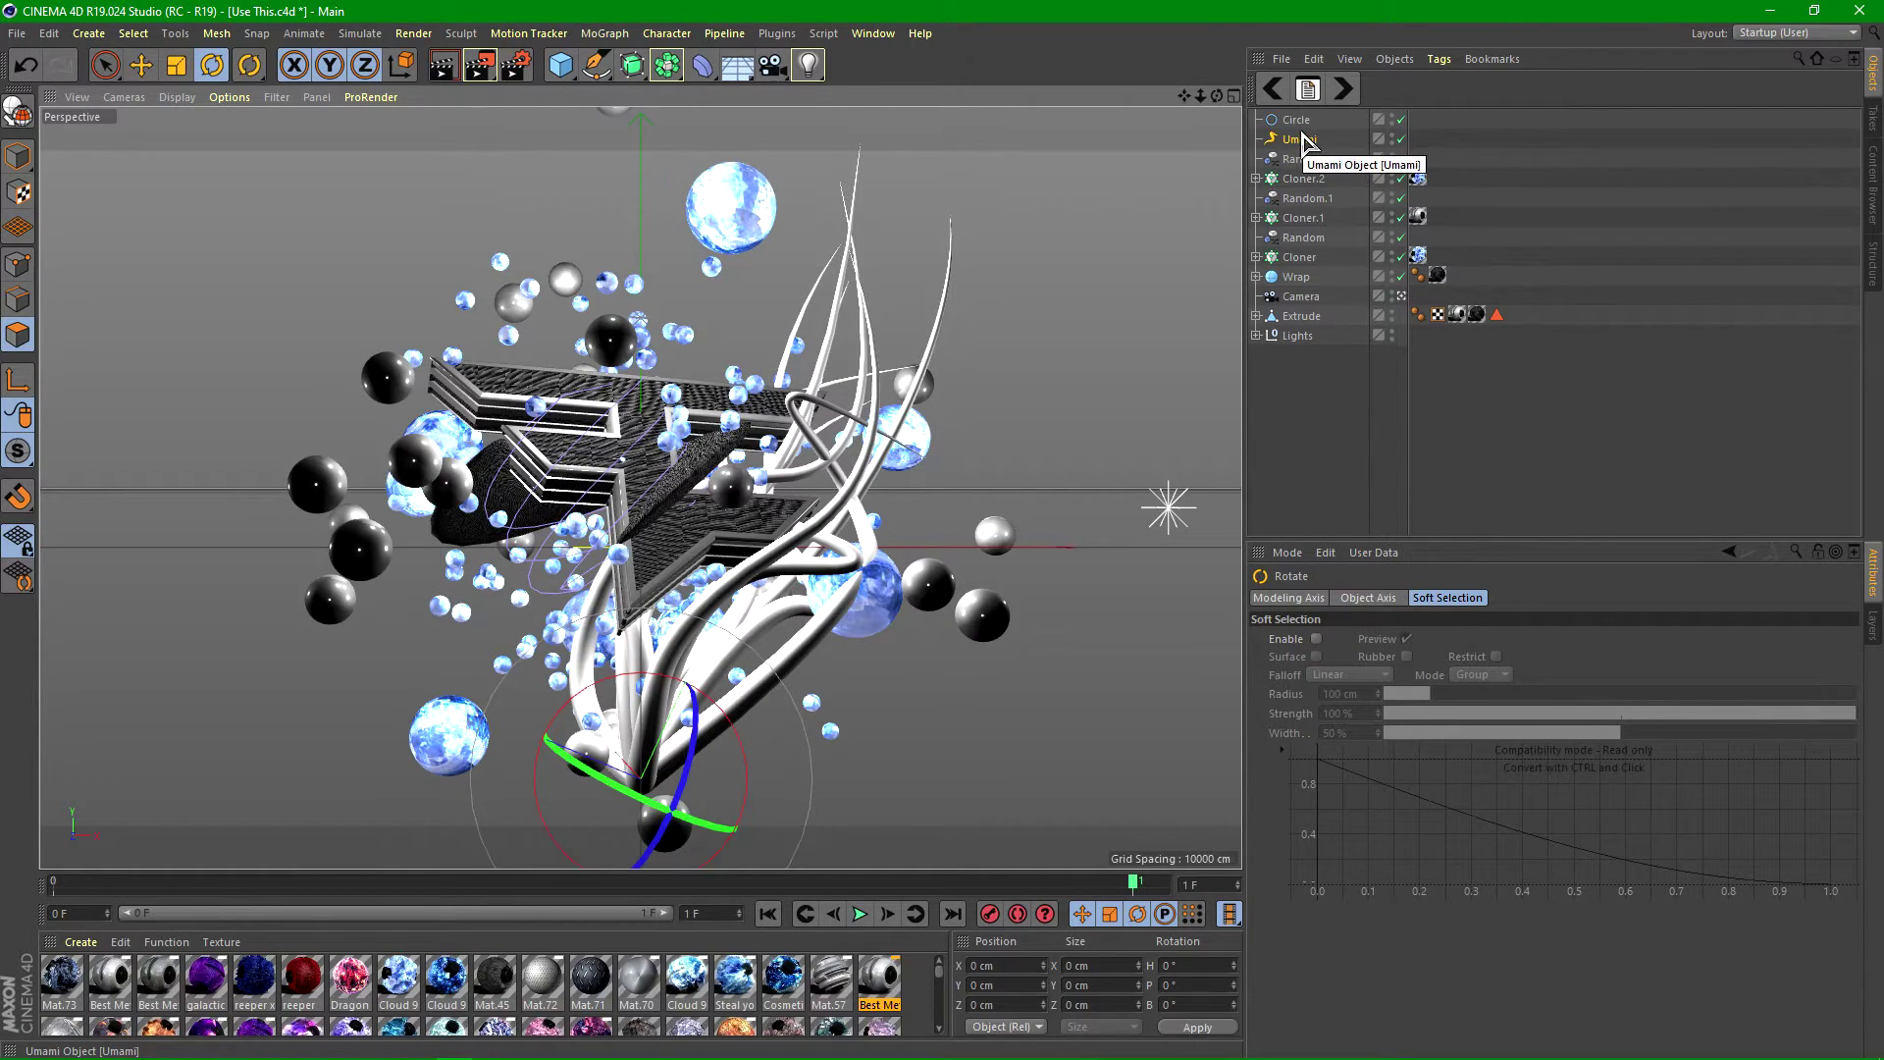
- Duplicate the Umami object and rotate the copy so its tentacles rise behind the left side of the logo
{"action": "key", "text": "ctrl+c"}
{"action": "key", "text": "ctrl+v"}
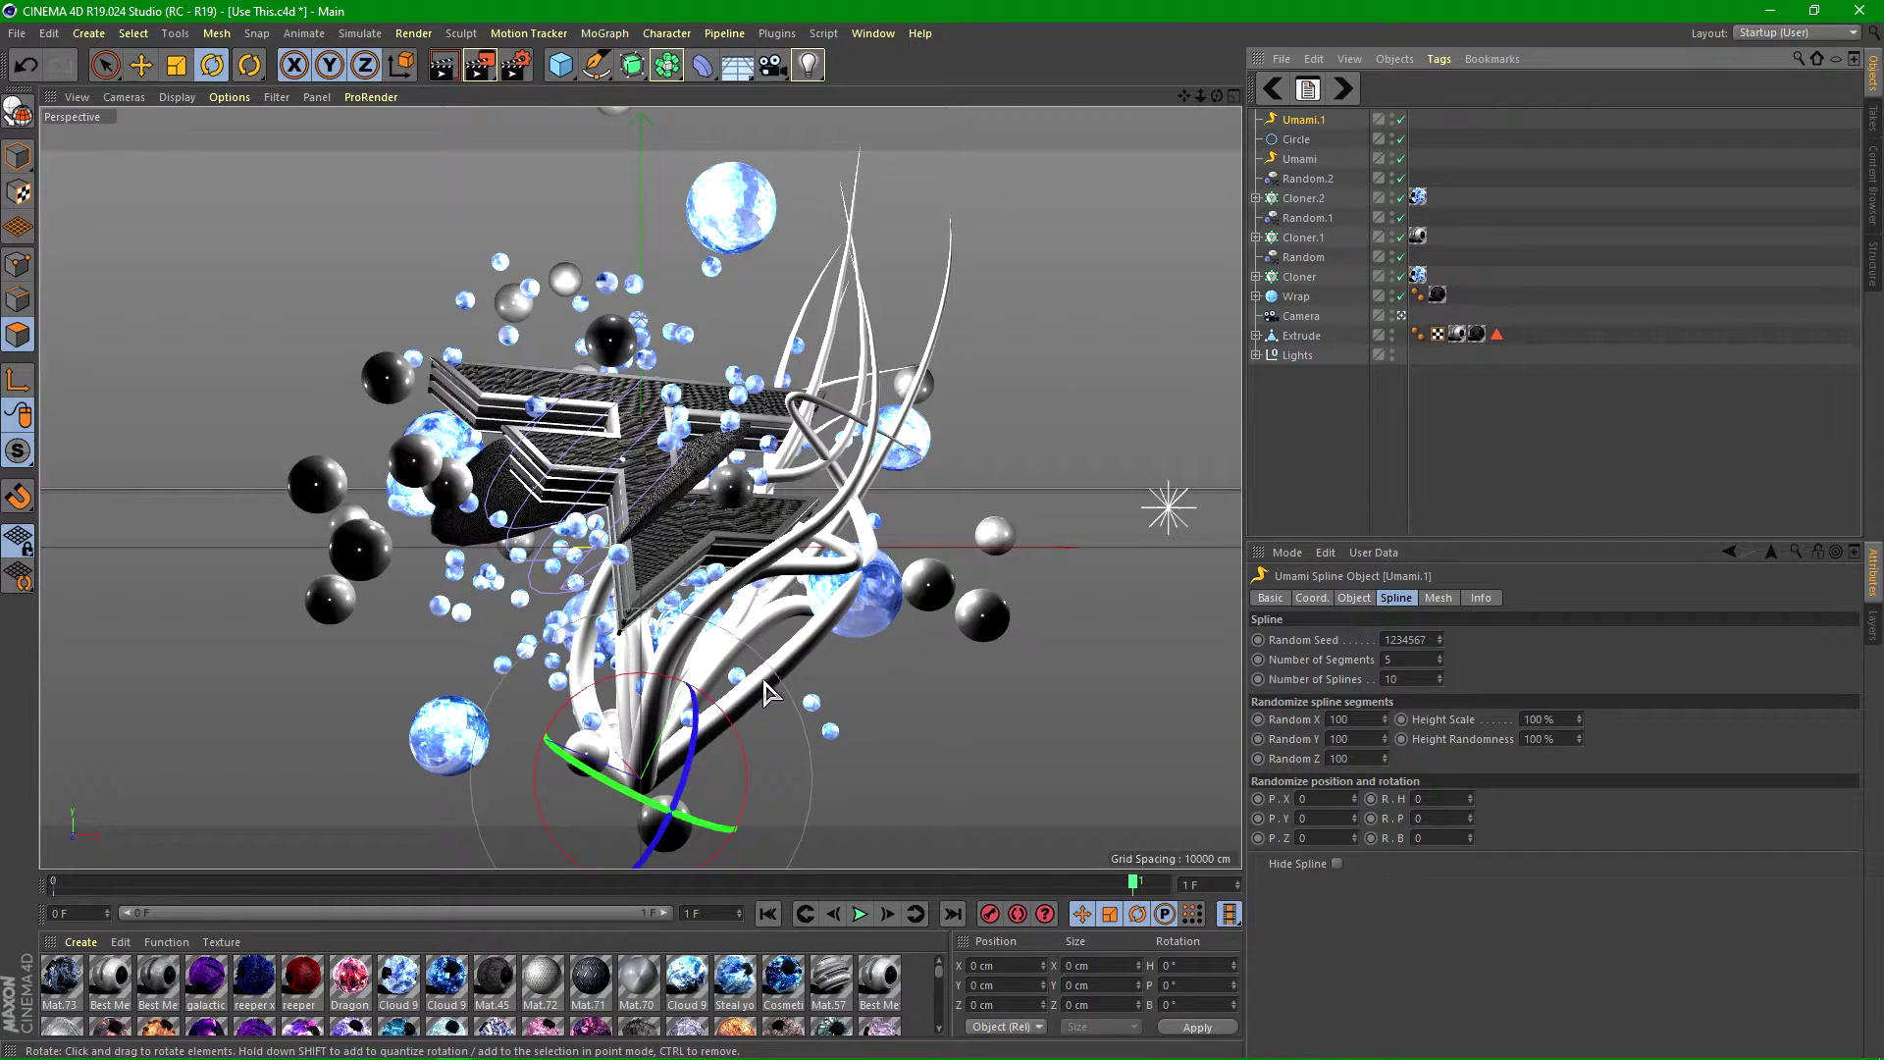
{"action": "left_click_drag", "start_coordinate": [948, 752], "coordinate": [928, 705]}
{"action": "key", "text": "ctrl+z"}
{"action": "left_click_drag", "start_coordinate": [976, 770], "coordinate": [897, 551]}
{"action": "left_click_drag", "start_coordinate": [706, 709], "coordinate": [660, 785]}
{"action": "key", "text": "ctrl+z"}
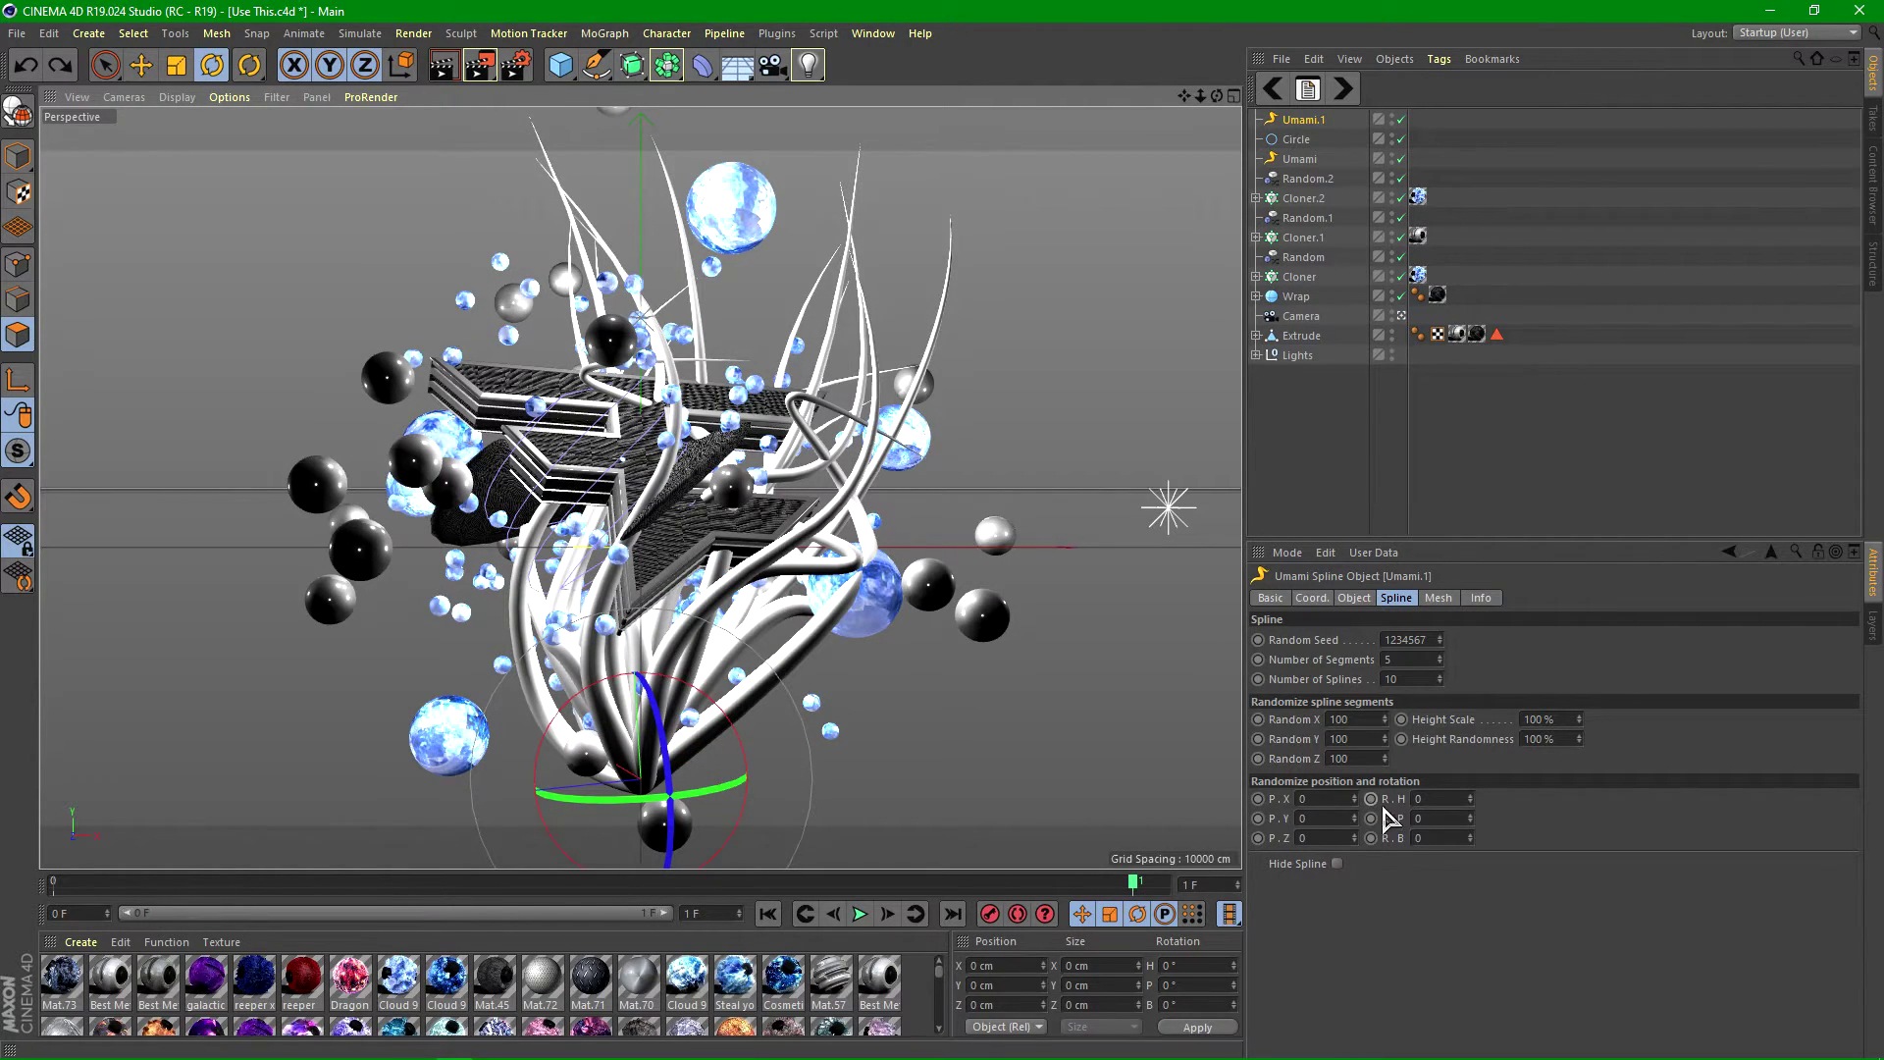
- Randomize the Umami.1 spline rotation with R.H -73 and R.P 35, and turn the object around its base
{"action": "left_click_drag", "start_coordinate": [1470, 799], "coordinate": [1354, 799]}
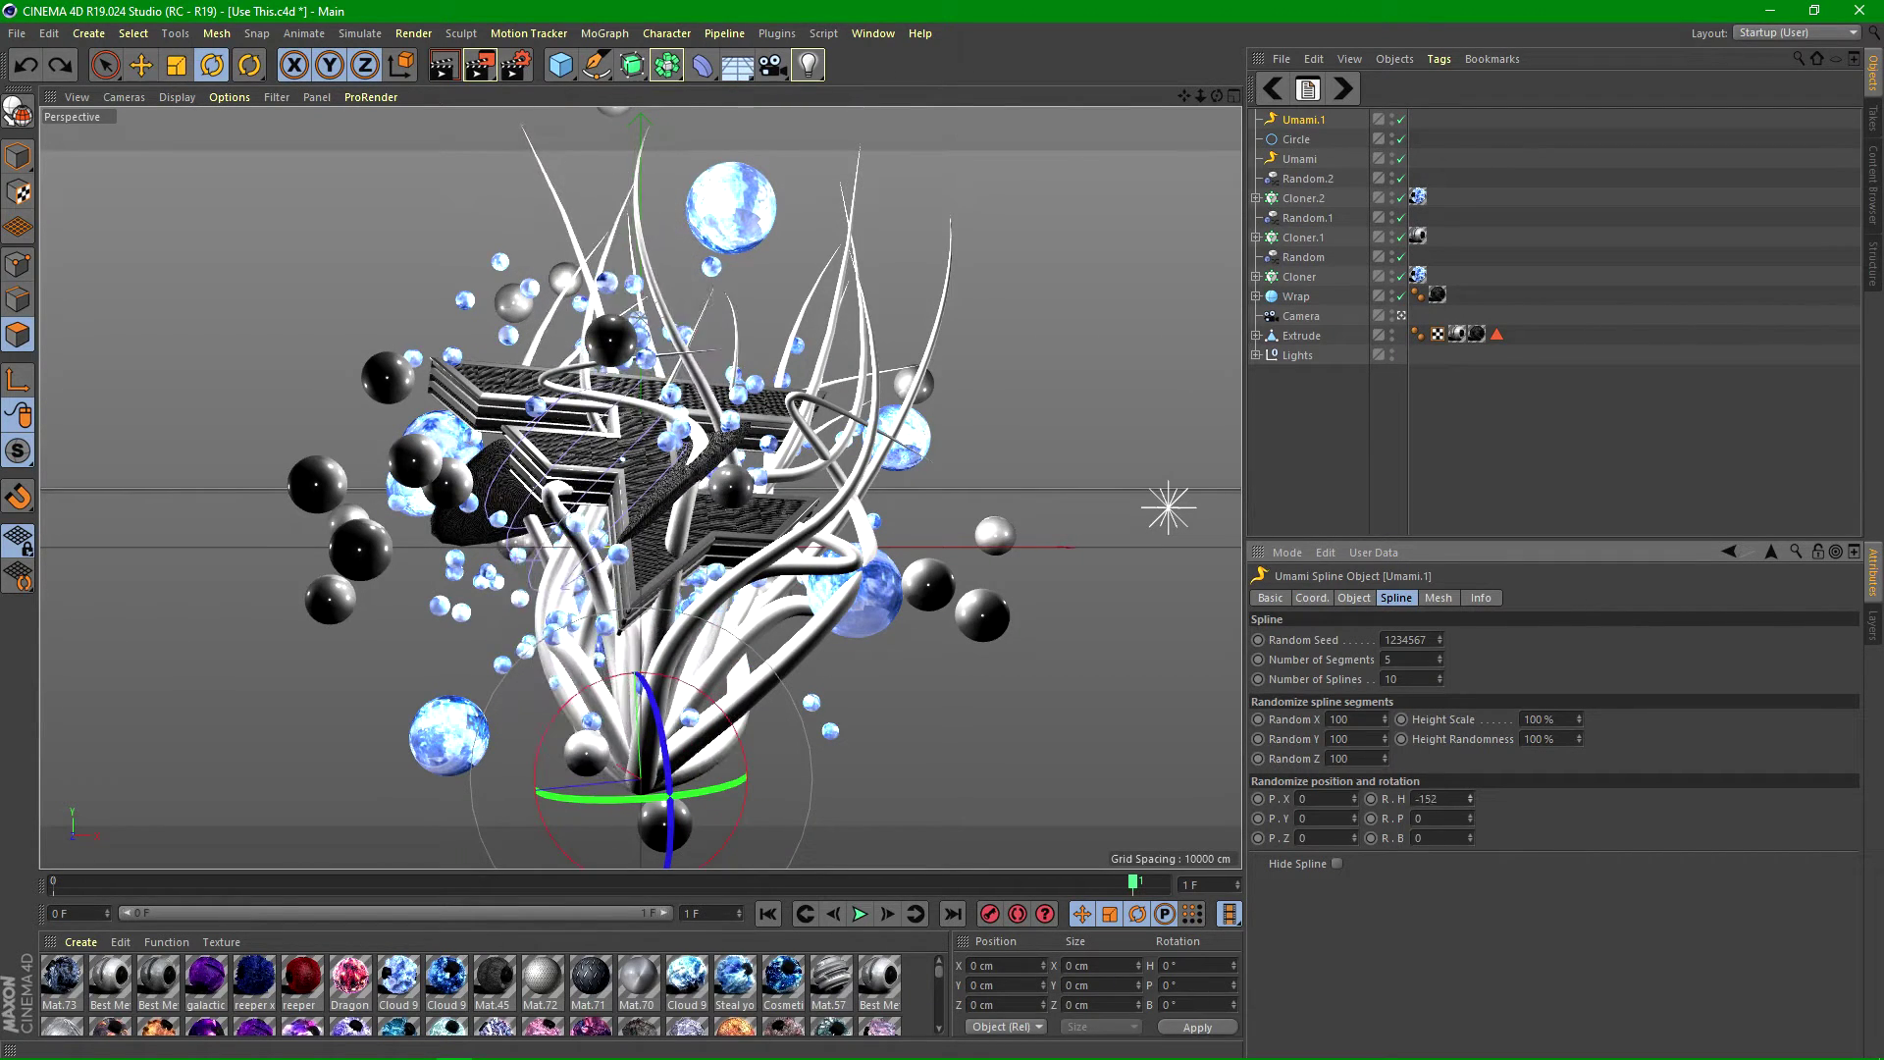
{"action": "key", "text": "ctrl+z"}
{"action": "left_click_drag", "start_coordinate": [1470, 838], "coordinate": [1407, 799]}
{"action": "key", "text": "ctrl+z"}
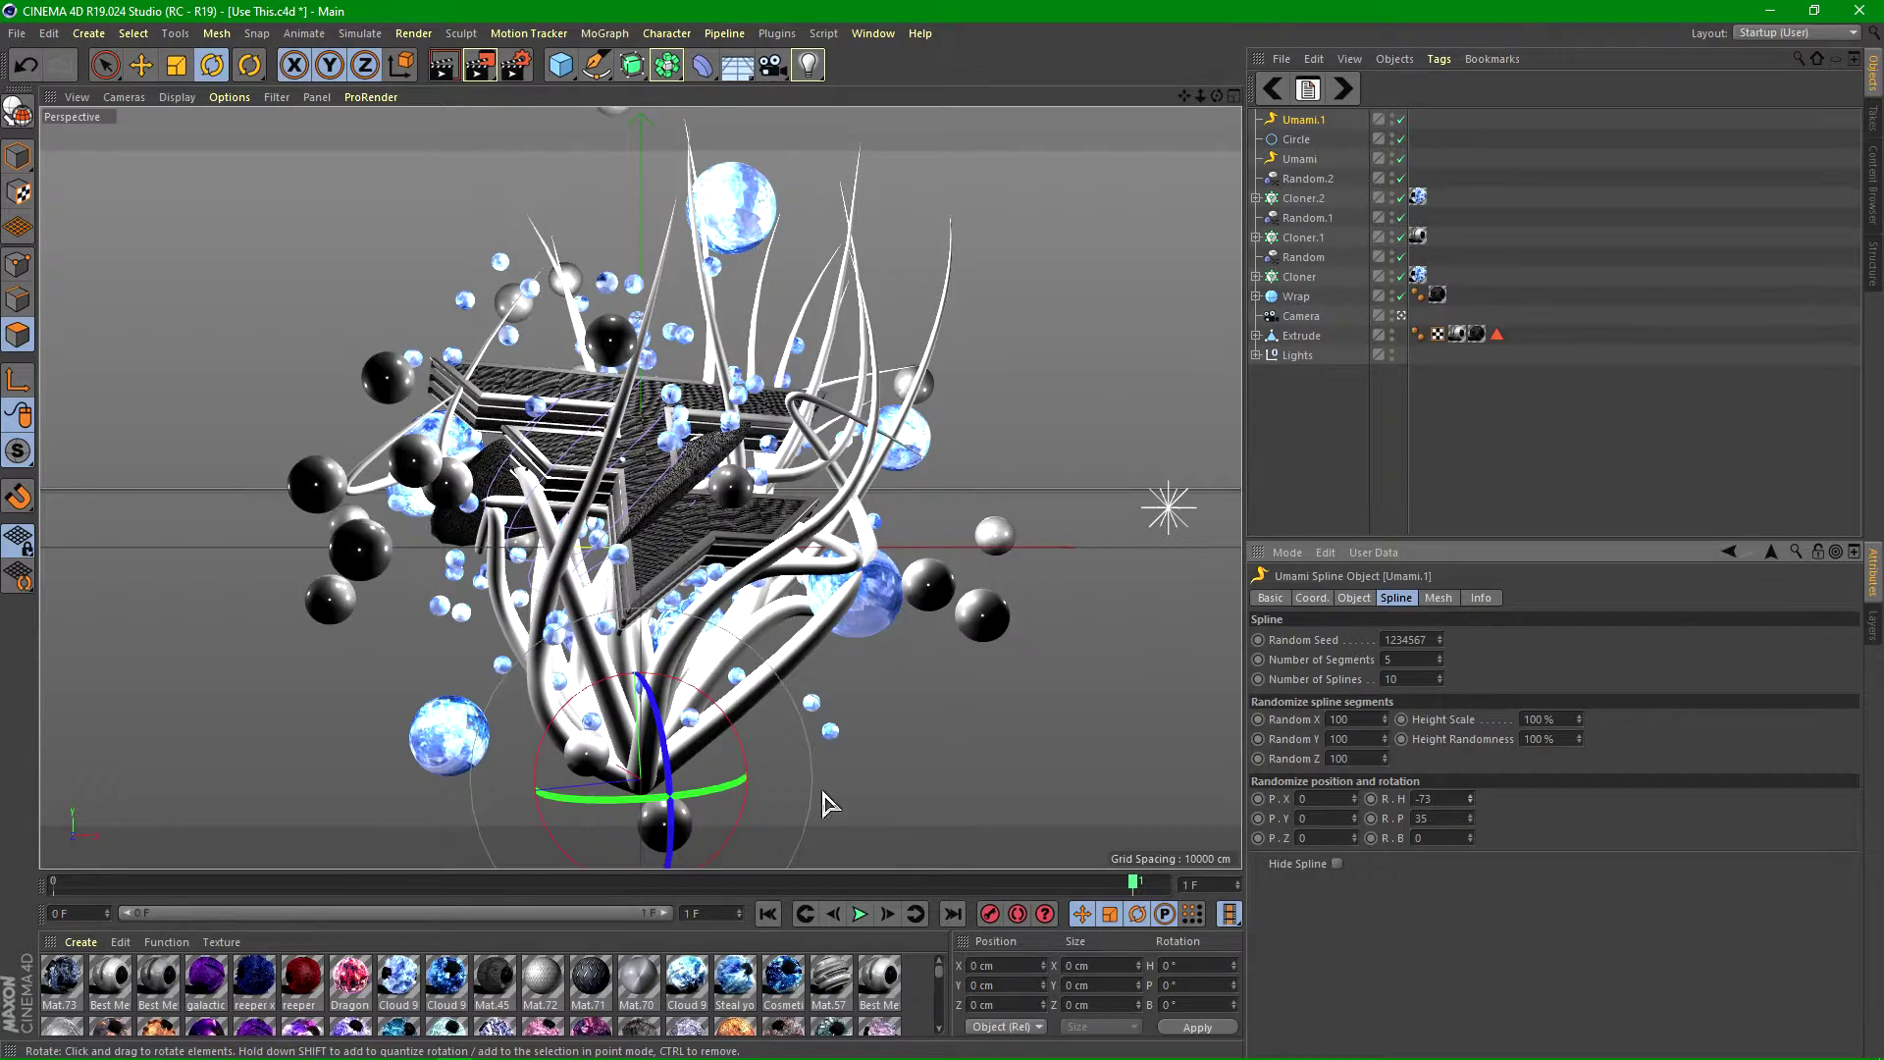
{"action": "left_click_drag", "start_coordinate": [731, 788], "coordinate": [641, 784]}
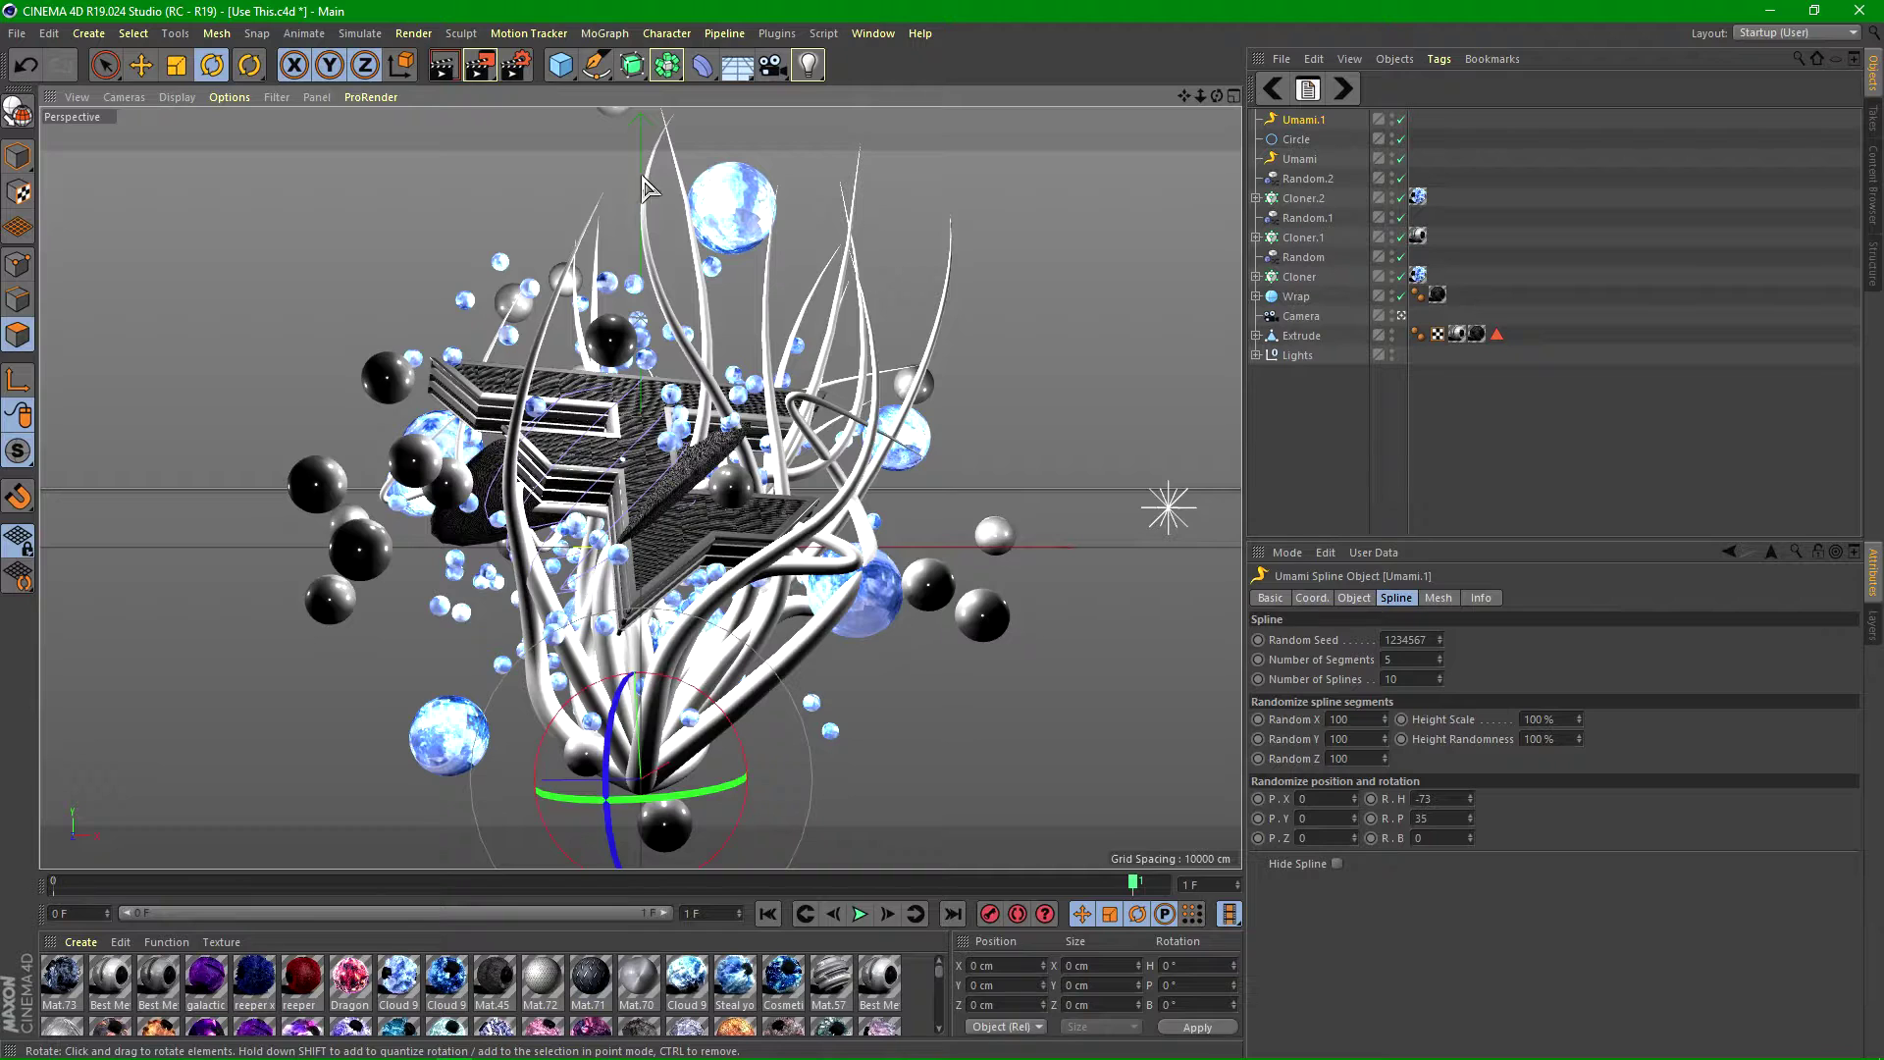
{"action": "left_click_drag", "start_coordinate": [664, 797], "coordinate": [670, 796]}
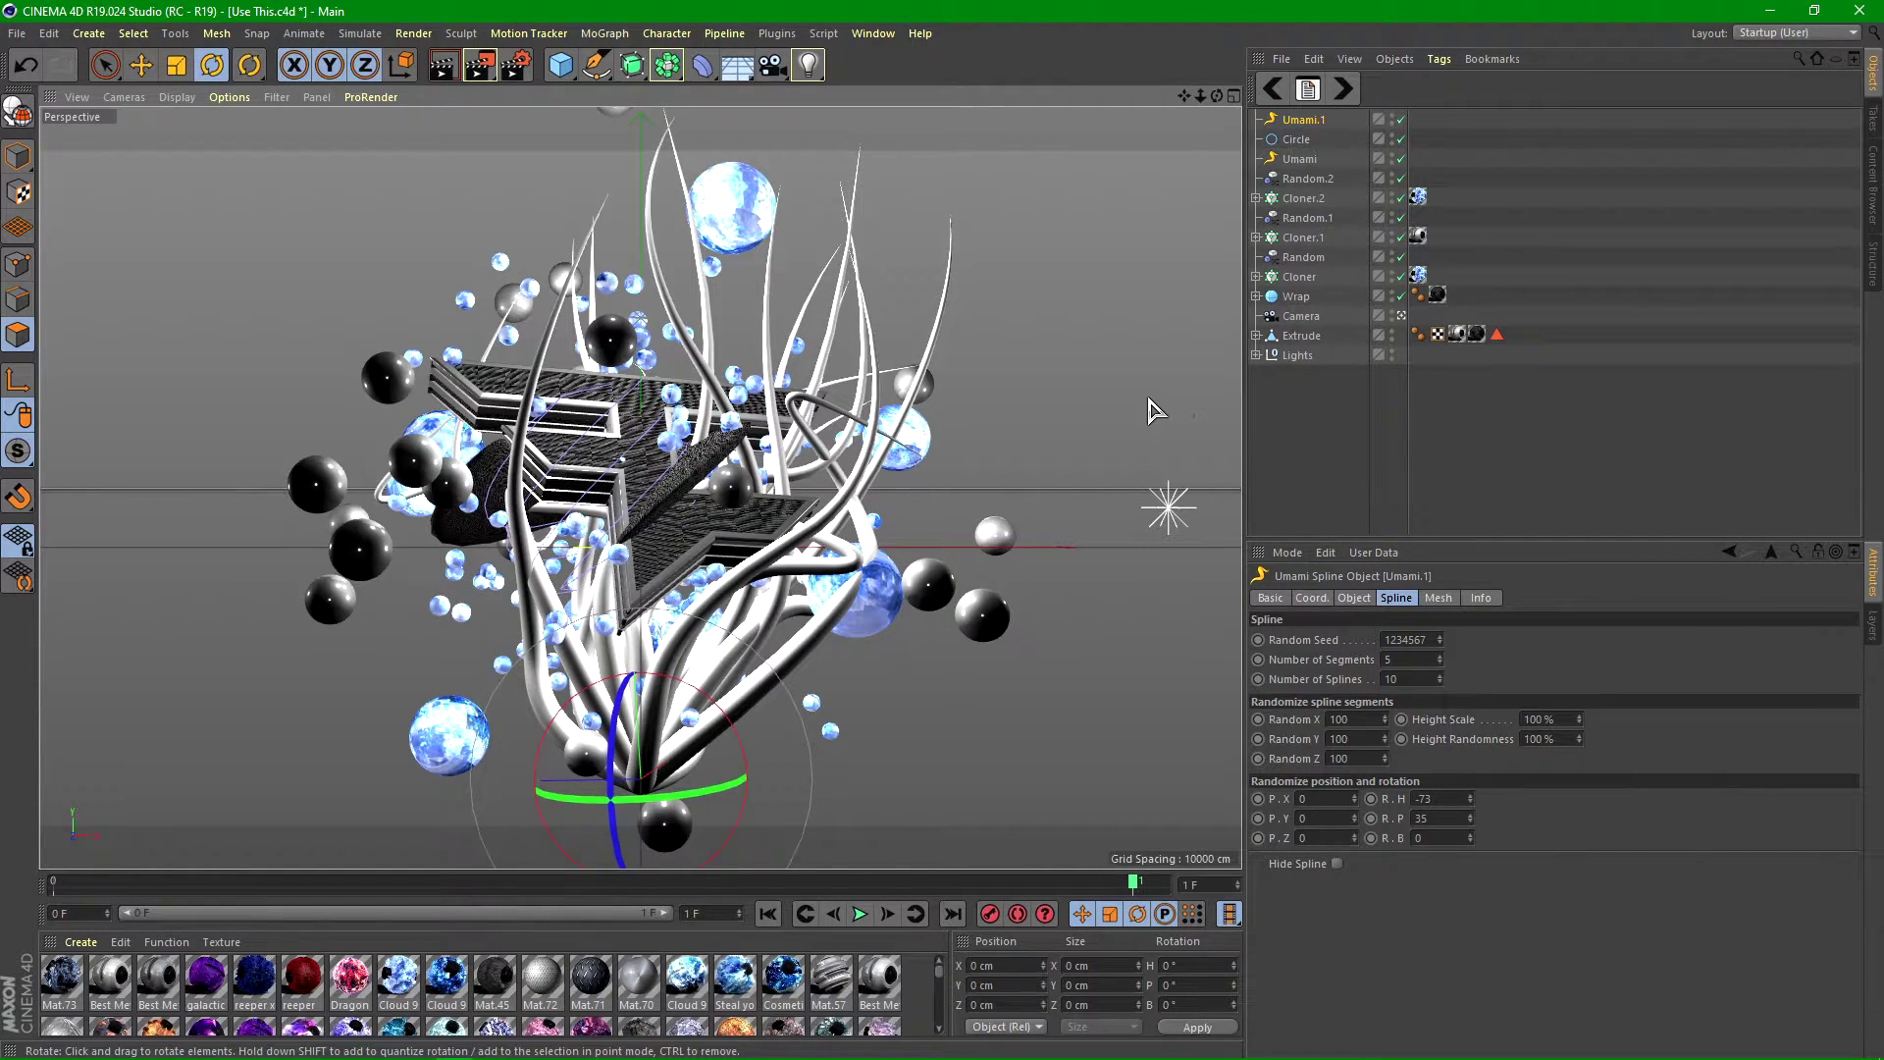
- Paste another Umami copy and rotate it so its tentacles spread out to the left of the logo
{"action": "key", "text": "ctrl+v"}
{"action": "left_click_drag", "start_coordinate": [934, 766], "coordinate": [823, 645]}
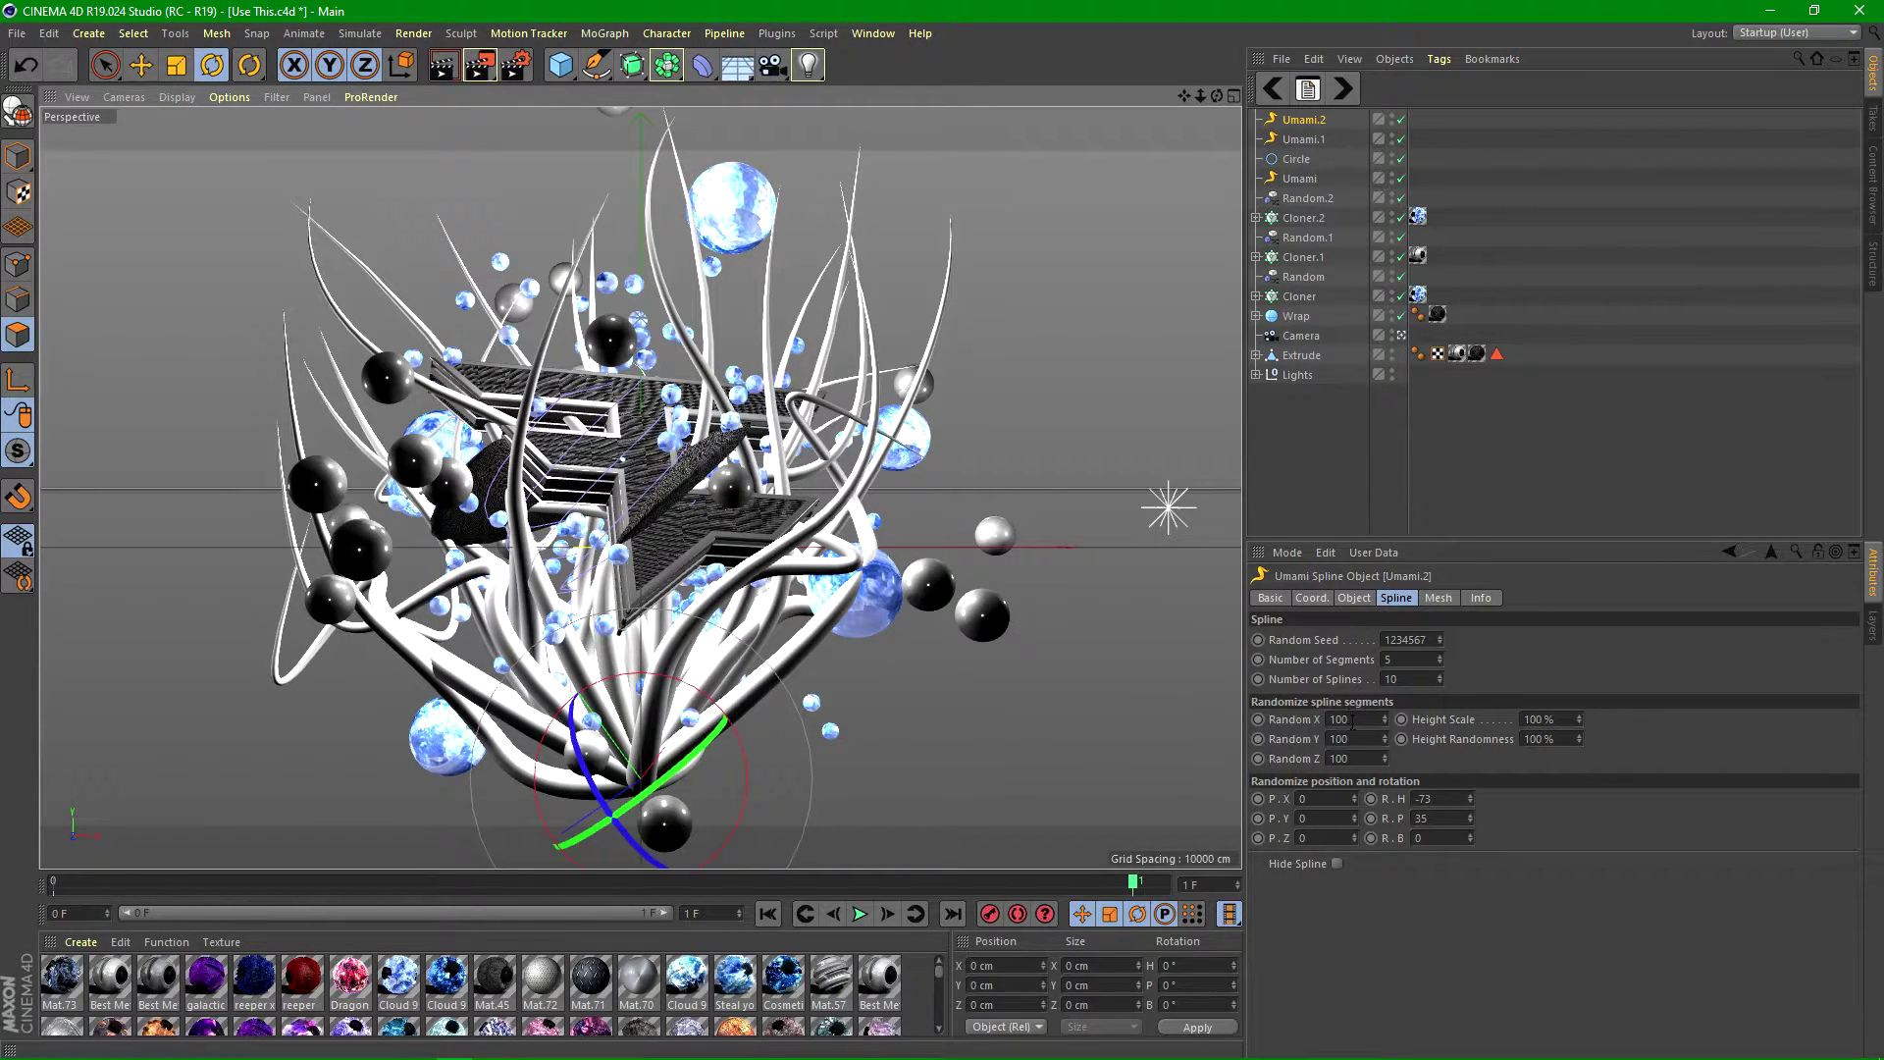
- Try a Number of Splines of 16 on Umami.2 and undo the change
{"action": "left_click", "coordinate": [1441, 682]}
{"action": "left_click", "coordinate": [1441, 683]}
{"action": "left_click", "coordinate": [1440, 676]}
{"action": "left_click", "coordinate": [1440, 676]}
{"action": "left_click", "coordinate": [1440, 675]}
{"action": "left_click", "coordinate": [1440, 675]}
{"action": "left_click", "coordinate": [1439, 675]}
{"action": "left_click", "coordinate": [1440, 675]}
{"action": "left_click", "coordinate": [1439, 675]}
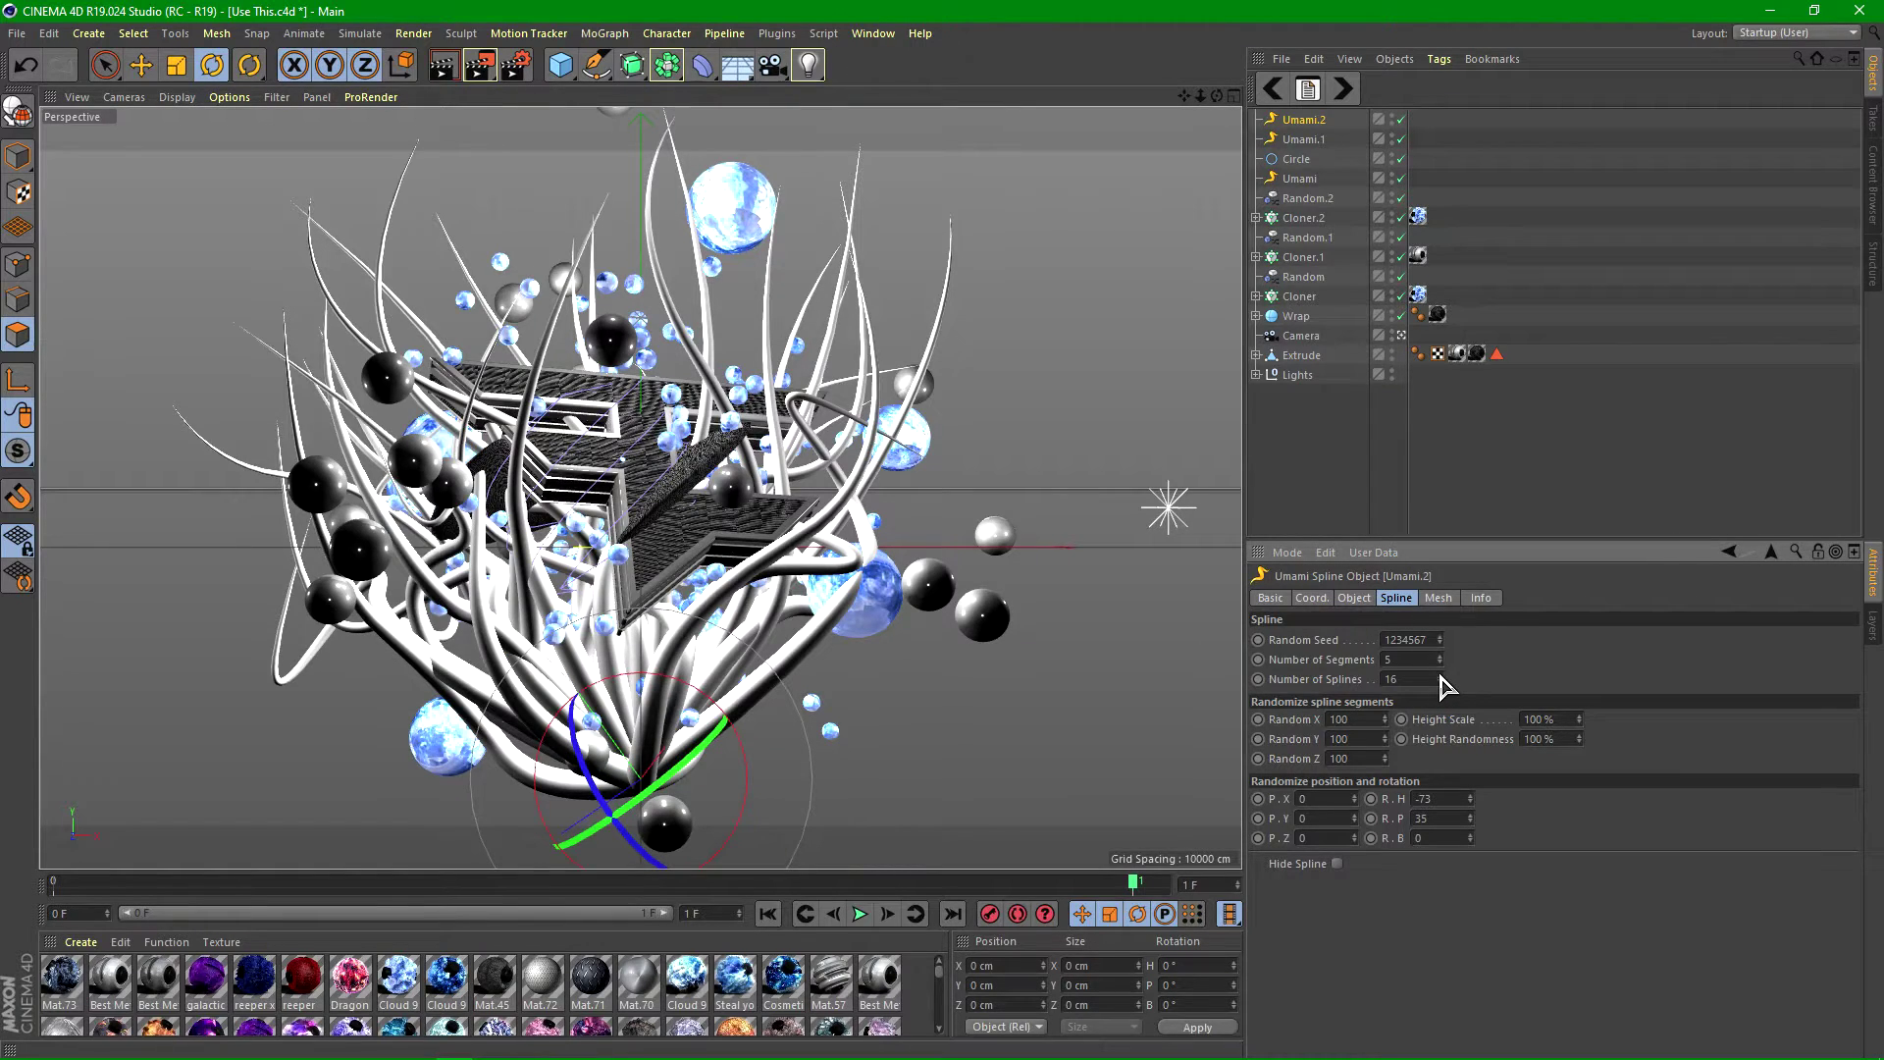
{"action": "key", "text": "ctrl+z"}
{"action": "key", "text": "ctrl+z"}
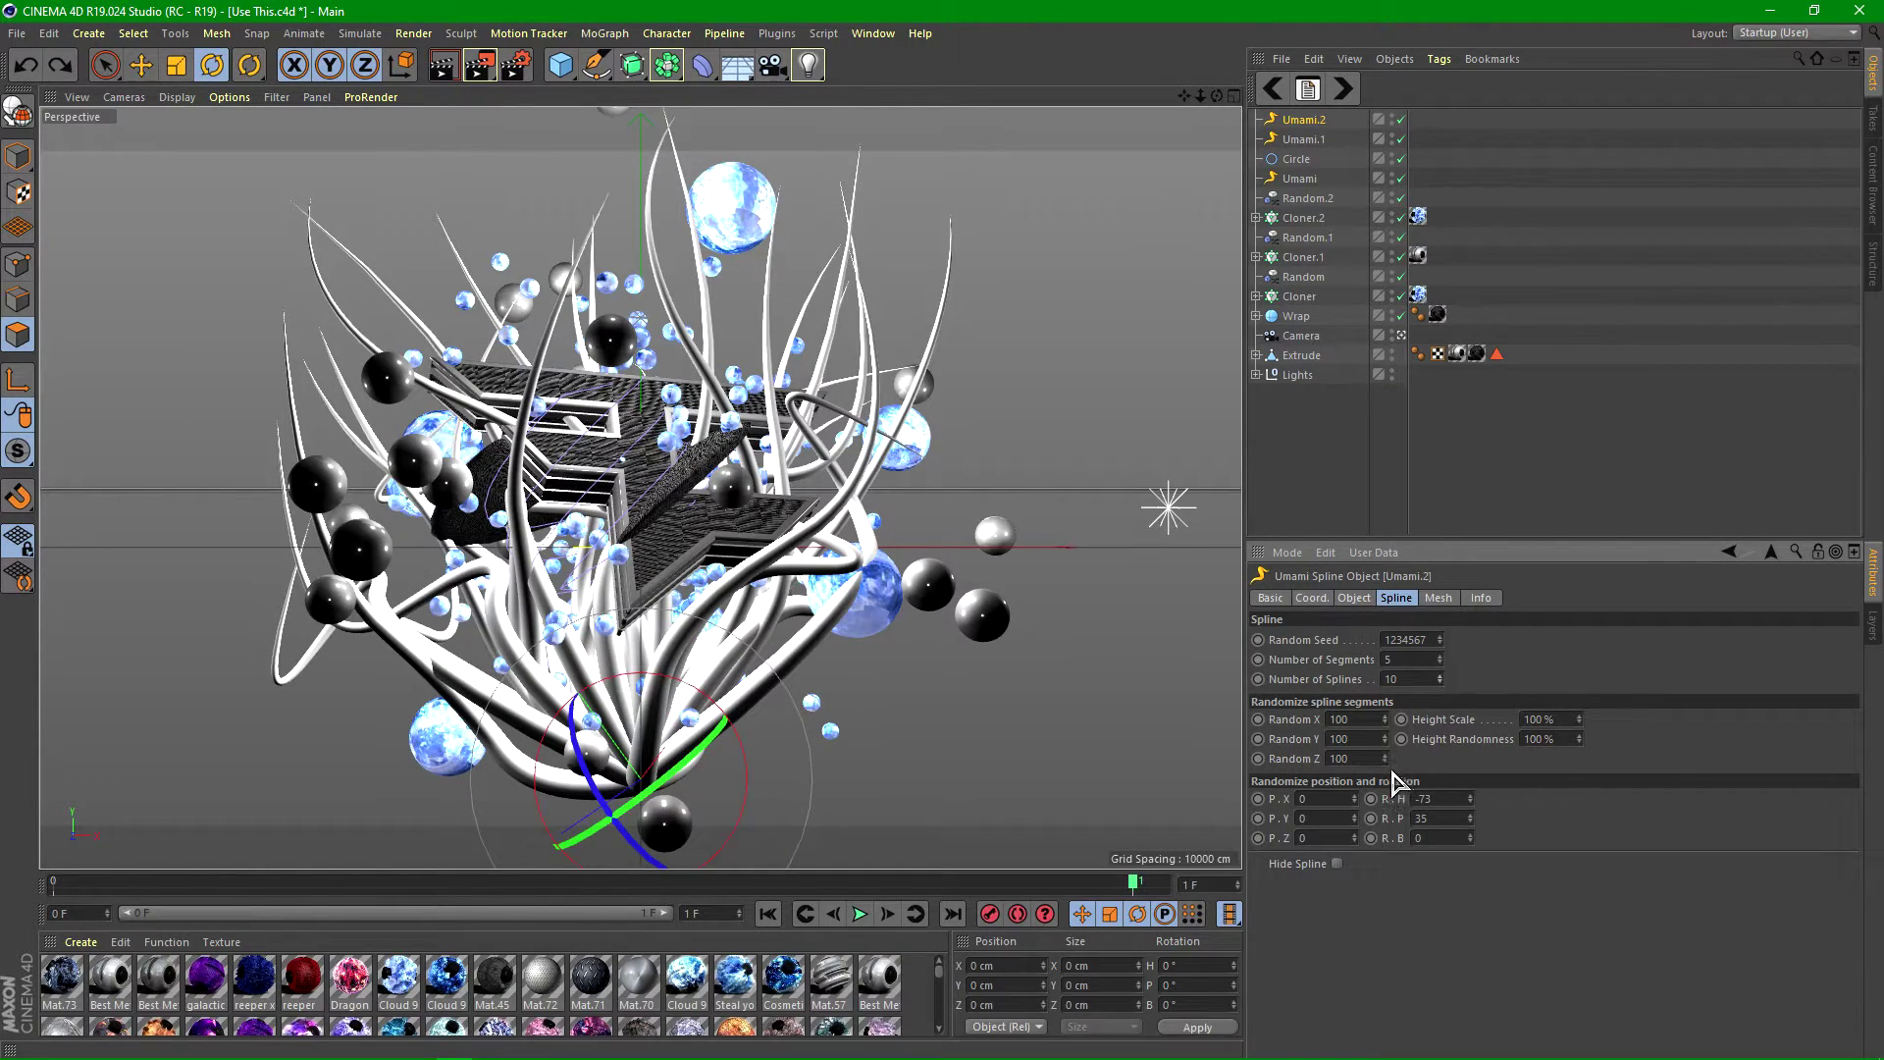
- Set Umami.2's random rotation to R.P 53 and R.B 64, and rotate its tentacles toward the lower left below the logo
{"action": "left_click_drag", "start_coordinate": [1470, 798], "coordinate": [1471, 821]}
{"action": "left_click_drag", "start_coordinate": [624, 755], "coordinate": [723, 640]}
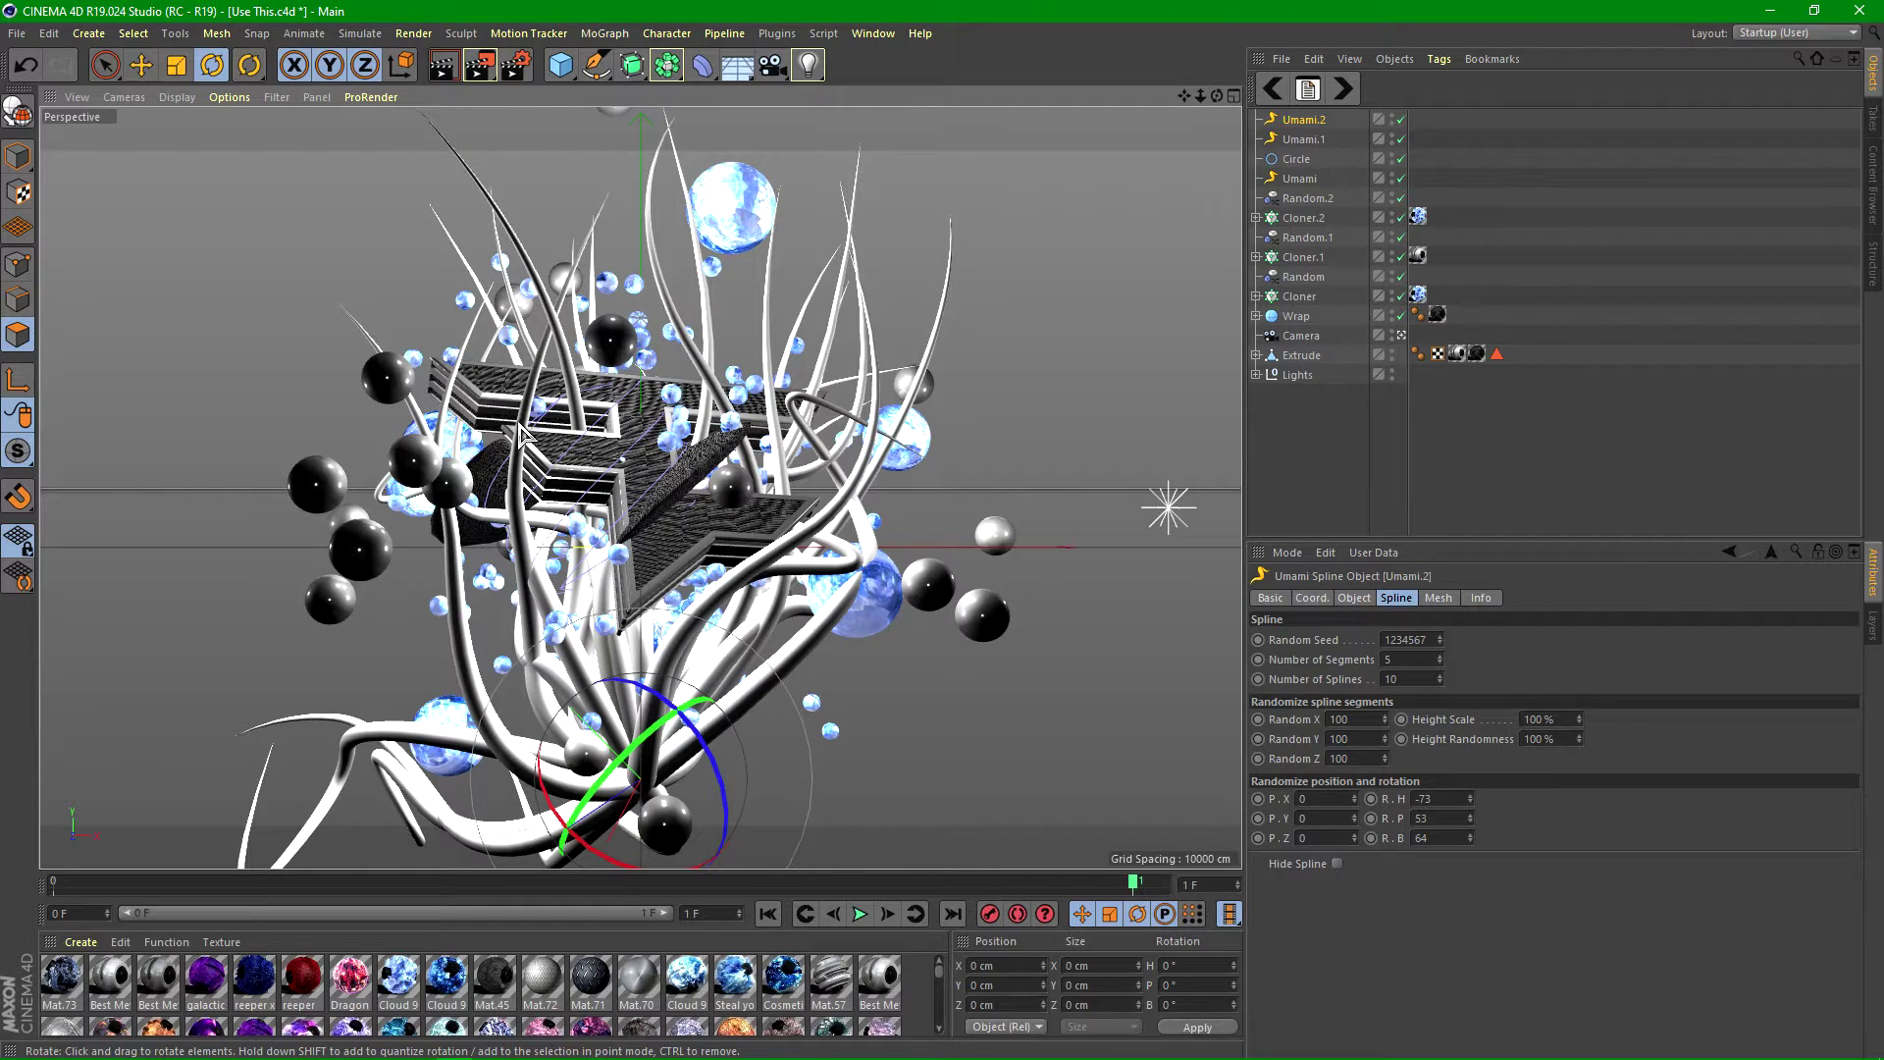
{"action": "left_click", "coordinate": [1343, 91]}
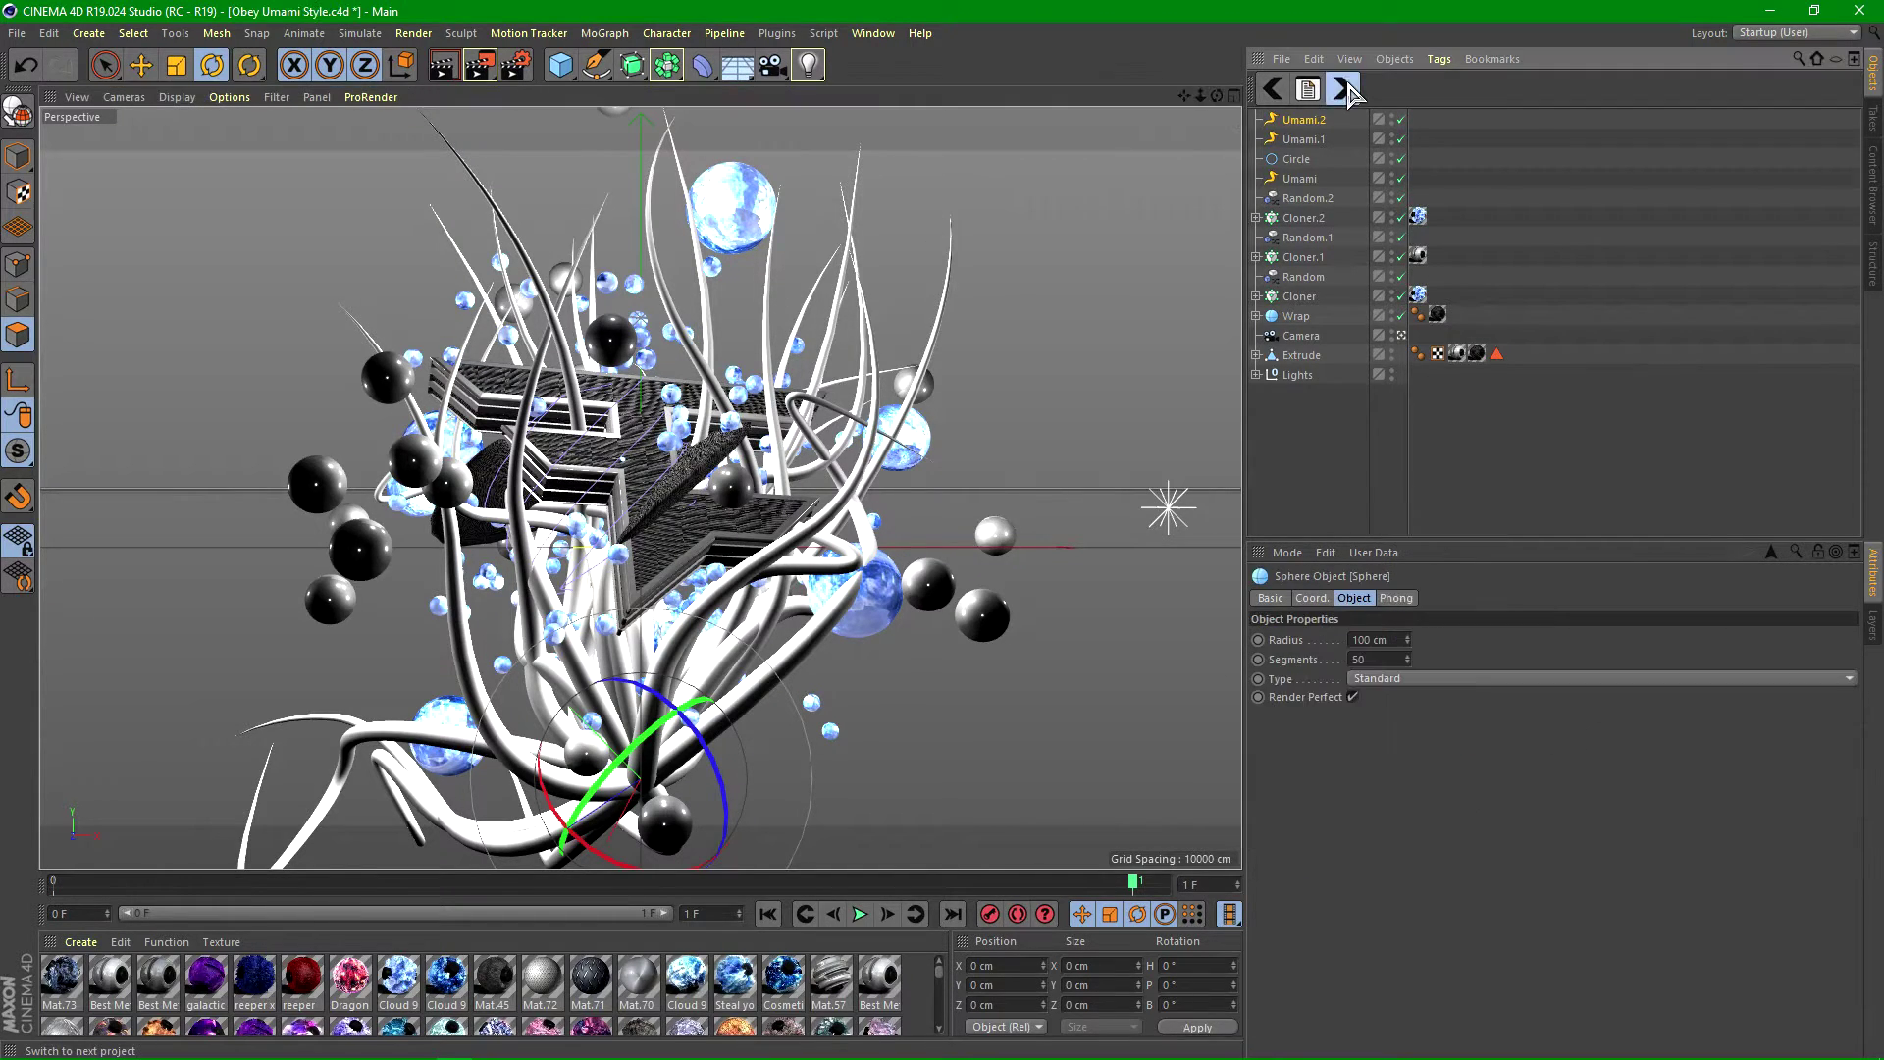
{"action": "left_click", "coordinate": [1273, 89]}
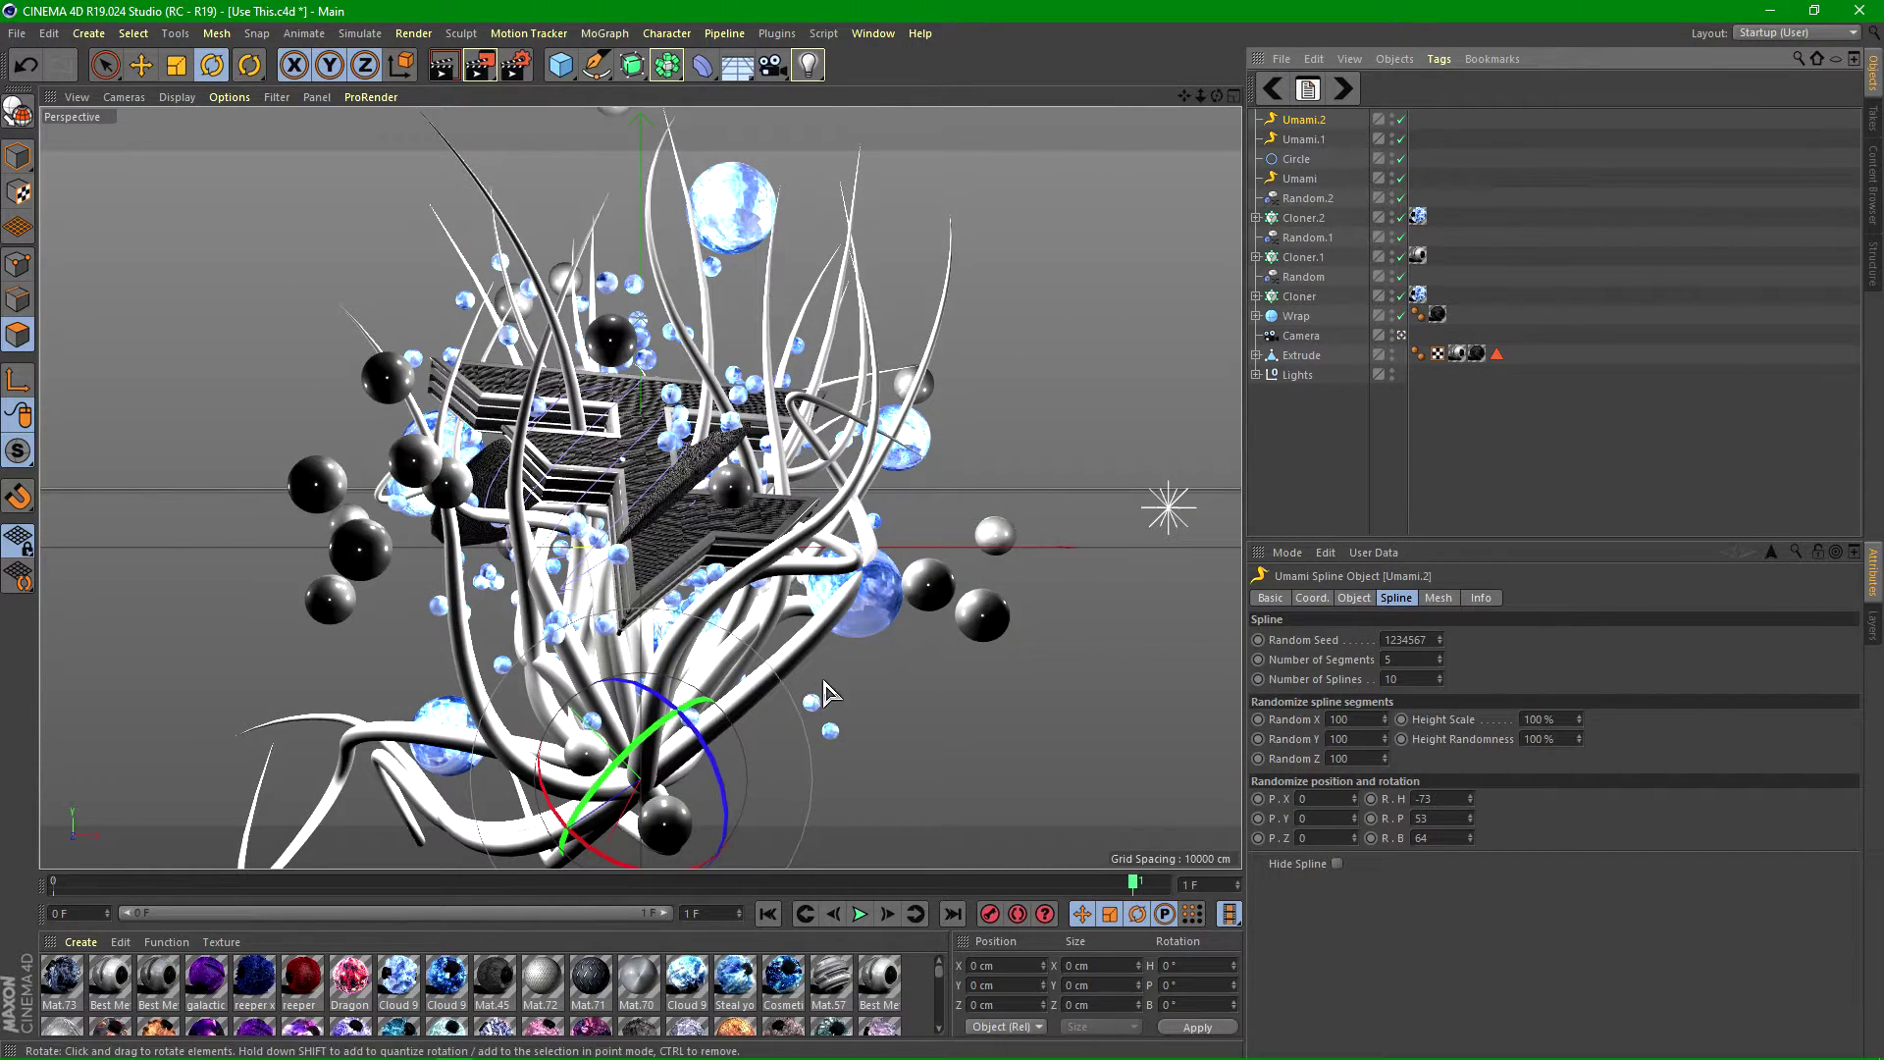
{"action": "left_click", "coordinate": [1341, 91]}
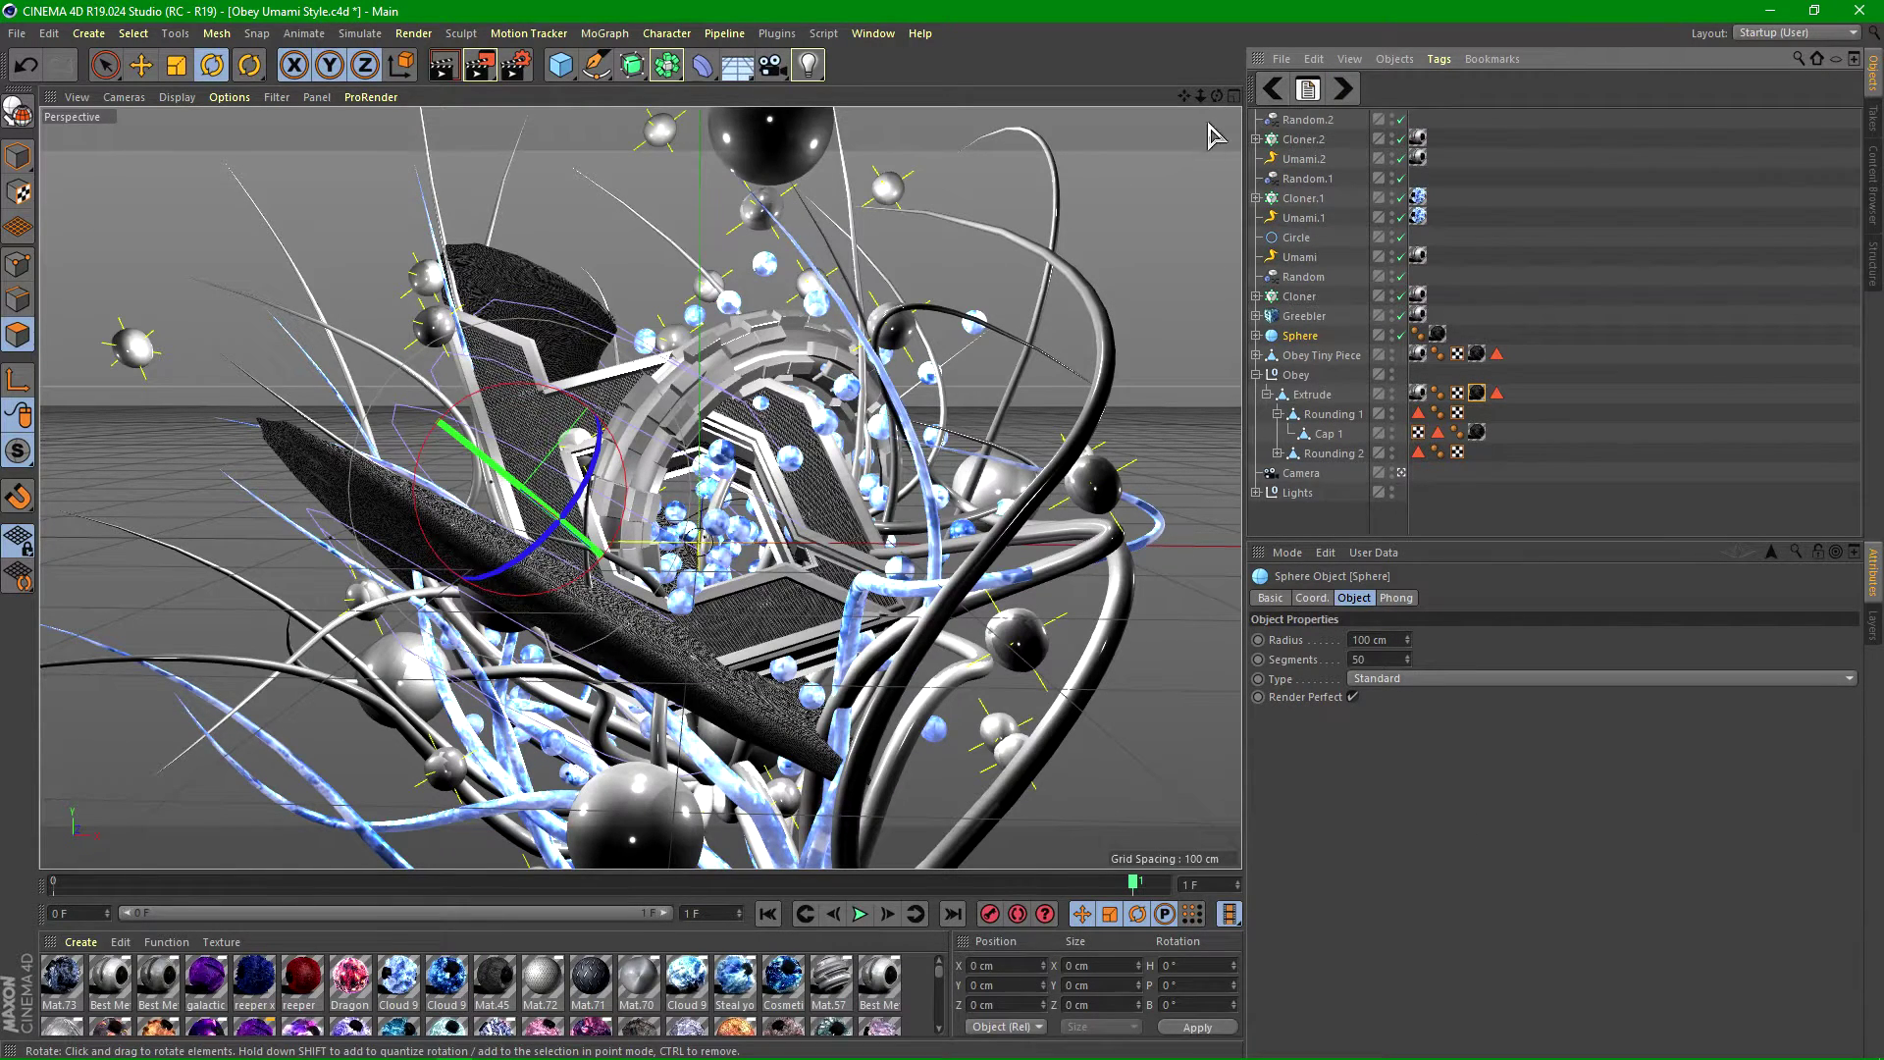
{"action": "left_click", "coordinate": [1274, 93]}
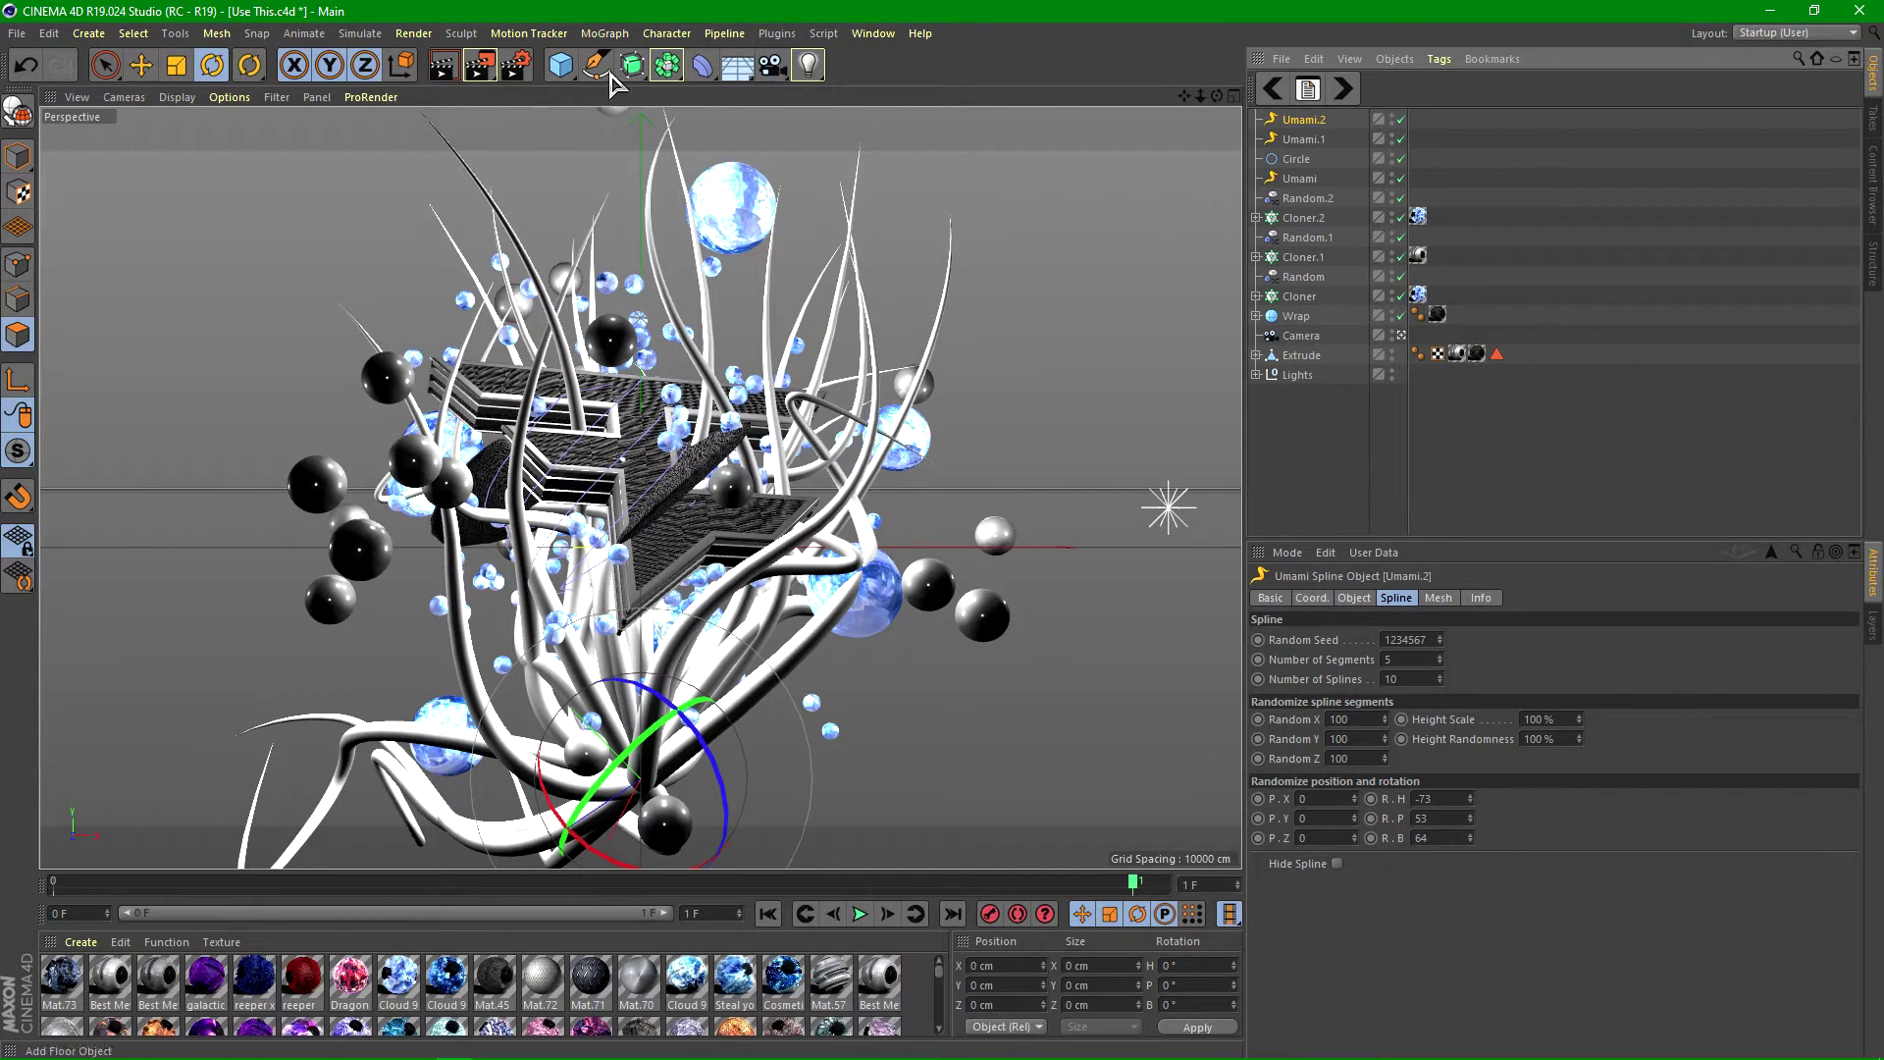
- Apply Best Metal to Umami.2 with seamless Cubic projection and copy its texture tag to the original Umami
{"action": "left_click", "coordinate": [558, 74]}
{"action": "left_click", "coordinate": [1306, 463]}
{"action": "left_click_drag", "start_coordinate": [974, 930], "coordinate": [992, 672]}
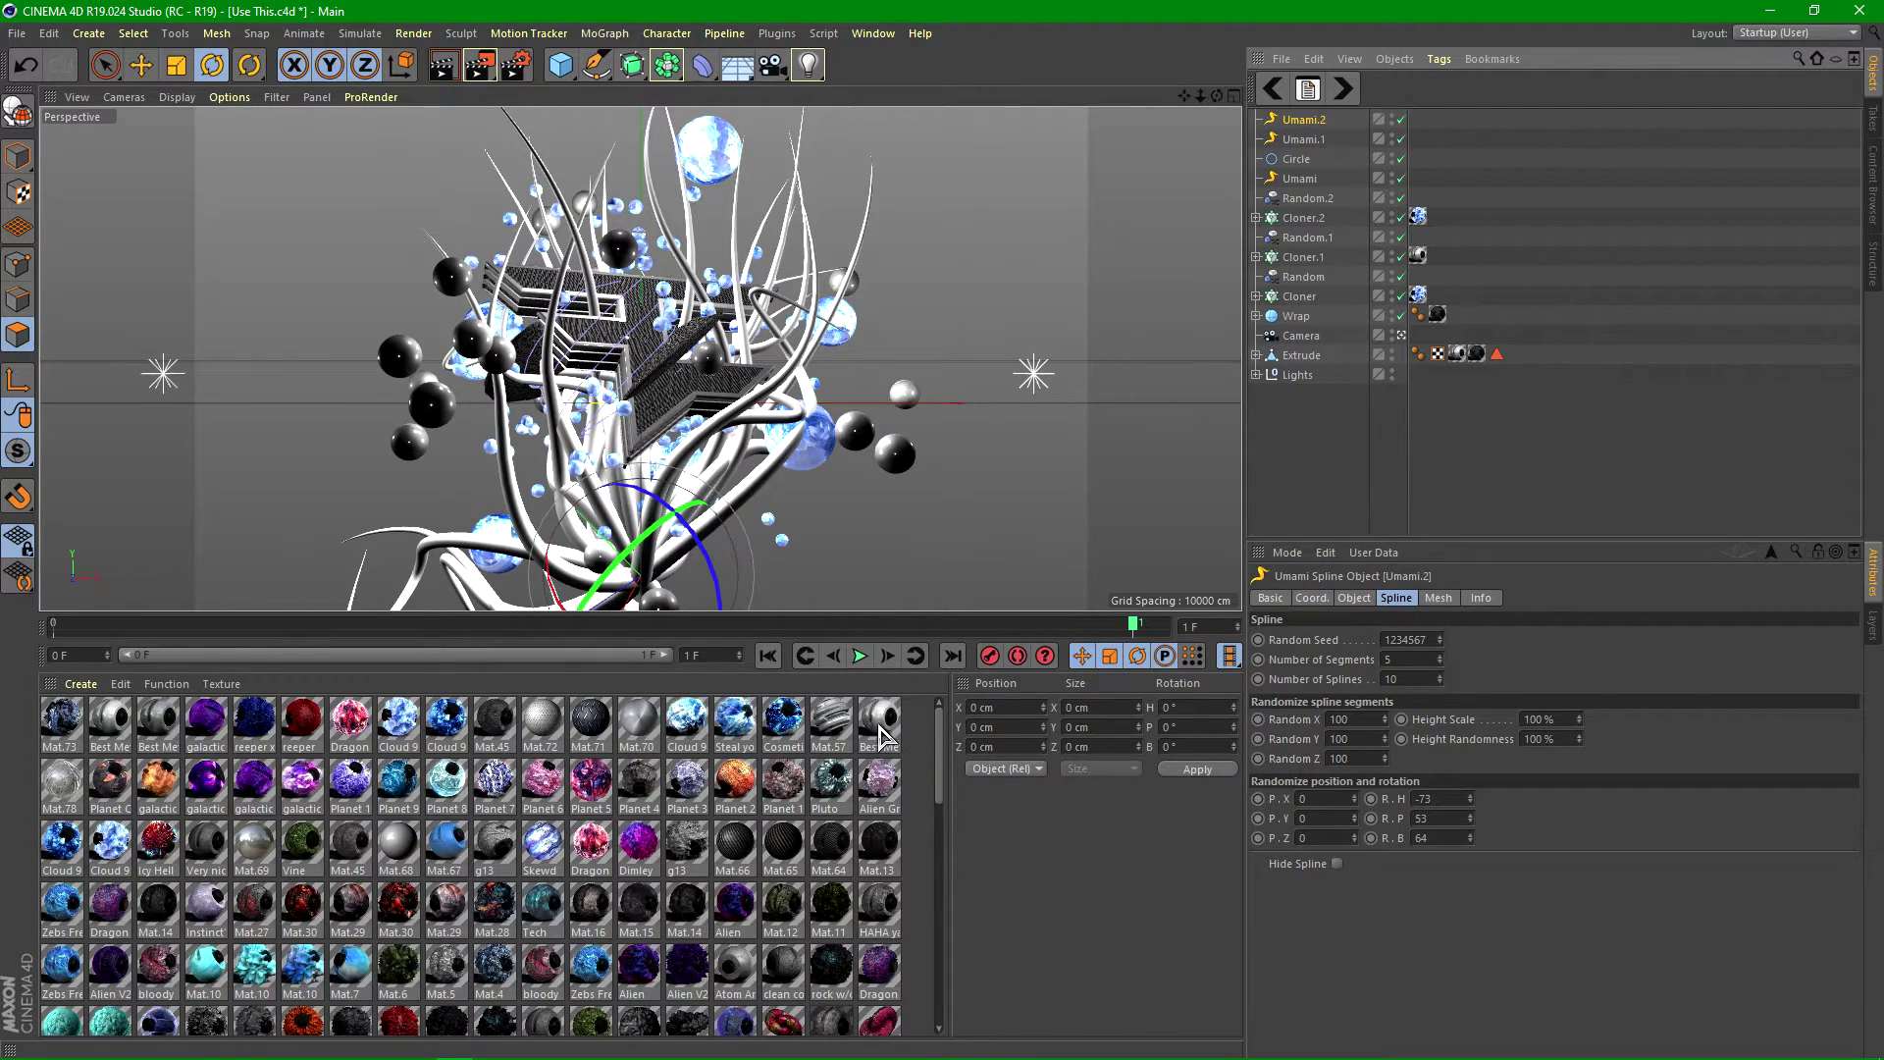
{"action": "left_click_drag", "start_coordinate": [881, 737], "coordinate": [948, 662]}
{"action": "left_click_drag", "start_coordinate": [1320, 126], "coordinate": [1320, 125]}
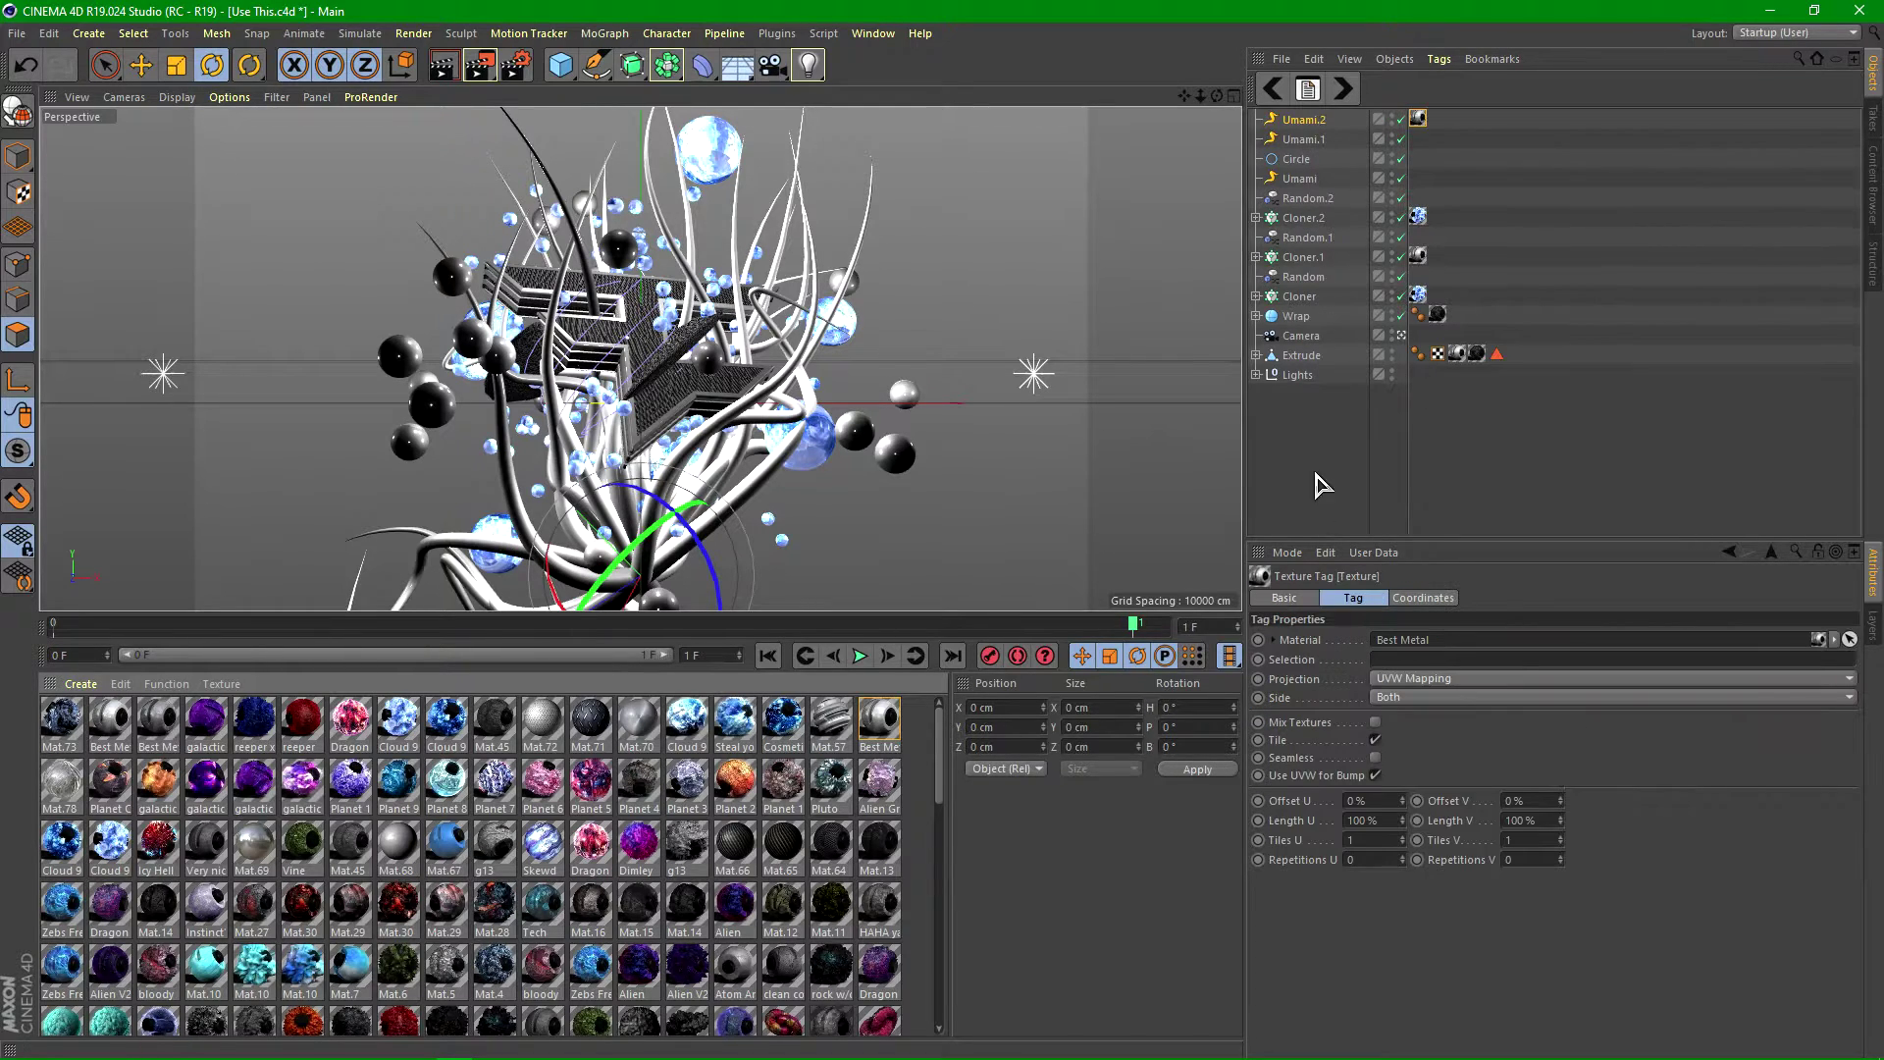
{"action": "left_click", "coordinate": [1410, 687]}
{"action": "left_click", "coordinate": [1399, 776]}
{"action": "left_click", "coordinate": [1375, 757]}
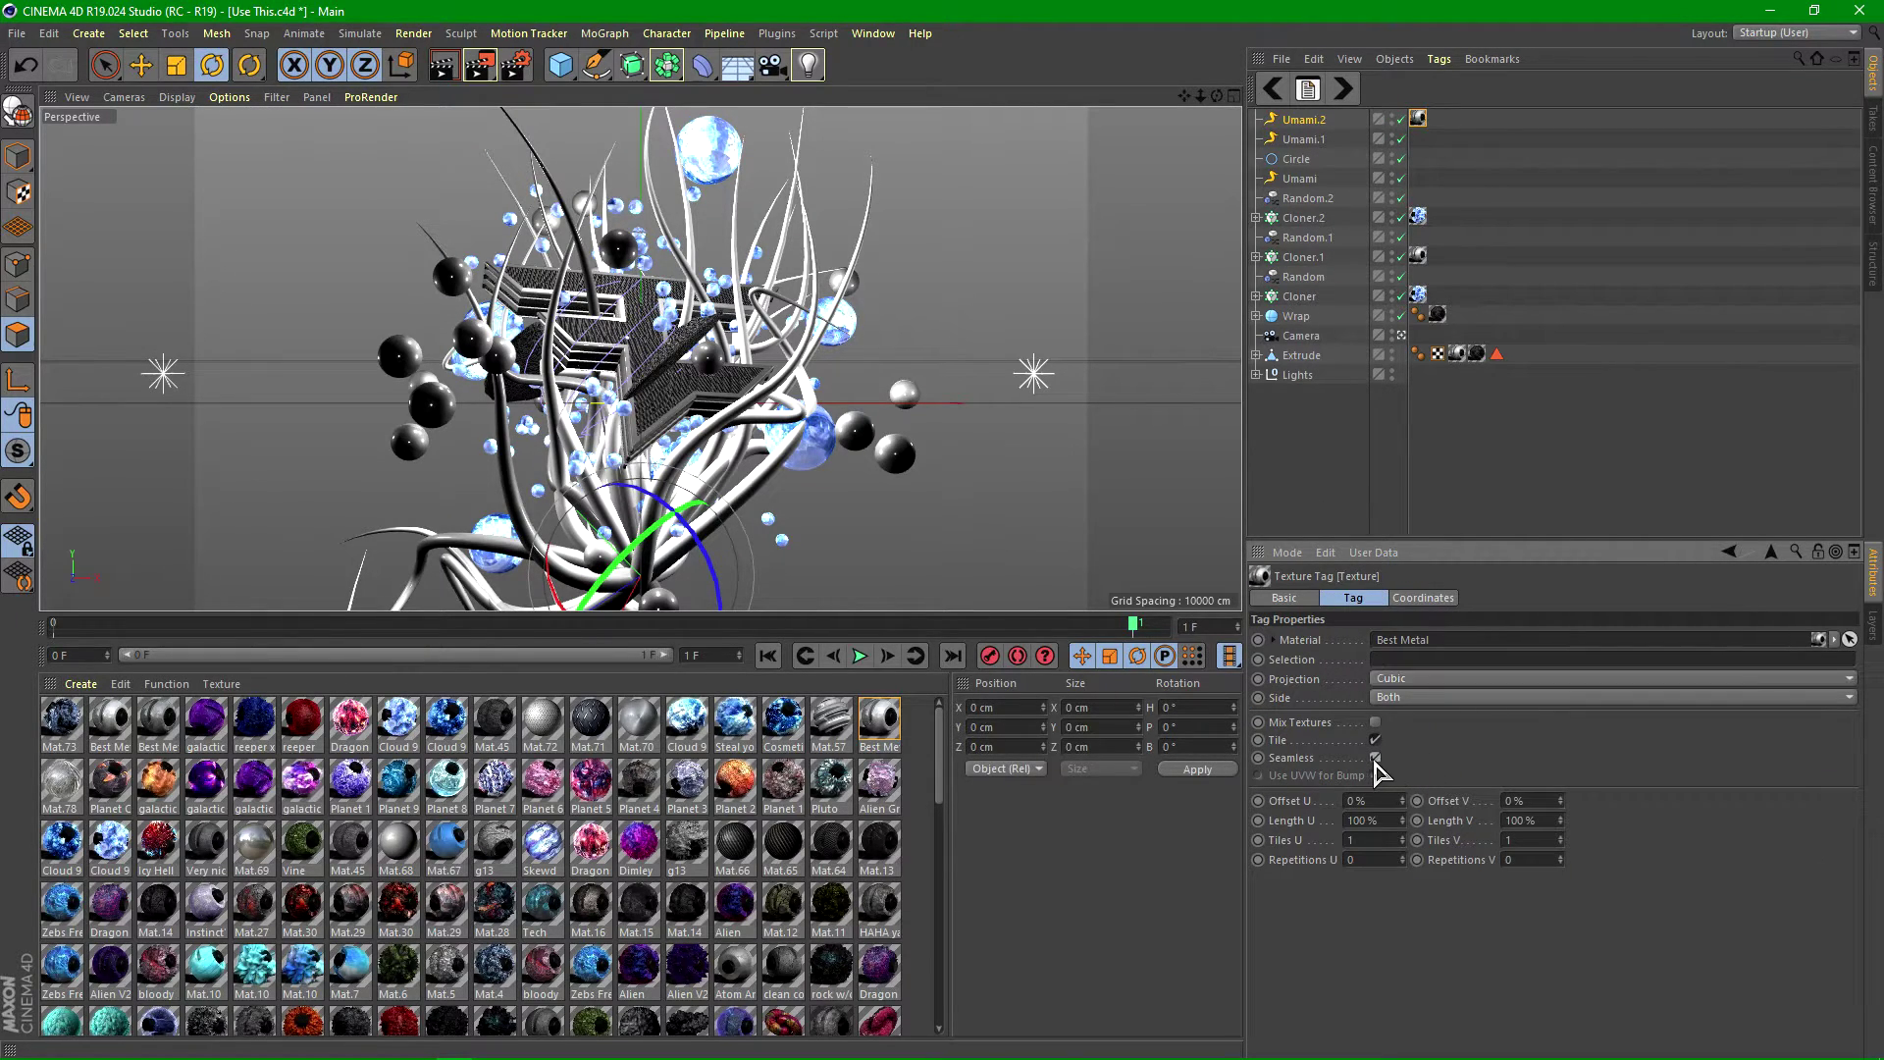
{"action": "left_click_drag", "start_coordinate": [1418, 118], "coordinate": [1420, 179], "text": "ctrl"}
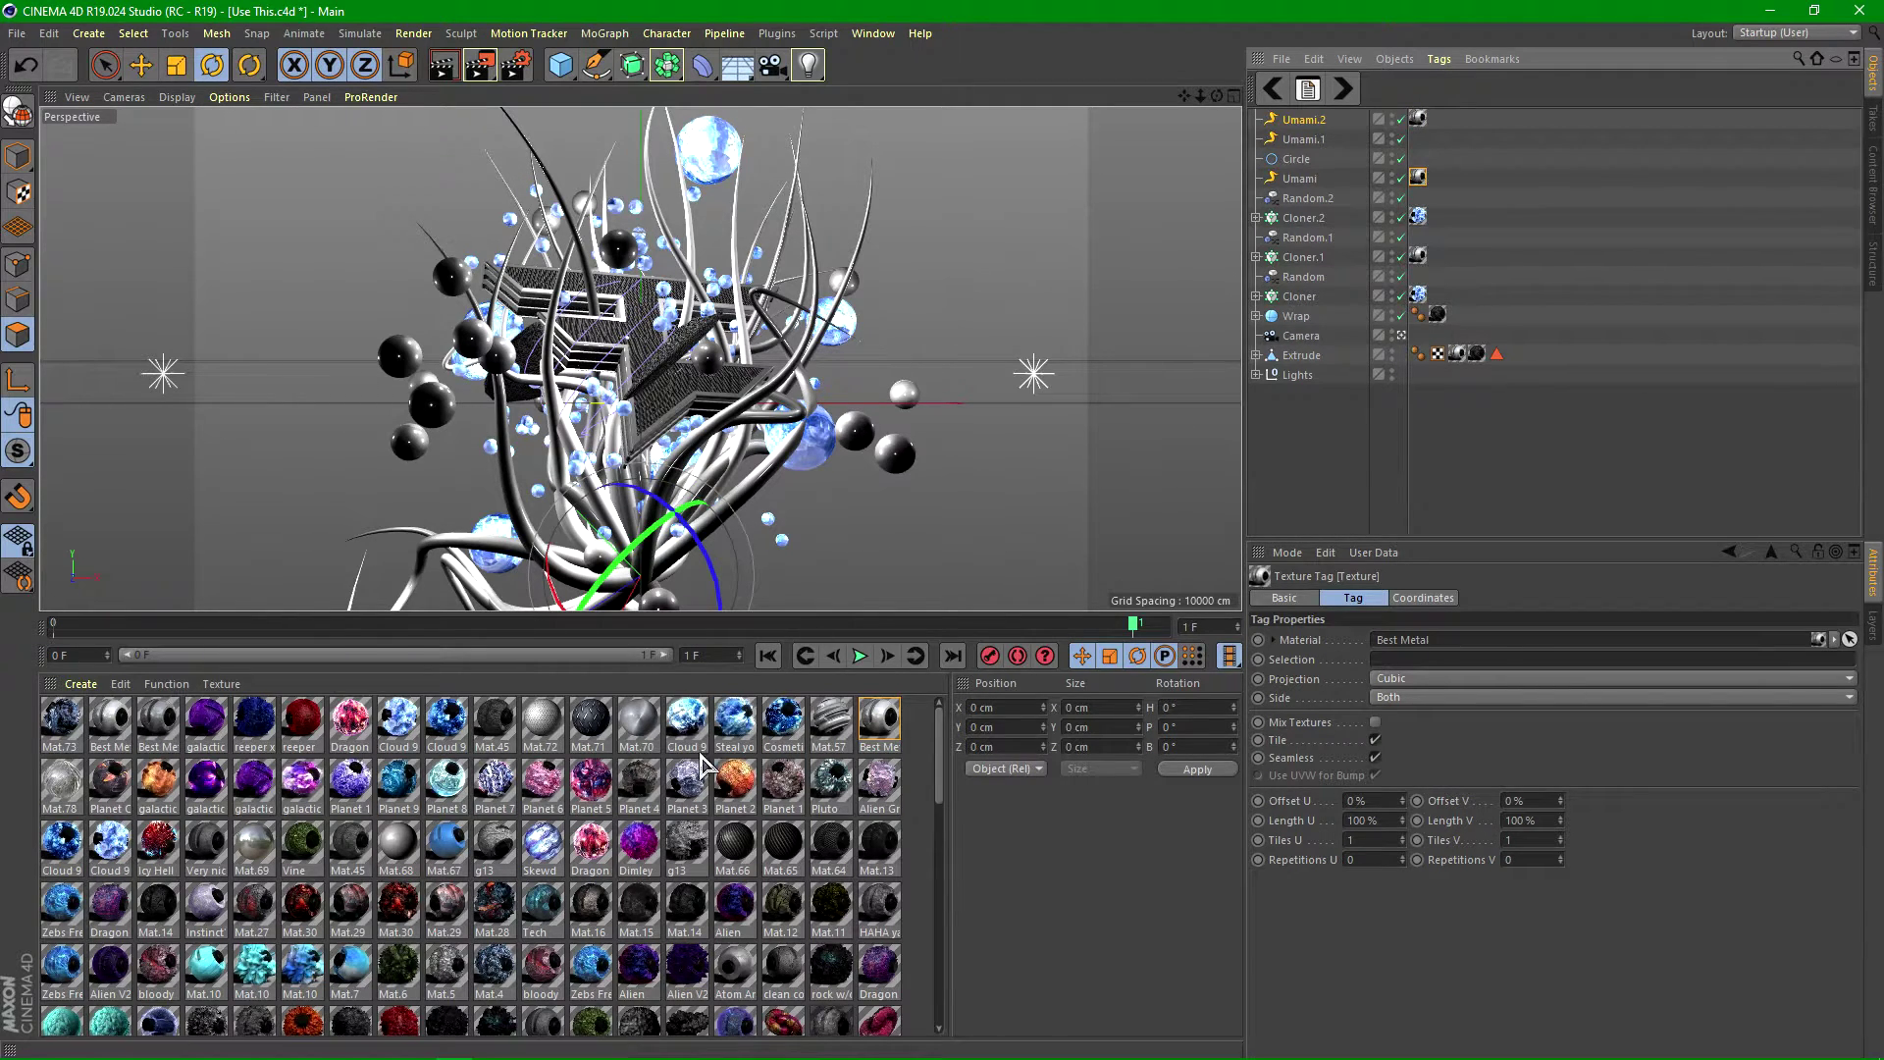
- Apply the Cloud 9 material to Umami.1 with Cubic projection and Seamless enabled
{"action": "left_click_drag", "start_coordinate": [115, 856], "coordinate": [1315, 143]}
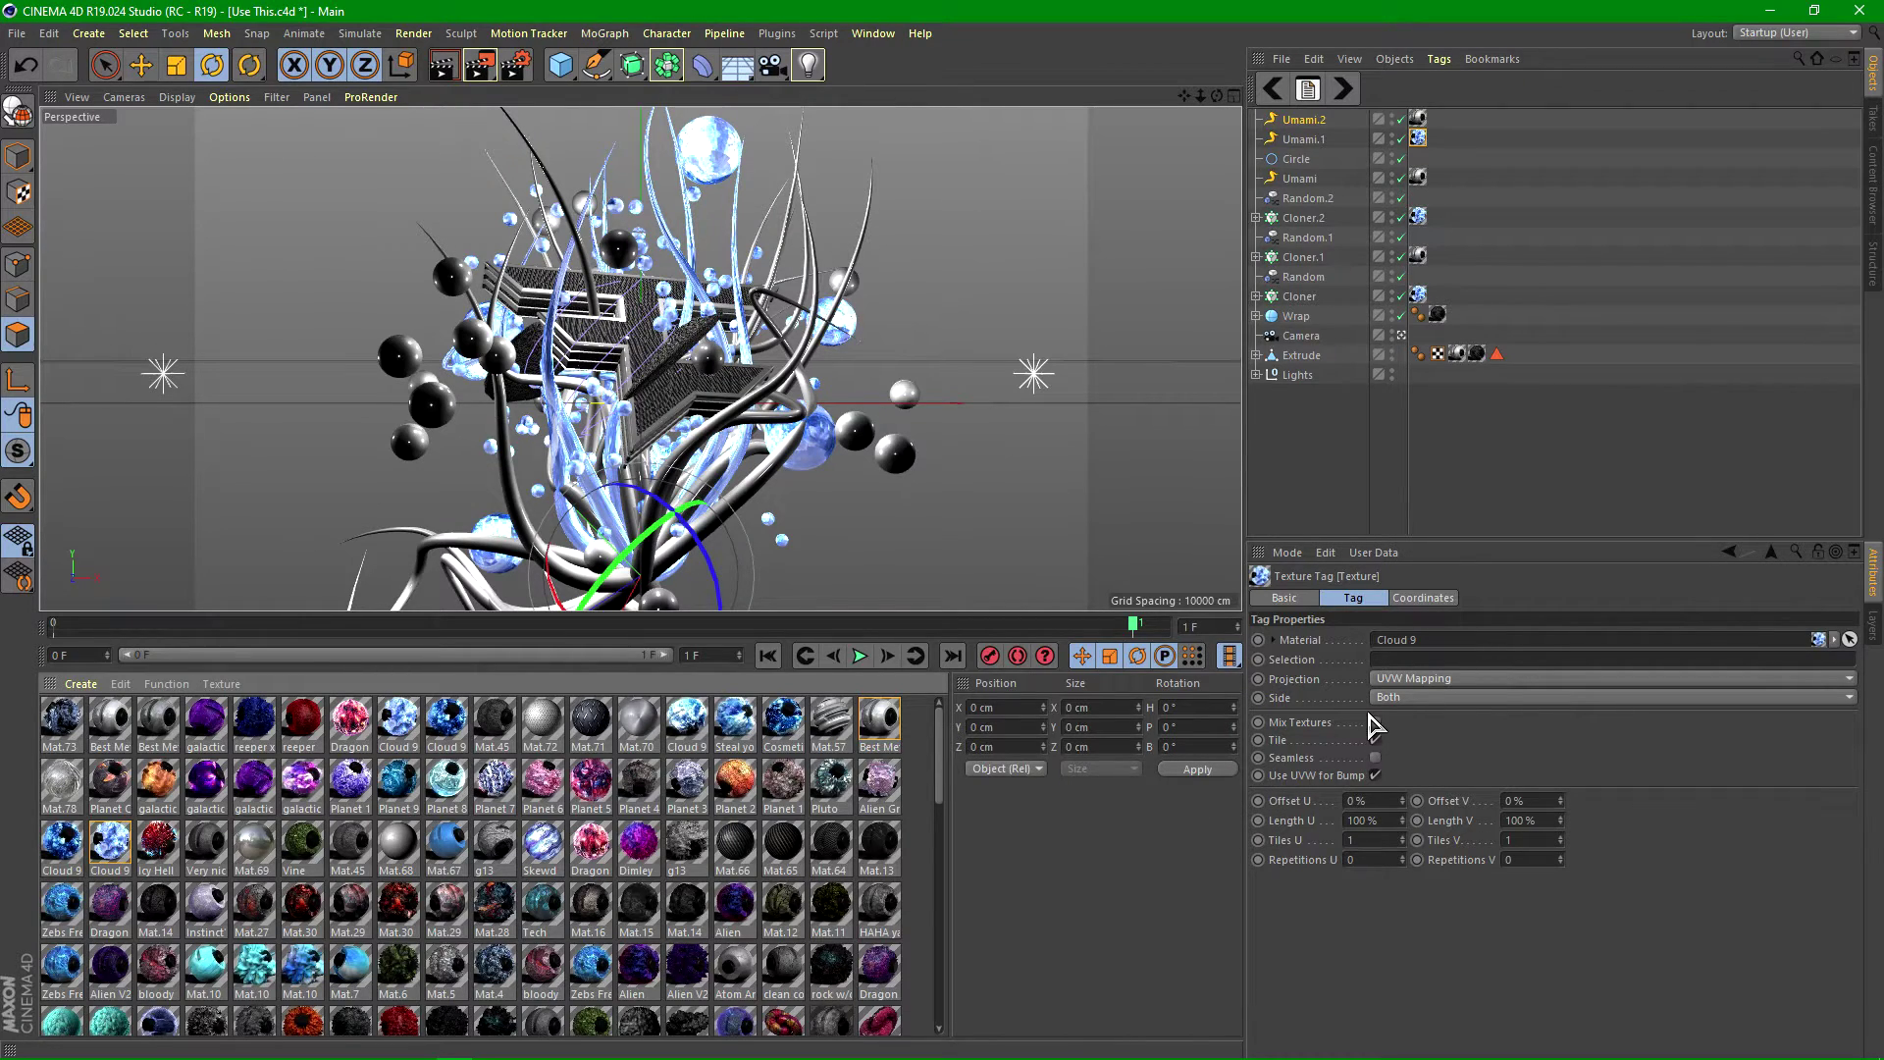
{"action": "left_click", "coordinate": [1413, 687]}
{"action": "left_click", "coordinate": [1417, 768]}
{"action": "left_click", "coordinate": [1375, 758]}
{"action": "left_click_drag", "start_coordinate": [833, 620], "coordinate": [883, 873]}
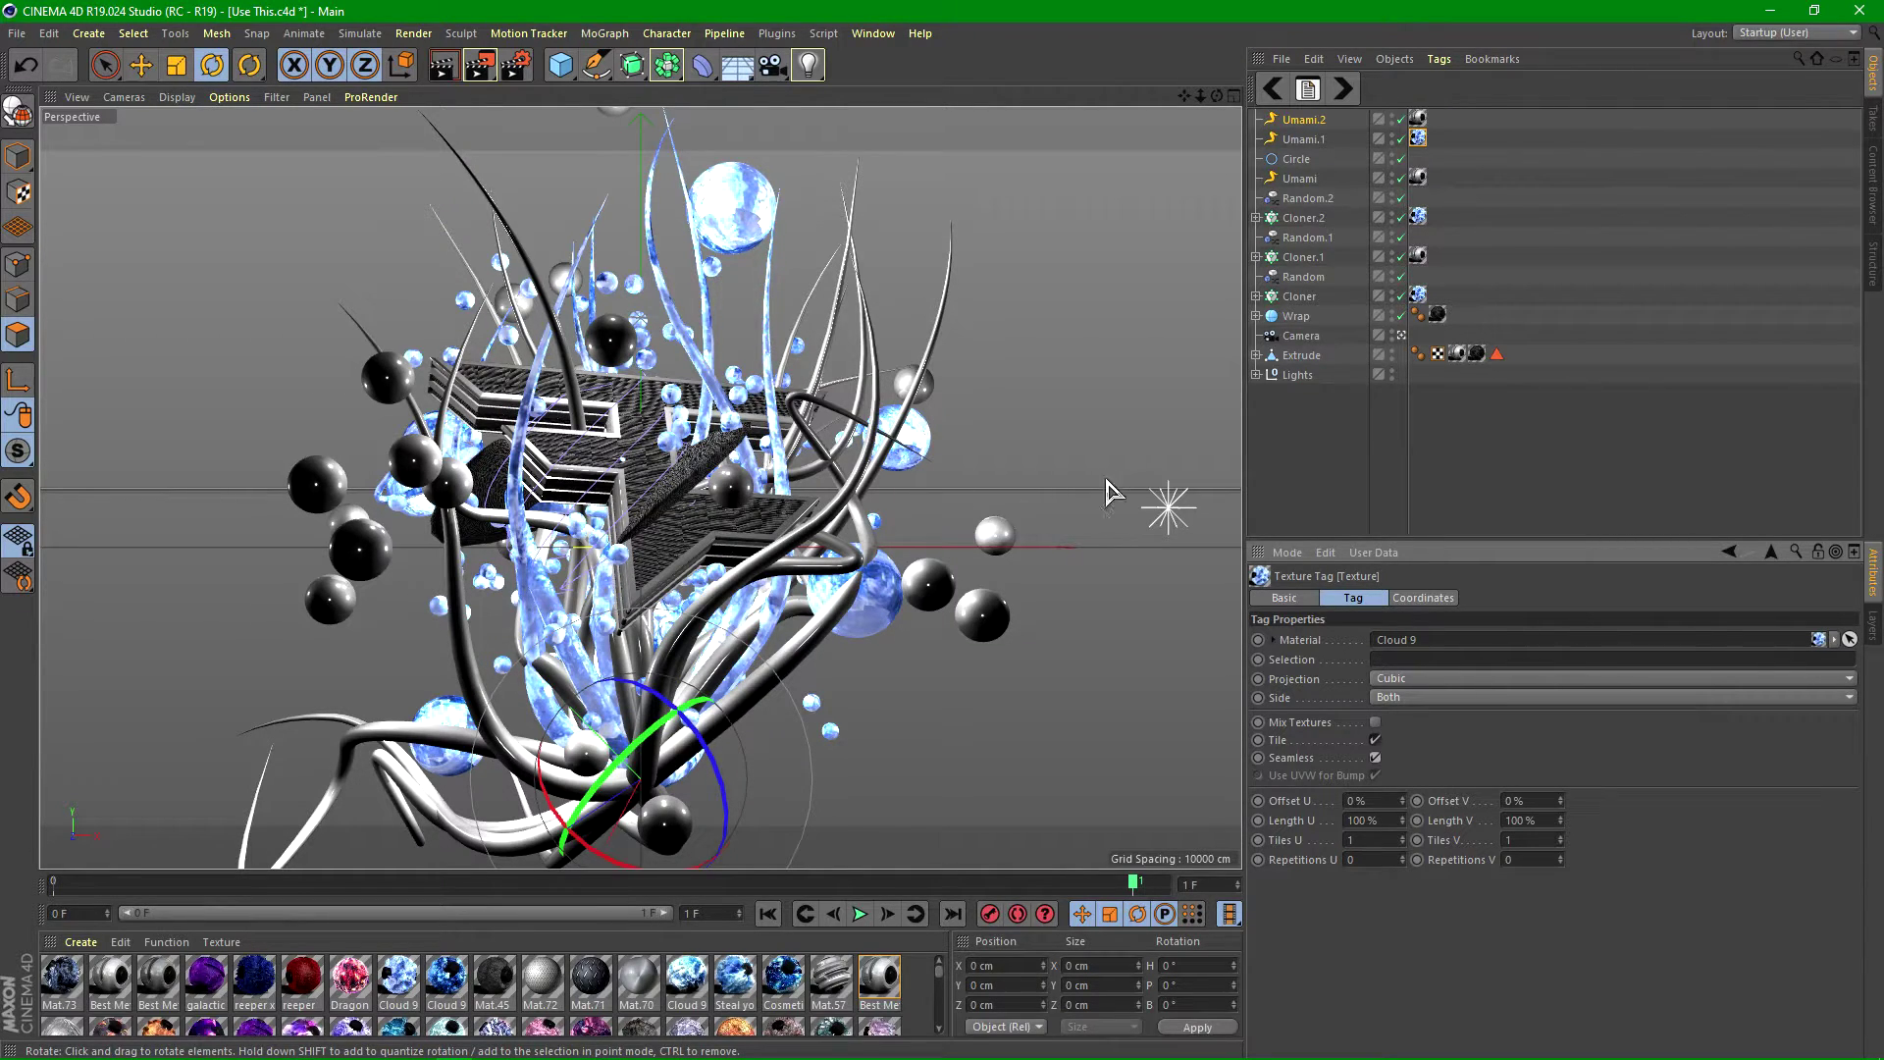
- Examine the Obey Umami Style project's tentacle arrangement through its camera and from other angles, and return to the Use This project
{"action": "left_click", "coordinate": [1343, 89]}
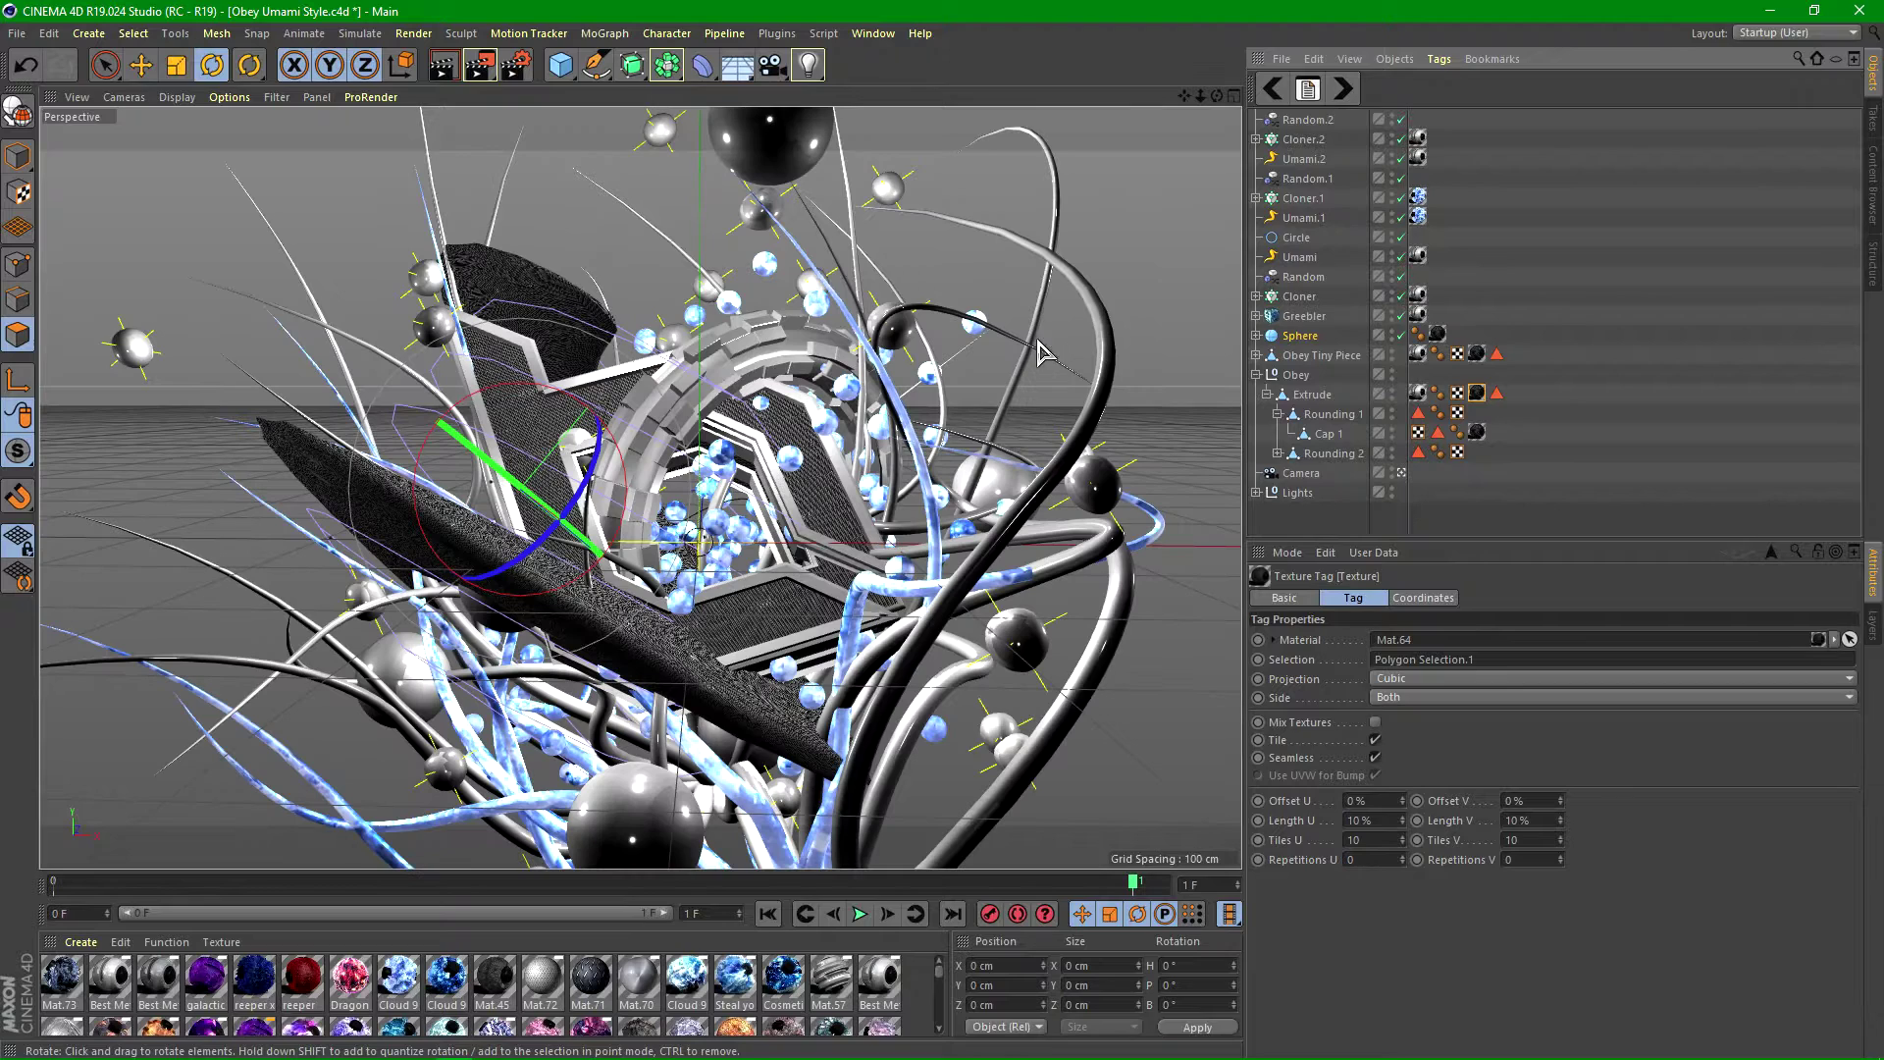
{"action": "left_click", "coordinate": [1272, 89]}
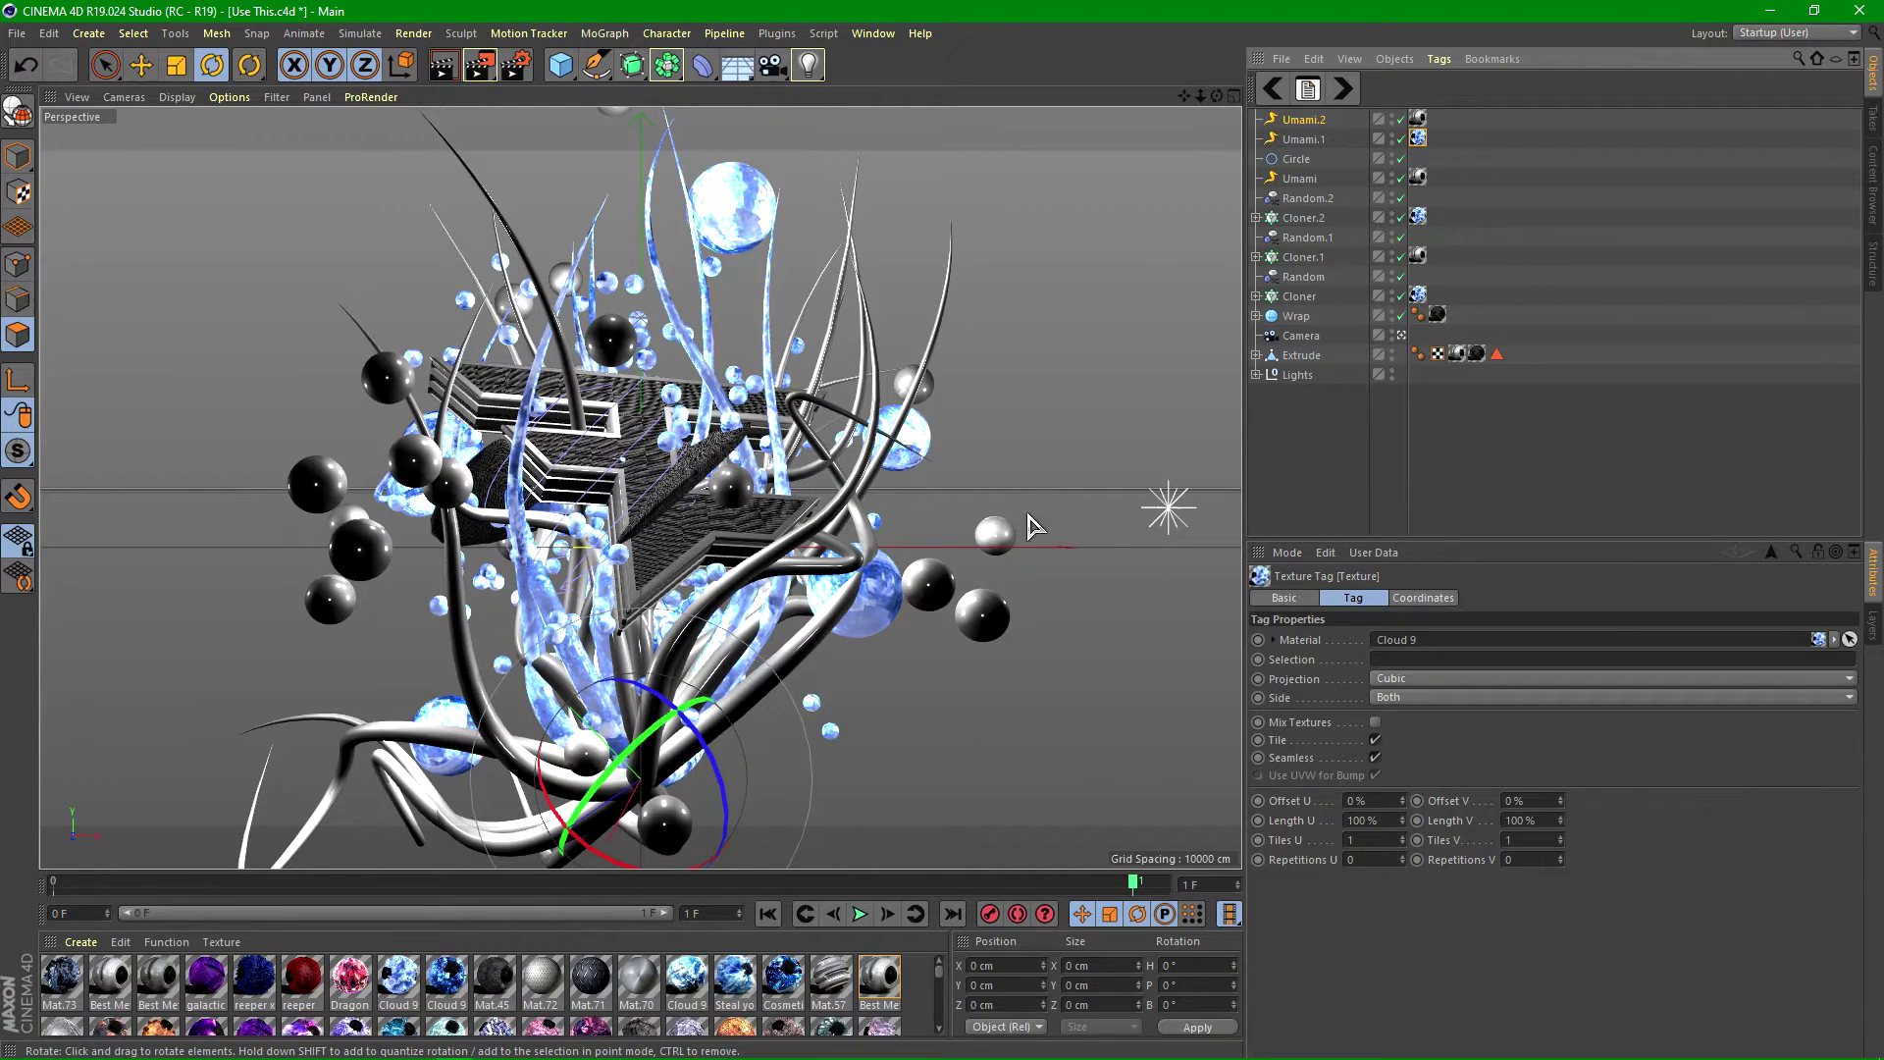
{"action": "left_click", "coordinate": [1328, 454]}
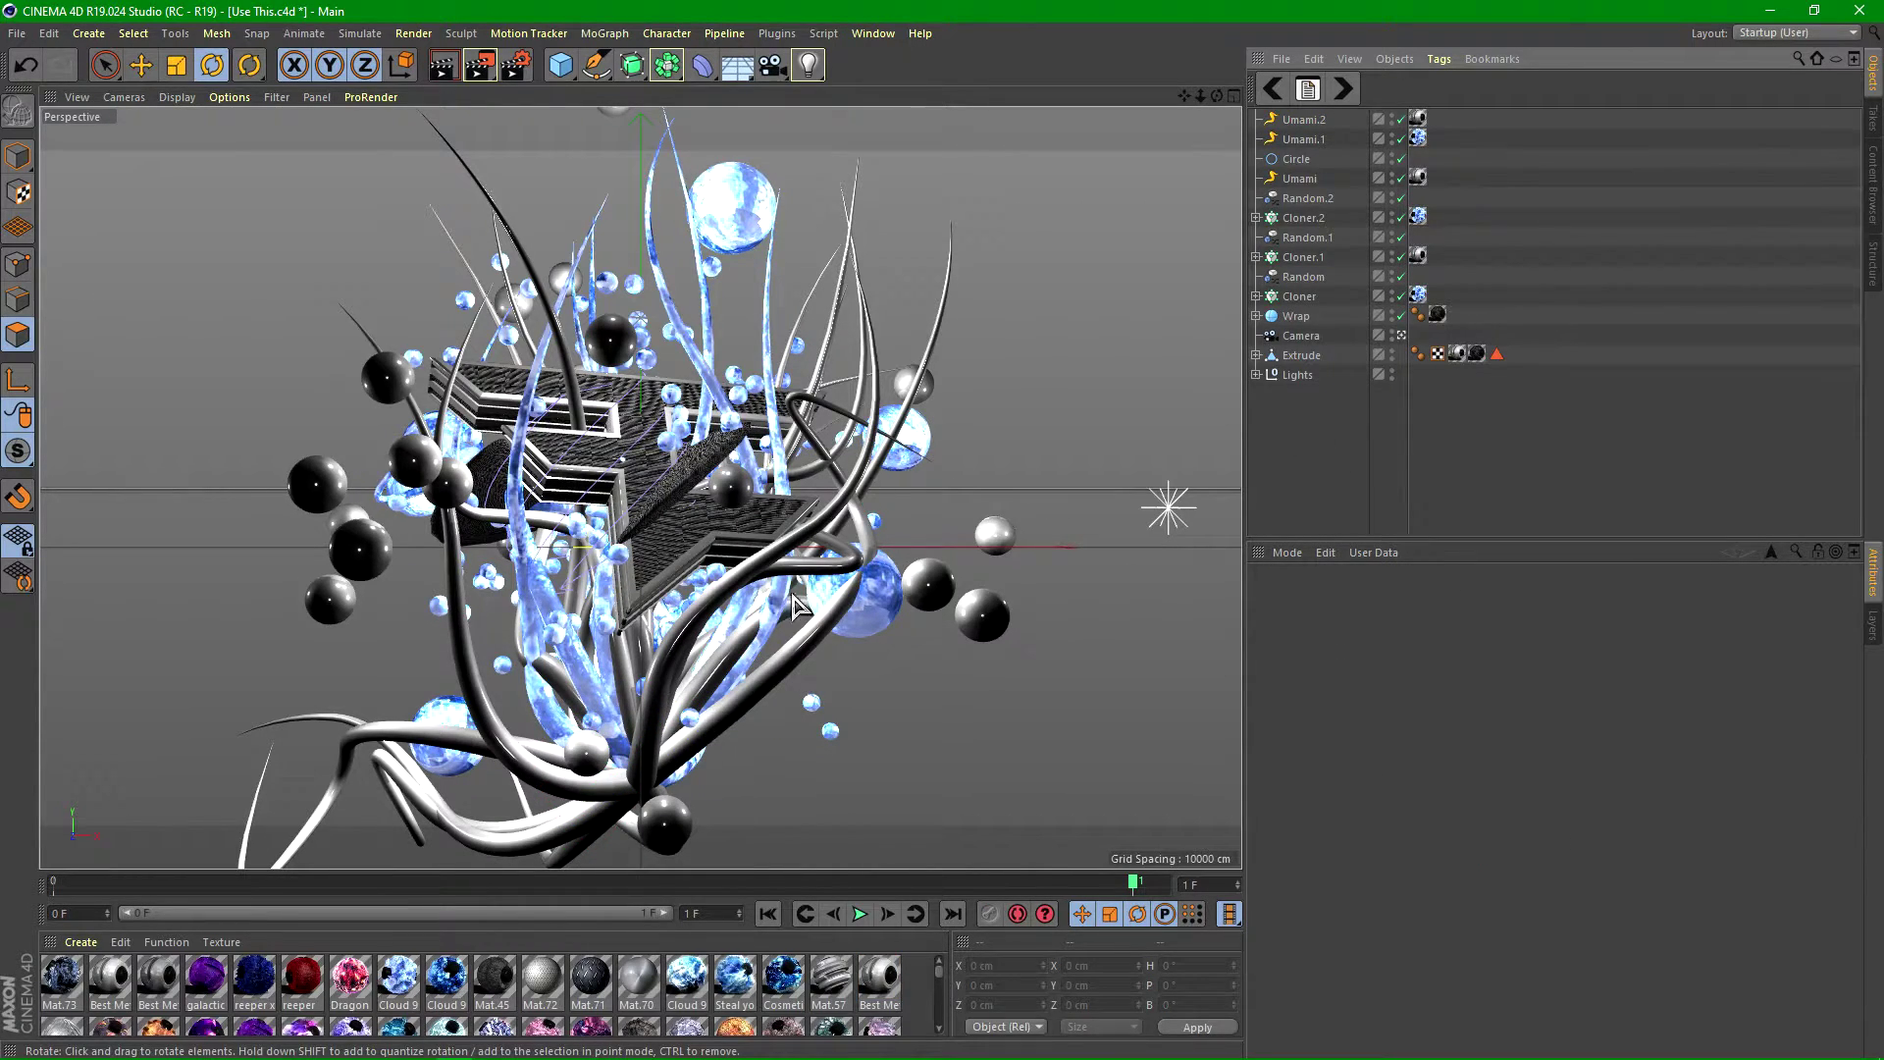
{"action": "left_click", "coordinate": [1344, 89]}
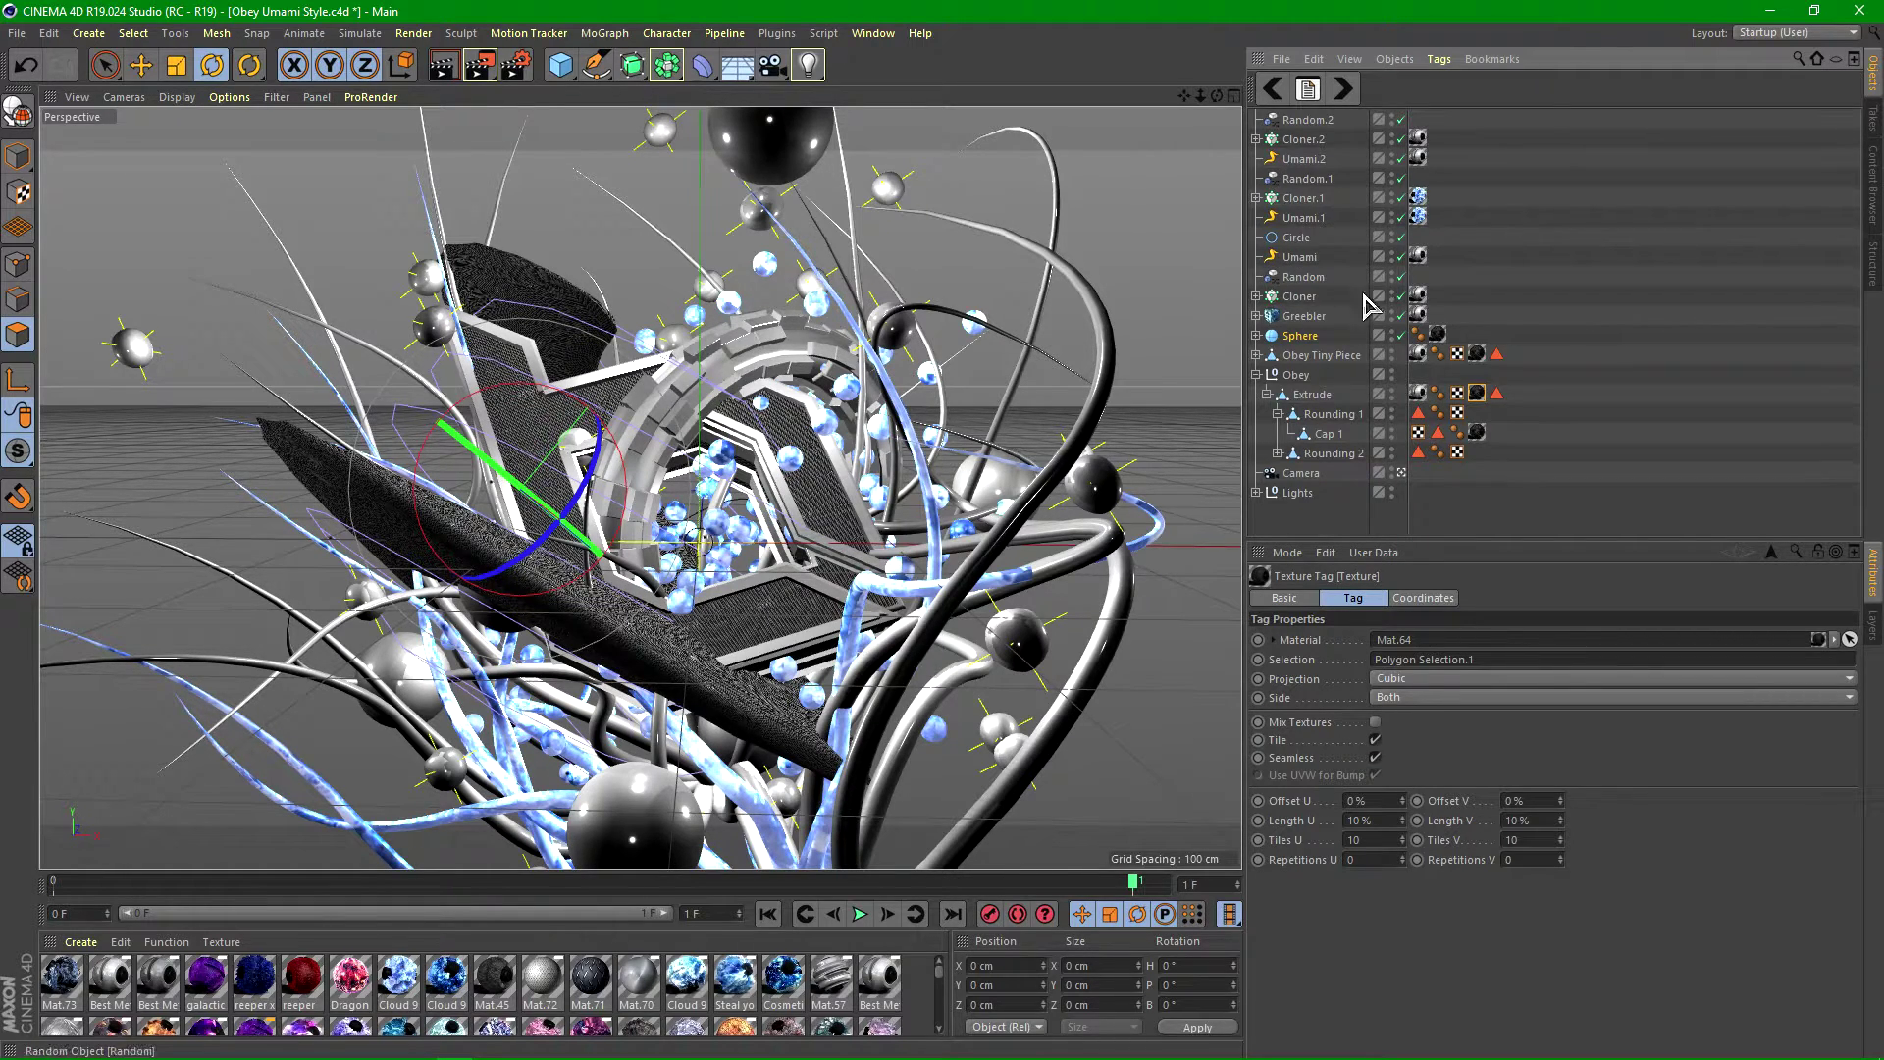
{"action": "left_click", "coordinate": [1402, 475]}
{"action": "scroll", "coordinate": [770, 505], "scroll_direction": "down", "scroll_amount": 5}
{"action": "scroll", "coordinate": [687, 431], "scroll_direction": "down", "scroll_amount": 4}
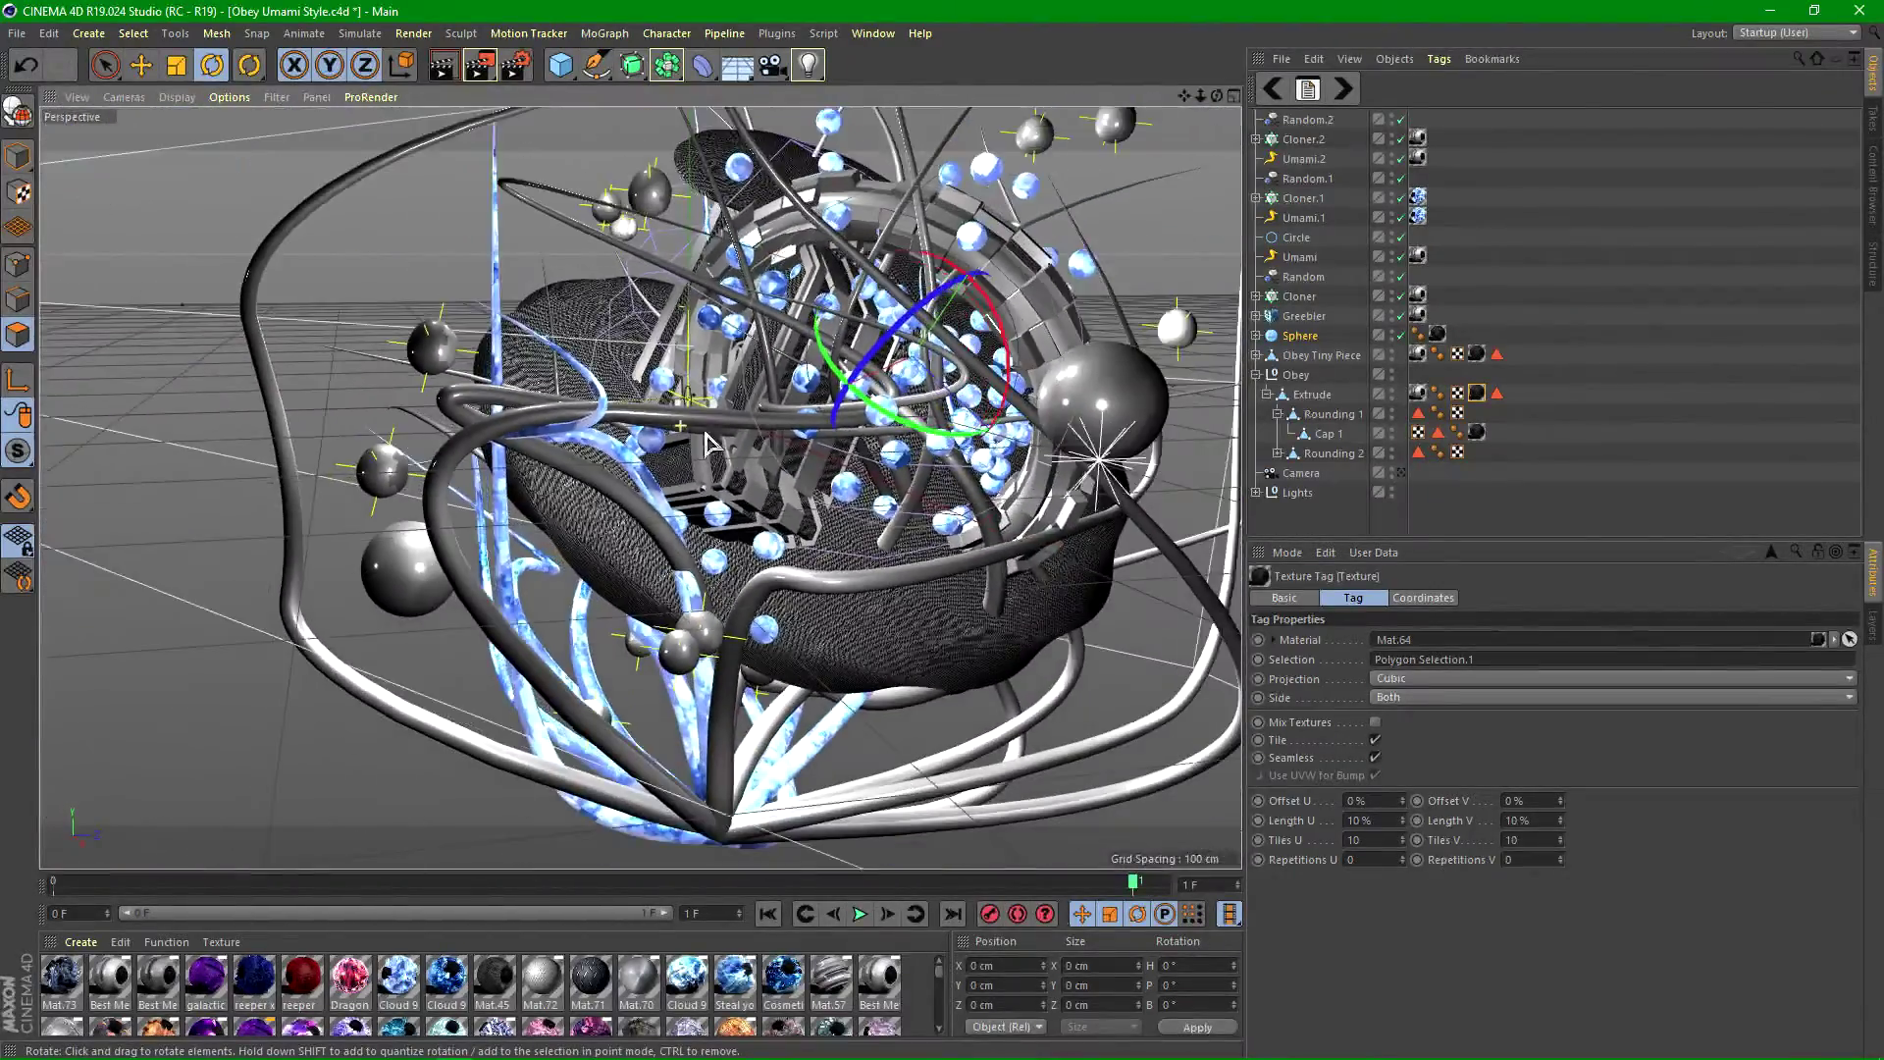
{"action": "mouse_move", "coordinate": [1023, 484]}
{"action": "left_mouse_down", "text": "alt"}
{"action": "mouse_move", "coordinate": [987, 509]}
{"action": "mouse_move", "coordinate": [539, 471]}
{"action": "mouse_move", "coordinate": [429, 631]}
{"action": "mouse_move", "coordinate": [412, 505]}
{"action": "mouse_move", "coordinate": [462, 504]}
{"action": "mouse_move", "coordinate": [497, 539]}
{"action": "mouse_move", "coordinate": [1010, 504]}
{"action": "mouse_move", "coordinate": [563, 570]}
{"action": "left_mouse_up", "text": "alt"}
{"action": "left_click_drag", "start_coordinate": [986, 636], "coordinate": [824, 410], "text": "alt"}
{"action": "left_click_drag", "start_coordinate": [905, 620], "coordinate": [1158, 530], "text": "alt"}
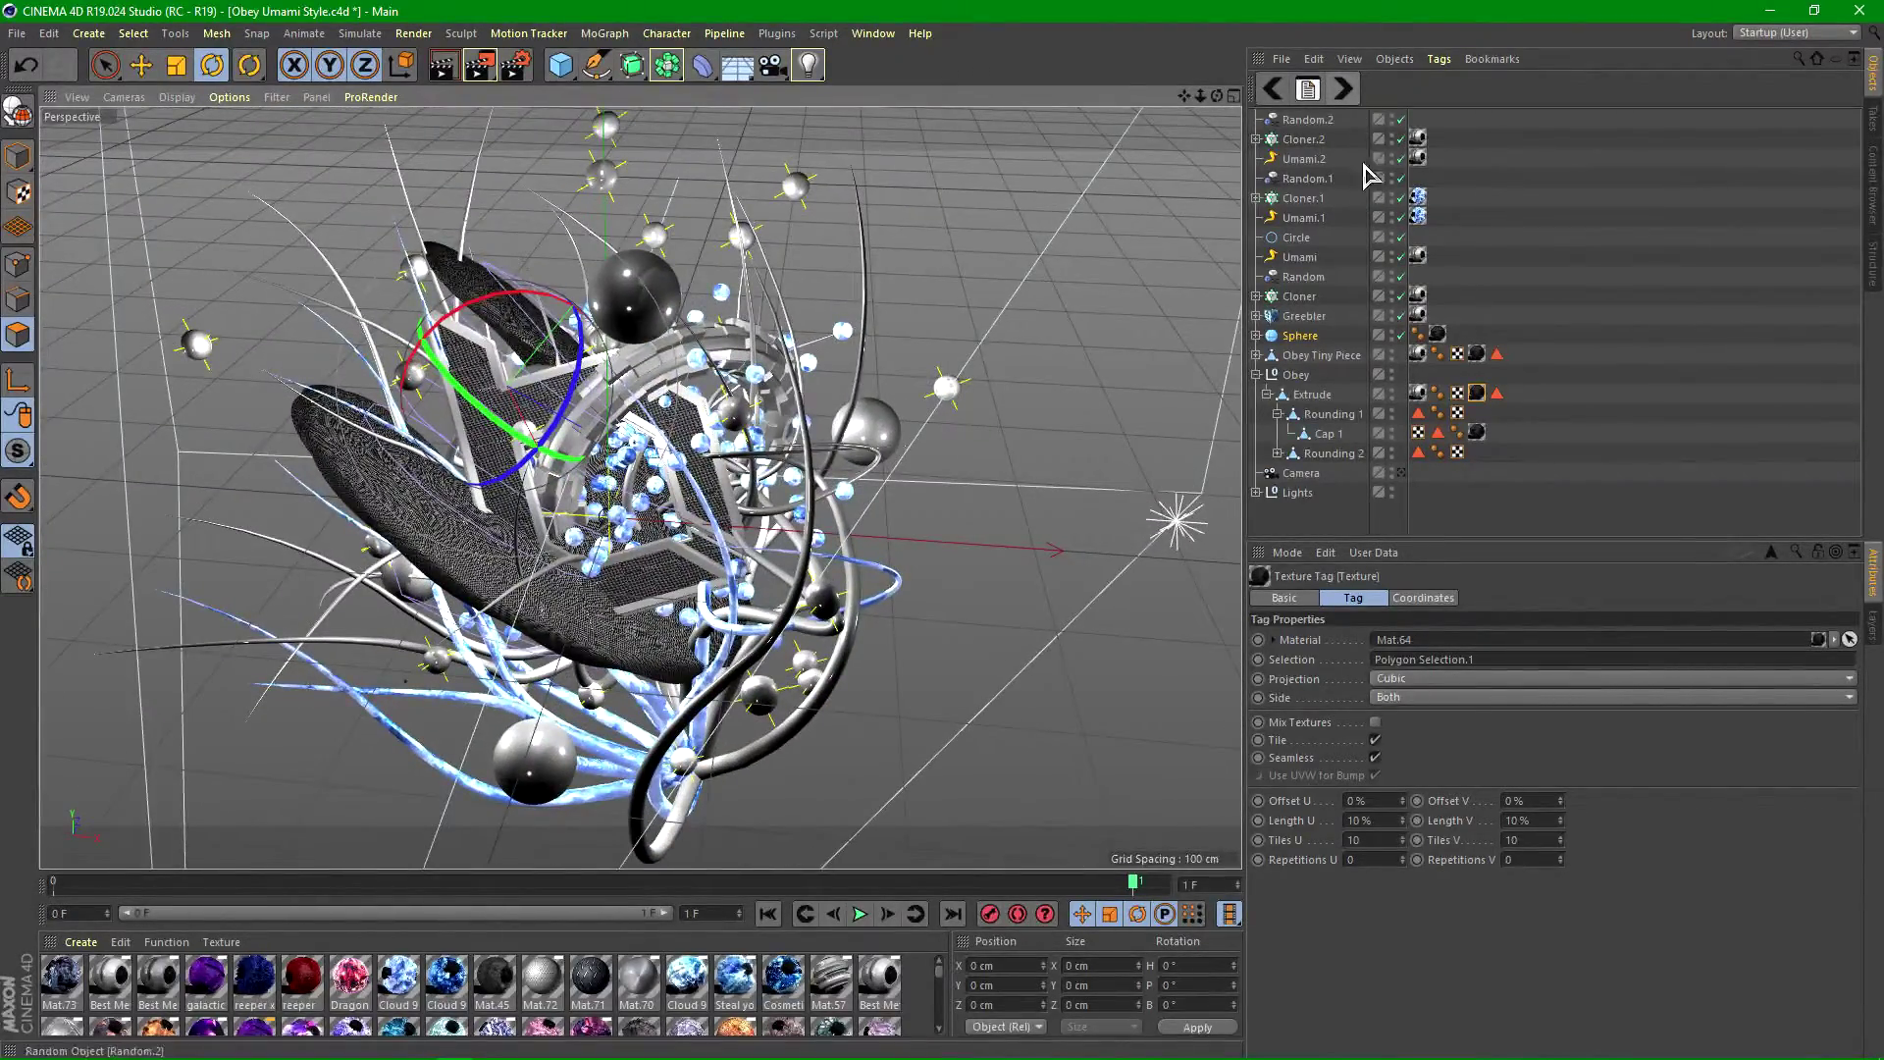
{"action": "left_click", "coordinate": [1402, 473]}
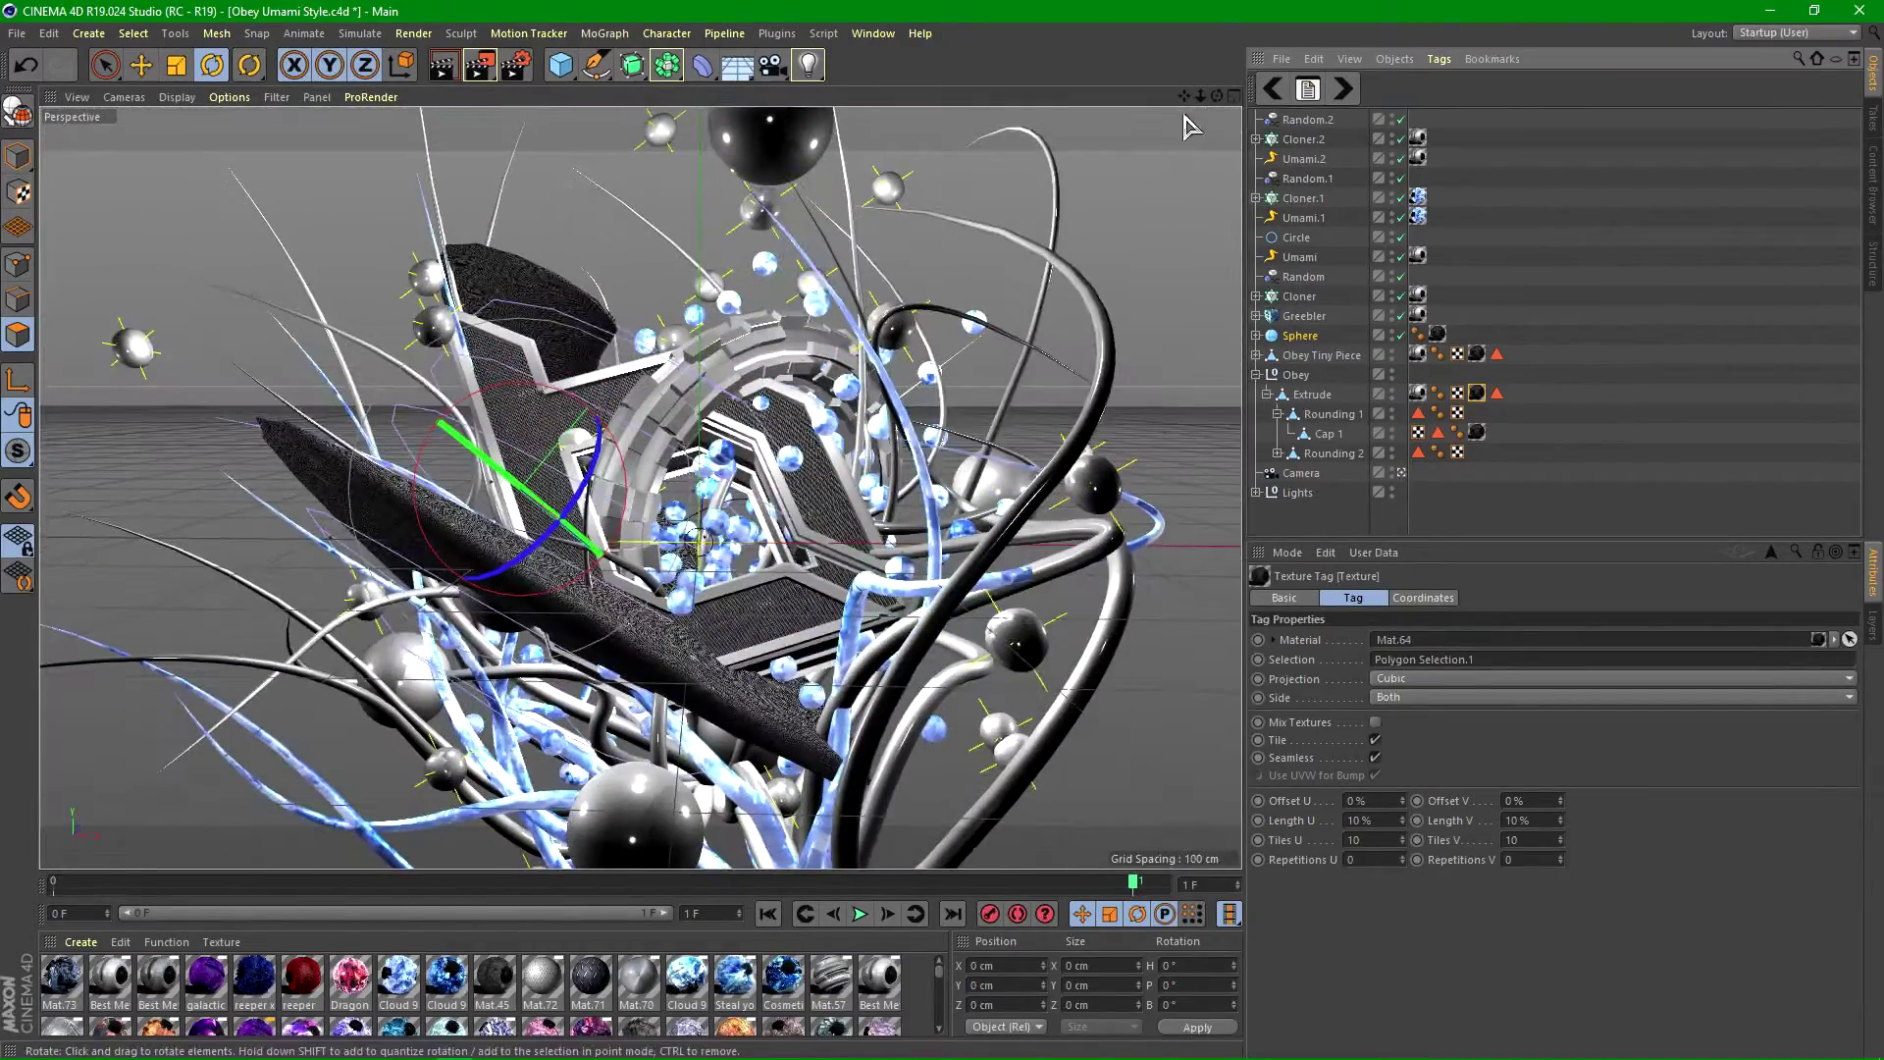
{"action": "left_click", "coordinate": [1273, 88]}
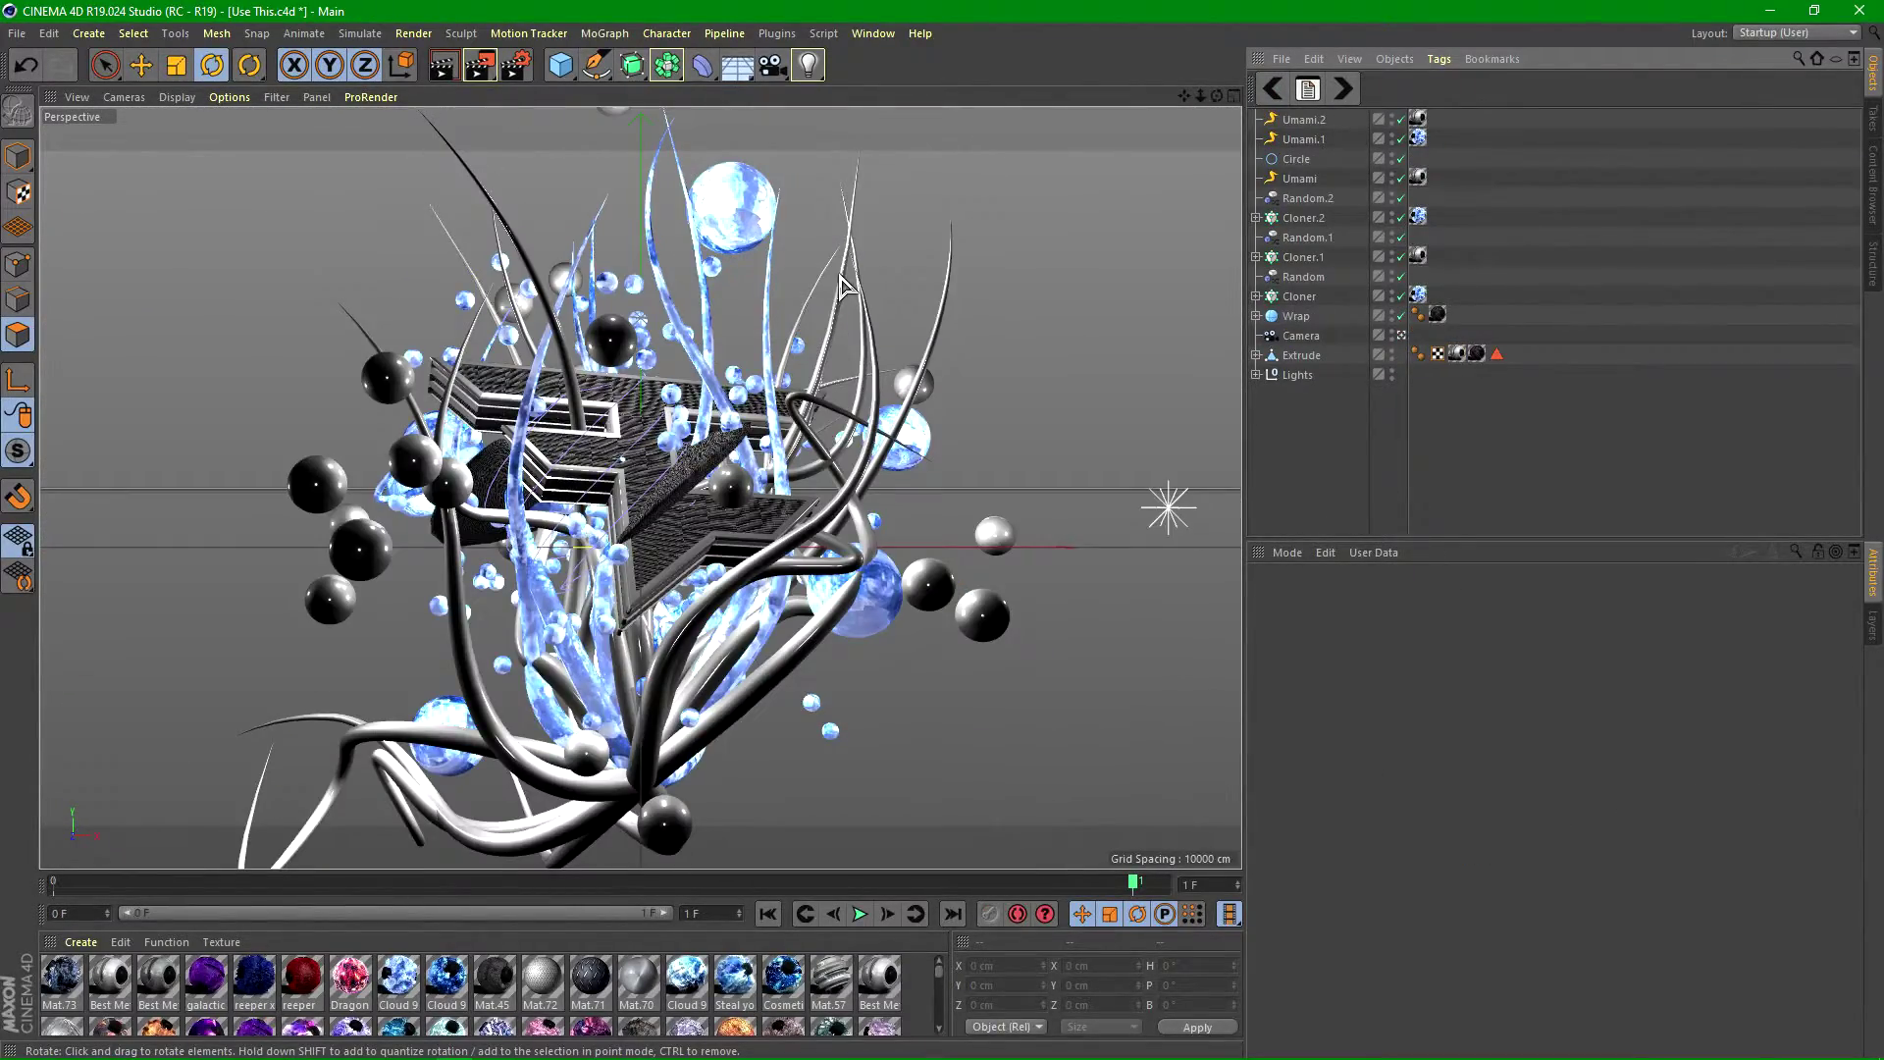
- Add a helix spline, rotate it sideways, shrink it and position it around the logo
{"action": "left_click", "coordinate": [596, 68]}
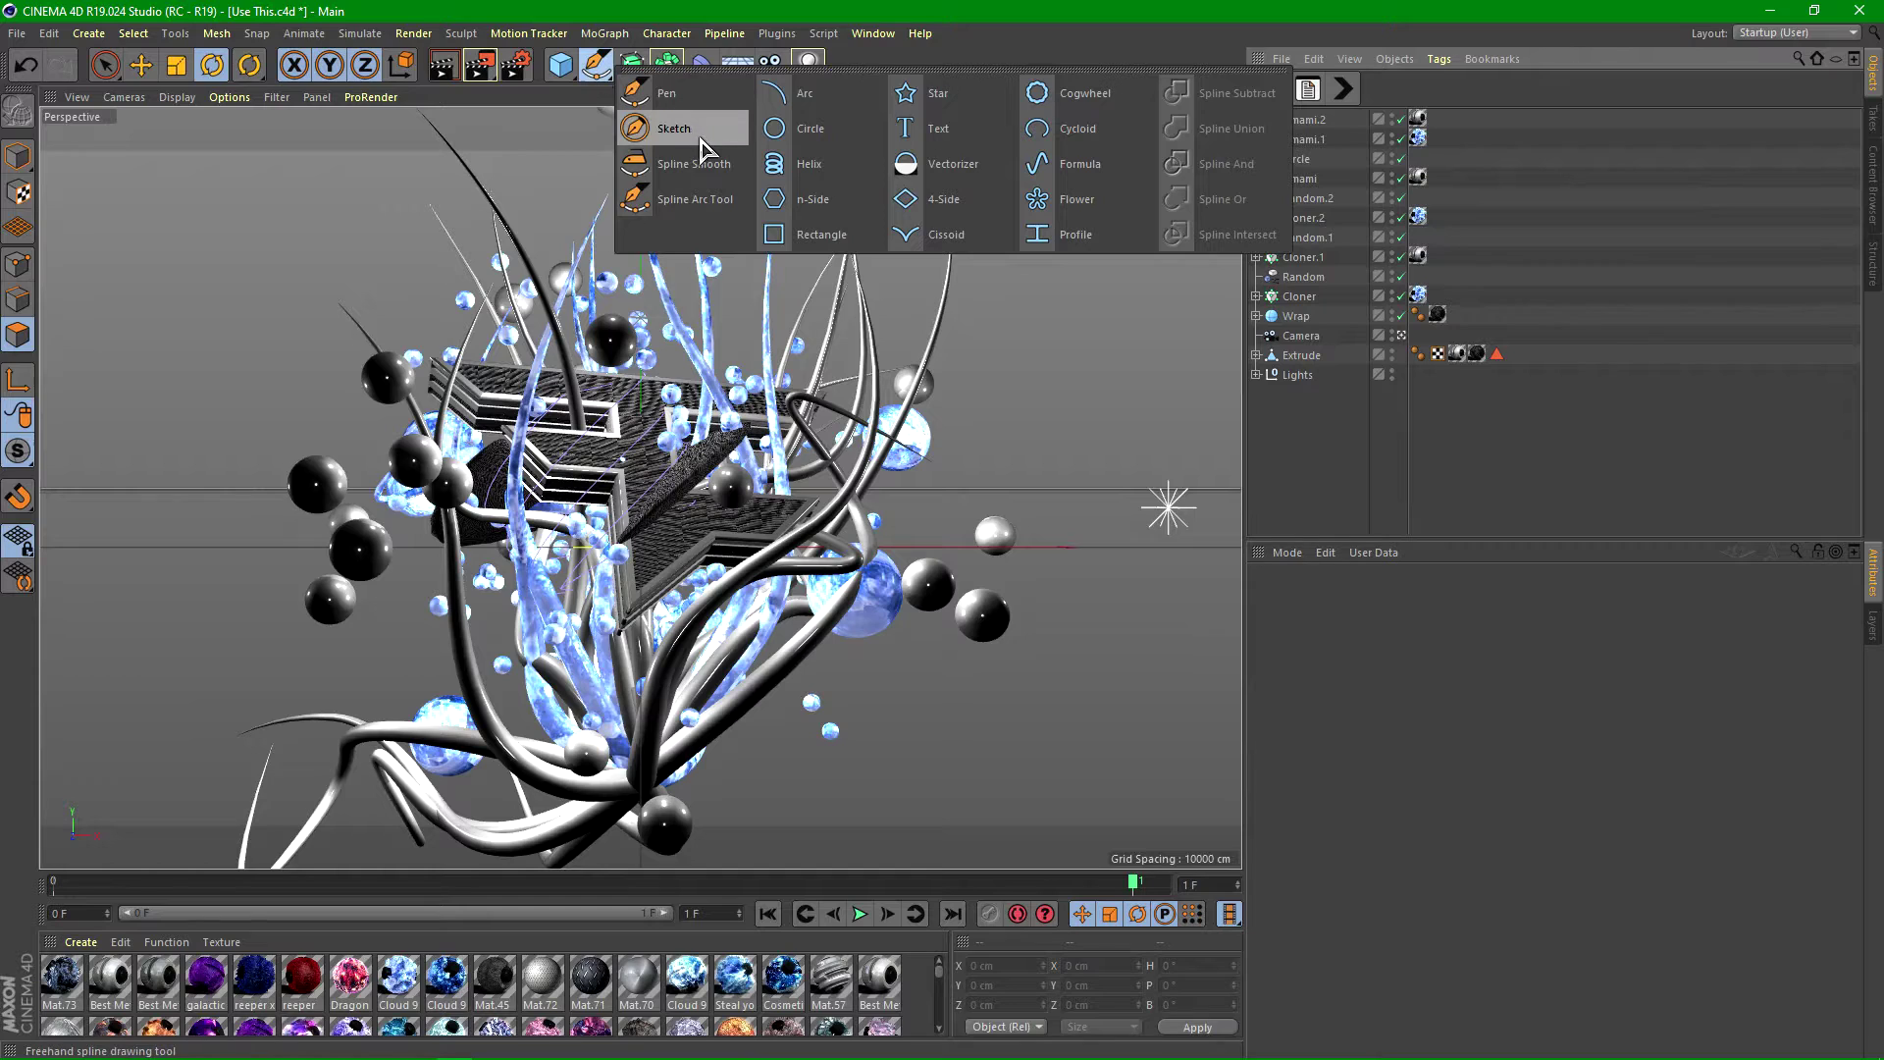
{"action": "left_click", "coordinate": [814, 164]}
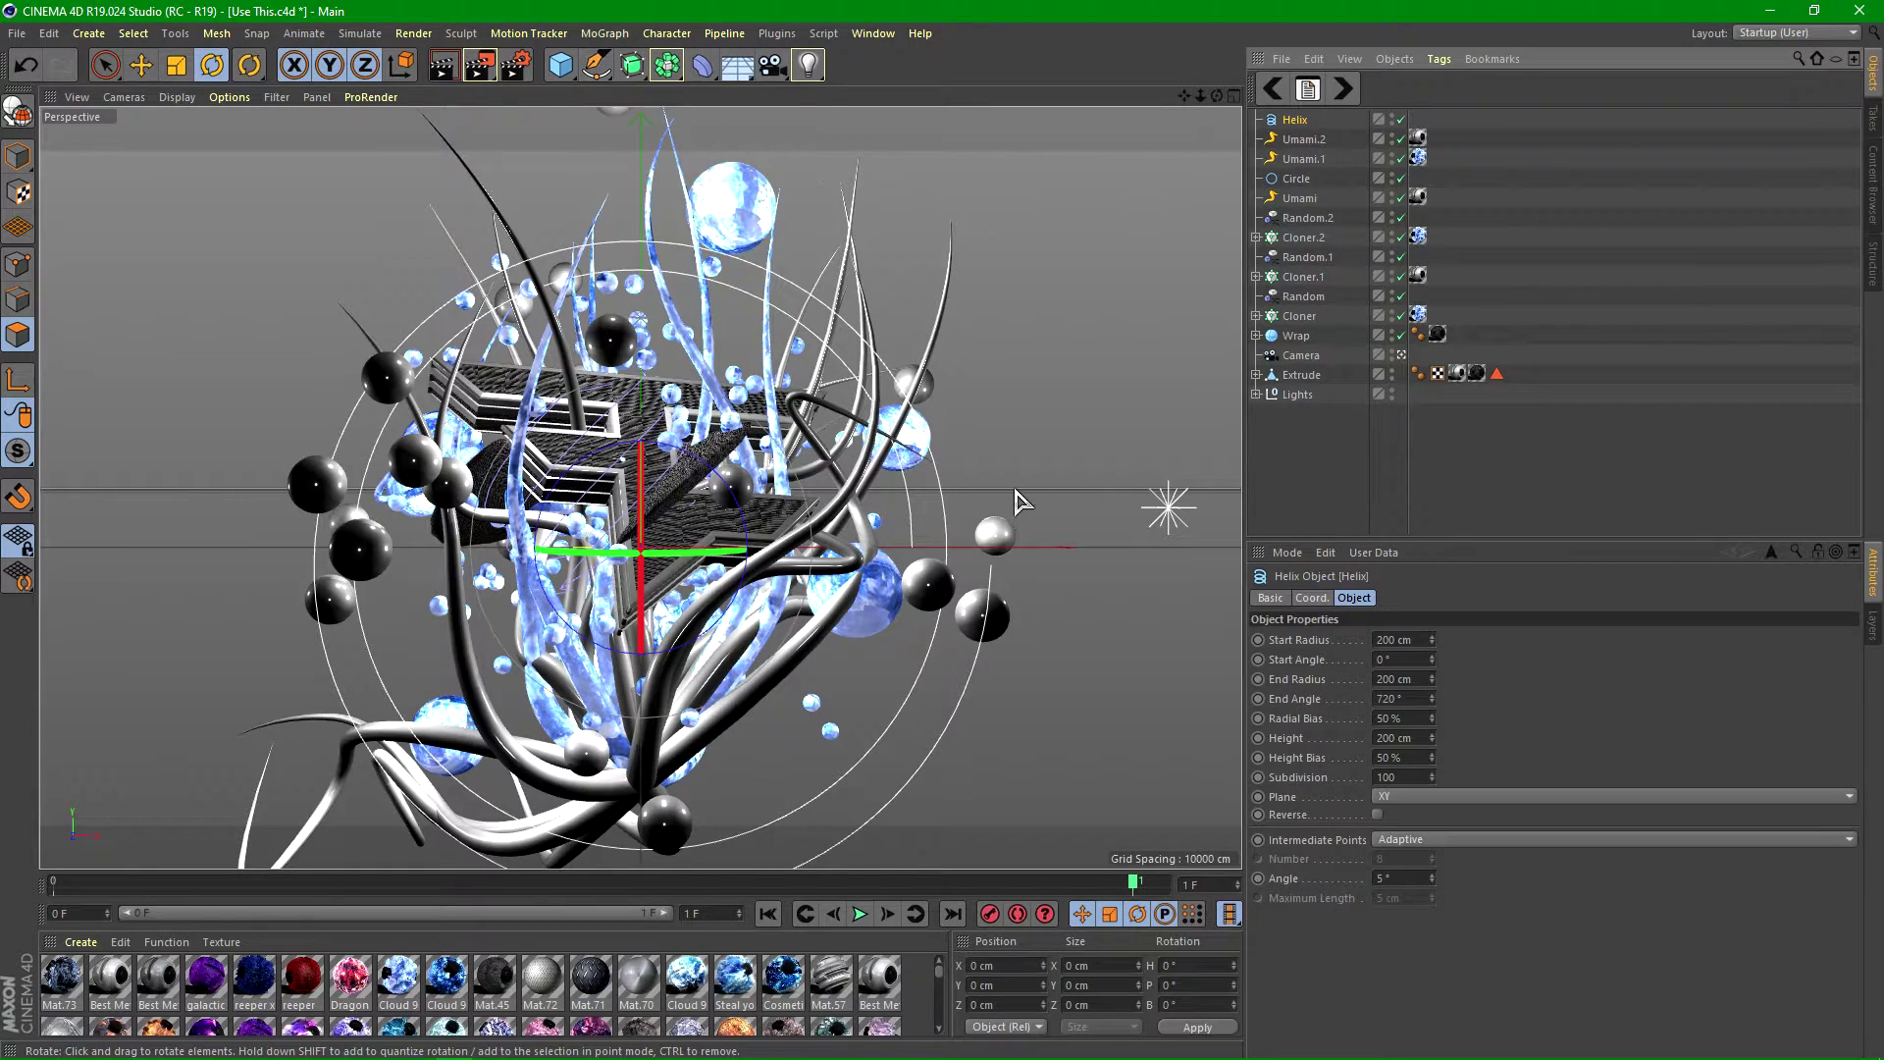
{"action": "left_click_drag", "start_coordinate": [693, 557], "coordinate": [477, 534]}
{"action": "left_click", "coordinate": [181, 65]}
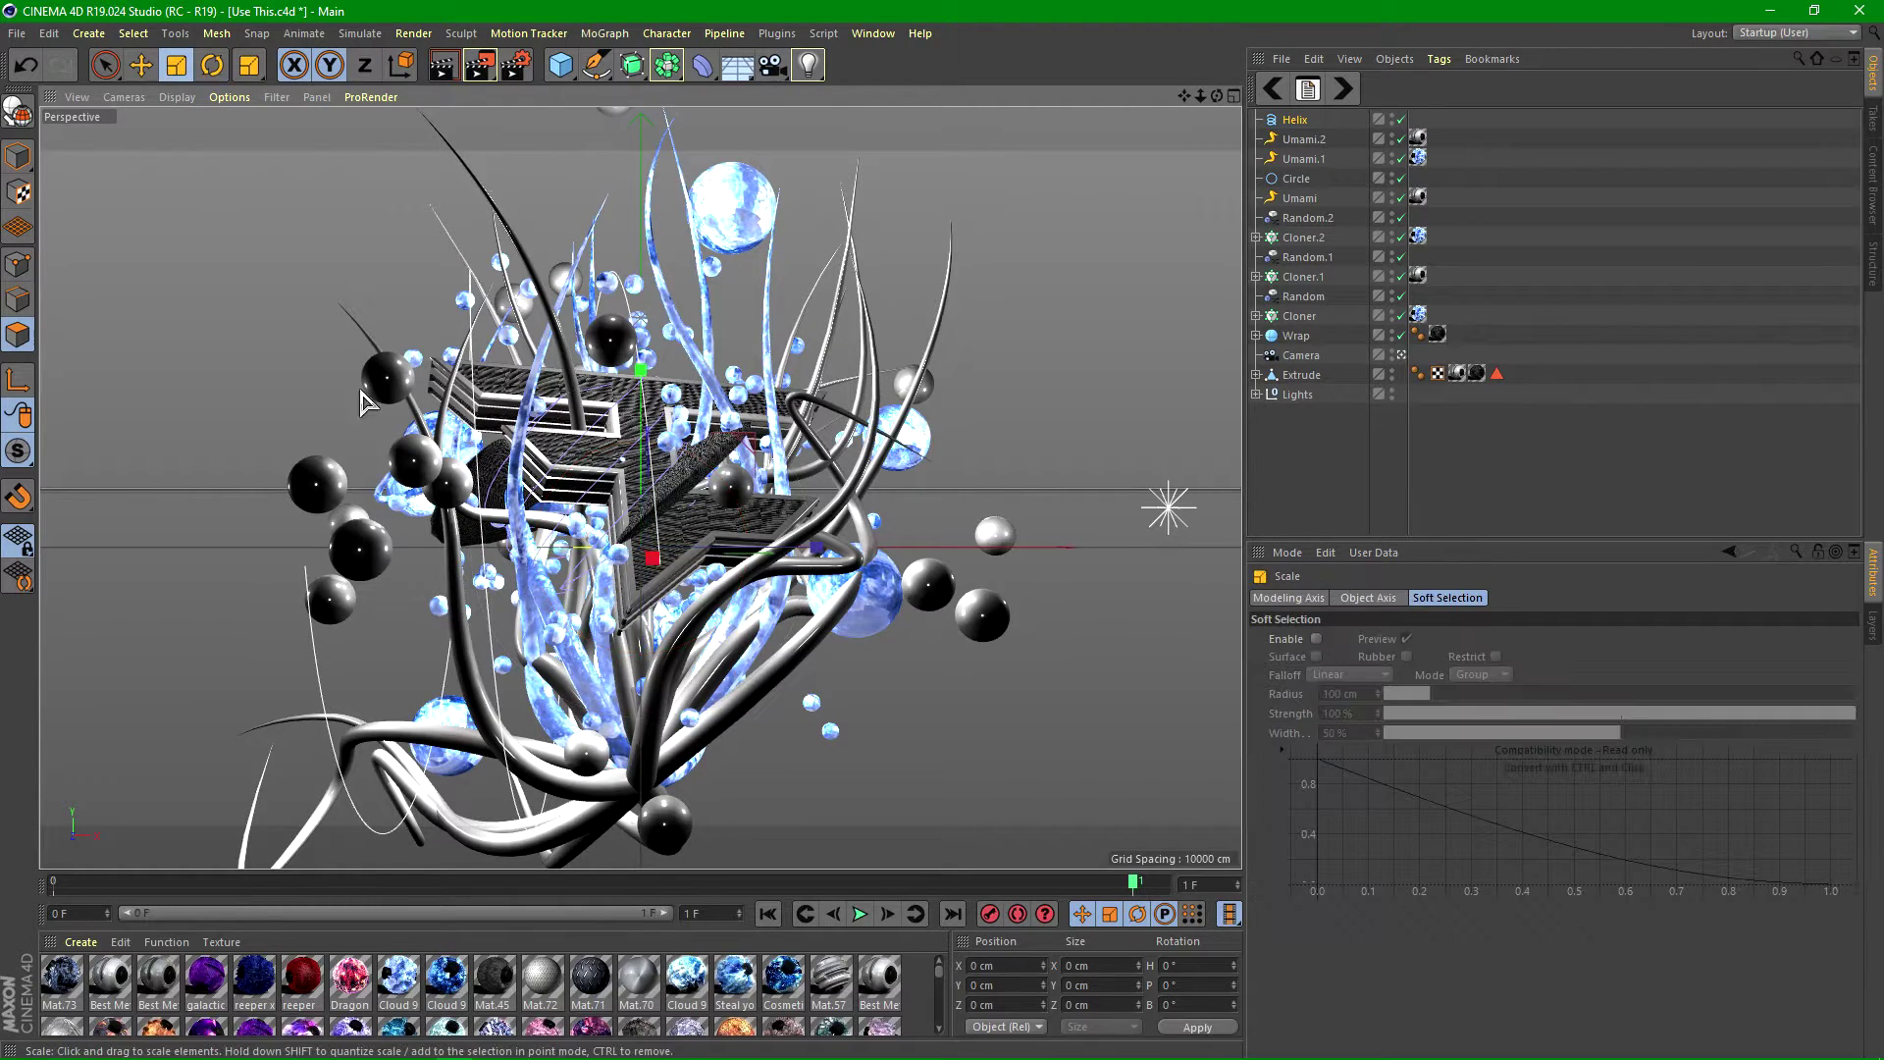
{"action": "left_click_drag", "start_coordinate": [359, 390], "coordinate": [499, 375]}
{"action": "key", "text": "ctrl+z"}
{"action": "left_click_drag", "start_coordinate": [628, 523], "coordinate": [545, 558]}
{"action": "left_click", "coordinate": [142, 65]}
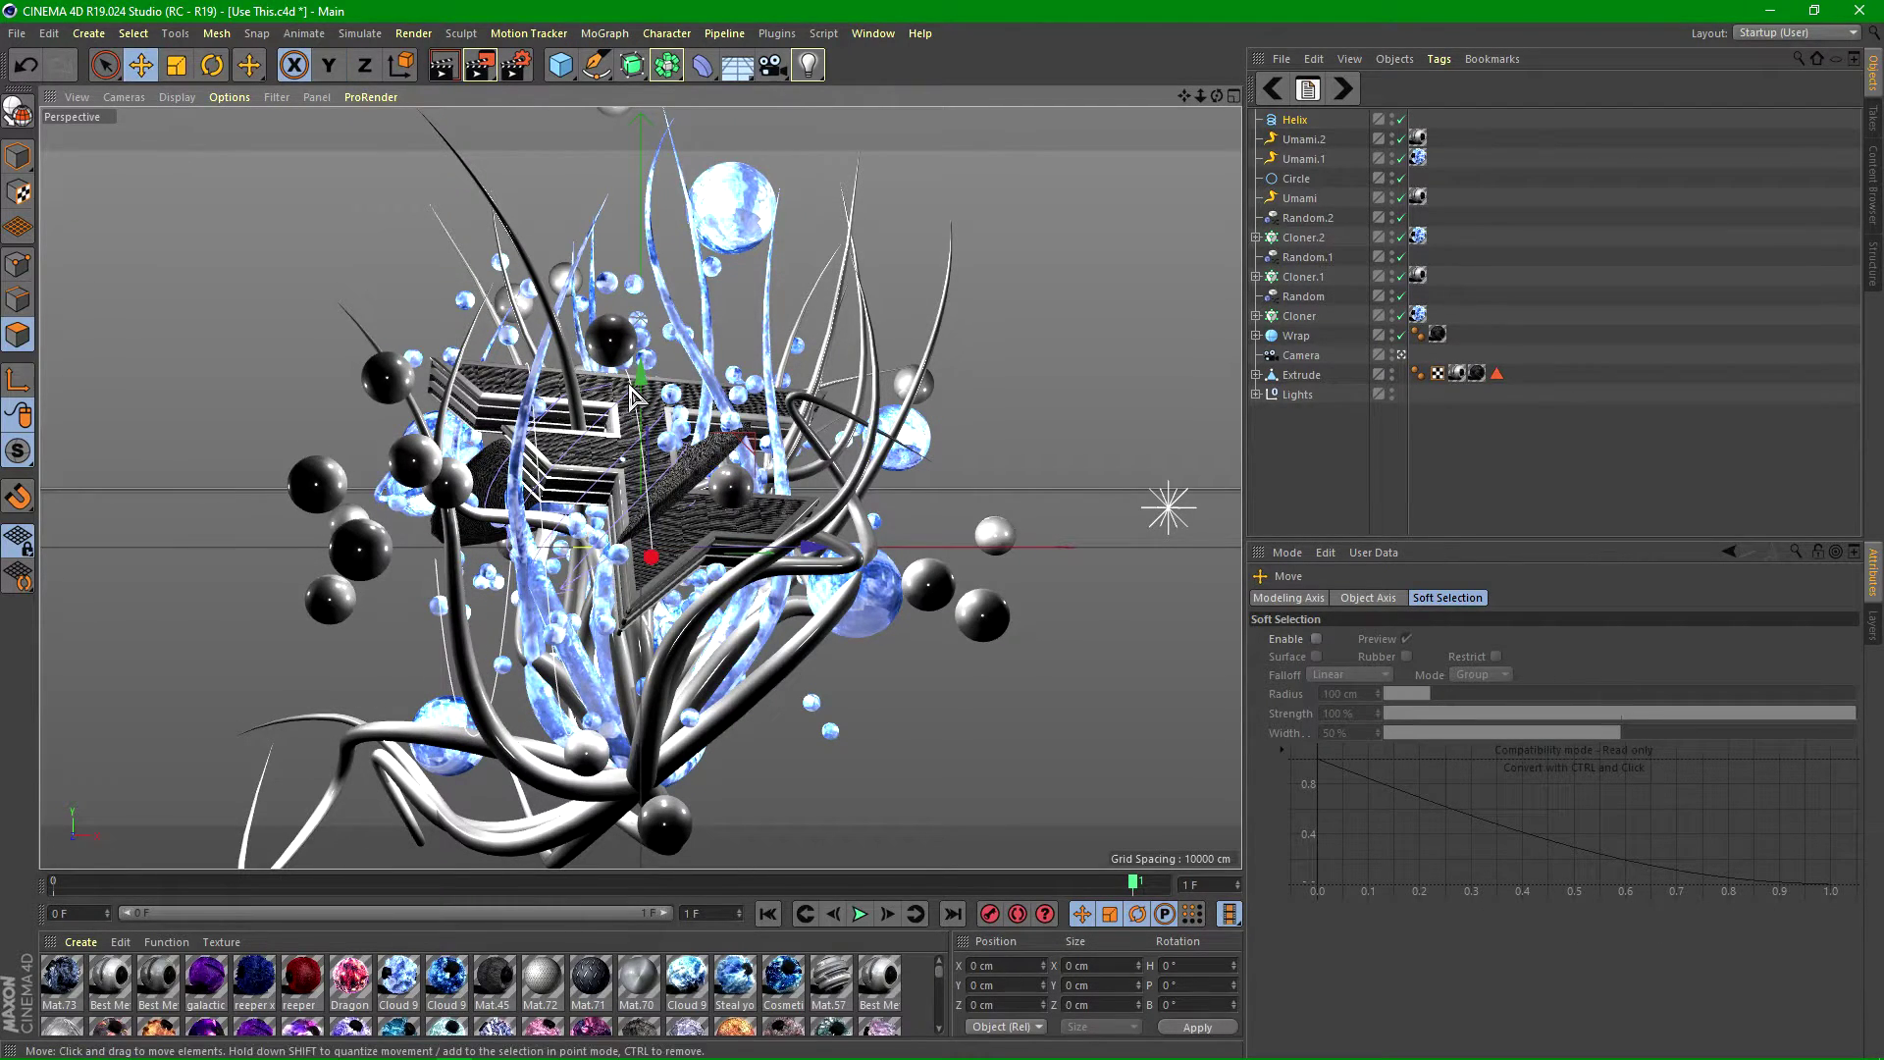
{"action": "left_click_drag", "start_coordinate": [797, 500], "coordinate": [884, 512]}
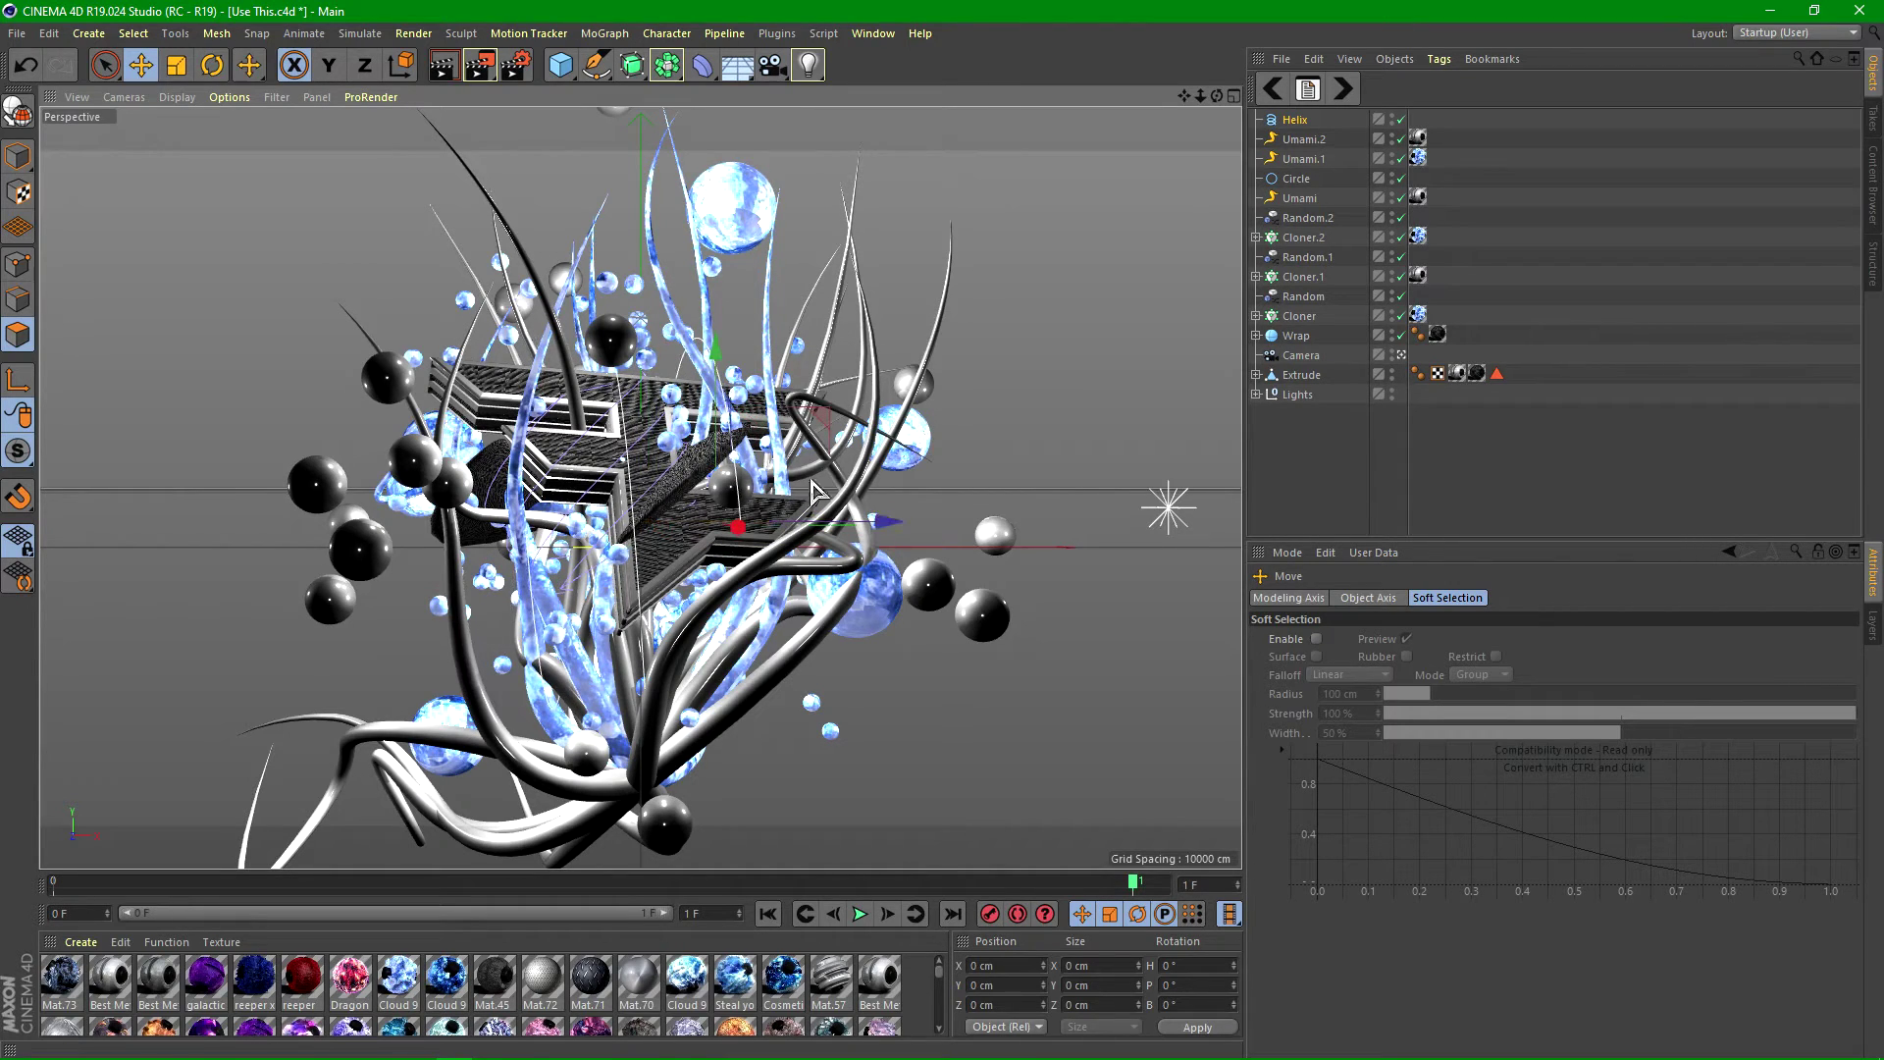
{"action": "left_click_drag", "start_coordinate": [724, 353], "coordinate": [724, 335]}
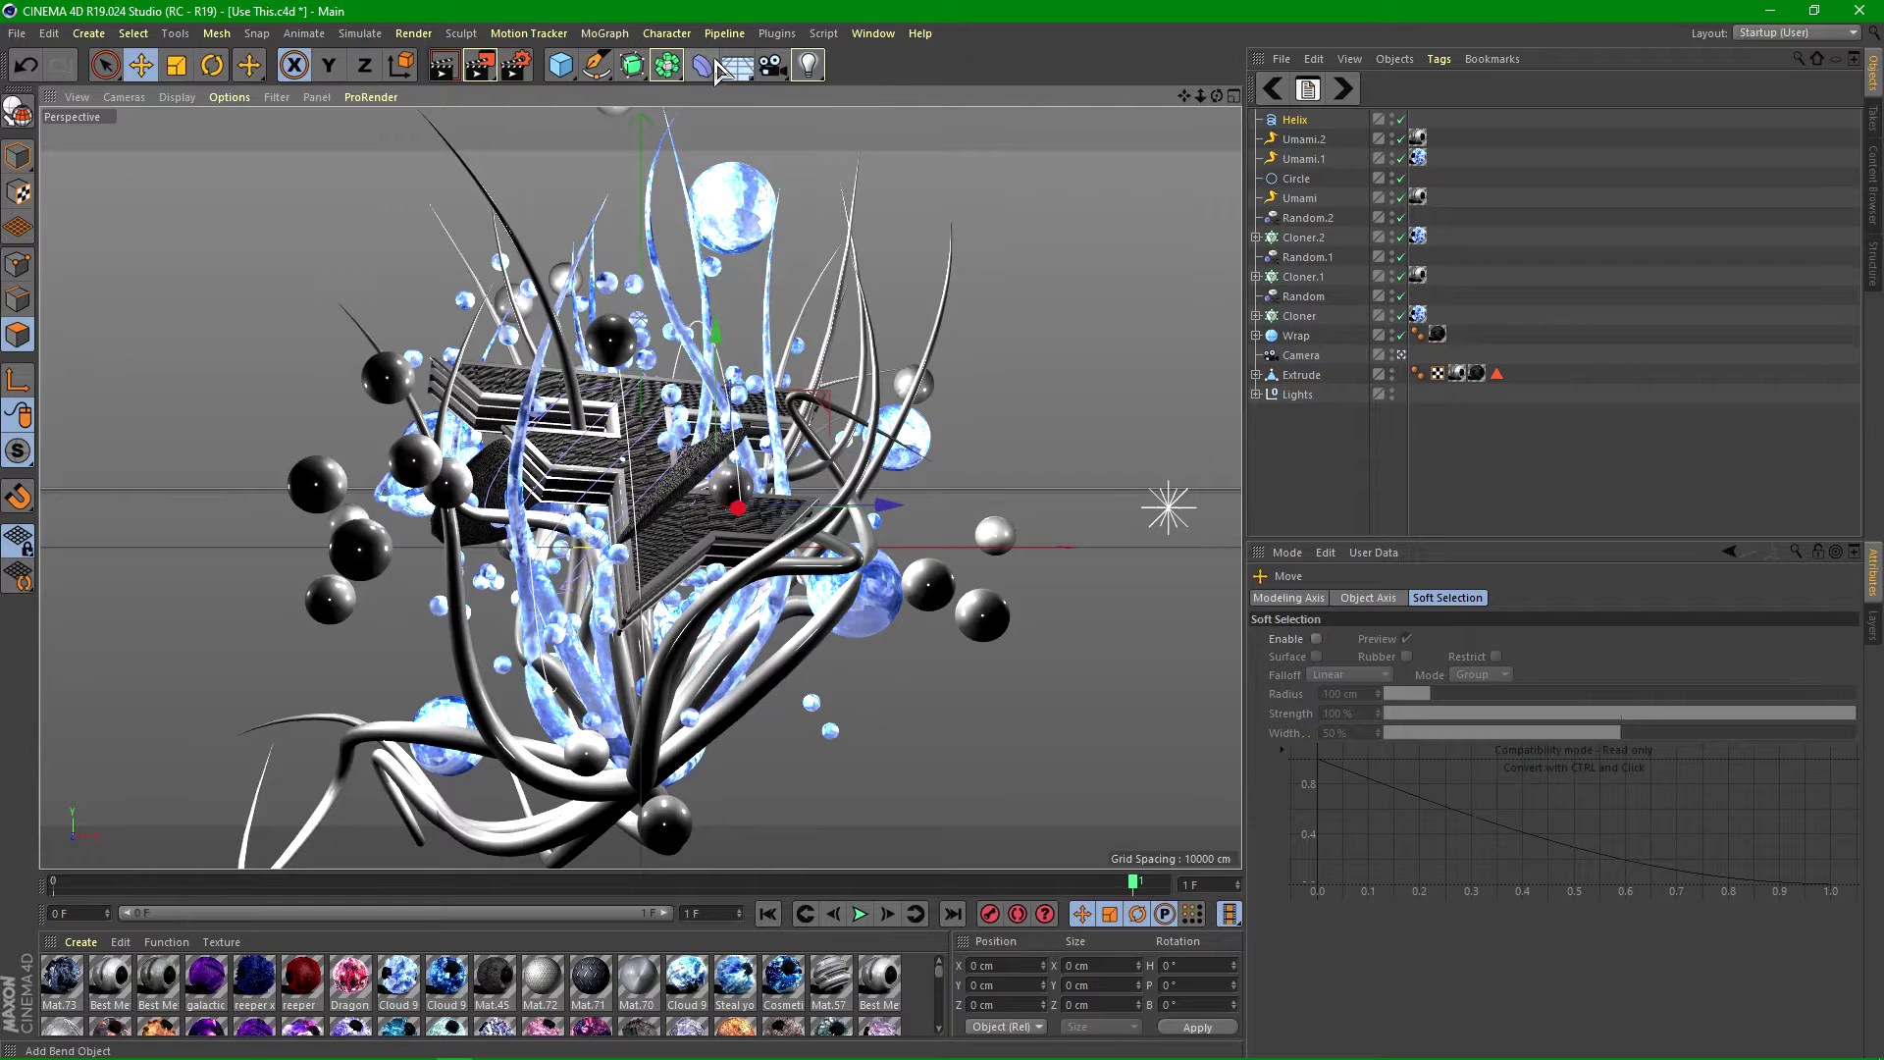
- Add a Reeper 2.0 object and make the helix spline its child
{"action": "left_click", "coordinate": [777, 33]}
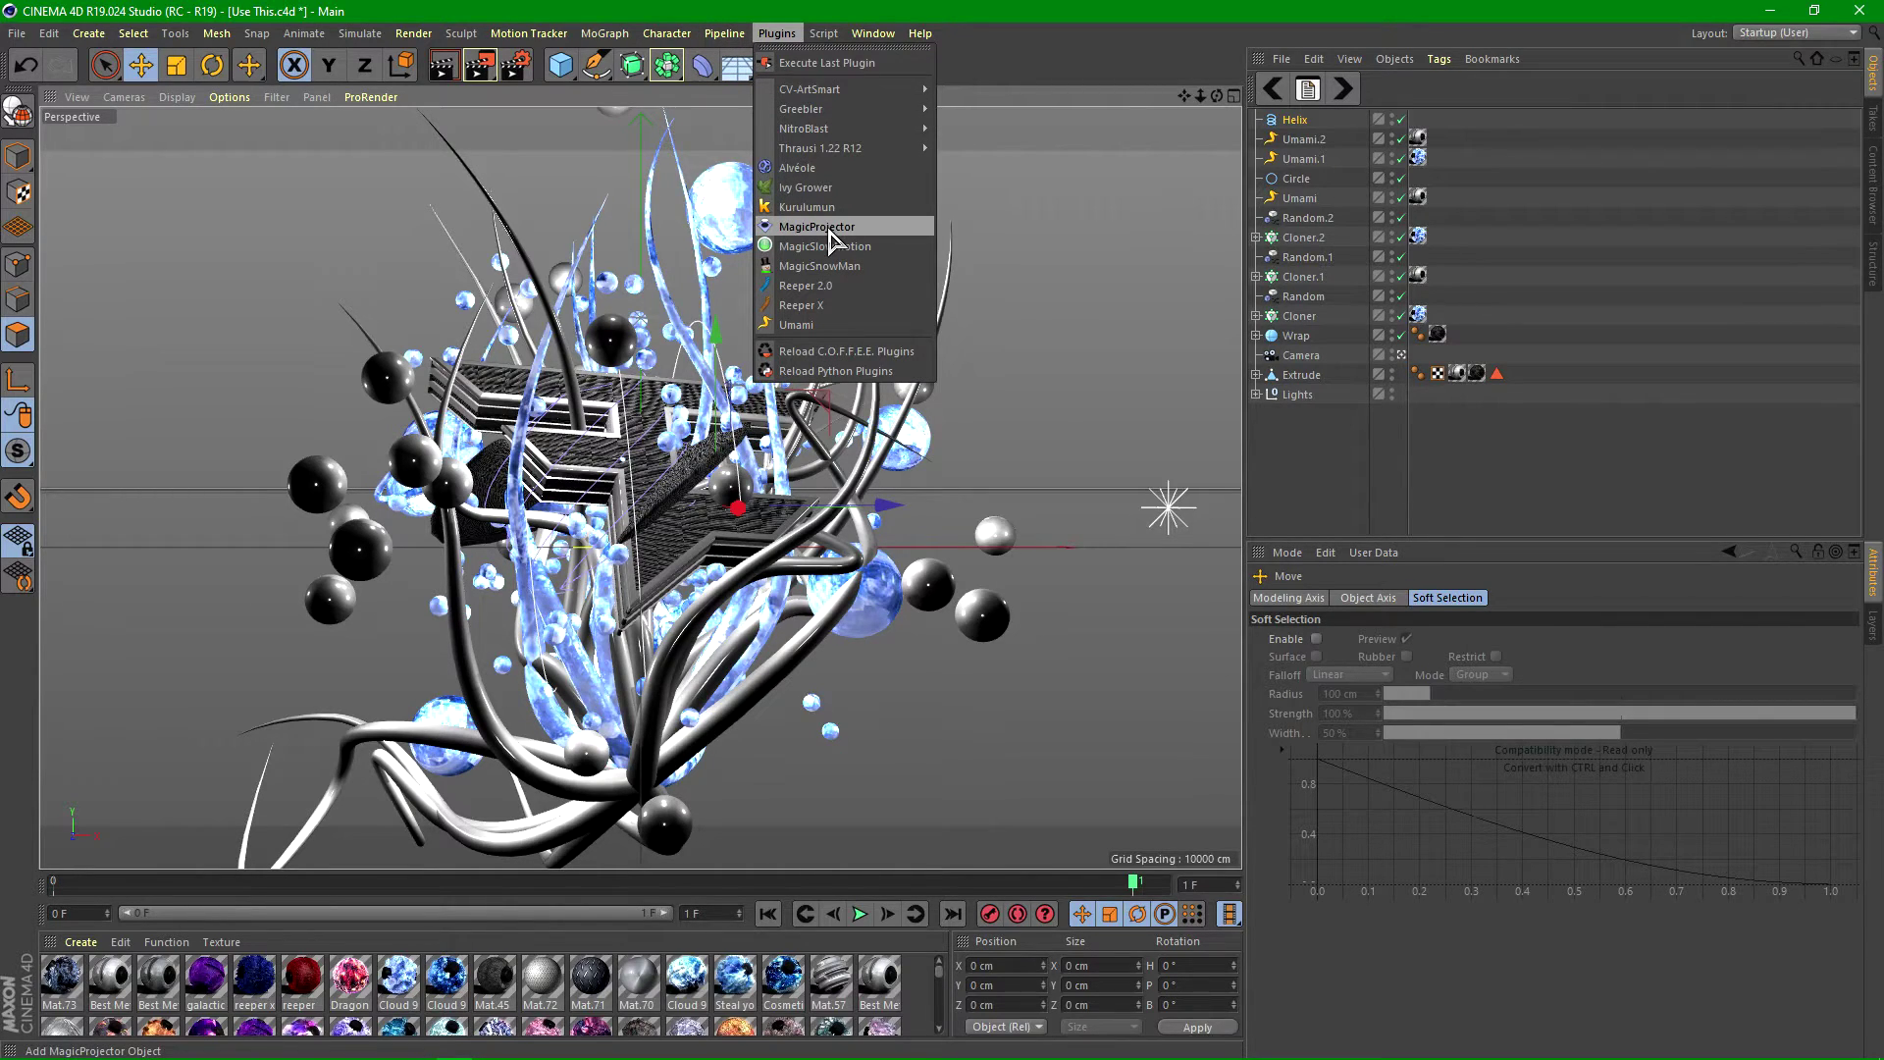
{"action": "left_click", "coordinate": [828, 287]}
{"action": "left_click_drag", "start_coordinate": [1294, 140], "coordinate": [1305, 136]}
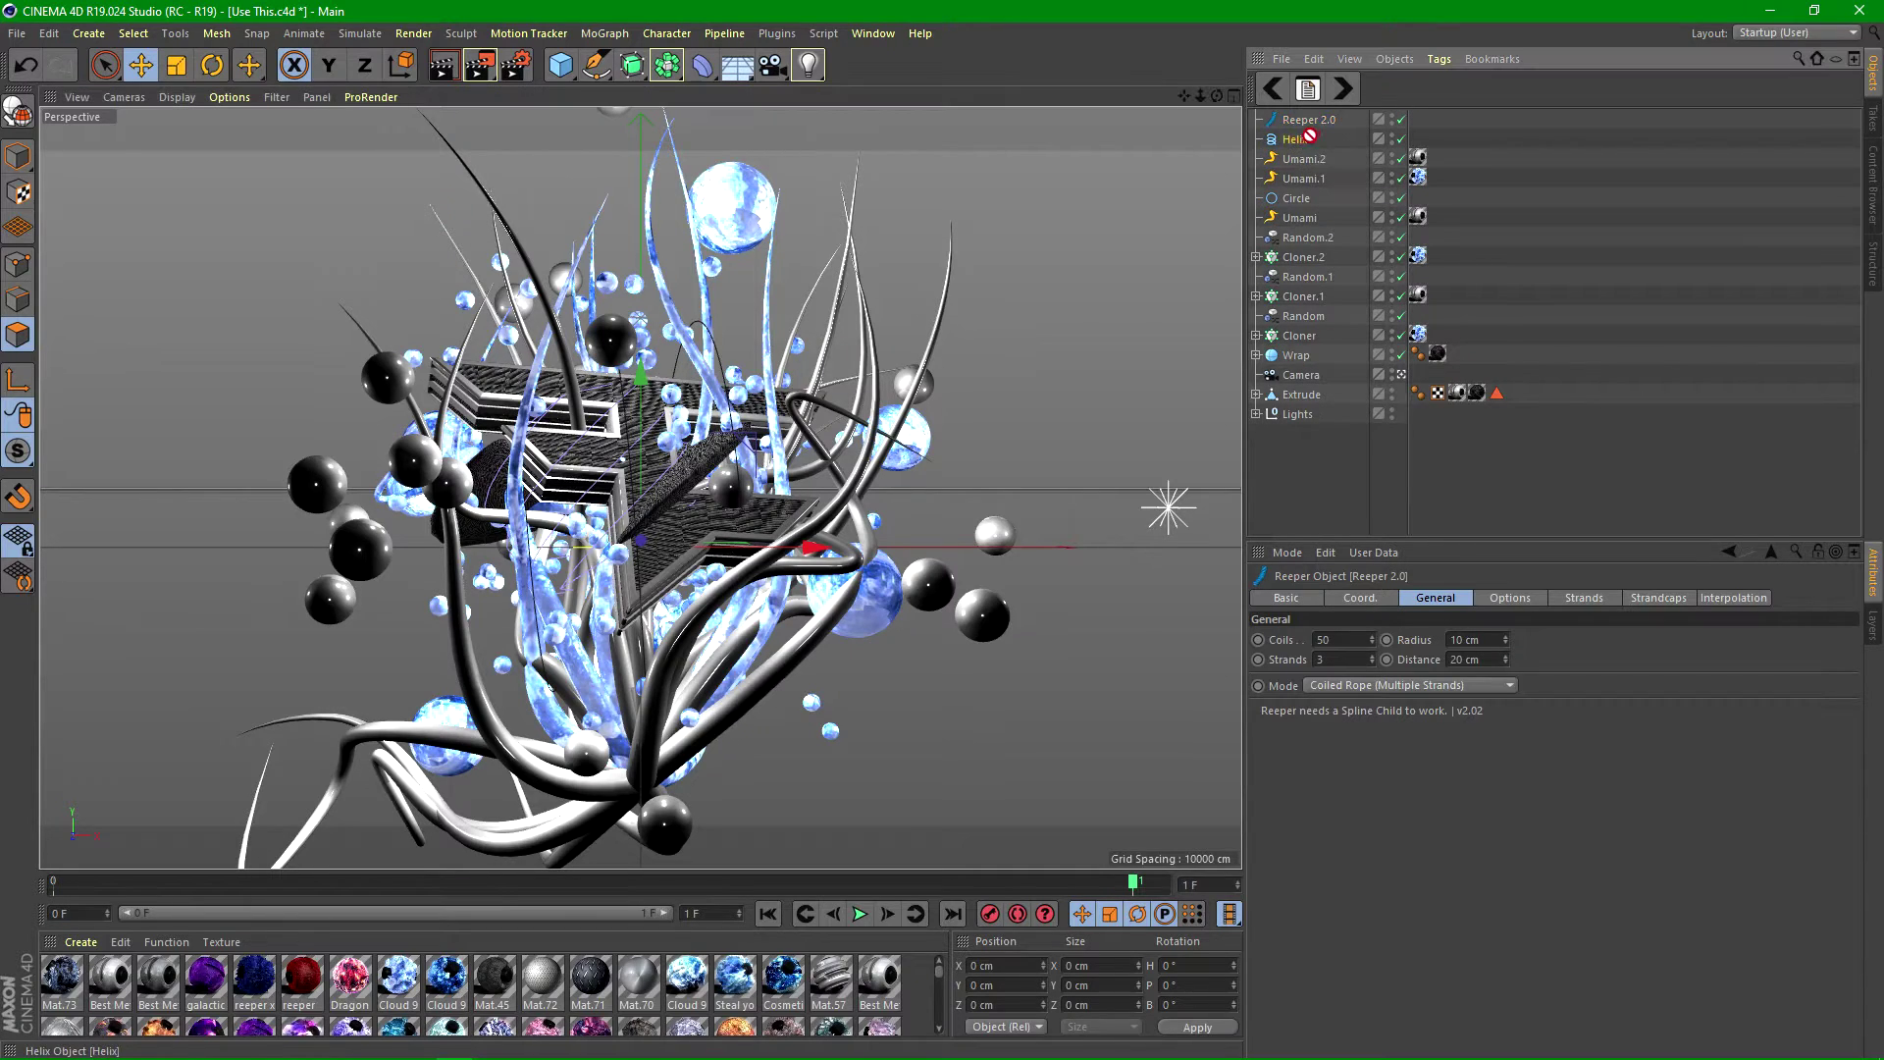
{"action": "left_click_drag", "start_coordinate": [1293, 143], "coordinate": [1310, 118]}
{"action": "key", "text": "ctrl+z"}
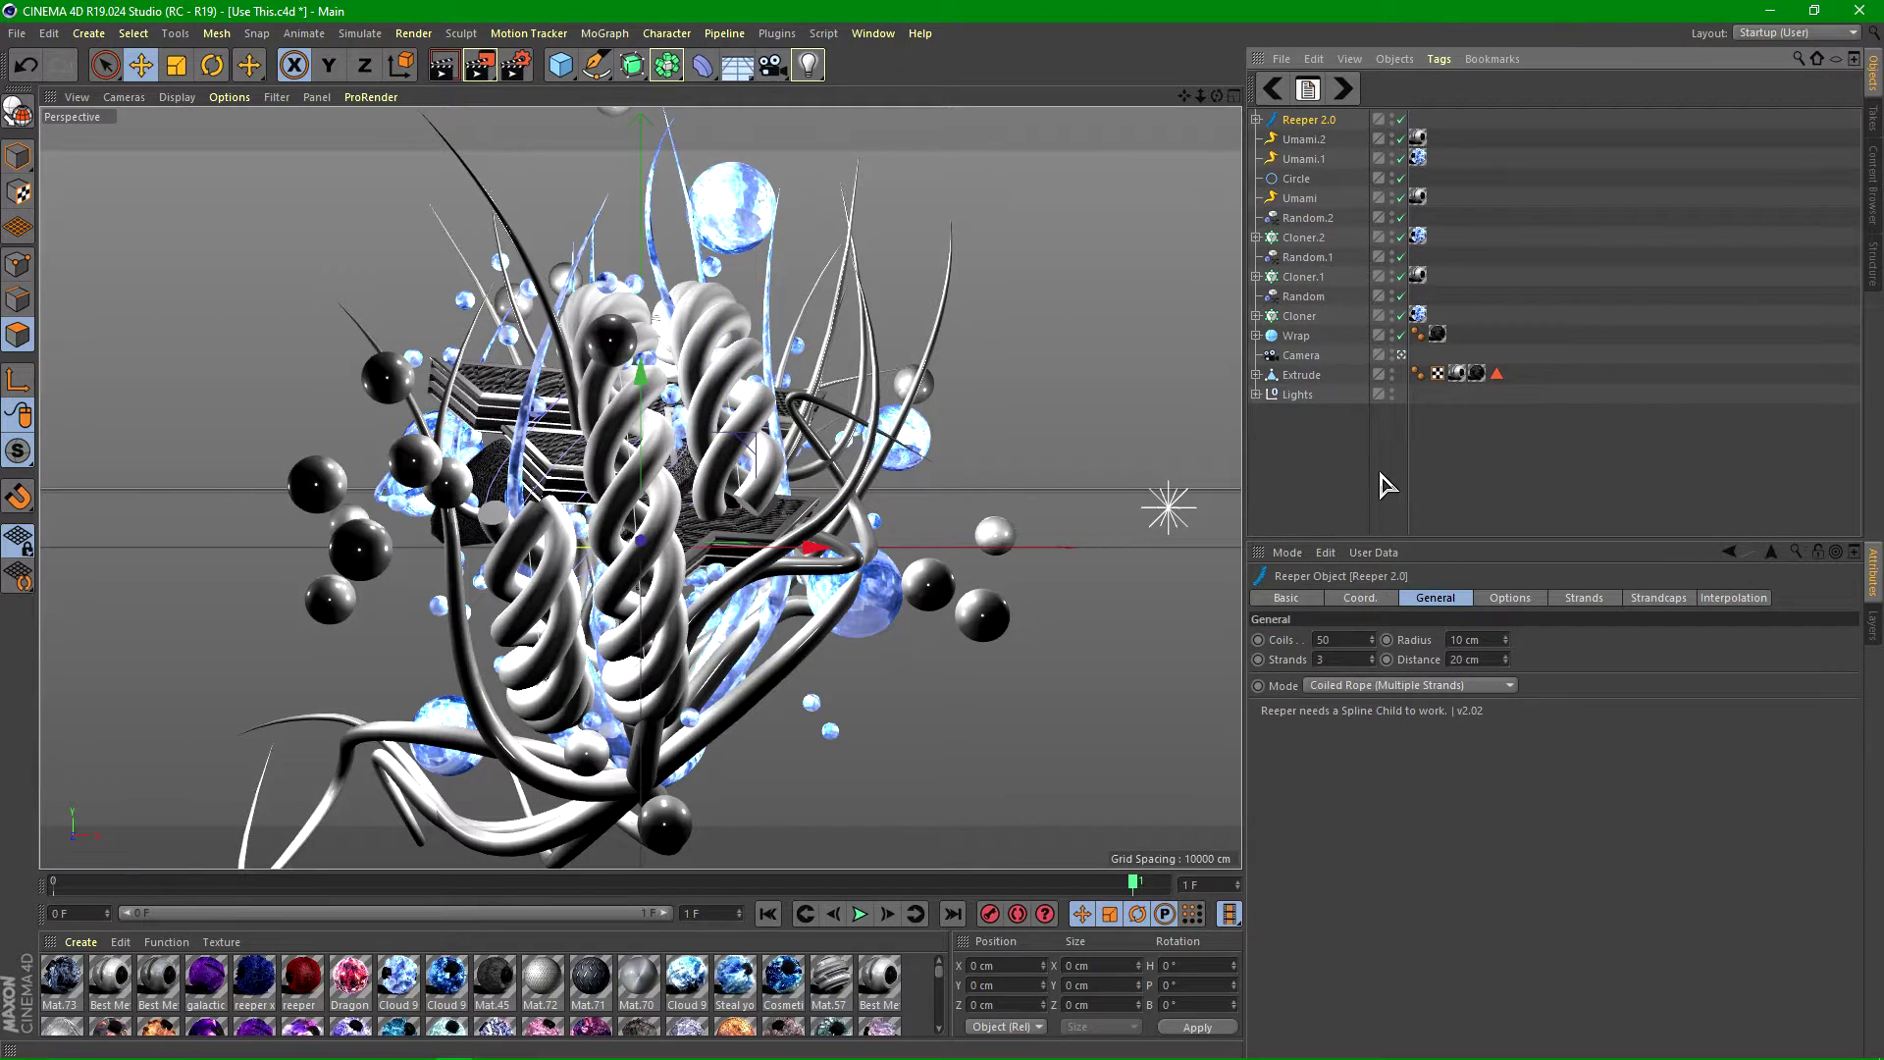
- Set the Reeper 2.0 rope to 1 strand and 7 coils
{"action": "left_click", "coordinate": [1371, 664]}
{"action": "left_click", "coordinate": [1371, 664]}
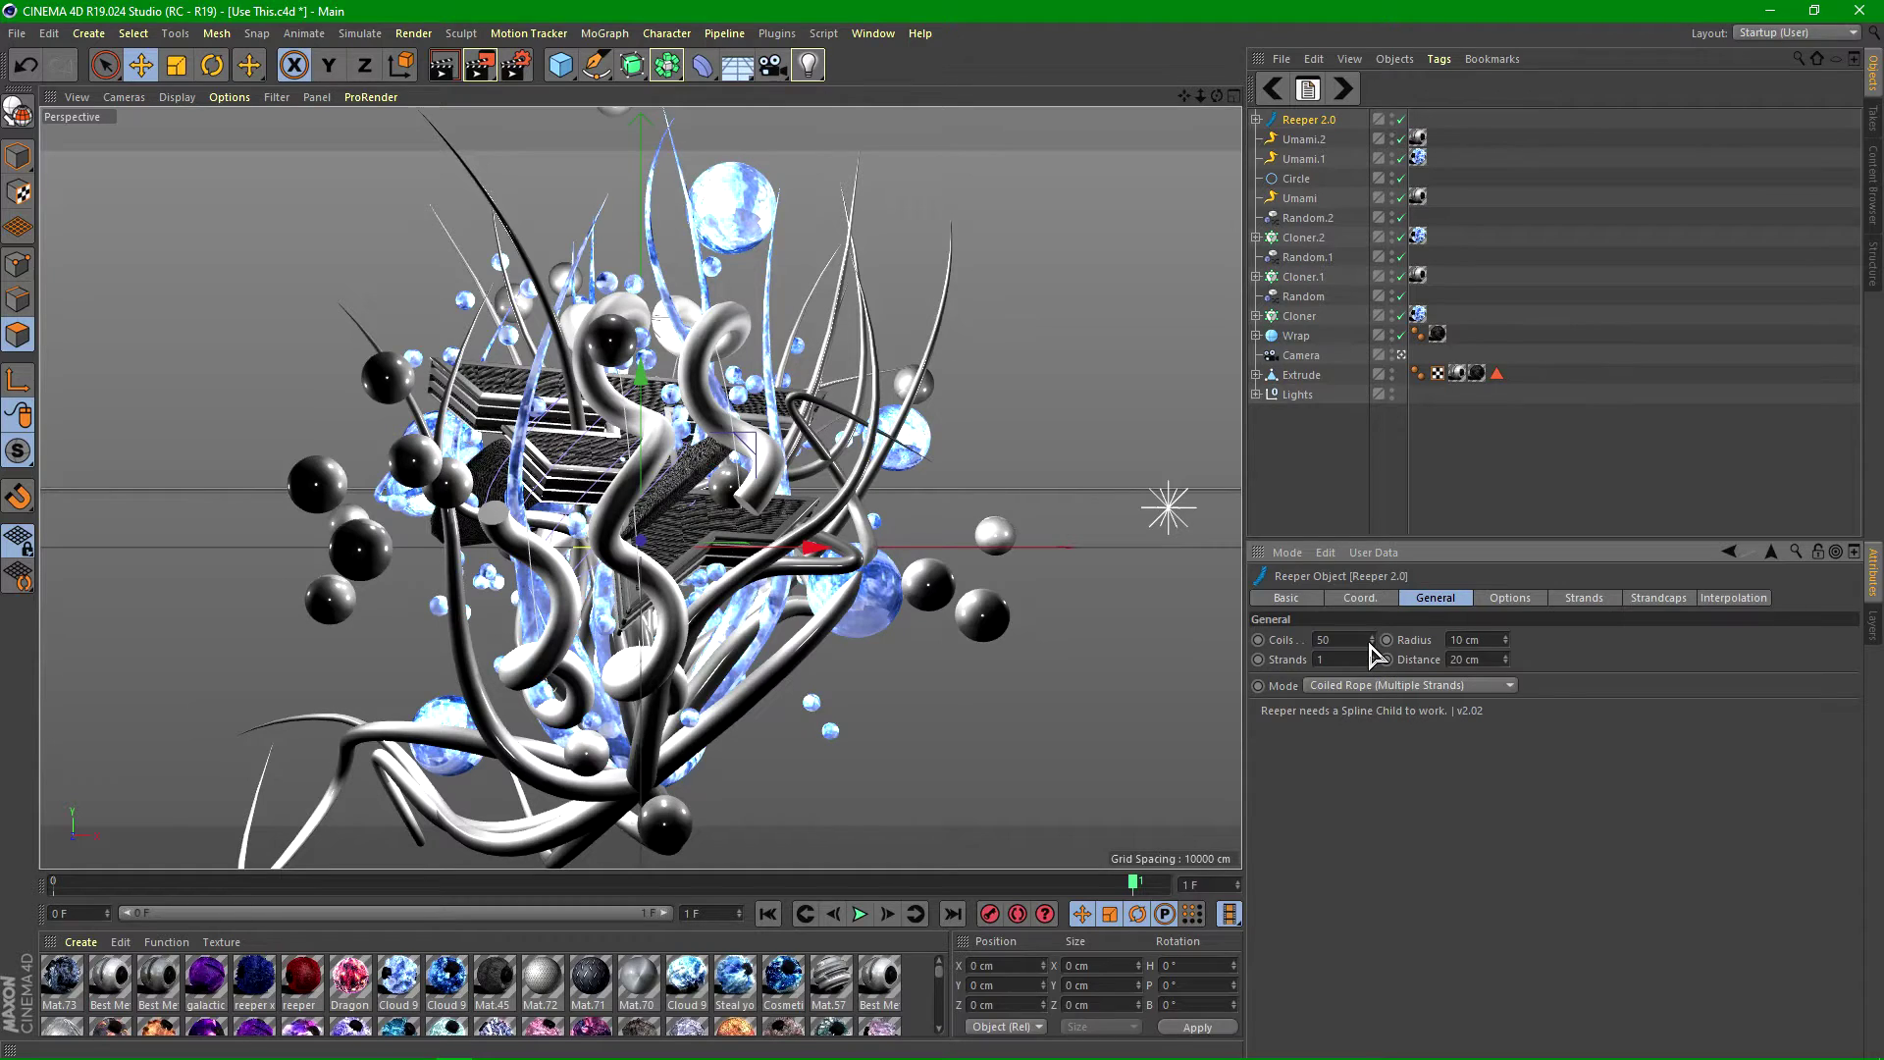
{"action": "mouse_move", "coordinate": [1372, 639]}
{"action": "left_mouse_down"}
{"action": "mouse_move", "coordinate": [1372, 687]}
{"action": "mouse_move", "coordinate": [1372, 620]}
{"action": "mouse_move", "coordinate": [1372, 657]}
{"action": "left_mouse_up"}
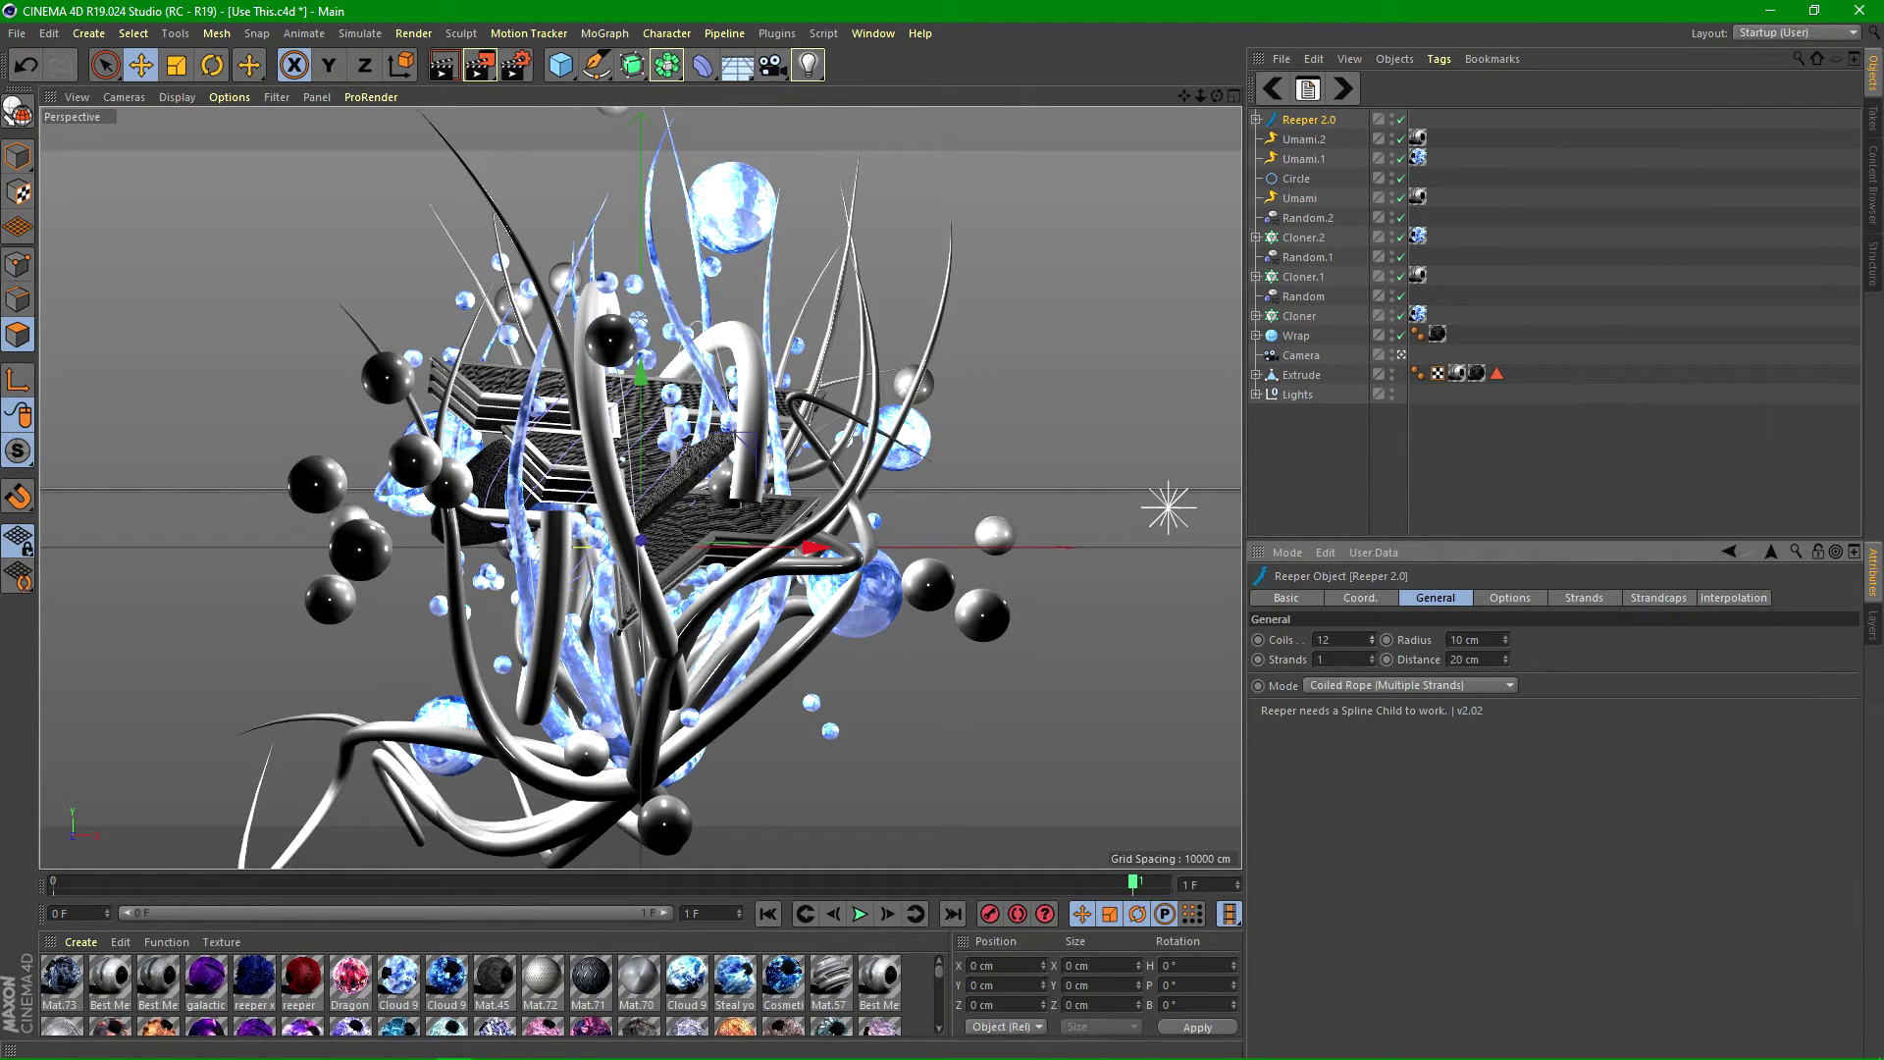
{"action": "left_click_drag", "start_coordinate": [1375, 652], "coordinate": [1375, 664]}
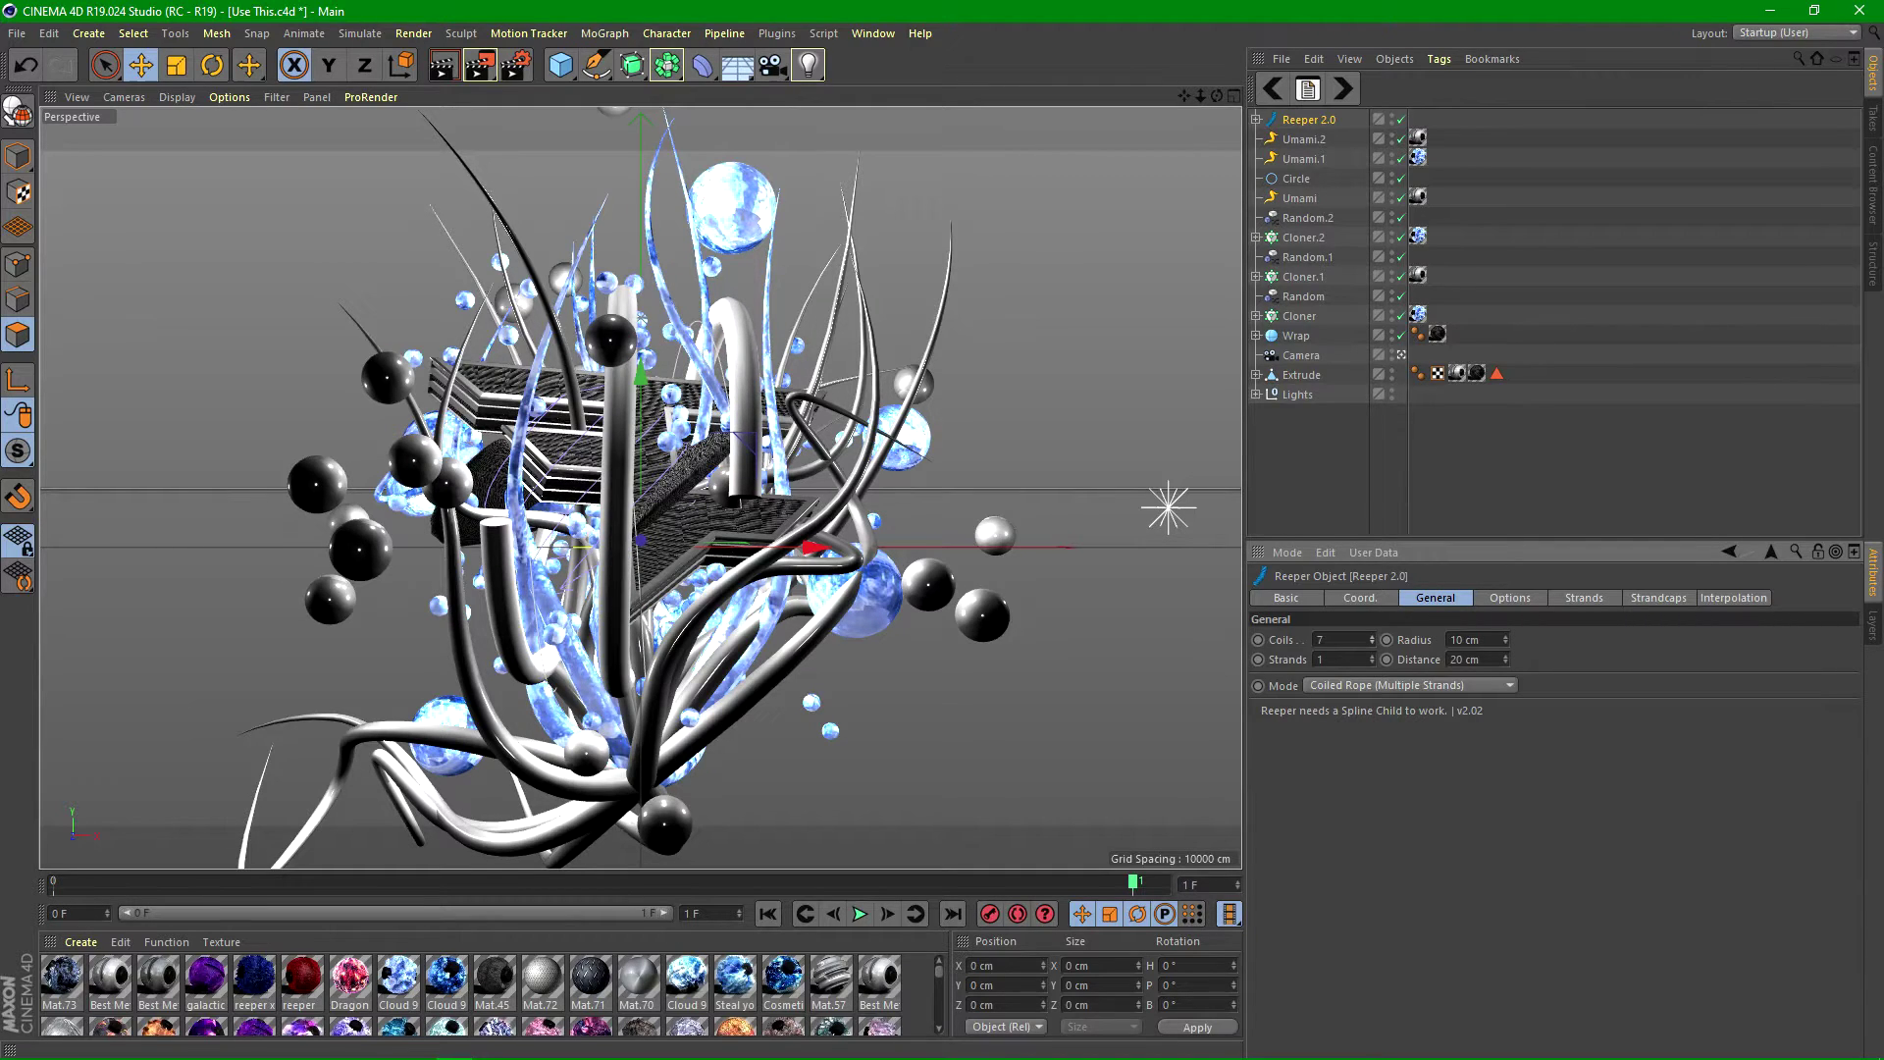
- Check the object list of the Obey Umami Style project, return to Use This and delete the Reeper 2.0 object with its helix
{"action": "left_click", "coordinate": [1355, 87]}
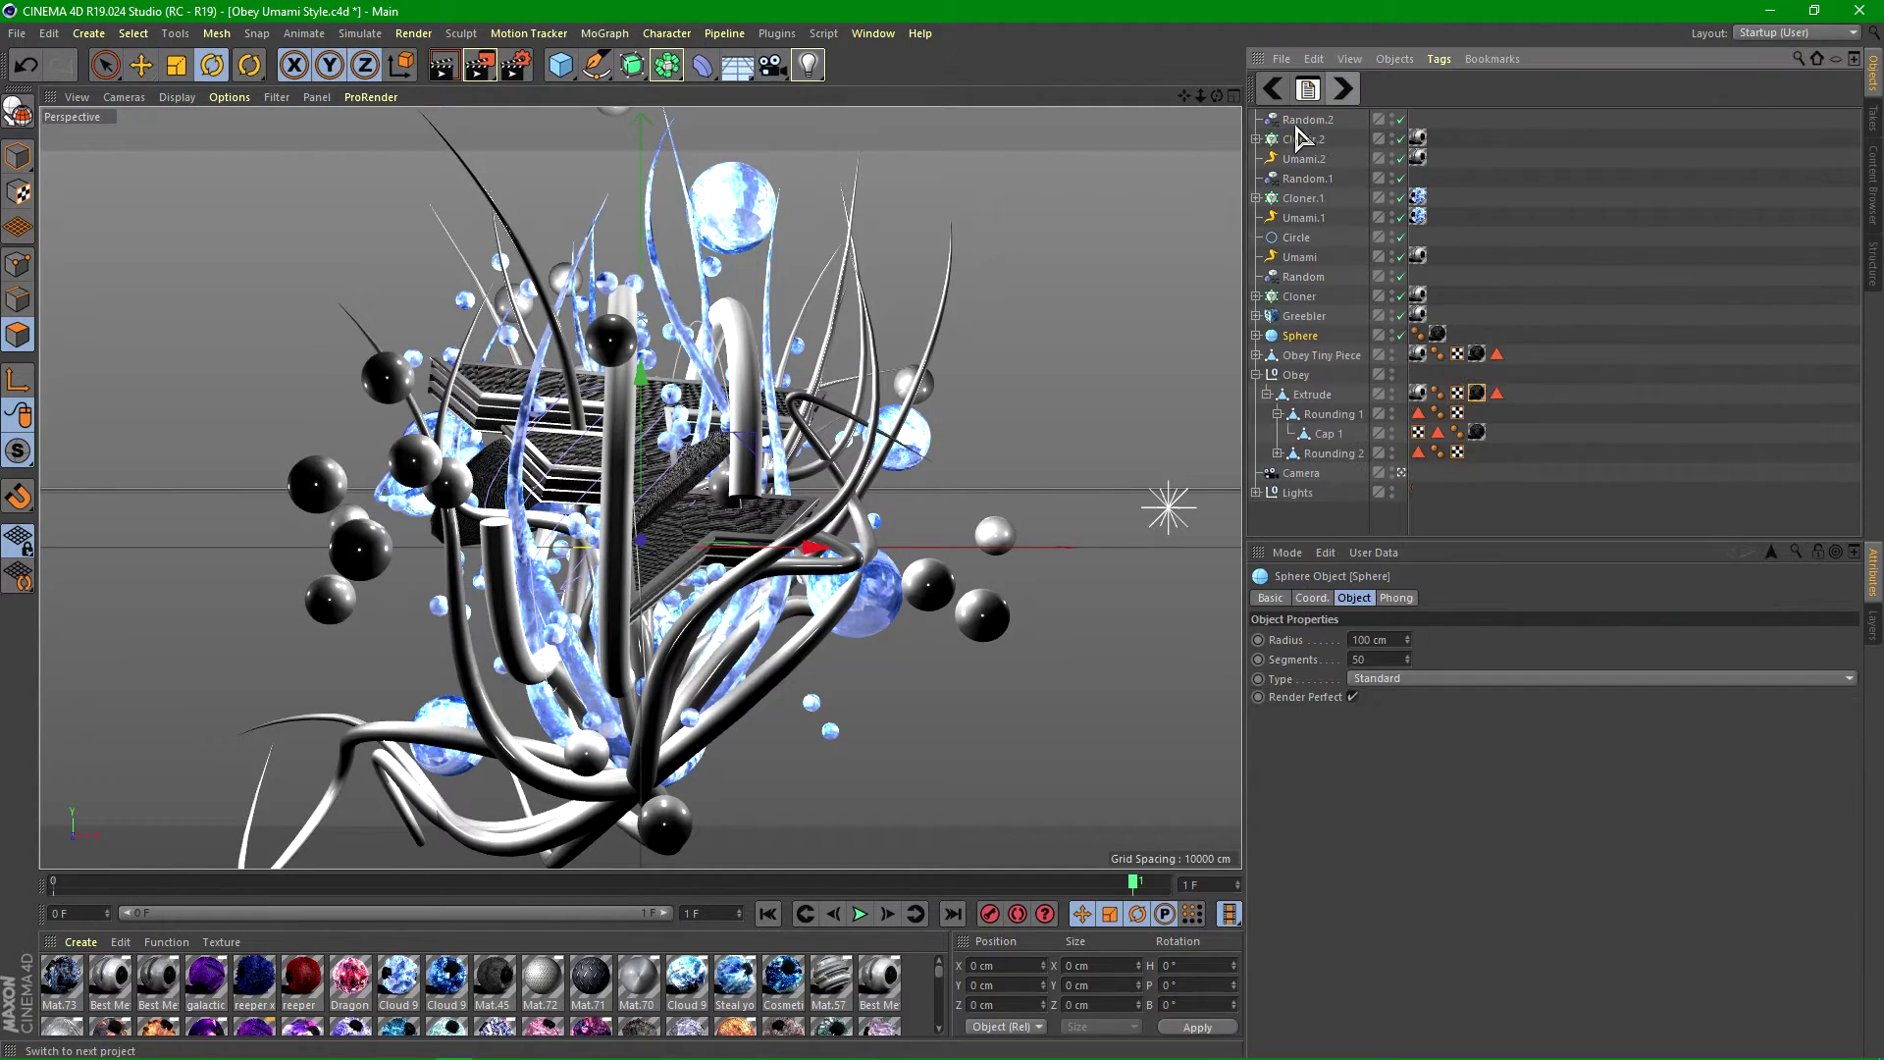
{"action": "left_click", "coordinate": [1273, 89]}
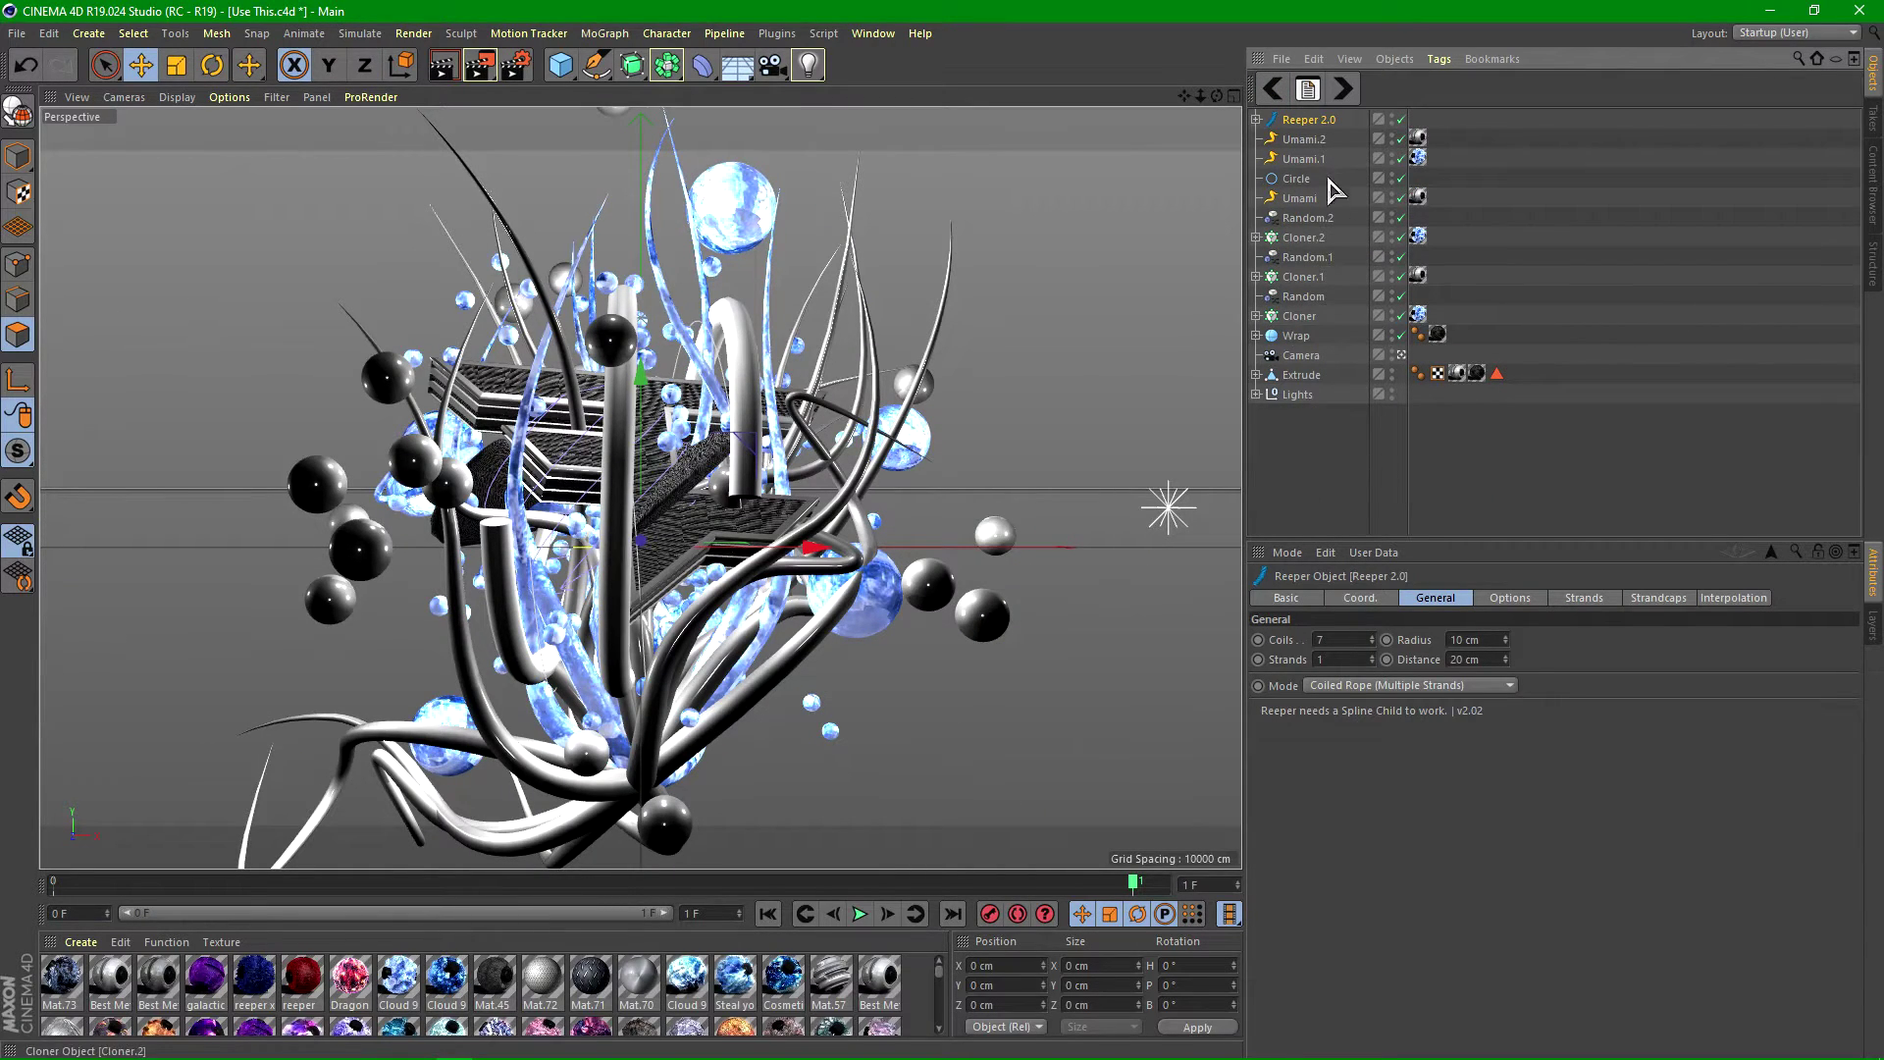
{"action": "key", "text": "Delete"}
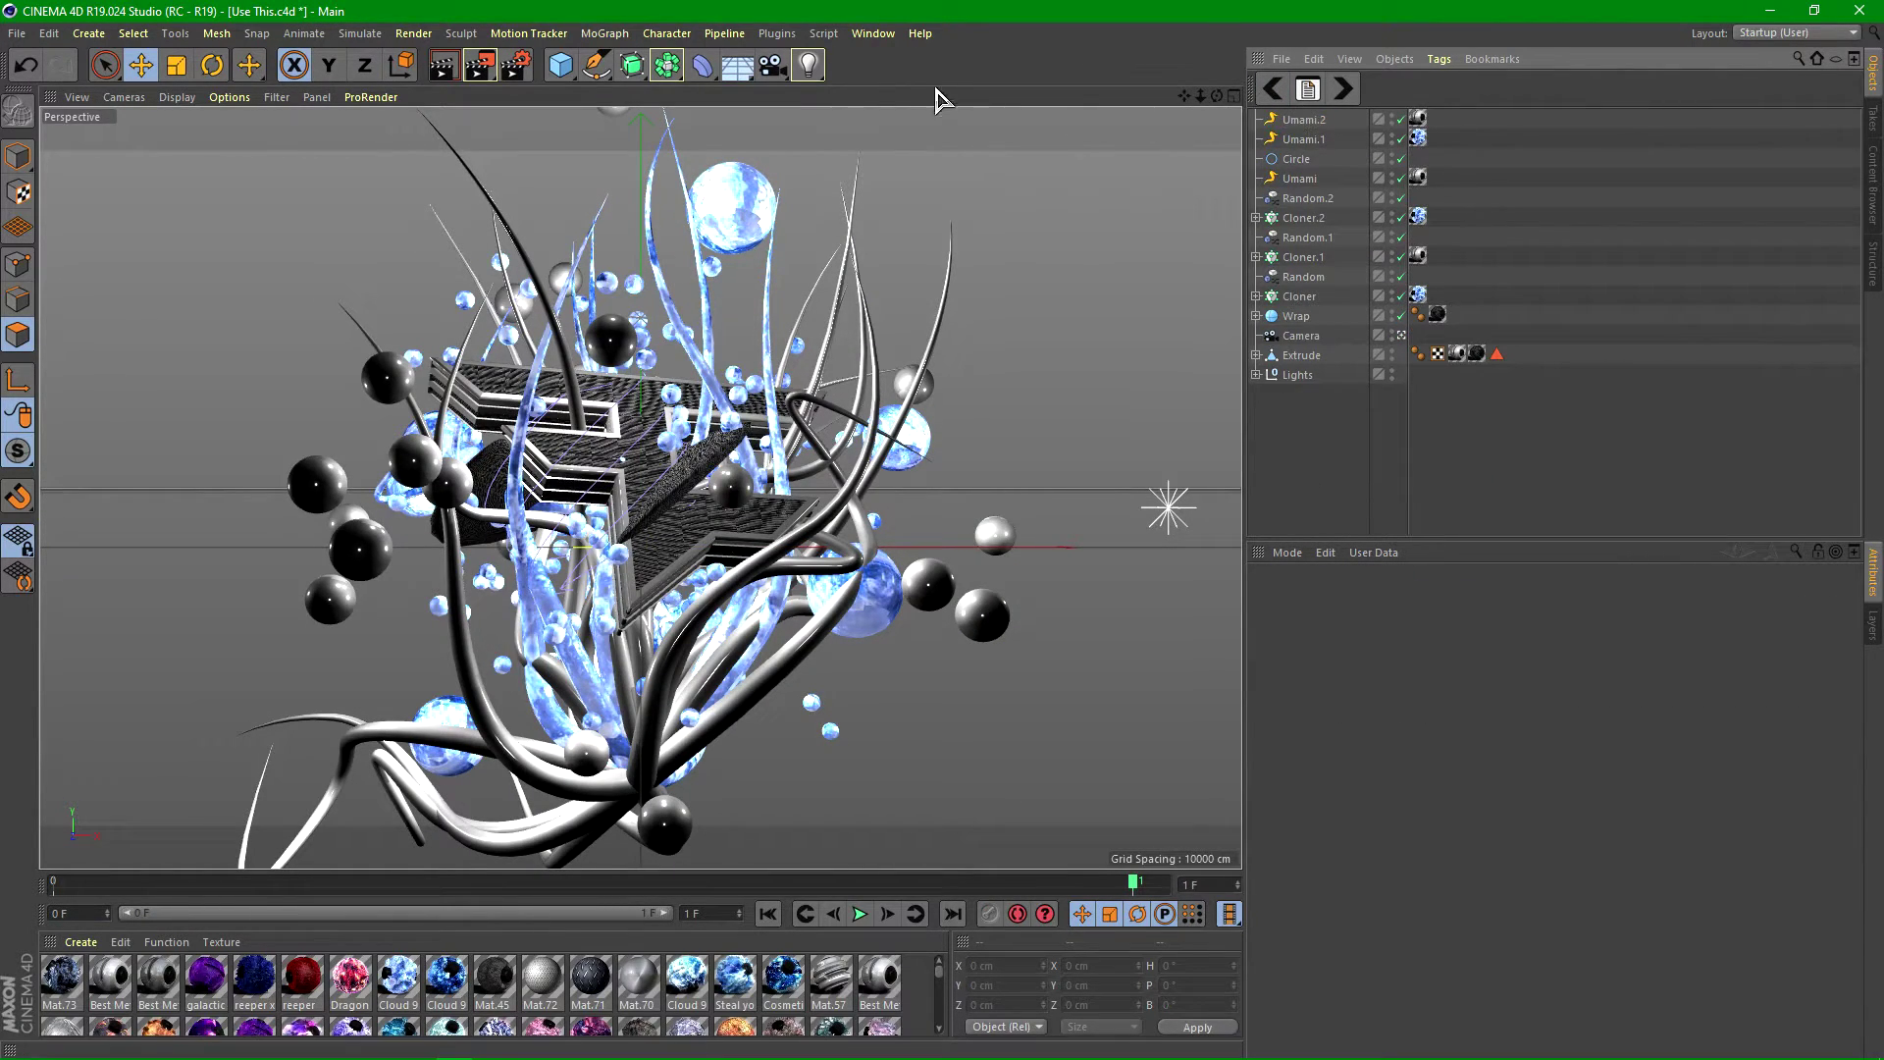
- Add a torus primitive, tilt it diagonally and scale it down to fit inside the tentacle arrangement
{"action": "left_click_drag", "start_coordinate": [556, 77], "coordinate": [639, 172]}
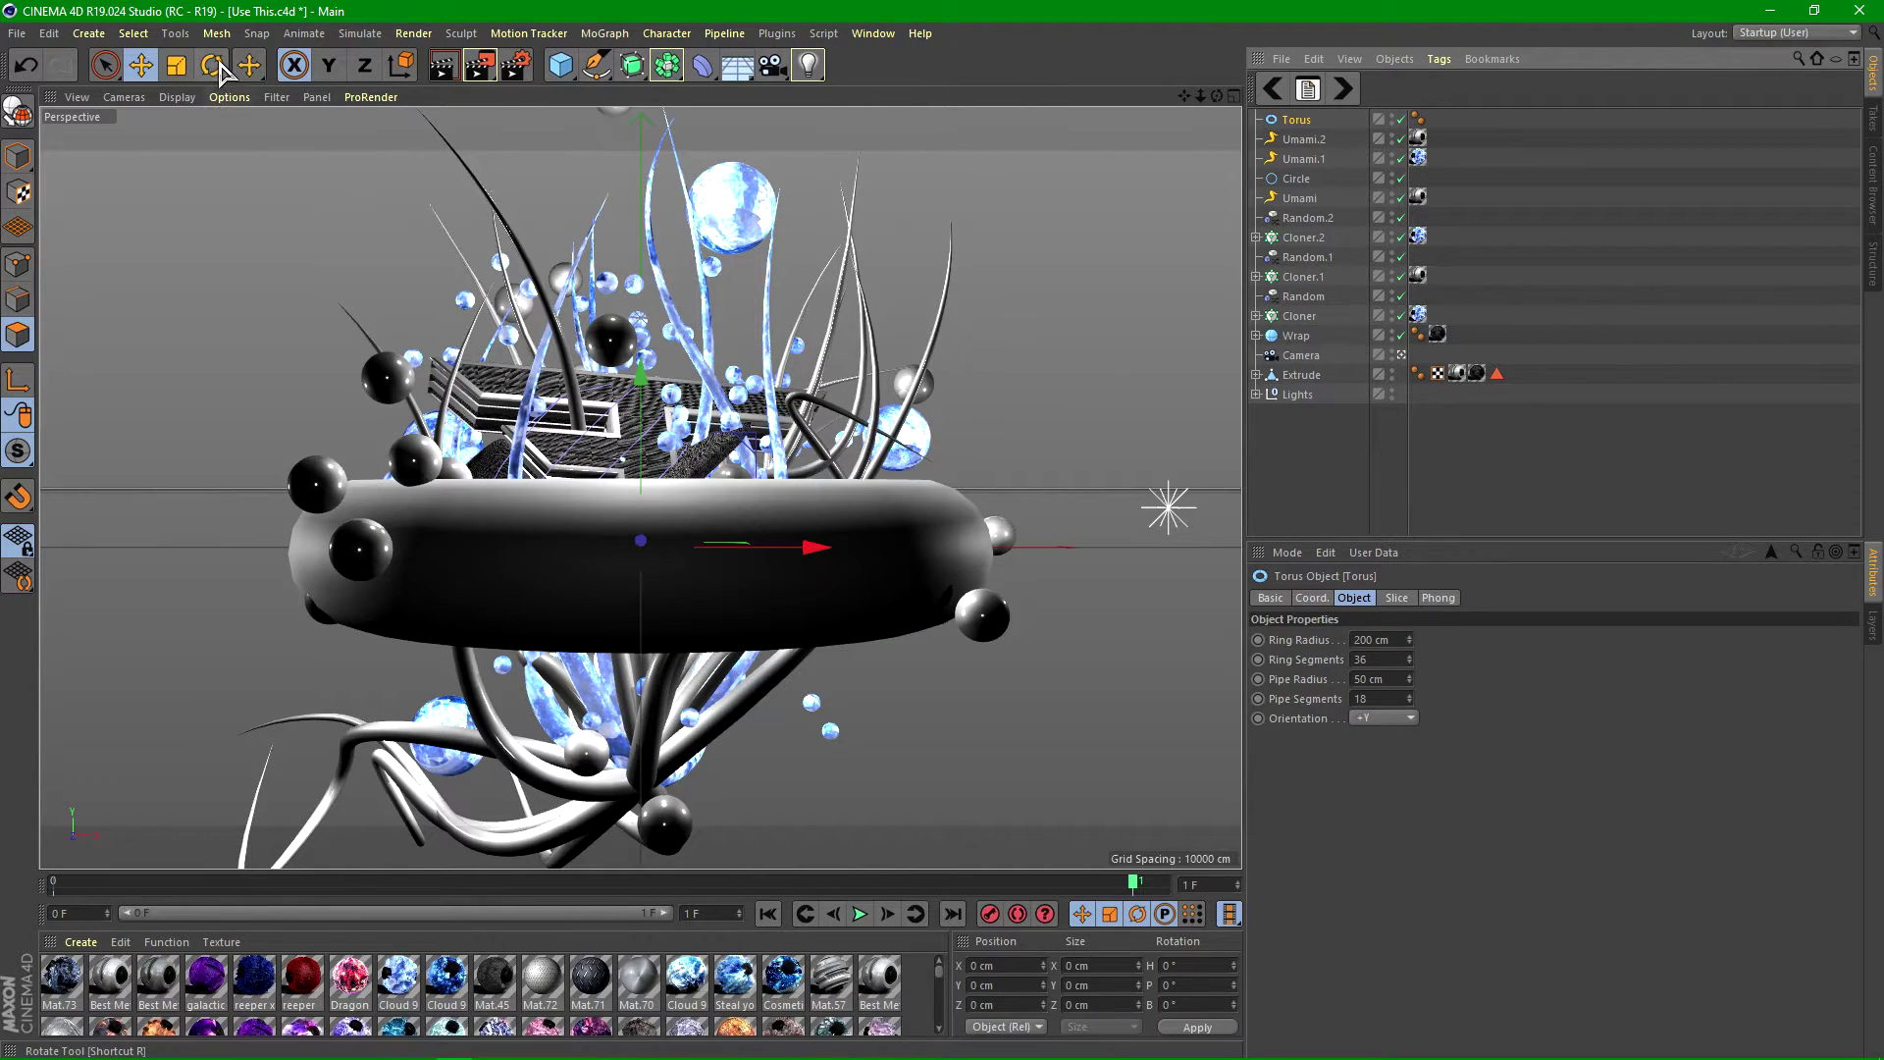
{"action": "key", "text": "r"}
{"action": "left_click_drag", "start_coordinate": [698, 534], "coordinate": [822, 355]}
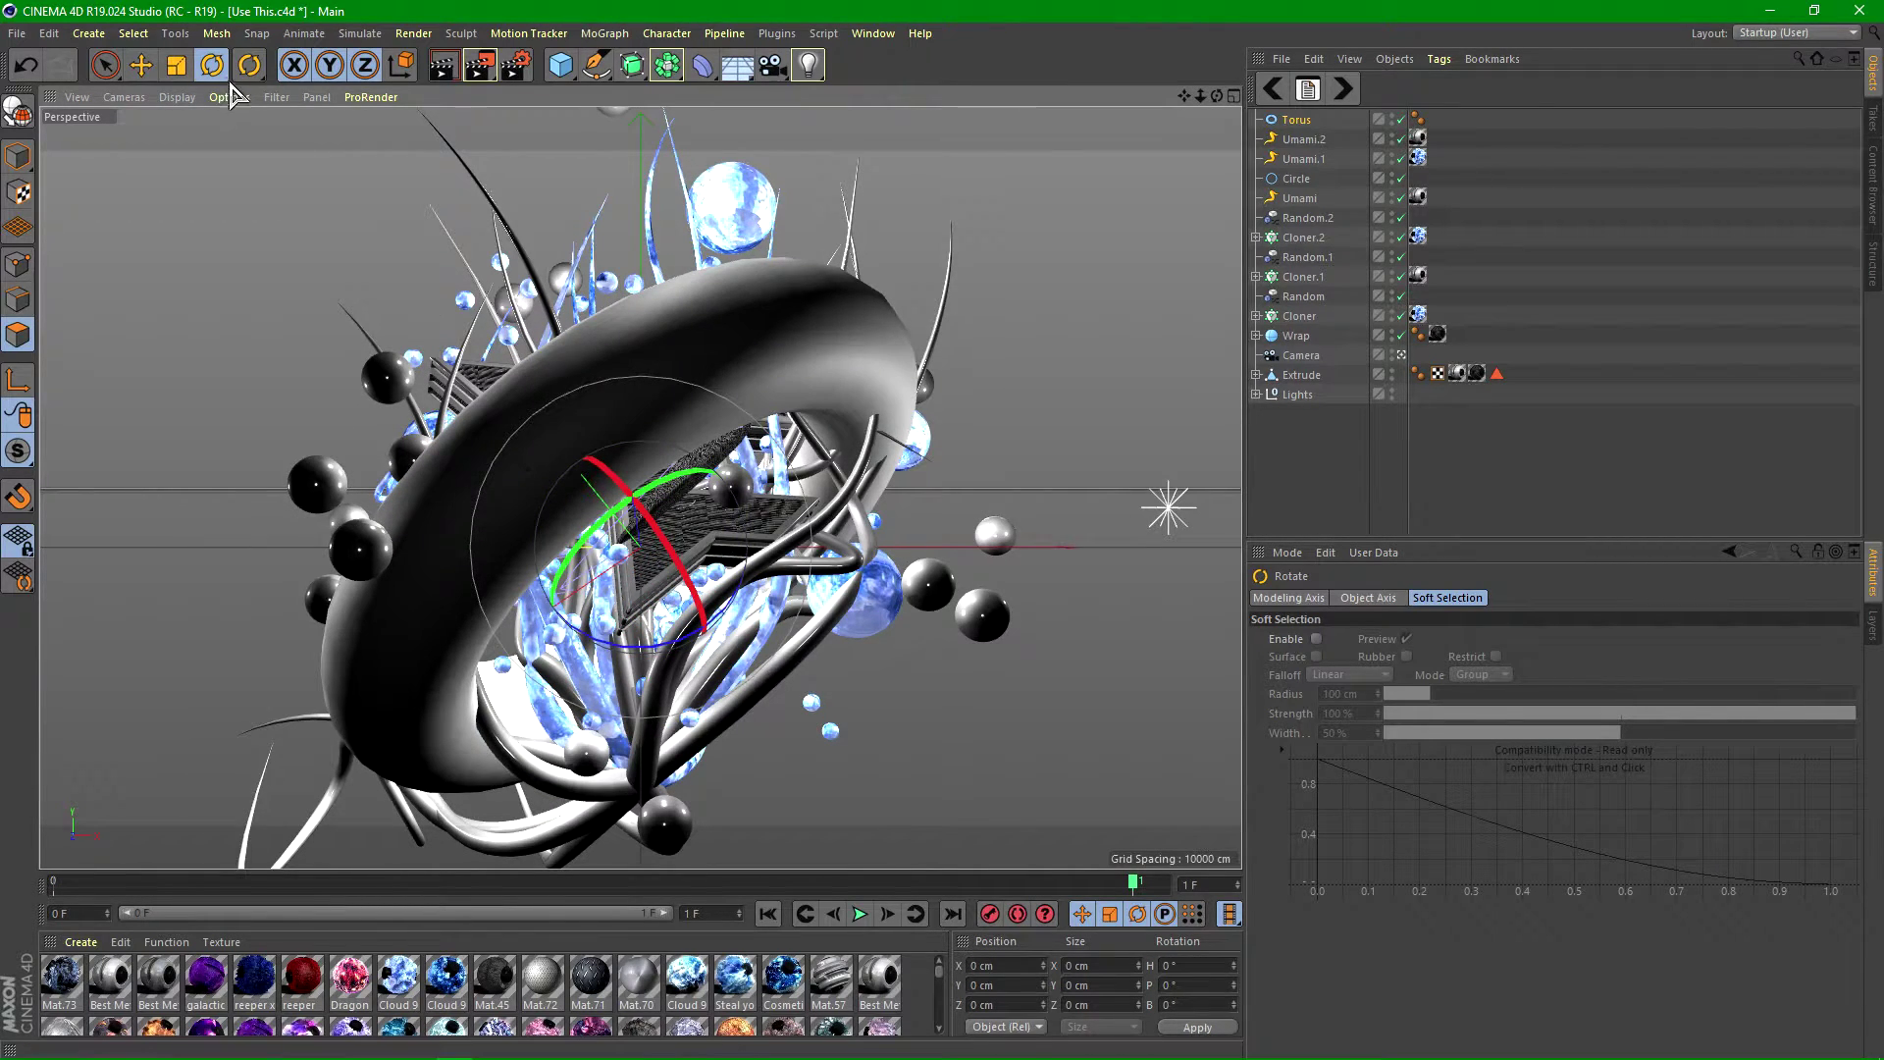
{"action": "left_click", "coordinate": [176, 66]}
{"action": "left_click_drag", "start_coordinate": [811, 460], "coordinate": [732, 452]}
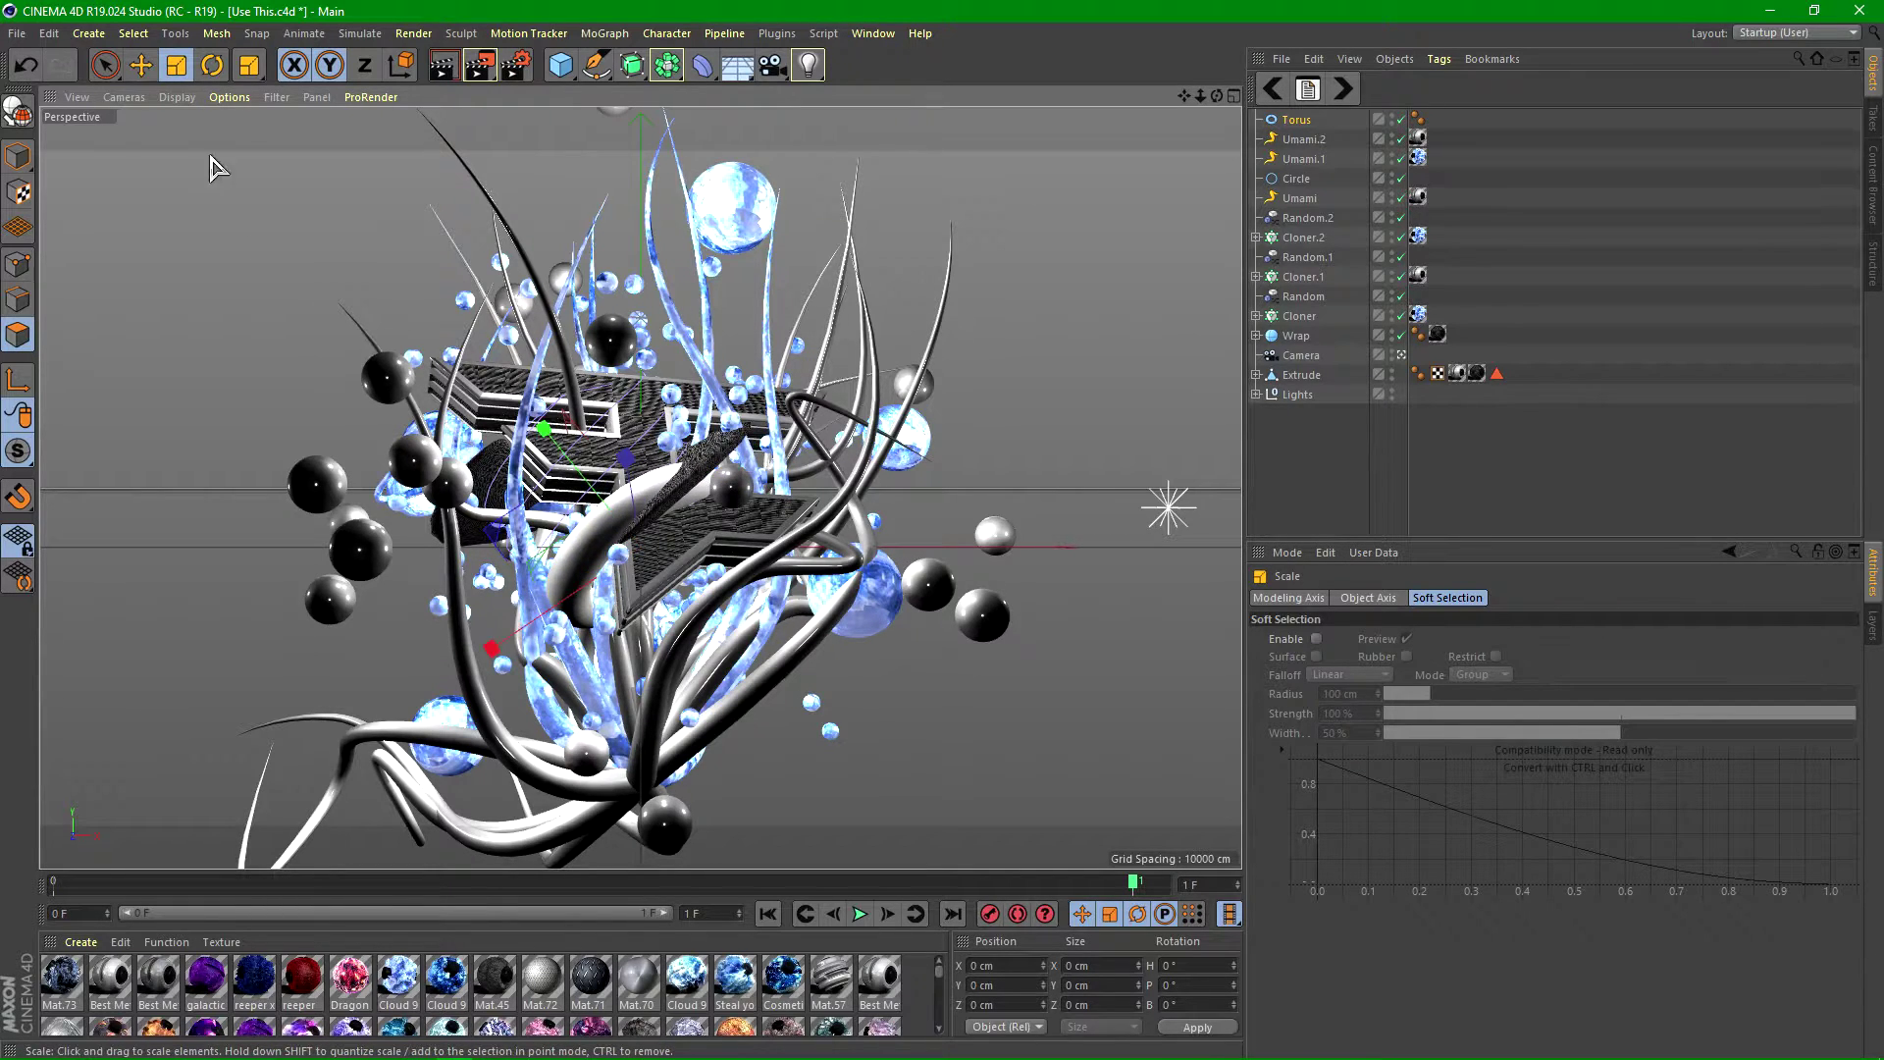
- Try the small torus below, behind and above the logo, and place it at the logo's right side
{"action": "left_click", "coordinate": [142, 65]}
{"action": "left_click_drag", "start_coordinate": [494, 650], "coordinate": [540, 640]}
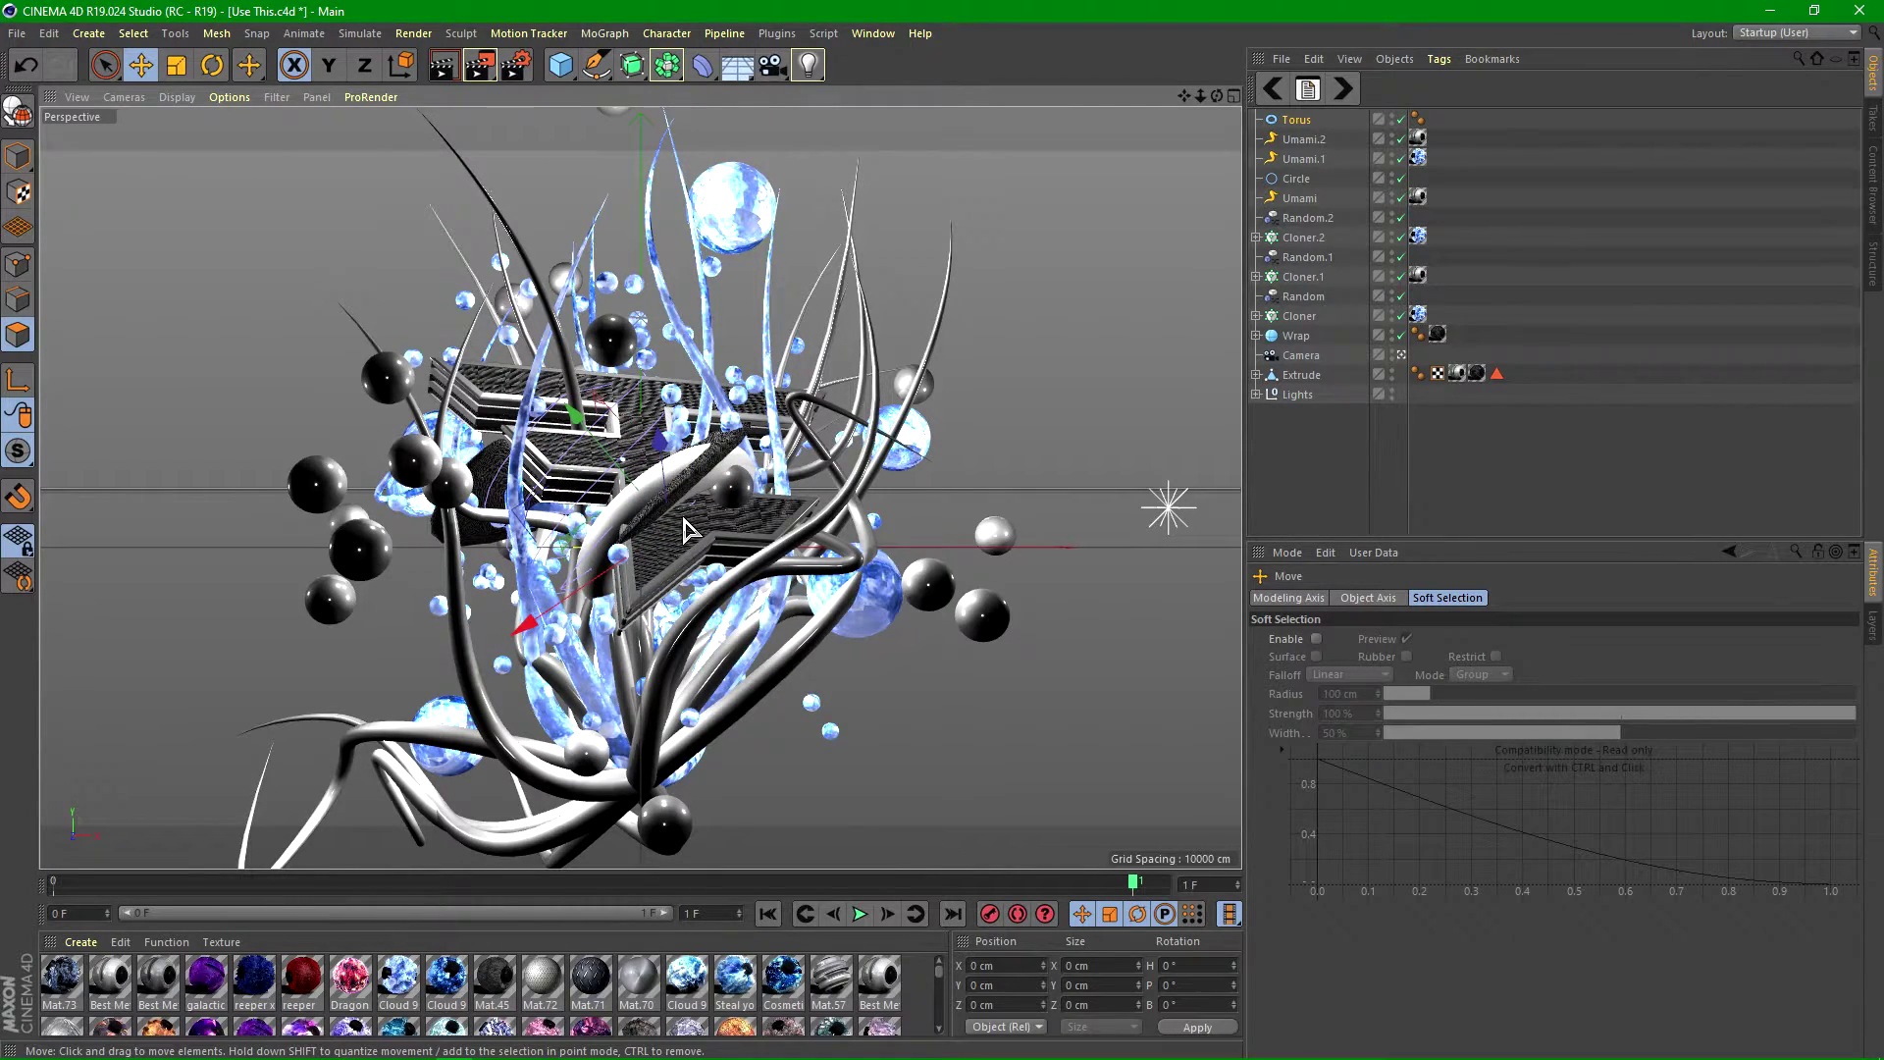
{"action": "left_click_drag", "start_coordinate": [520, 387], "coordinate": [684, 505]}
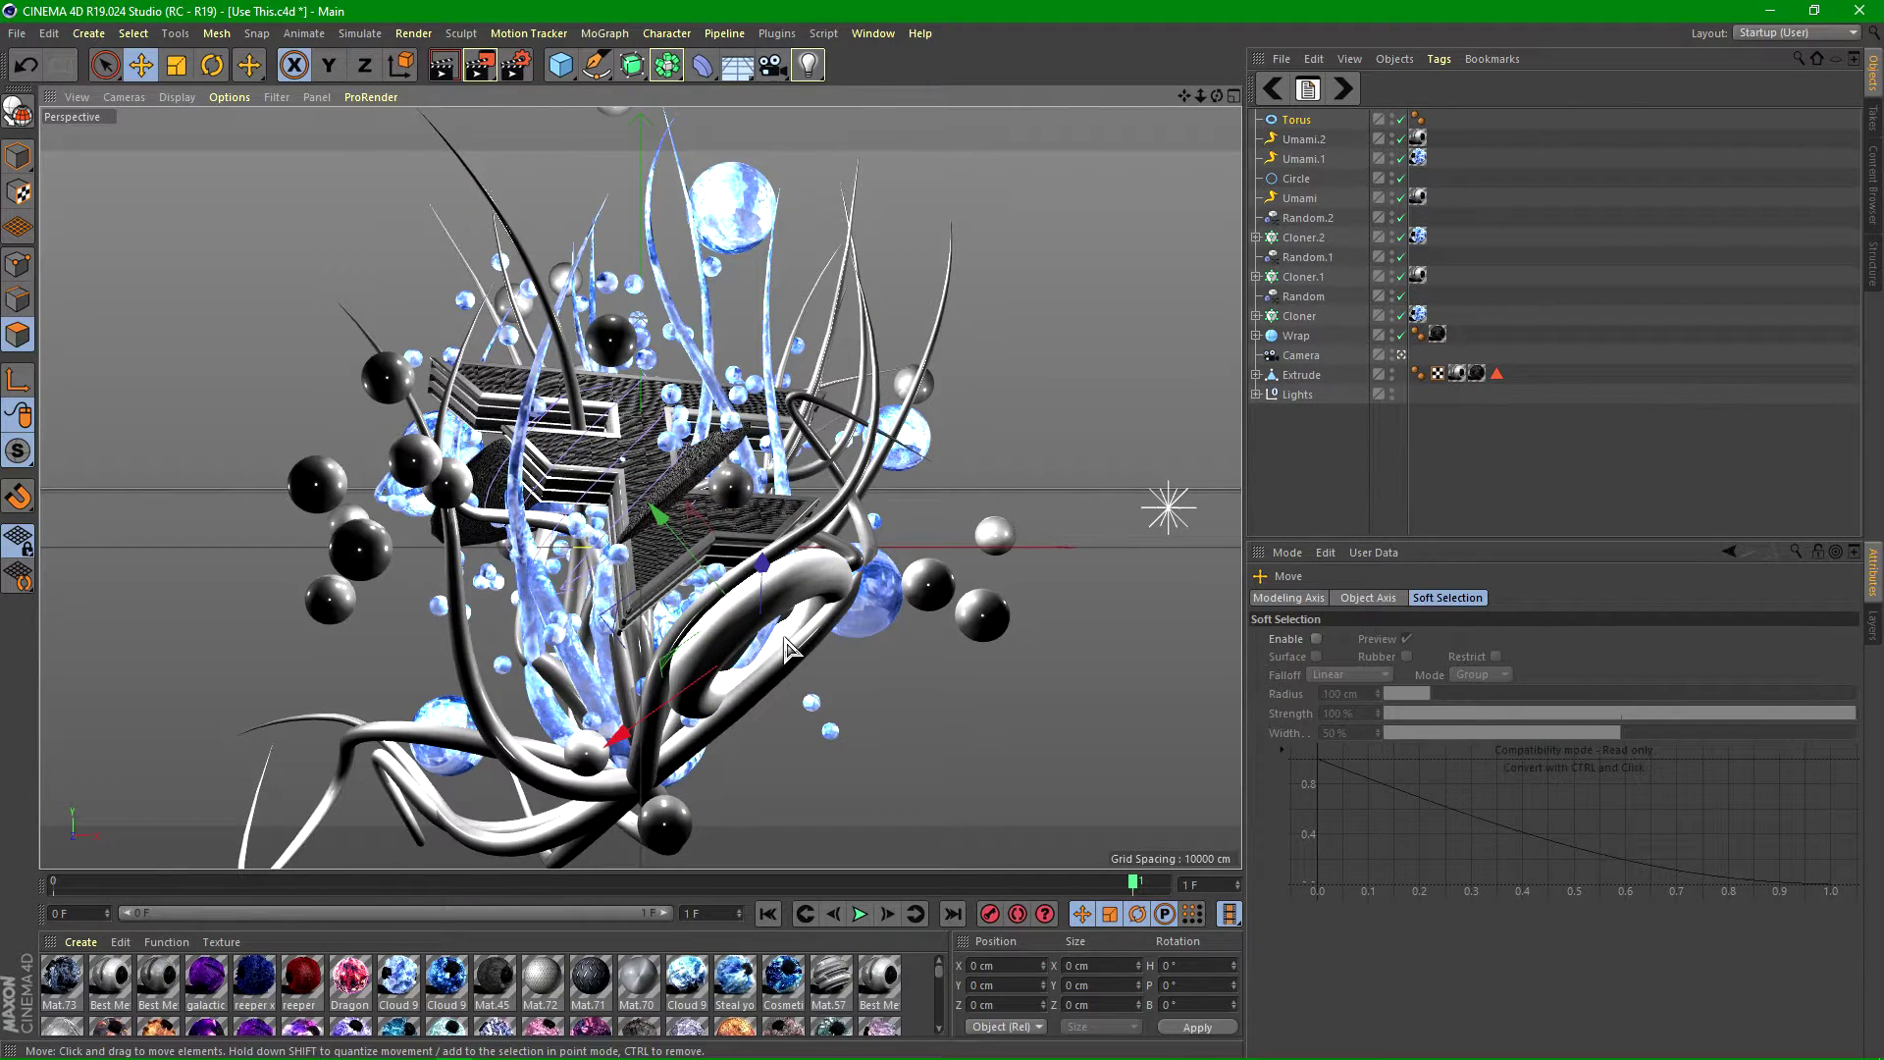
{"action": "left_click_drag", "start_coordinate": [763, 565], "coordinate": [764, 527]}
{"action": "key", "text": "ctrl+z"}
{"action": "left_click_drag", "start_coordinate": [636, 742], "coordinate": [827, 568]}
{"action": "left_click_drag", "start_coordinate": [831, 518], "coordinate": [844, 424]}
{"action": "key", "text": "ctrl+z"}
{"action": "left_click_drag", "start_coordinate": [722, 462], "coordinate": [607, 284]}
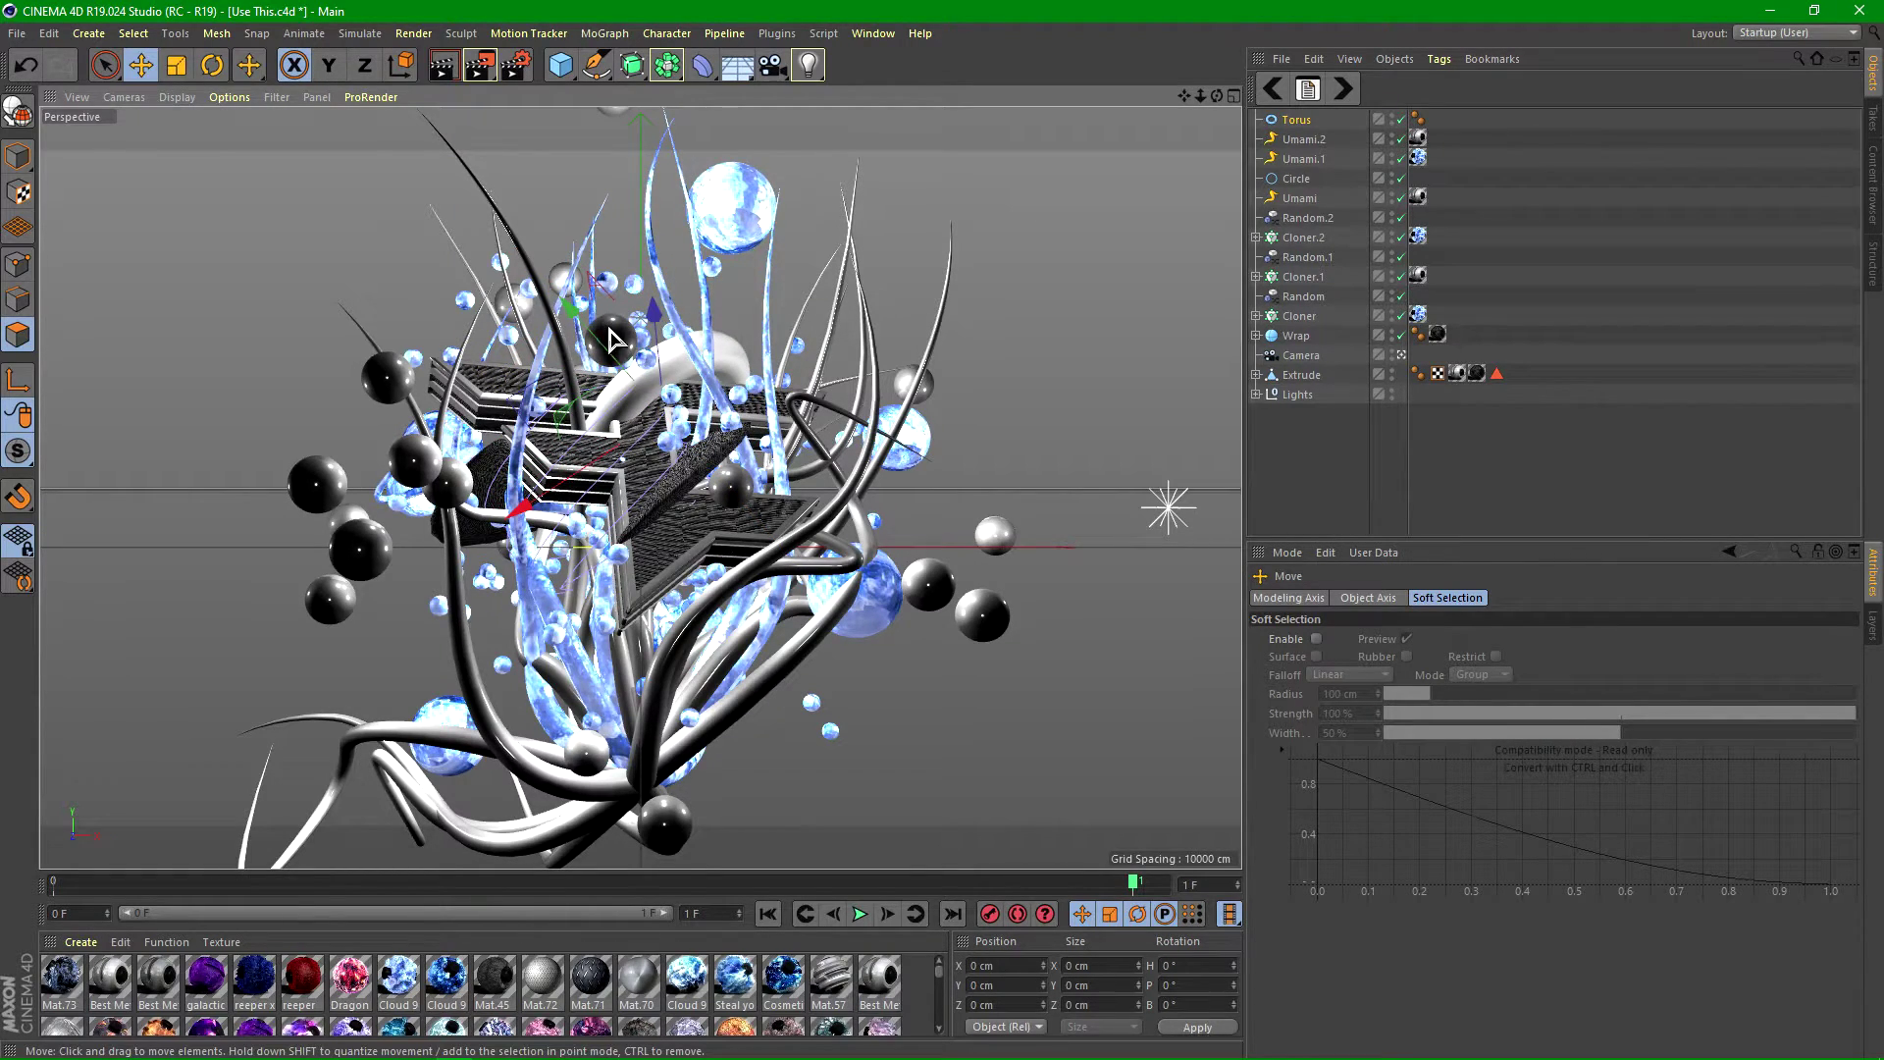
{"action": "left_click_drag", "start_coordinate": [524, 508], "coordinate": [512, 514]}
{"action": "key", "text": "ctrl+z"}
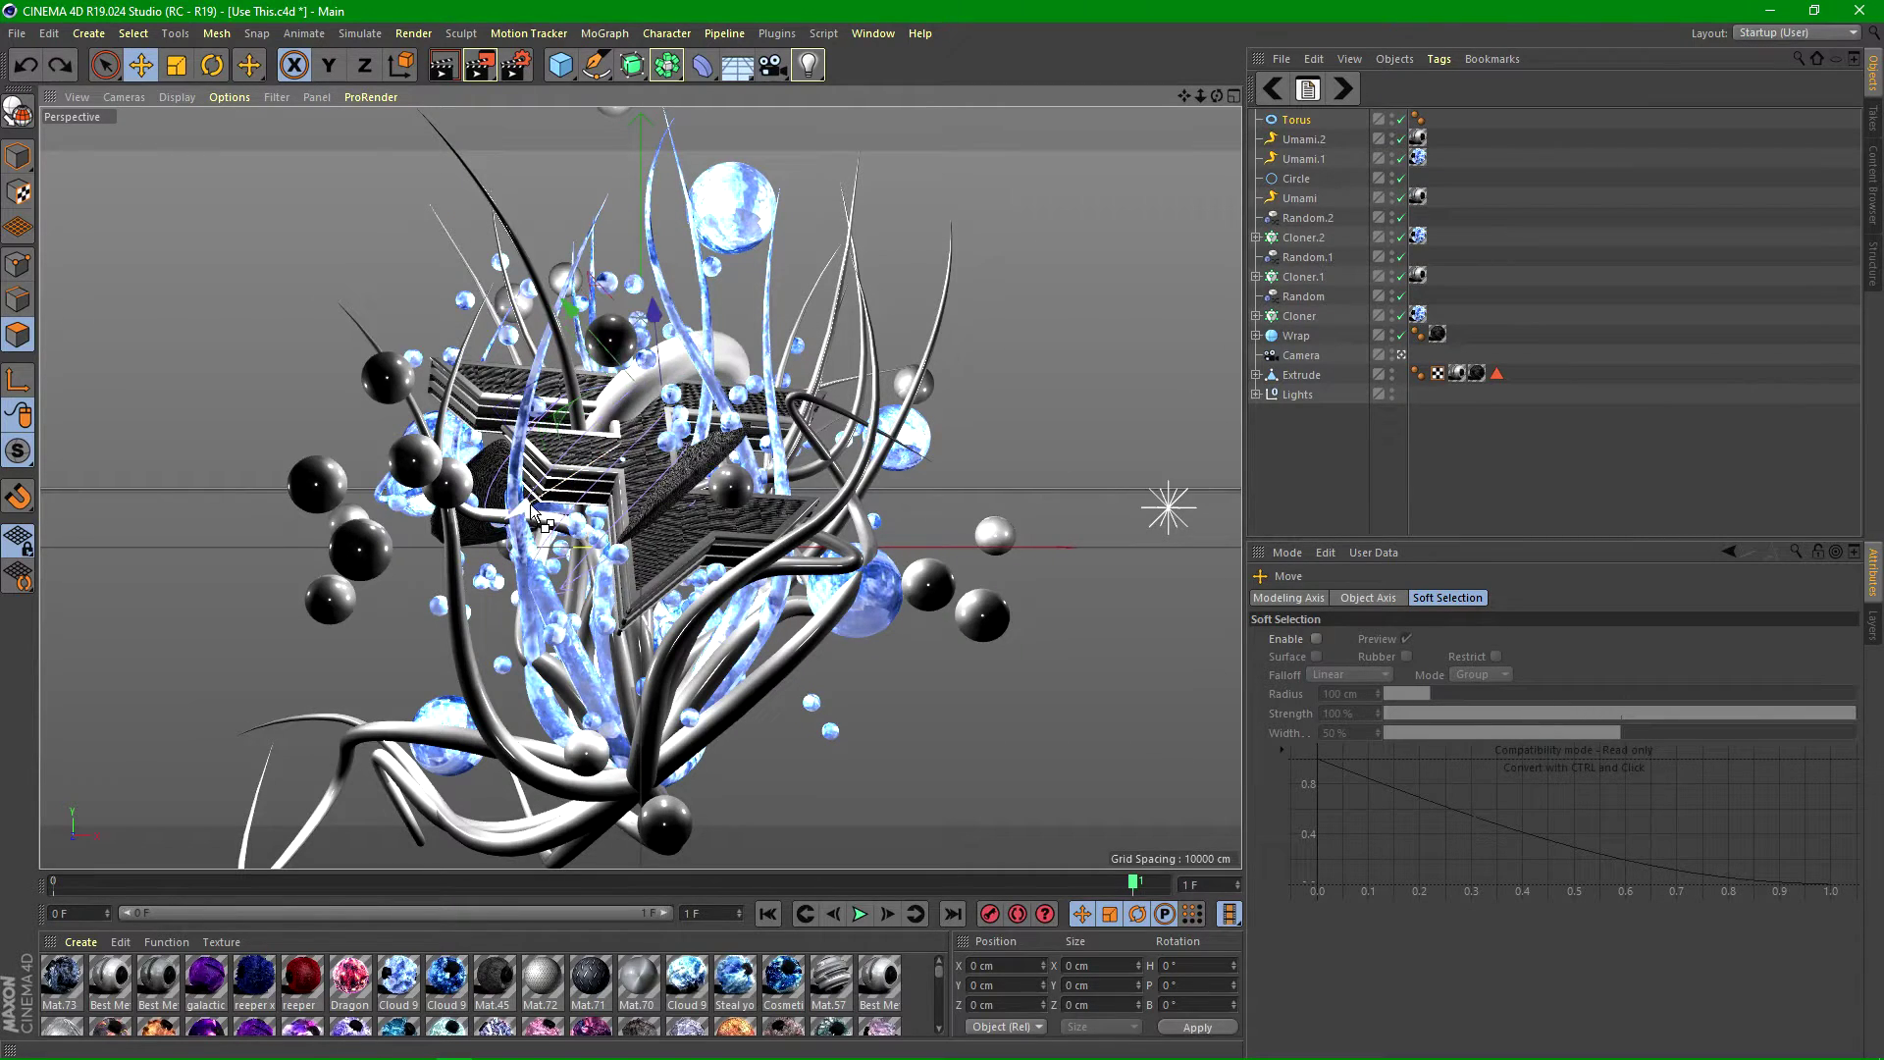
{"action": "left_click_drag", "start_coordinate": [570, 301], "coordinate": [670, 416]}
- Rotate the torus so it leans steeply upright beside the logo, keeping its current size
{"action": "left_click", "coordinate": [212, 66]}
{"action": "left_click_drag", "start_coordinate": [1020, 523], "coordinate": [835, 203]}
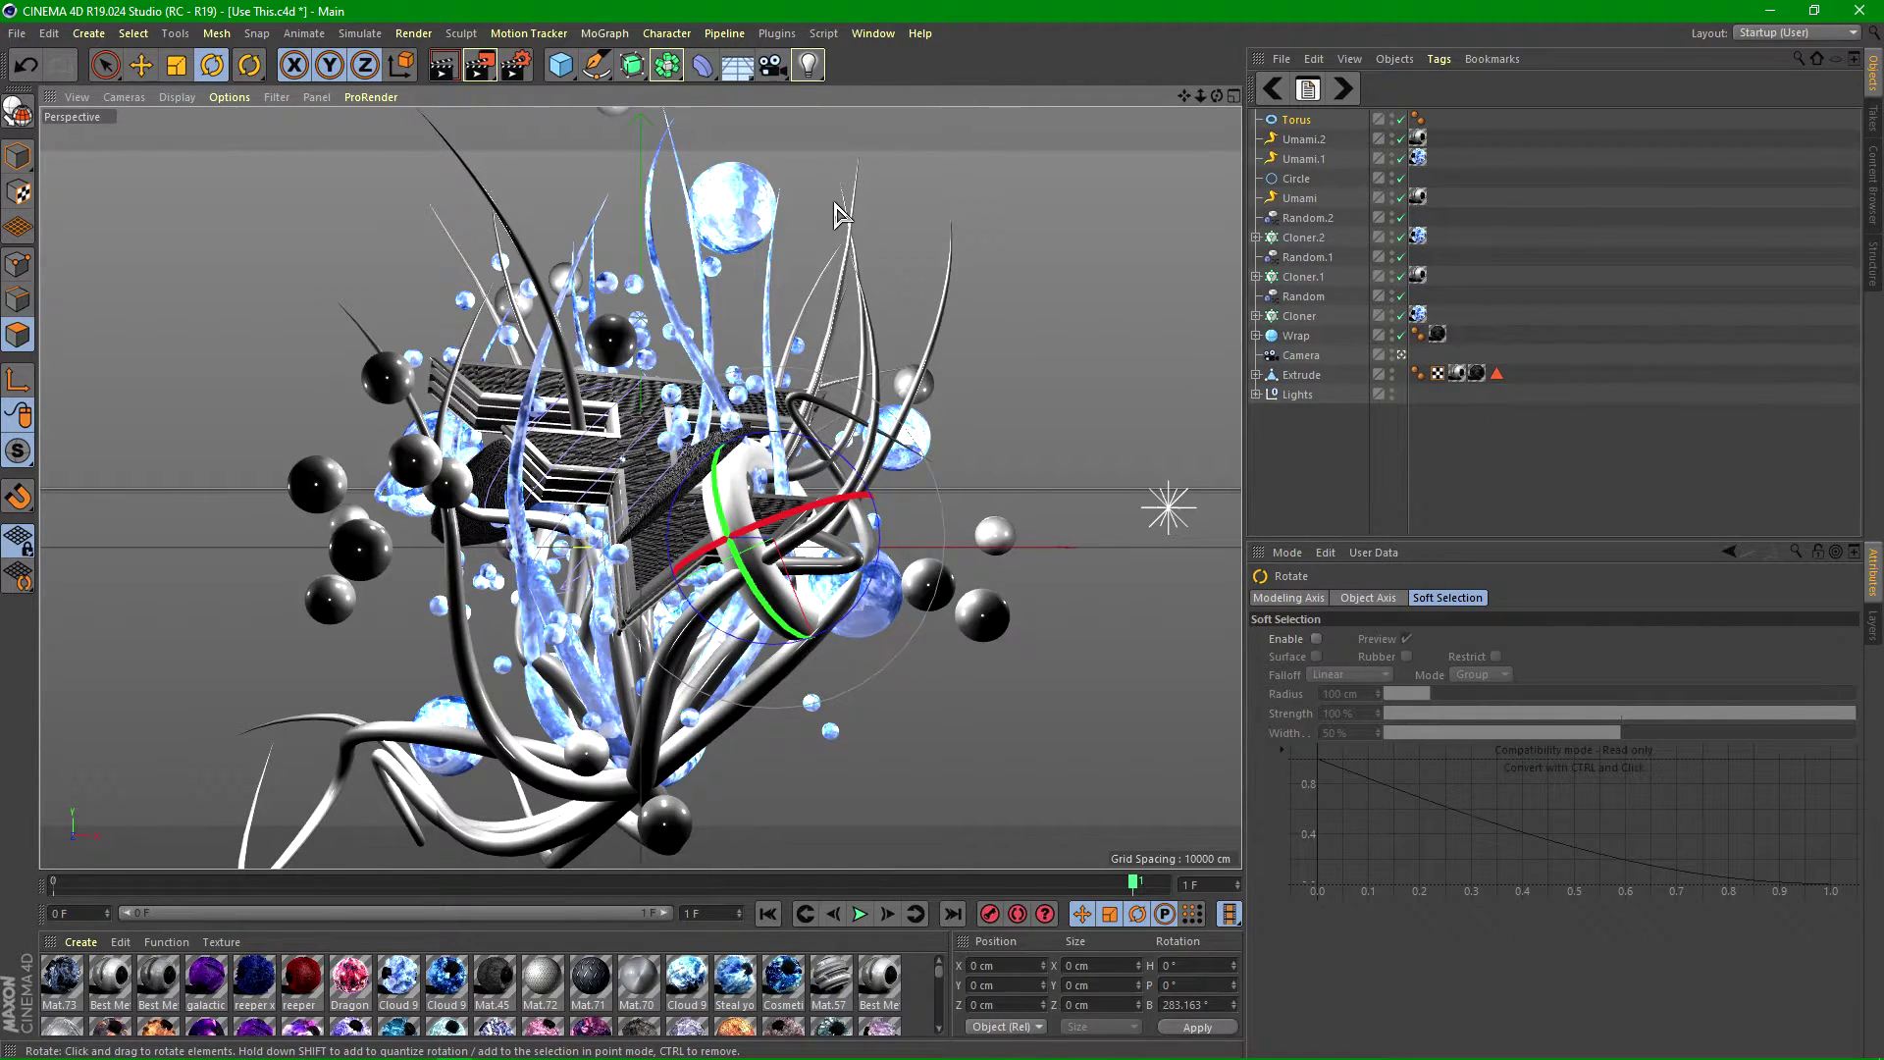
{"action": "left_click", "coordinate": [176, 66]}
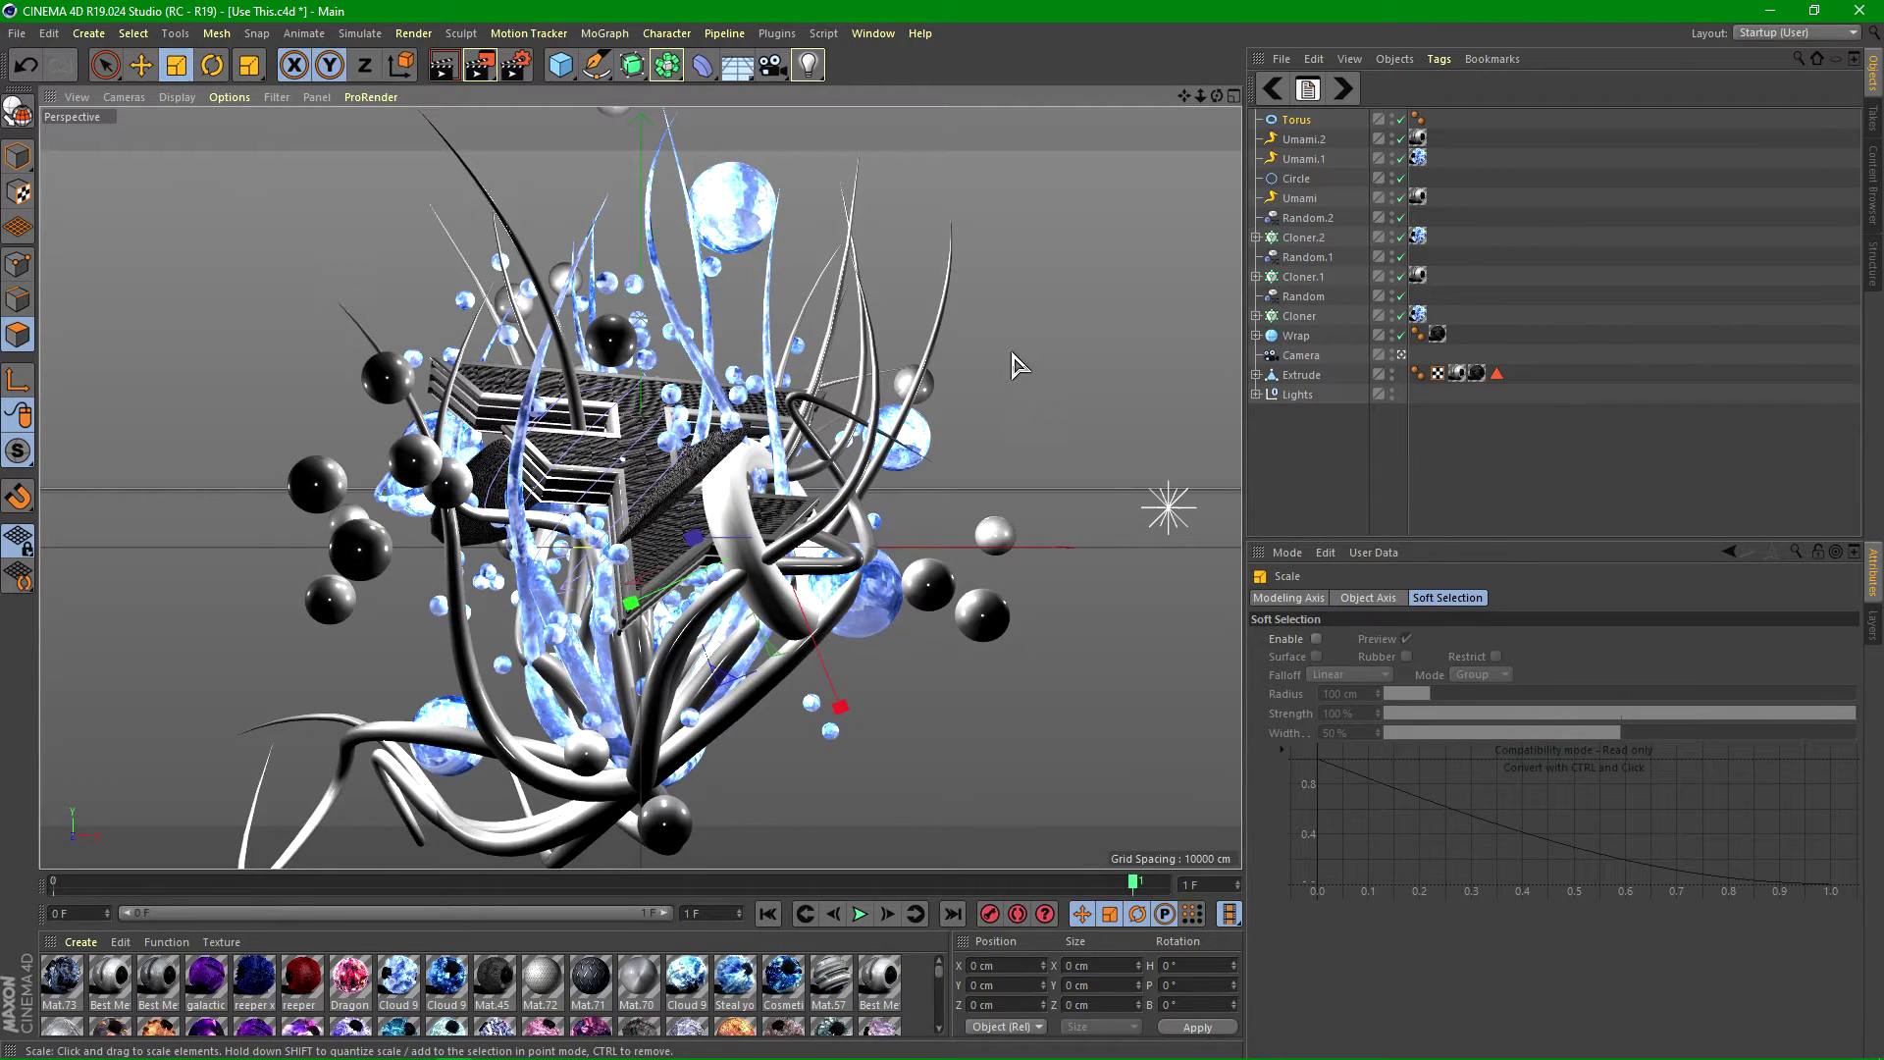
{"action": "left_click_drag", "start_coordinate": [972, 501], "coordinate": [940, 536]}
{"action": "key", "text": "ctrl+z"}
- Move the upright torus along its axes from the logo's right side into the logo's centre
{"action": "left_click", "coordinate": [140, 68]}
{"action": "left_click_drag", "start_coordinate": [638, 603], "coordinate": [504, 621]}
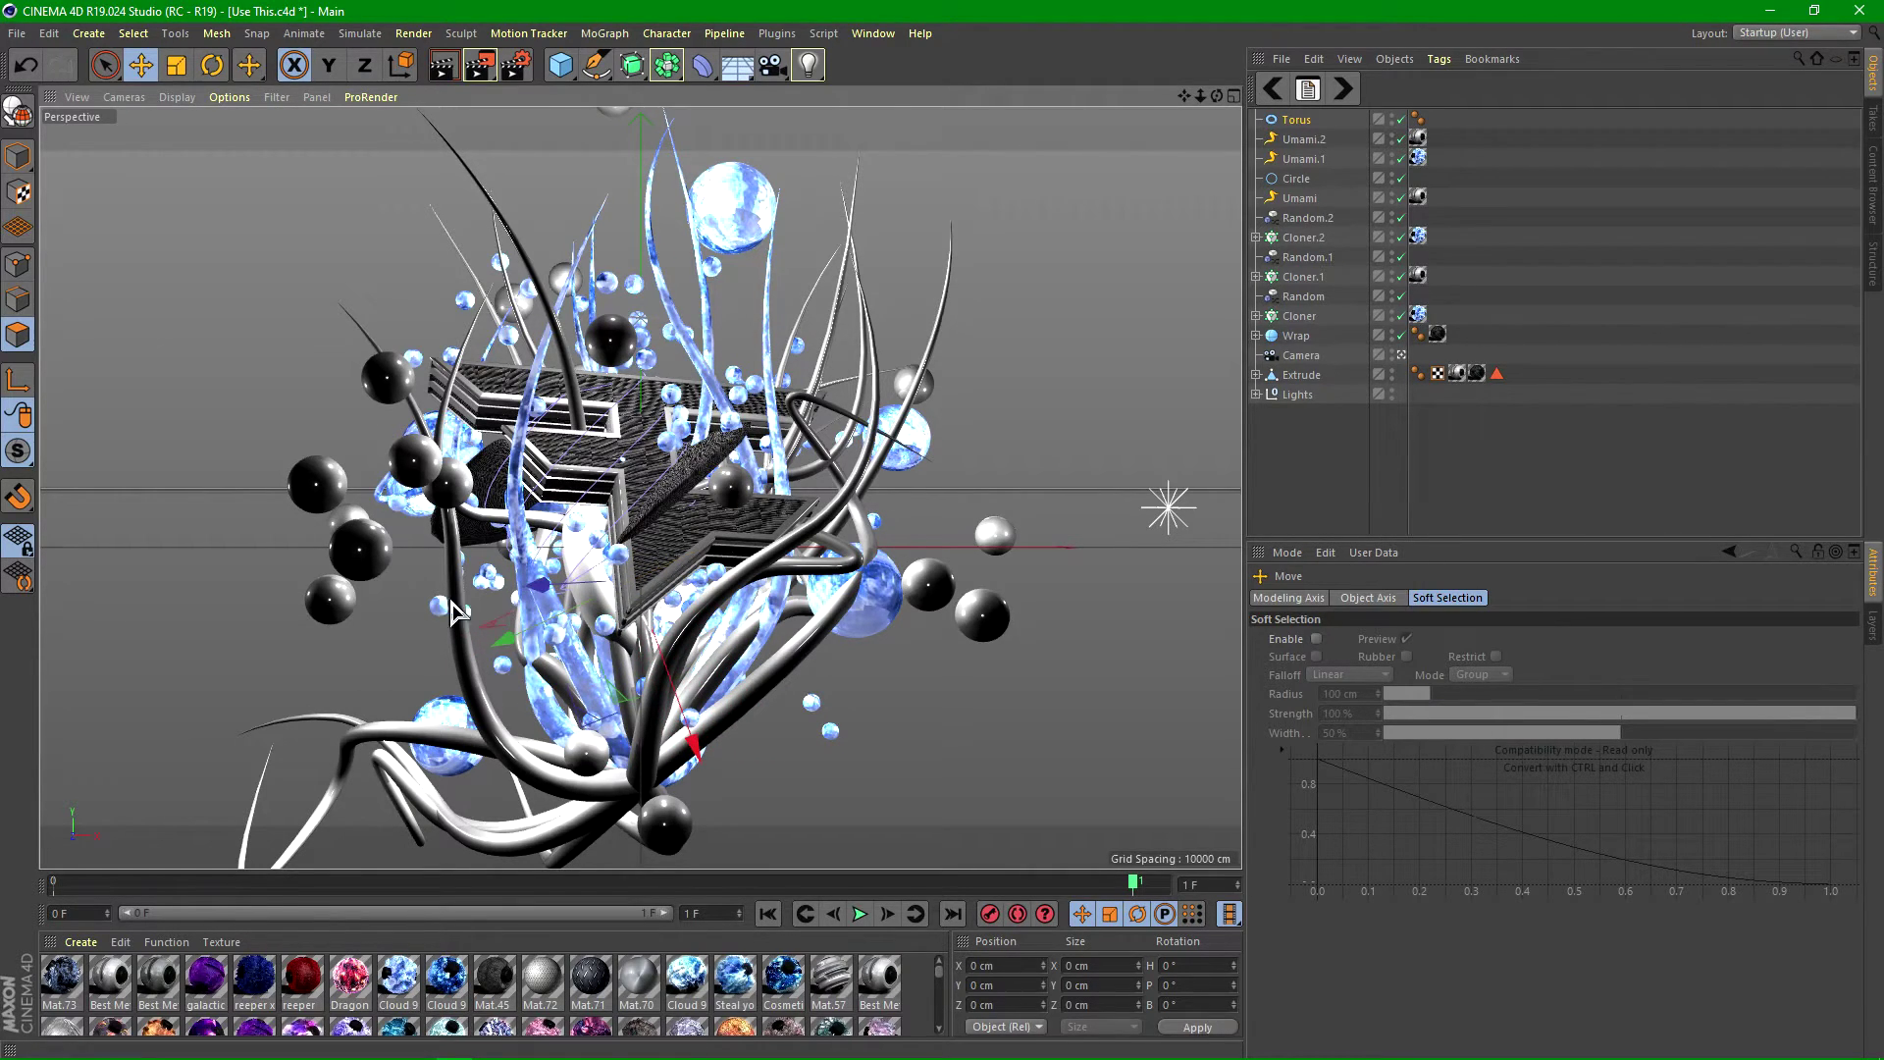
{"action": "left_click", "coordinate": [213, 68]}
{"action": "left_click_drag", "start_coordinate": [651, 615], "coordinate": [685, 408]}
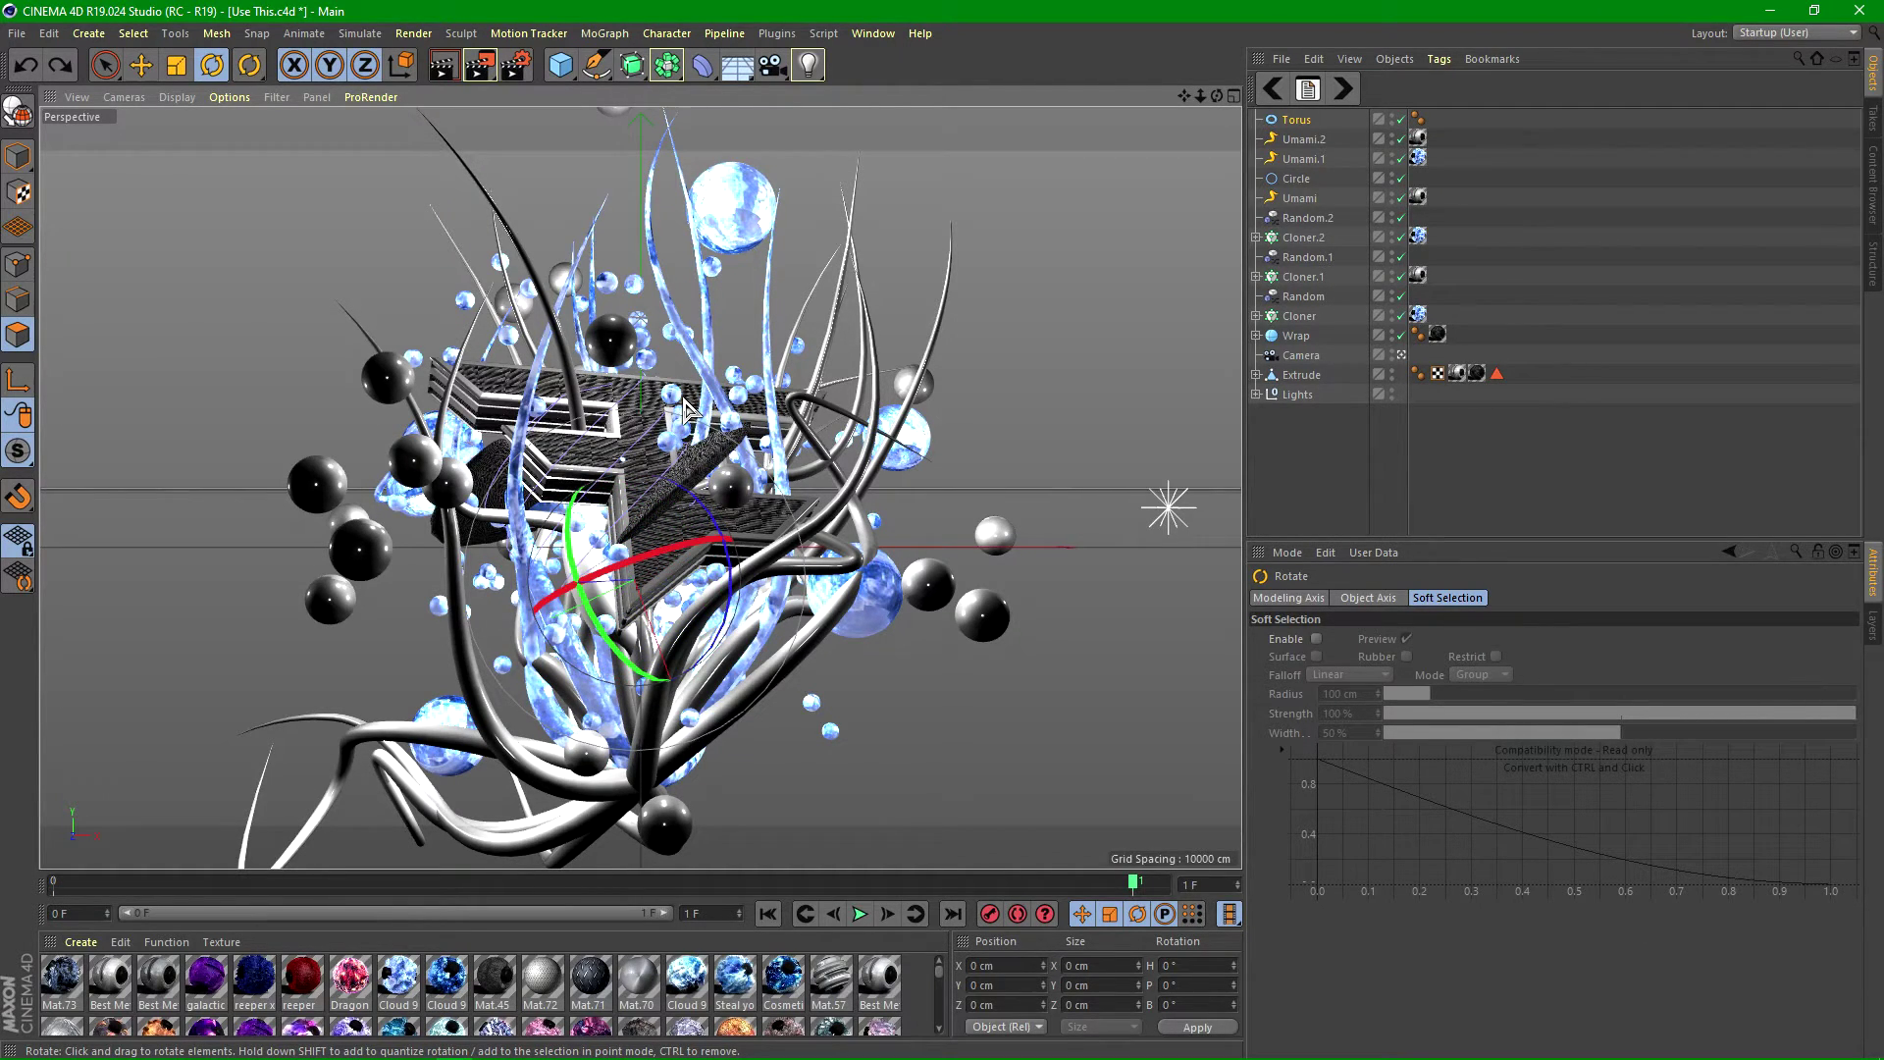
{"action": "left_click", "coordinate": [141, 68]}
{"action": "left_click_drag", "start_coordinate": [539, 587], "coordinate": [522, 587]}
{"action": "left_click_drag", "start_coordinate": [689, 743], "coordinate": [661, 666]}
{"action": "left_click_drag", "start_coordinate": [476, 569], "coordinate": [542, 544]}
{"action": "left_click_drag", "start_coordinate": [579, 469], "coordinate": [503, 553]}
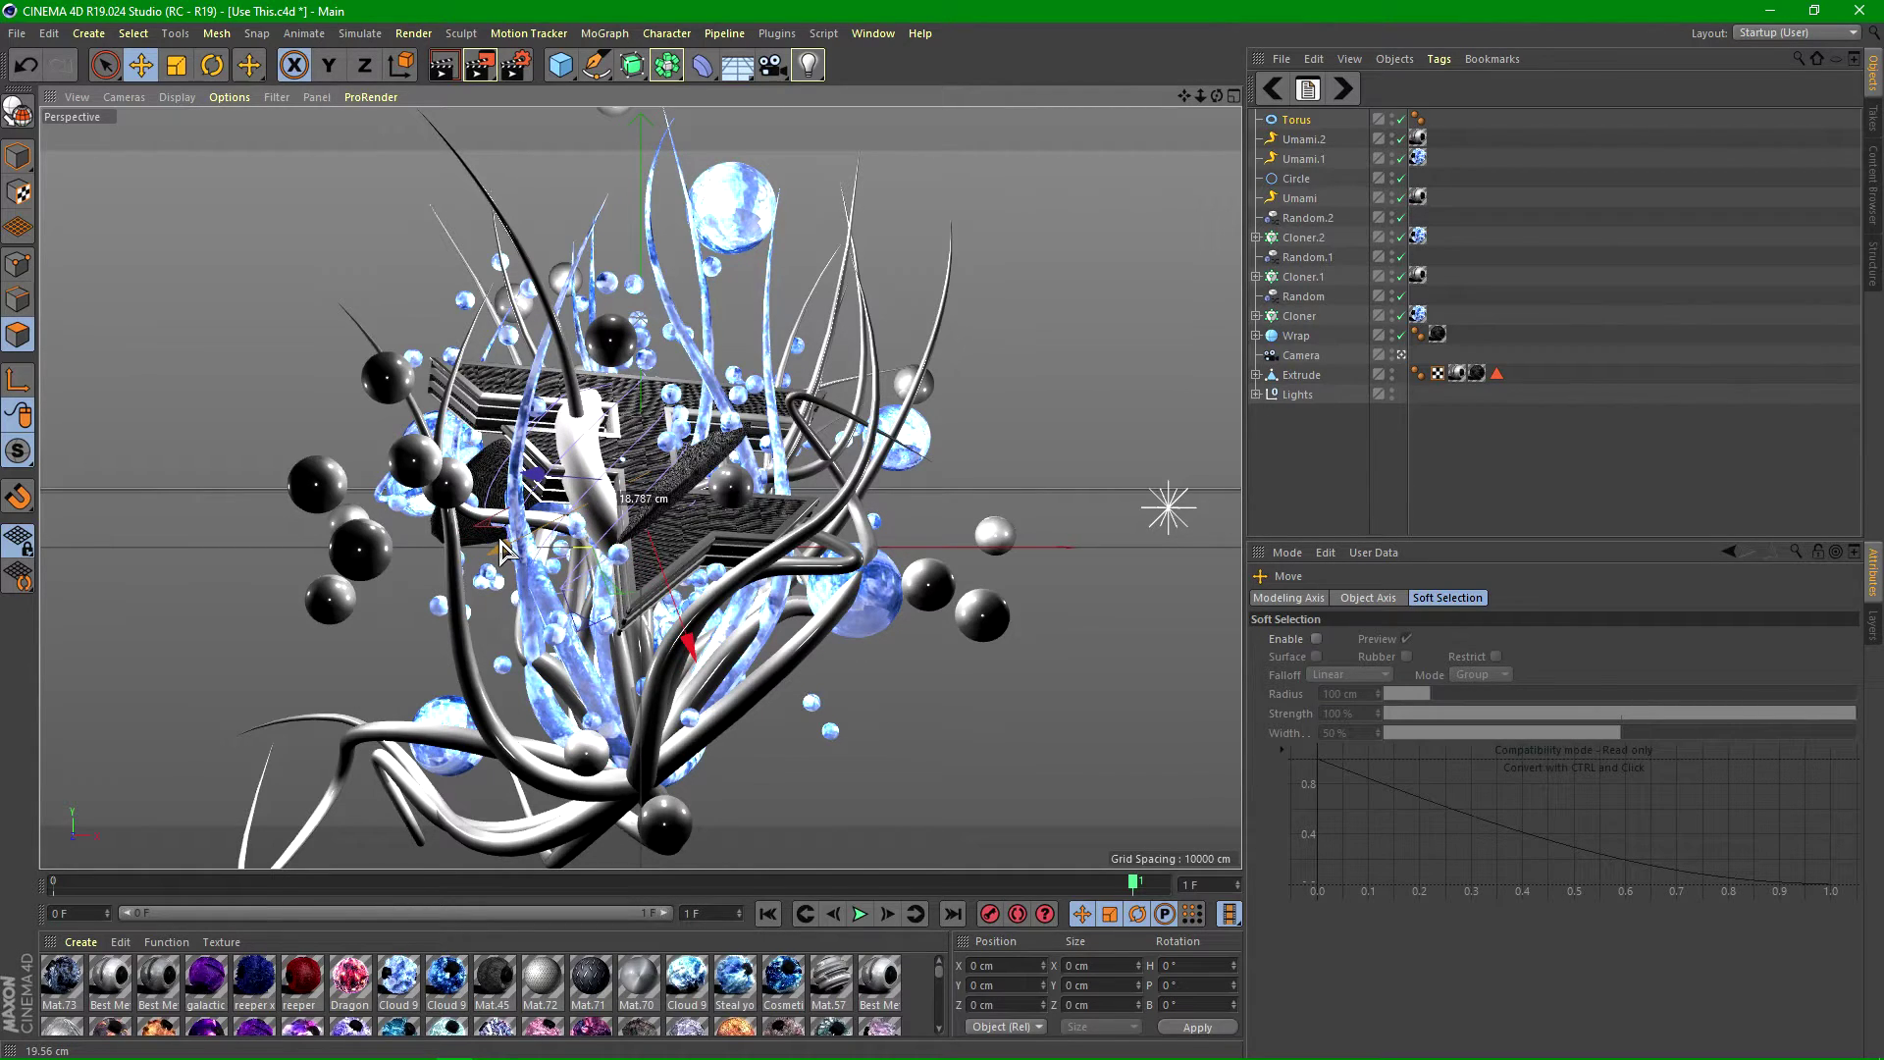
{"action": "left_click_drag", "start_coordinate": [499, 538], "coordinate": [503, 556]}
{"action": "key", "text": "ctrl+z"}
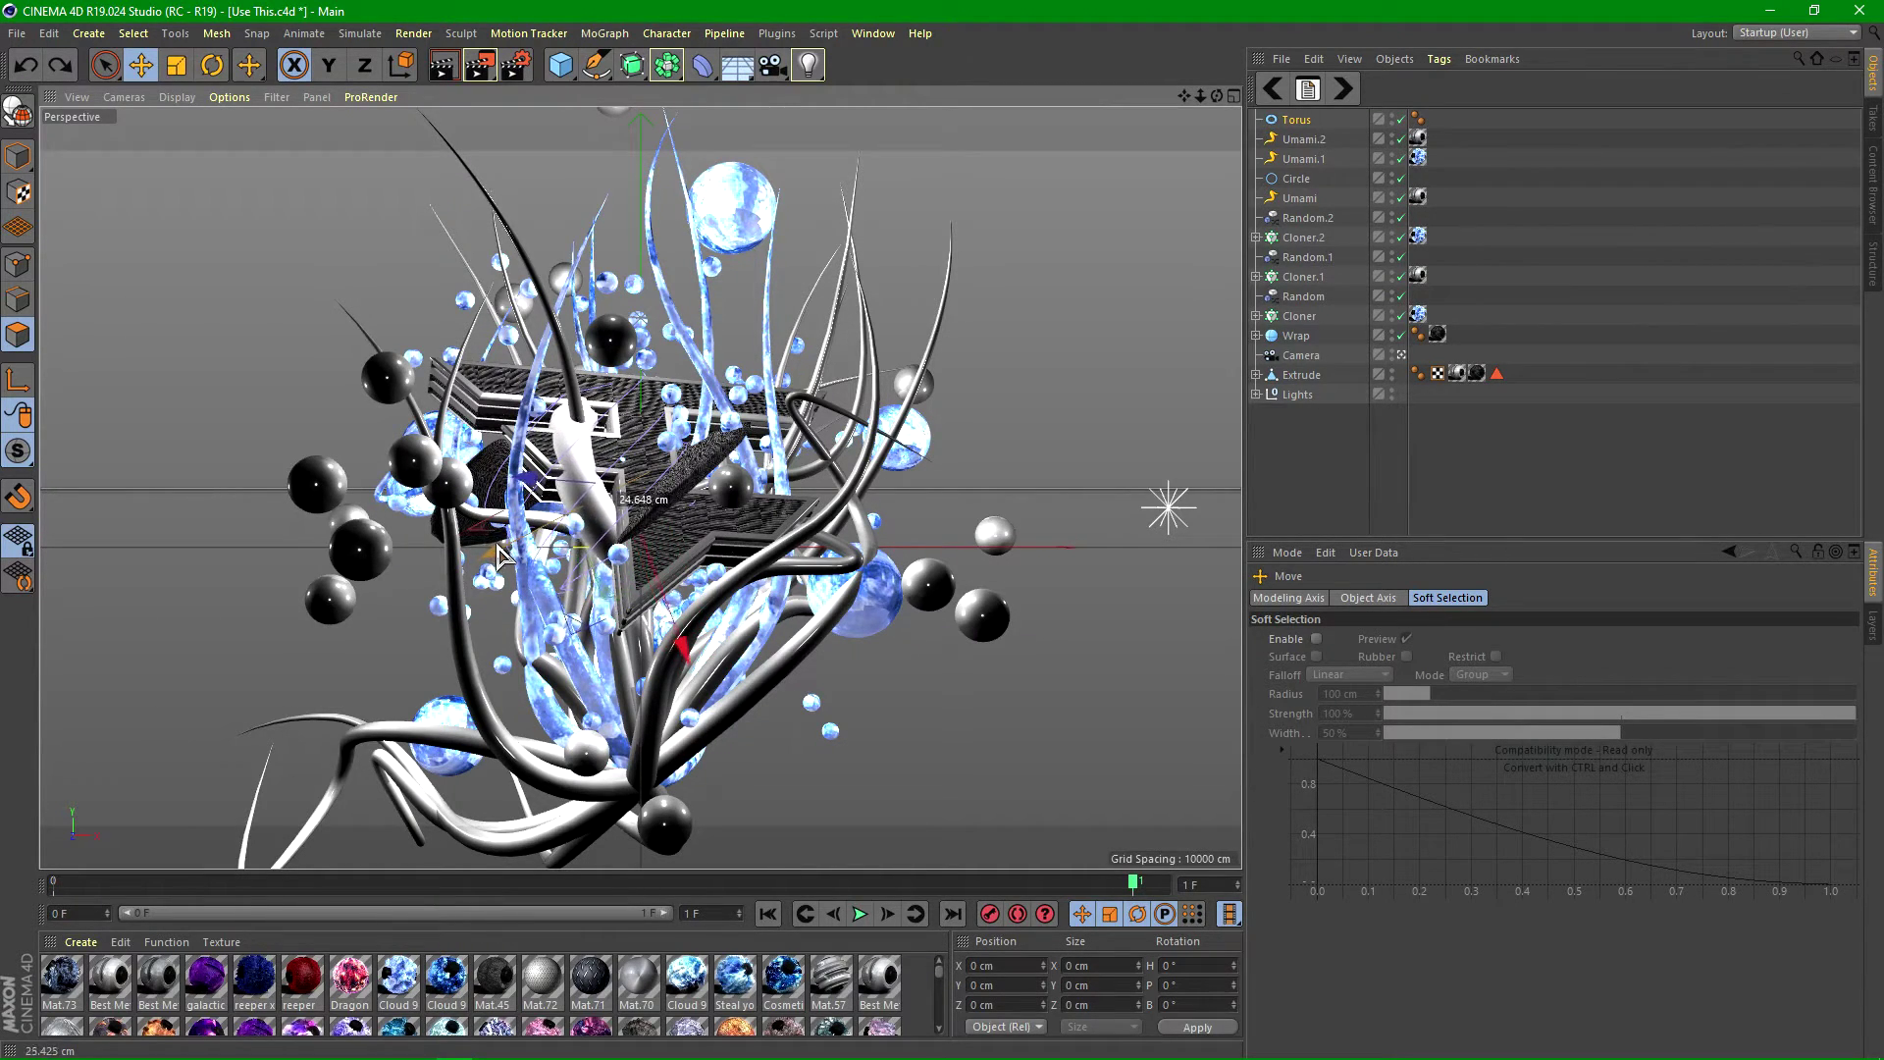
{"action": "left_click_drag", "start_coordinate": [501, 546], "coordinate": [500, 547]}
- Enlarge the centred torus until its ring spans the whole logo
{"action": "left_click", "coordinate": [176, 66]}
{"action": "left_click_drag", "start_coordinate": [777, 258], "coordinate": [730, 290]}
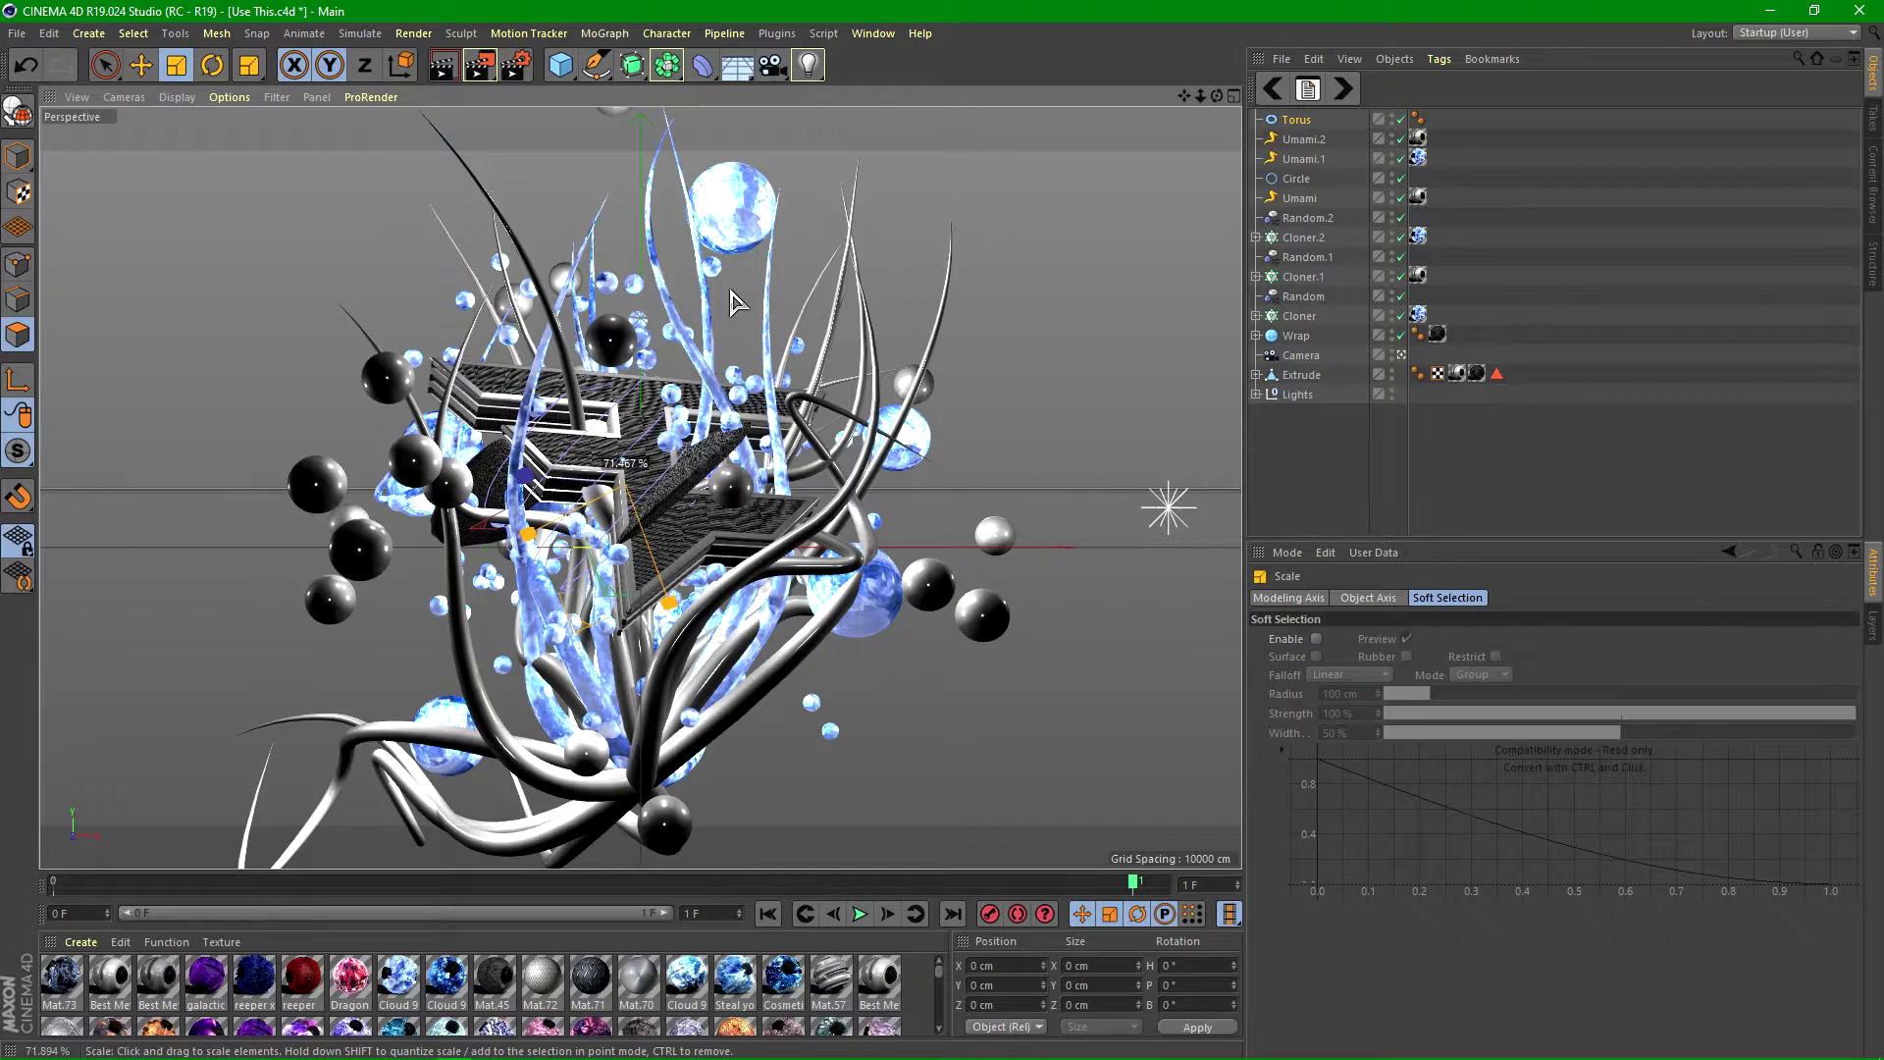
{"action": "left_click_drag", "start_coordinate": [812, 284], "coordinate": [1129, 118]}
{"action": "key", "text": "ctrl+z"}
{"action": "left_click_drag", "start_coordinate": [859, 334], "coordinate": [1462, 176]}
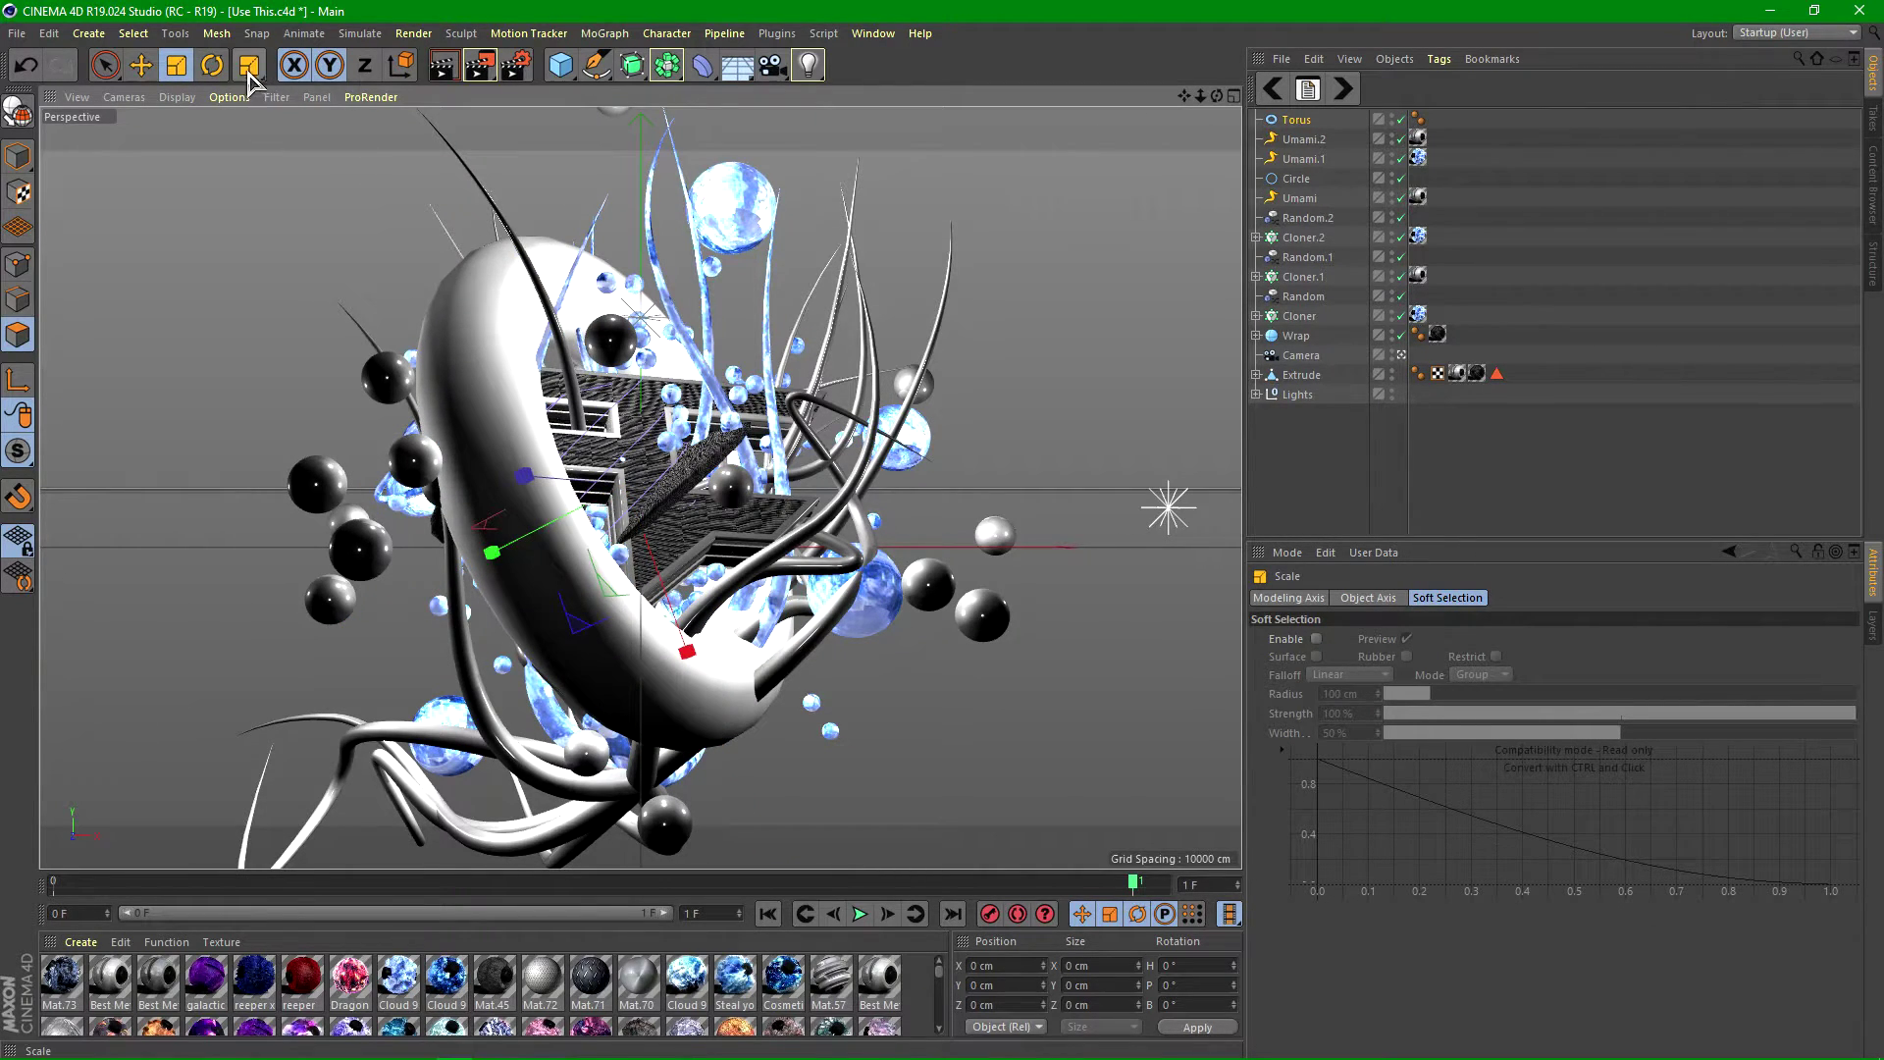
- Rotate the enlarged torus to a flatter tilt so its ring encircles the logo
{"action": "left_click", "coordinate": [212, 66]}
{"action": "left_click_drag", "start_coordinate": [676, 527], "coordinate": [486, 449]}
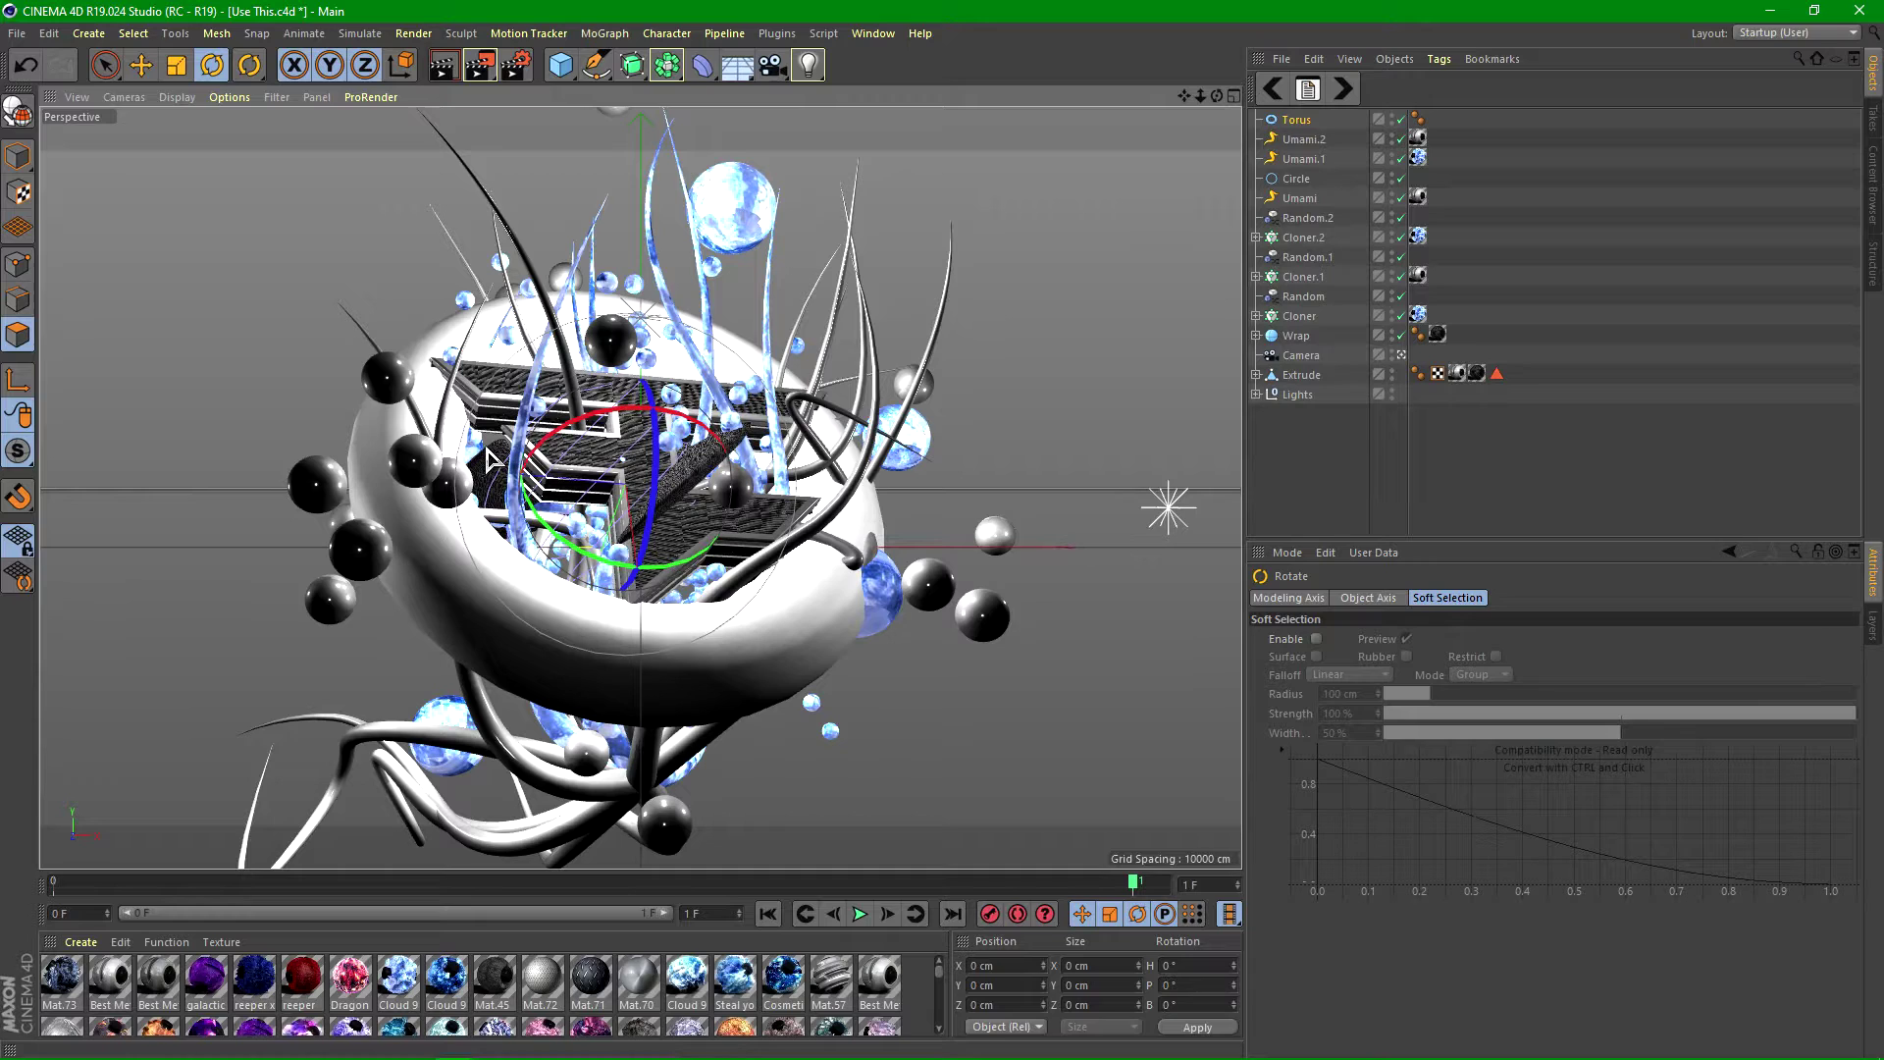
{"action": "left_click", "coordinate": [177, 65]}
{"action": "left_click_drag", "start_coordinate": [771, 334], "coordinate": [776, 280]}
{"action": "key", "text": "ctrl+z"}
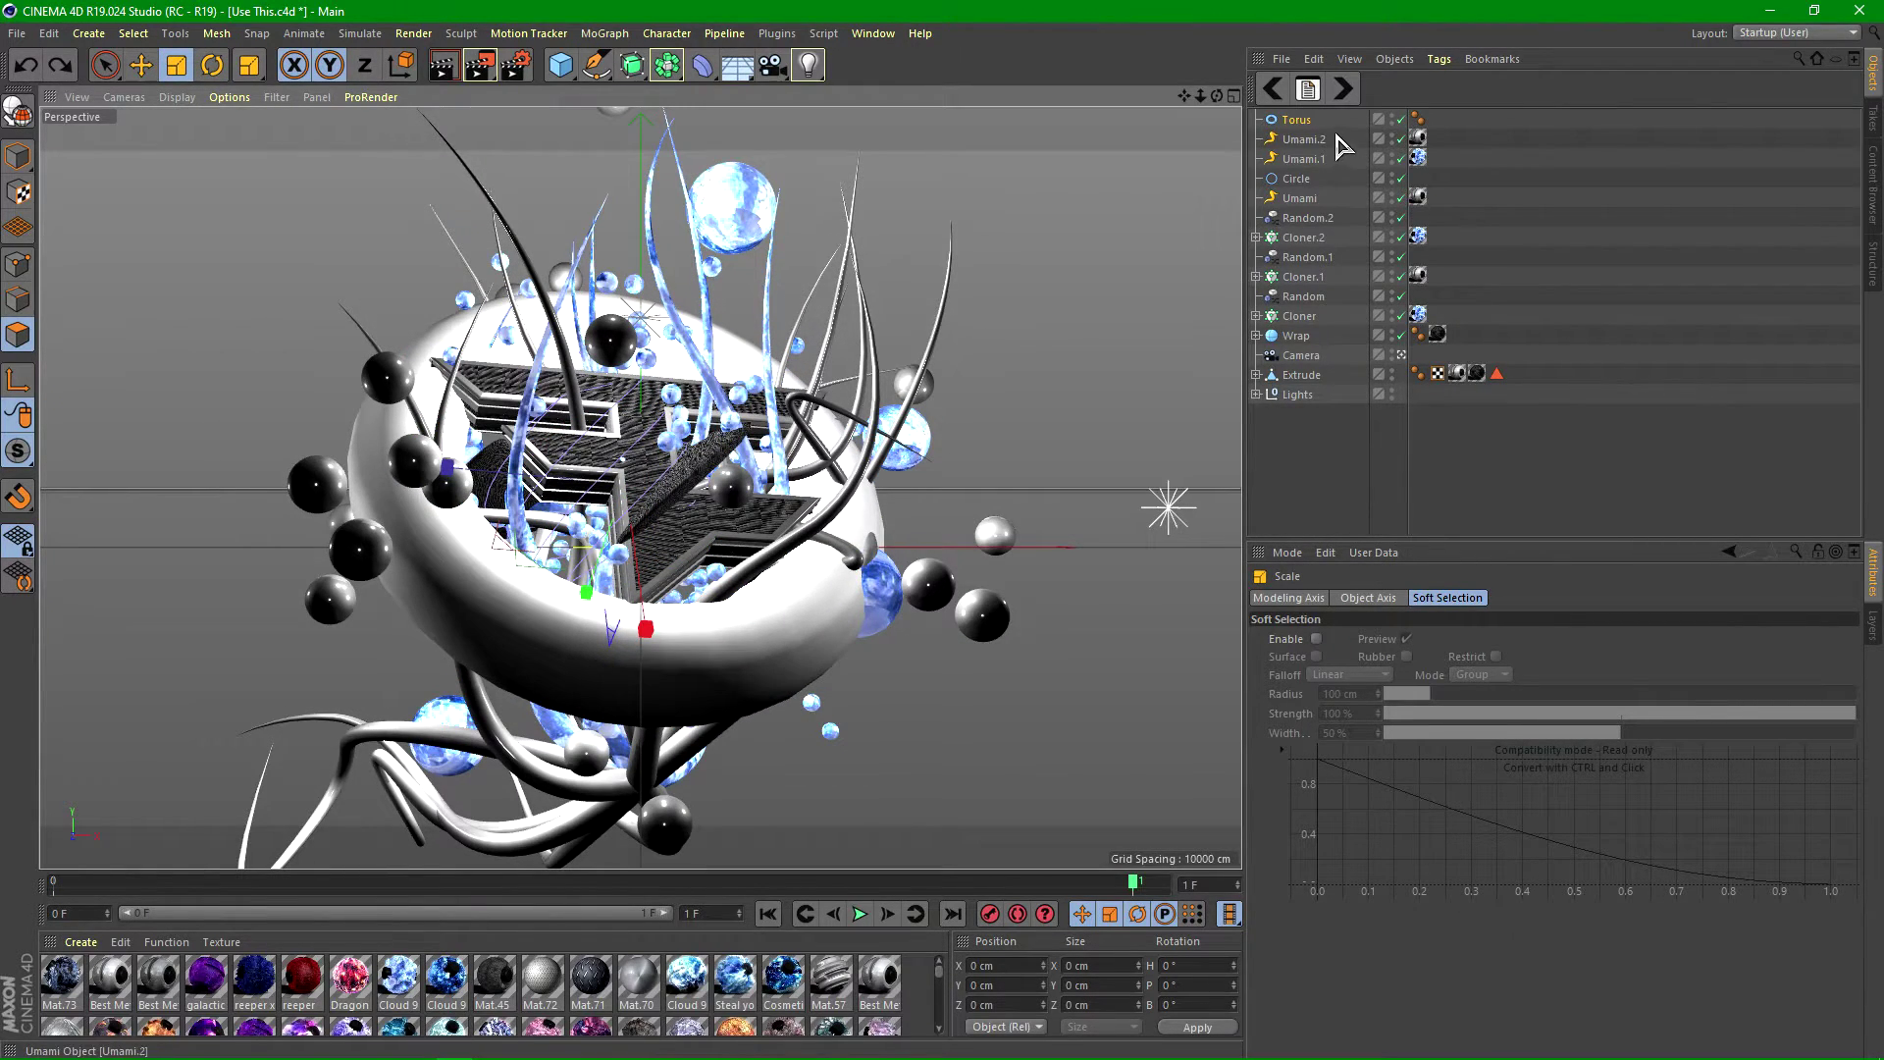
- Thin the torus ring by setting its pipe radius to 13.863 cm, keeping the ring radius at 163.45 cm
{"action": "left_click", "coordinate": [1298, 119]}
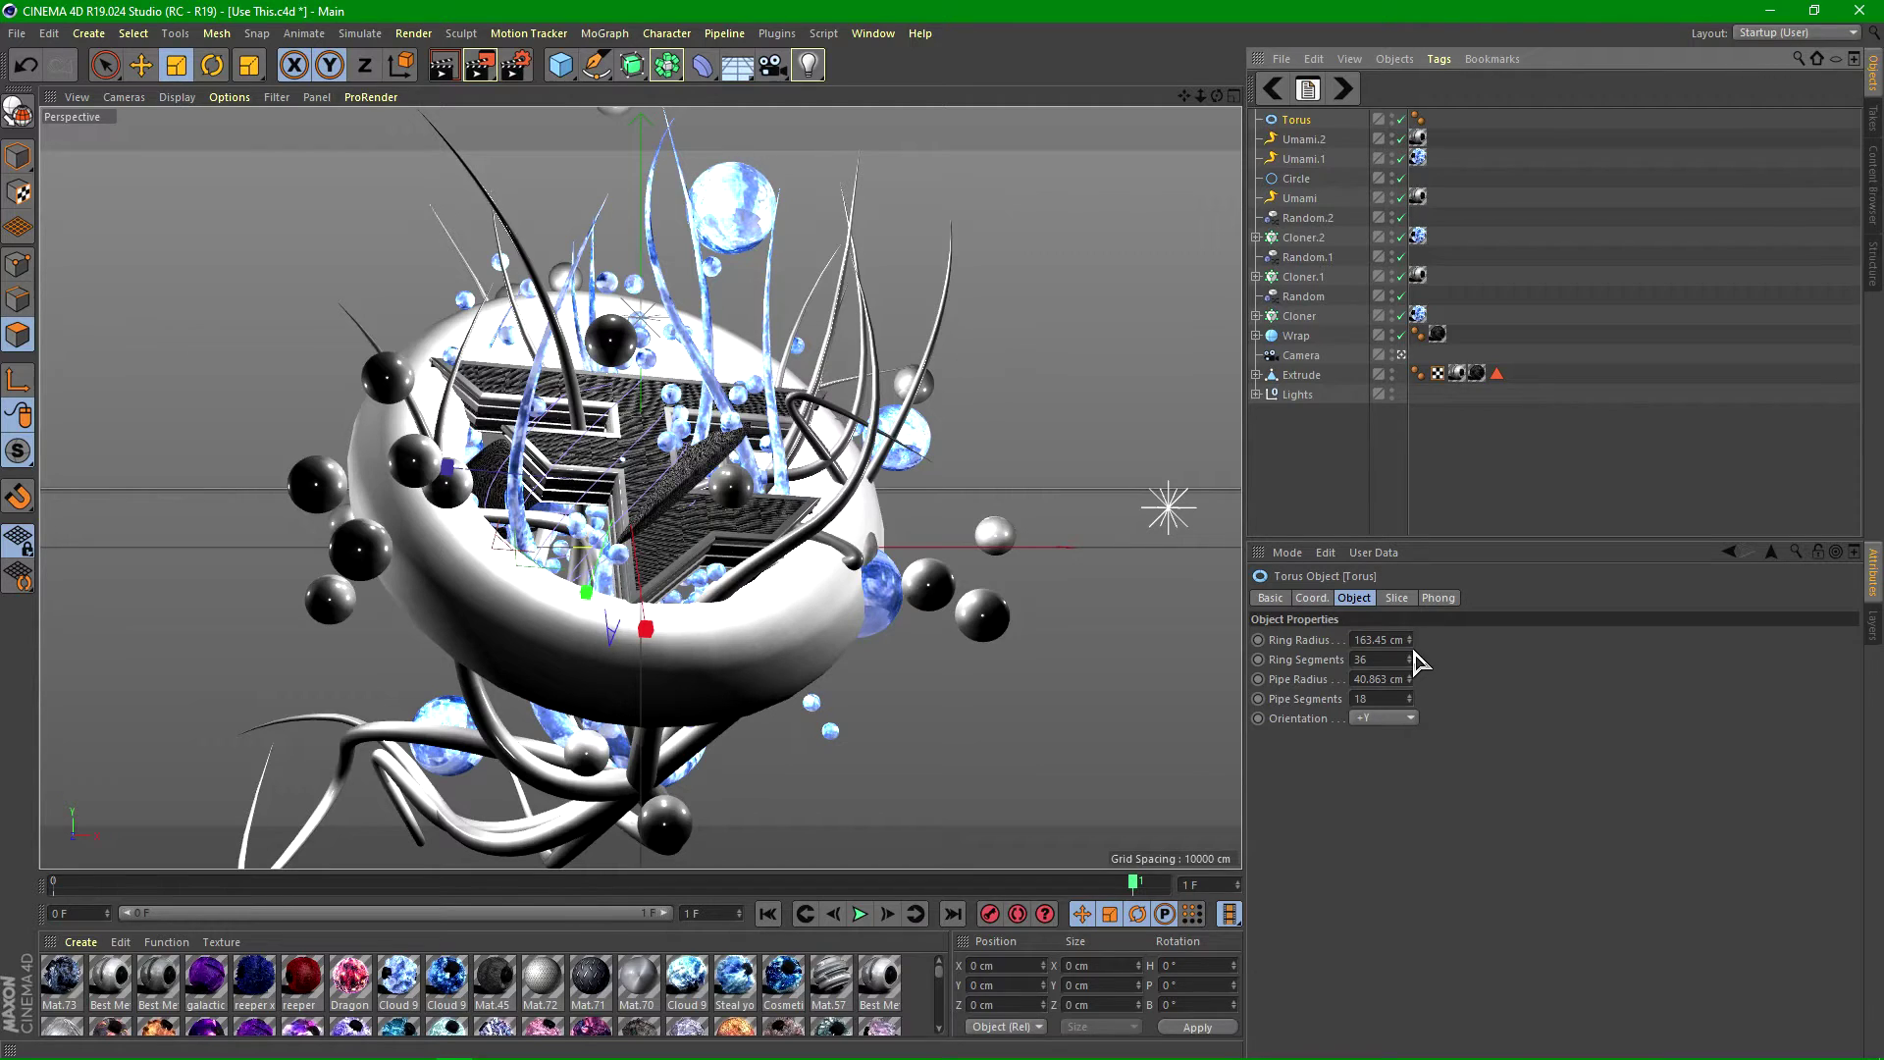
{"action": "left_click_drag", "start_coordinate": [1410, 643], "coordinate": [1410, 710]}
{"action": "key", "text": "ctrl+z"}
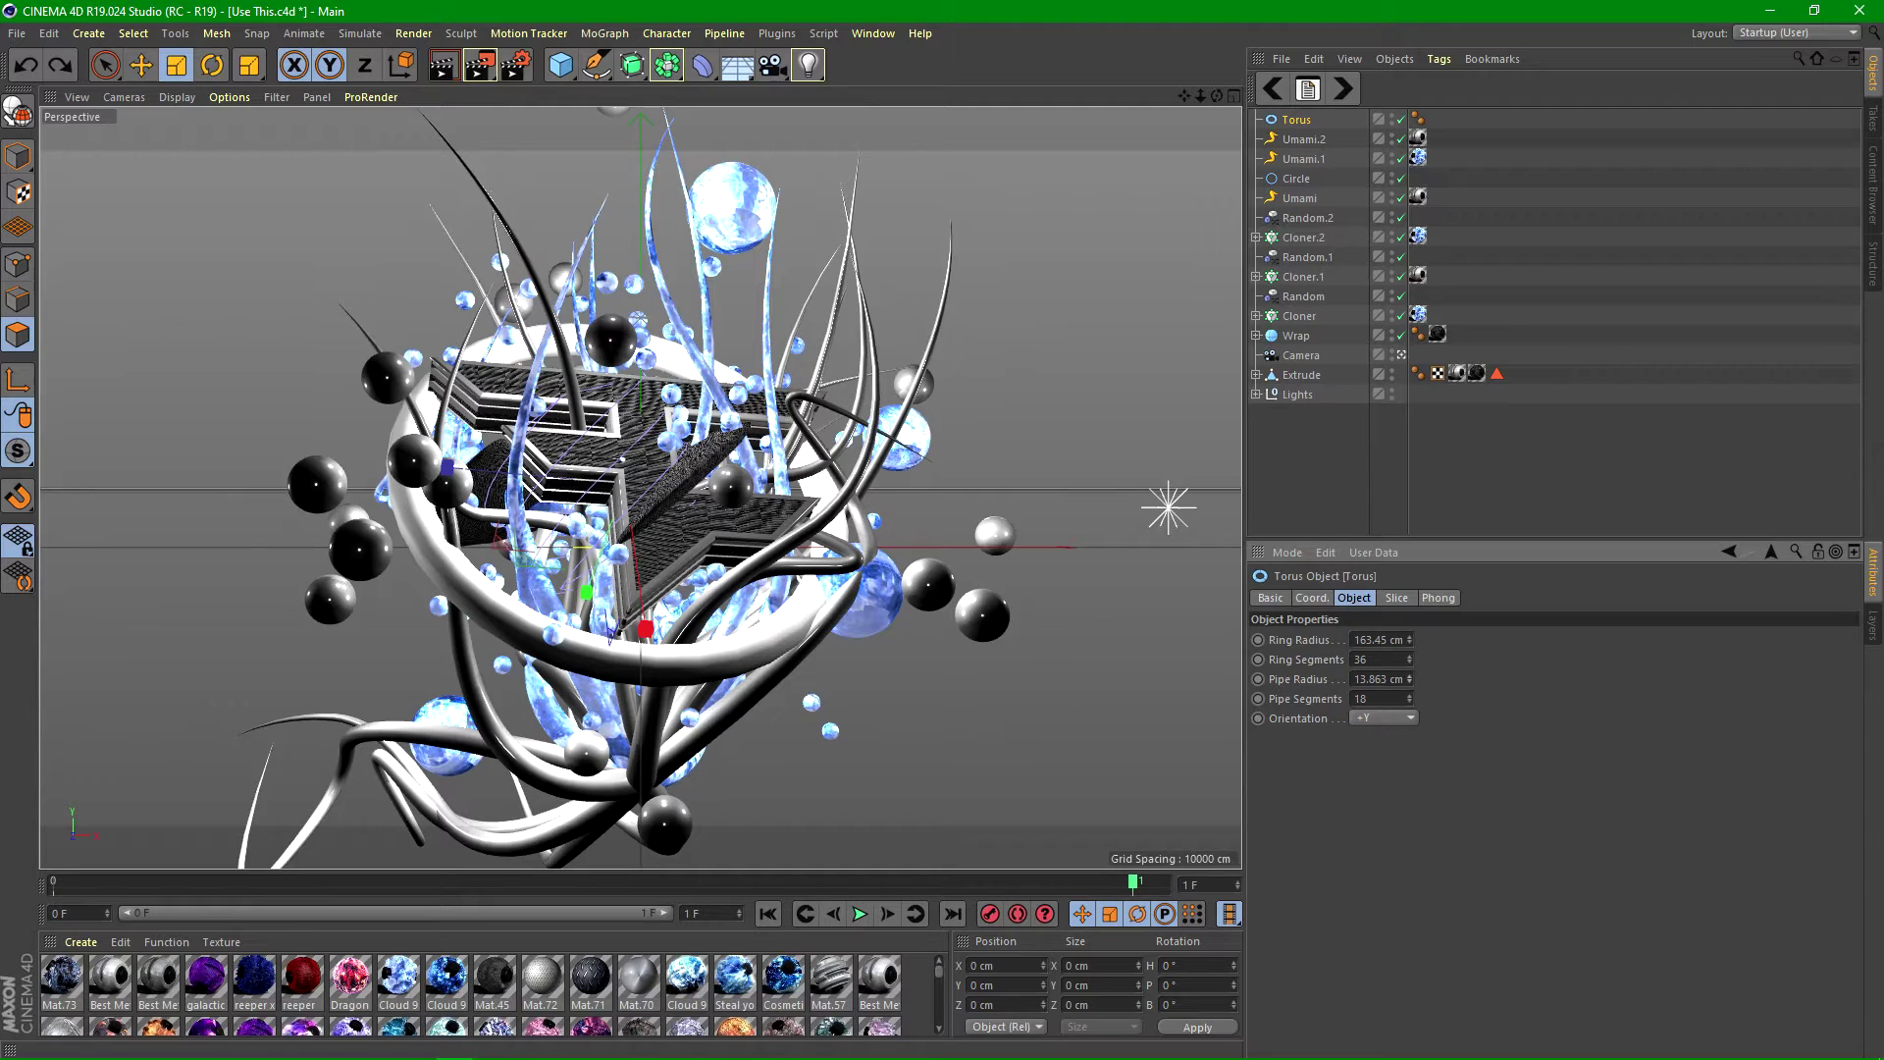
{"action": "left_click", "coordinate": [1305, 119]}
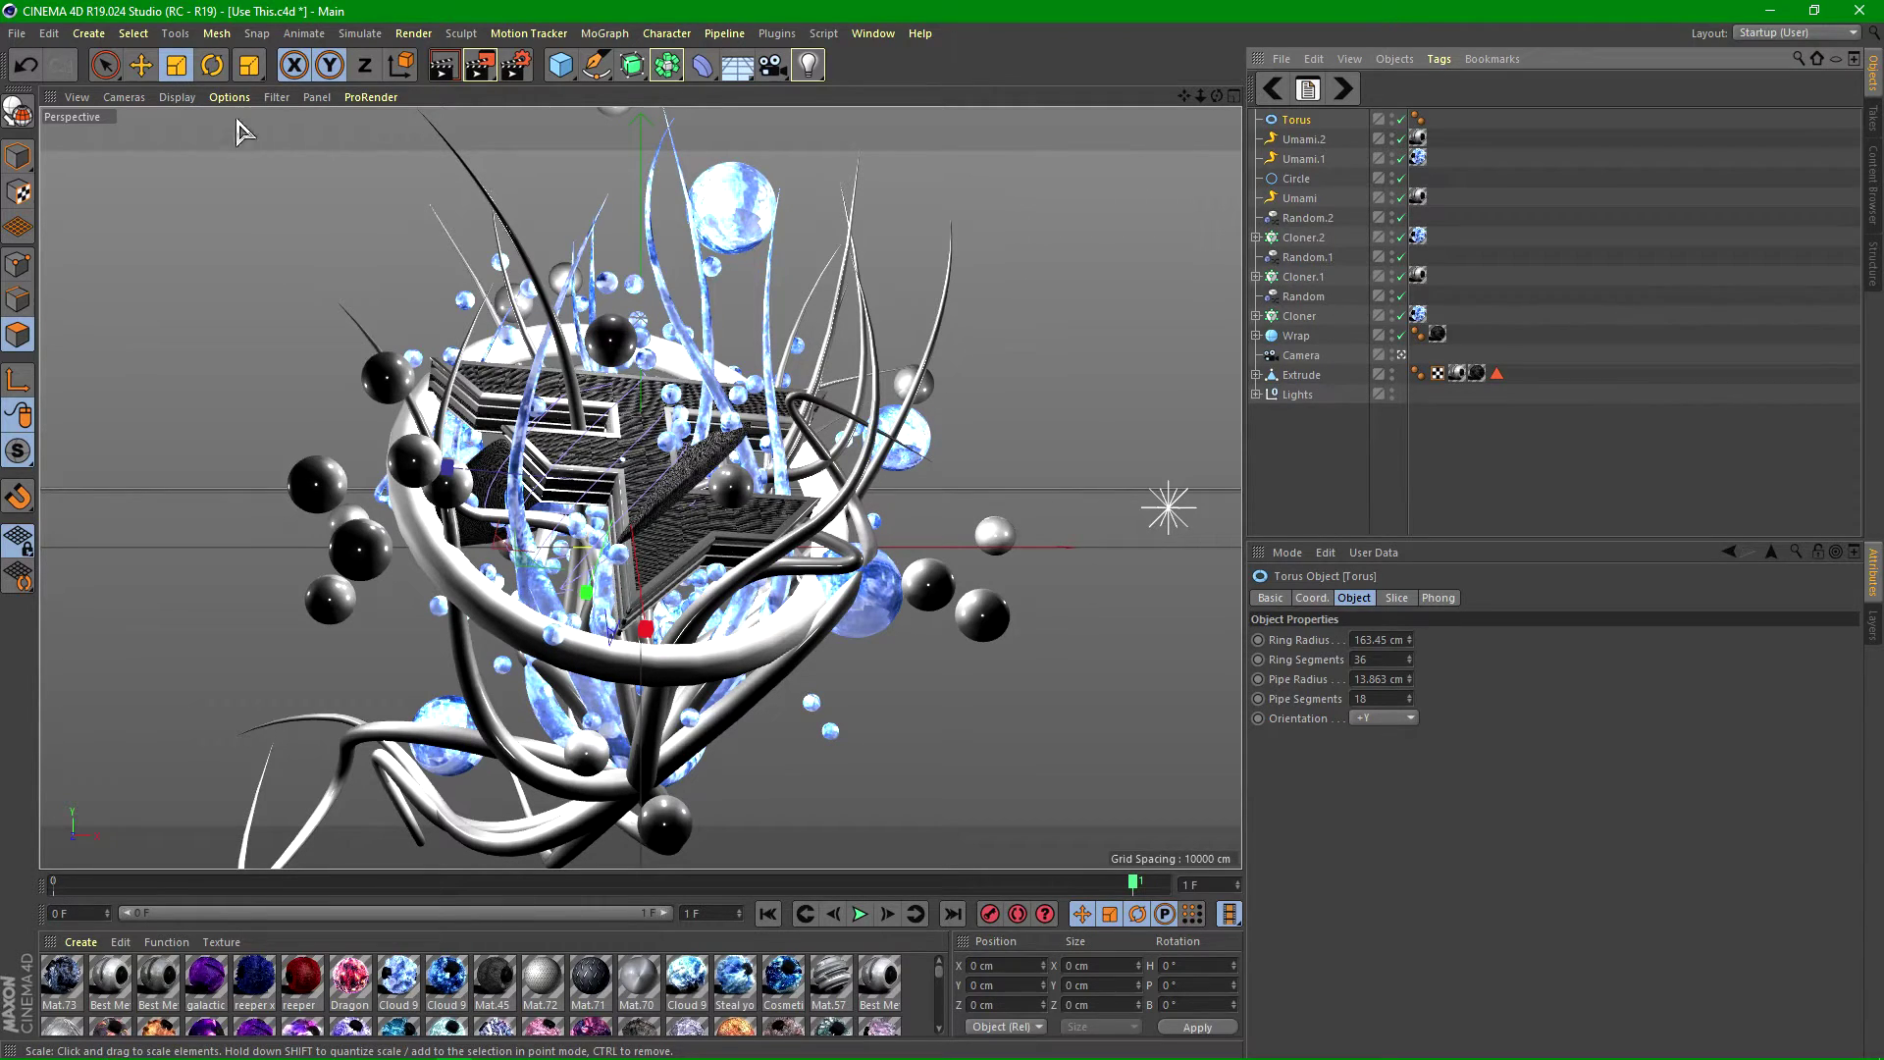
- Tilt the torus so its ring slants diagonally around the logo, and shift it slightly along its X axis
{"action": "left_click", "coordinate": [212, 65]}
{"action": "left_click_drag", "start_coordinate": [692, 522], "coordinate": [682, 453]}
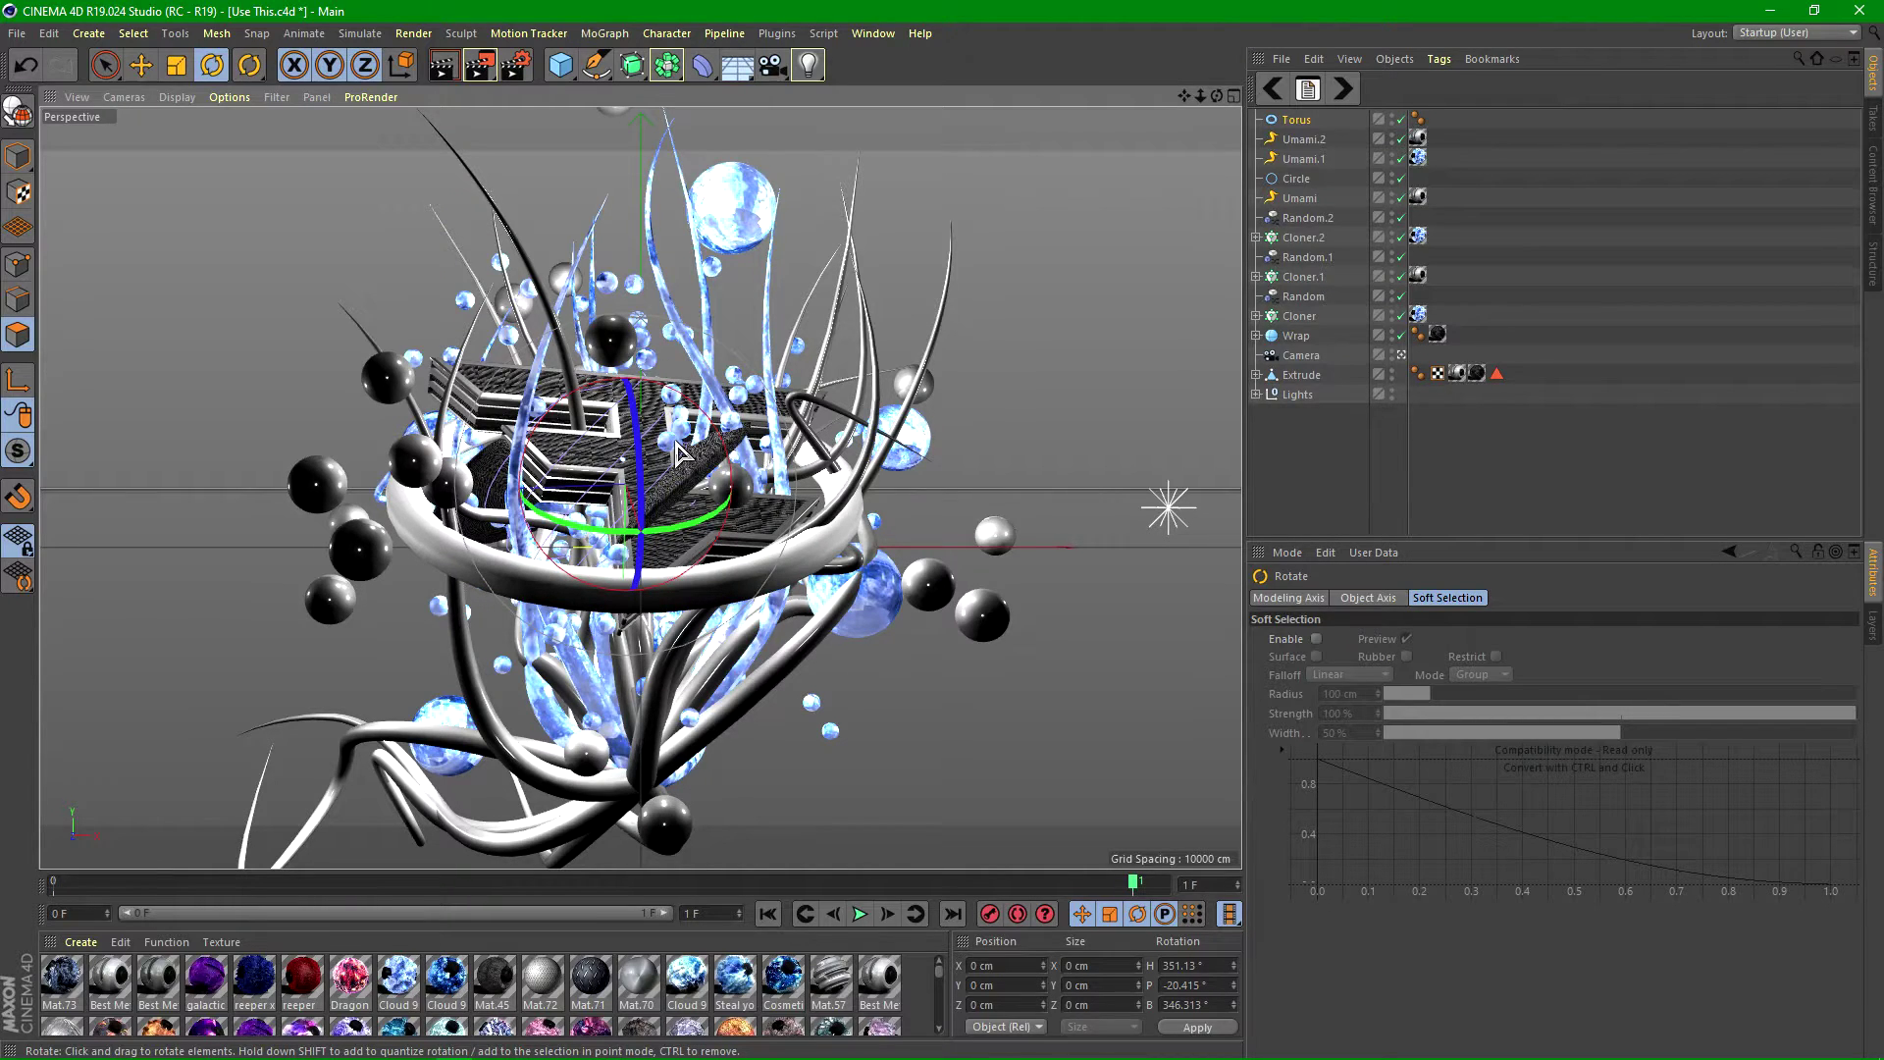
{"action": "key", "text": "ctrl+z"}
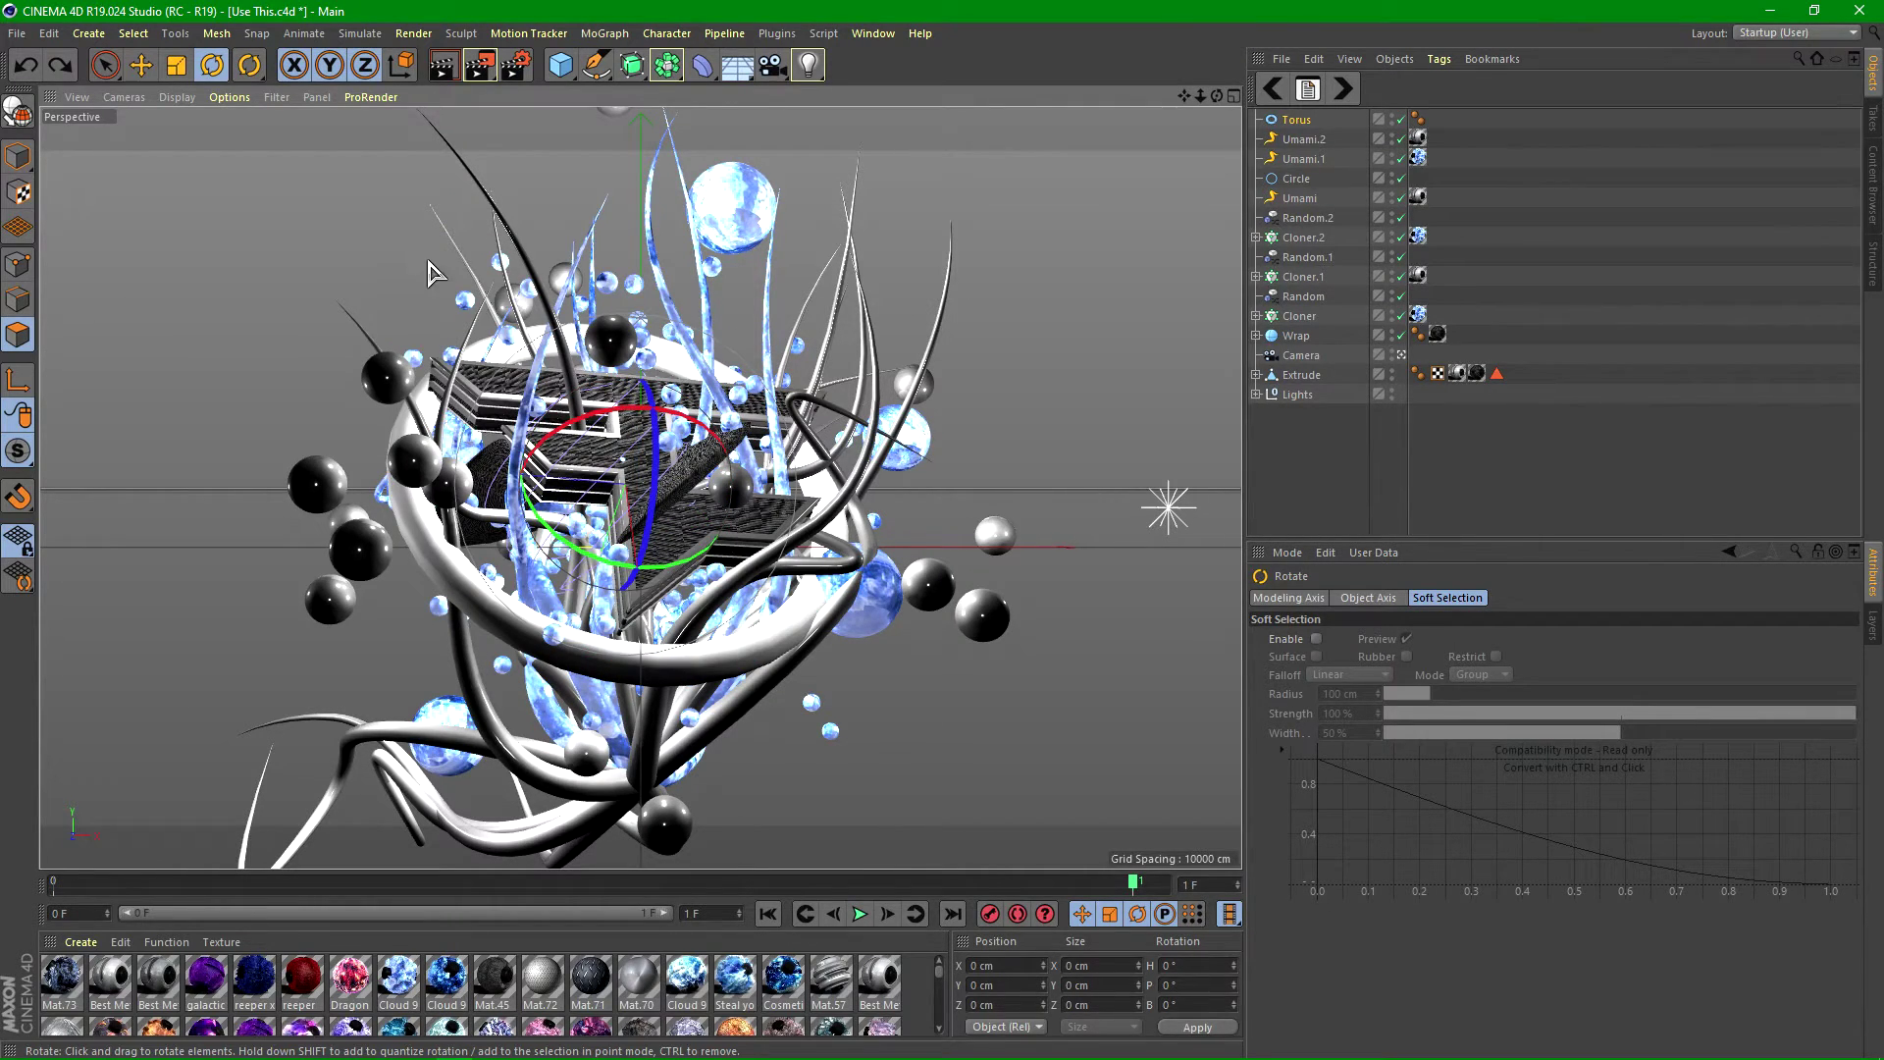
{"action": "left_click_drag", "start_coordinate": [570, 427], "coordinate": [646, 443]}
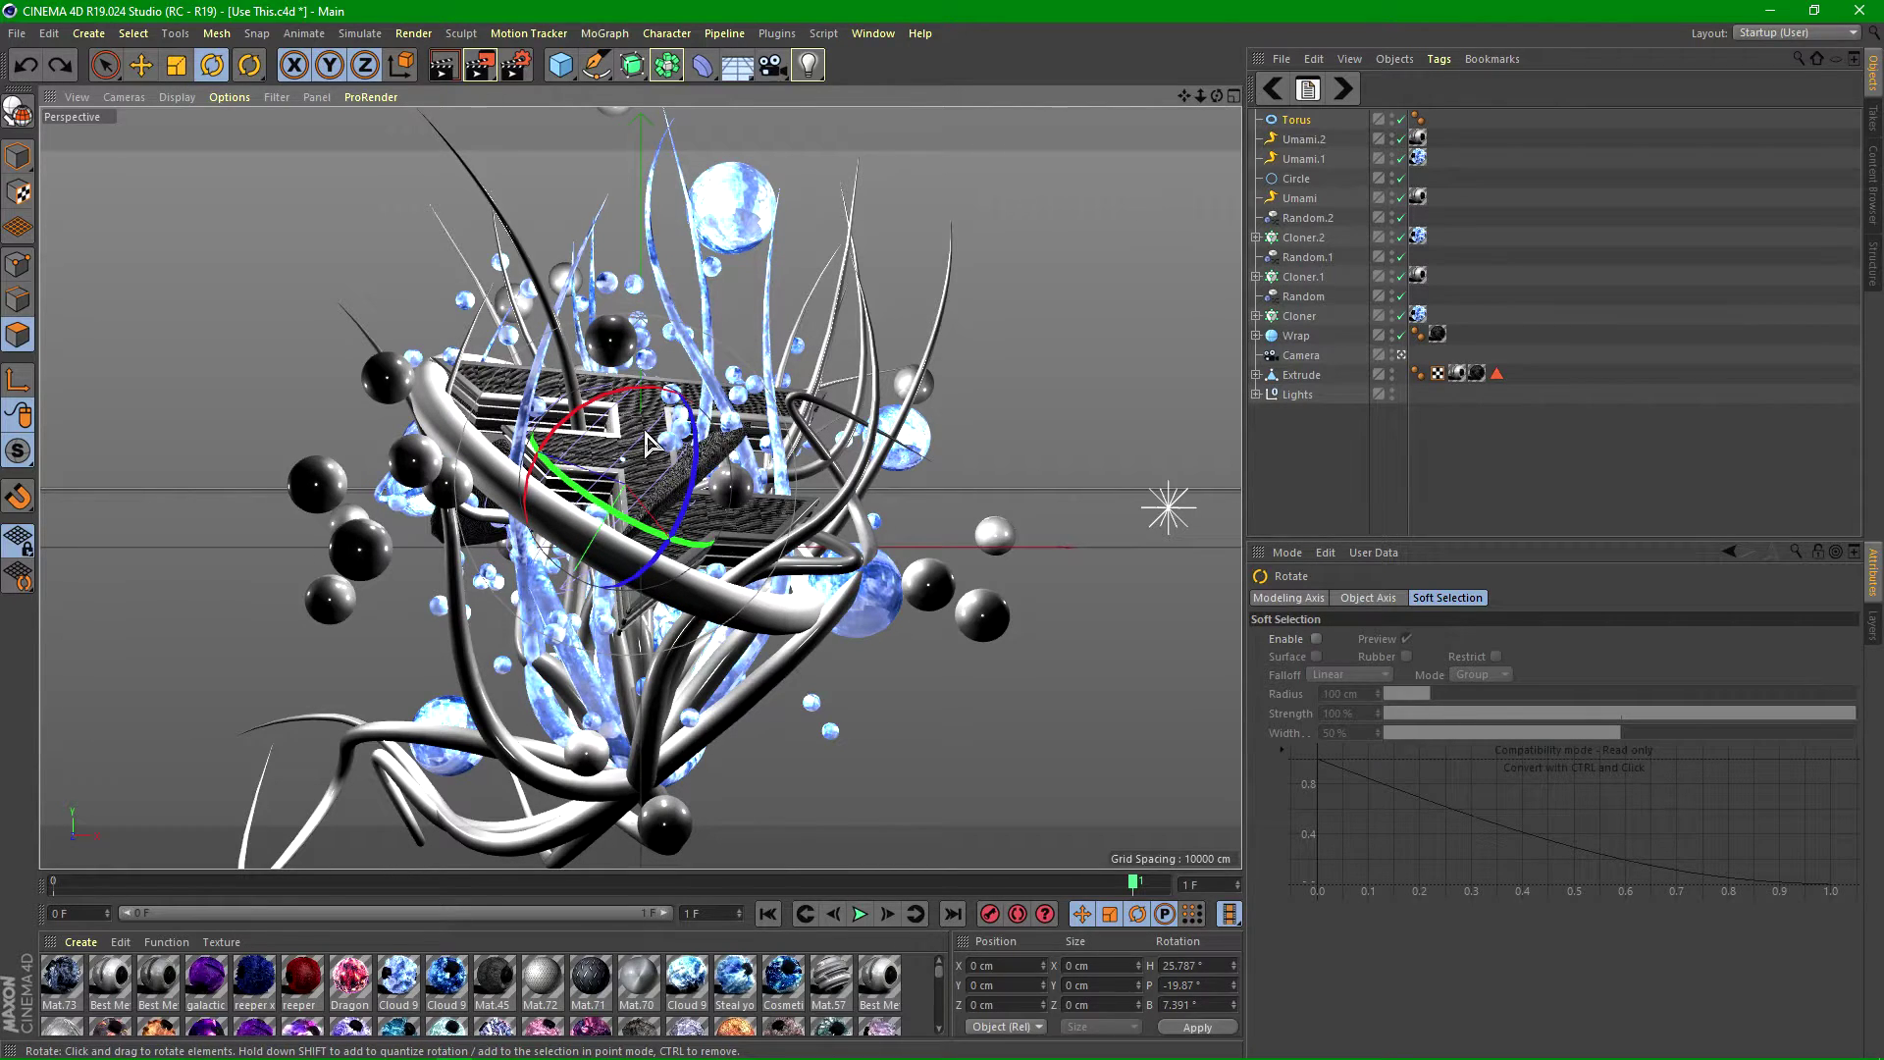
{"action": "left_click", "coordinate": [1296, 118]}
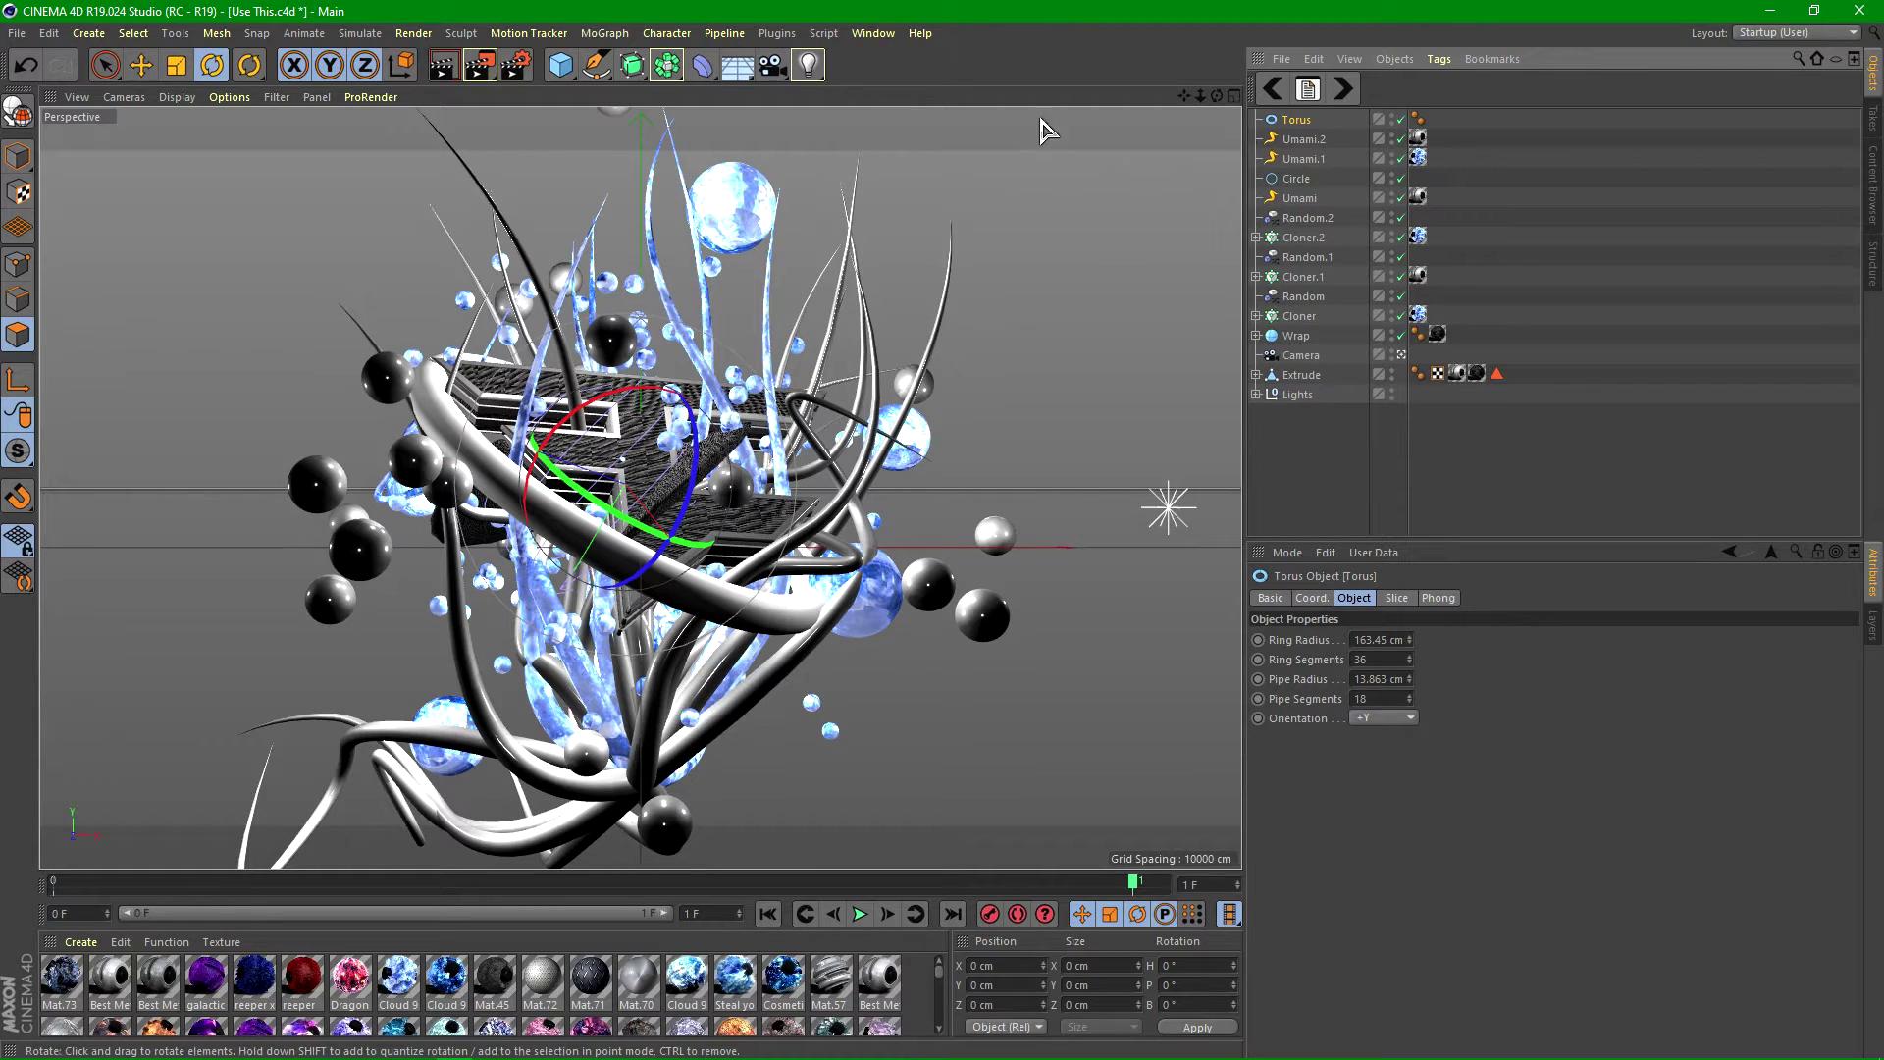
{"action": "left_click", "coordinate": [142, 65]}
{"action": "left_click_drag", "start_coordinate": [697, 583], "coordinate": [661, 566]}
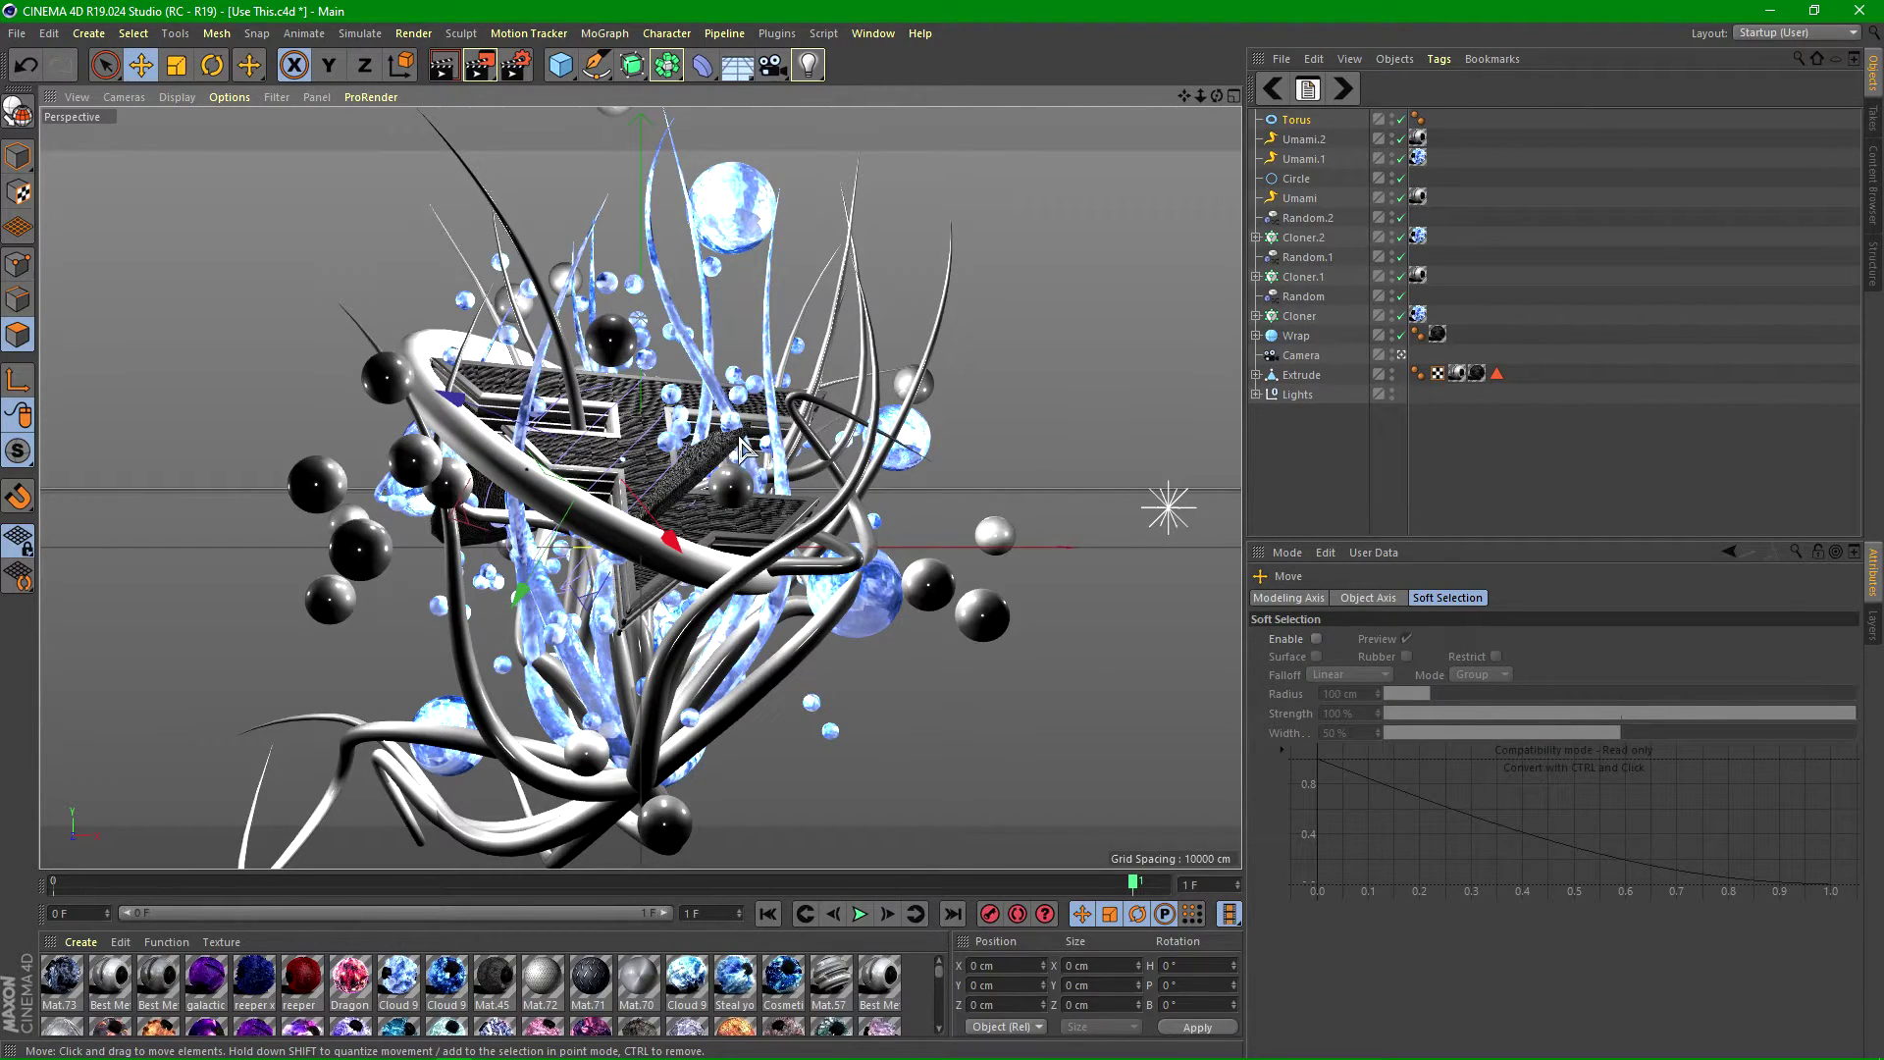
- Add a Greebler object from the Greebler plugin and make the torus its child
{"action": "left_click", "coordinate": [777, 33]}
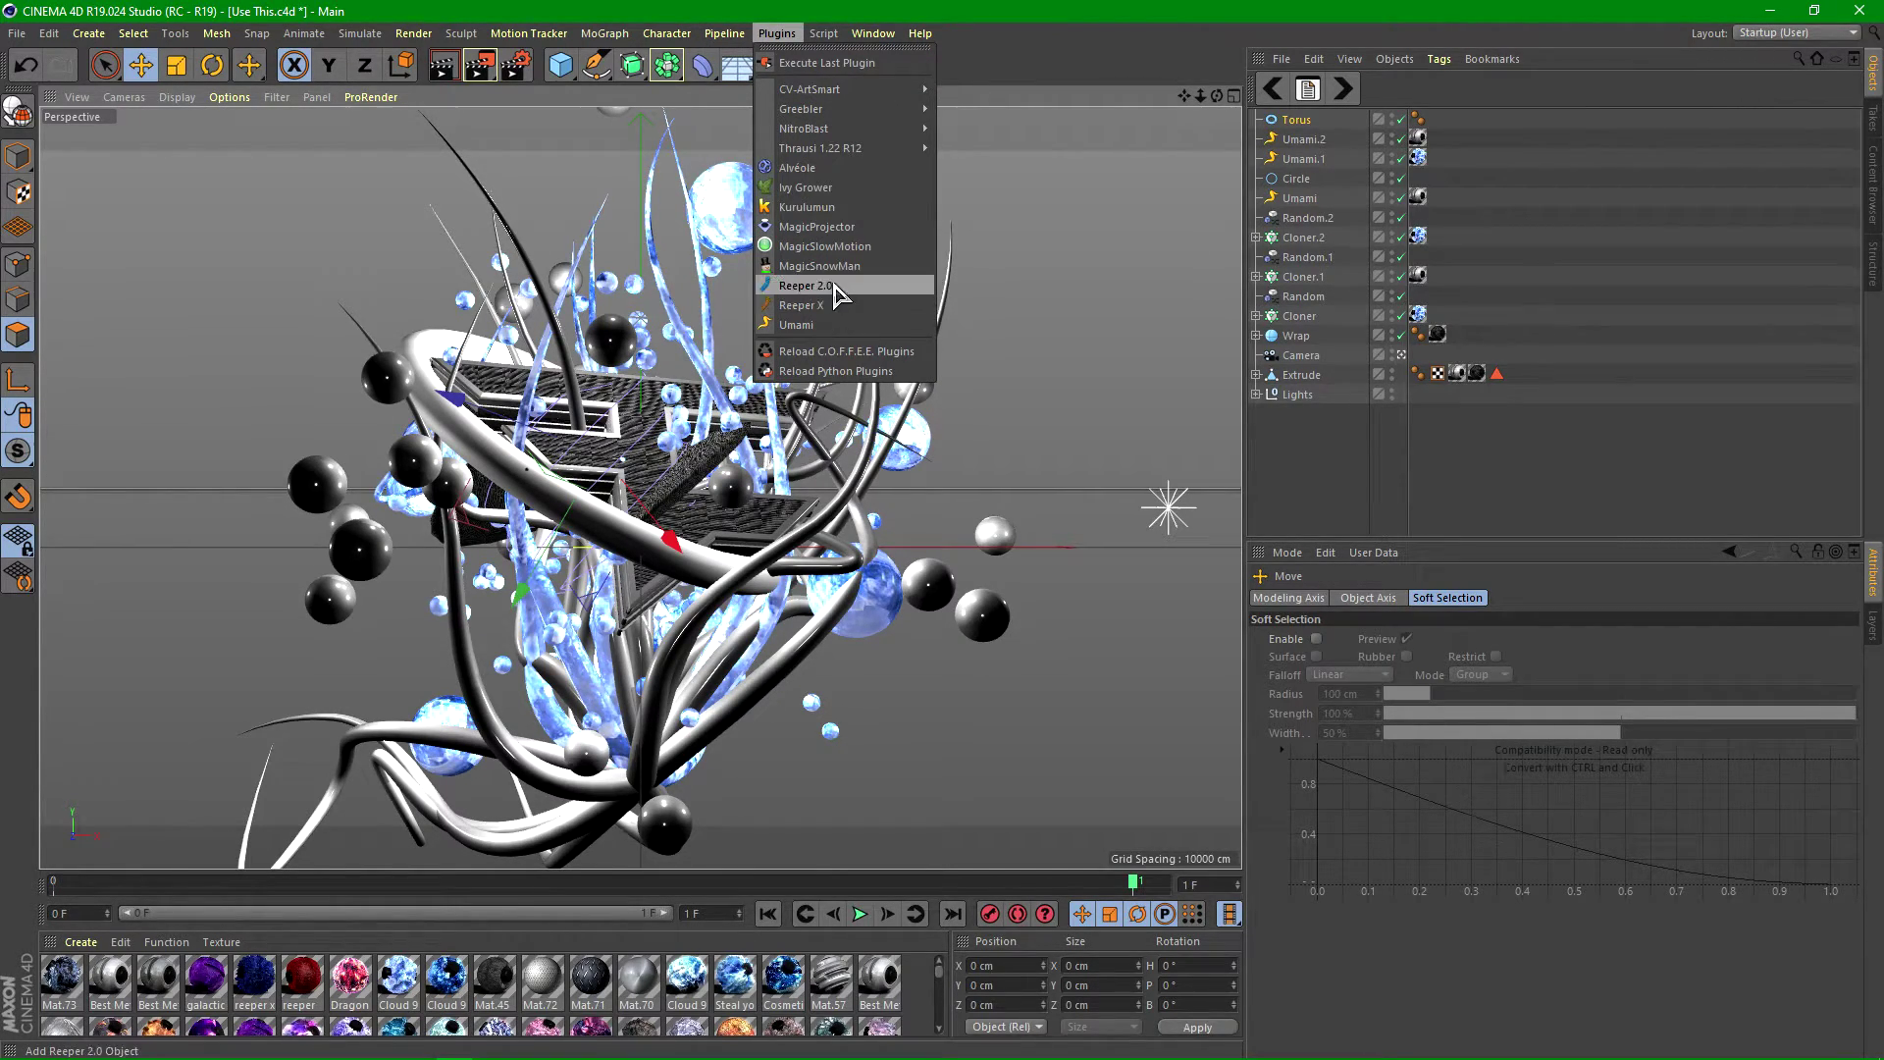
{"action": "mouse_move", "coordinate": [854, 109]}
{"action": "left_click", "coordinate": [972, 109]}
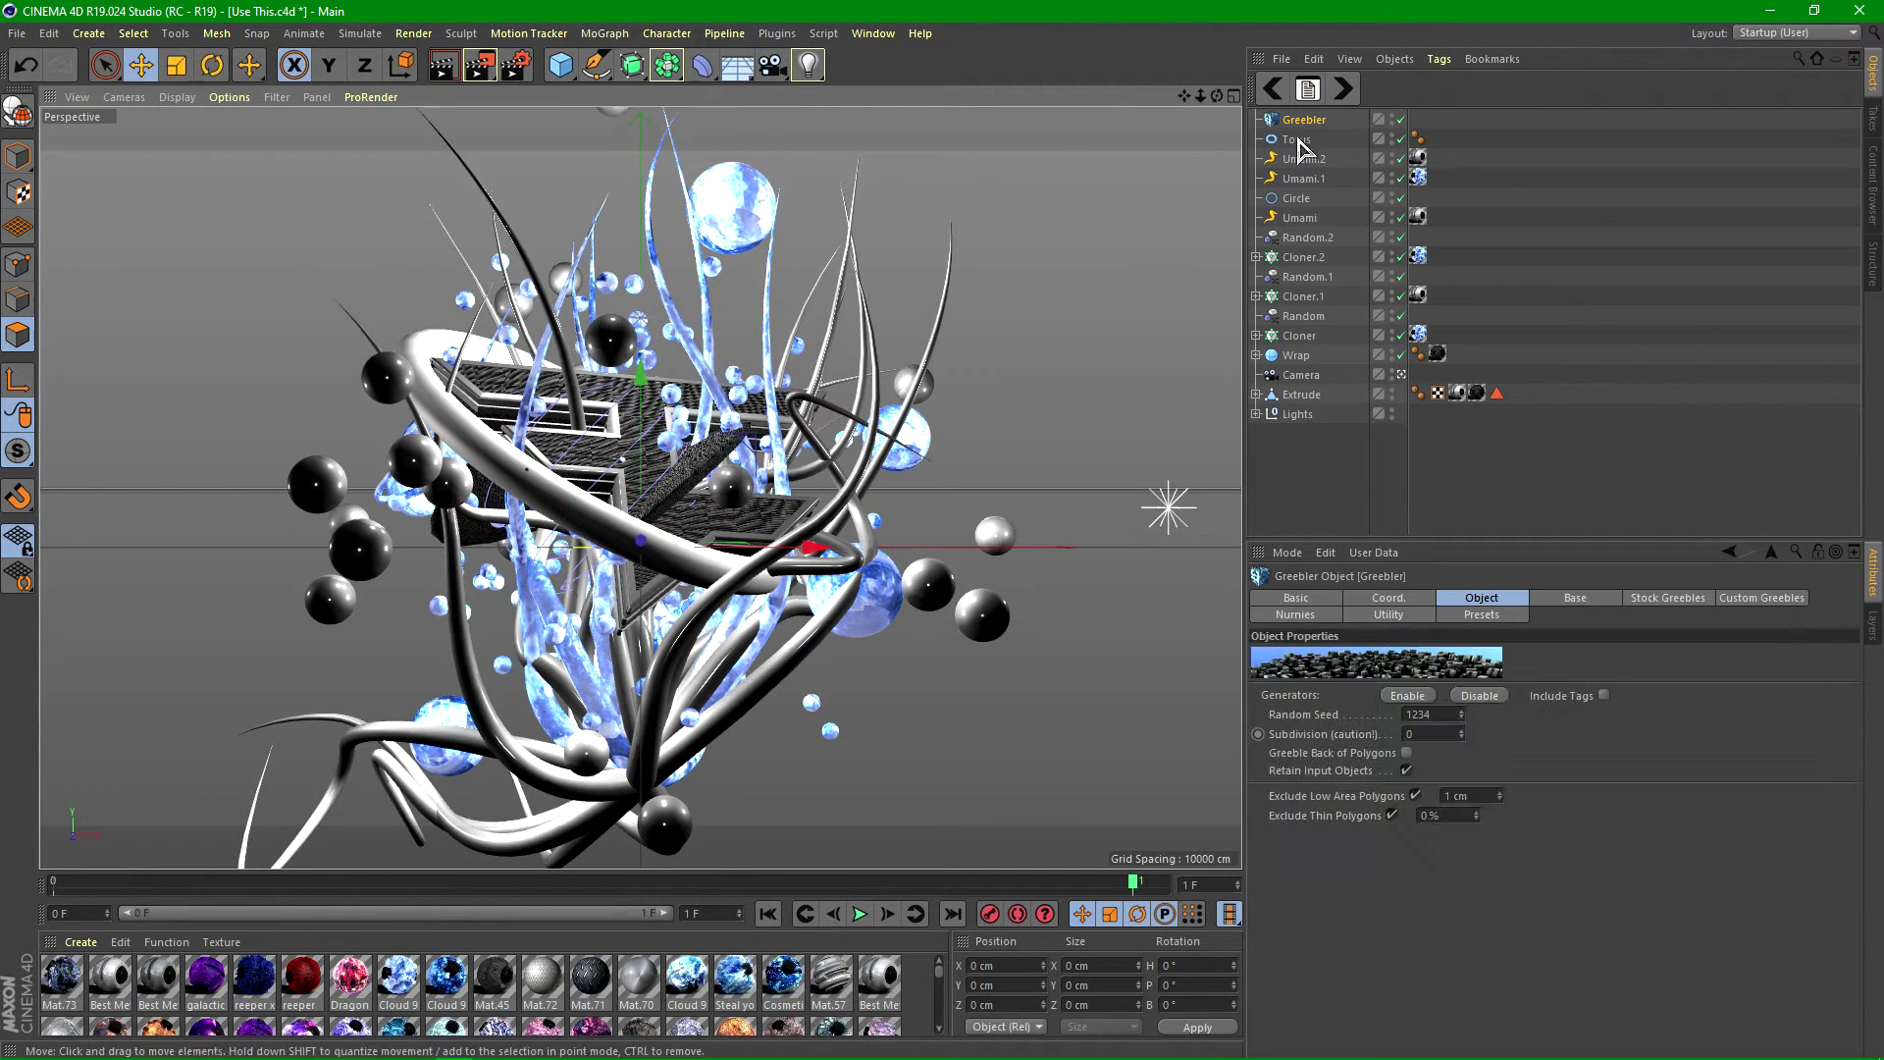
{"action": "left_click_drag", "start_coordinate": [1286, 165], "coordinate": [1307, 119]}
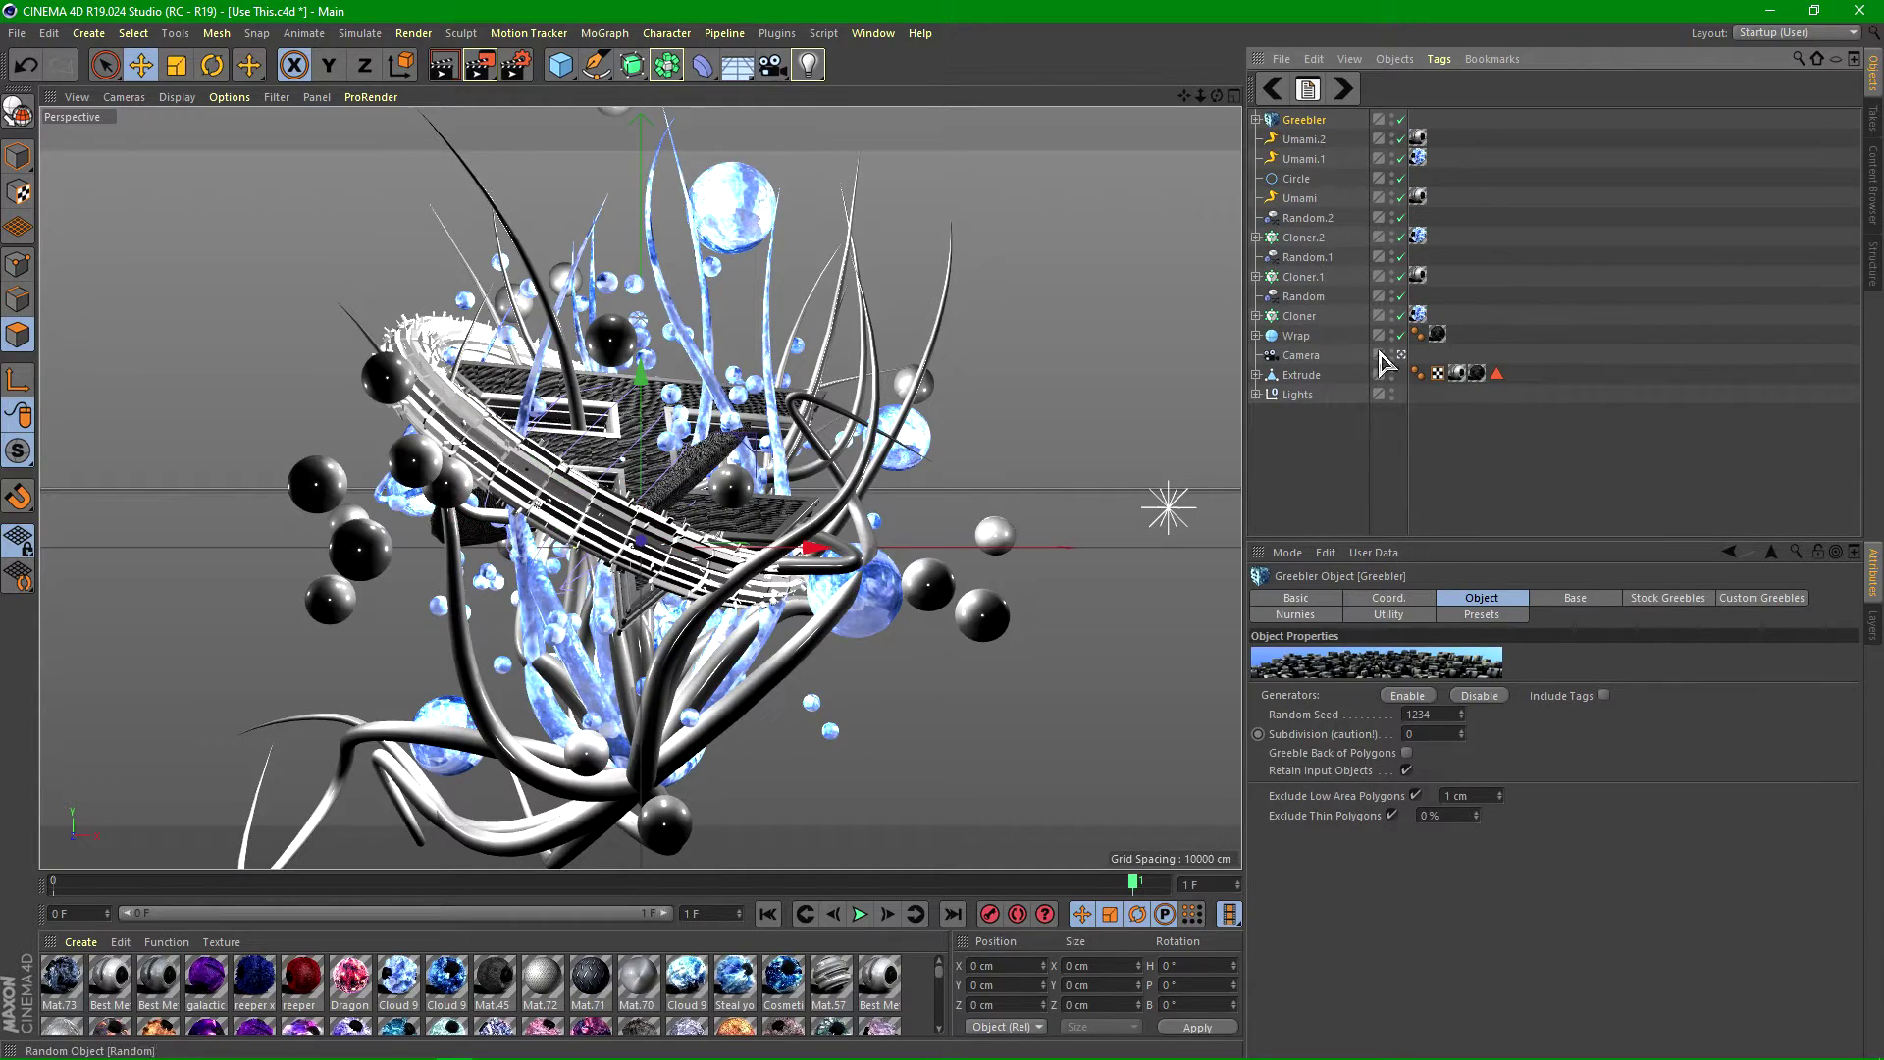
- Disable the generation of stock greebles on the Greebler object
{"action": "left_click", "coordinate": [1573, 599]}
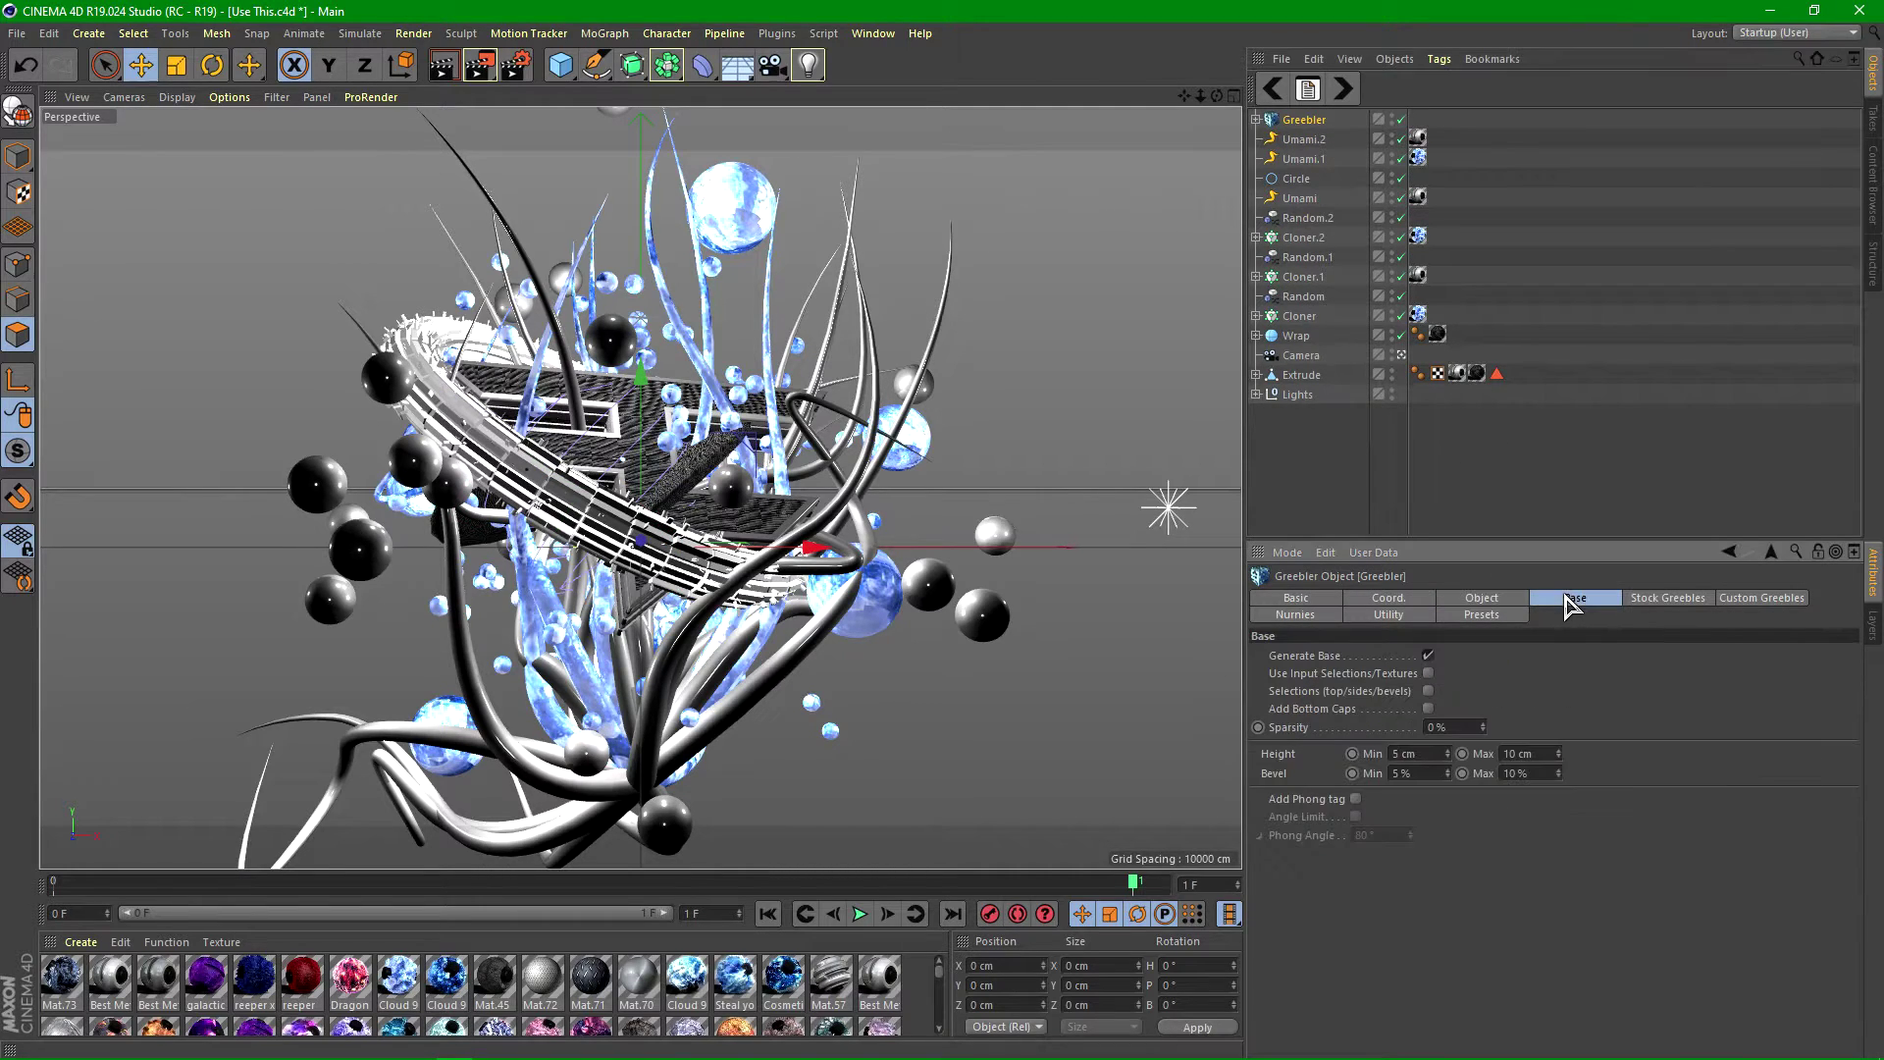
{"action": "left_click", "coordinate": [1487, 599]}
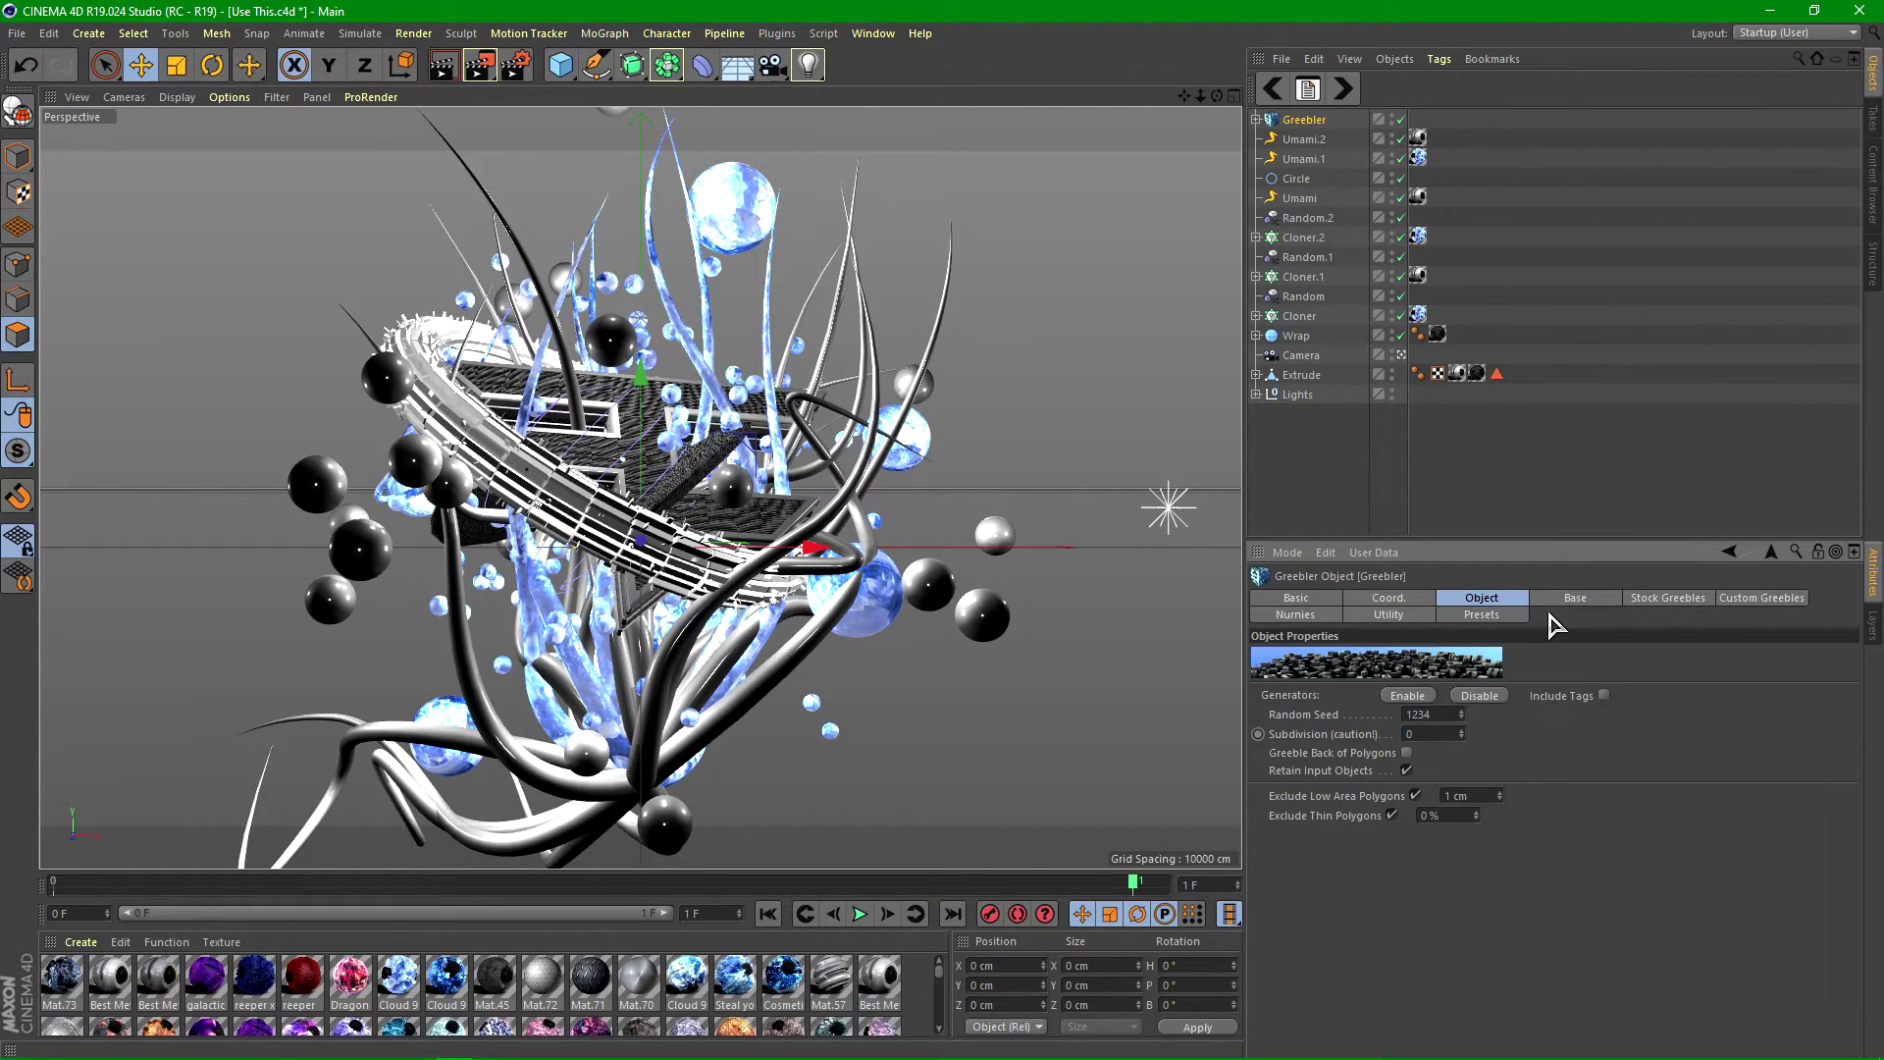
{"action": "left_click", "coordinate": [1690, 600]}
{"action": "left_click", "coordinate": [1371, 656]}
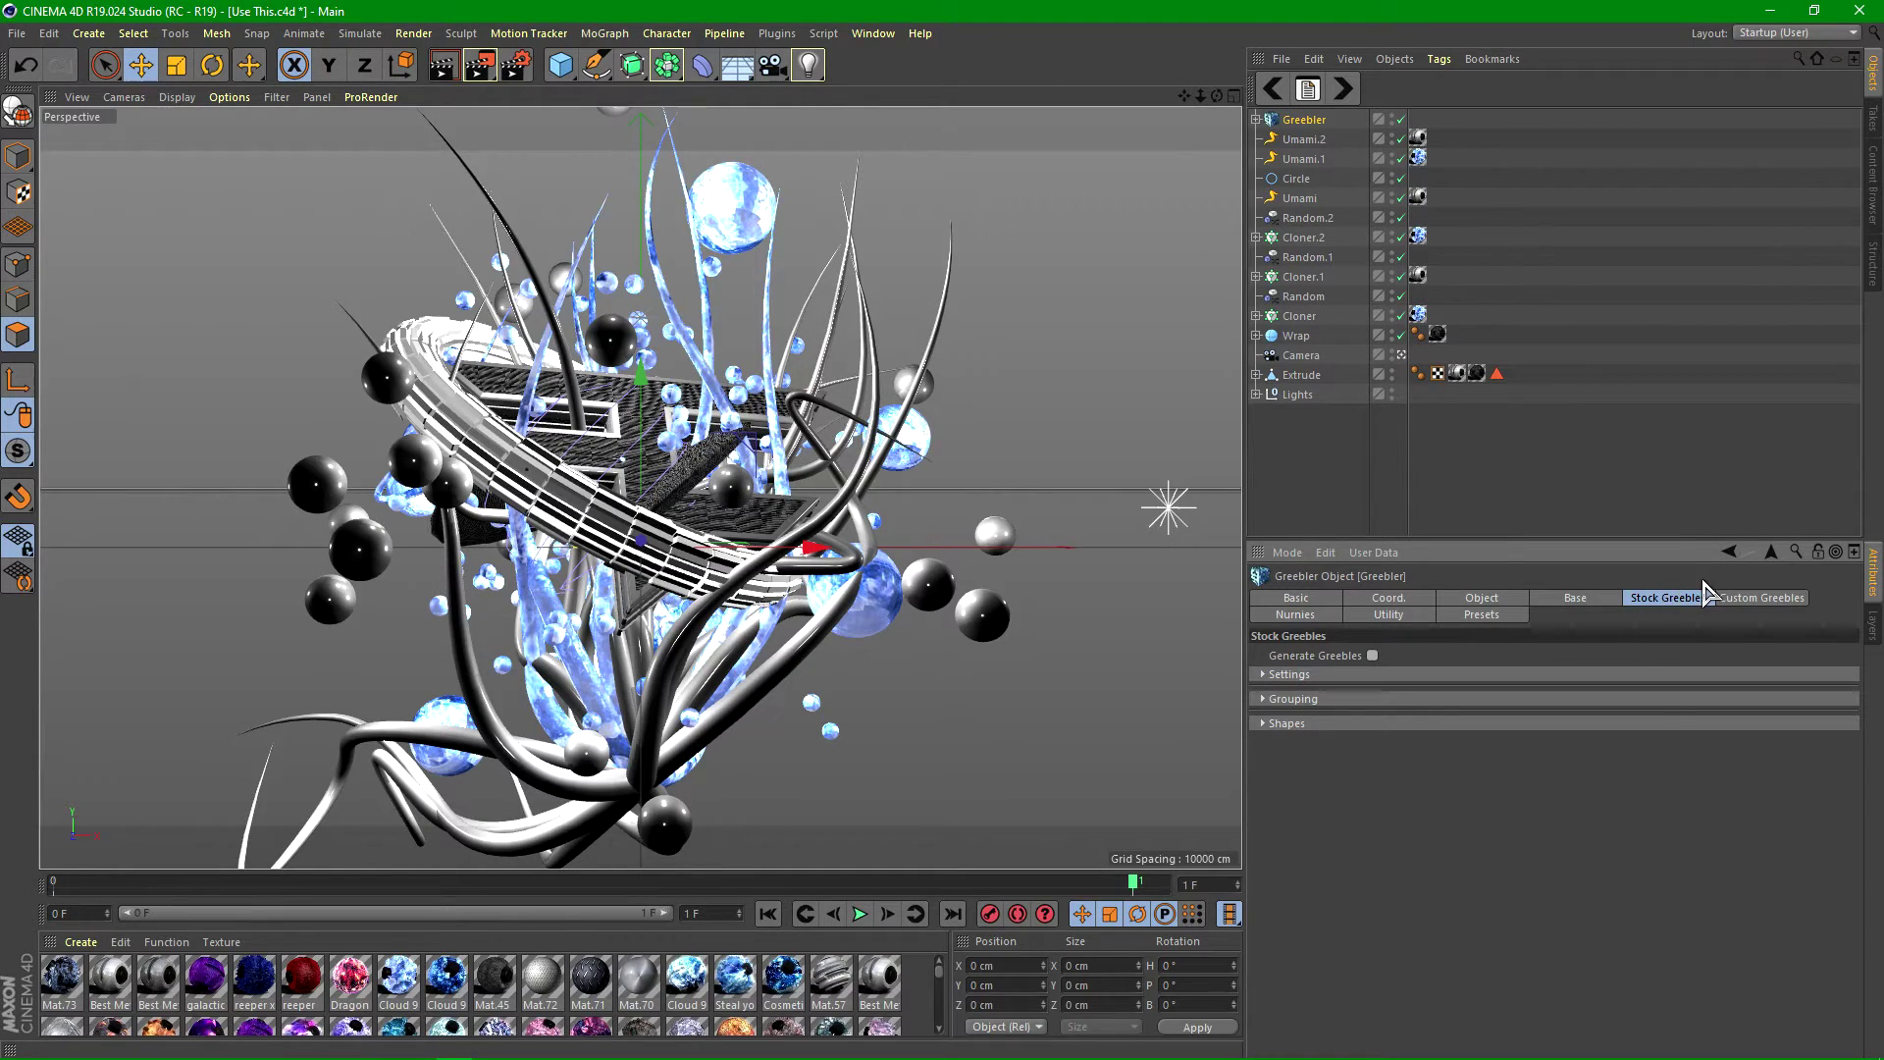
{"action": "left_click", "coordinate": [1373, 656]}
{"action": "left_click", "coordinate": [1373, 655]}
{"action": "left_click", "coordinate": [1570, 600]}
{"action": "left_click", "coordinate": [1485, 601]}
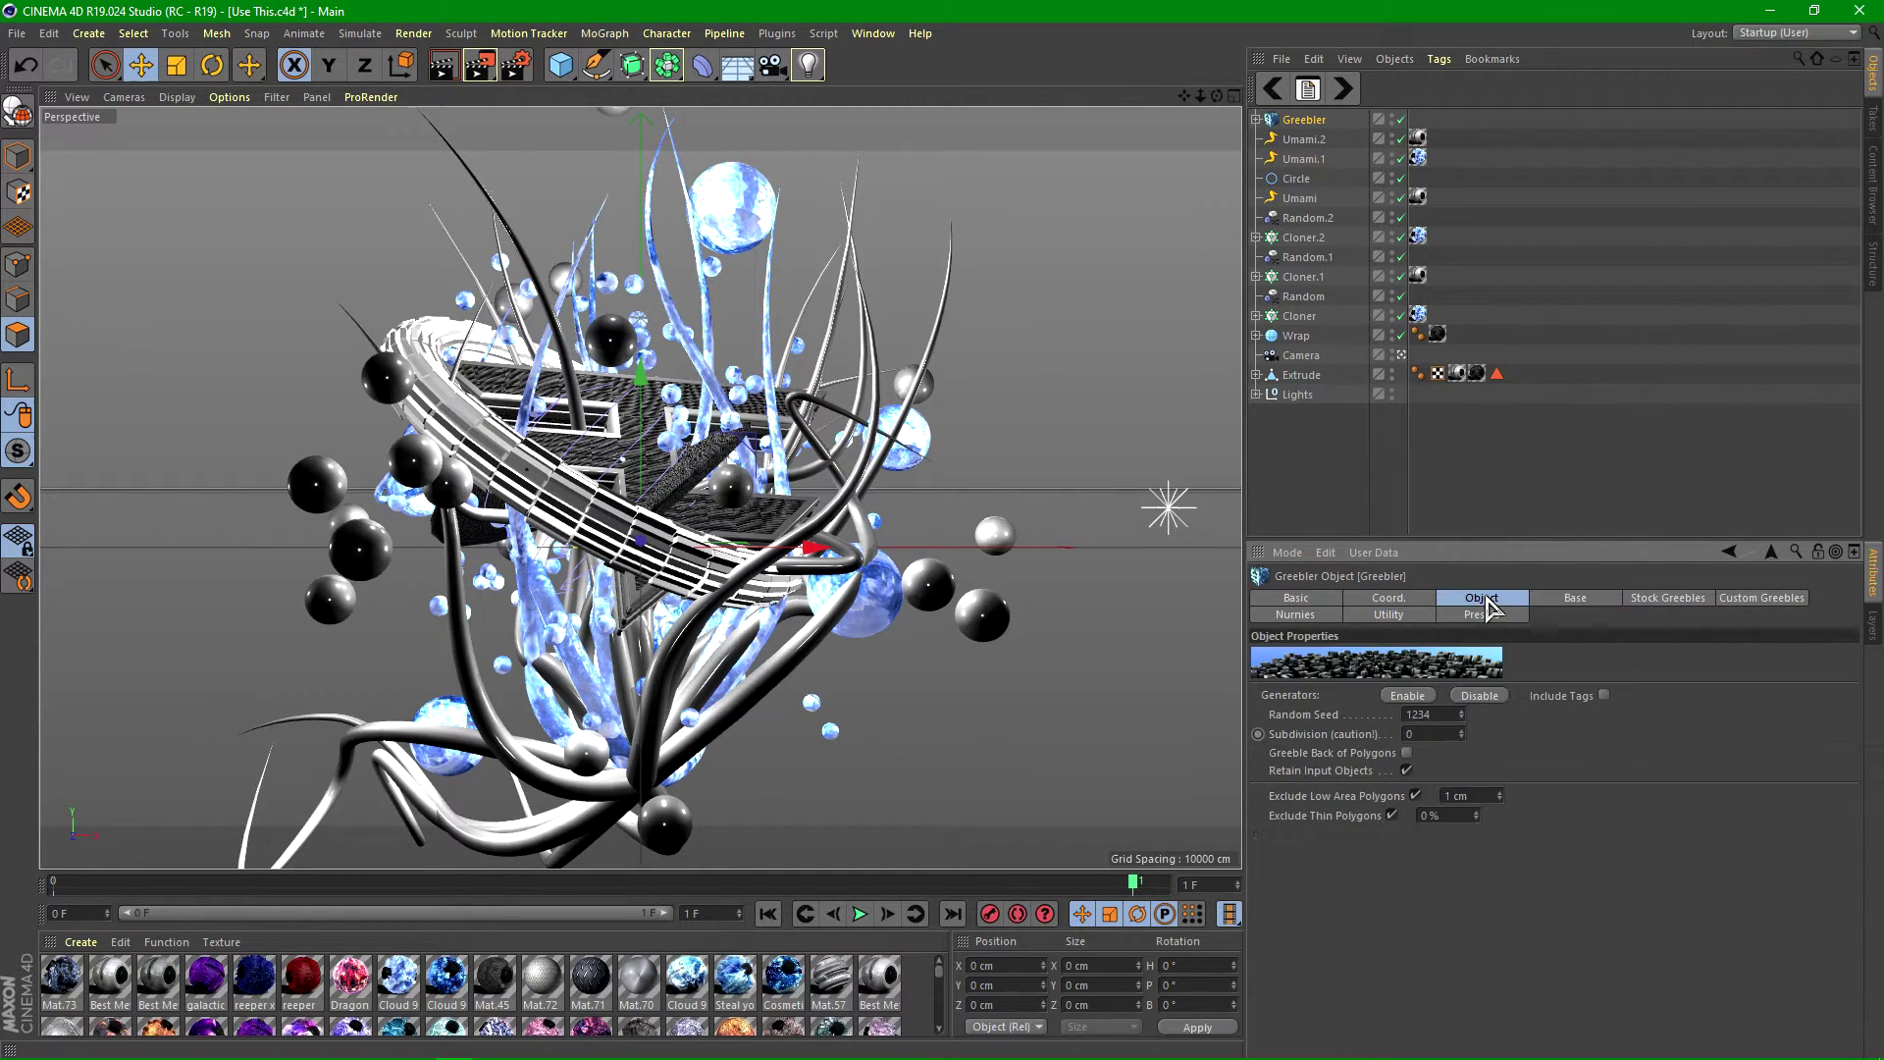
- Try a Greebler base height range of 0 cm to 30 cm and compare it with the reference project
{"action": "left_click", "coordinate": [1573, 600]}
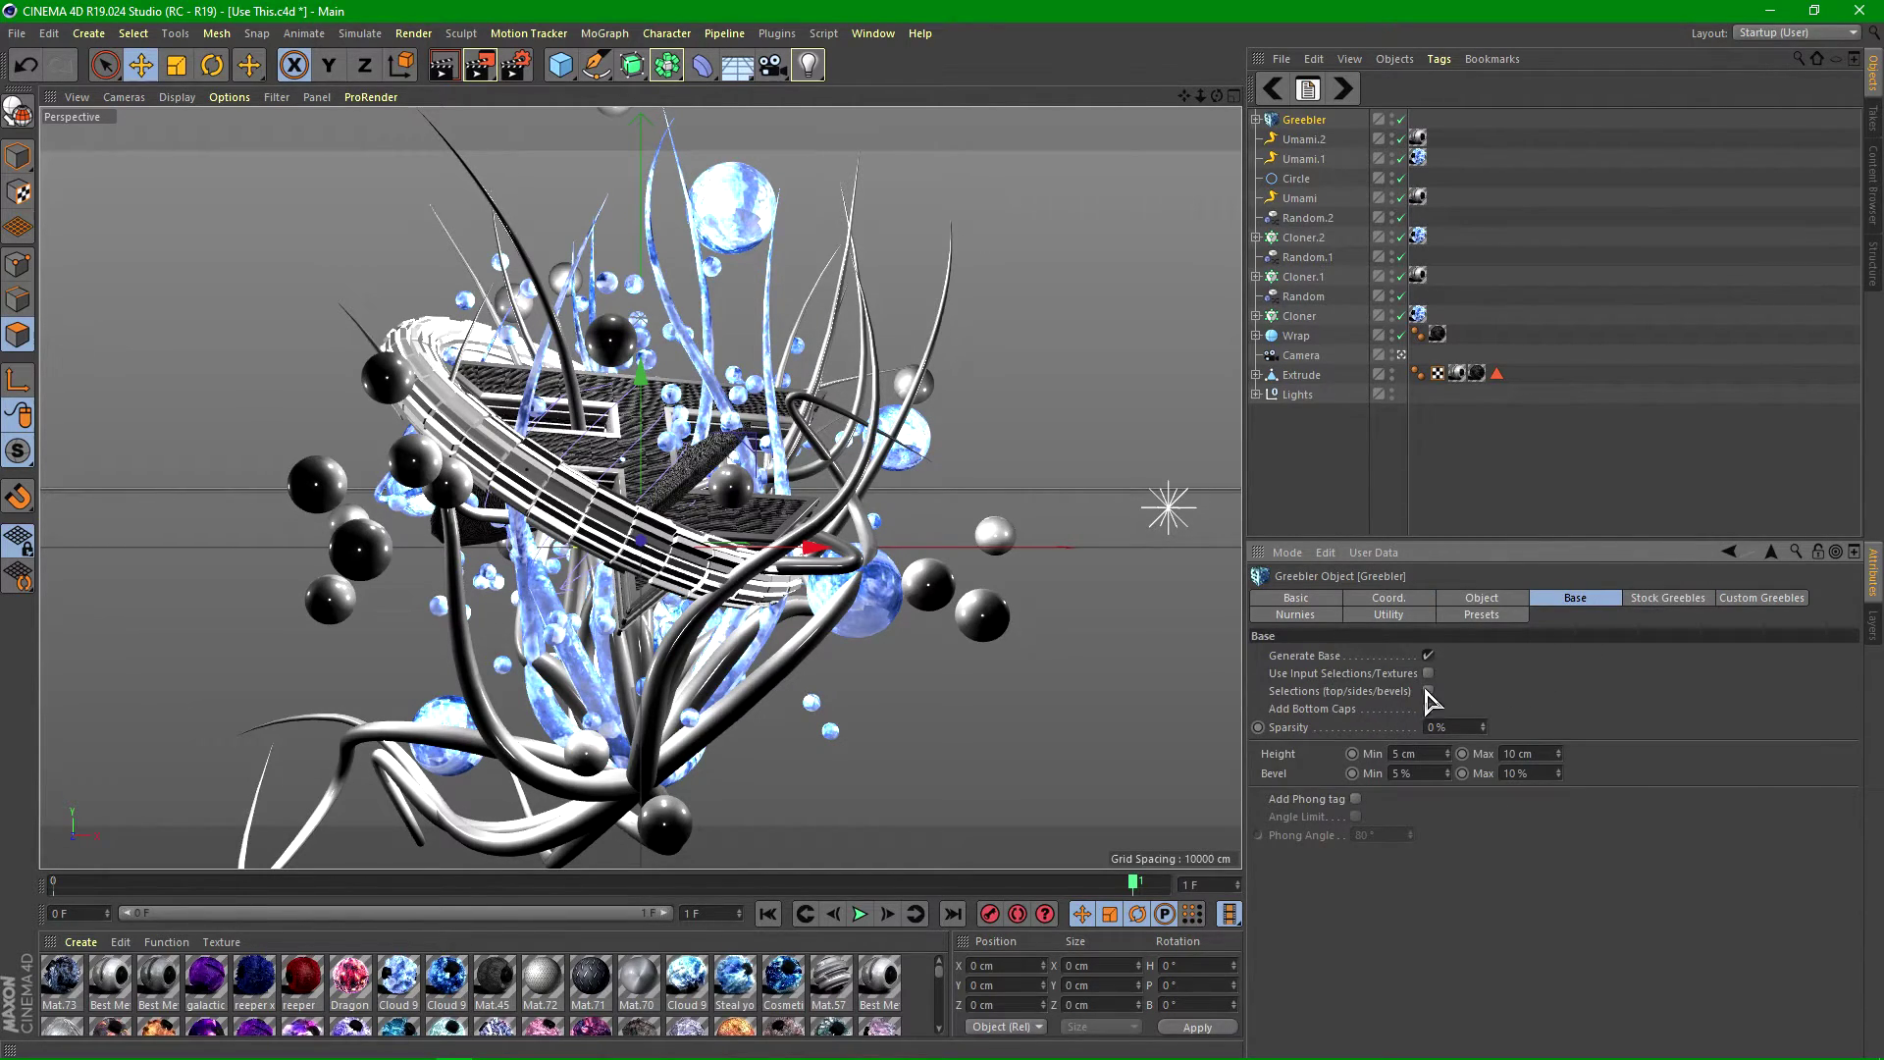
{"action": "mouse_move", "coordinate": [1447, 756]}
{"action": "left_mouse_down"}
{"action": "mouse_move", "coordinate": [1447, 699]}
{"action": "mouse_move", "coordinate": [1447, 768]}
{"action": "left_mouse_up"}
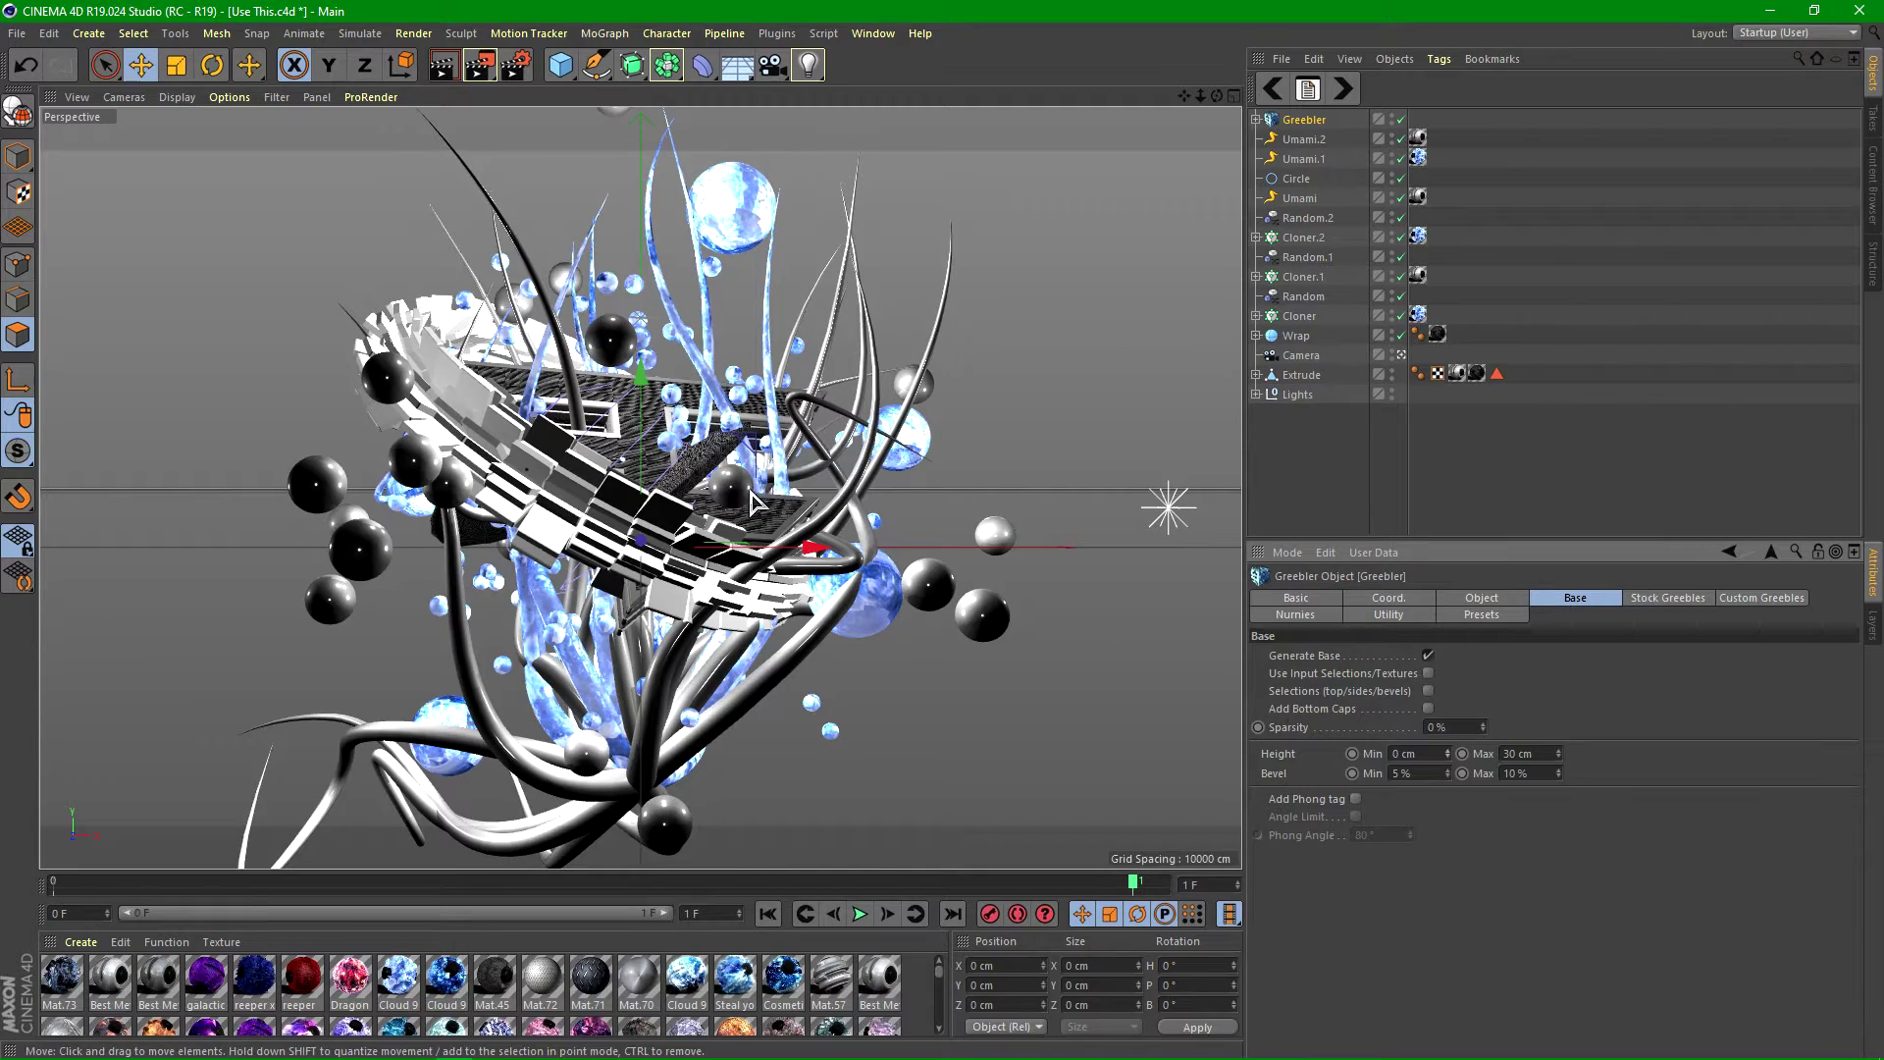
{"action": "left_click", "coordinate": [1343, 88]}
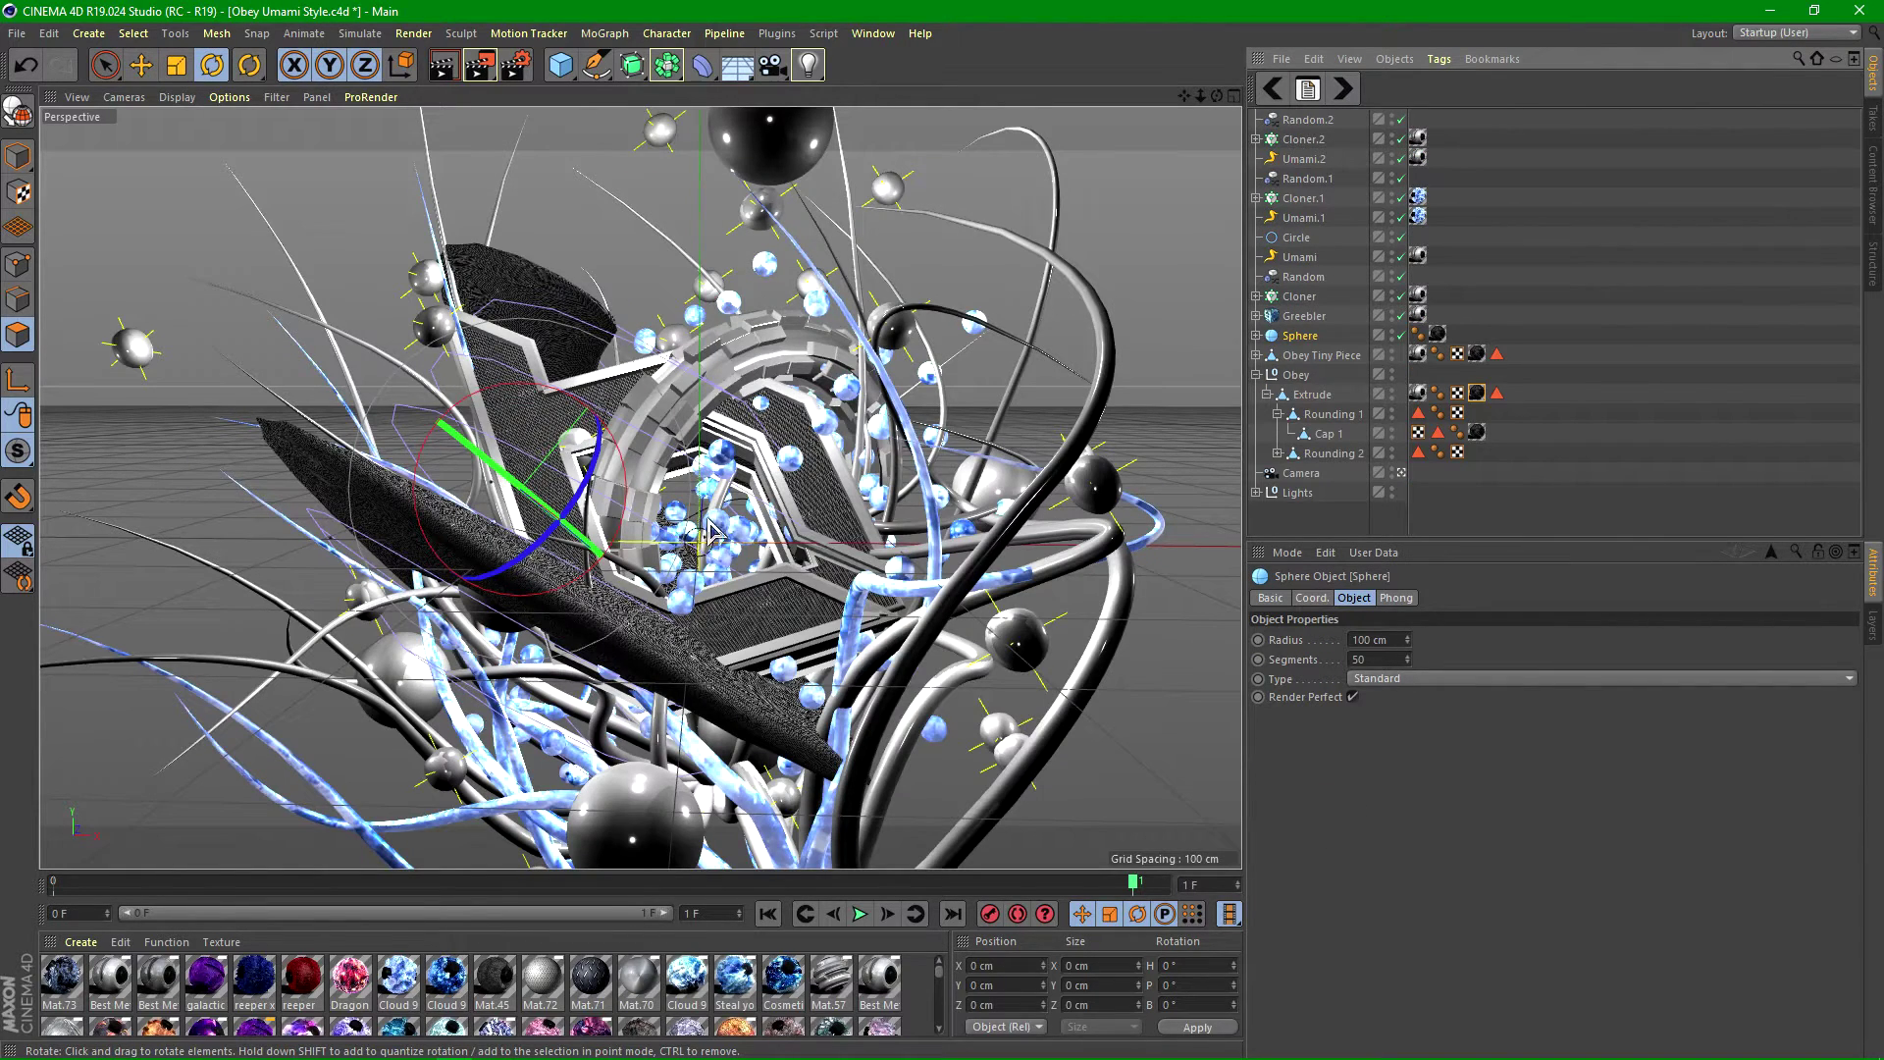
{"action": "left_click", "coordinate": [1274, 90]}
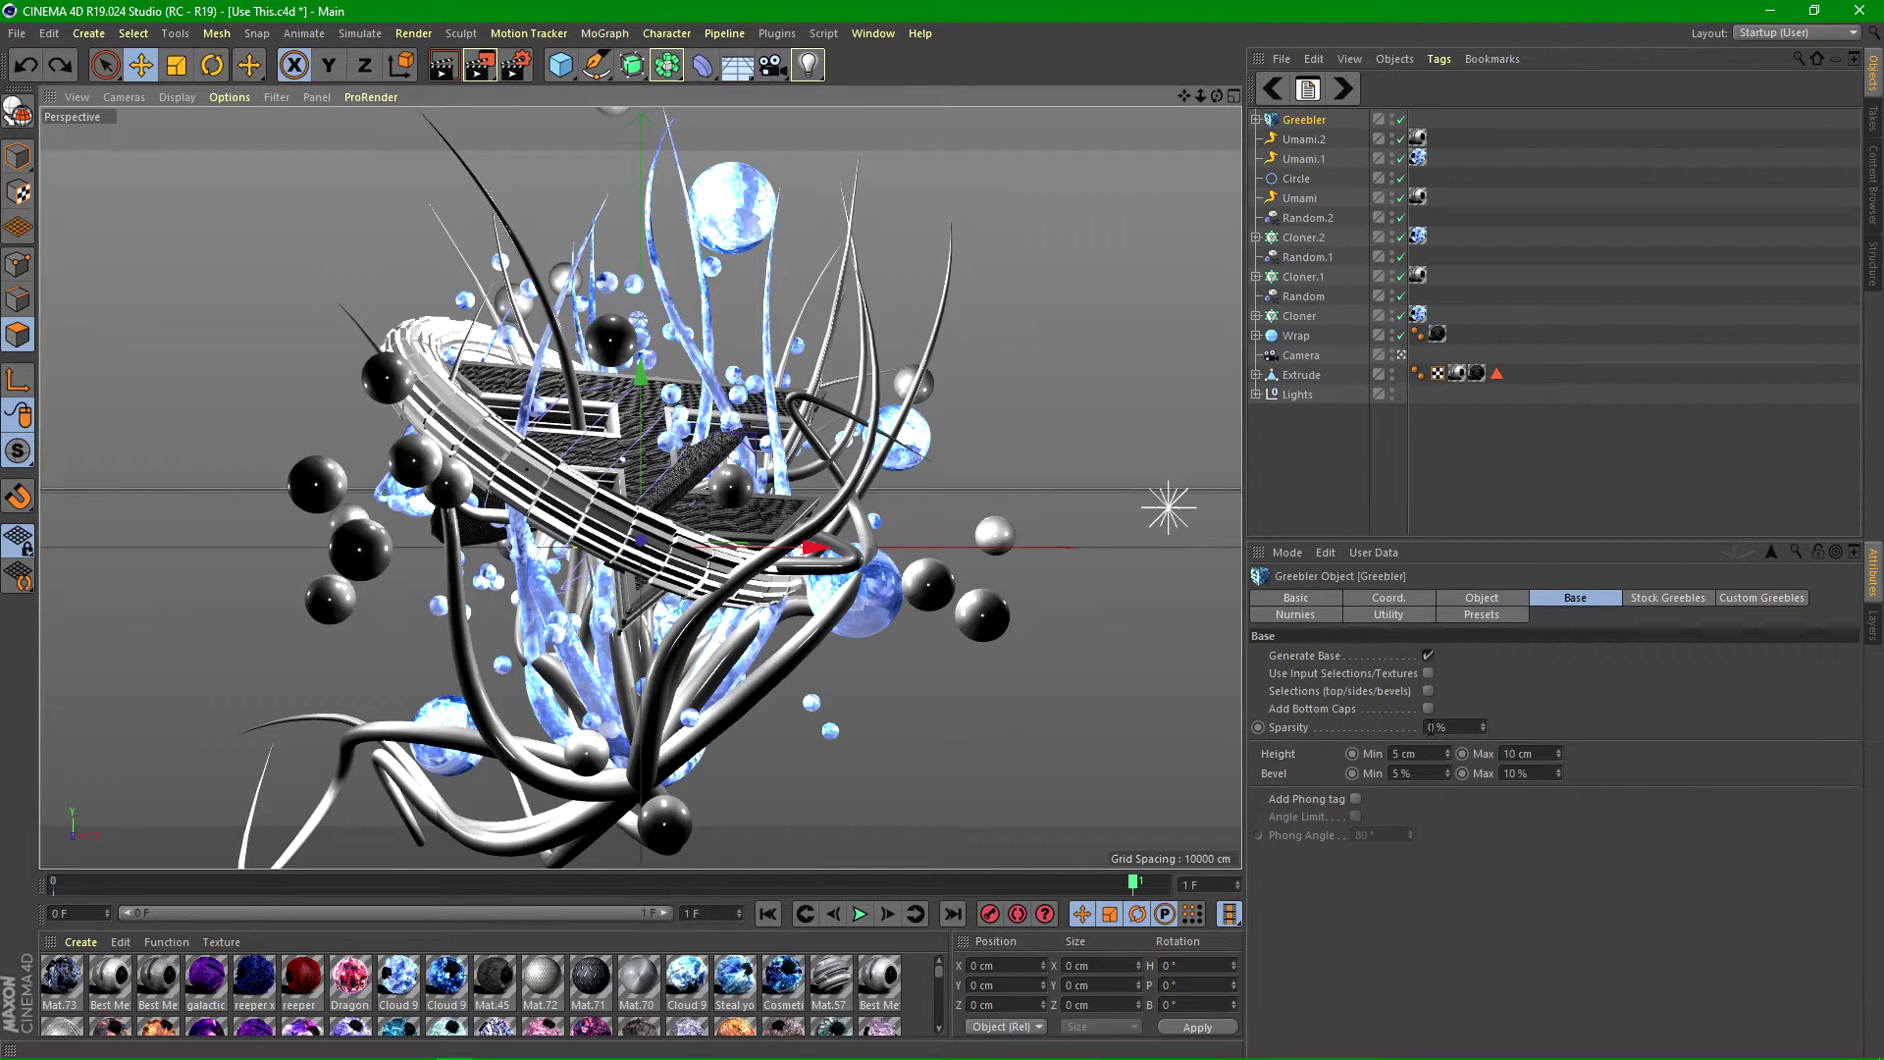
- Set the Greebler's base height to a minimum of 0 cm and a maximum of 6 cm
{"action": "left_click_drag", "start_coordinate": [1449, 753], "coordinate": [1449, 750]}
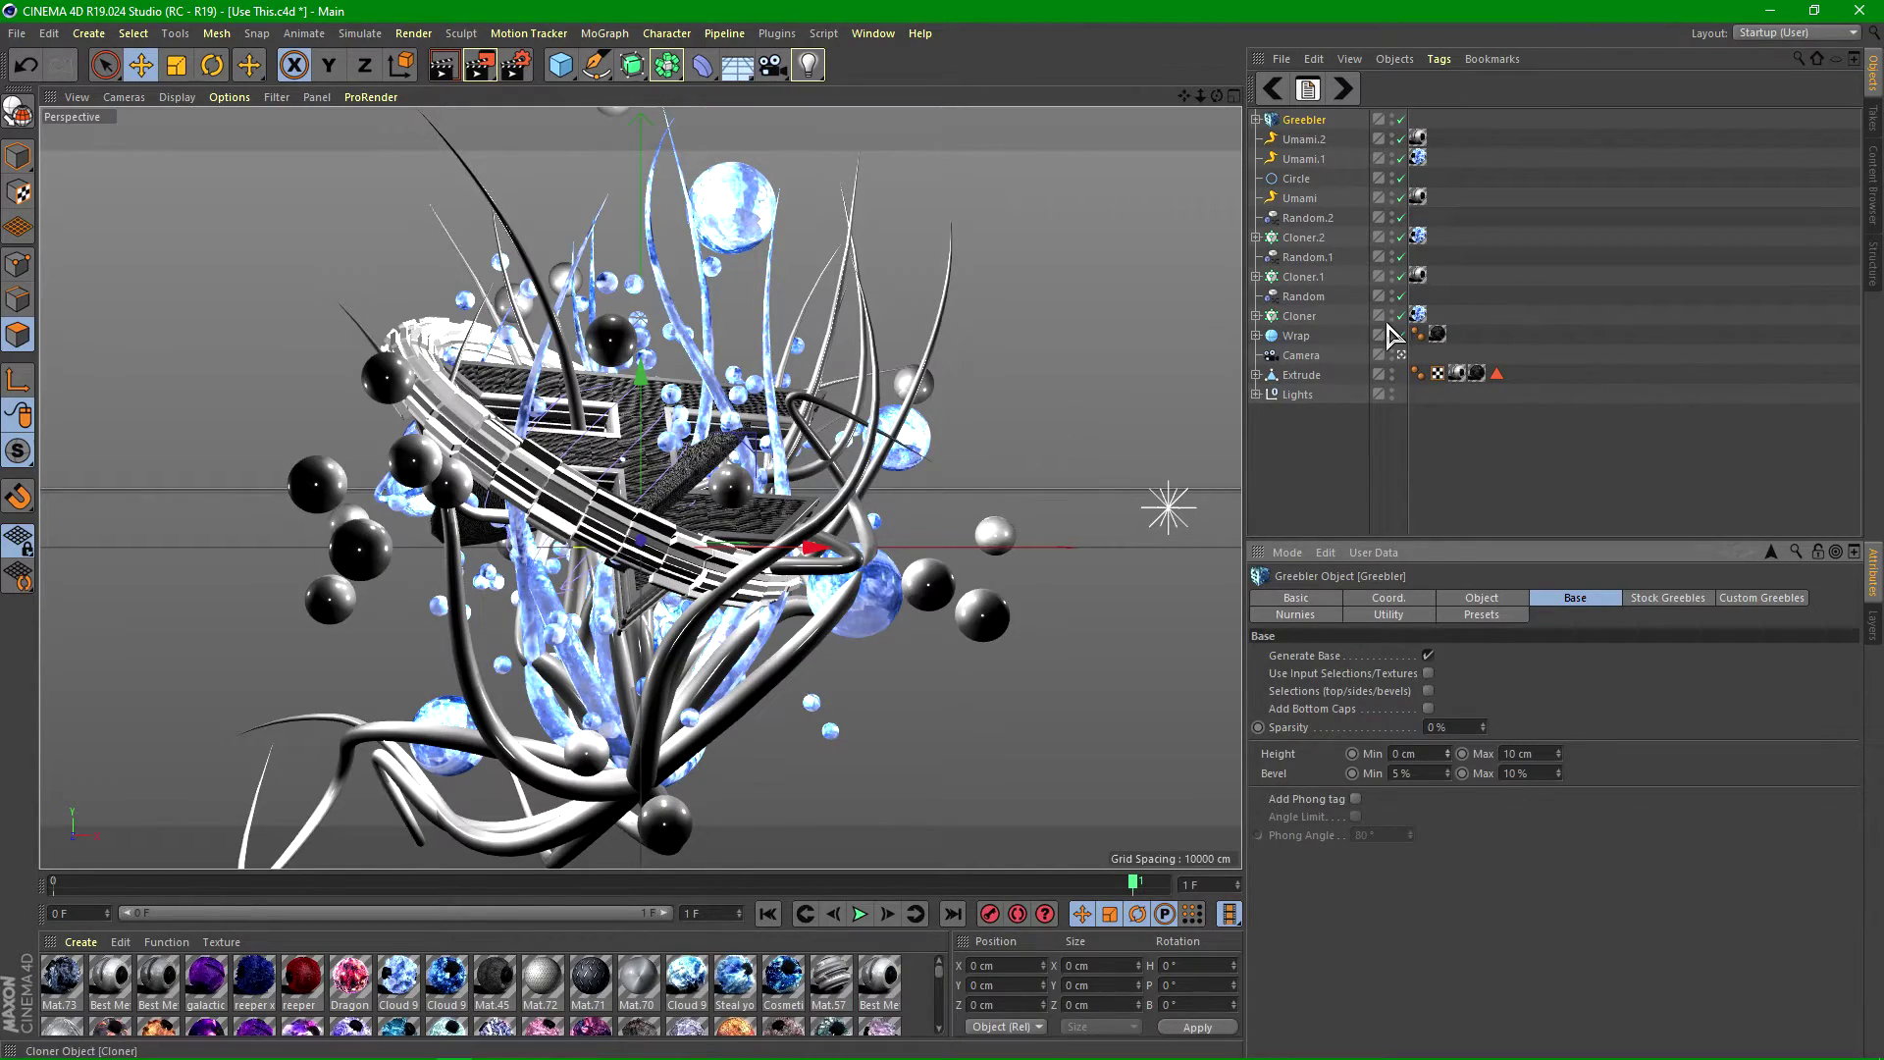
{"action": "left_click", "coordinate": [1403, 354]}
{"action": "left_click", "coordinate": [1402, 356]}
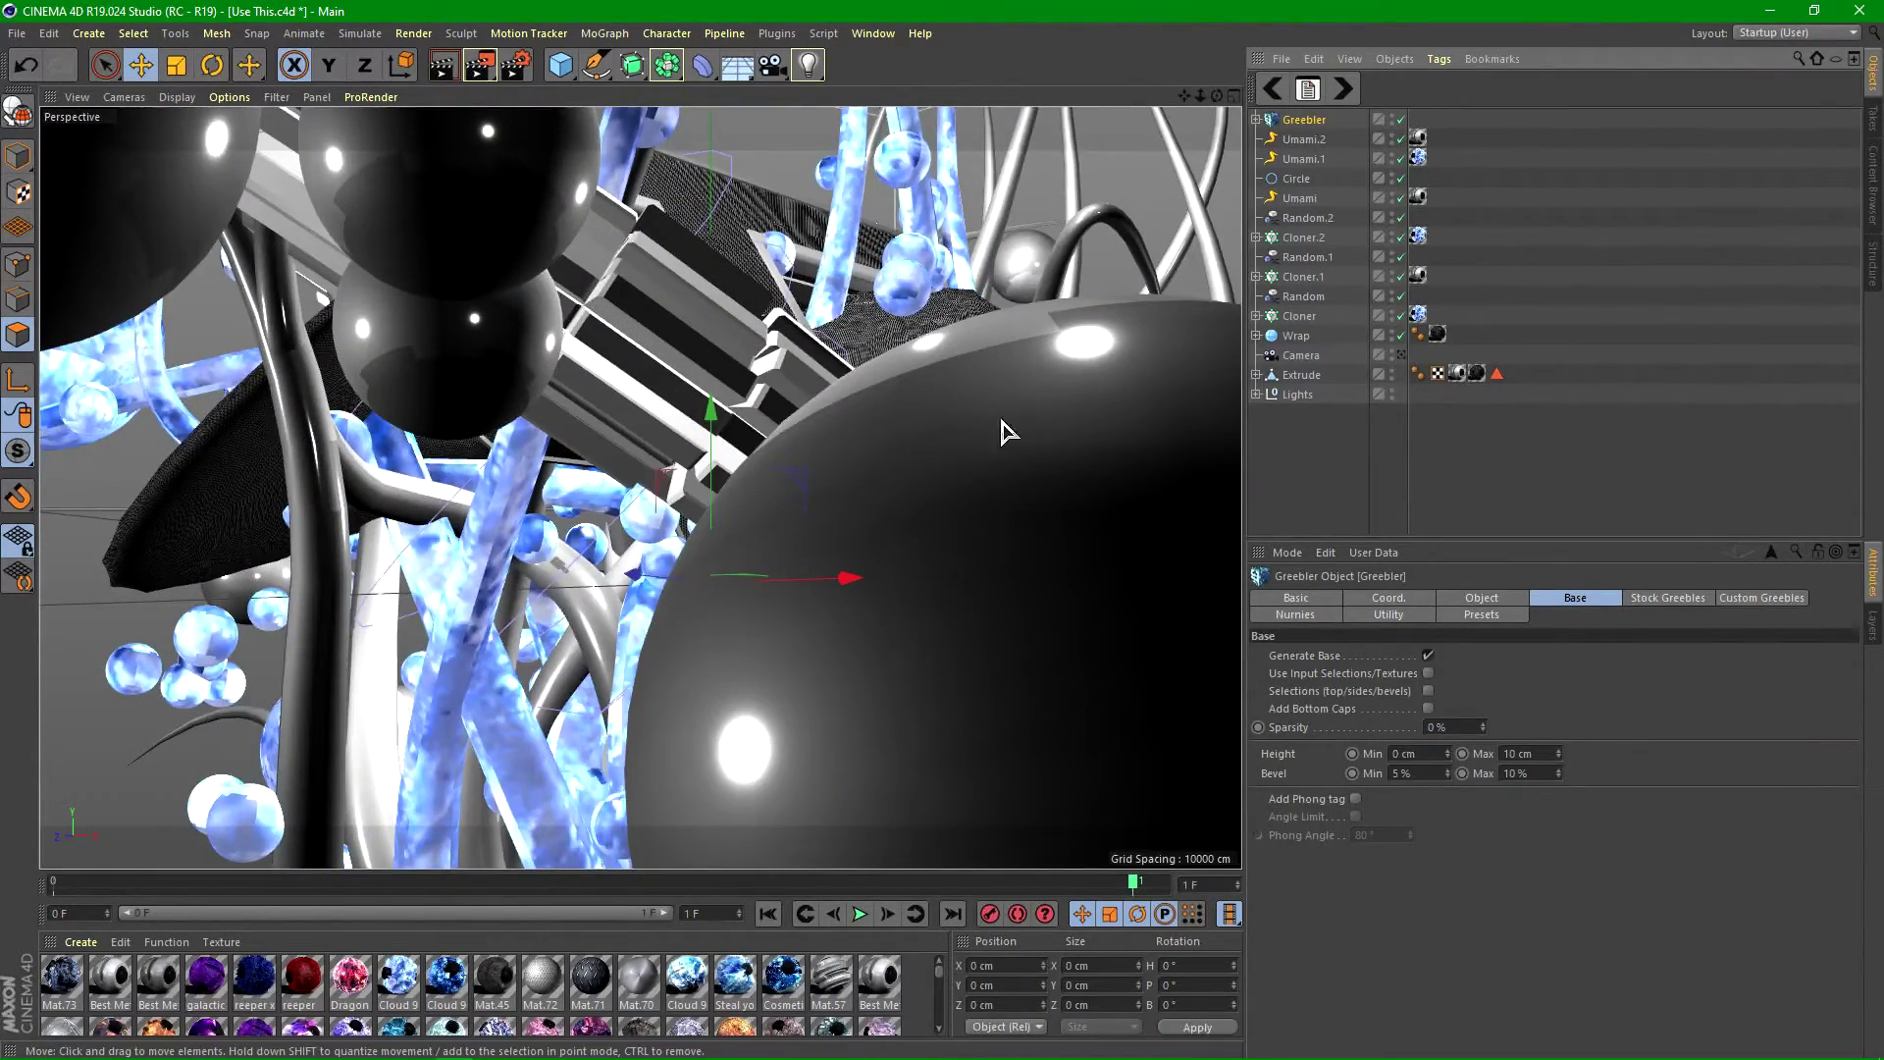
{"action": "left_click_drag", "start_coordinate": [938, 317], "coordinate": [693, 408], "text": "alt"}
{"action": "mouse_move", "coordinate": [1559, 754]}
{"action": "left_mouse_down"}
{"action": "mouse_move", "coordinate": [1559, 724]}
{"action": "mouse_move", "coordinate": [1559, 765]}
{"action": "left_mouse_up"}
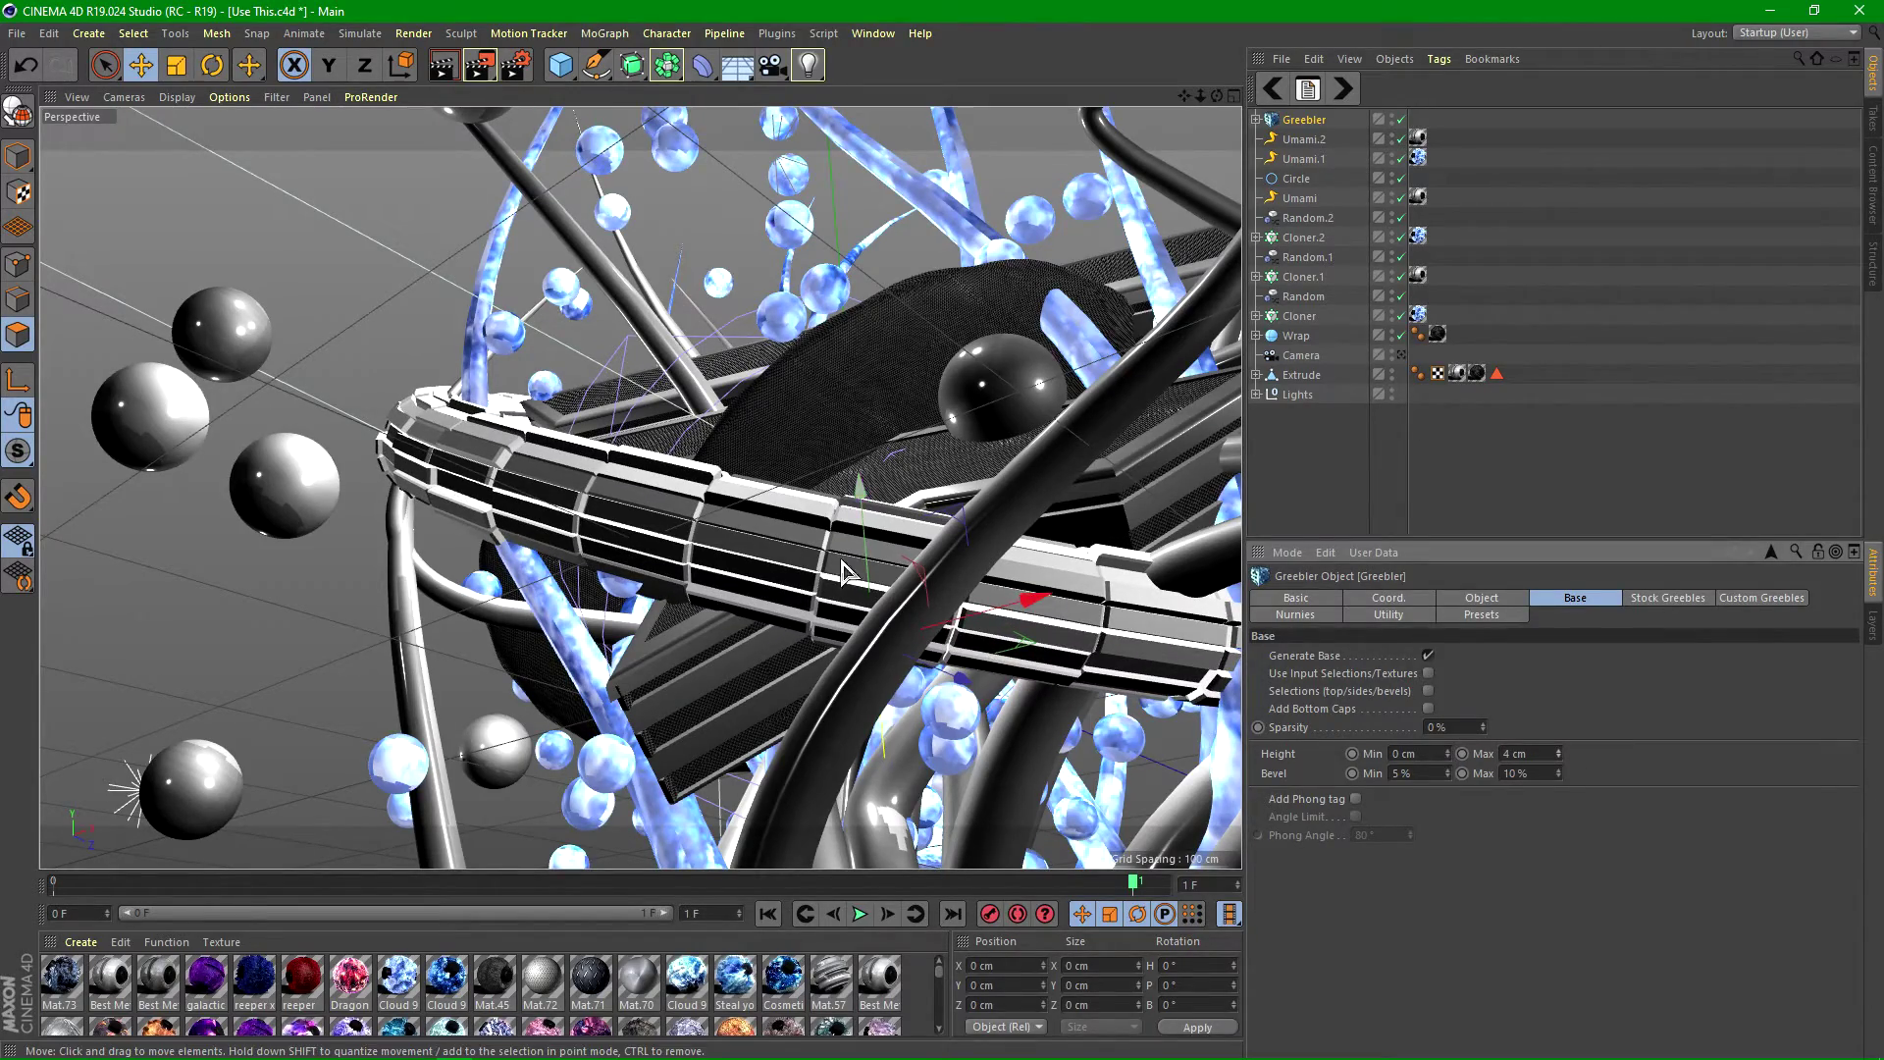
{"action": "left_click_drag", "start_coordinate": [1050, 690], "coordinate": [1090, 746], "text": "alt"}
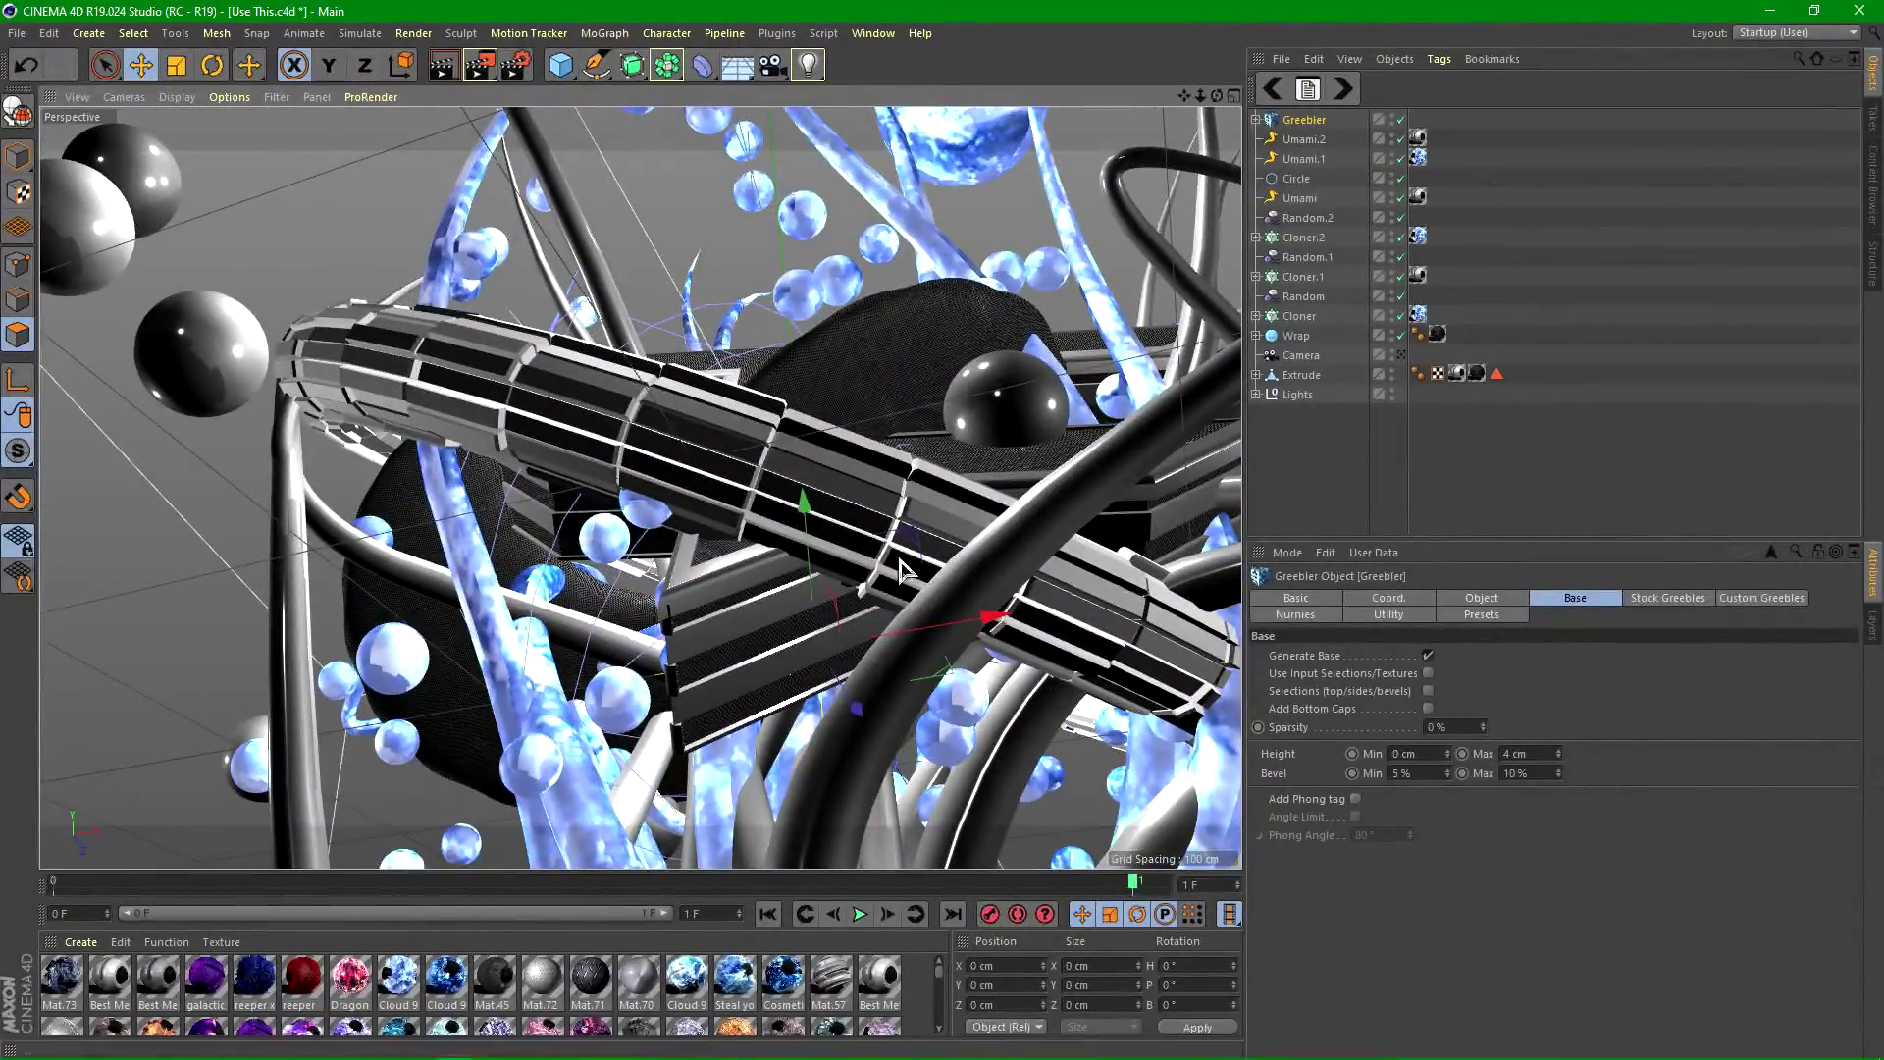
{"action": "left_click", "coordinate": [1558, 751]}
{"action": "left_click", "coordinate": [1557, 751]}
{"action": "left_click_drag", "start_coordinate": [1060, 726], "coordinate": [1016, 585], "text": "alt"}
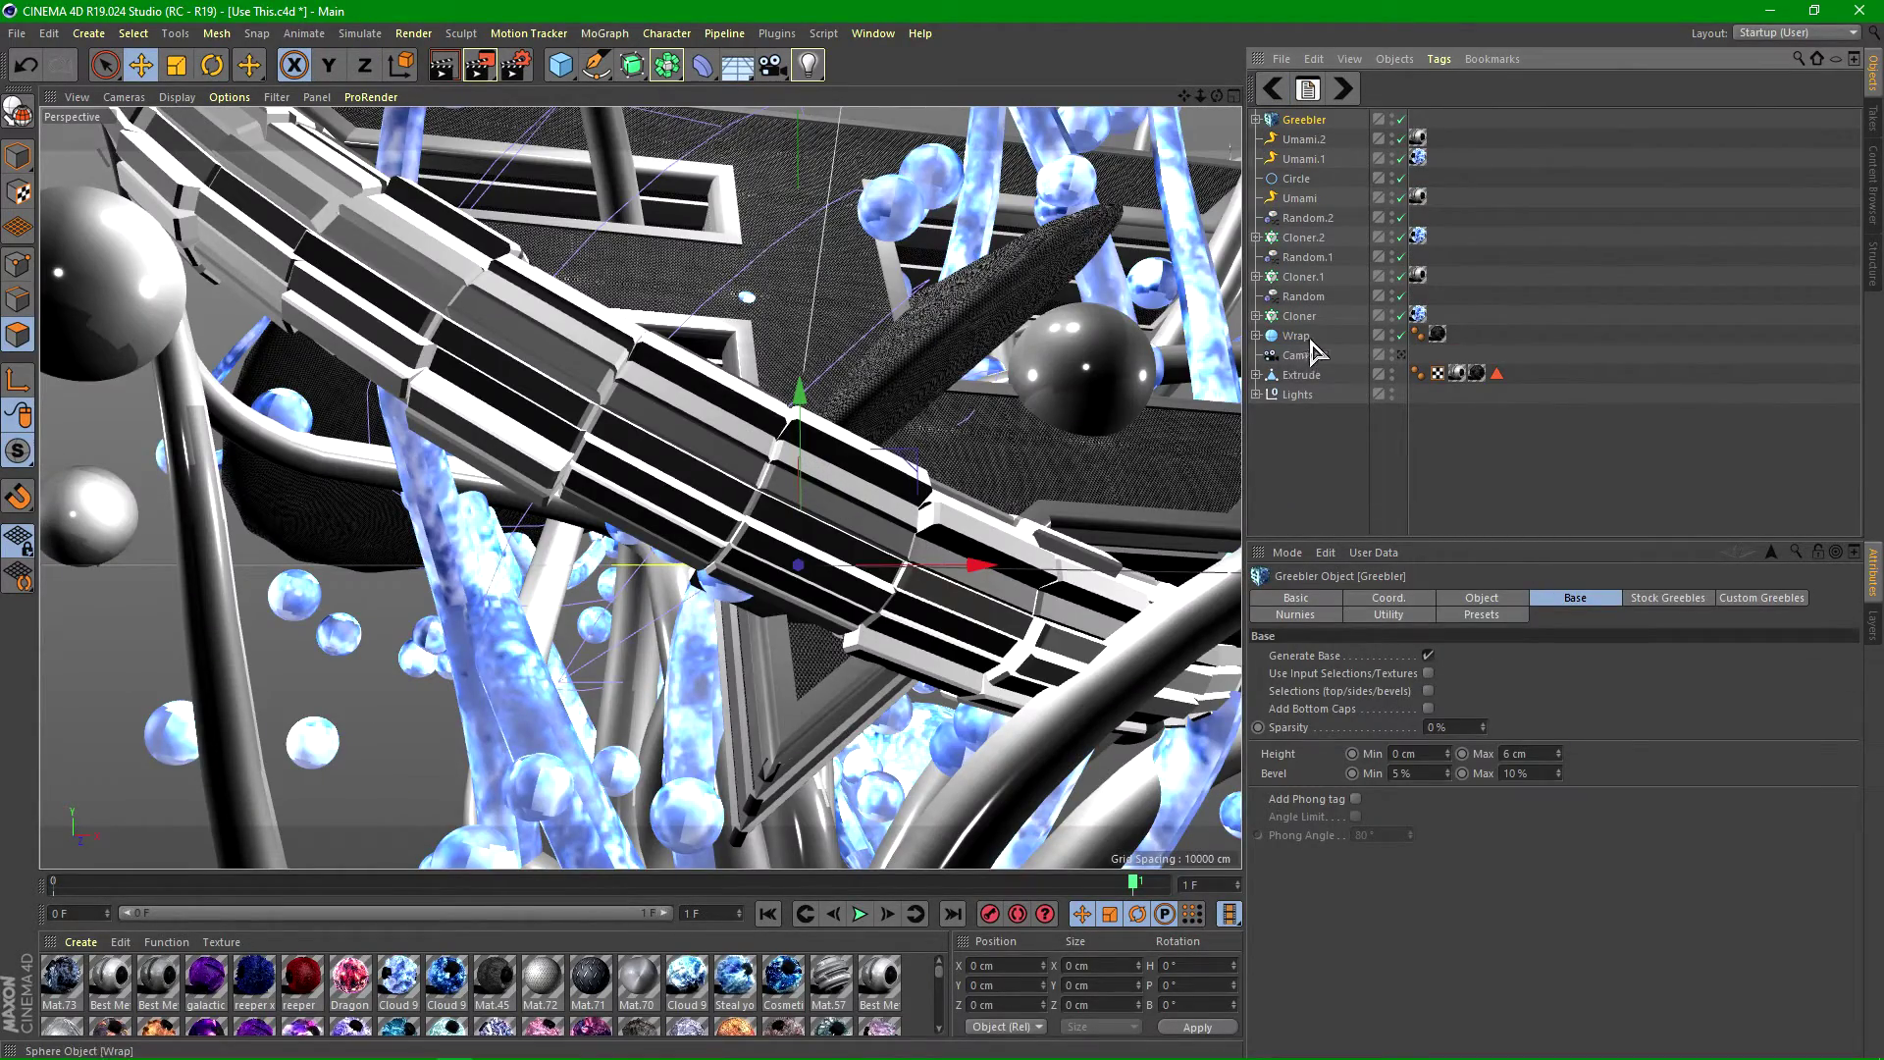
{"action": "left_click", "coordinate": [1401, 356]}
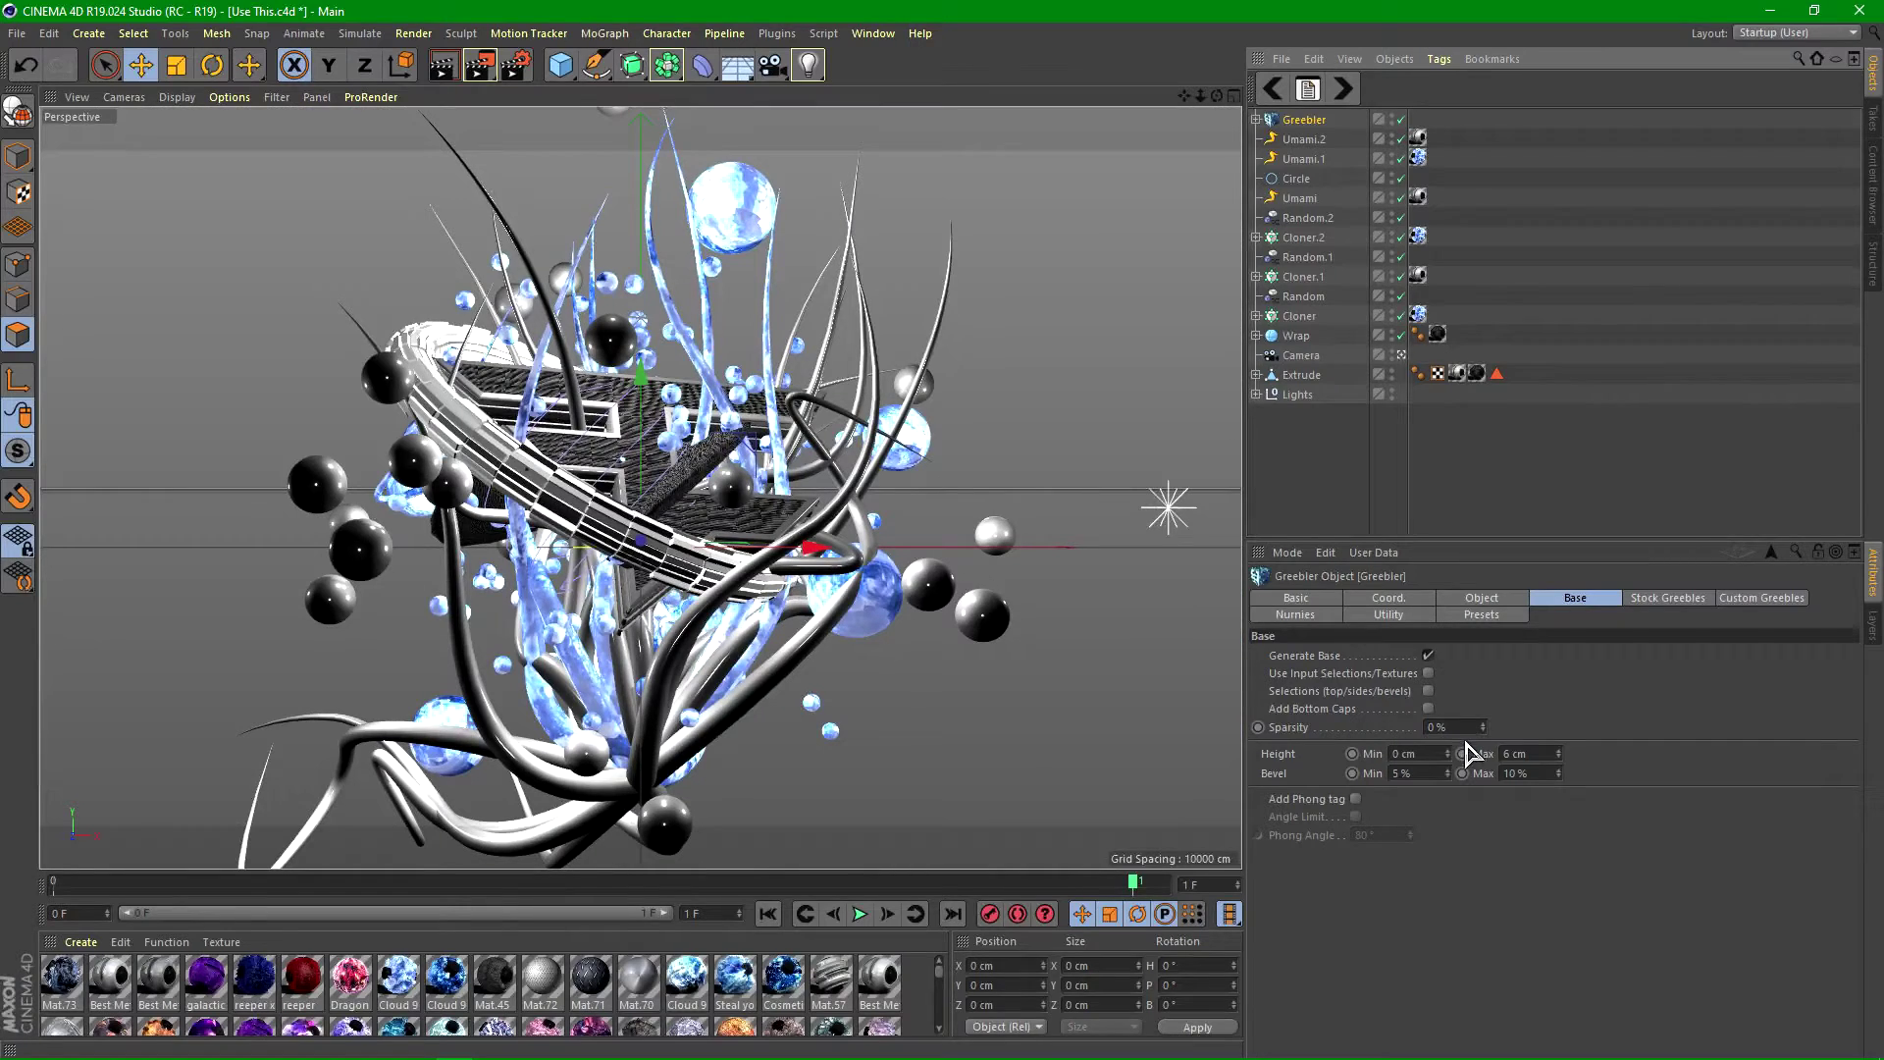
- Set the Greebler's base sparsity to 40% so its blocks are spread more loosely over the torus ring
{"action": "left_click_drag", "start_coordinate": [1482, 728], "coordinate": [1496, 629]}
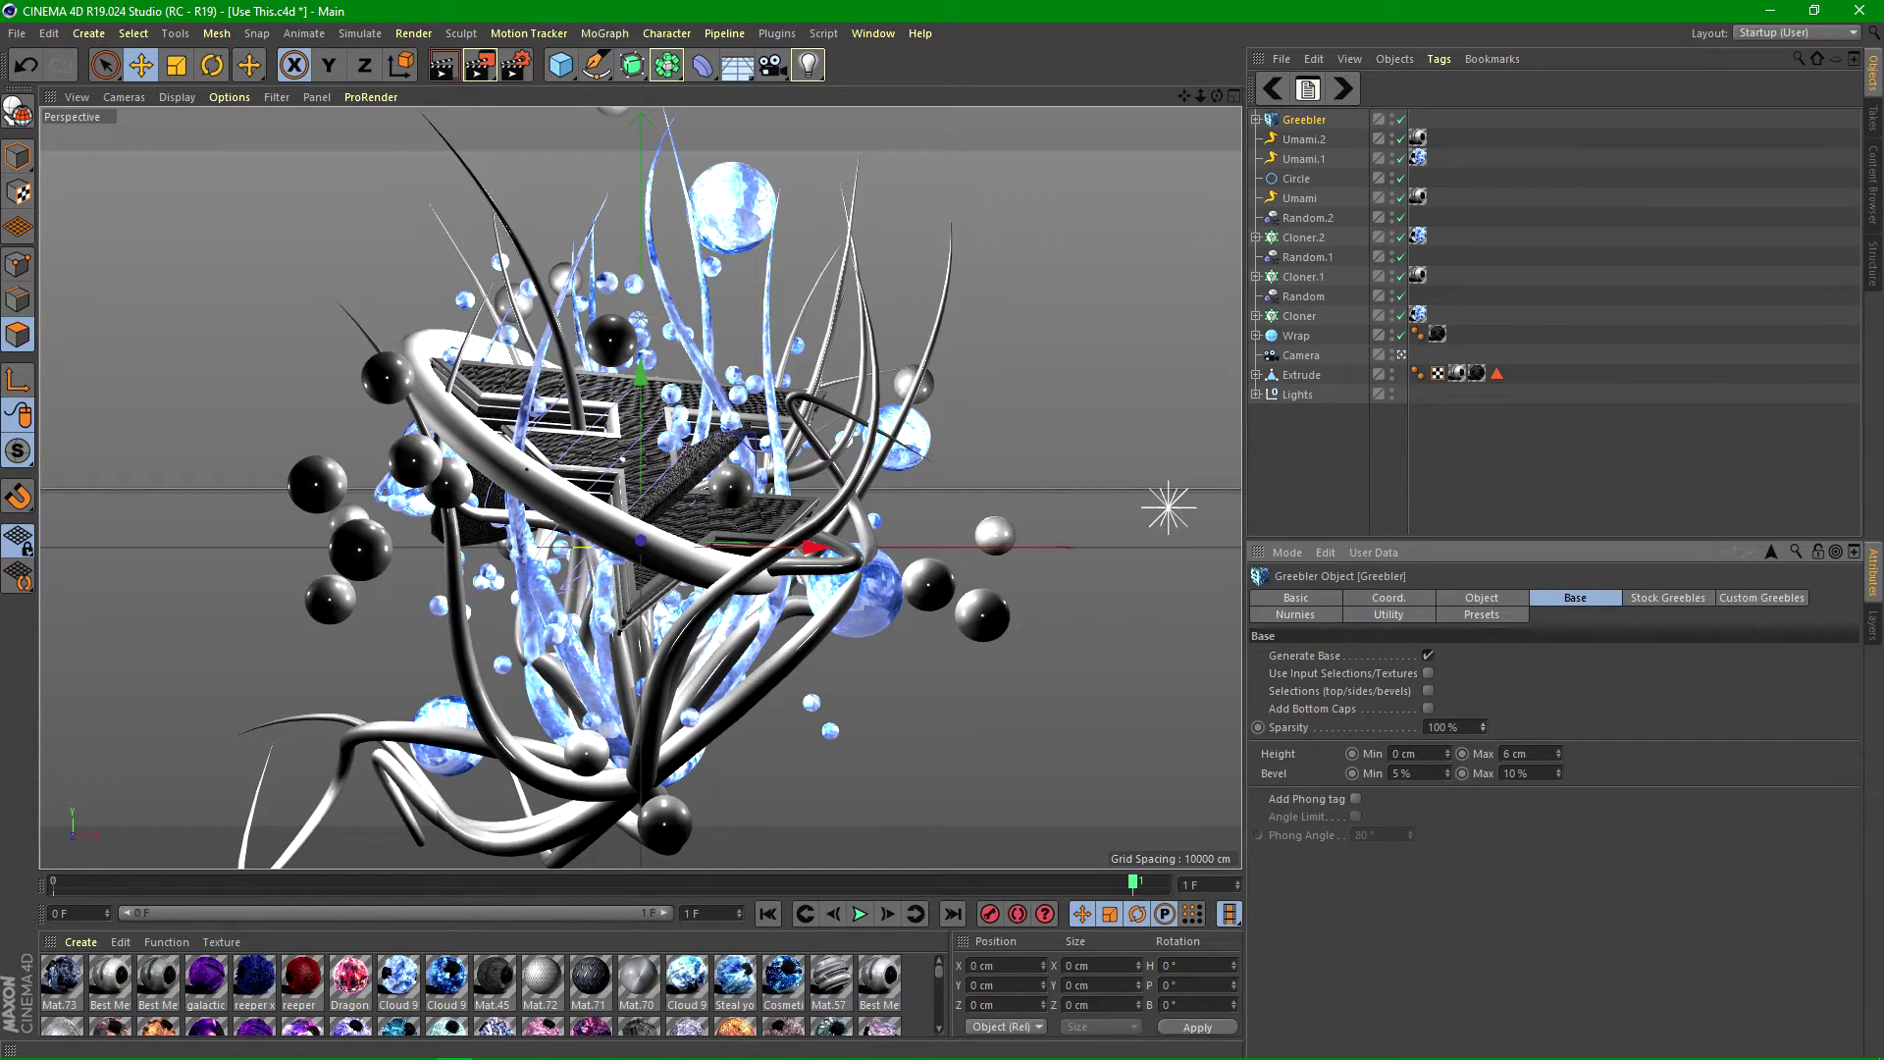
{"action": "left_click_drag", "start_coordinate": [1482, 728], "coordinate": [1481, 786]}
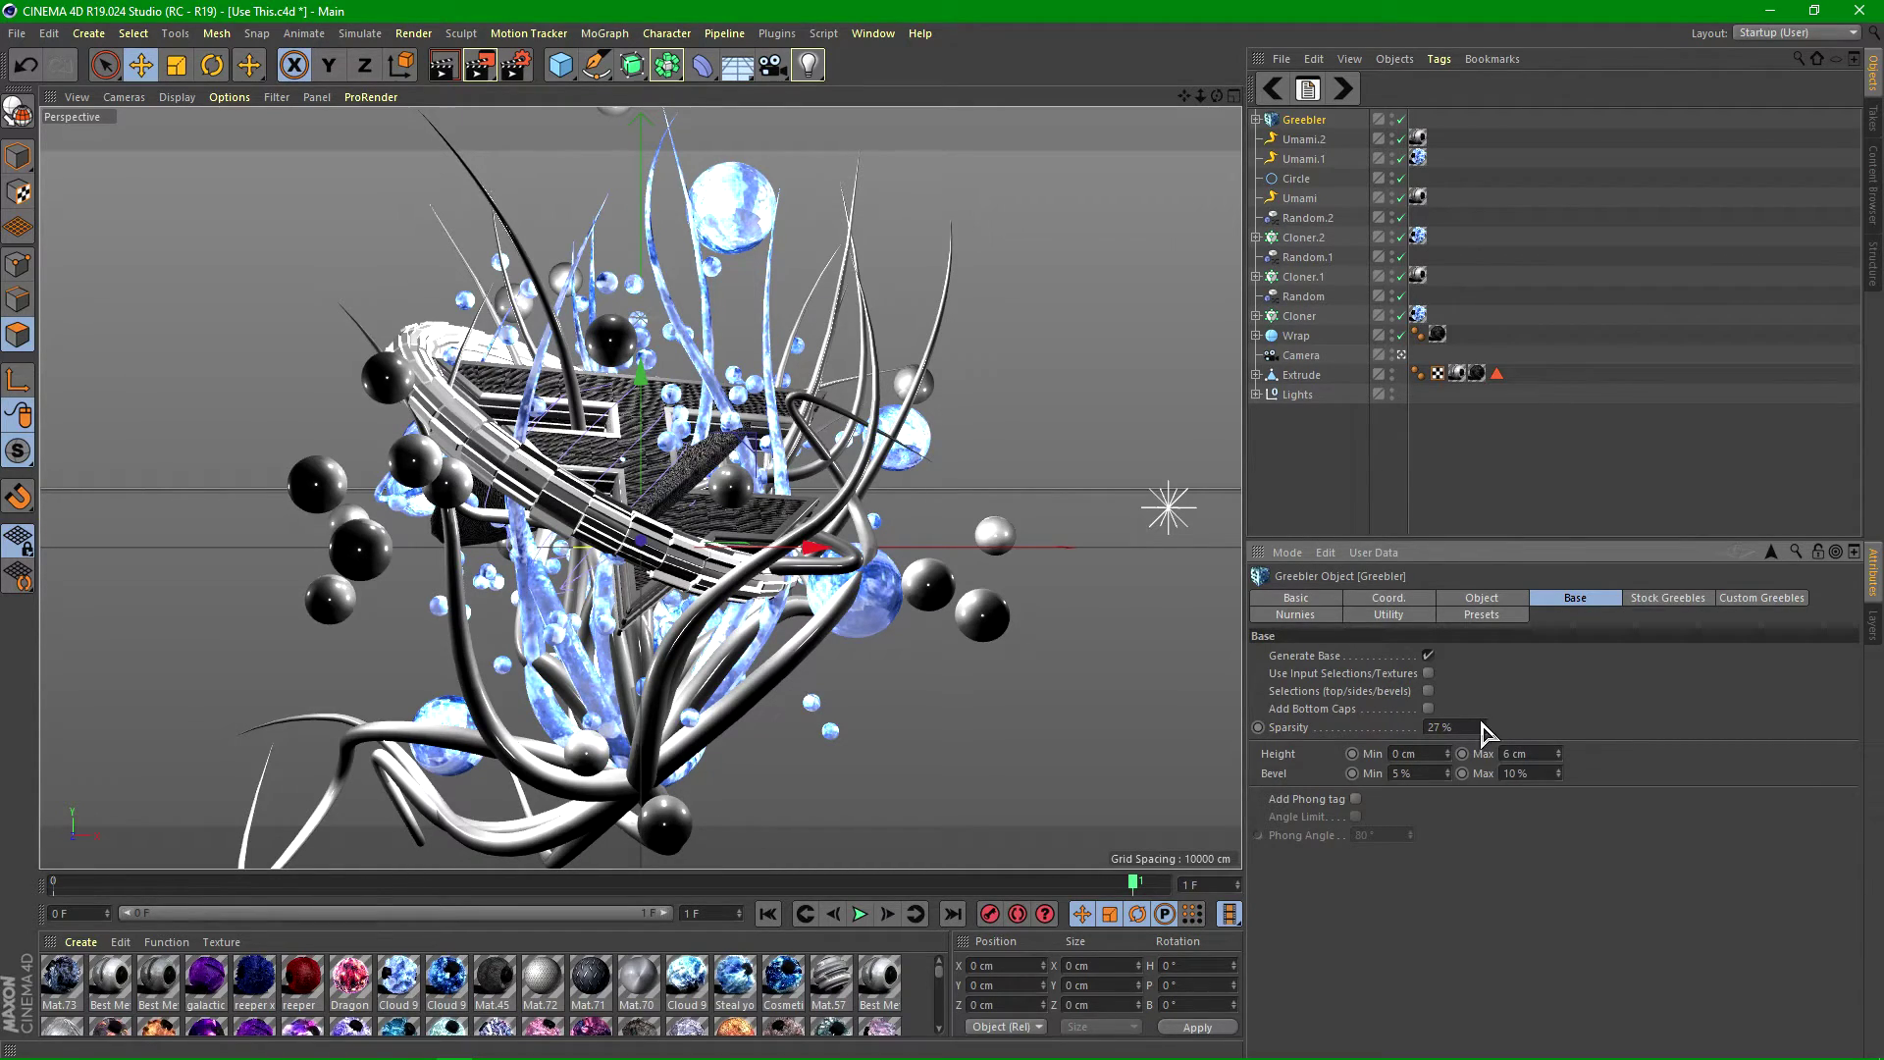
{"action": "scroll", "coordinate": [530, 670], "scroll_direction": "down", "scroll_amount": 5}
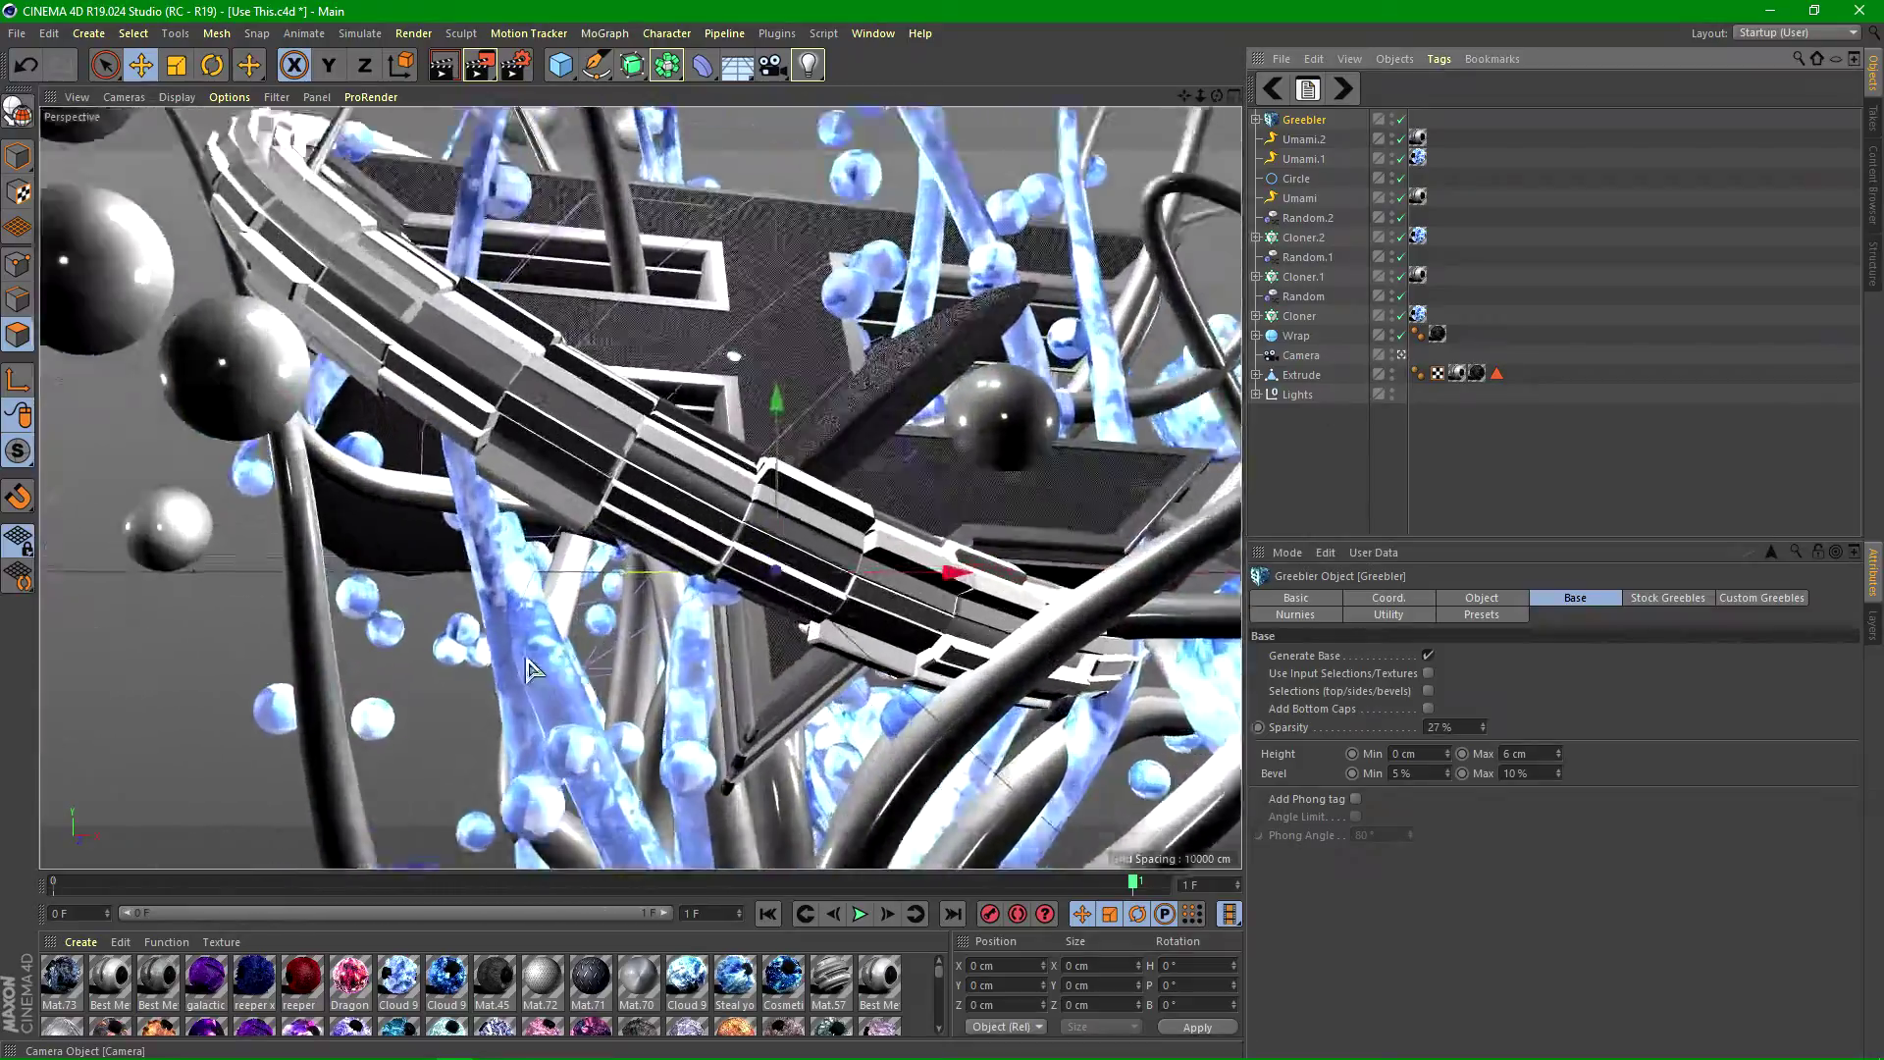
{"action": "scroll", "coordinate": [461, 647], "scroll_direction": "down", "scroll_amount": 2}
{"action": "scroll", "coordinate": [510, 589], "scroll_direction": "down", "scroll_amount": 5}
{"action": "left_click_drag", "start_coordinate": [520, 577], "coordinate": [192, 483], "text": "alt"}
{"action": "mouse_move", "coordinate": [1483, 727]}
{"action": "left_mouse_down"}
{"action": "mouse_move", "coordinate": [1483, 670]}
{"action": "mouse_move", "coordinate": [1483, 693]}
{"action": "left_mouse_up"}
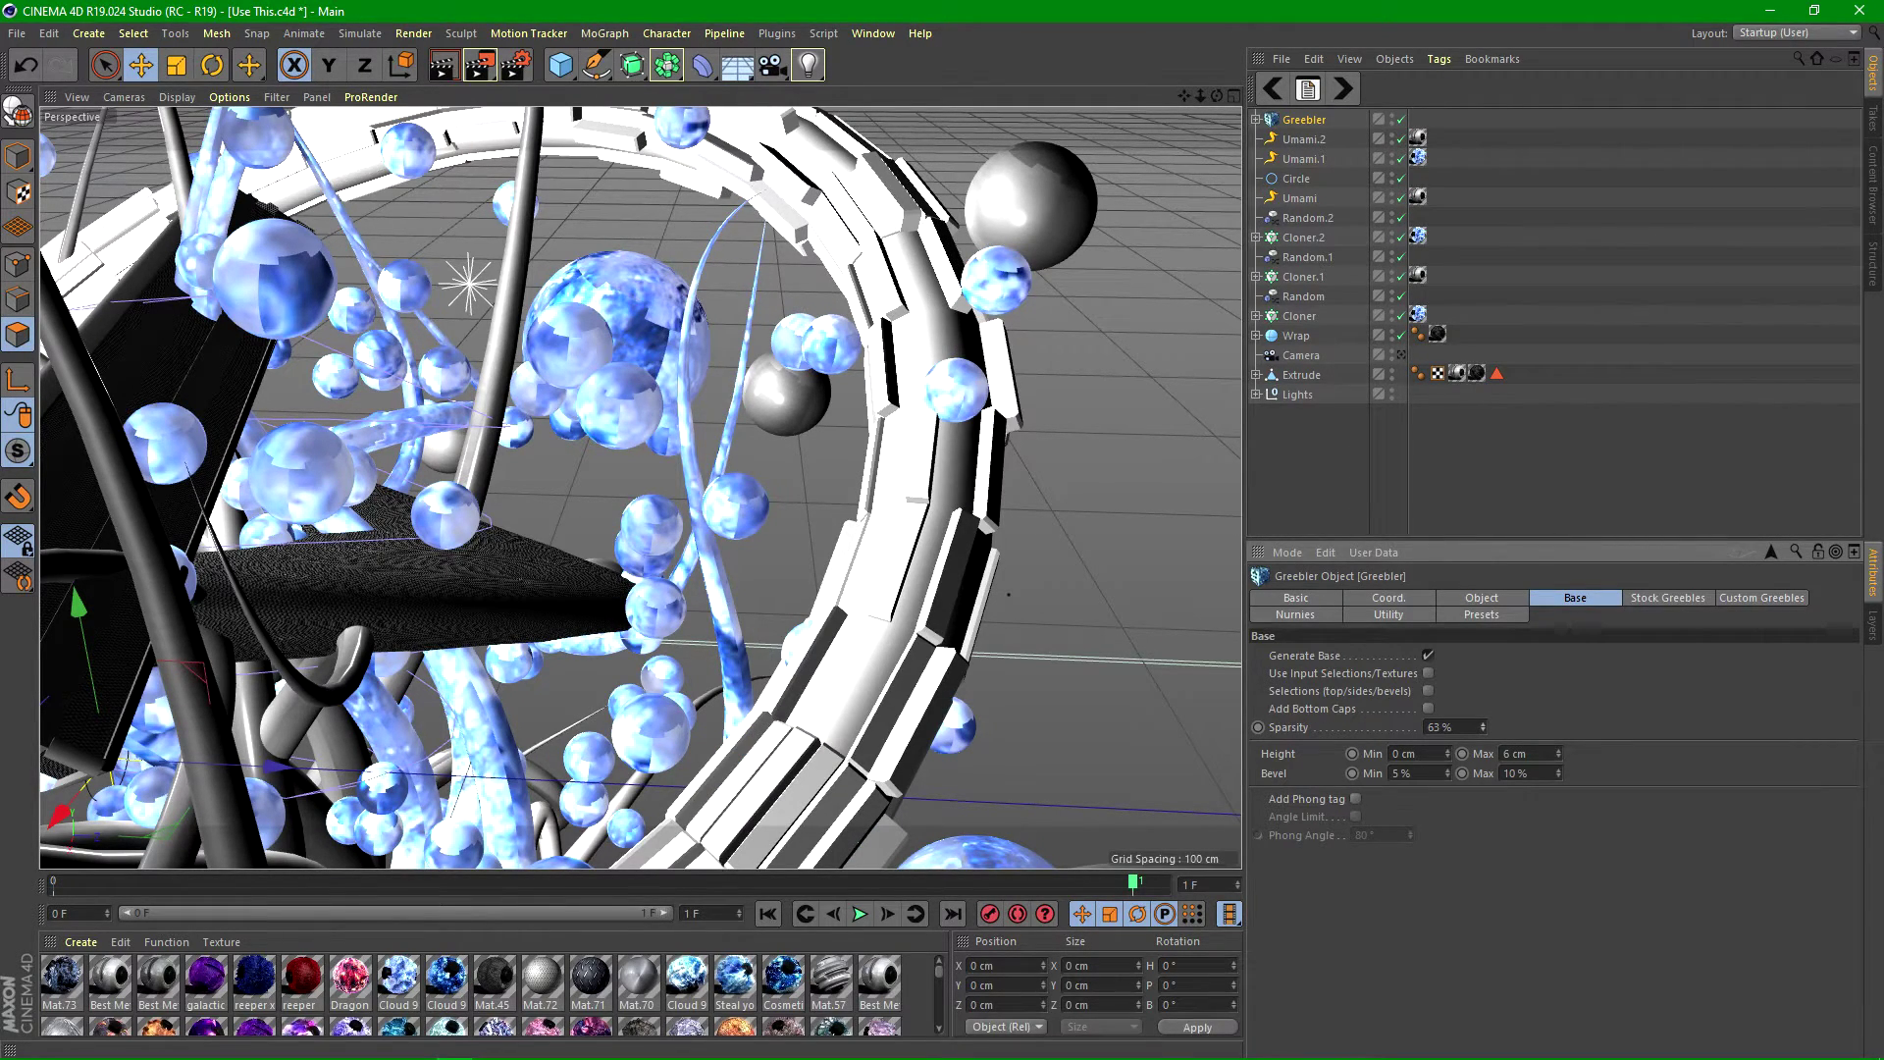
{"action": "left_click_drag", "start_coordinate": [1064, 731], "coordinate": [1068, 791], "text": "alt"}
{"action": "left_click_drag", "start_coordinate": [940, 490], "coordinate": [1077, 518], "text": "alt"}
{"action": "key", "text": "h"}
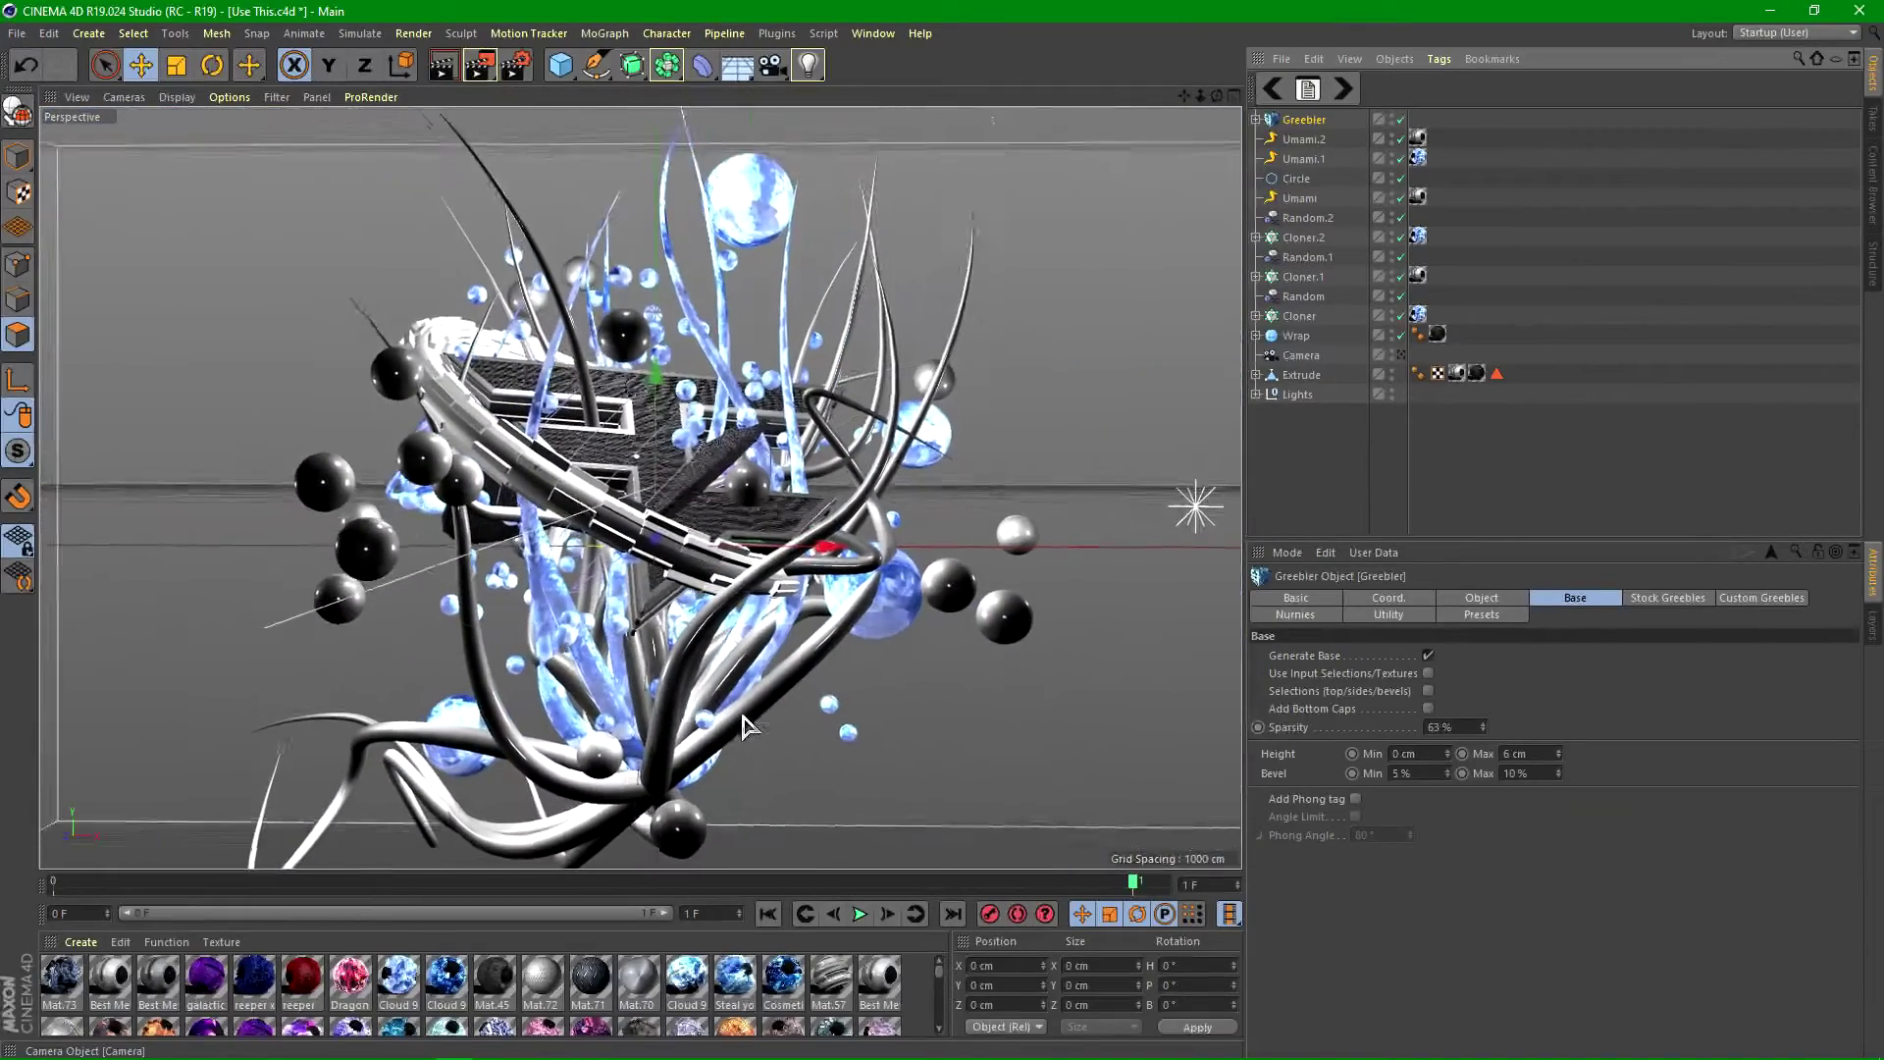
{"action": "left_click_drag", "start_coordinate": [1482, 730], "coordinate": [1481, 775]}
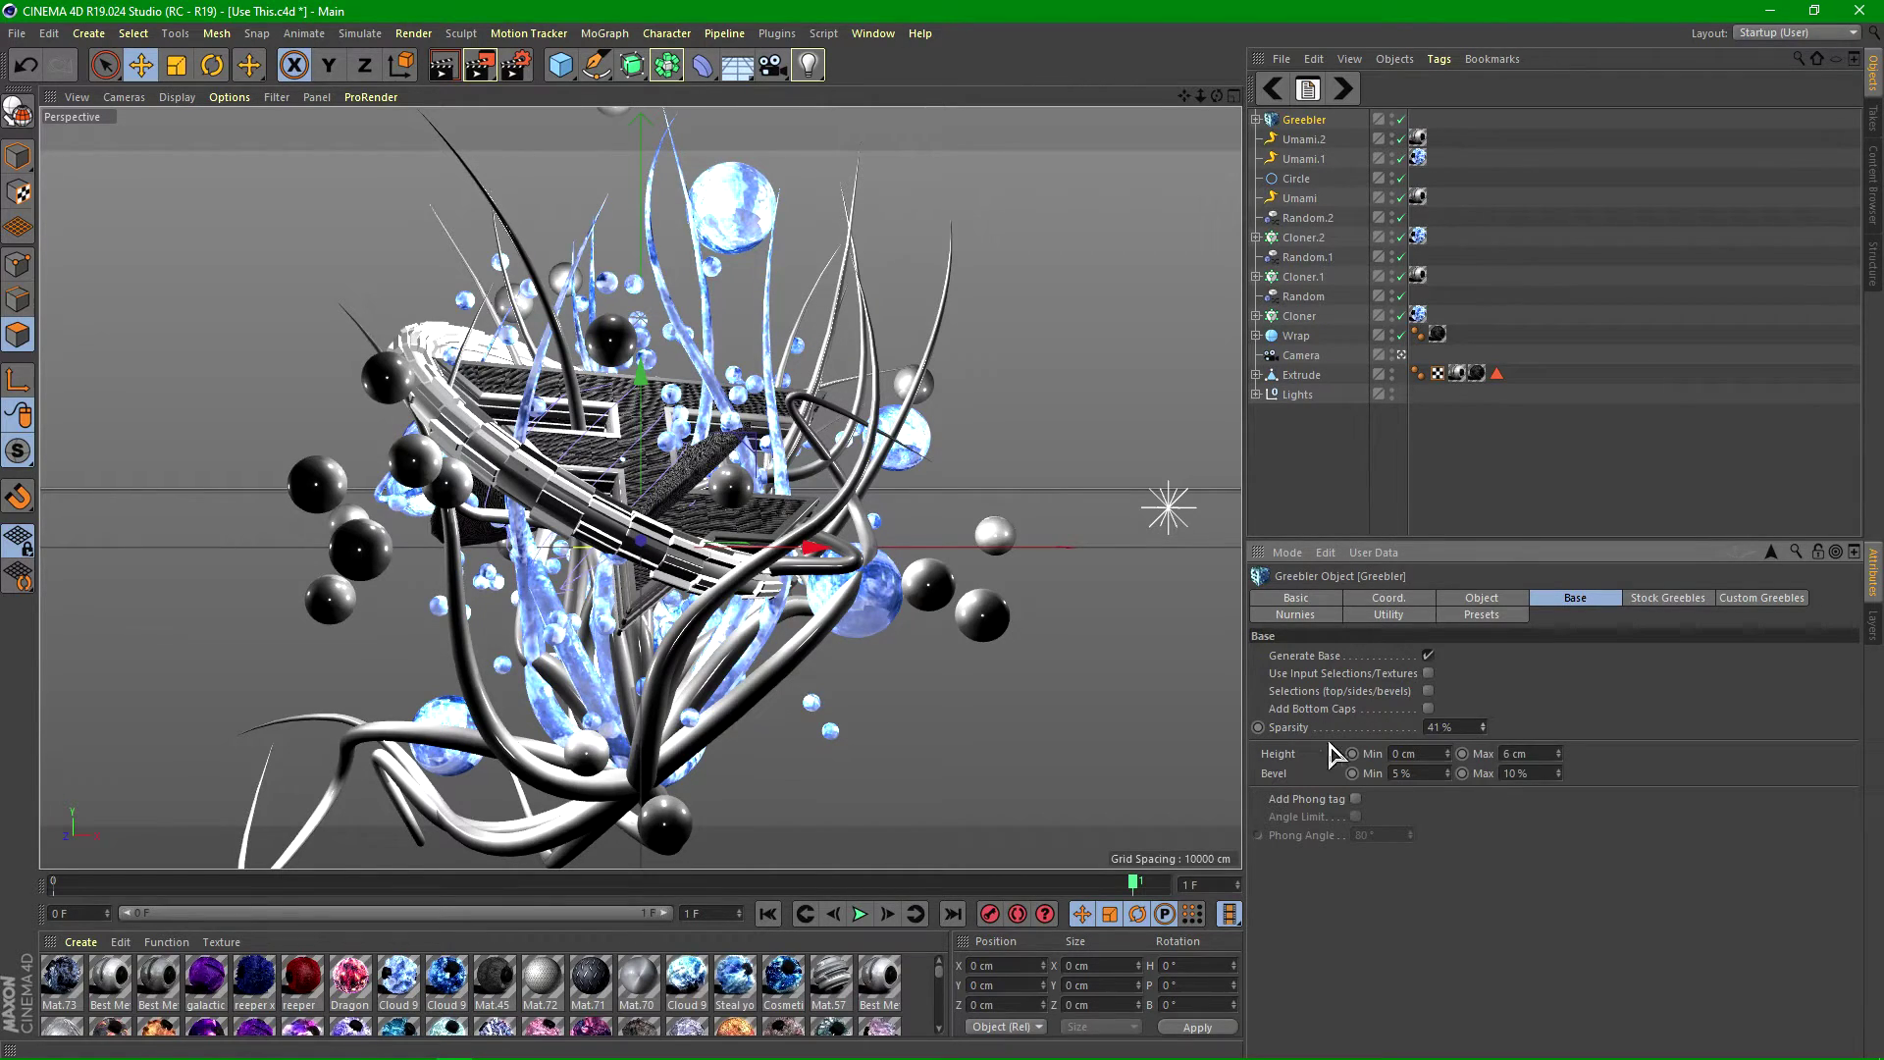
{"action": "left_click", "coordinate": [1483, 731]}
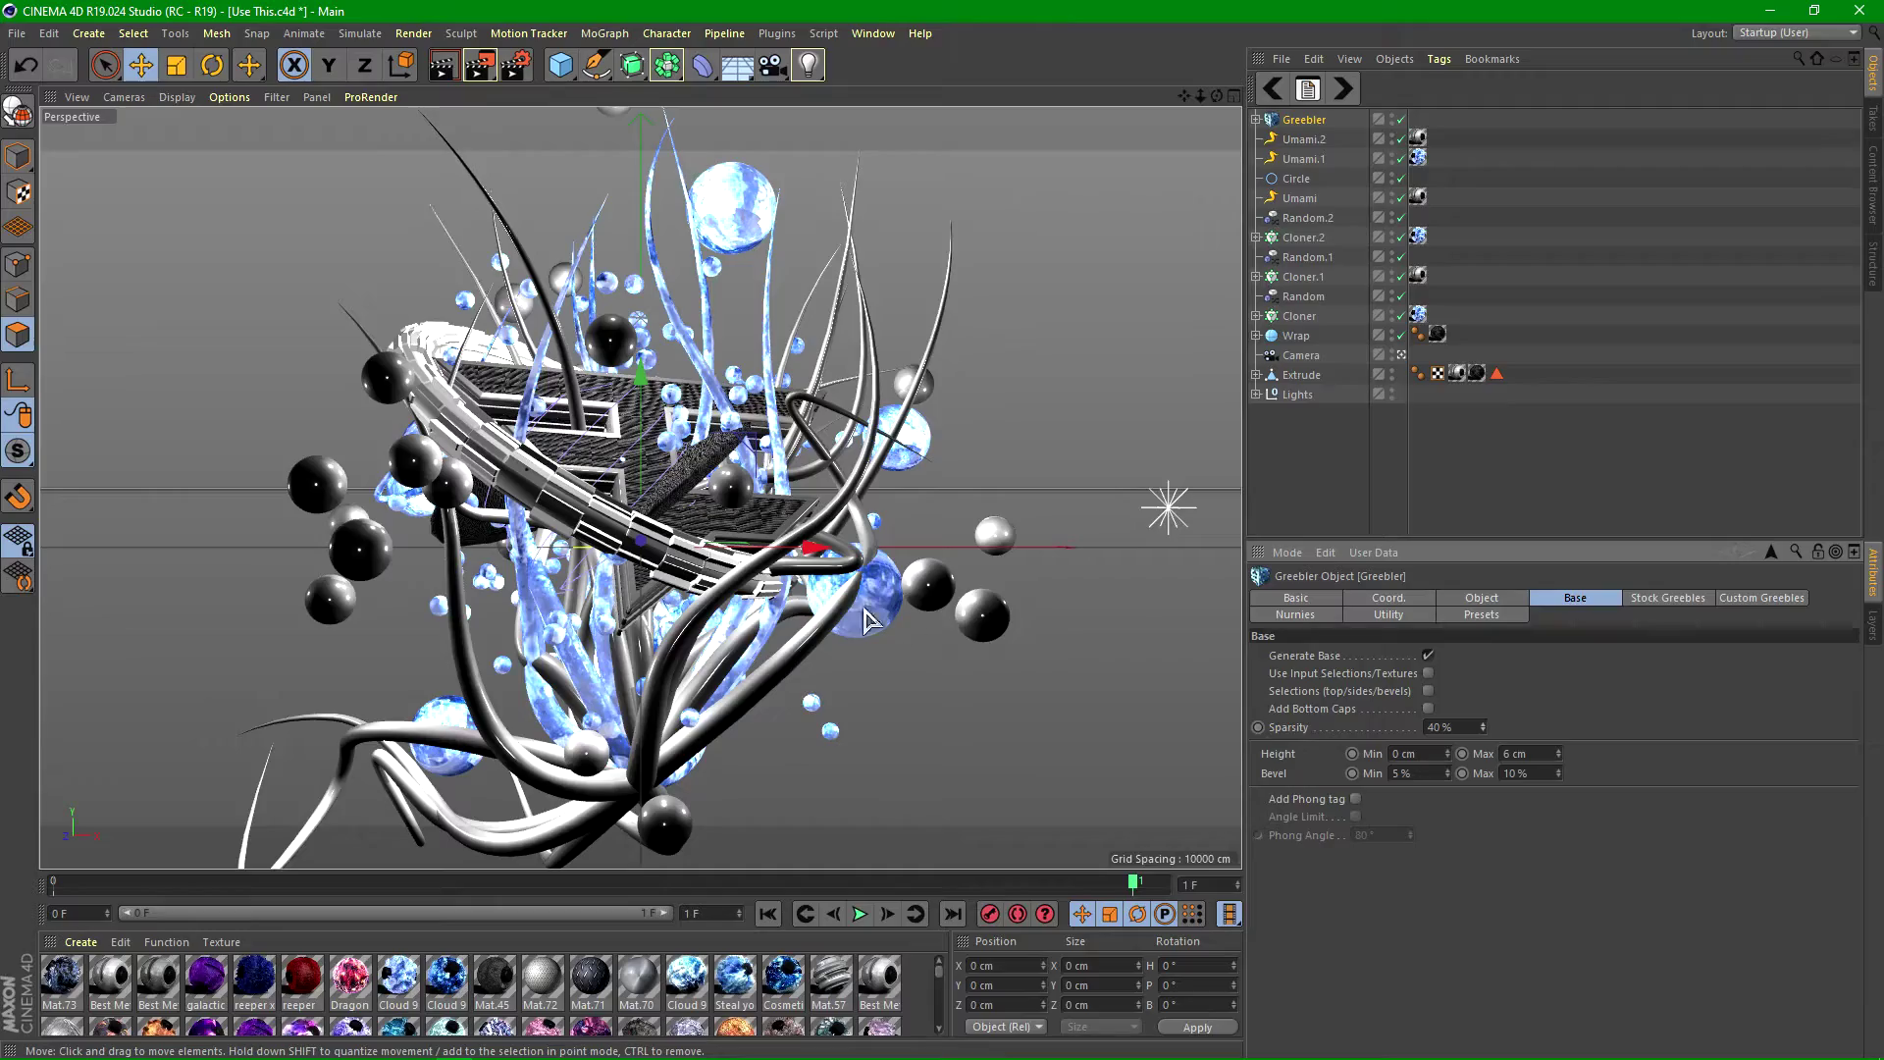
- Examine the greebled ring from other angles outside the camera and compare it with the ring in the reference project
{"action": "left_click", "coordinate": [1401, 354]}
{"action": "scroll", "coordinate": [449, 609], "scroll_direction": "up", "scroll_amount": 5}
{"action": "left_click_drag", "start_coordinate": [449, 608], "coordinate": [706, 594], "text": "alt"}
{"action": "left_click_drag", "start_coordinate": [576, 570], "coordinate": [456, 540], "text": "alt"}
{"action": "left_click", "coordinate": [1402, 357]}
{"action": "left_click", "coordinate": [1402, 357]}
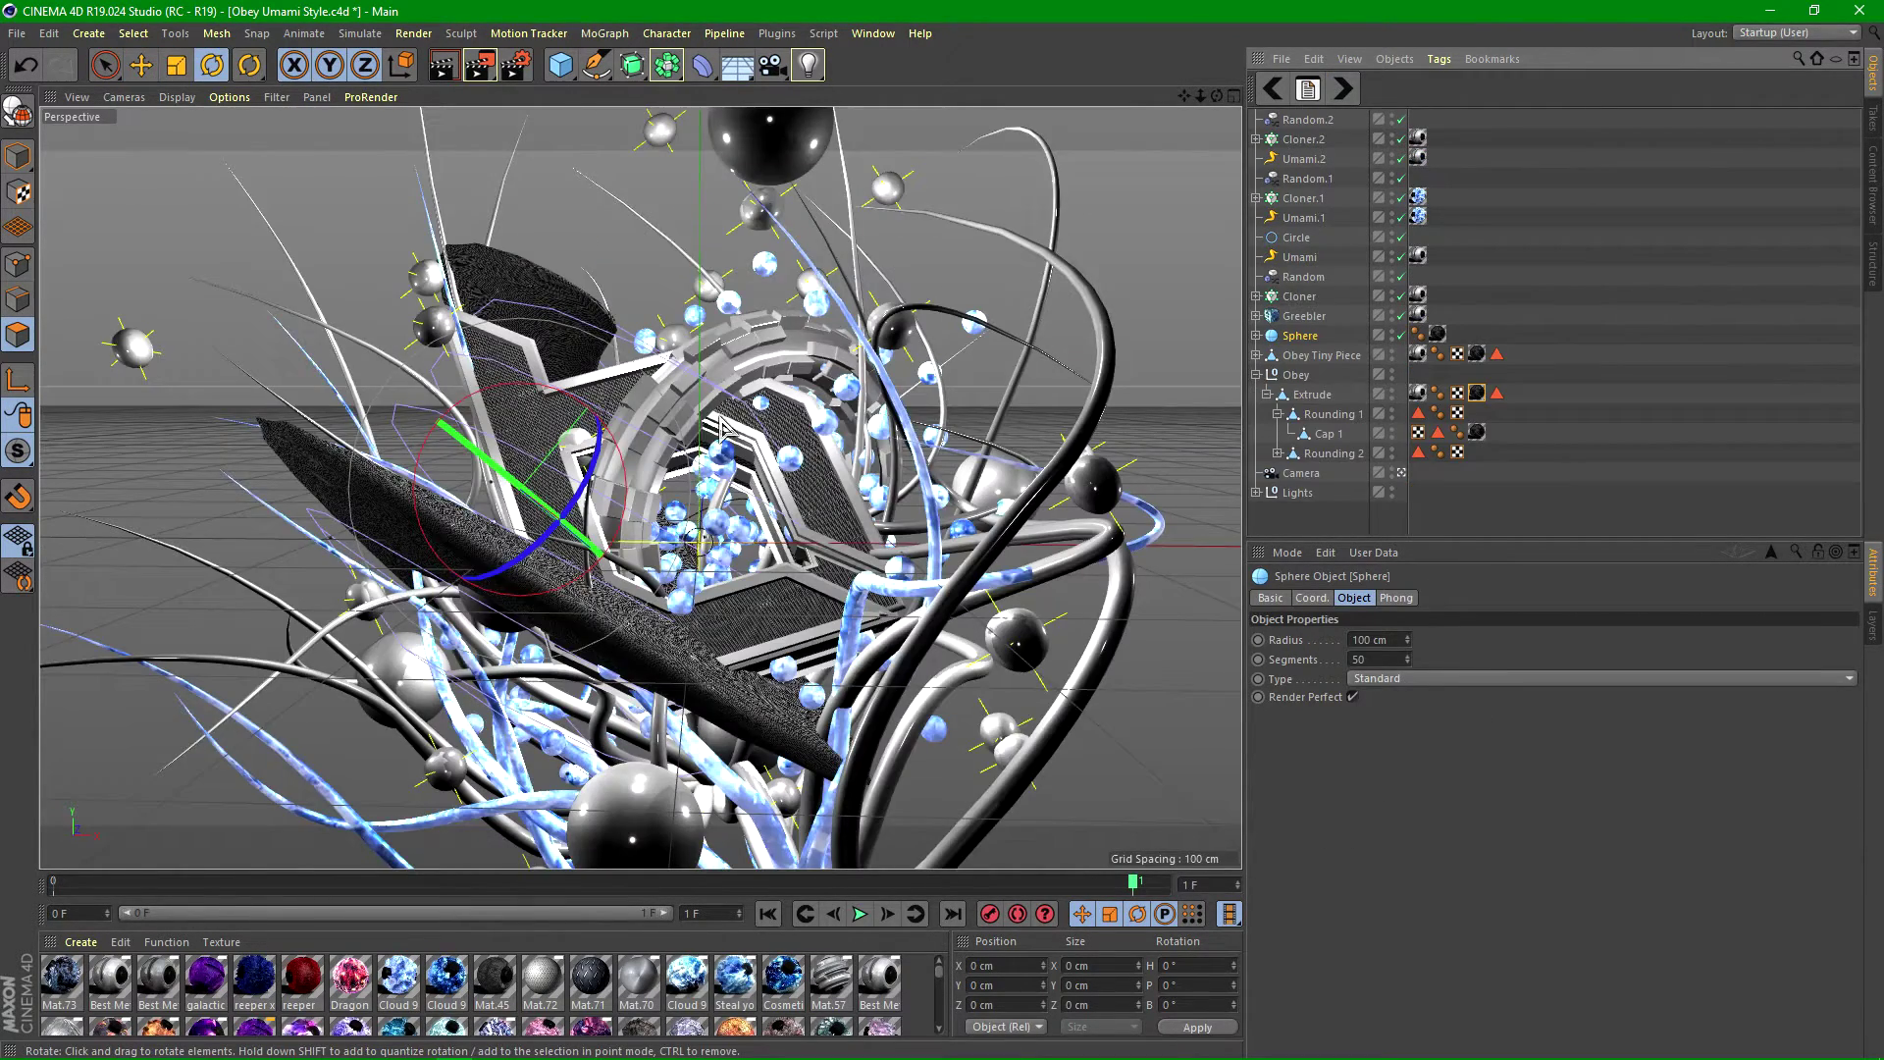
{"action": "left_click", "coordinate": [1274, 89]}
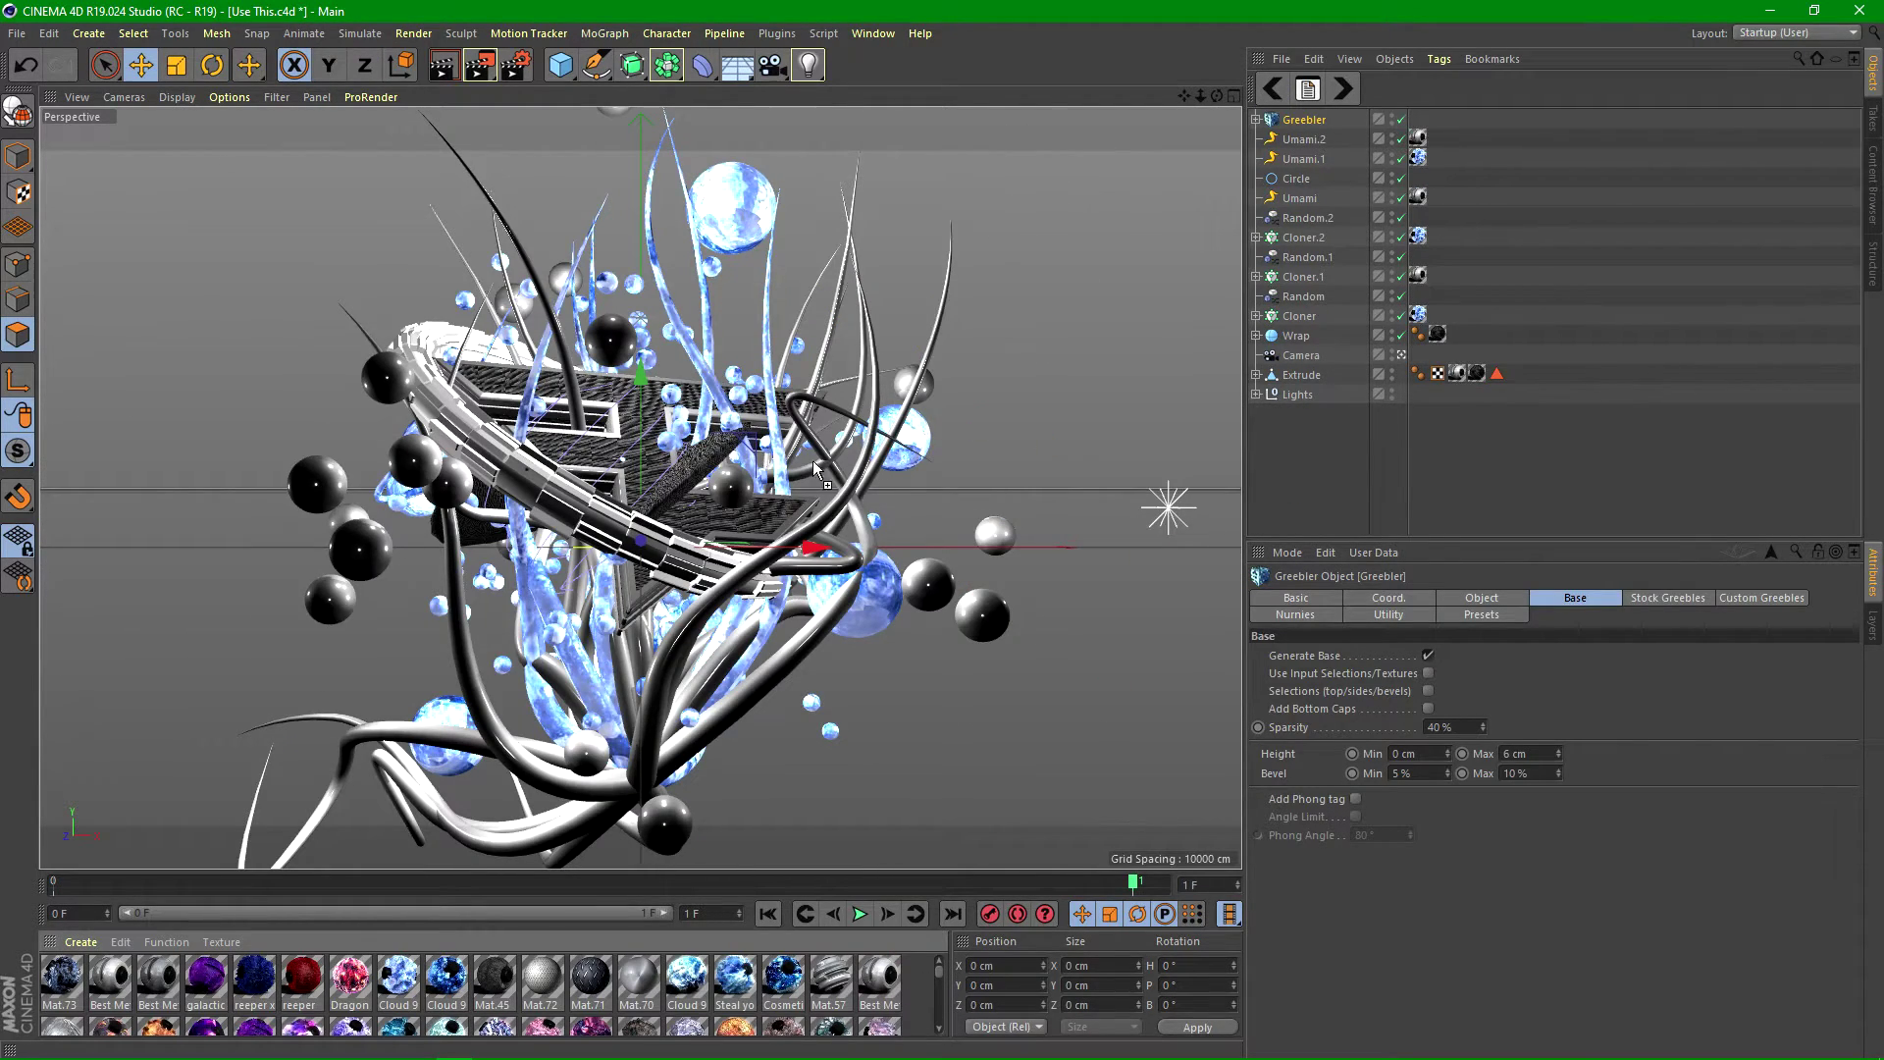
- Apply the Best Metal material to the Greebler with Cubic projection and Seamless tiling enabled
{"action": "left_click_drag", "start_coordinate": [1310, 122], "coordinate": [1310, 121]}
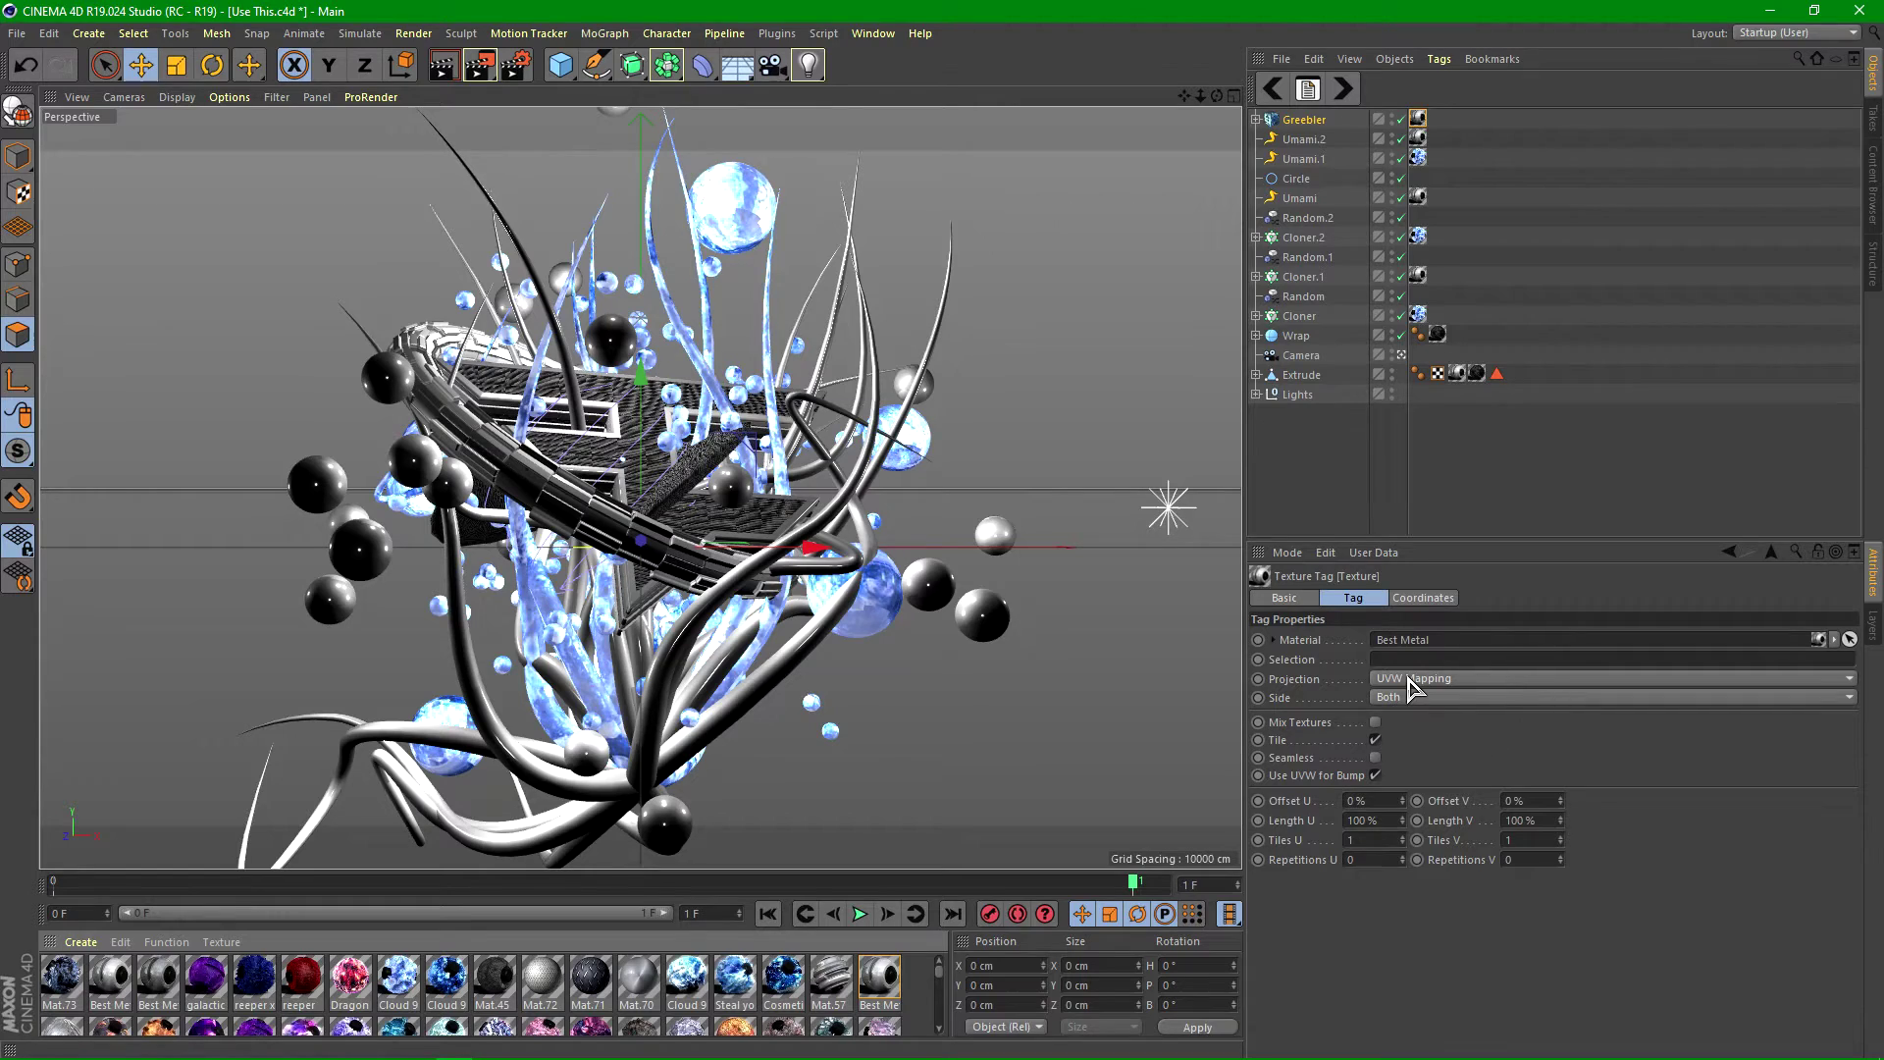
{"action": "left_click", "coordinate": [1413, 678]}
{"action": "left_click", "coordinate": [1421, 769]}
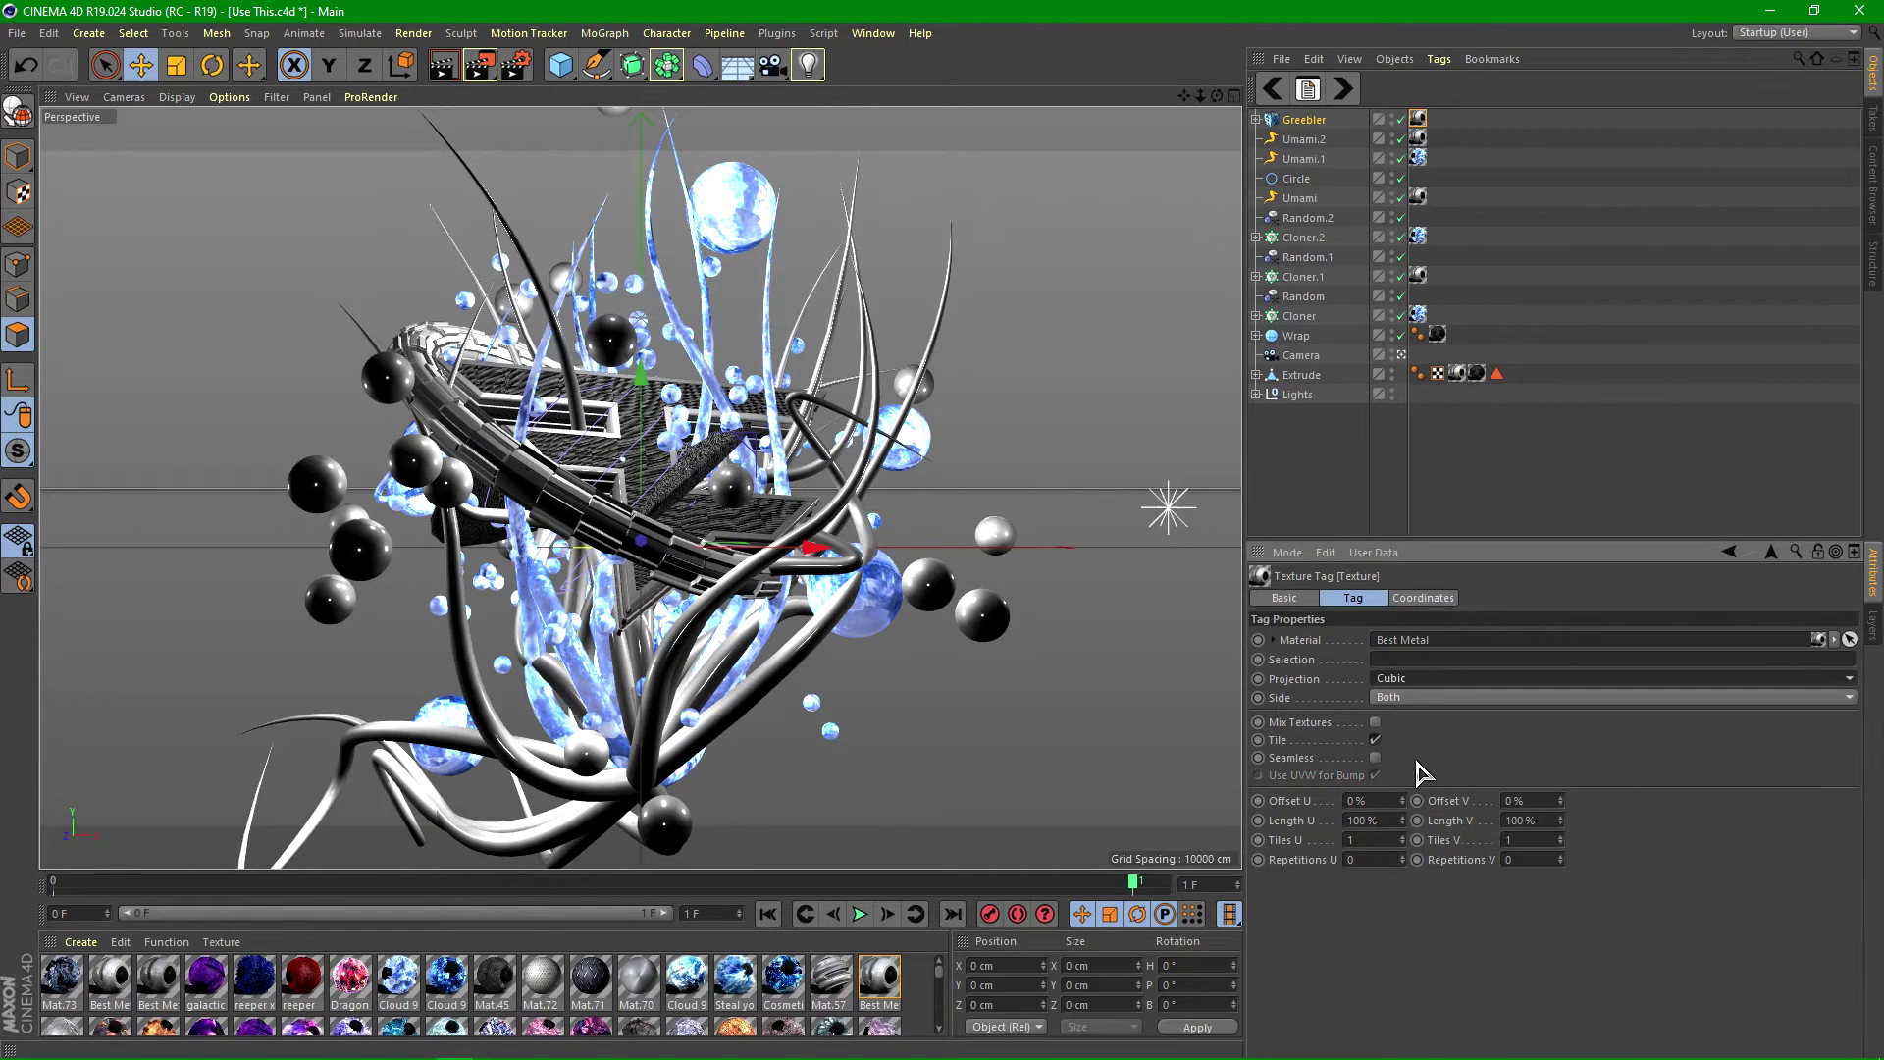
{"action": "left_click", "coordinate": [1375, 757]}
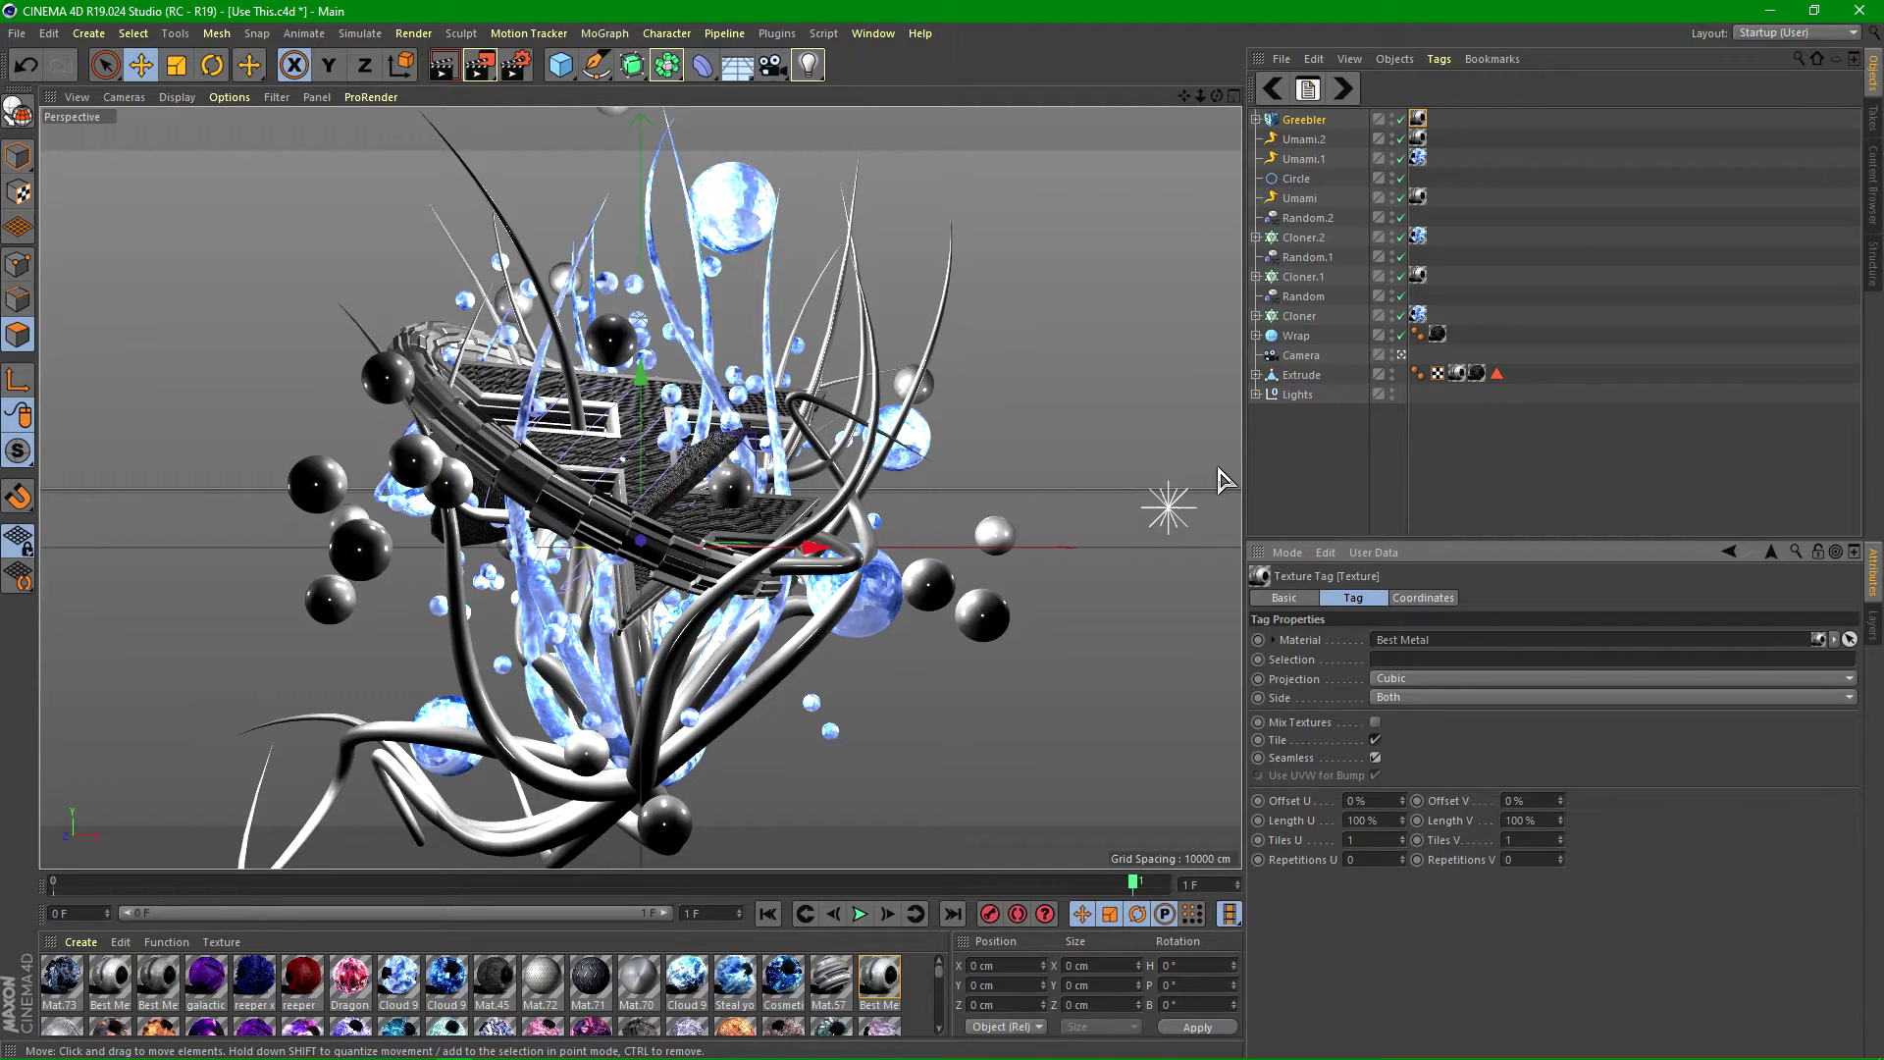
- Set the render output's file name to FaZe Umami Style Render in the save settings
{"action": "left_click", "coordinate": [515, 69]}
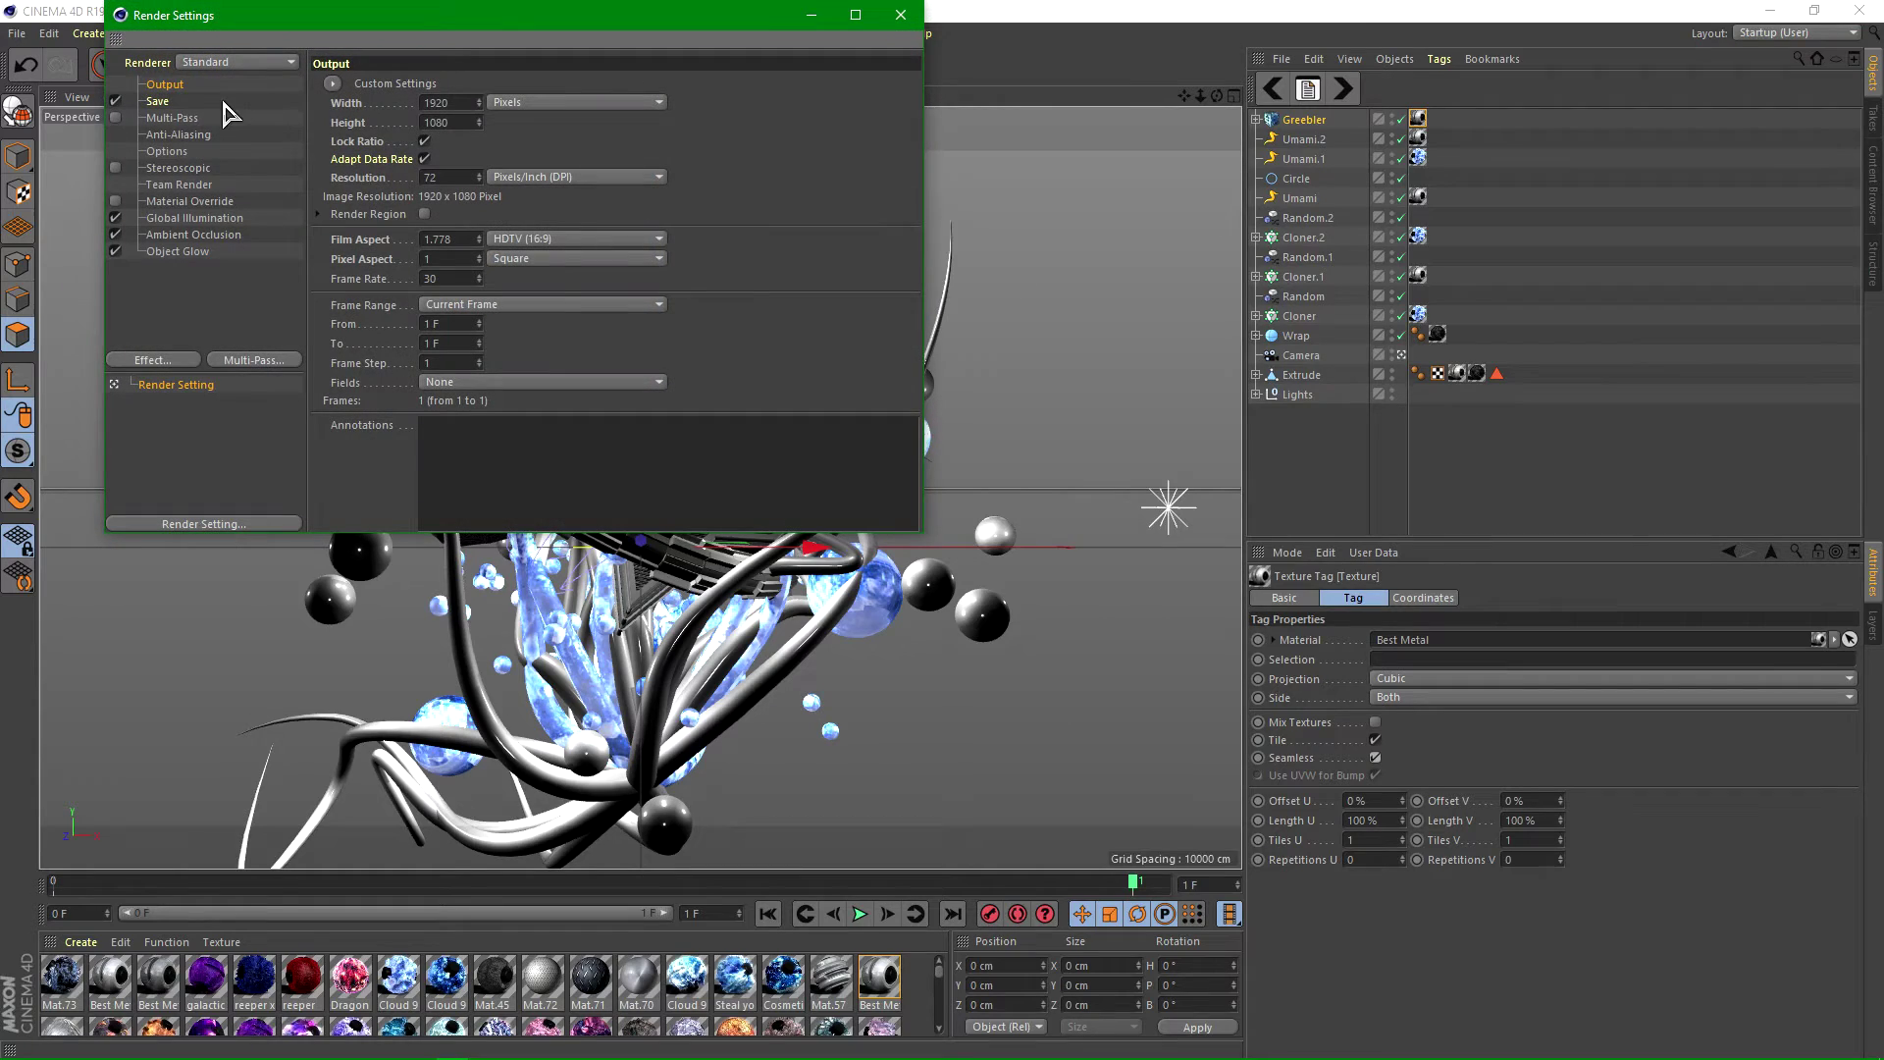
{"action": "left_click", "coordinate": [159, 101]}
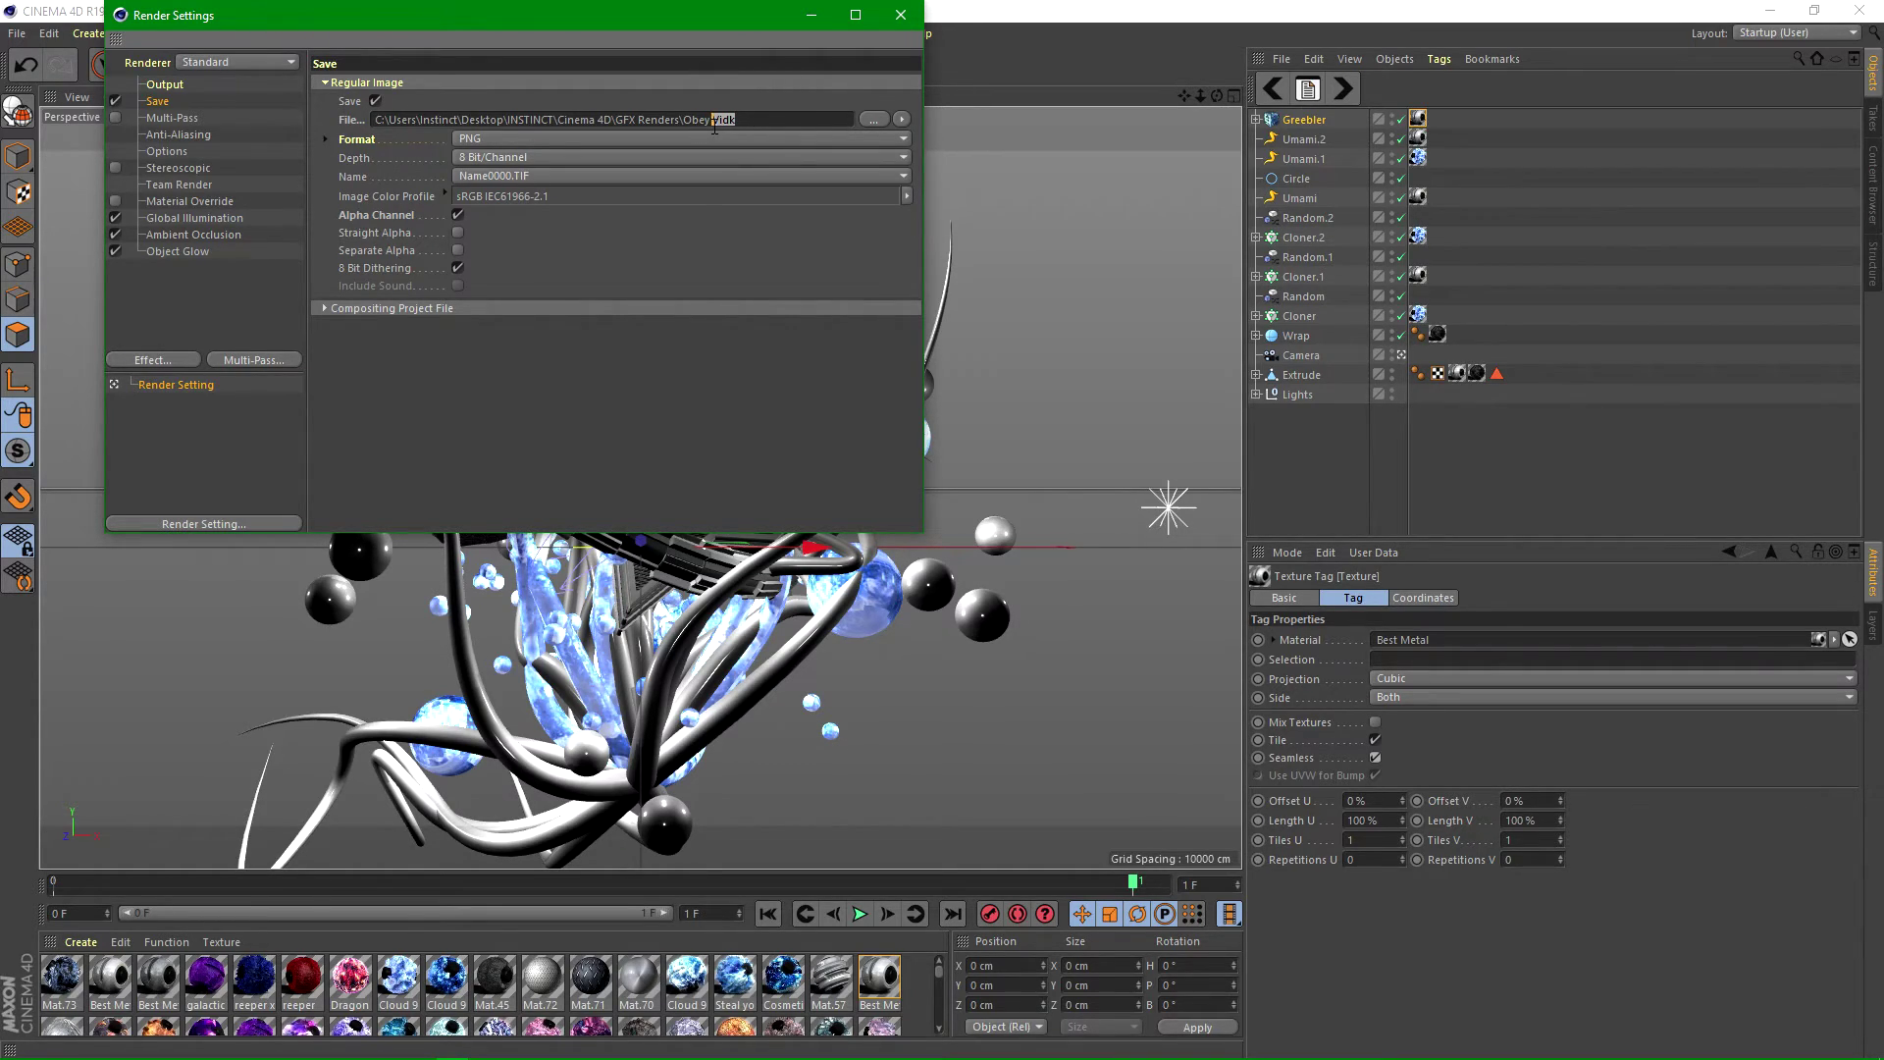
{"action": "left_click", "coordinate": [731, 119]}
{"action": "key", "text": "BackSpace"}
{"action": "type", "text": "le"}
{"action": "left_click", "coordinate": [901, 14]}
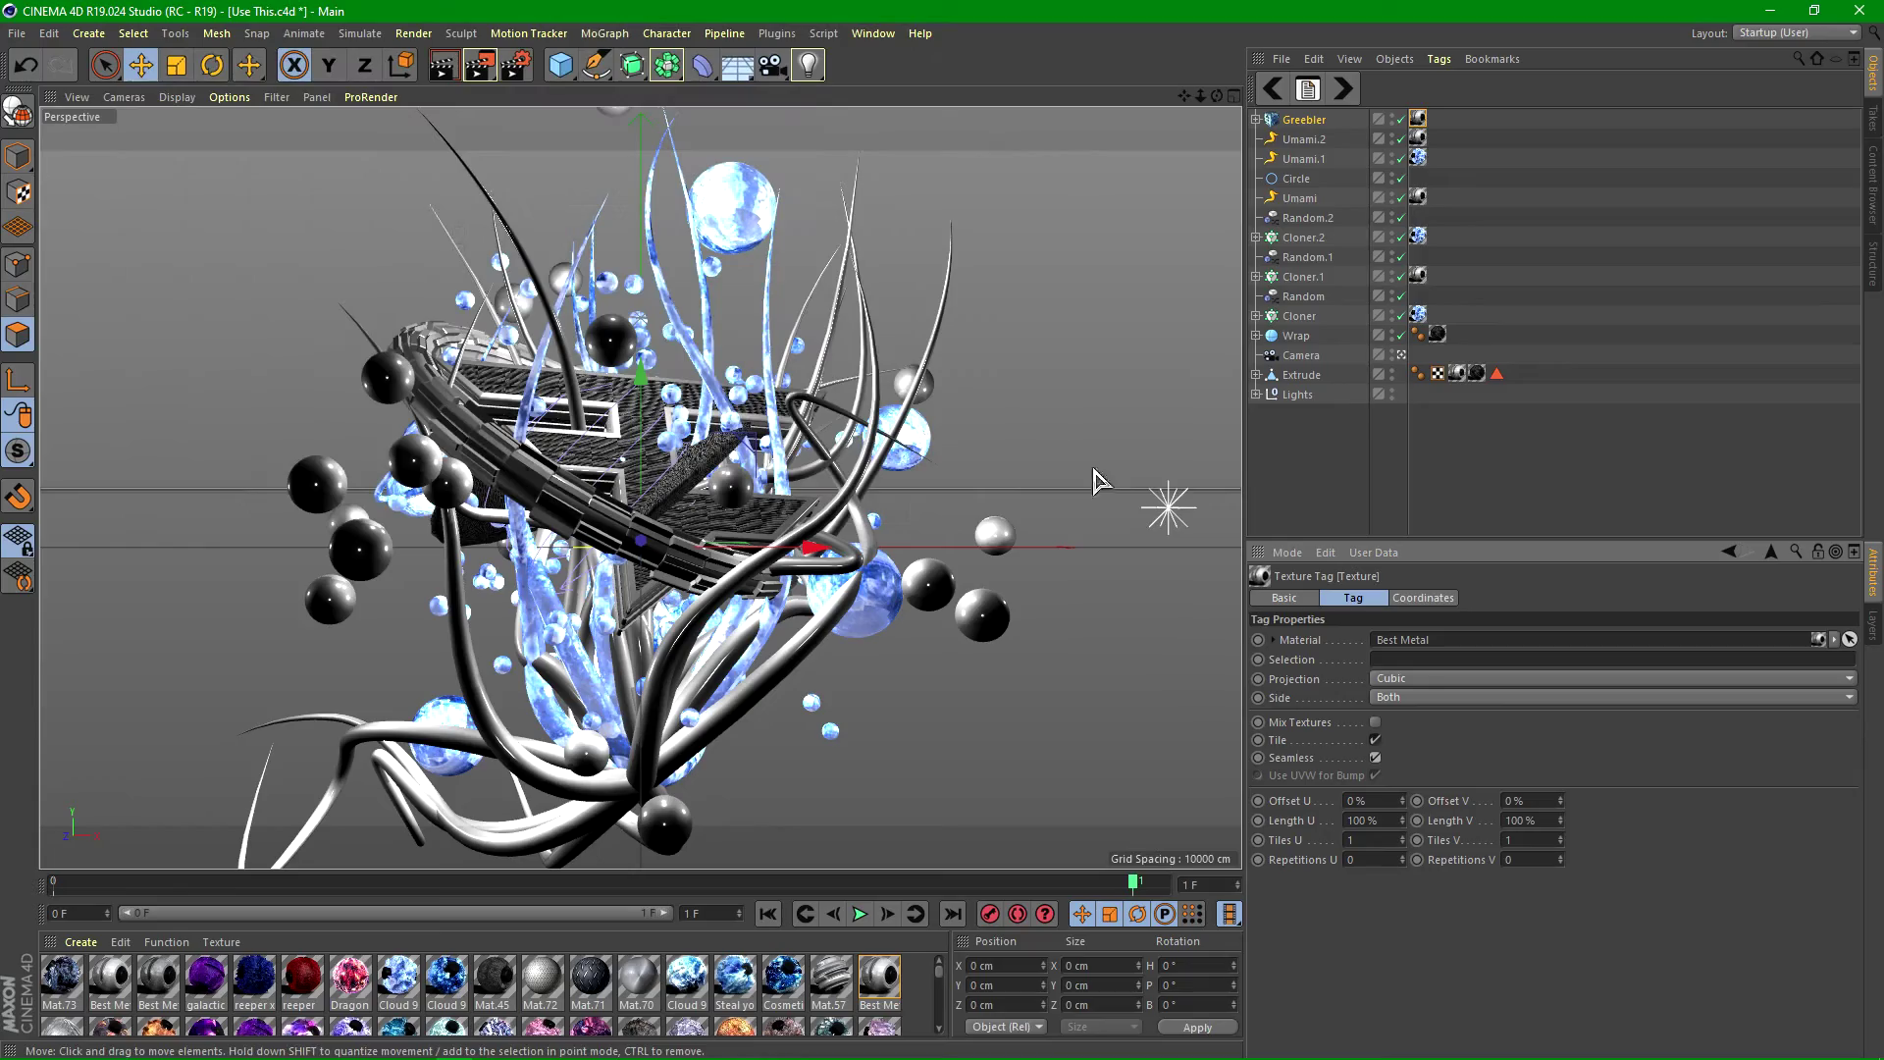
- Check the scene's camera framing and compare it with the reference project
{"action": "left_click", "coordinate": [1401, 356]}
{"action": "left_click", "coordinate": [1401, 356]}
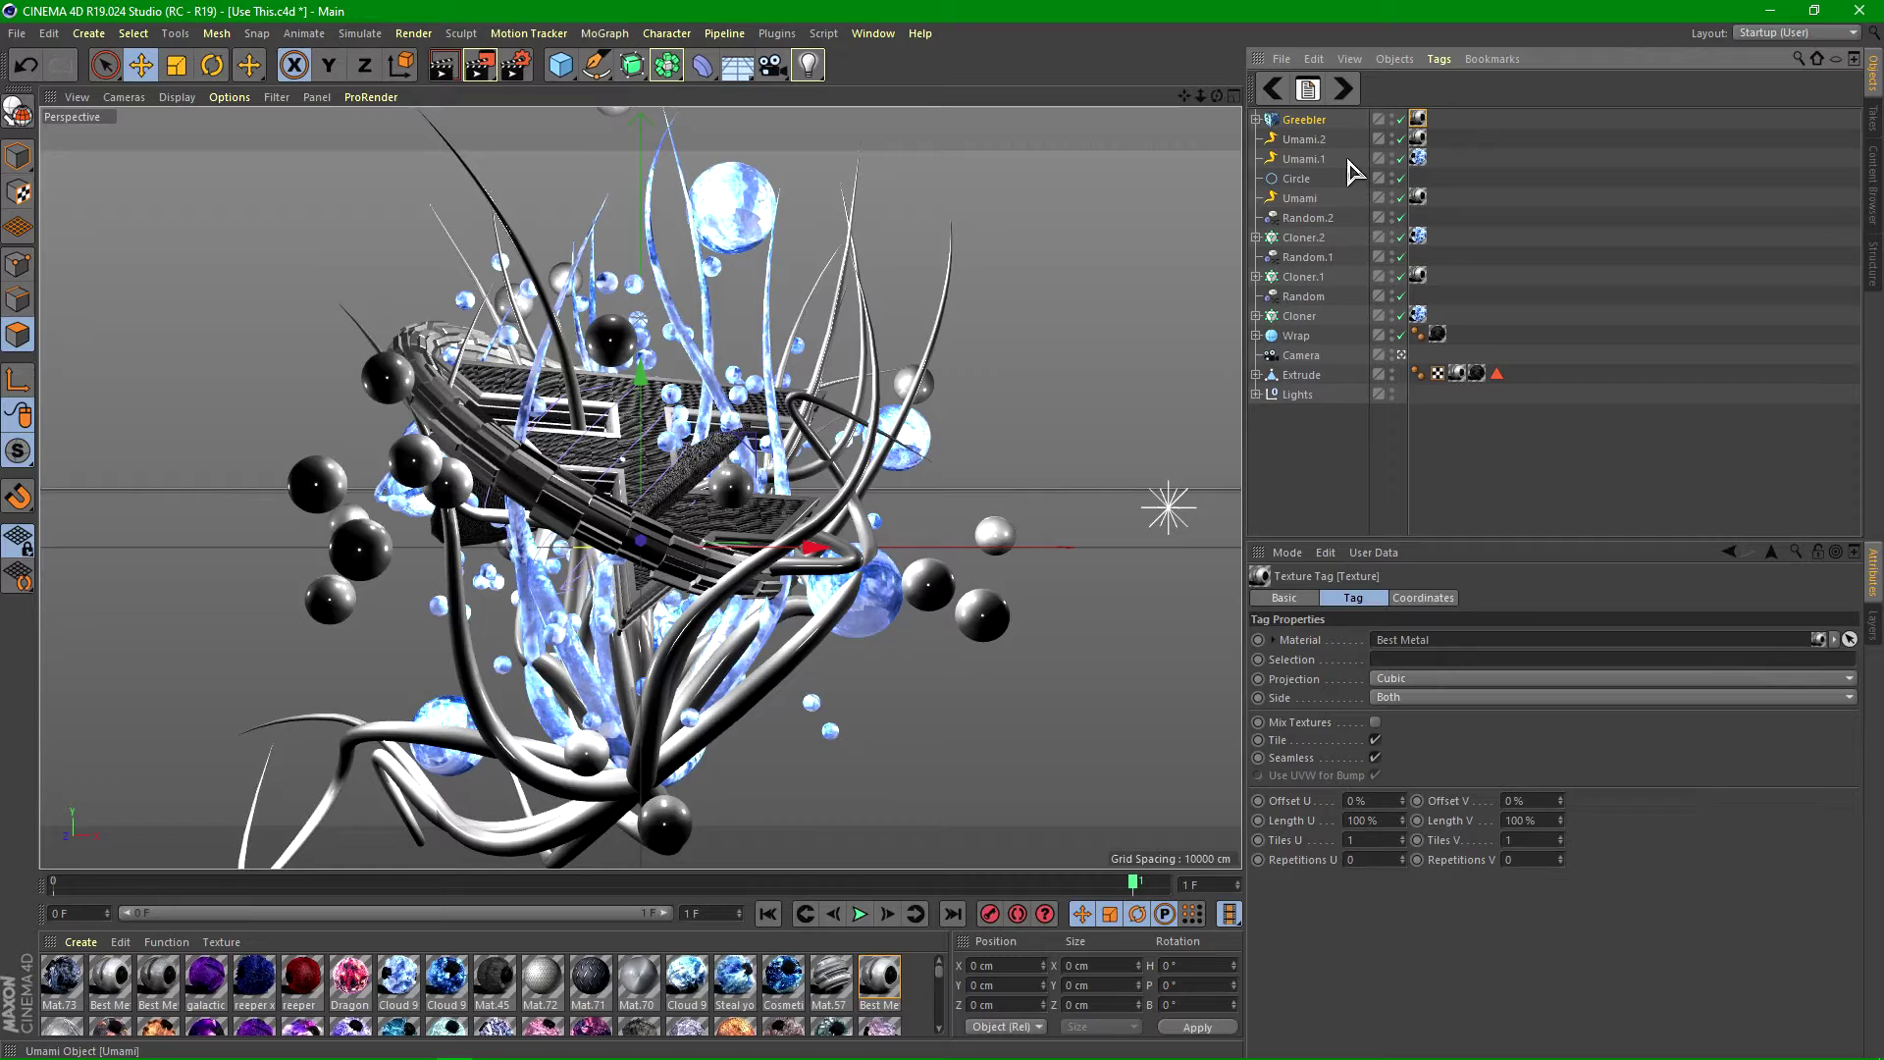
{"action": "left_click", "coordinate": [1342, 89]}
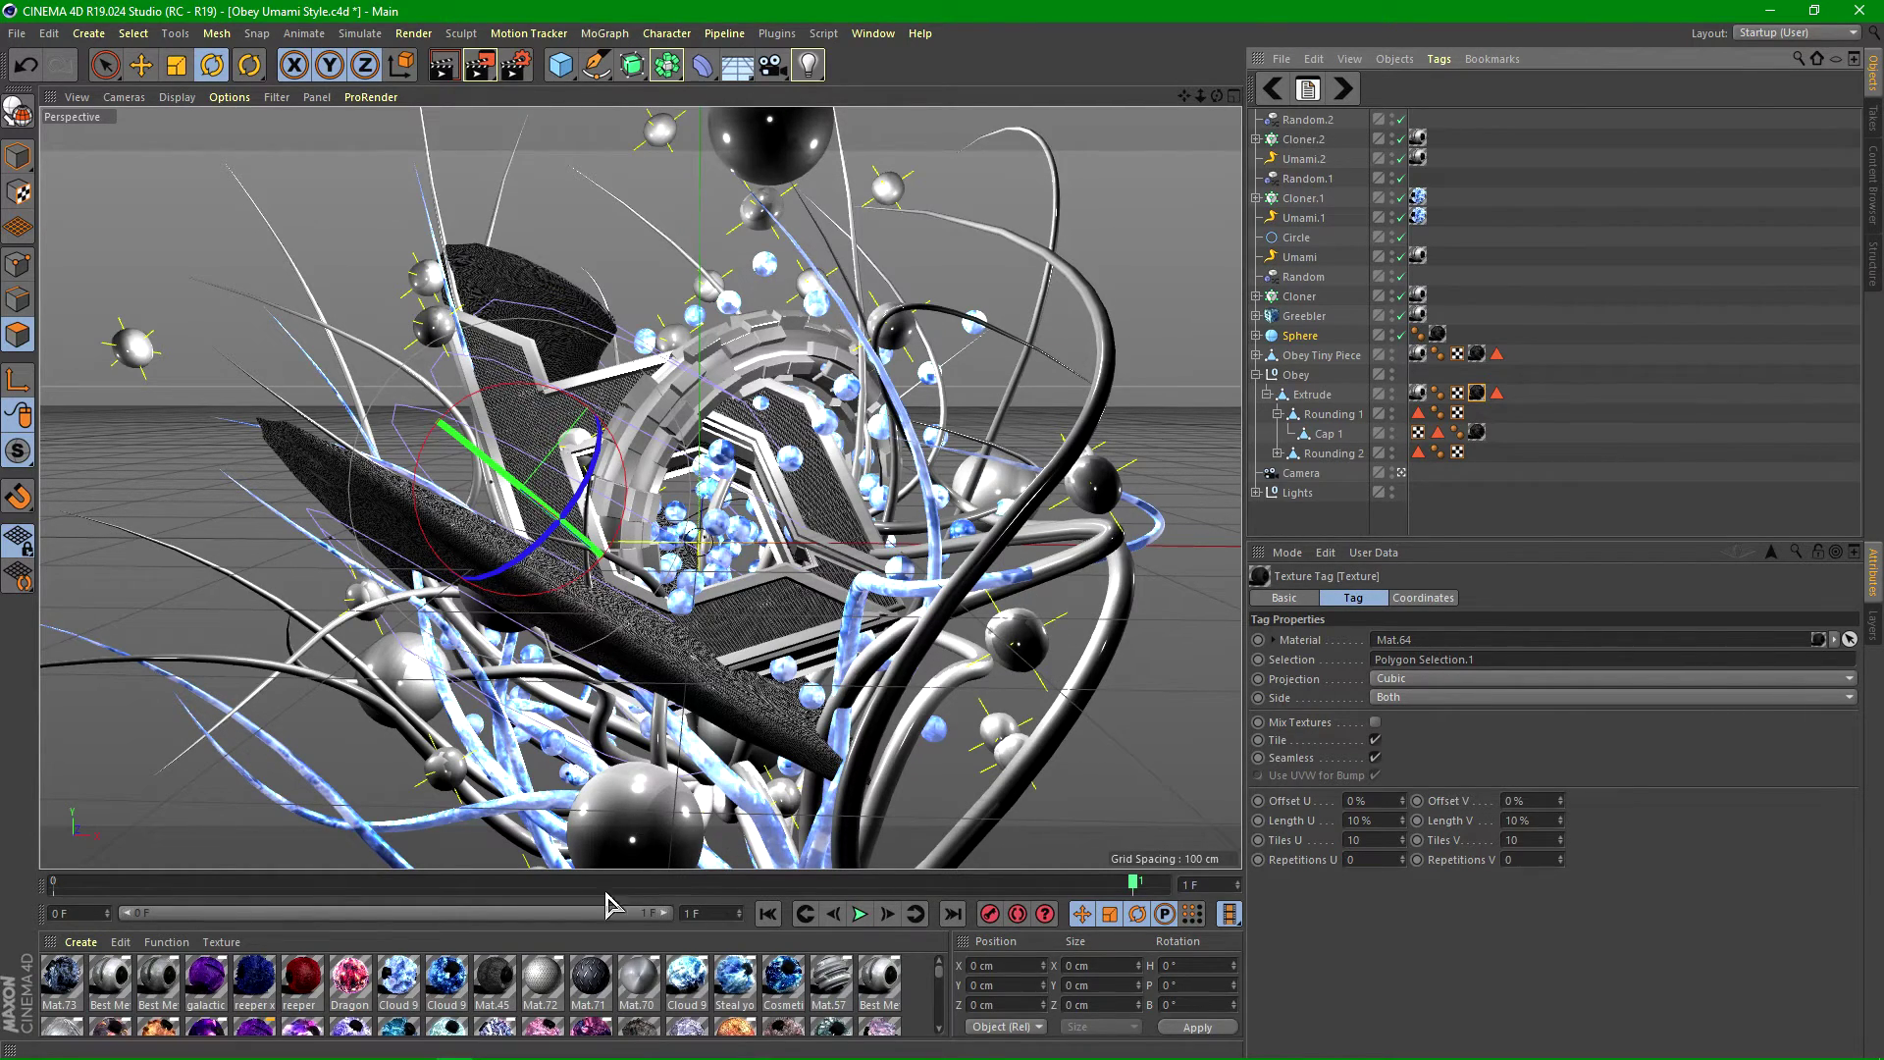
{"action": "left_click", "coordinate": [1280, 92]}
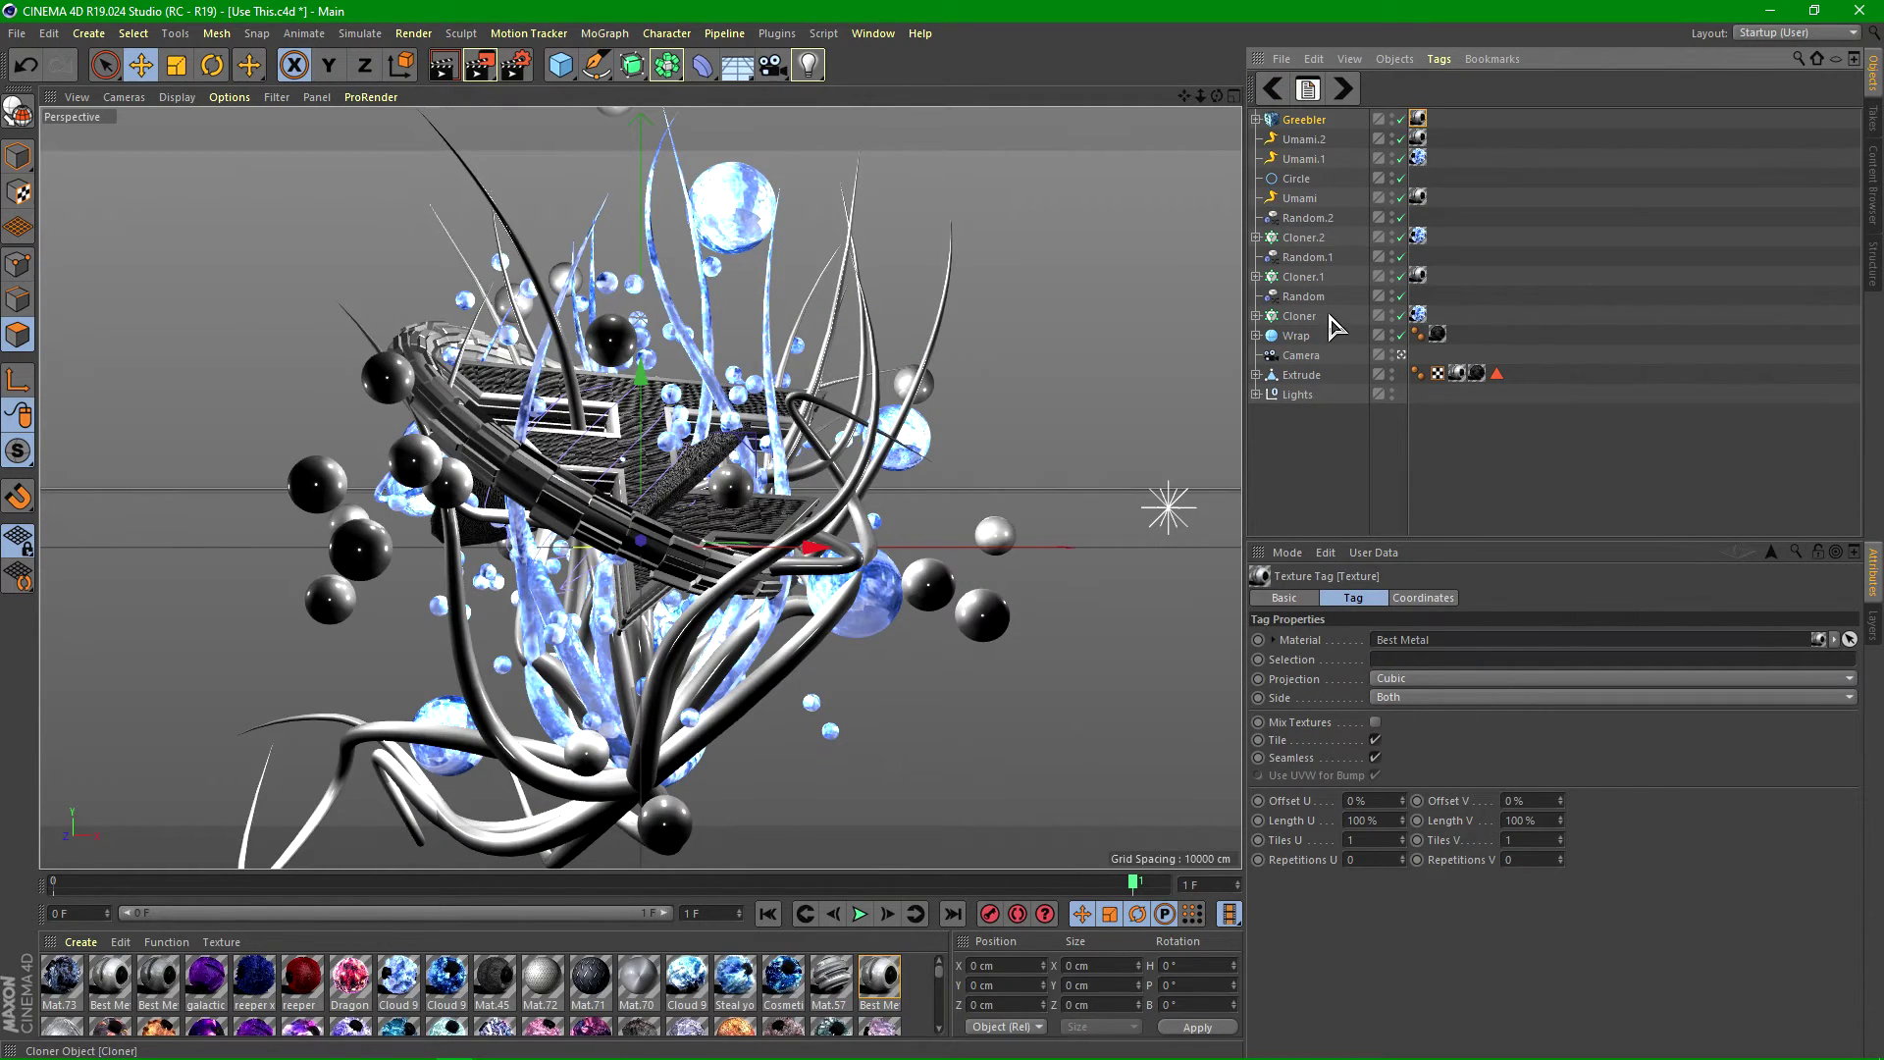
- Move the camera closer to the logo by setting its Z position to -529.148 cm
{"action": "left_click", "coordinate": [1302, 356]}
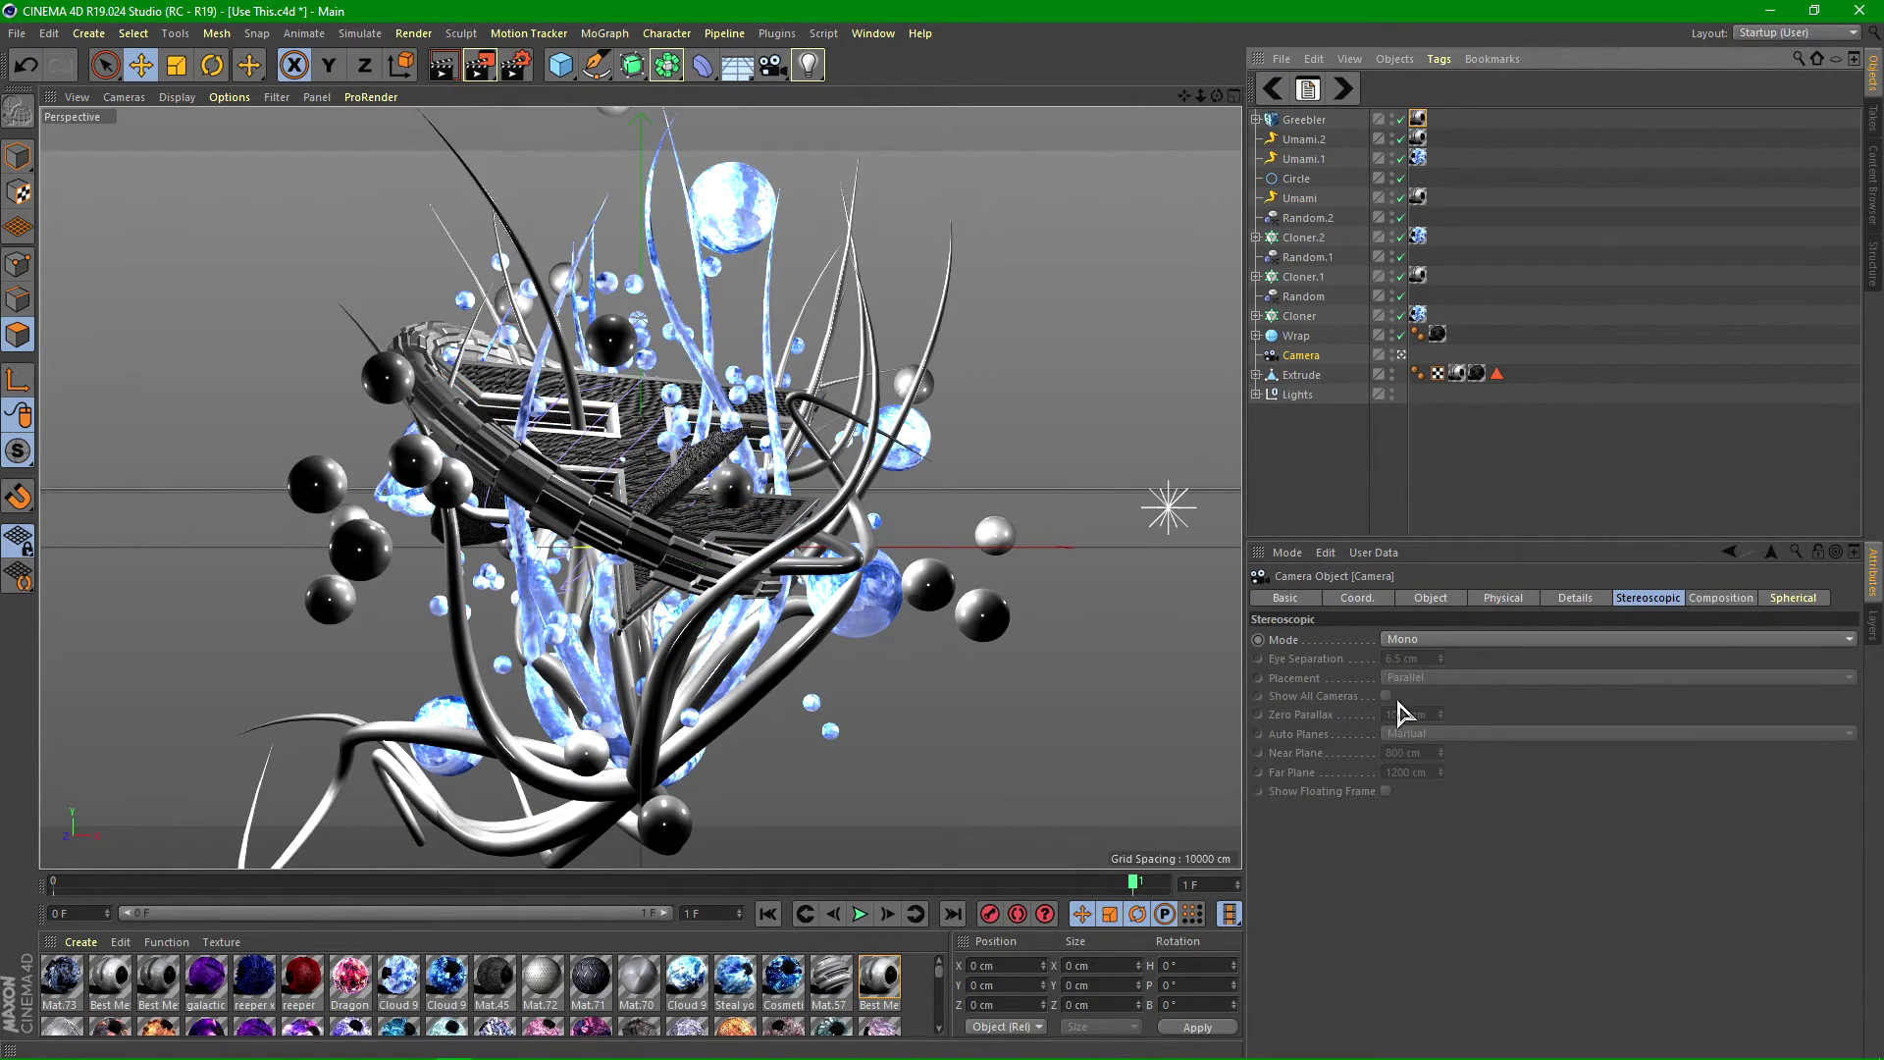
{"action": "left_click", "coordinate": [1359, 598]}
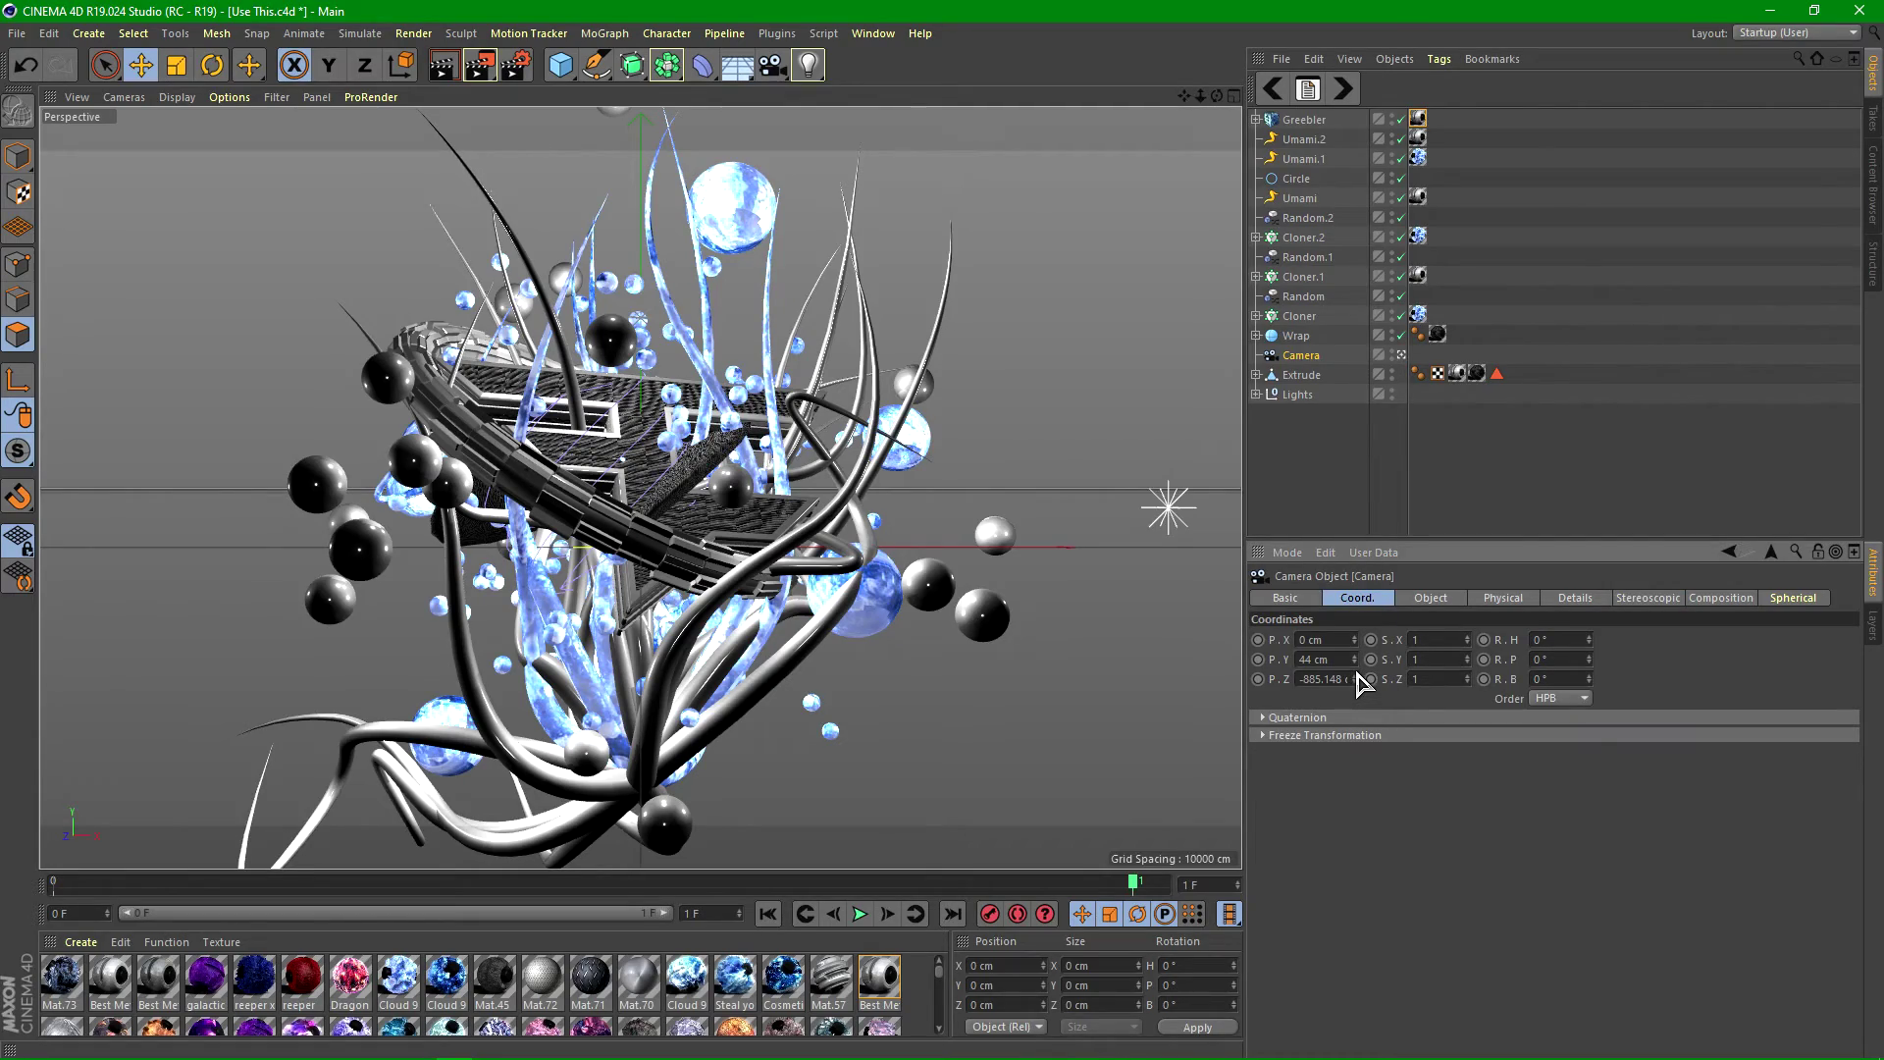
{"action": "left_click_drag", "start_coordinate": [1356, 678], "coordinate": [1355, 329]}
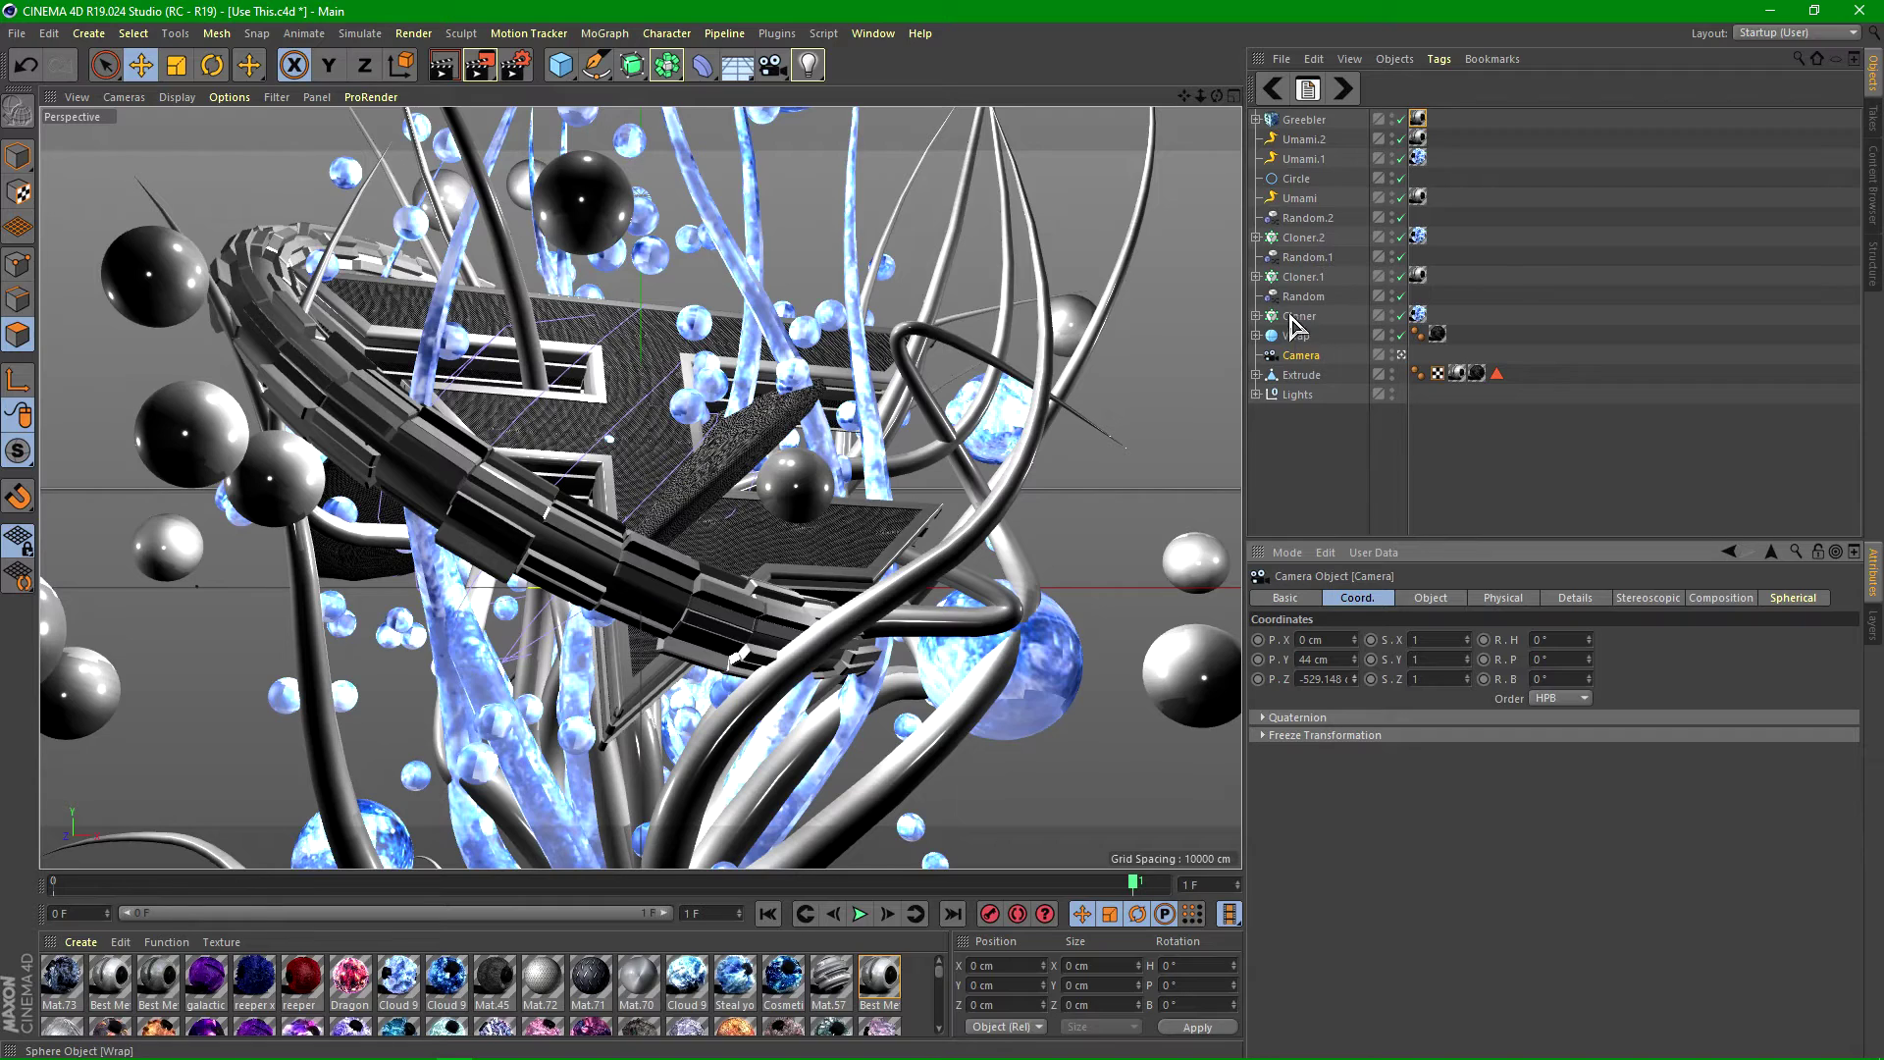
- Try to rescale the Circle spline around the logo
{"action": "left_click", "coordinate": [1297, 180]}
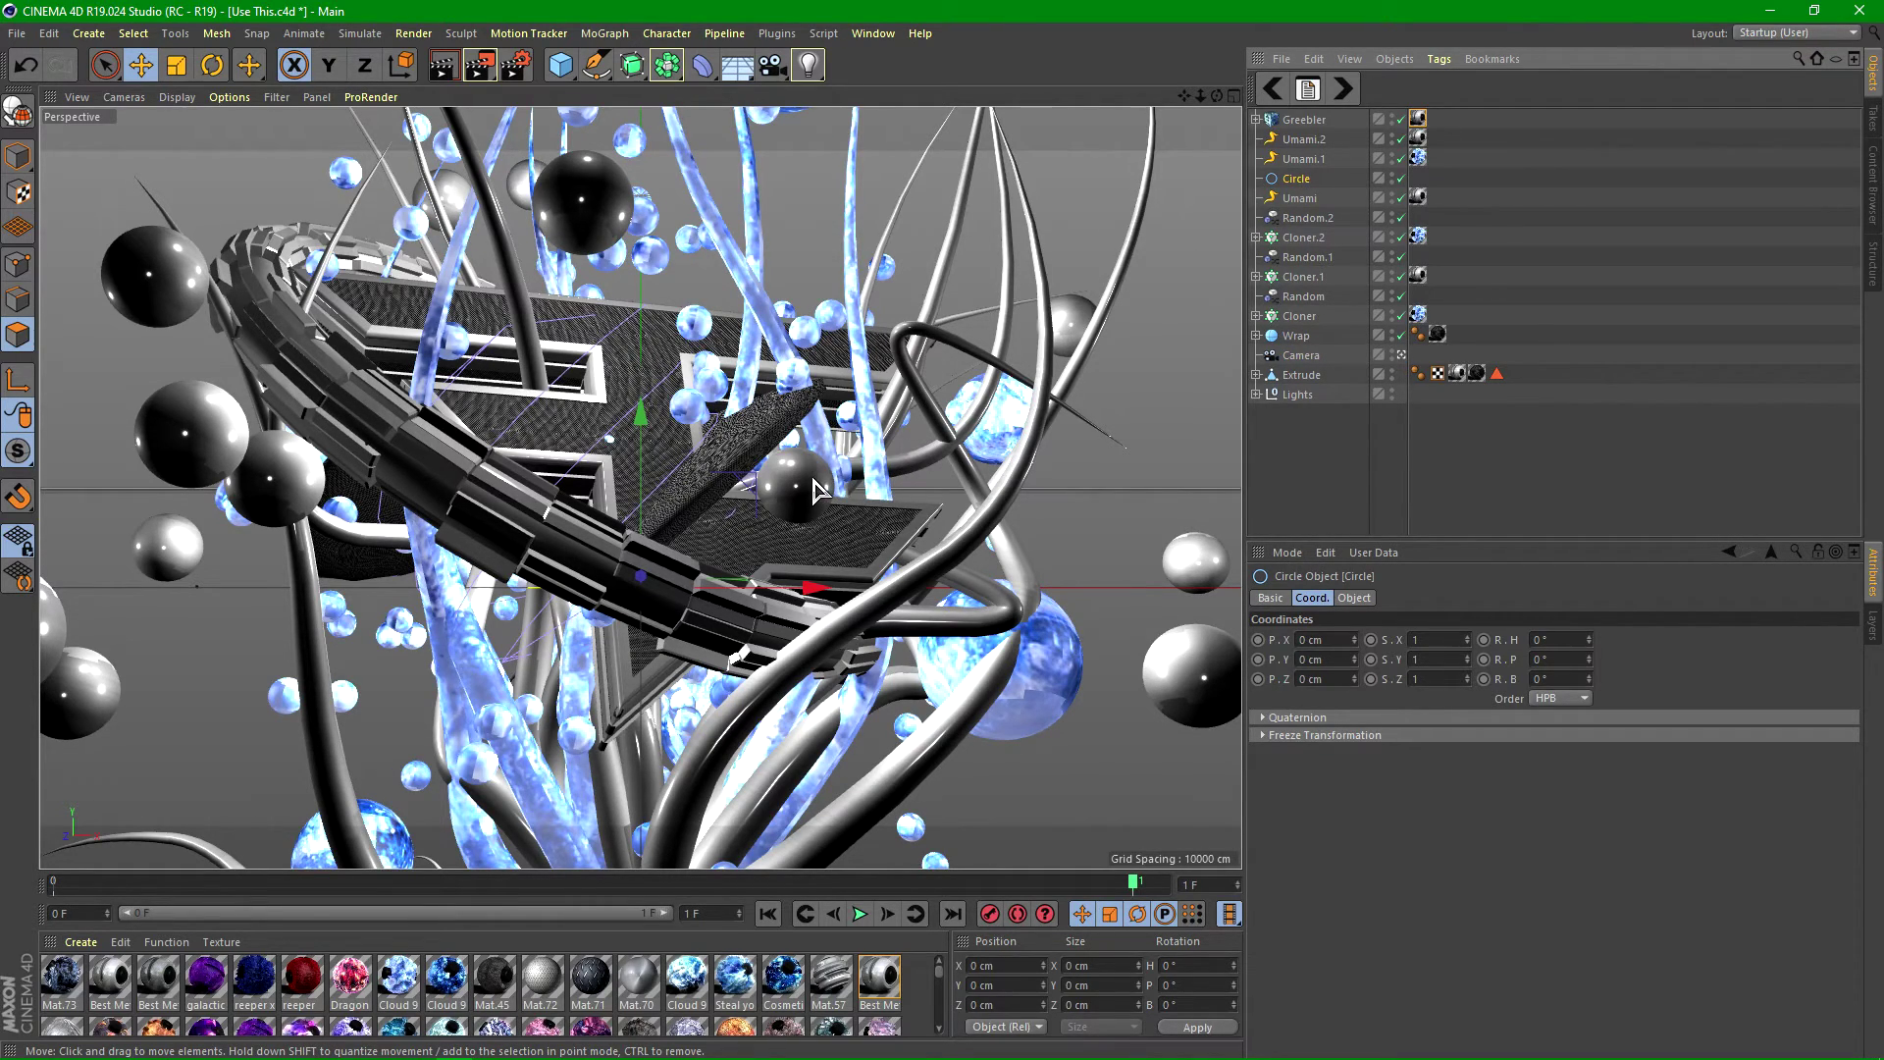
{"action": "key", "text": "ctrl+z"}
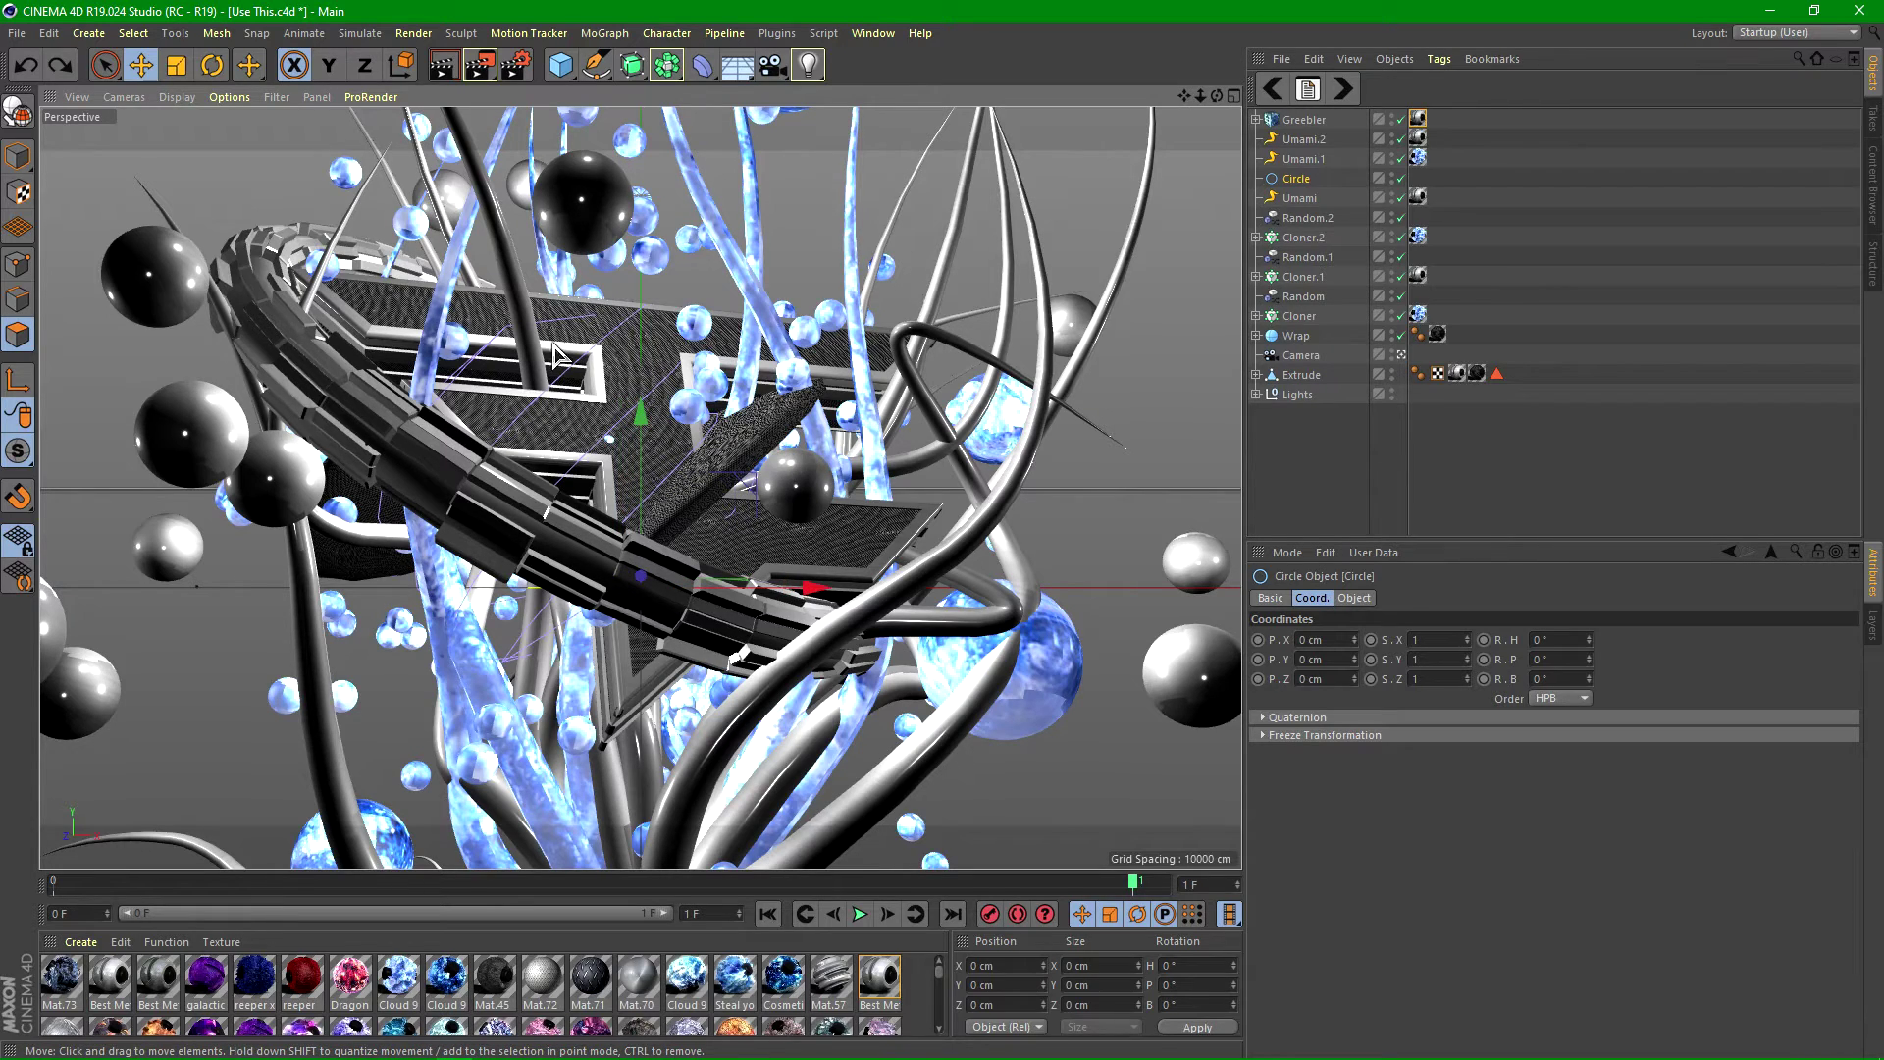
{"action": "left_click", "coordinate": [177, 67]}
{"action": "left_click_drag", "start_coordinate": [948, 380], "coordinate": [901, 438]}
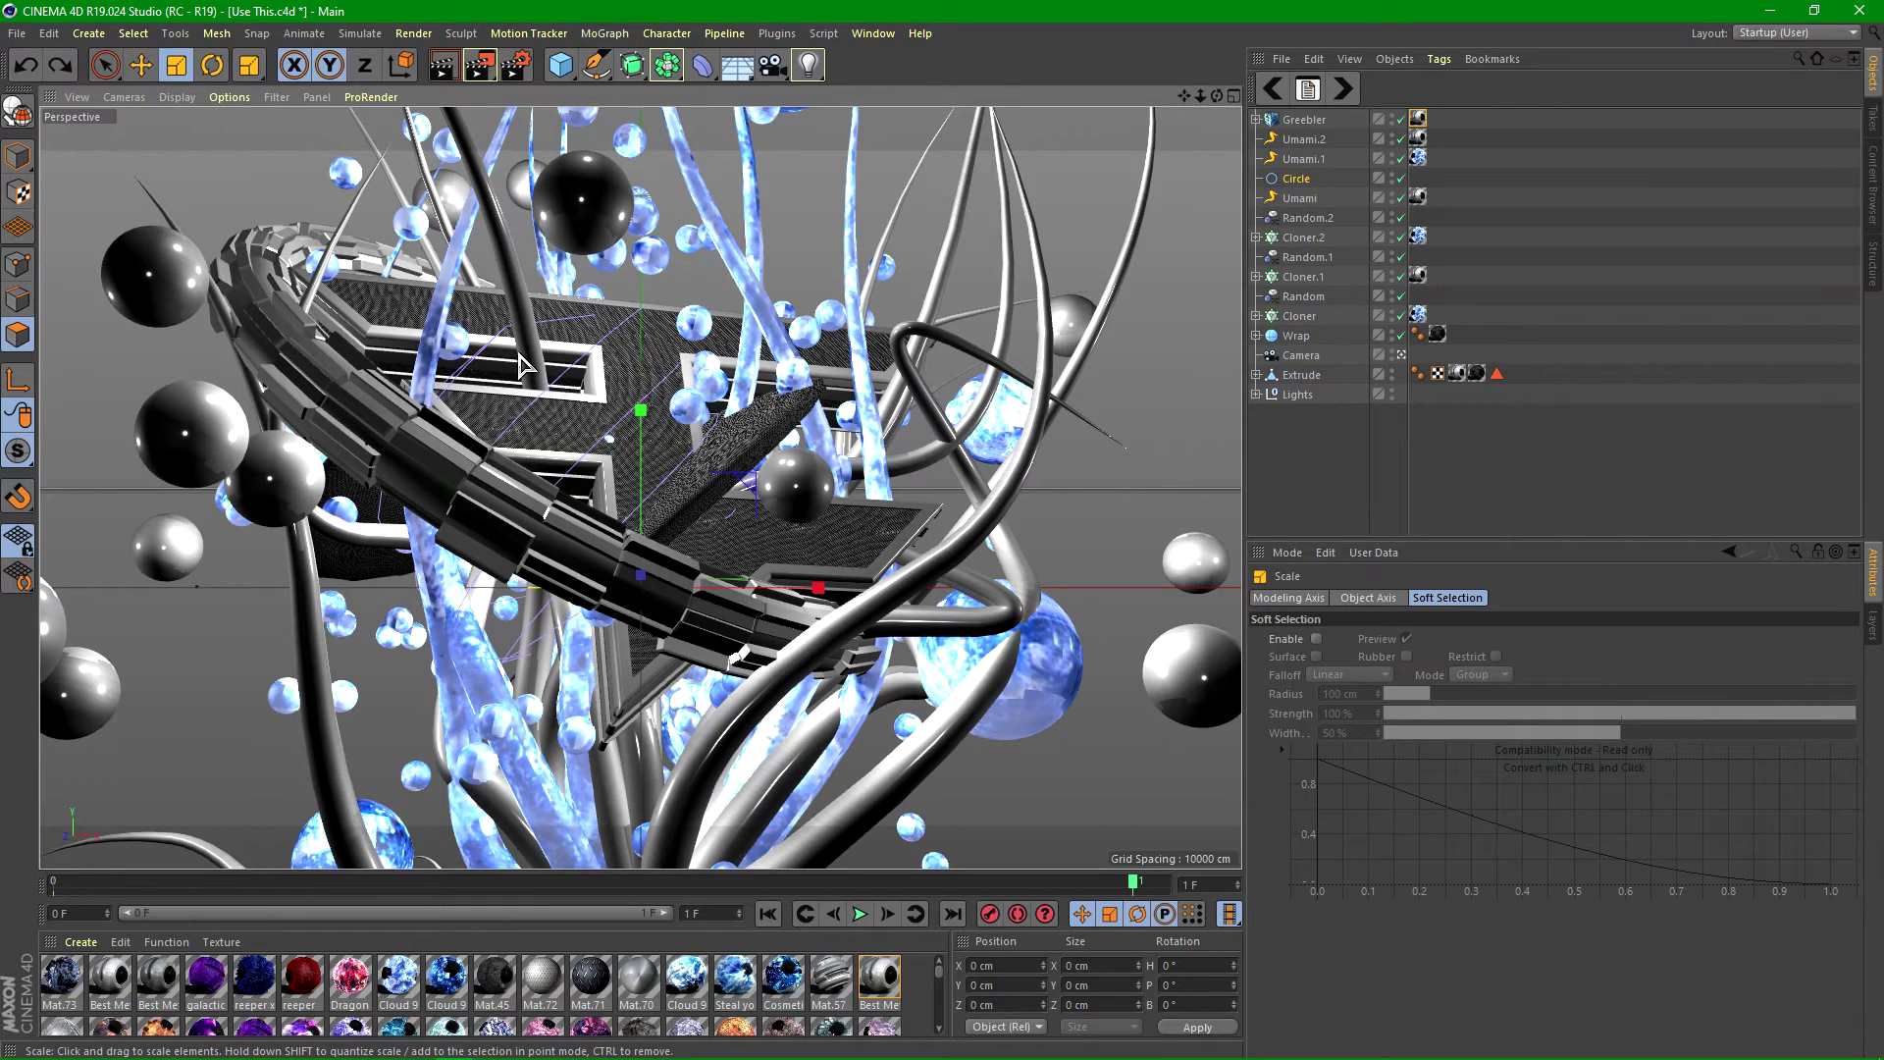
- Test-render small regions of the logo's face in the viewport, deselecting all objects between attempts
{"action": "left_click_drag", "start_coordinate": [481, 69], "coordinate": [566, 93]}
{"action": "left_click_drag", "start_coordinate": [608, 298], "coordinate": [684, 327]}
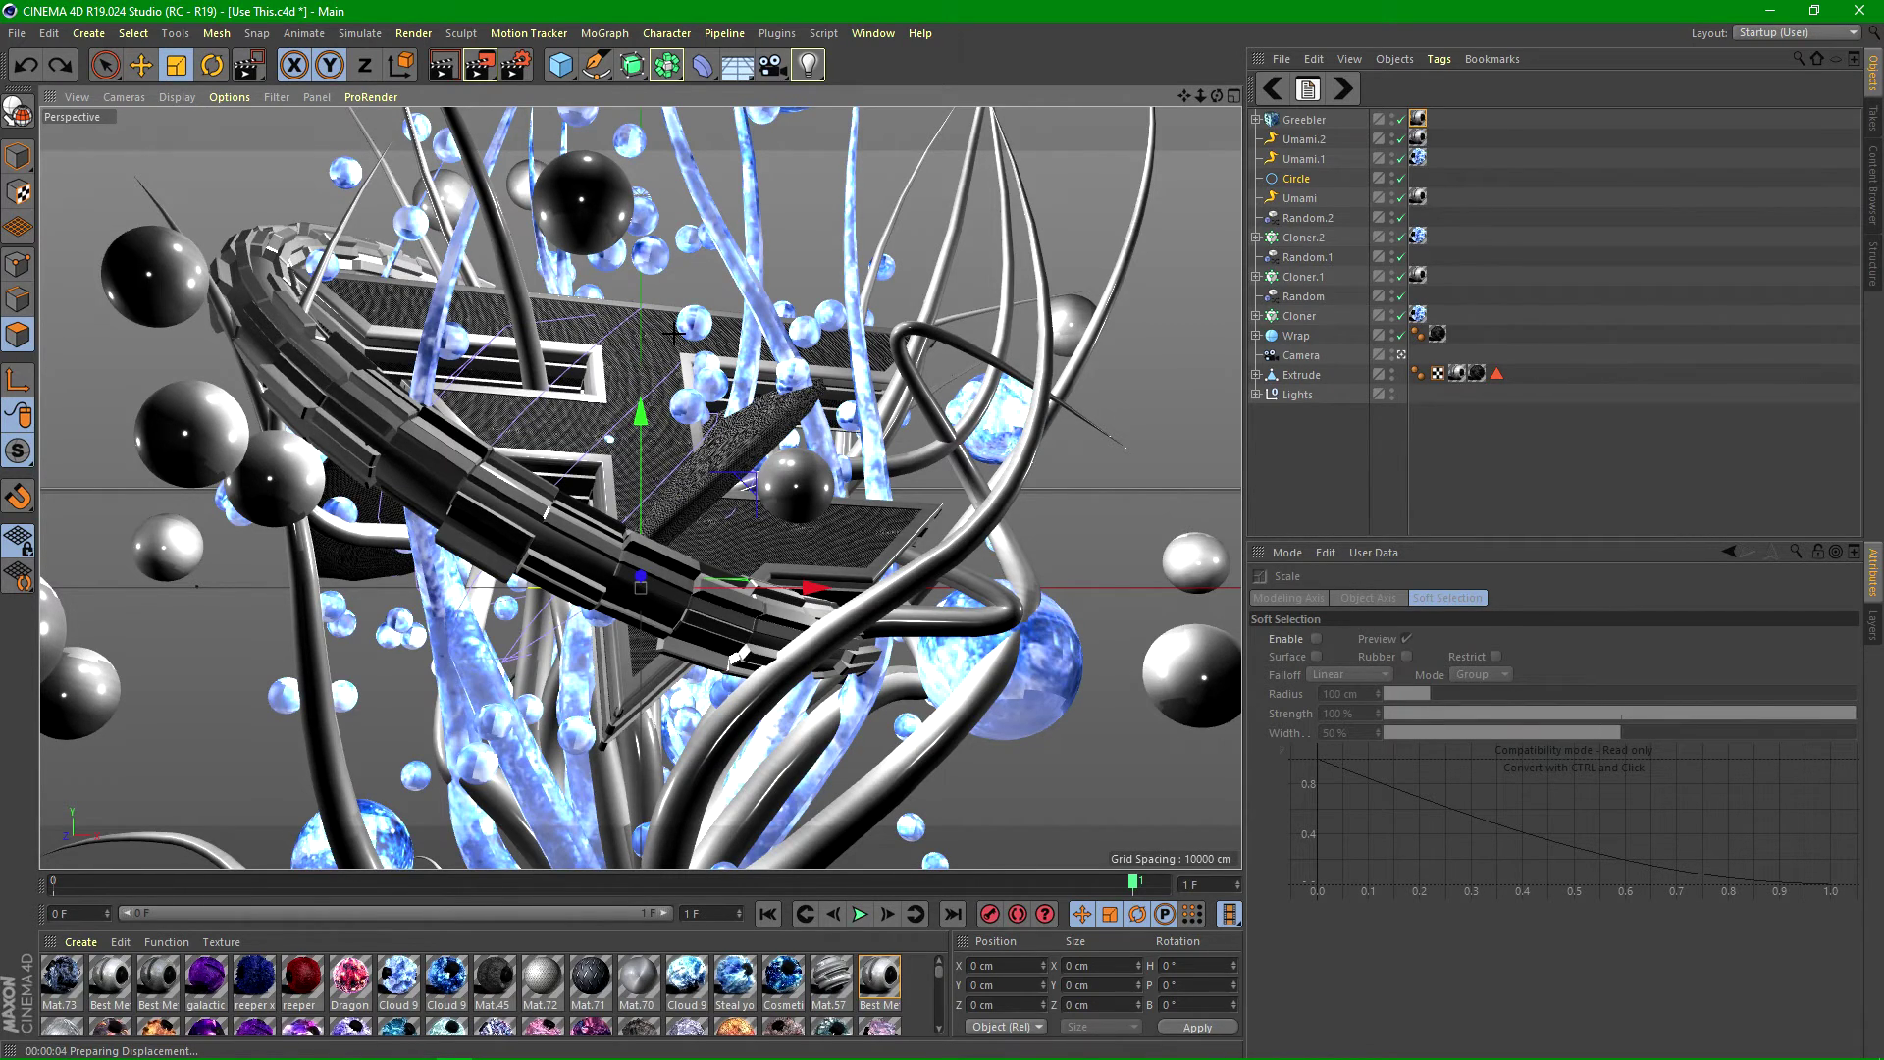
{"action": "left_click", "coordinate": [1321, 509]}
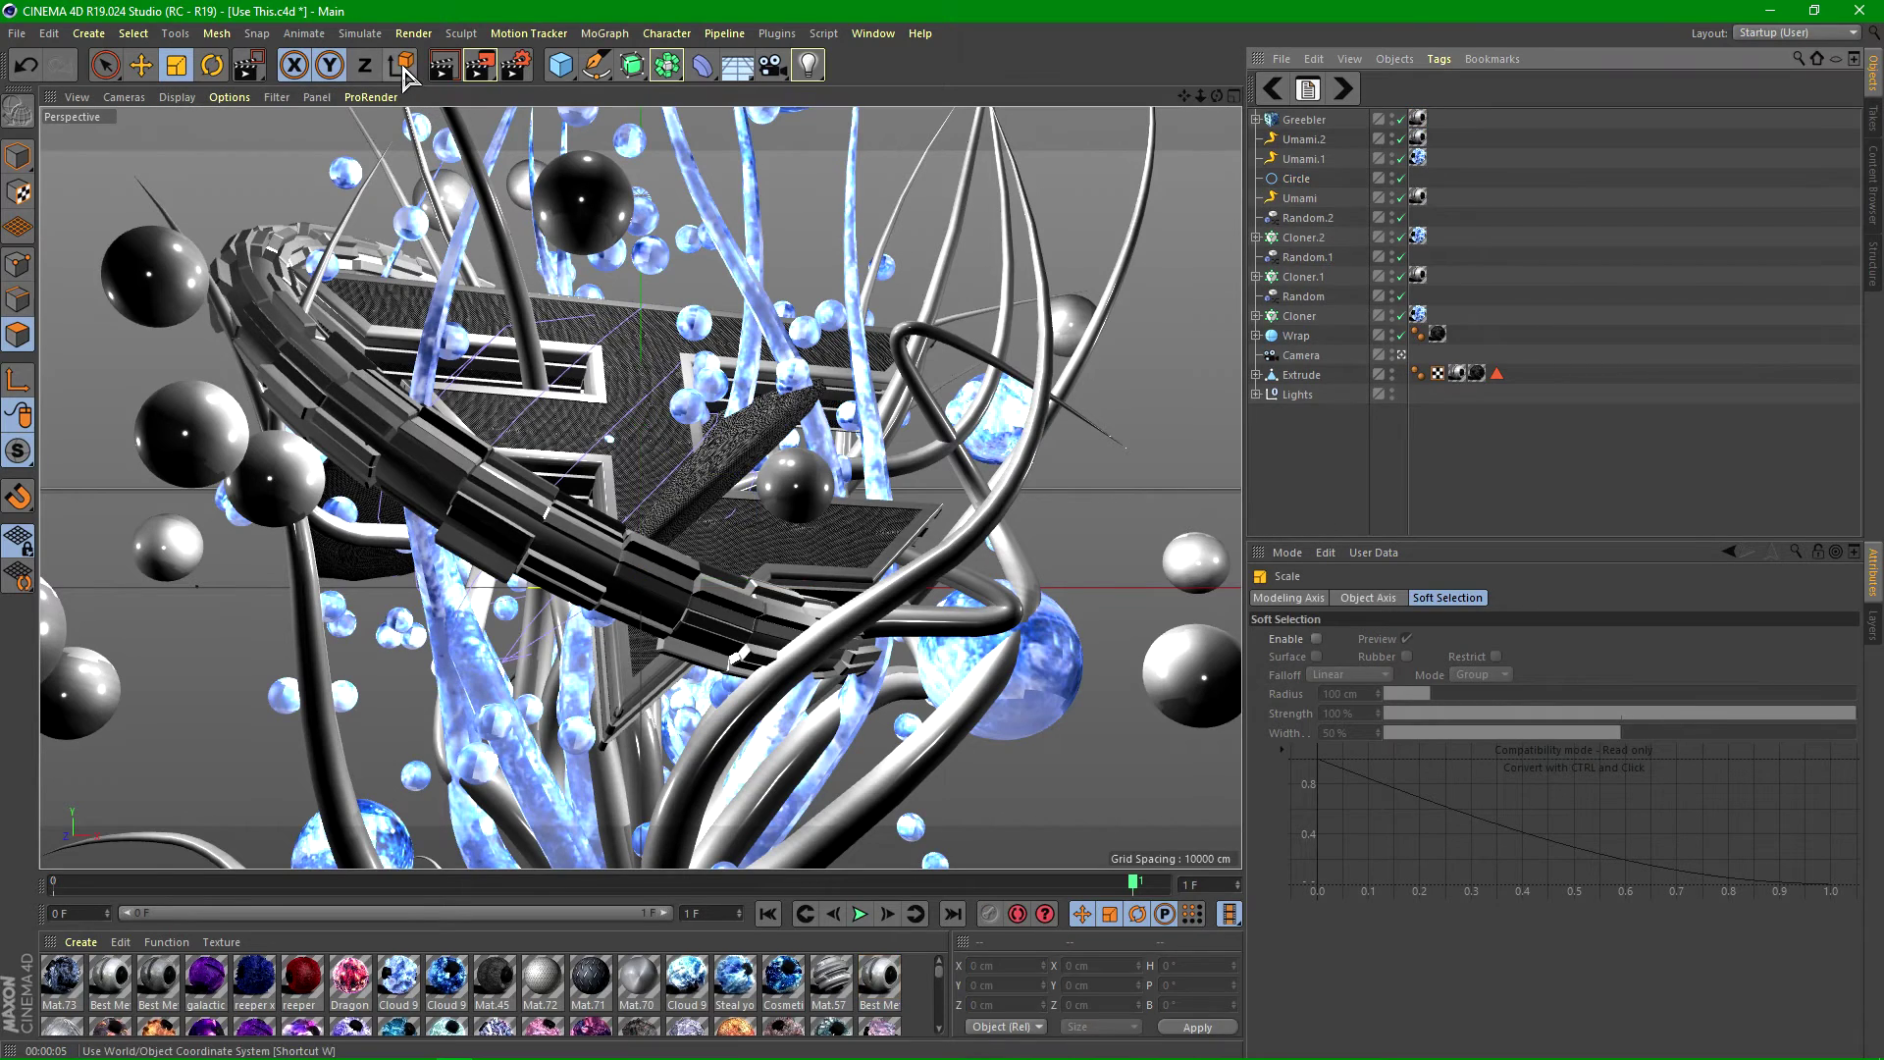
{"action": "left_click_drag", "start_coordinate": [481, 67], "coordinate": [552, 94]}
{"action": "left_click_drag", "start_coordinate": [593, 337], "coordinate": [625, 404]}
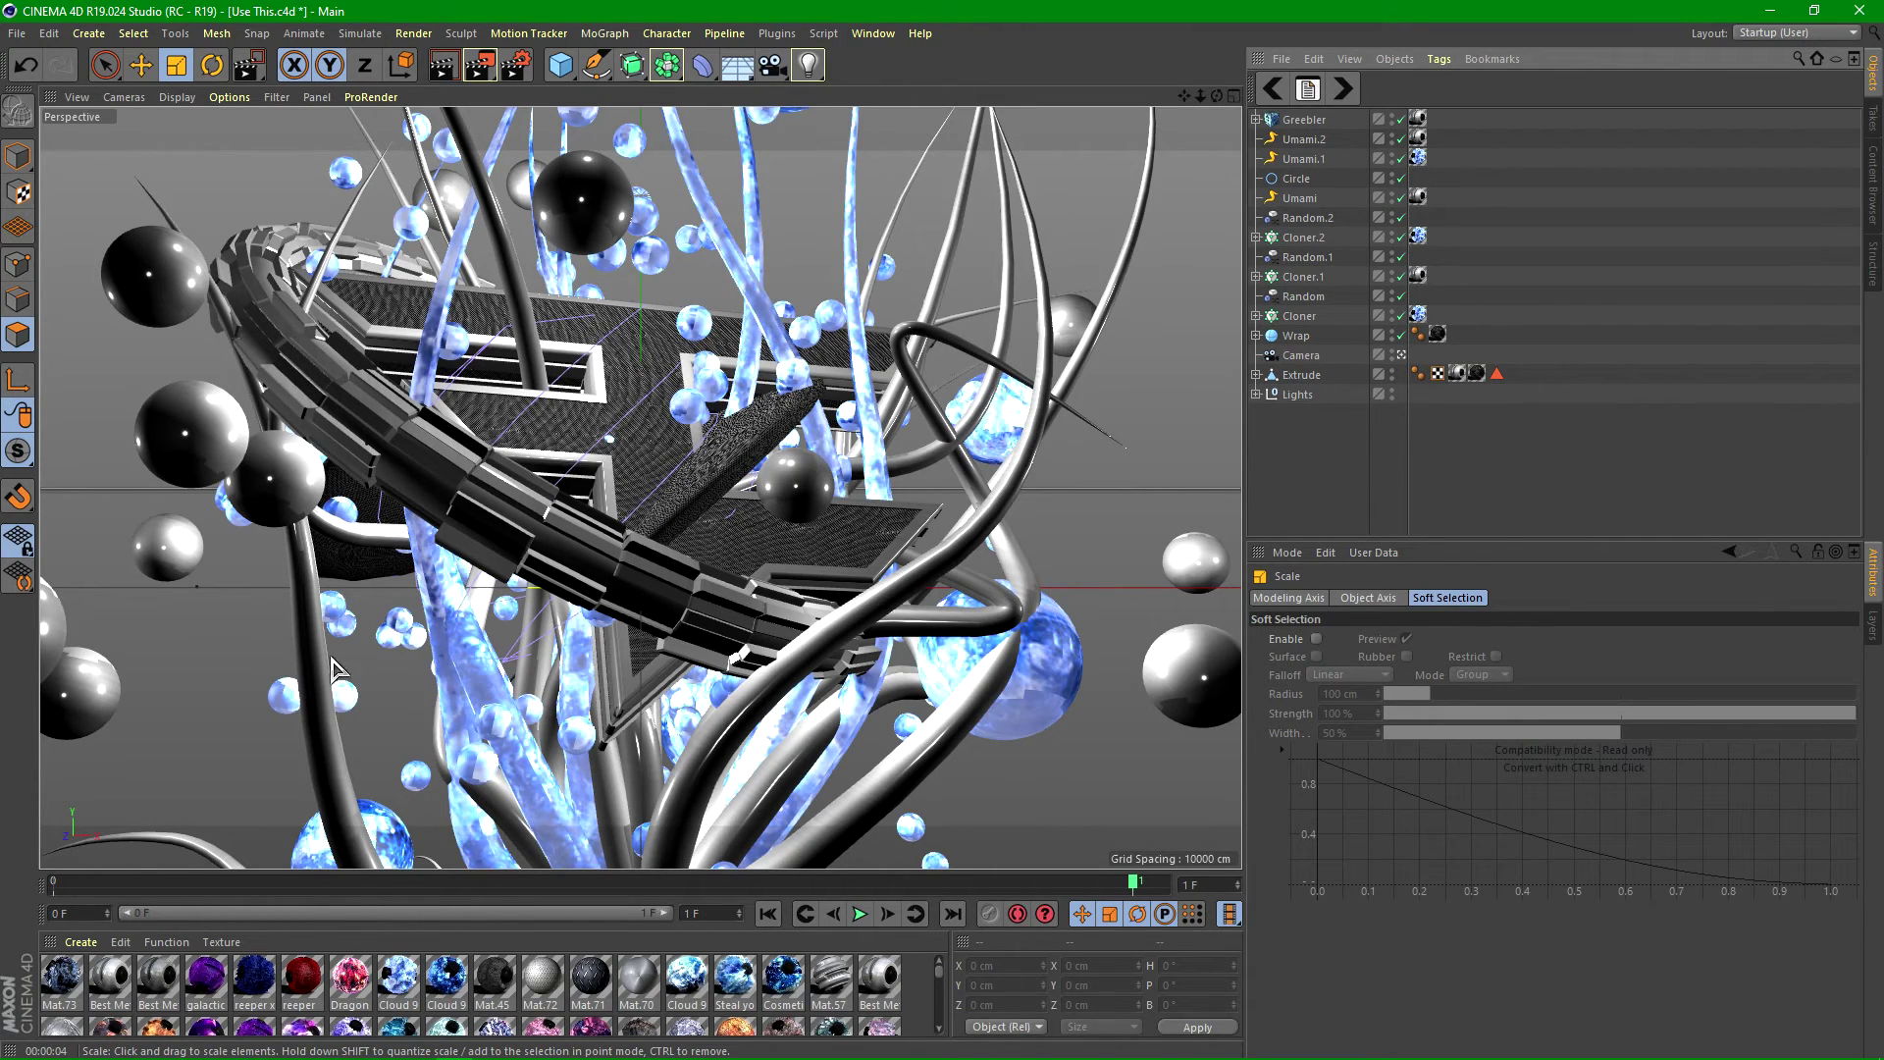
- Render the scene to the Picture Viewer and fit the whole image inside its repositioned window
{"action": "left_click", "coordinate": [481, 83]}
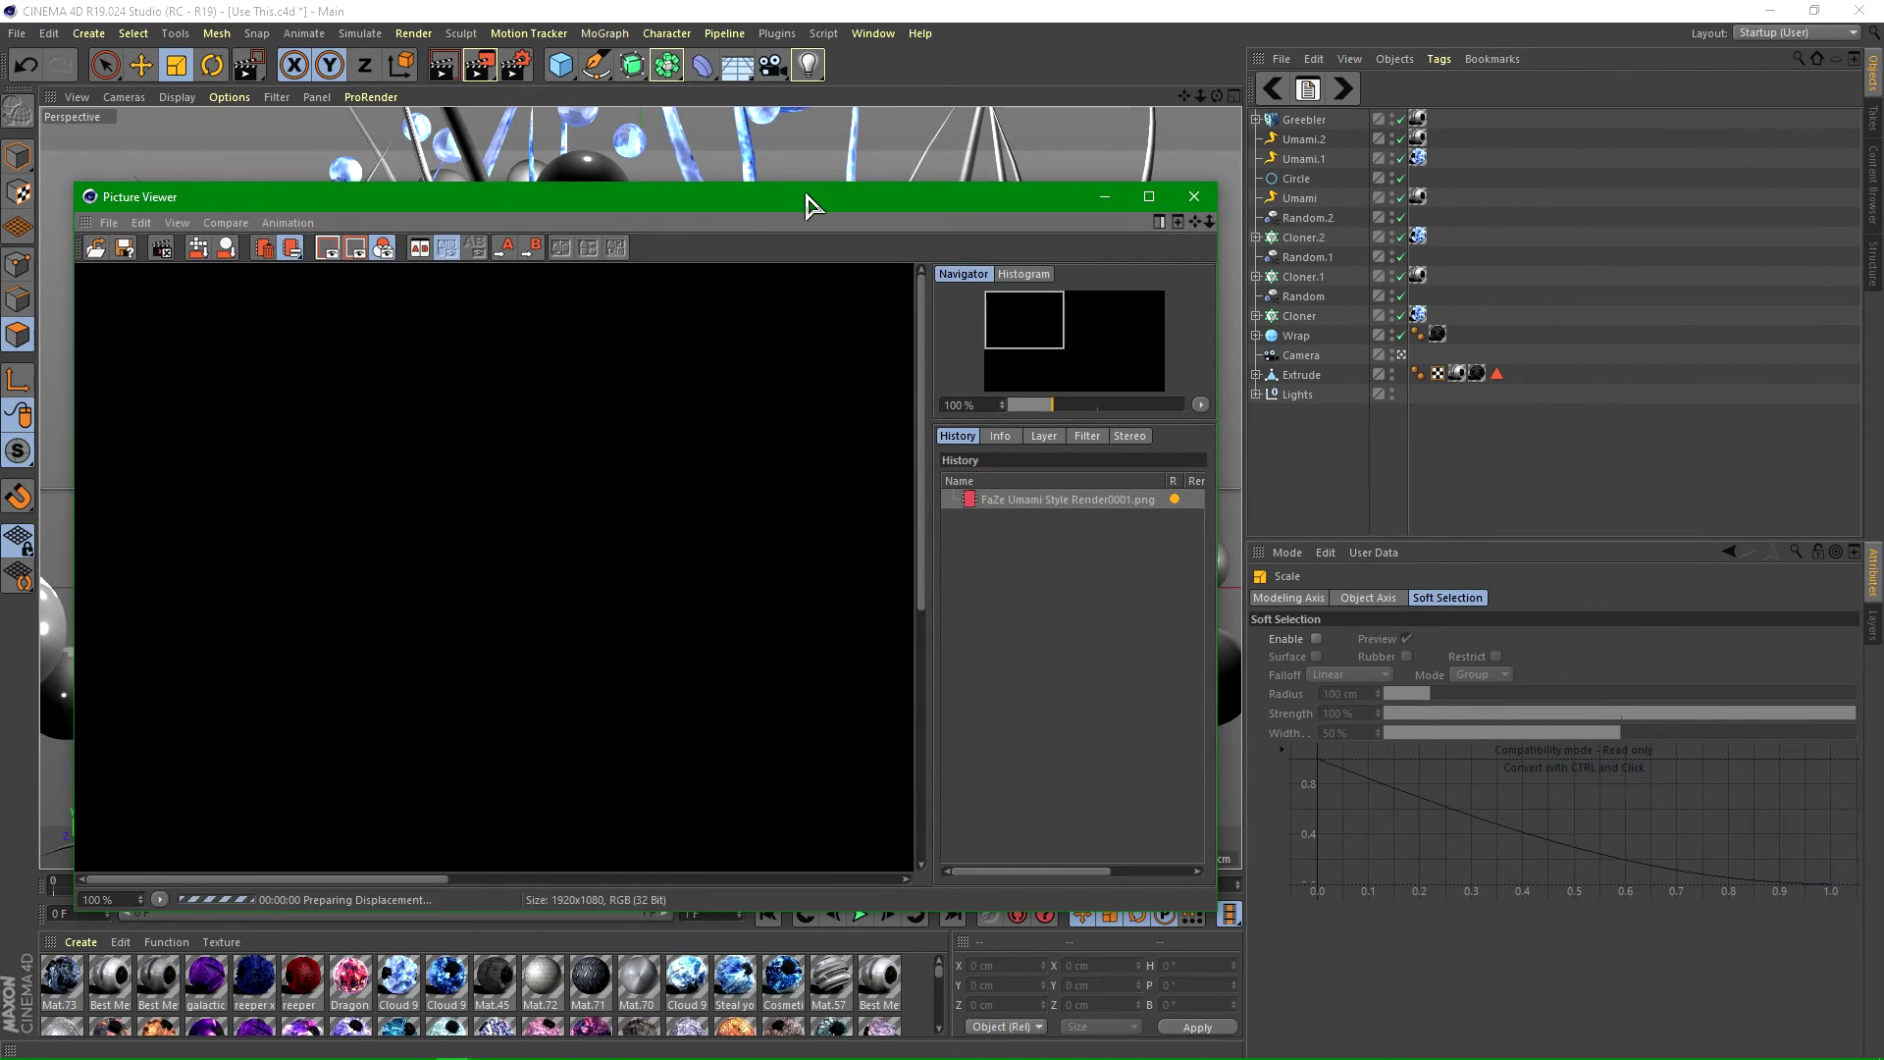
{"action": "left_click_drag", "start_coordinate": [808, 197], "coordinate": [1106, 97]}
{"action": "scroll", "coordinate": [860, 538], "scroll_direction": "down", "scroll_amount": 5}
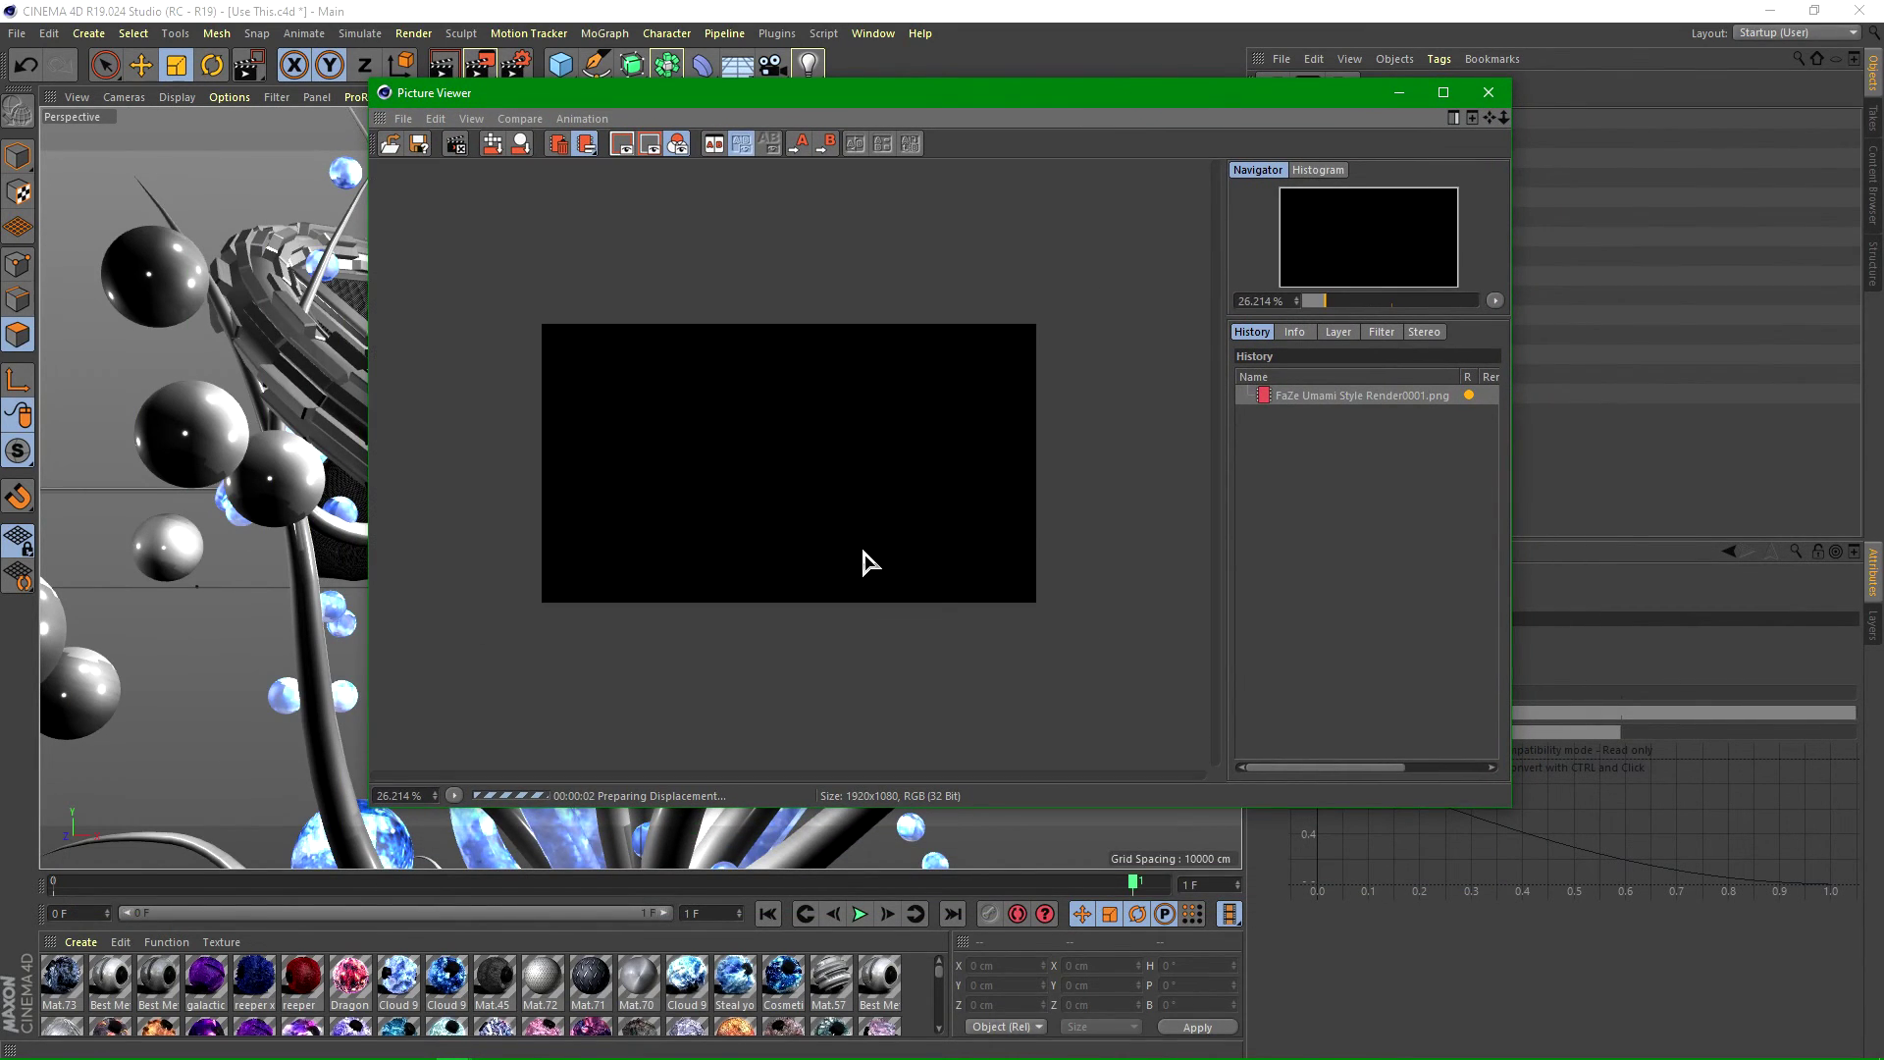